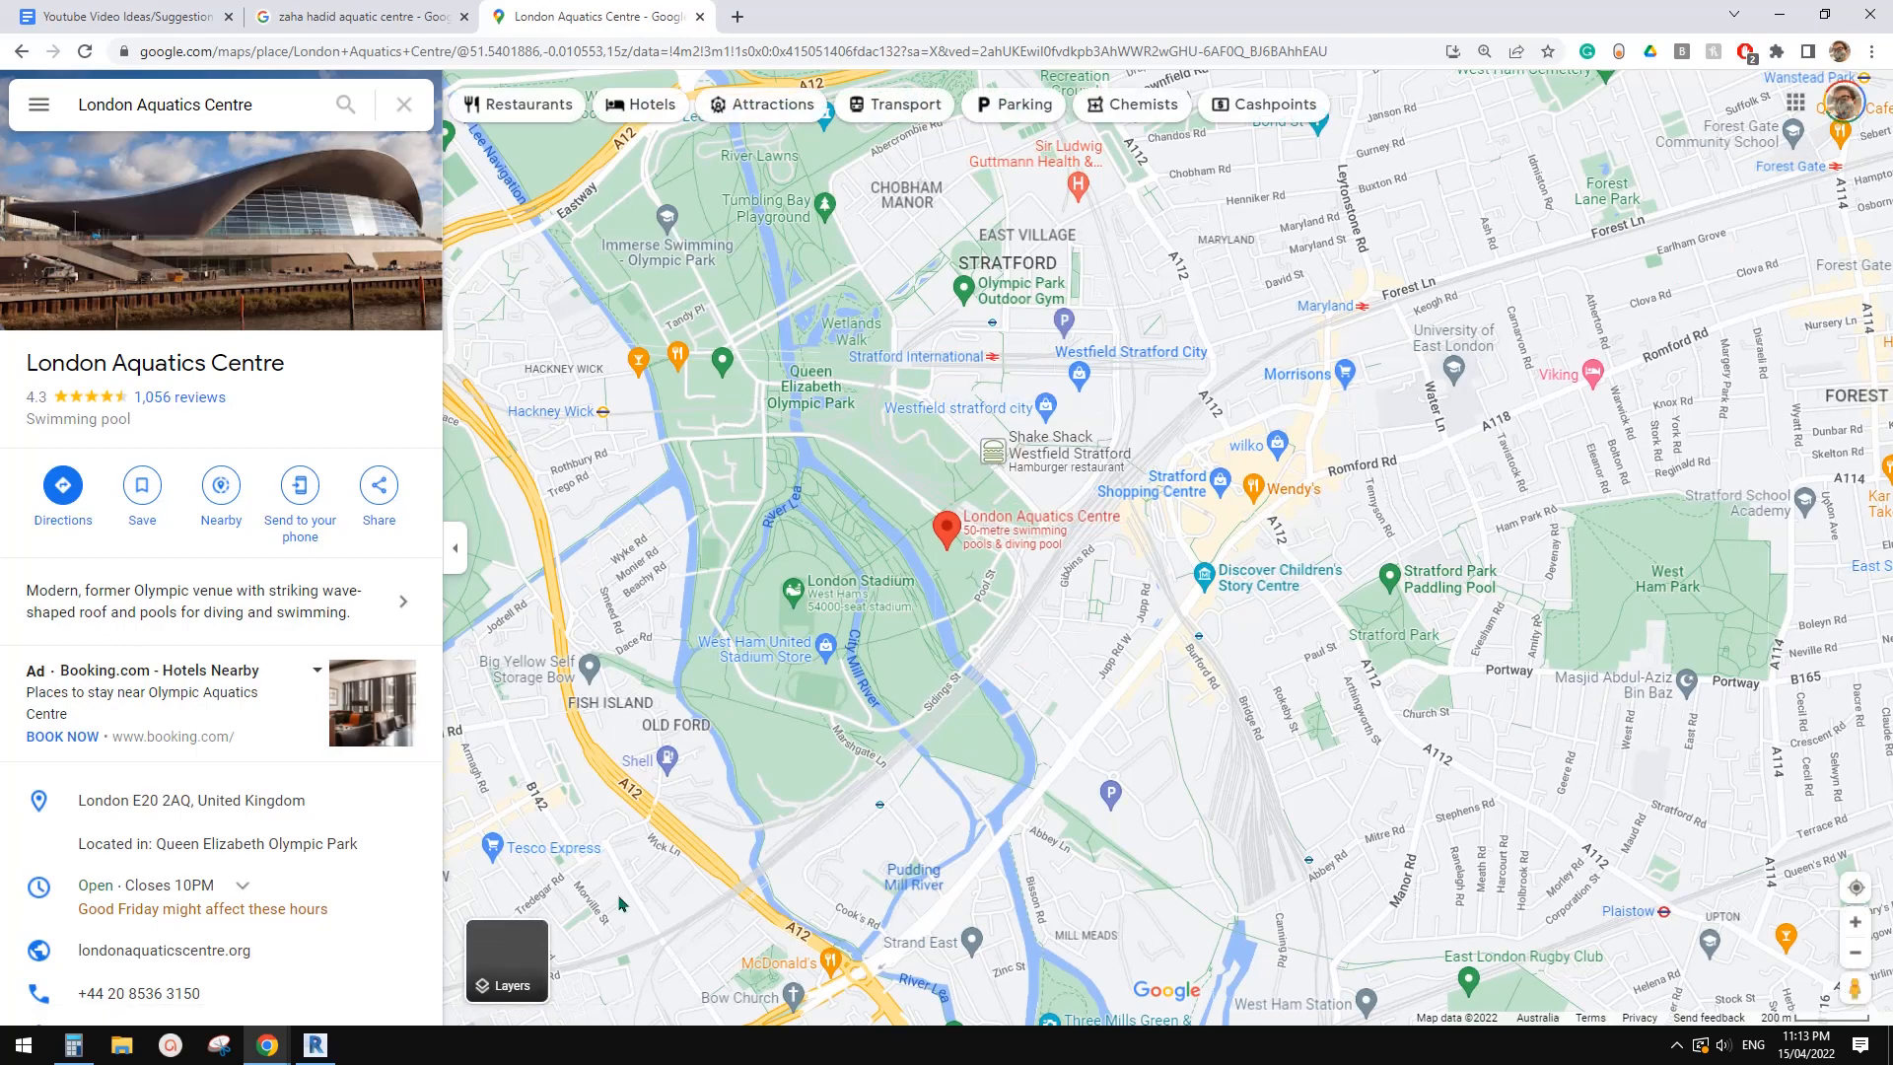
Switch Google Maps to satellite imagery and zoom in until the Aquatics Centre roof is centred
left_click(508, 942)
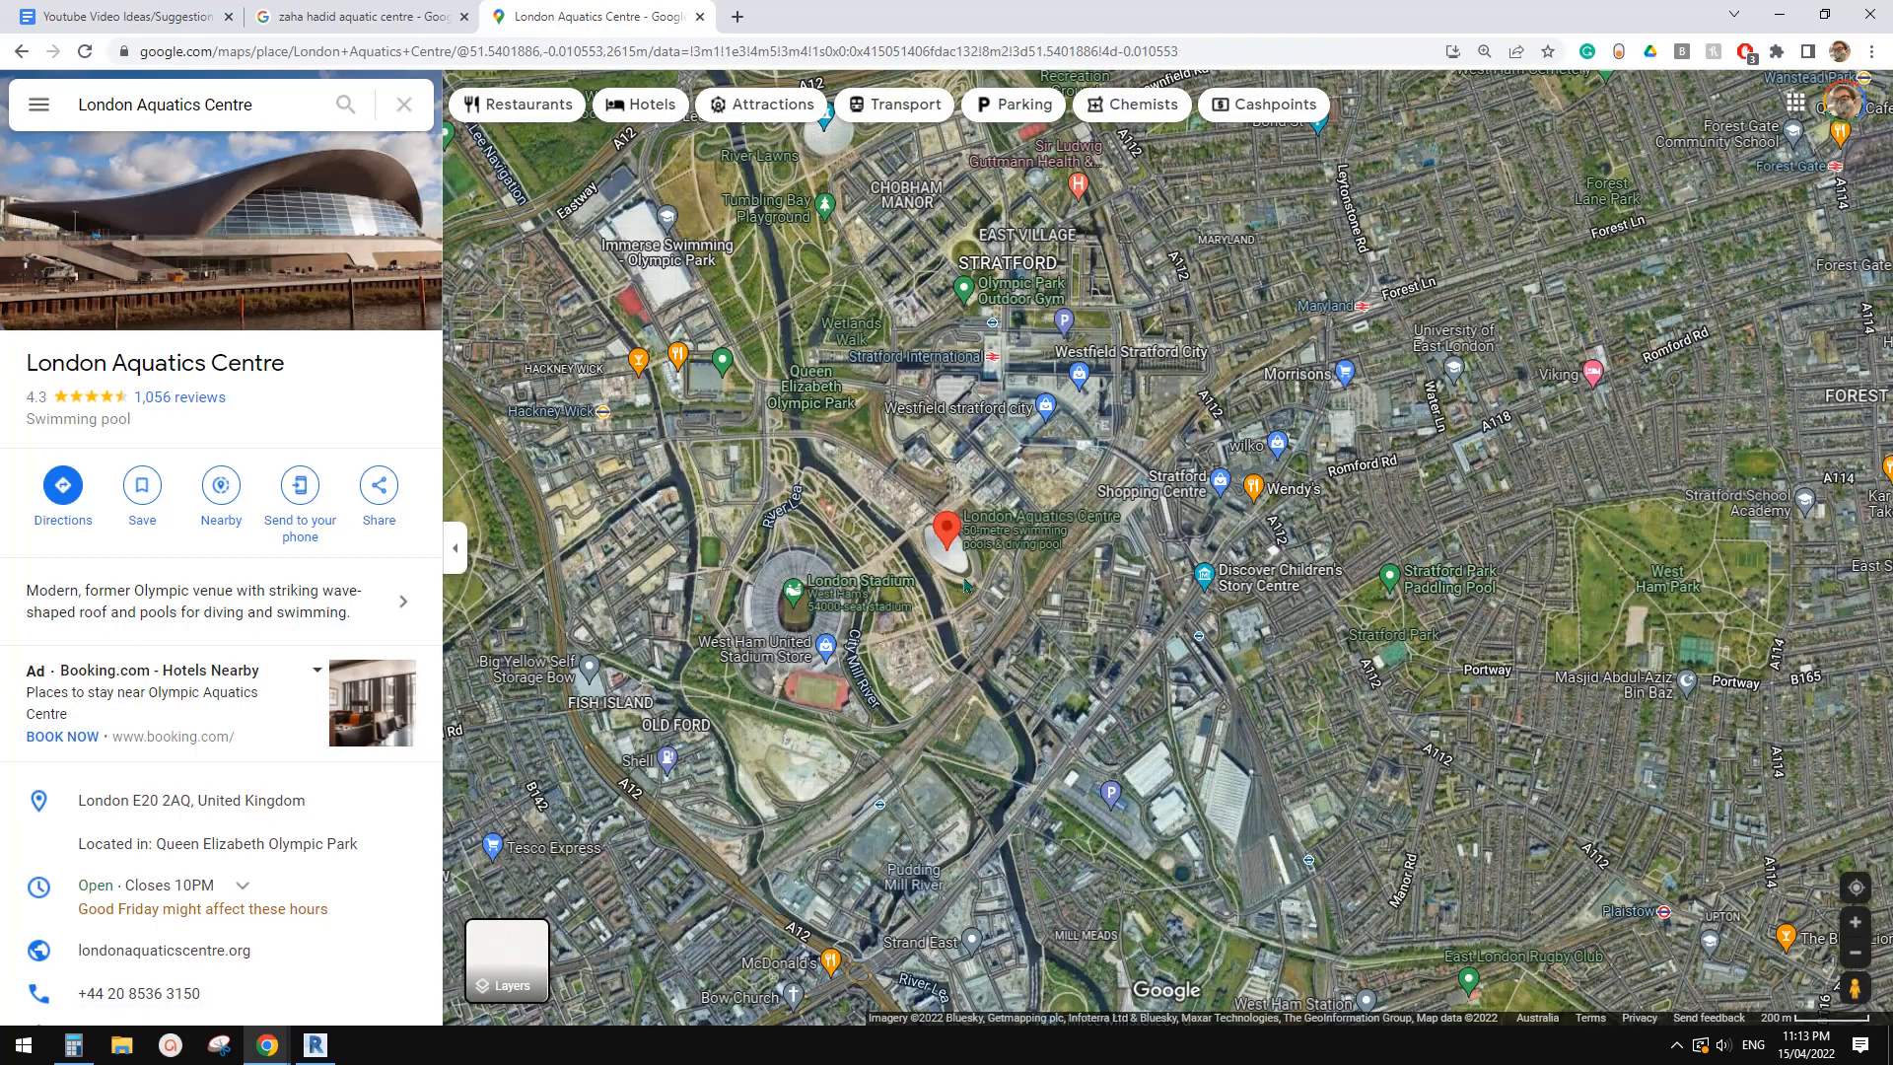
scroll(921, 569, "up", 1)
scroll(927, 567, "up", 4)
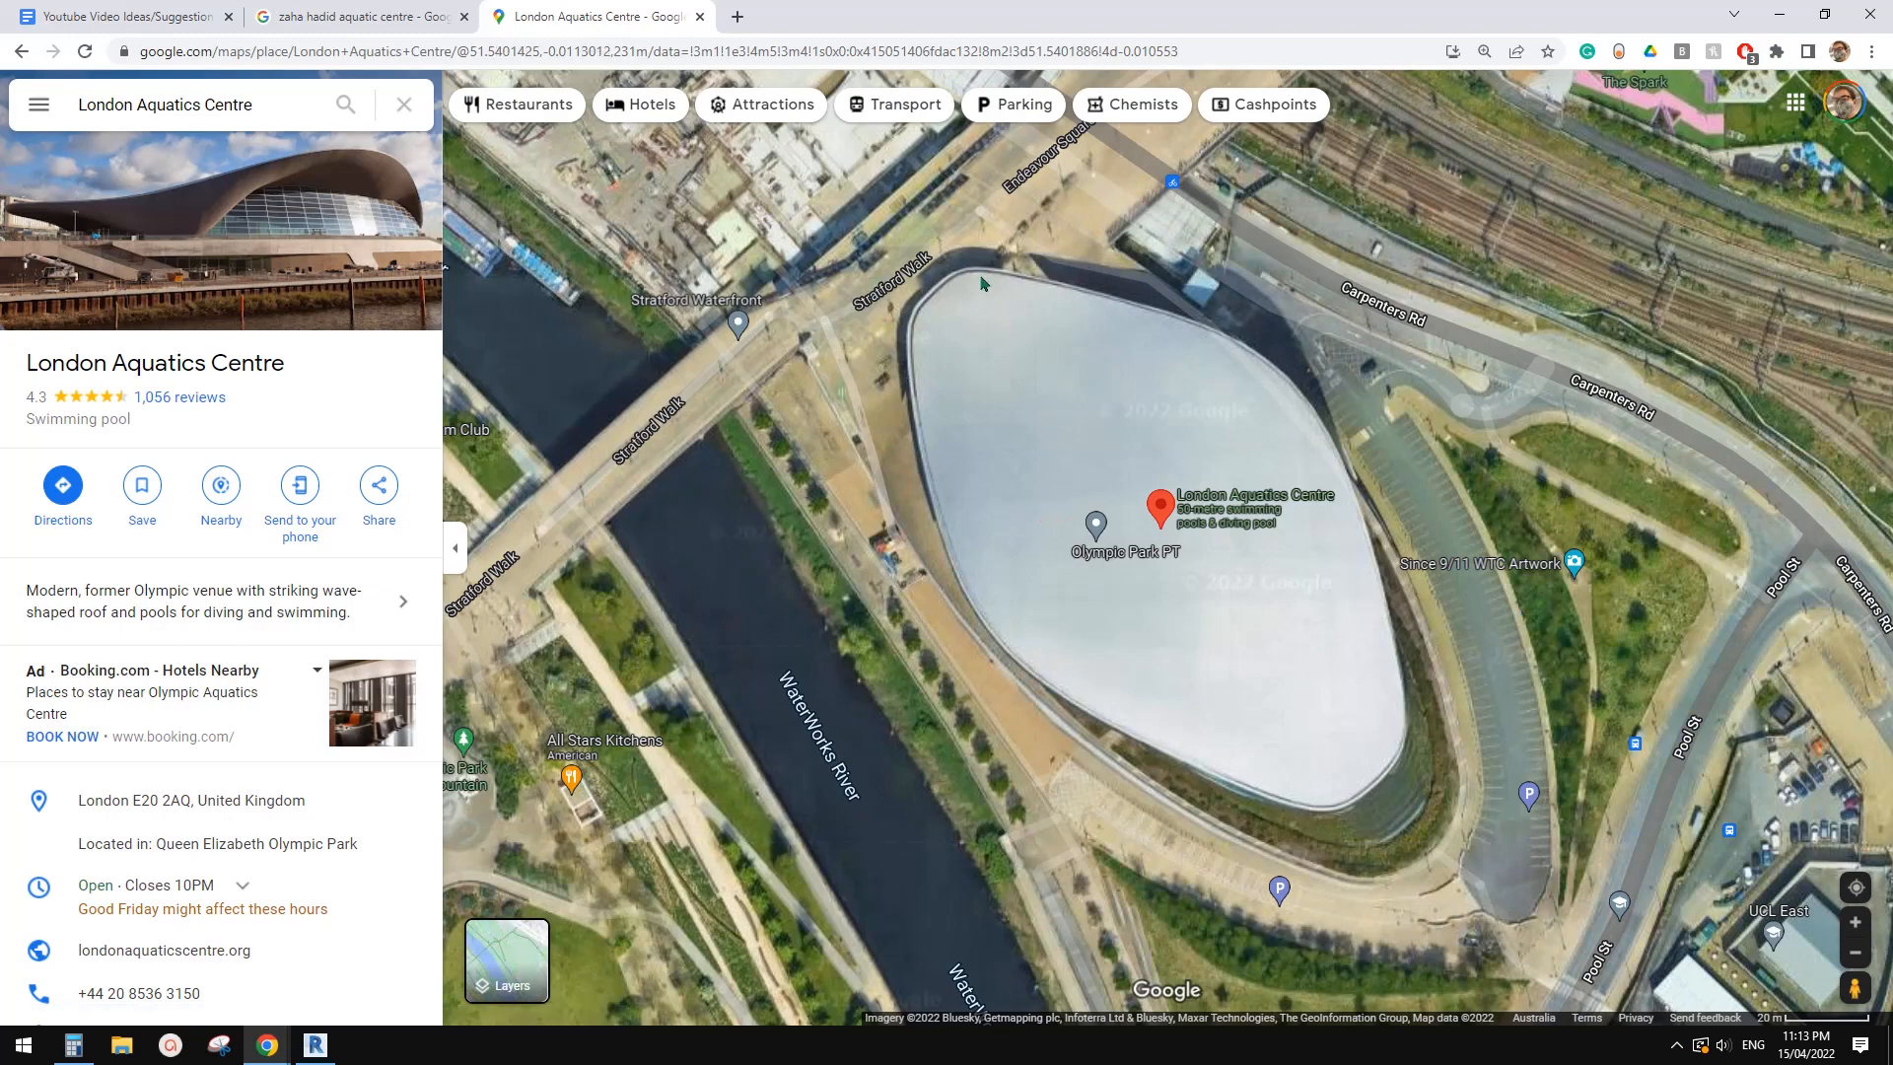
left_click_drag(1329, 702, 1225, 728)
scroll(1121, 701, "up", 1)
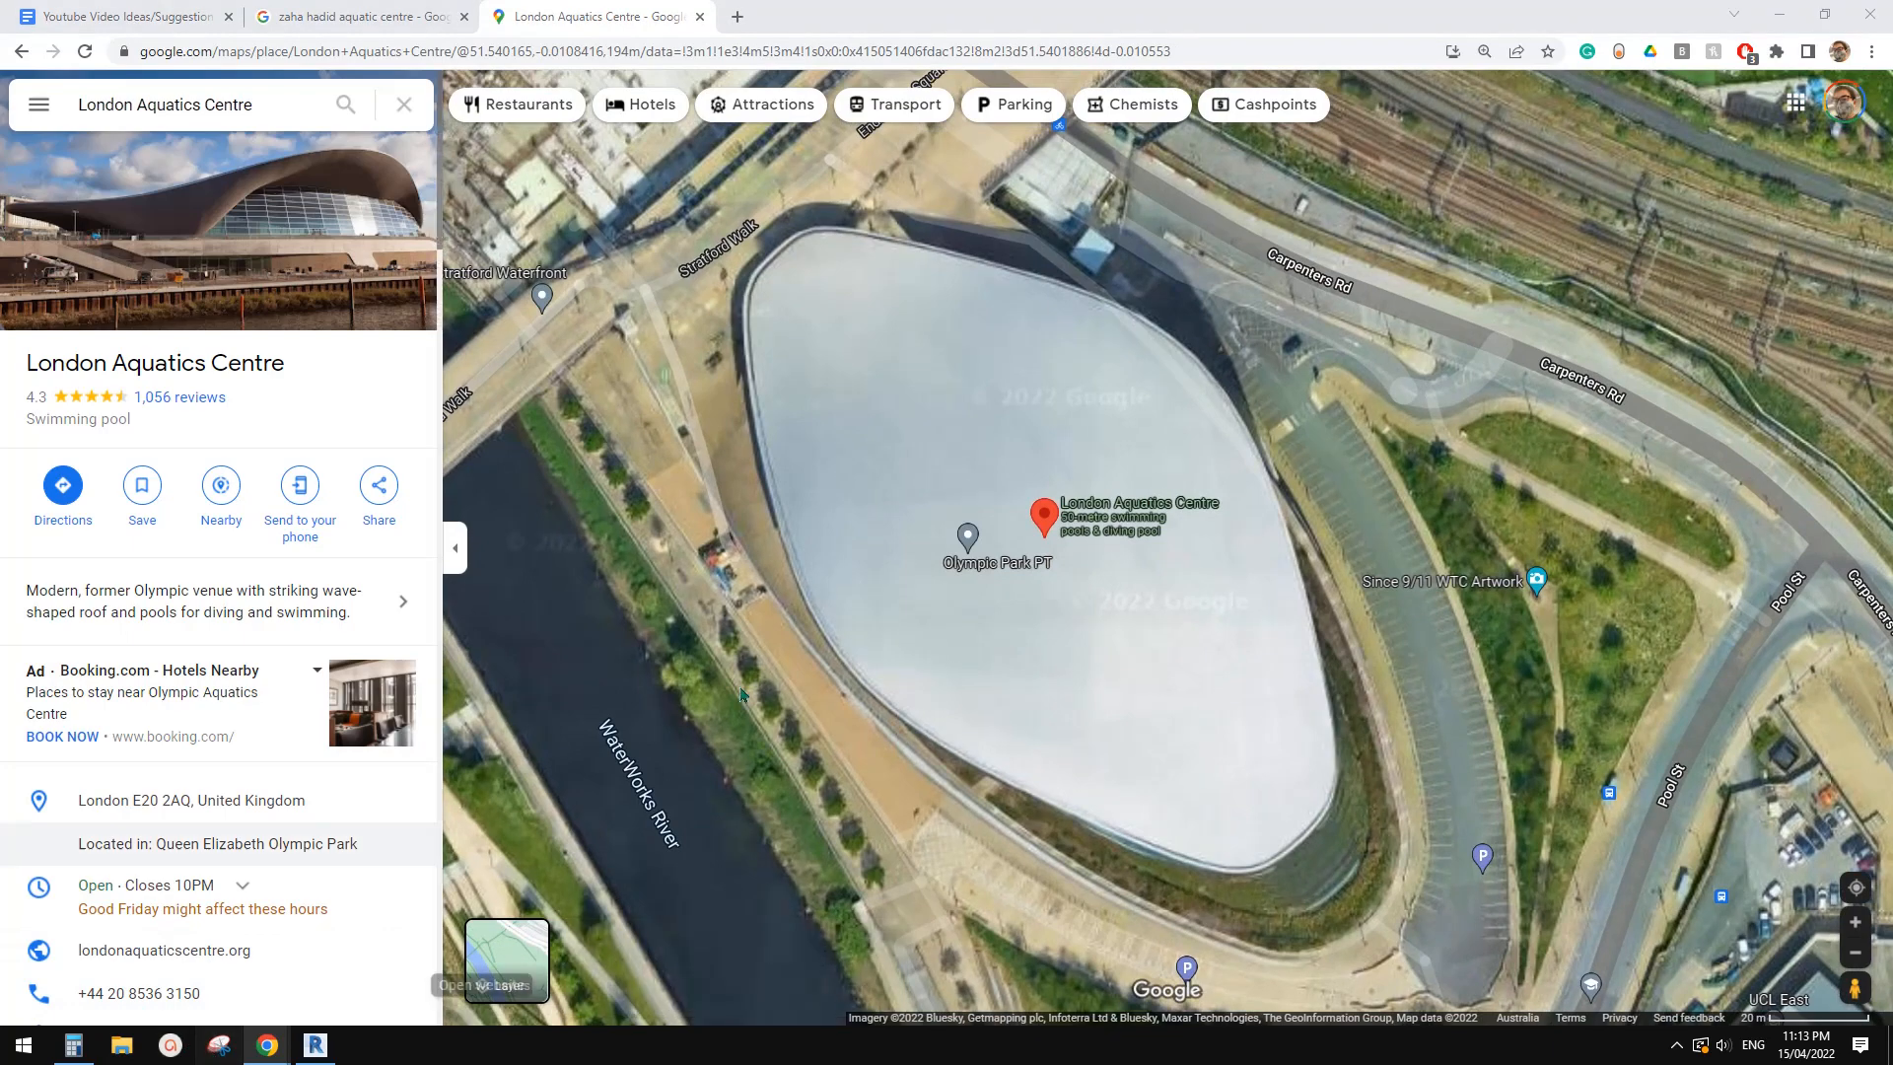
Snip the aerial view around the roof and save it to the Desktop as 00.JPG
left_click(1232, 390)
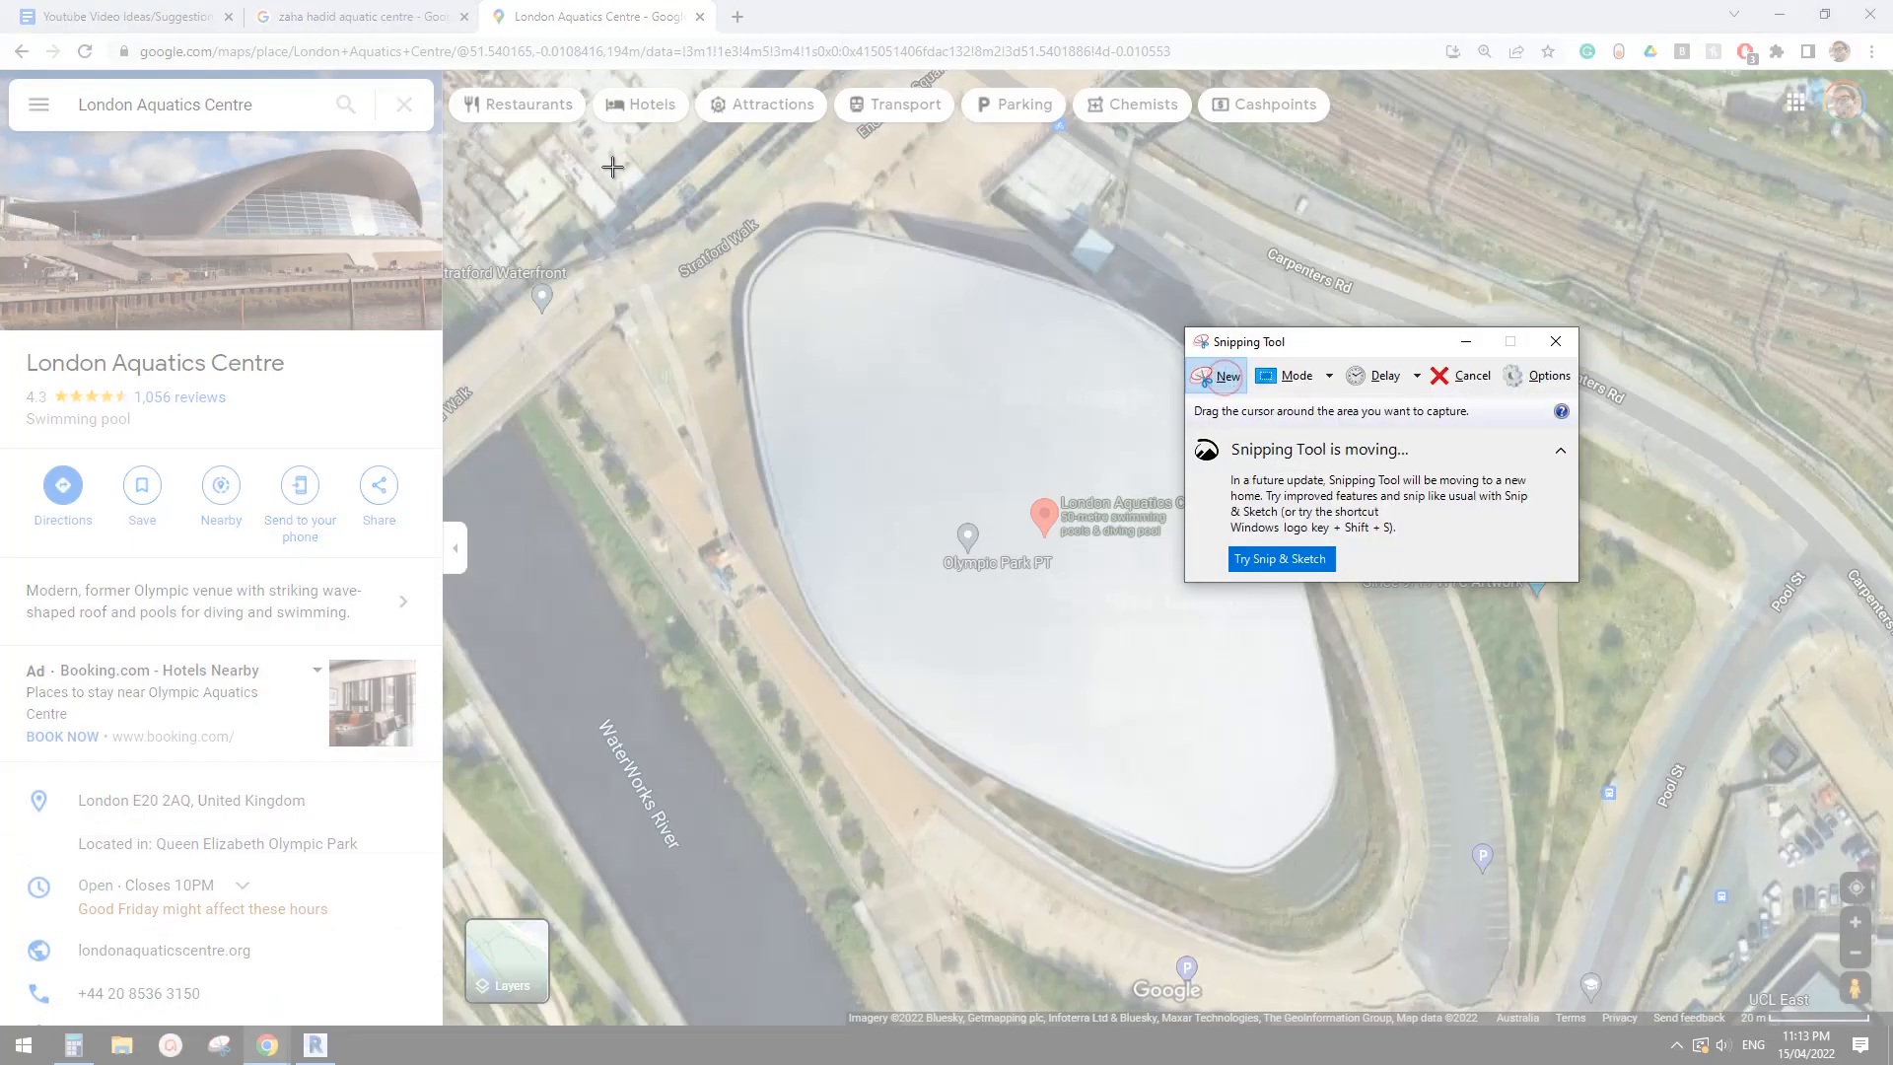
left_click_drag(613, 168, 1540, 961)
left_click(535, 39)
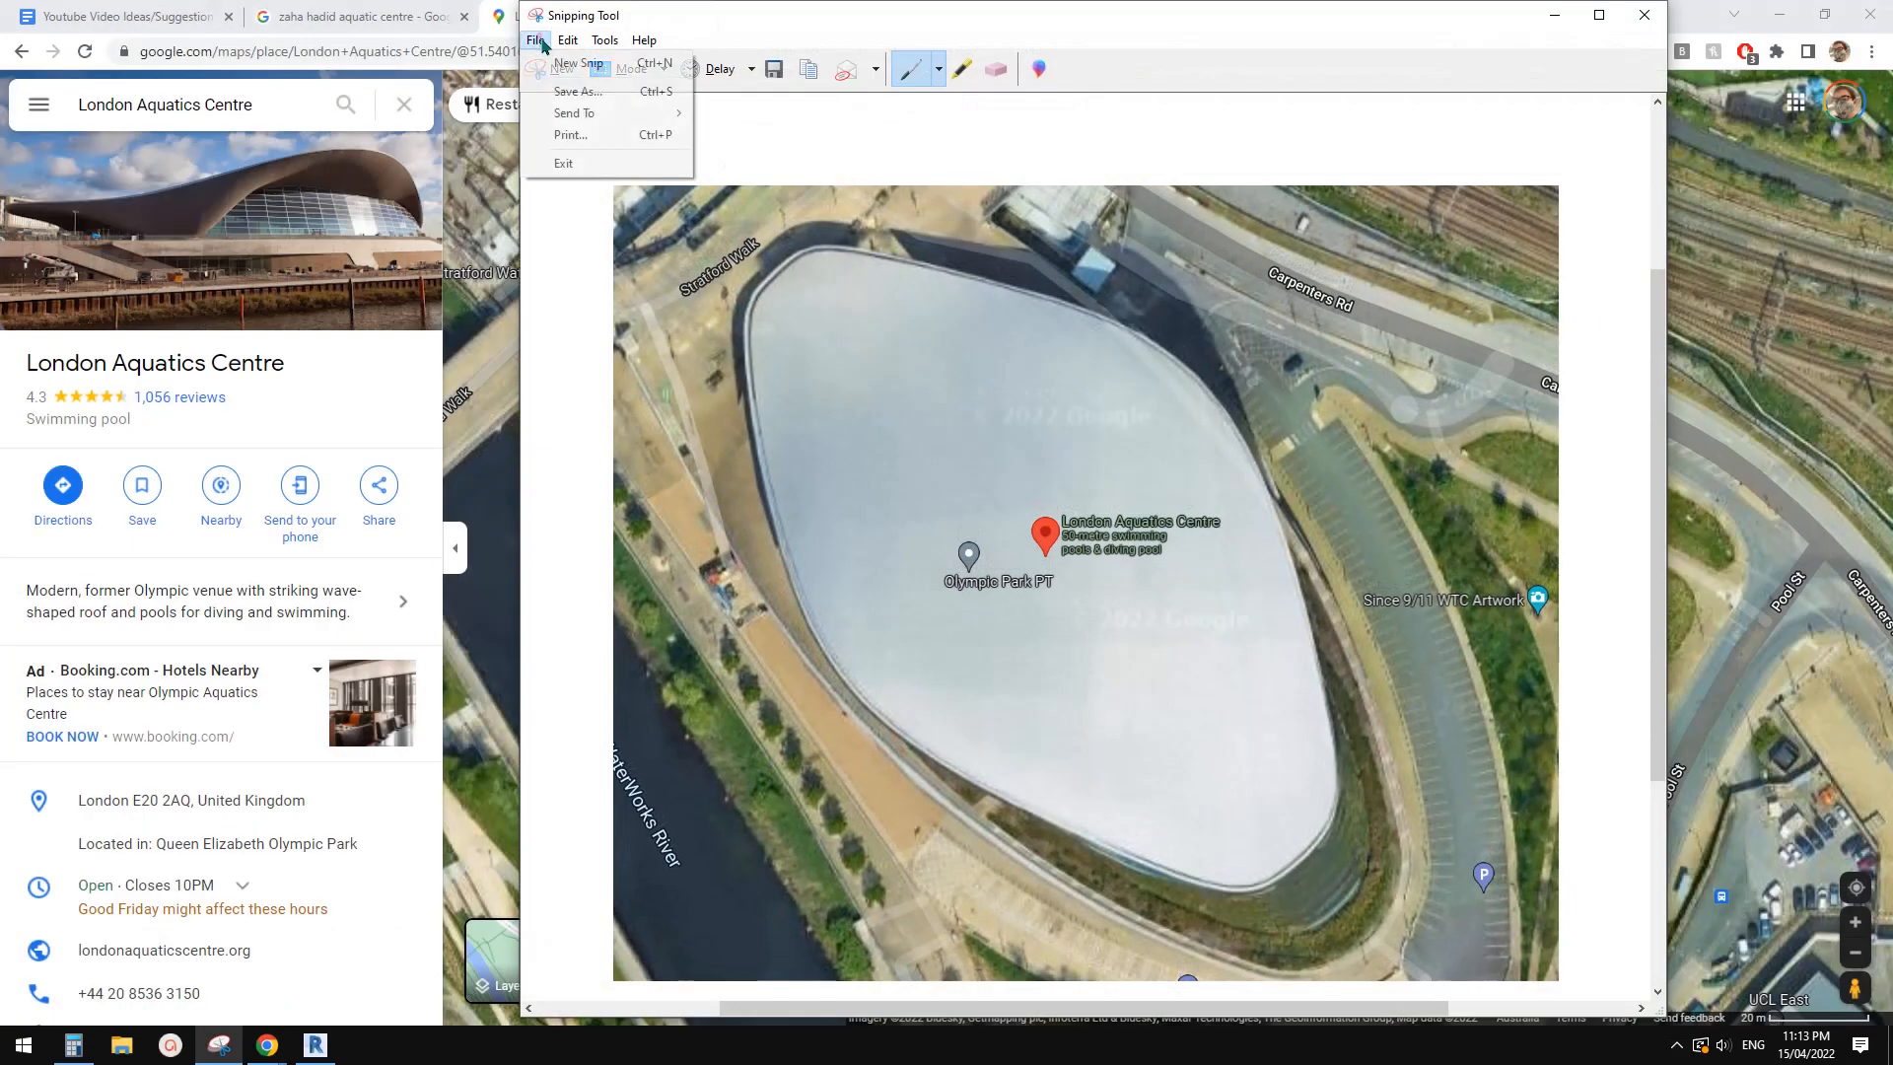
left_click(567, 90)
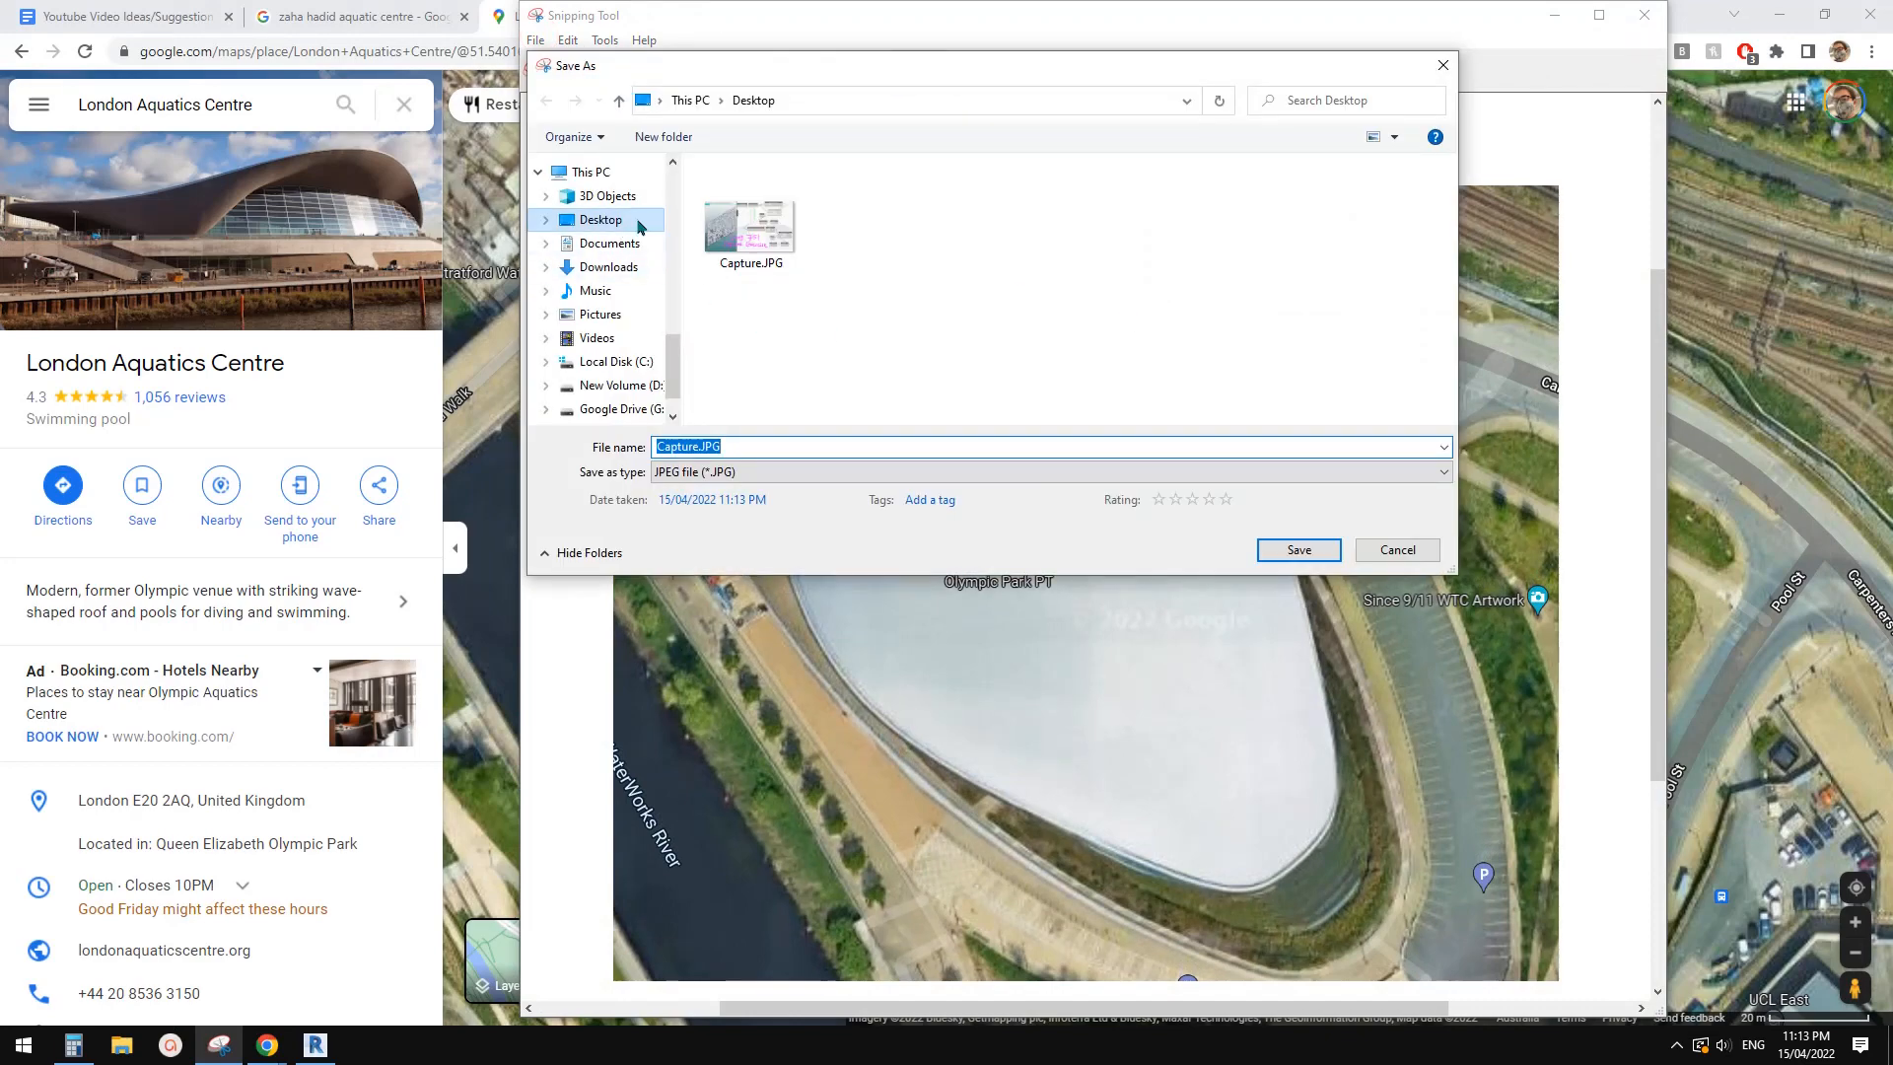
double_click(696, 446)
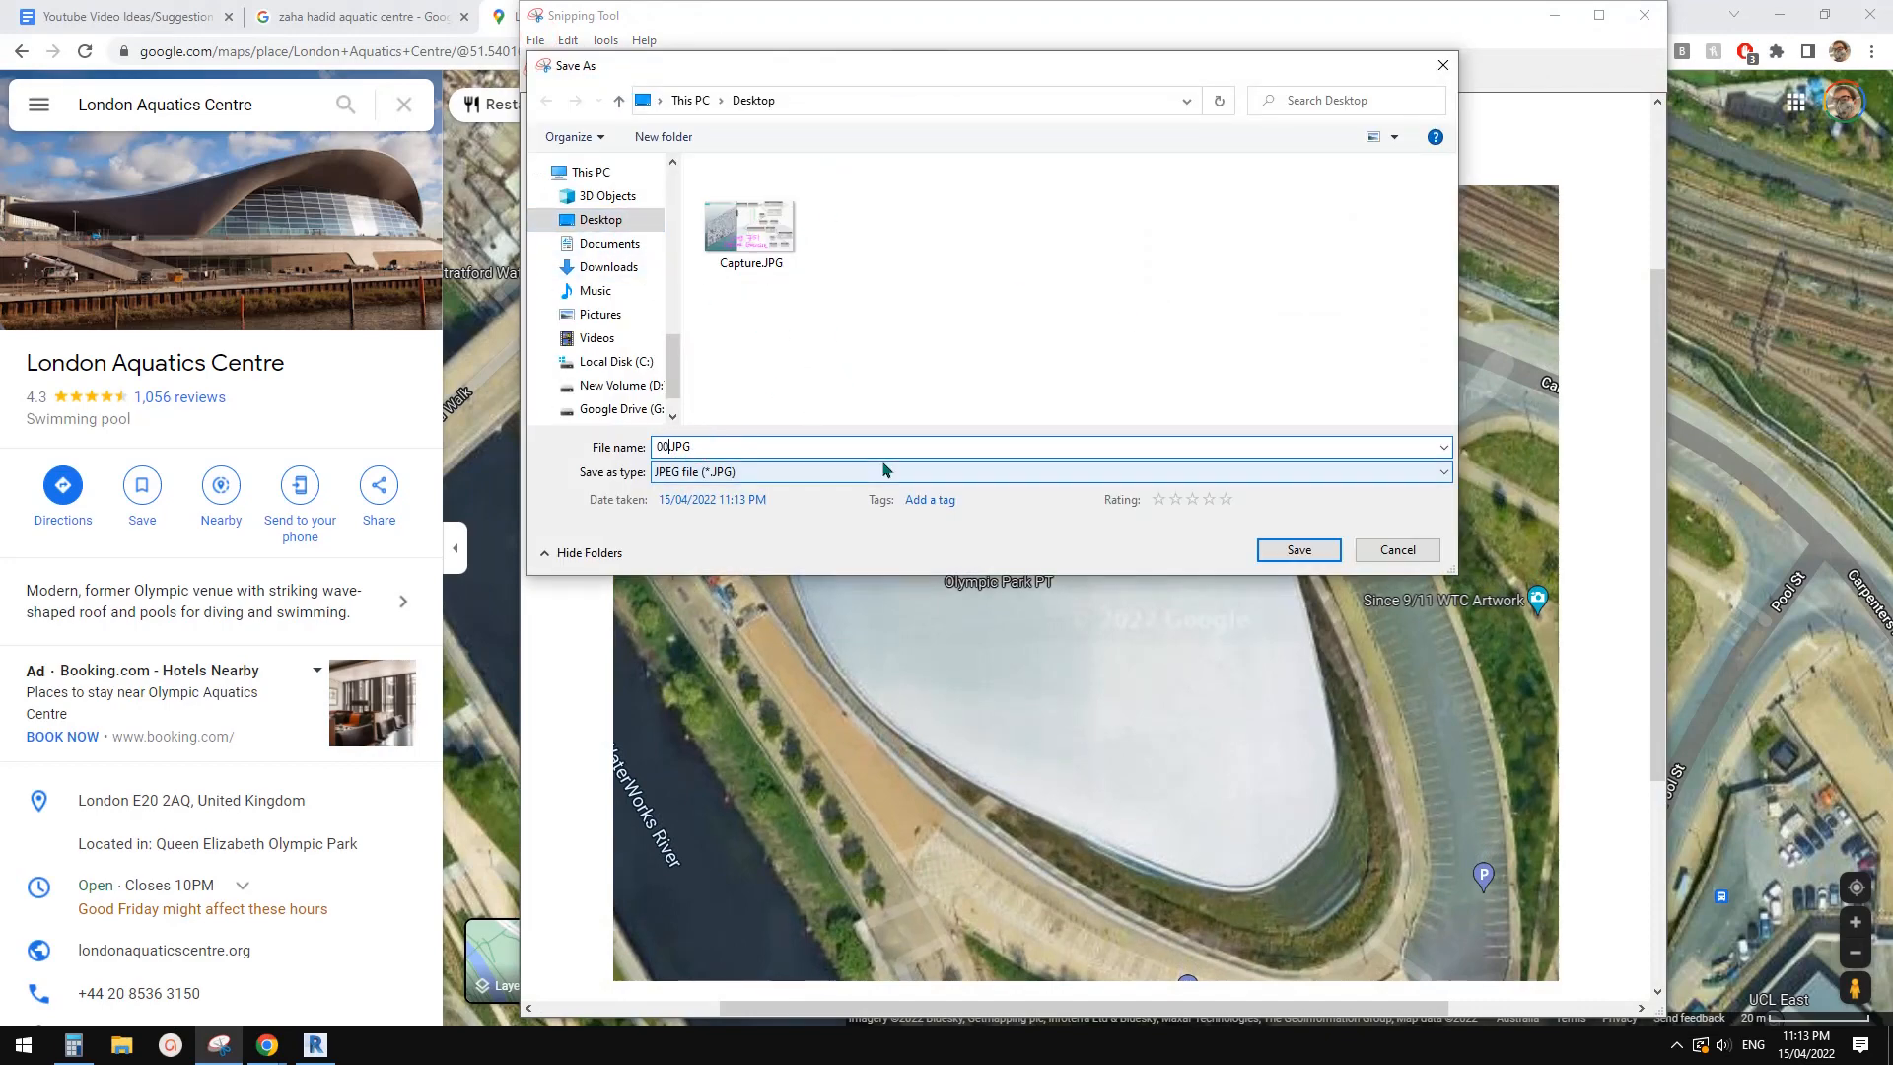
type("00")
key("Return")
left_click(1698, 474)
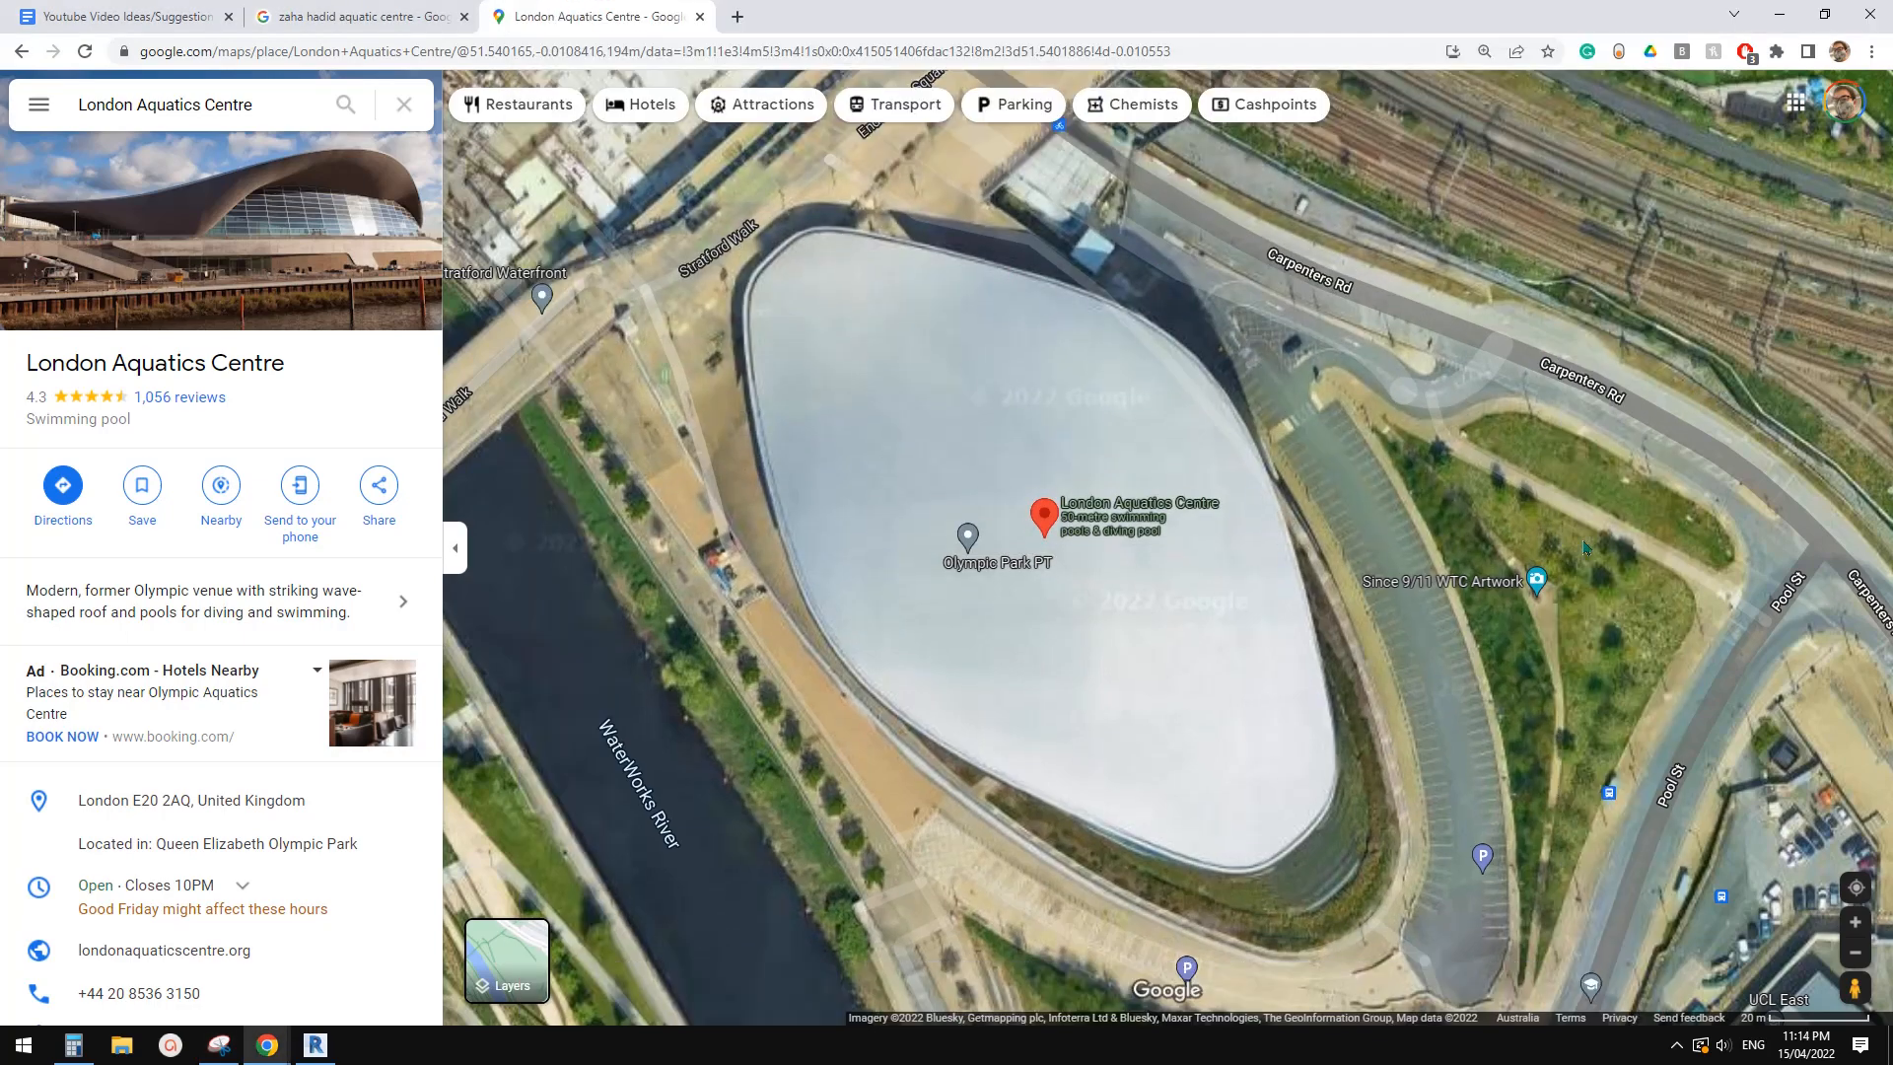
View the Aquatics Centre in Street View from Pool St, stepping toward the building
left_click_drag(1847, 983, 1554, 767)
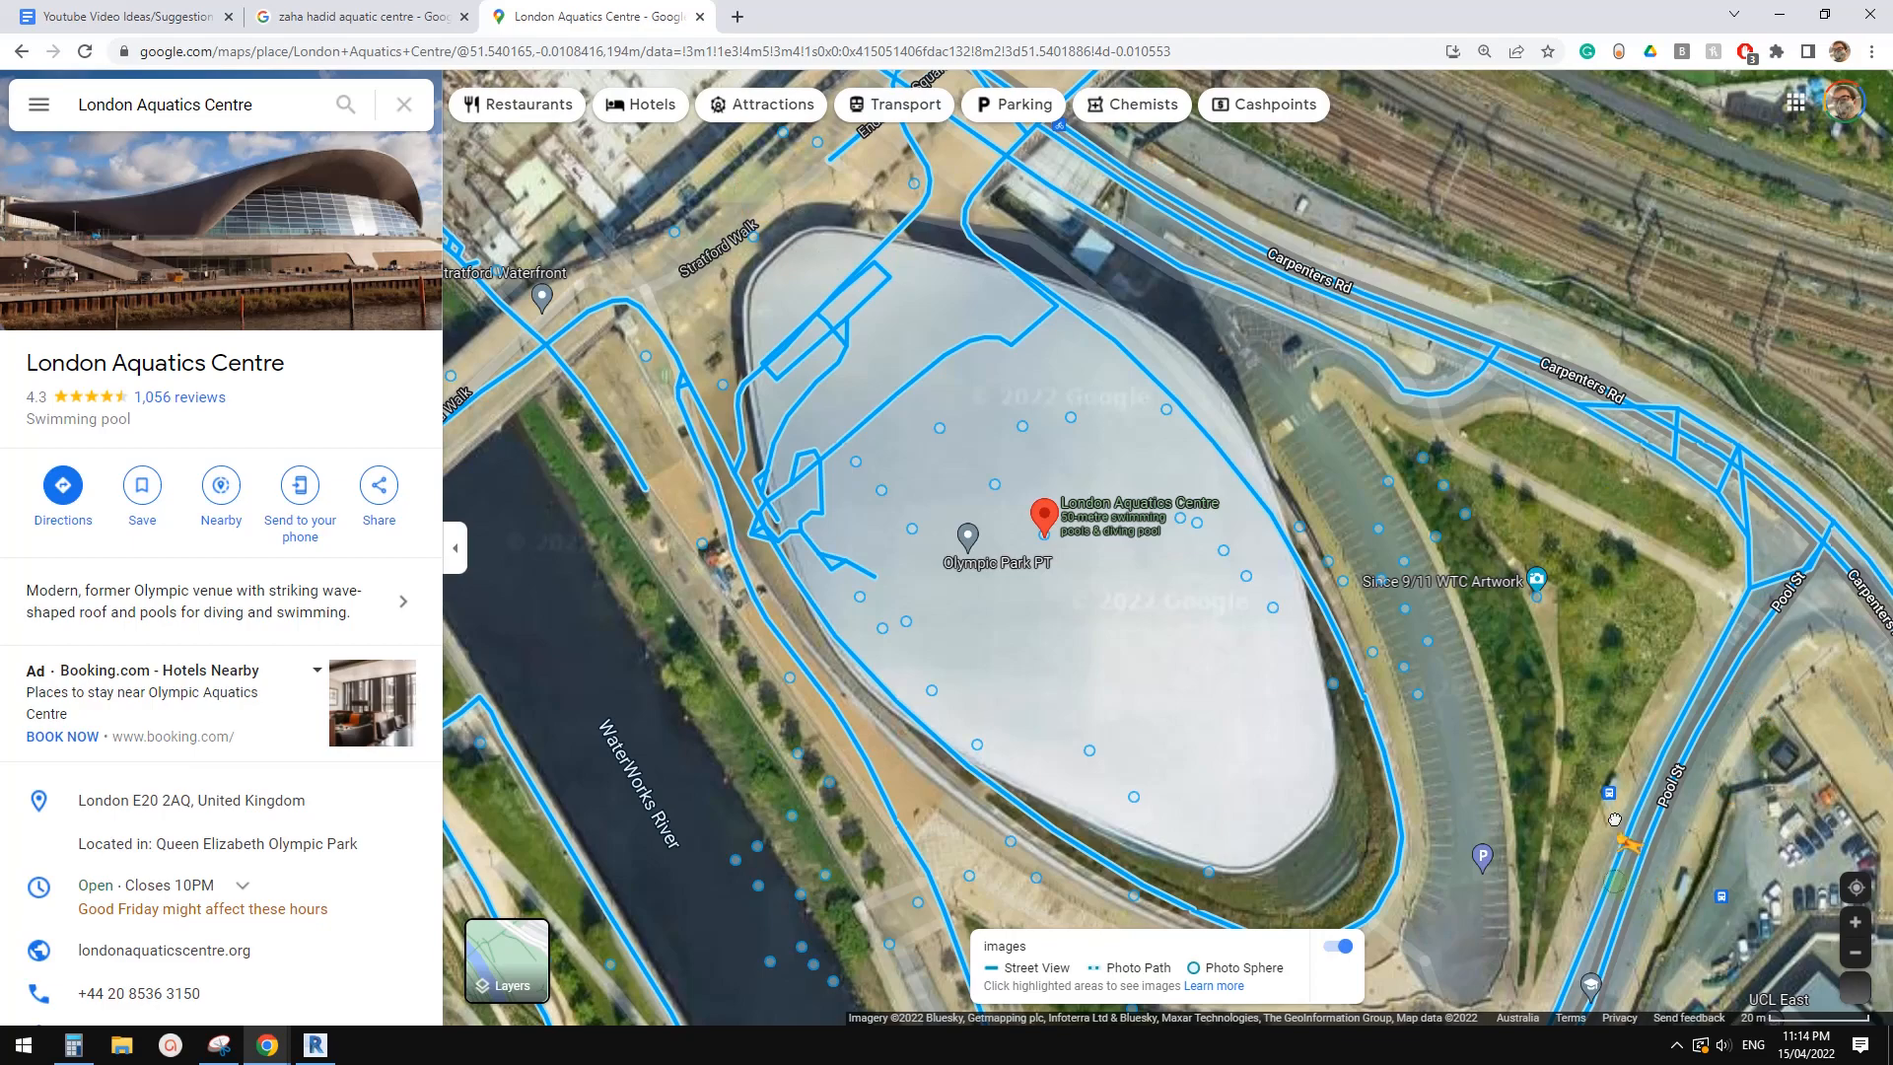
left_click_drag(1612, 840, 1612, 848)
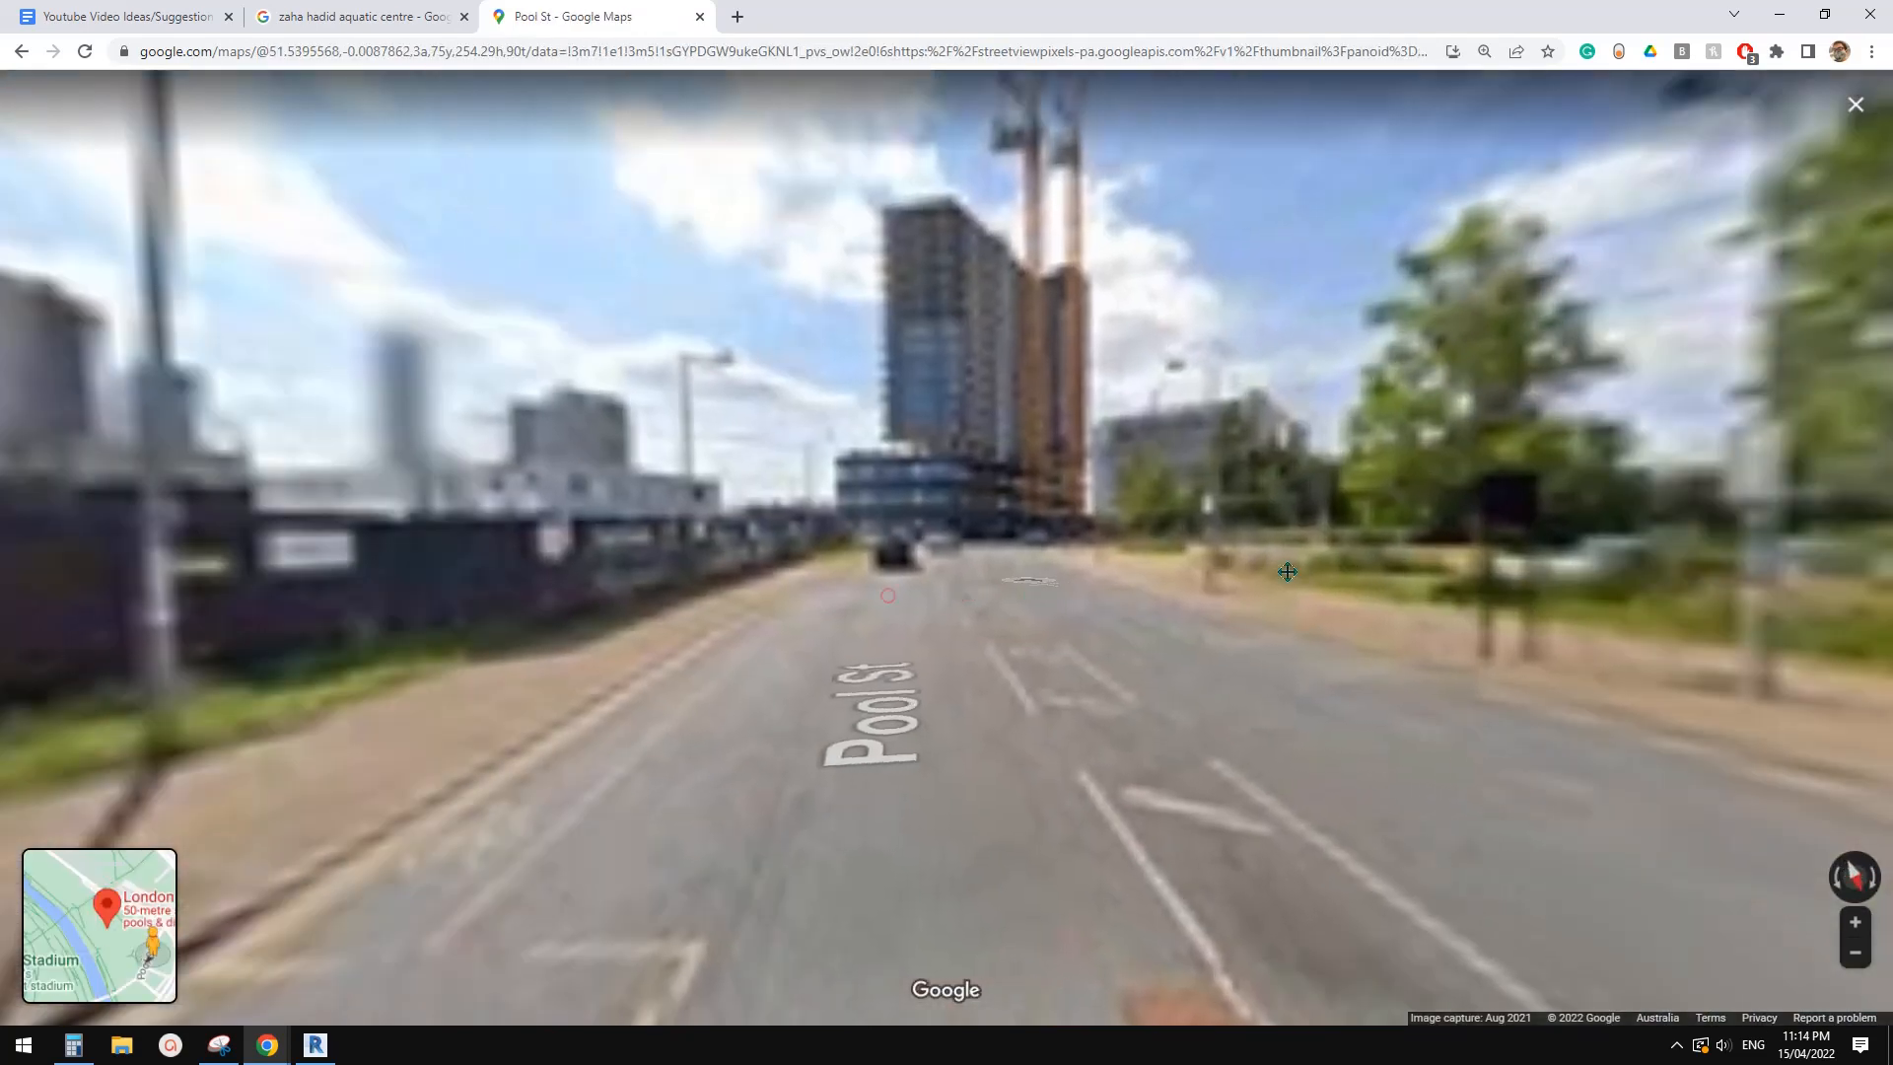
left_click_drag(1288, 571, 1538, 567)
left_click_drag(1035, 547, 1459, 533)
left_click_drag(808, 553, 1331, 572)
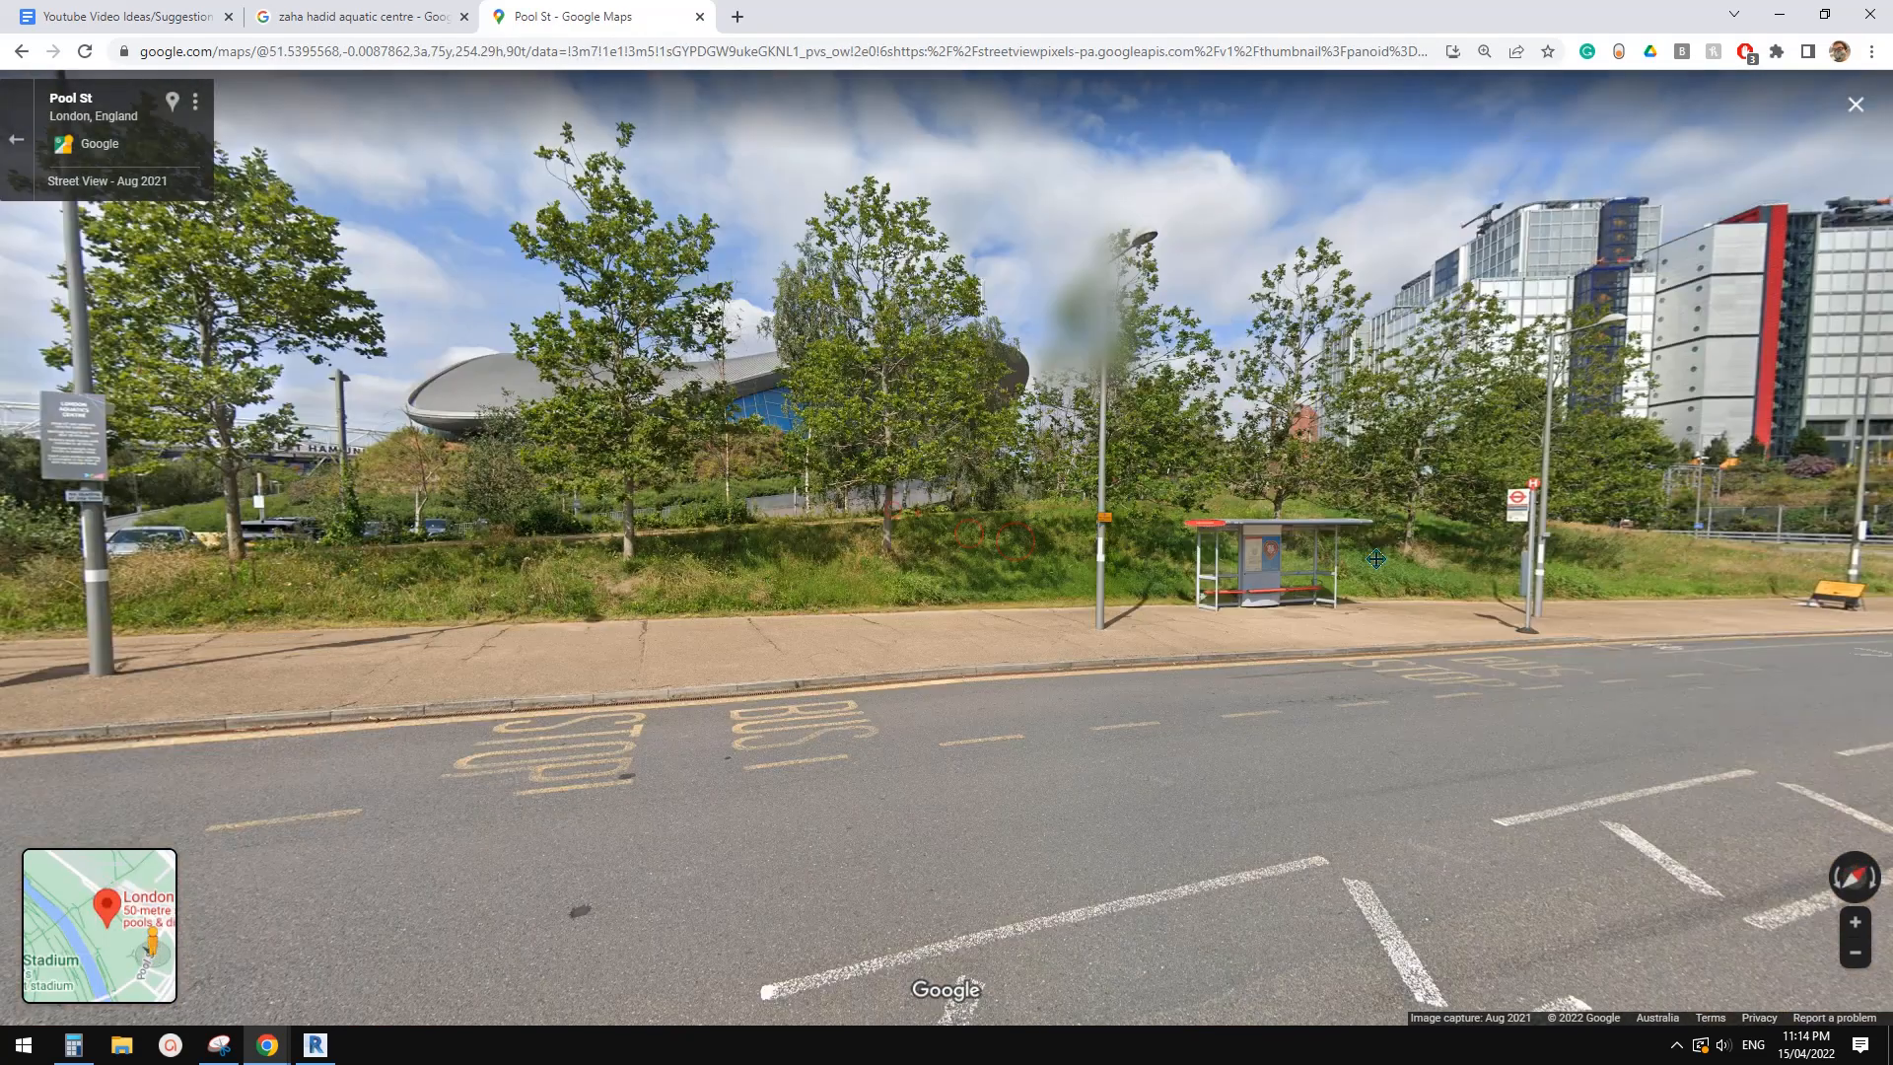
left_click_drag(690, 567, 1073, 566)
left_click(639, 641)
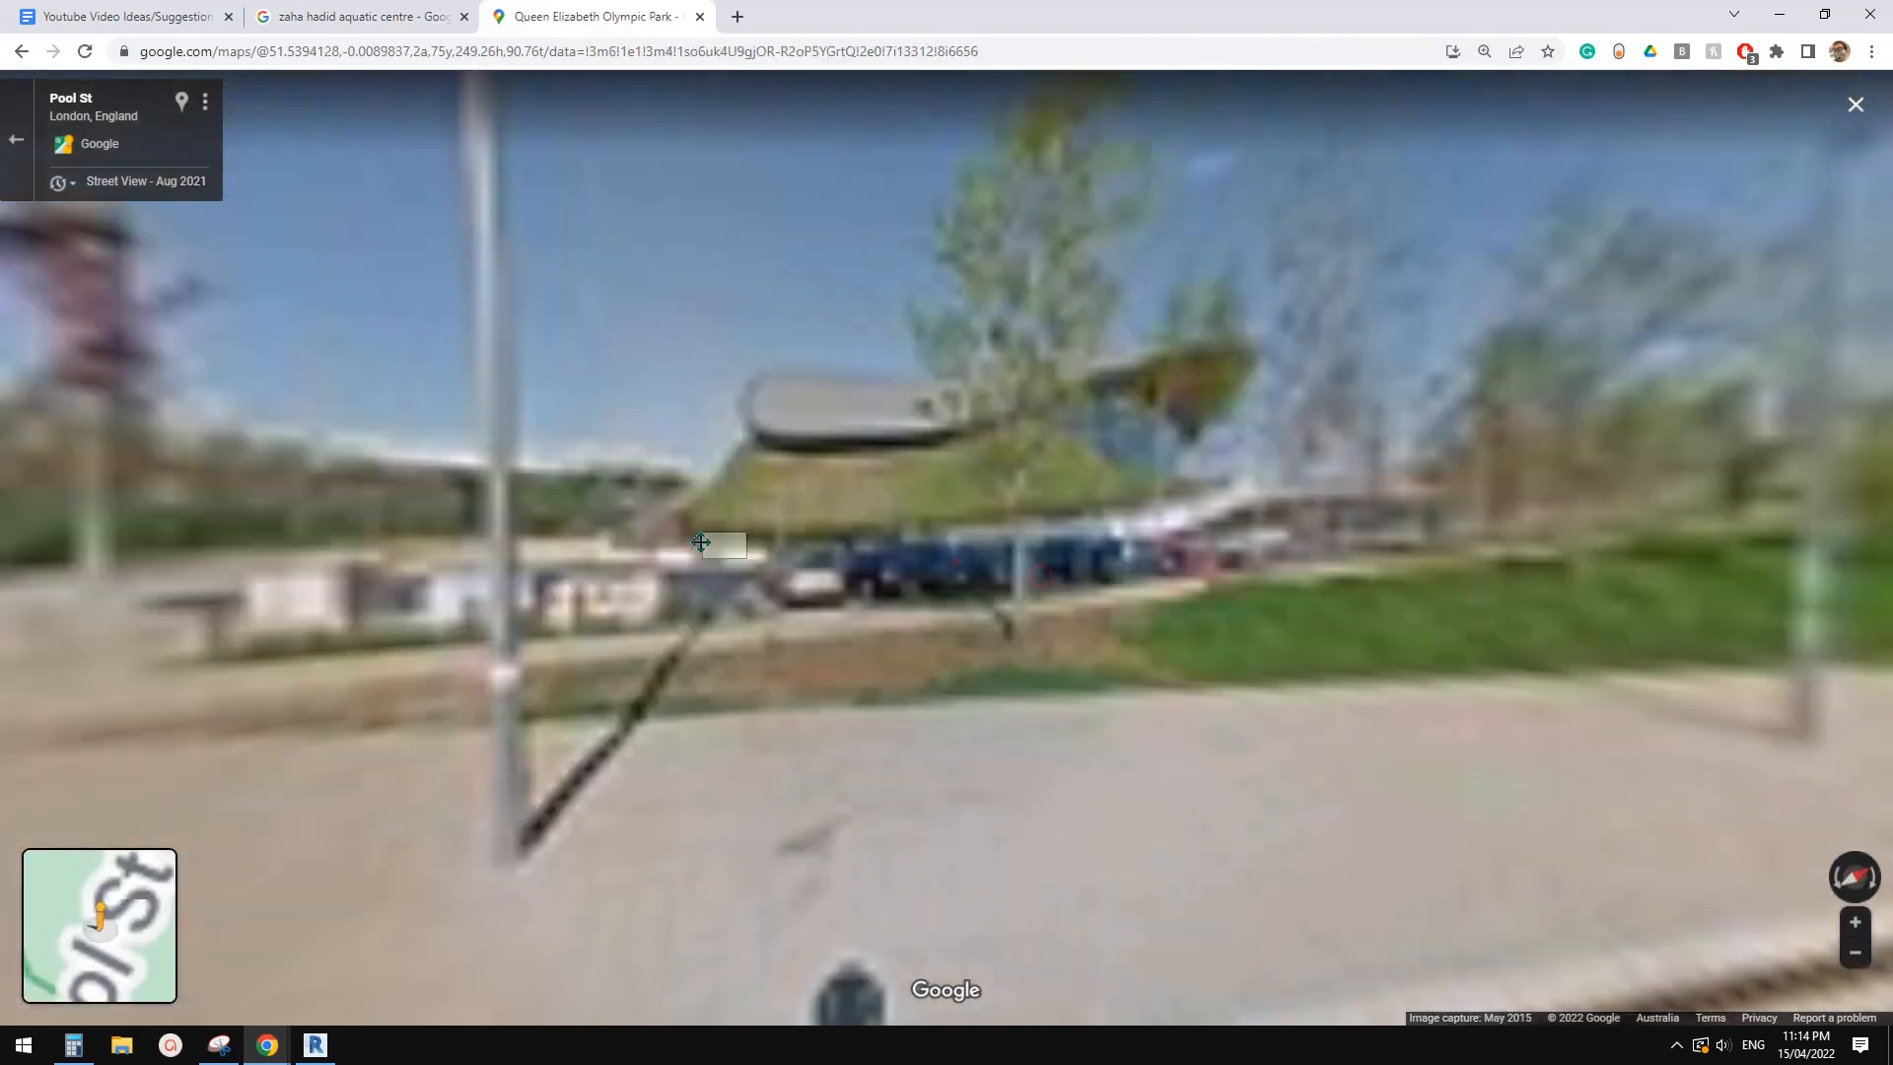
left_click_drag(701, 542, 854, 459)
left_click_drag(493, 680, 749, 636)
left_click(588, 570)
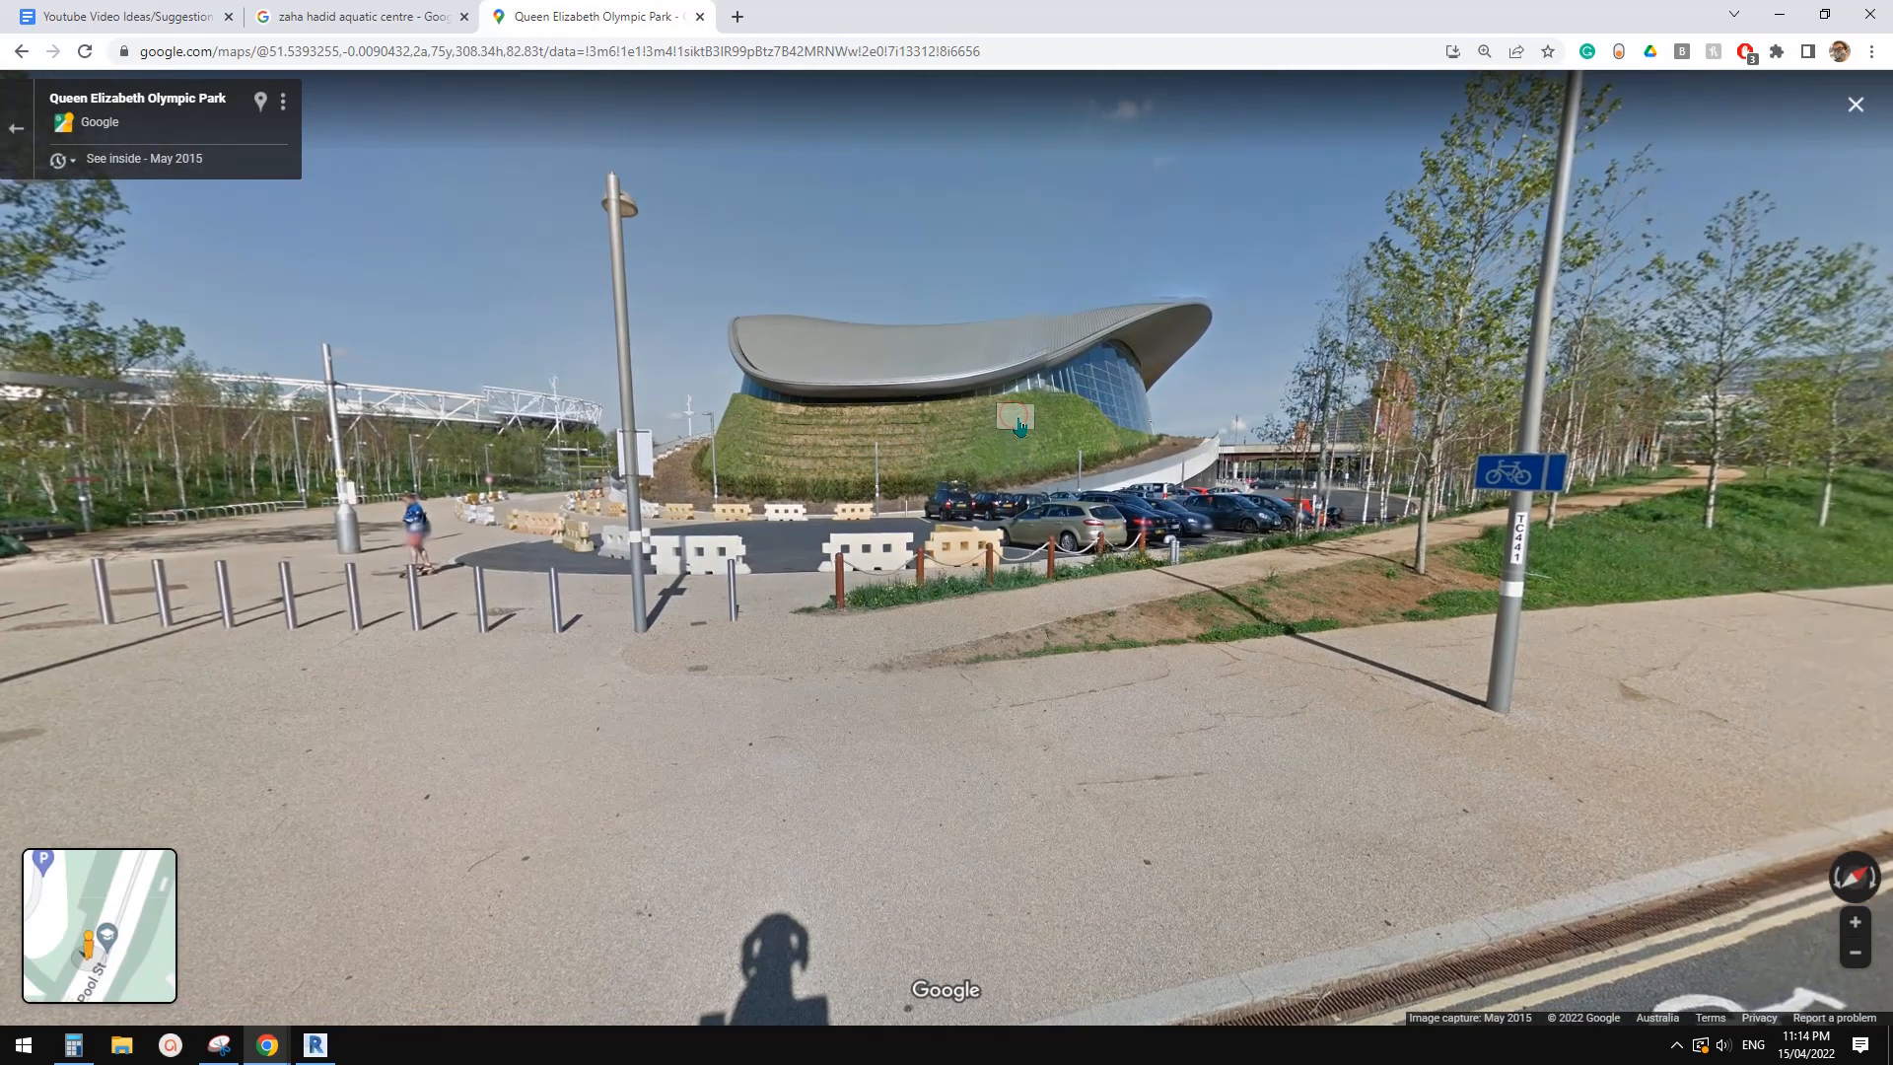
key("Escape")
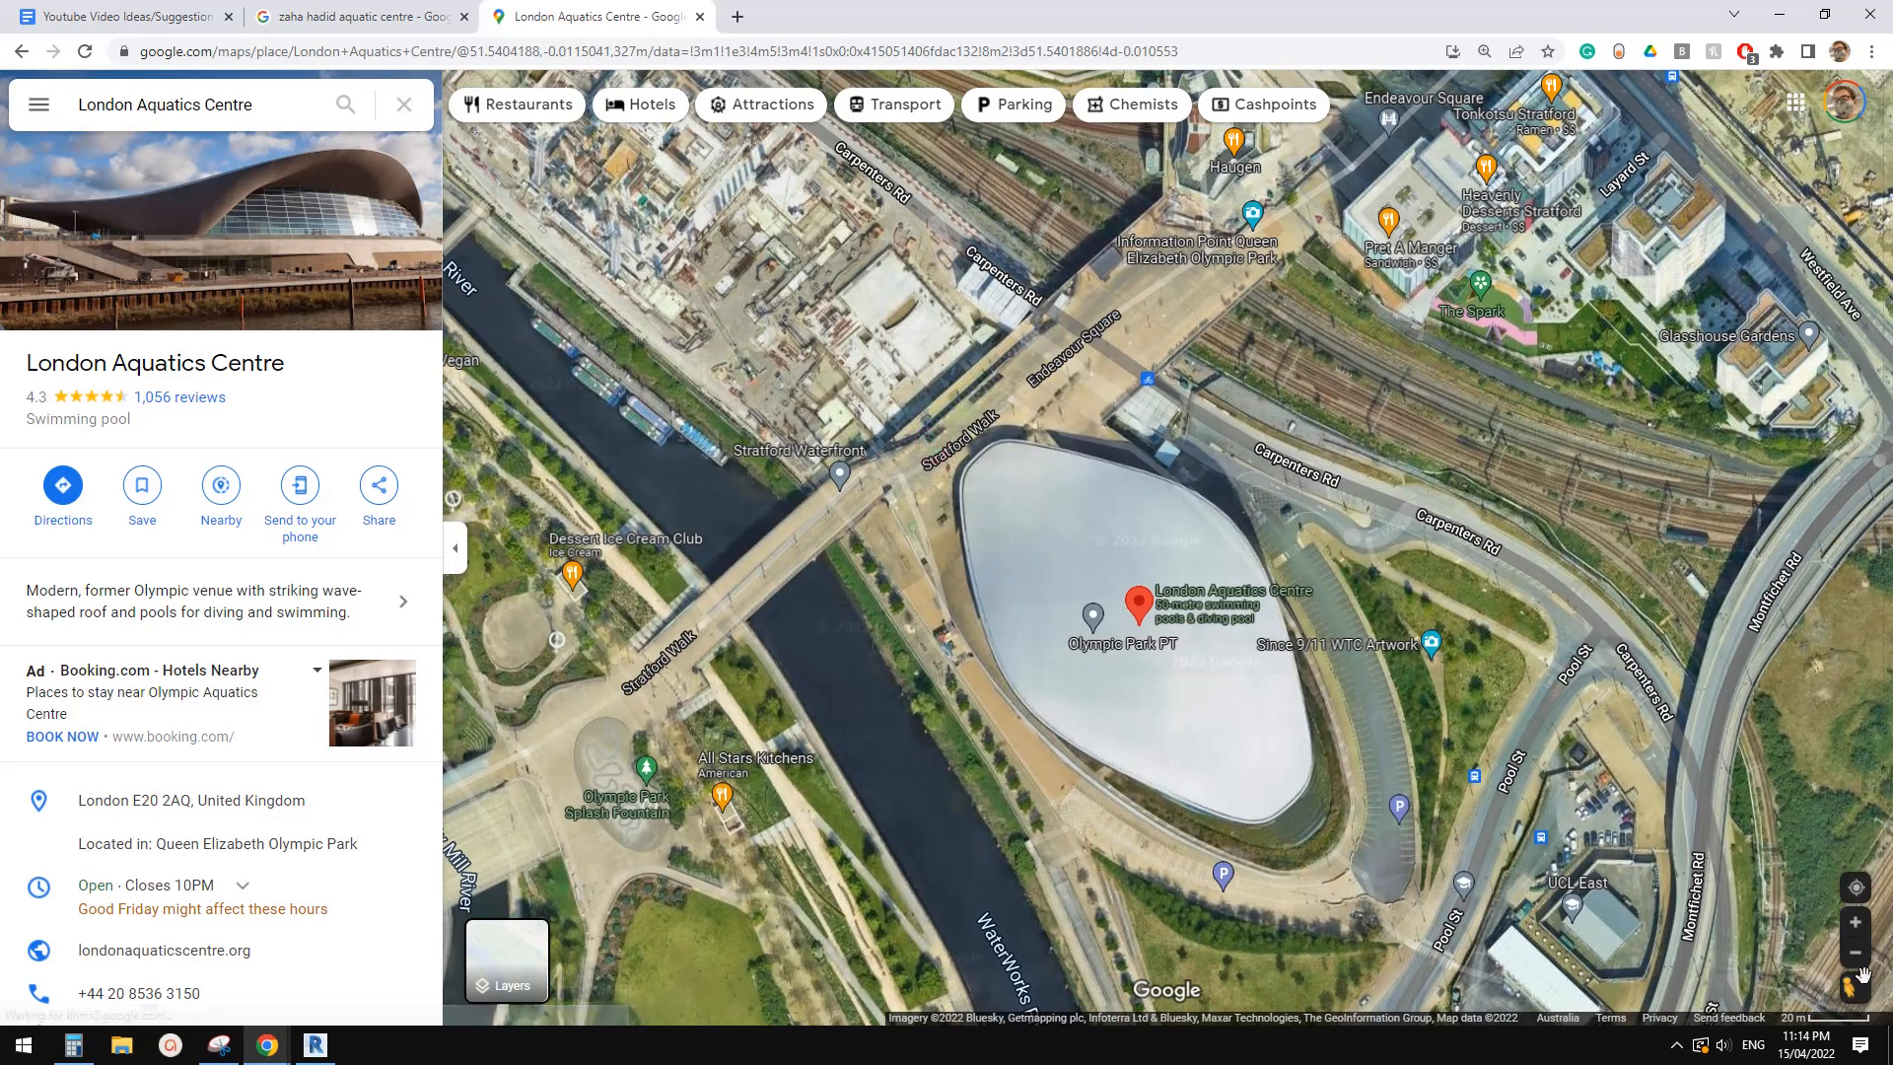
Look at the arched roof in Street View from near Endeavour Square
left_click_drag(1861, 978, 1366, 456)
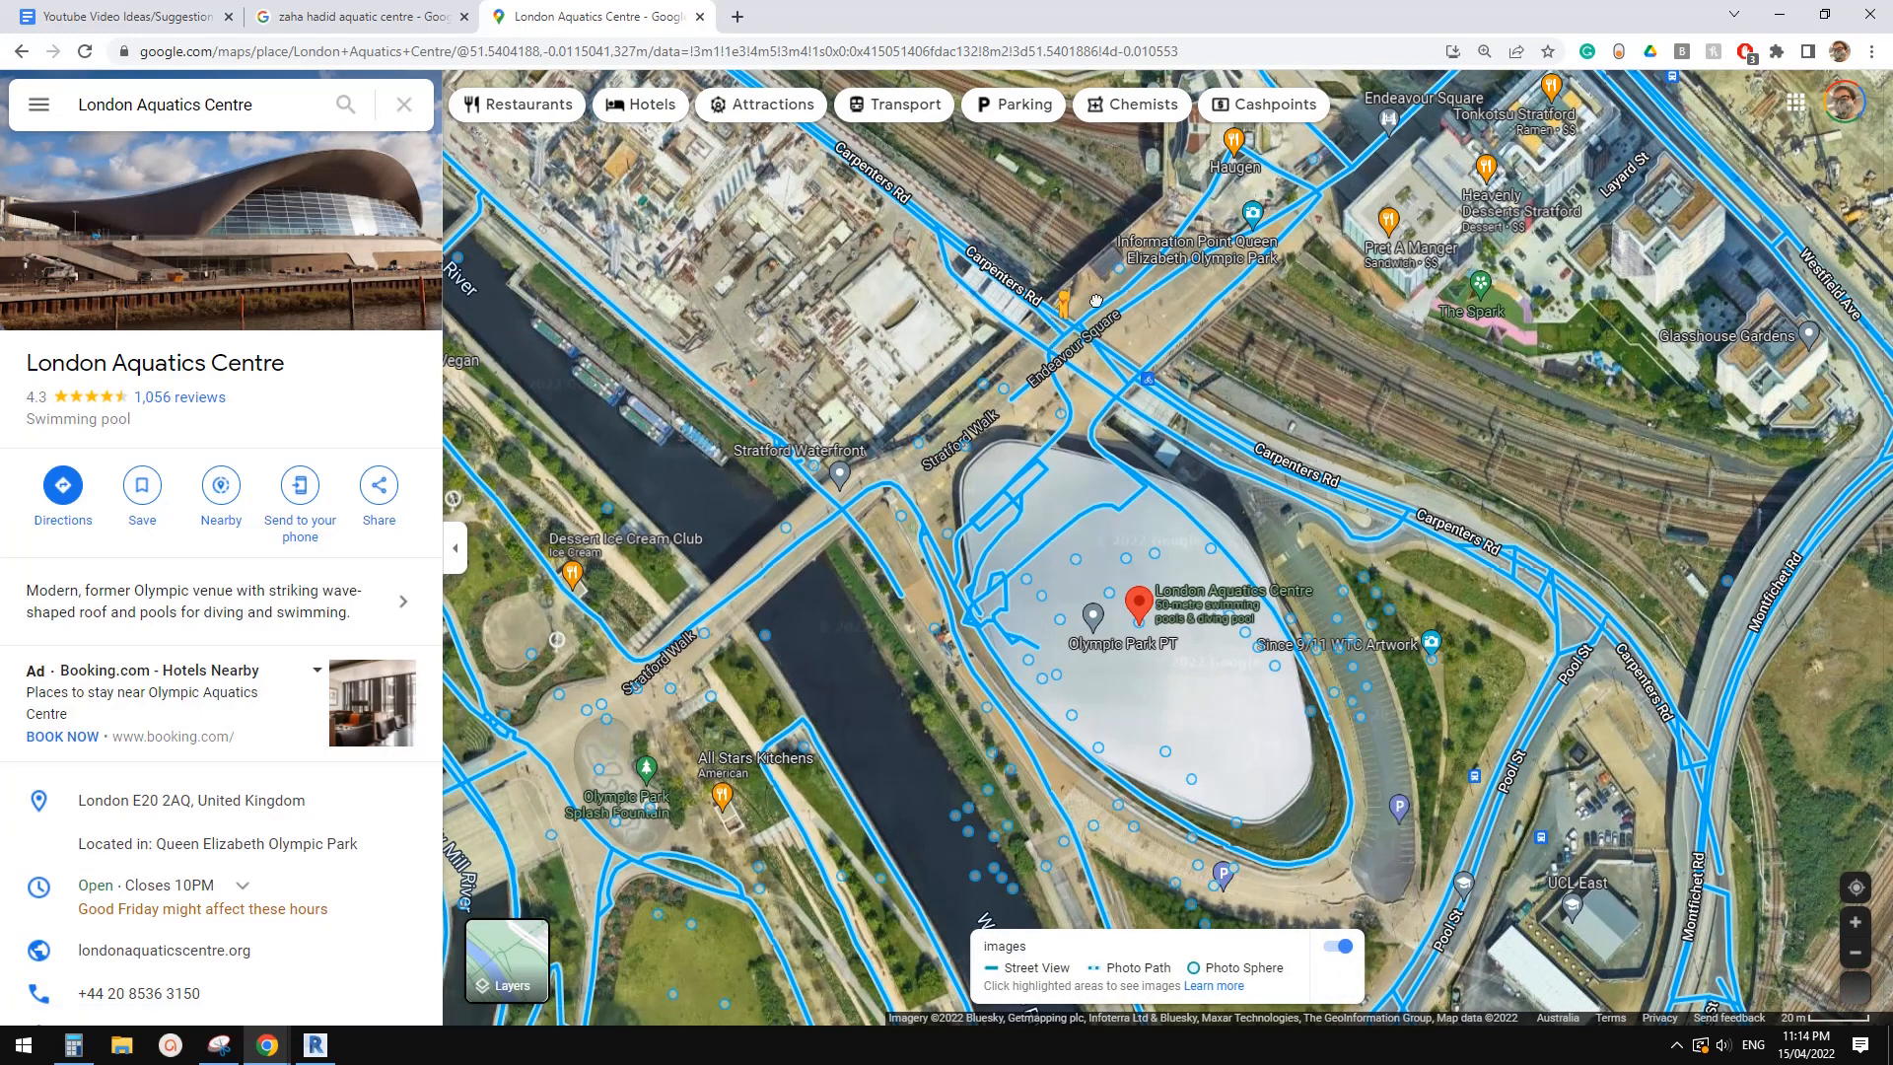
left_click_drag(1096, 300, 1097, 304)
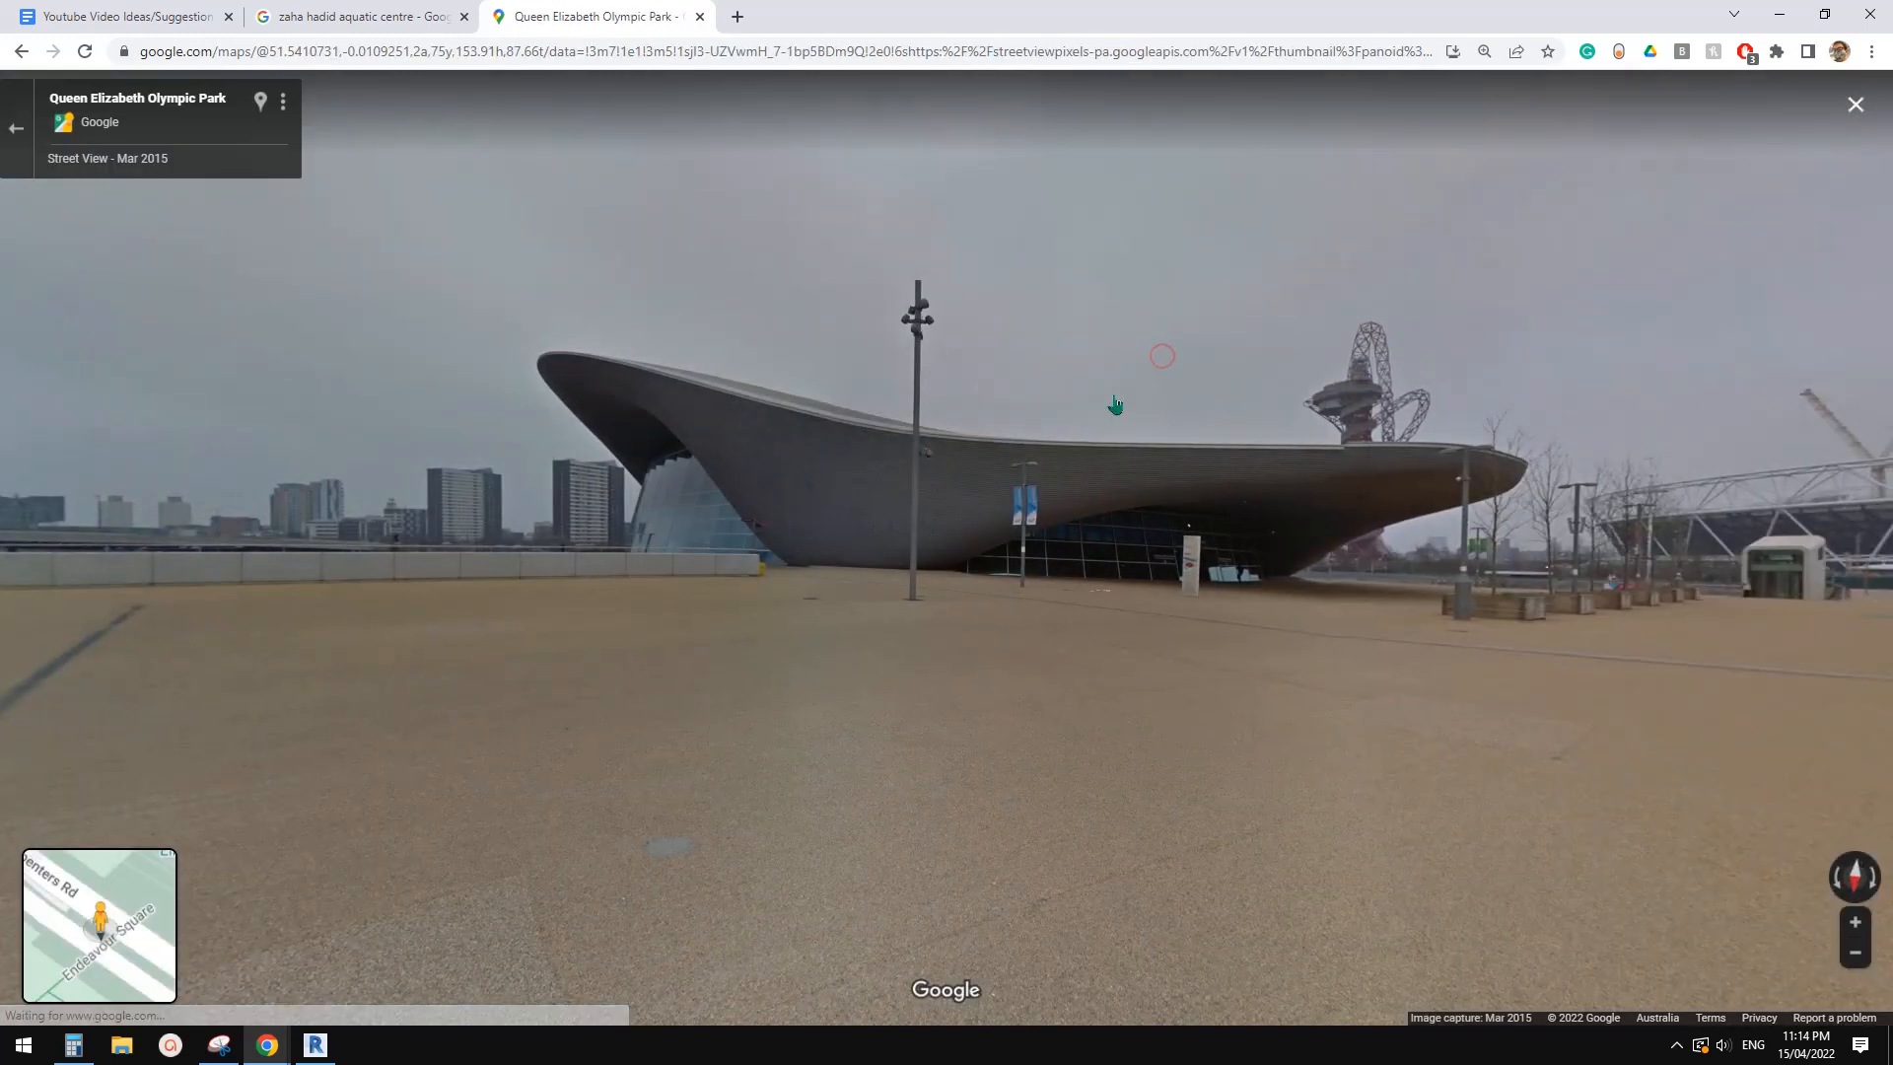
left_click_drag(1268, 275, 1308, 370)
left_click(619, 616)
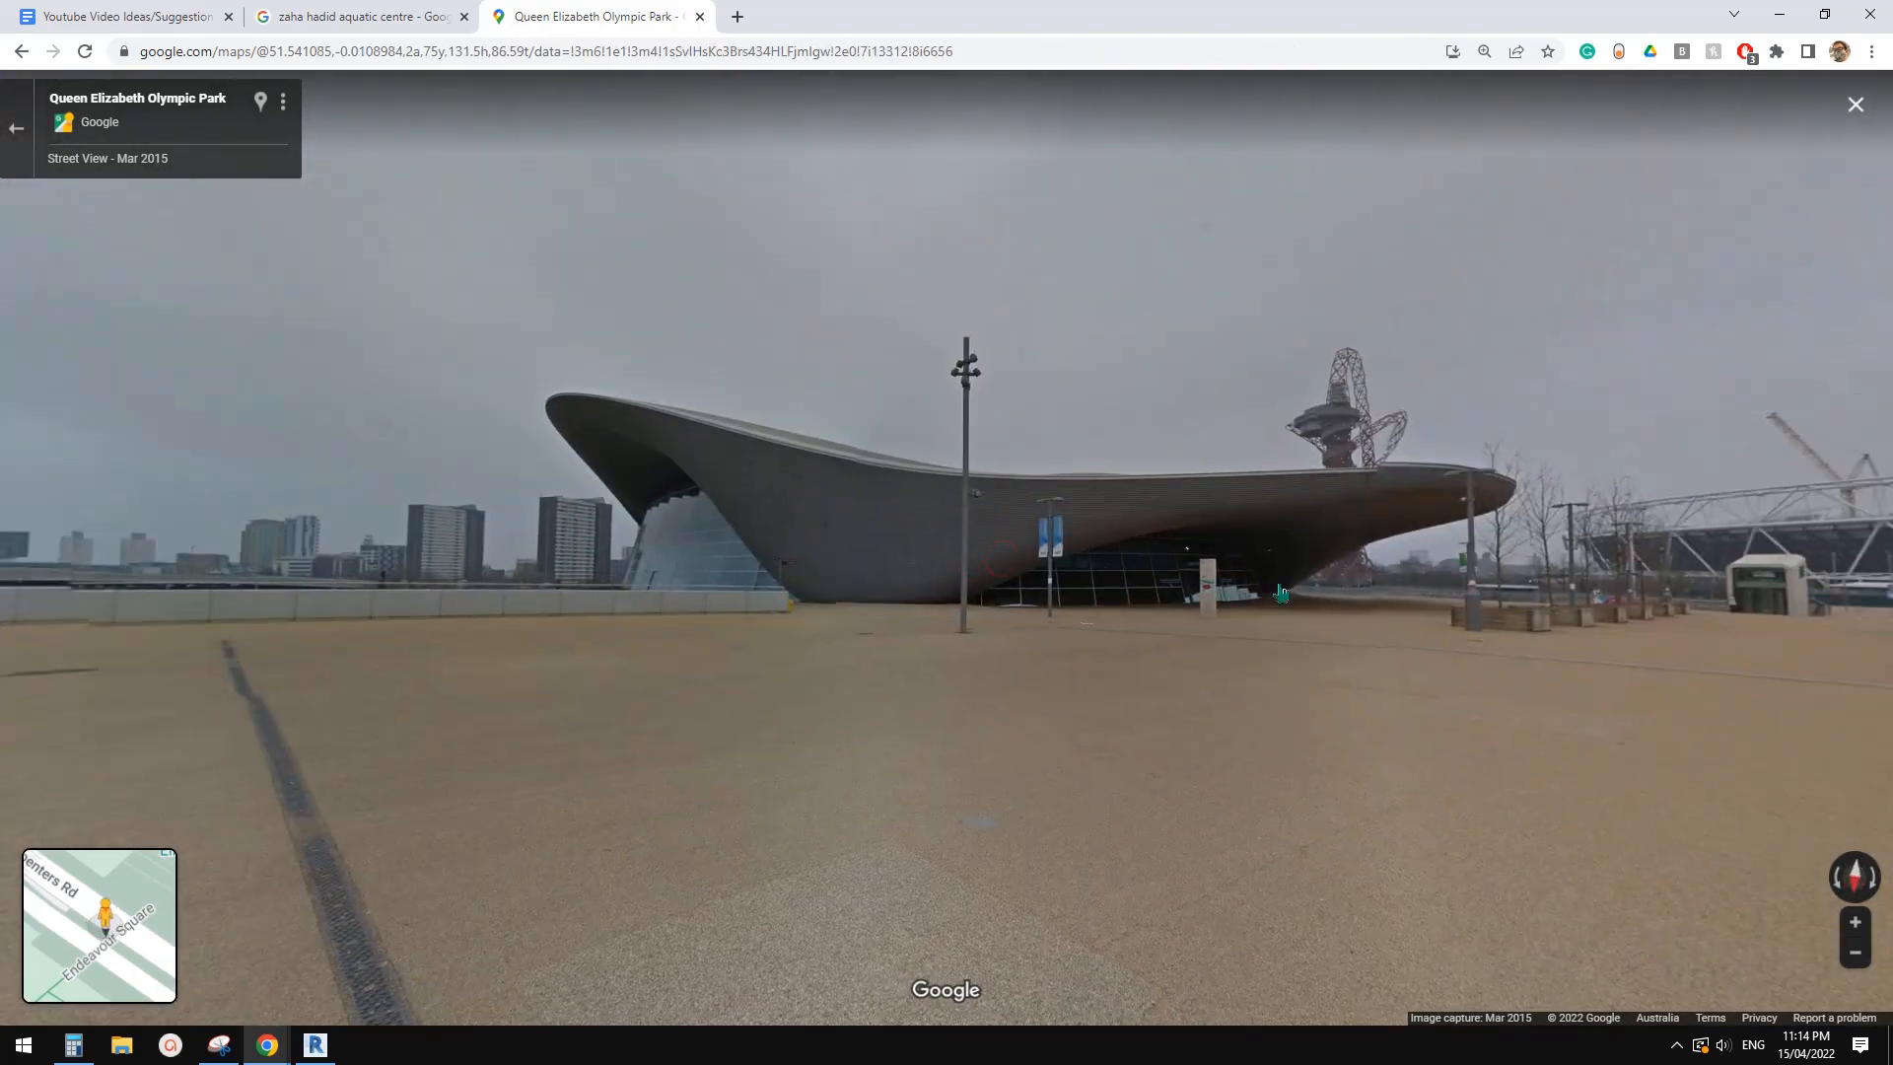
left_click_drag(1281, 592, 936, 580)
left_click(1856, 105)
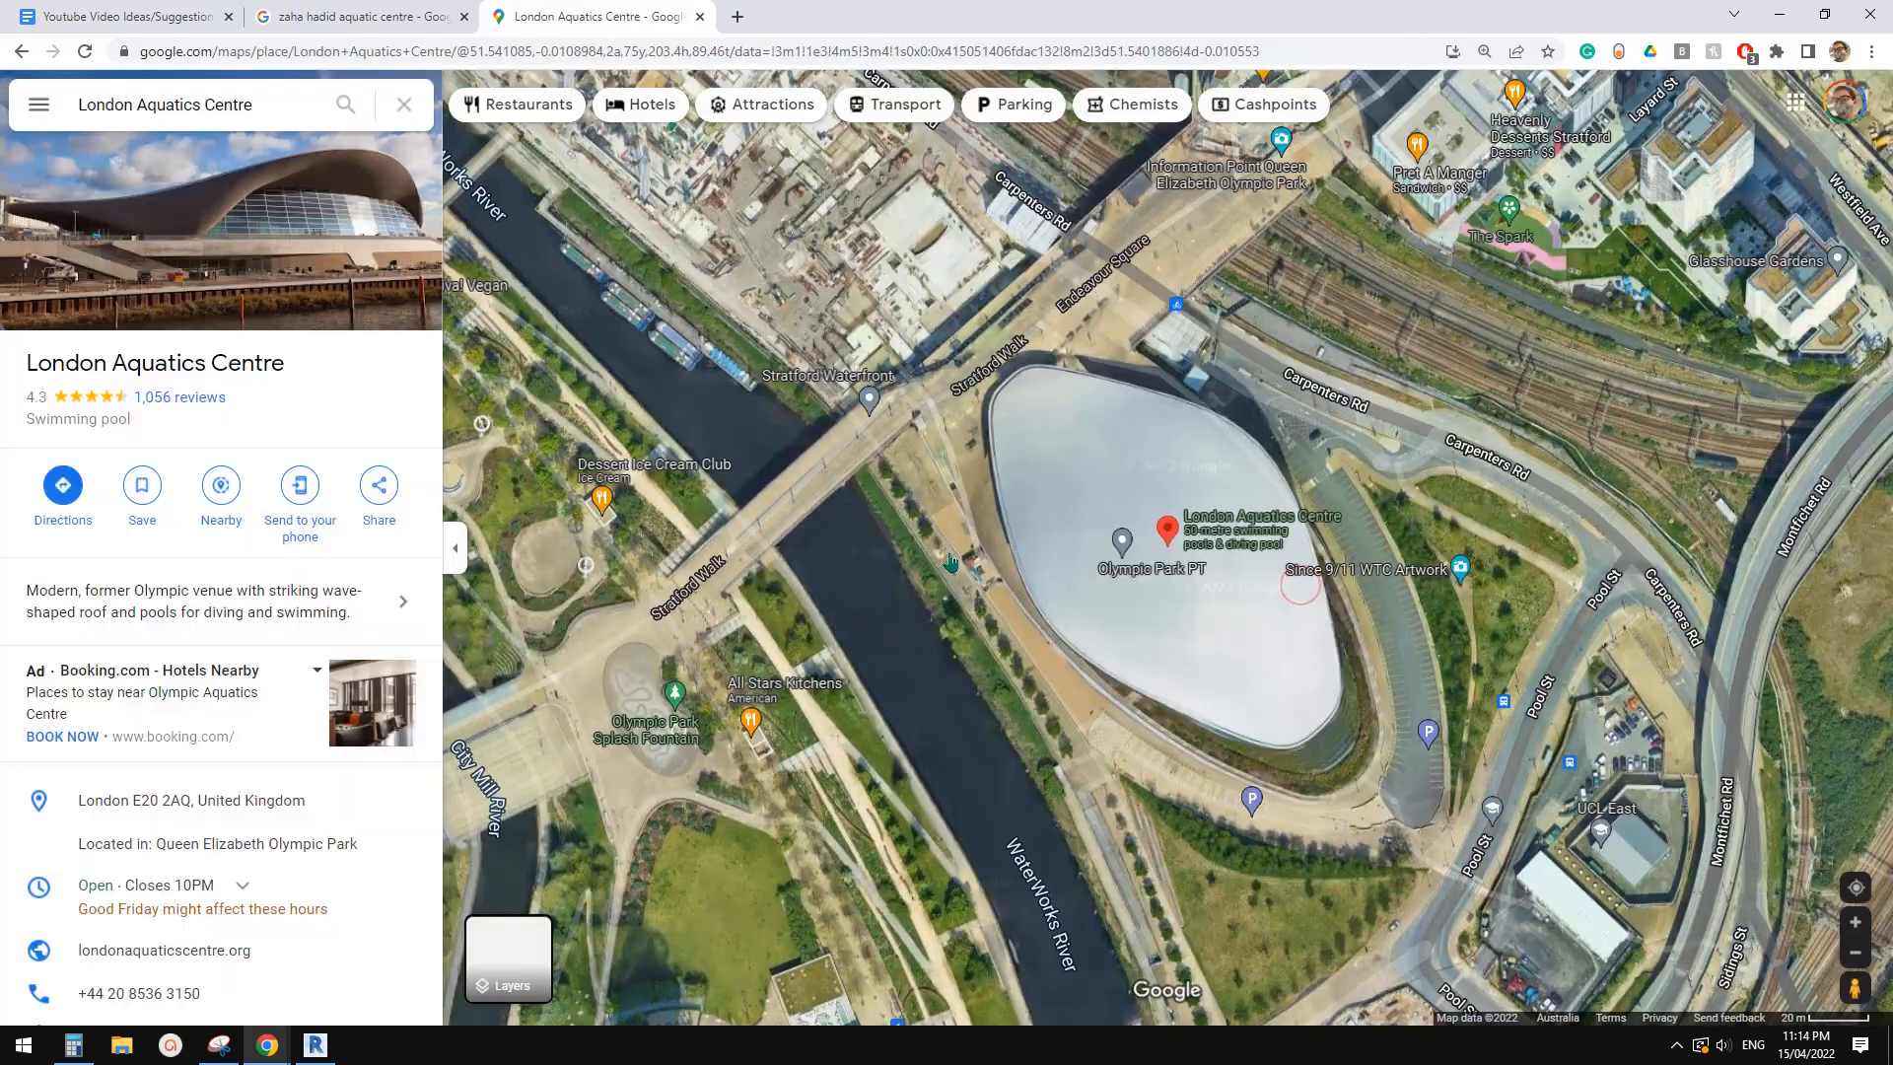
left_click_drag(1093, 515, 969, 411)
Approach the building in Street View along Carpenters Rd, then switch to Revit
left_click_drag(1840, 991, 1378, 477)
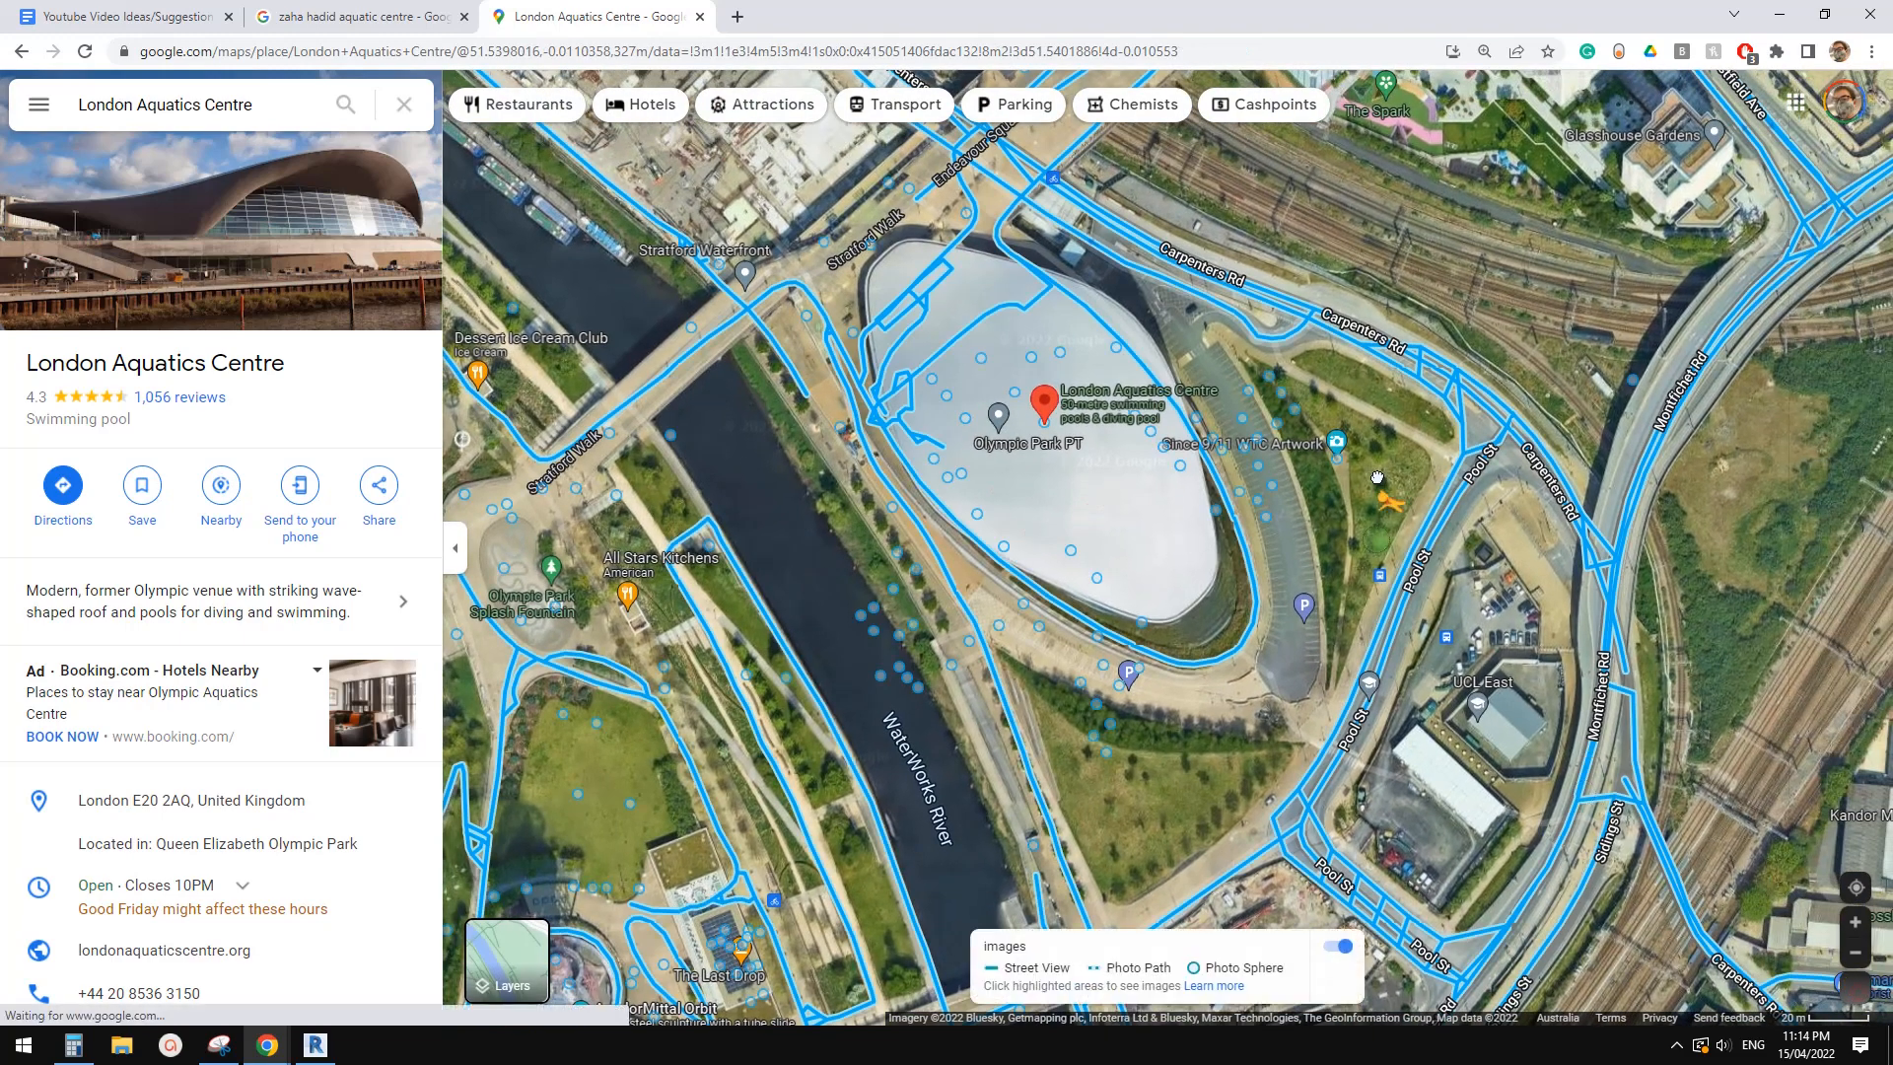
left_click_drag(1279, 243, 1279, 246)
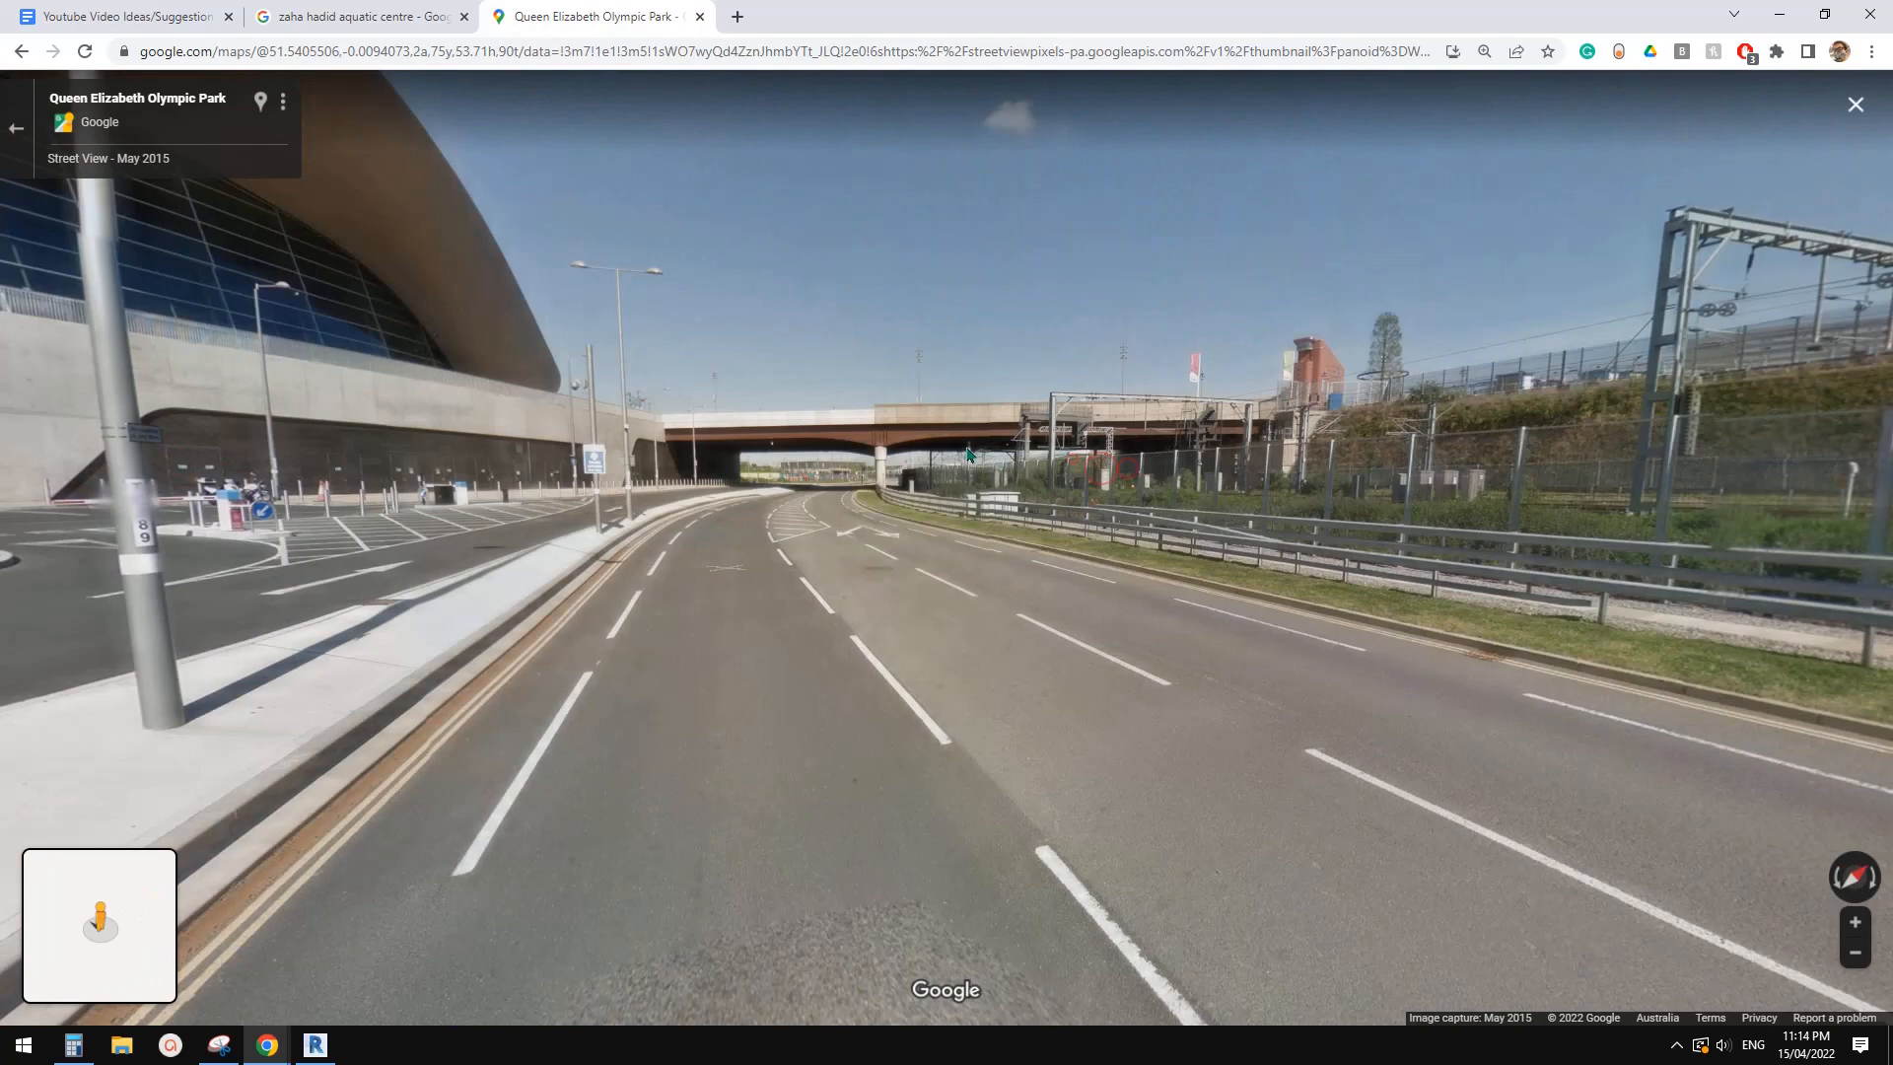
left_click_drag(967, 455, 1016, 498)
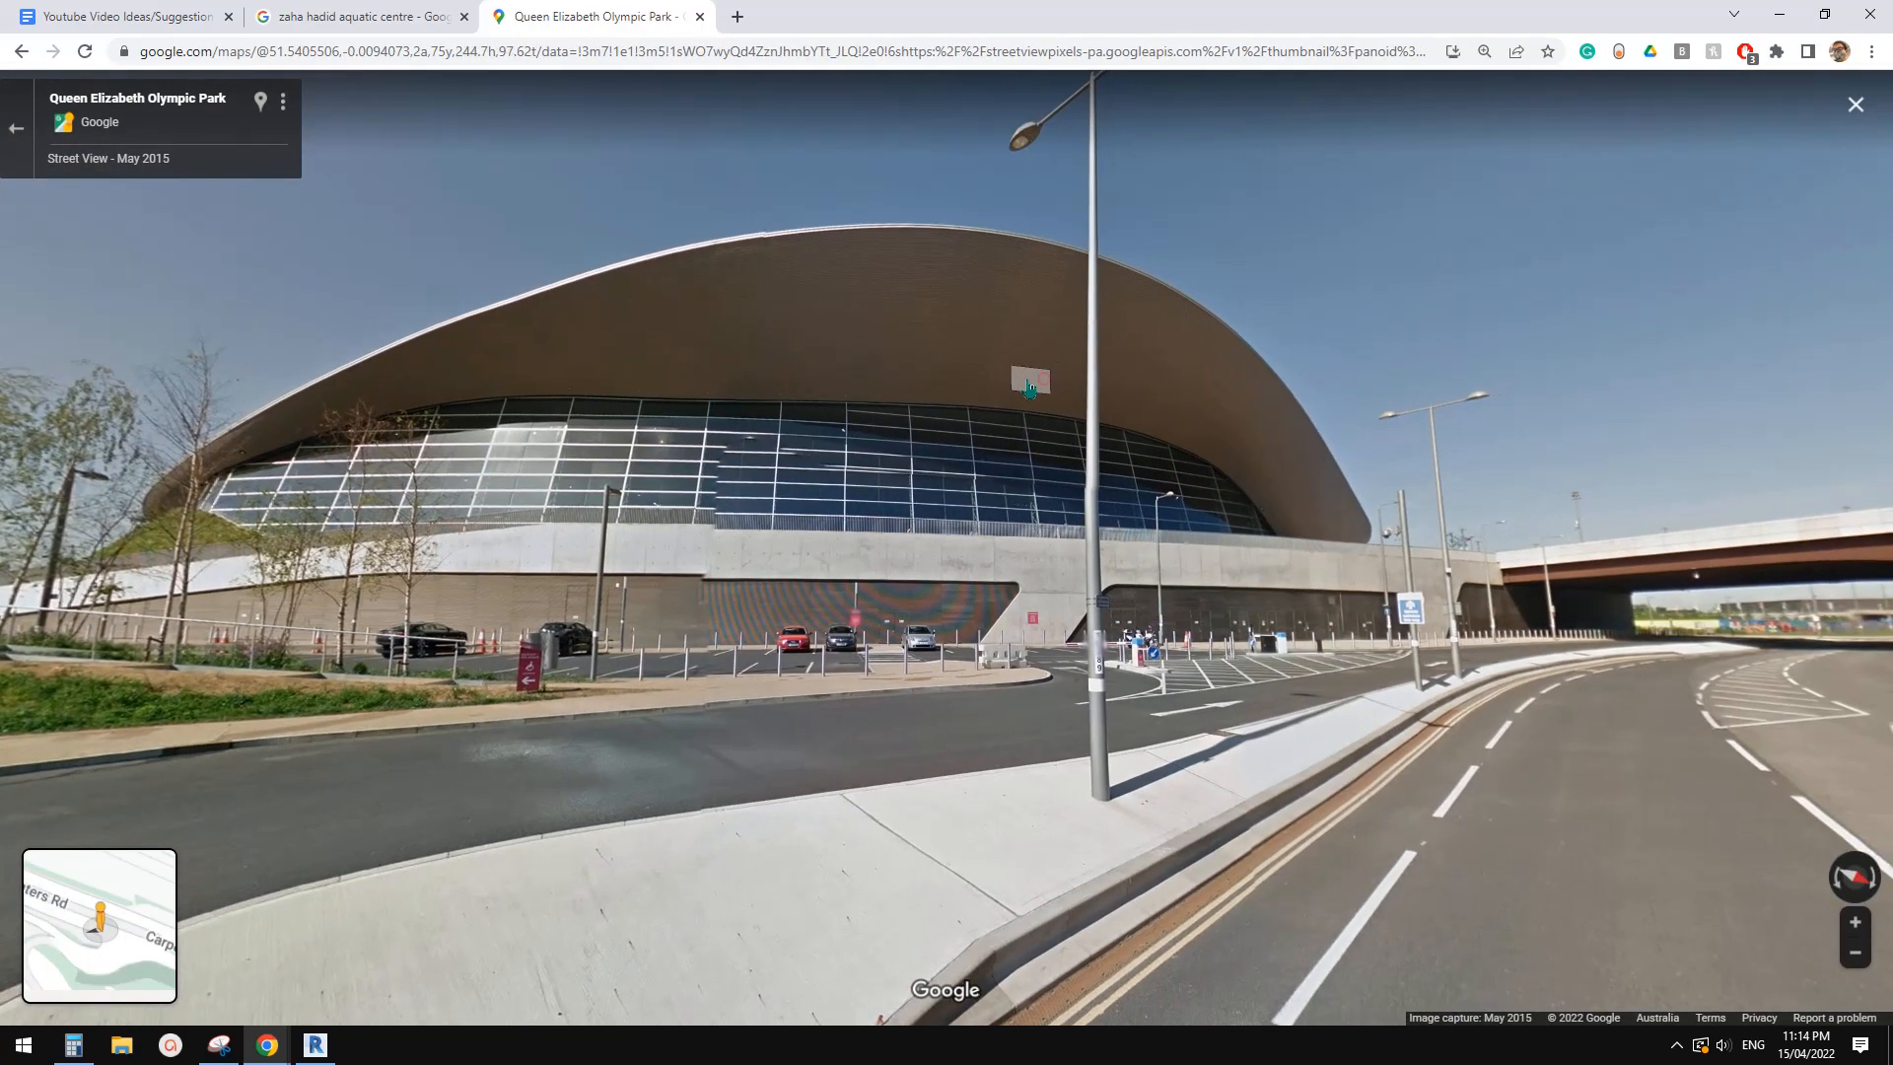
left_click(1648, 740)
left_click(1450, 587)
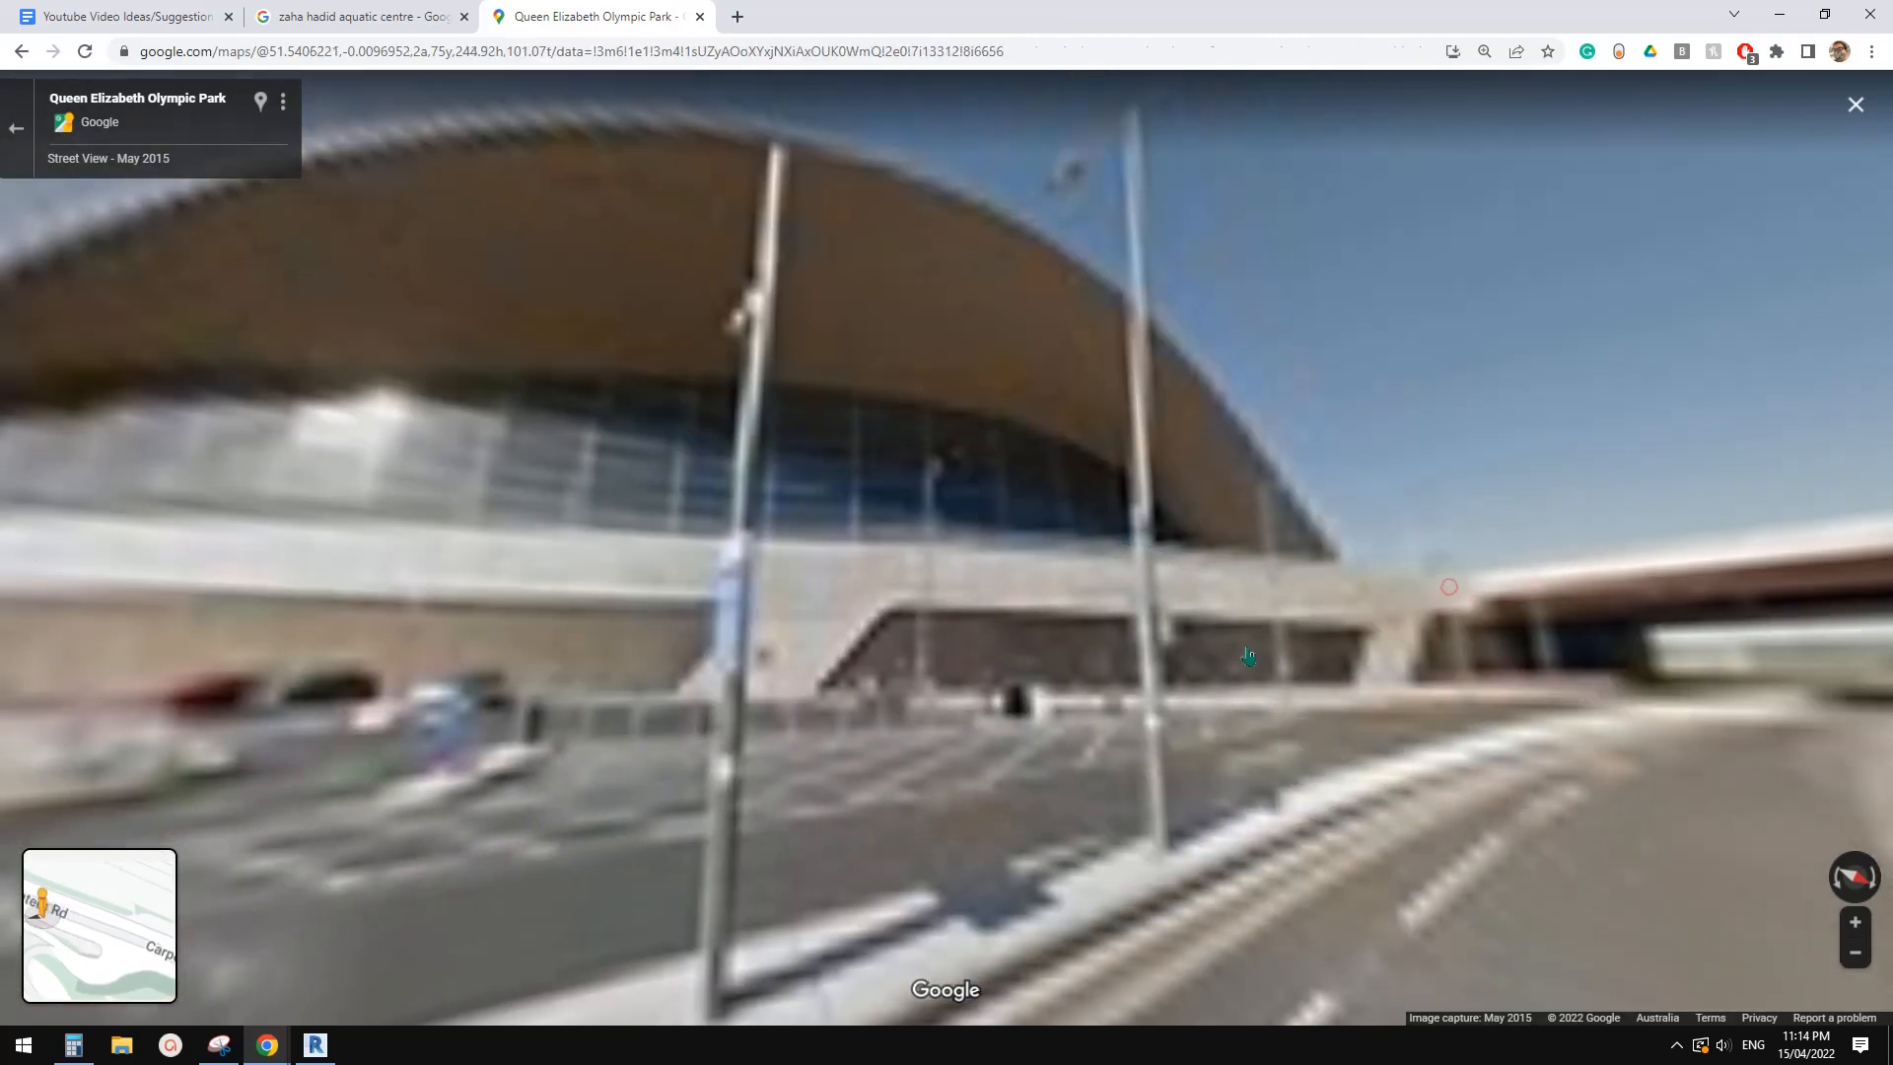
left_click(317, 1046)
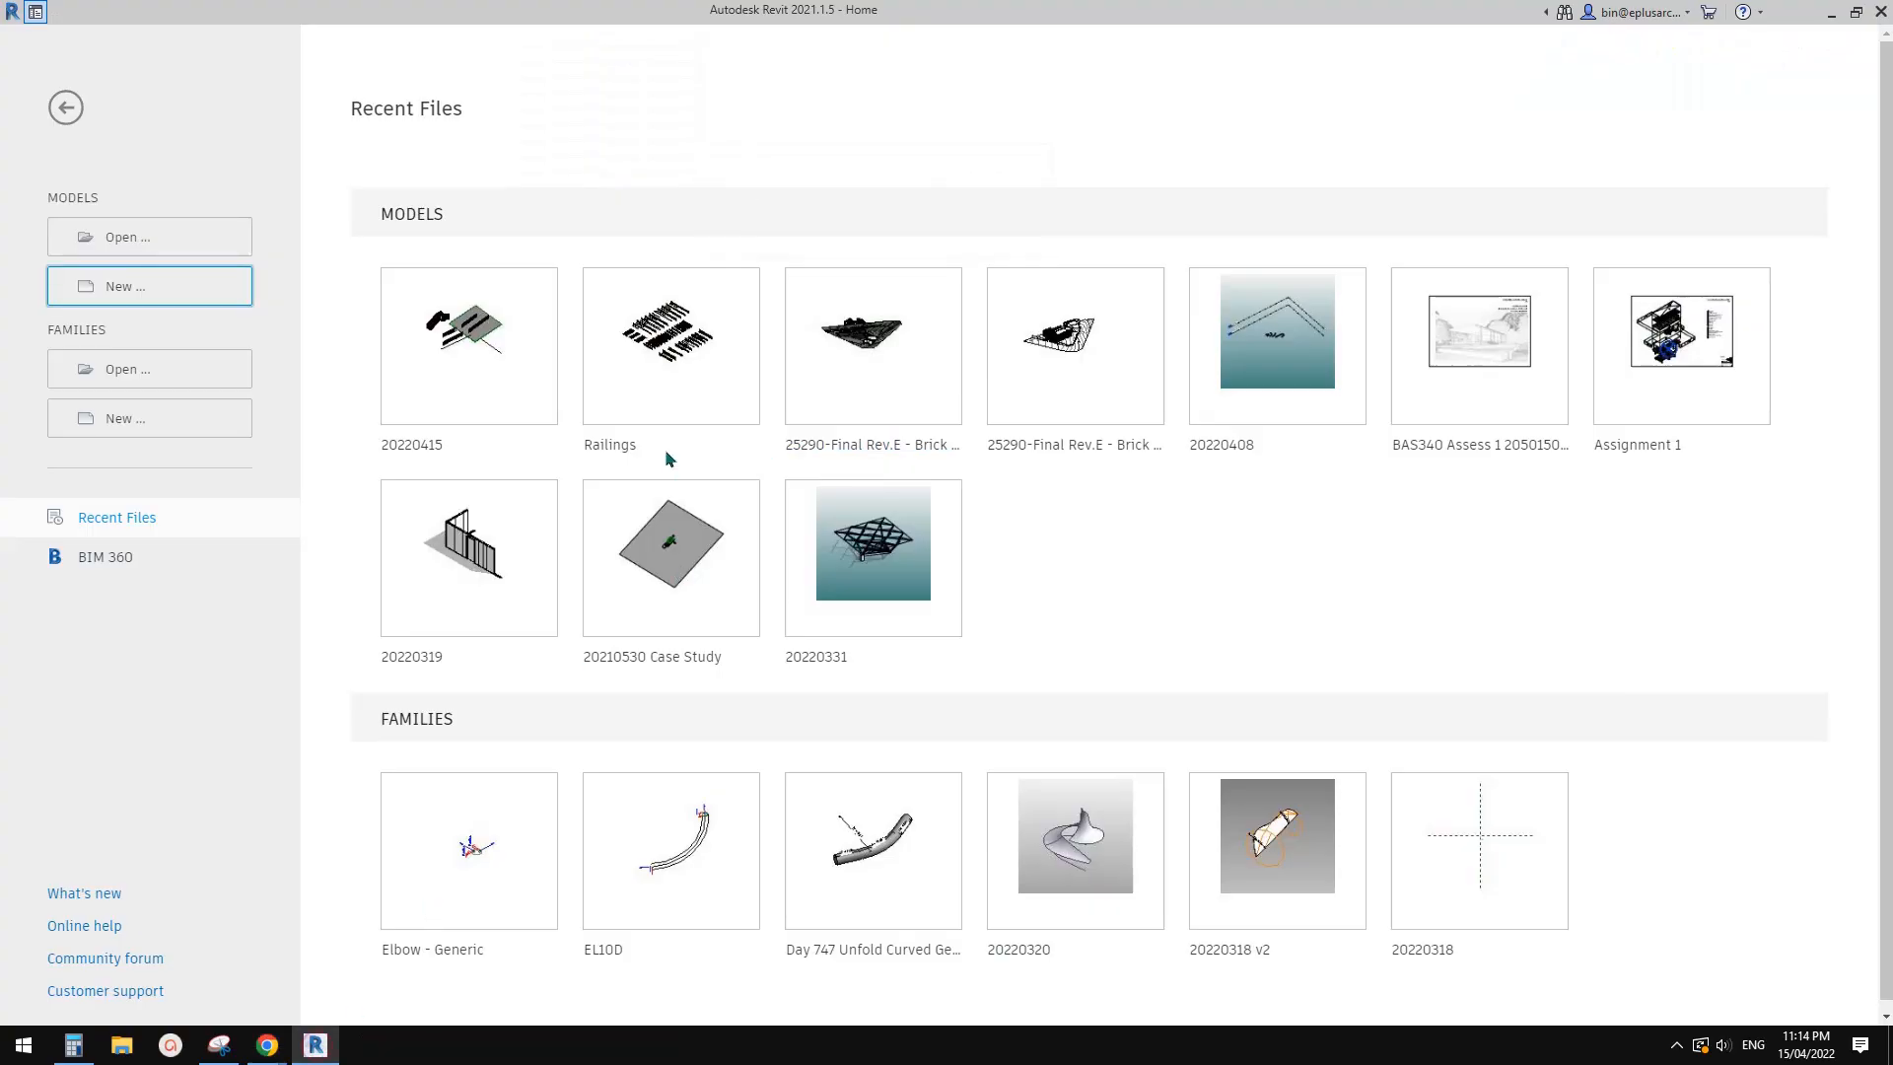
Create a new Revit project from the defaultAUSENU template
left_click(130, 292)
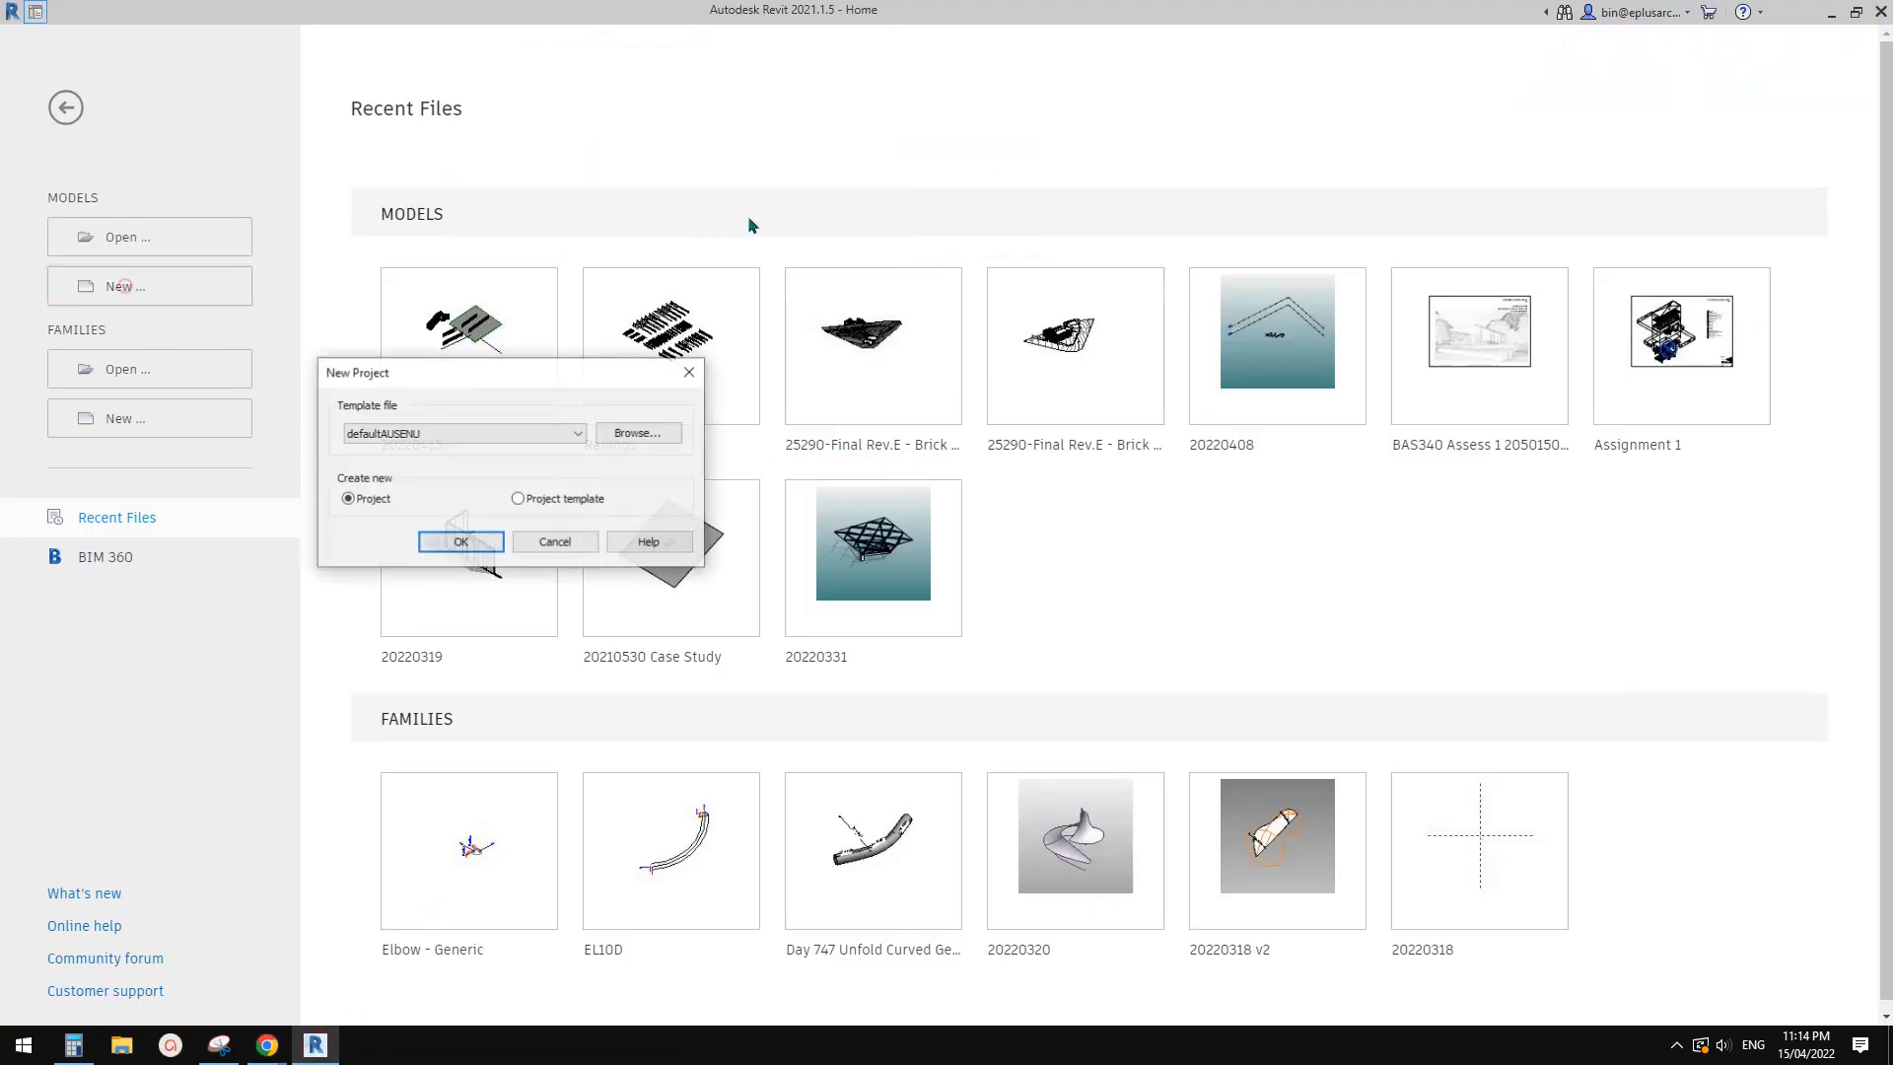
left_click(517, 435)
left_click(512, 433)
left_click(463, 543)
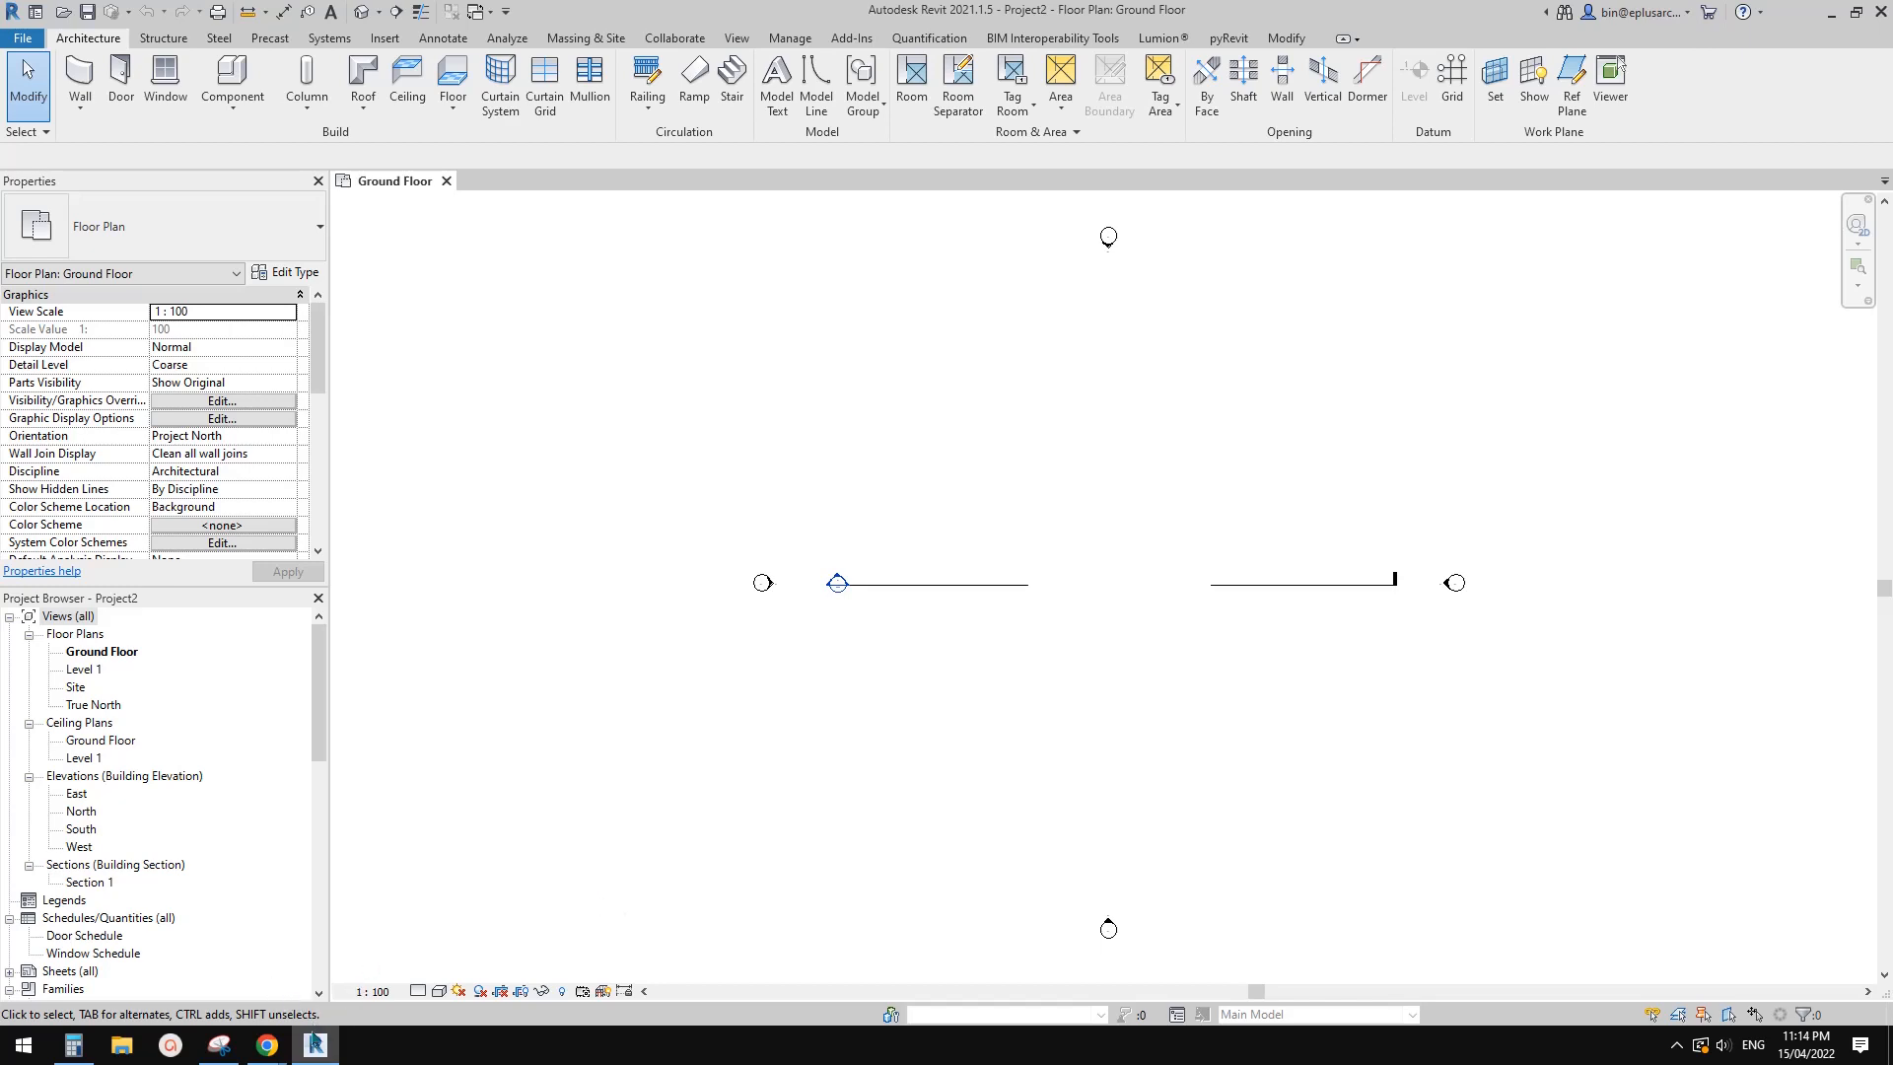
Close Street View back to the satellite map and take a trial snip of it
mouse_move(266, 1051)
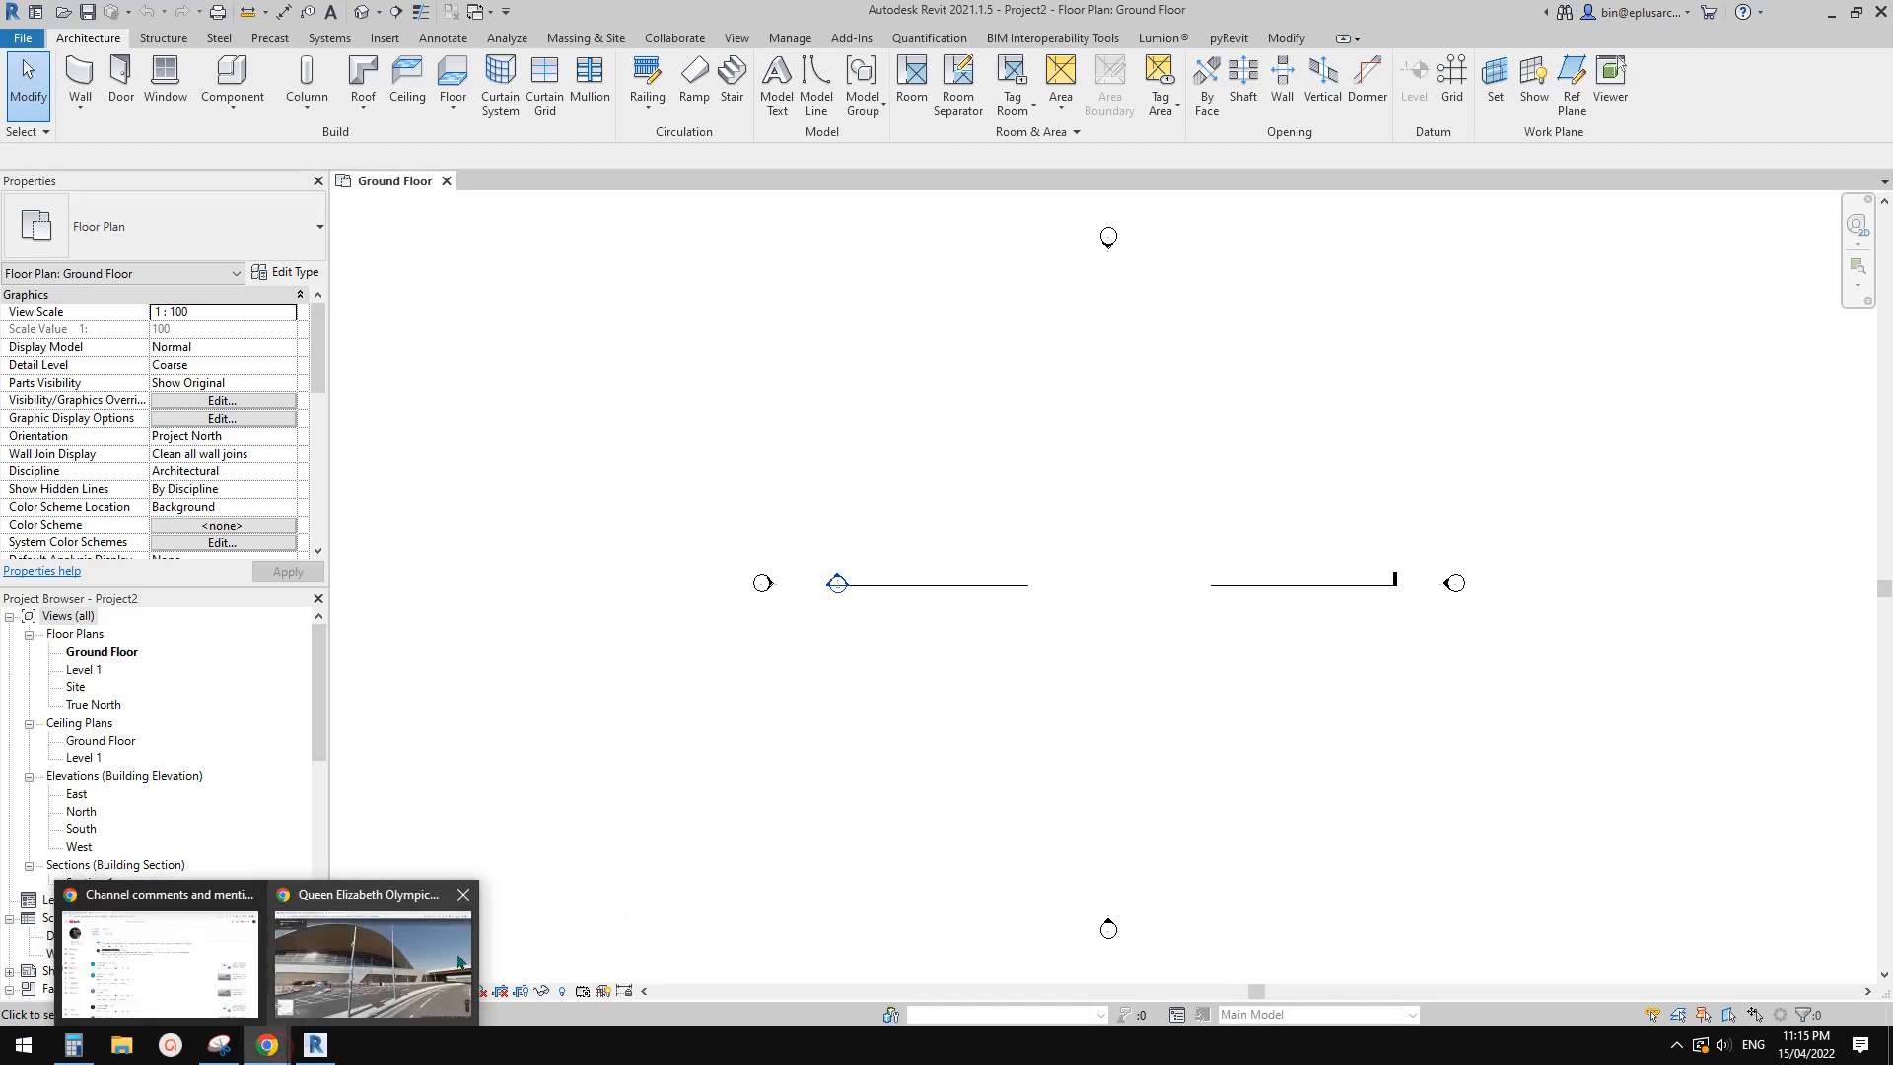
left_click(414, 976)
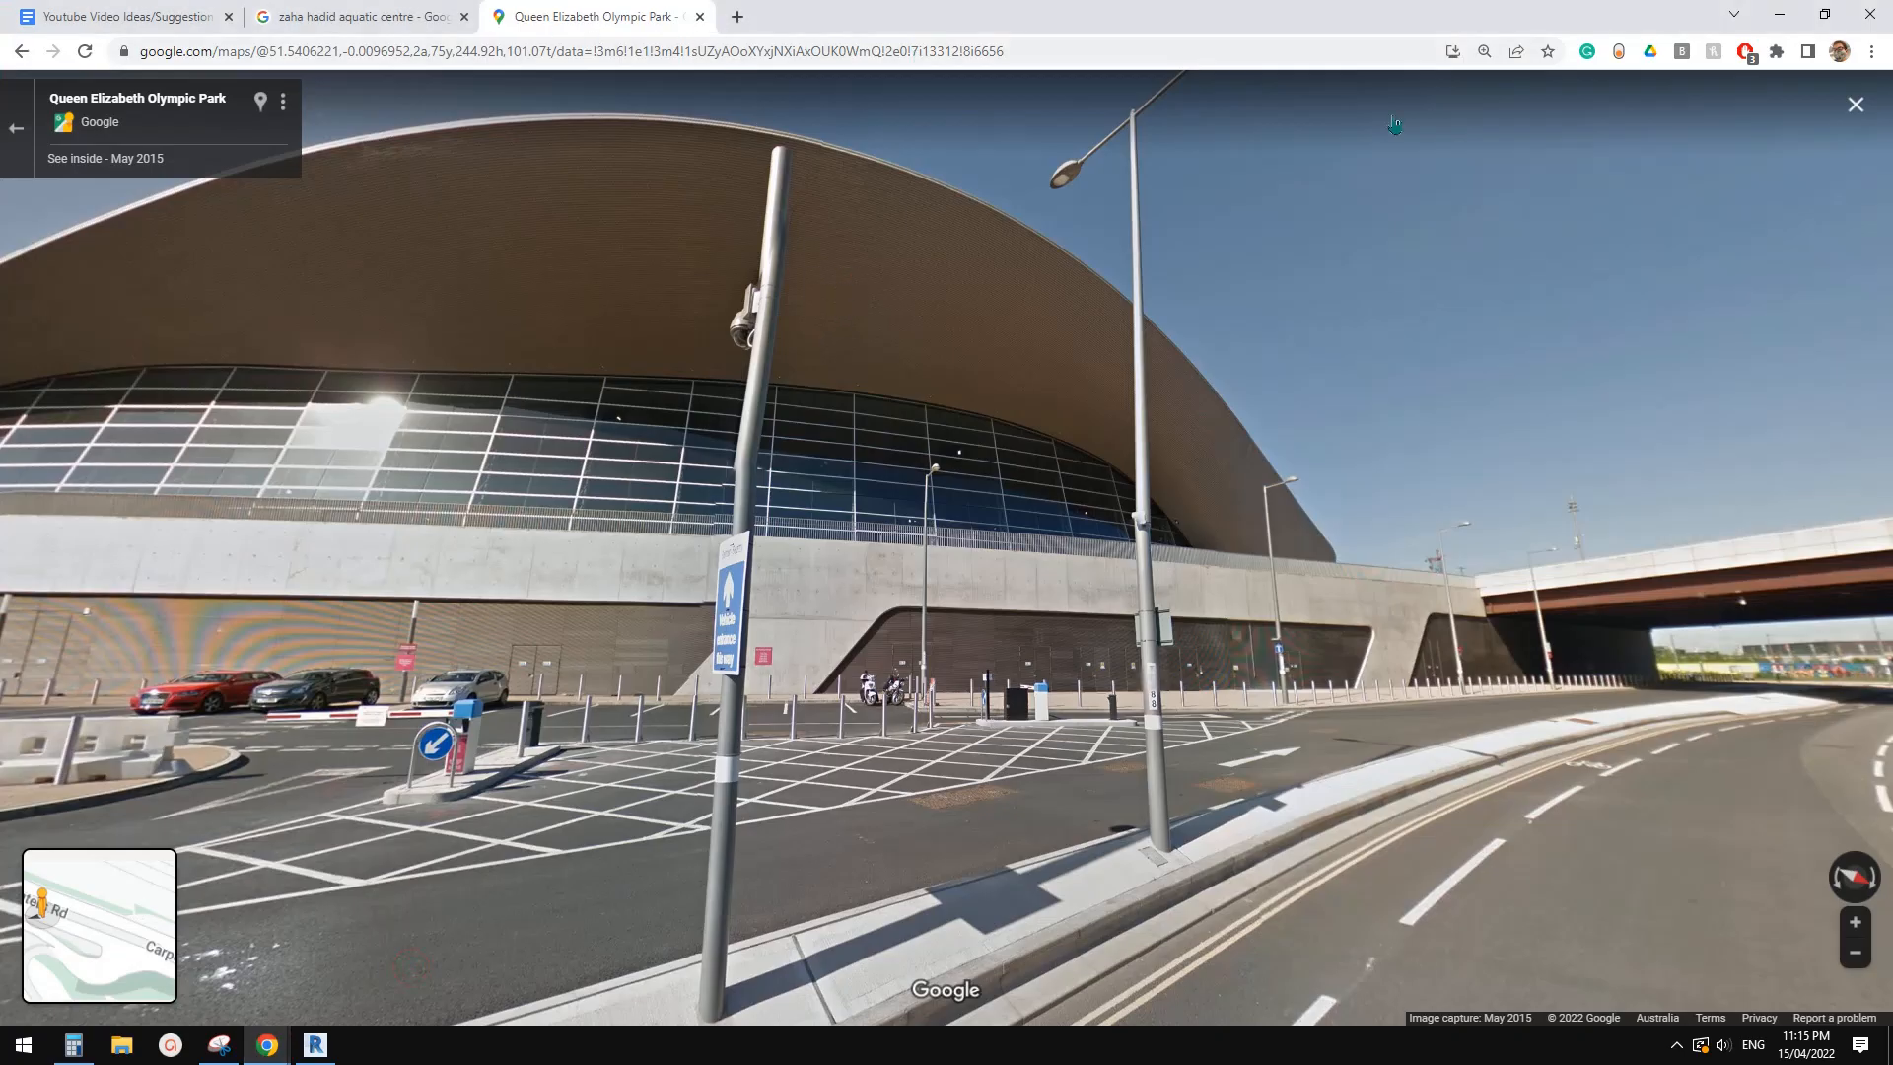
left_click(1856, 105)
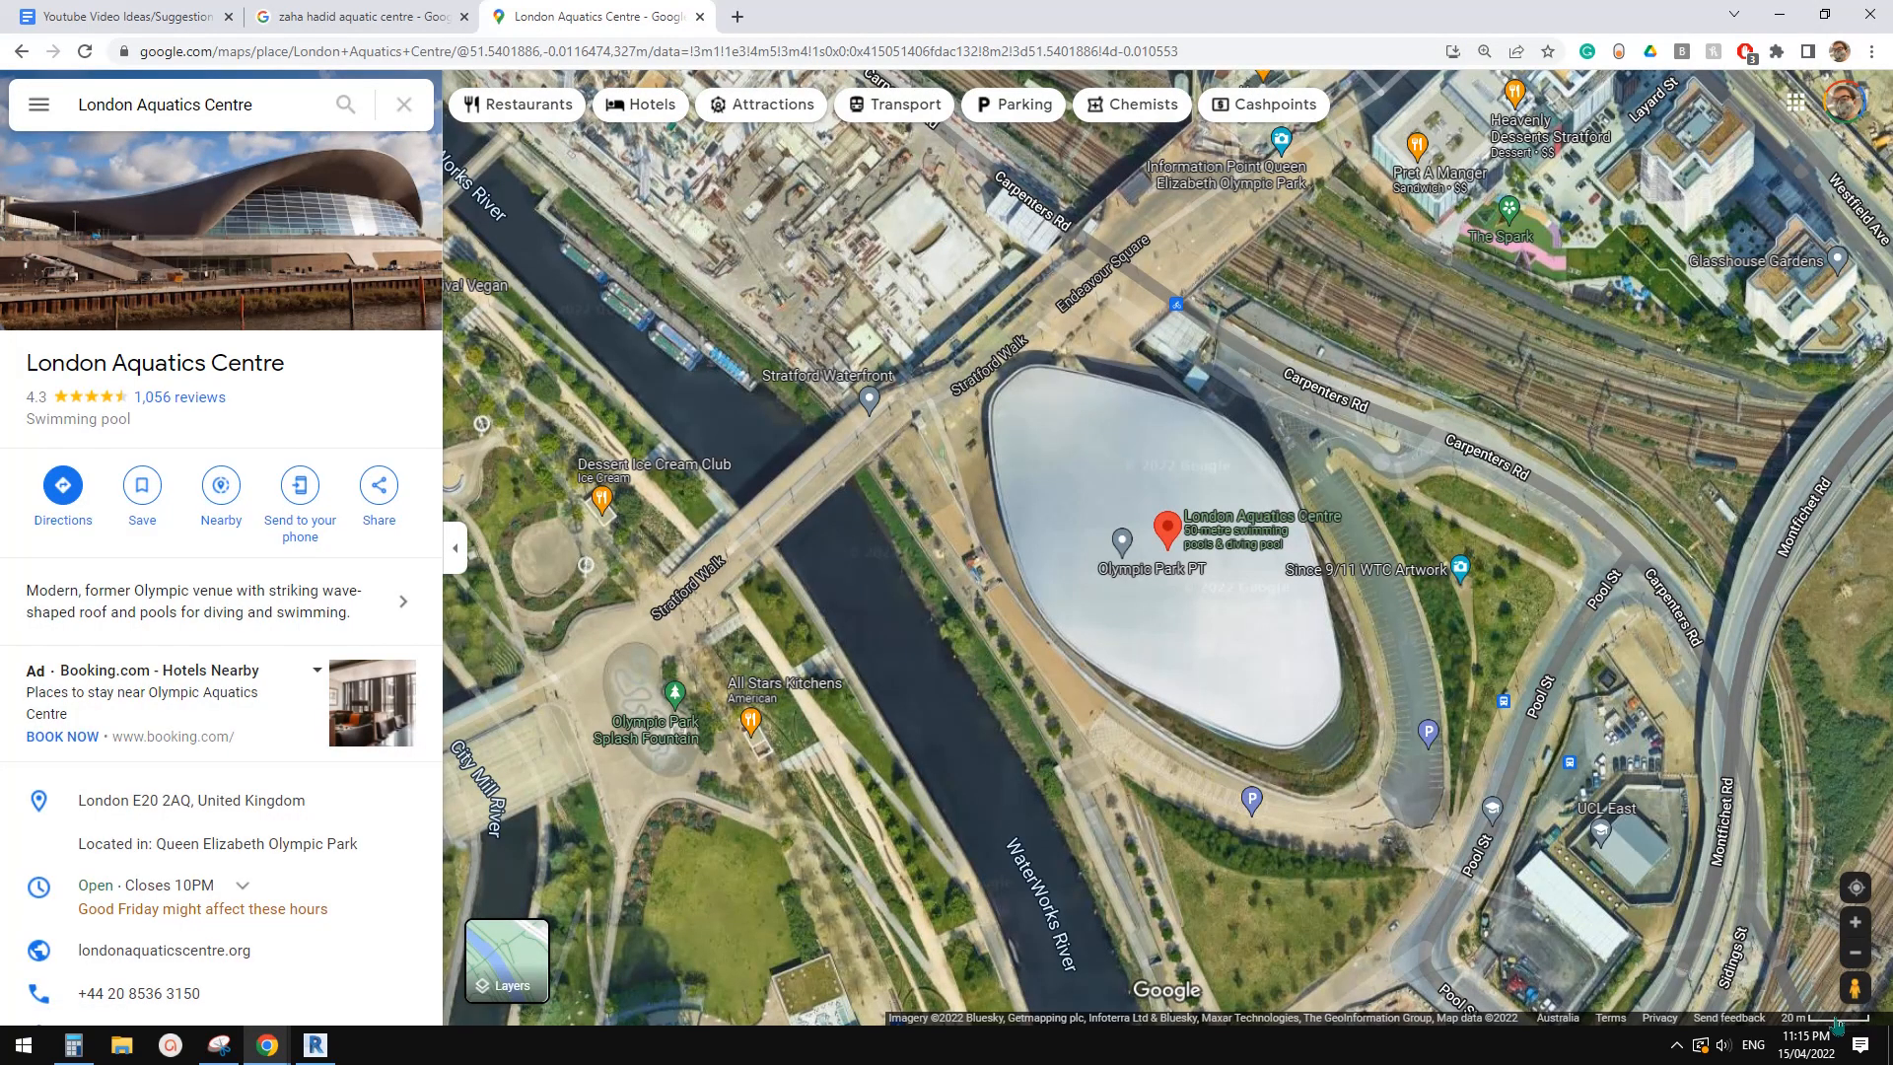
left_click(235, 1045)
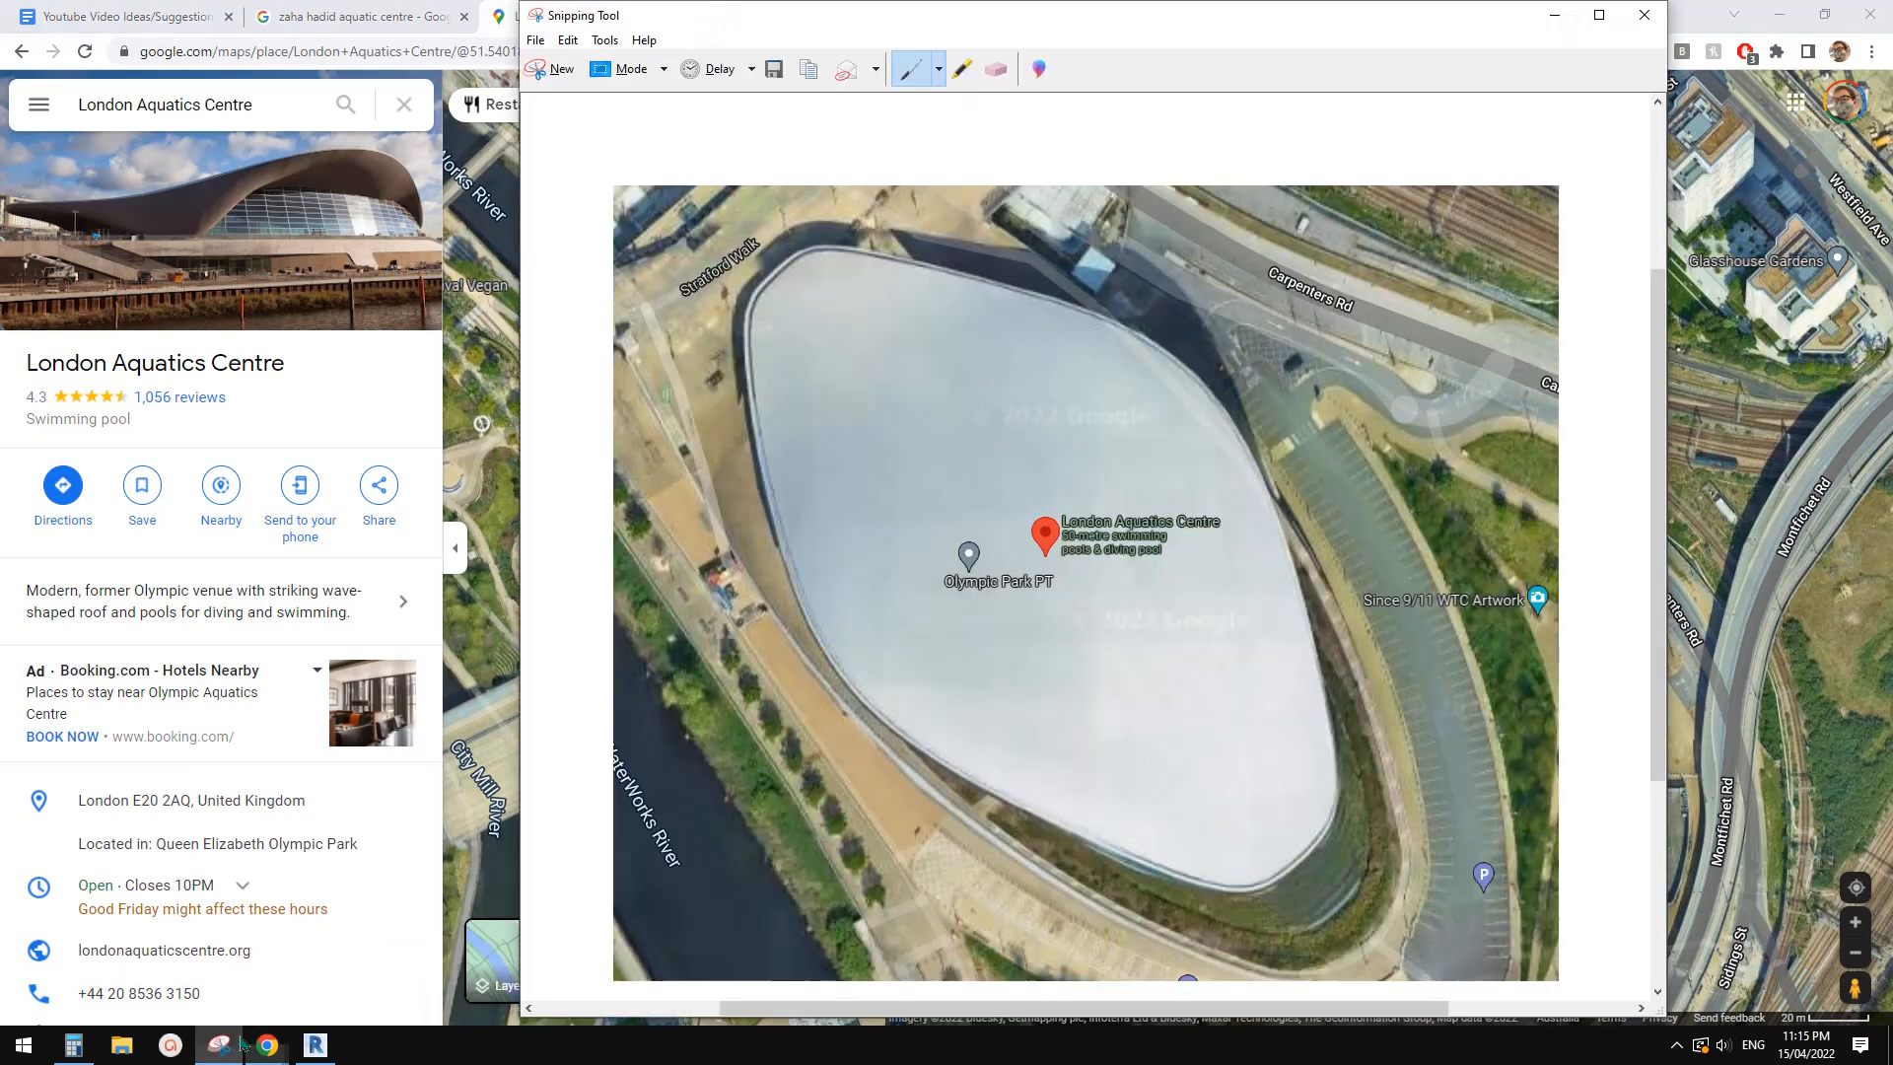
left_click(559, 71)
left_click_drag(675, 161, 1708, 917)
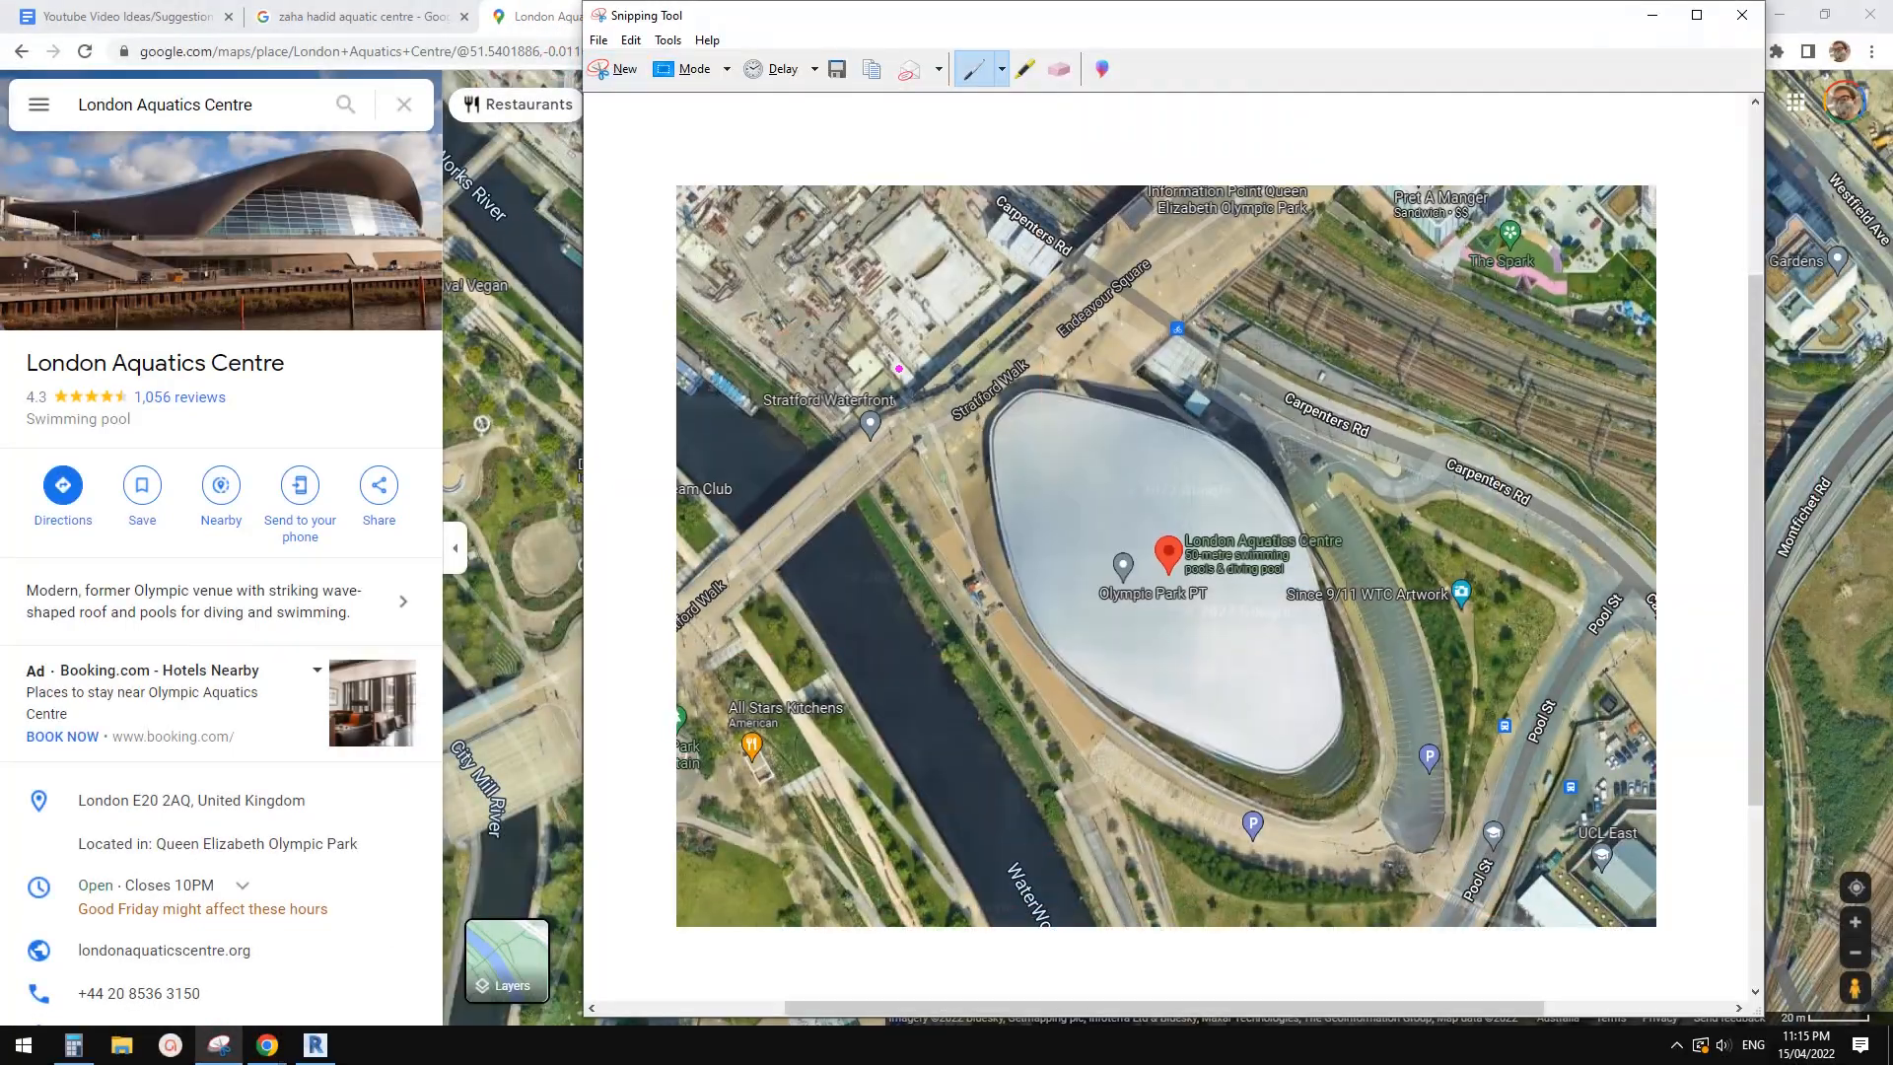
left_click(523, 227)
Zoom the satellite map in and slightly back out over the Aquatics Centre roof
scroll(1168, 608, "up", 5)
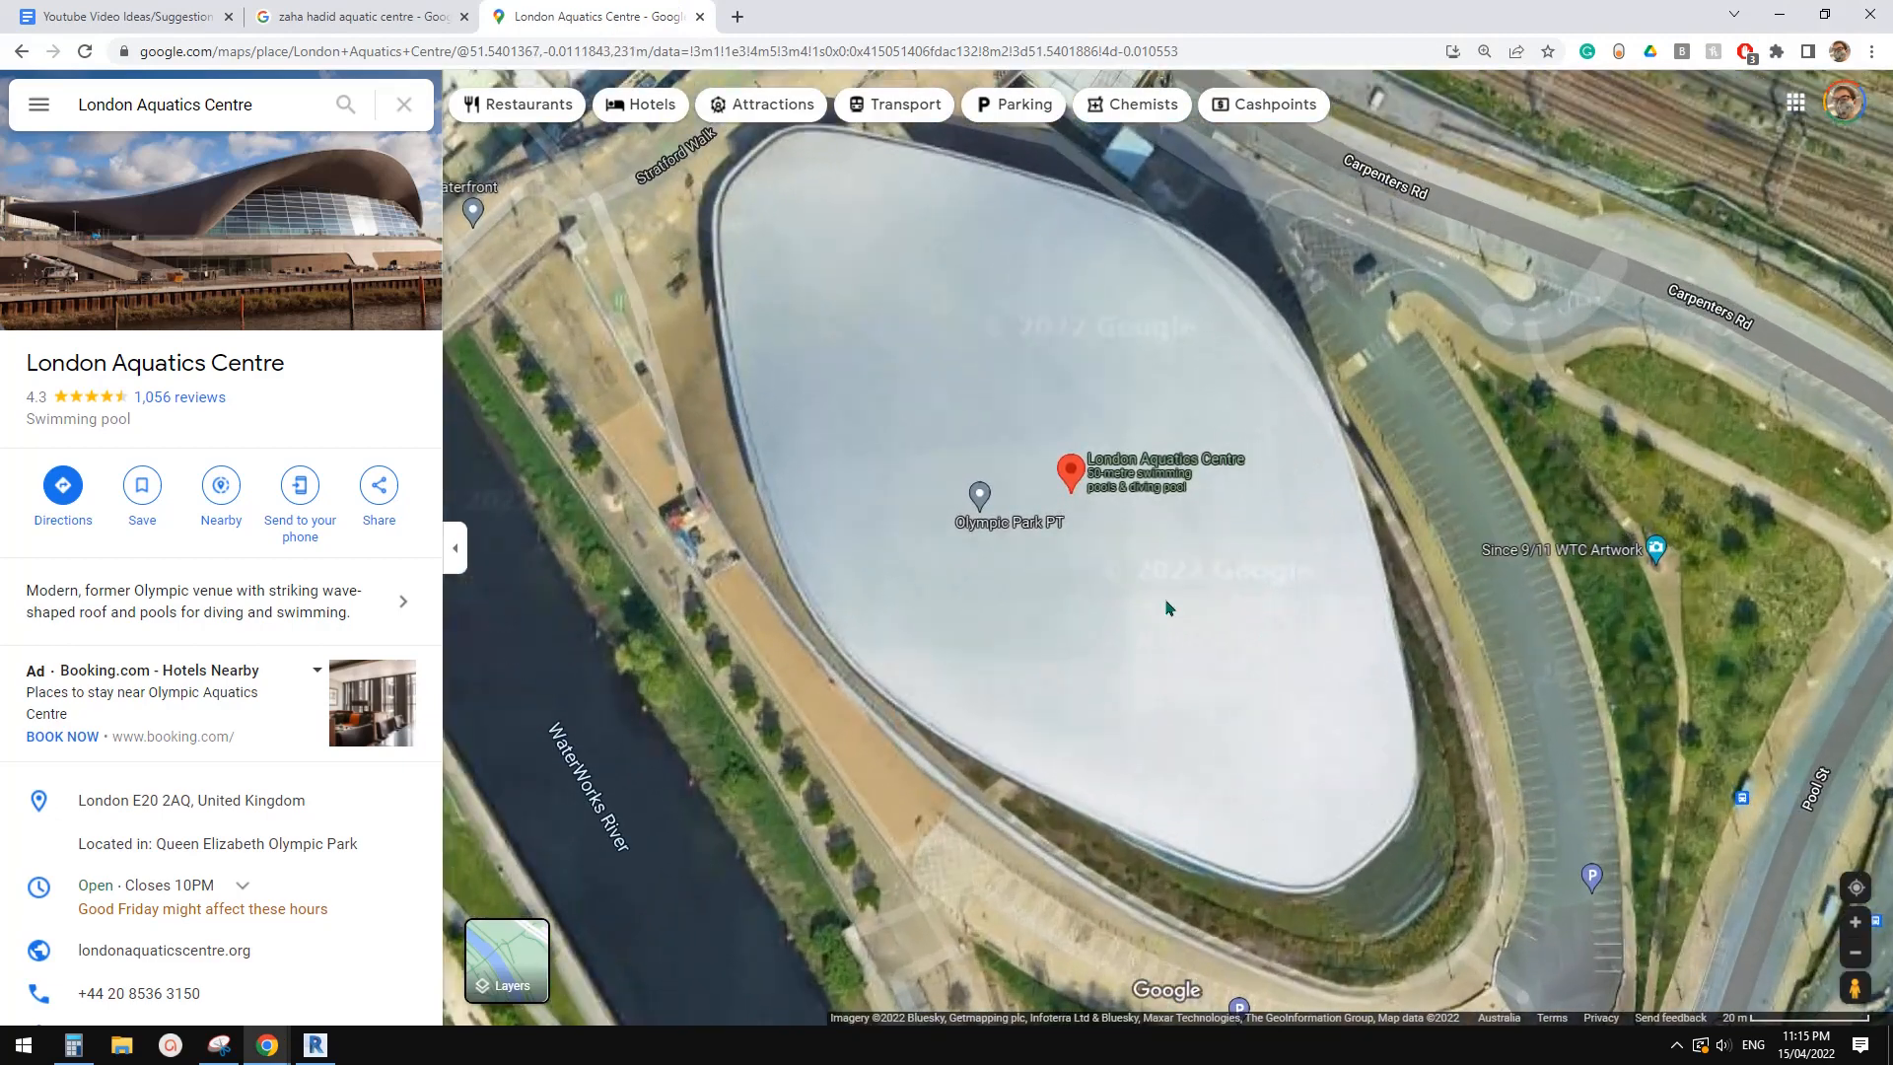
scroll(1169, 609, "down", 1)
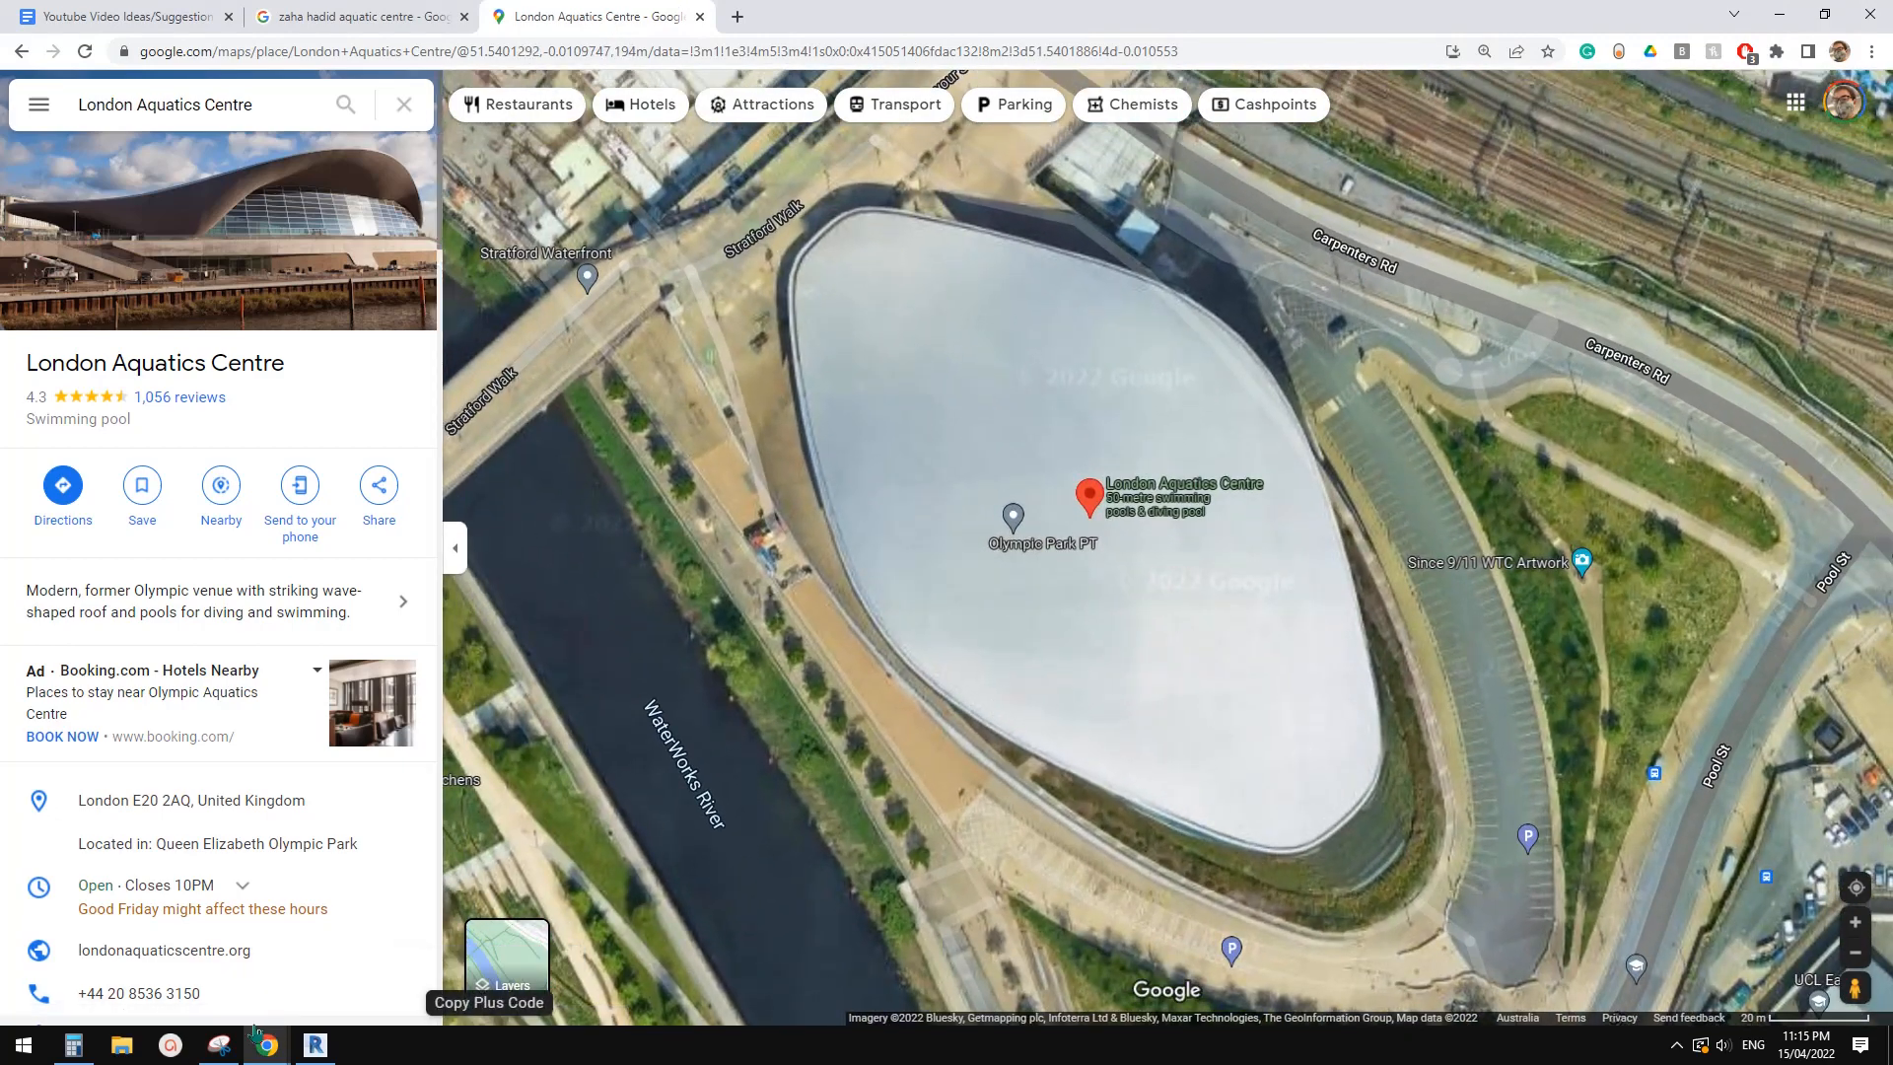
left_click(219, 1045)
Snip the closer aerial view and save it over 001.JPG on the Desktop
left_click(624, 68)
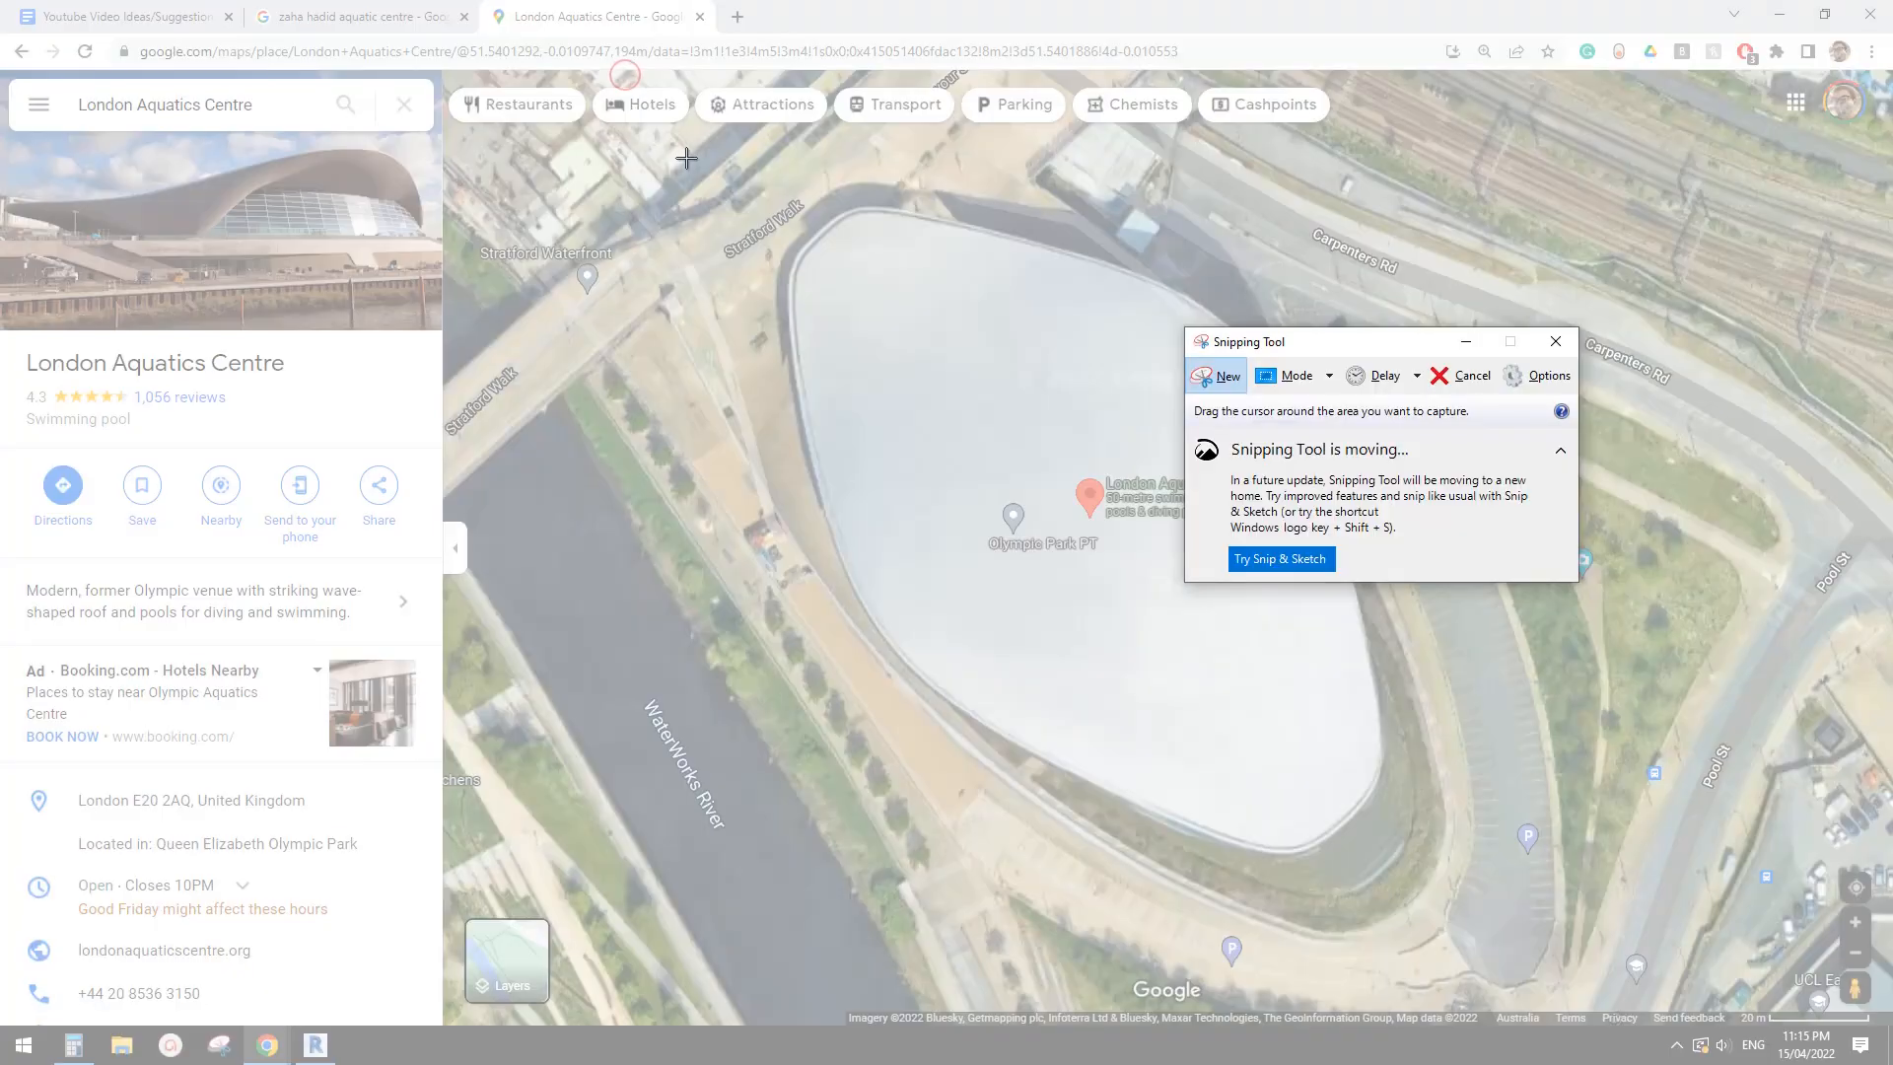
left_click_drag(678, 153, 1882, 1022)
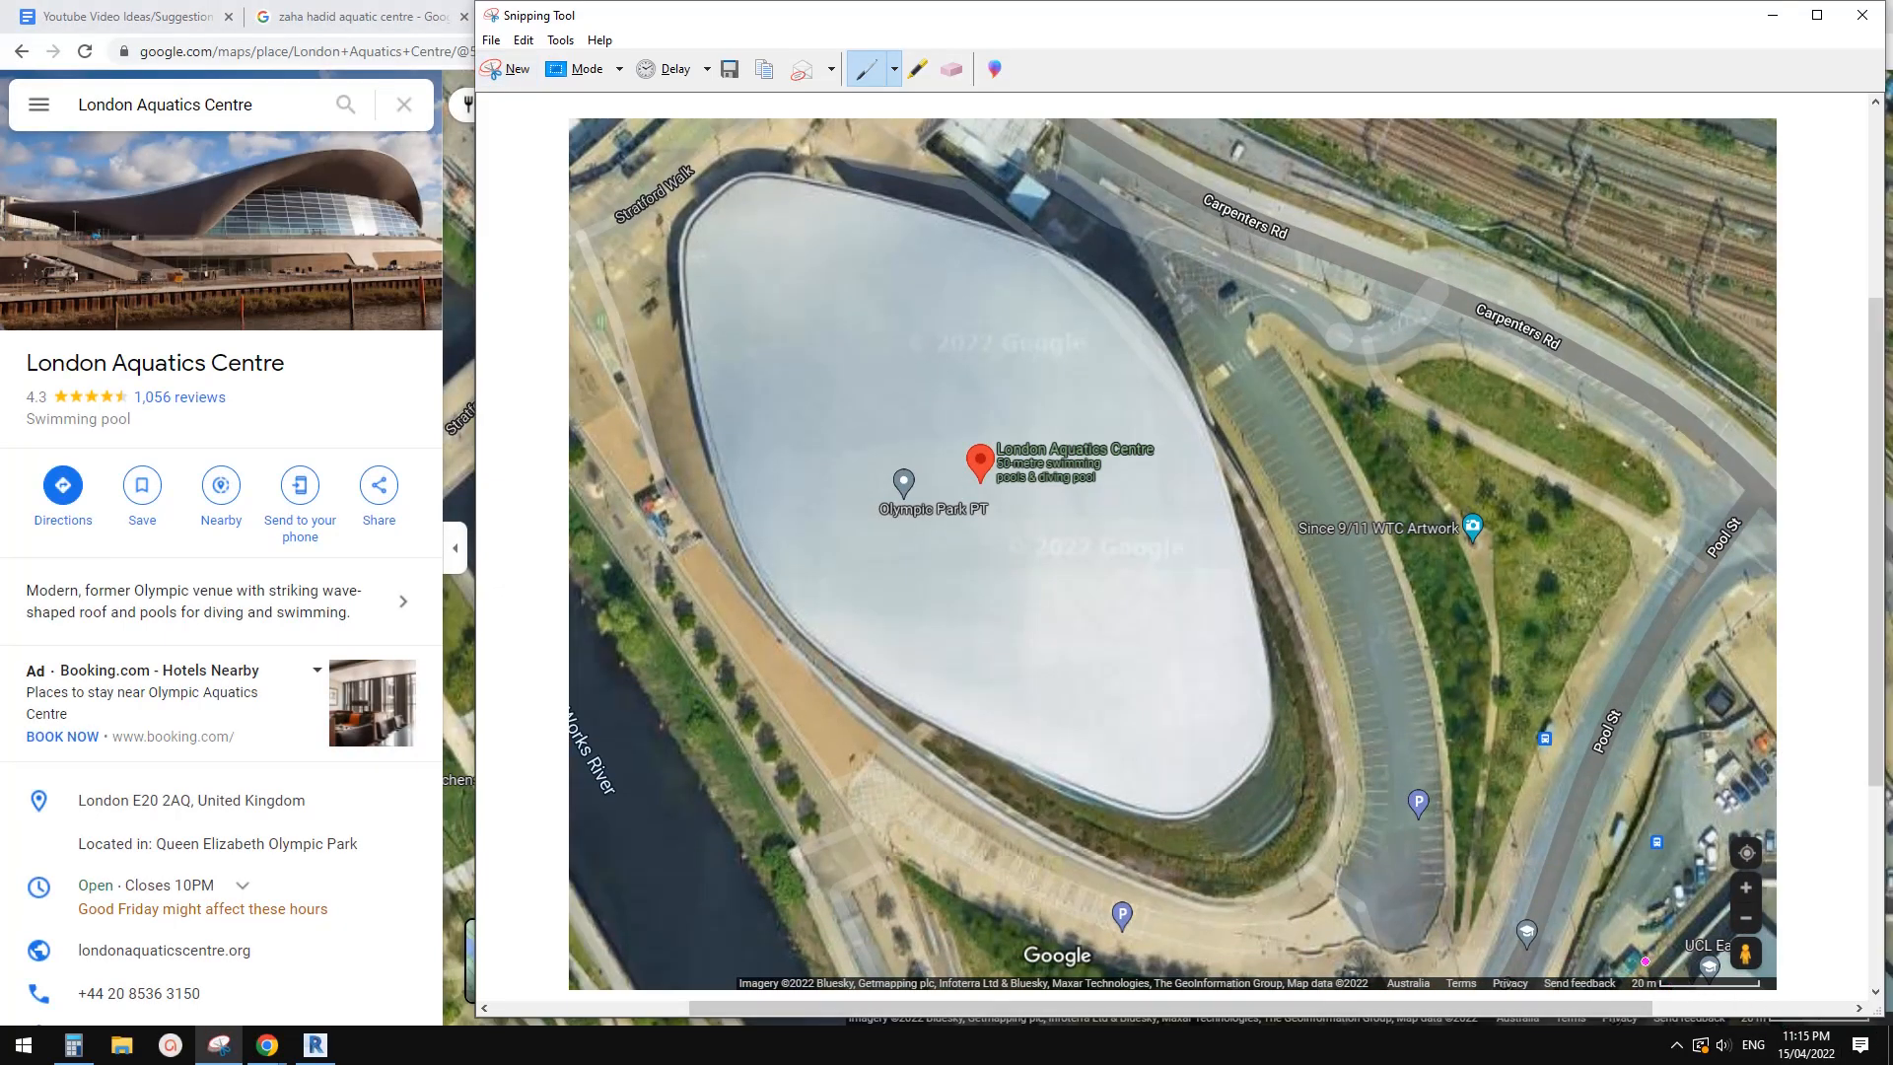
left_click(526, 42)
mouse_move(497, 42)
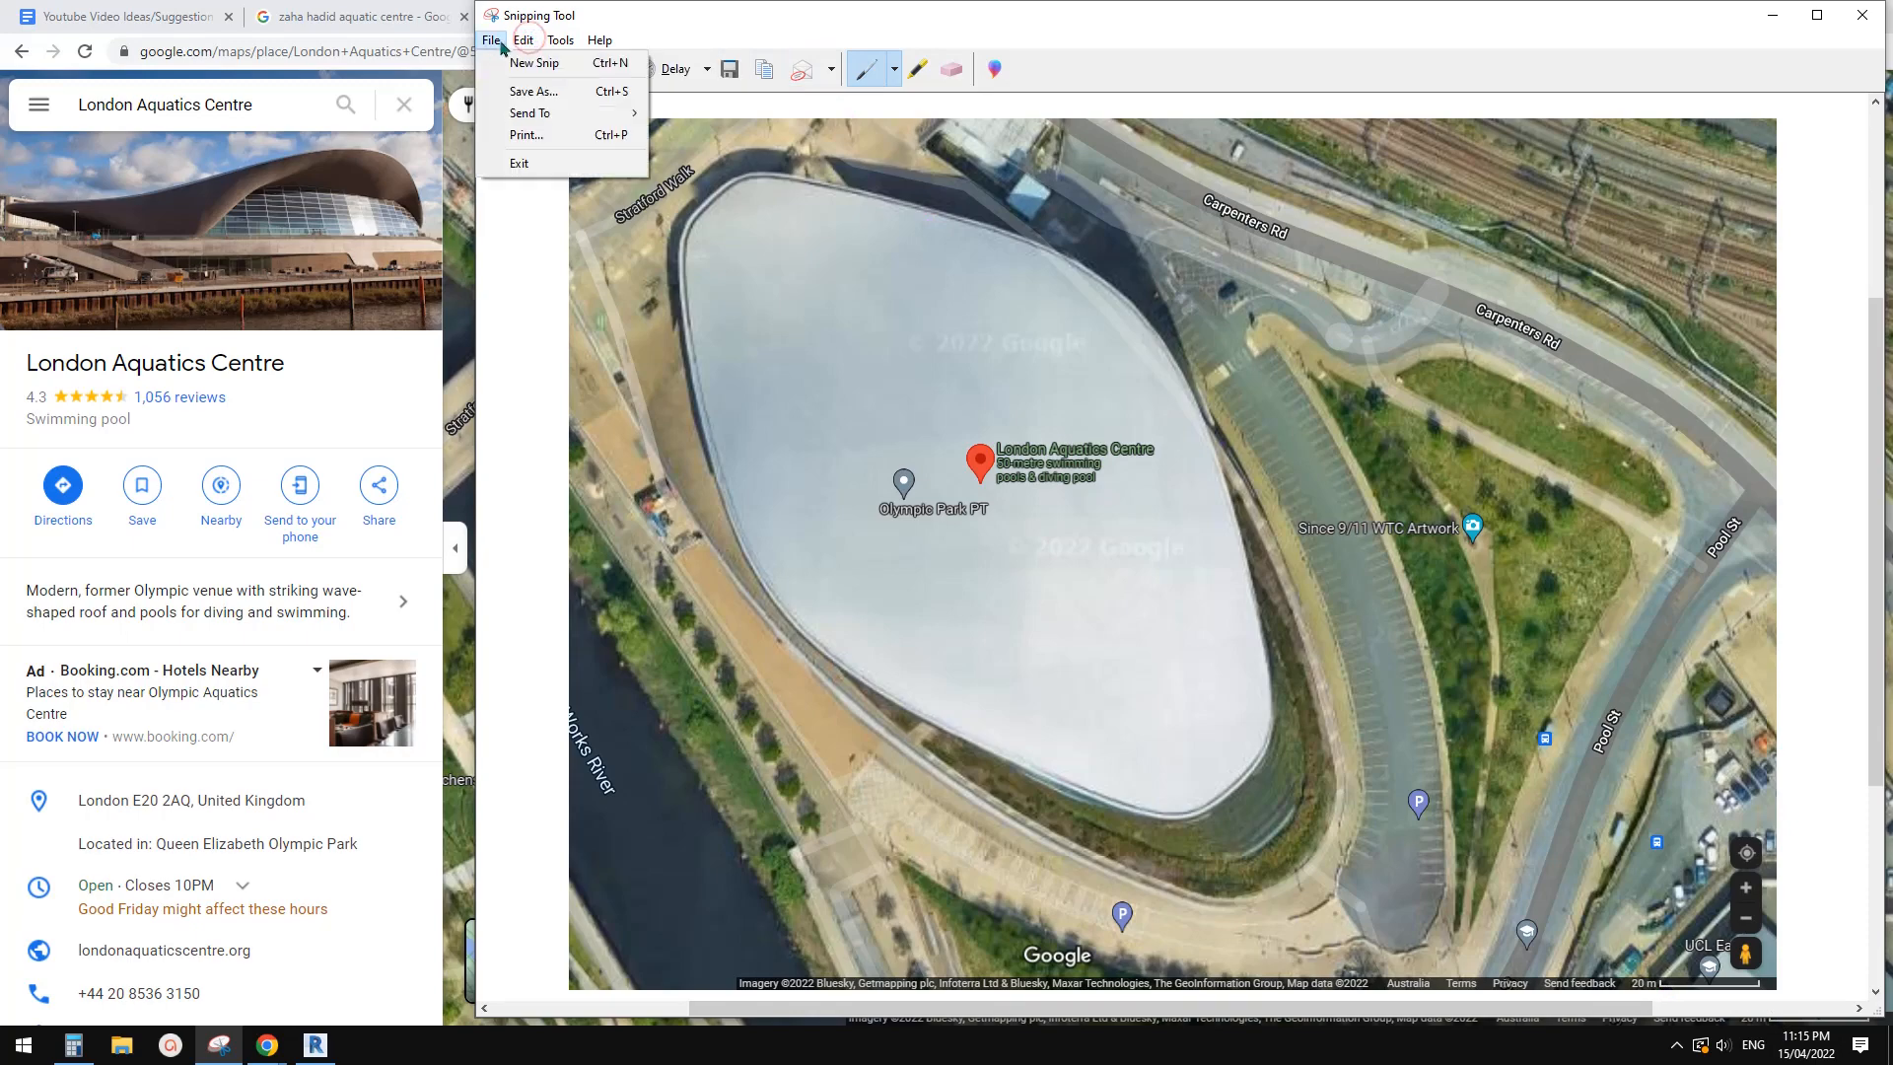
left_click(539, 92)
double_click(747, 248)
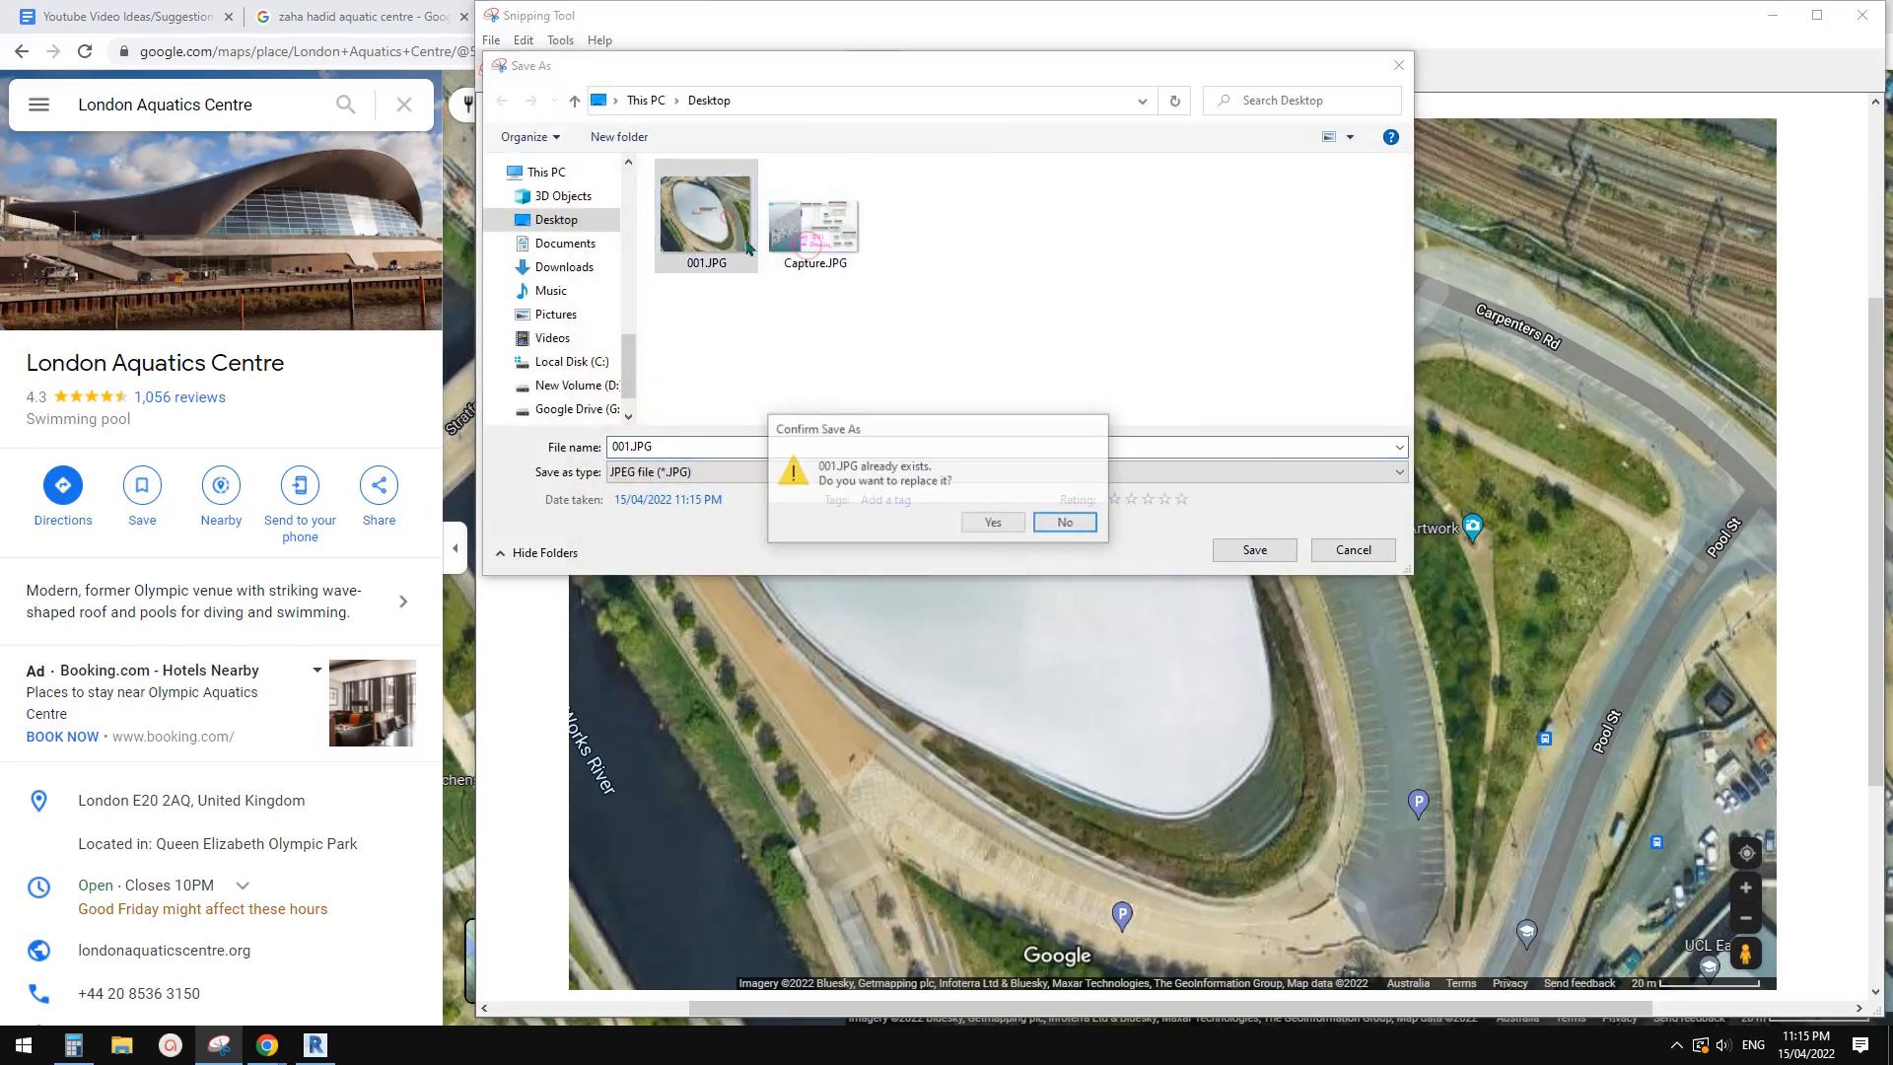
key("y")
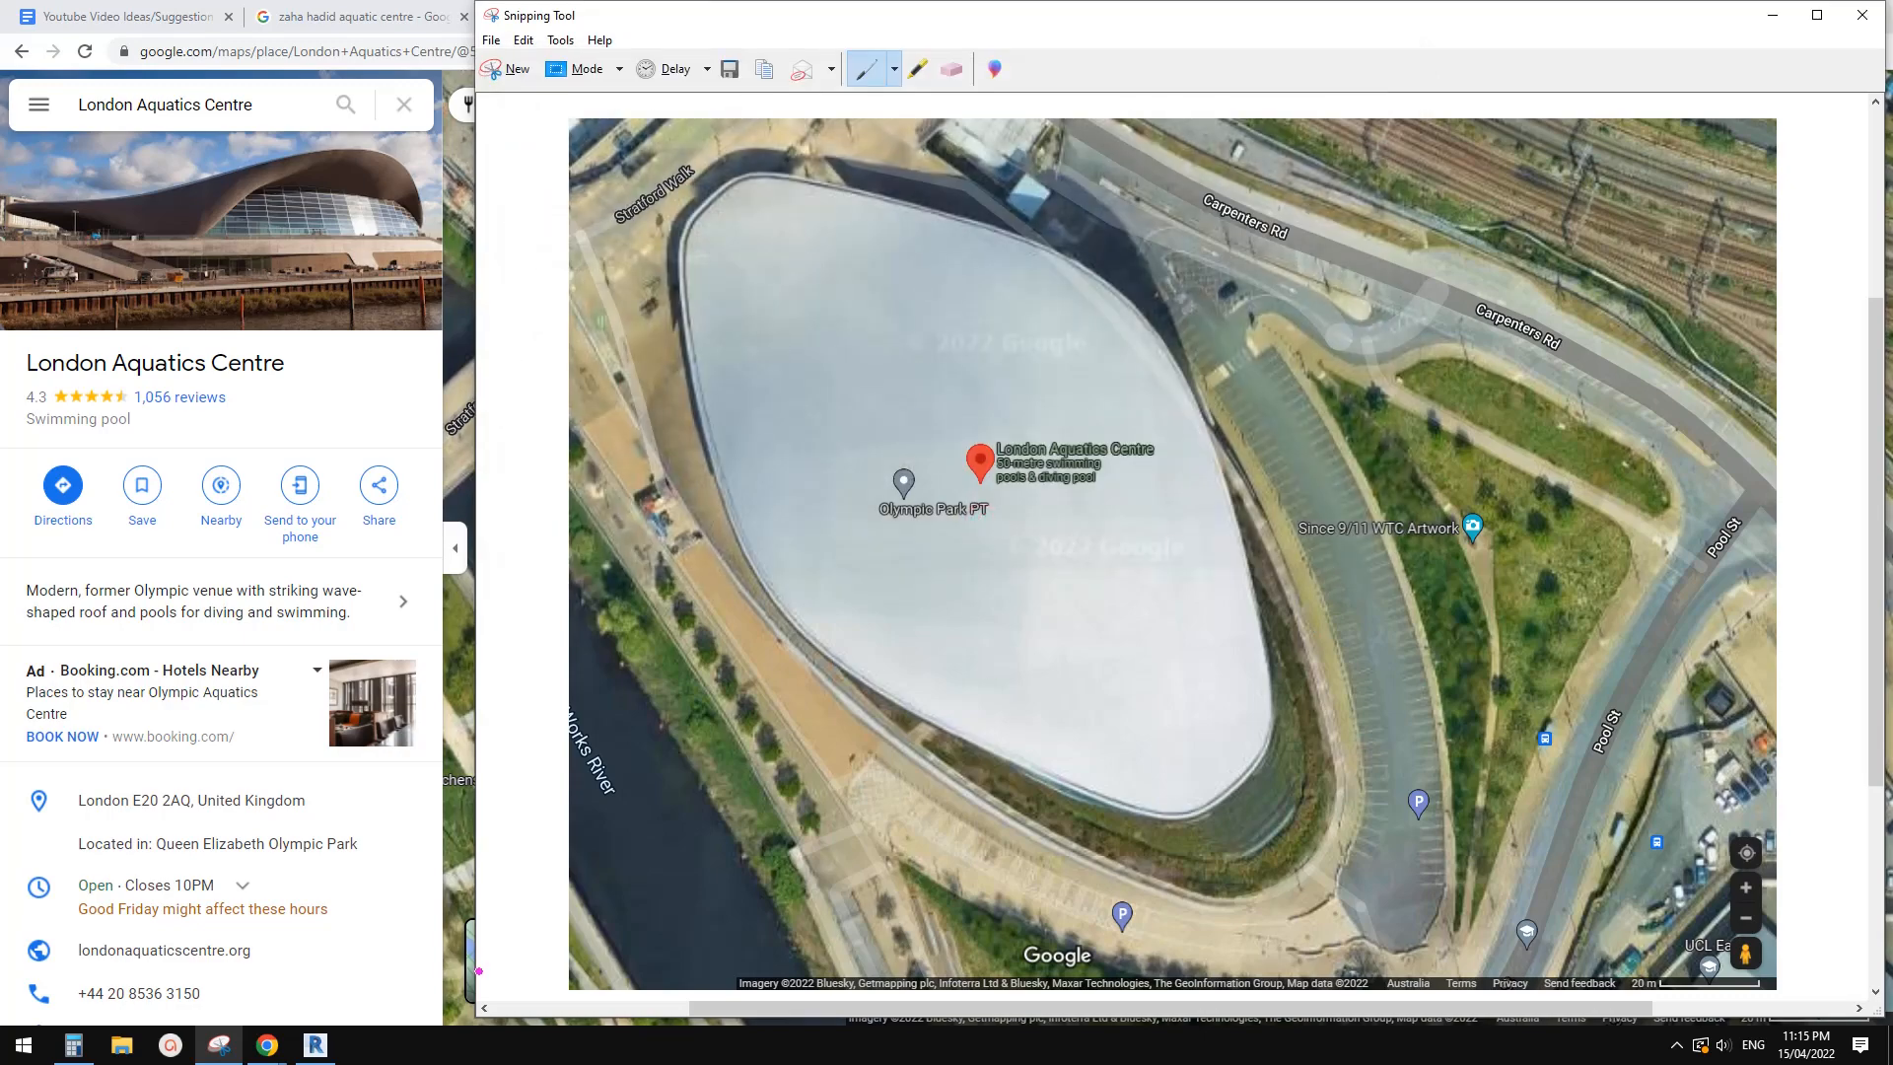
left_click(316, 1047)
scroll(1089, 638, "down", 4)
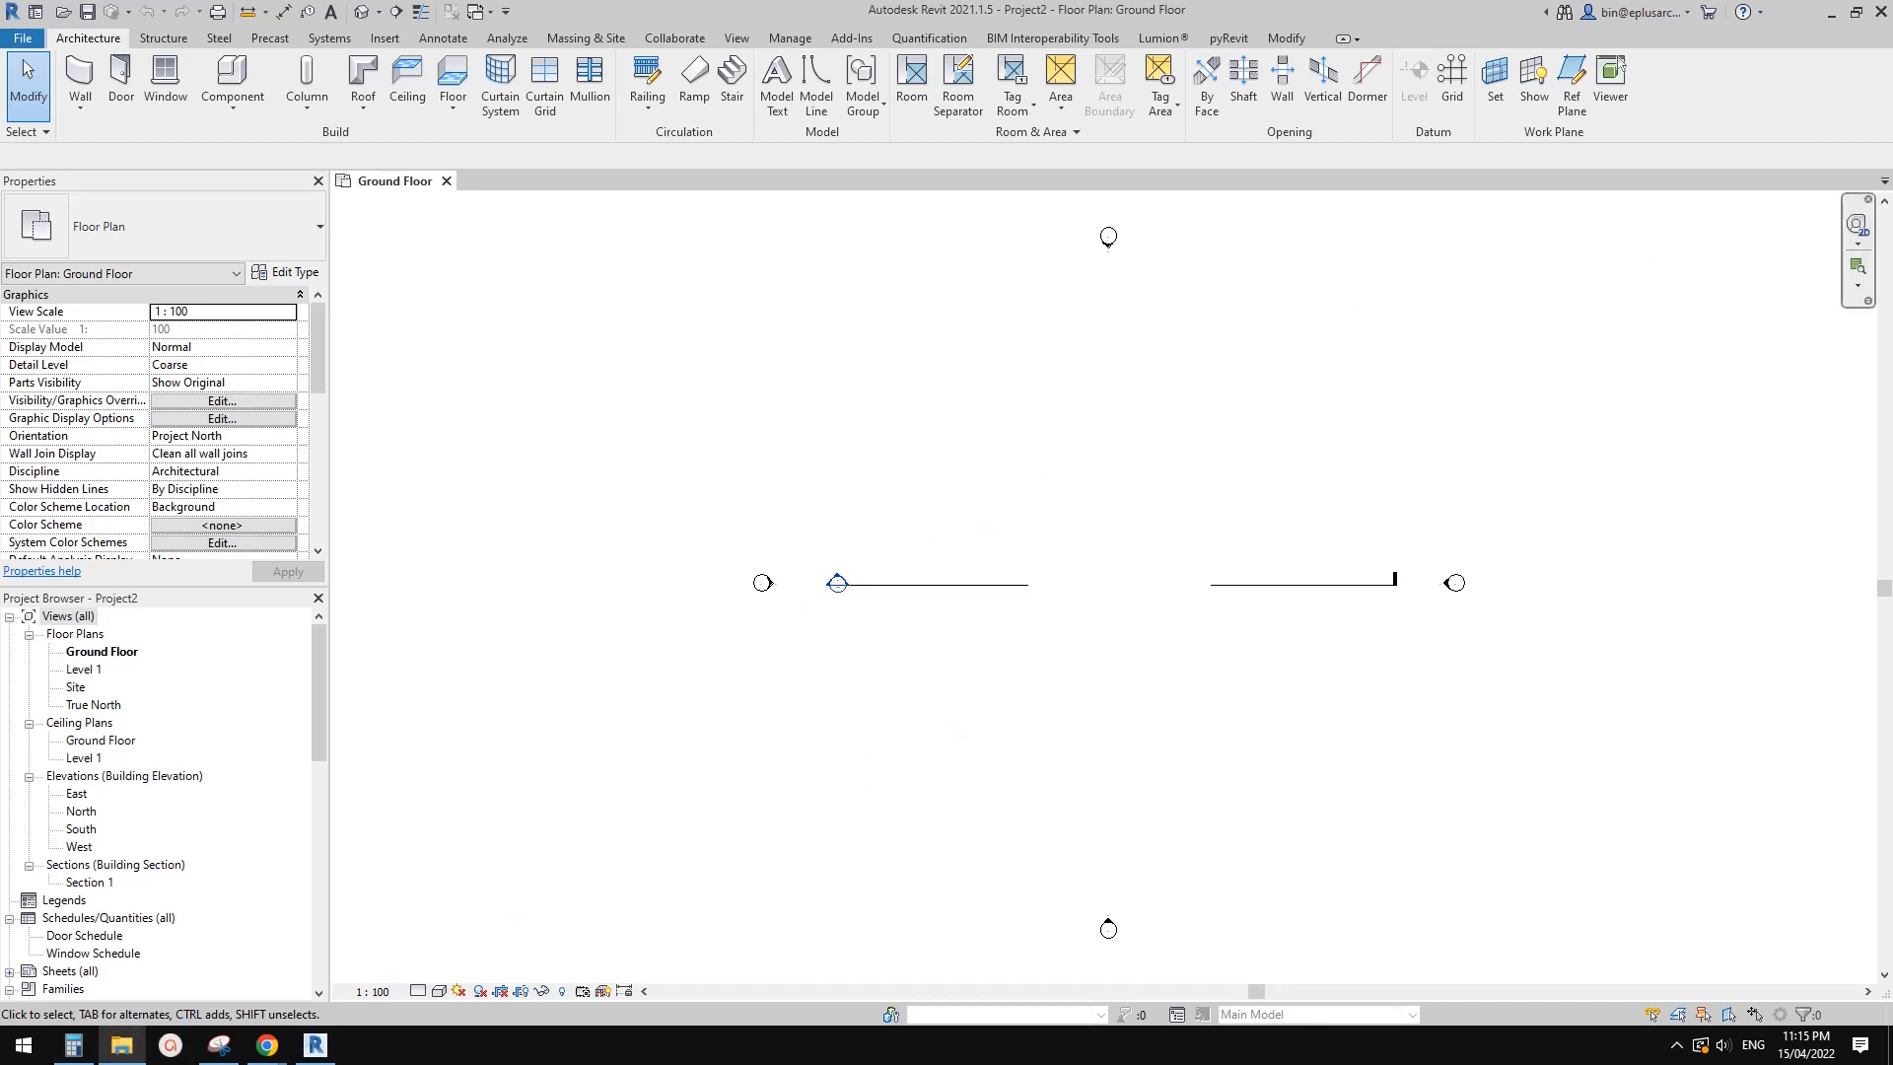
Bring 001.JPG from File Explorer into the Ground Floor plan as a raster image
left_click_drag(1892, 157, 1262, 157)
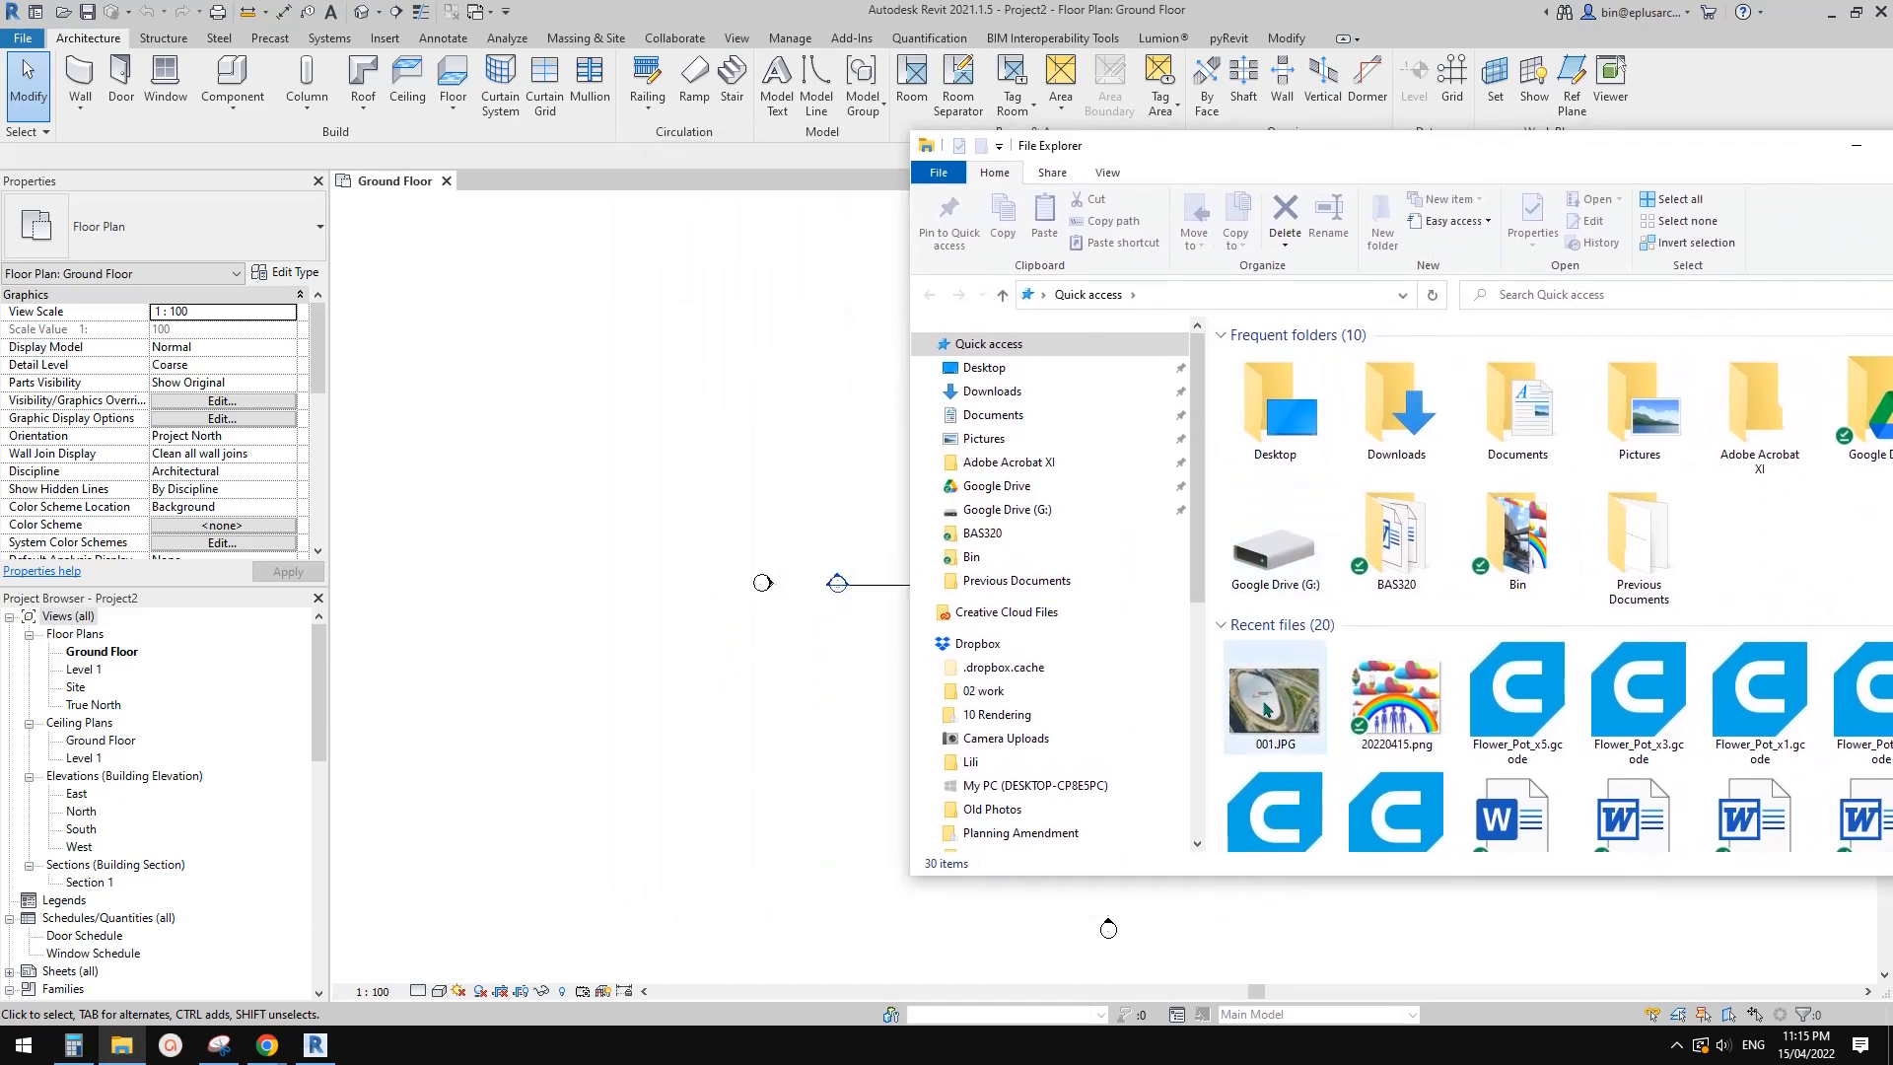
left_click_drag(1265, 708, 1048, 544)
left_click(756, 507)
scroll(1085, 523, "up", 2)
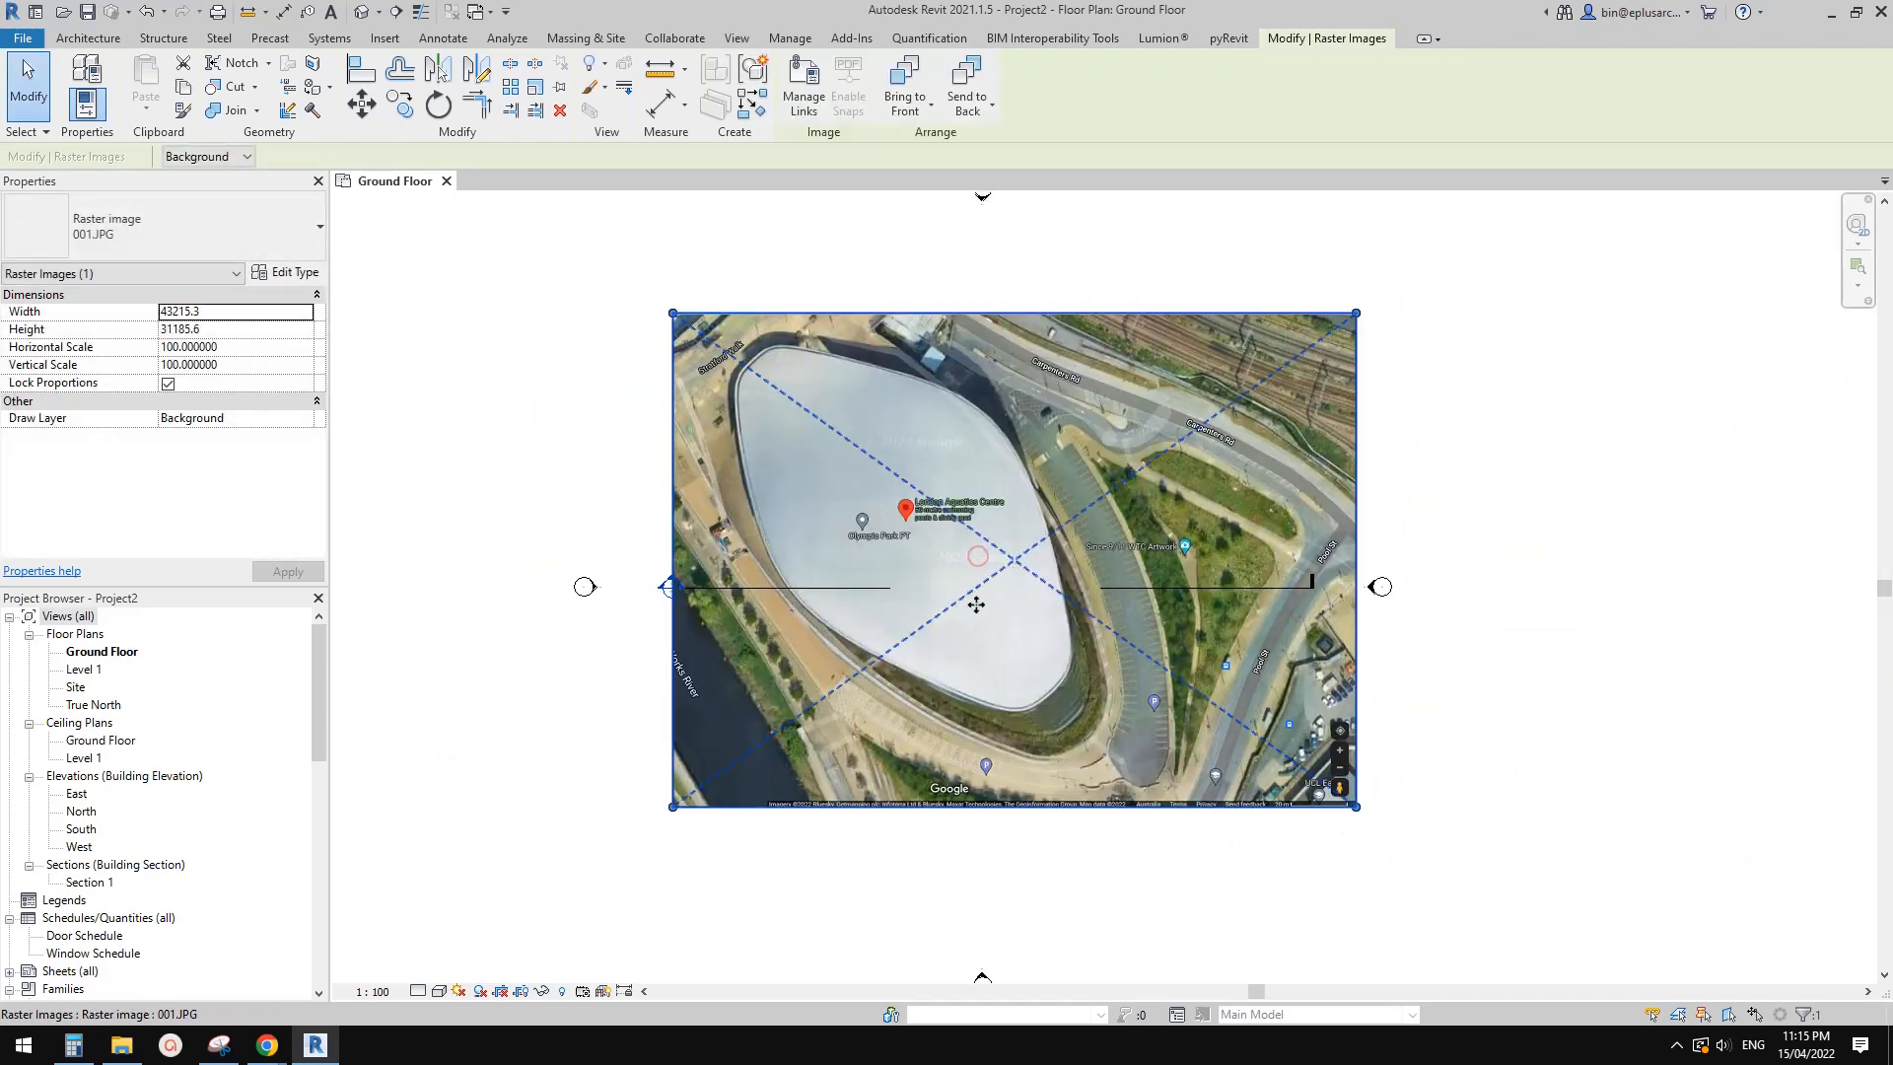
scroll(996, 553, "up", 2)
scroll(1488, 779, "up", 6)
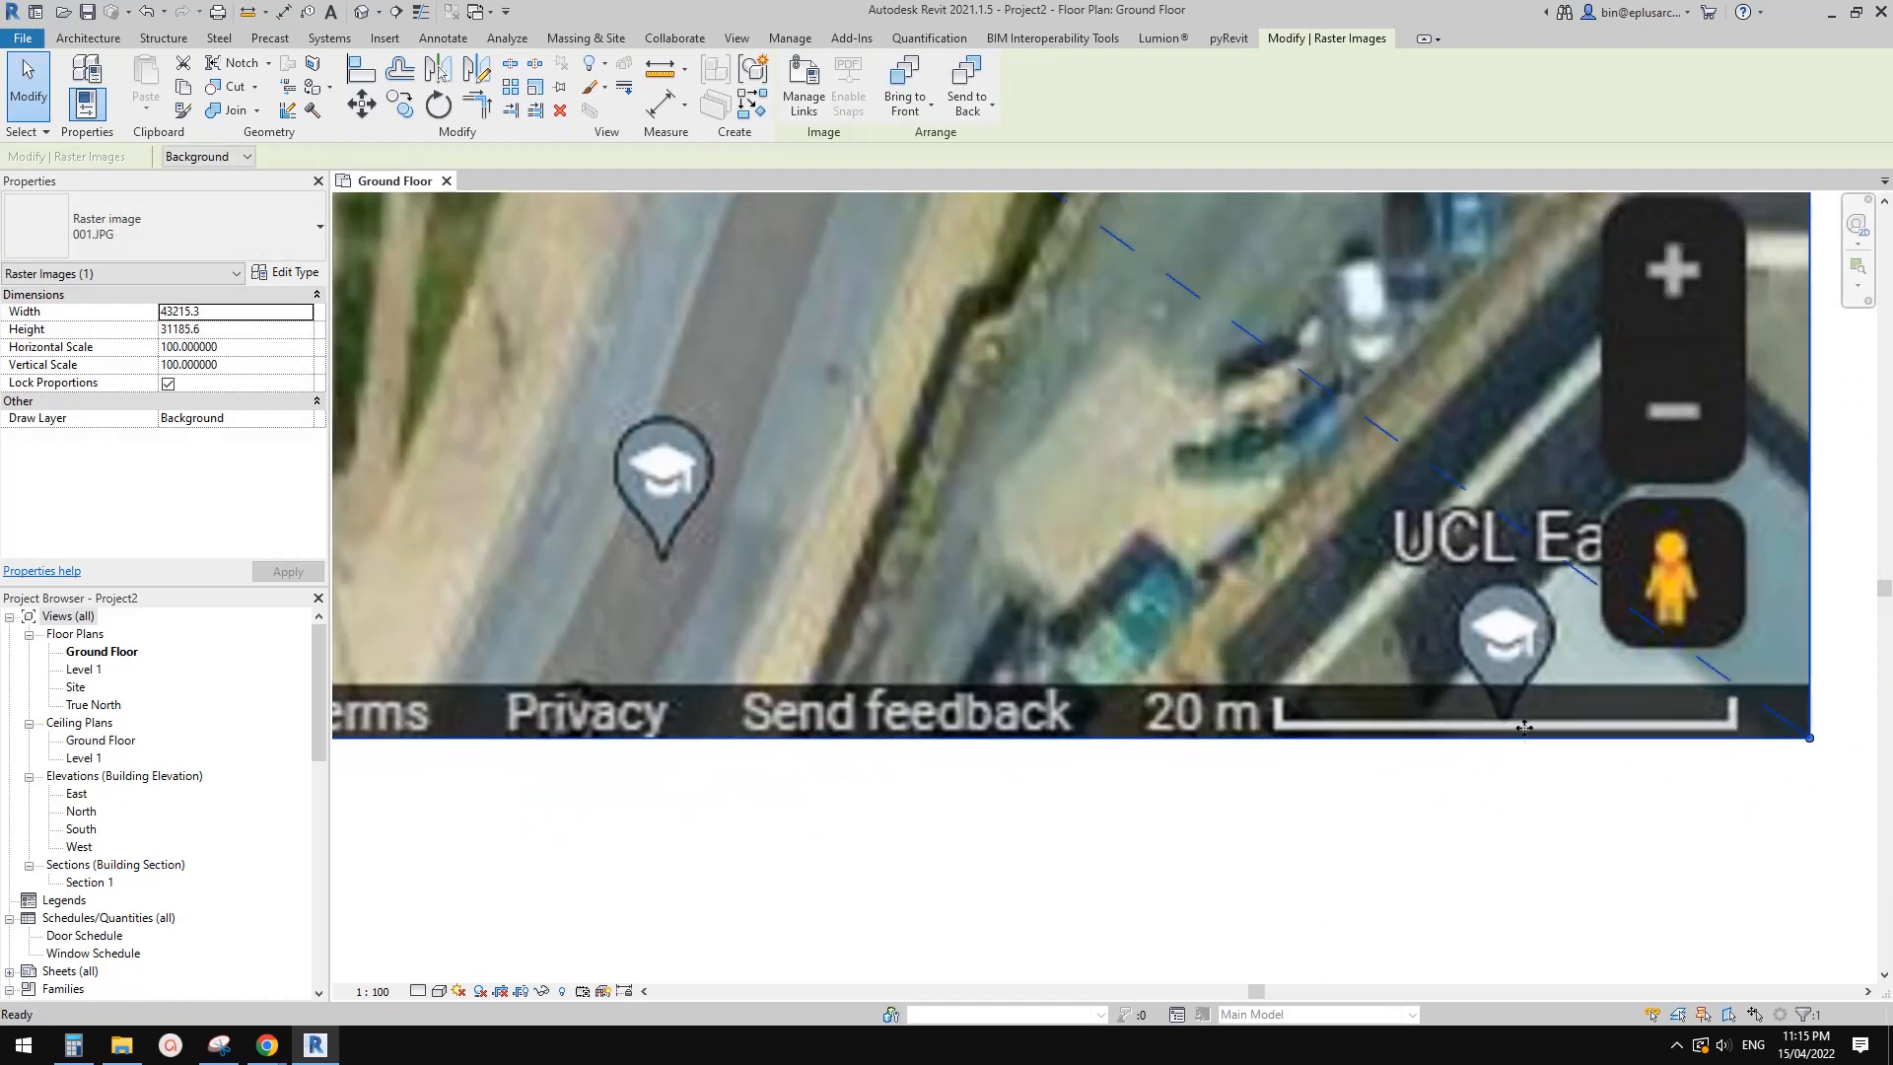
Scale the aerial image with RE so the 20 m scale bar measures 20000
key("r")
key("e")
scroll(1528, 740, "up", 5)
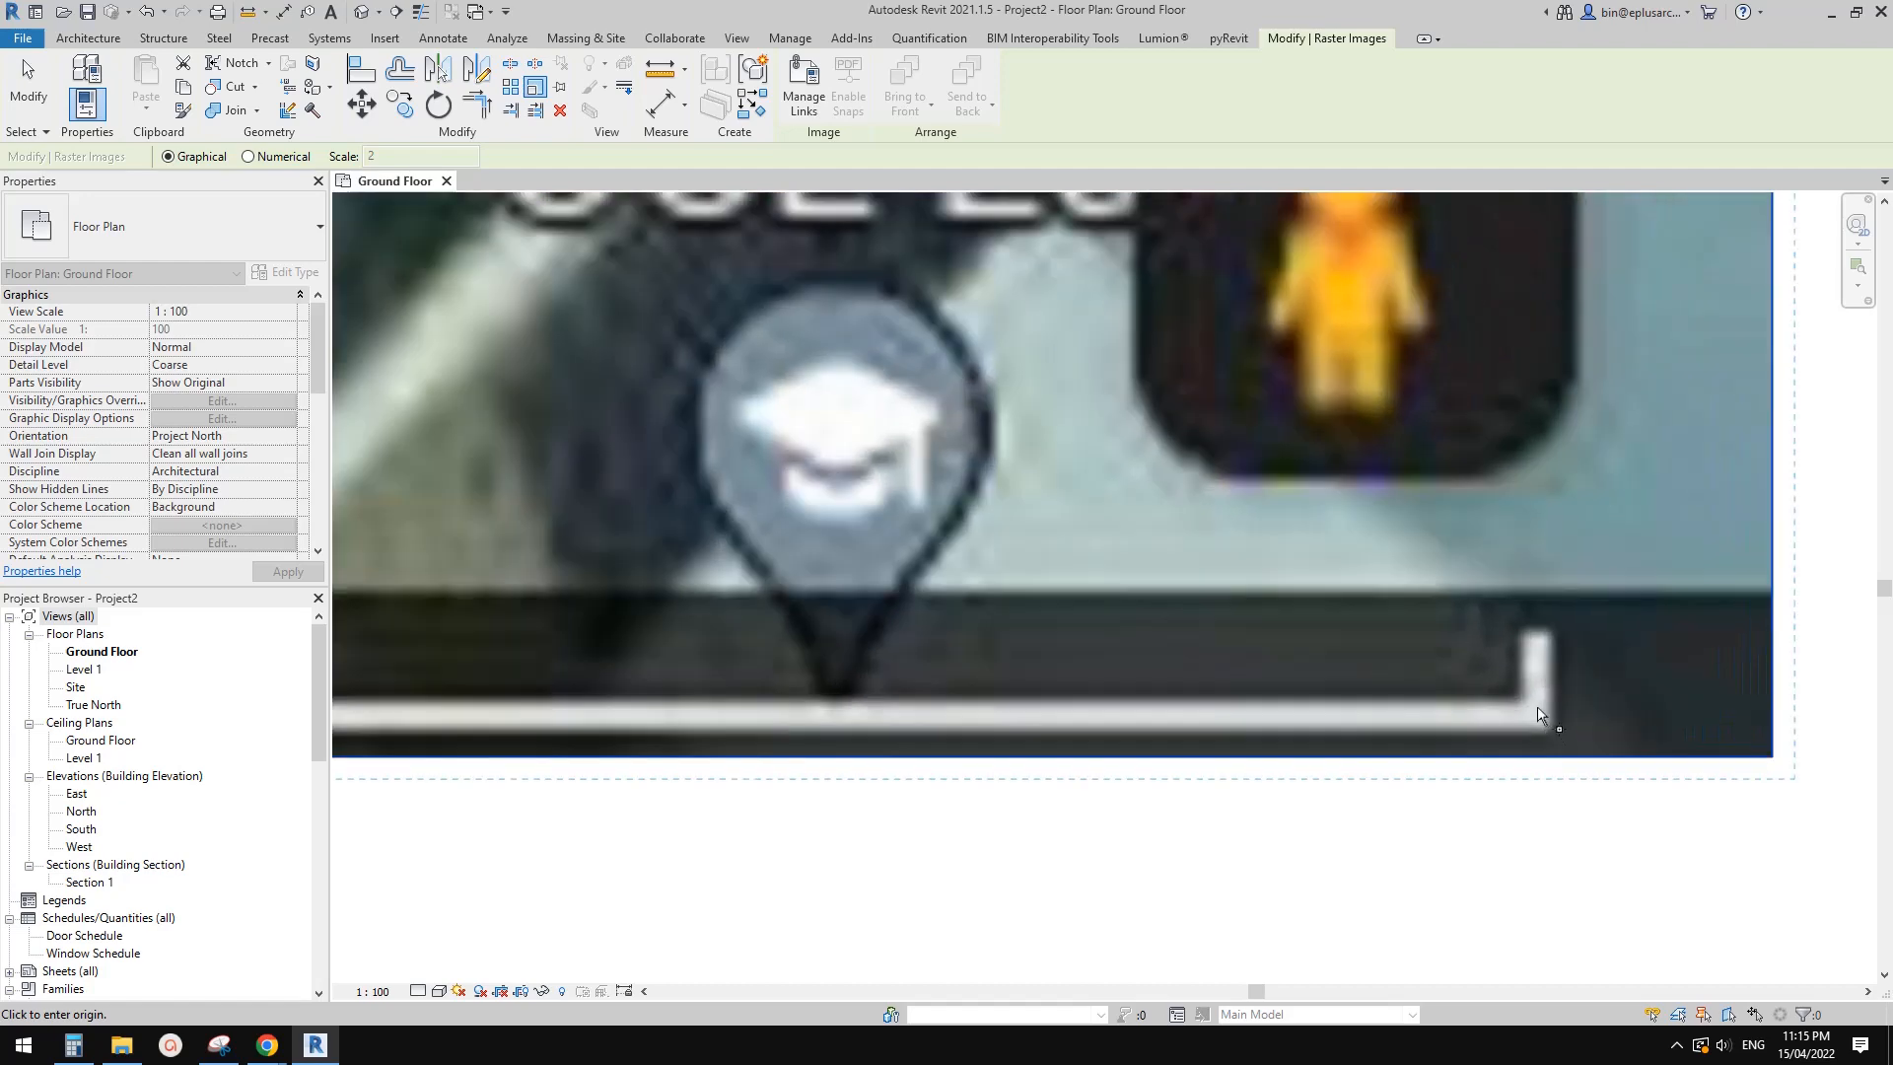
left_click(1538, 712)
scroll(1479, 747, "down", 3)
scroll(887, 725, "up", 6)
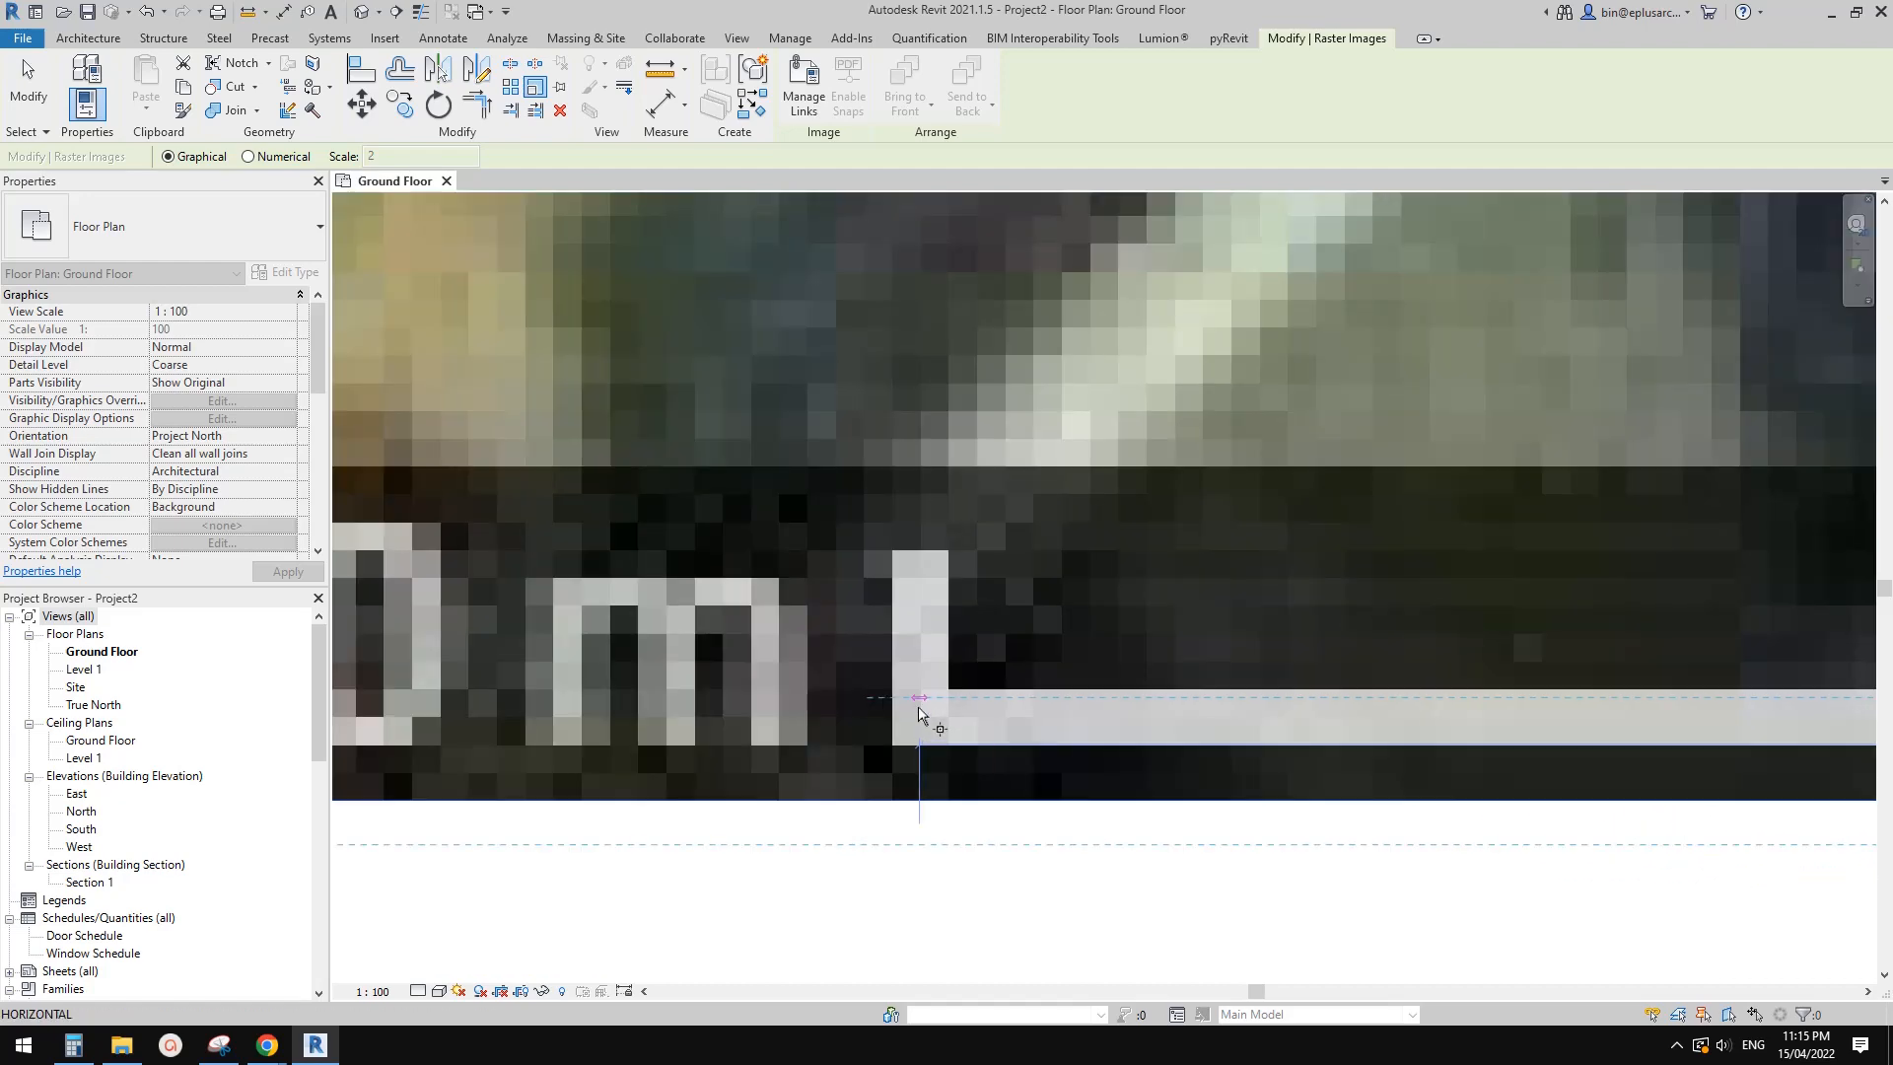
scroll(920, 712, "down", 3)
type("20000")
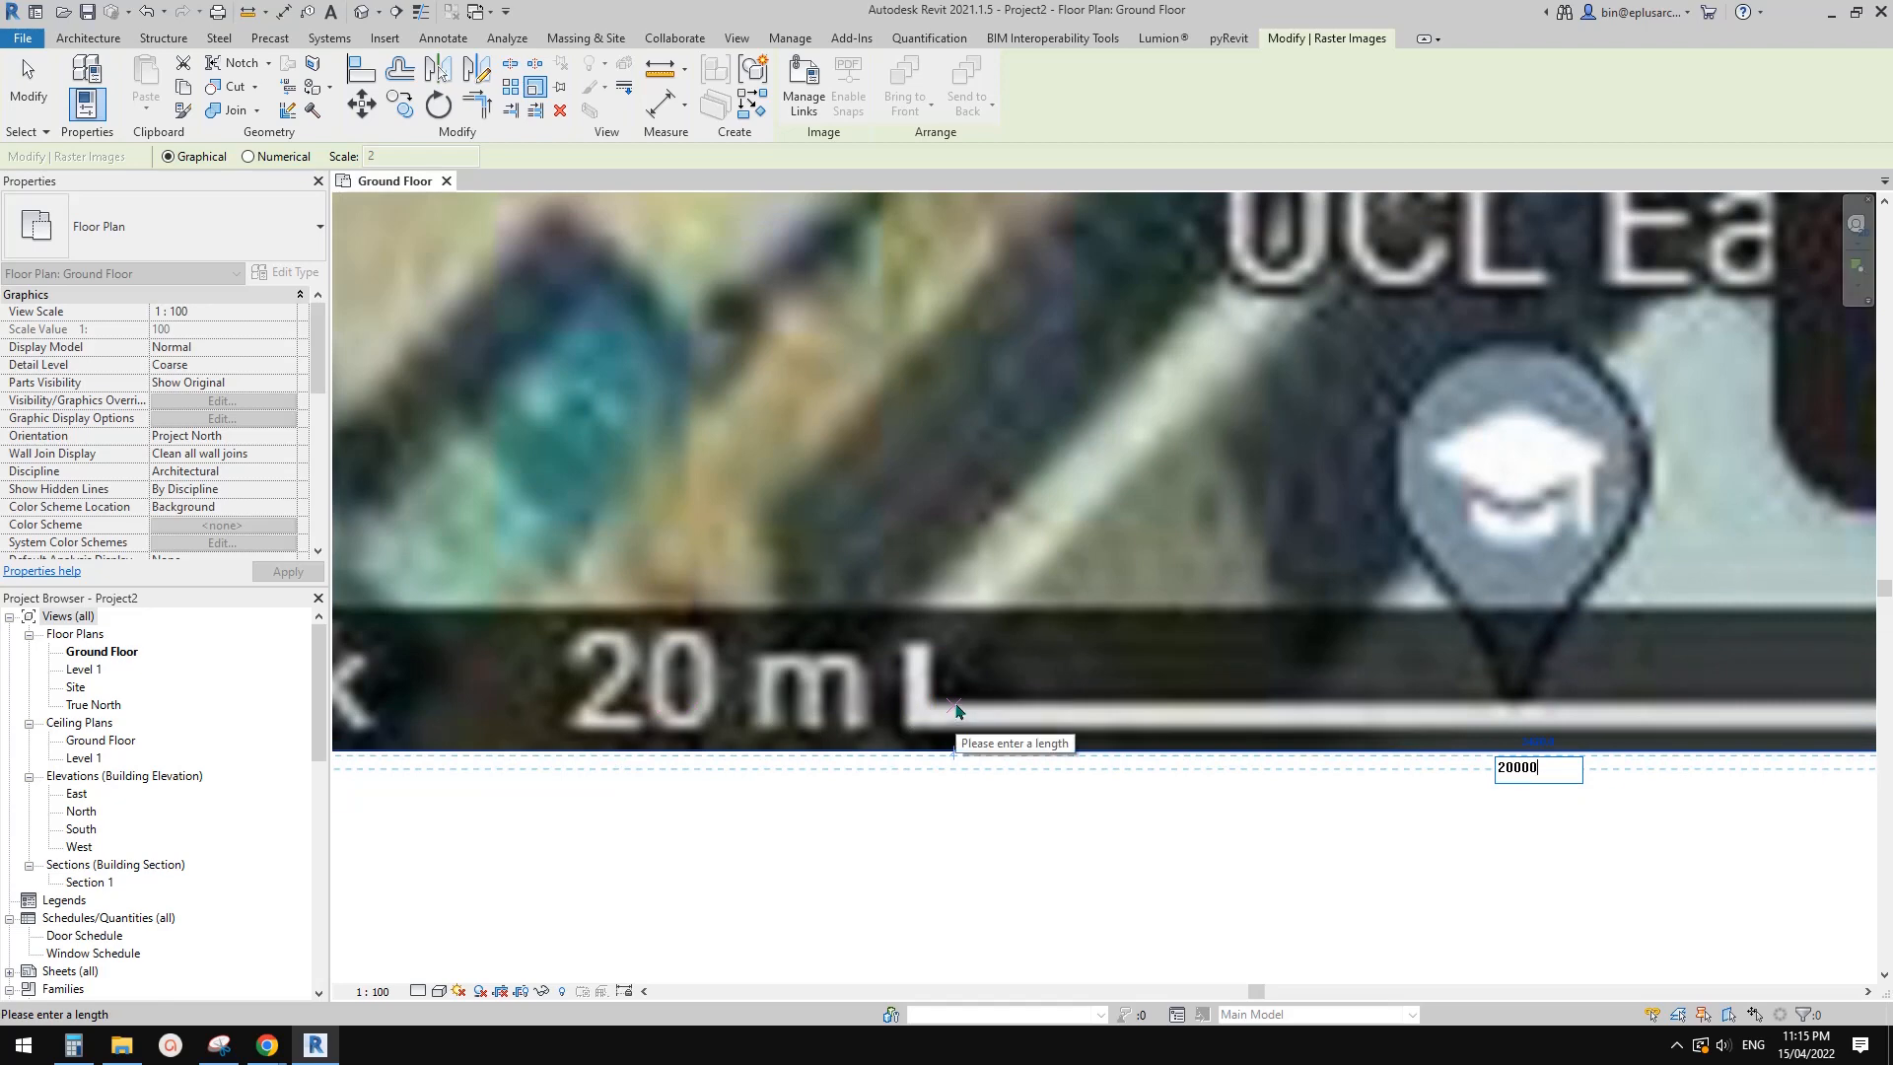
key("Return")
scroll(1001, 782, "down", 10)
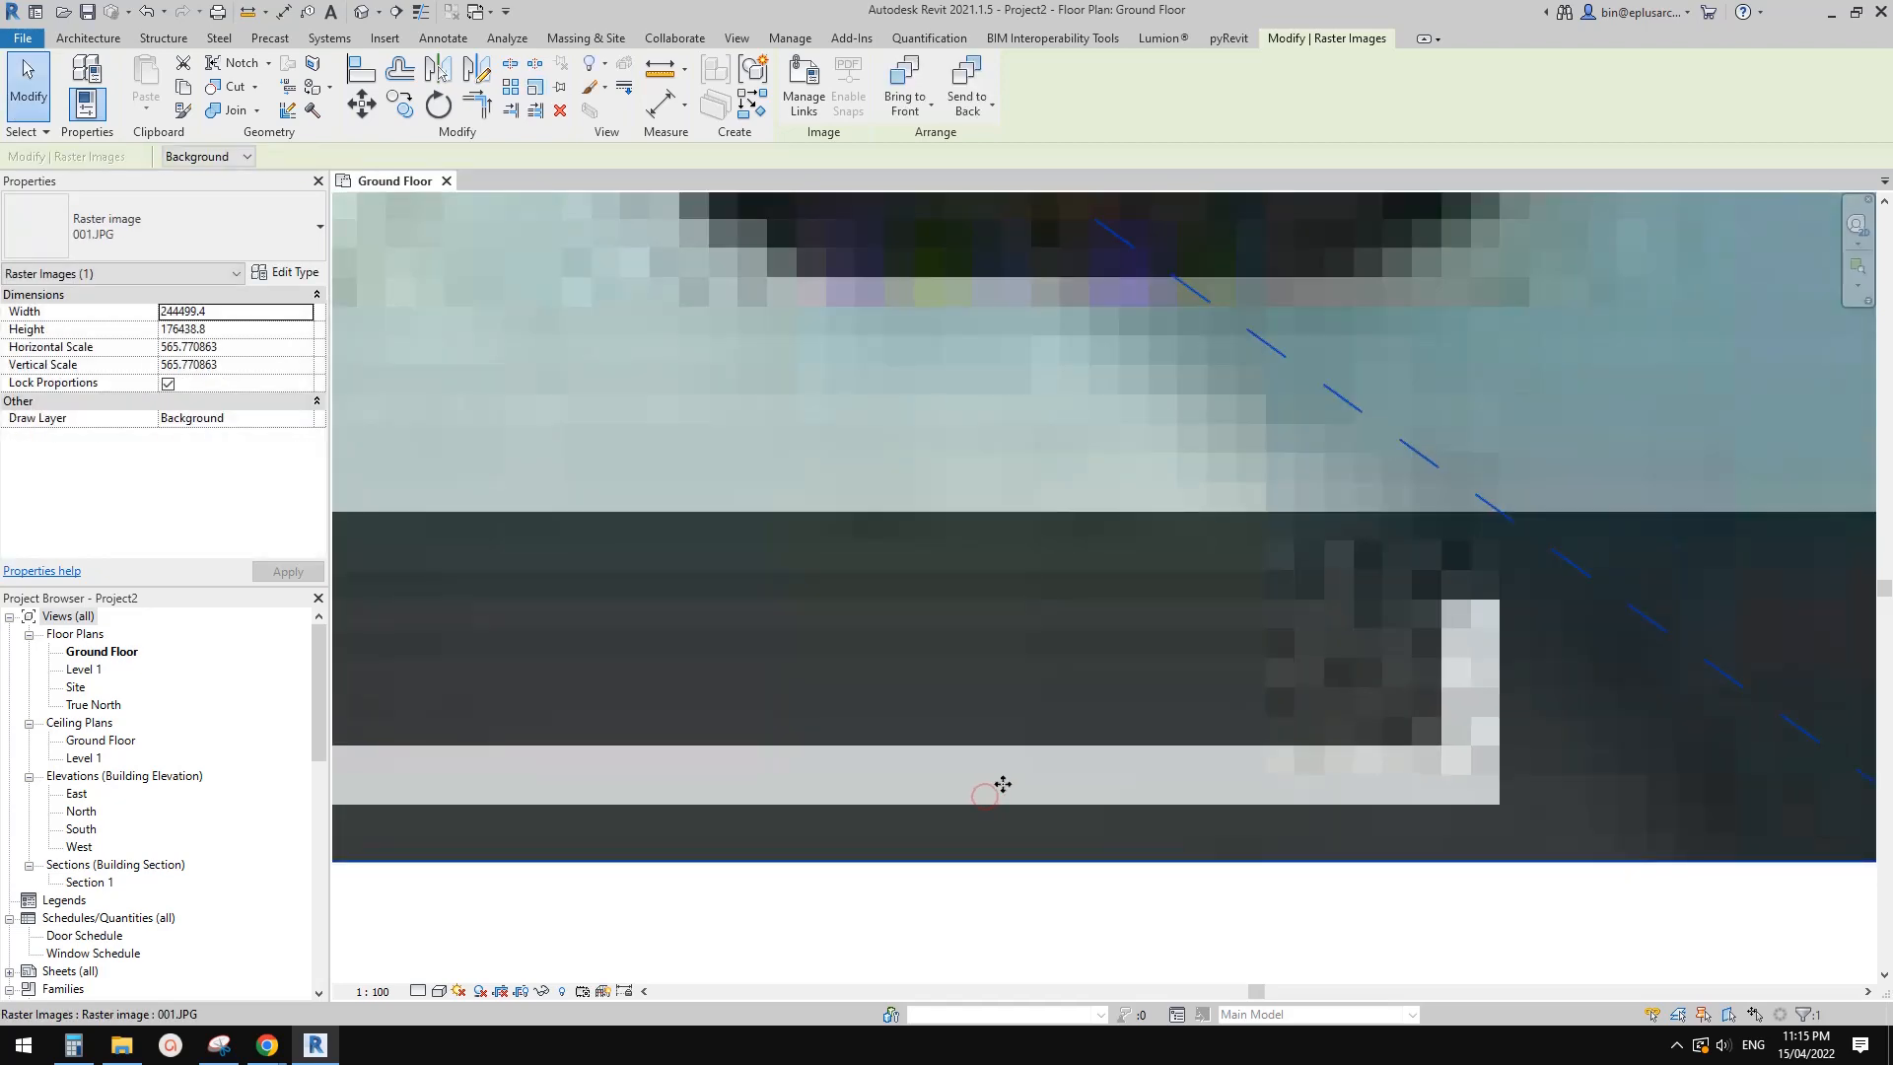
middle_click_drag(739, 921, 1233, 996)
scroll(1355, 801, "up", 1)
scroll(1355, 801, "down", 8)
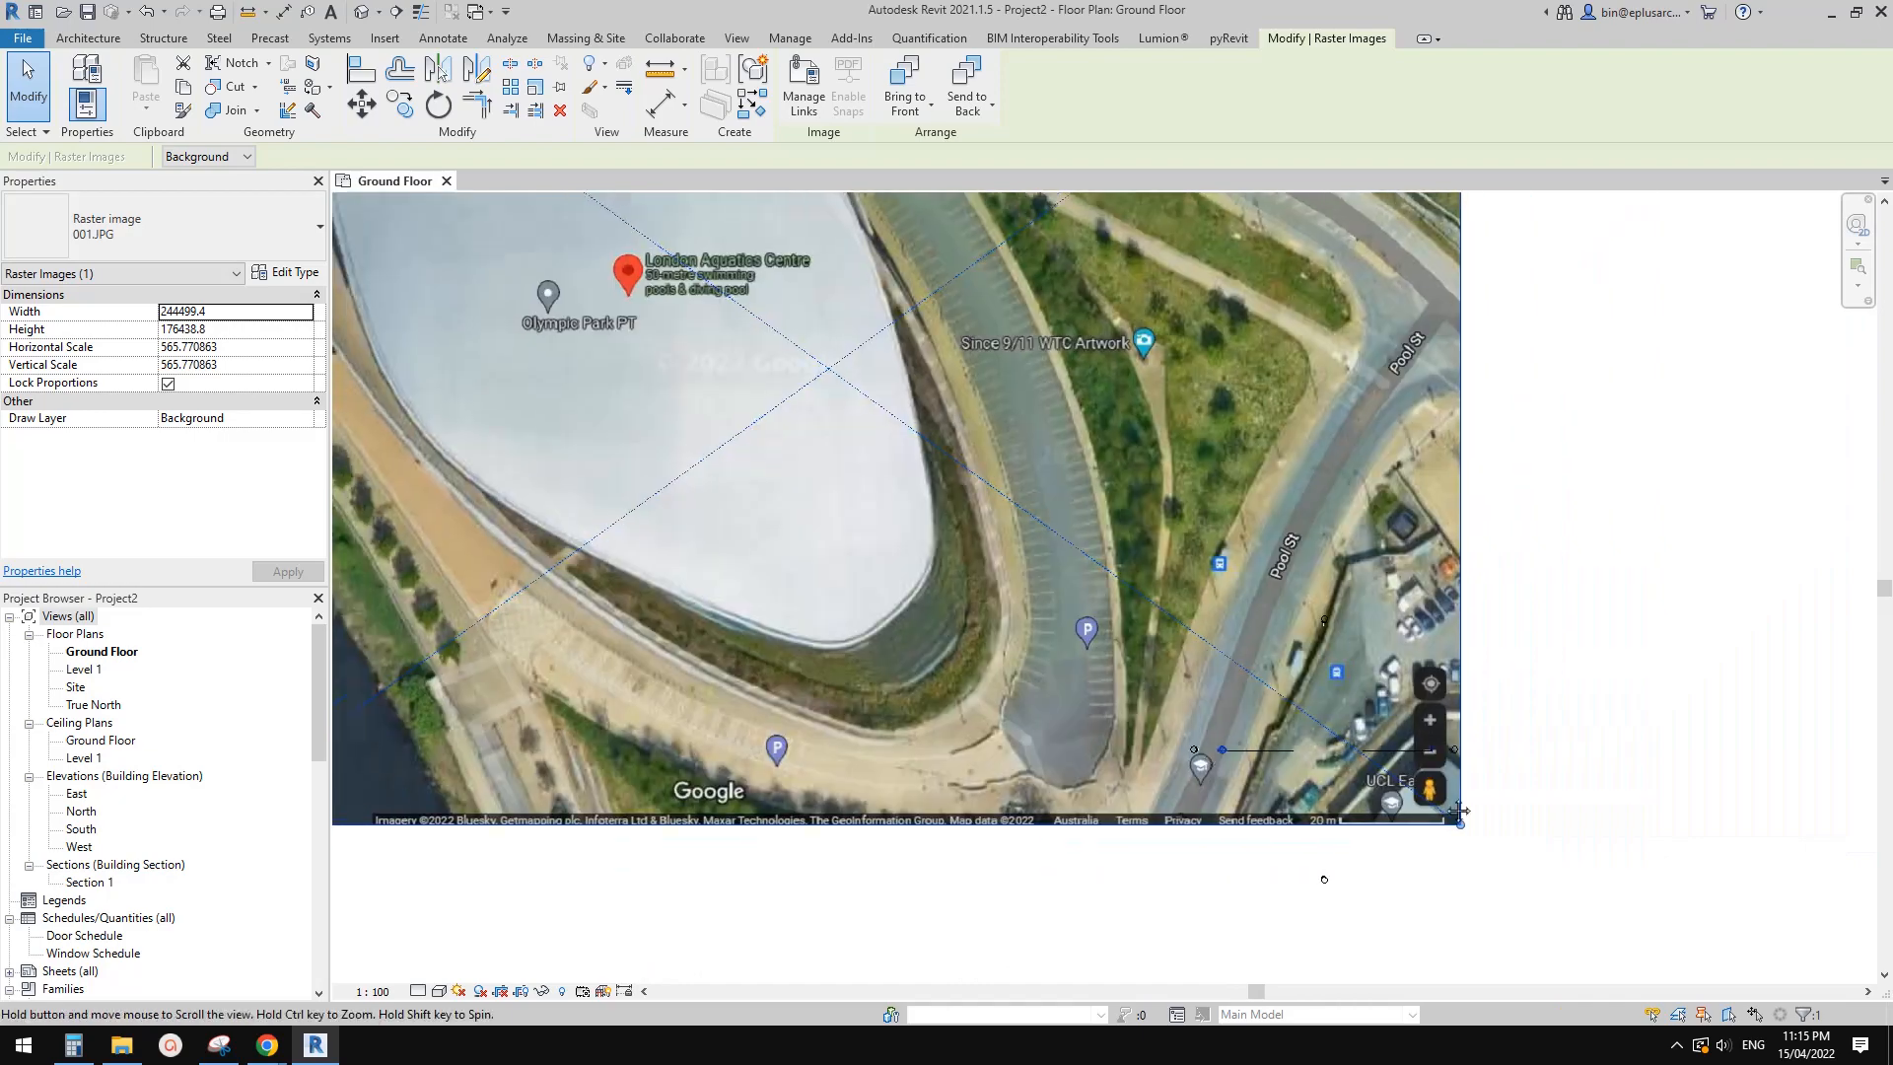
scroll(1286, 635, "up", 2)
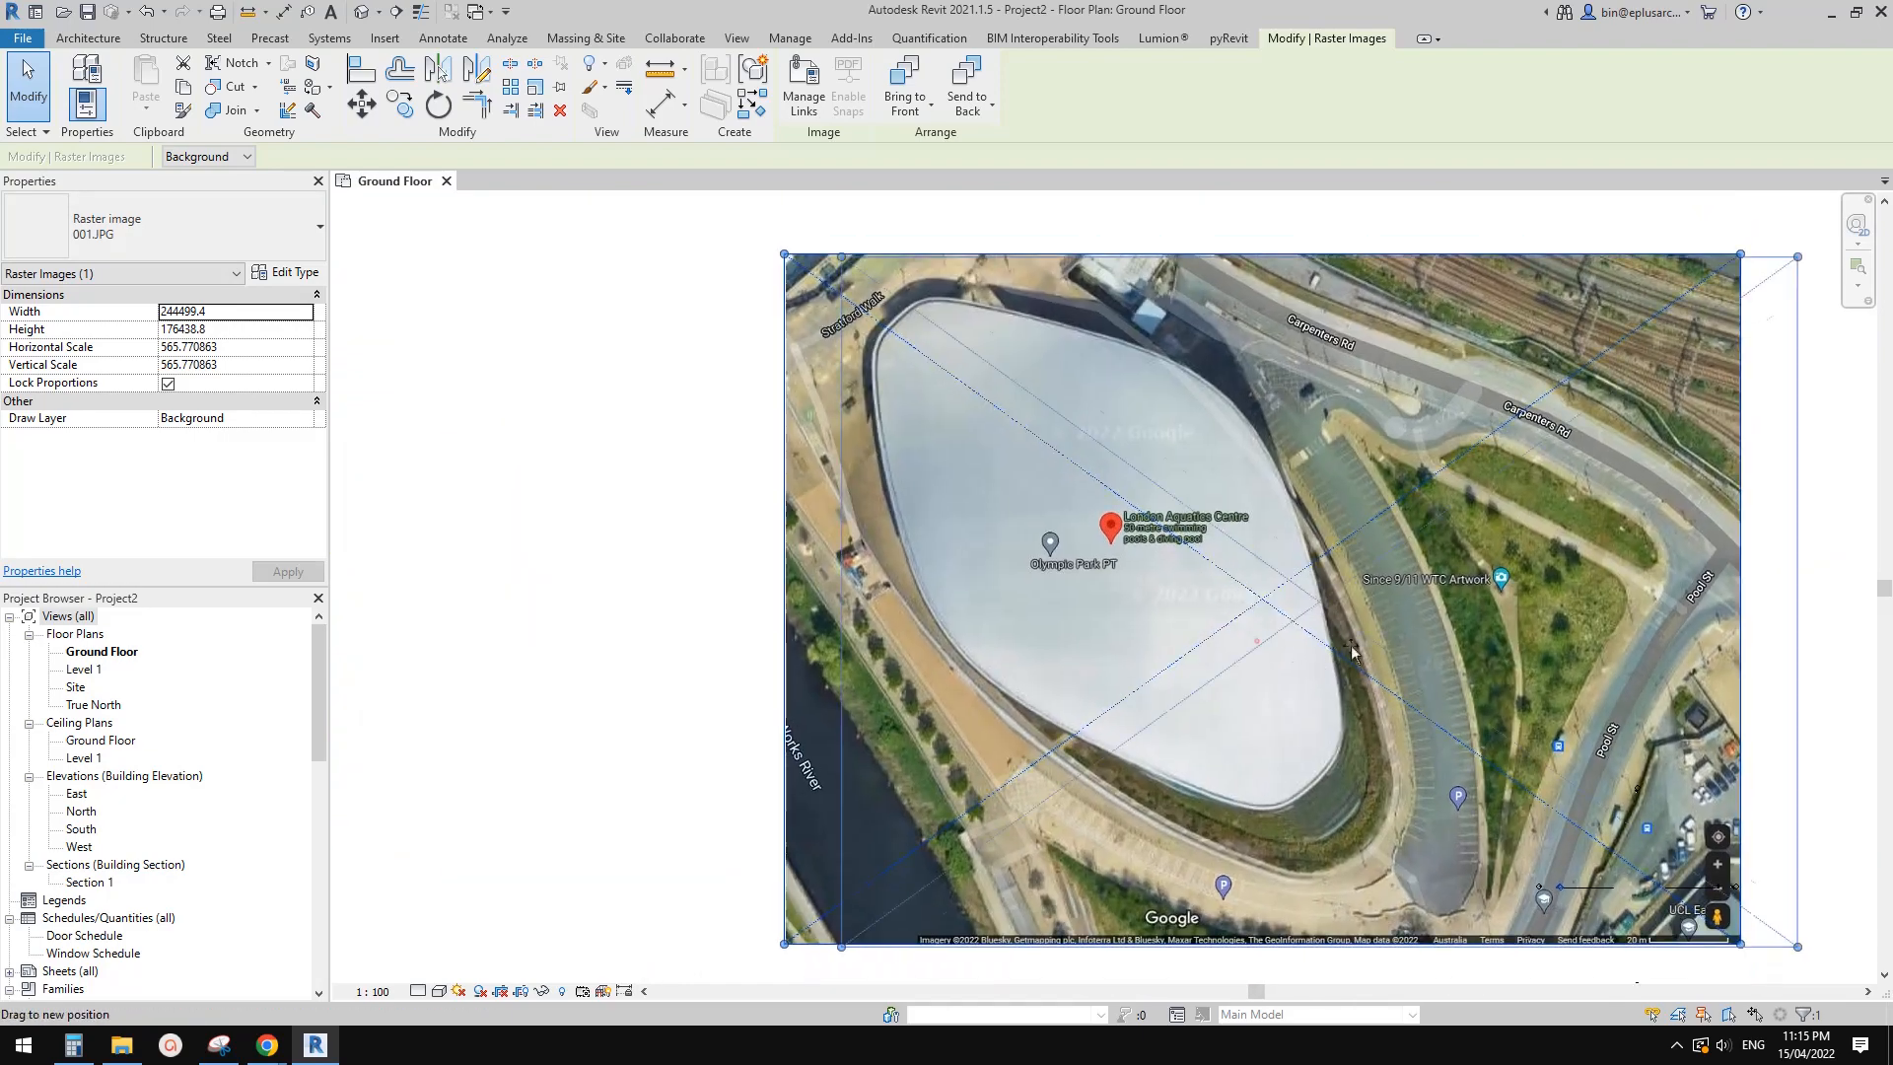
scroll(1285, 635, "up", 3)
Draw a detail line tip to tip along the roof and check its 160000 length
key("l")
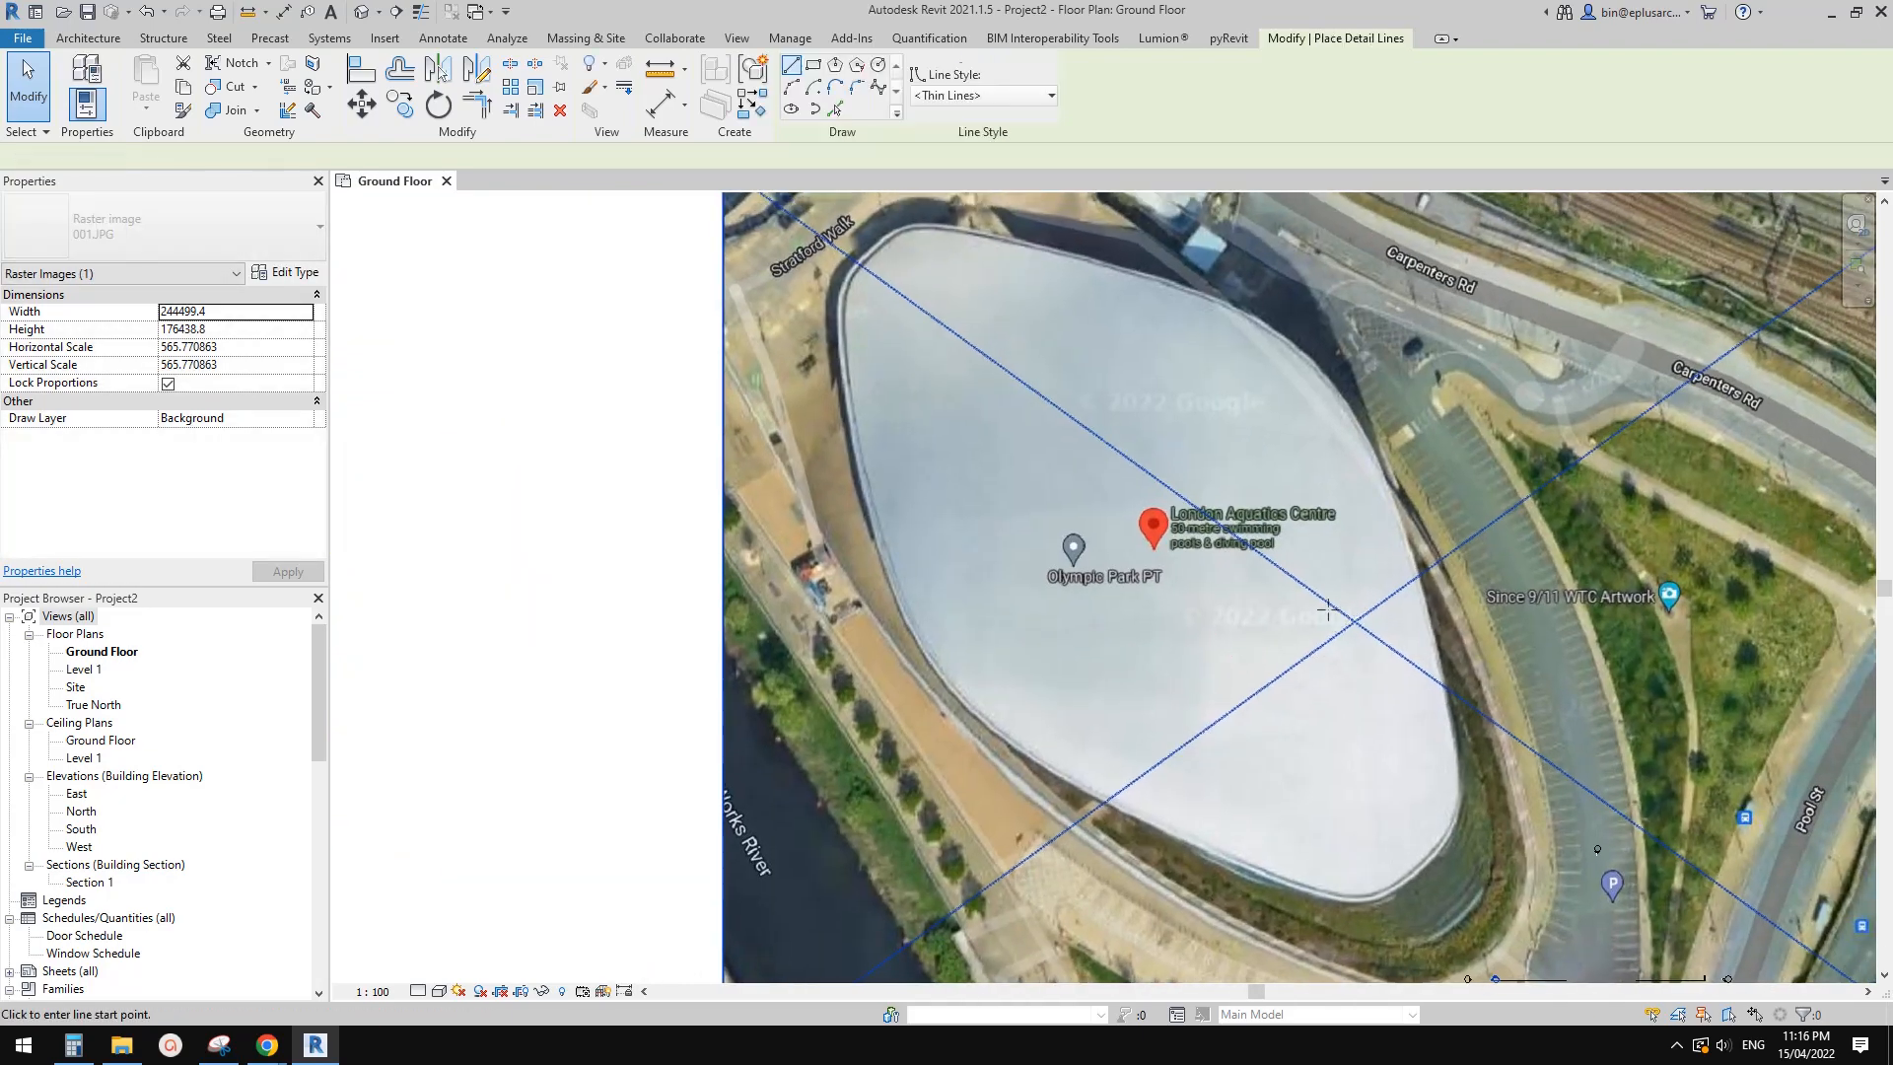
left_click(1419, 883)
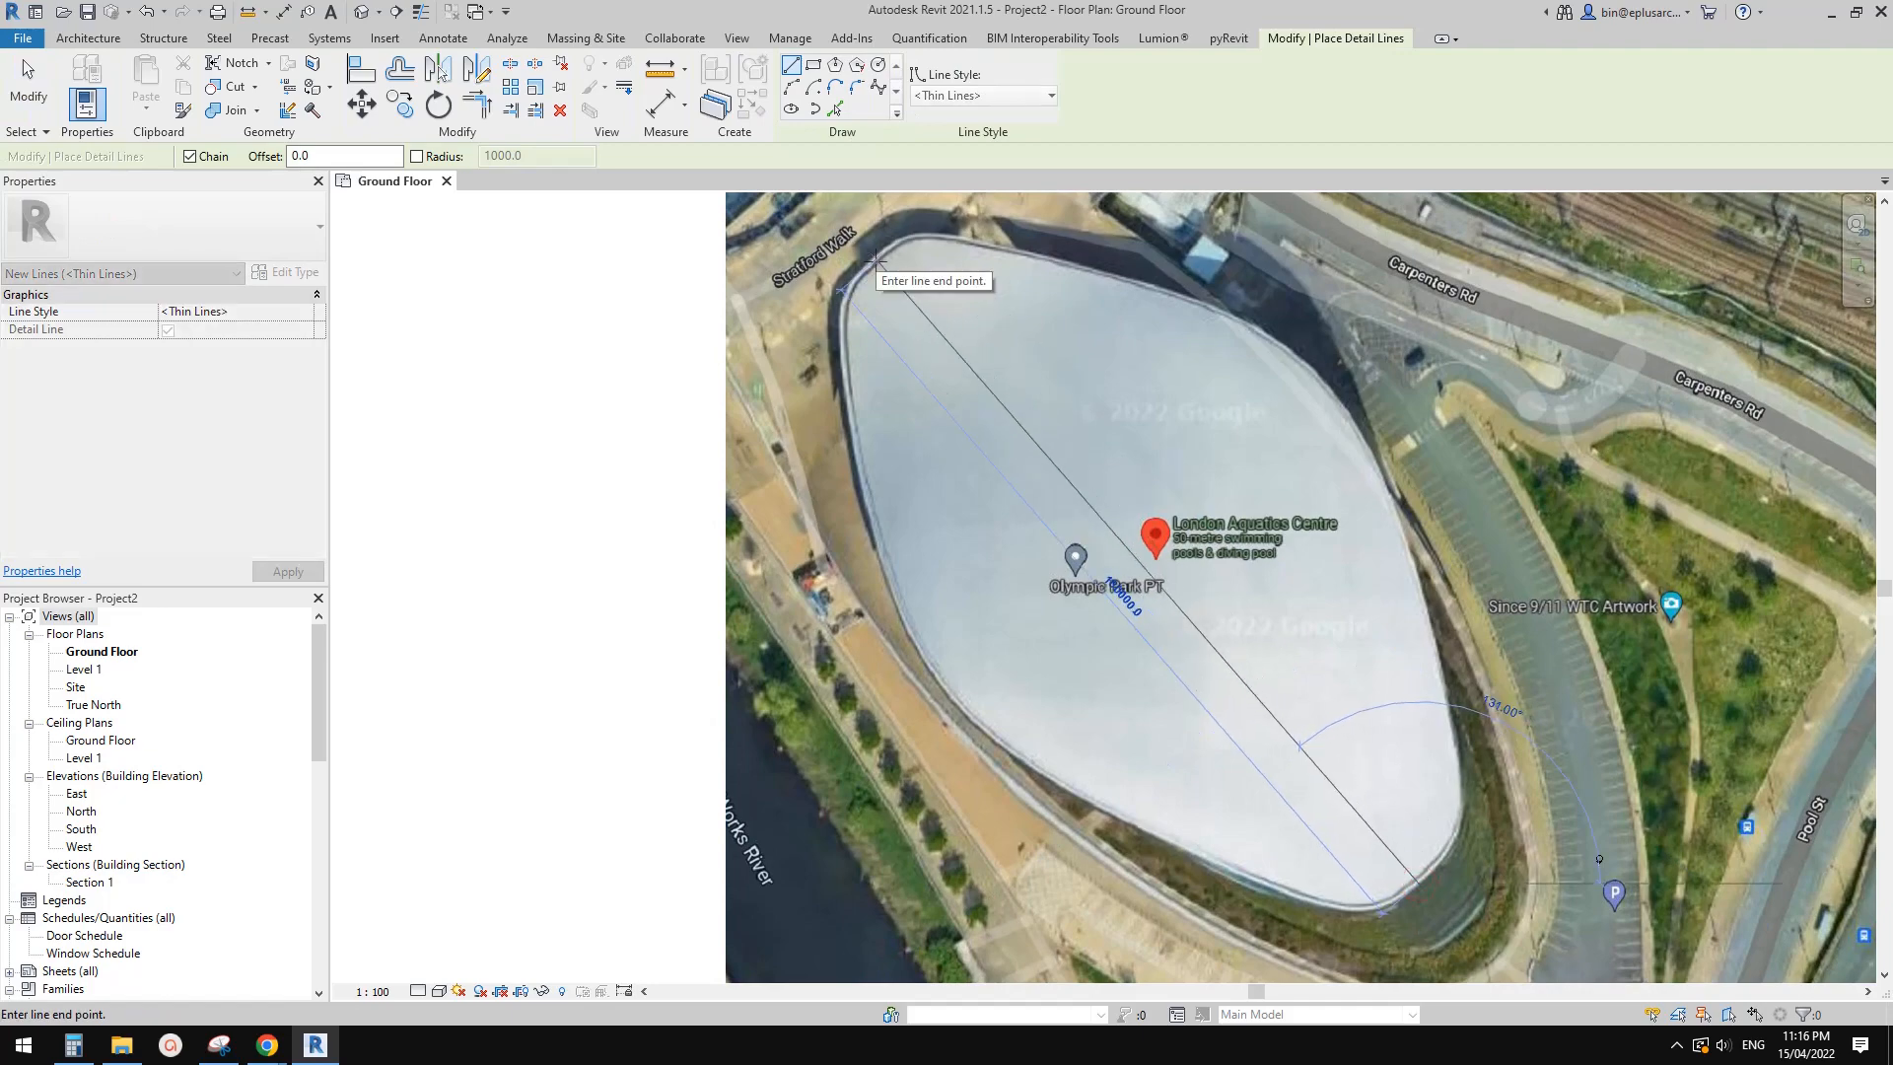
left_click(876, 261)
key("Escape")
key("Escape")
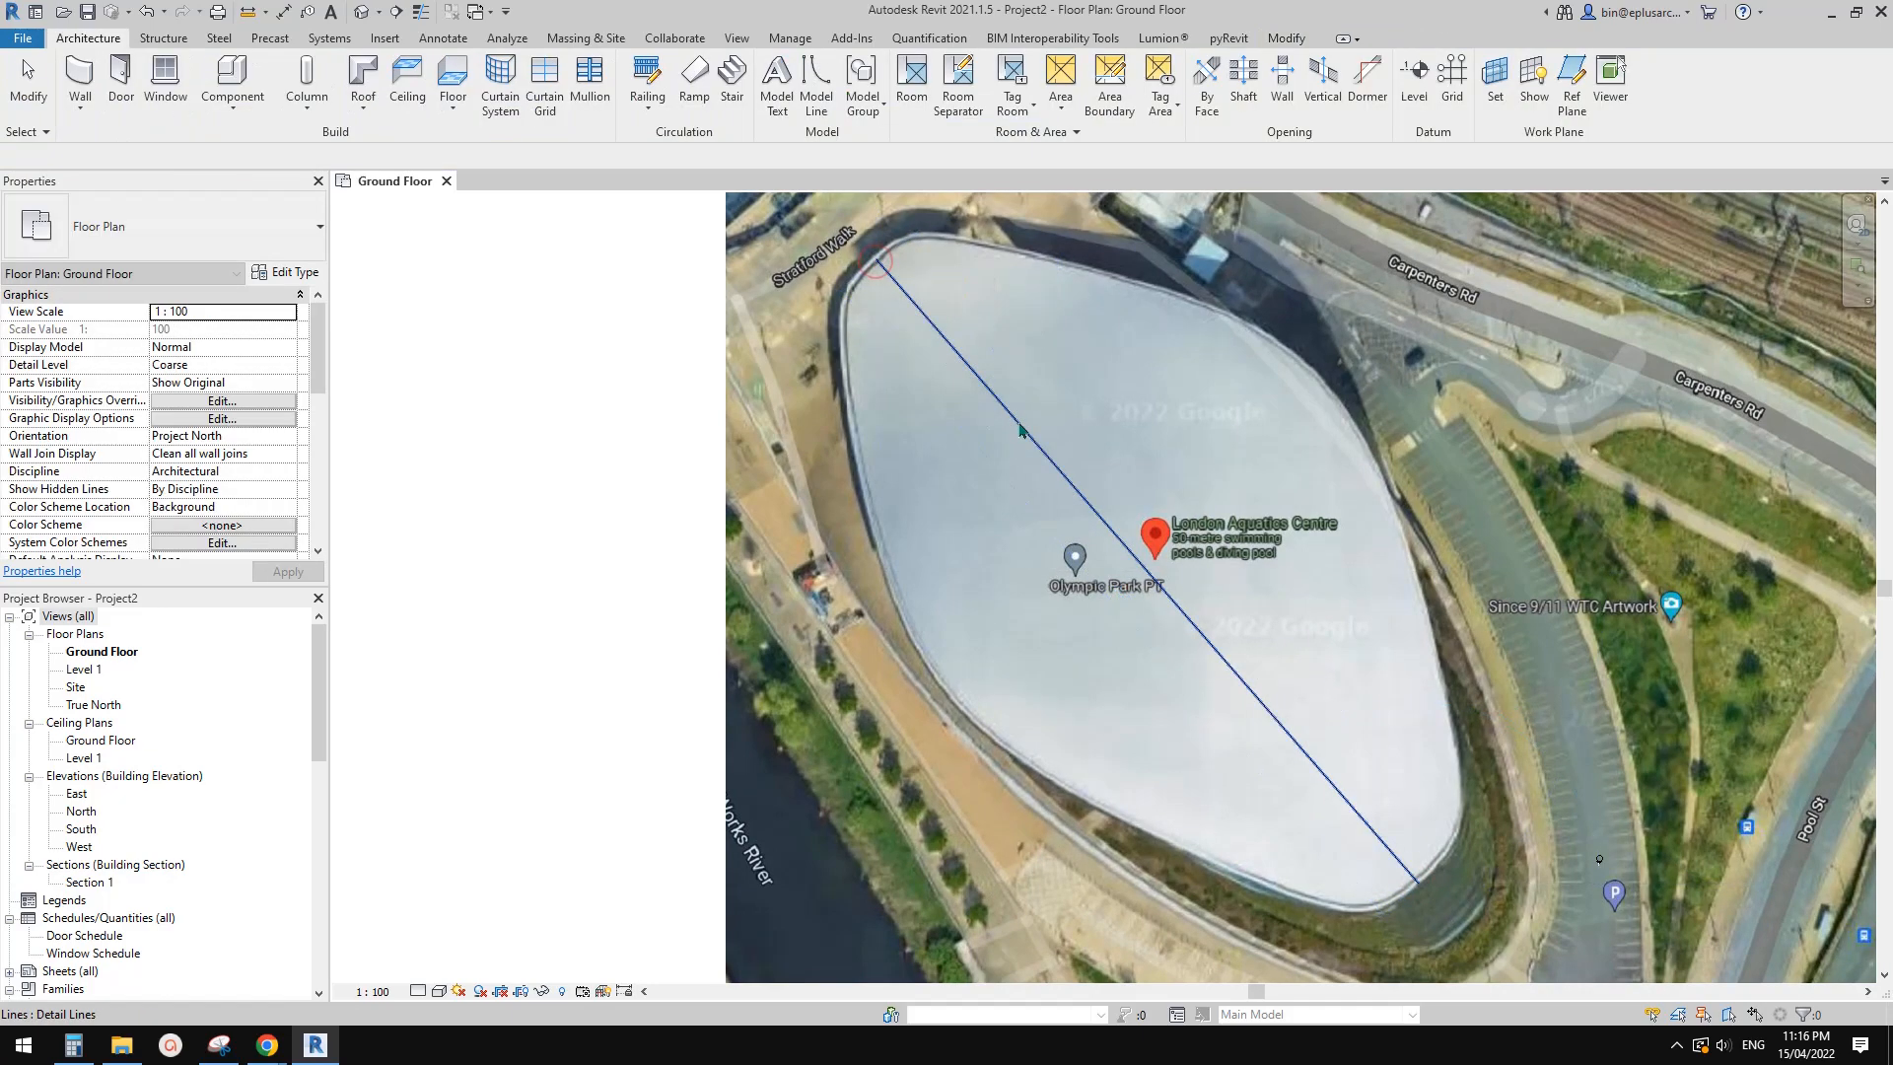
scroll(1144, 611, "up", 5)
scroll(1018, 584, "up", 2)
left_click(997, 586)
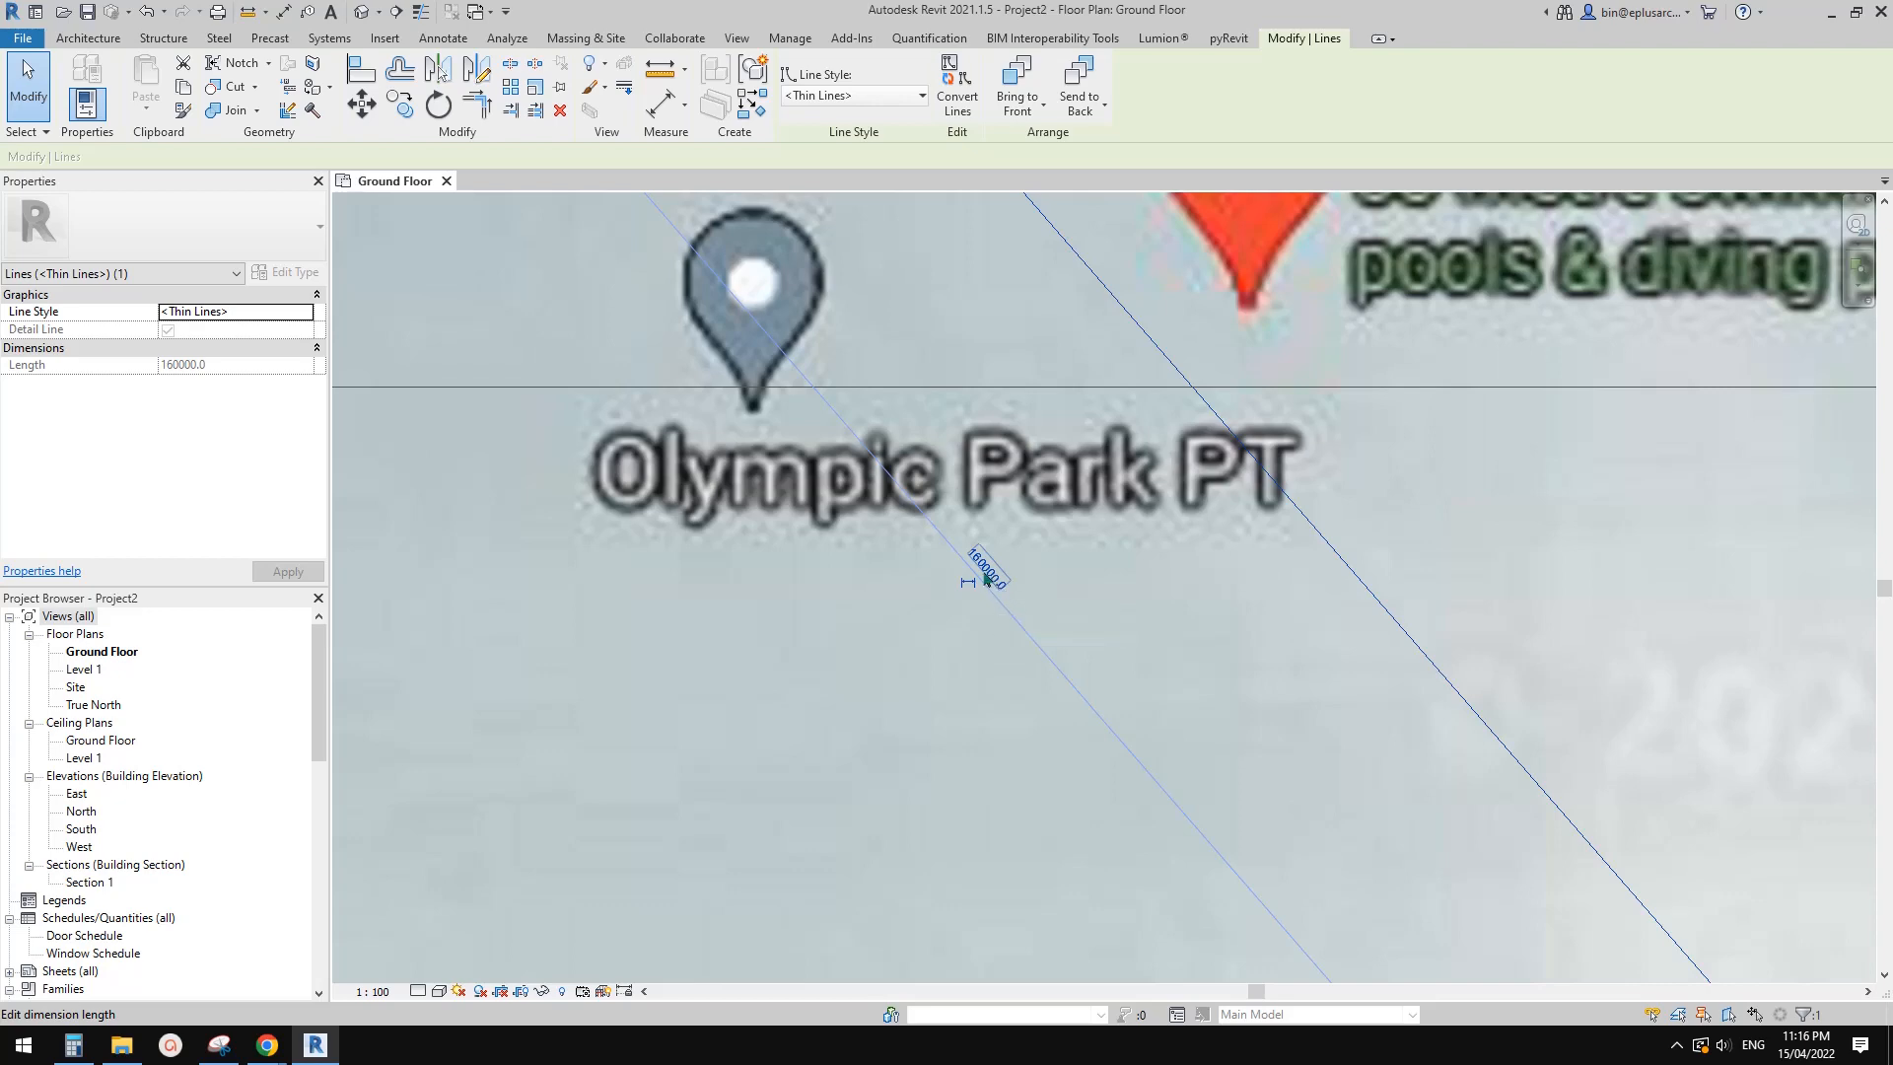
scroll(1004, 590, "down", 10)
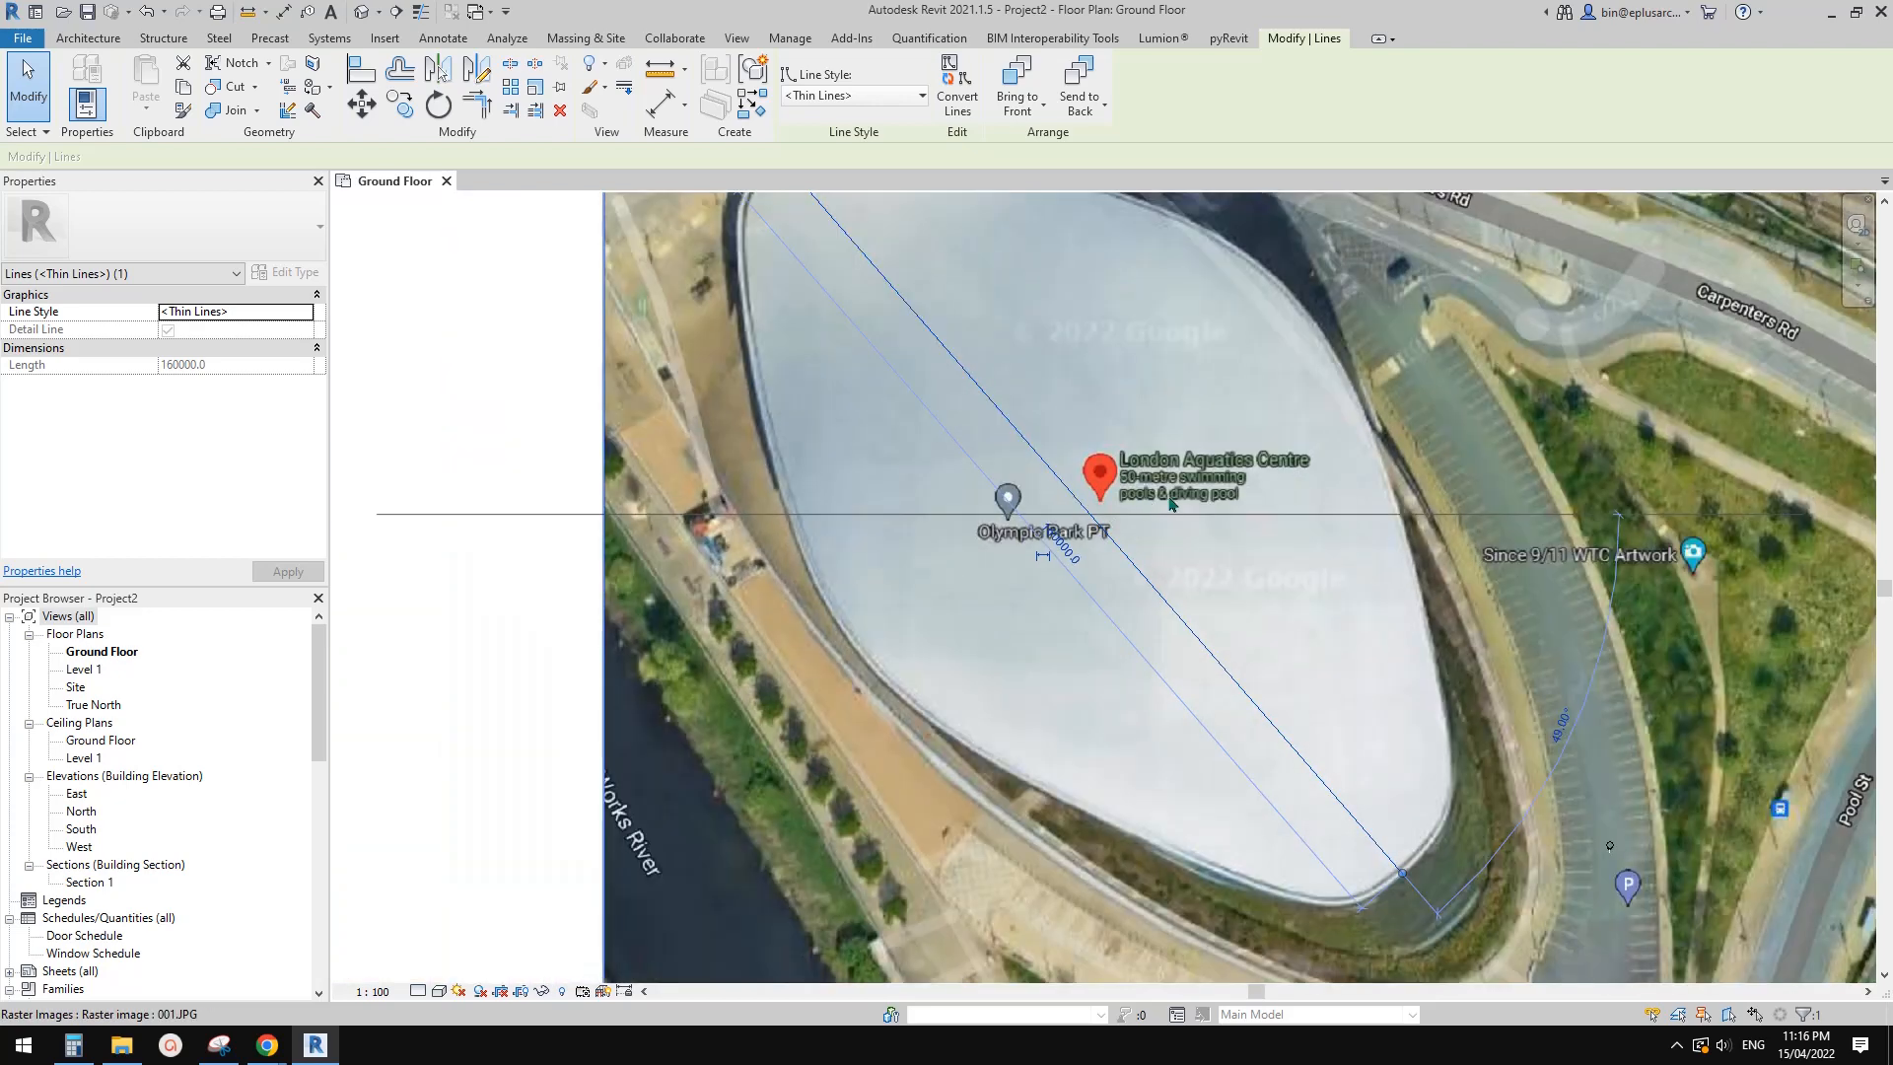
key("Escape")
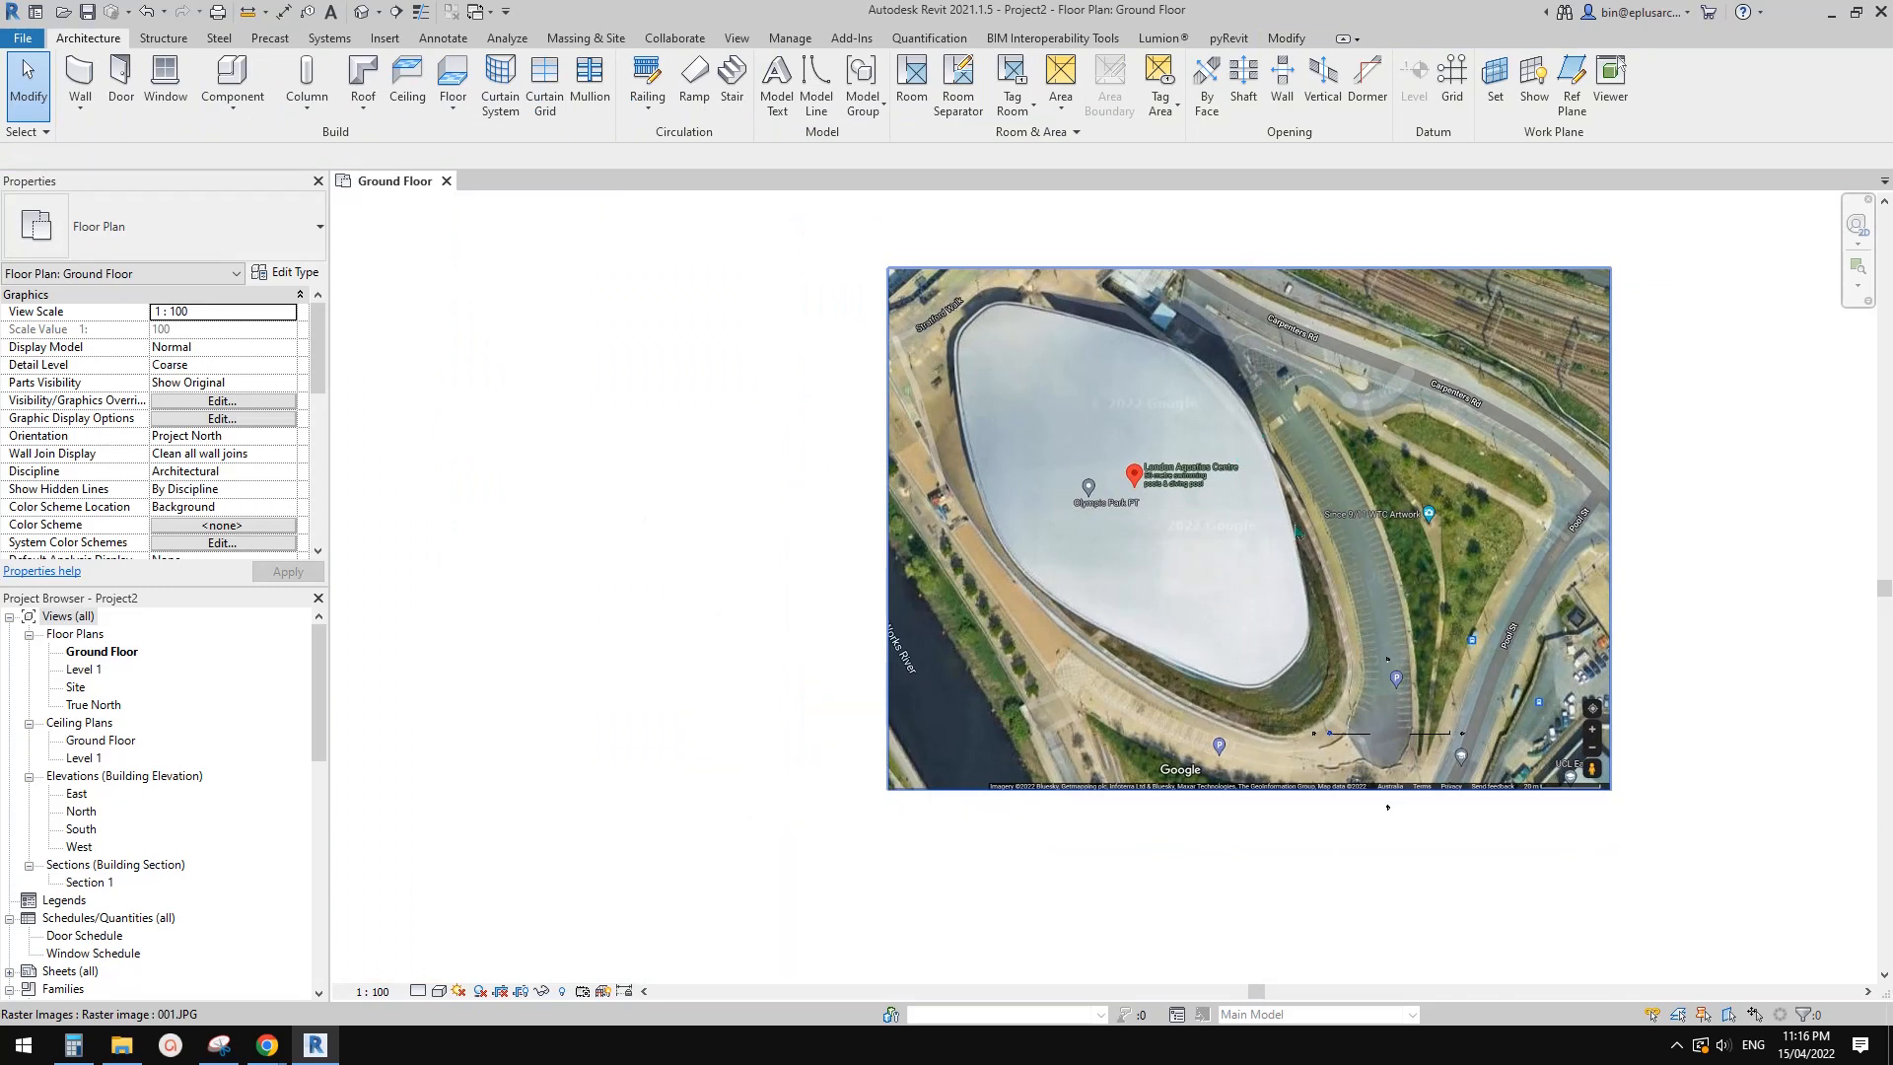
Move the aerial image right and down in the plan
middle_click_drag(1296, 527, 1212, 511)
left_click(1158, 560)
key("Escape")
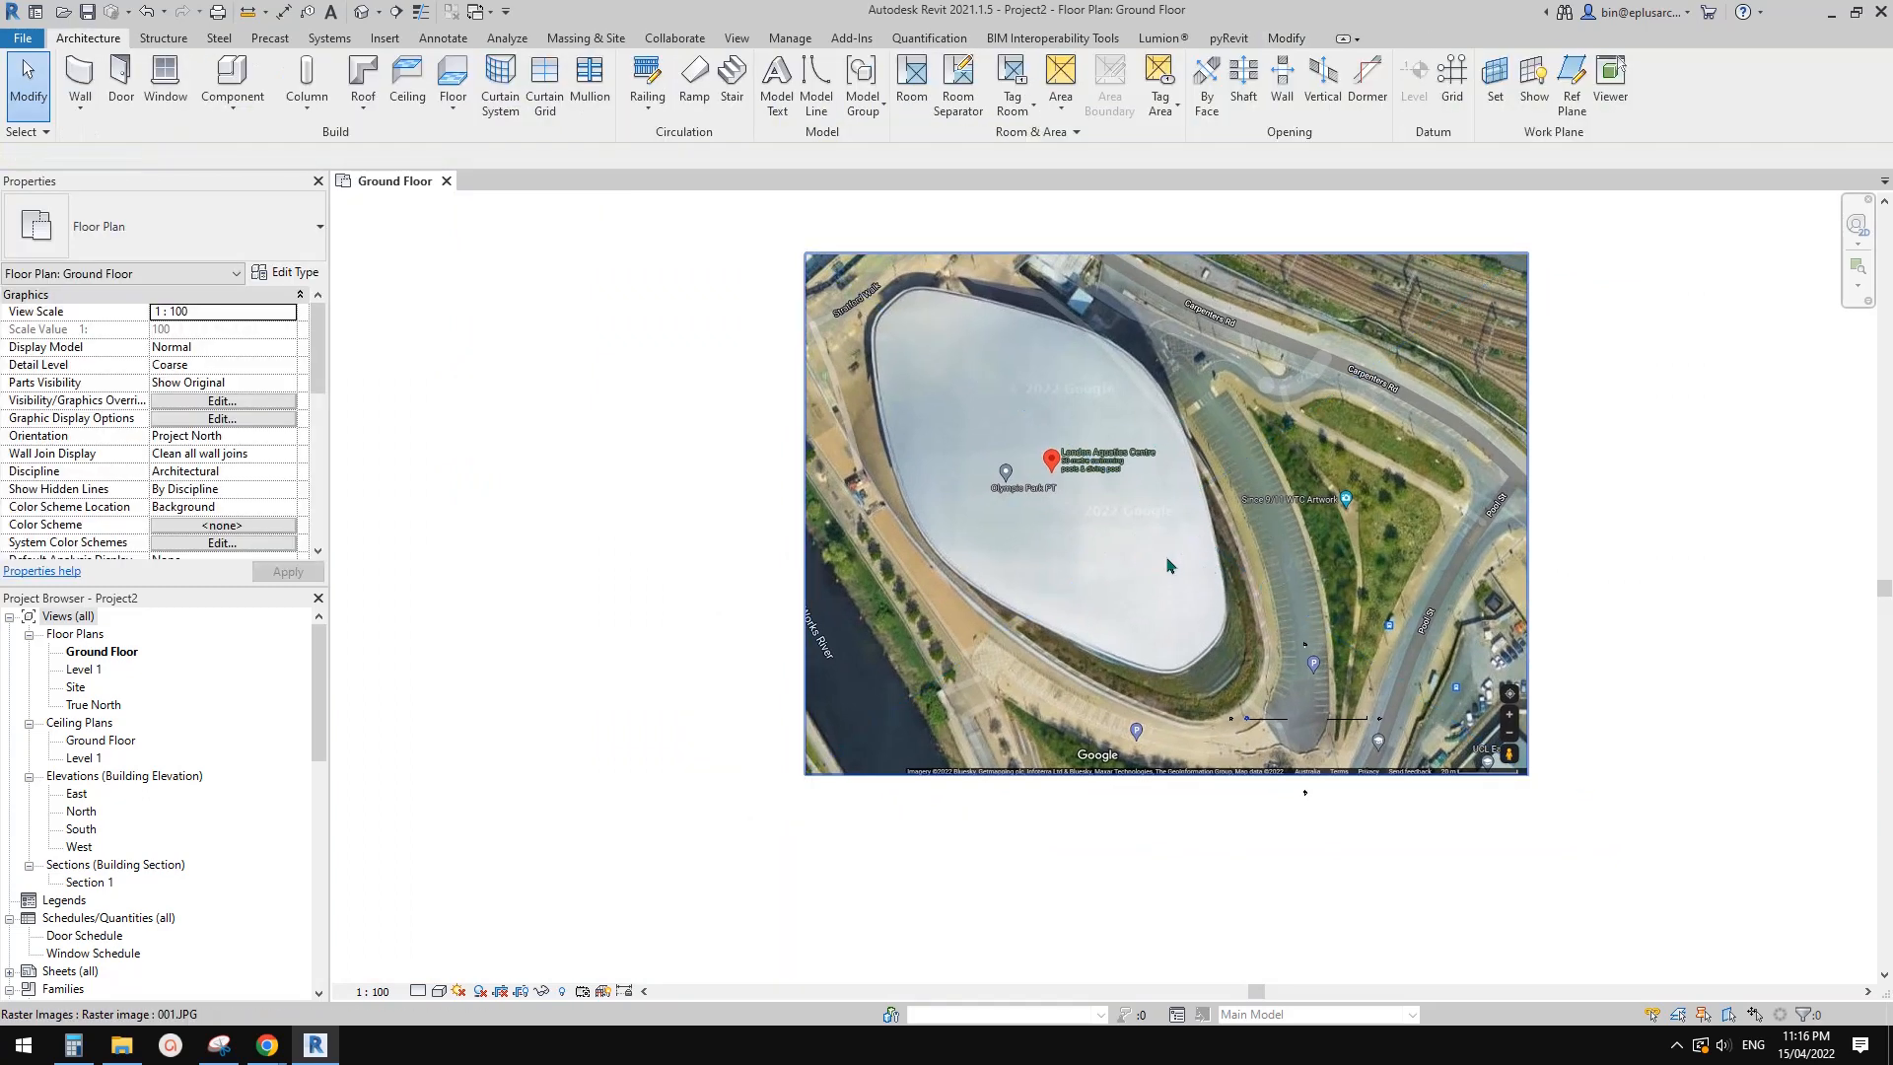
left_click_drag(1167, 565, 1336, 518)
Rotate the aerial image with RO about the roof's midpoint toward horizontal
scroll(1234, 449, "up", 3)
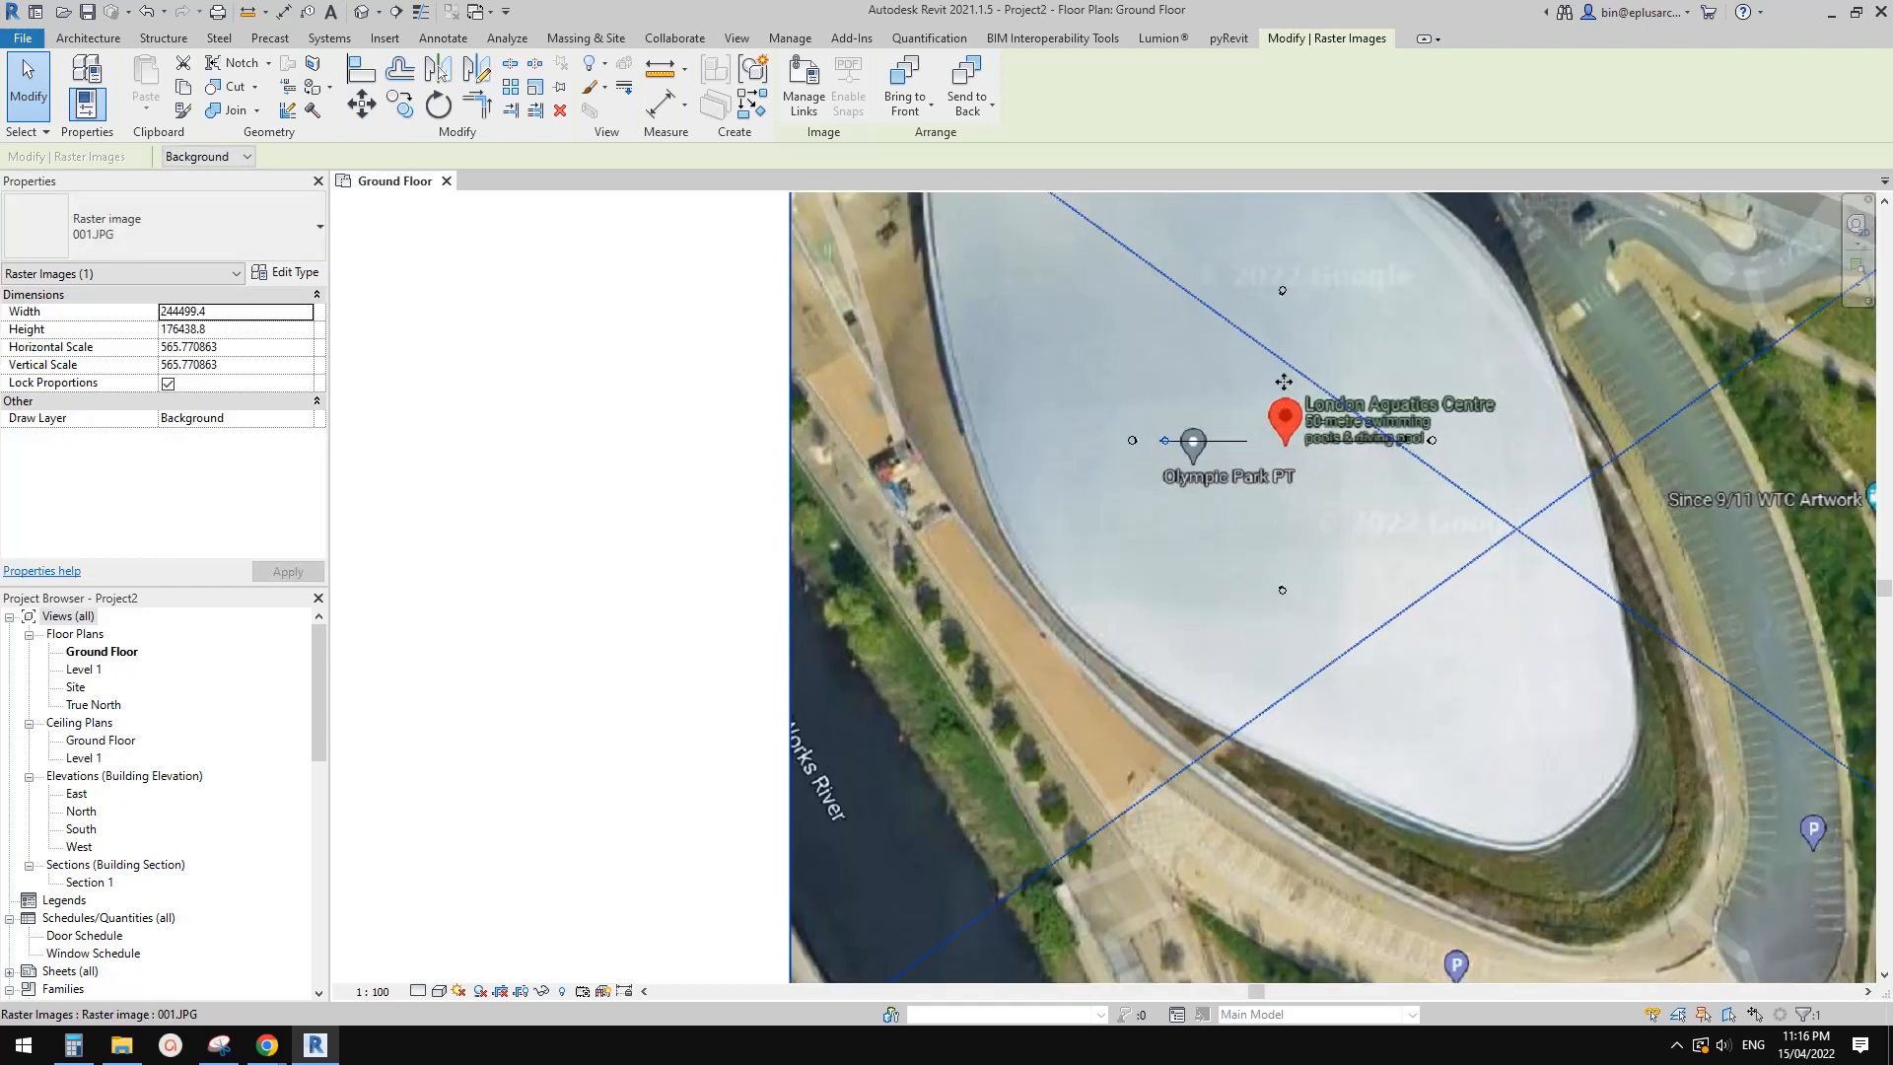
middle_click_drag(1261, 469, 1314, 612)
key("Escape")
left_click(1412, 636)
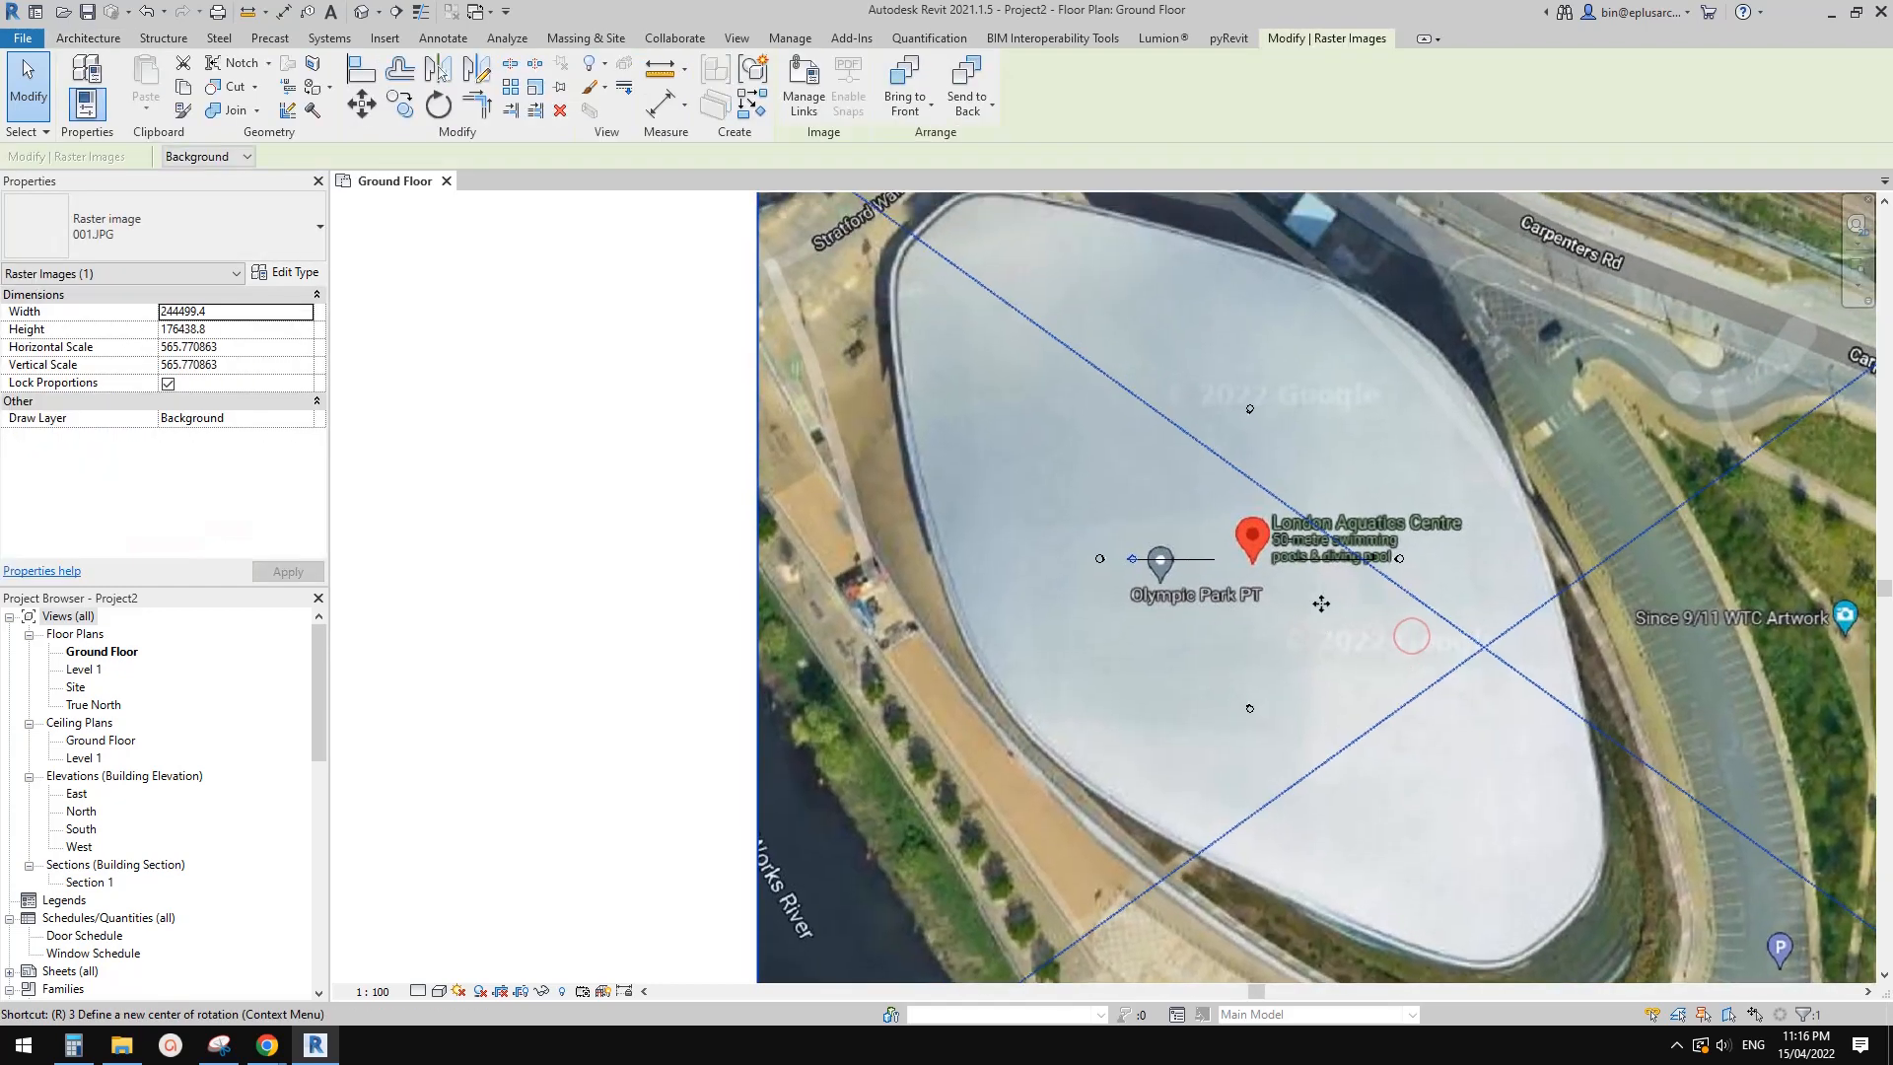
key("r")
key("o")
scroll(1321, 604, "down", 1)
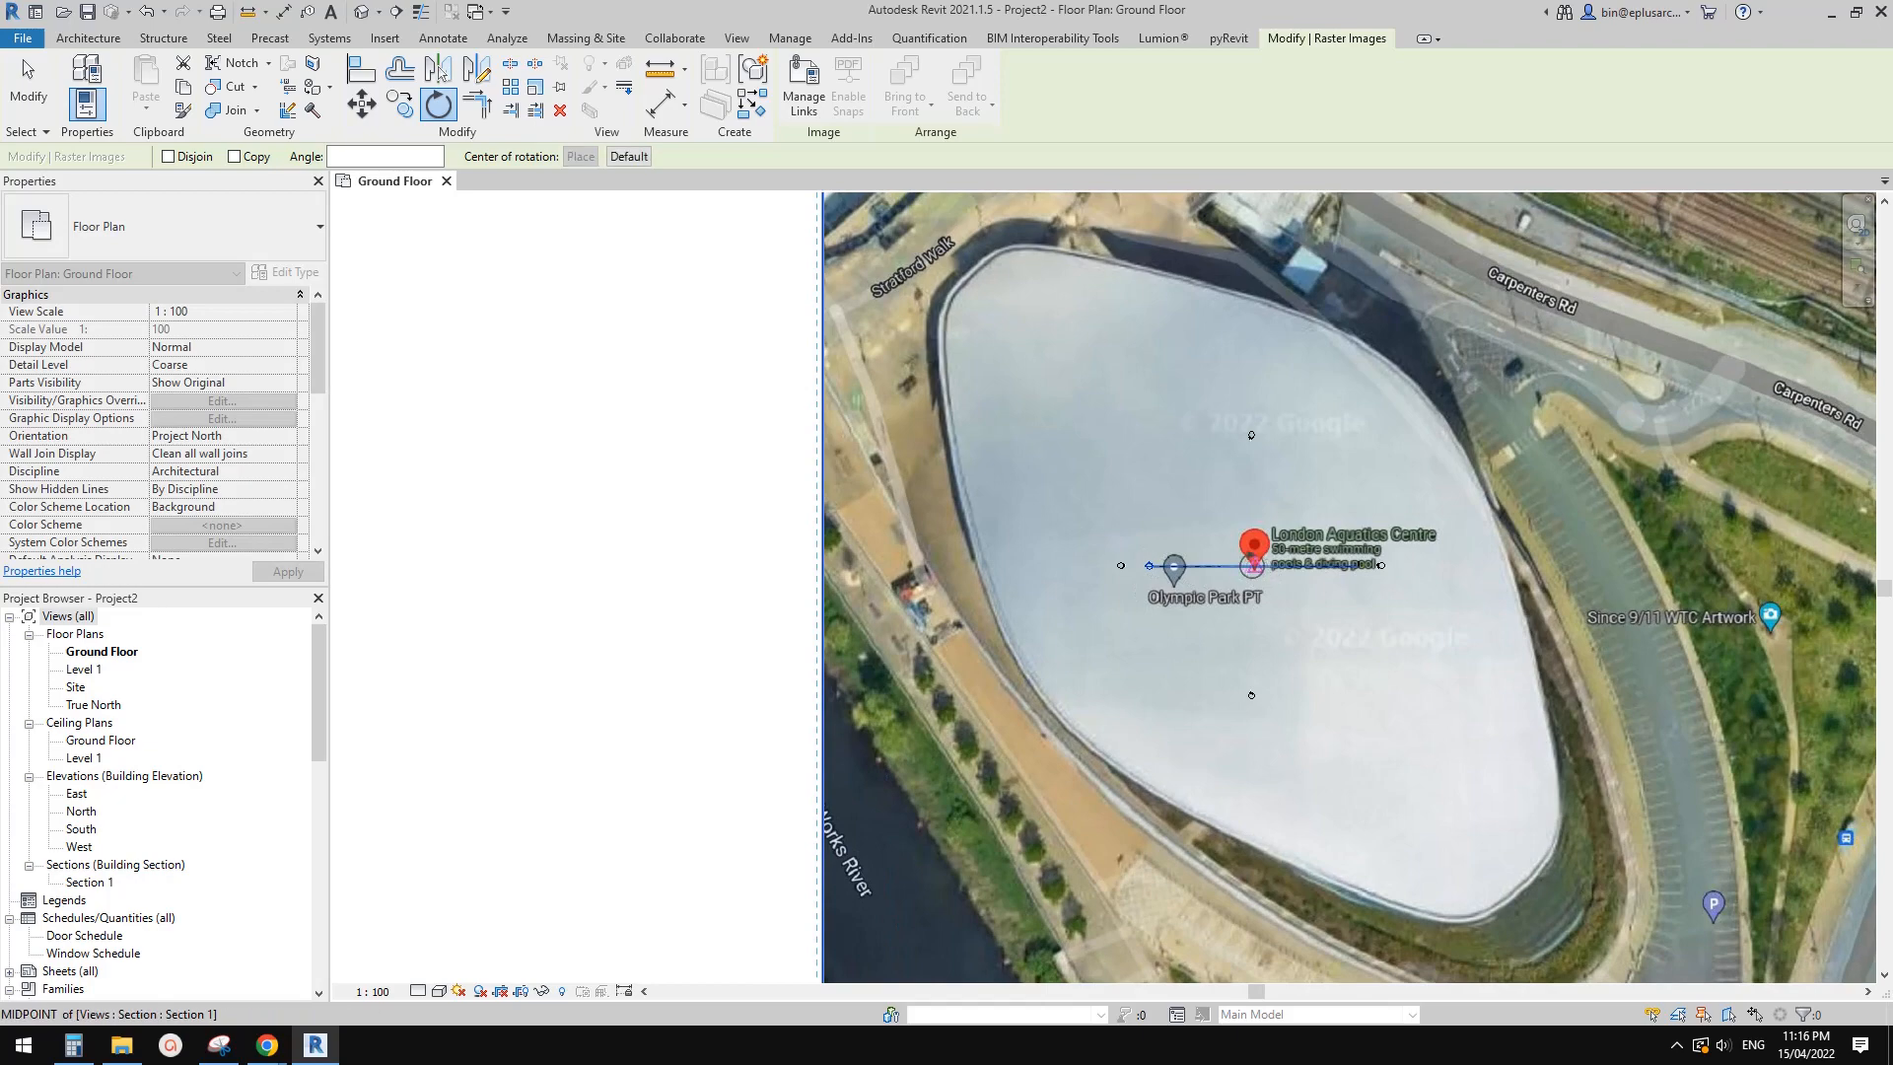
left_click(1252, 566)
middle_click_drag(1343, 633, 1281, 497)
left_click(1457, 760)
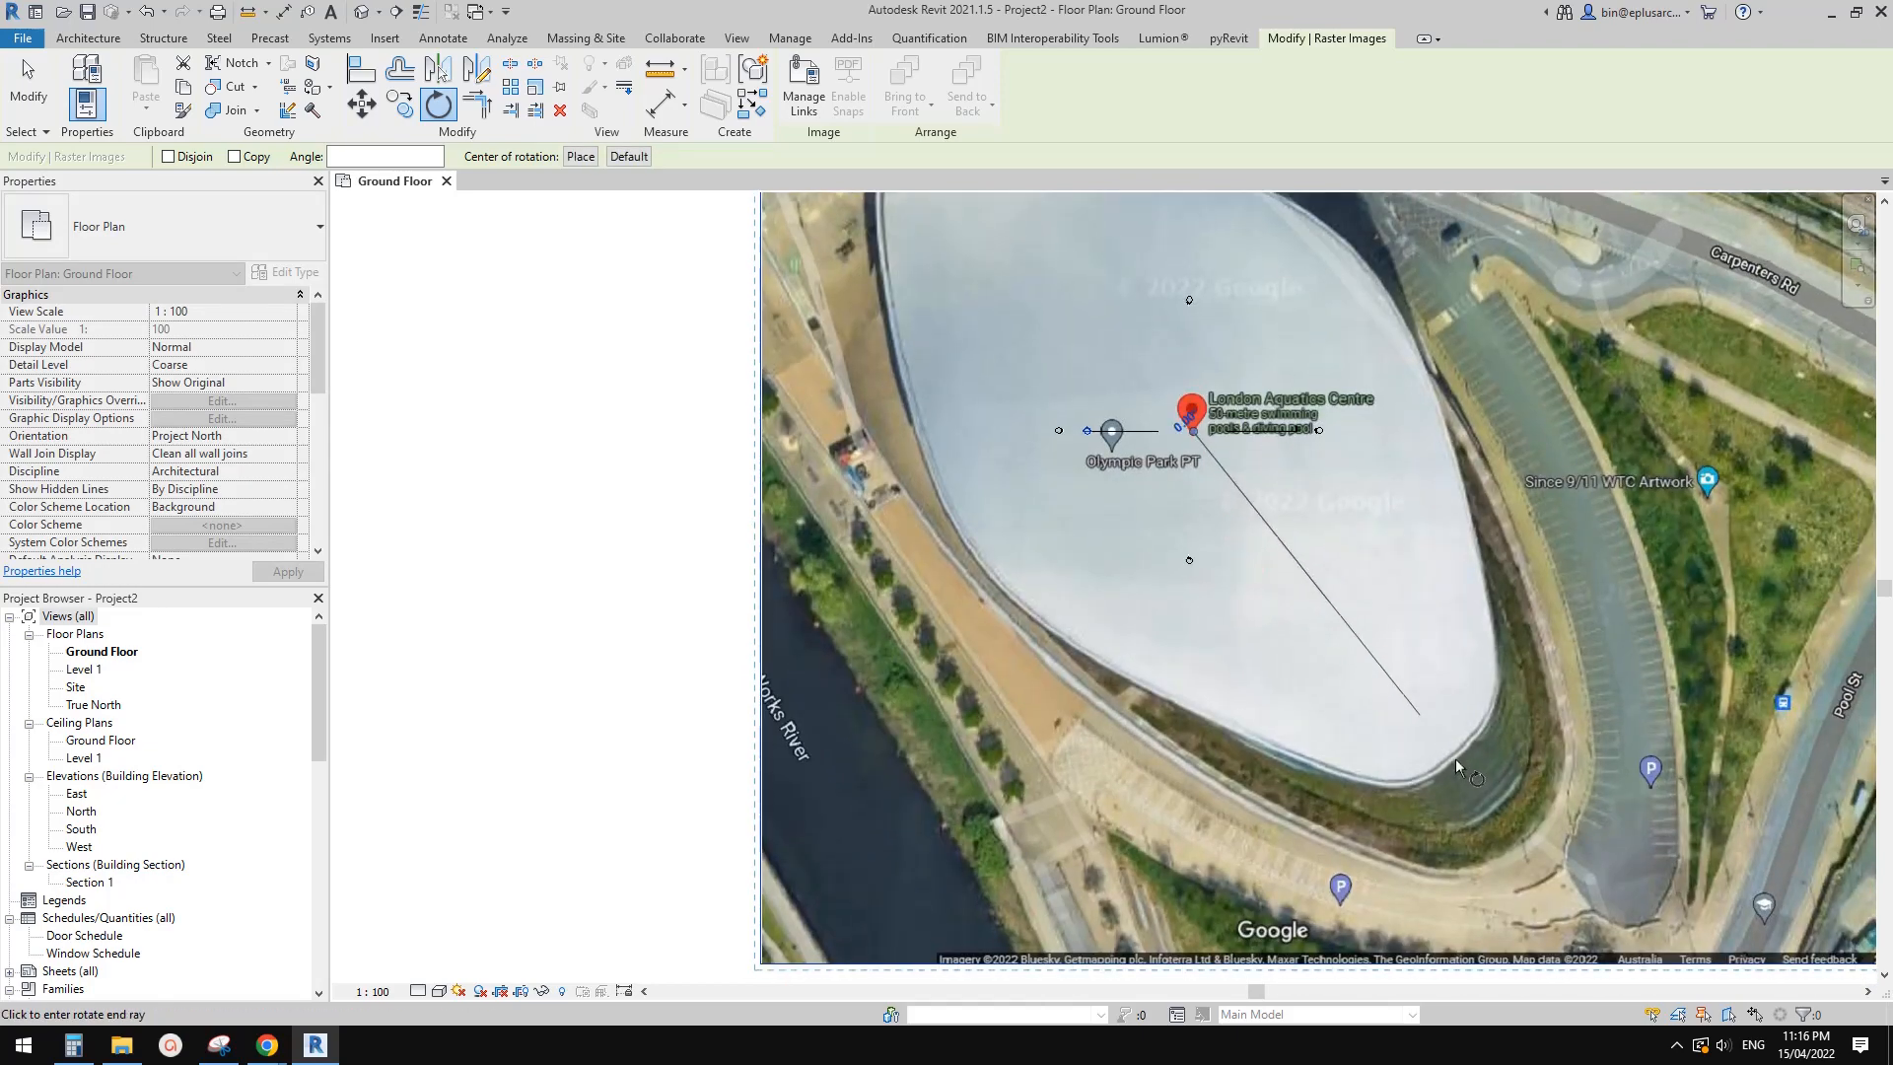
scroll(1451, 682, "down", 2)
left_click(1546, 516)
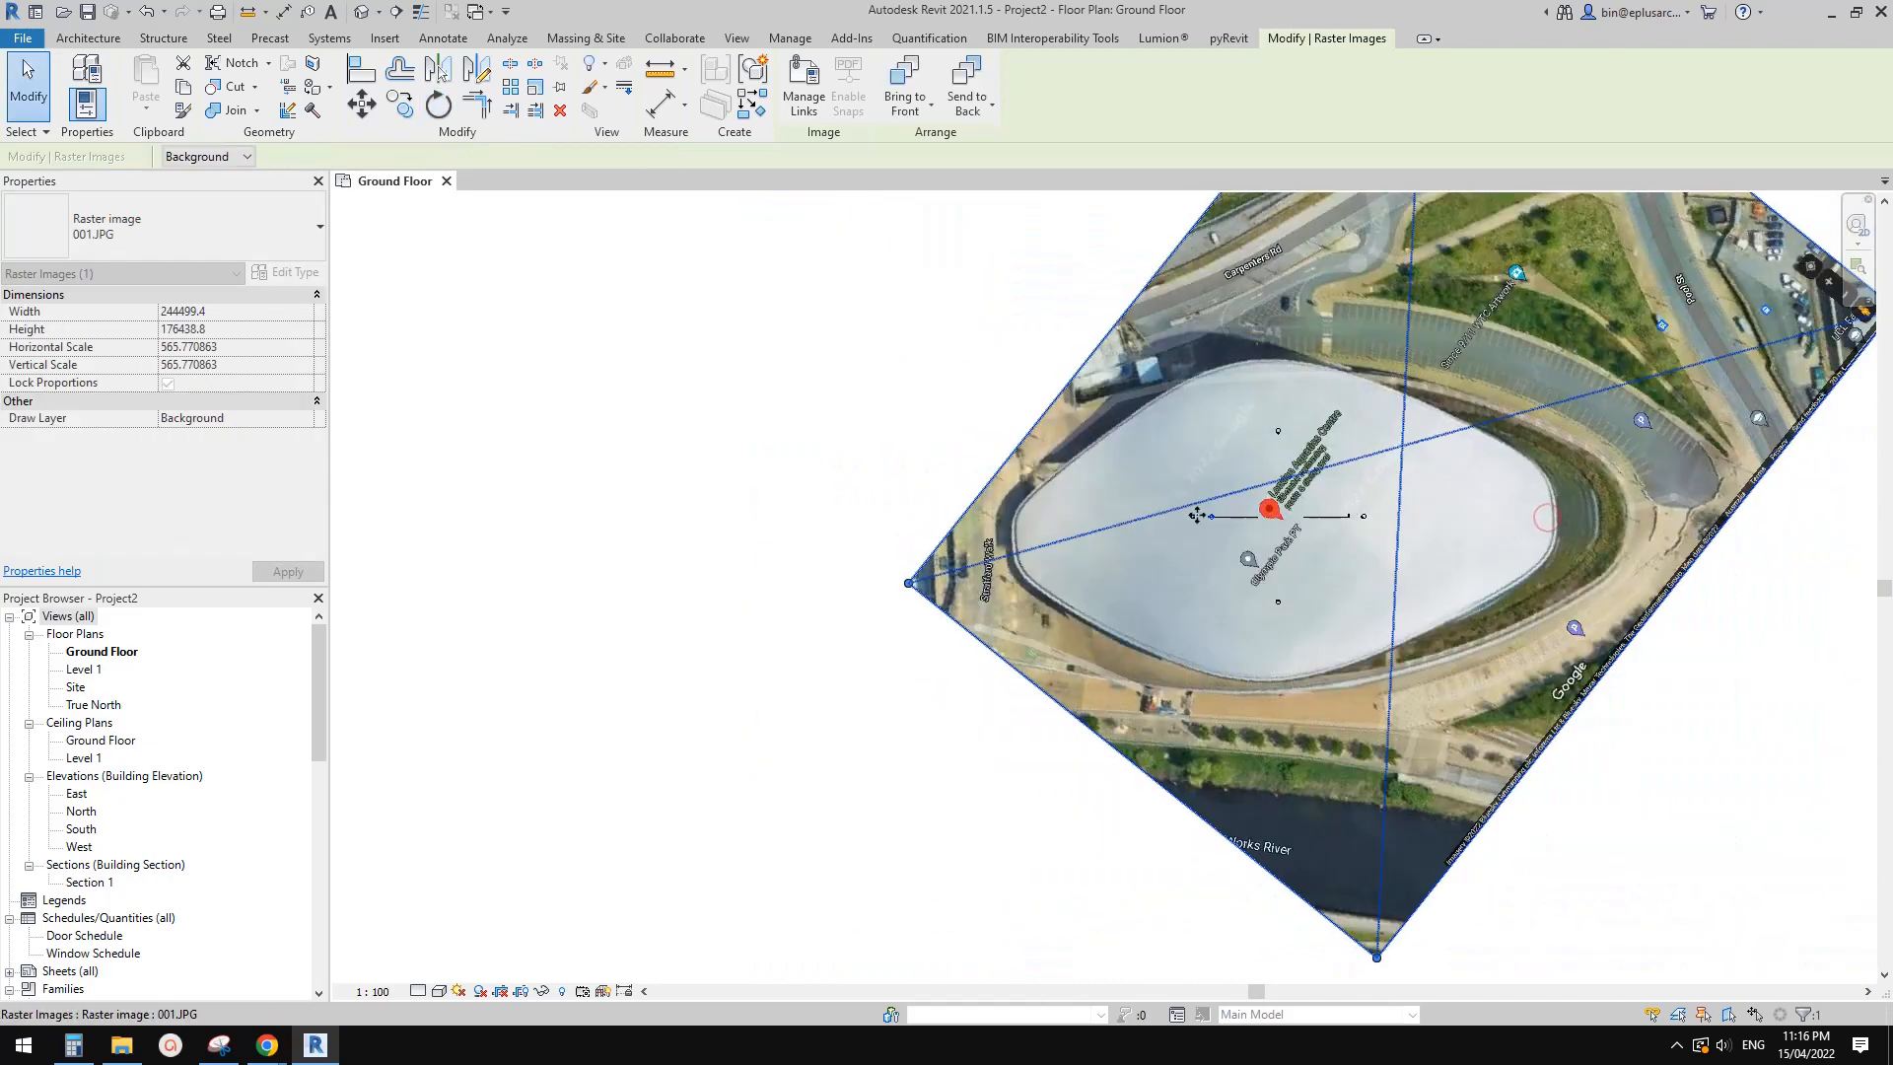
Set the final rotation angle so the roof's long axis lies horizontal
middle_click_drag(1291, 587, 1295, 567)
key("o")
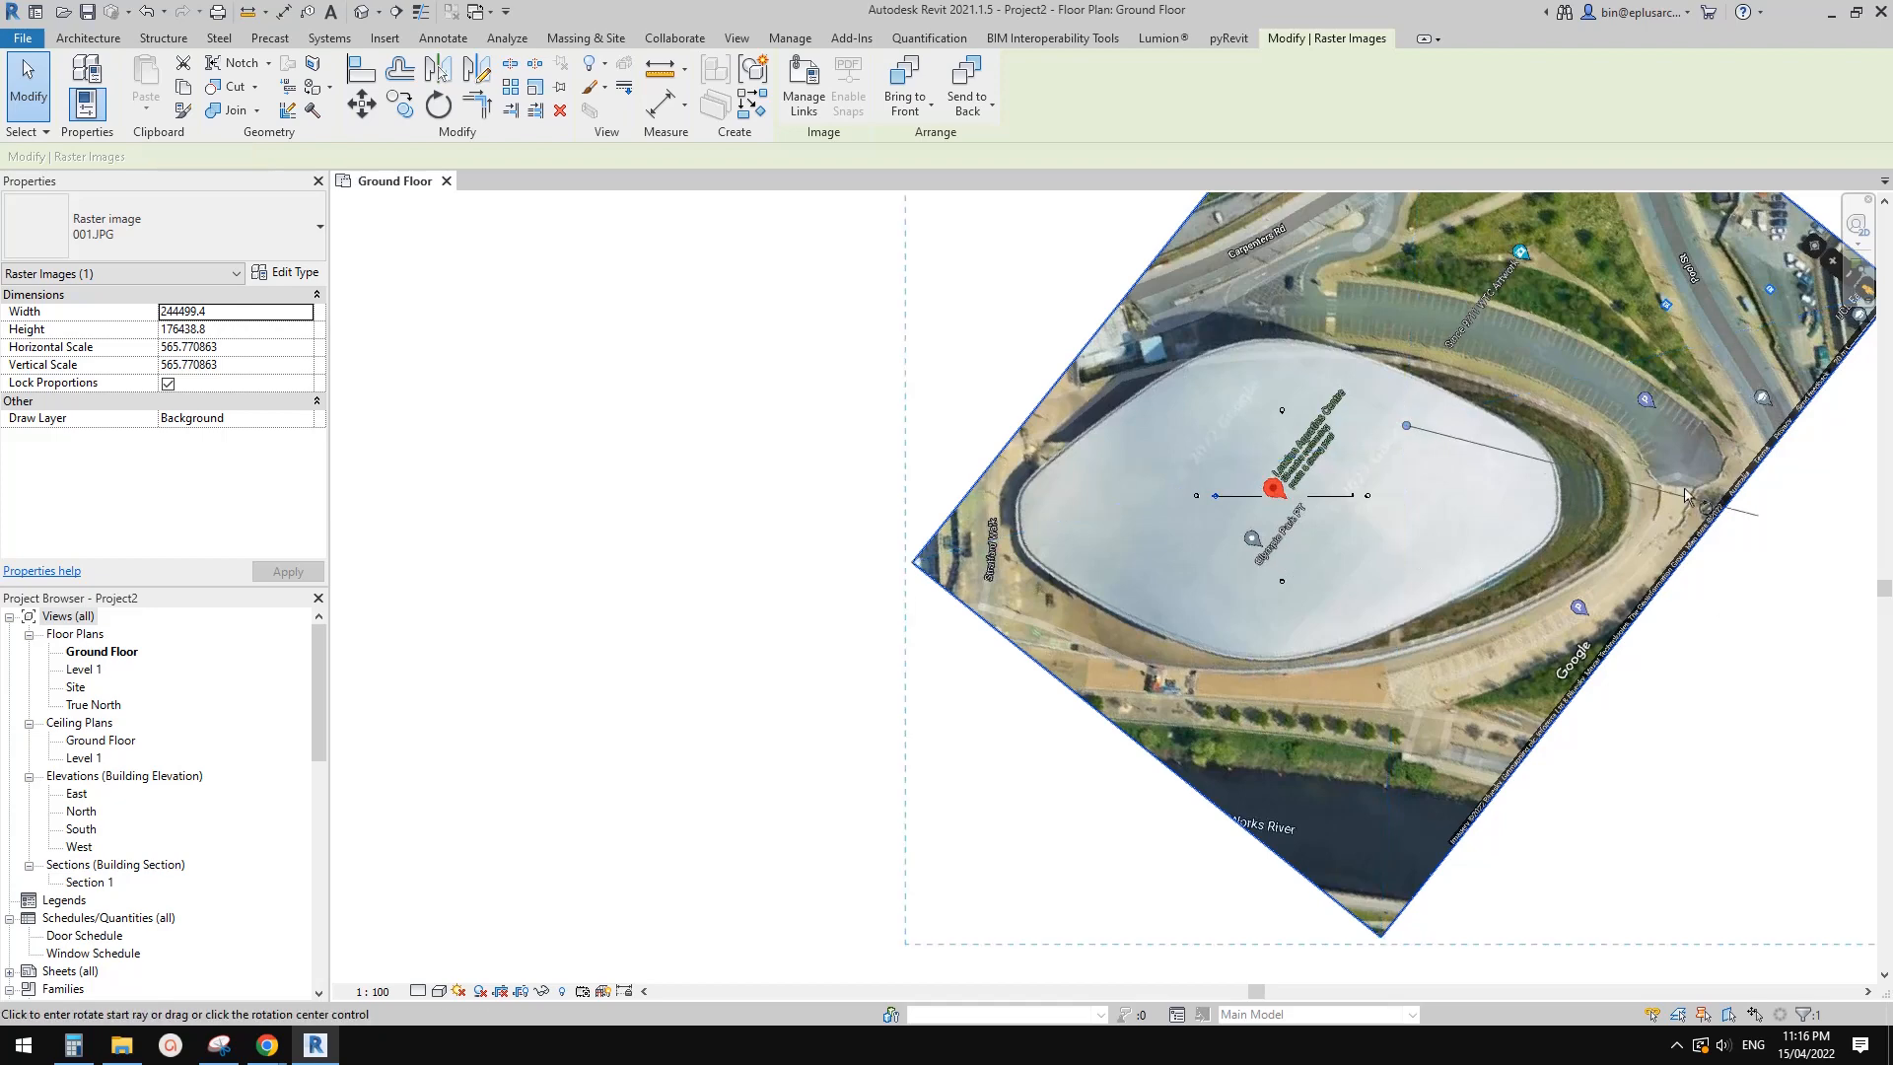
left_click(1718, 535)
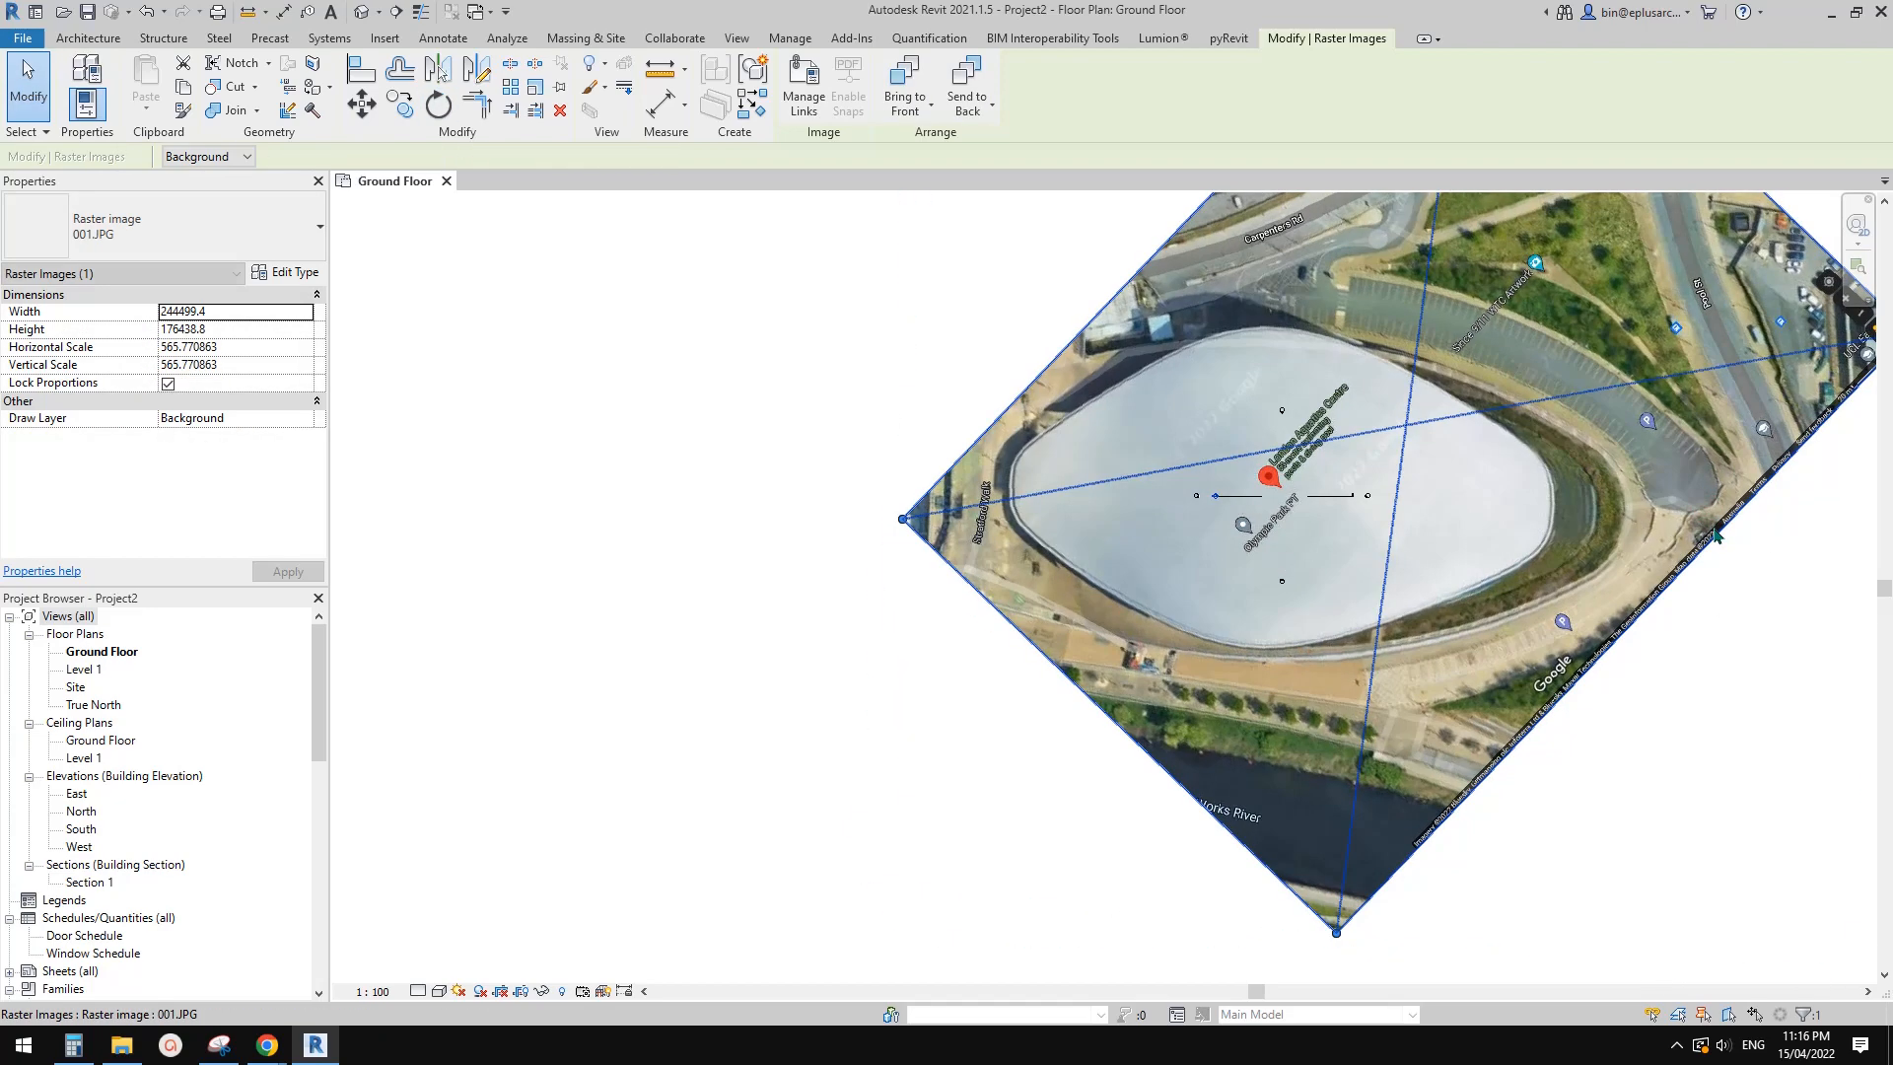
key("Escape")
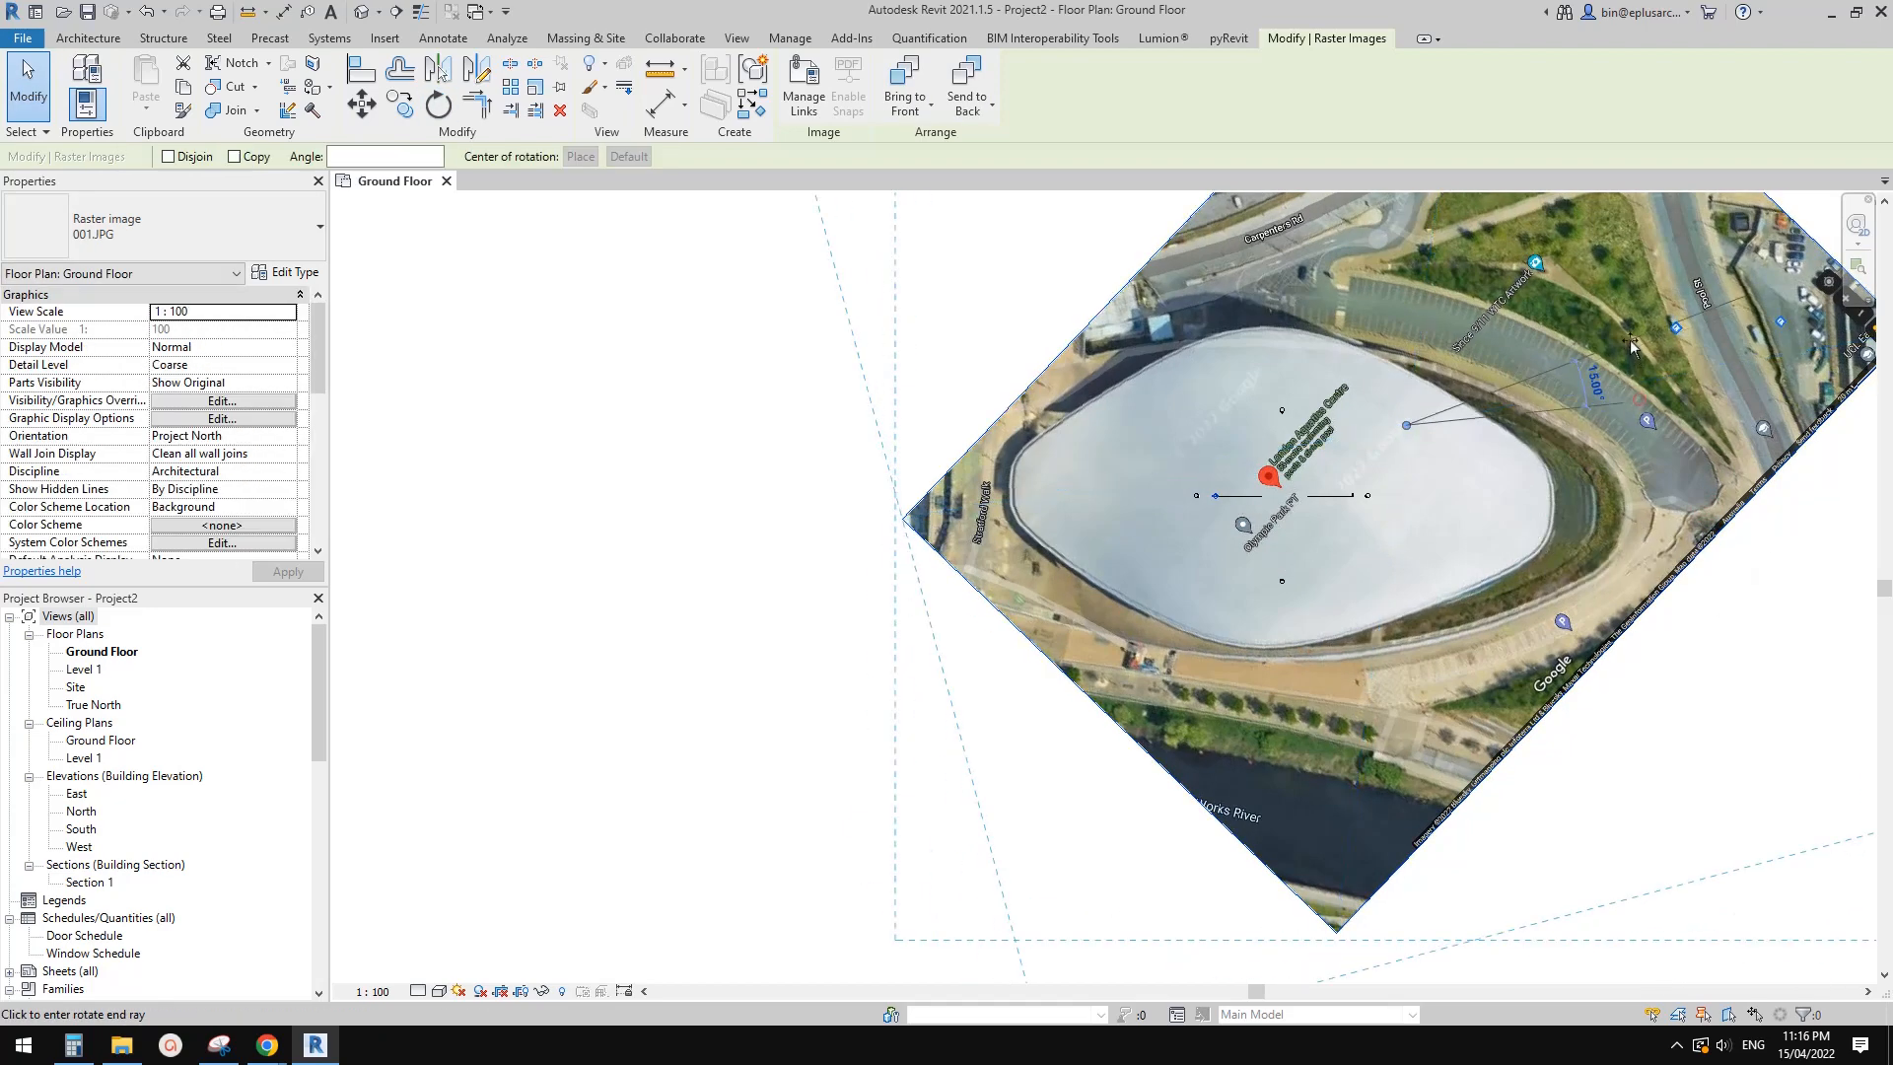
left_click(1631, 350)
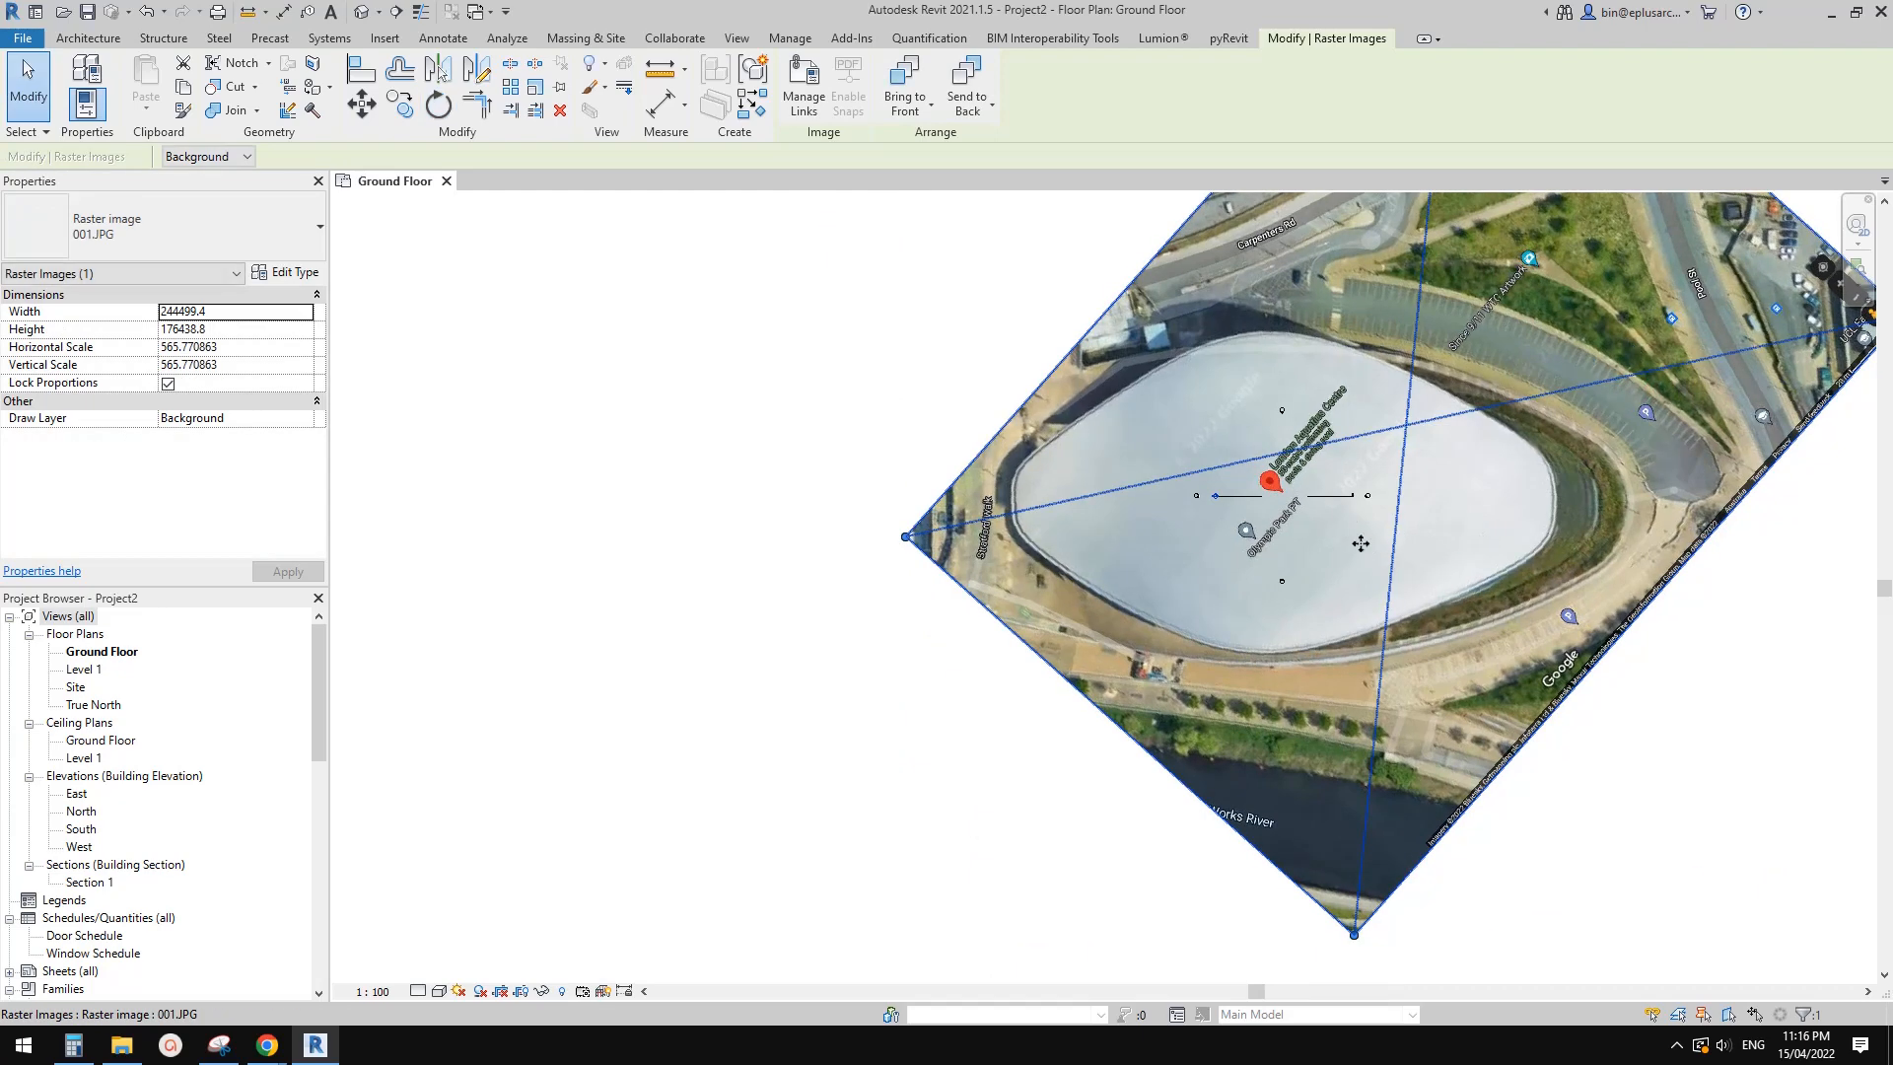
key("Escape")
scroll(1380, 577, "up", 4)
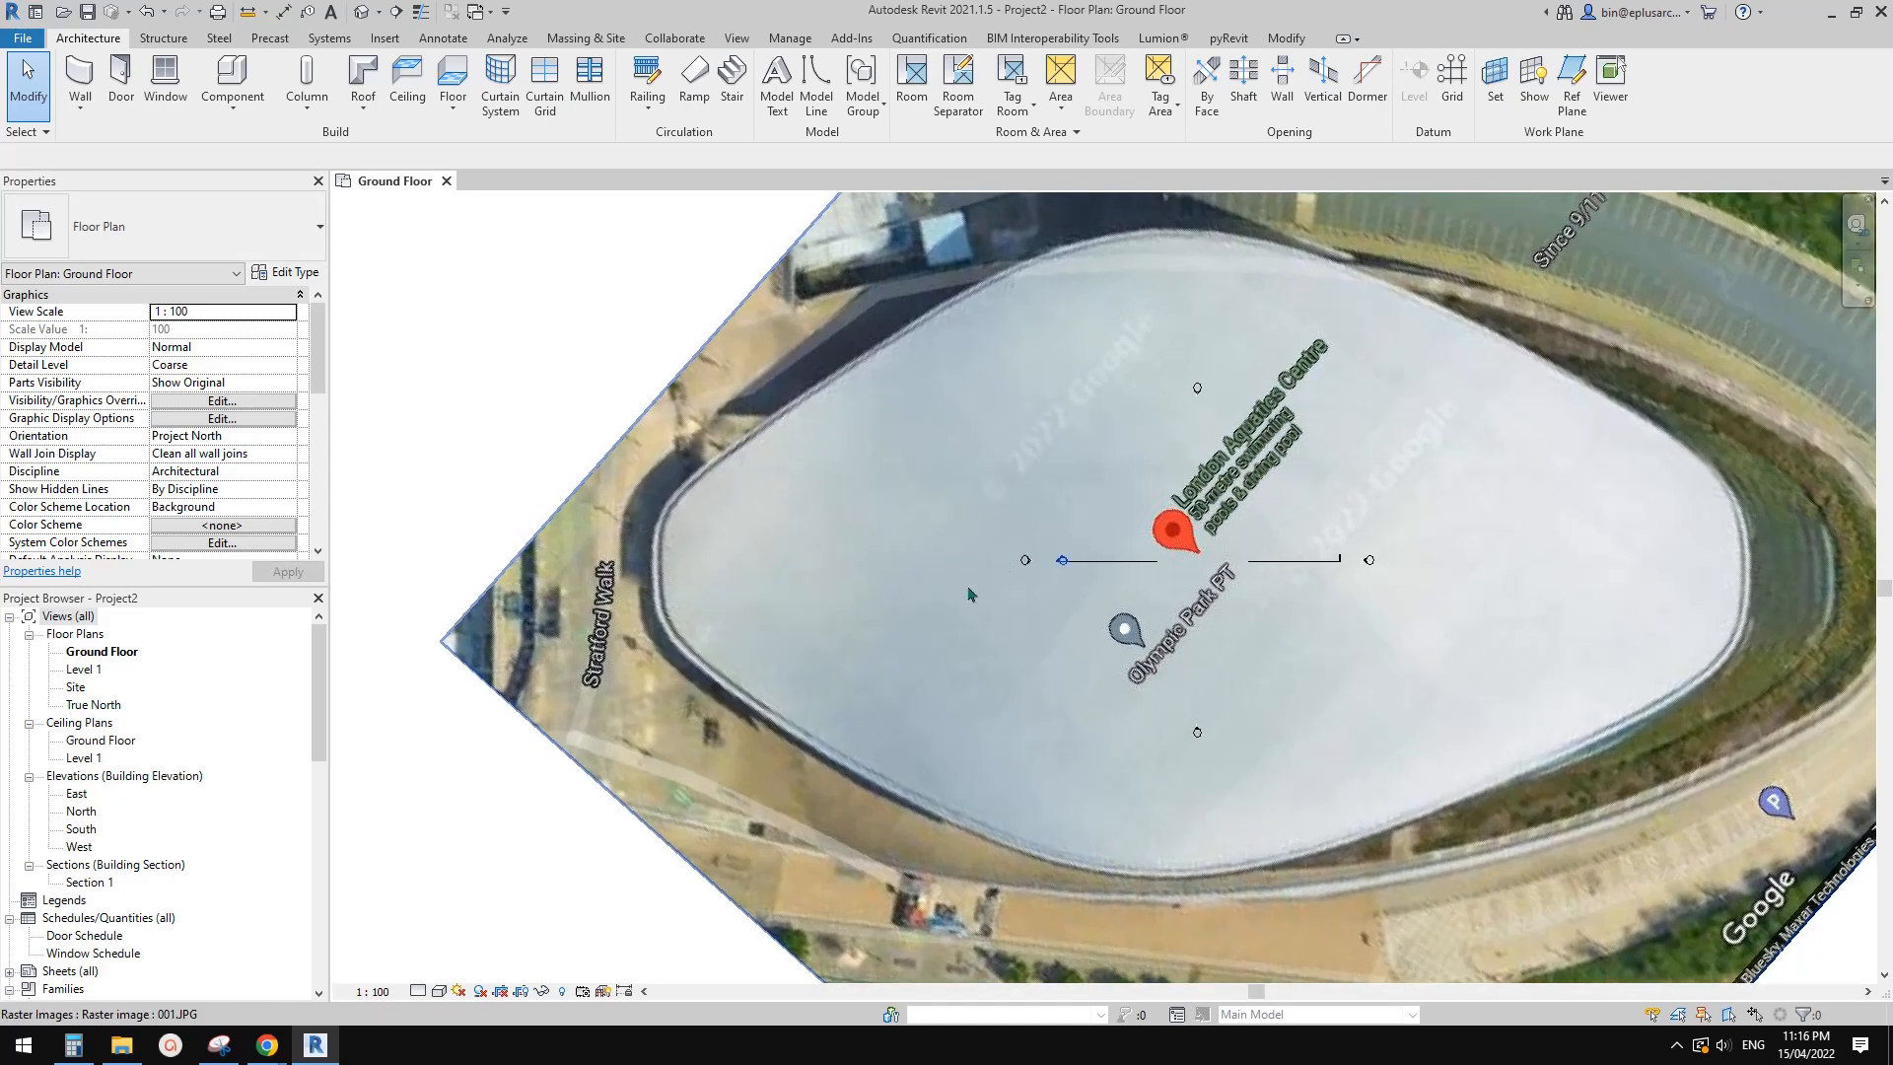
Return to the Ground Floor plan and frame the rotated aquatics centre roof photo
middle_click_drag(969, 590, 1009, 571)
scroll(1010, 571, "up", 1)
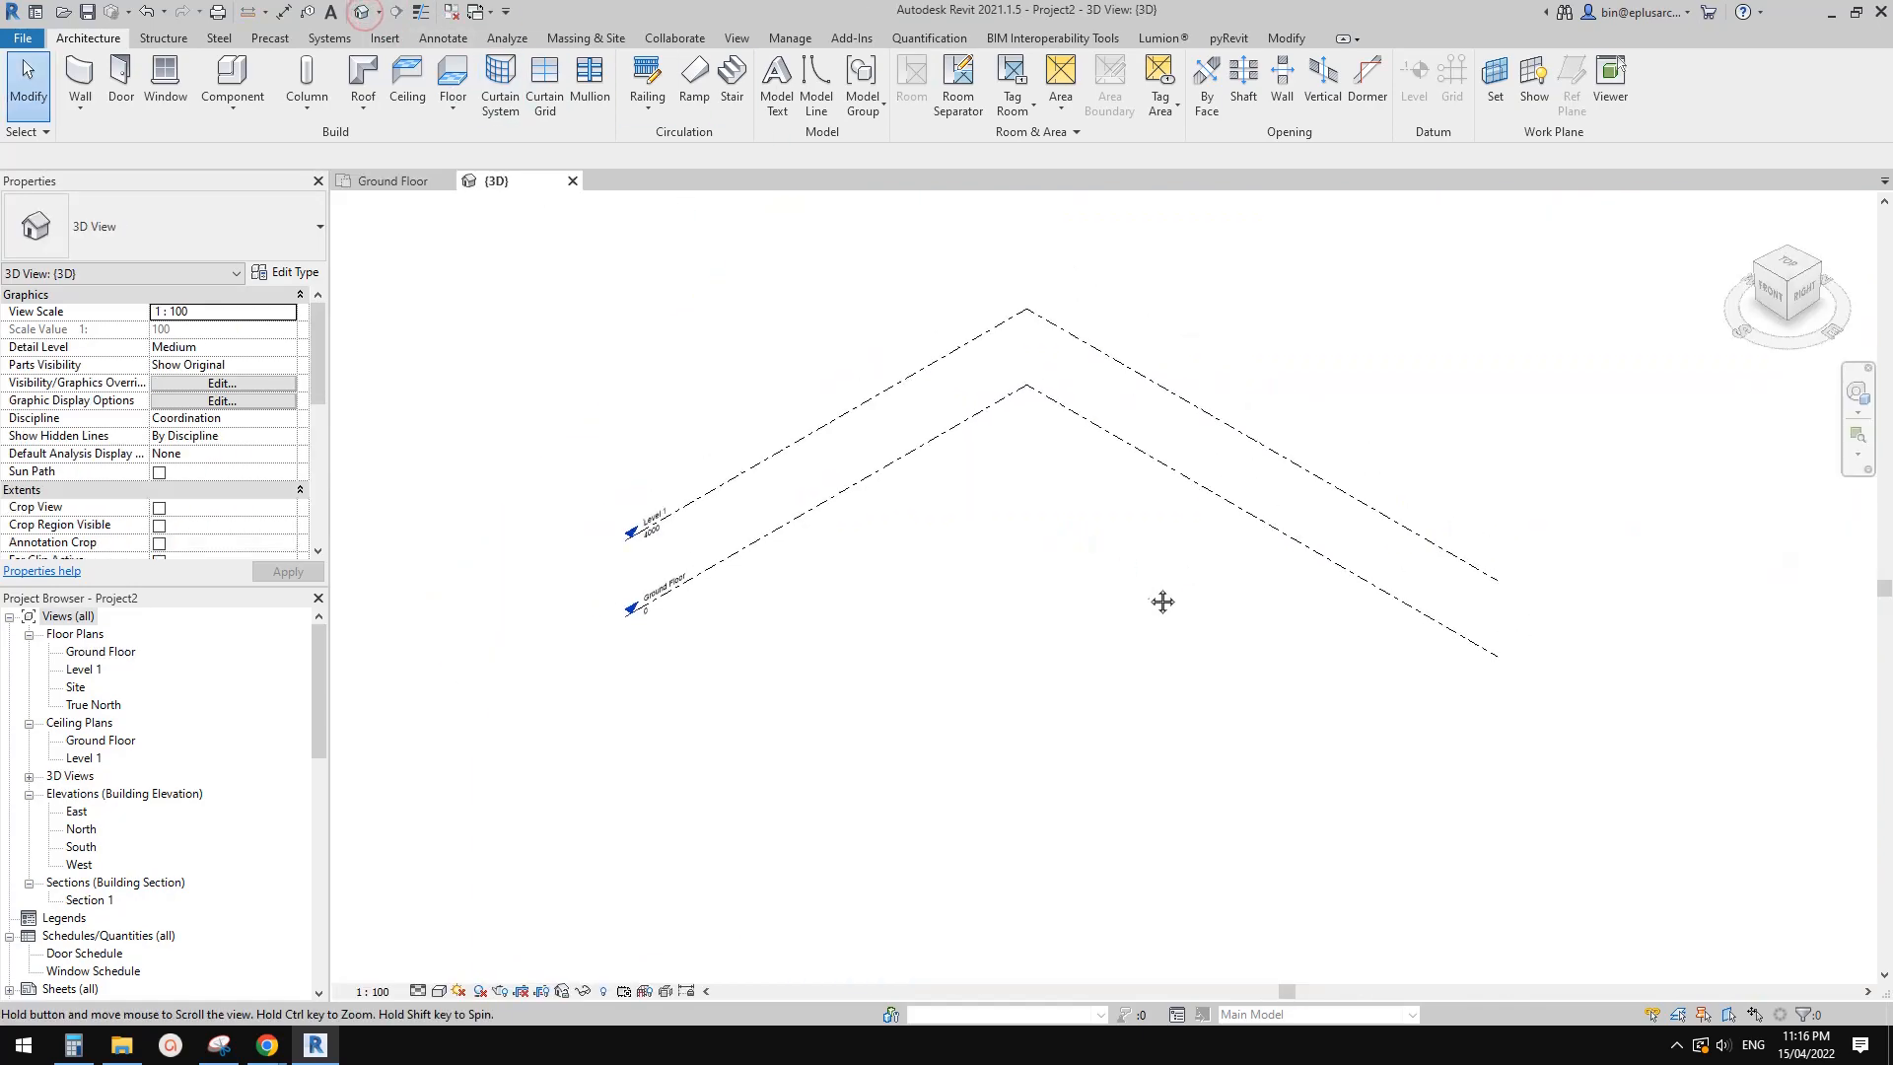
left_click(419, 182)
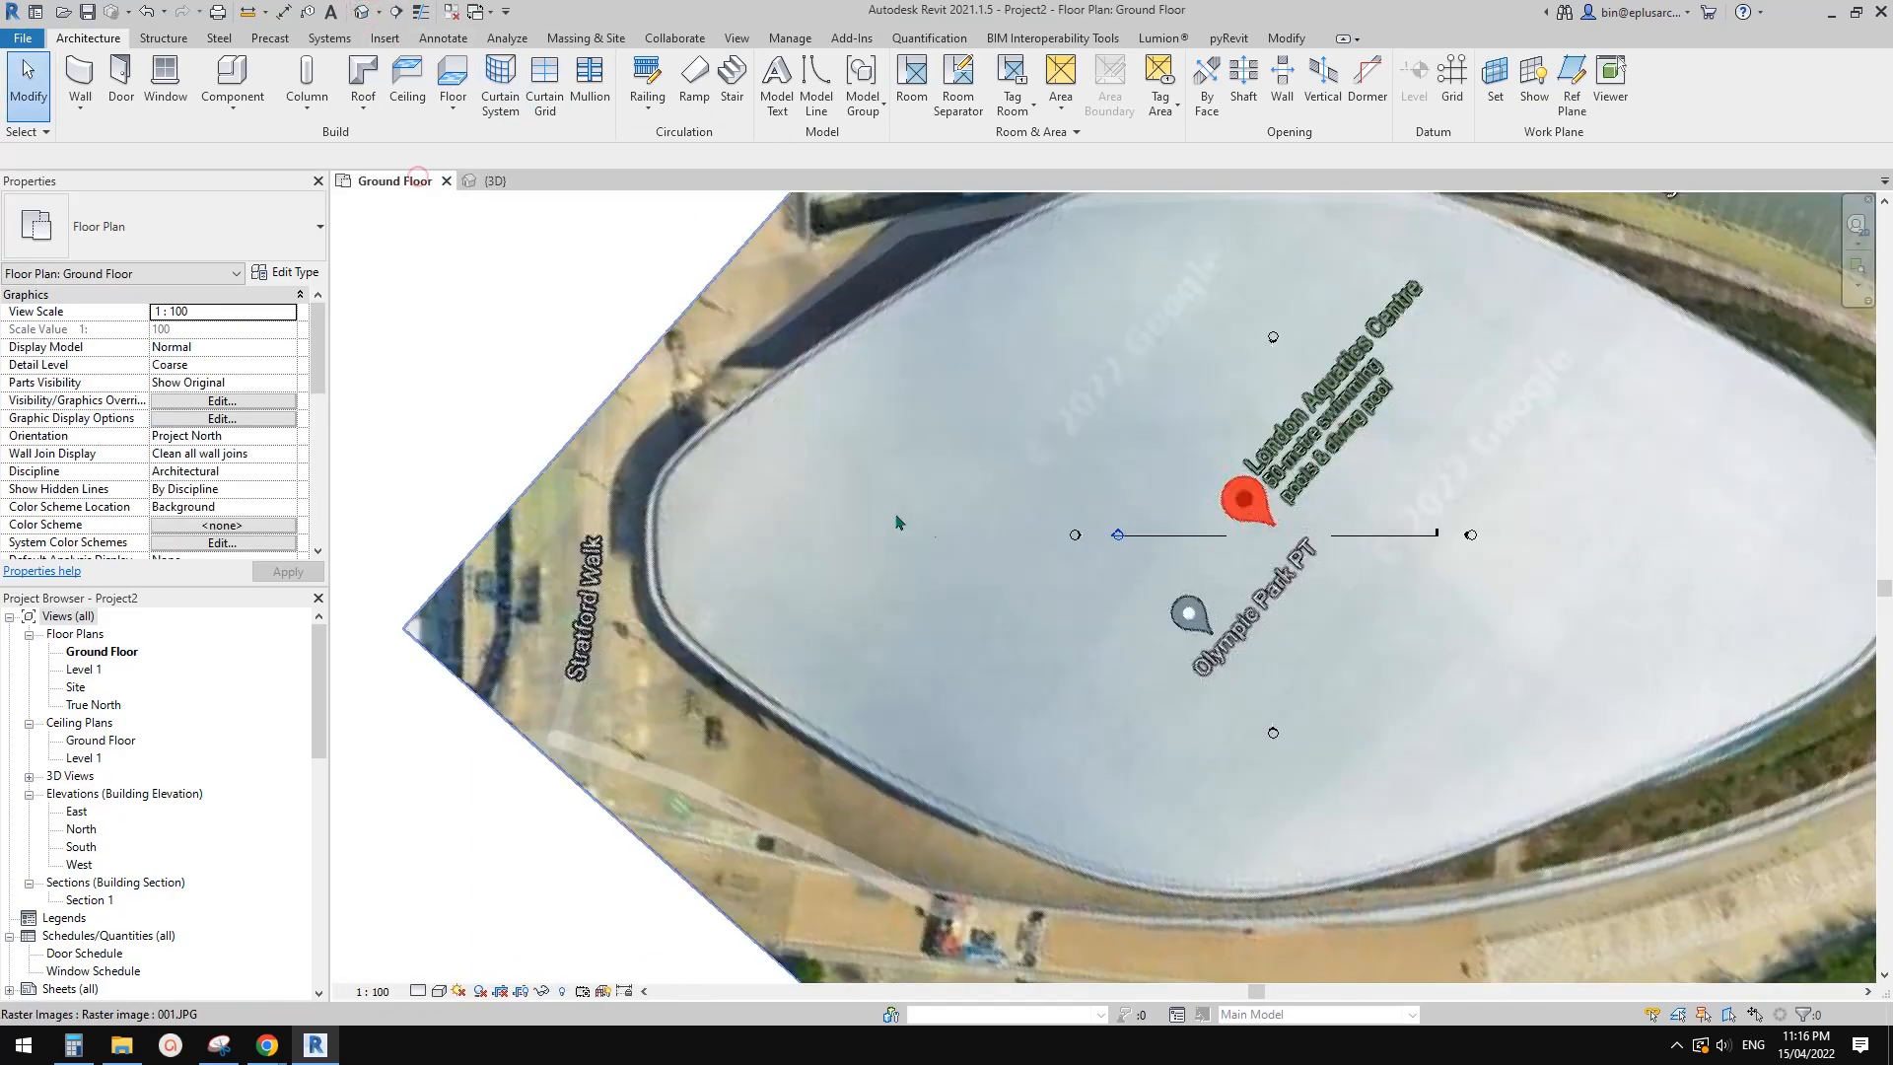
scroll(1040, 545, "down", 5)
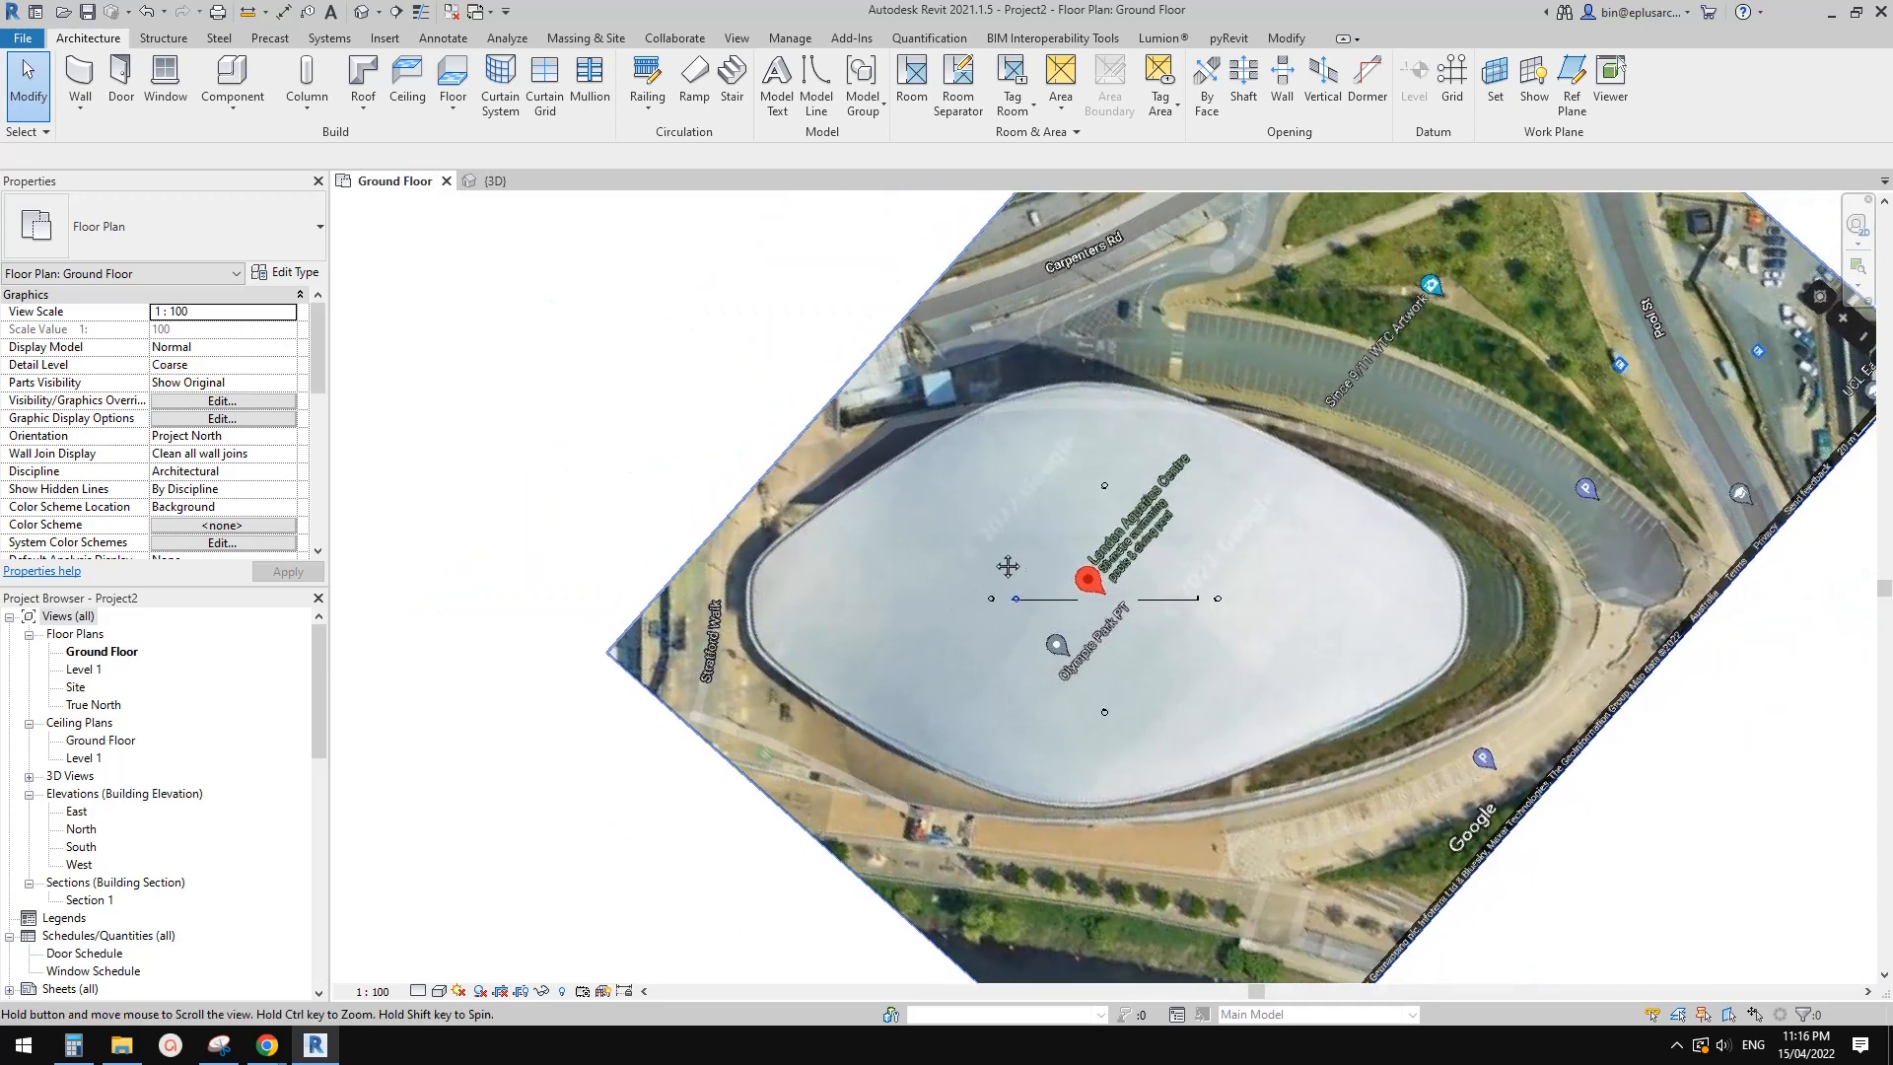
scroll(1026, 552, "up", 2)
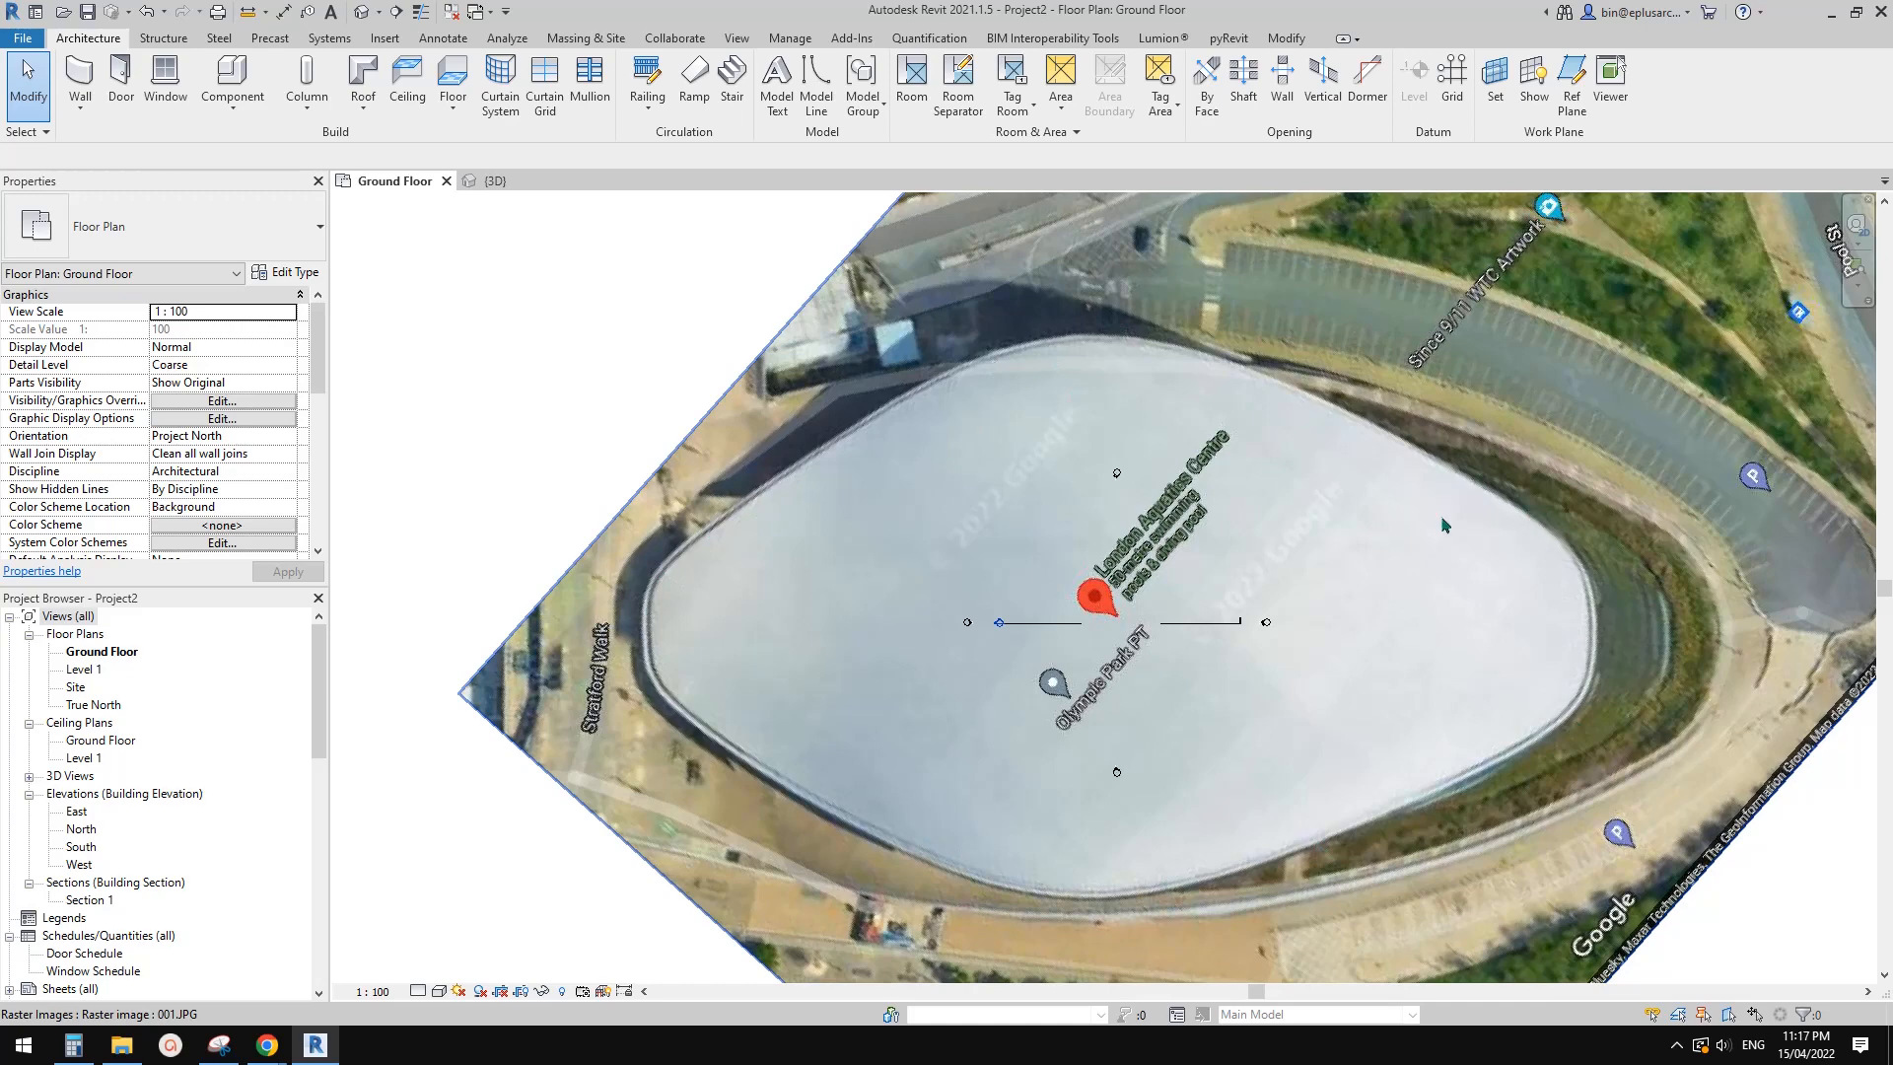
scroll(1444, 524, "down", 2)
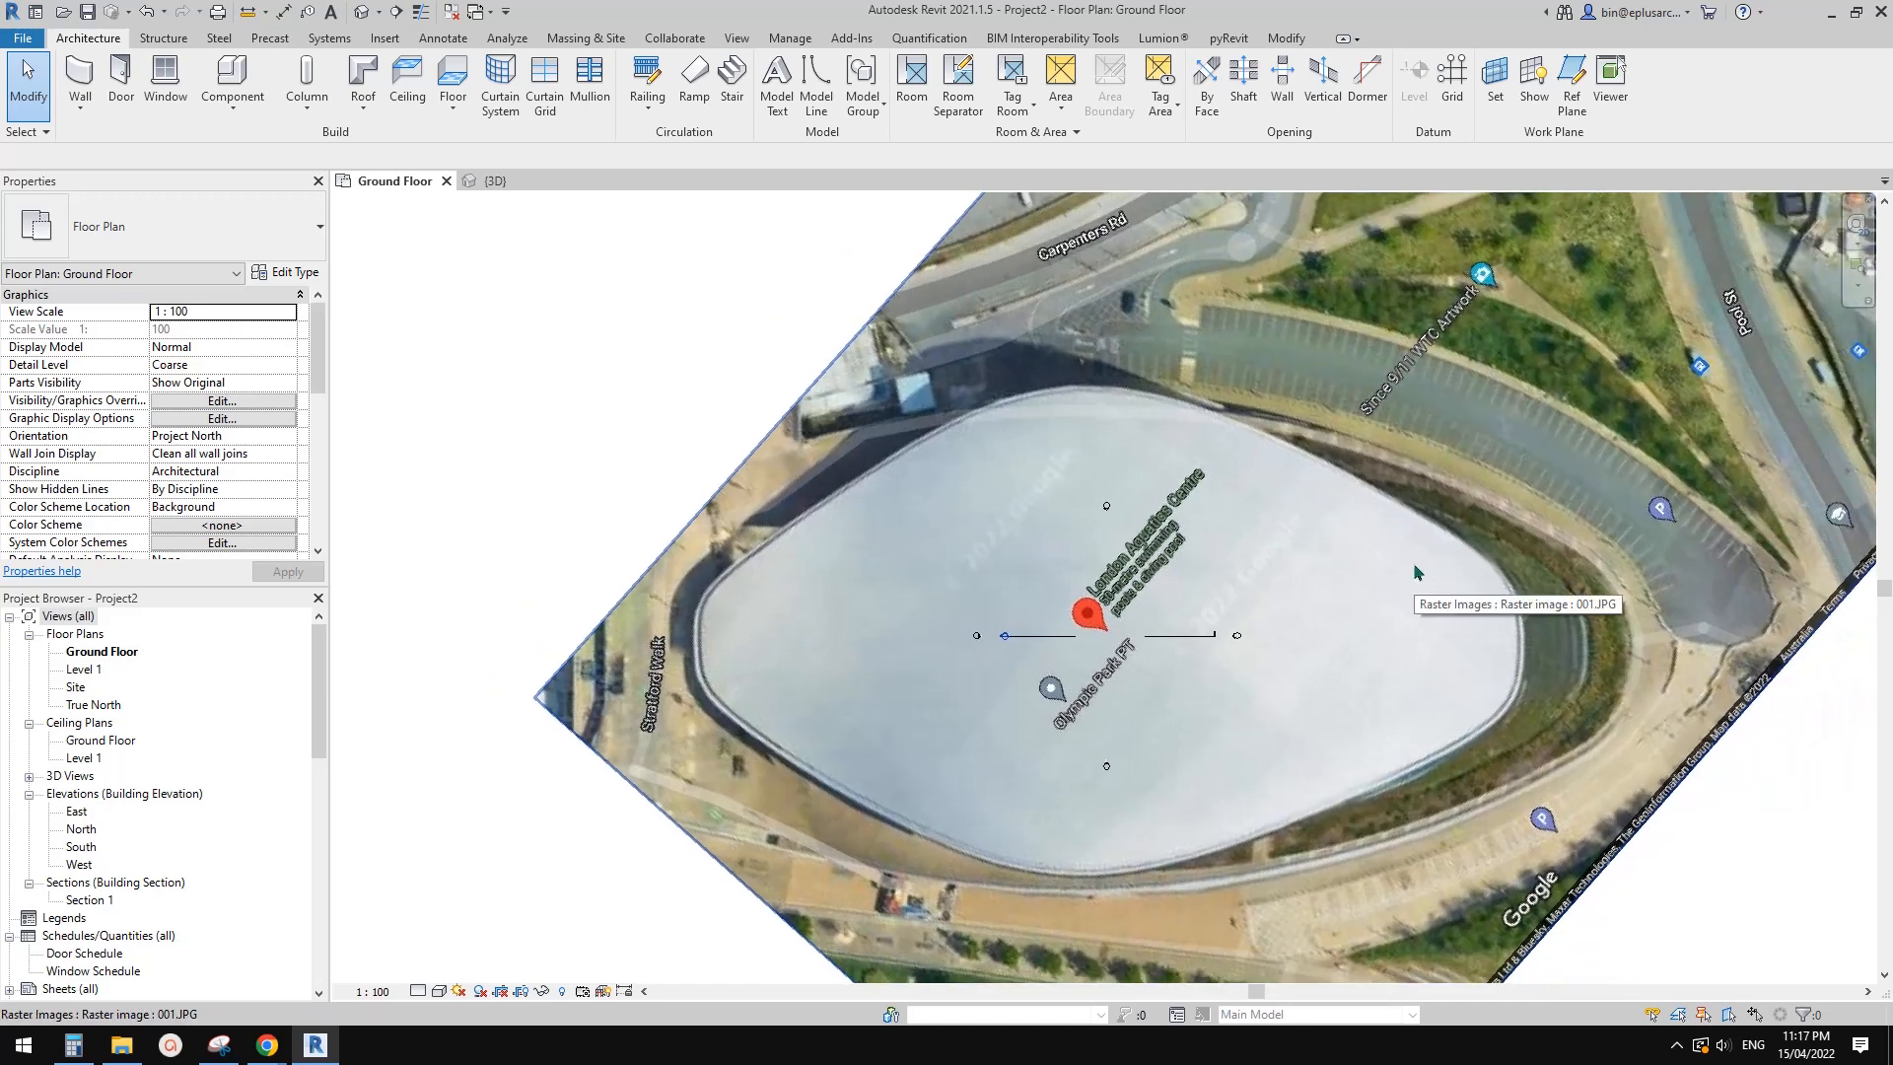
scroll(1373, 552, "down", 1)
middle_click_drag(1349, 595, 1390, 518)
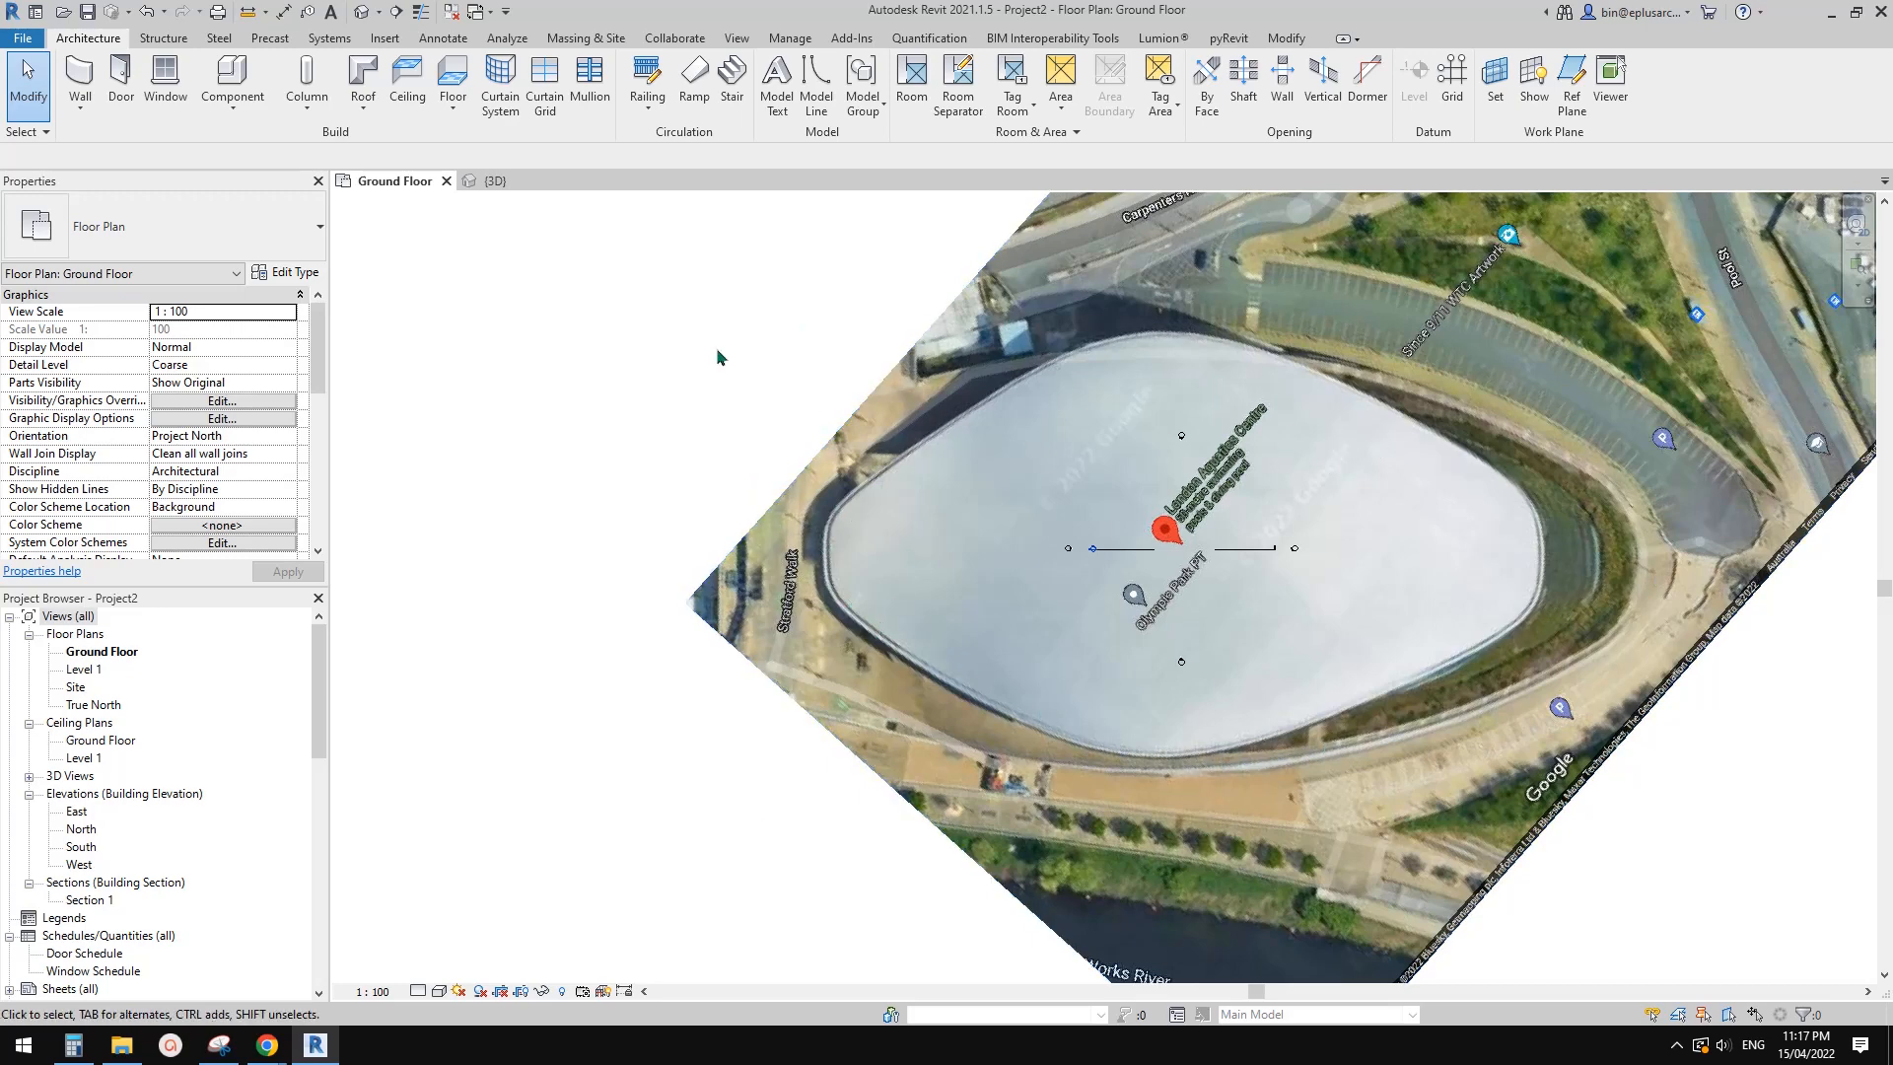
middle_click_drag(1647, 482, 1477, 479)
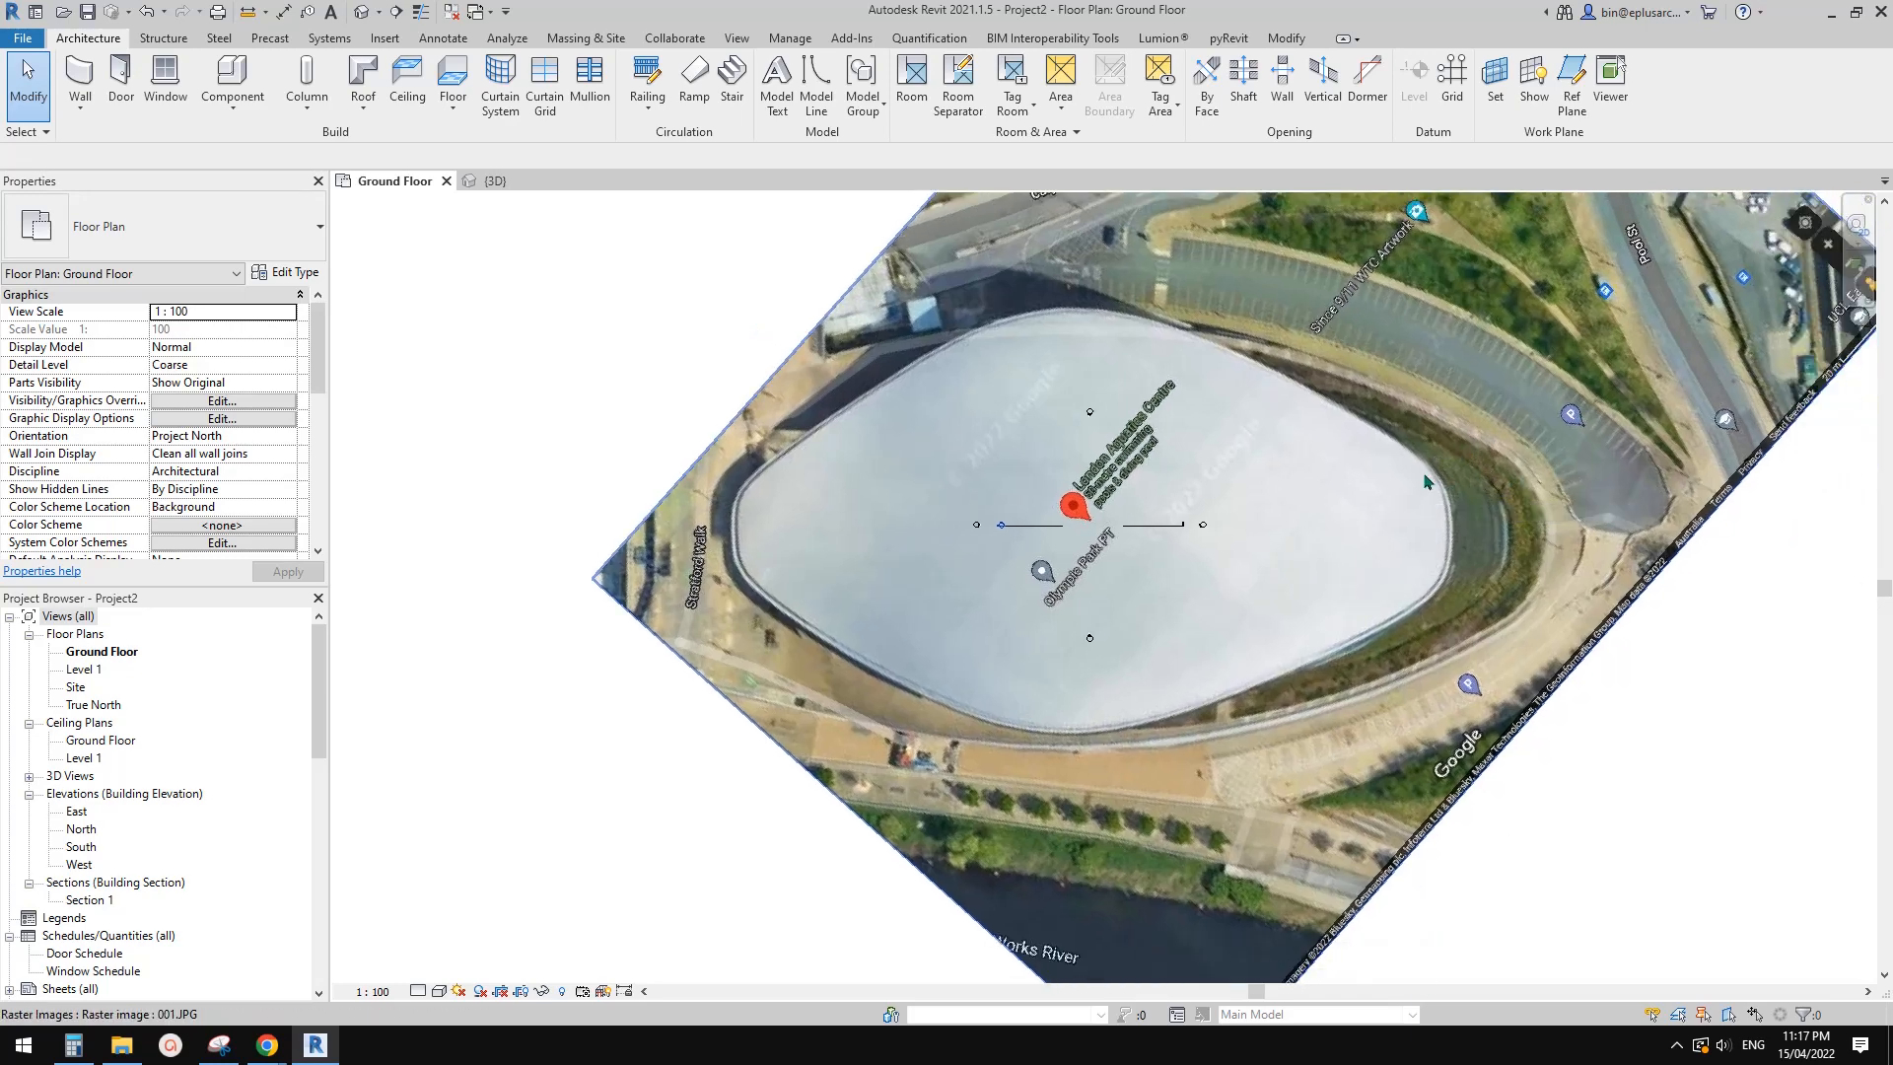
middle_click_drag(1156, 504, 1197, 535)
Start a Model In-Place element in the Mass category and accept the name Mass 1
left_click(233, 109)
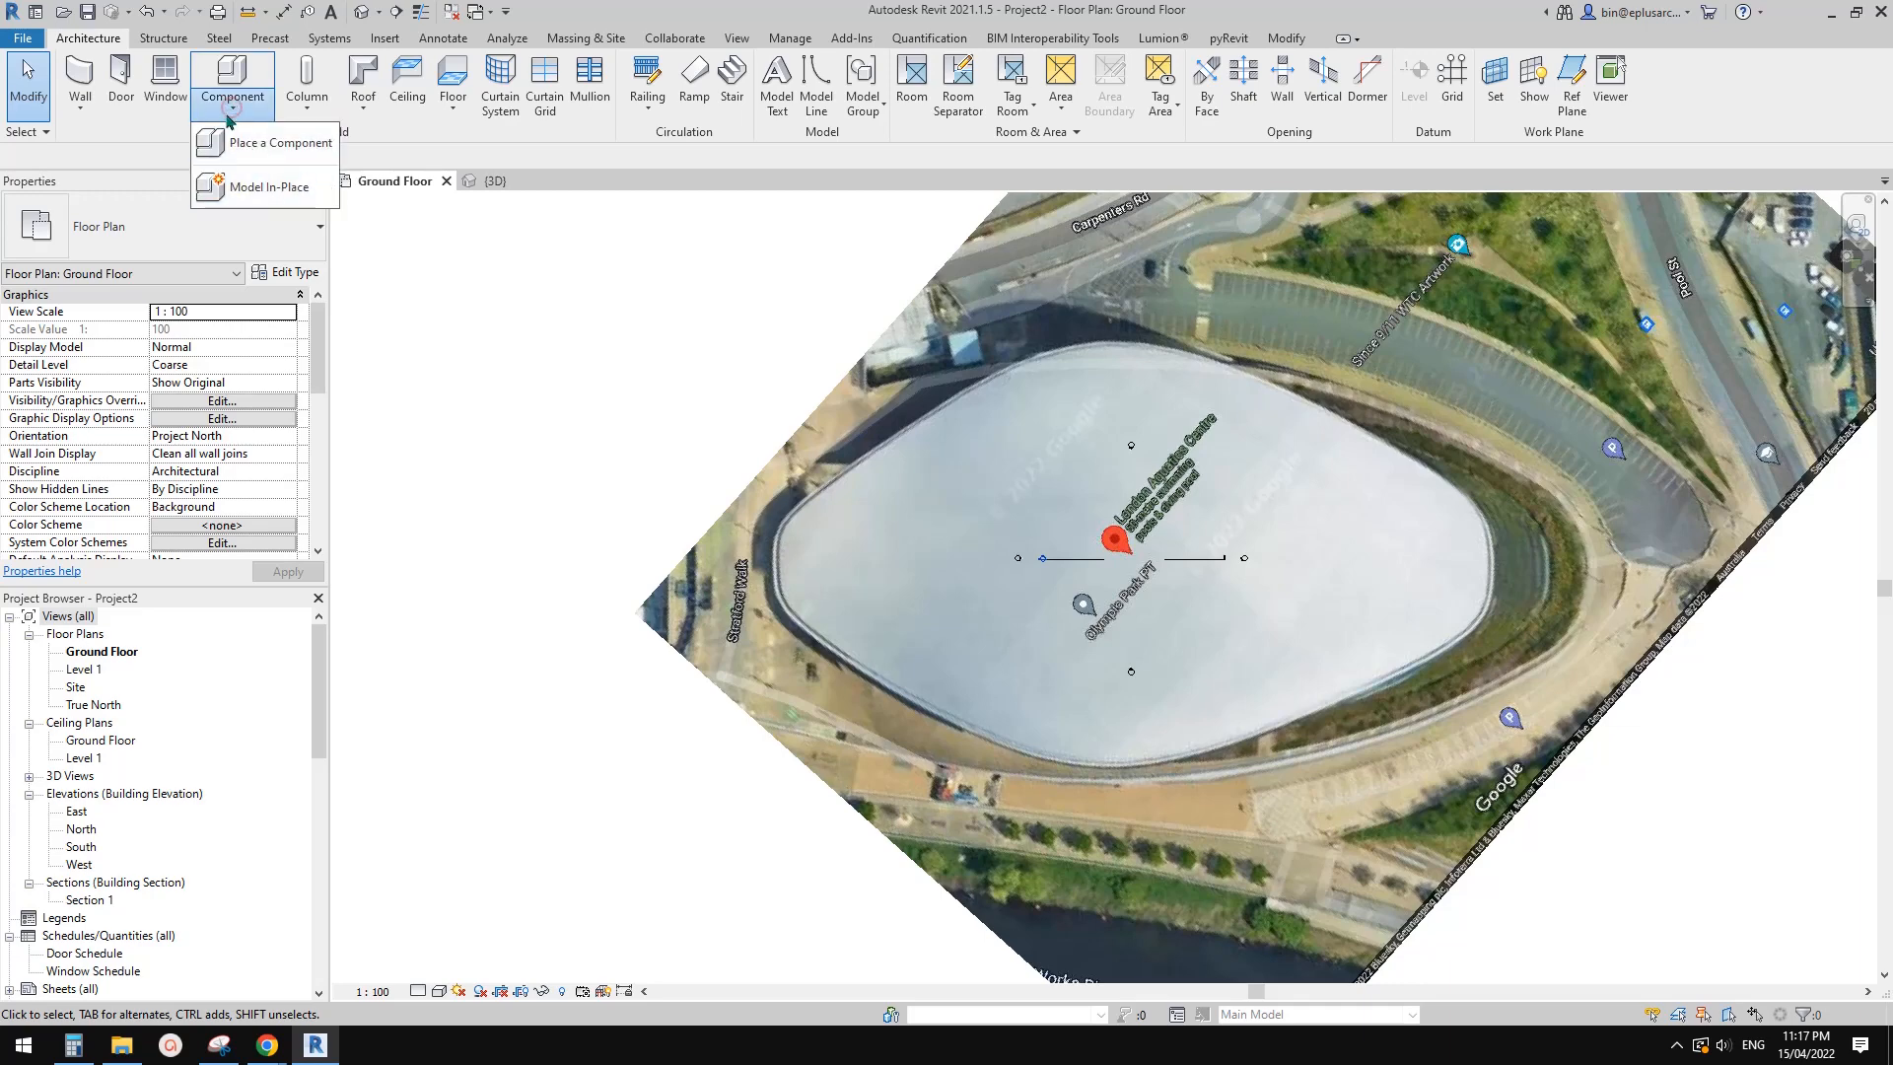
left_click(257, 187)
key("m")
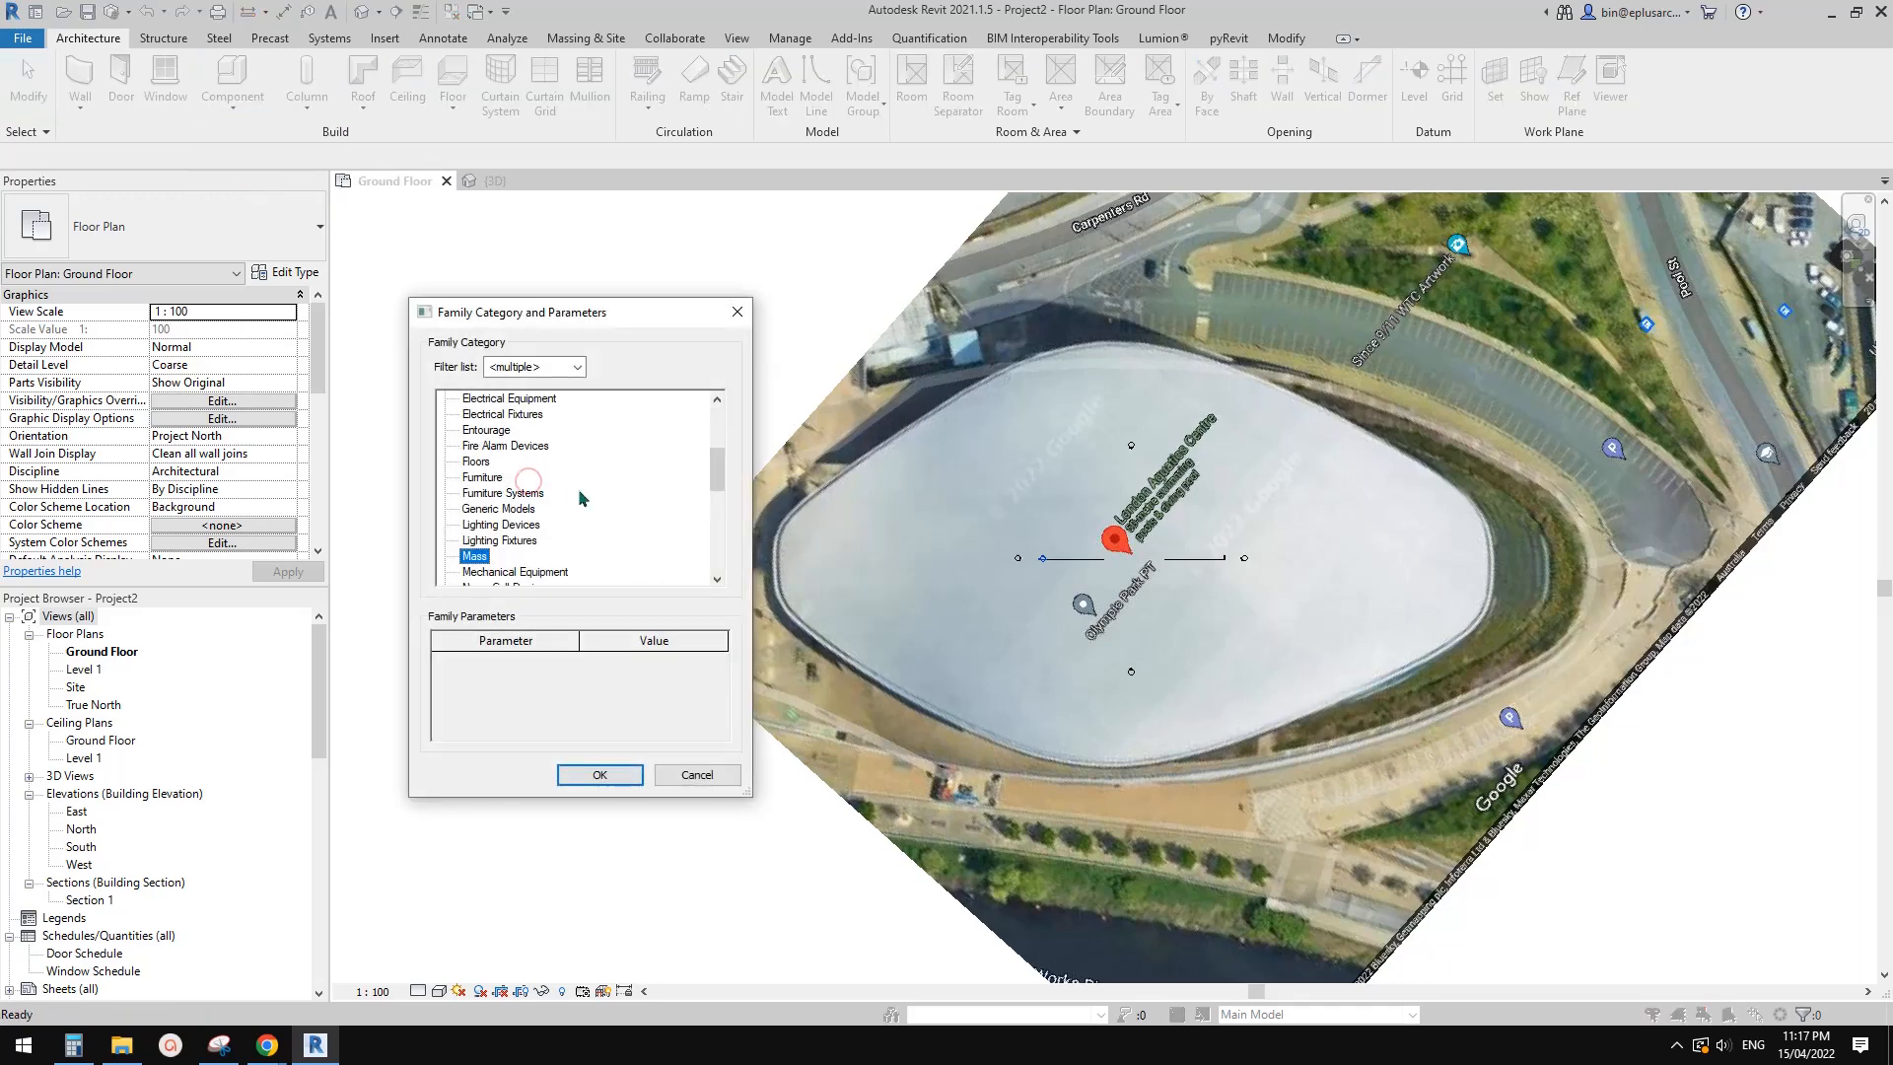
left_click(622, 776)
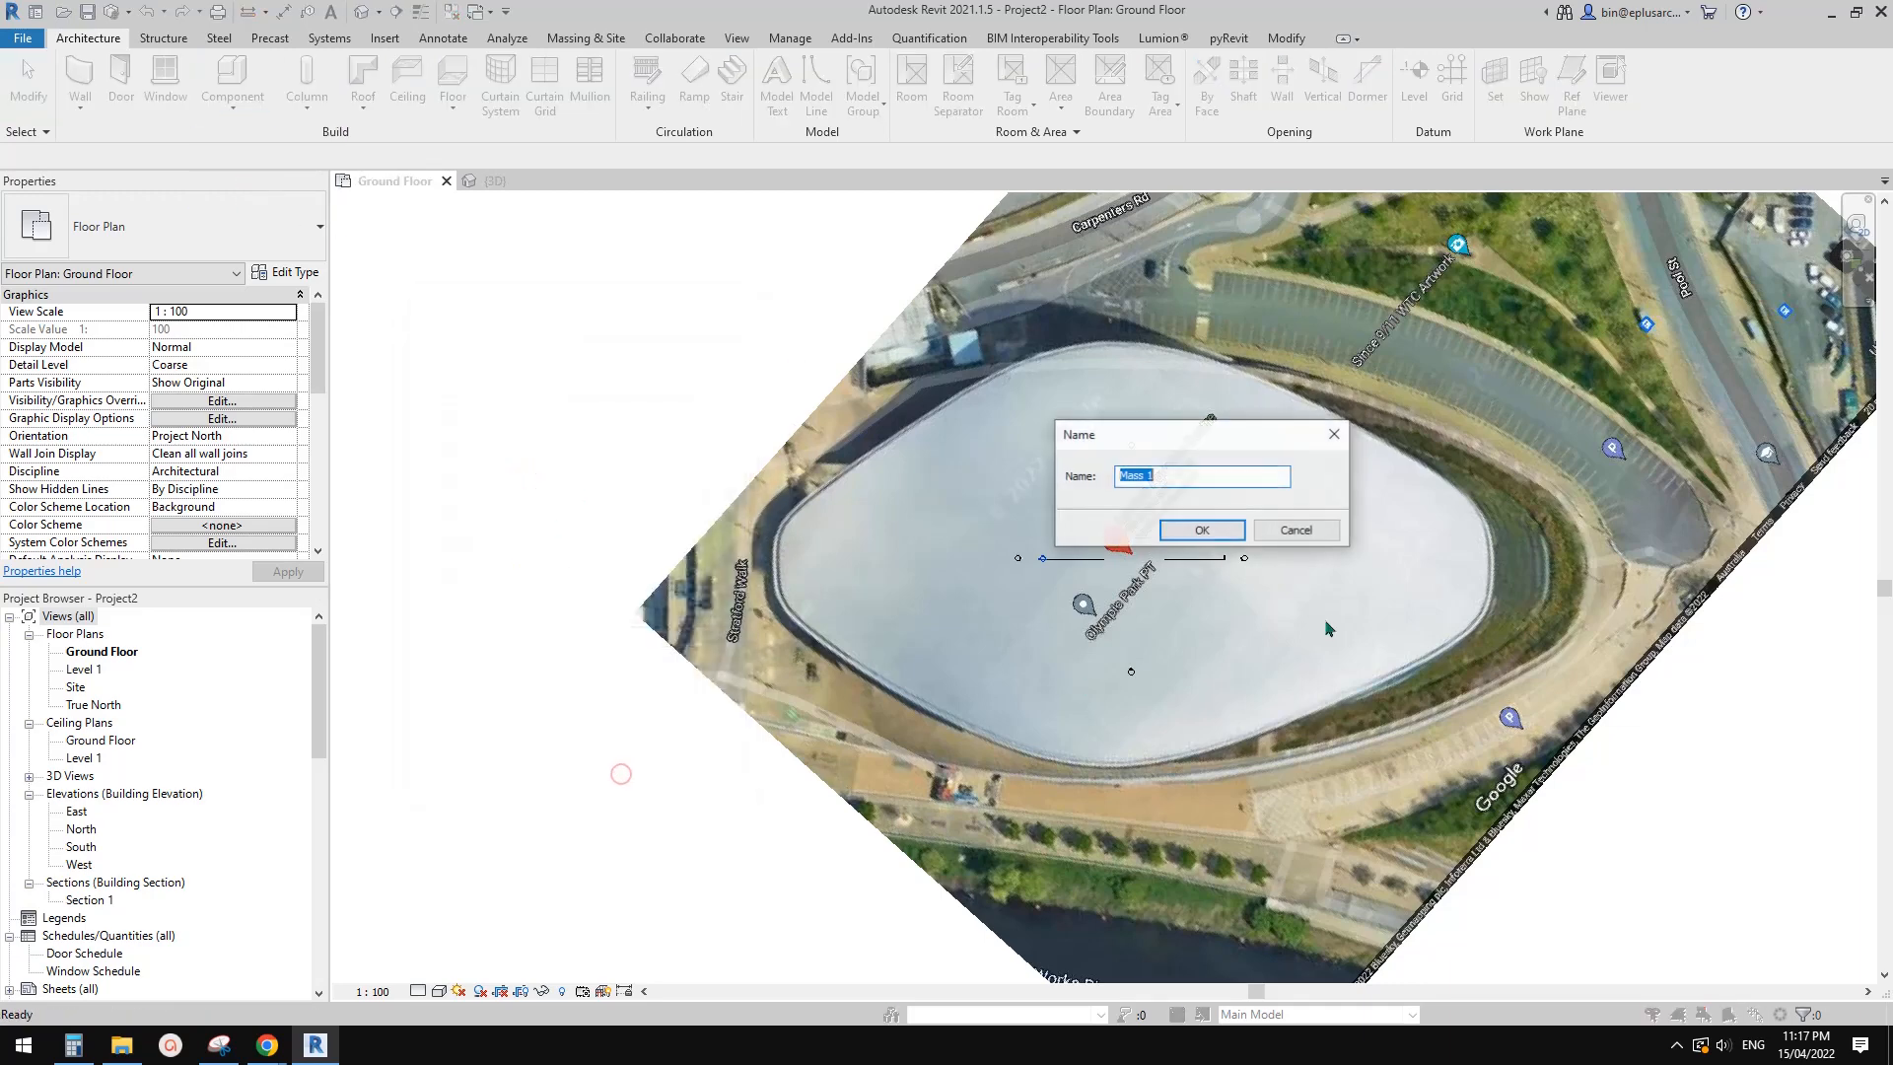
left_click(1231, 540)
Place a reference point beside the aerial roof image with Point Element
scroll(1152, 587, "down", 1)
middle_click_drag(1059, 610, 1087, 549)
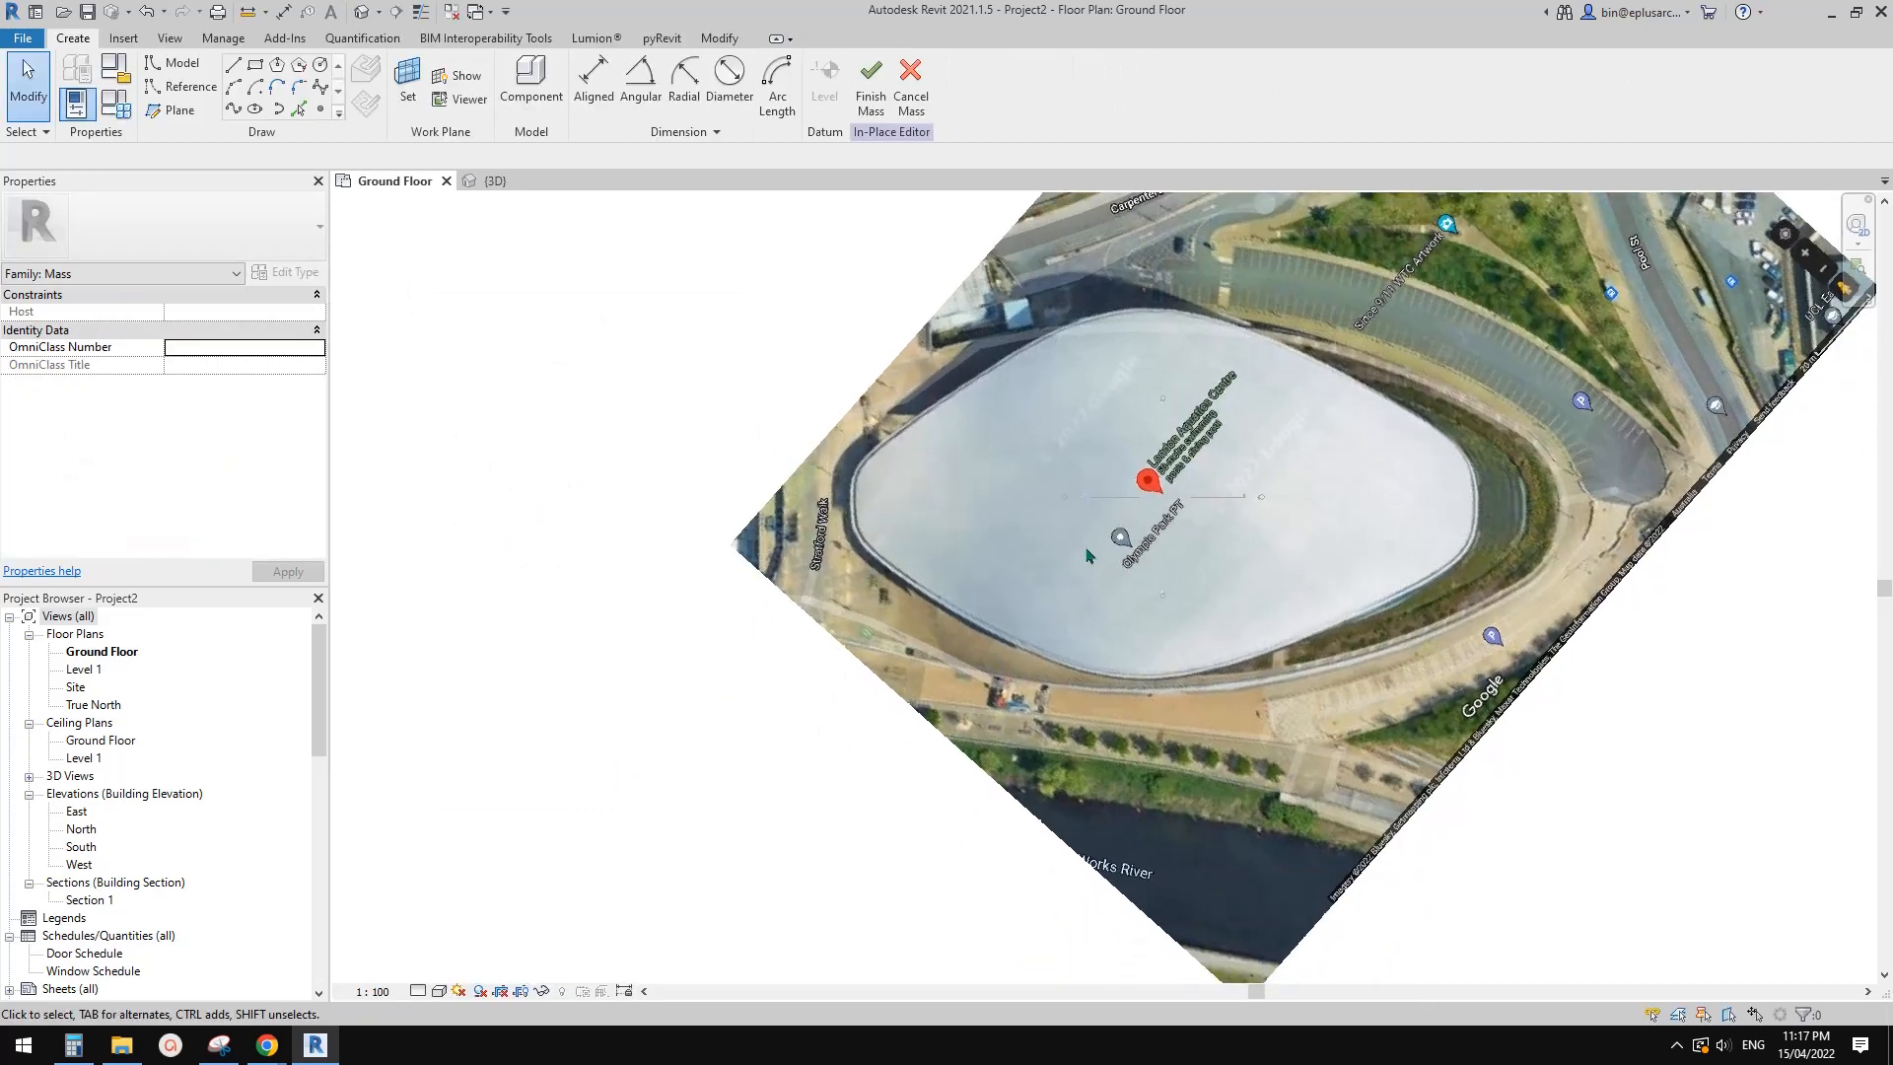
middle_click_drag(970, 512, 966, 557)
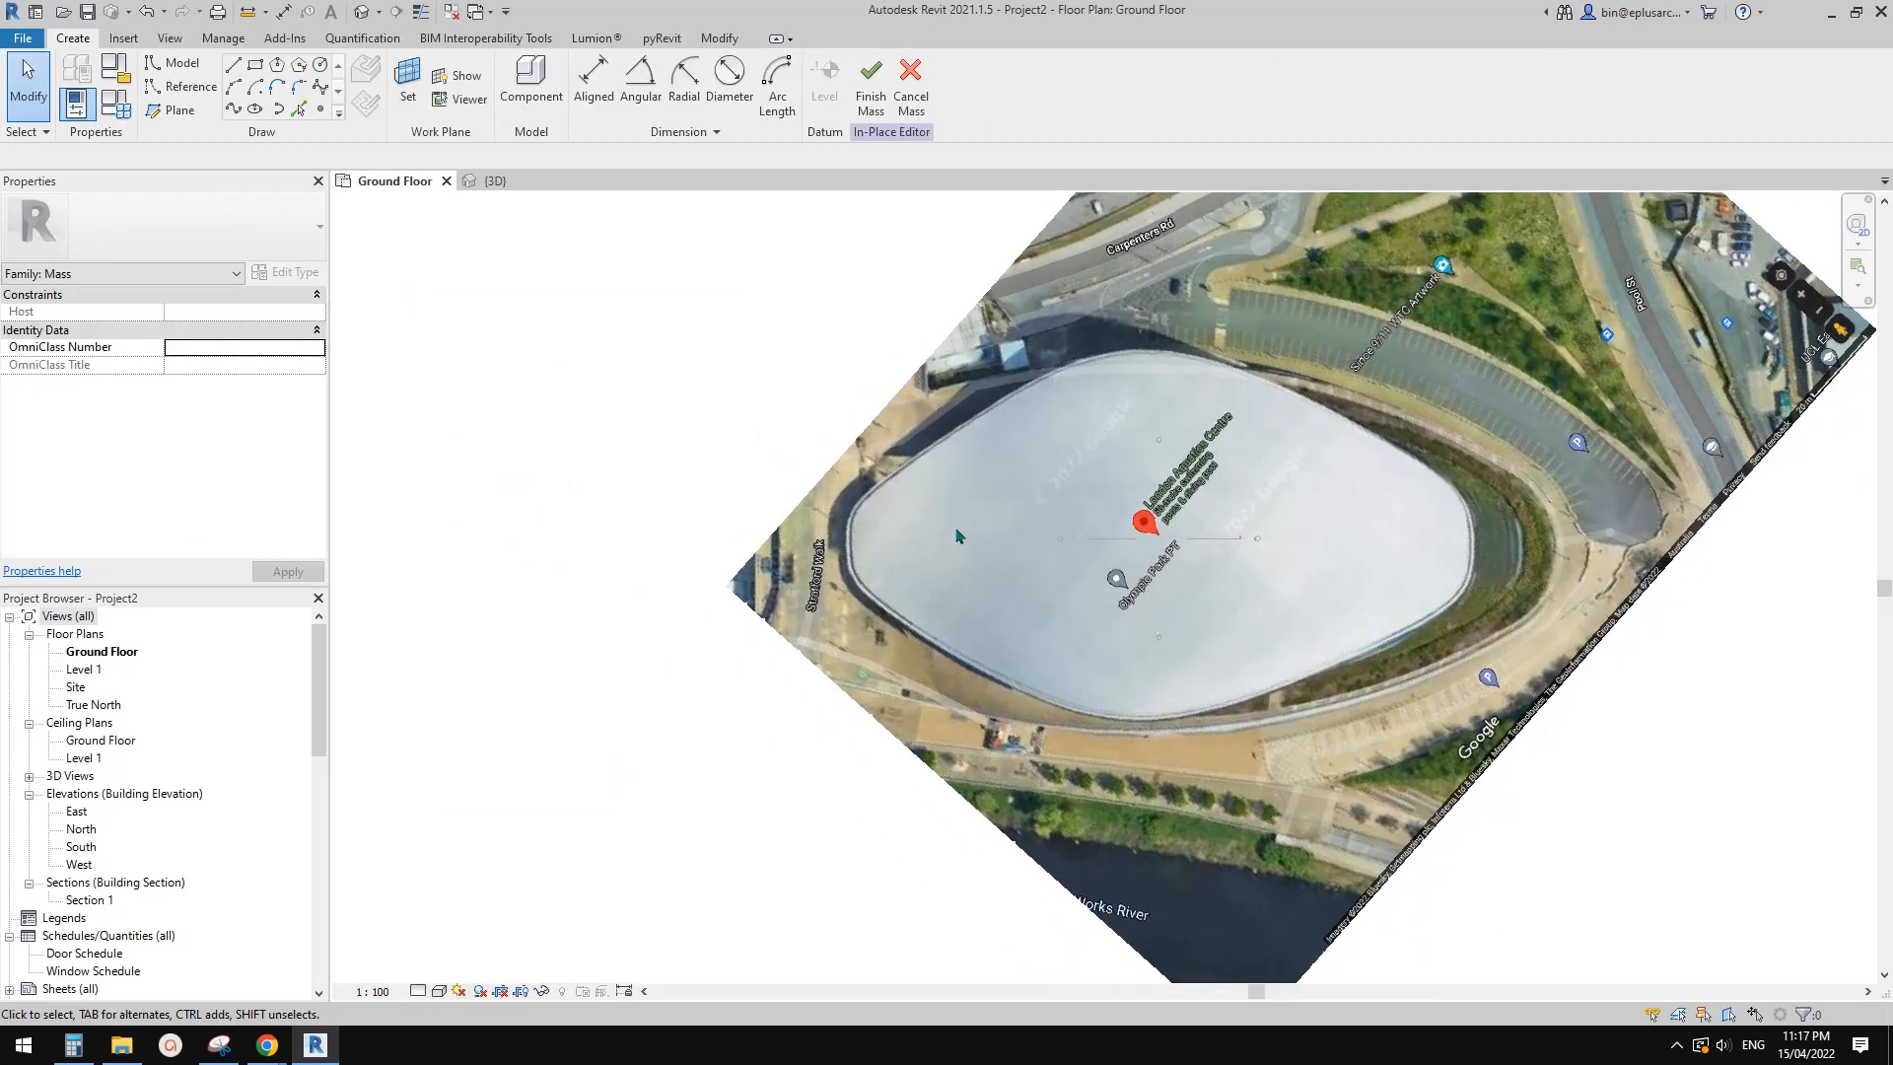
left_click(187, 88)
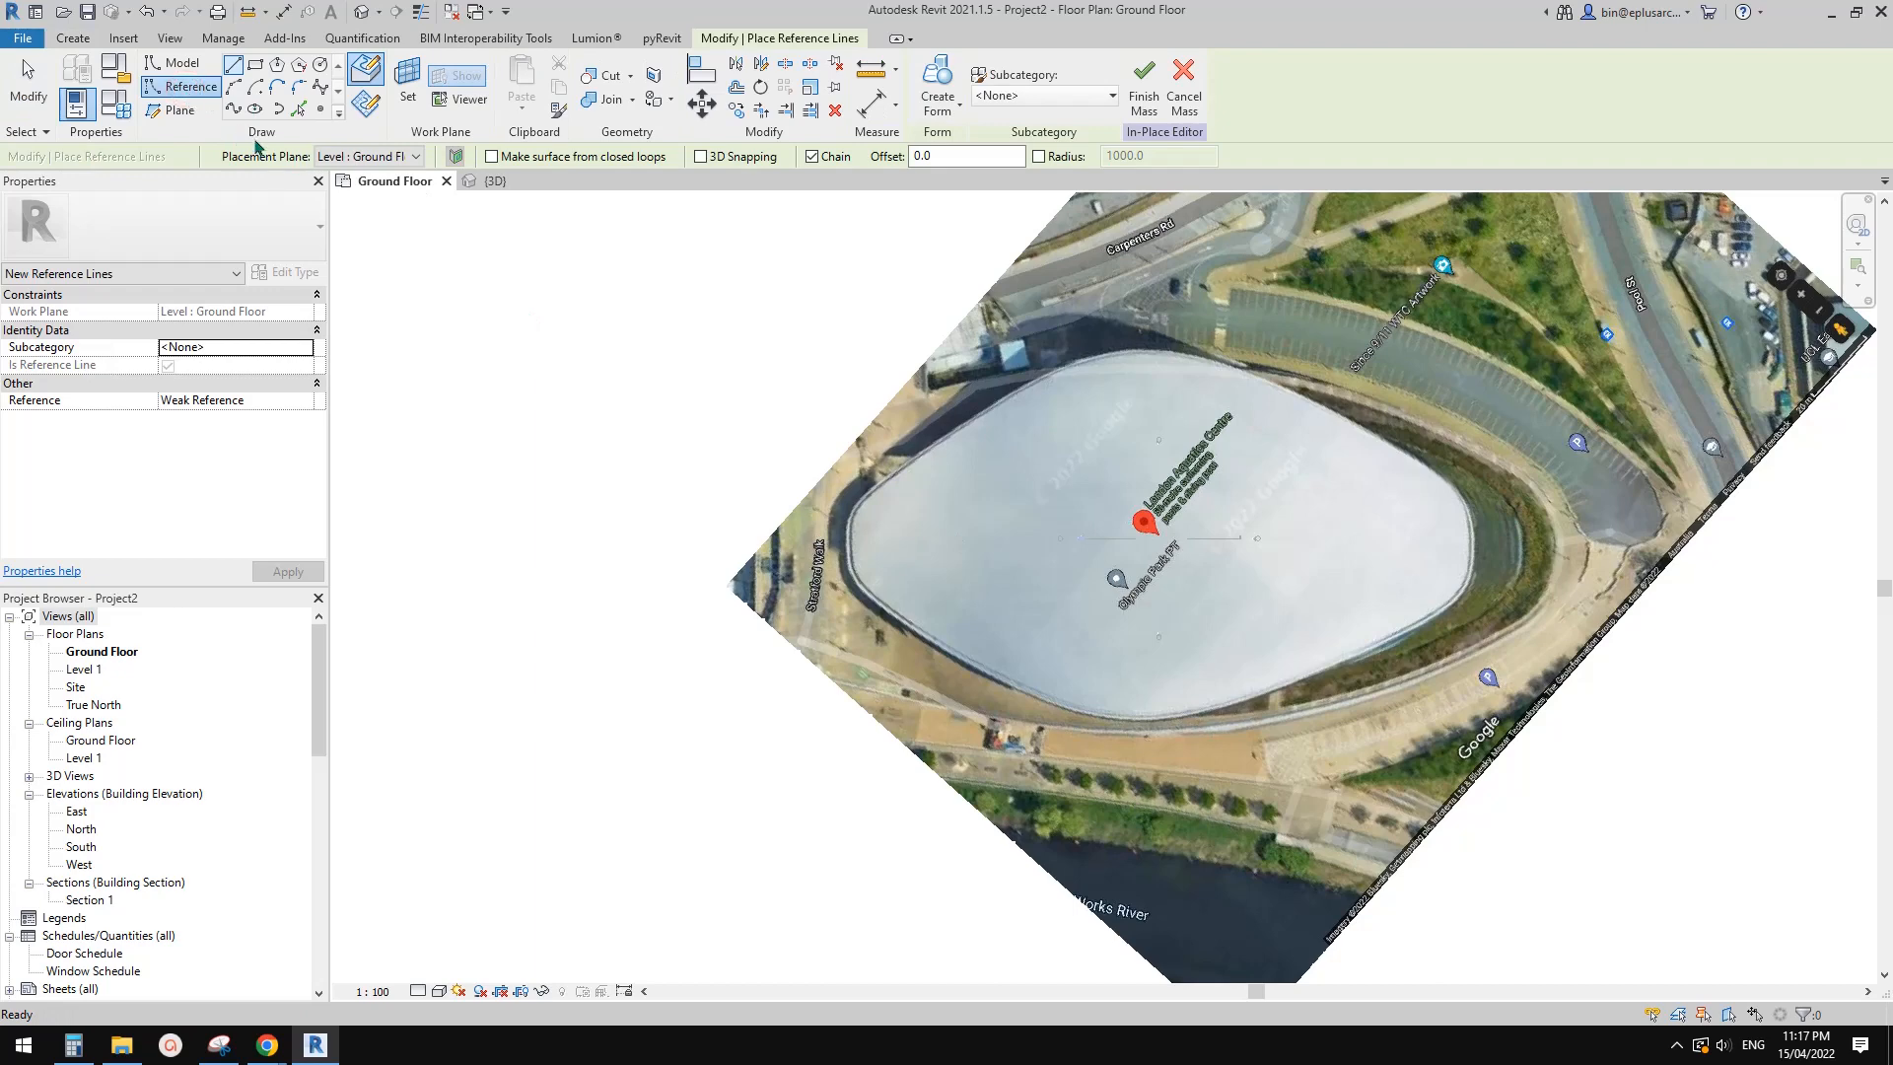
middle_click_drag(451, 218, 472, 236)
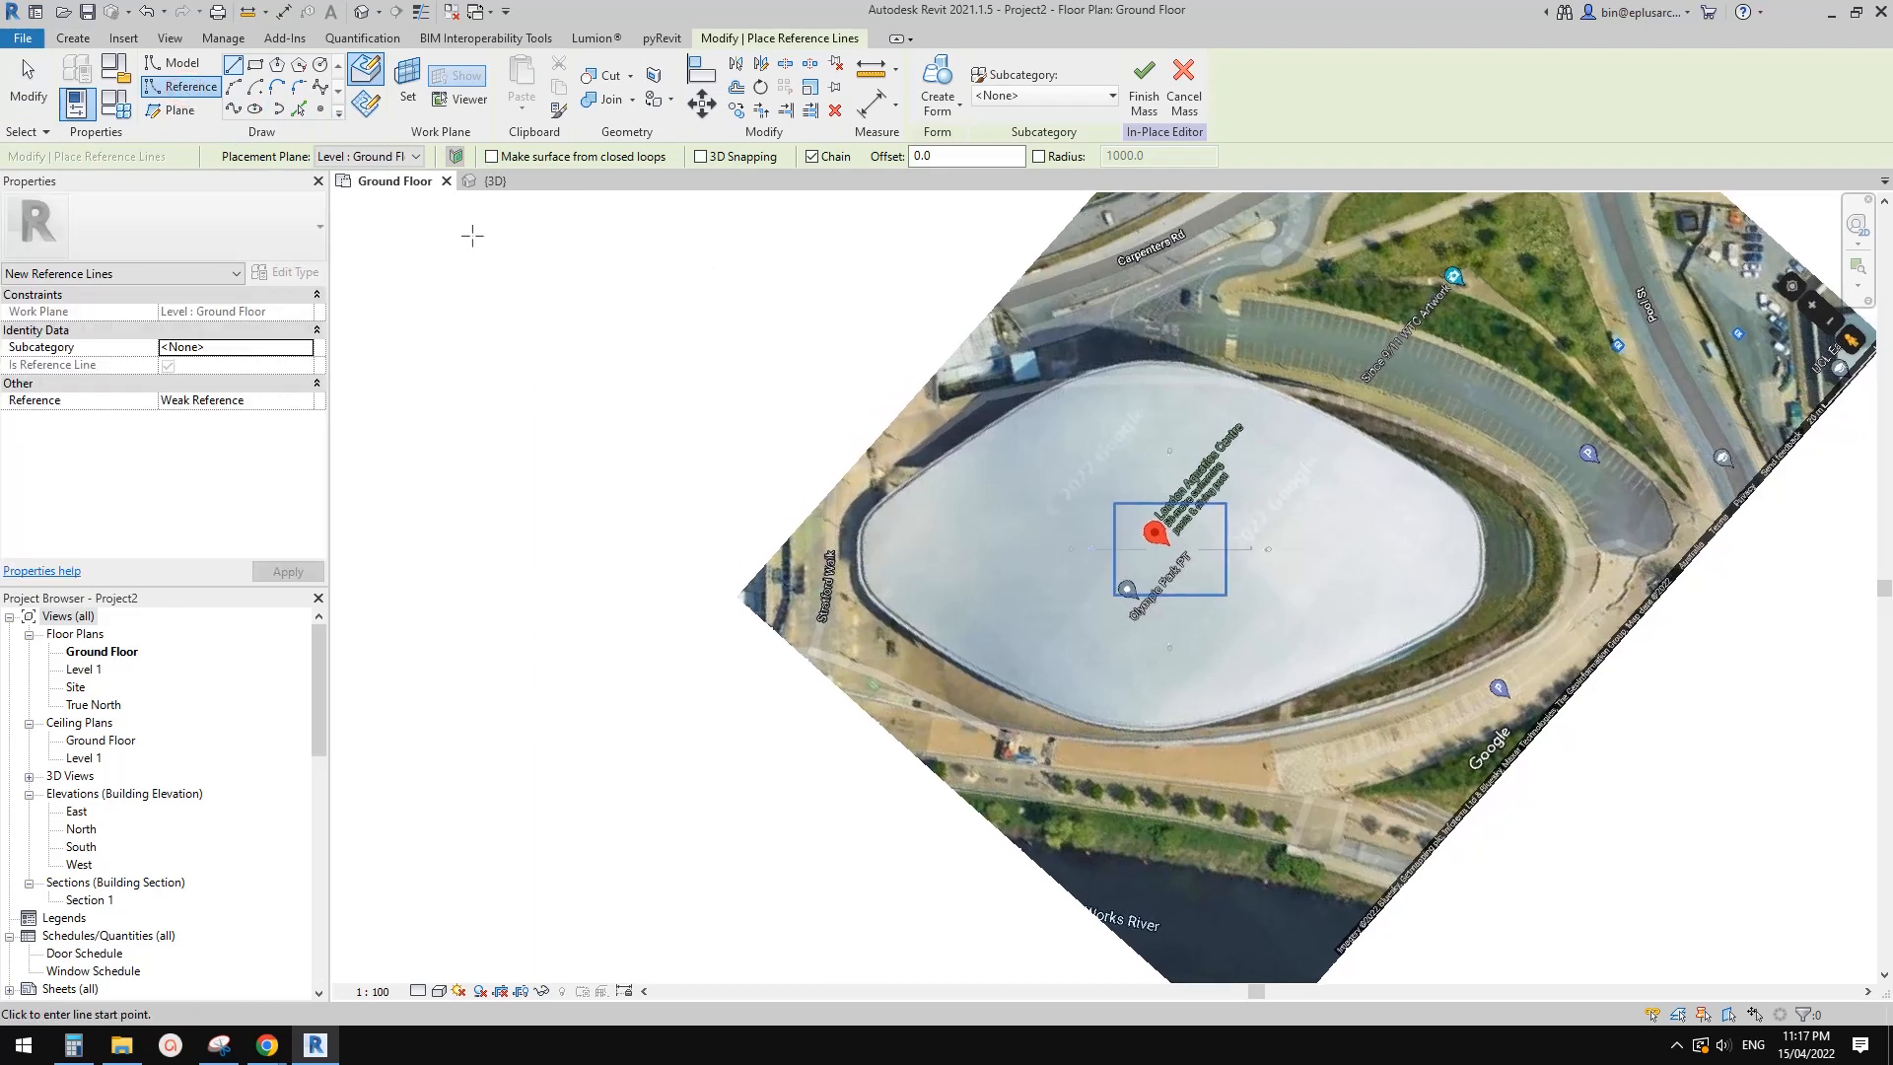
left_click(321, 109)
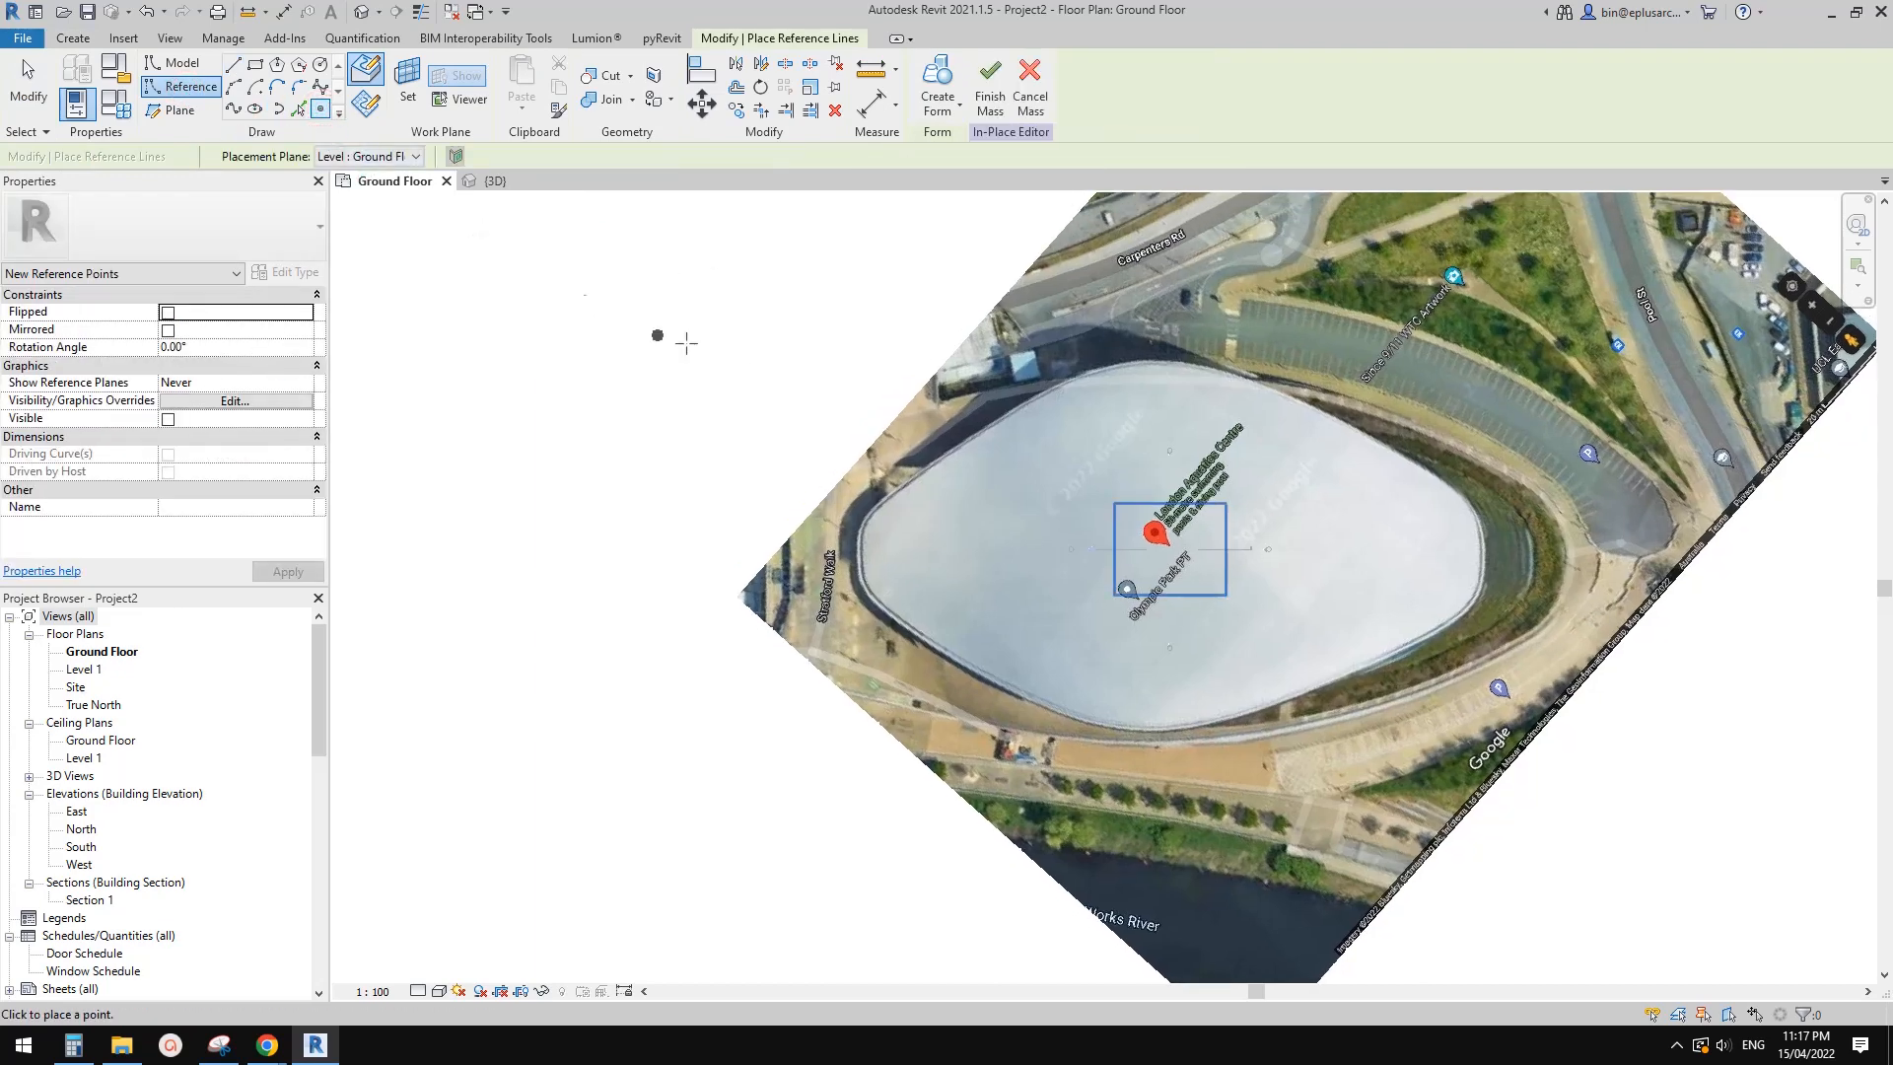
middle_click_drag(723, 357, 719, 368)
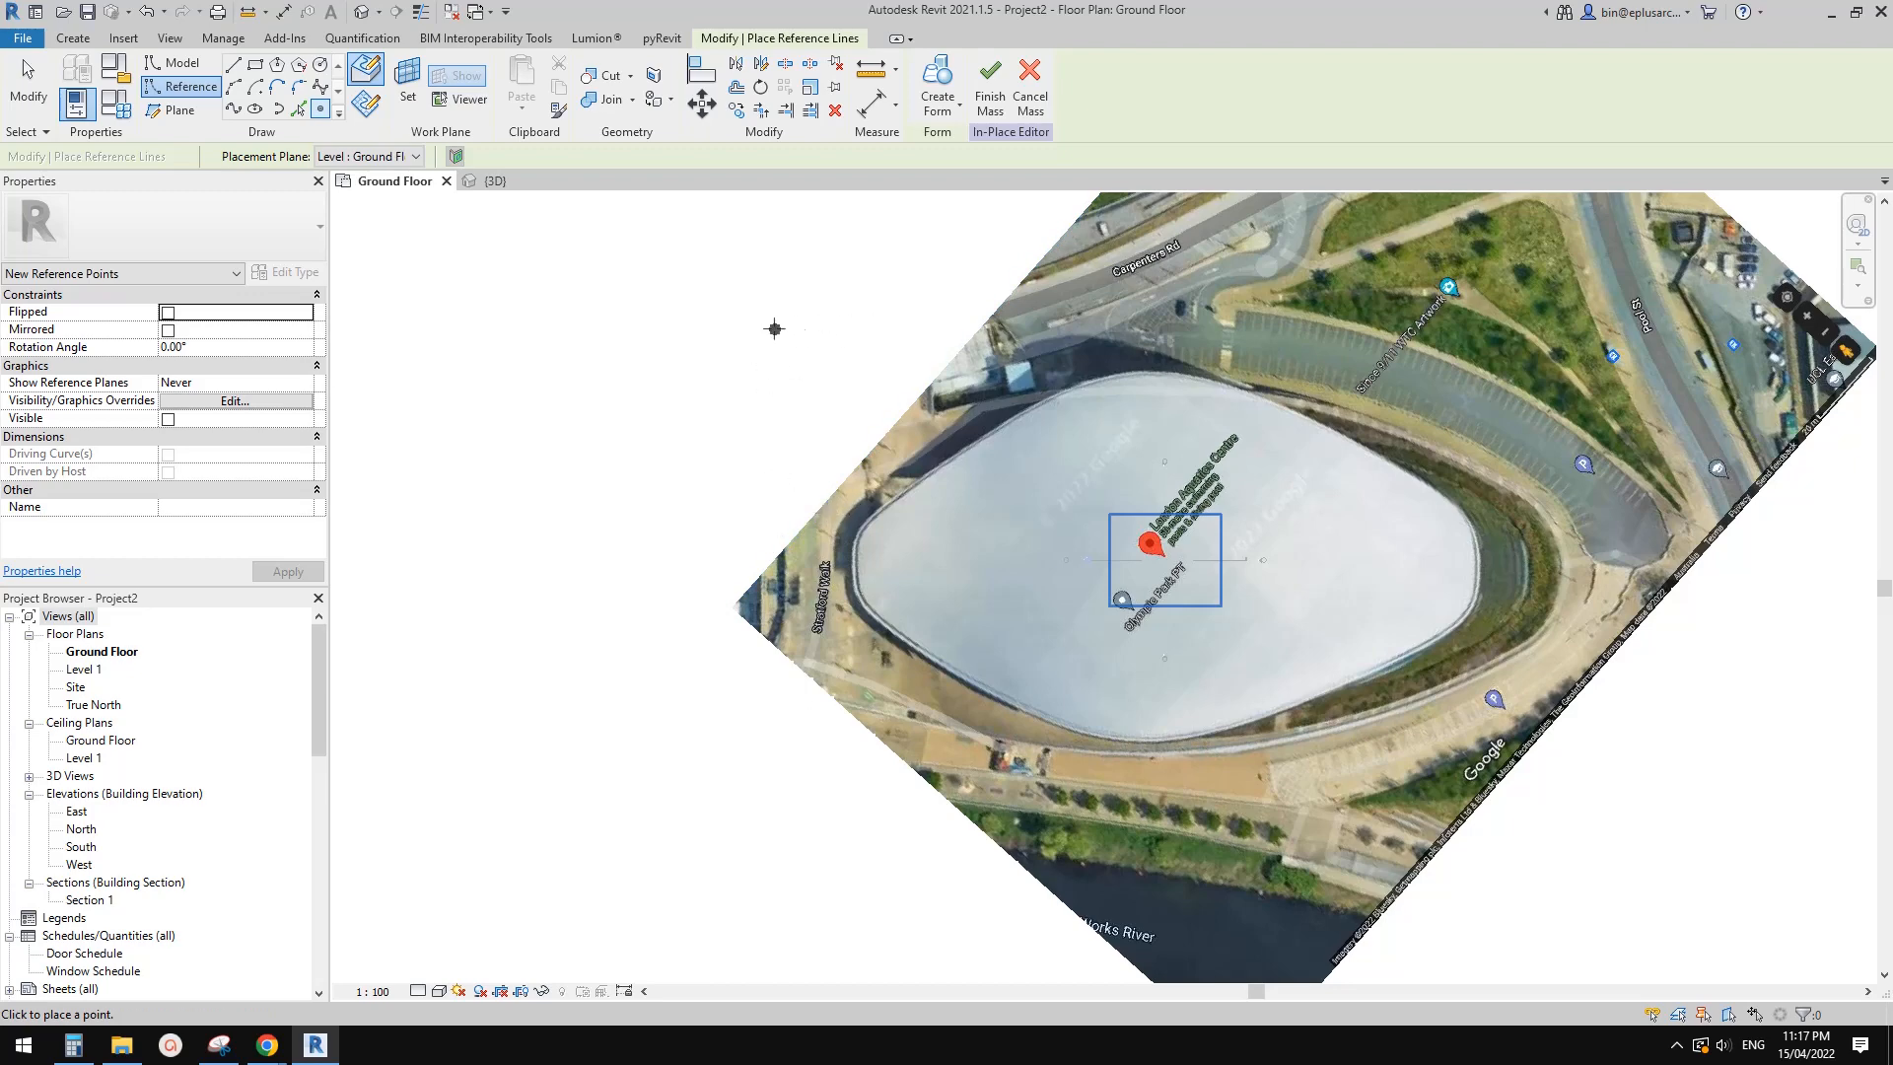
key("Escape")
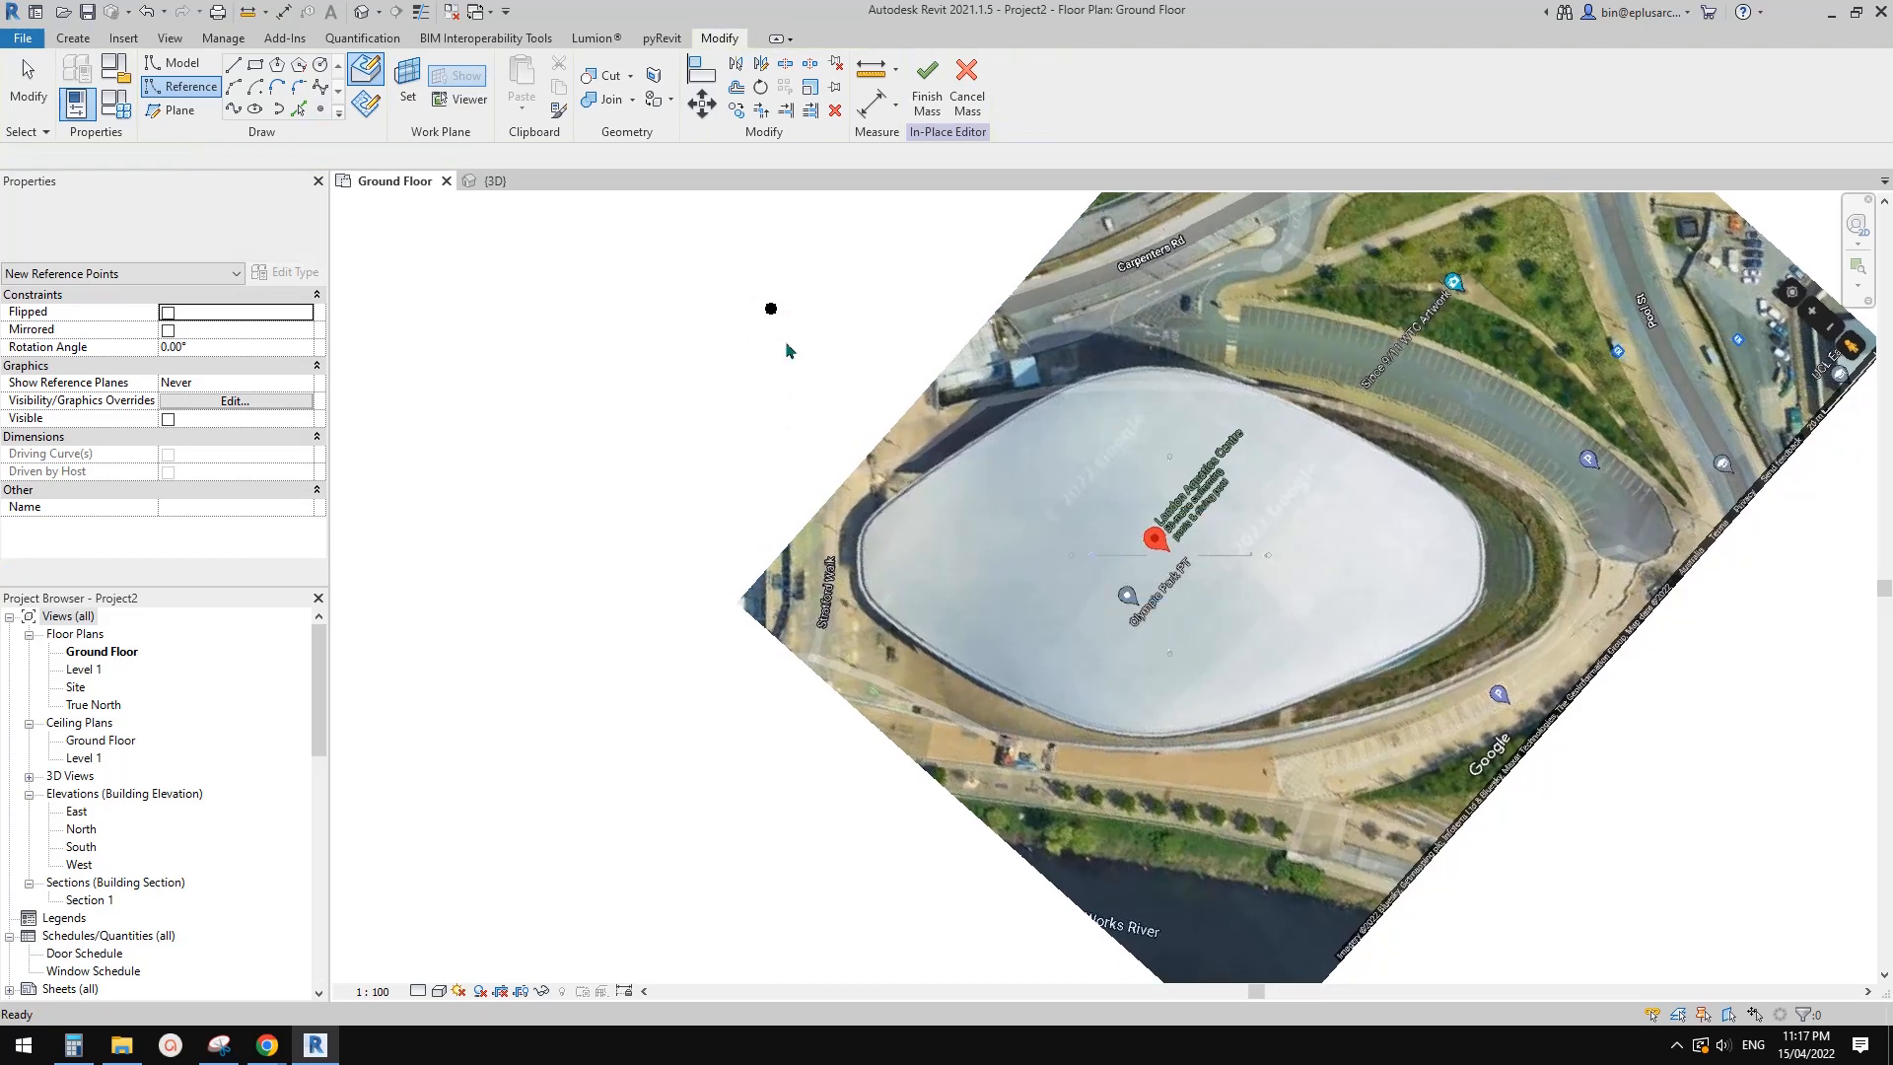
Draw a trial horizontal reference plane across the roof, then delete the misplaced plane
left_click(771, 309)
key("Escape")
key("r")
key("p")
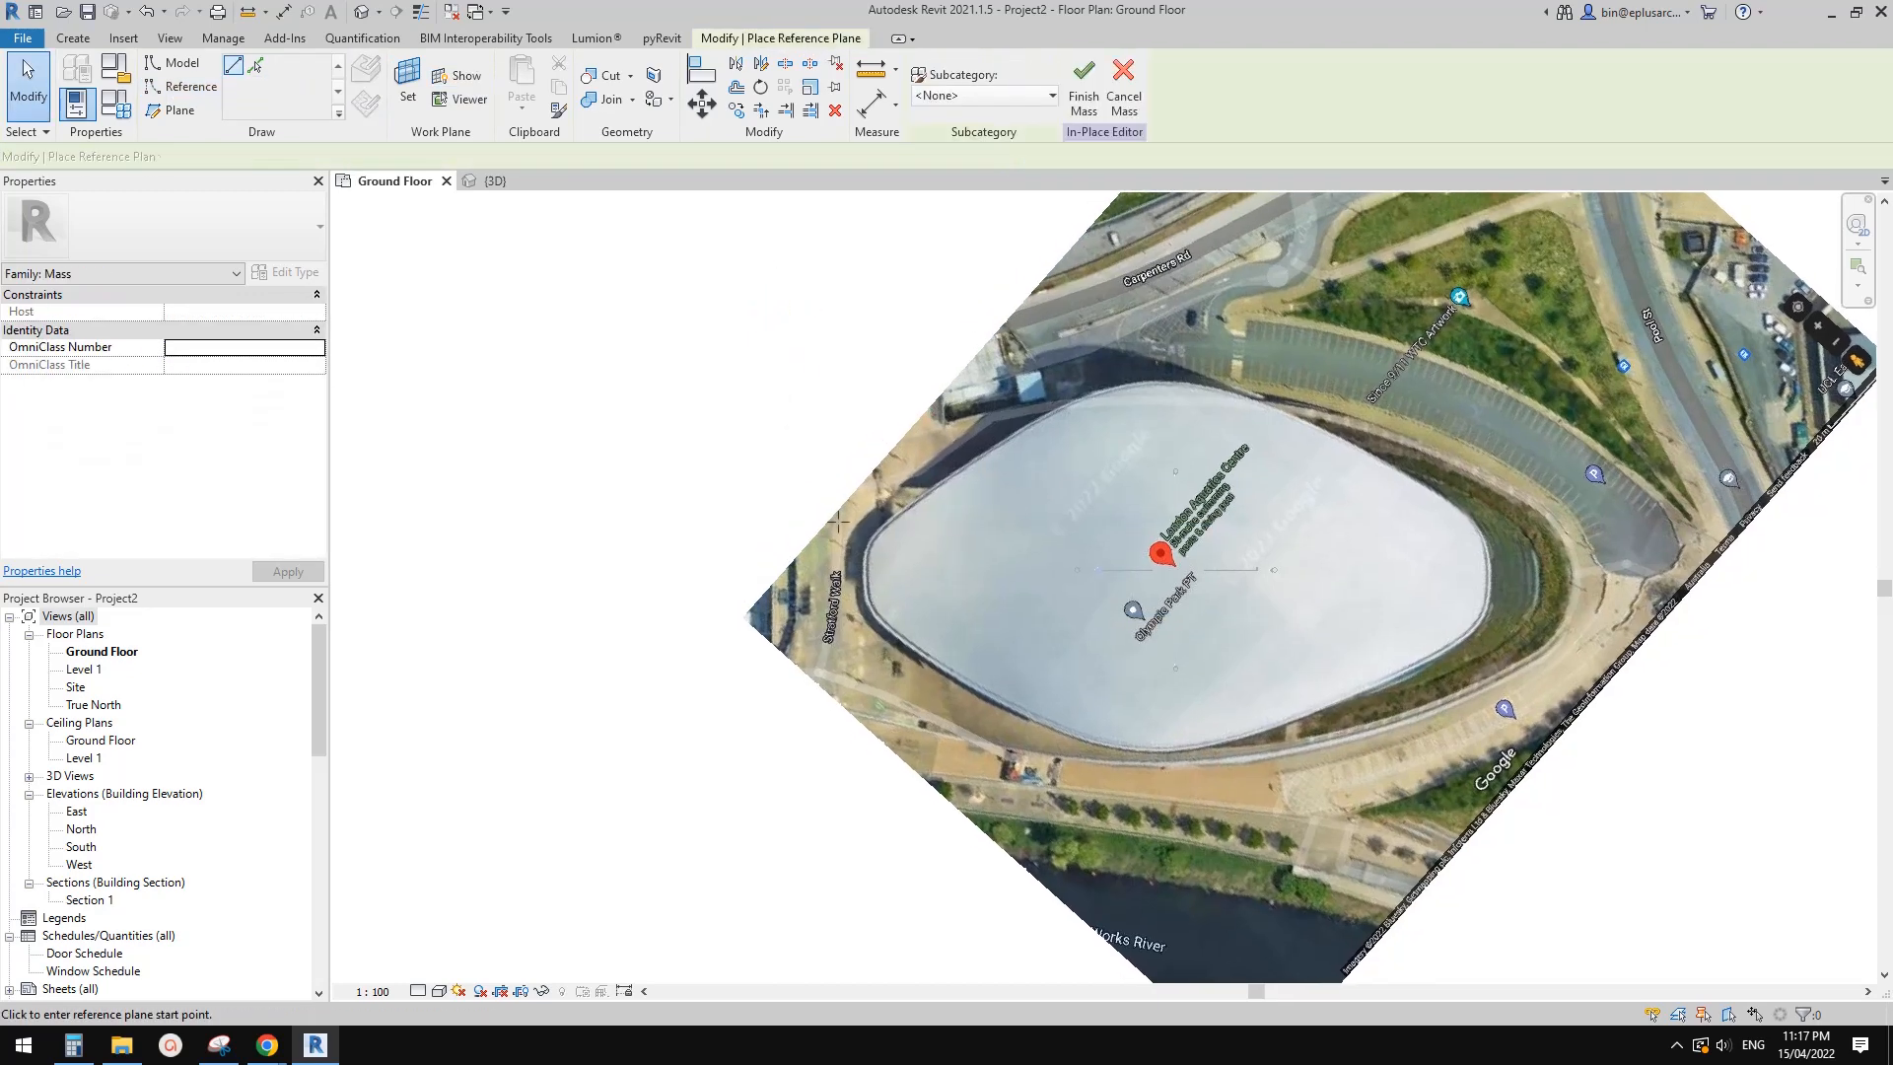
left_click(646, 580)
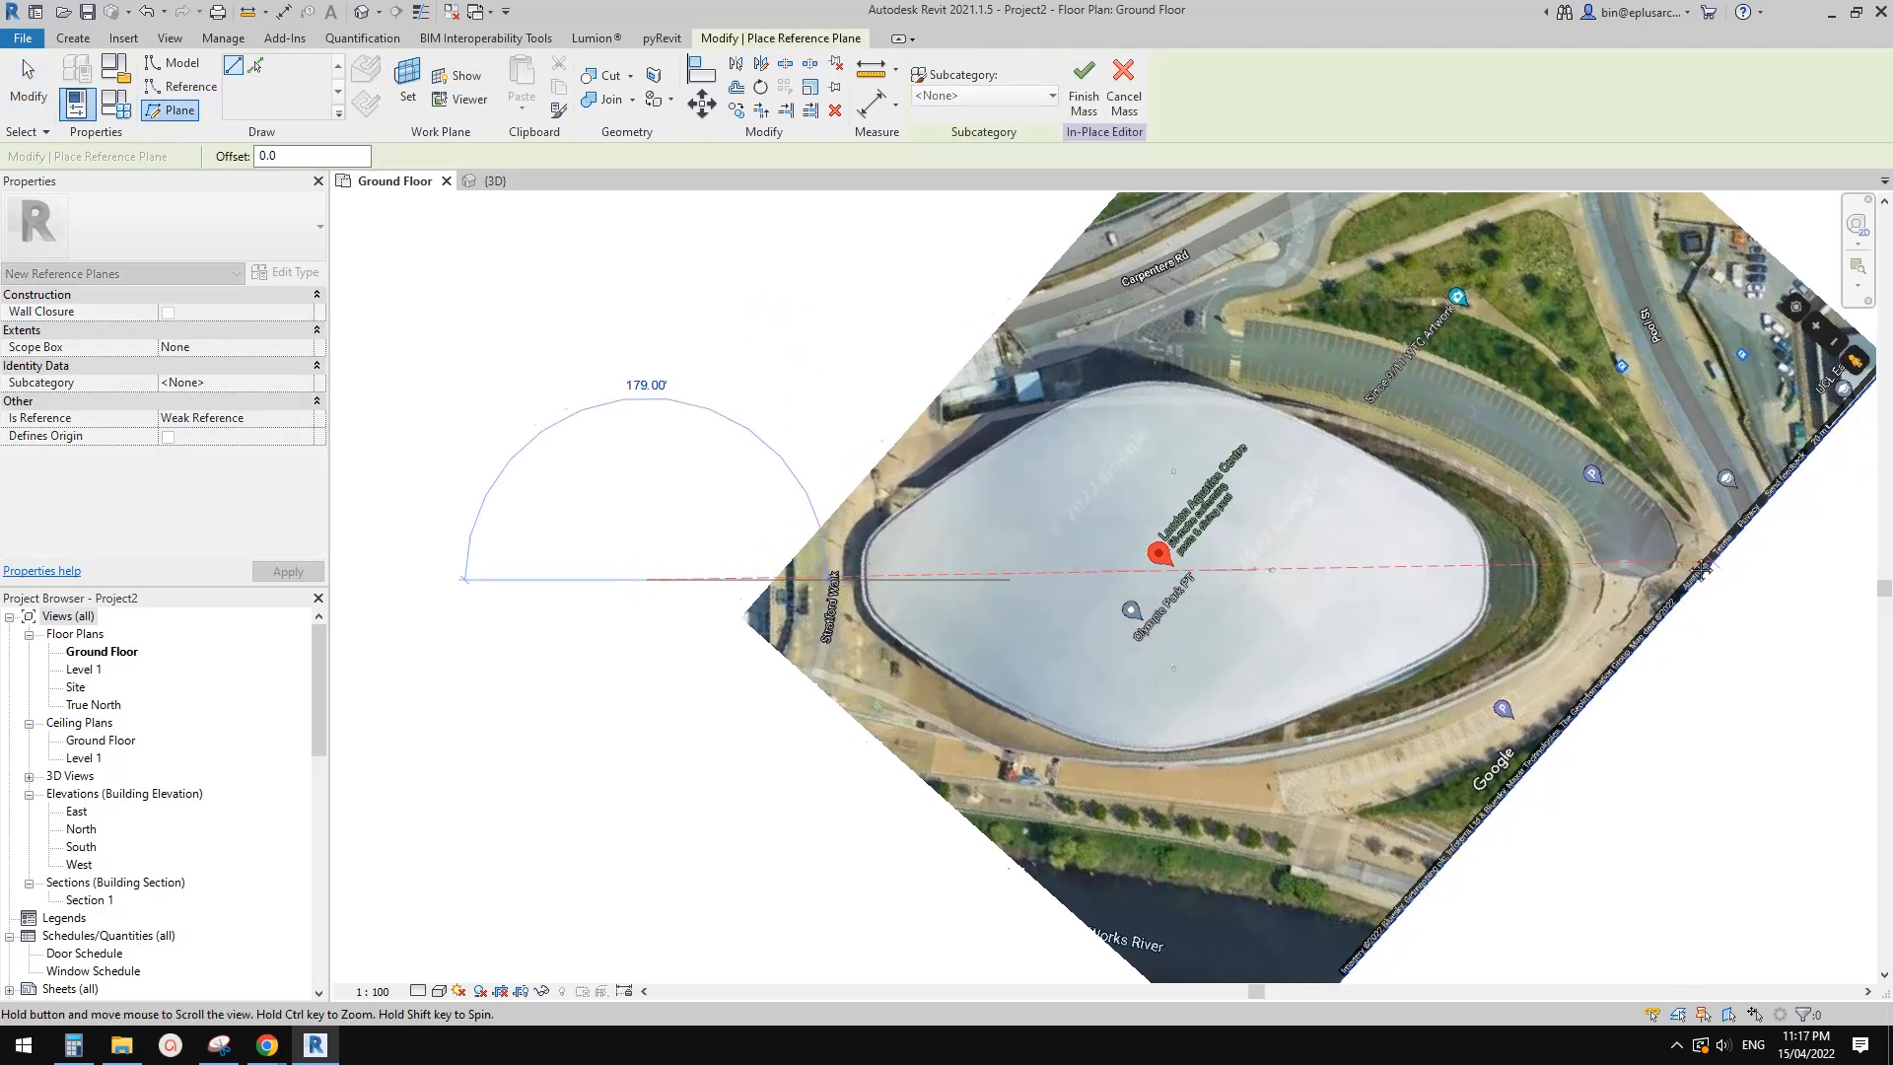
middle_click_drag(1550, 564, 1516, 563)
left_click(1750, 558)
key("Escape")
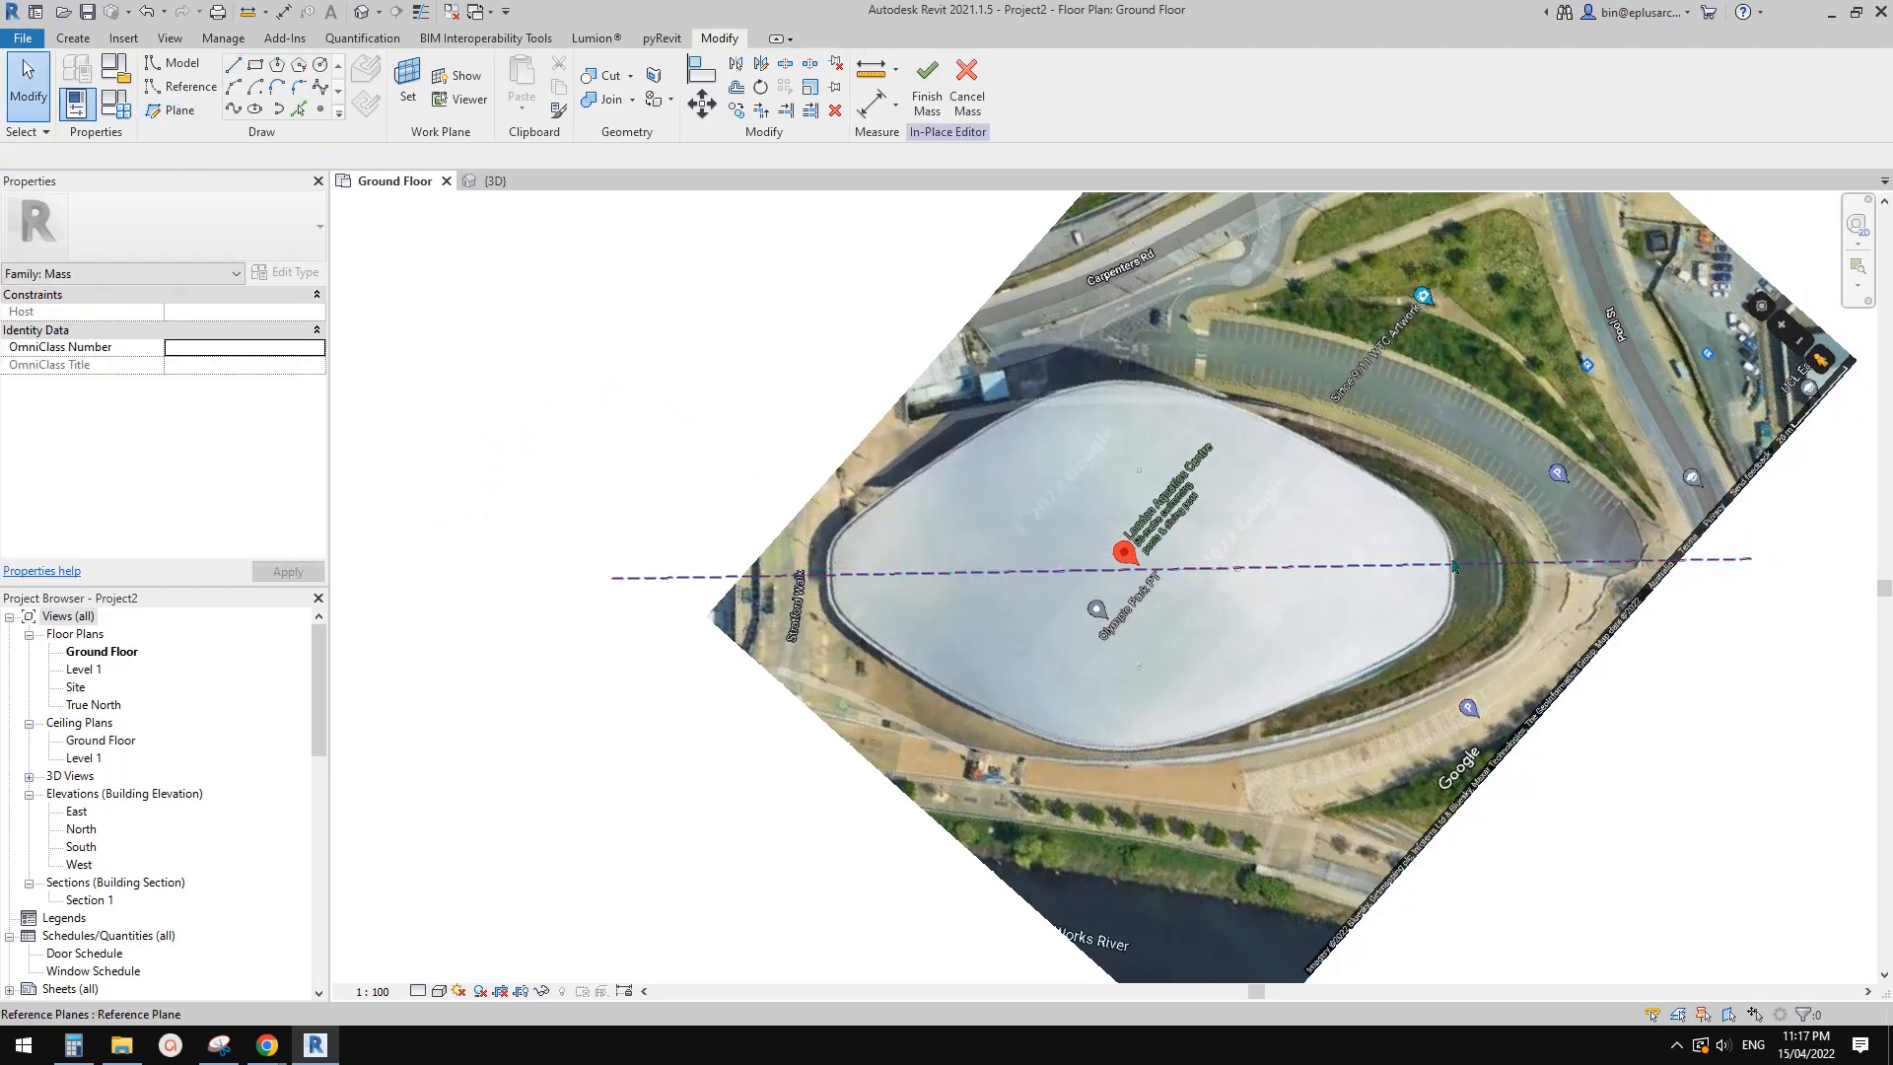
left_click(1484, 570)
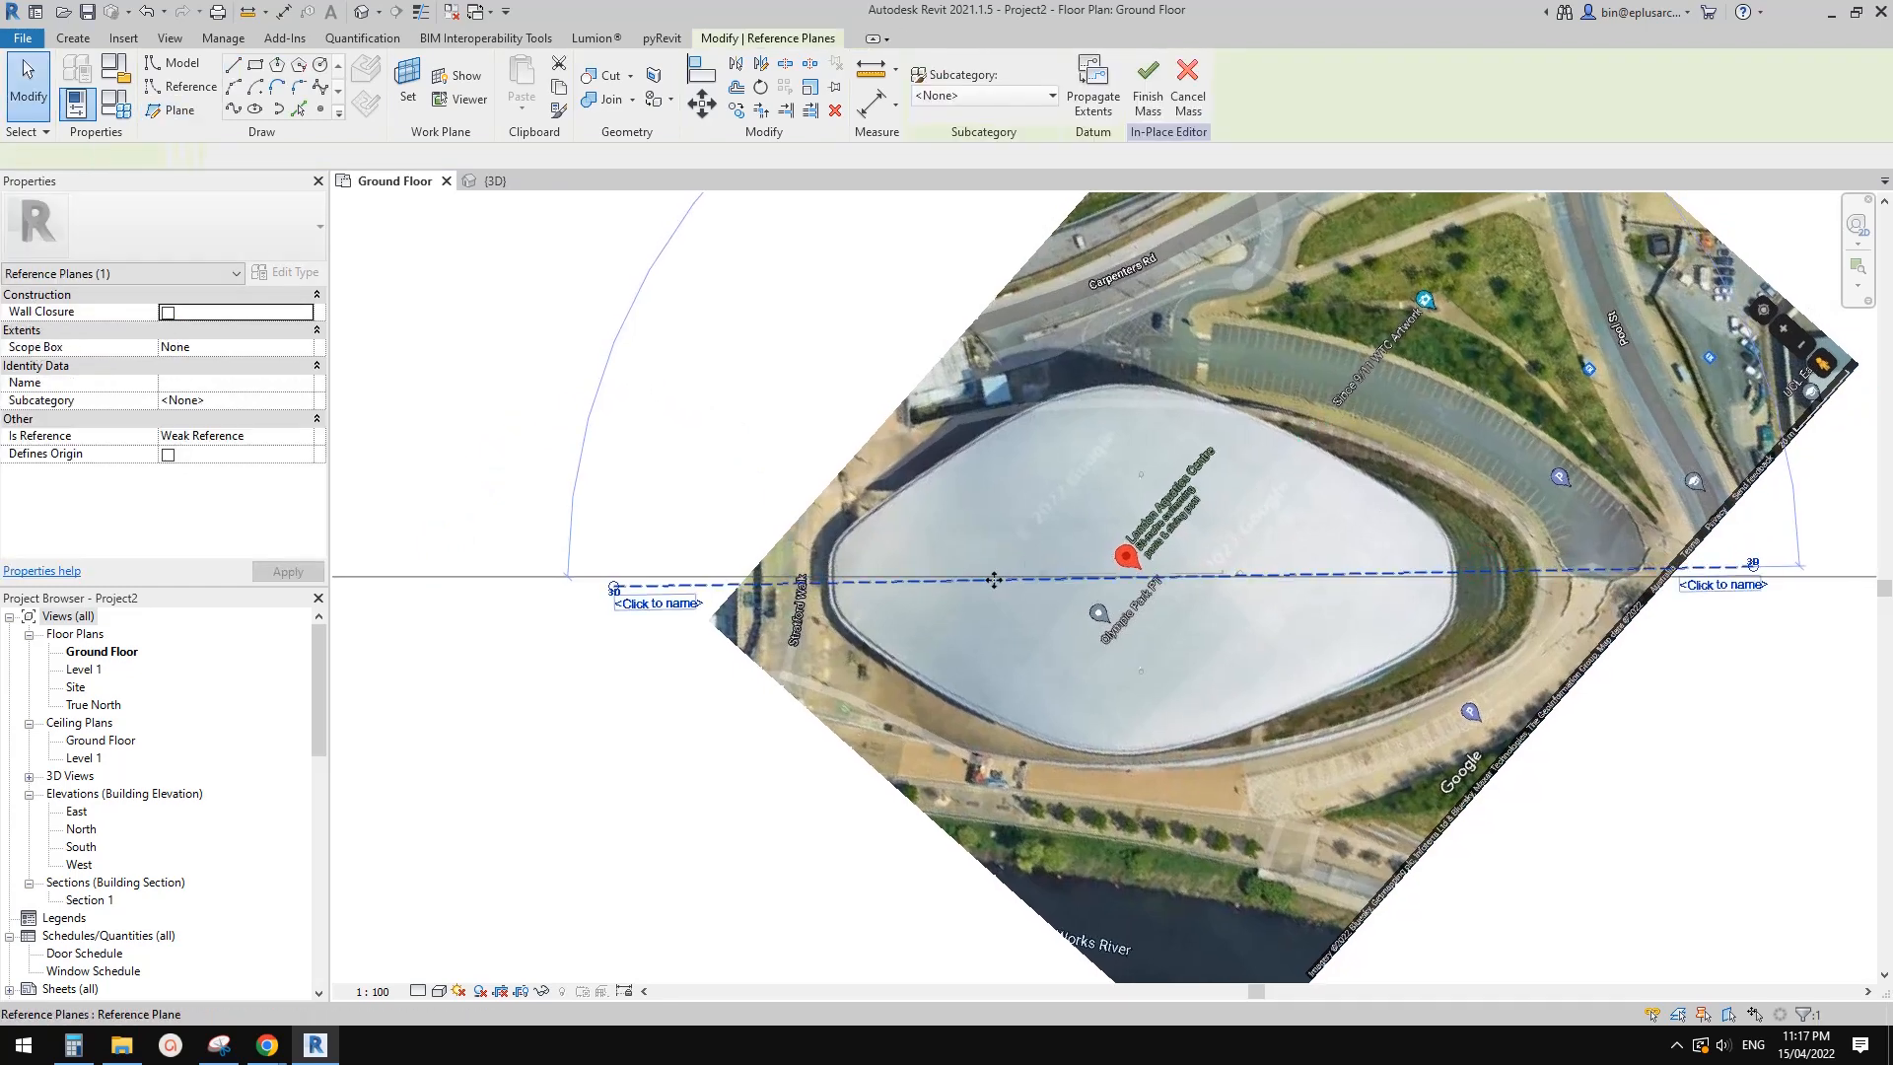
key("Escape")
left_click(1716, 566)
key("Delete")
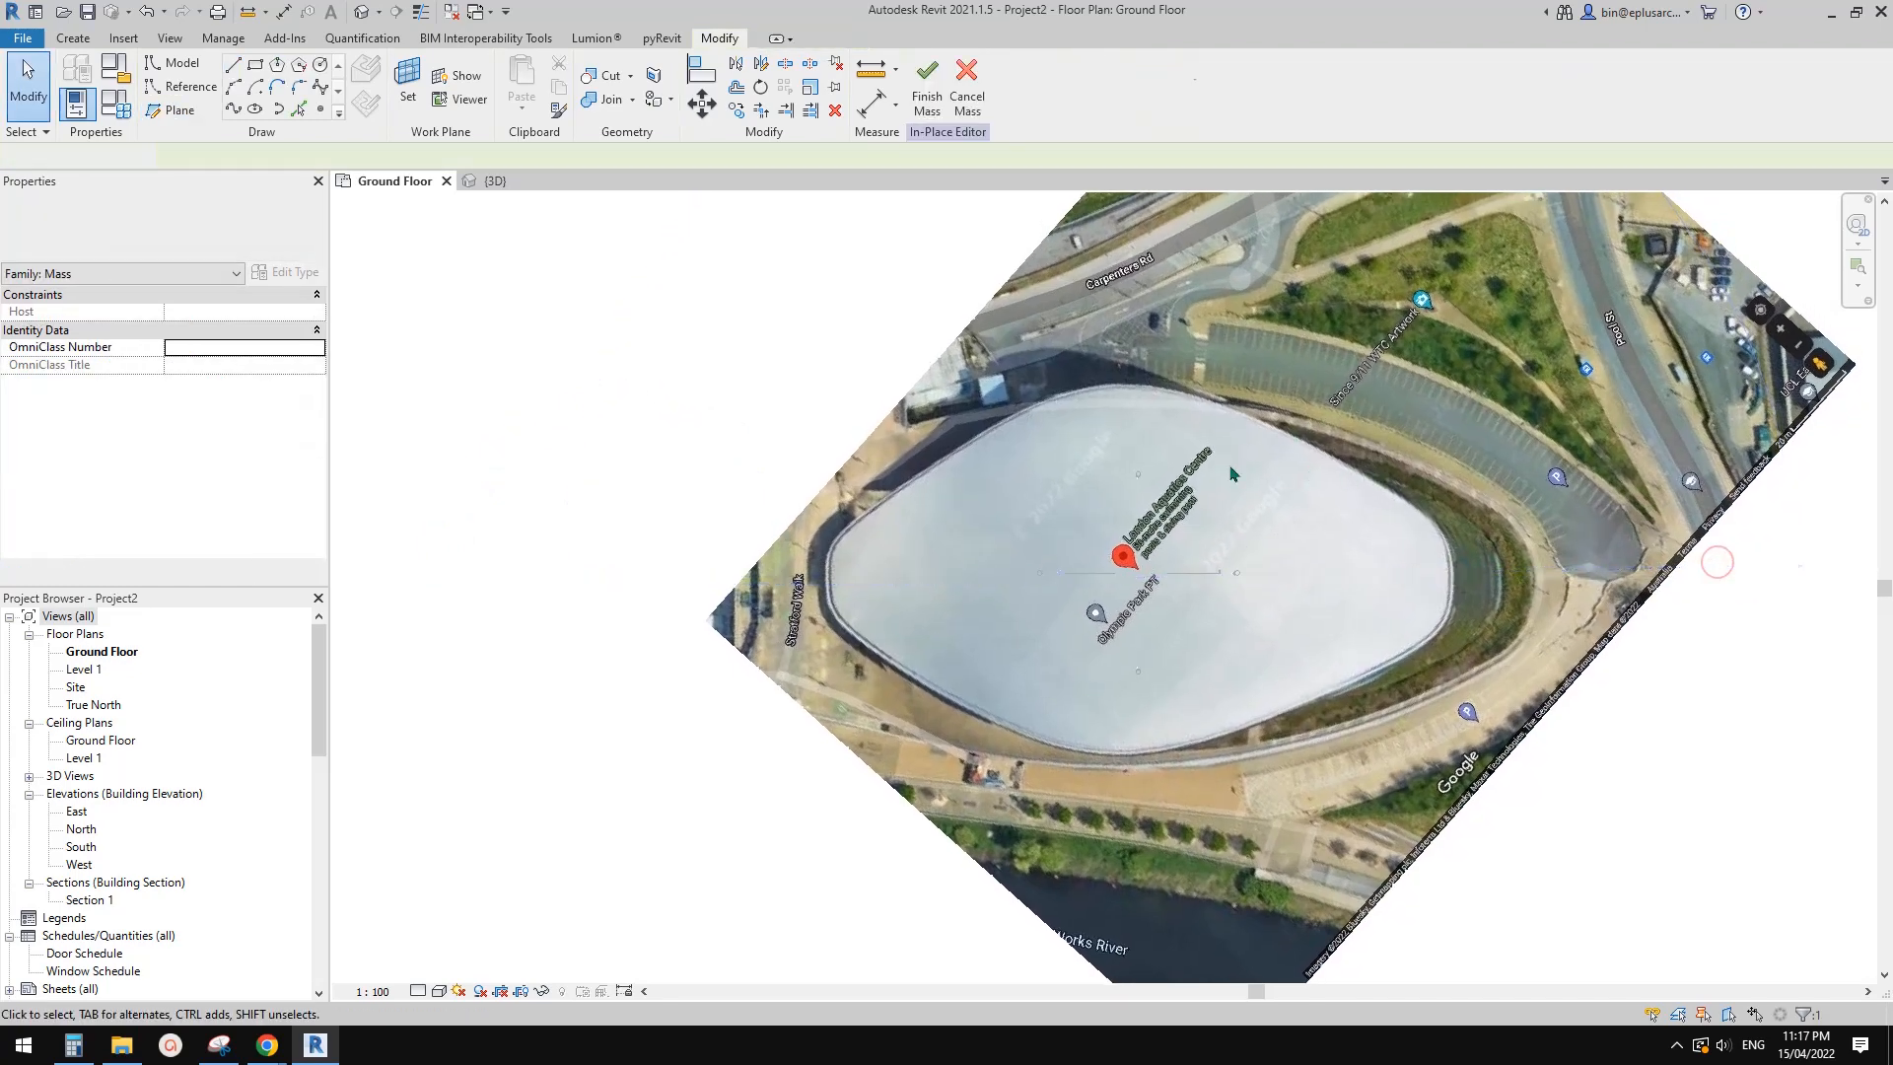
Draw a horizontal reference plane along the roof's long centre axis
key("r")
key("p")
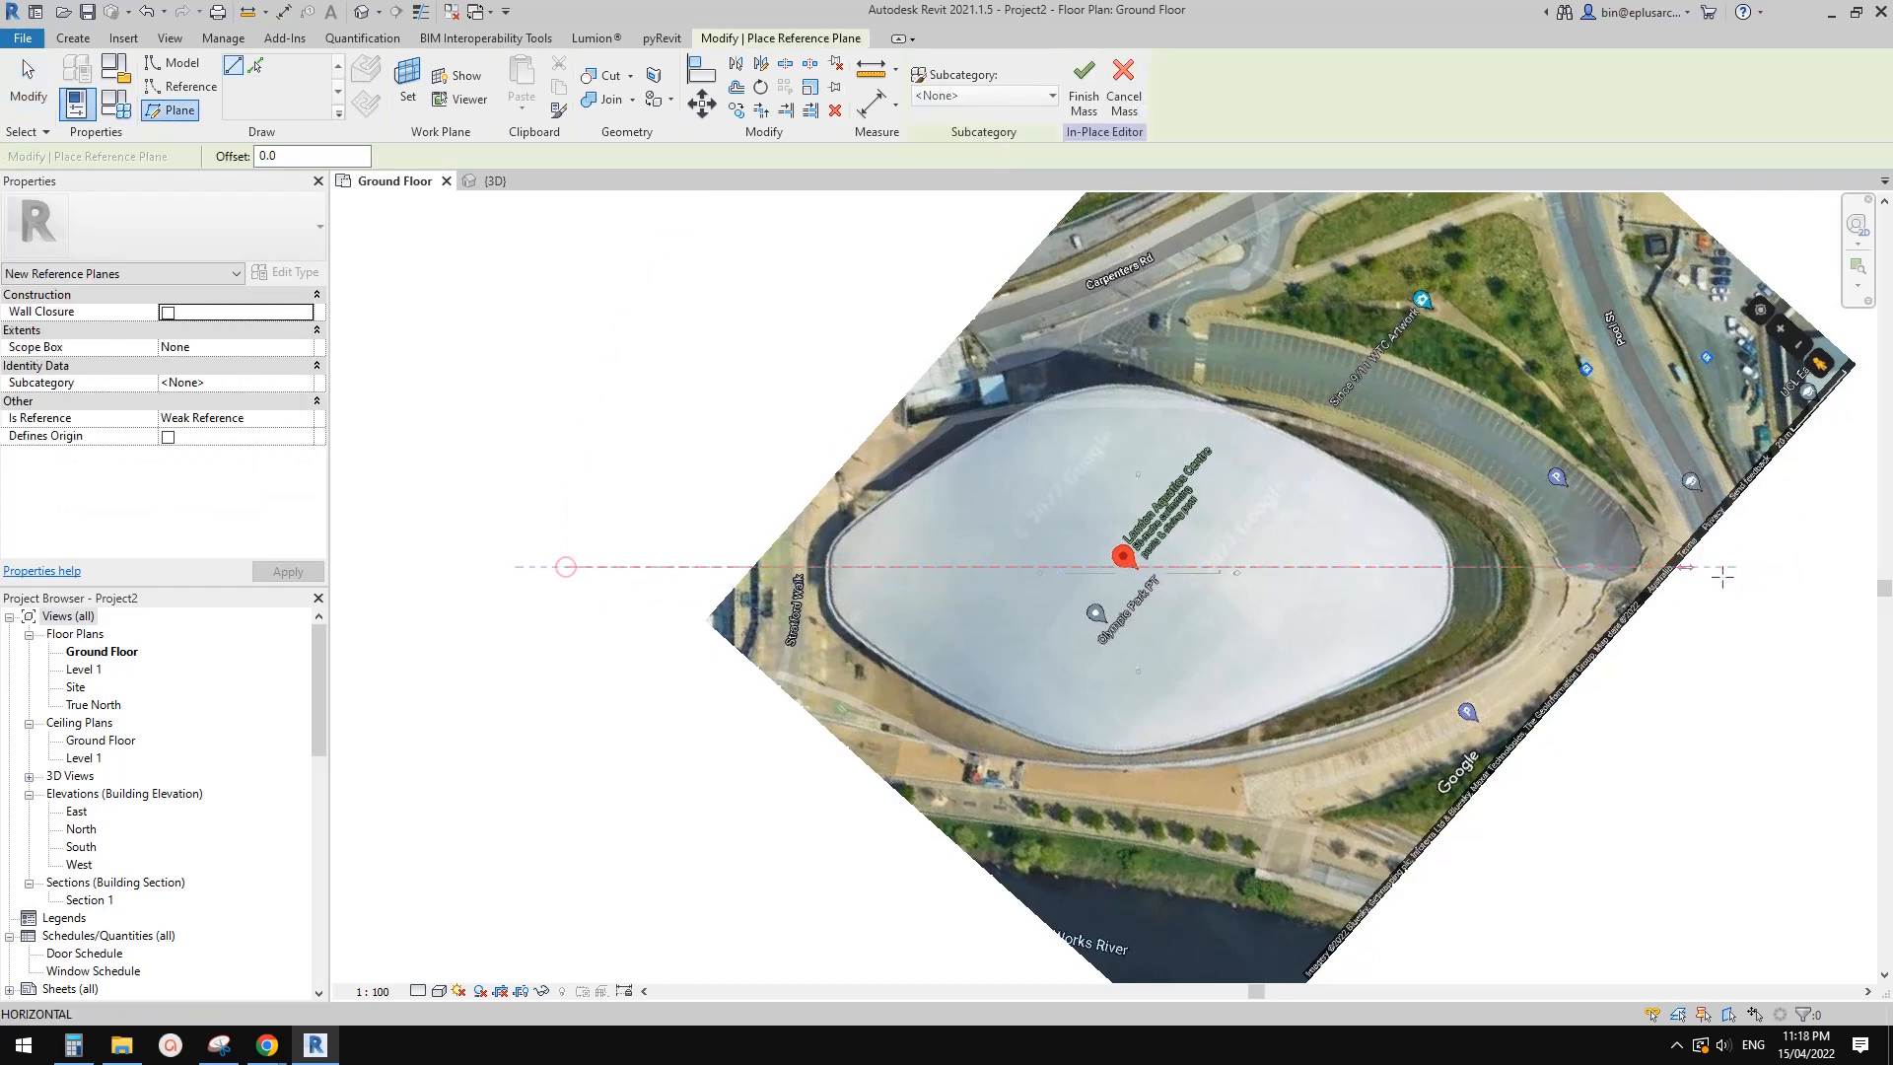
left_click(1723, 575)
key("Escape")
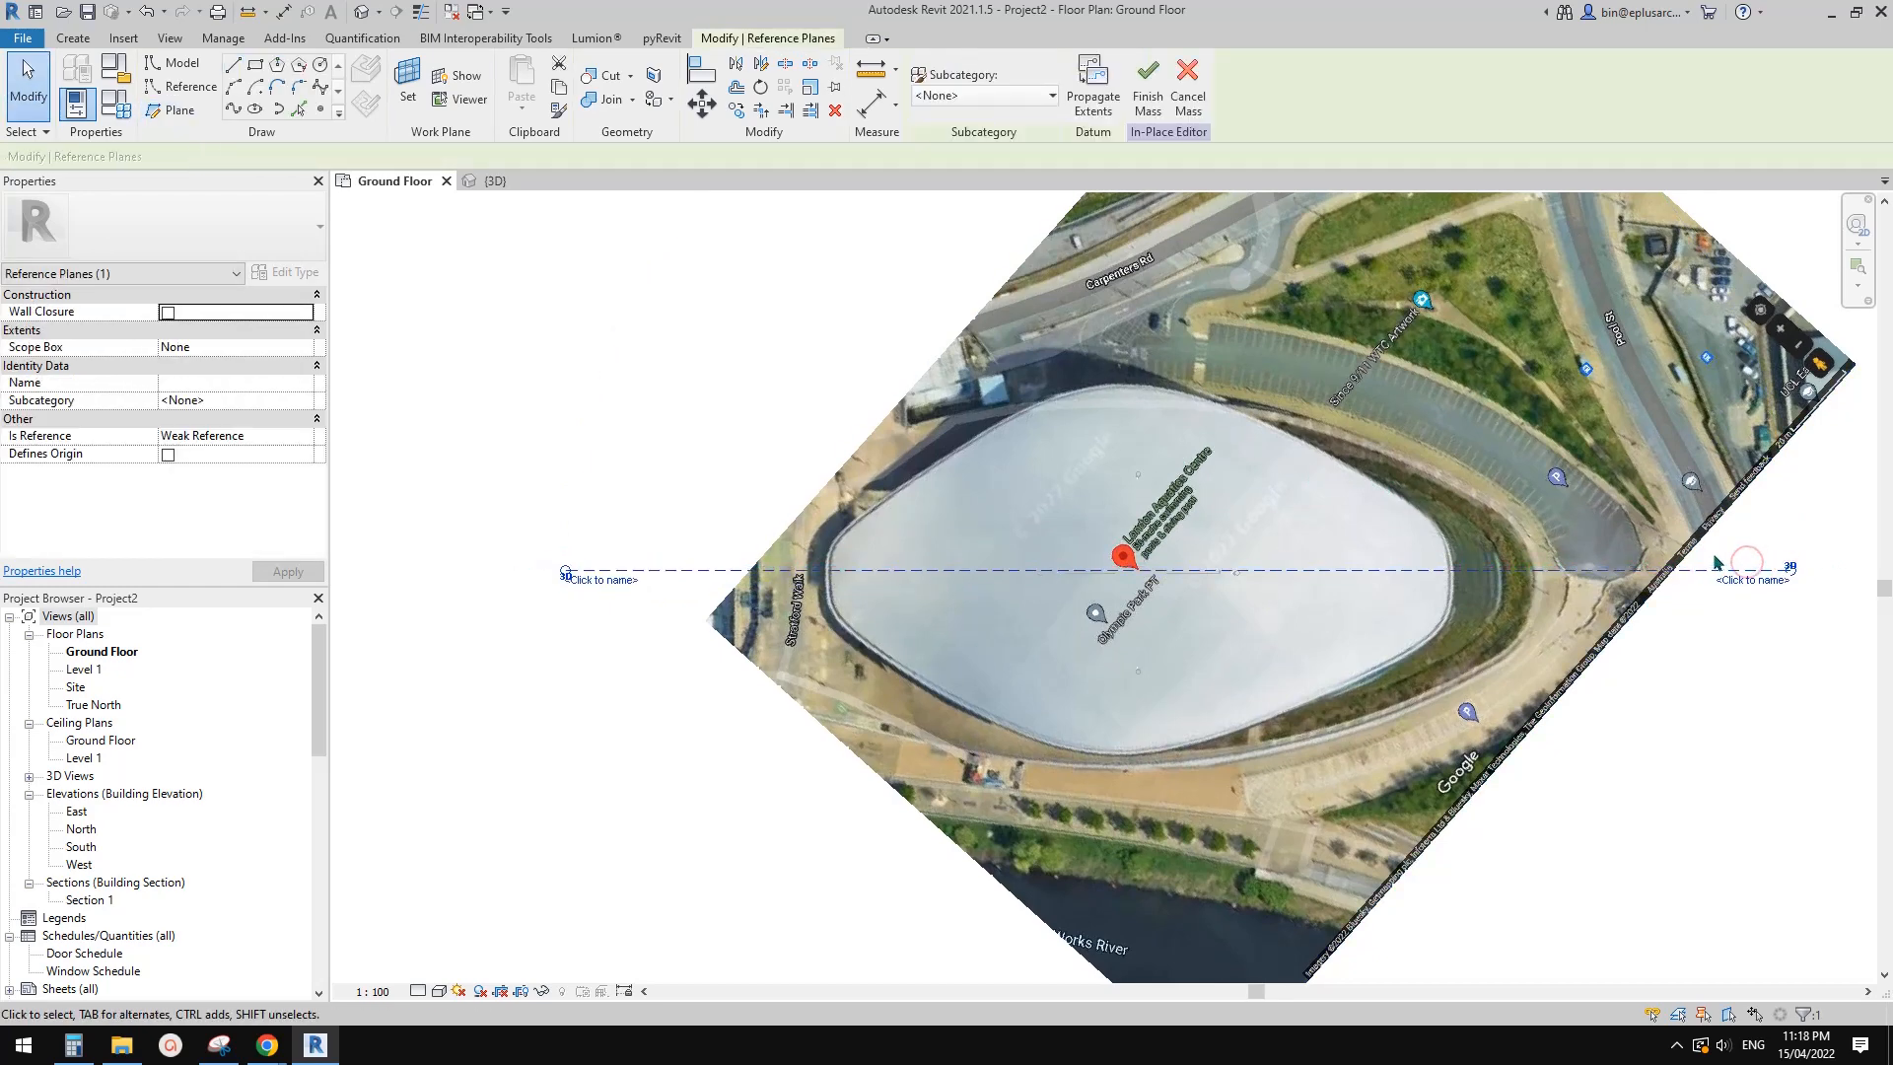
middle_click_drag(1399, 556, 1430, 561)
Copy the centre reference plane up to the roof's top edge
key("c")
key("o")
scroll(1074, 589, "up", 1)
left_click(1109, 584)
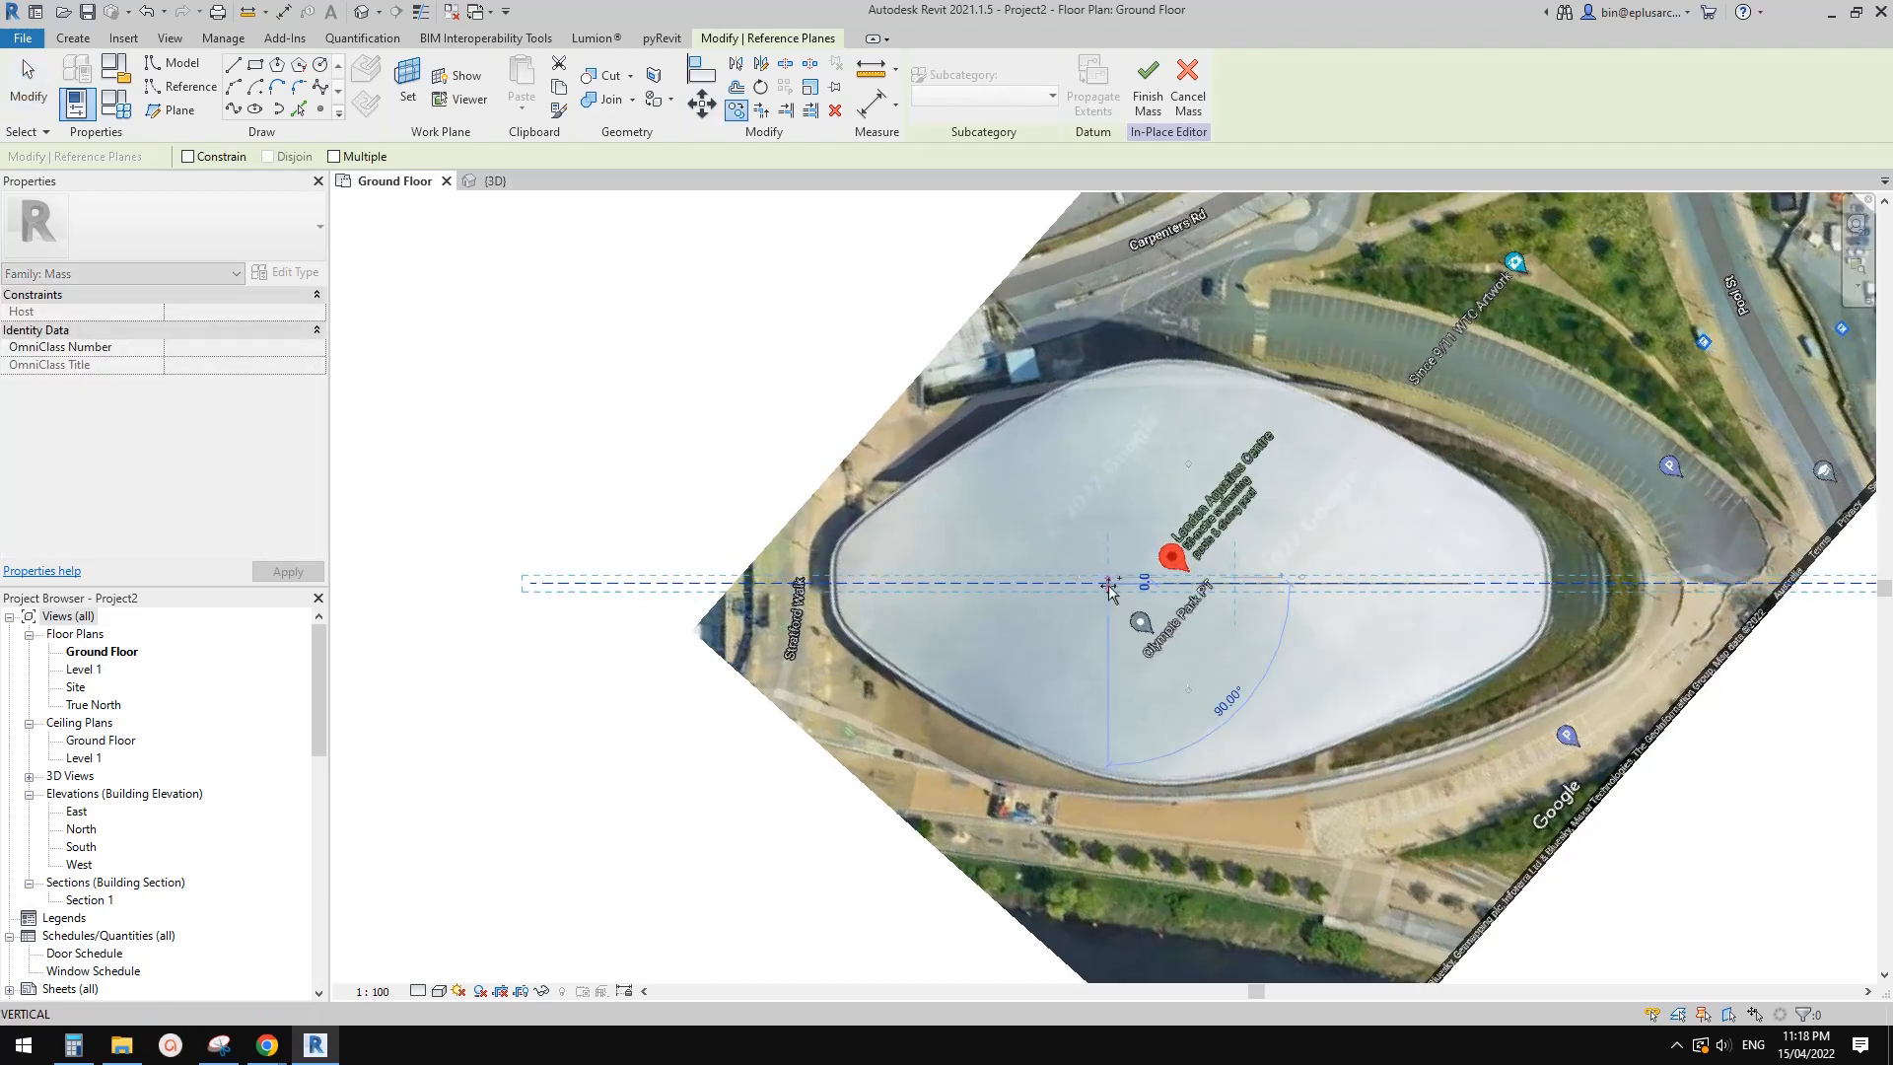
left_click(1108, 364)
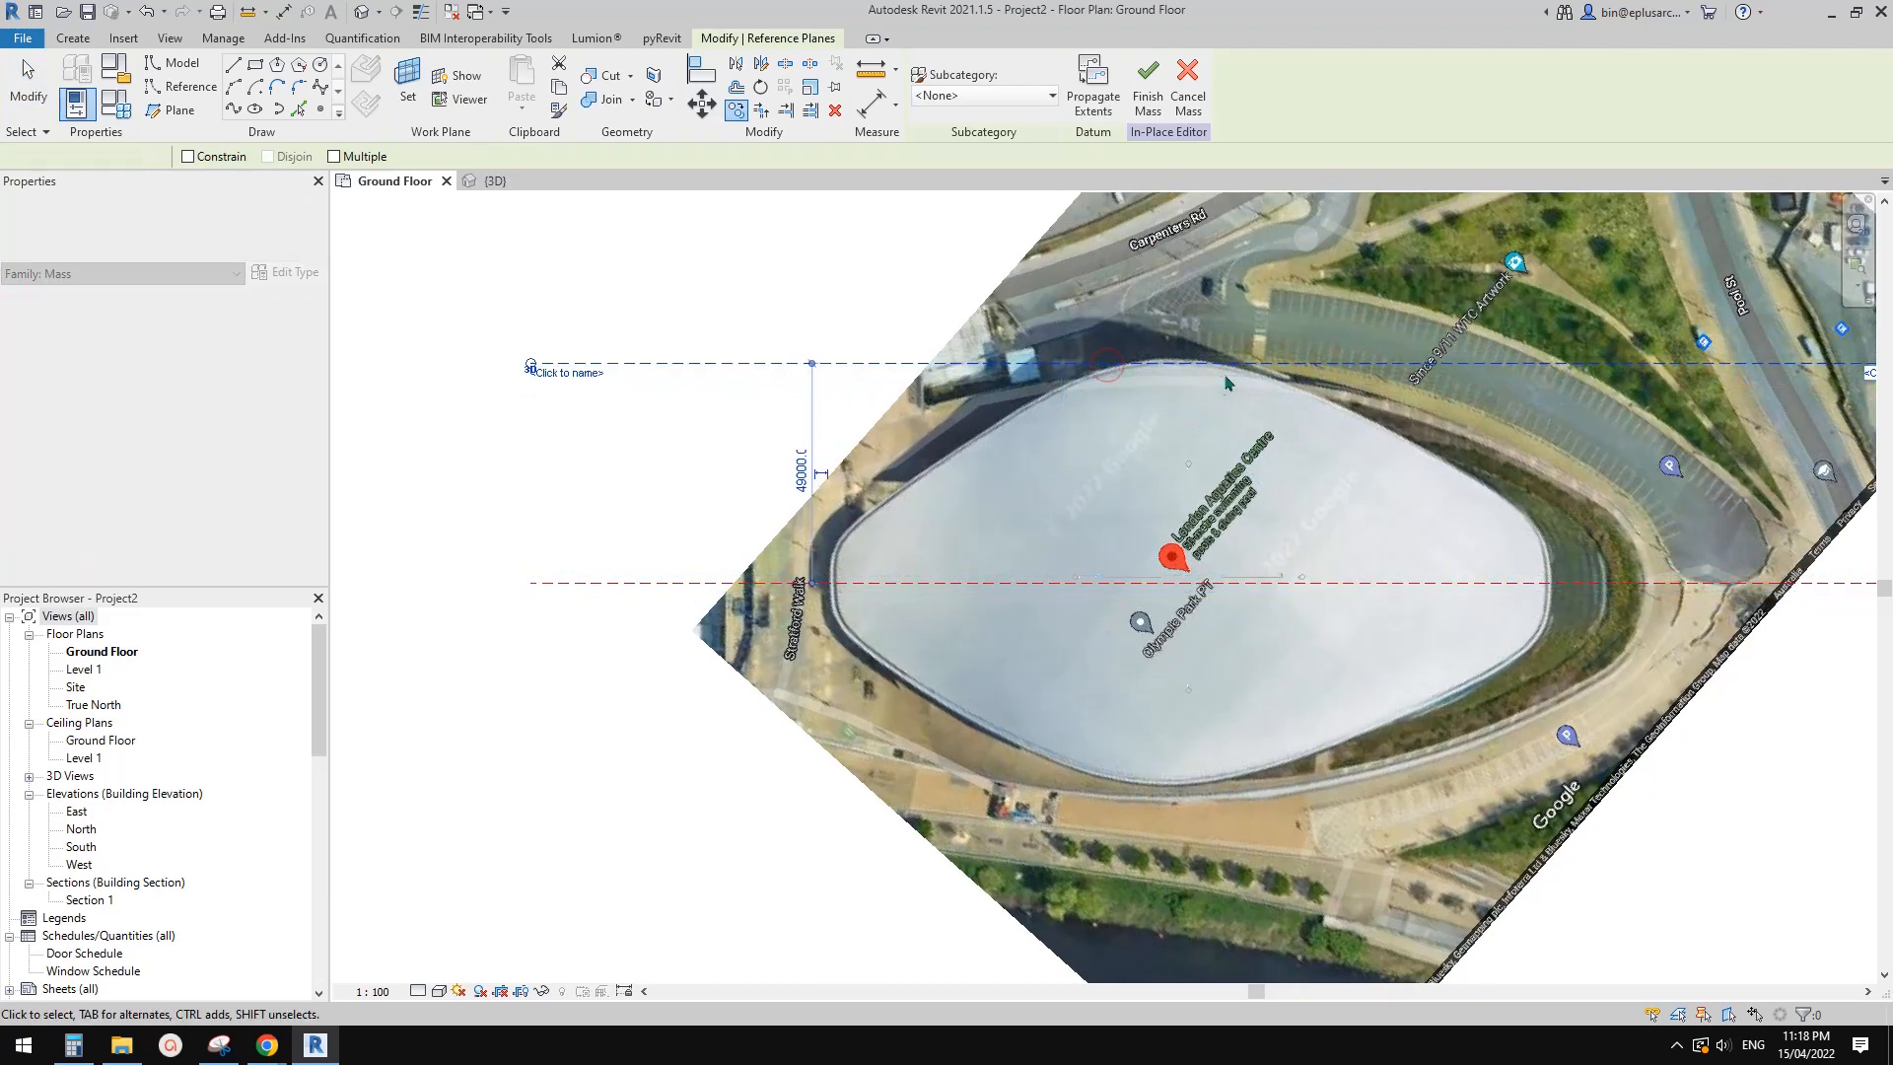
scroll(1232, 385, "up", 1)
scroll(1223, 448, "down", 1)
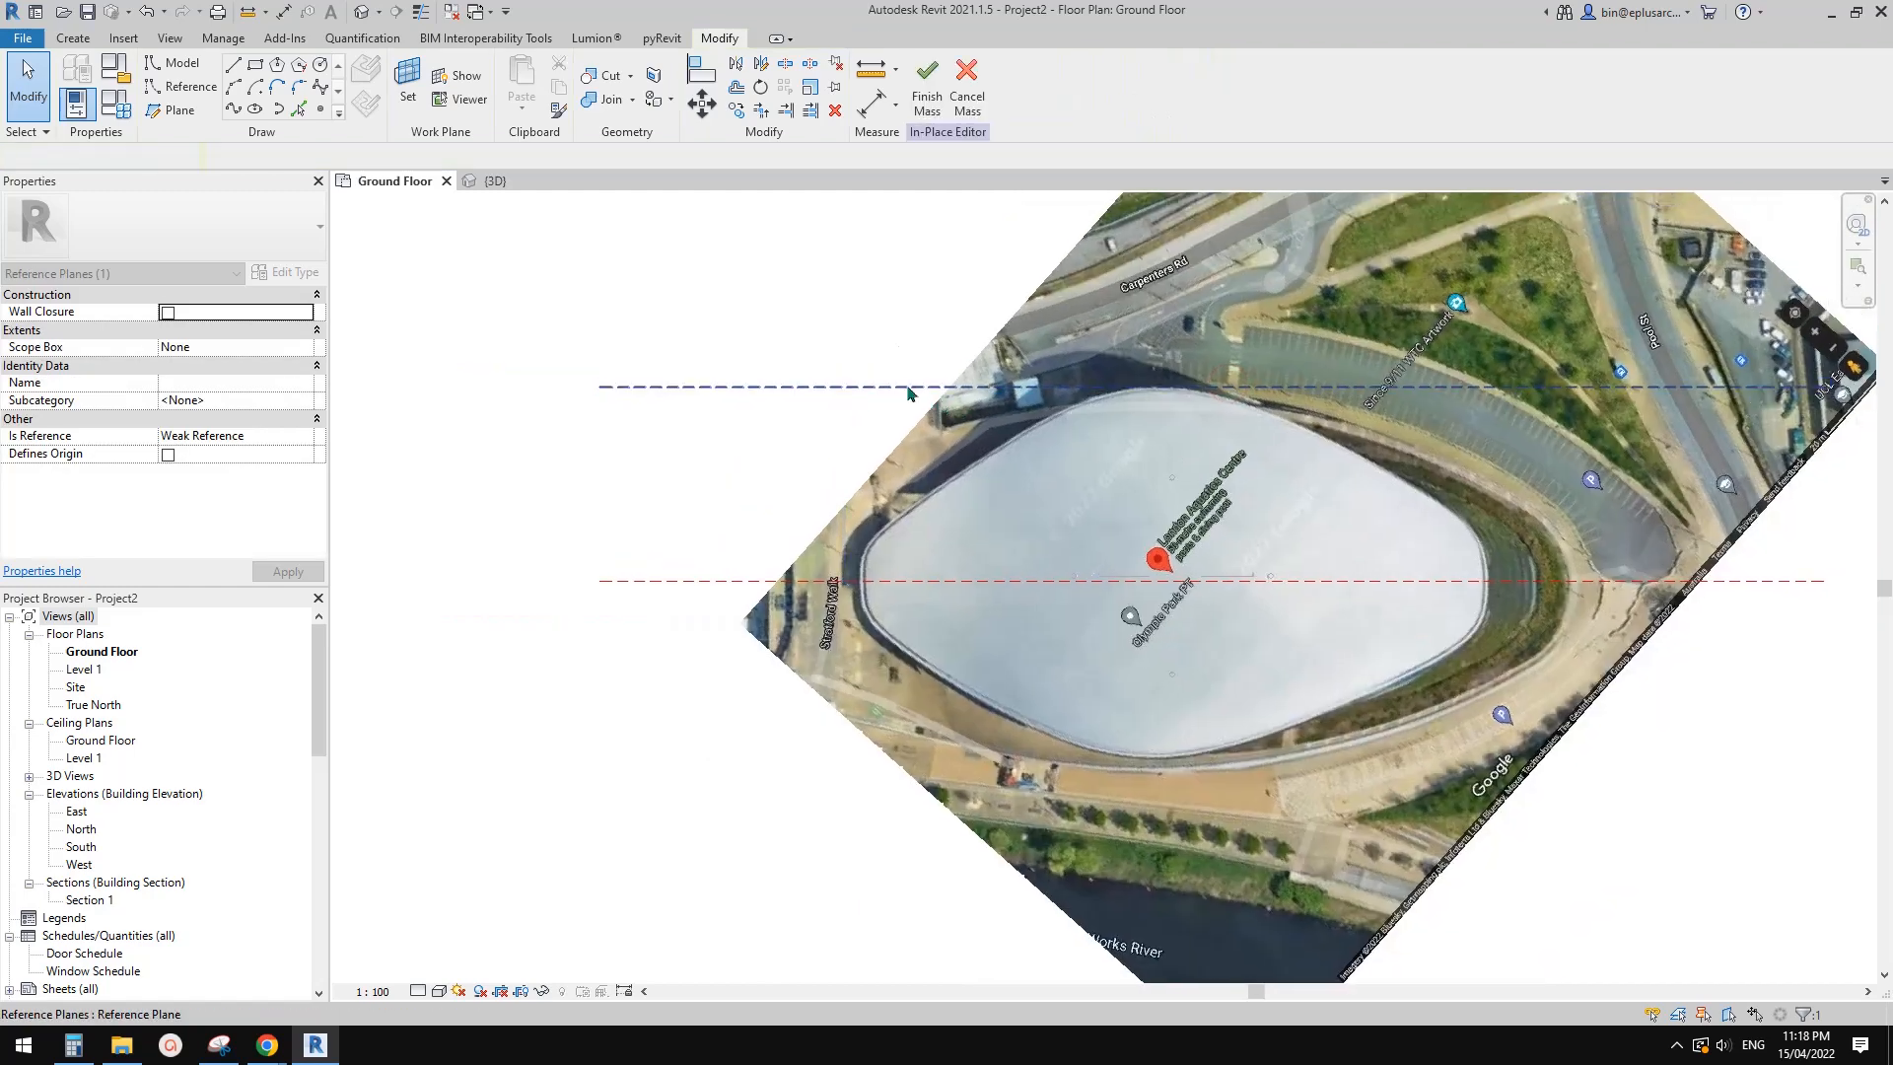
Mirror the top plane as a copy about the centre plane to mark the bottom edge
key("m")
key("m")
left_click(721, 574)
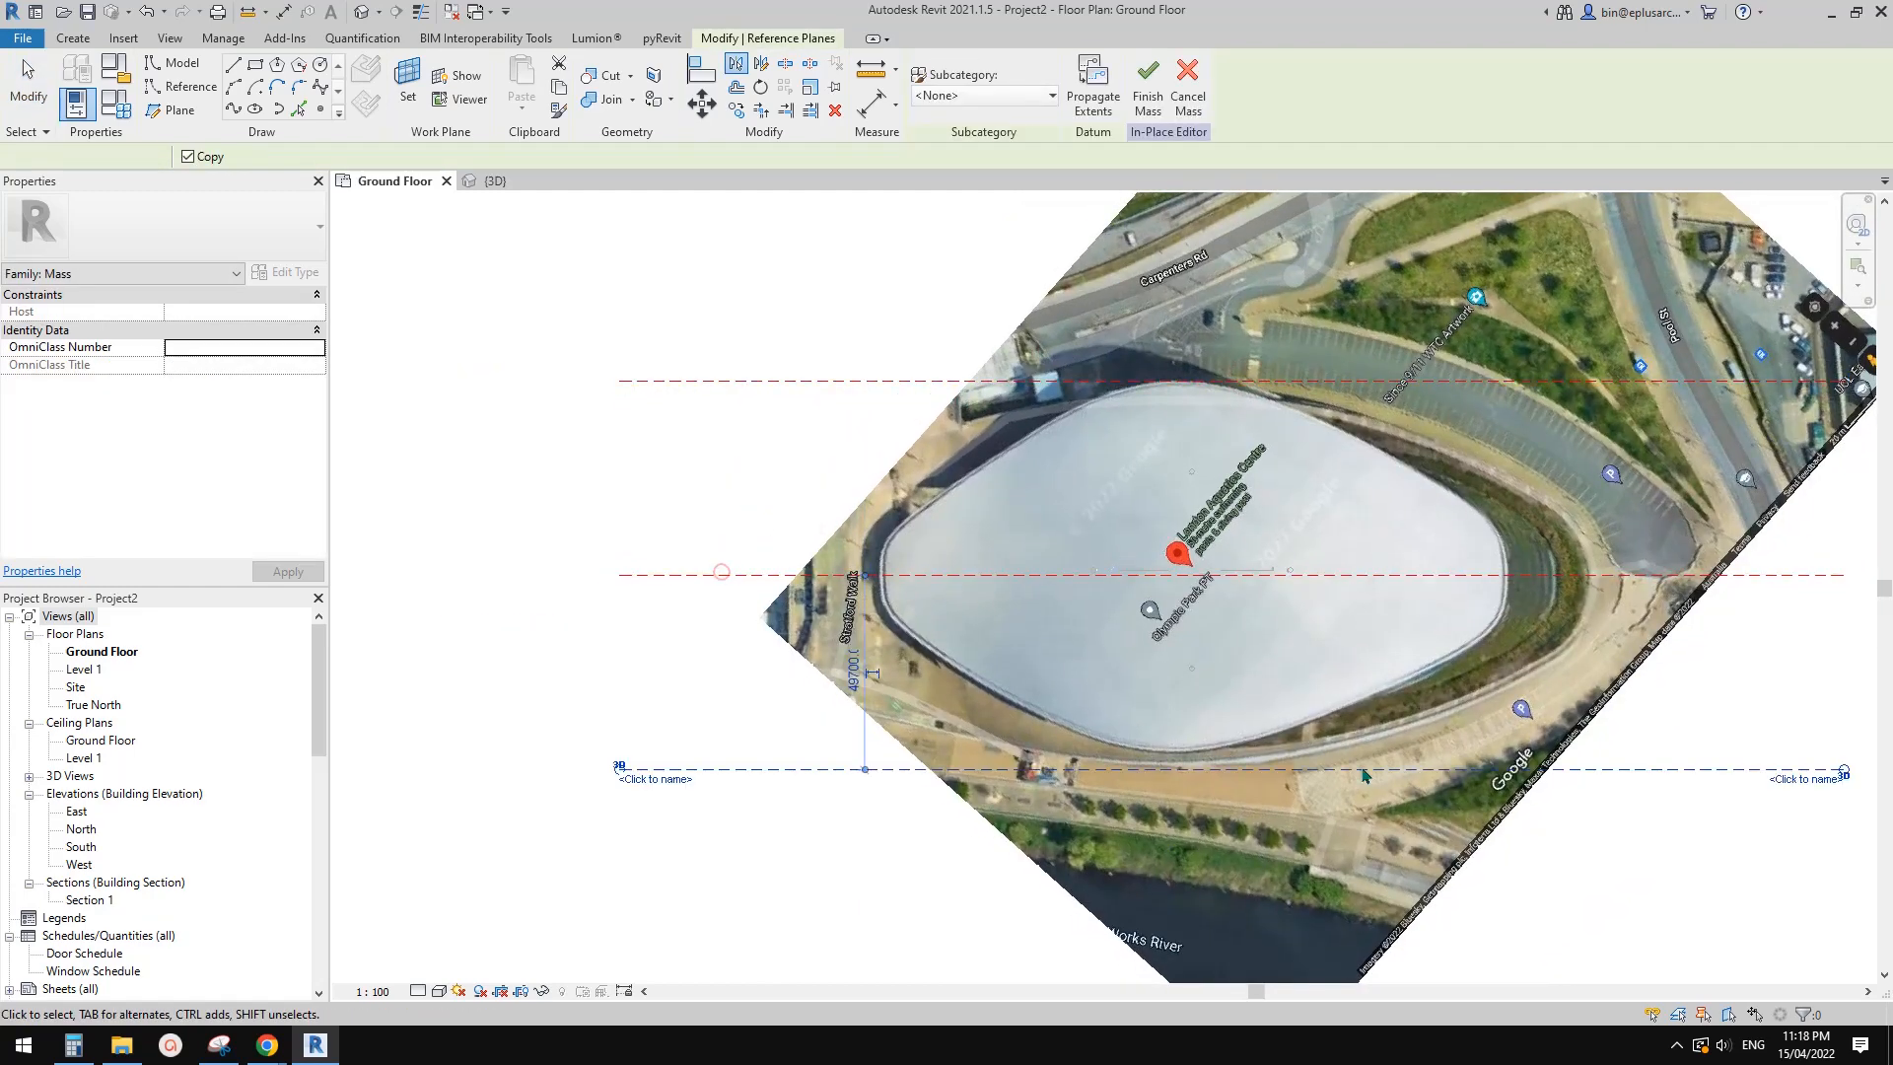
key("Escape")
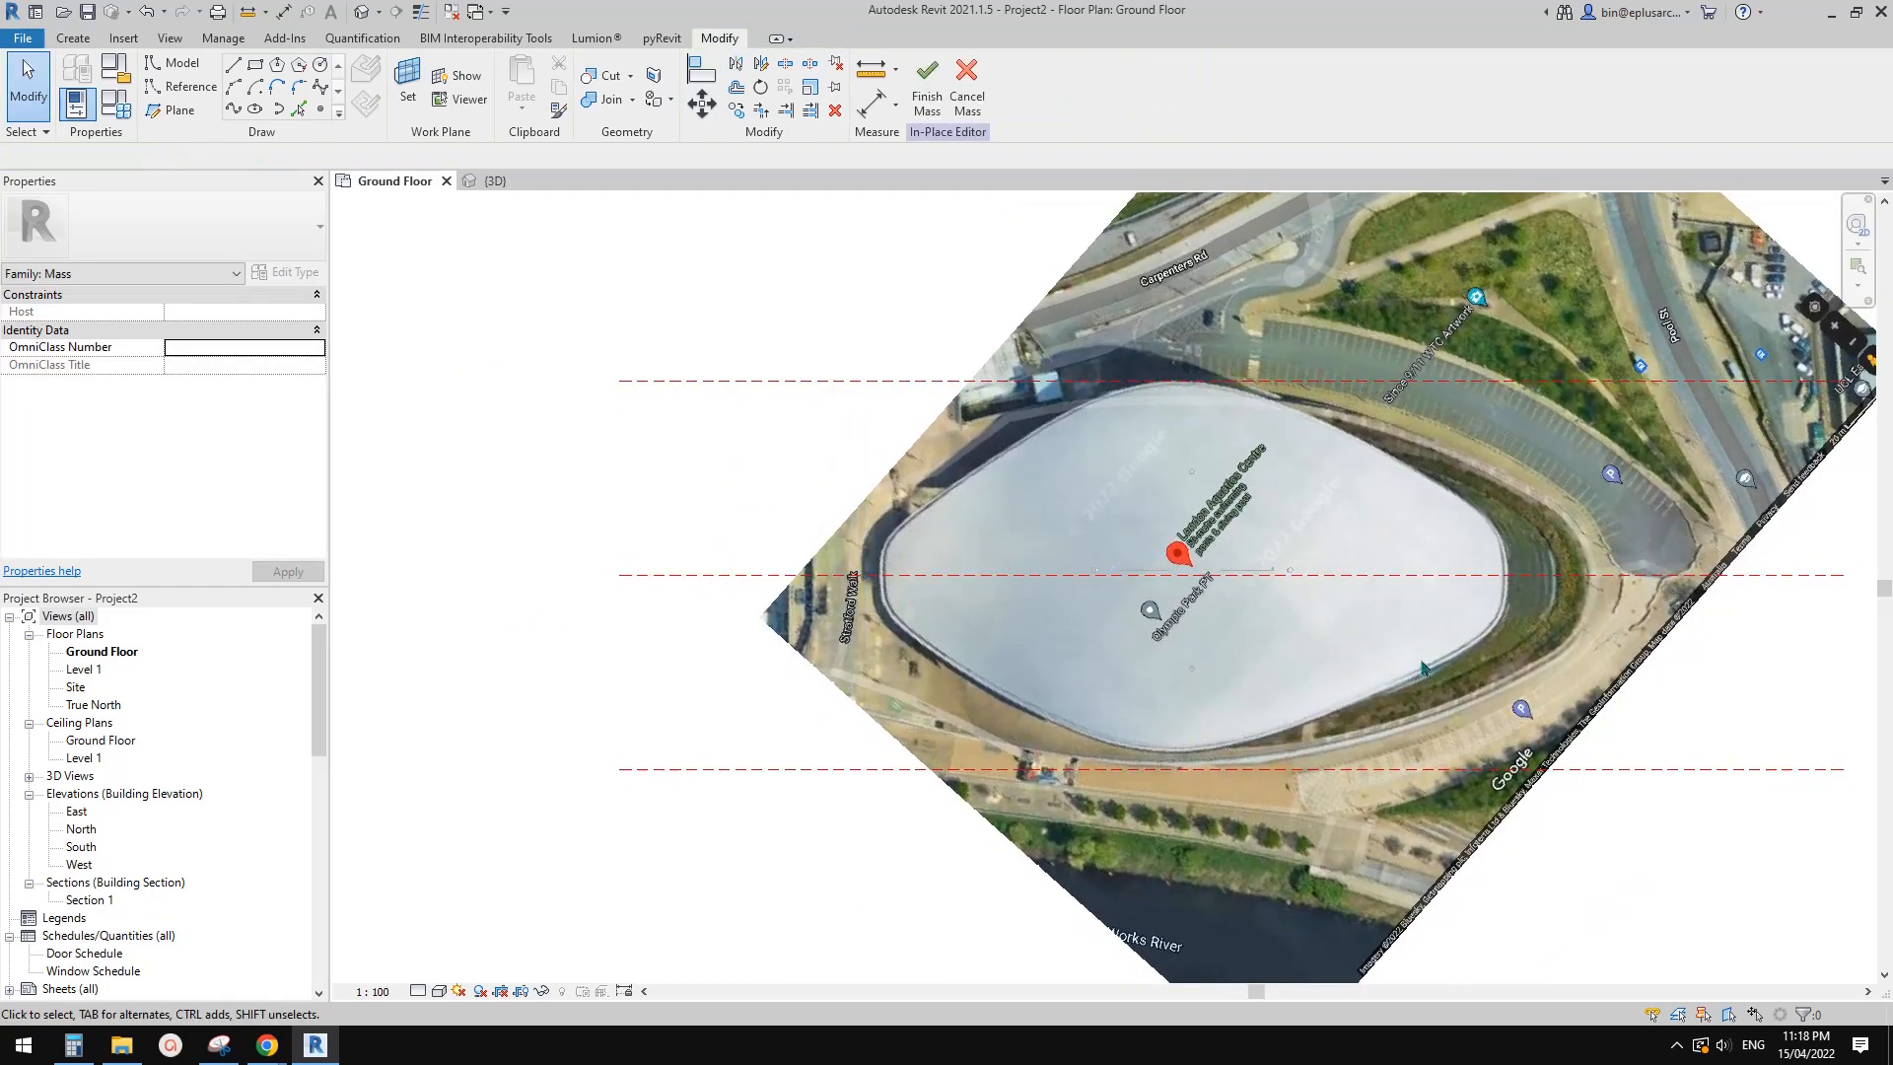
scroll(1268, 617, "down", 1)
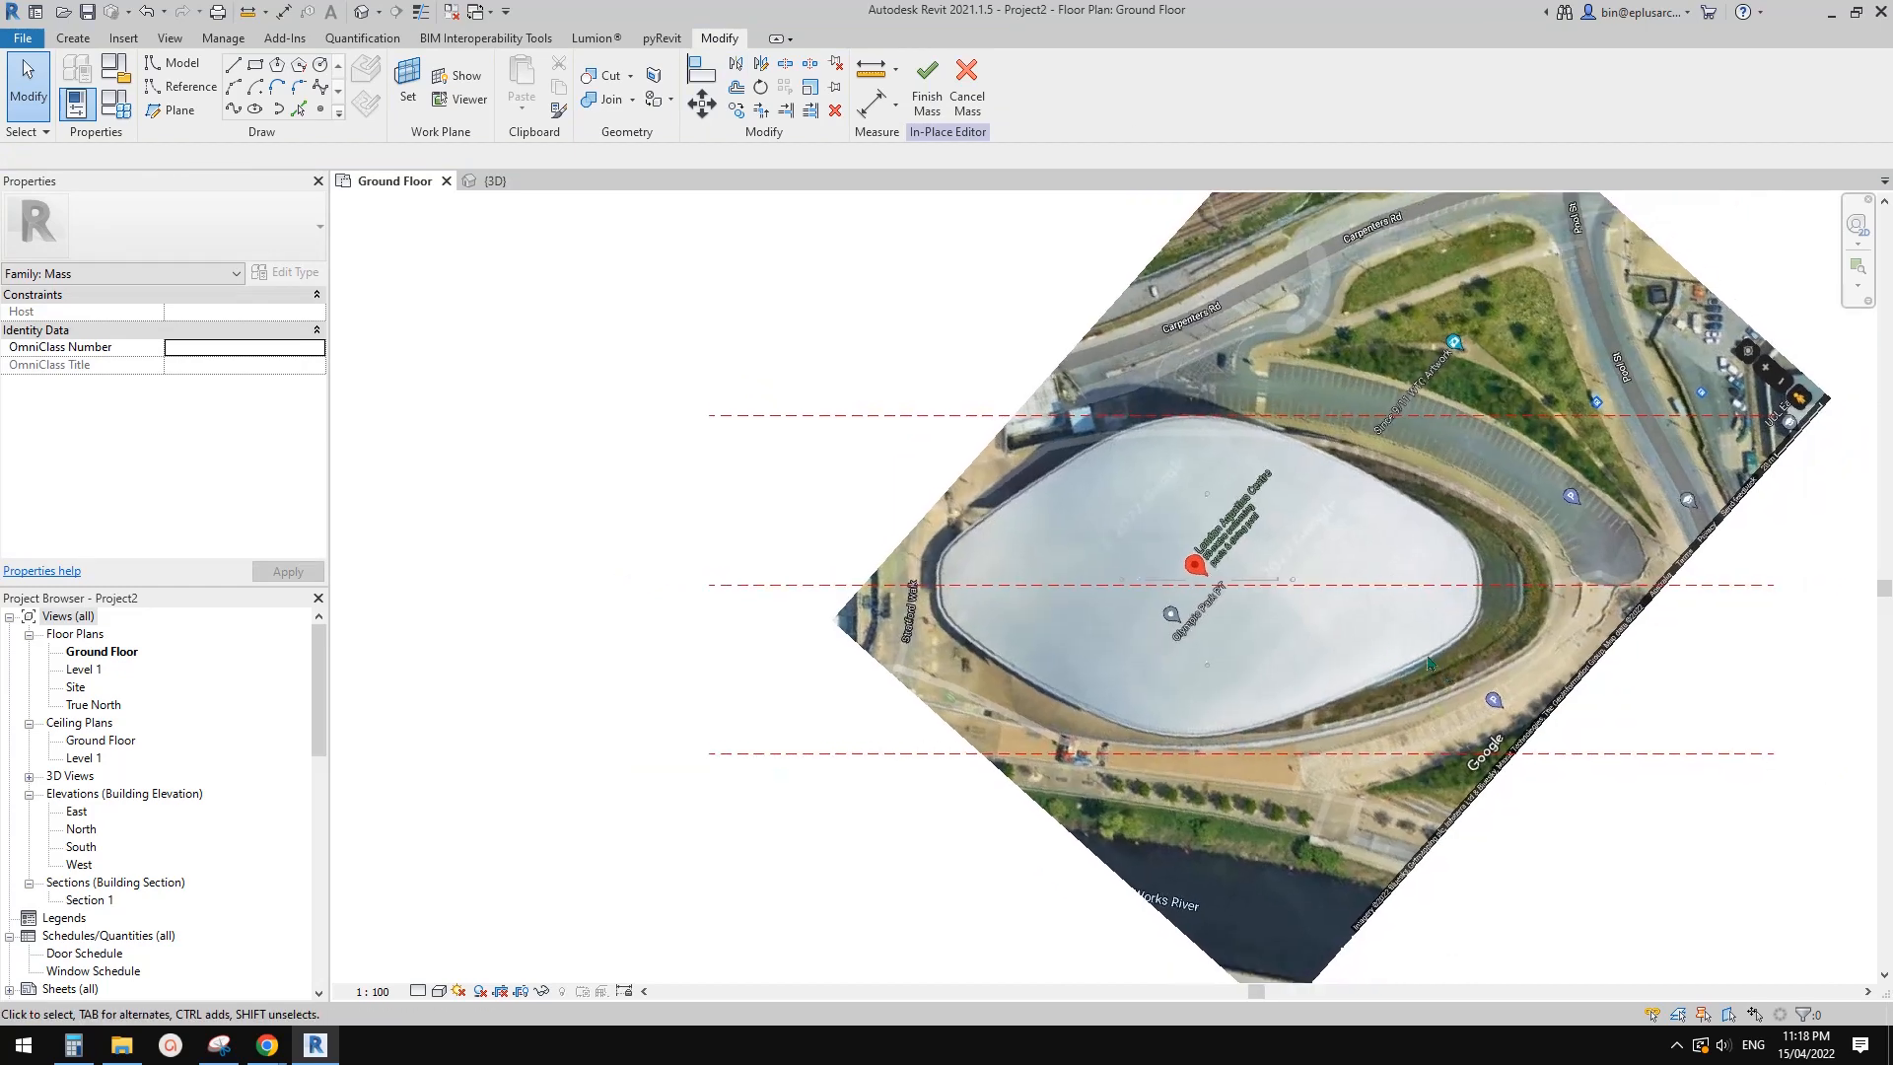
scroll(1380, 651, "up", 1)
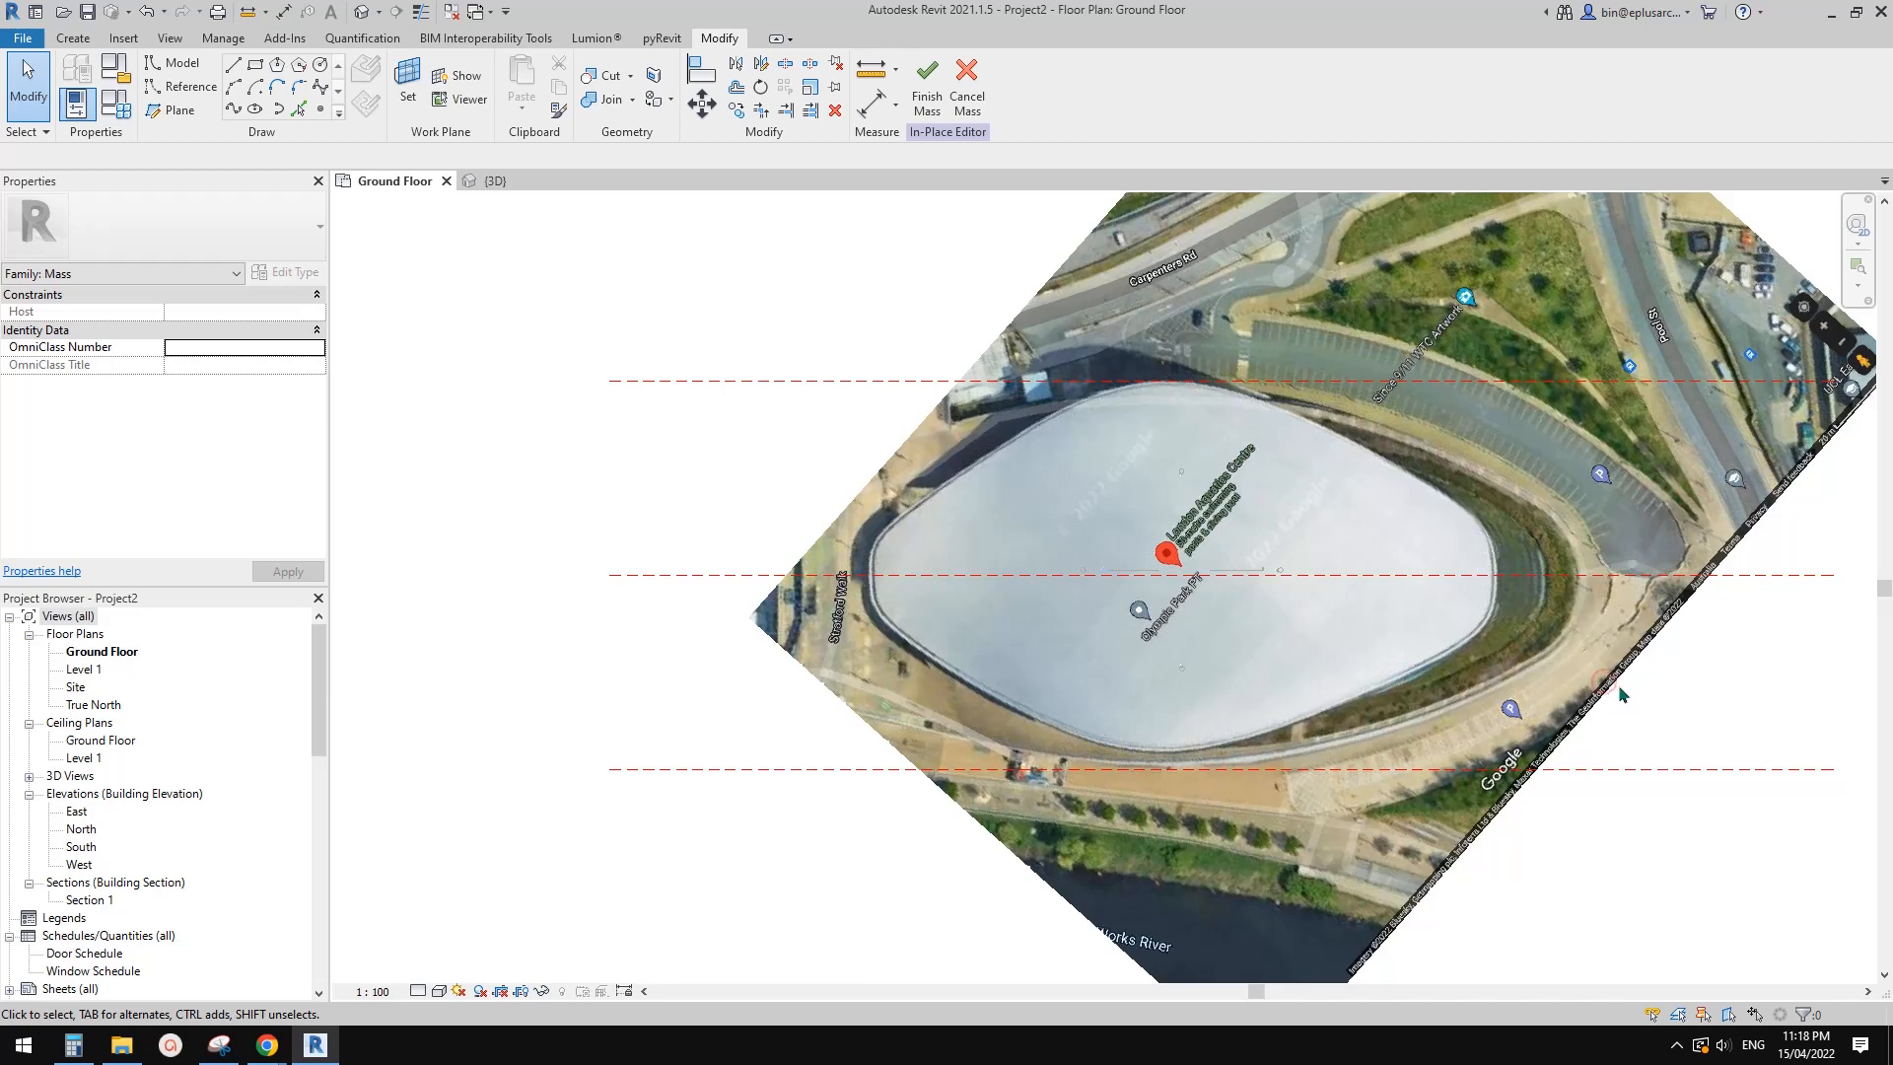
middle_click_drag(1743, 686, 1605, 731)
scroll(1420, 611, "down", 1)
middle_click_drag(1367, 536, 1350, 538)
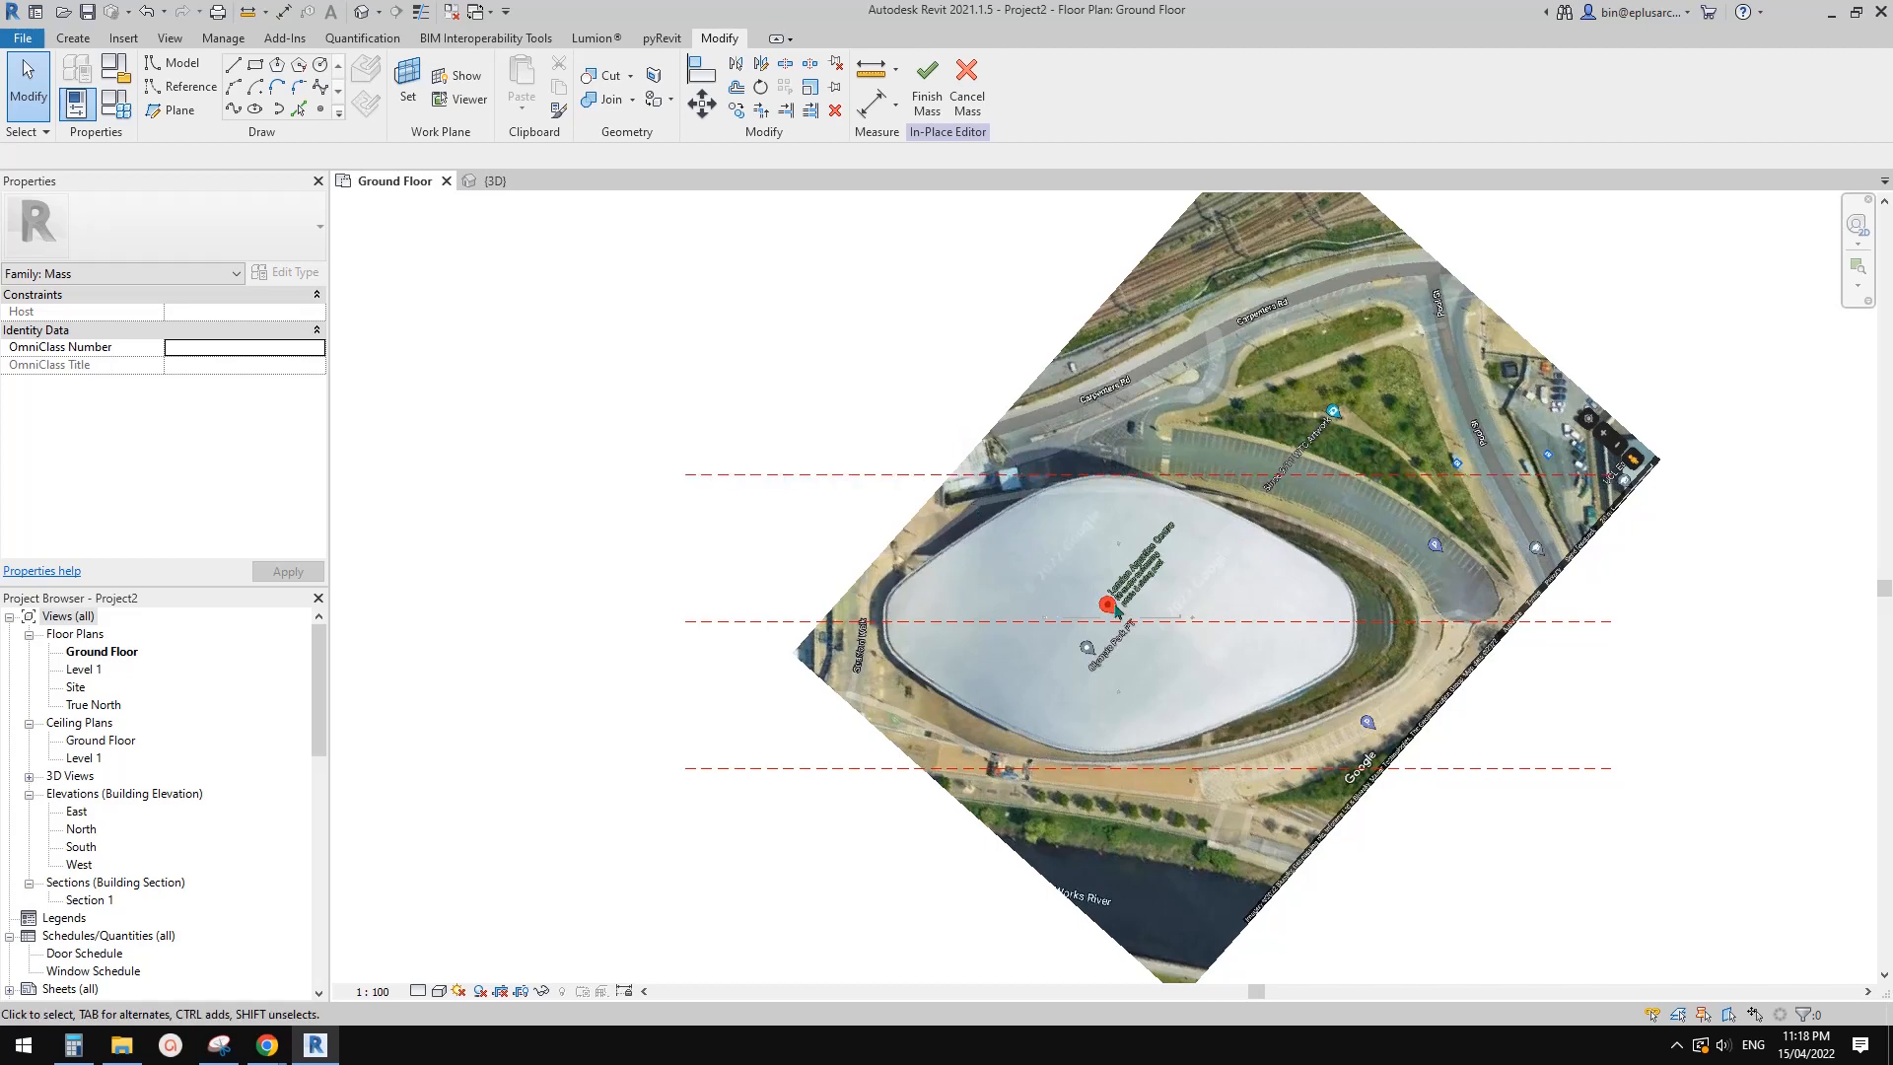
middle_click_drag(1139, 617, 1165, 618)
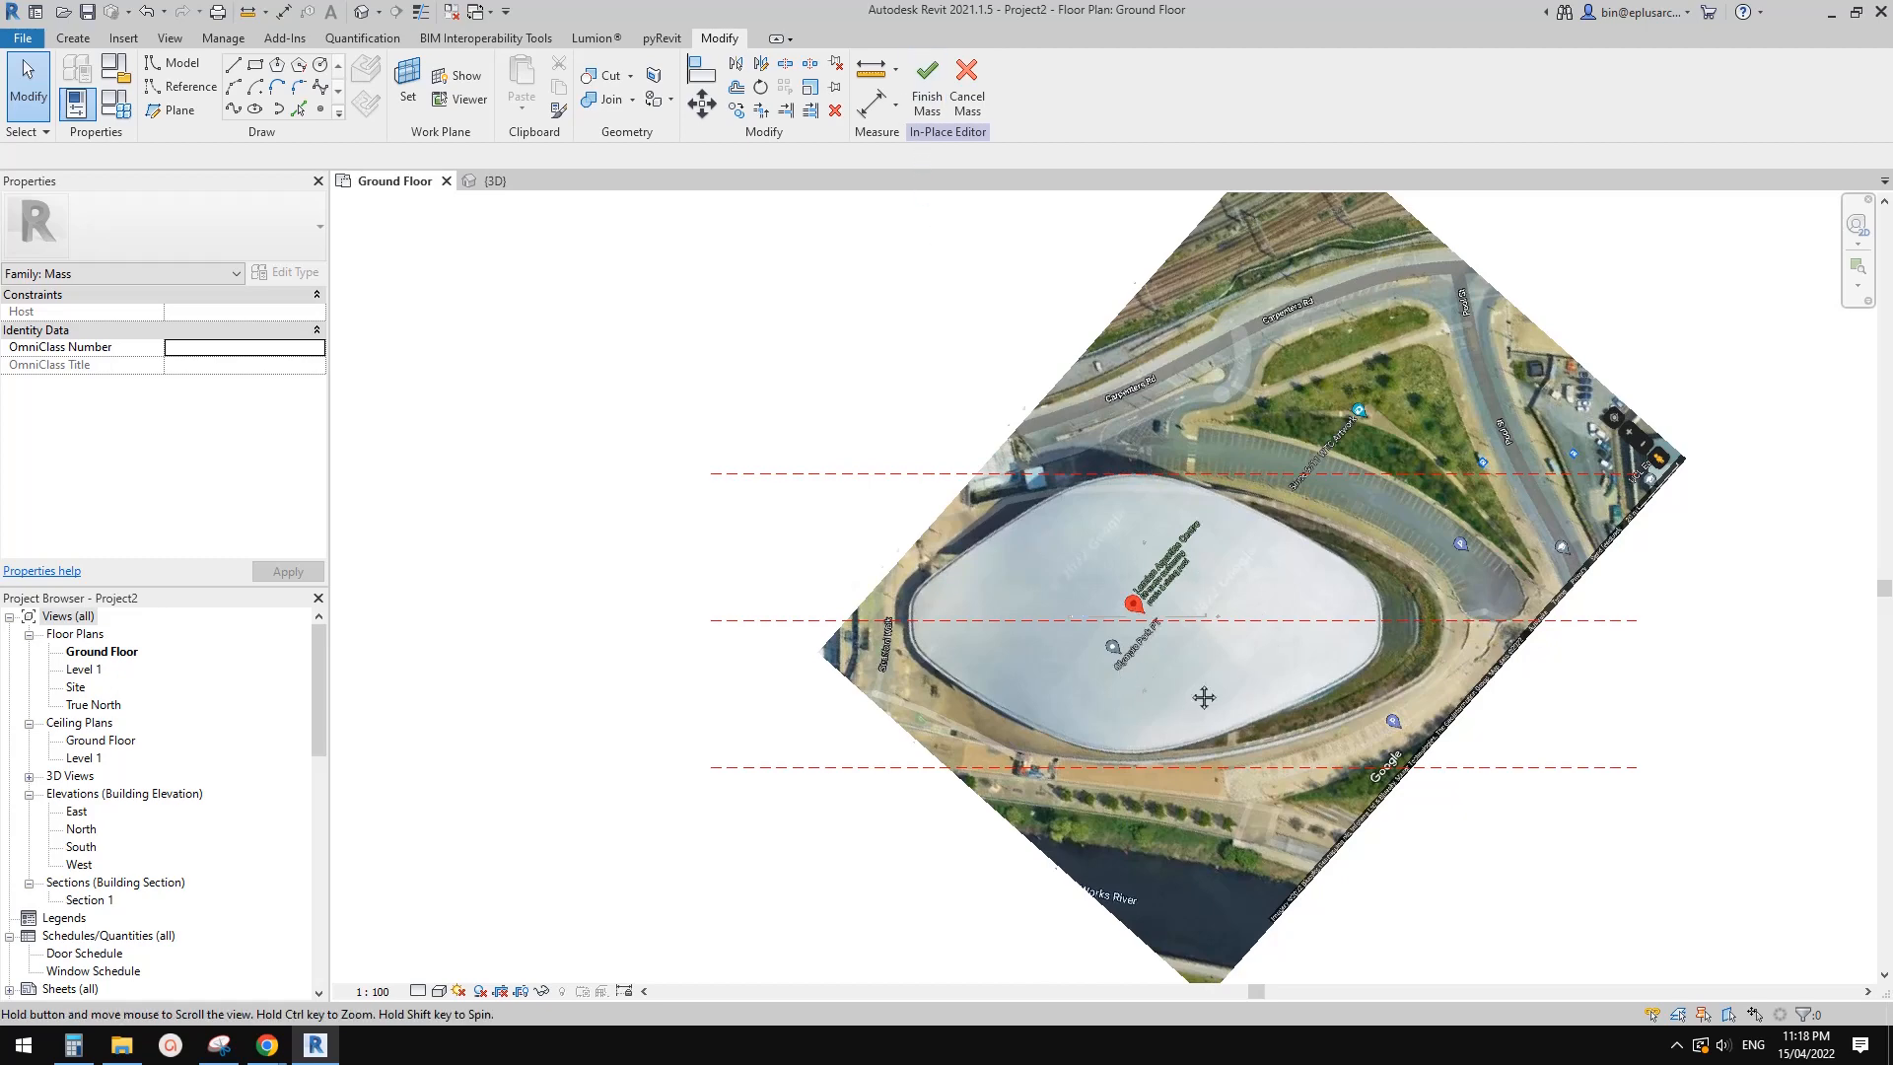
Nudge the bottom and top planes onto the roof edges, 48700 apart
scroll(1209, 684, "up", 2)
scroll(1635, 845, "up", 1)
left_click_drag(1657, 840, 1562, 360)
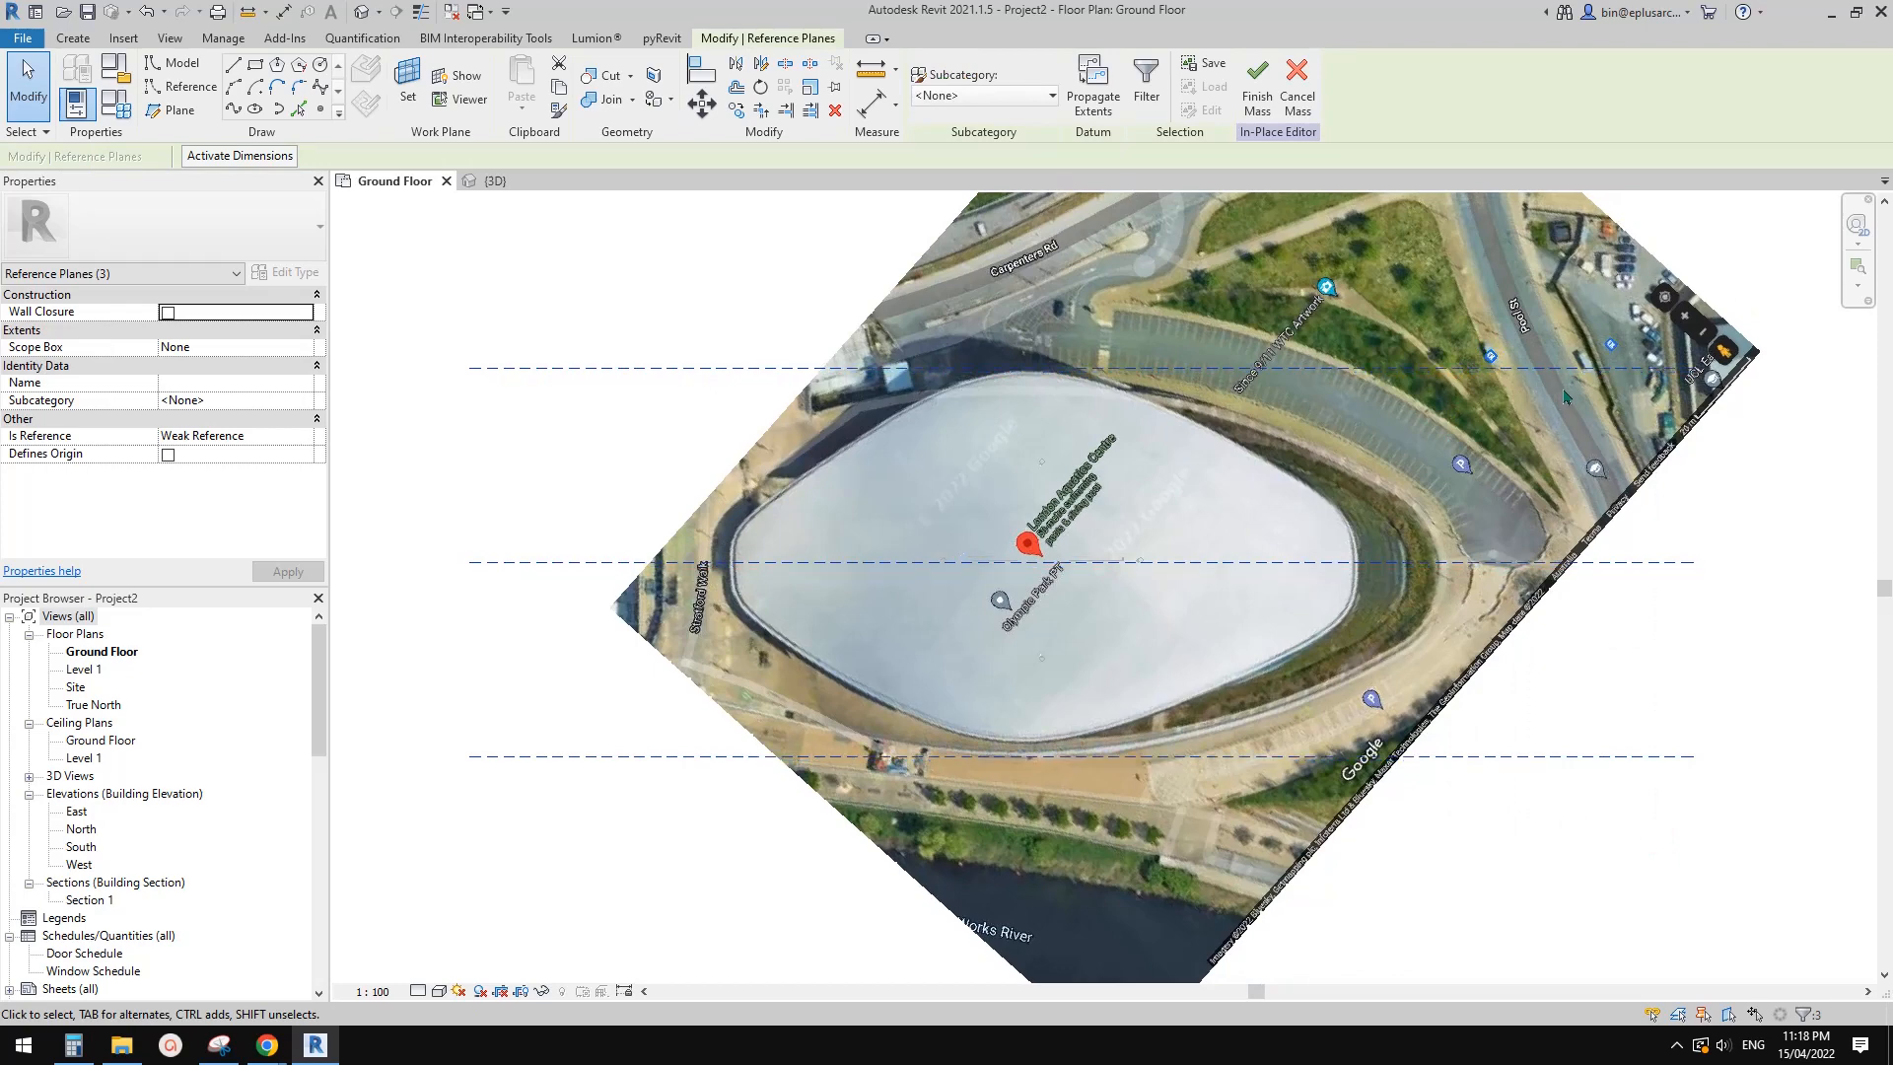
left_click_drag(1718, 794, 1666, 738)
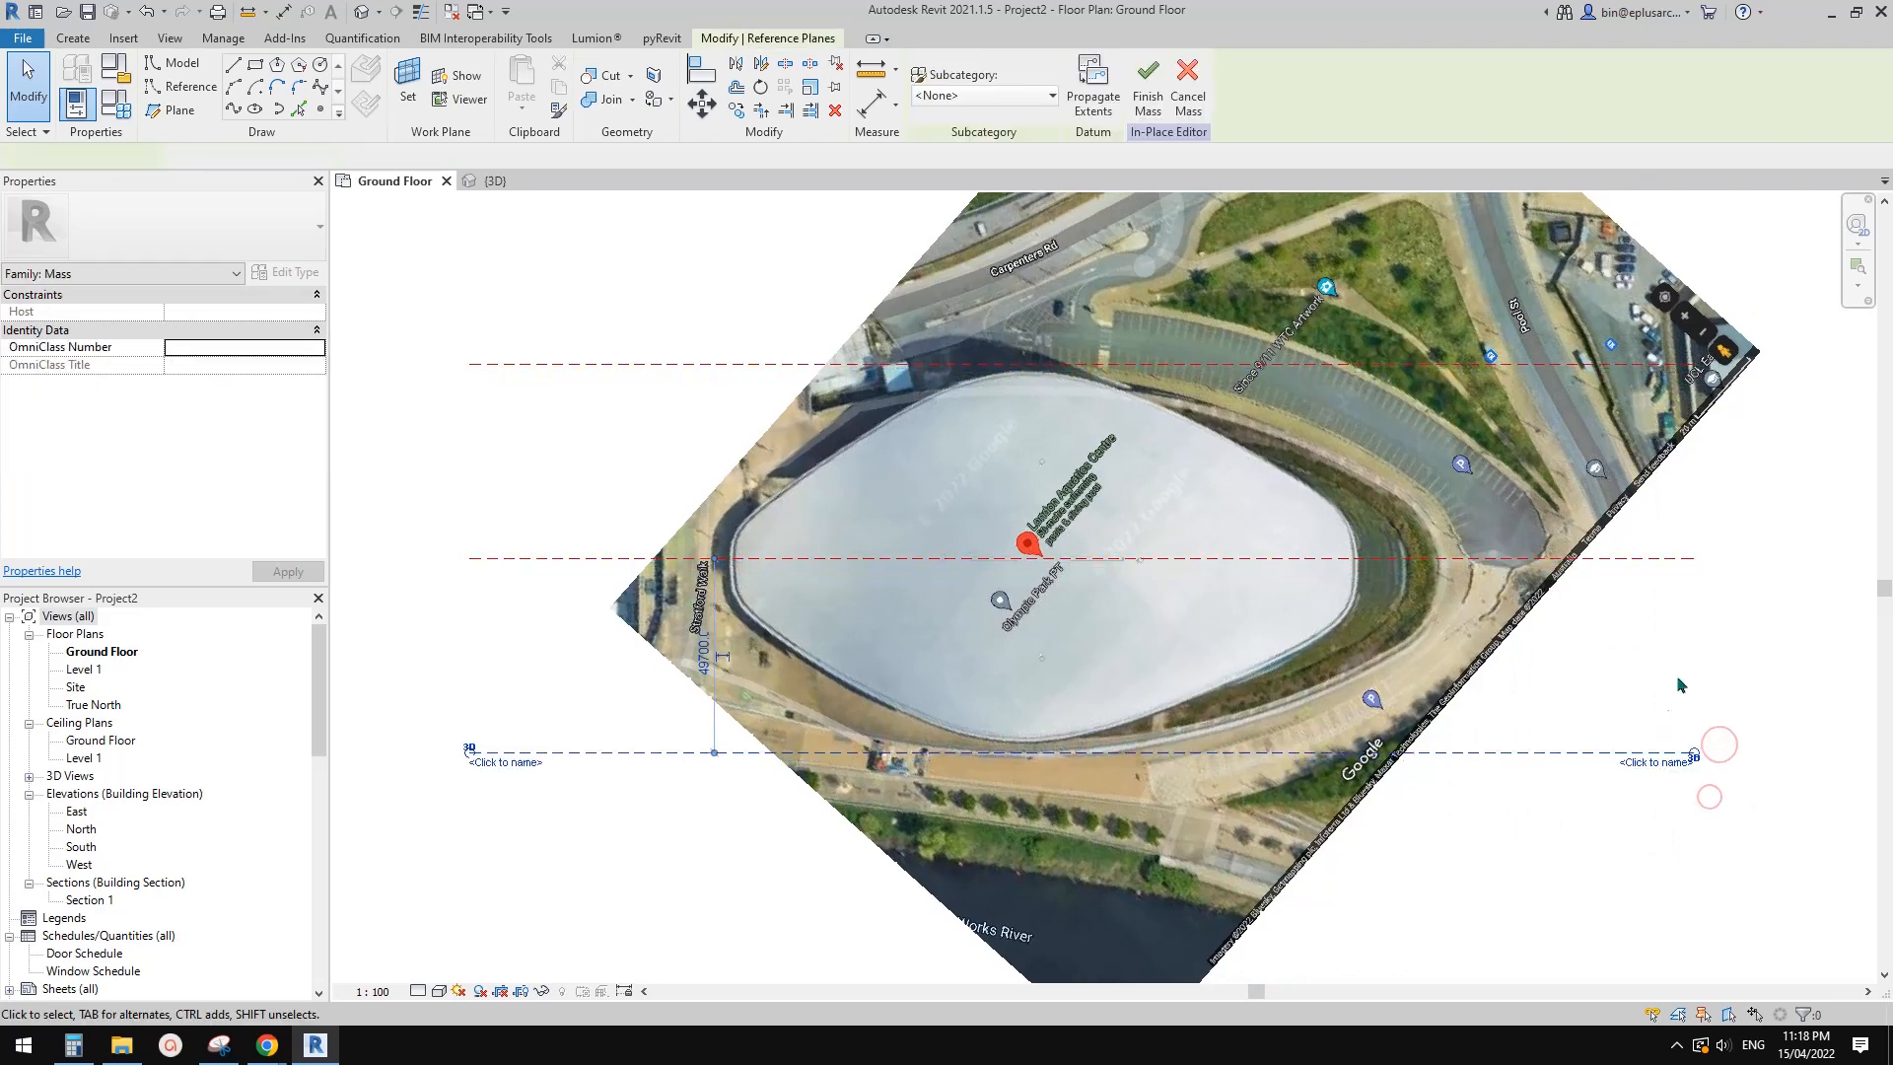
key("Up")
left_click(1668, 365)
key("Down")
left_click(1752, 697)
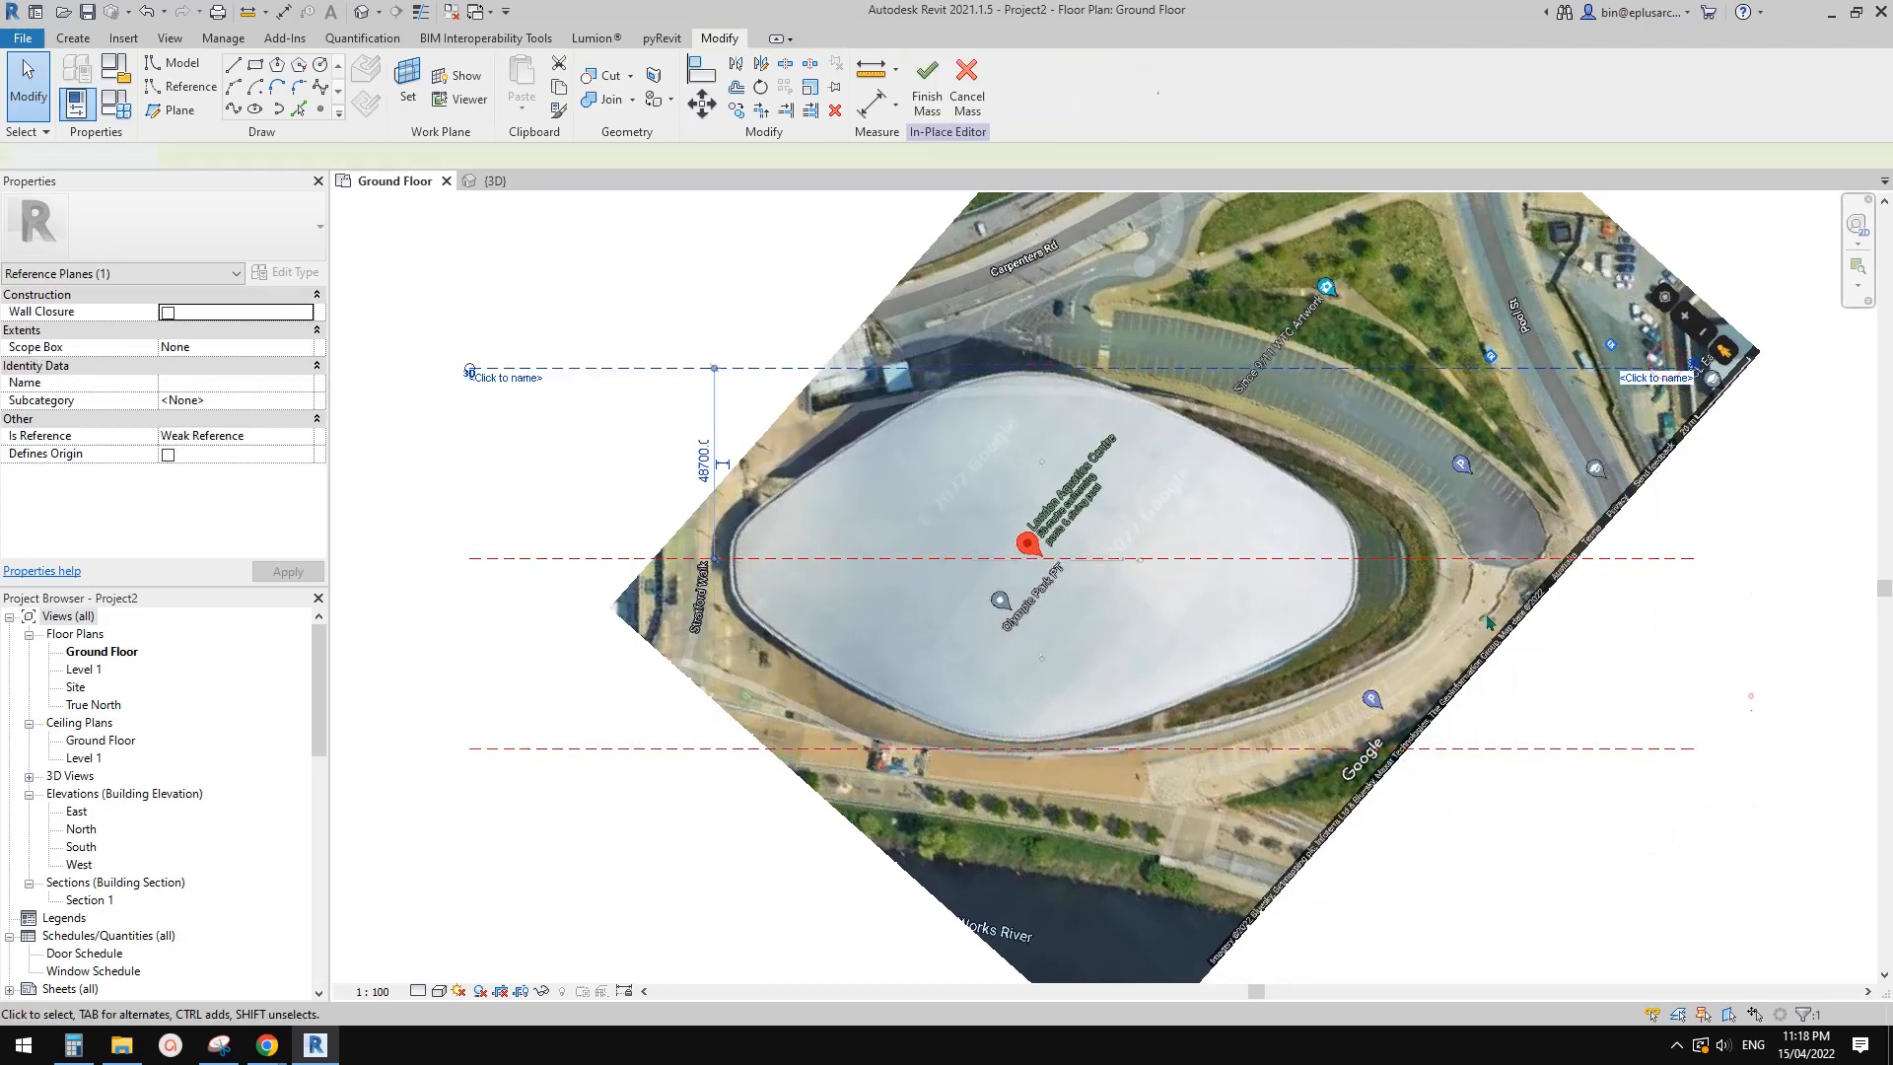
middle_click_drag(813, 618, 998, 603)
scroll(977, 591, "up", 1)
scroll(998, 603, "down", 1)
Draw a vertical reference plane at the roof's west end and nudge it onto the edge
key("r")
key("p")
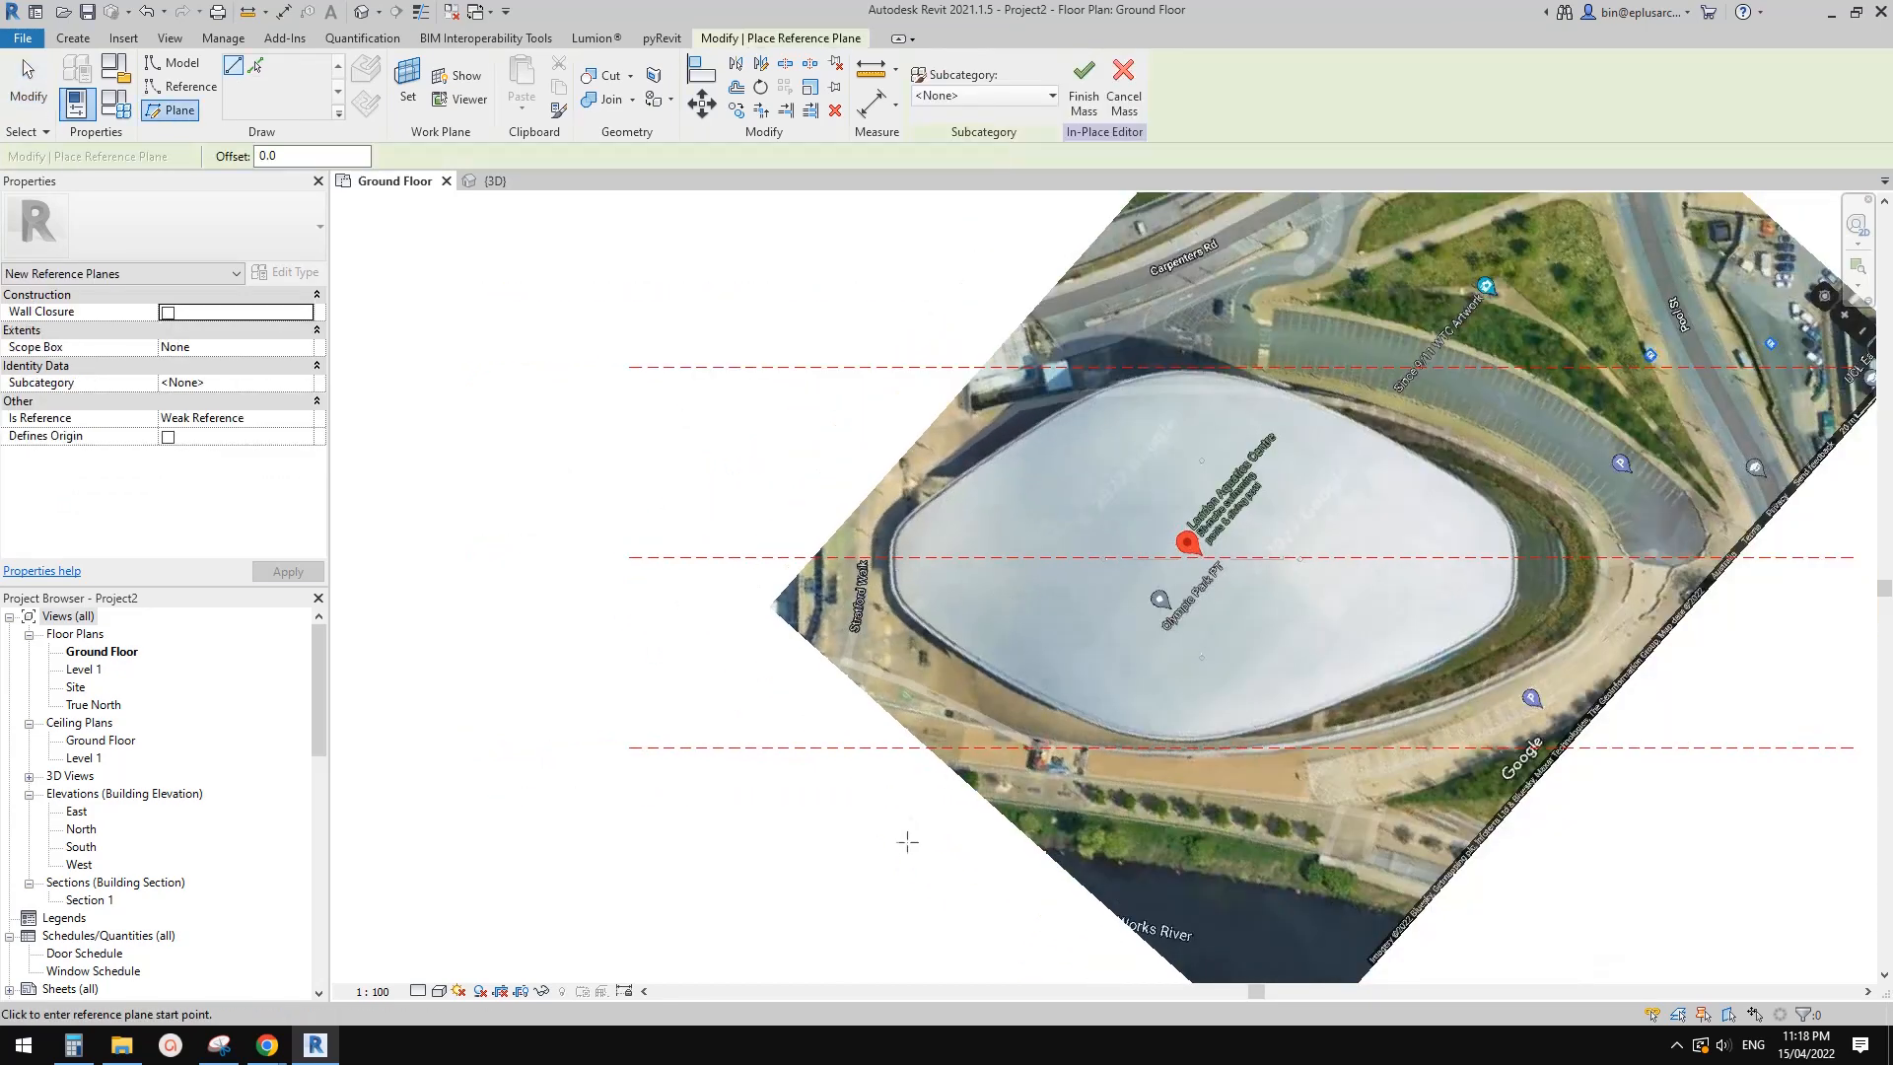
left_click(900, 255)
key("Escape")
key("Escape")
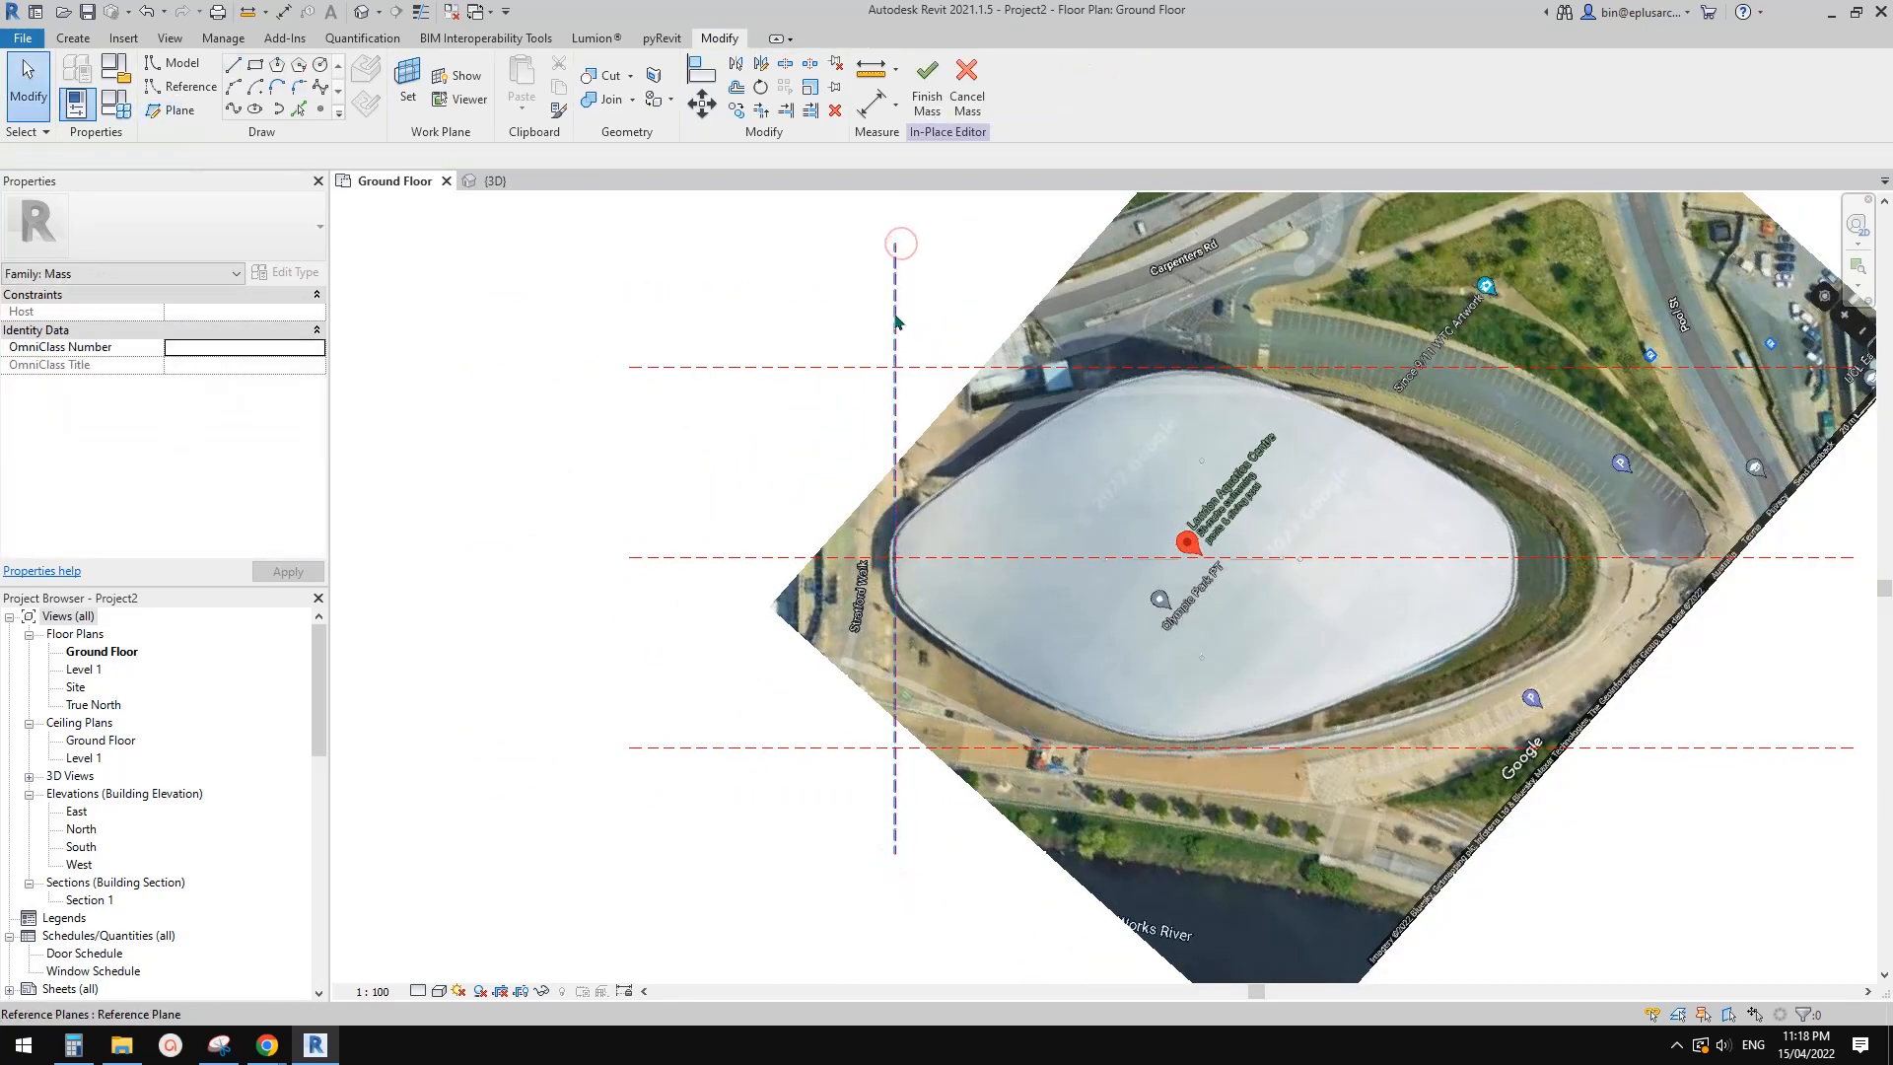
left_click(897, 318)
key("Left")
key("Left")
middle_click_drag(912, 615, 911, 625)
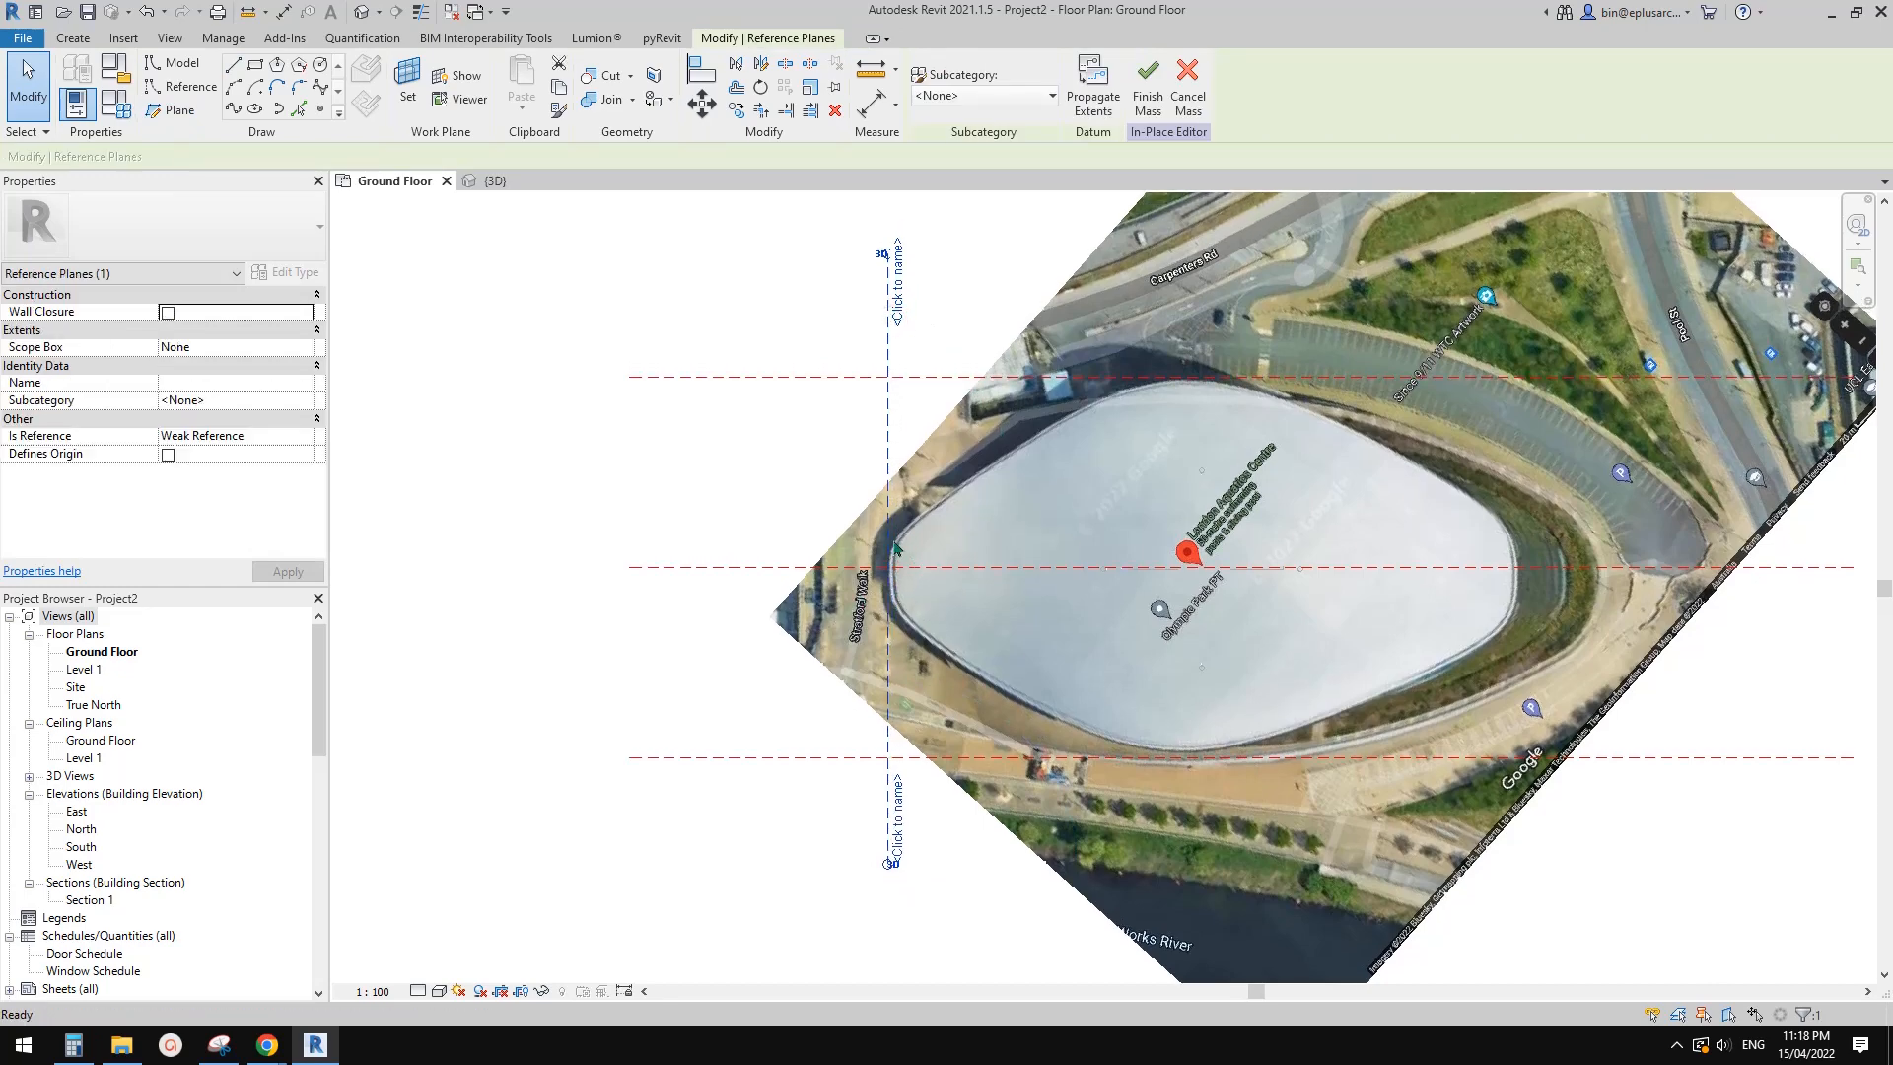
Copy the west vertical plane to pass through the roof's centre marker
key("c")
key("o")
left_click(888, 567)
left_click(1203, 565)
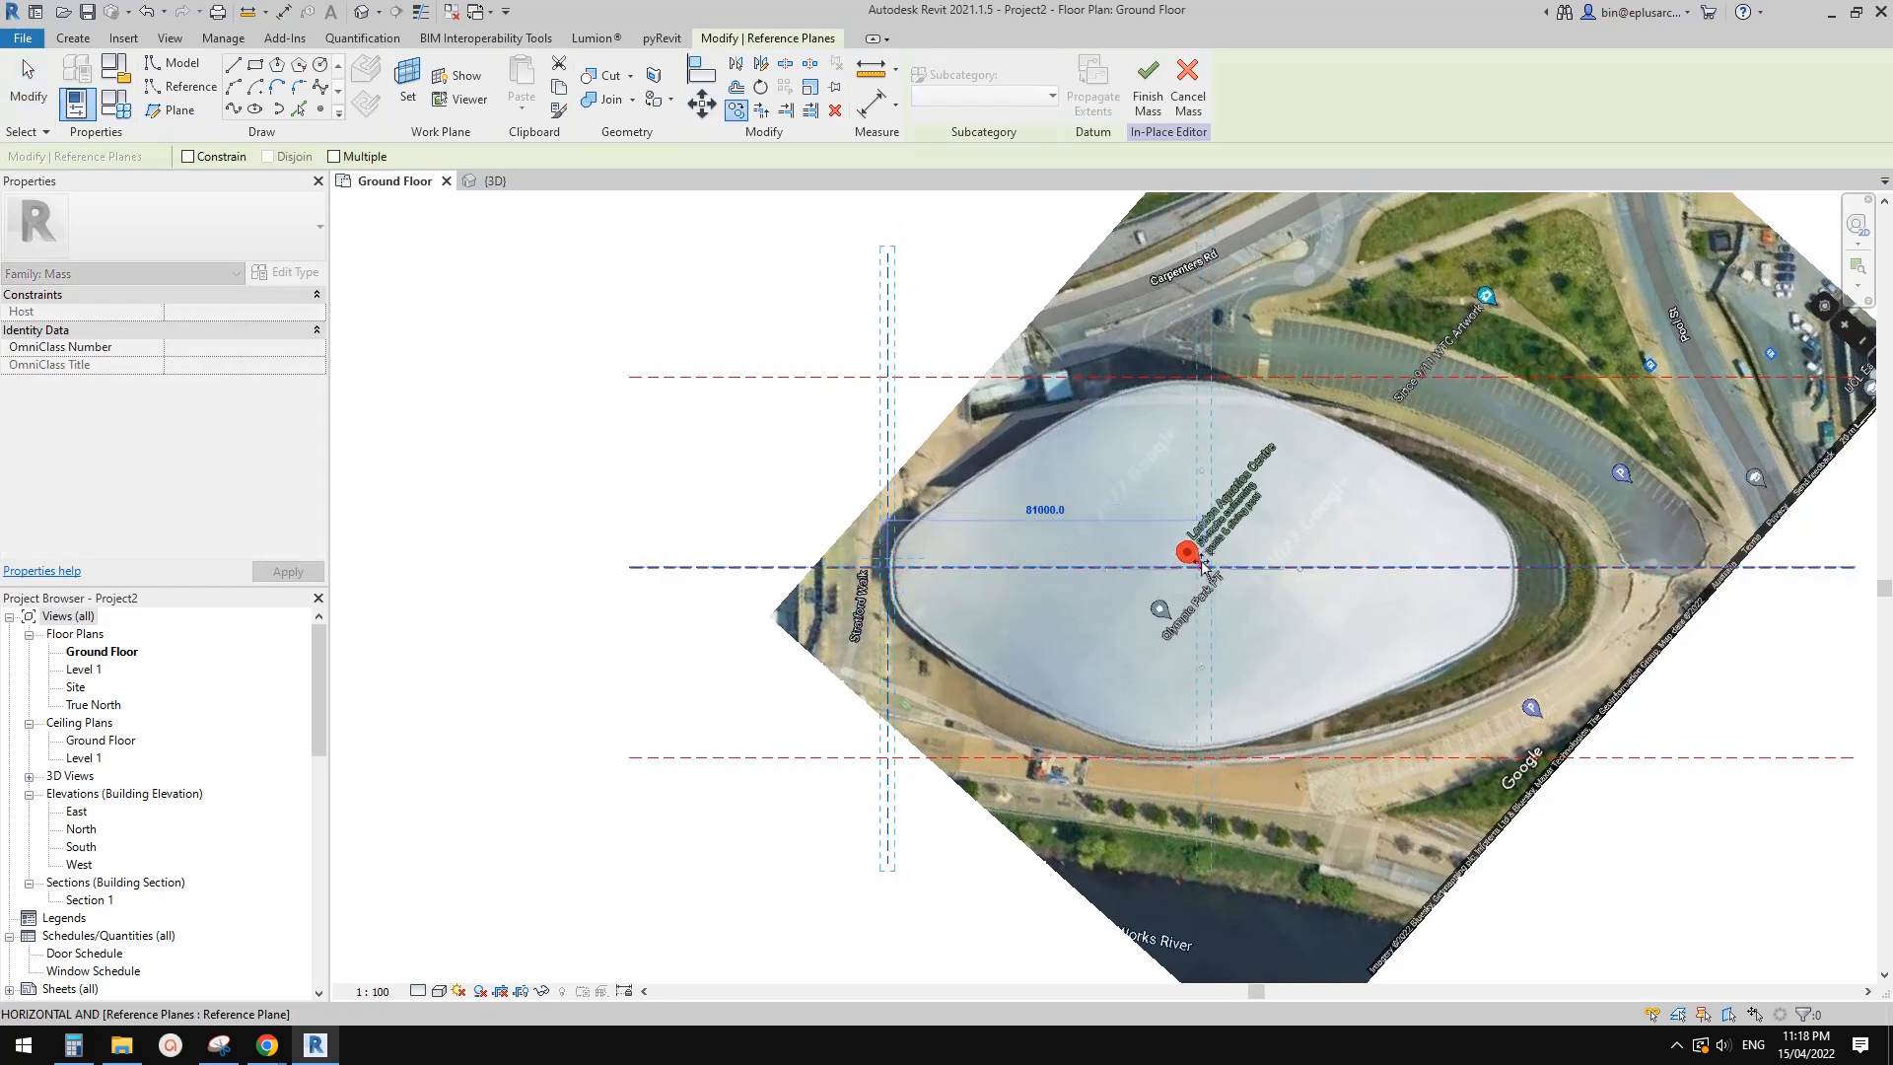
left_click(1188, 564)
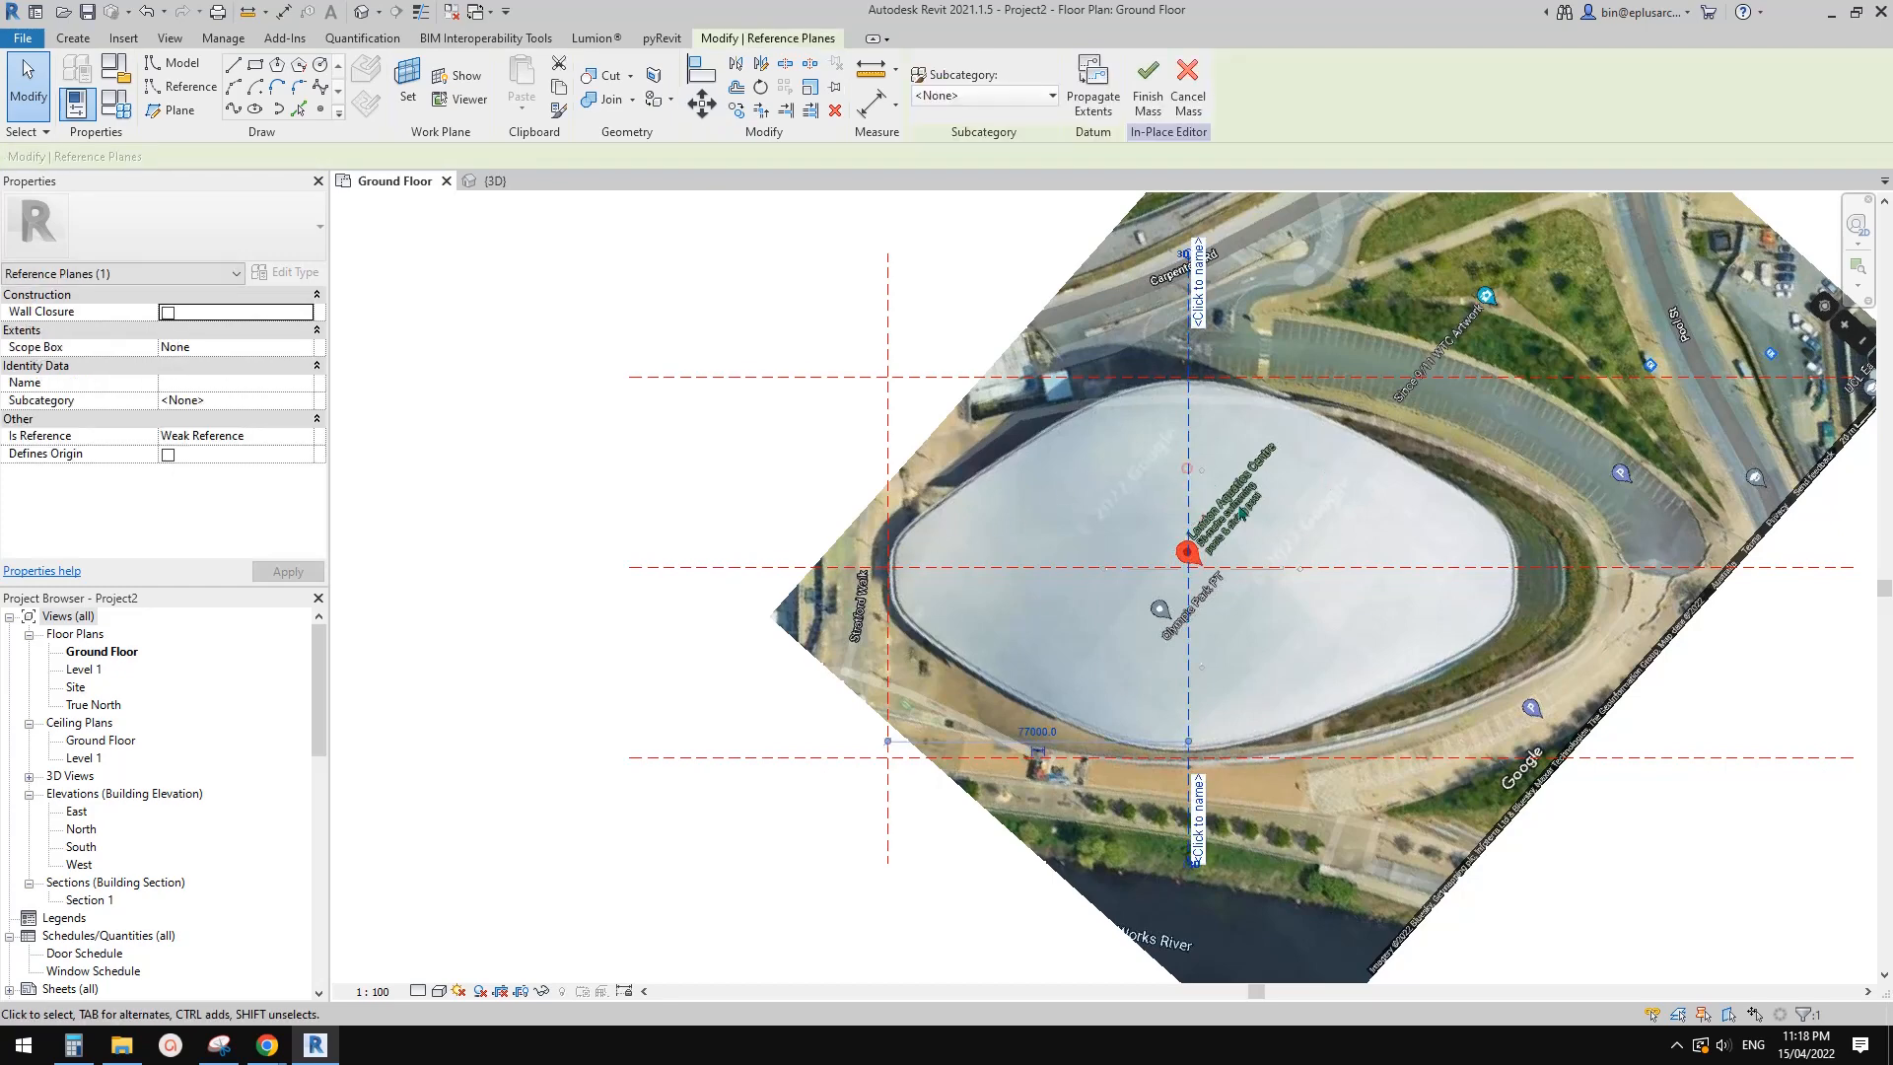
middle_click_drag(1268, 553, 1236, 548)
key("Escape")
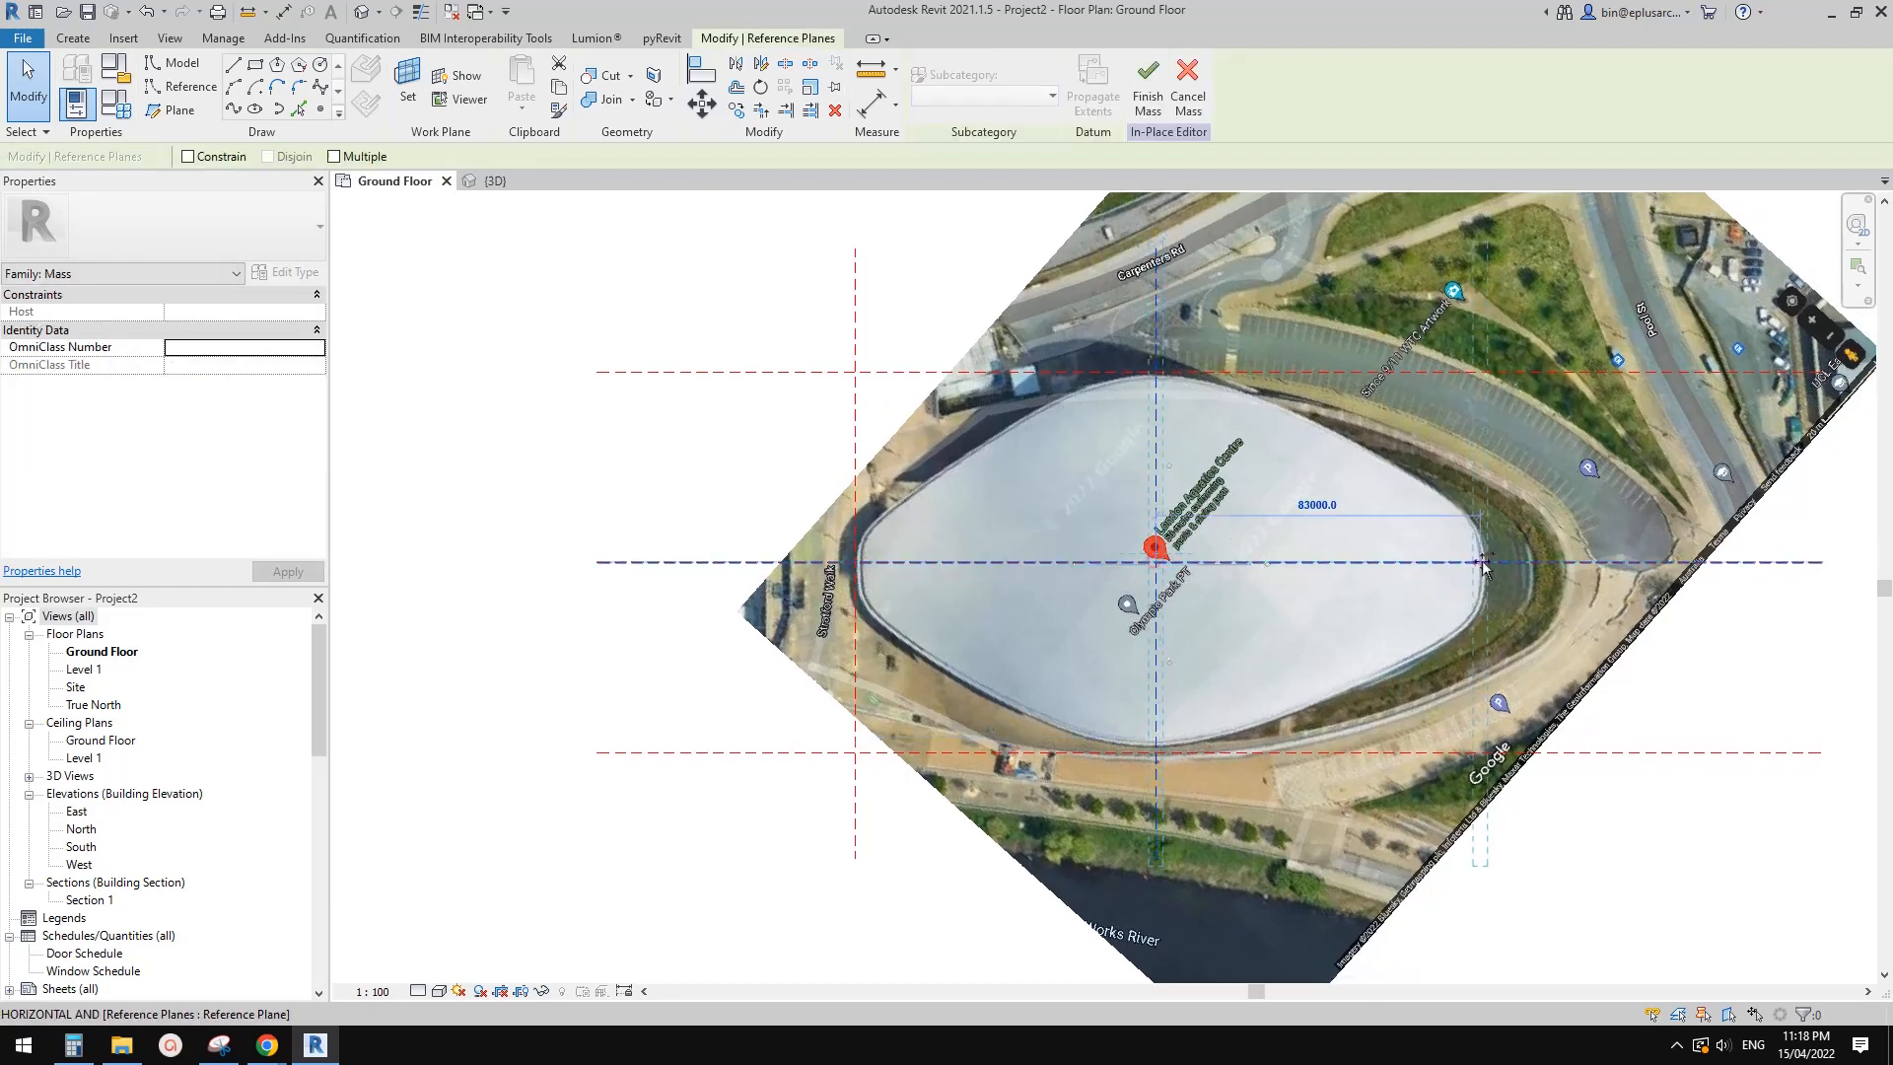
Mirror the west plane about the central plane, then delete the misplaced east copy
left_click(856, 409)
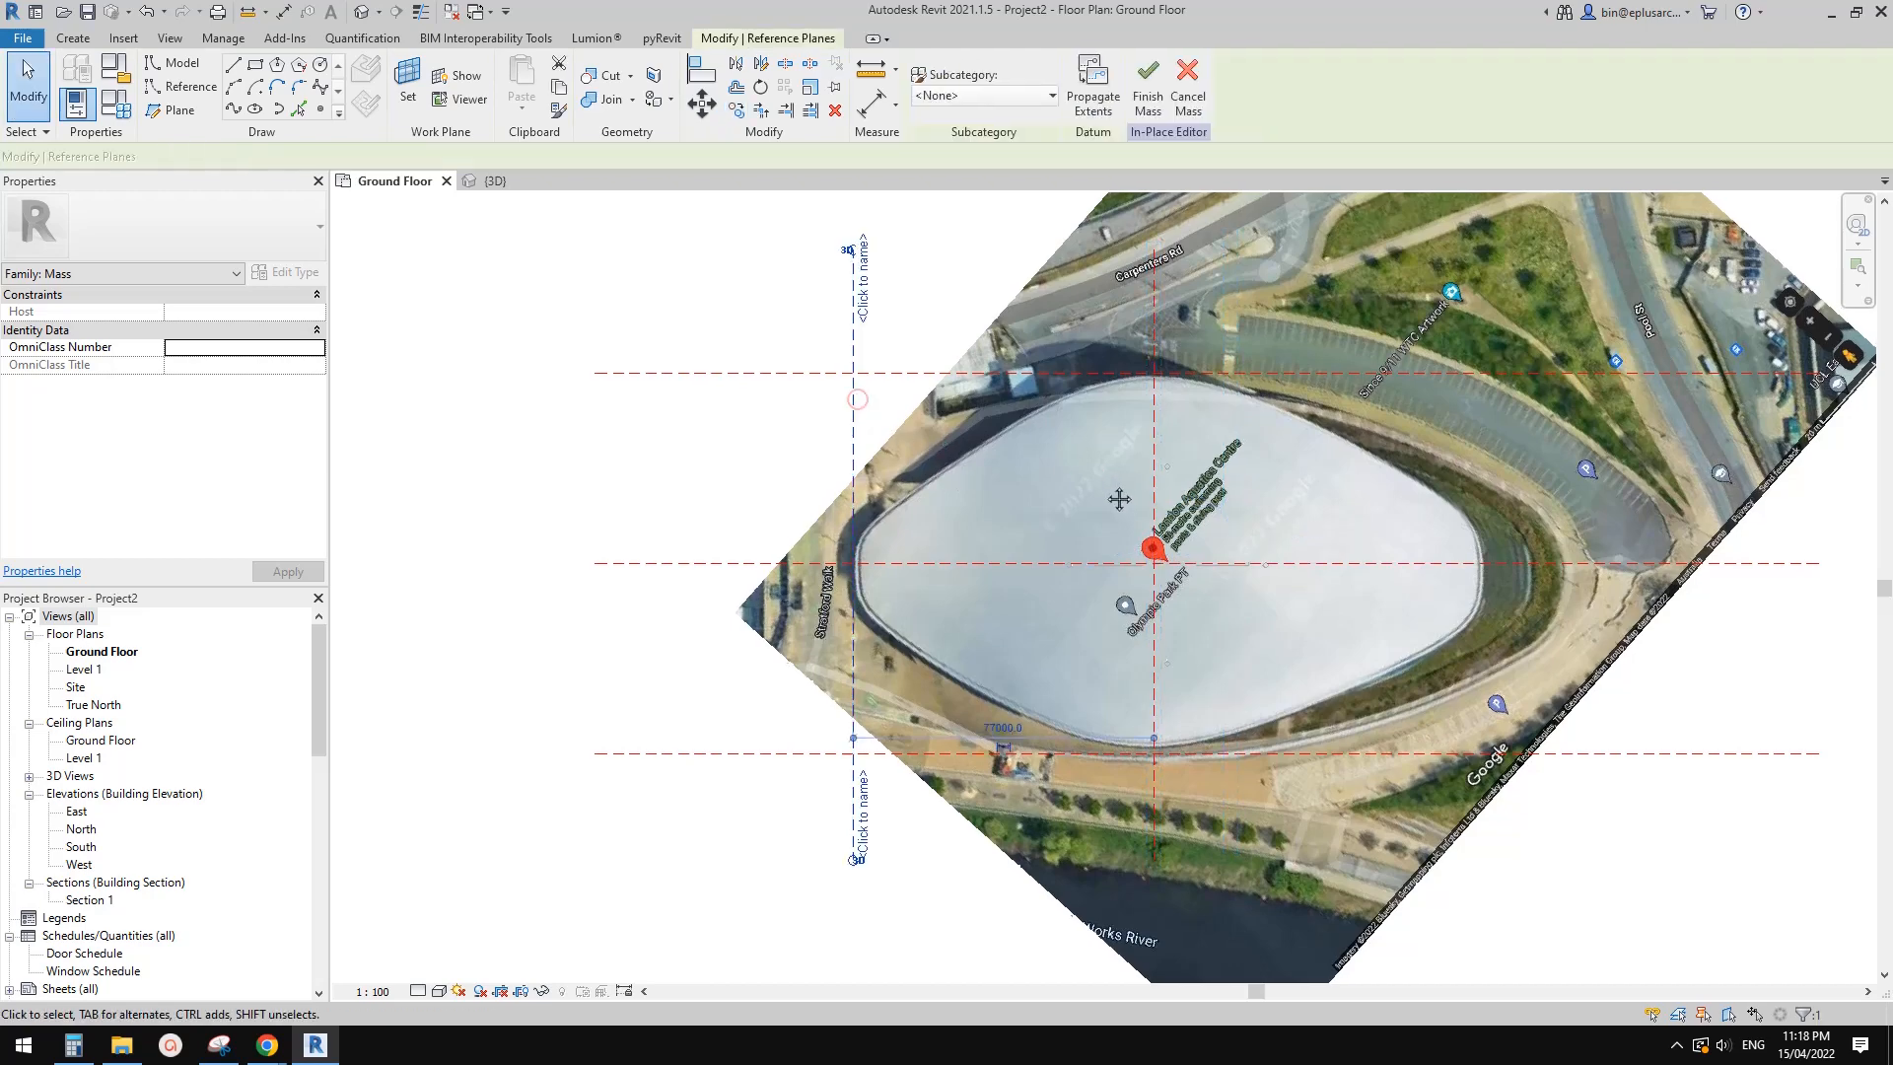
key("m")
key("m")
left_click(1147, 452)
scroll(1143, 454, "down", 1)
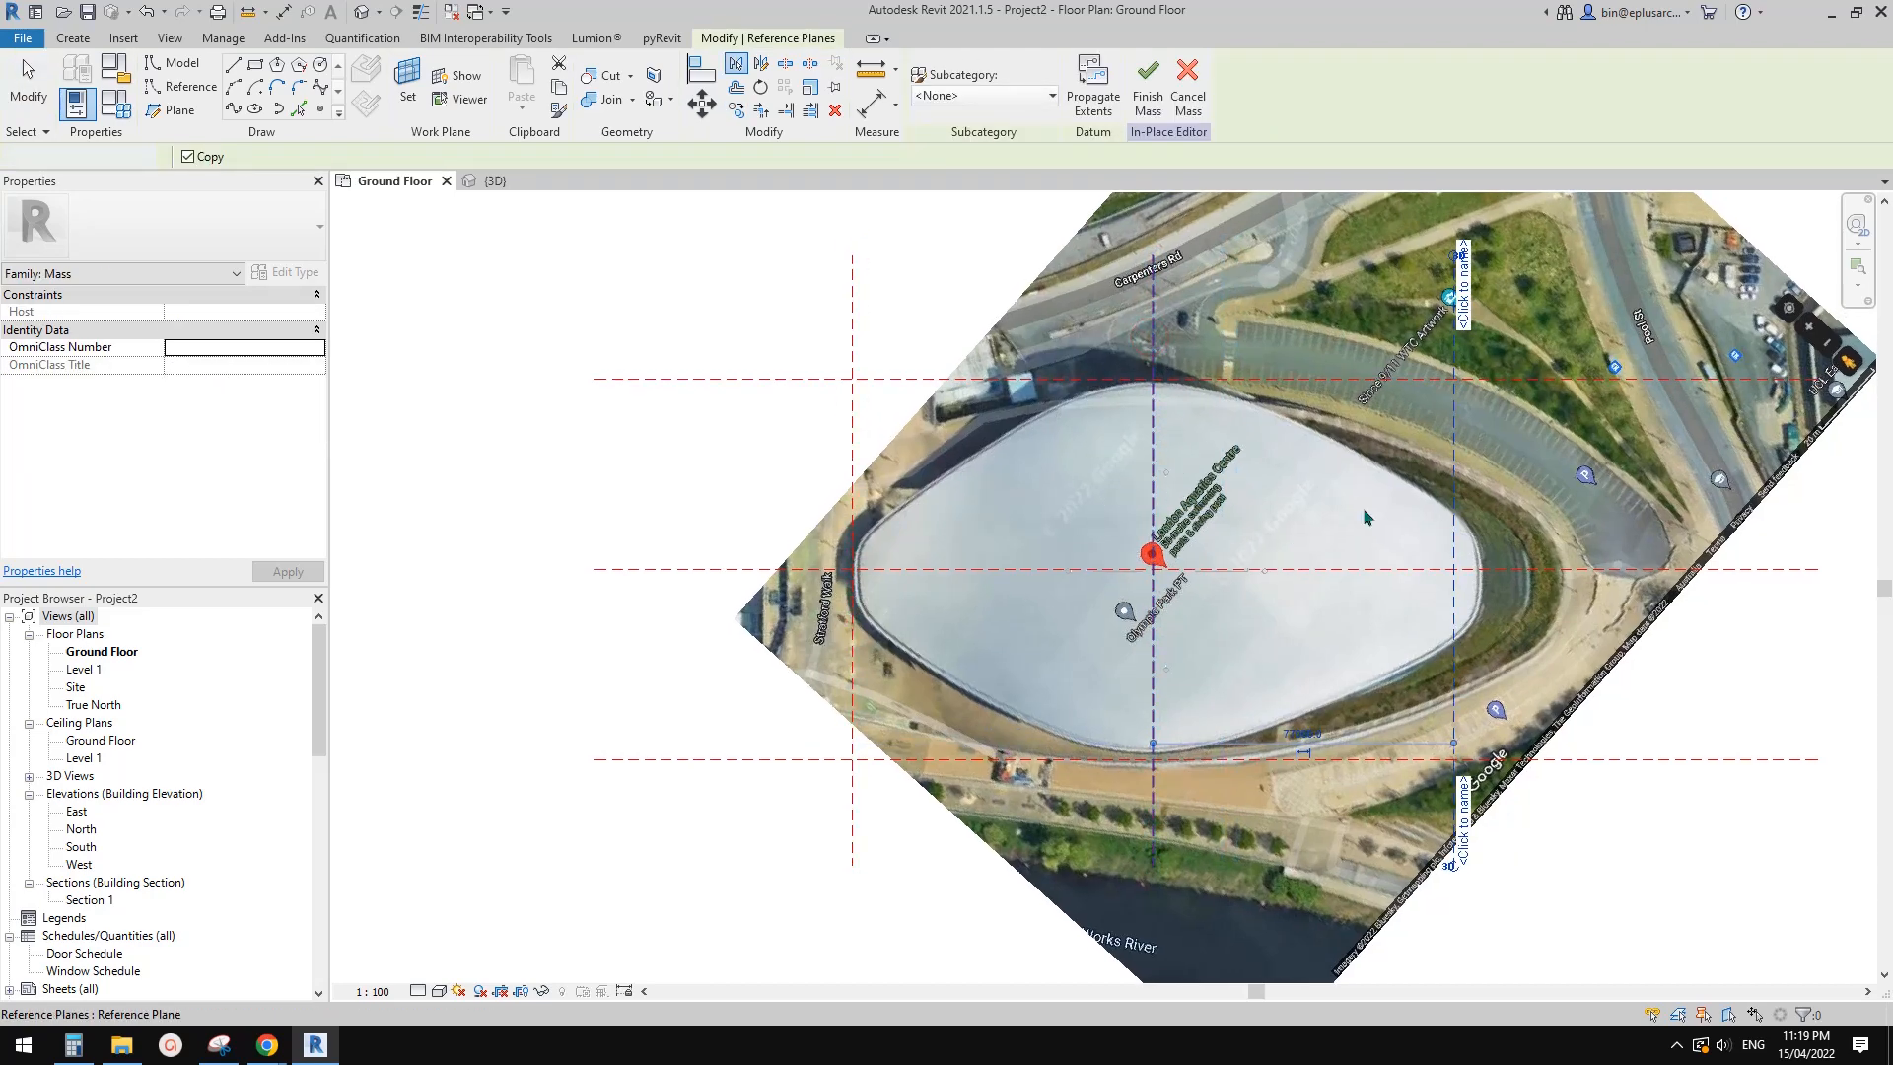
key("Escape")
left_click(1150, 476)
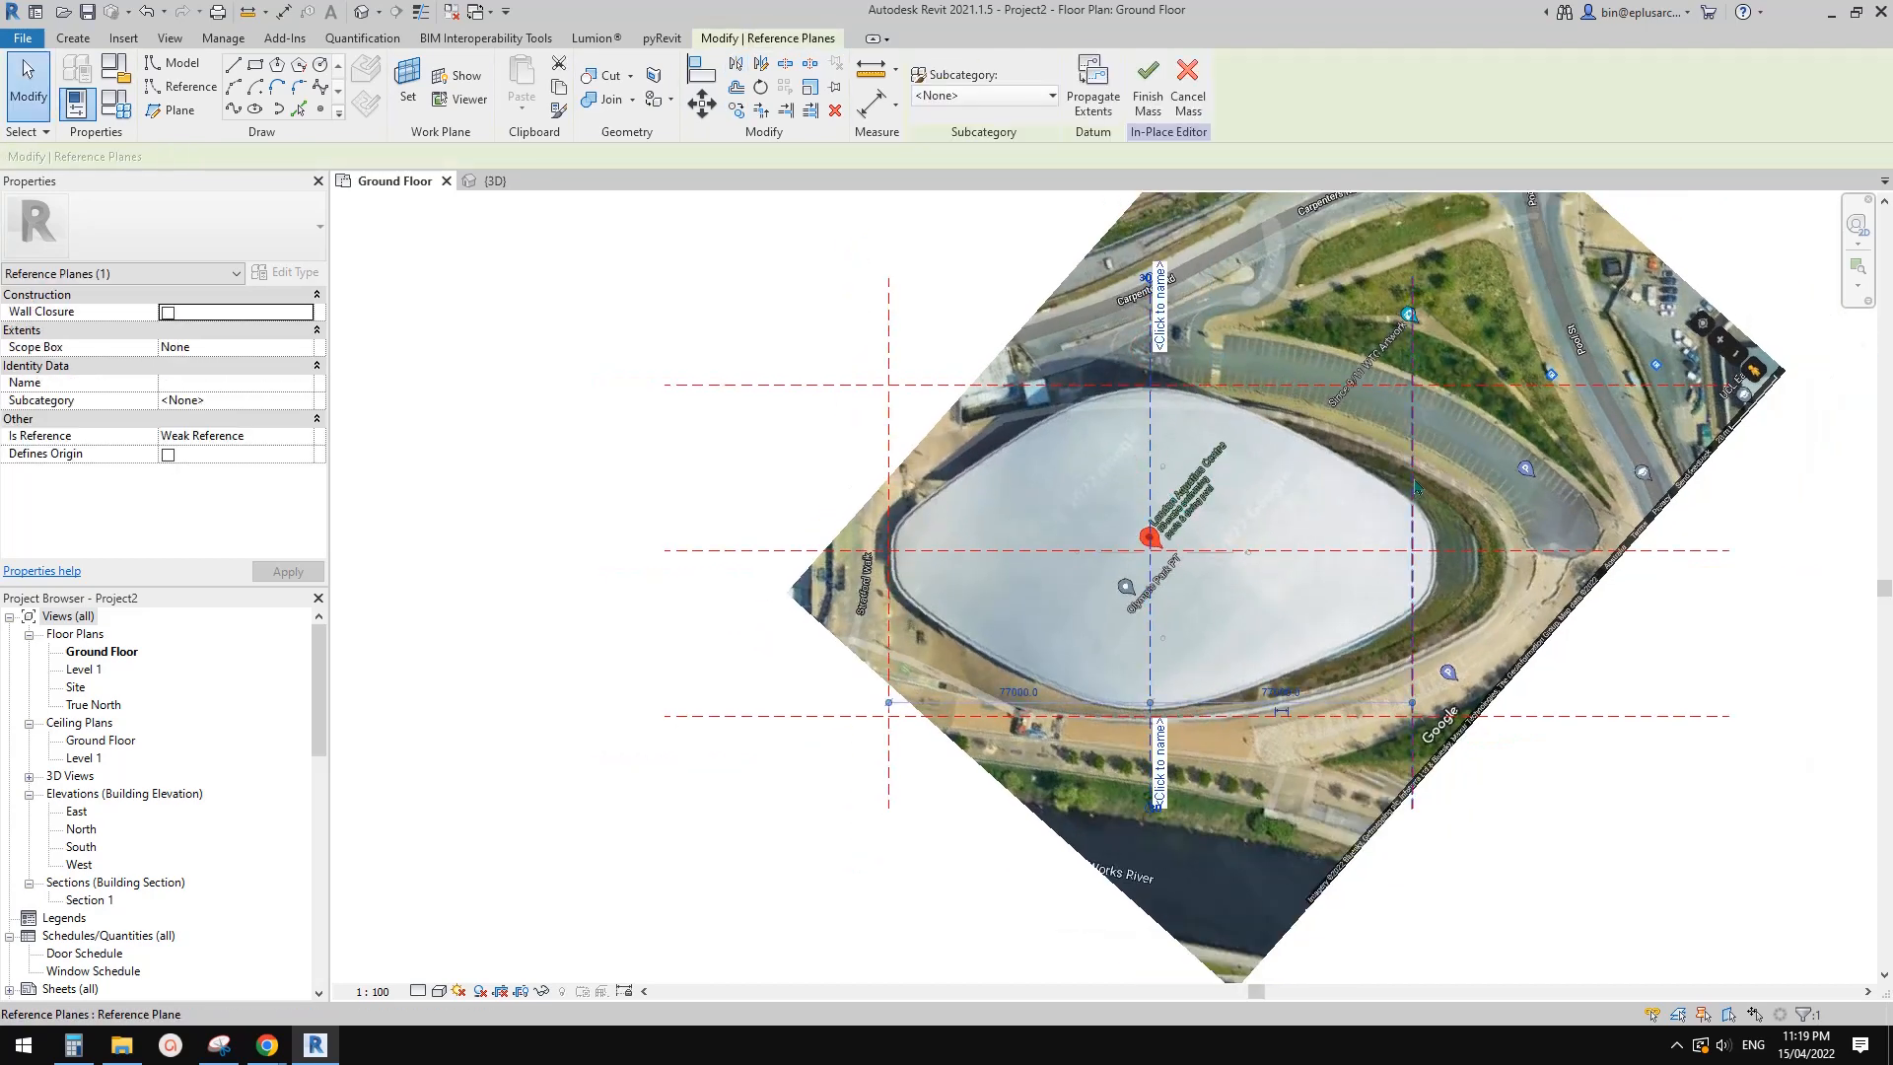
left_click(1418, 492)
key("Delete")
Nudge the central vertical plane to 78000 and mirror the west plane to create the east plane
left_click(1152, 439)
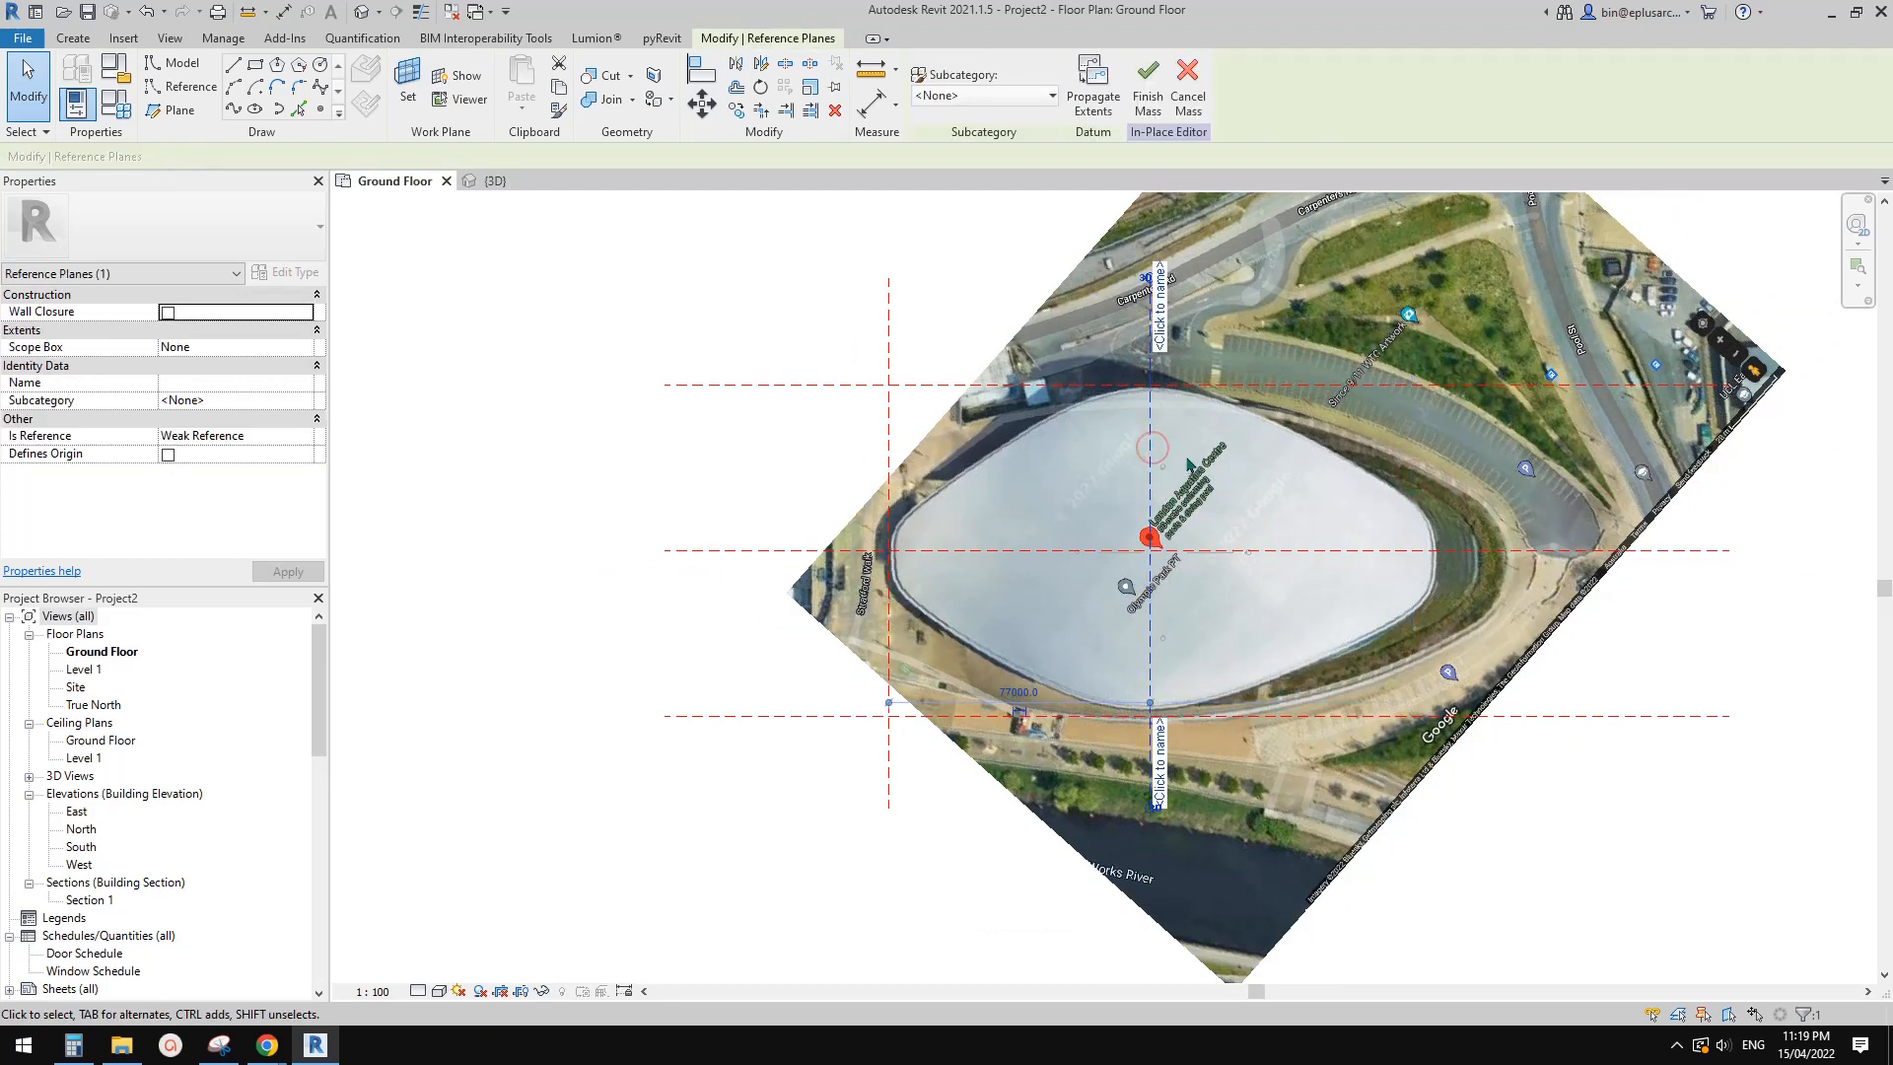
key("Right")
key("Right")
key("Right")
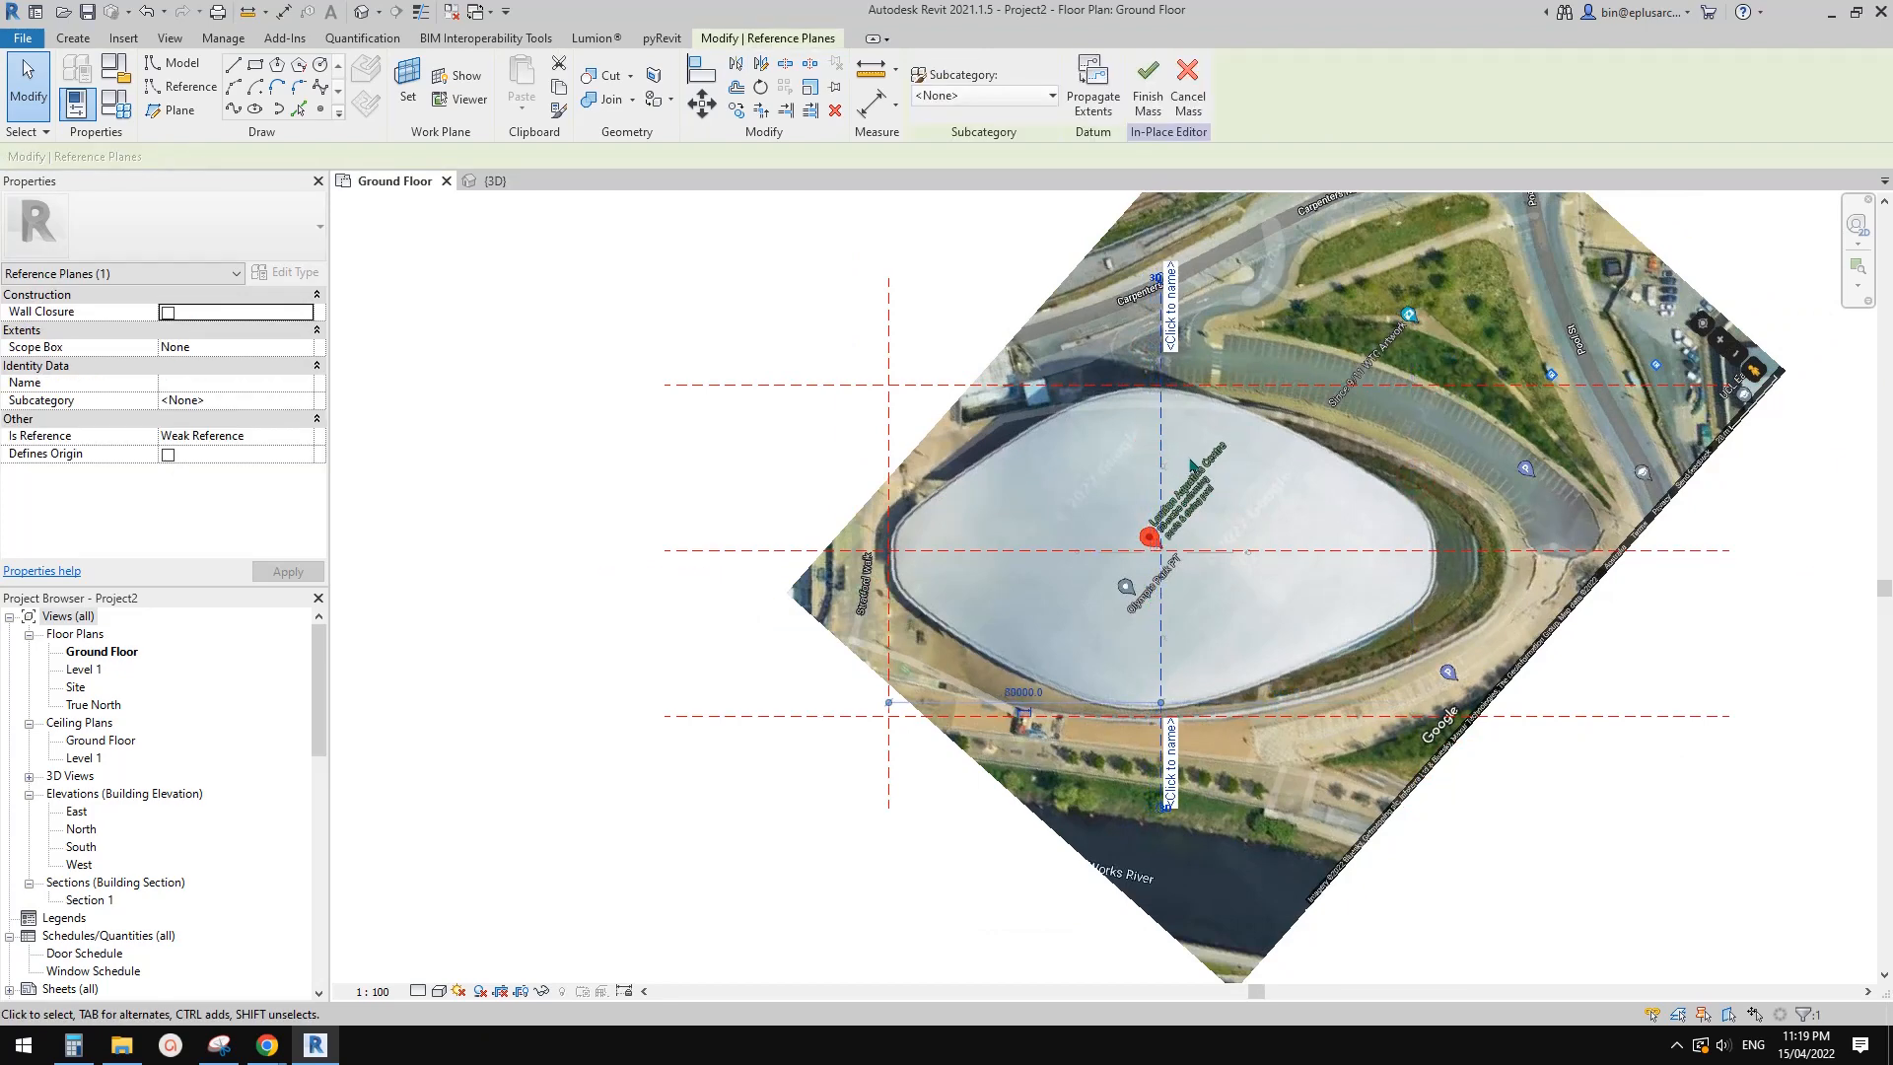
left_click(890, 424)
key("m")
key("m")
left_click(1157, 463)
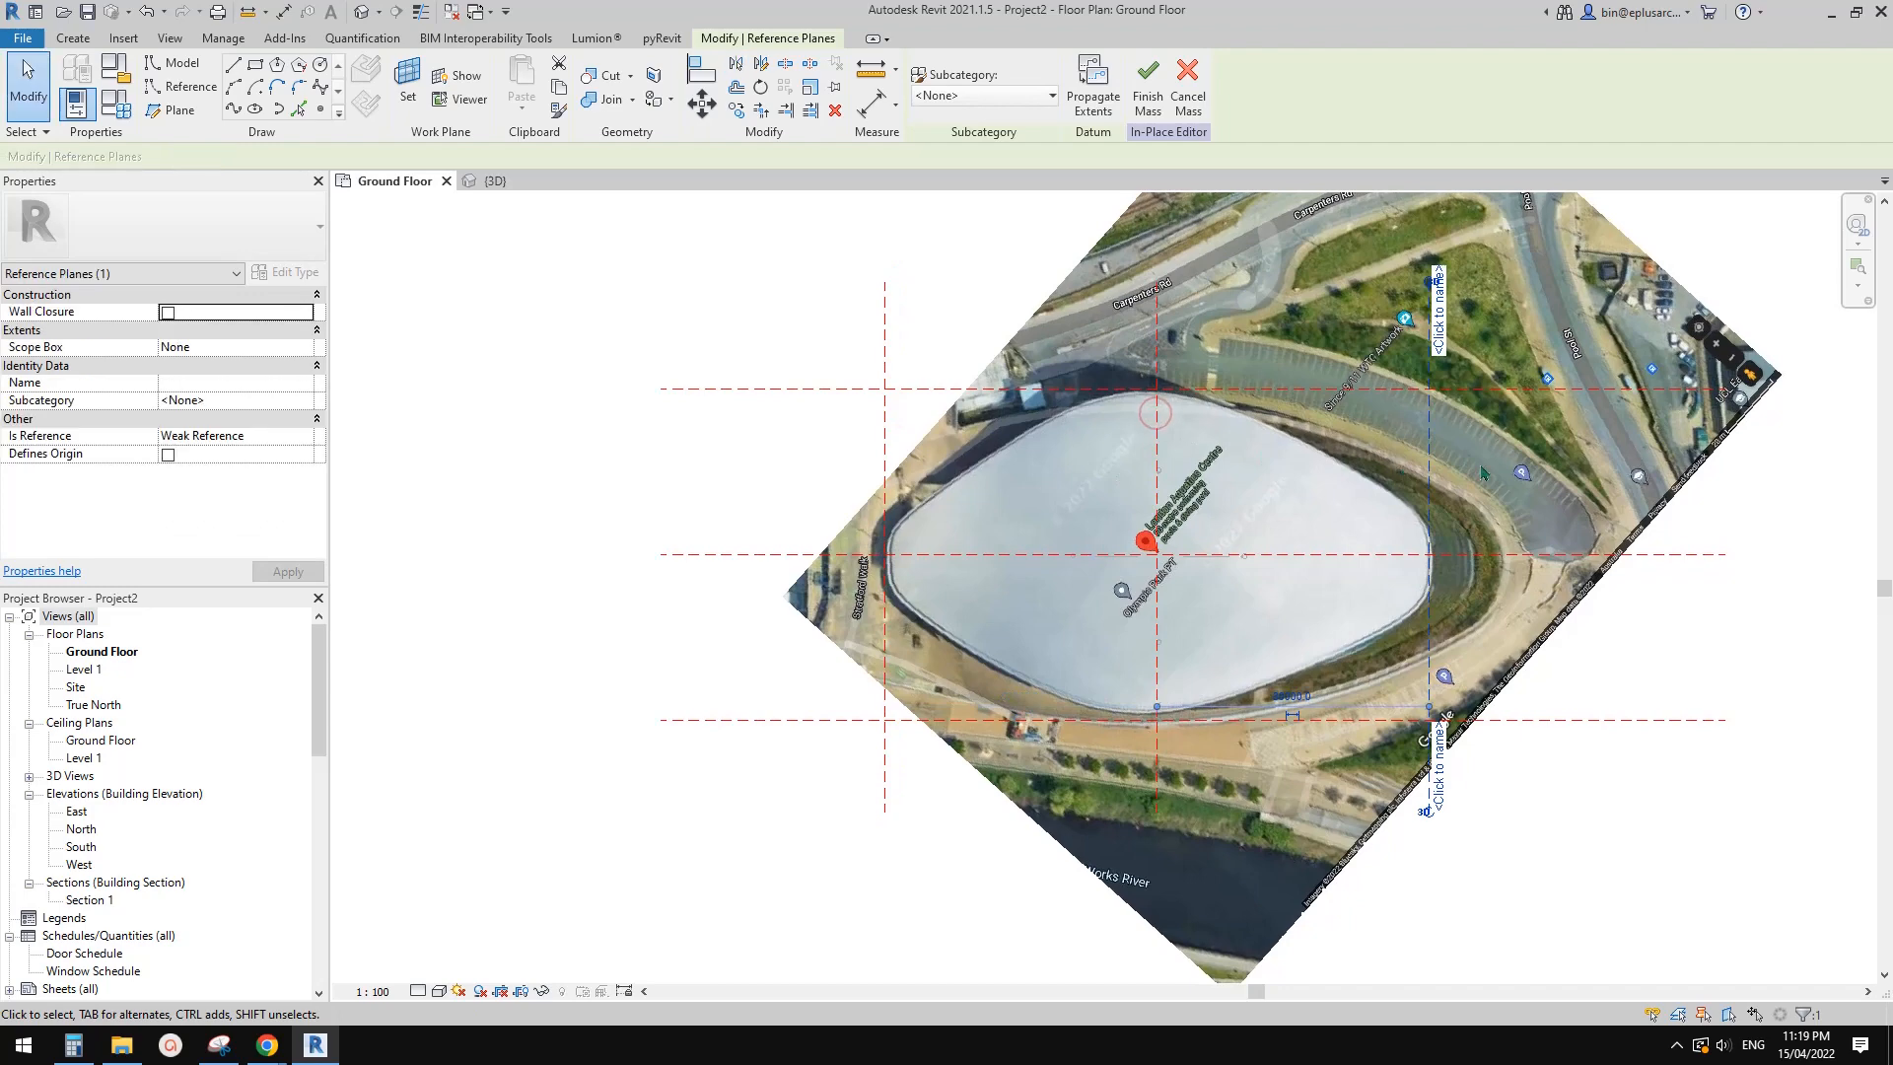
key("Escape")
Copy the top horizontal plane to 16000 above the roof's top edge
scroll(1341, 527, "down", 2)
middle_click_drag(1340, 528, 1347, 463)
scroll(1252, 518, "up", 1)
middle_click_drag(1252, 519, 1285, 530)
scroll(1097, 485, "up", 1)
middle_click_drag(1097, 485, 1095, 512)
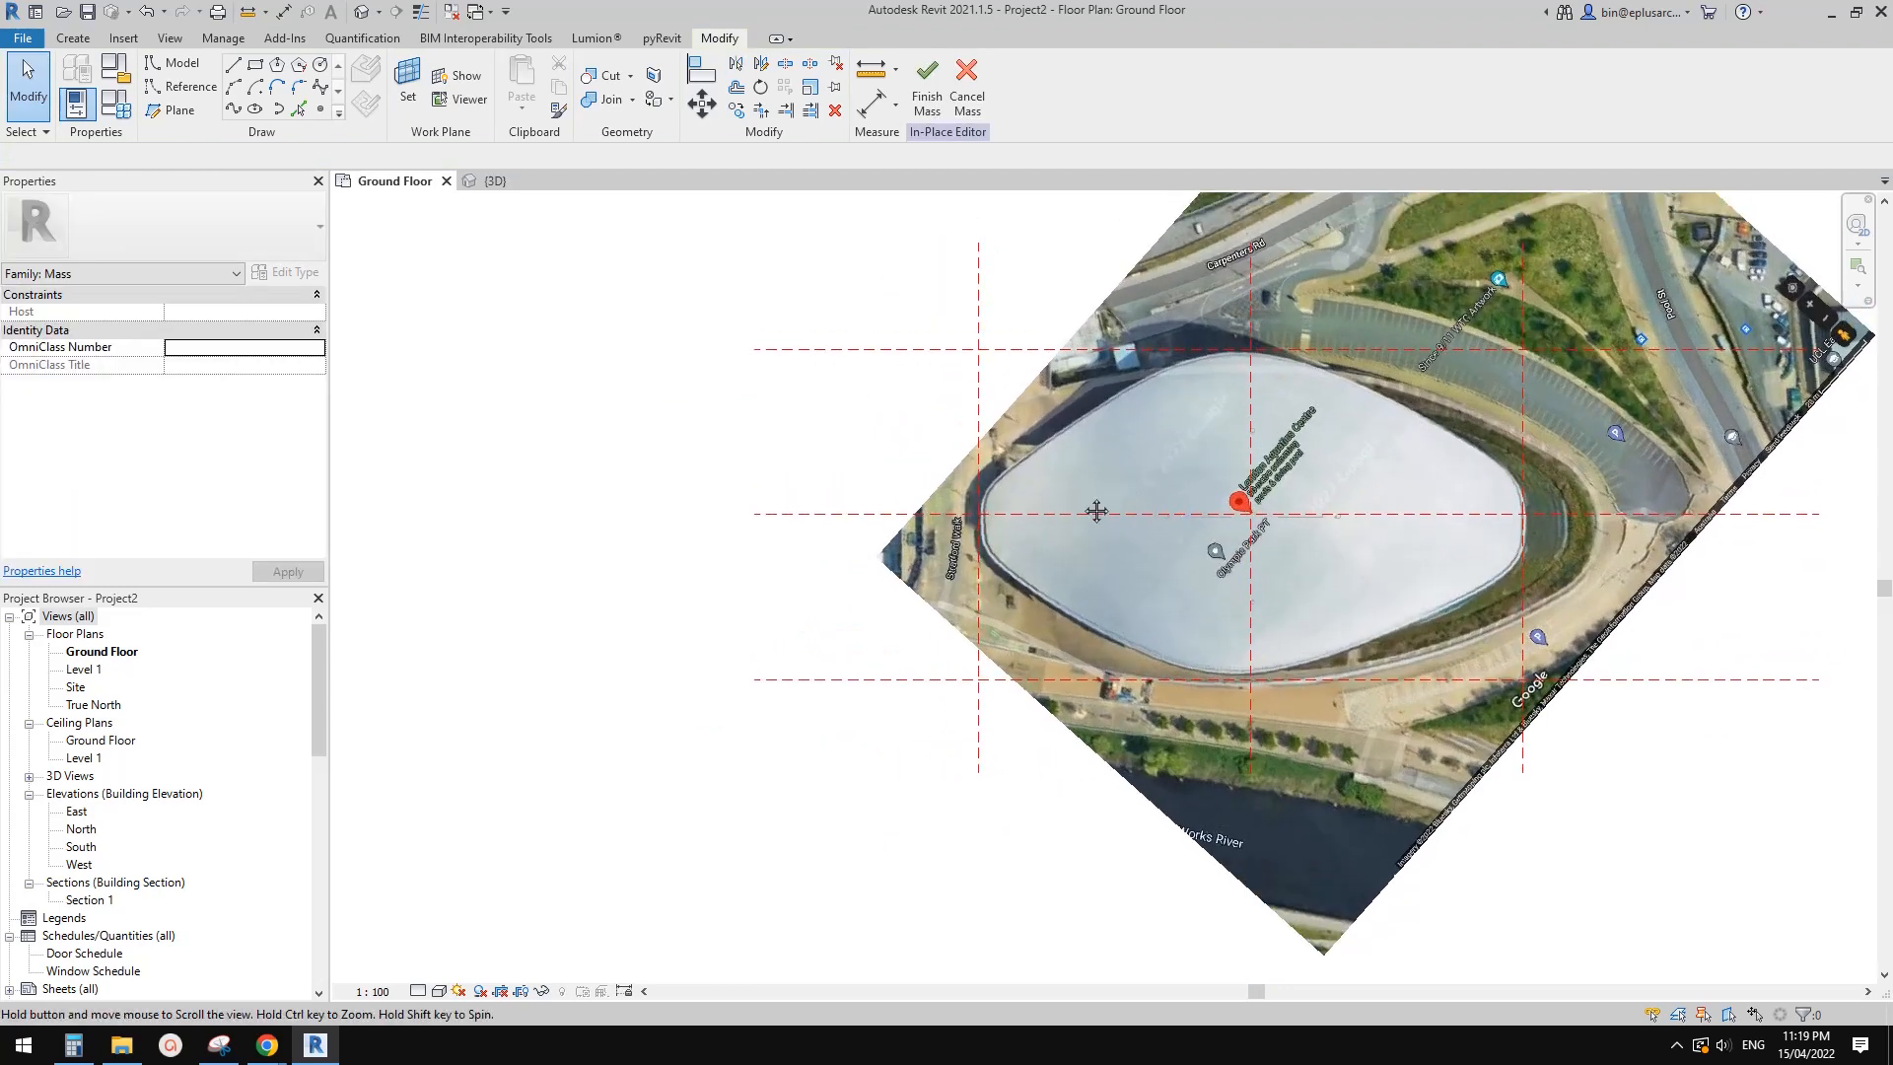
middle_click_drag(942, 462, 943, 467)
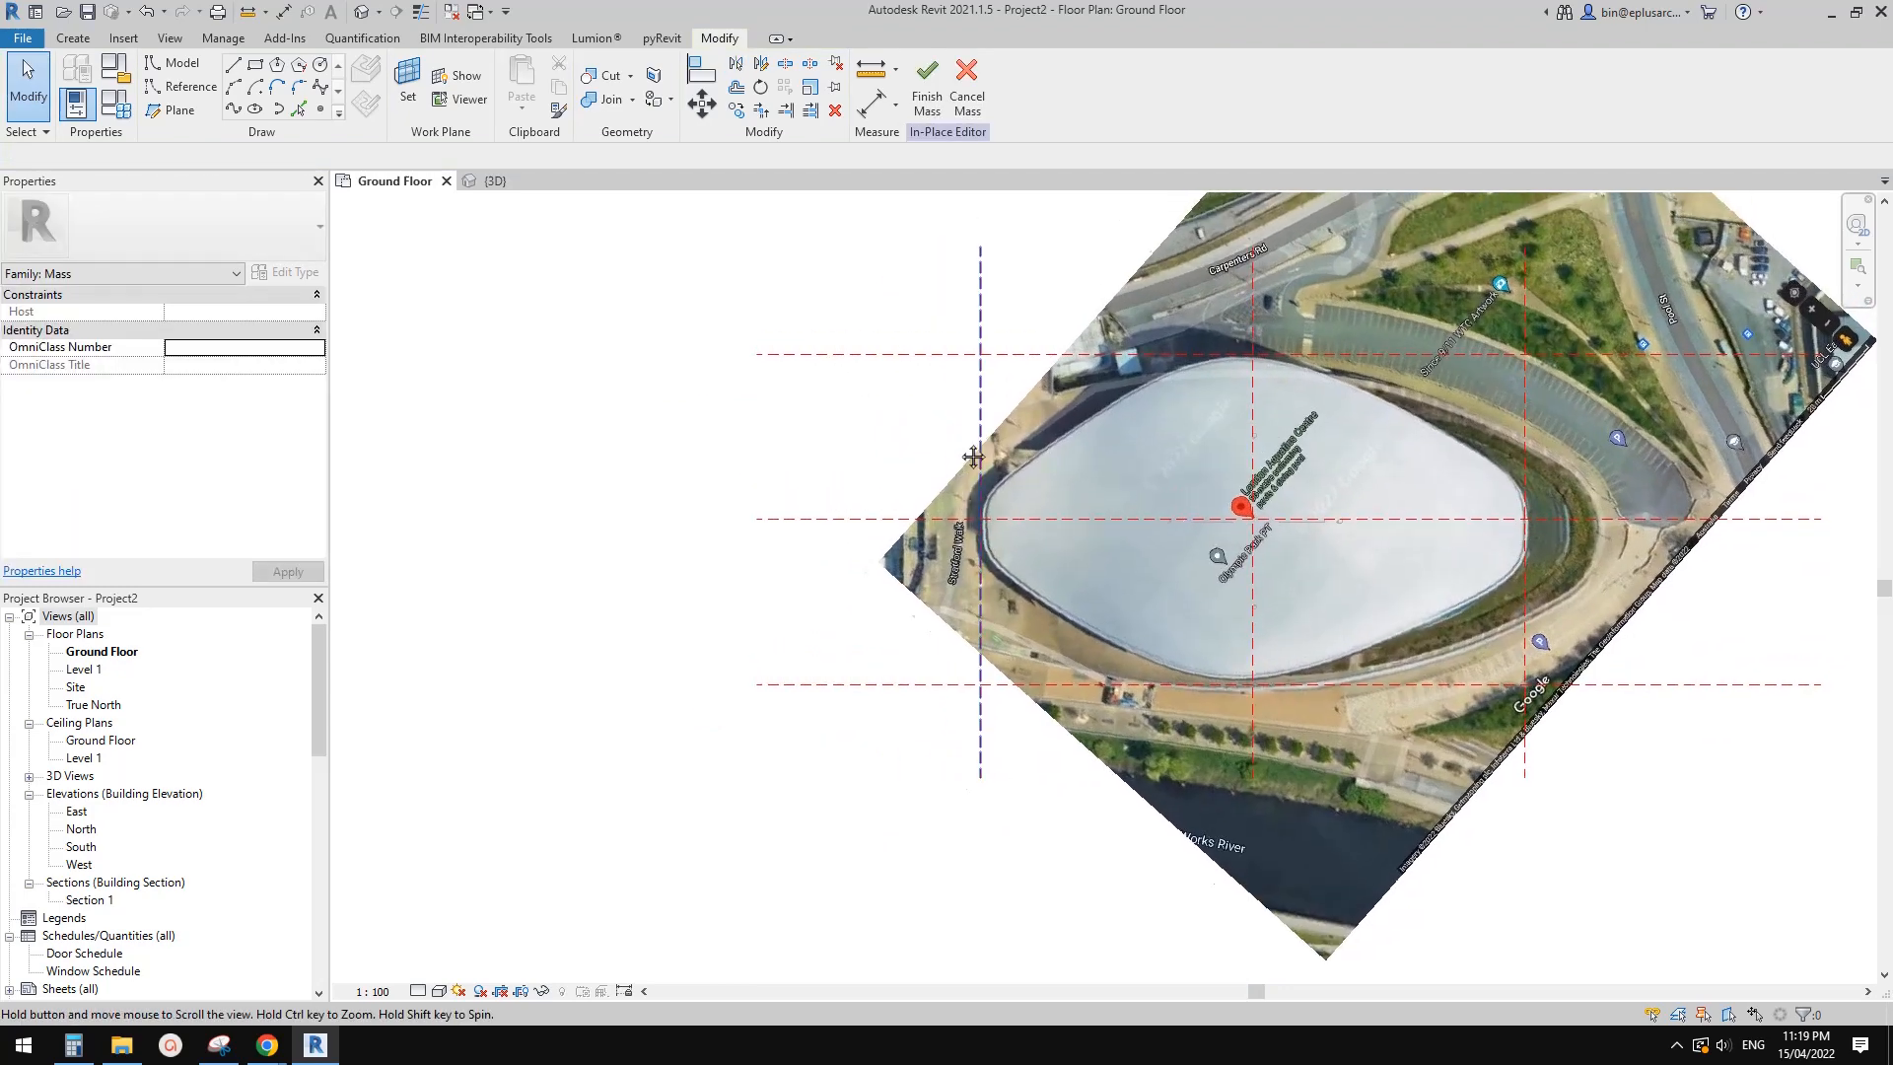
middle_click_drag(1286, 300, 1272, 316)
left_click(1209, 369)
key("c")
key("o")
left_click(1205, 369)
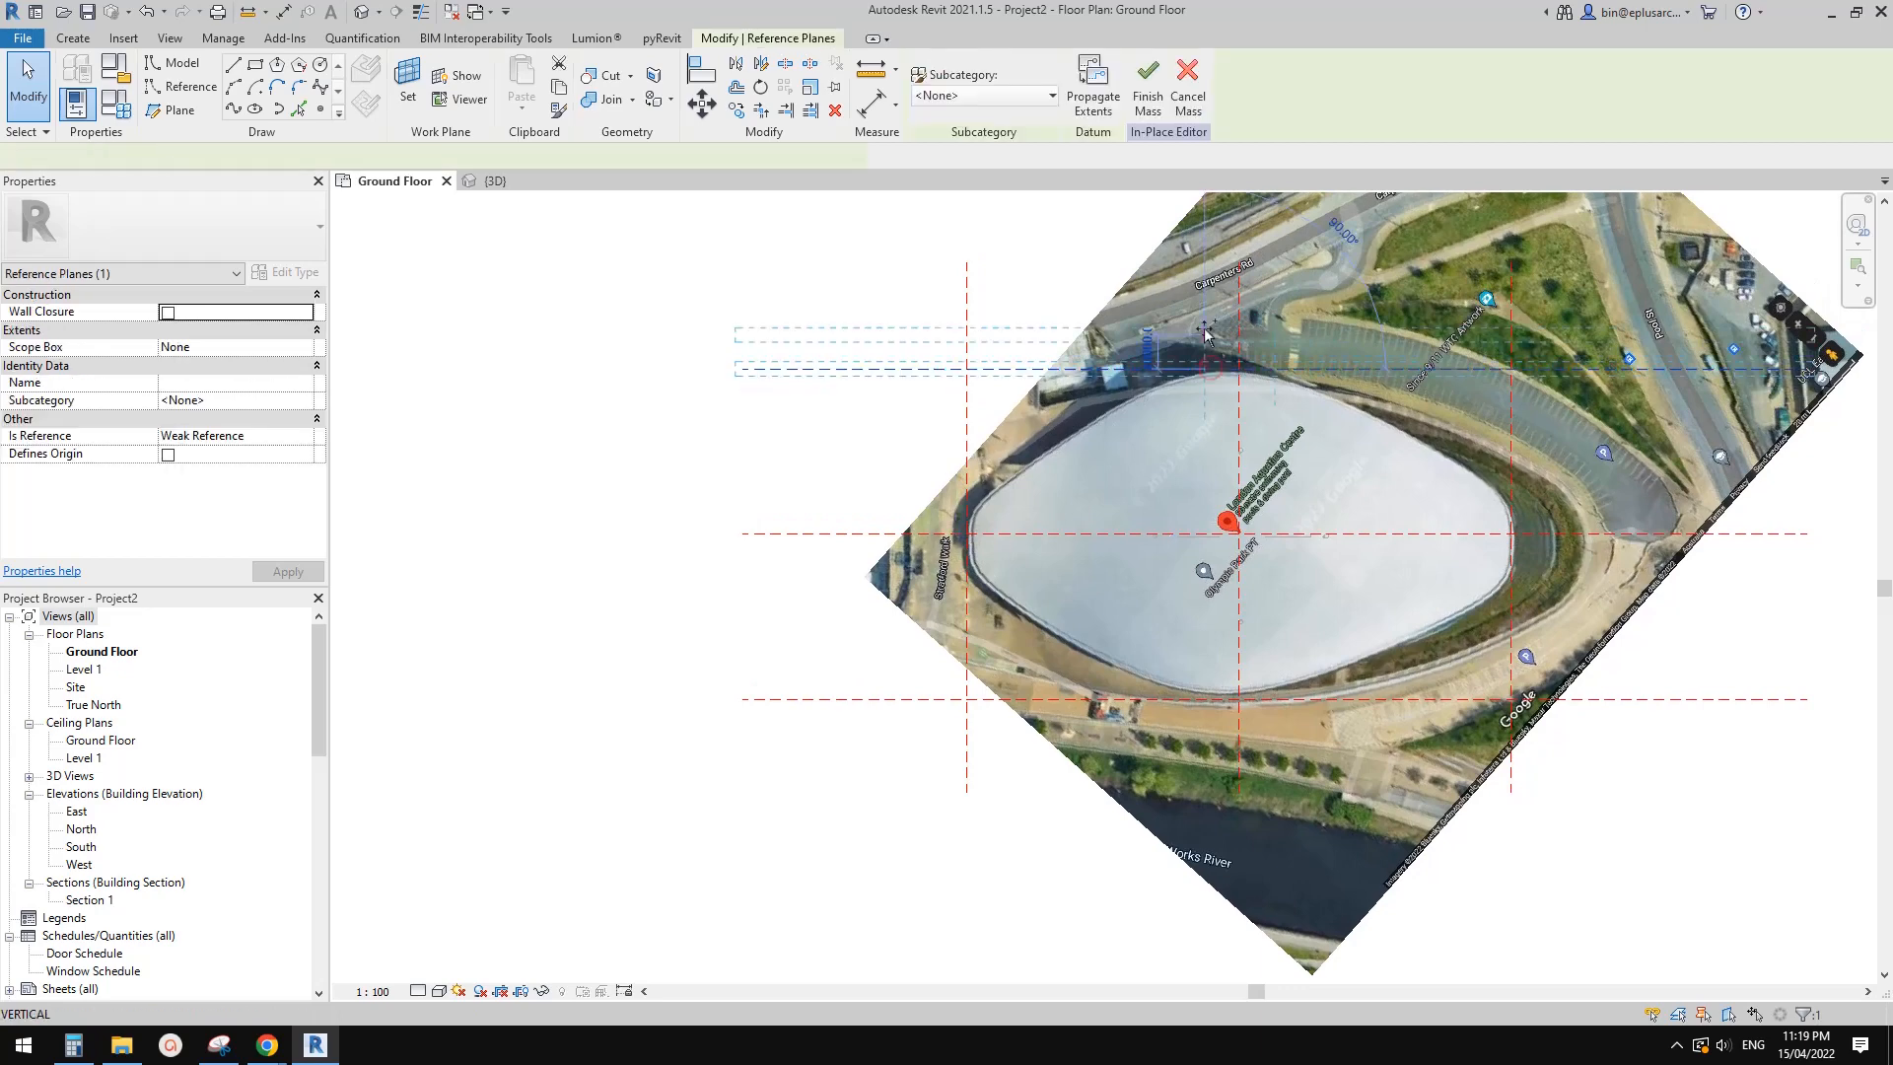
left_click(1204, 314)
key("Escape")
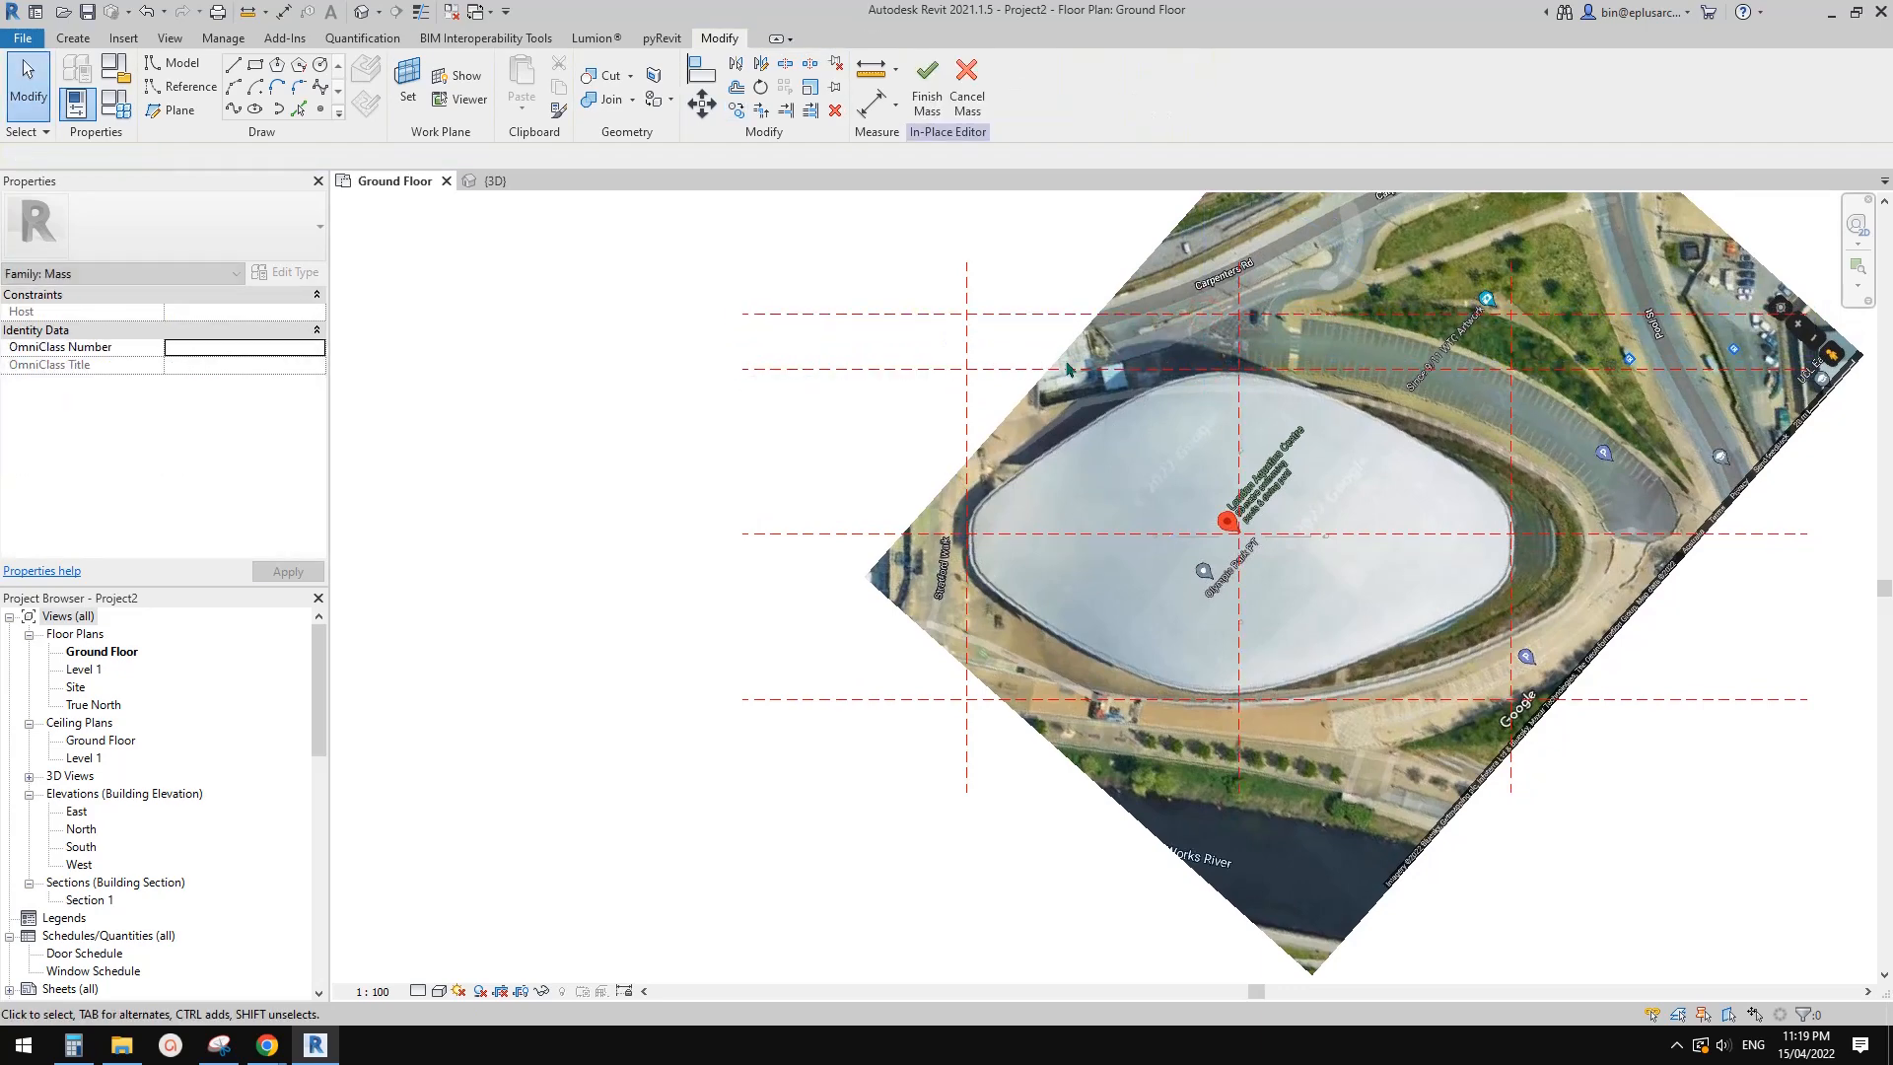
Mirror the new topmost plane about the centre plane to add one 16000 below the bottom edge
left_click(1224, 371)
scroll(1193, 370, "up", 1)
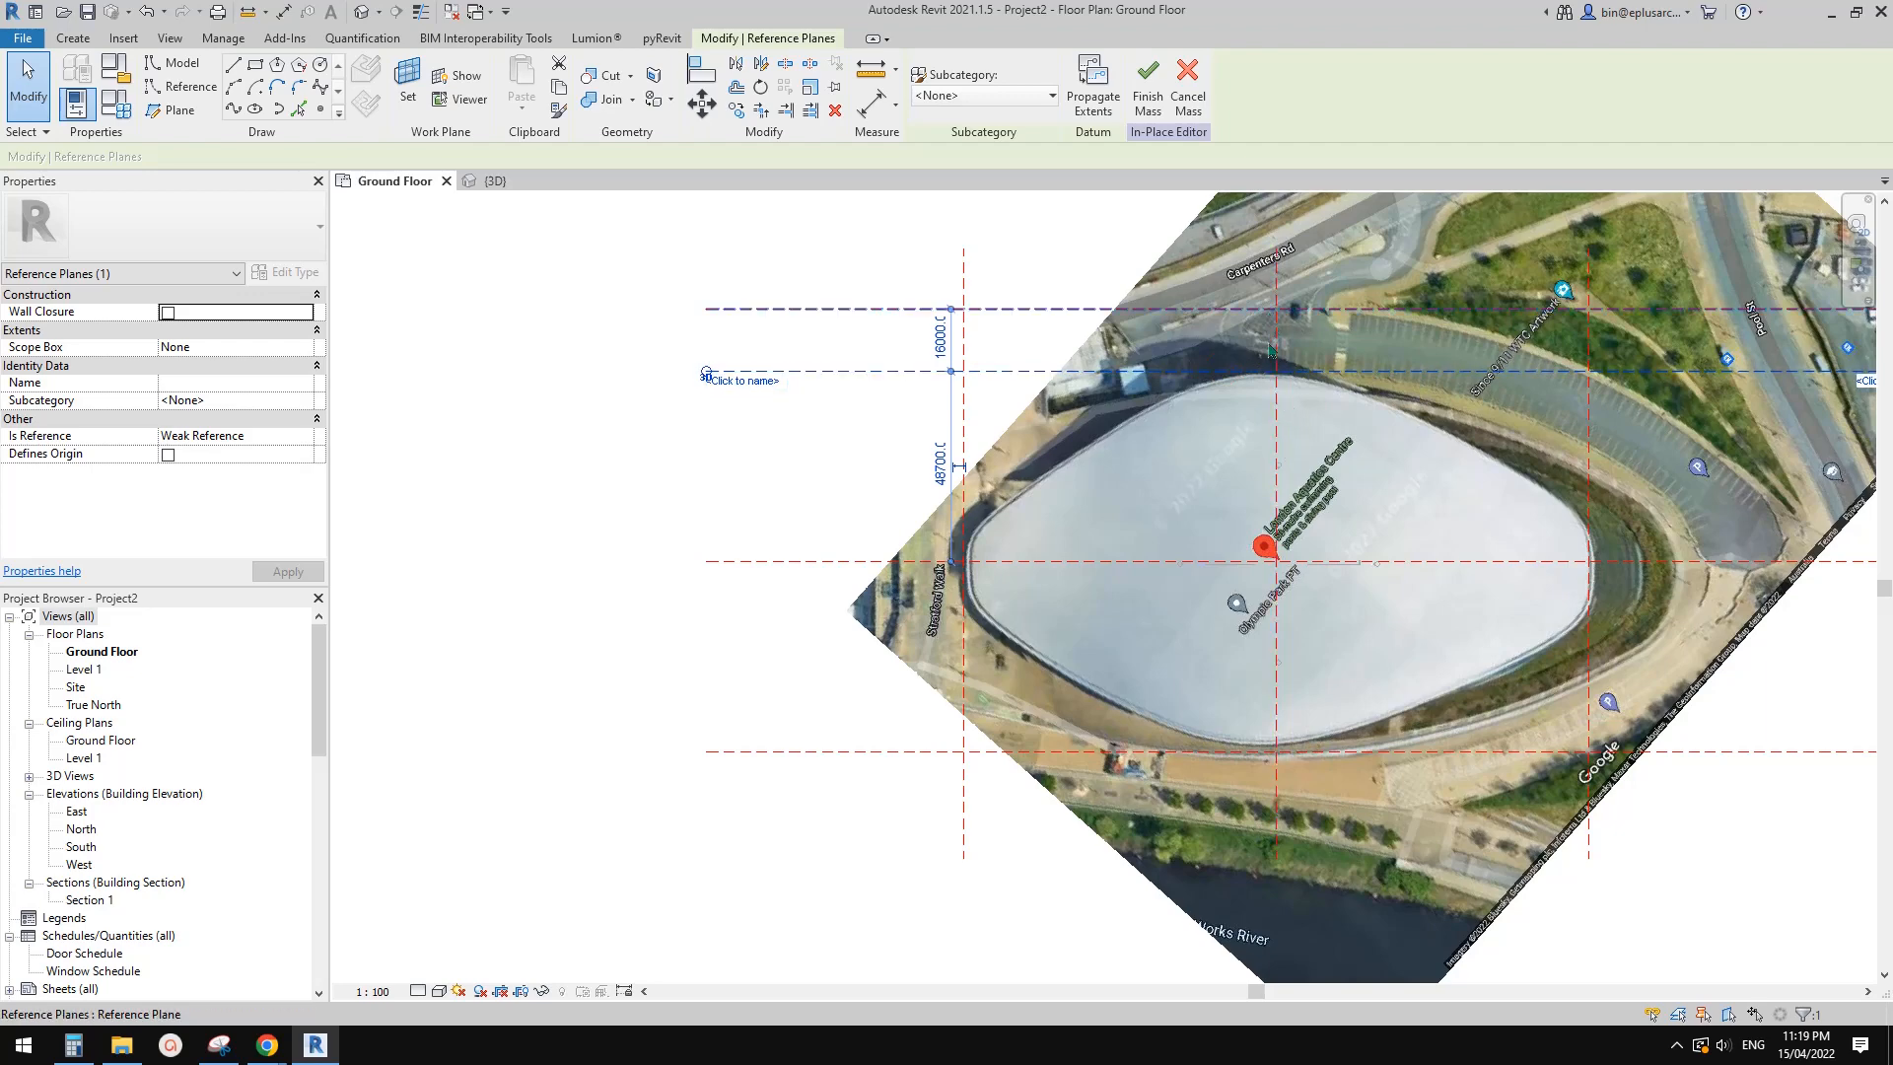
scroll(1202, 356, "down", 1)
middle_click_drag(1202, 356, 1126, 356)
key("Escape")
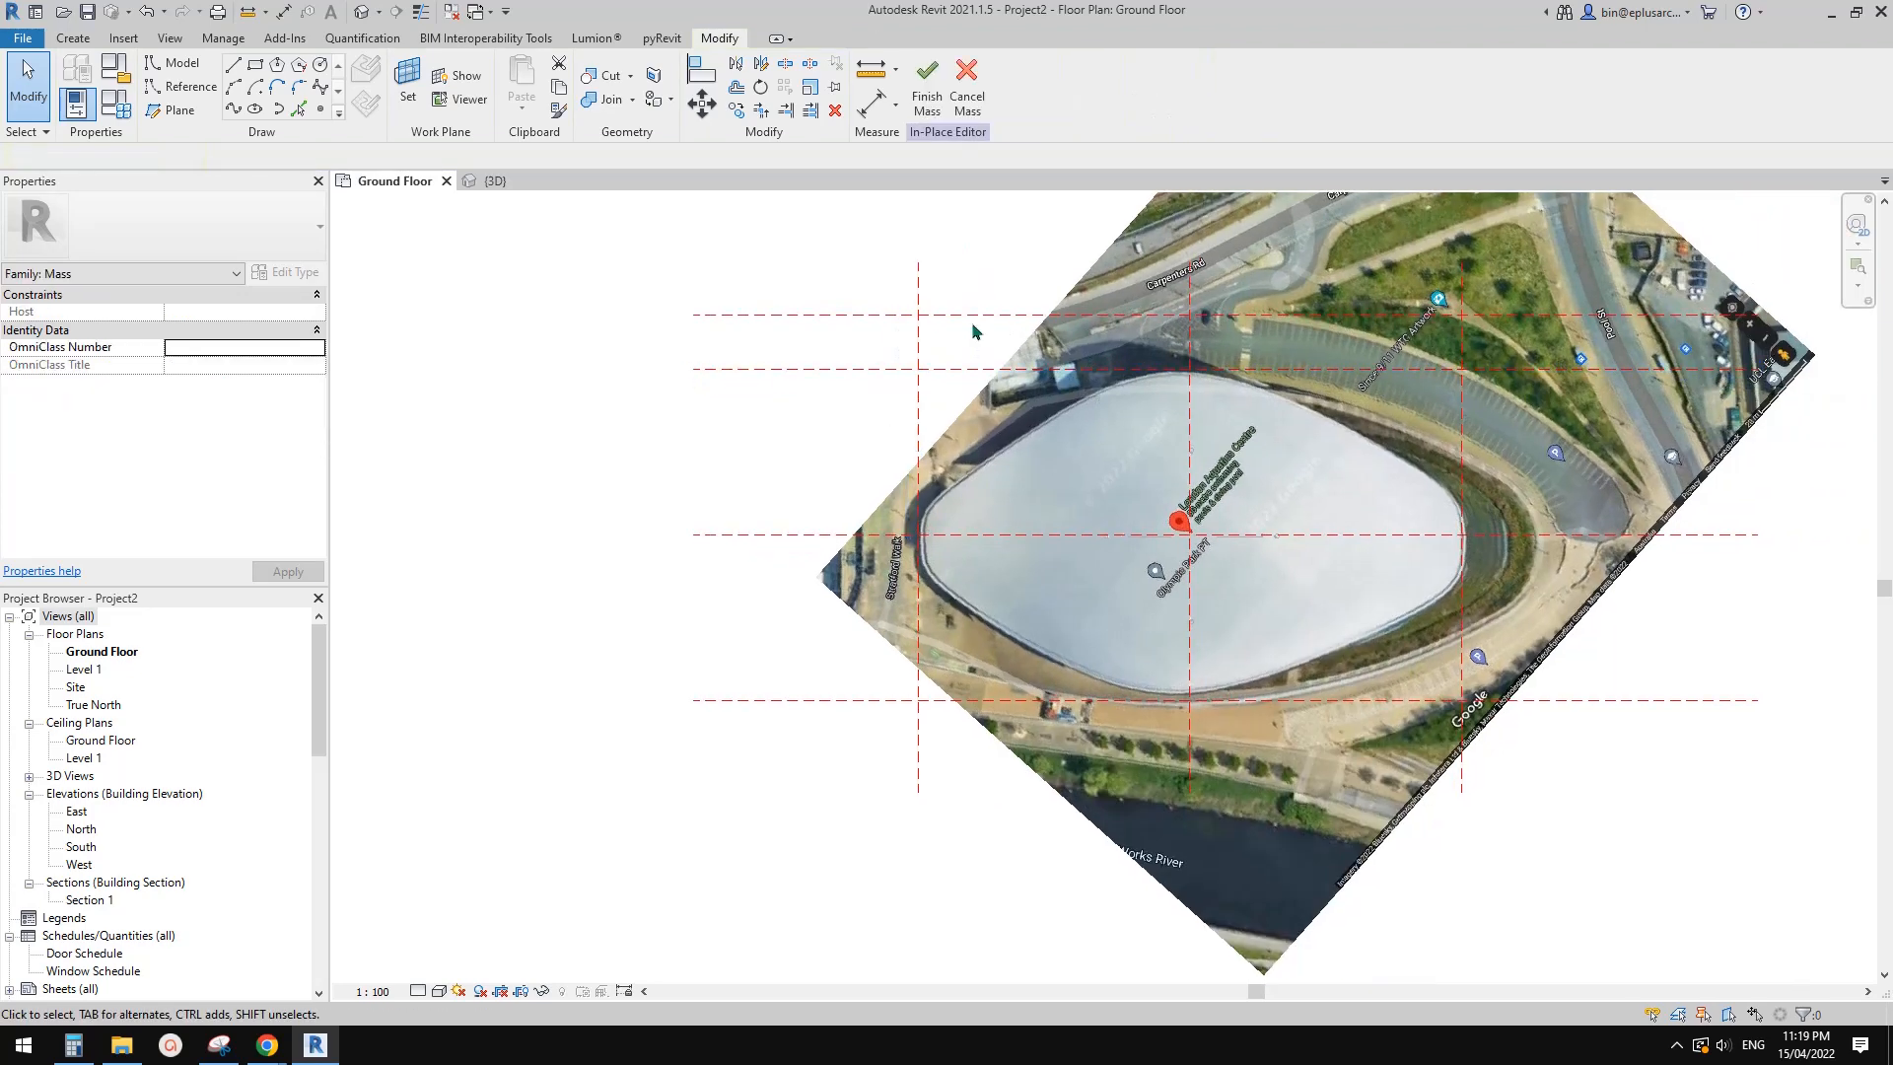
left_click(984, 317)
key("m")
key("m")
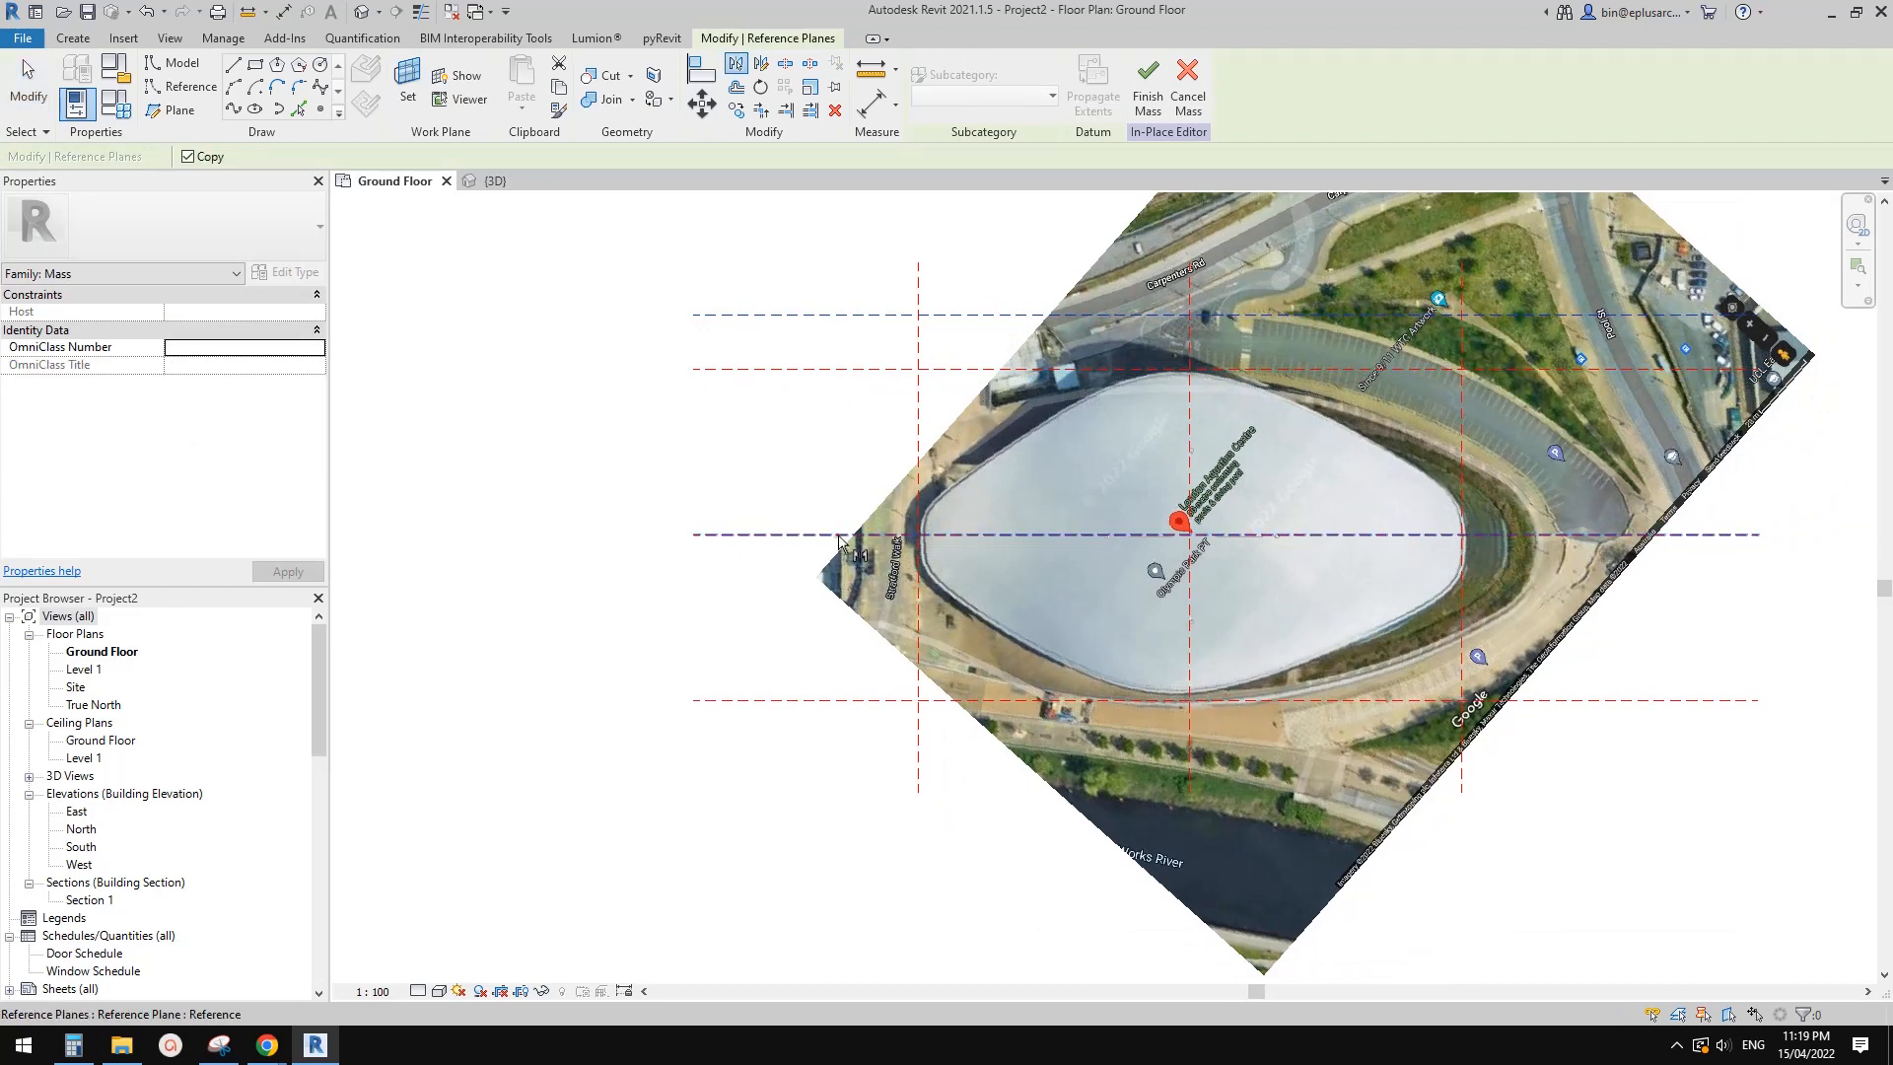
left_click(854, 534)
middle_click_drag(669, 276, 689, 280)
key("Escape")
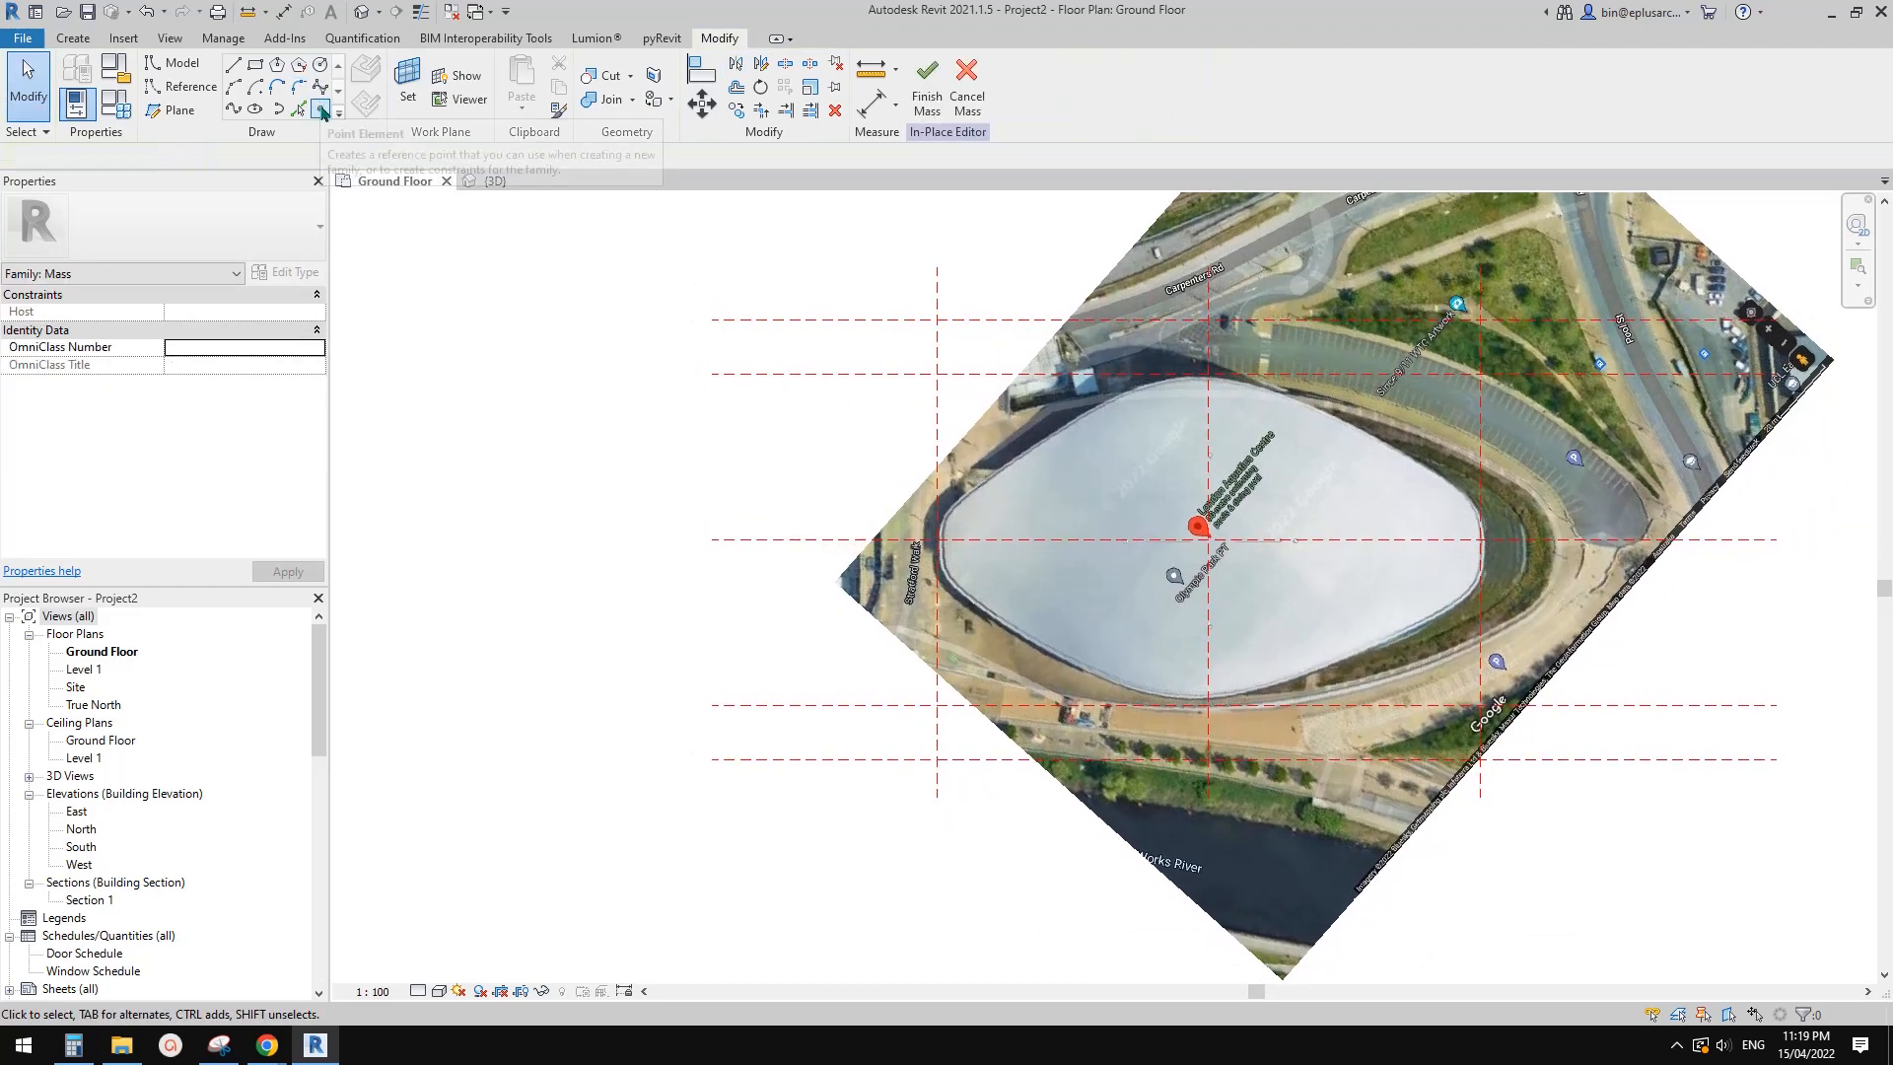
middle_click_drag(748, 222, 763, 249)
Copy the left vertical reference plane further out and mirror the copy about the centre plane
left_click(320, 111)
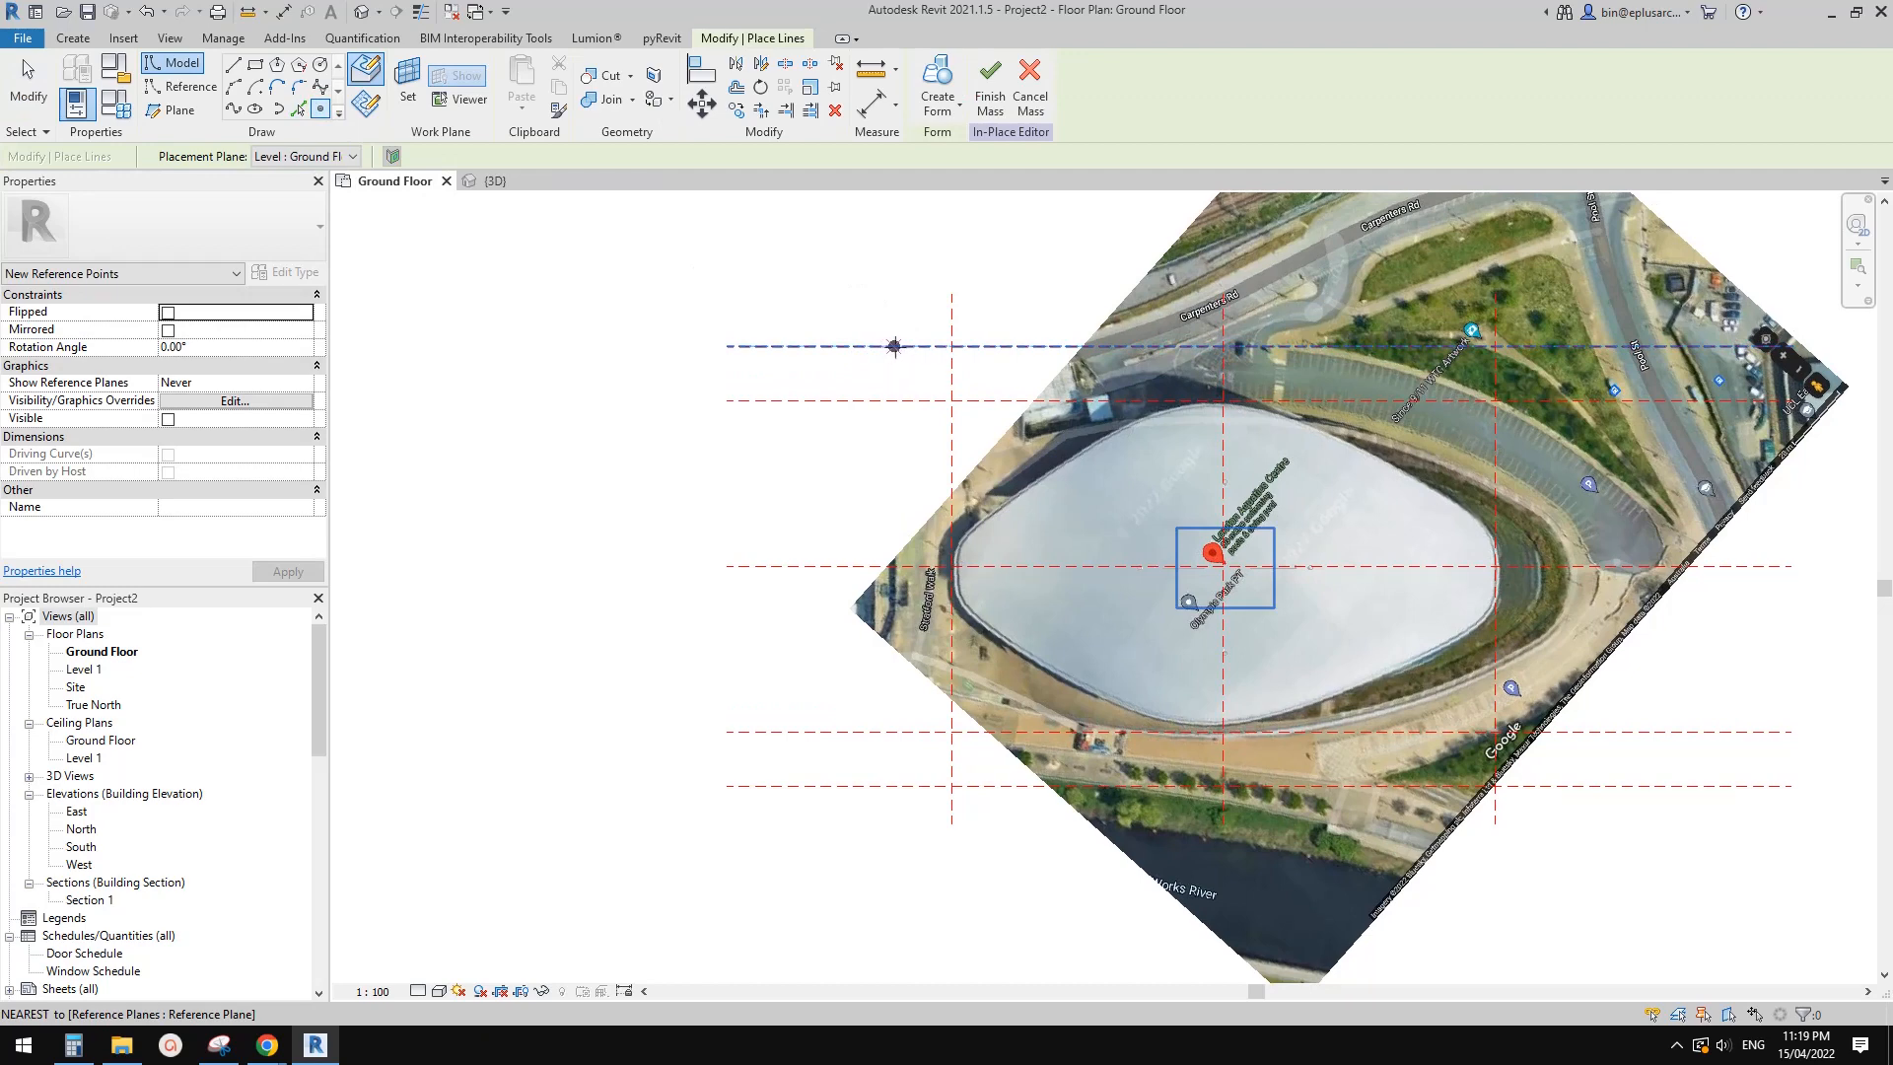
key("Escape")
left_click(944, 379)
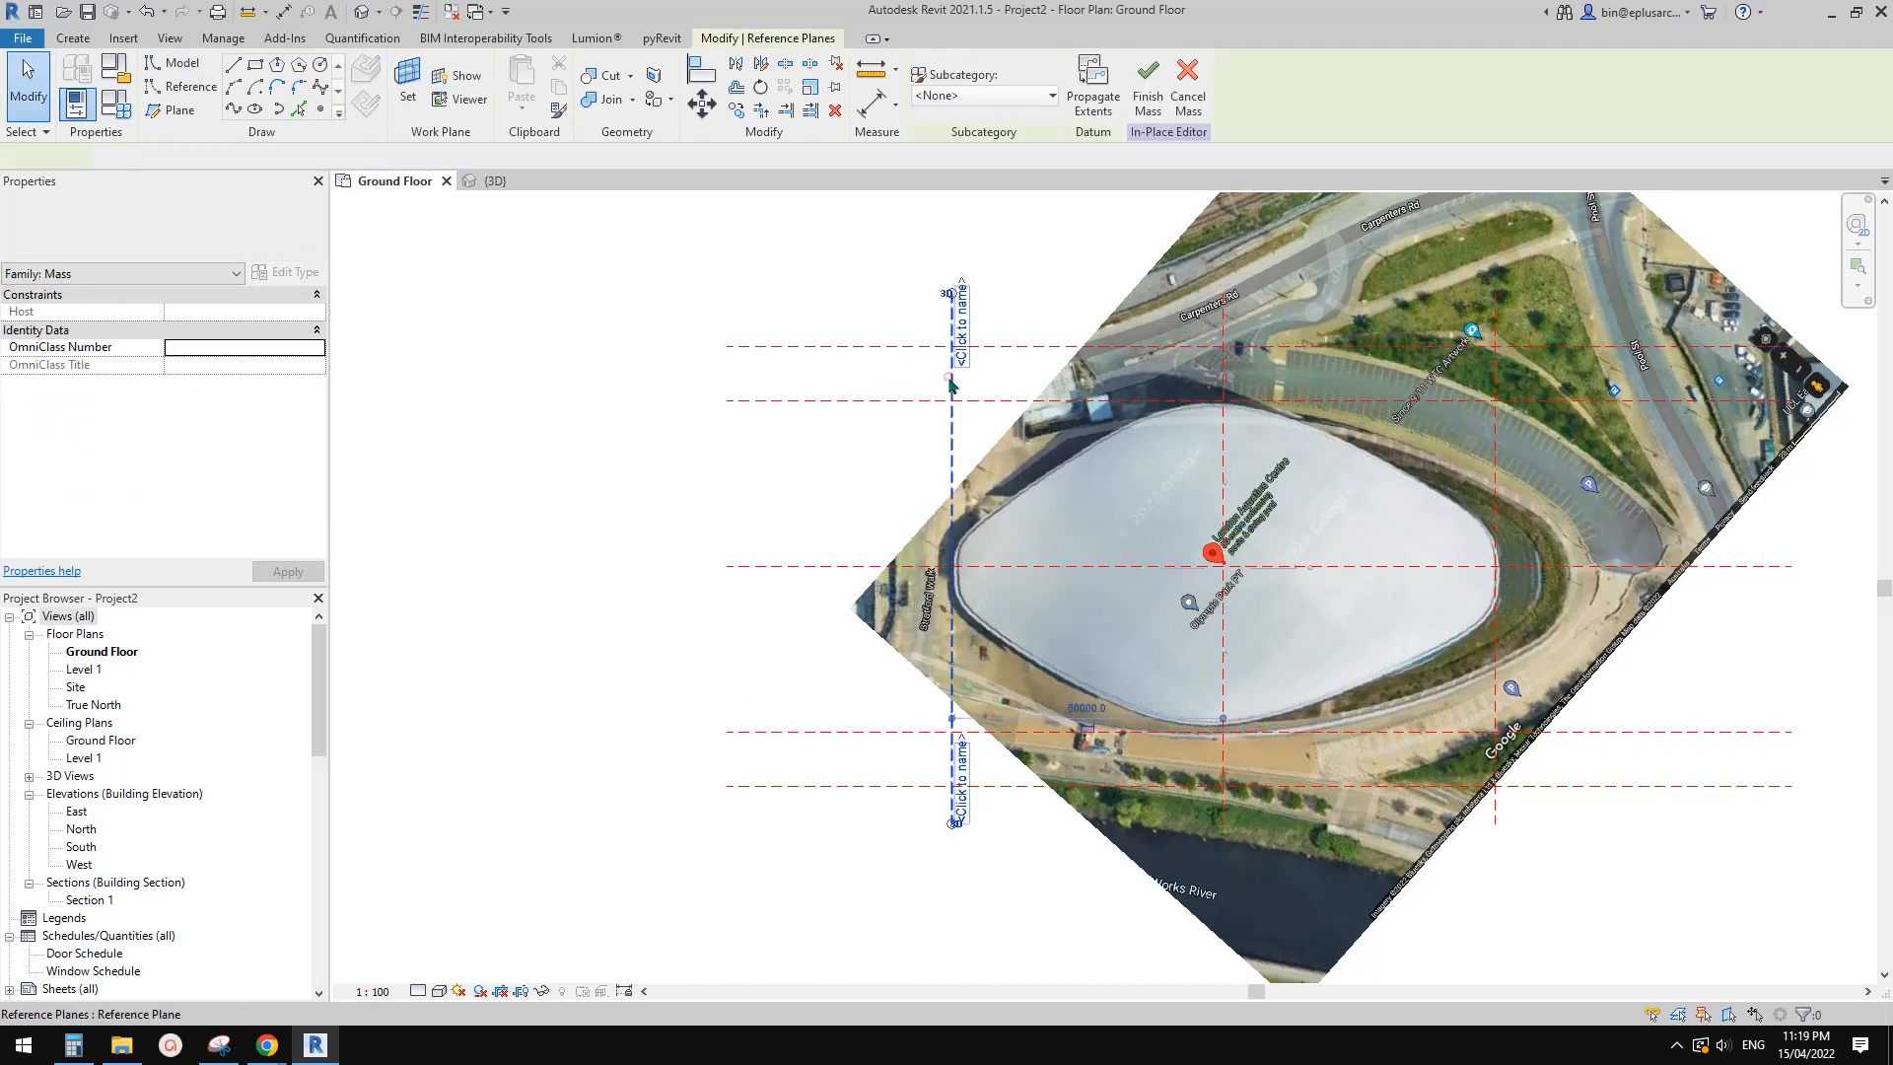
left_click(871, 376)
key("Escape")
left_click(867, 370)
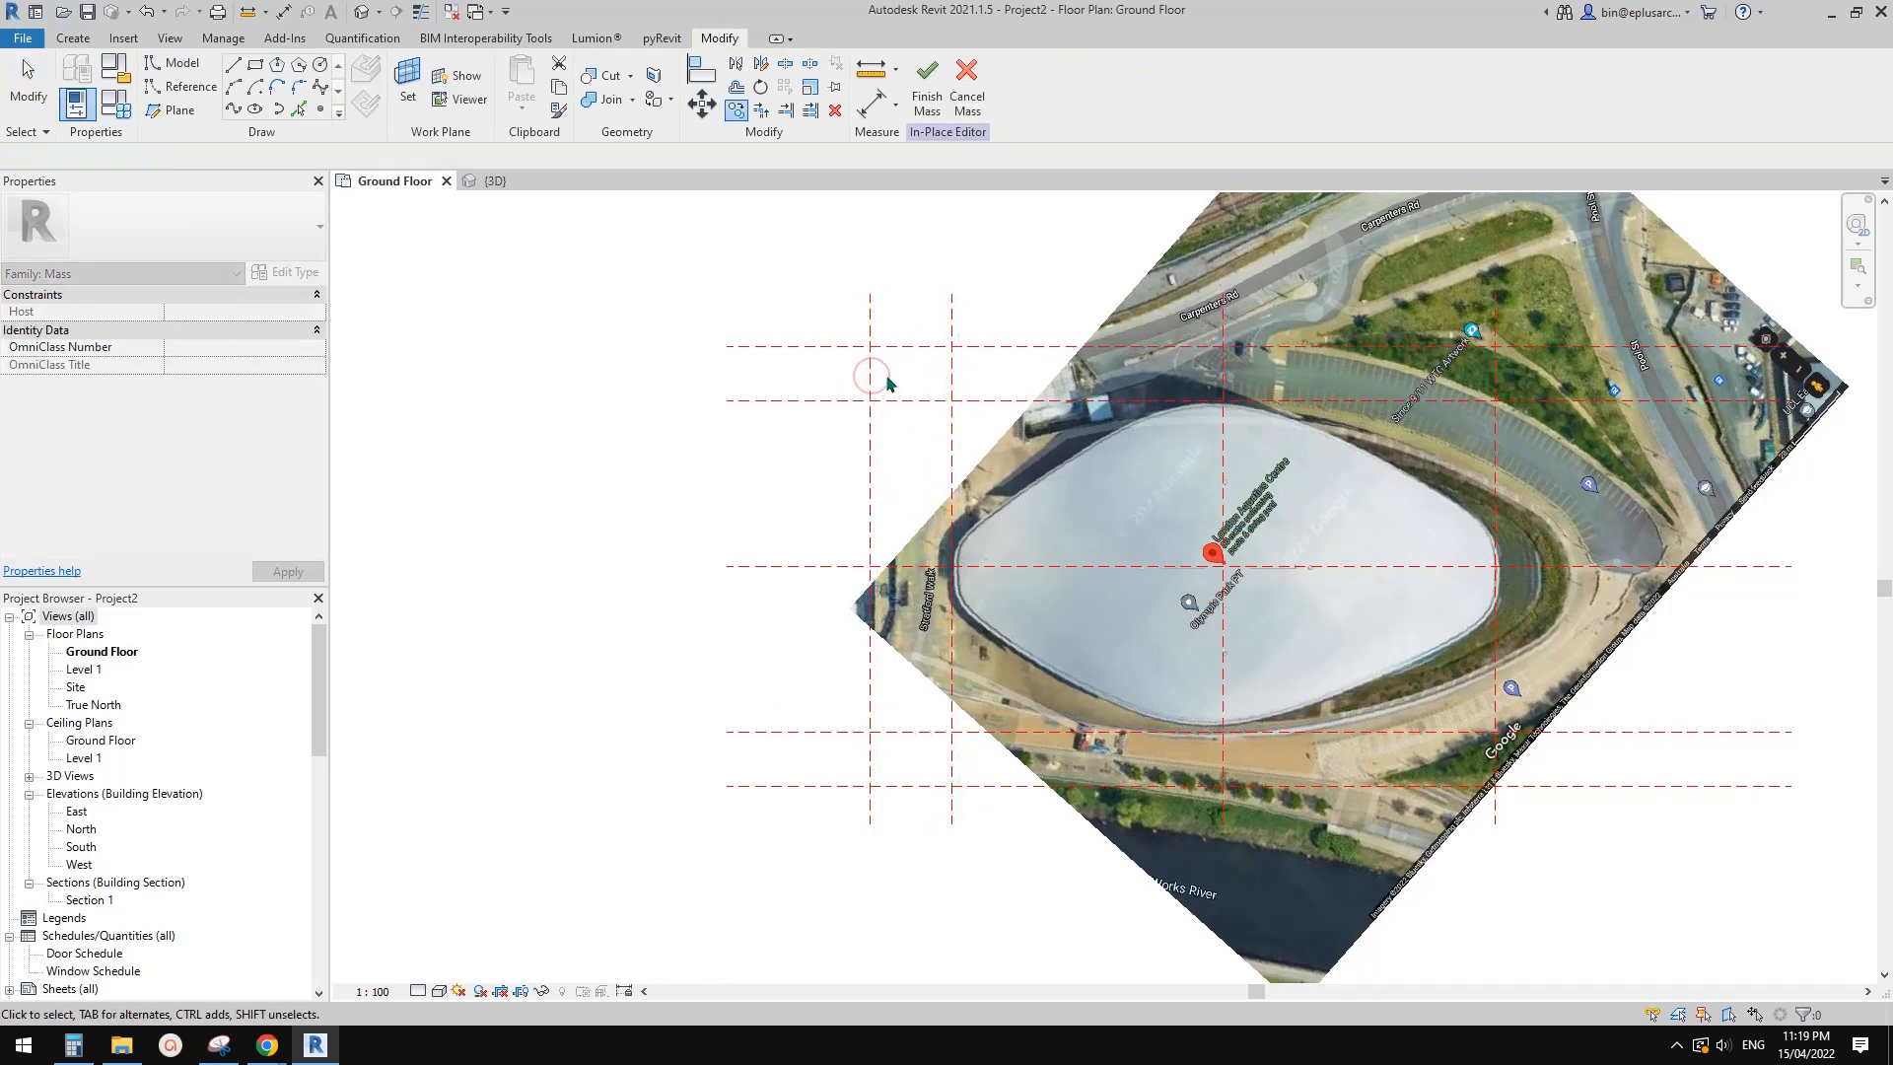
middle_click_drag(1032, 363, 1015, 371)
key("m")
key("m")
left_click(1203, 370)
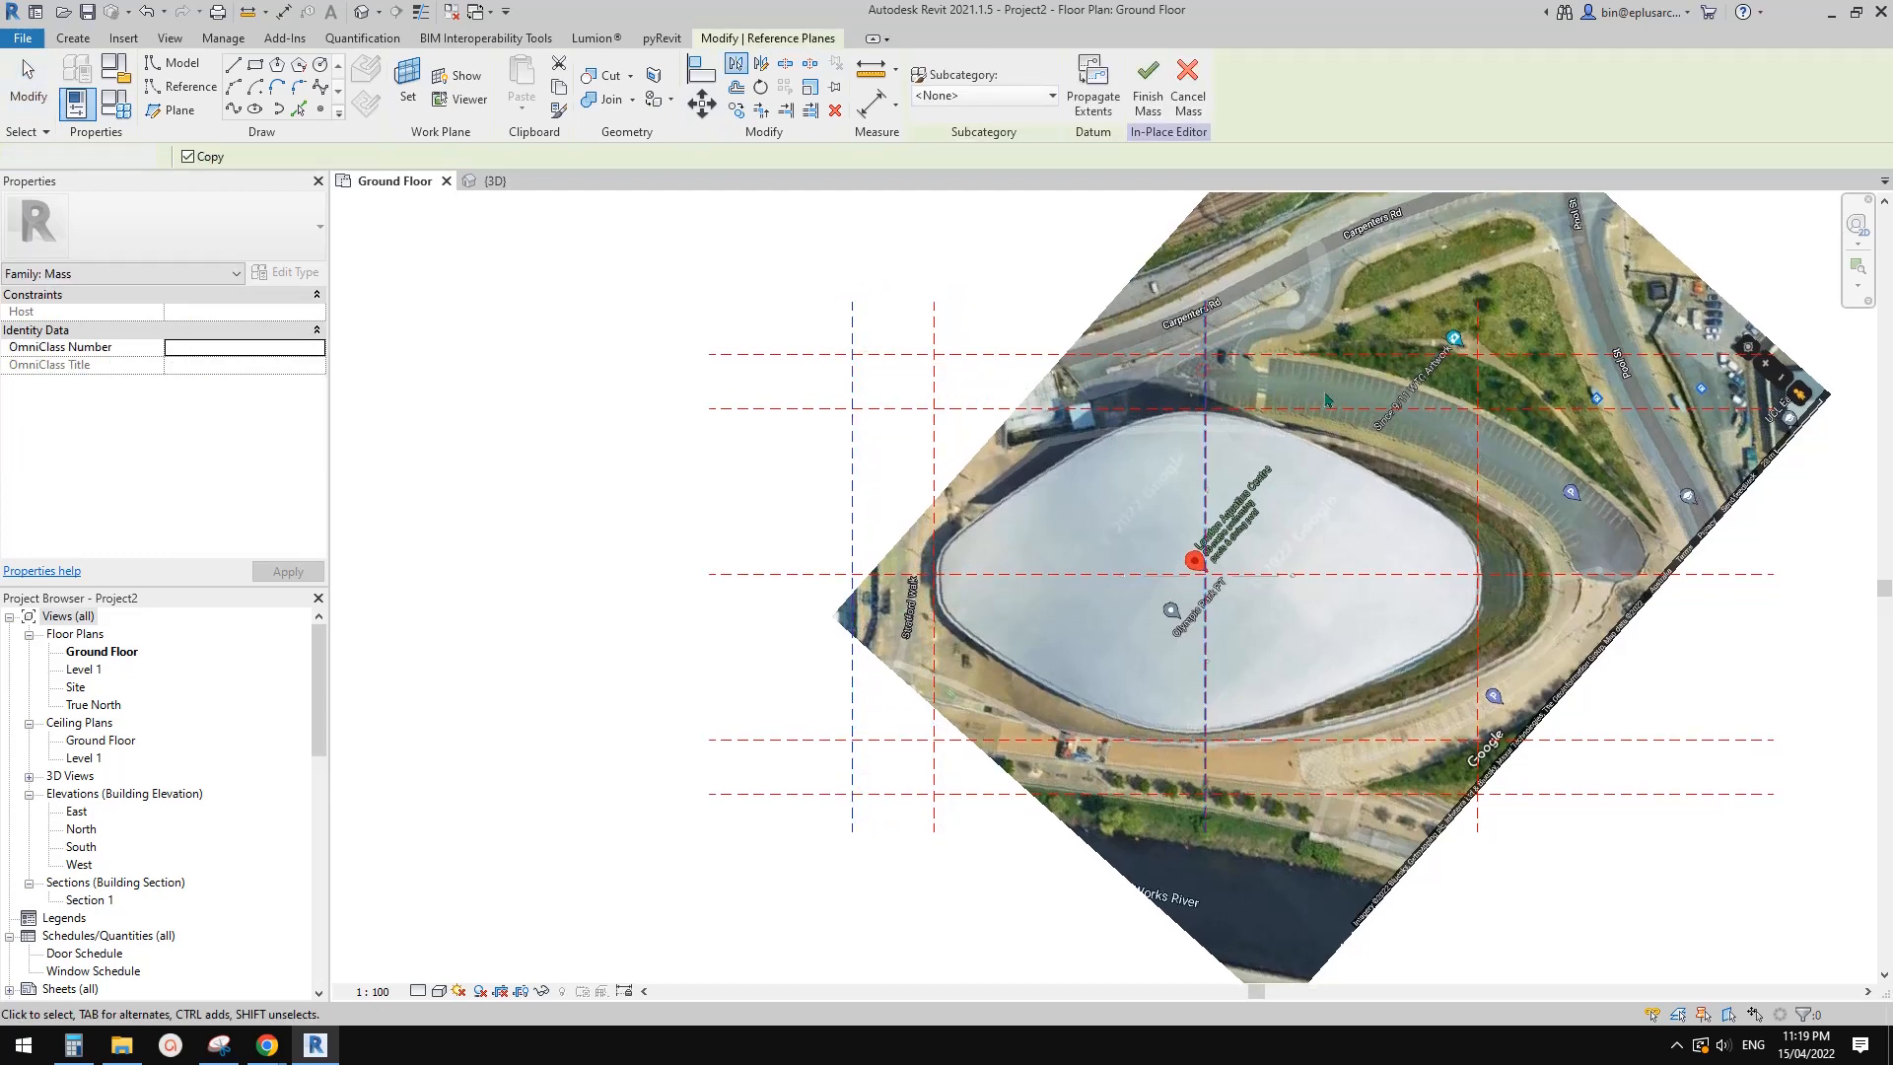
key("Escape")
middle_click_drag(1364, 400, 1338, 400)
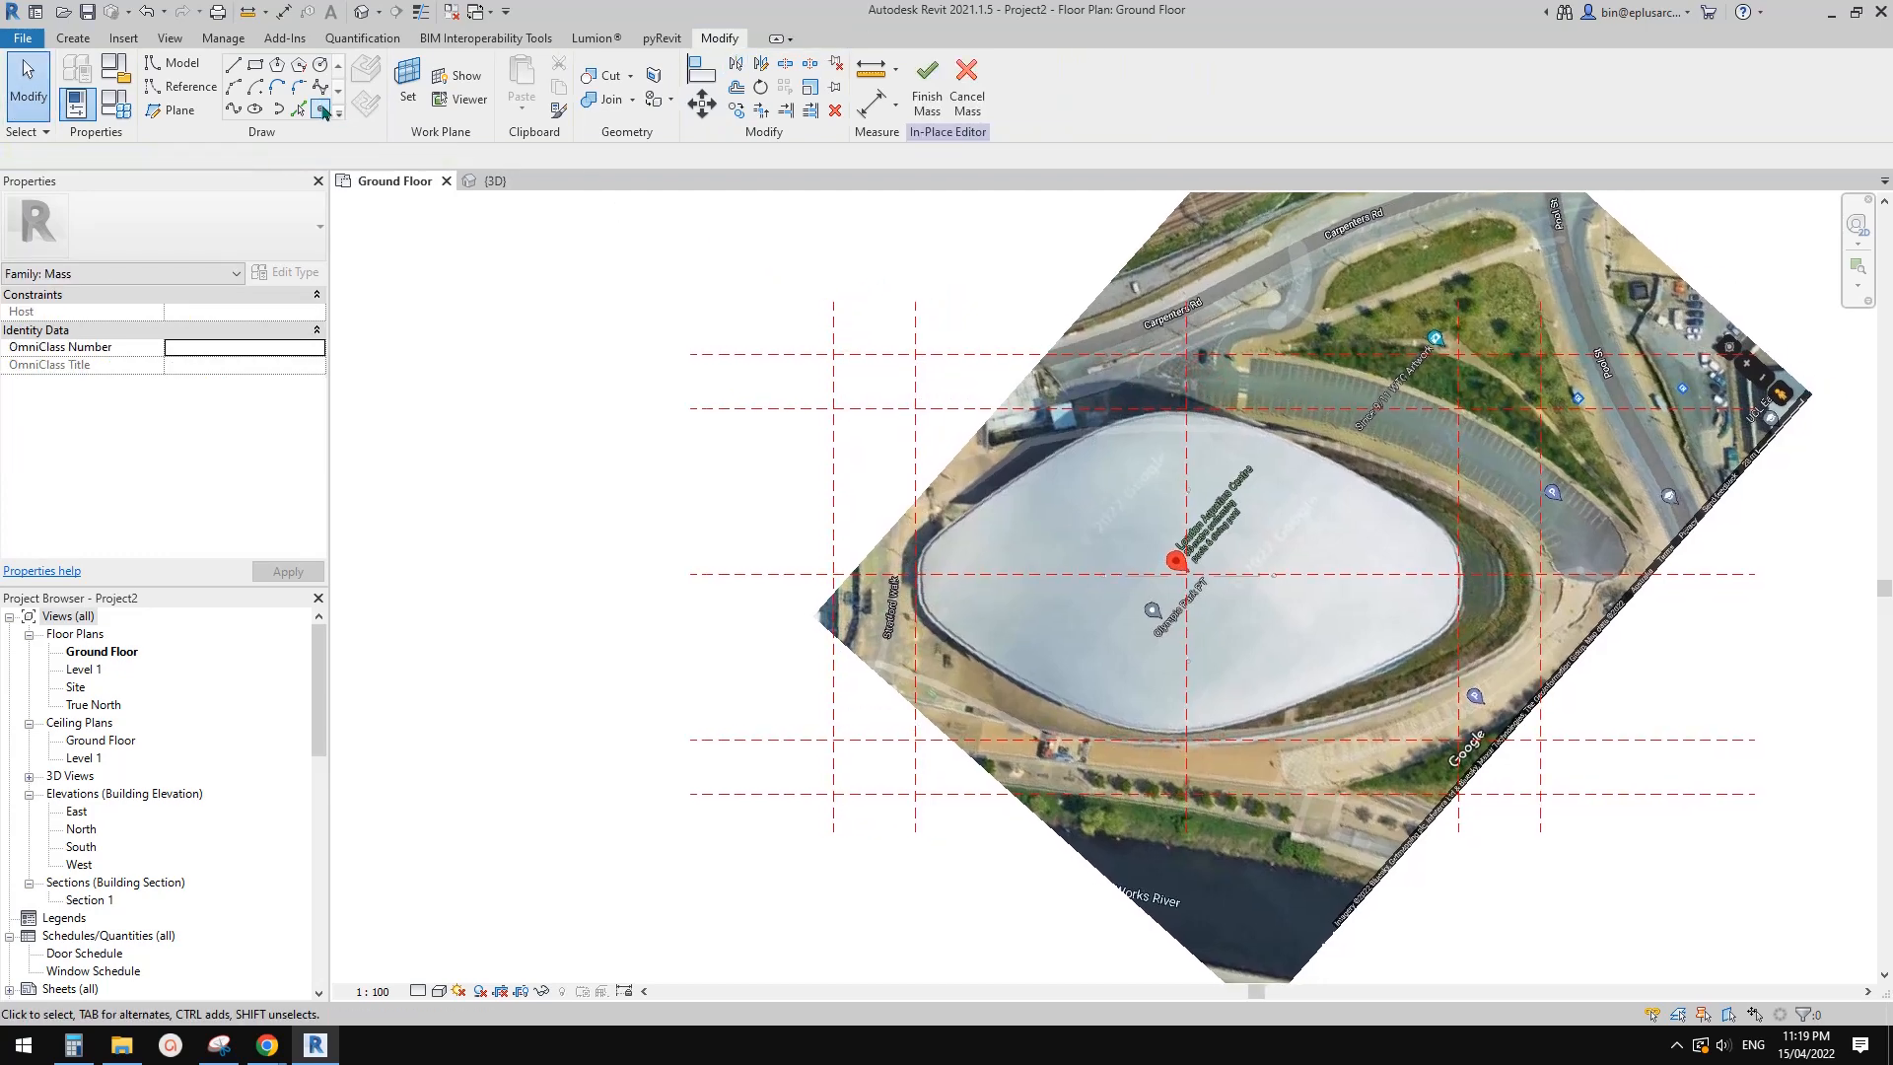
Place five reference points down the leftmost vertical plane at each grid intersection
left_click(324, 110)
left_click(833, 354)
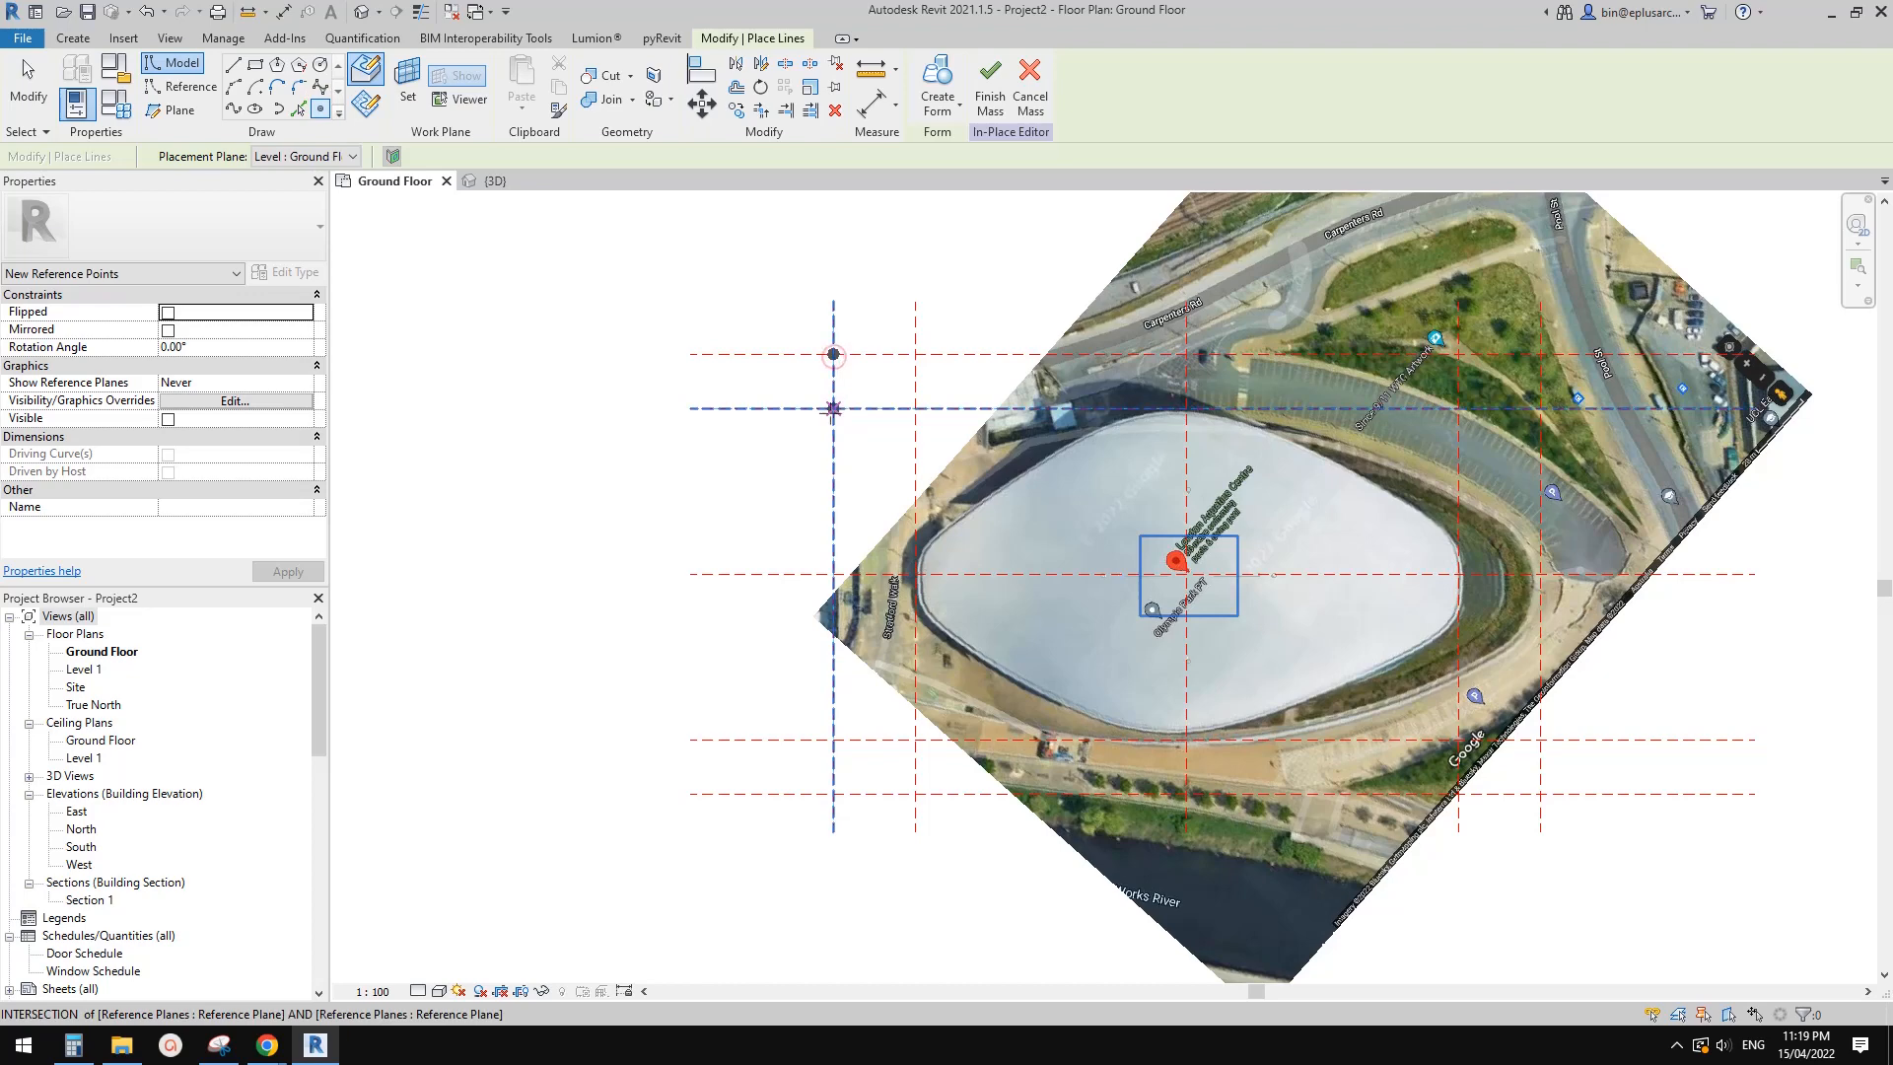
left_click(833, 408)
left_click(833, 574)
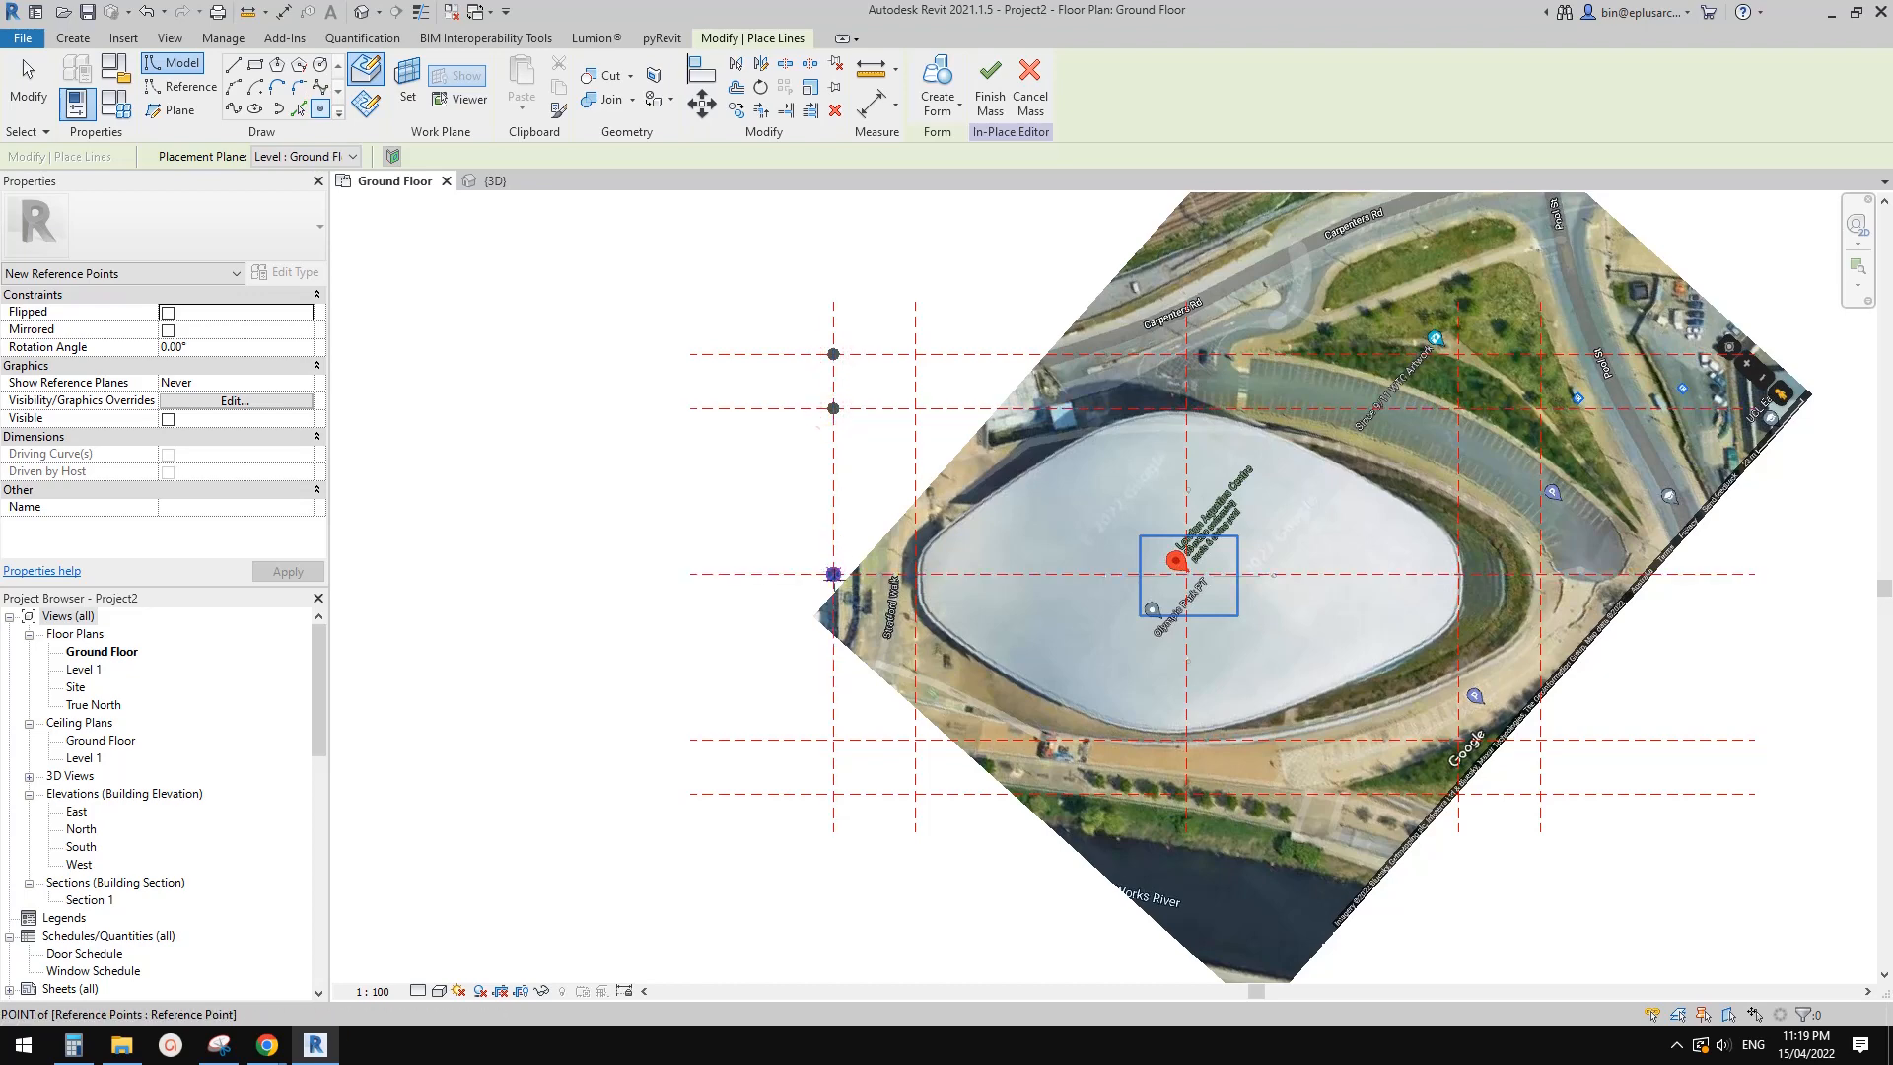
left_click(833, 739)
left_click(833, 794)
key("Escape")
key("Escape")
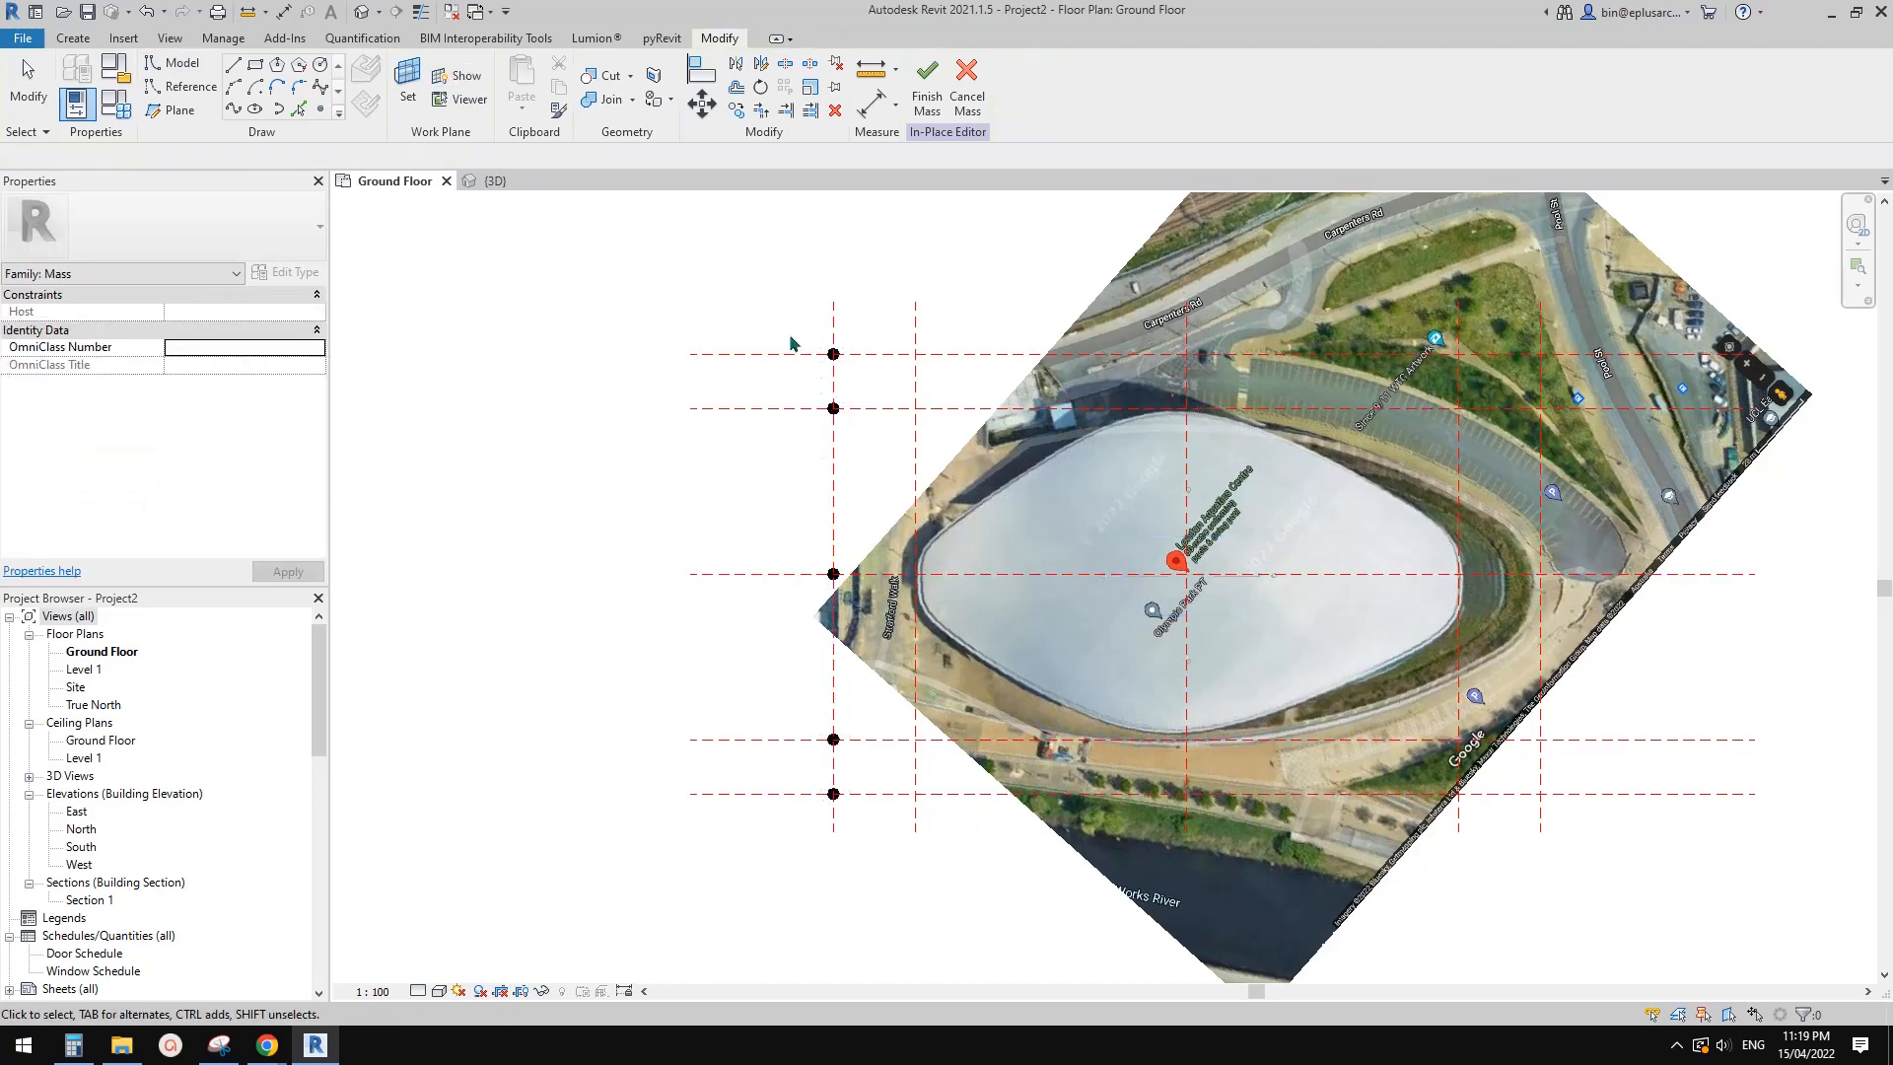
Copy the five points onto the second, centre and right-hand vertical planes
left_click_drag(790, 342, 891, 825)
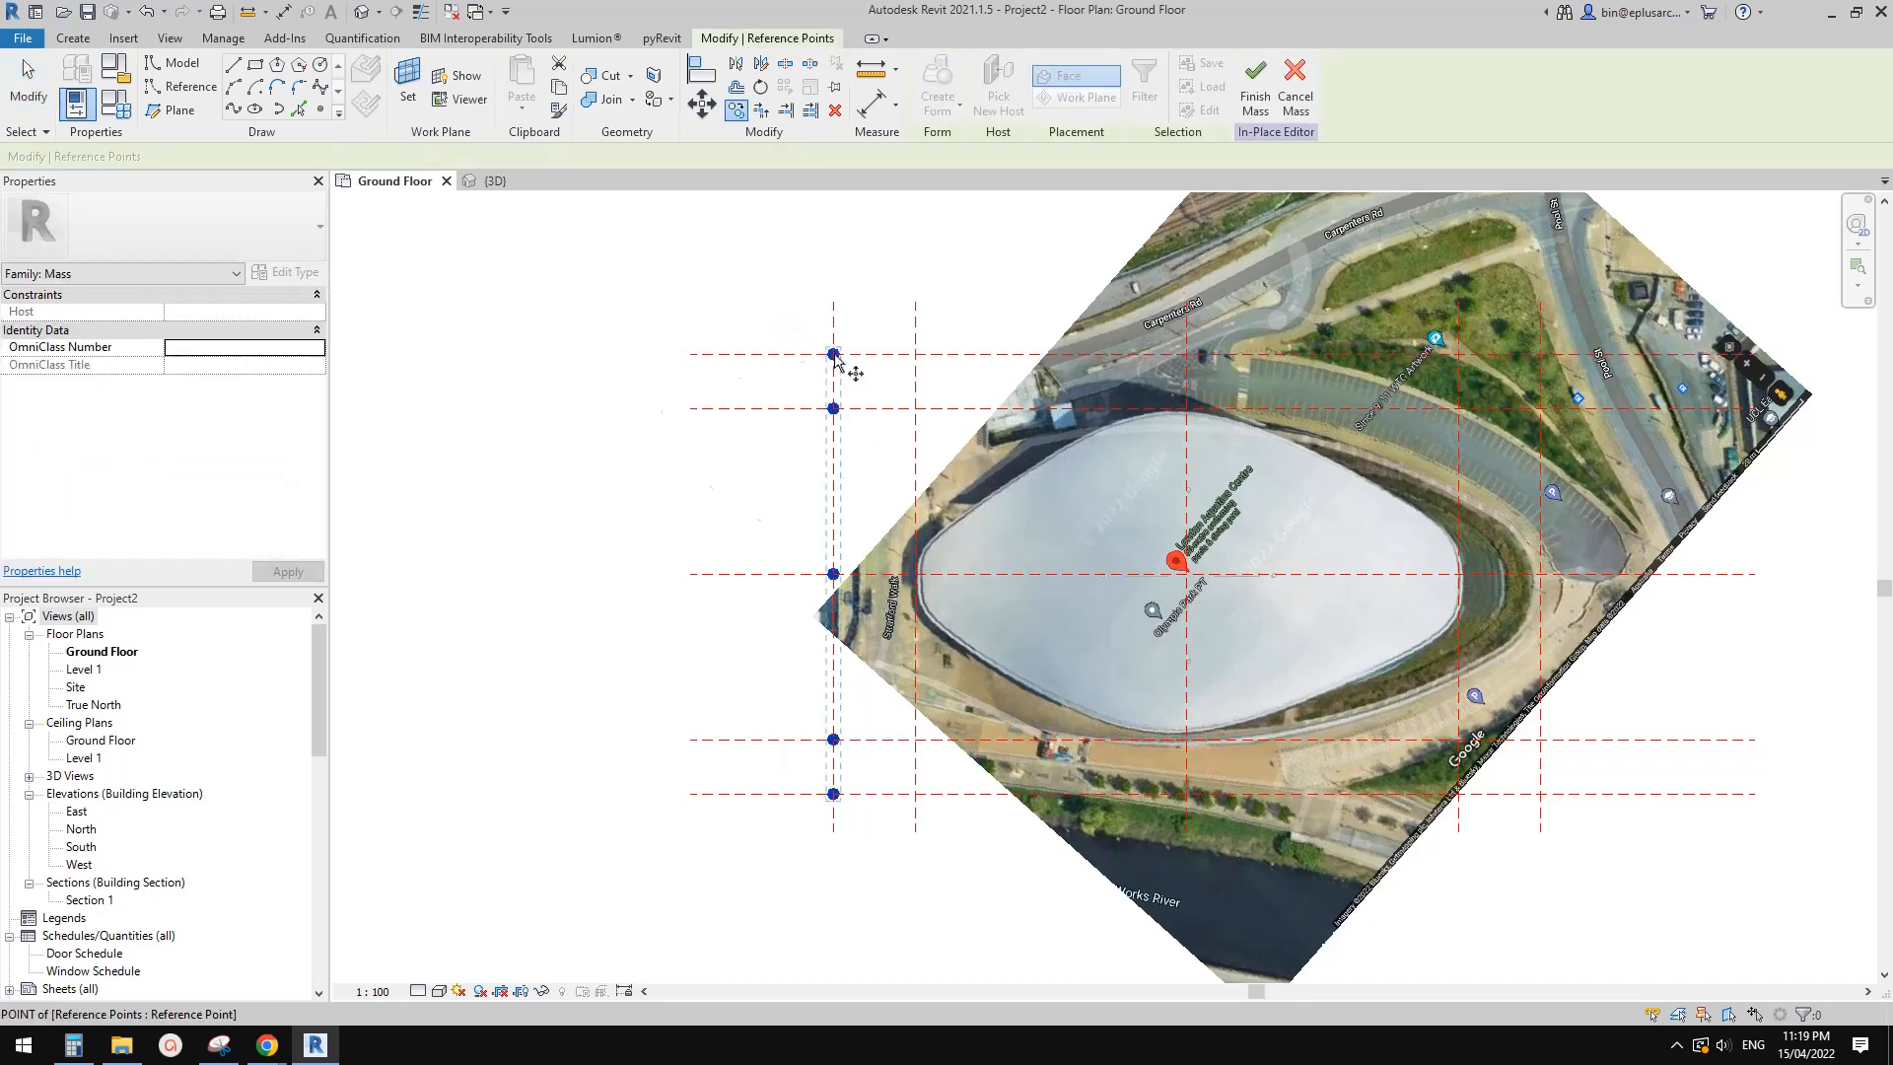
left_click_drag(835, 356, 923, 358)
left_click(915, 354)
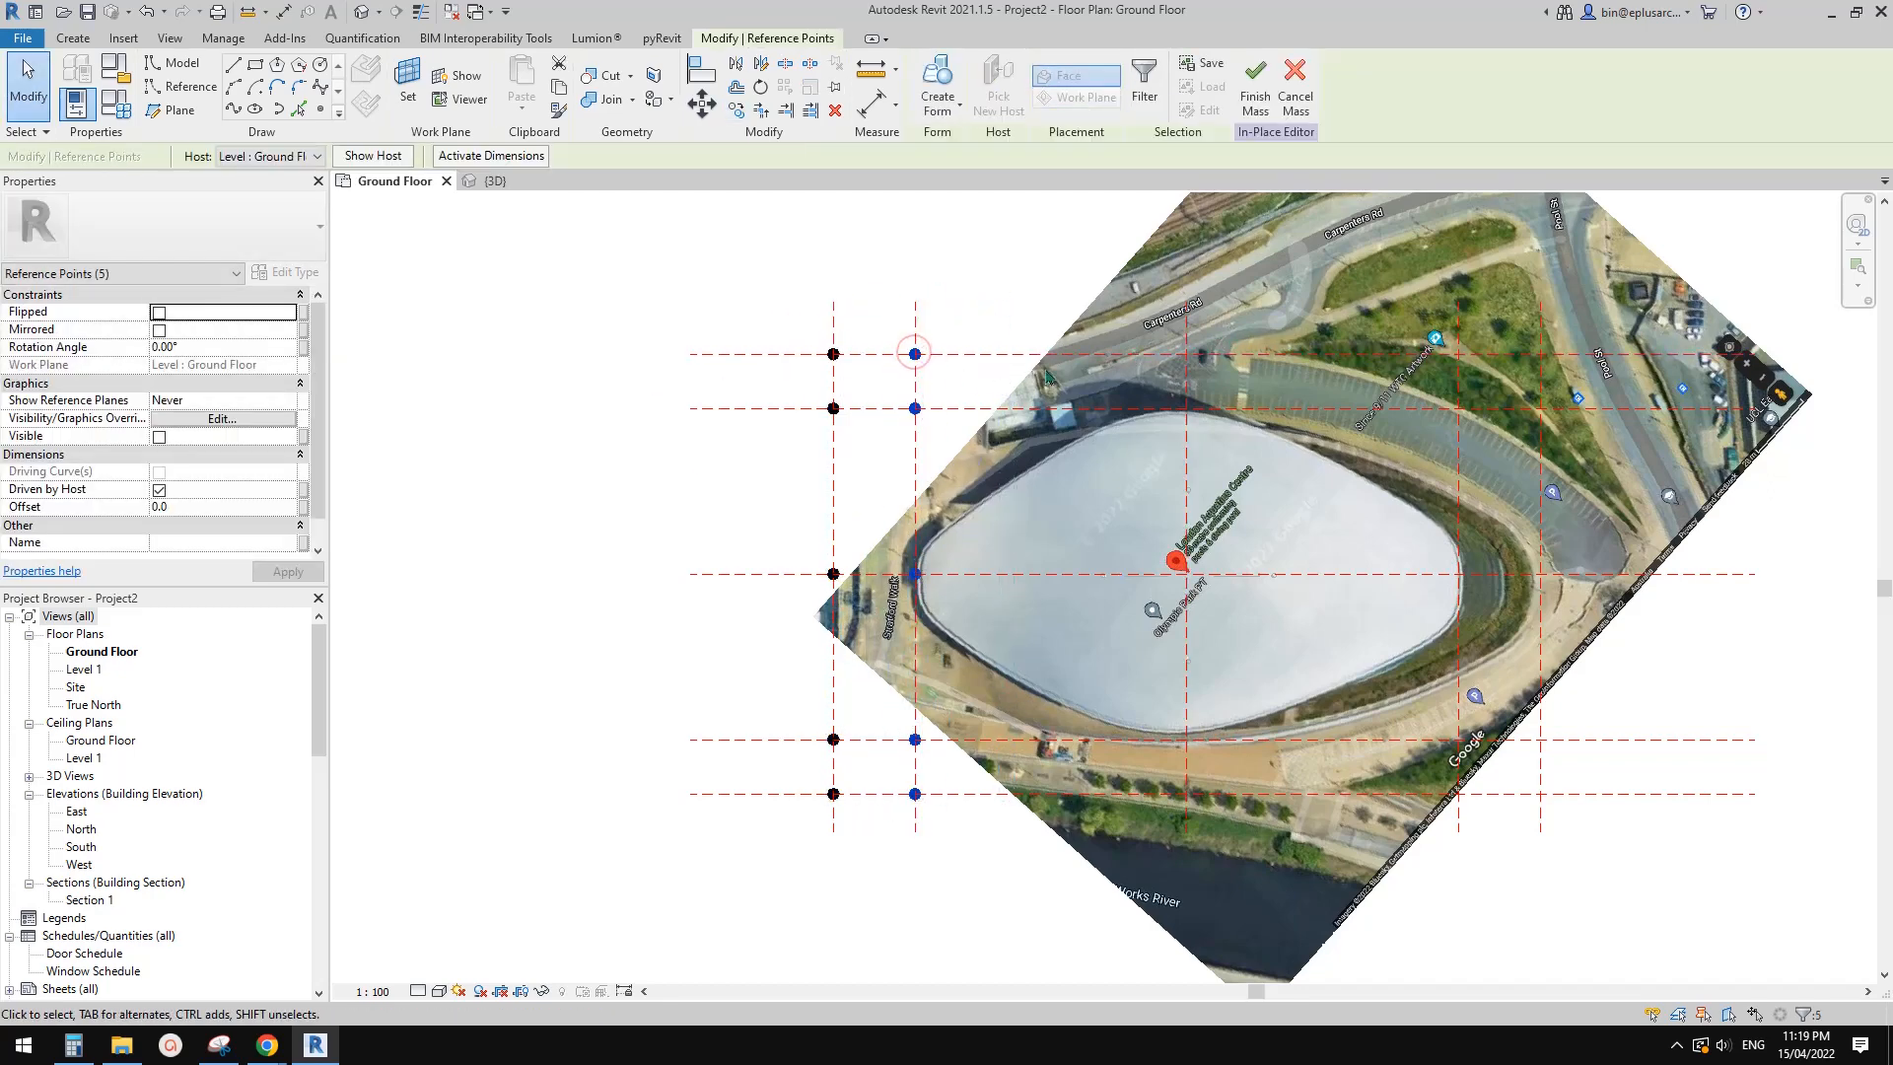
key("c")
key("o")
left_click(915, 354)
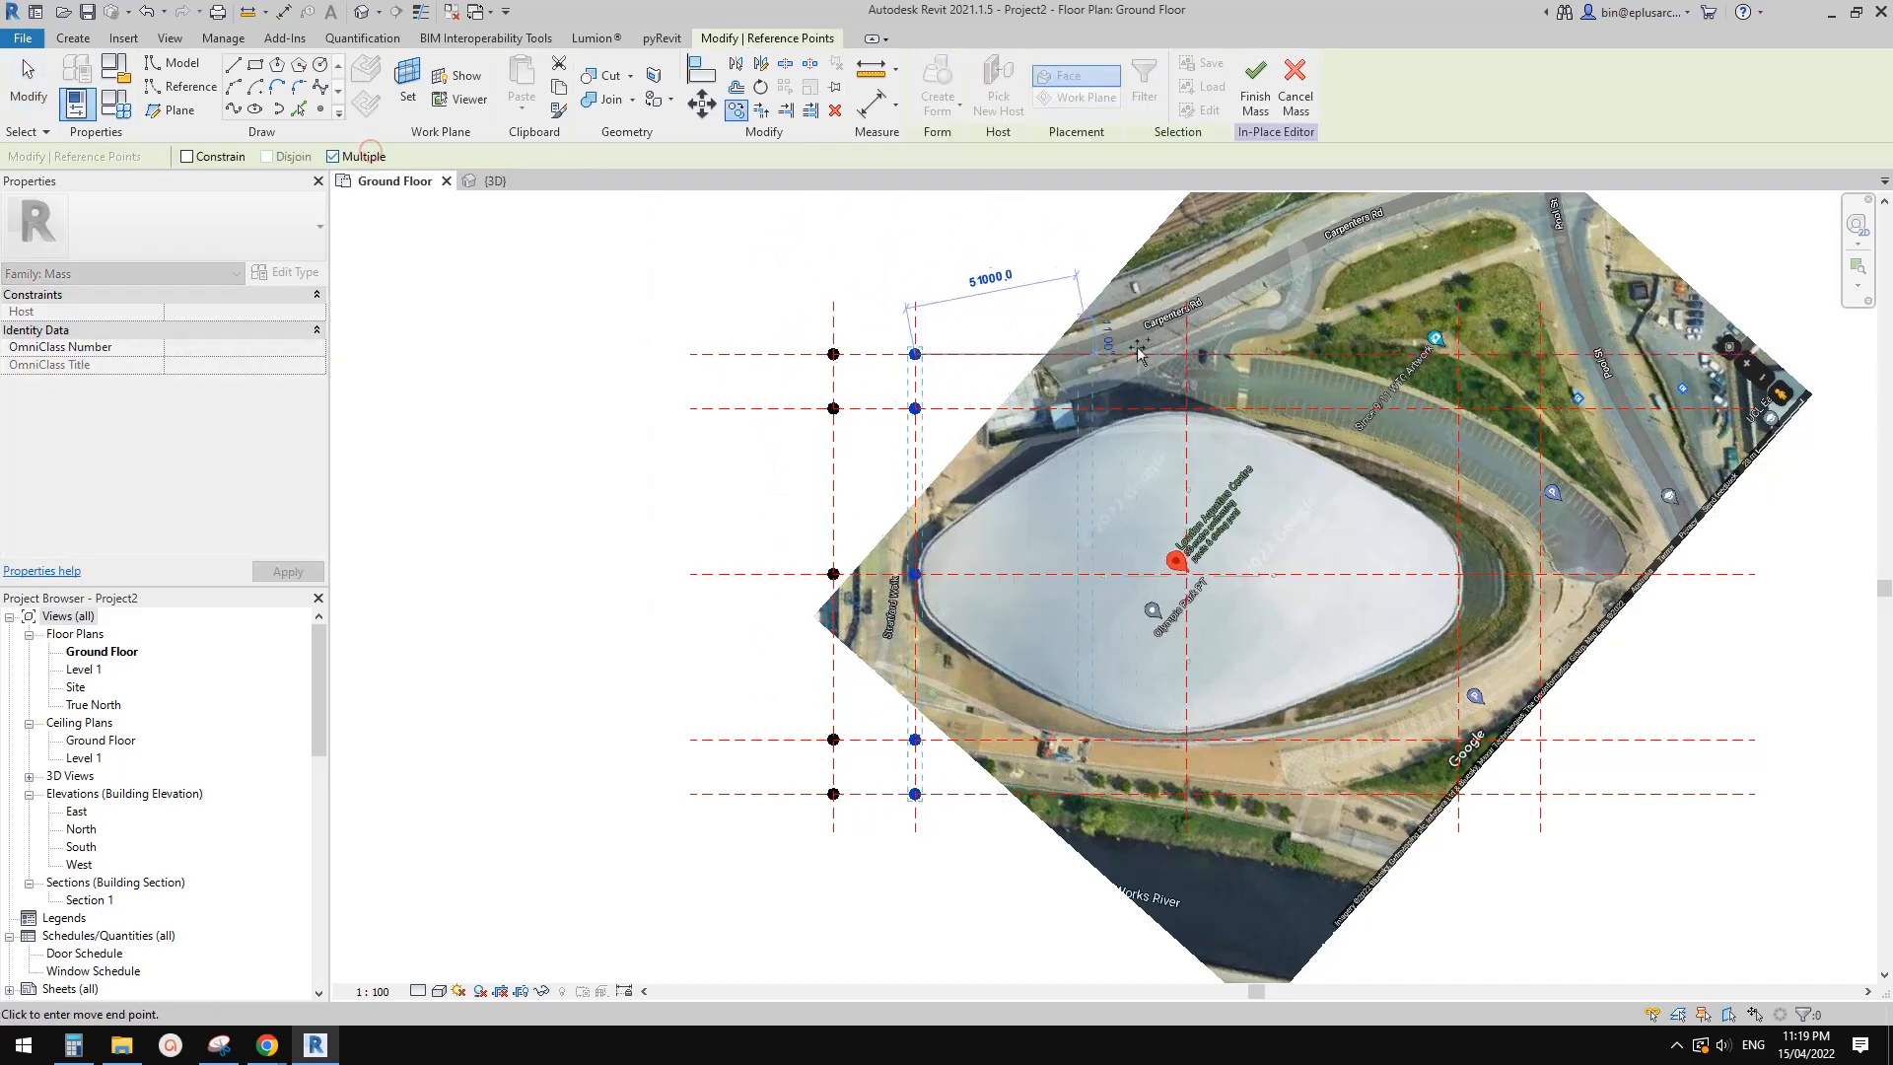
left_click(1187, 354)
left_click(1460, 354)
left_click(1540, 354)
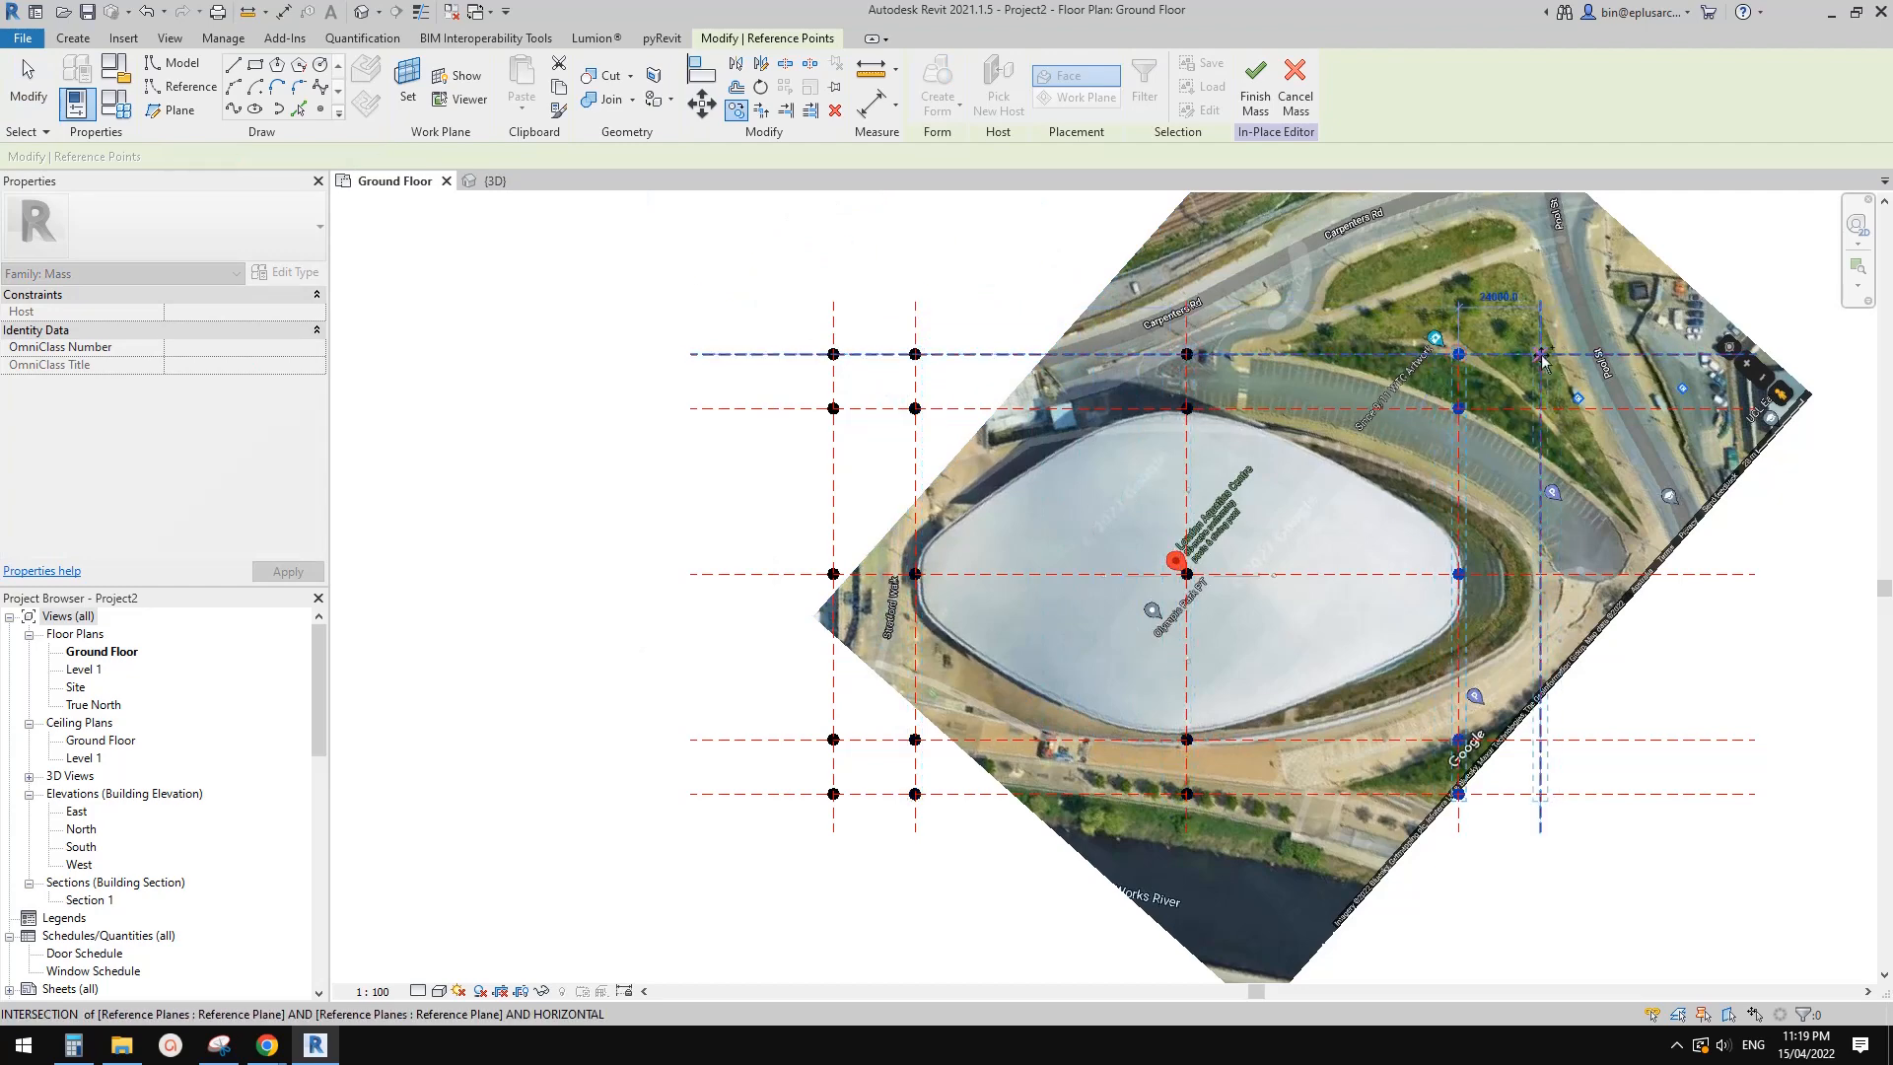
Join the left and second point columns into splines, setting them as reference lines
key("Escape")
key("Escape")
left_click_drag(781, 311, 885, 817)
left_click(233, 110)
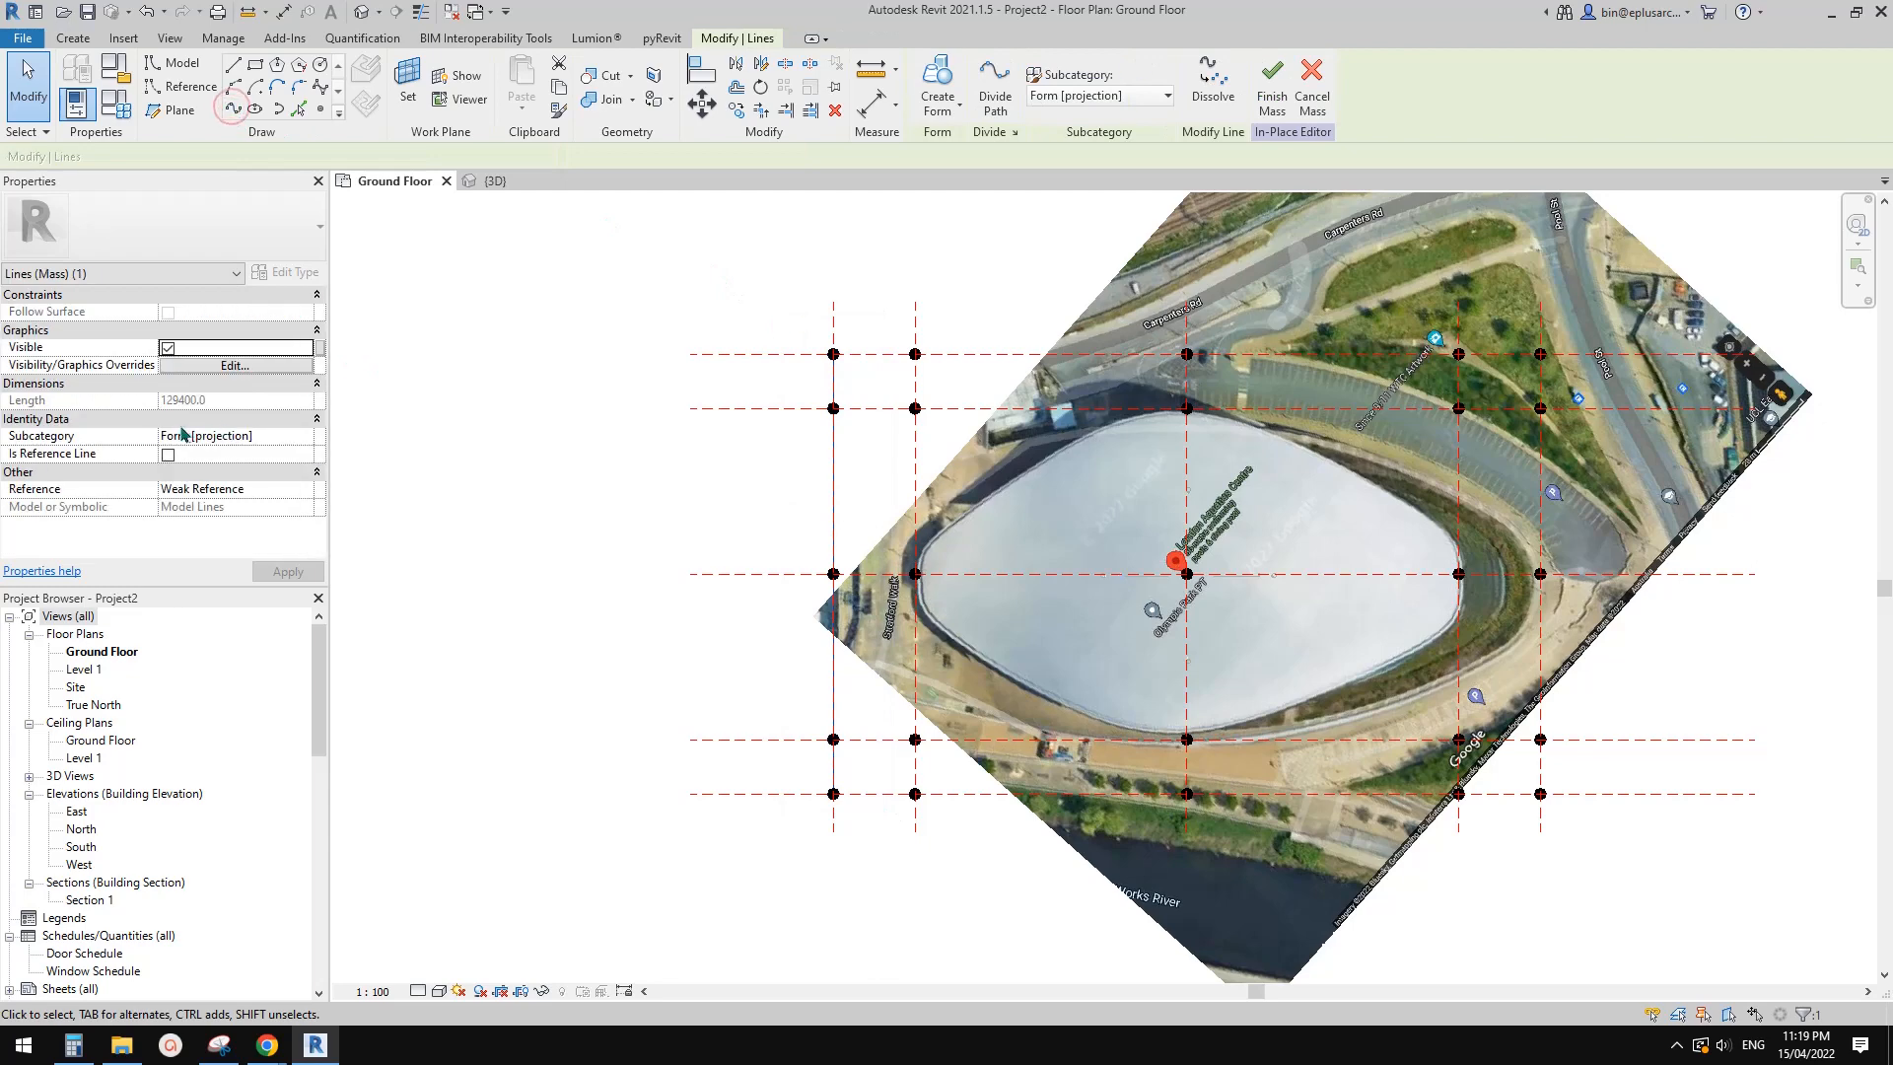
left_click_drag(875, 329, 959, 825)
left_click(233, 109)
left_click(169, 454)
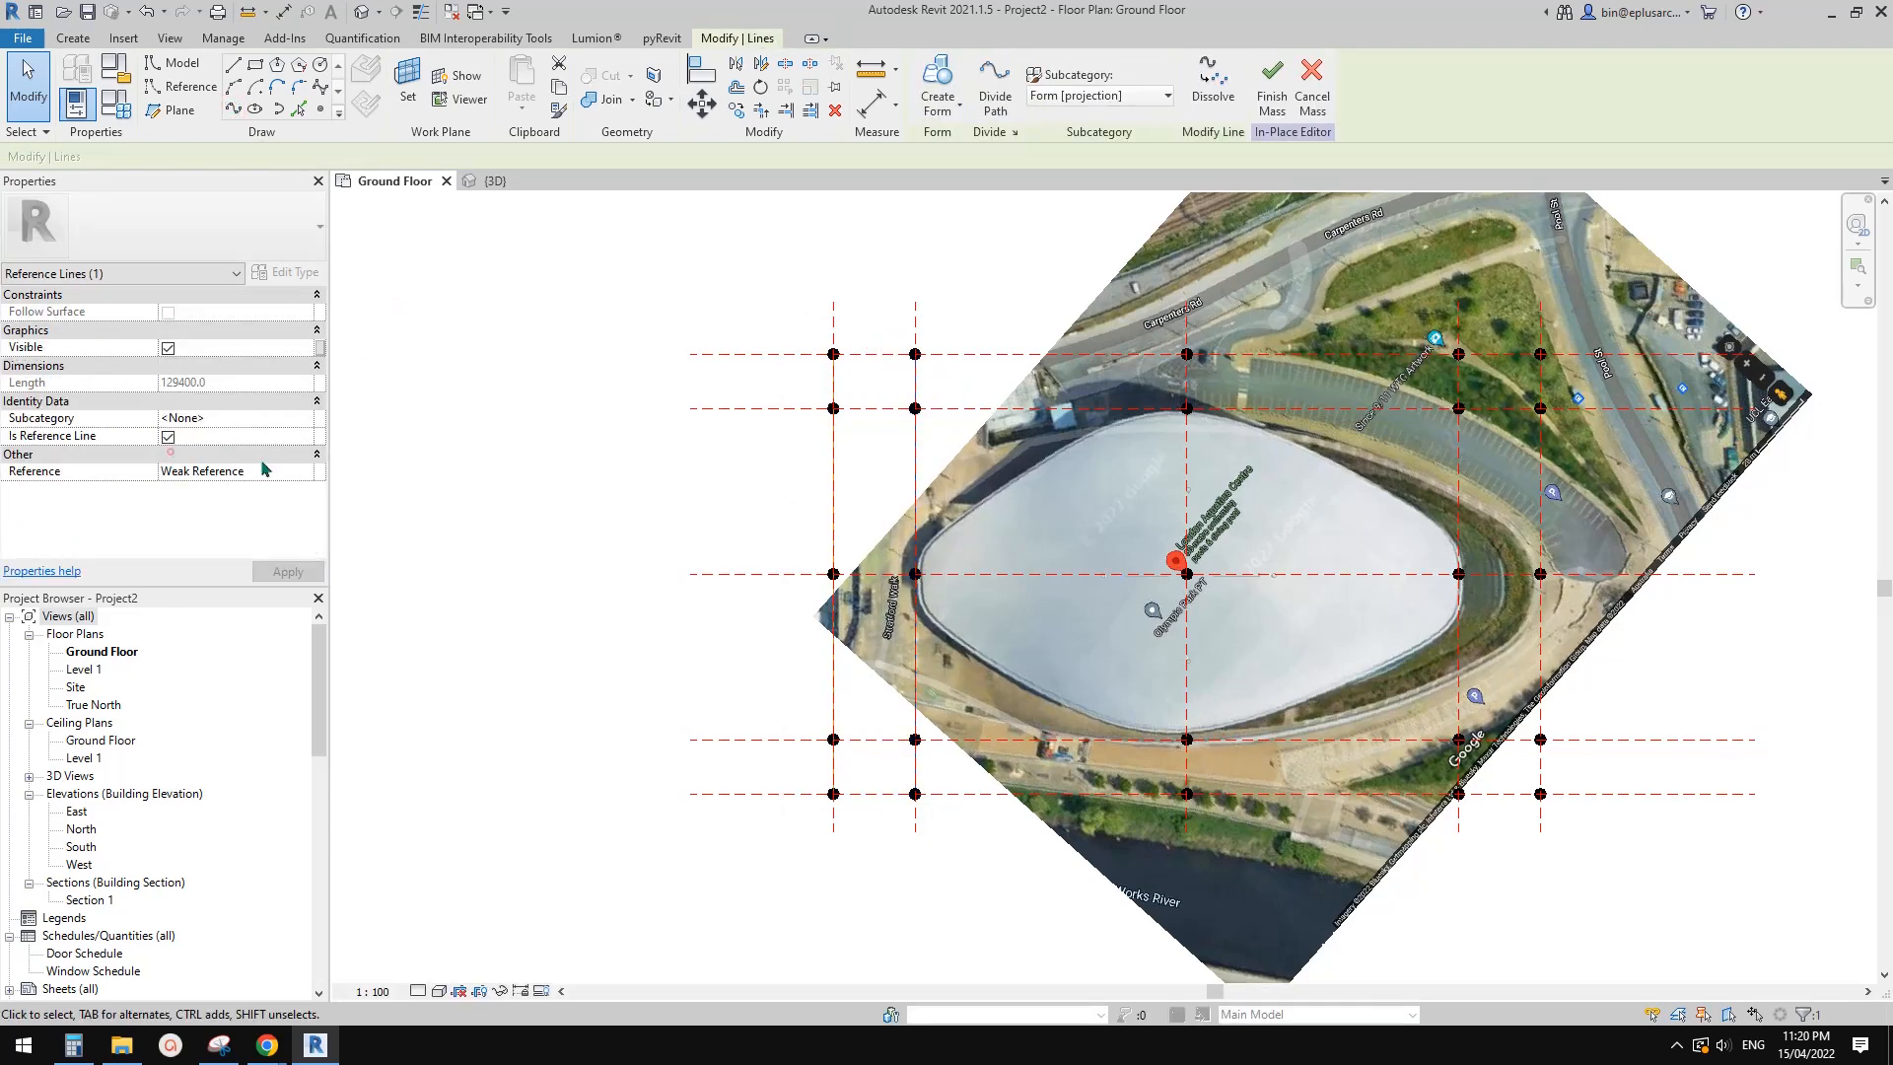
middle_click_drag(1063, 333, 1061, 331)
key("Escape")
Join the centre column of points into a spline and make it a reference line
left_click_drag(1045, 293, 1231, 828)
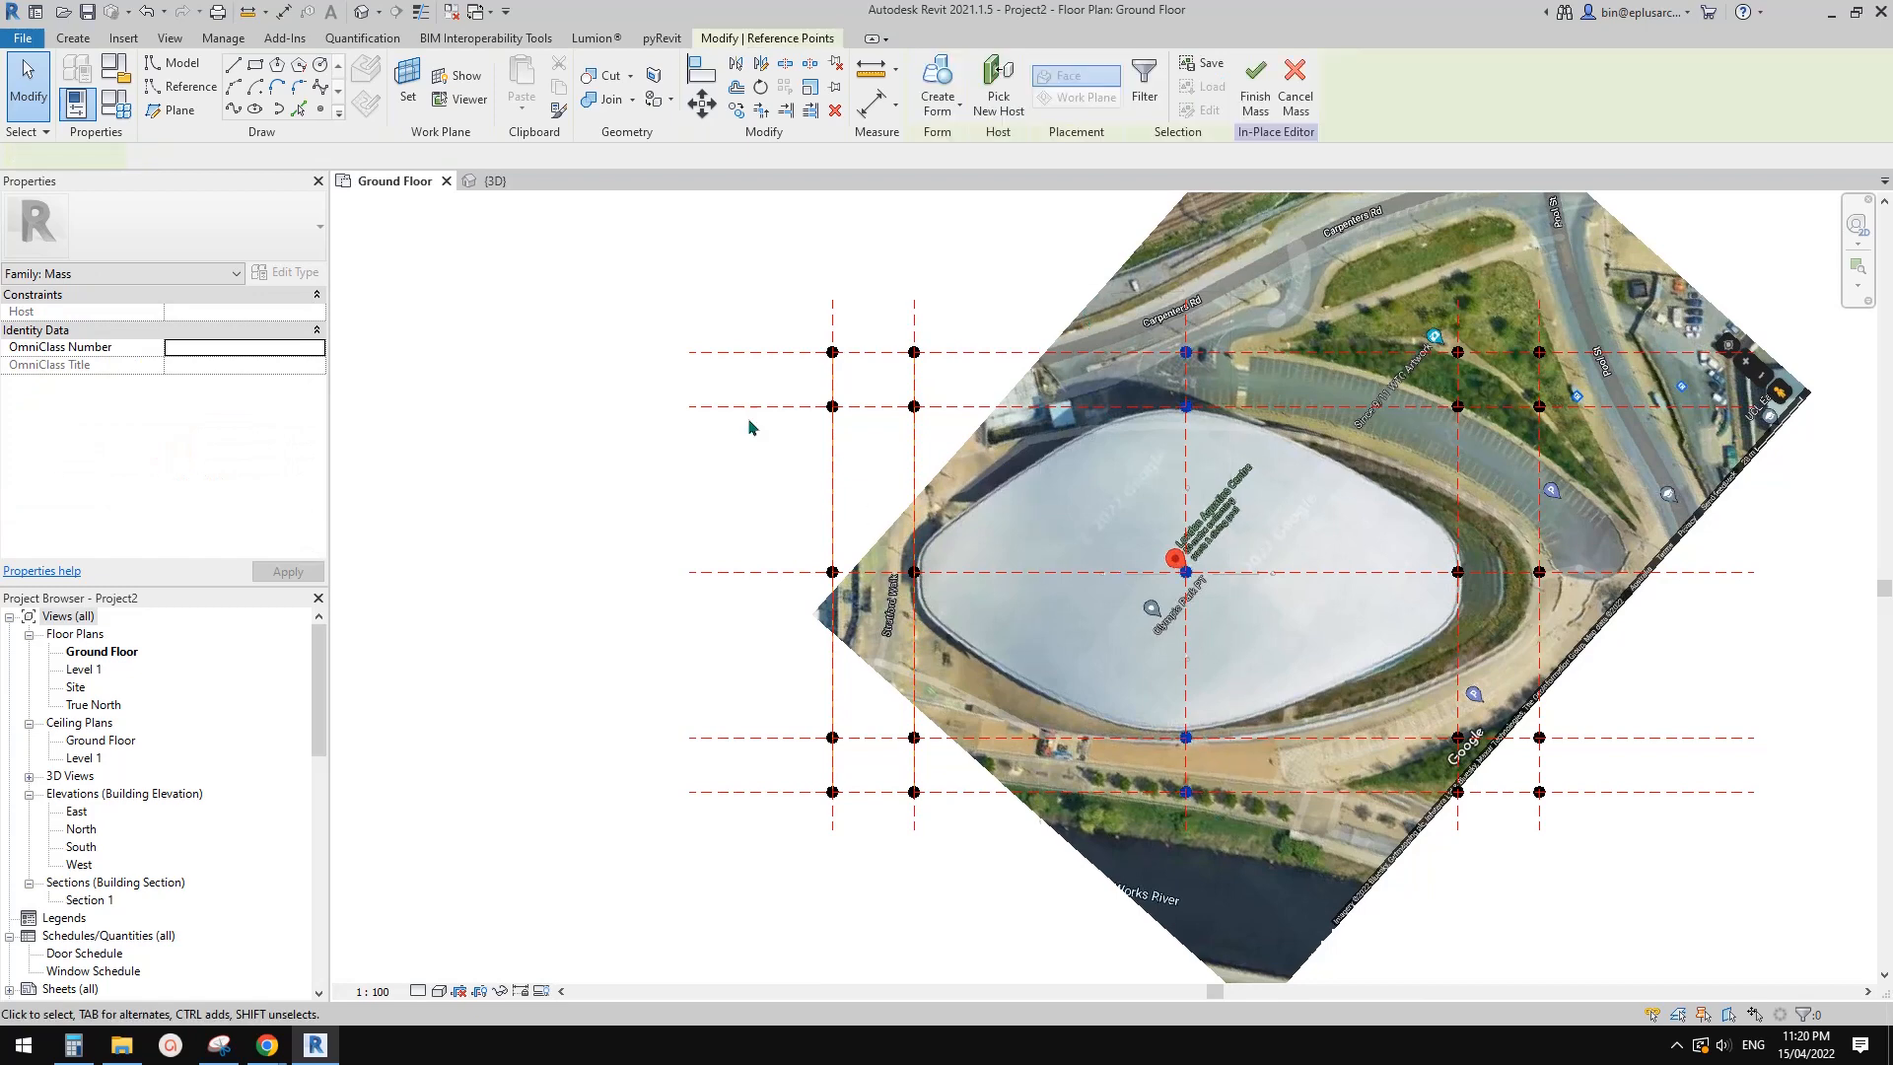
left_click(234, 110)
left_click(172, 454)
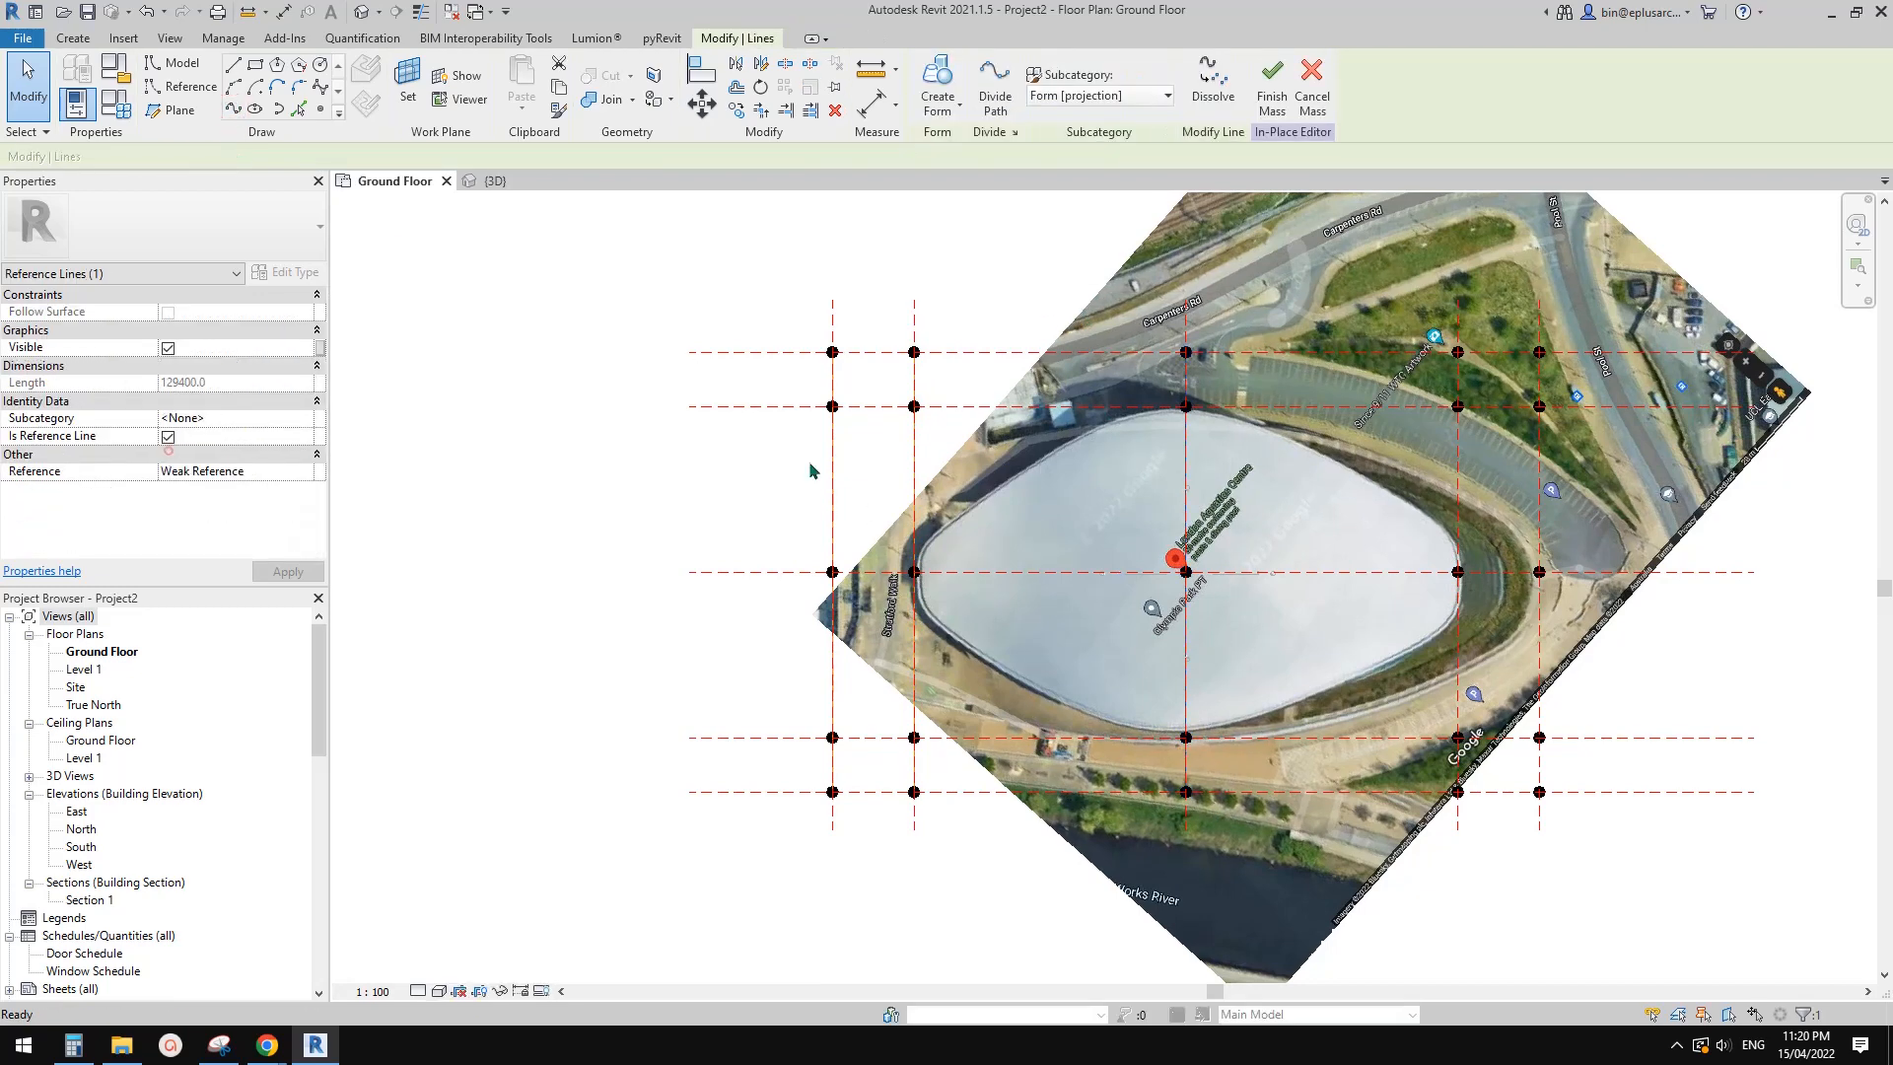
middle_click_drag(1232, 415, 1146, 413)
key("Escape")
left_click(1370, 350)
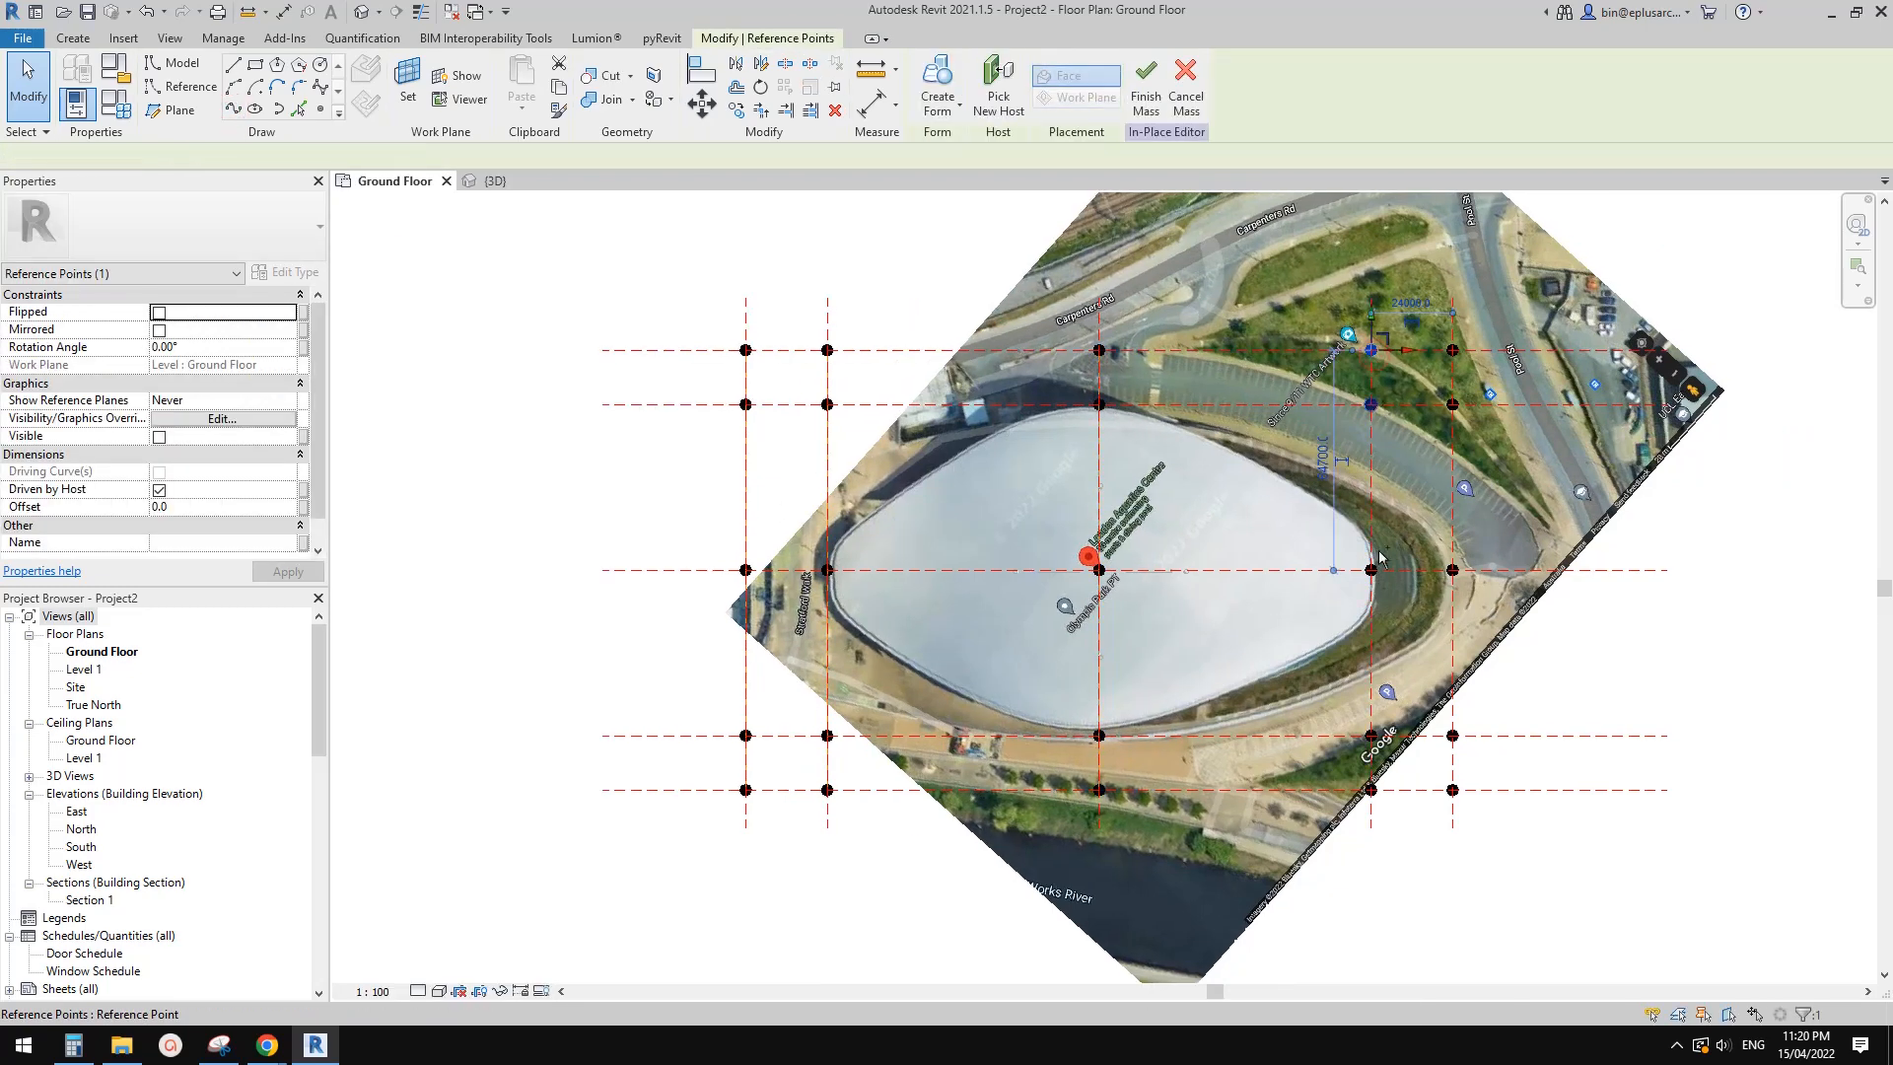
key("Escape")
Delete the stray reference line accidentally drawn on the left side
left_click(181, 89)
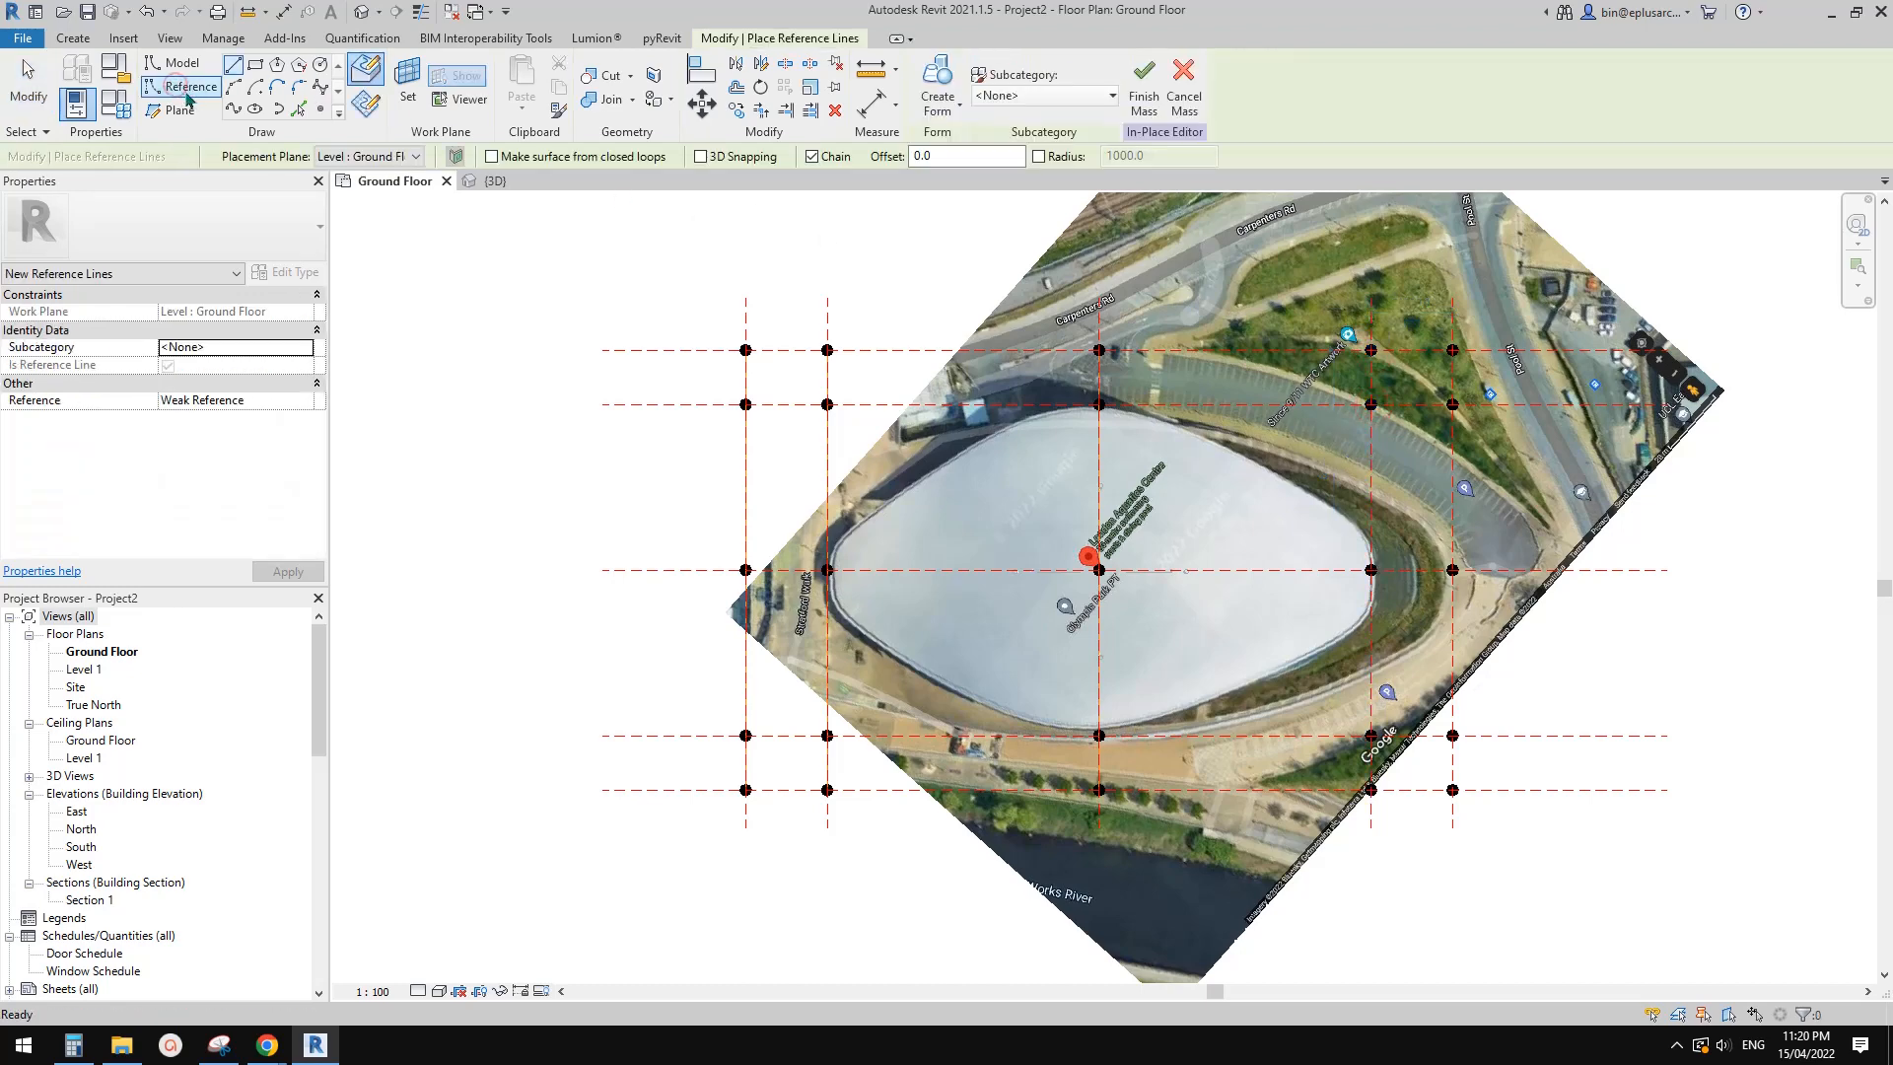
left_click(235, 110)
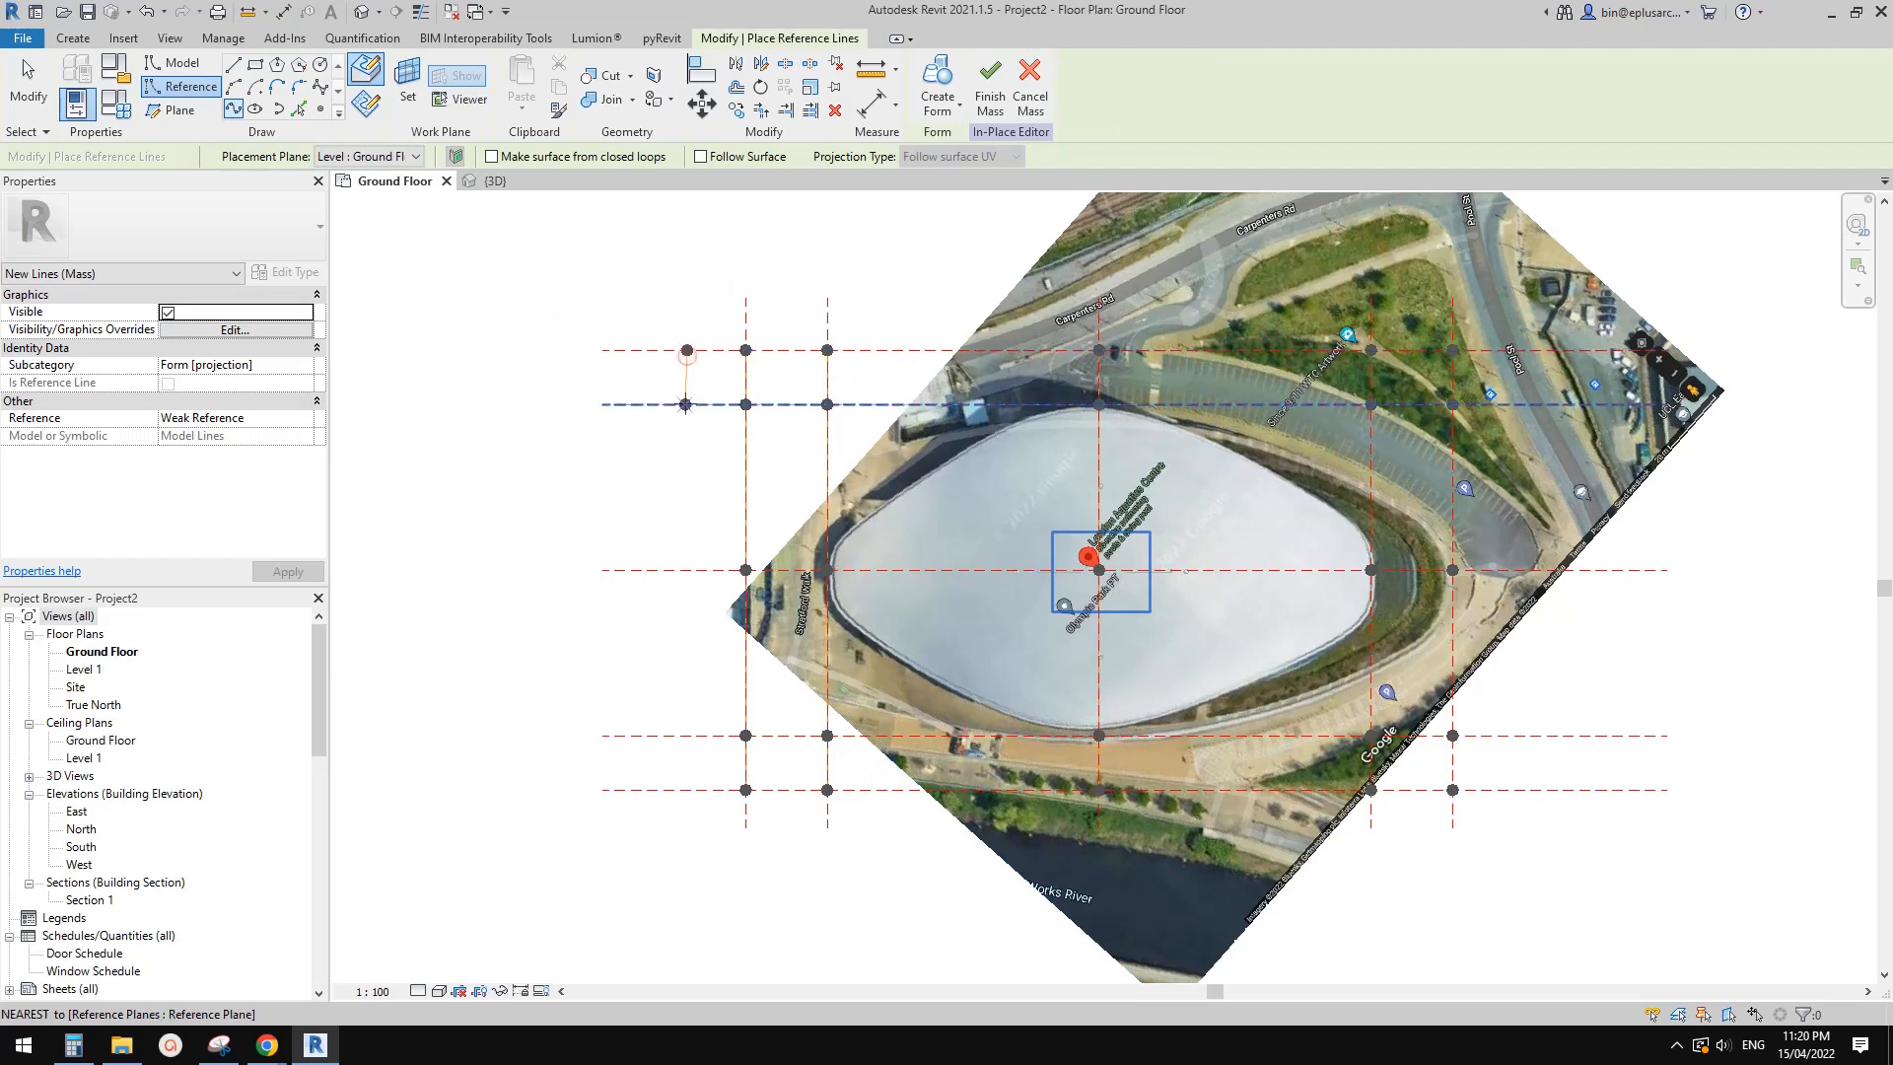
left_click(679, 572)
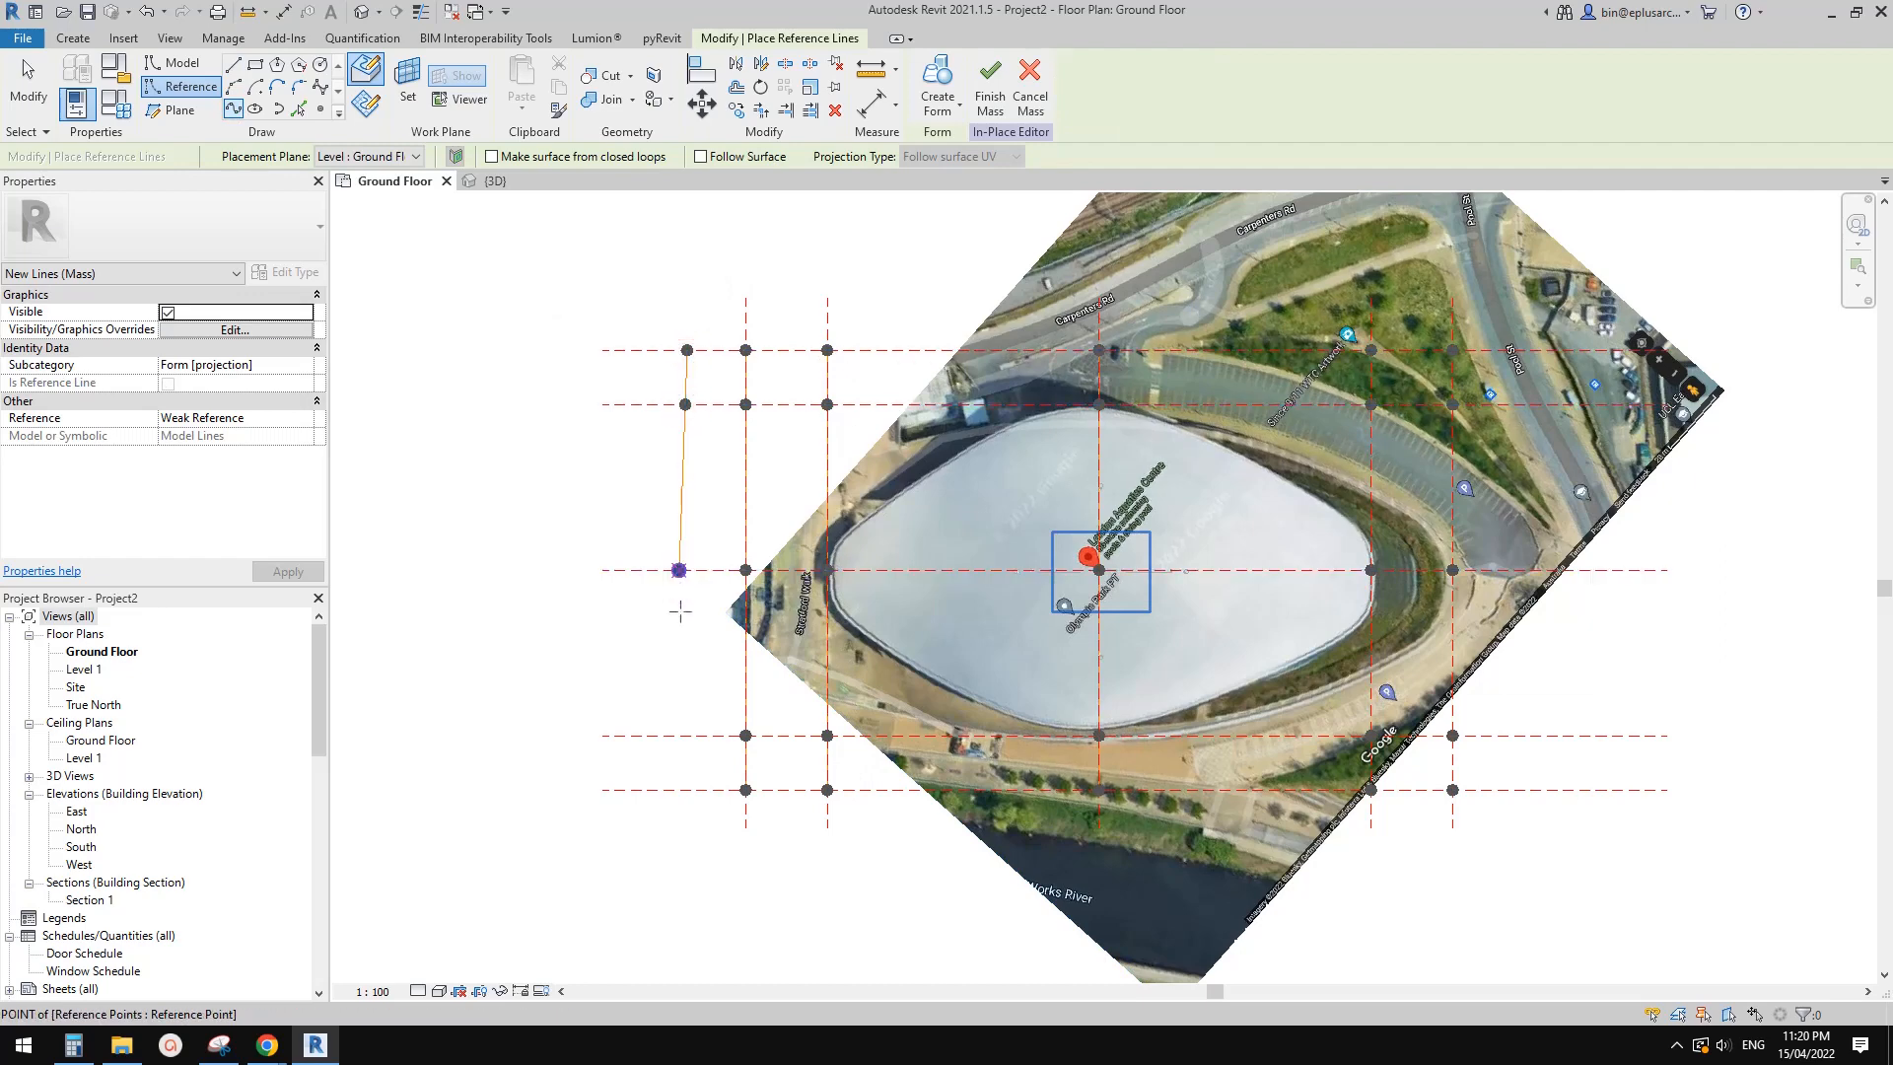
key("Escape")
key("Escape")
left_click_drag(655, 320, 723, 601)
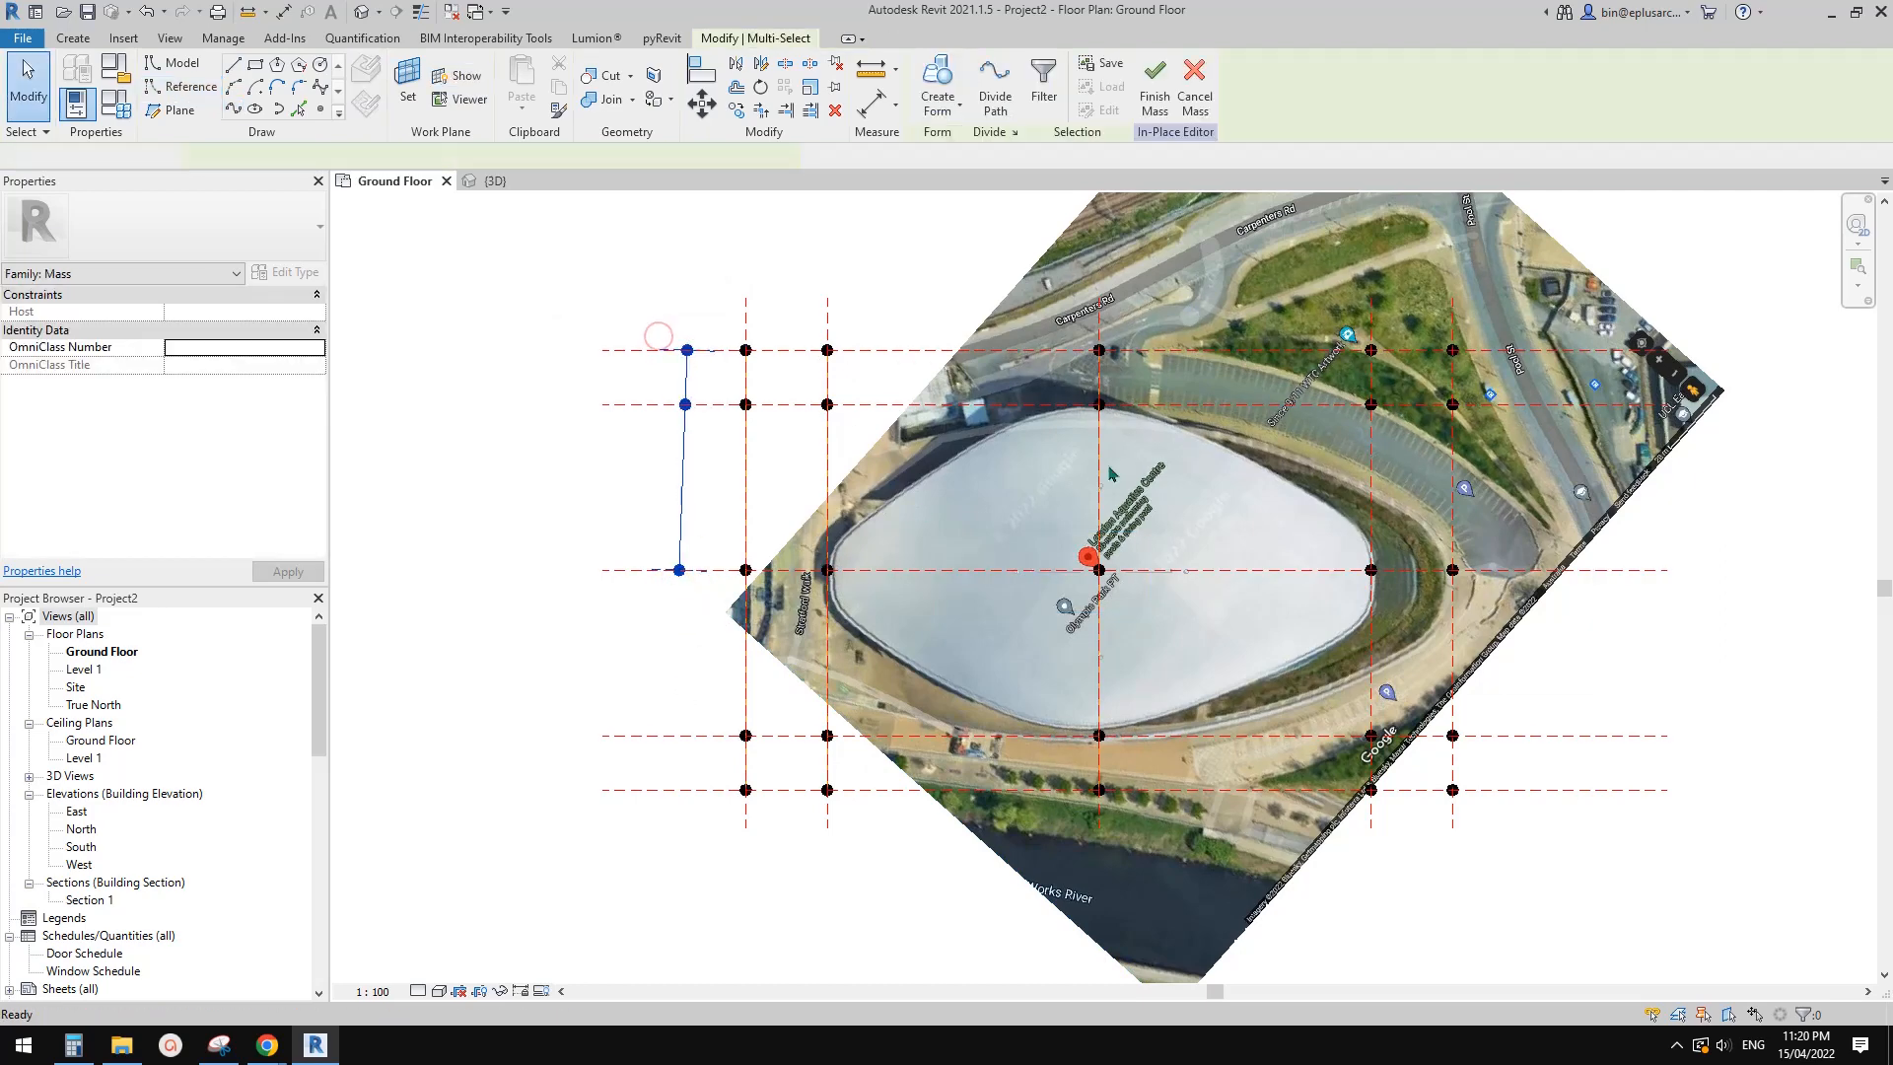
key("Delete")
Join the fourth column's five points into a spline set as a reference line
middle_click_drag(1257, 438, 1237, 431)
left_click(1352, 344)
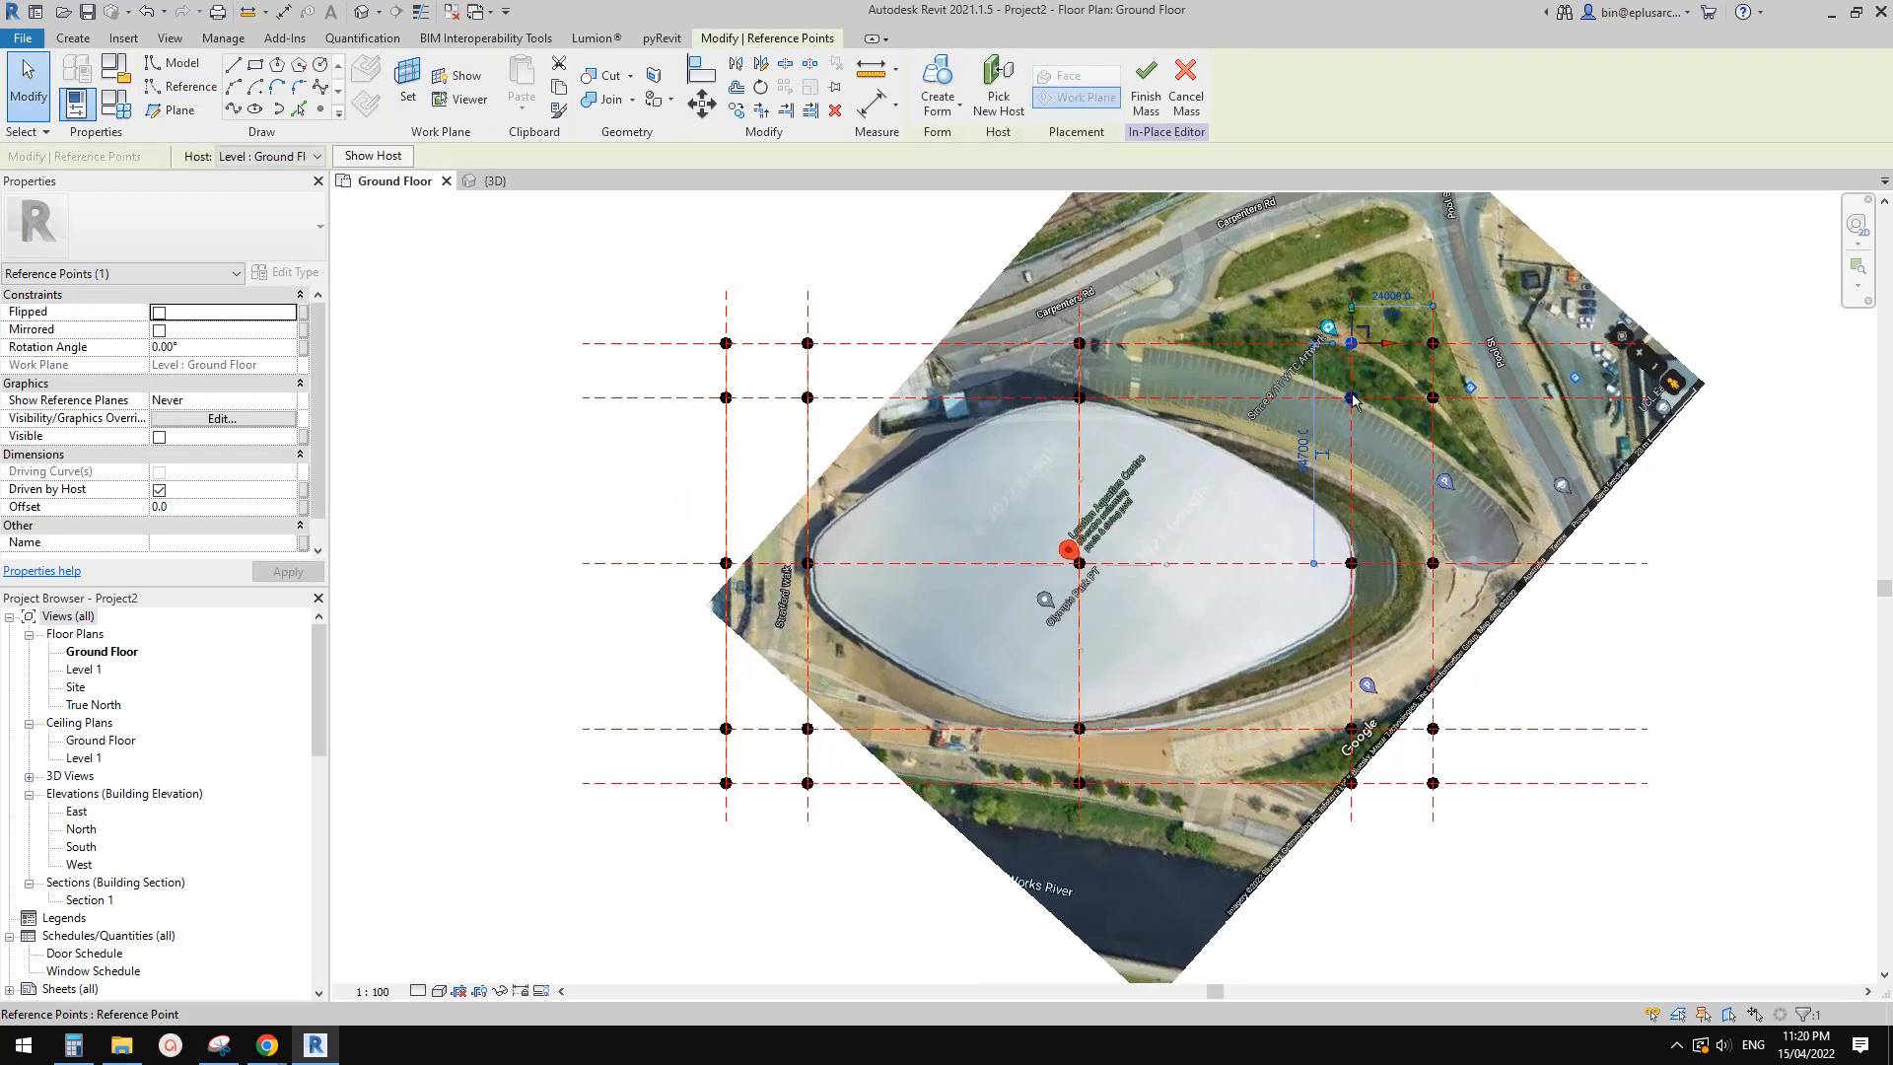
left_click(1352, 398, "ctrl")
left_click(1352, 564, "ctrl")
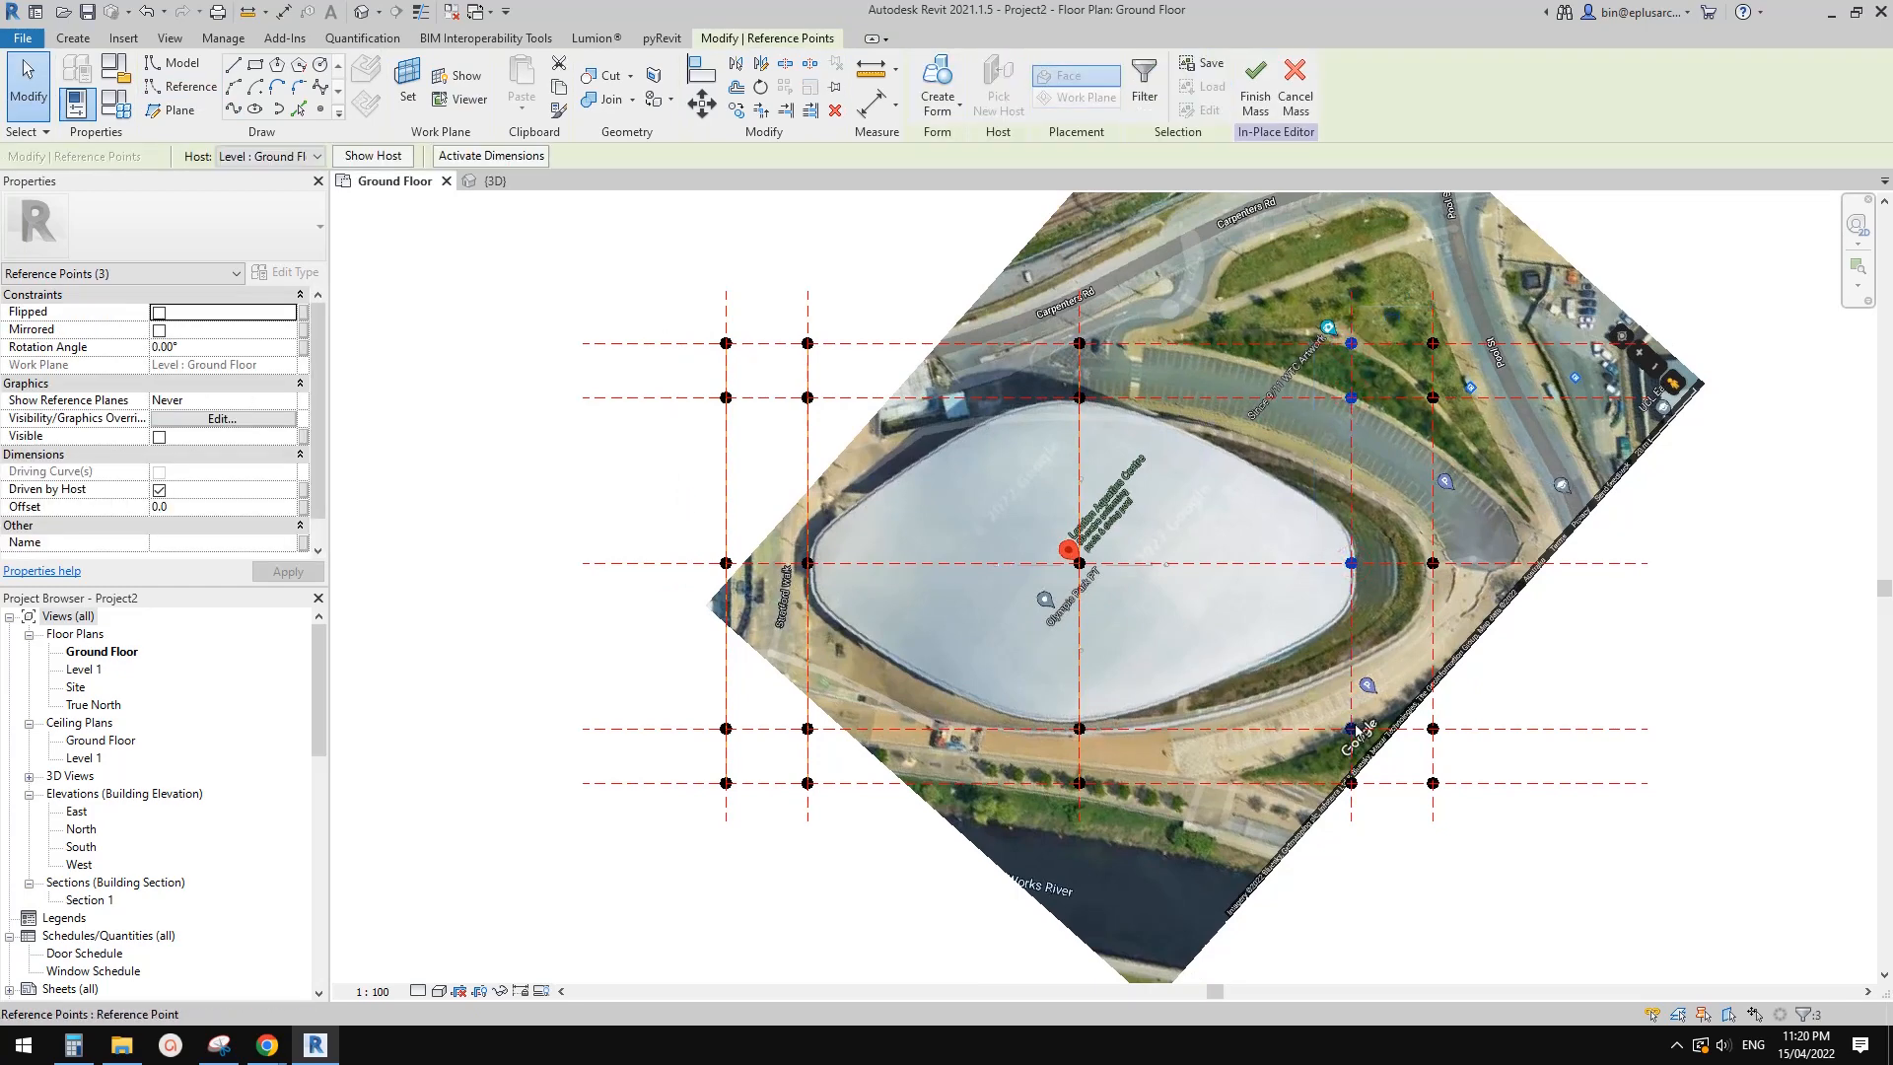
left_click(1352, 729, "ctrl")
left_click(1352, 784, "ctrl")
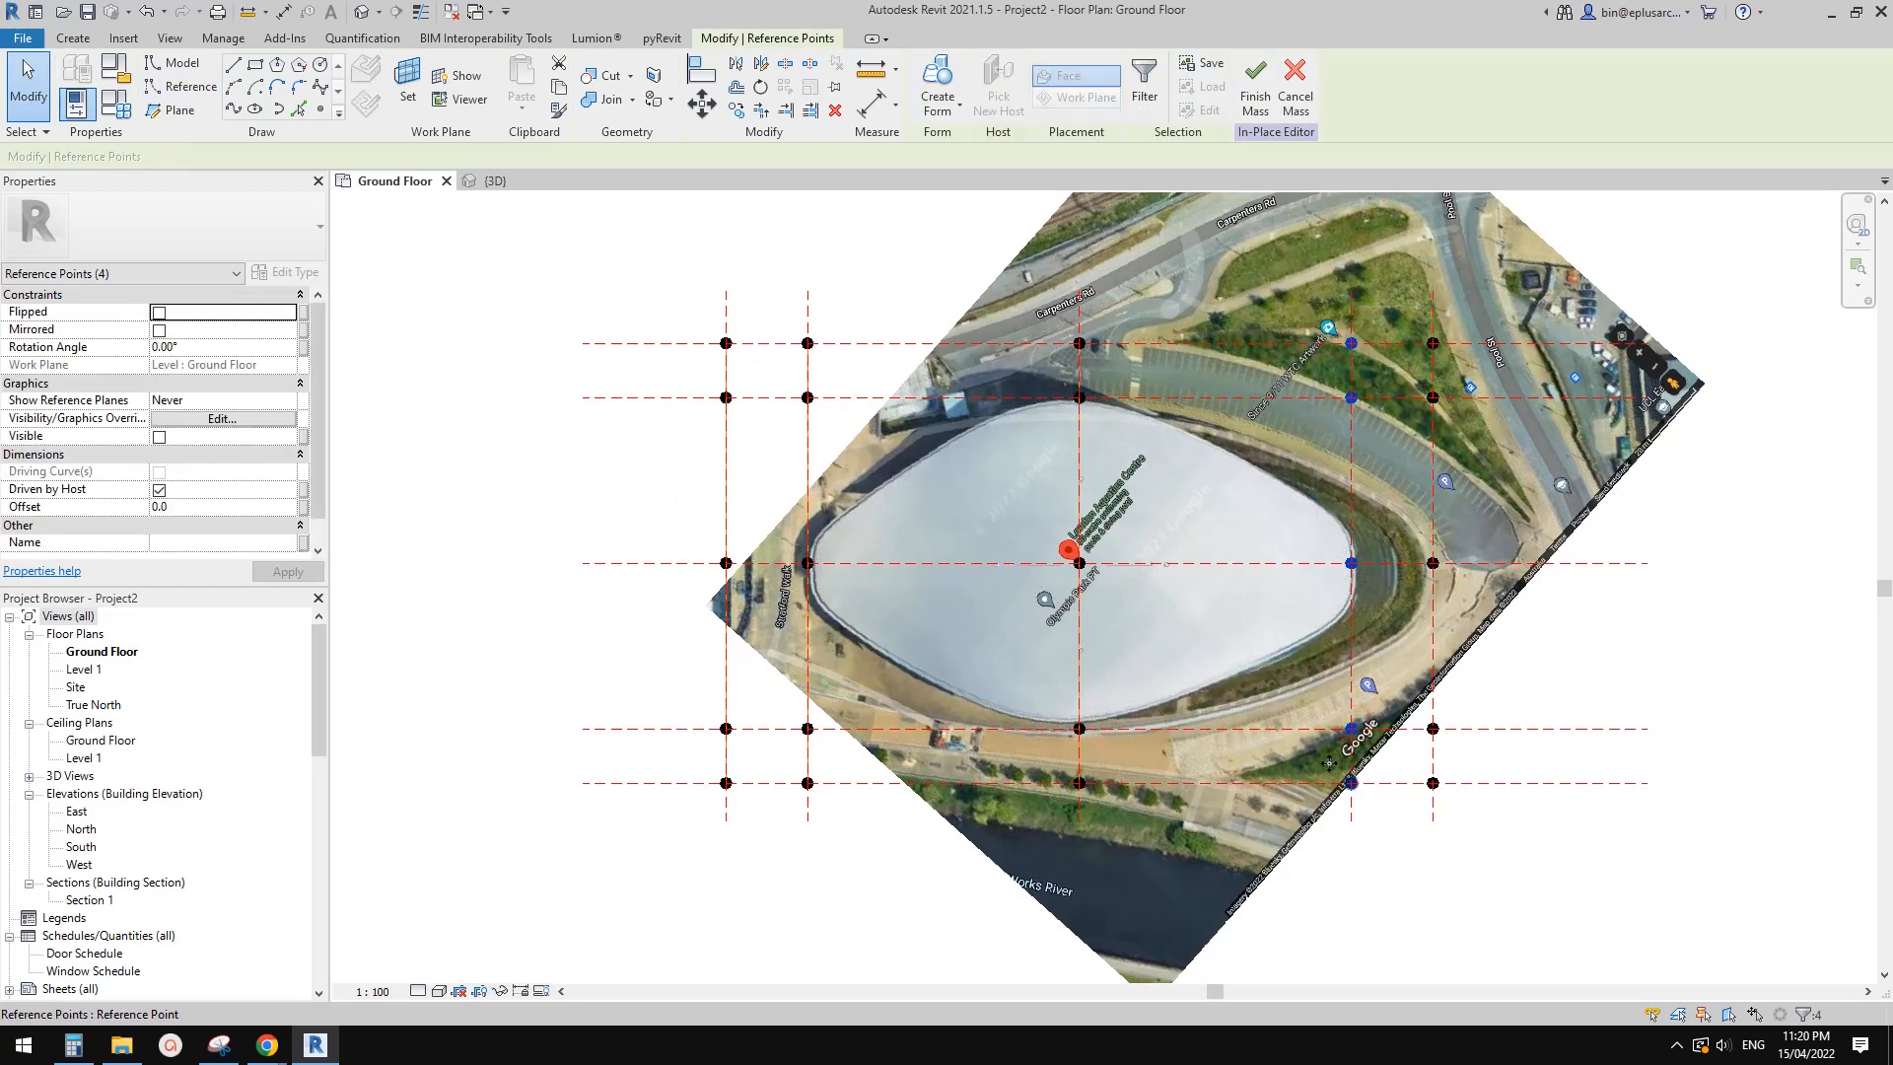
left_click(230, 109)
left_click(168, 455)
middle_click_drag(1438, 725, 1329, 729)
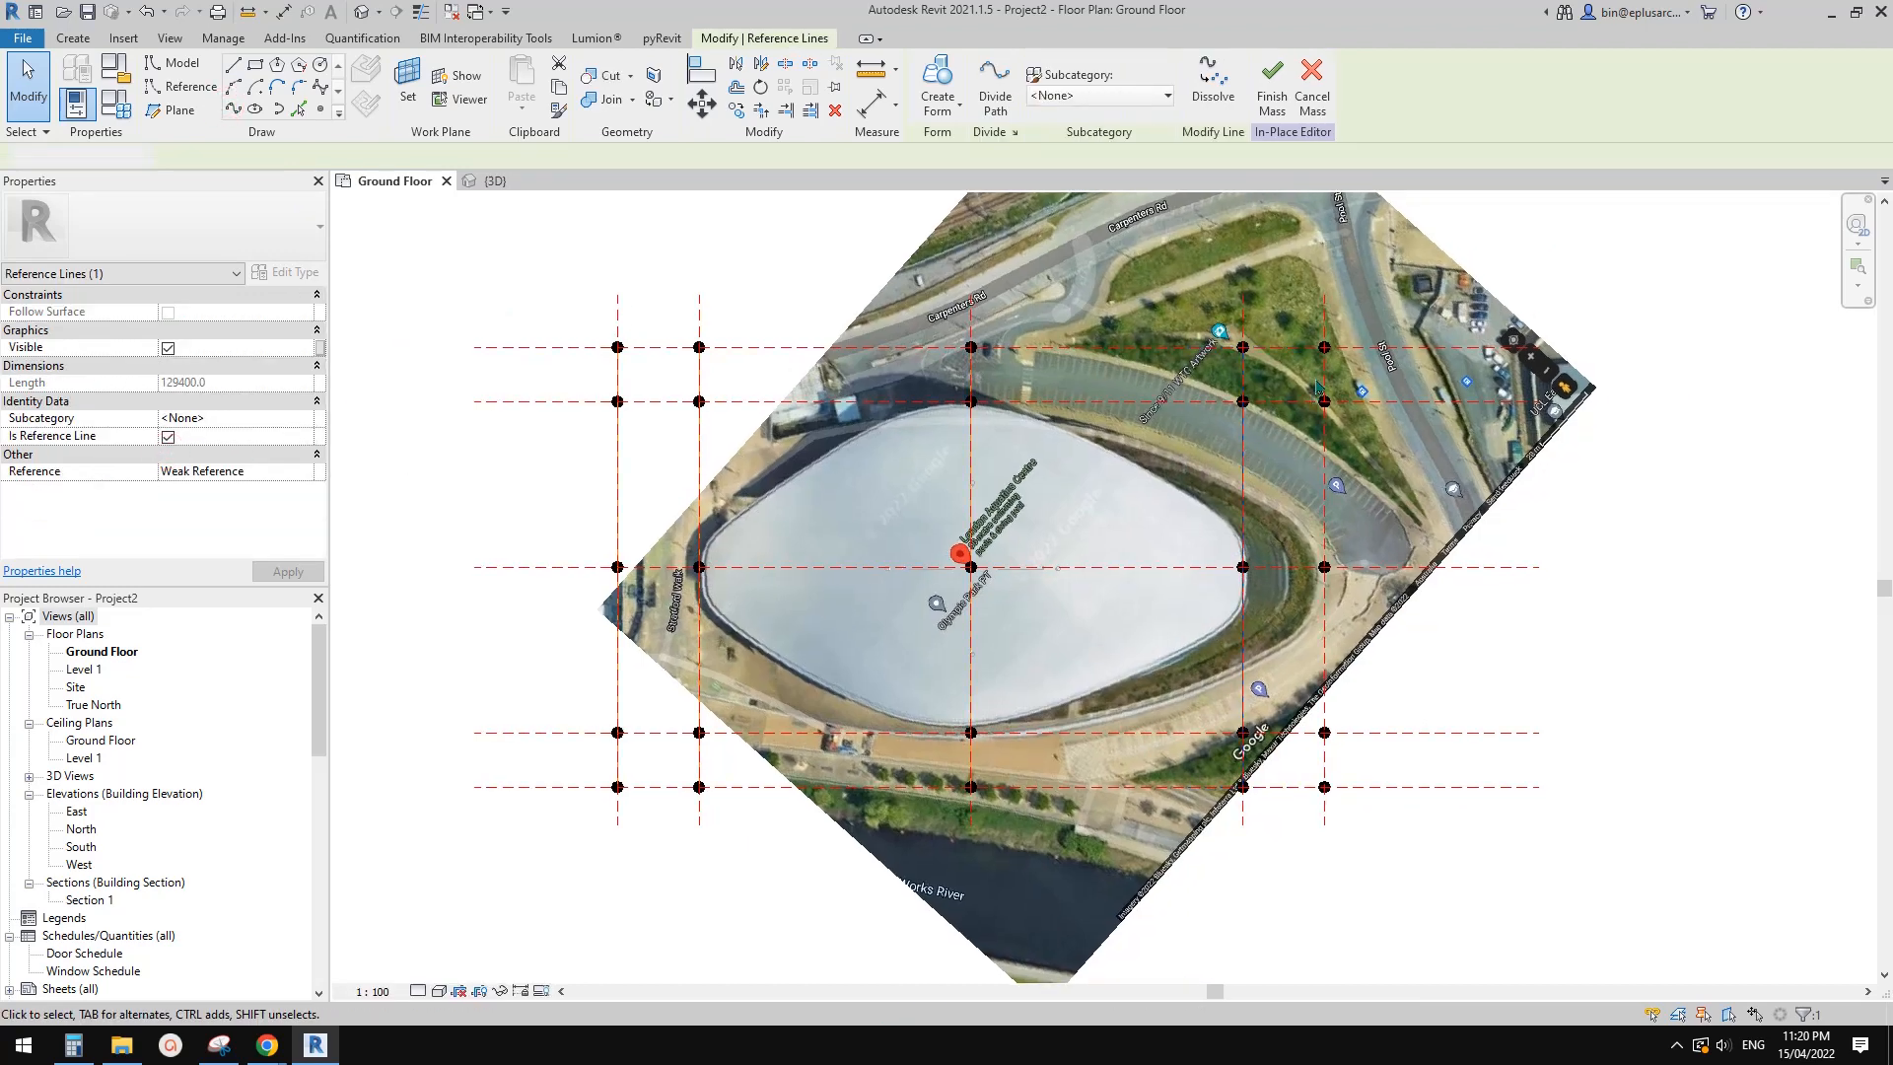
key("Escape")
Join the rightmost column's five points into a spline set as a reference line
left_click(1324, 348)
left_click(1324, 401, "ctrl")
left_click(1324, 567, "ctrl")
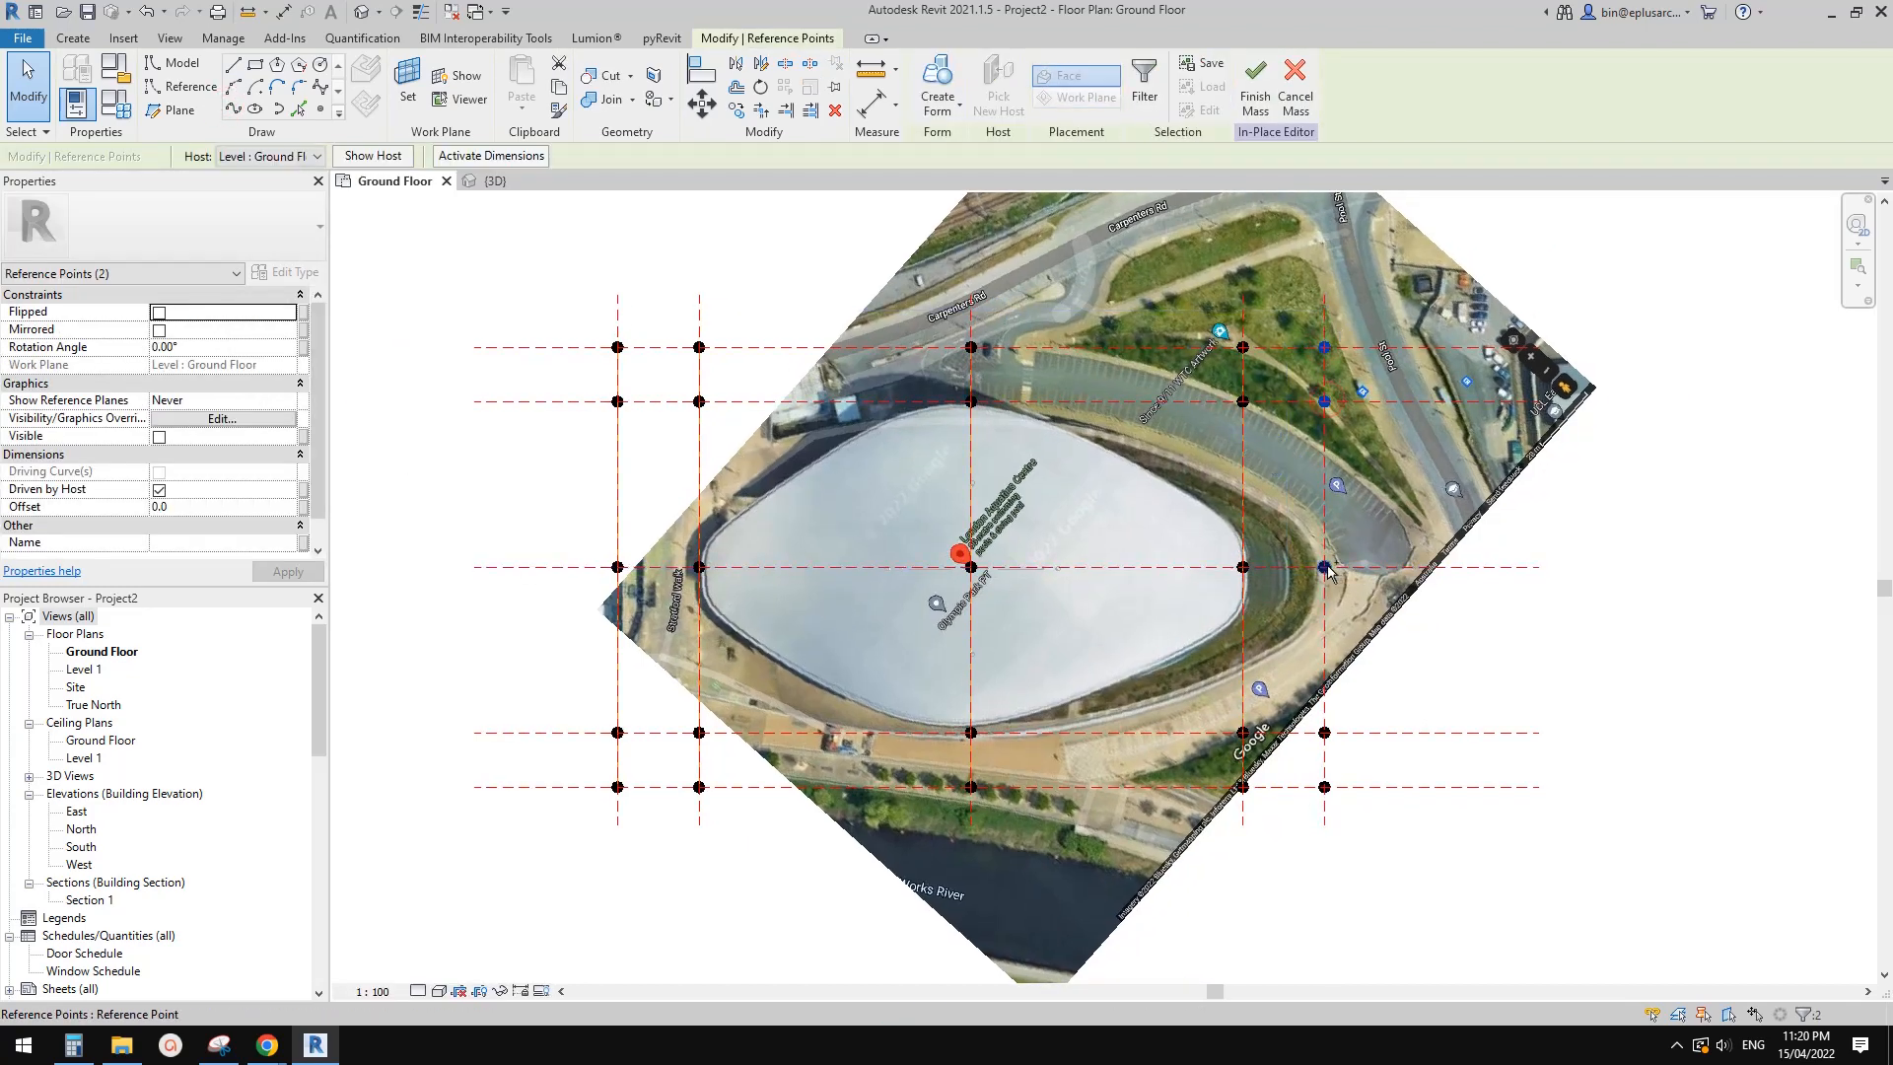
left_click(1324, 733, "ctrl")
left_click(1324, 787, "ctrl")
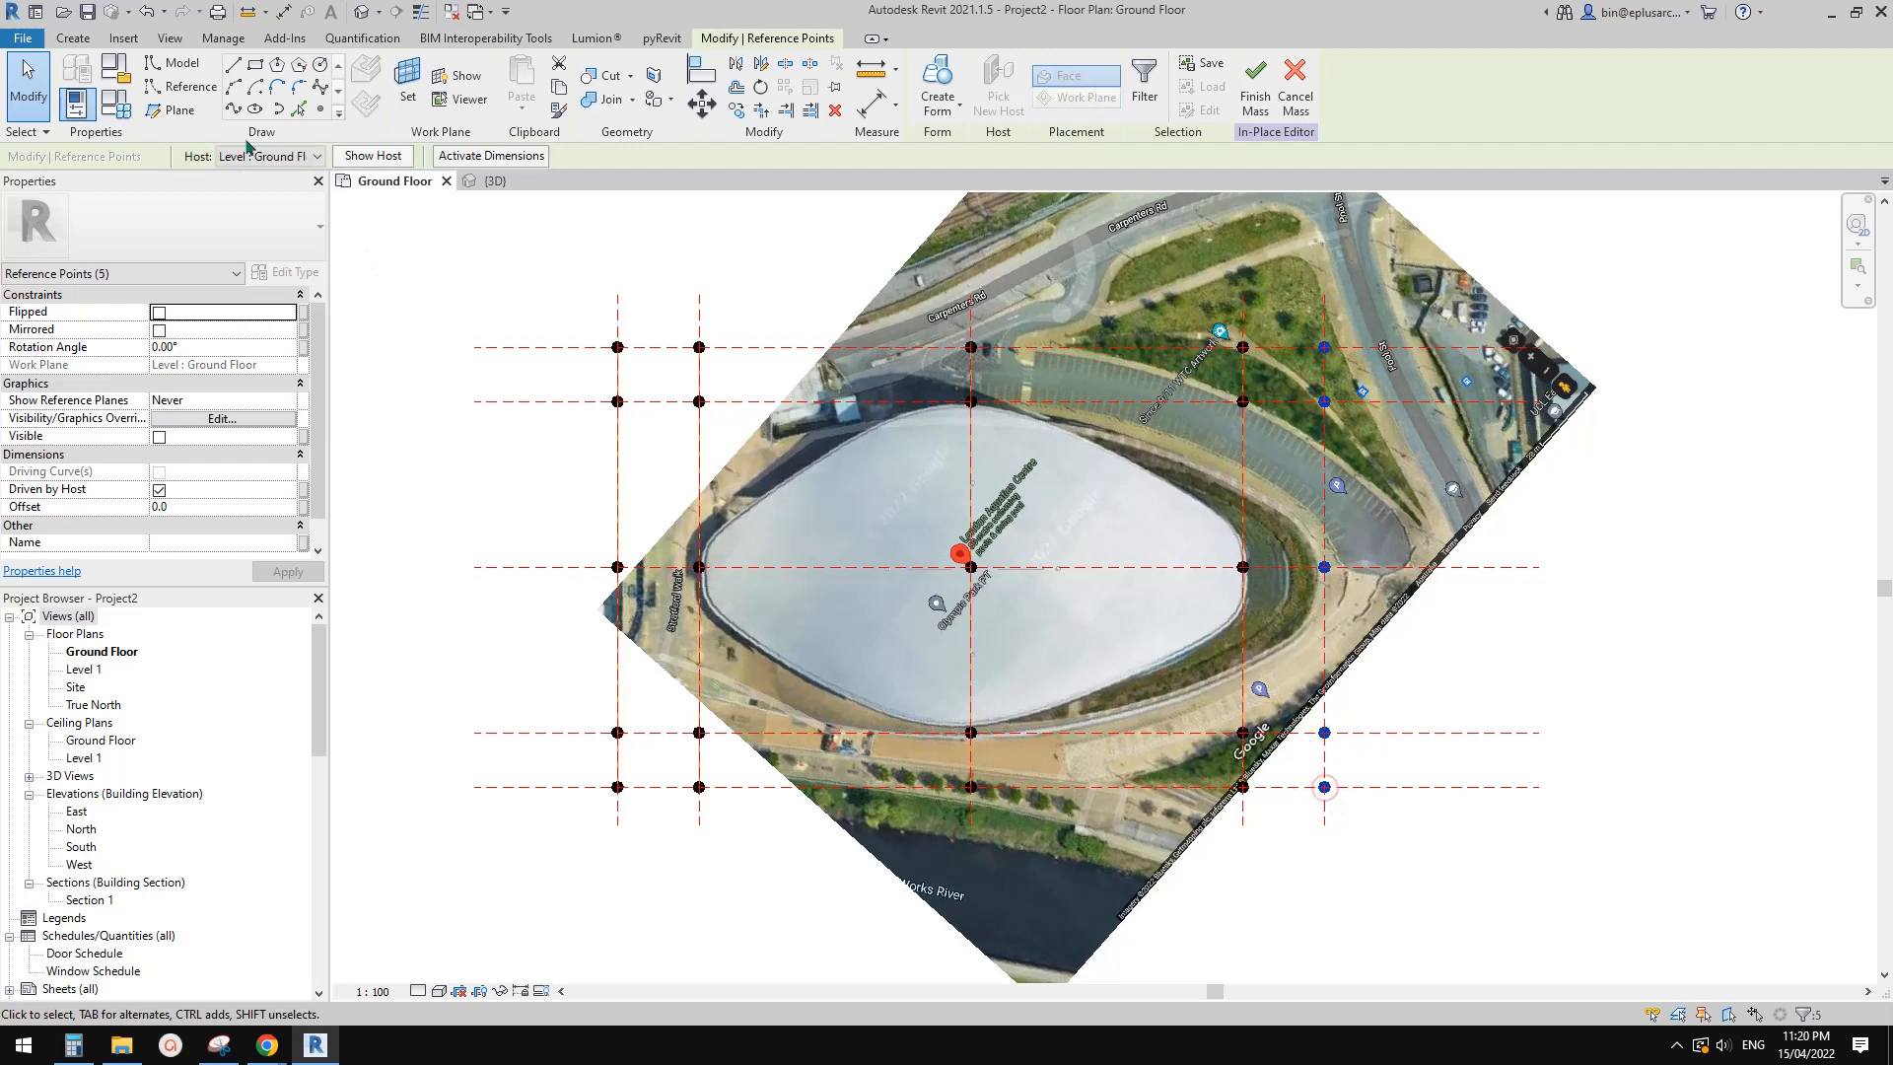
left_click(234, 111)
left_click(168, 456)
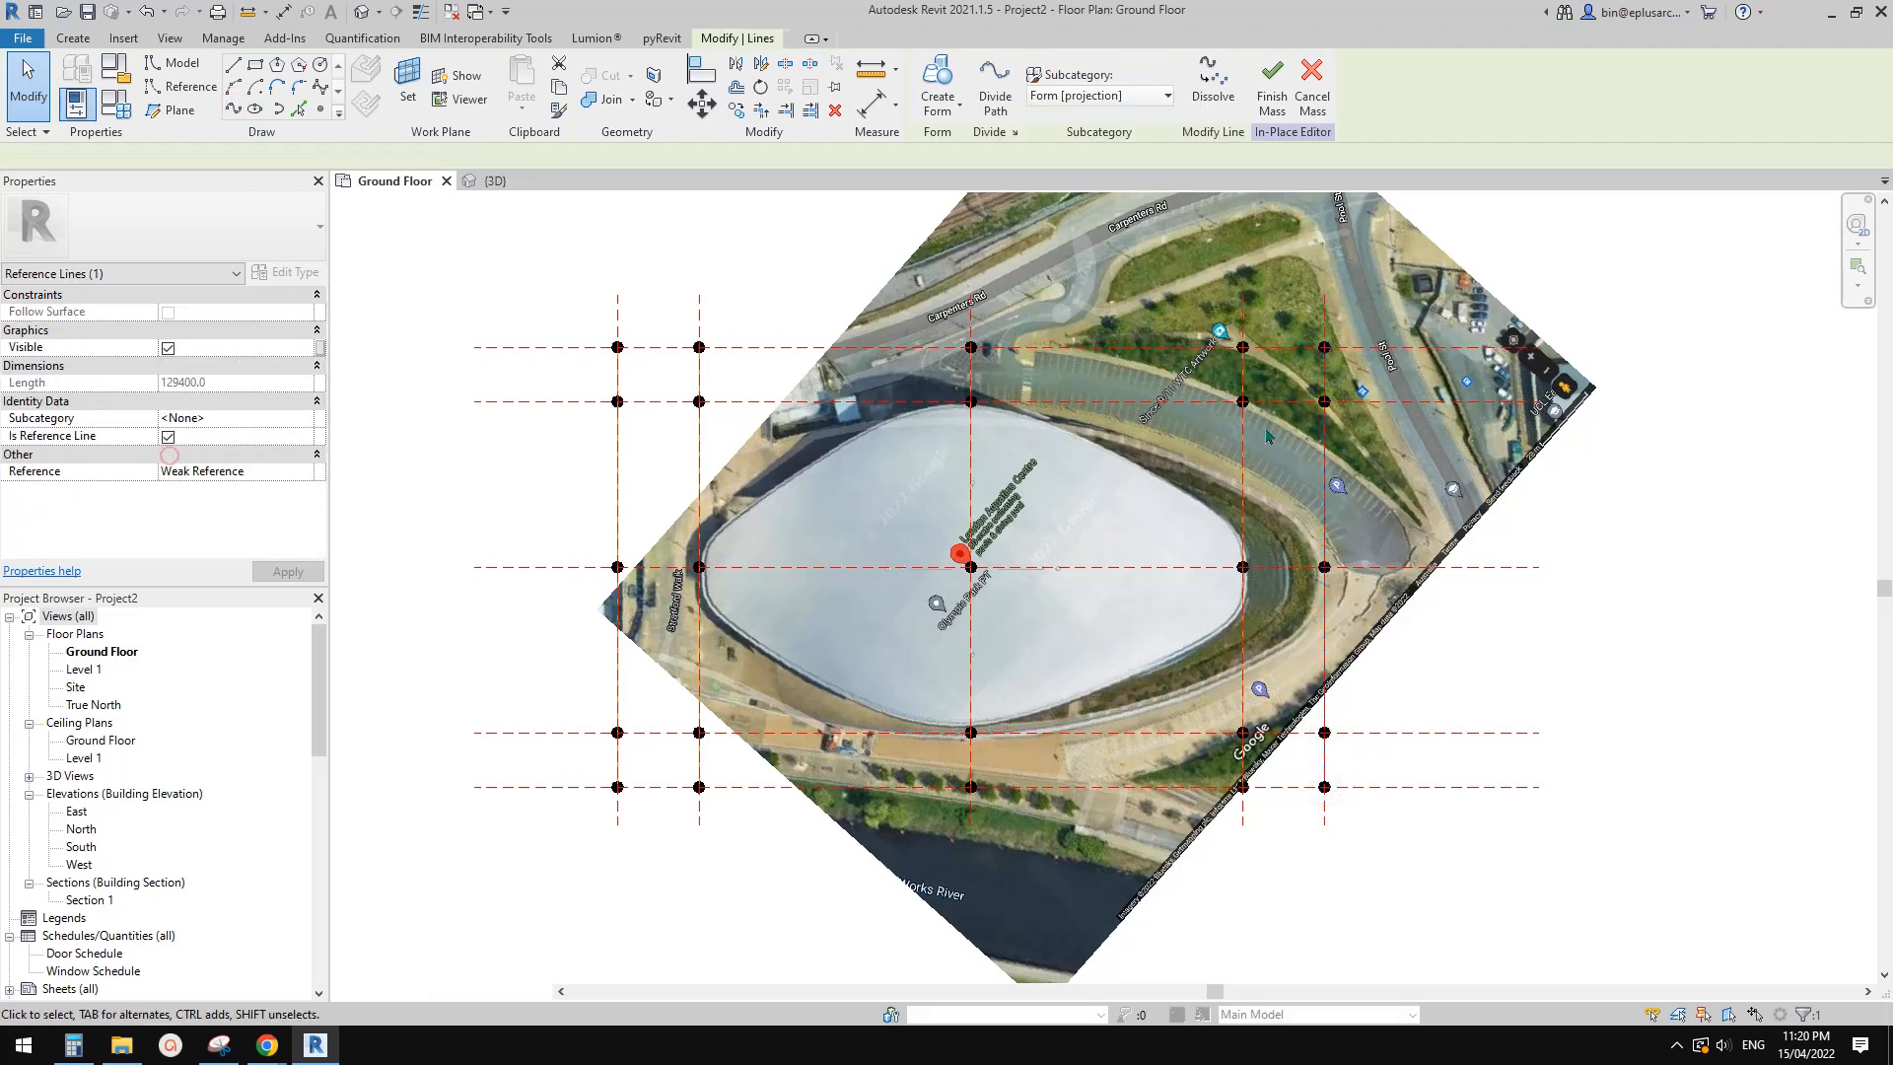
key("Escape")
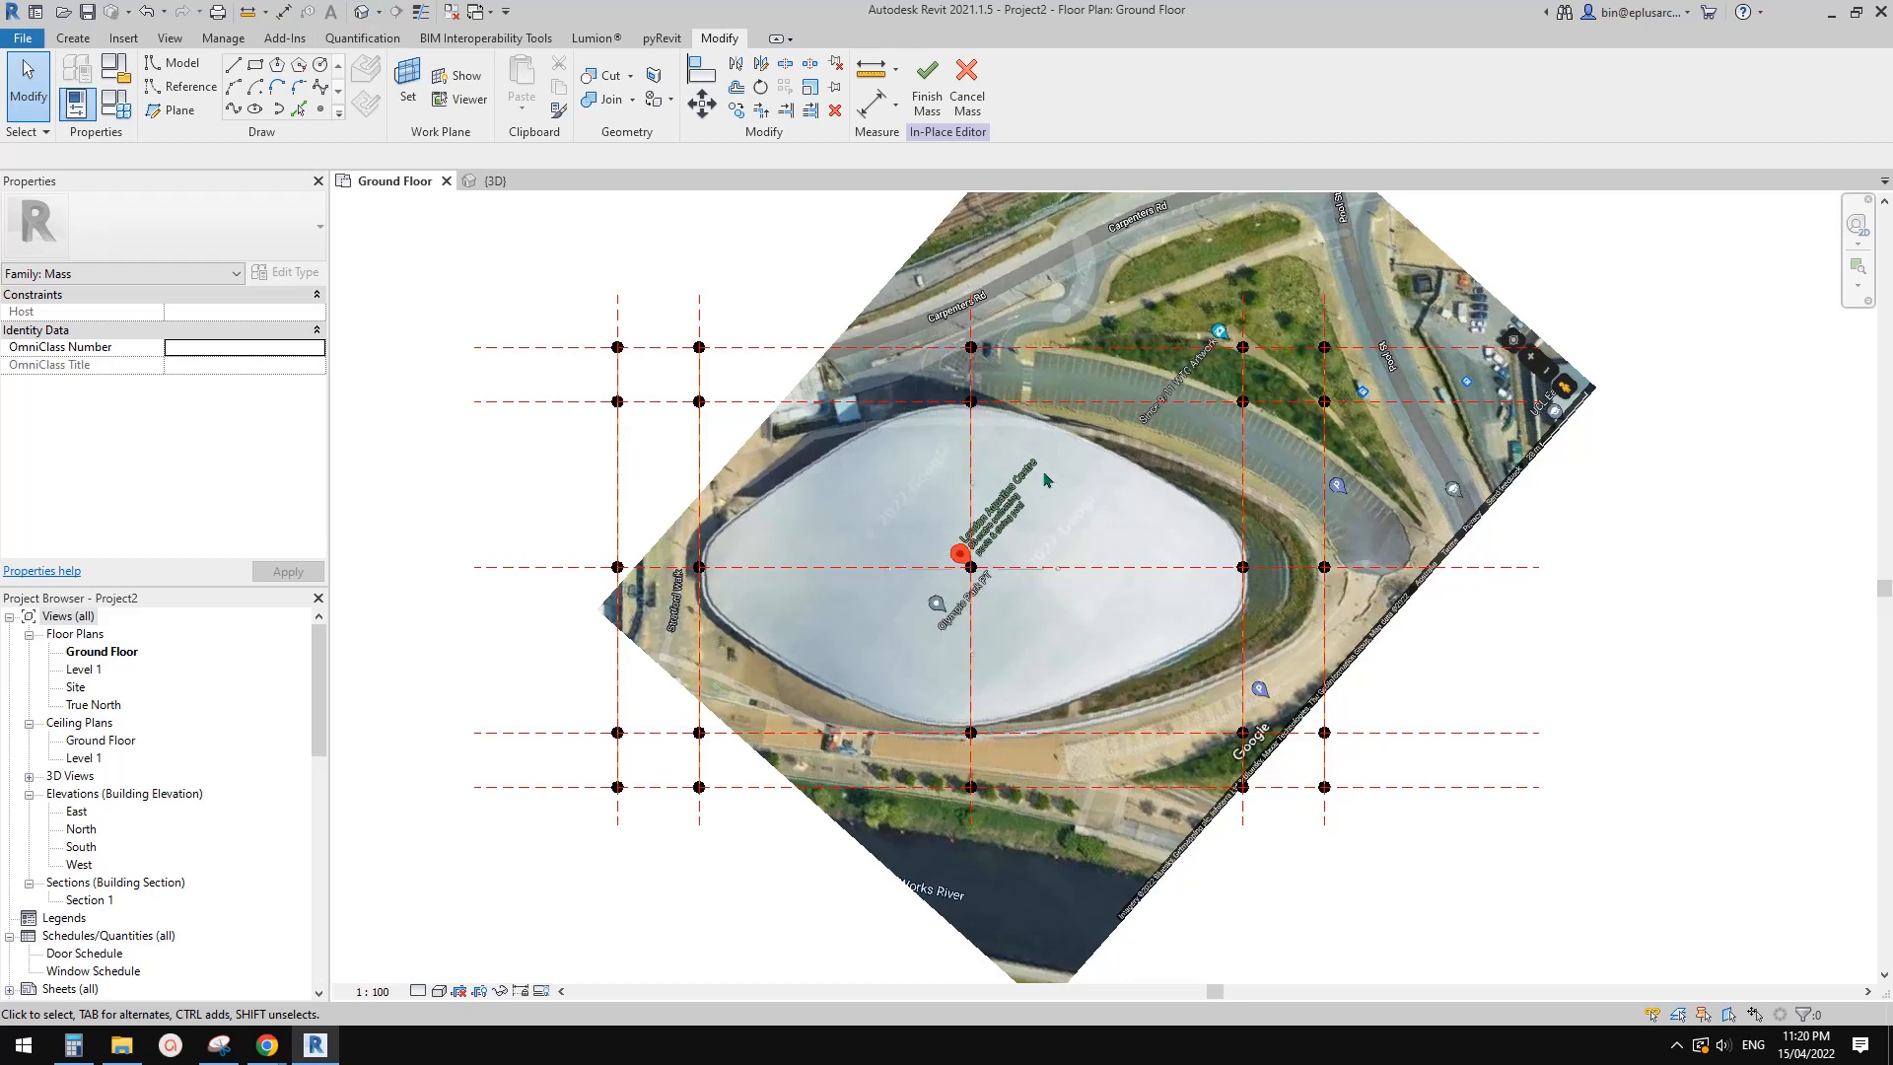
middle_click_drag(1061, 526, 969, 537)
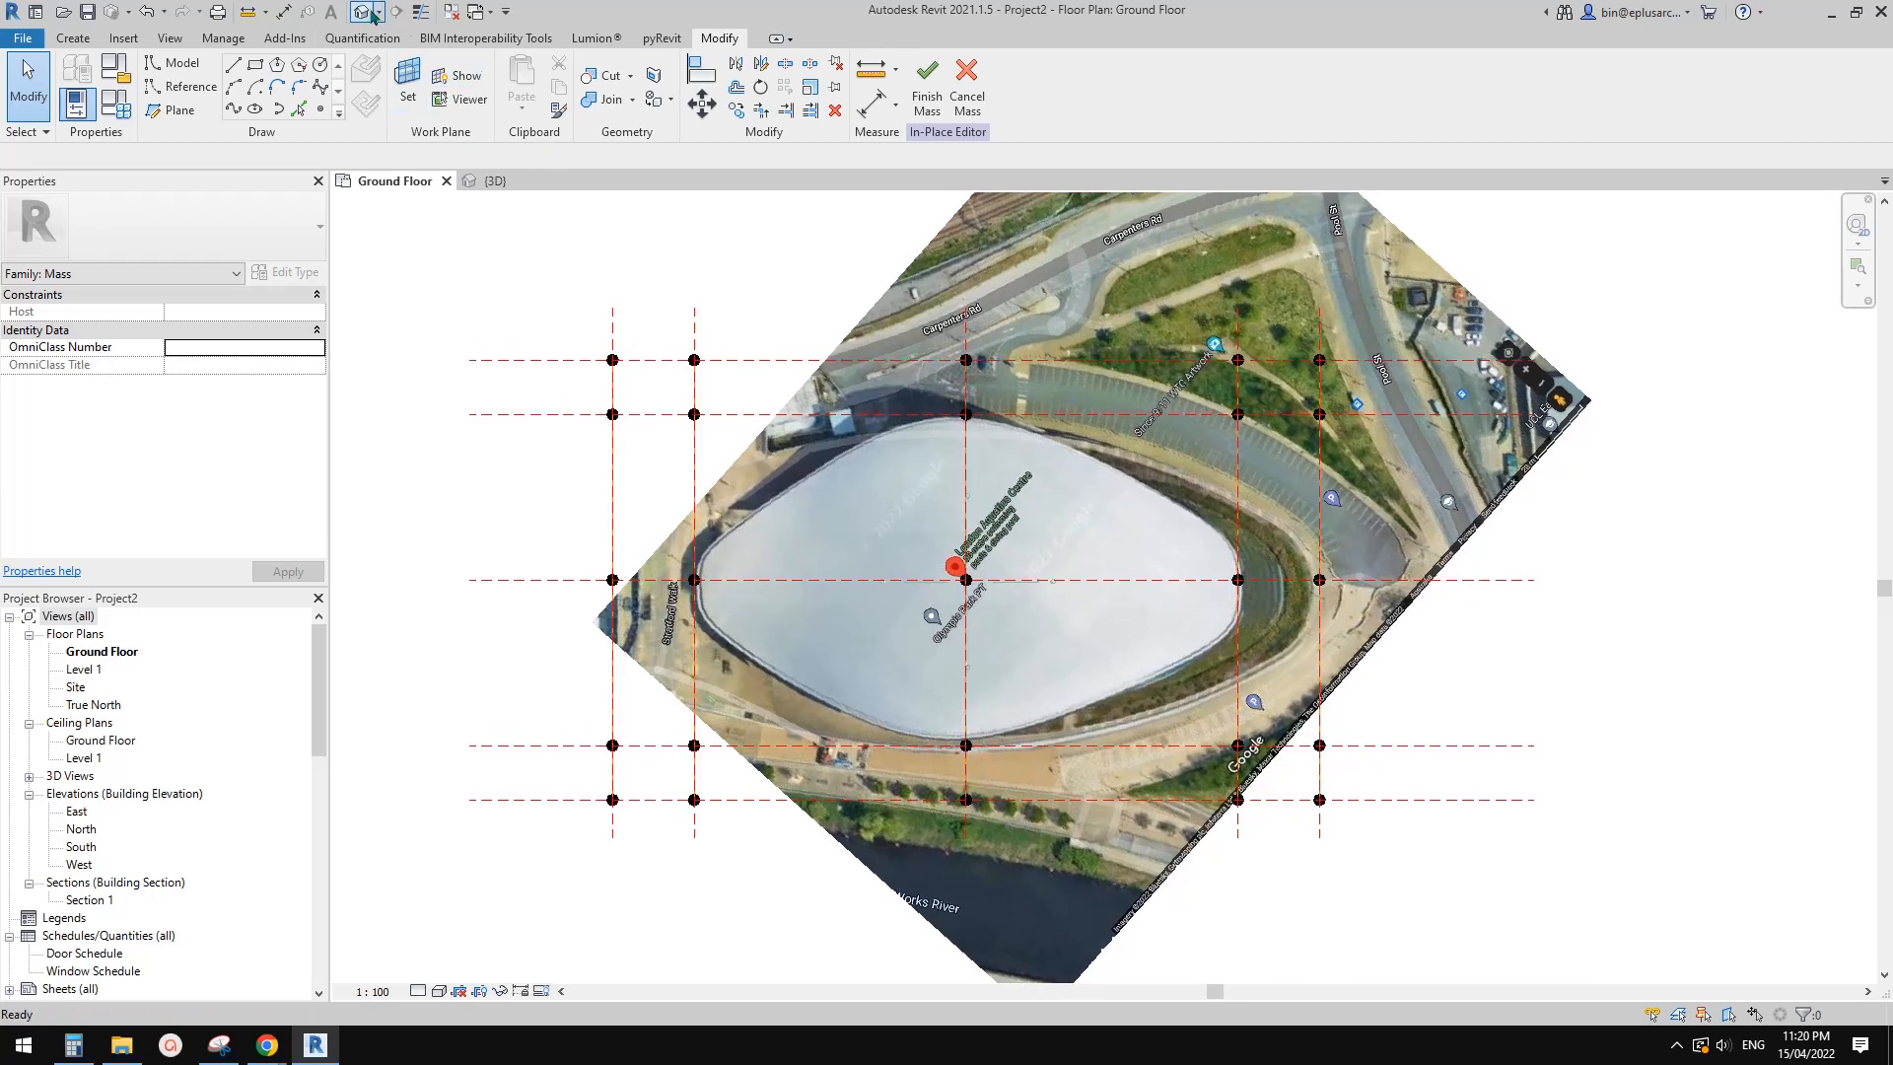
Open the Default 3D View and orbit to look down on the reference lines
left_click(364, 12)
middle_click_drag(1140, 451, 1023, 529, "shift")
scroll(1026, 537, "up", 5)
scroll(1067, 537, "down", 2)
scroll(950, 465, "down", 1)
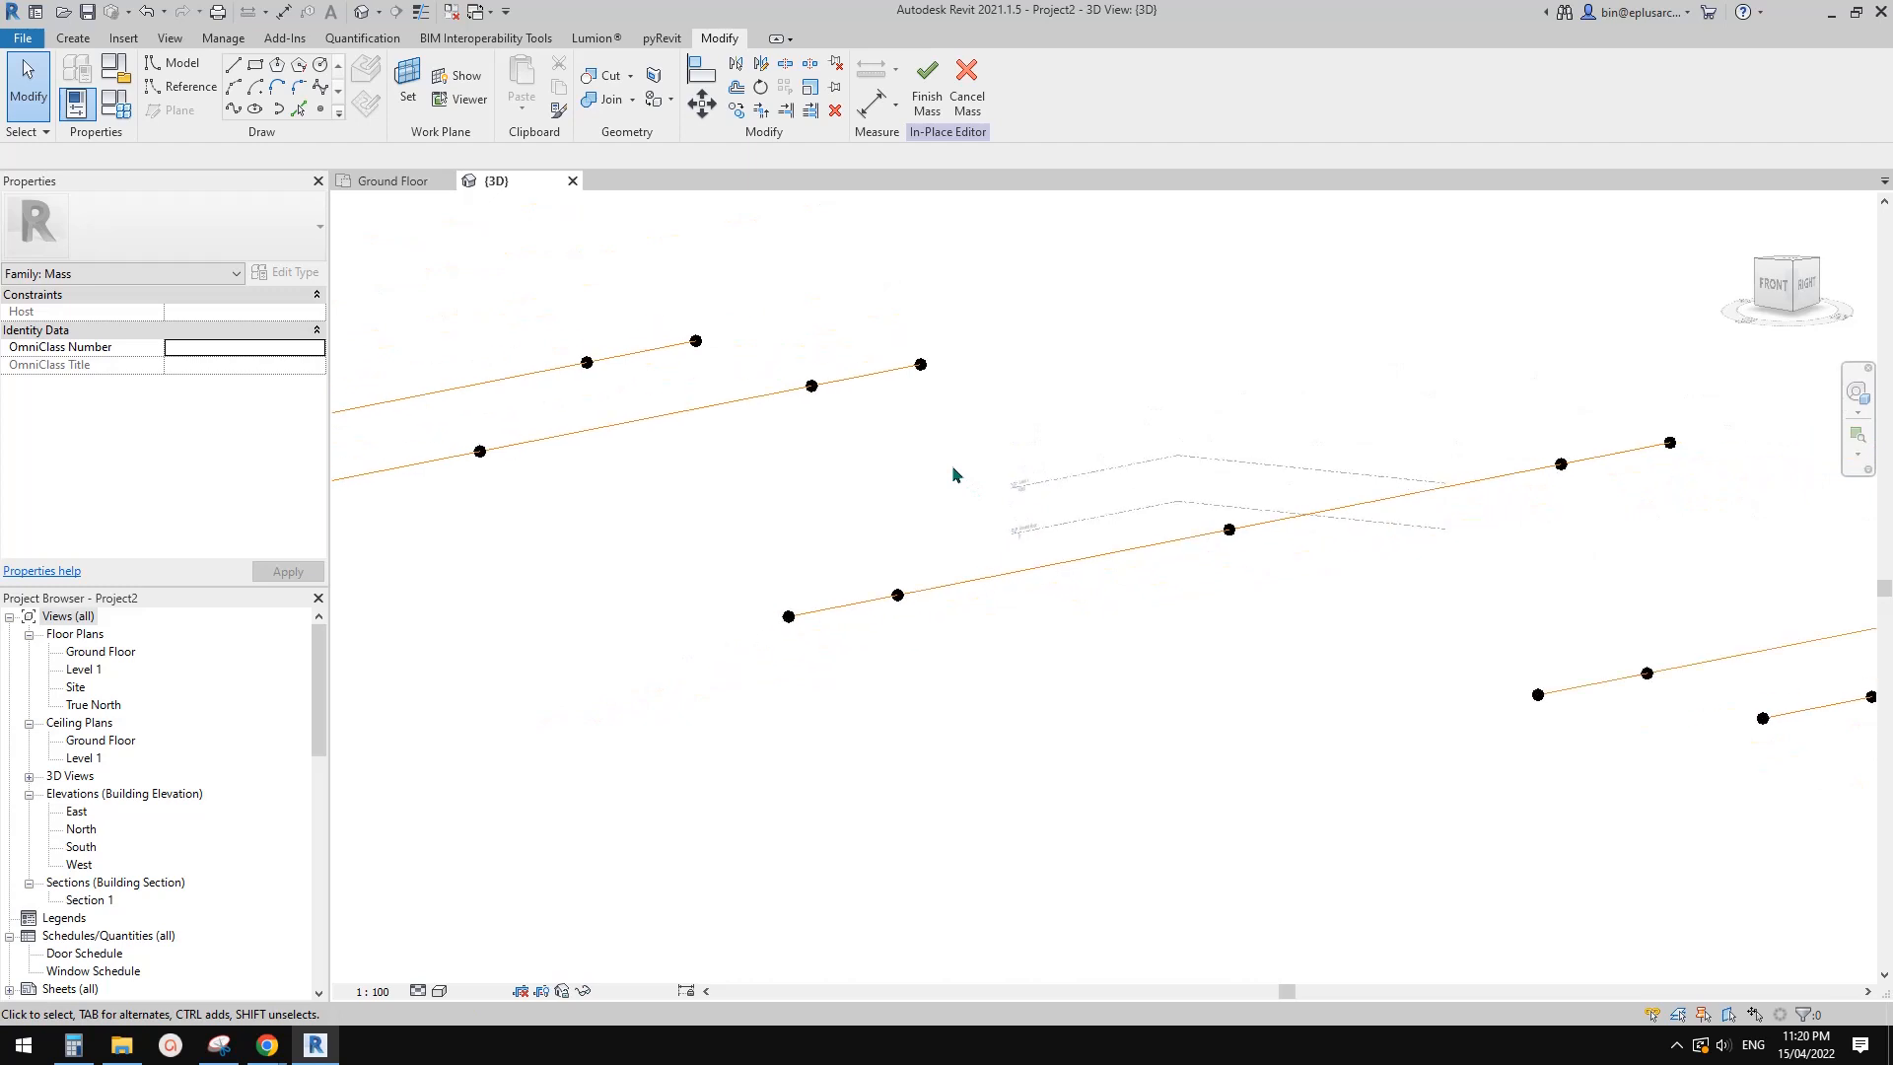
middle_click_drag(1223, 511, 1105, 520, "shift")
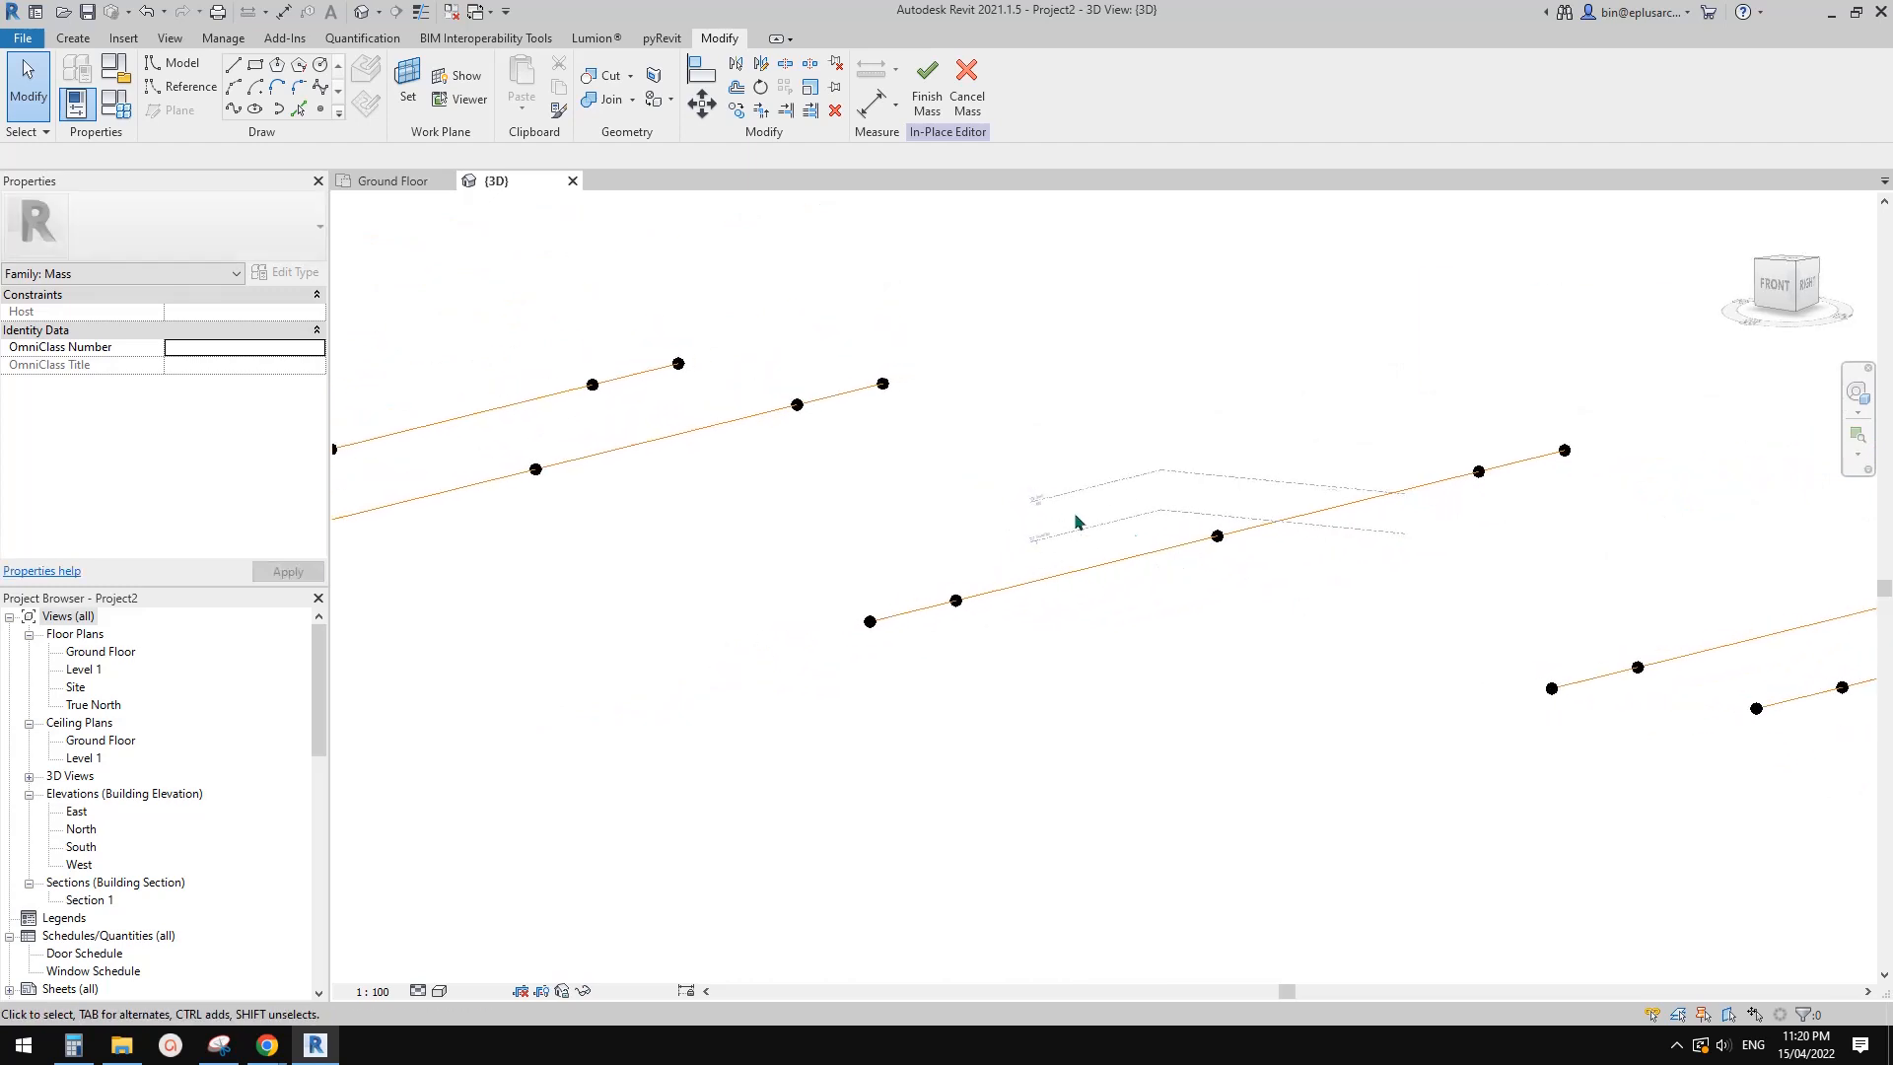
scroll(1134, 533, "down", 3)
middle_click_drag(1246, 550, 1365, 655, "shift")
Create a flat surface form from the four selected reference lines and orbit to inspect it
left_click(1577, 642)
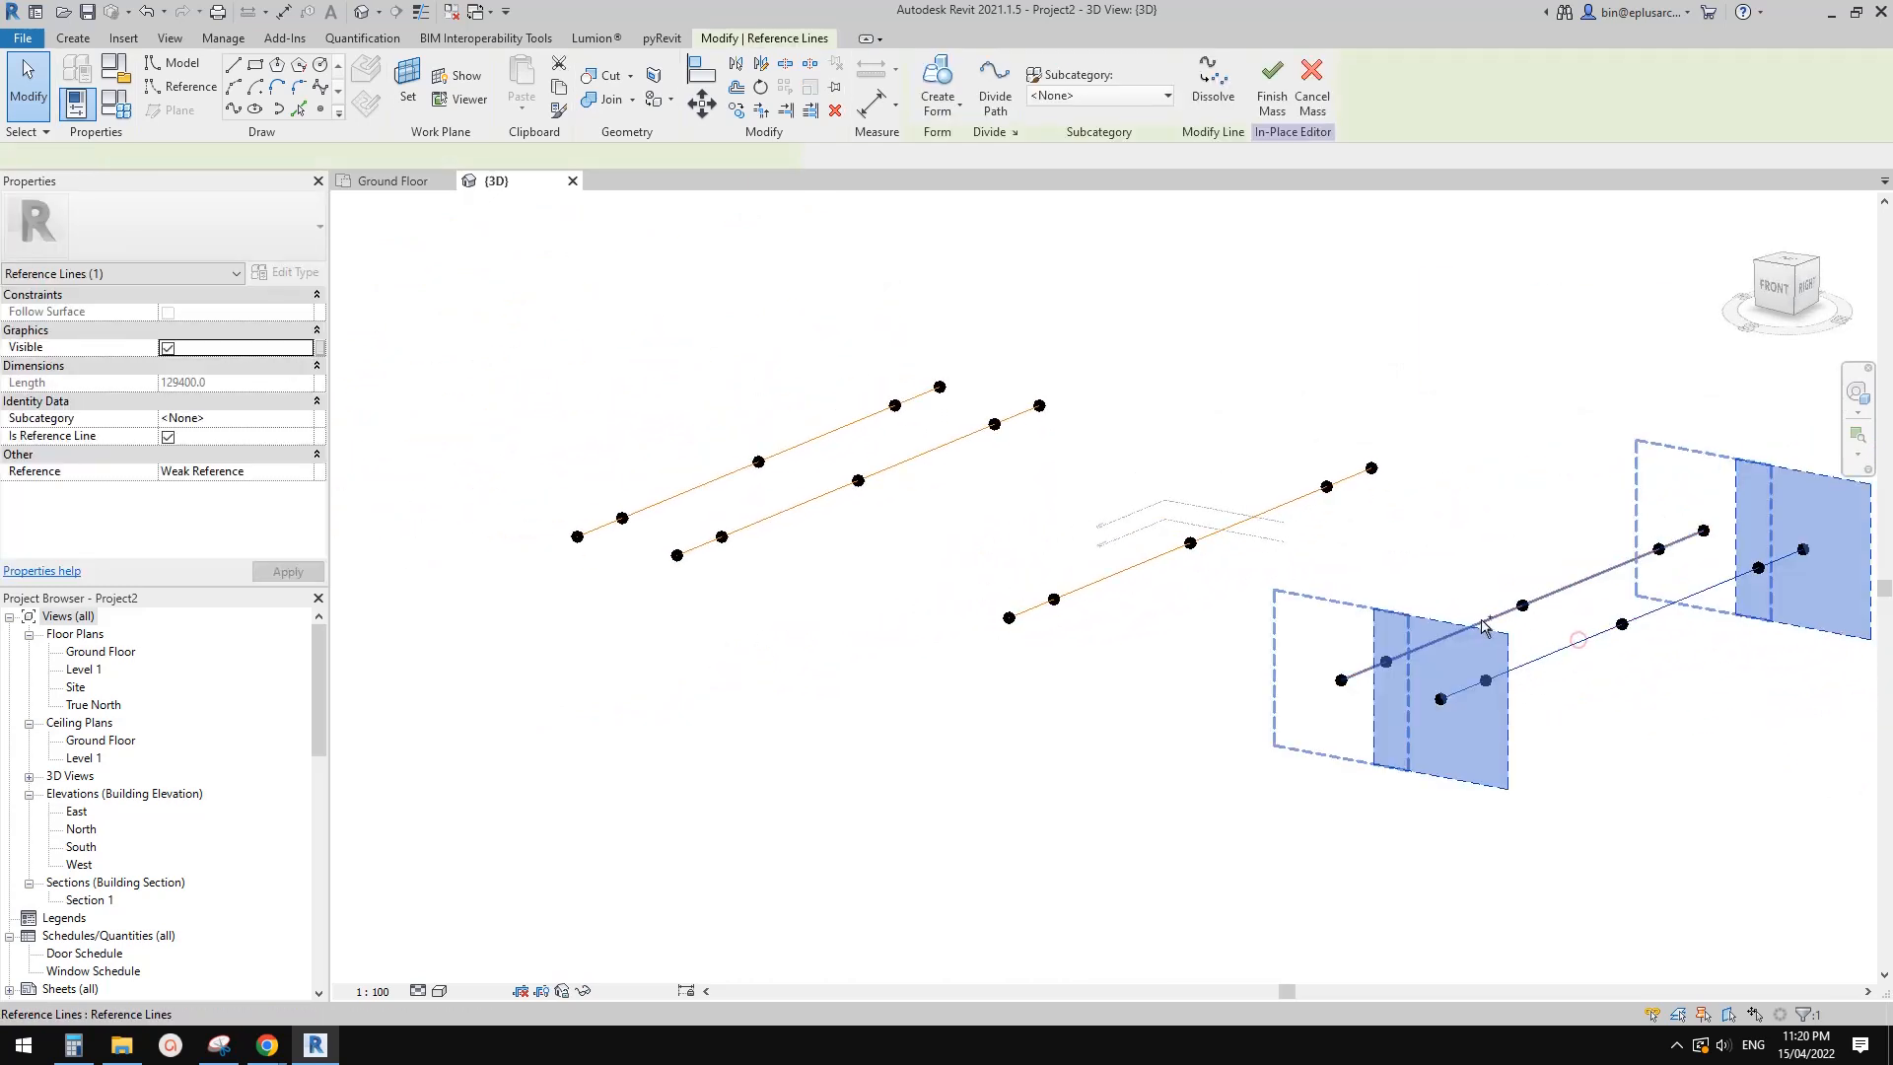
left_click(1263, 512, "ctrl")
left_click(942, 446, "ctrl")
left_click(852, 421, "ctrl")
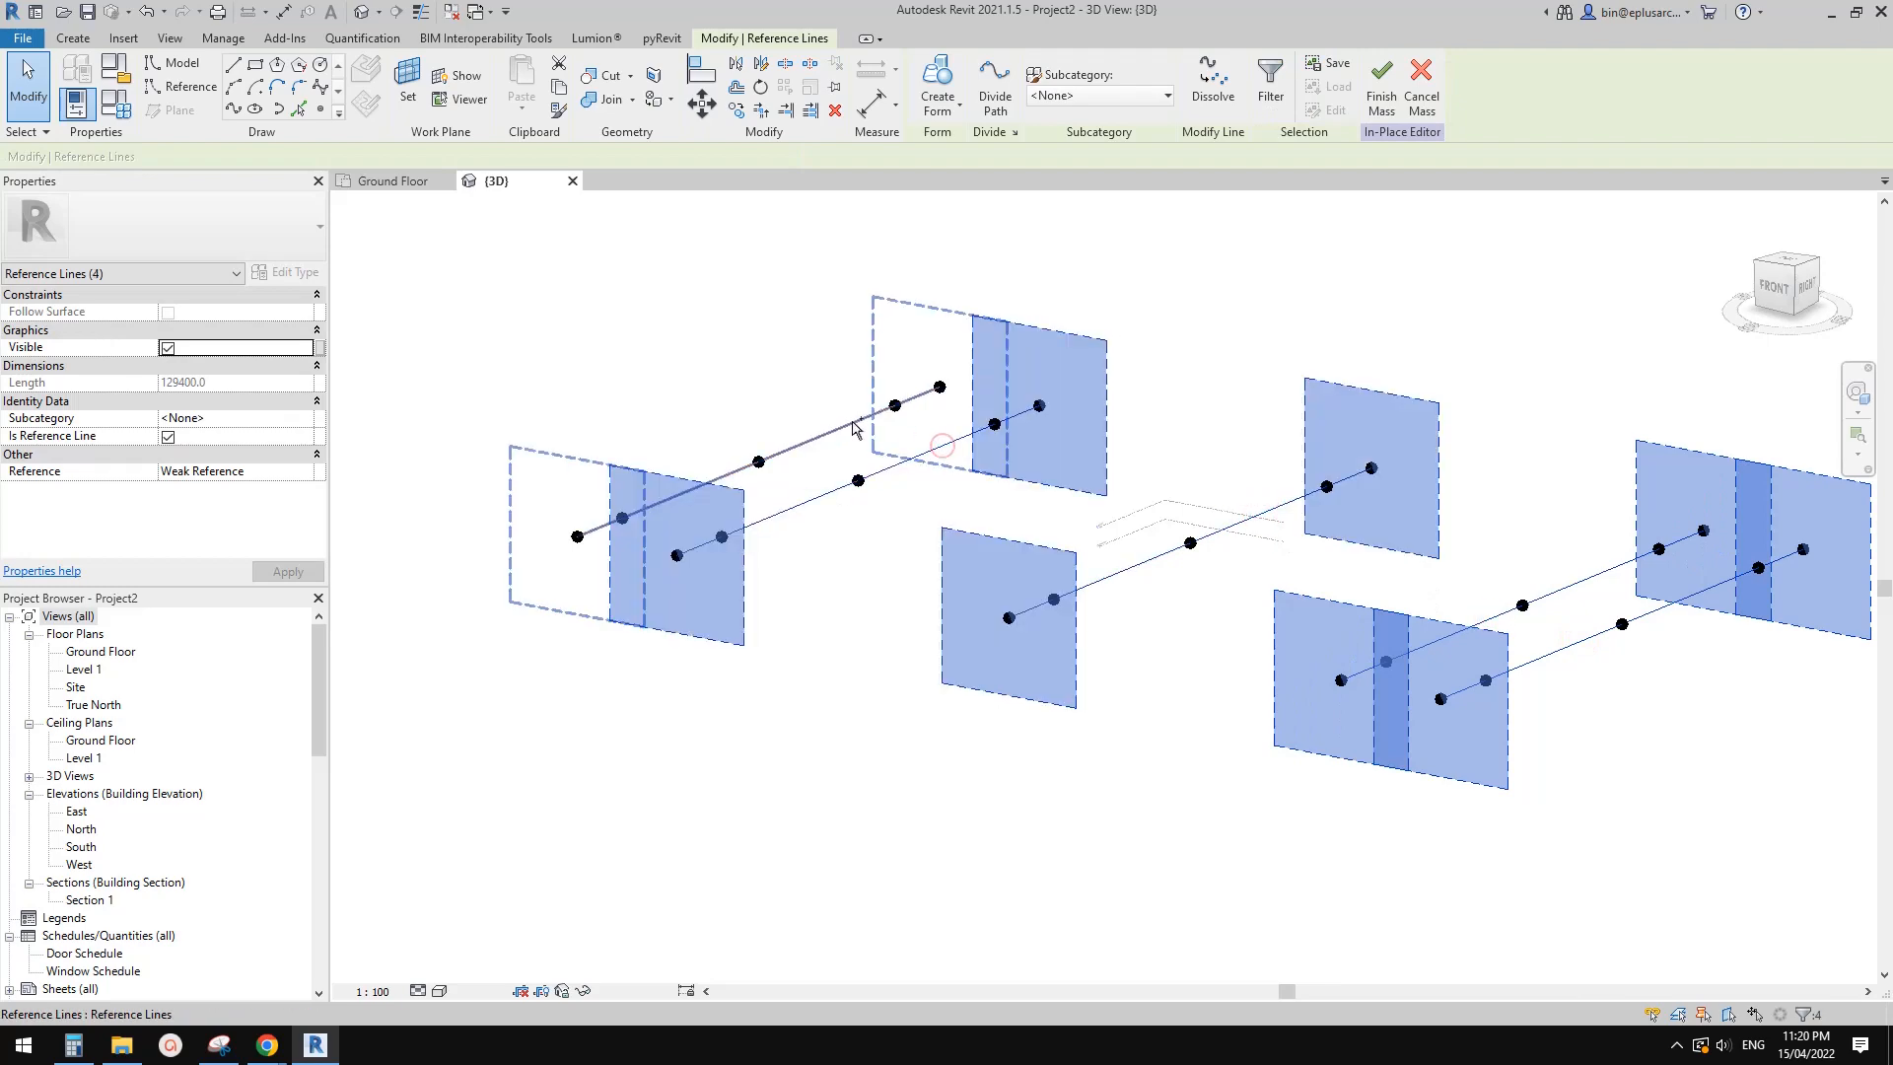
left_click(937, 83)
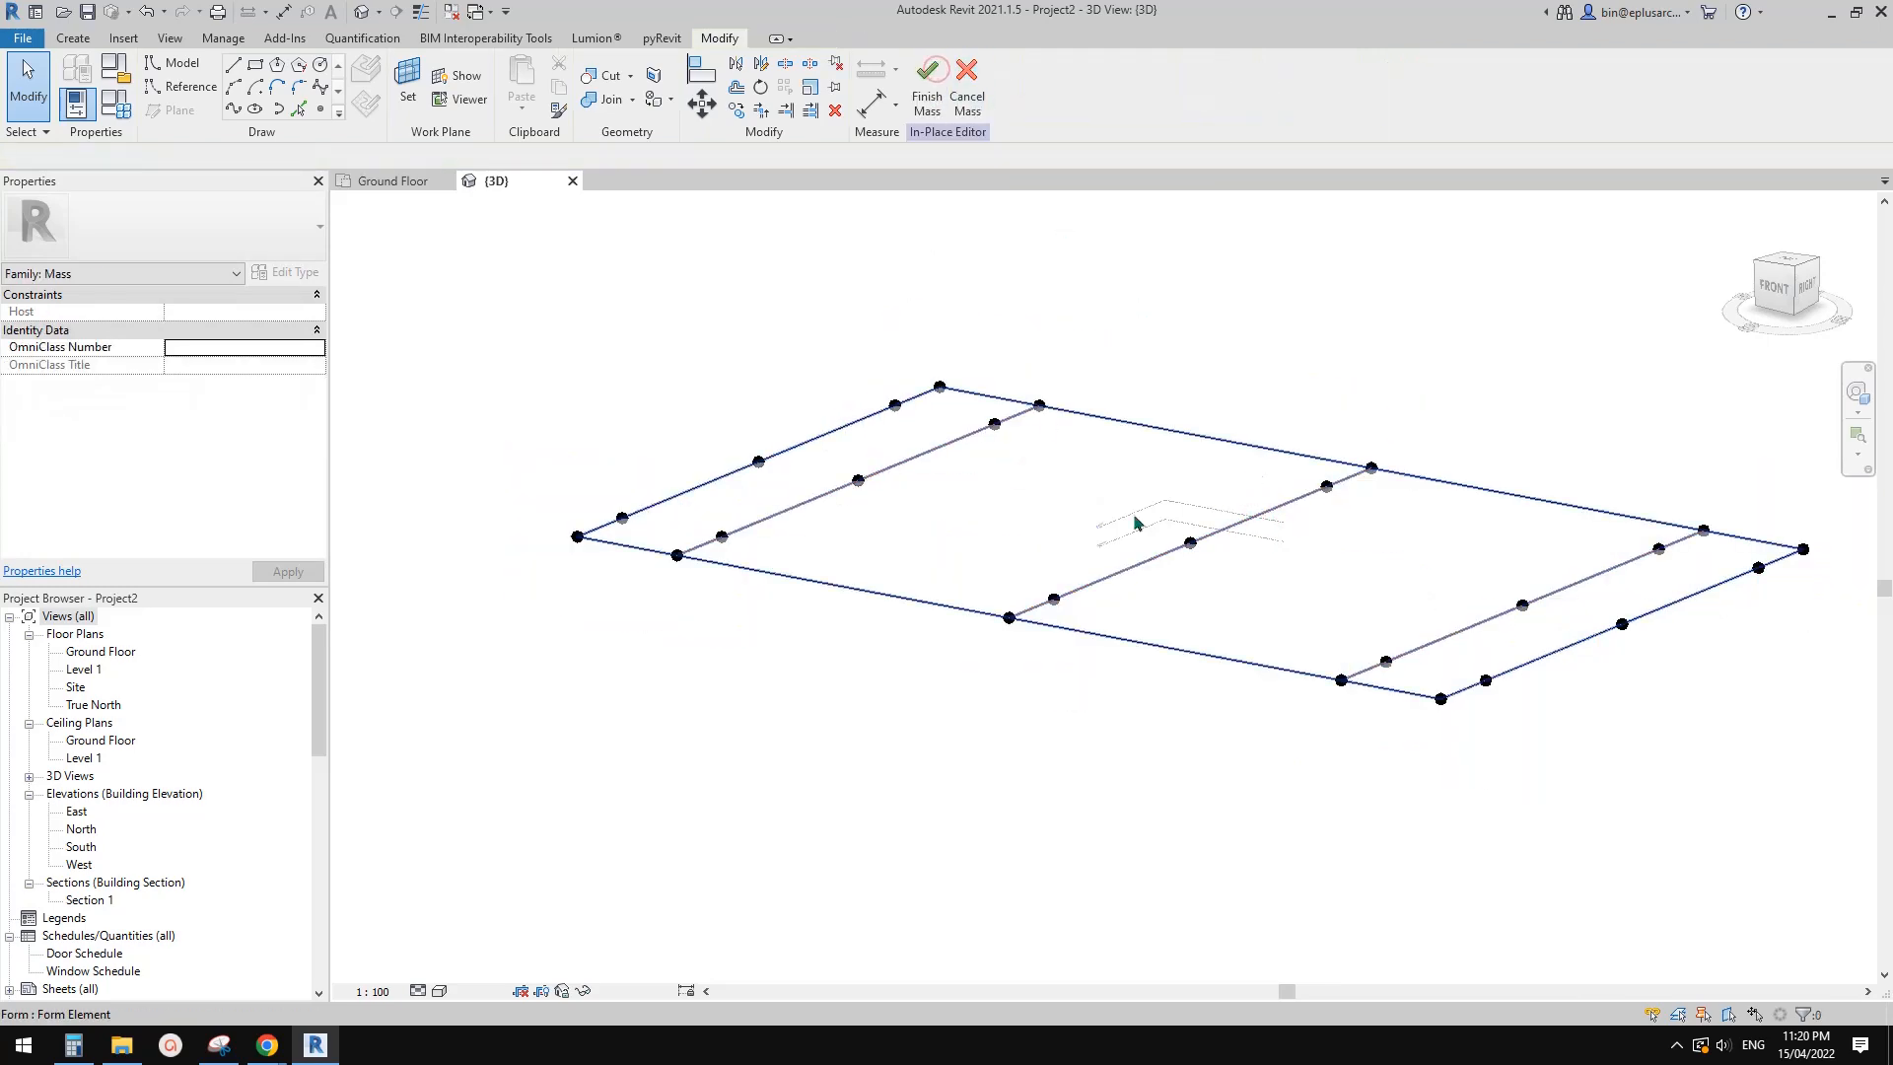
left_click(1428, 525)
middle_click_drag(1348, 562, 1479, 462, "shift")
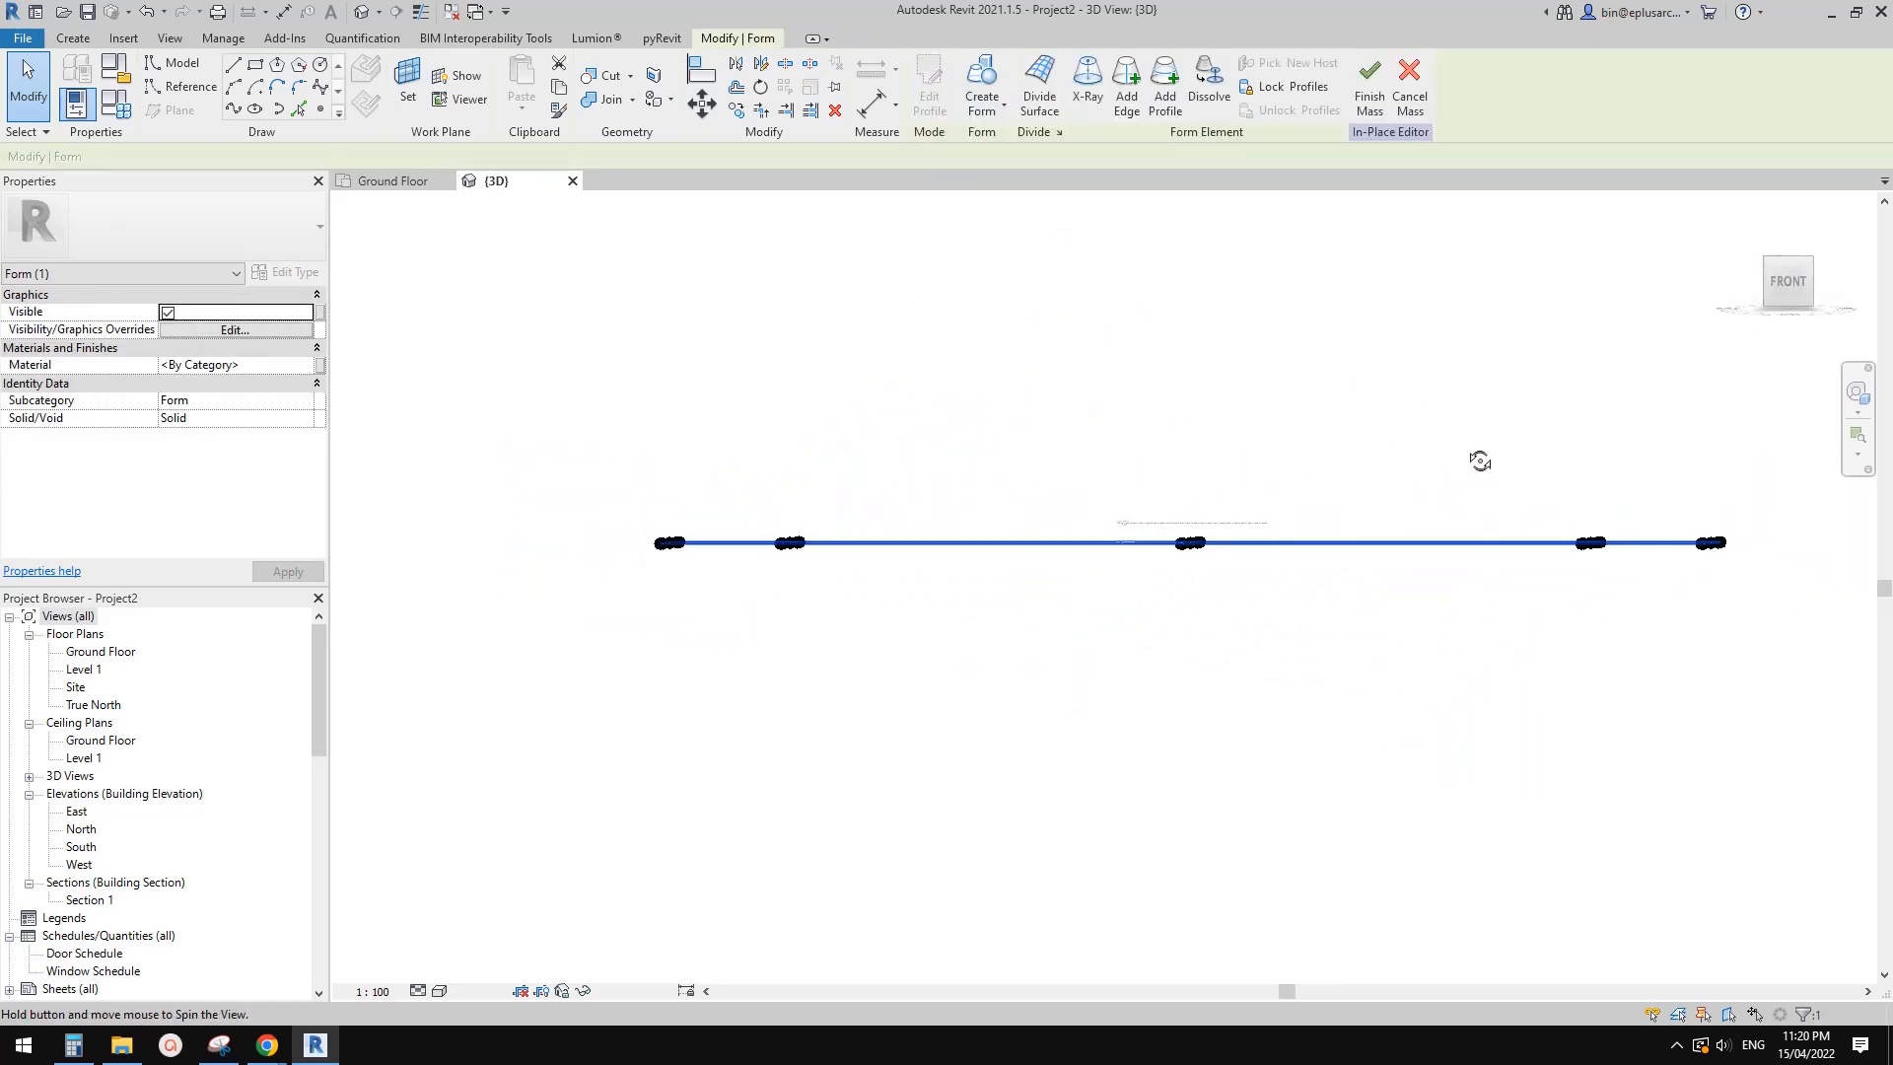
middle_click_drag(1260, 545, 1193, 547, "shift")
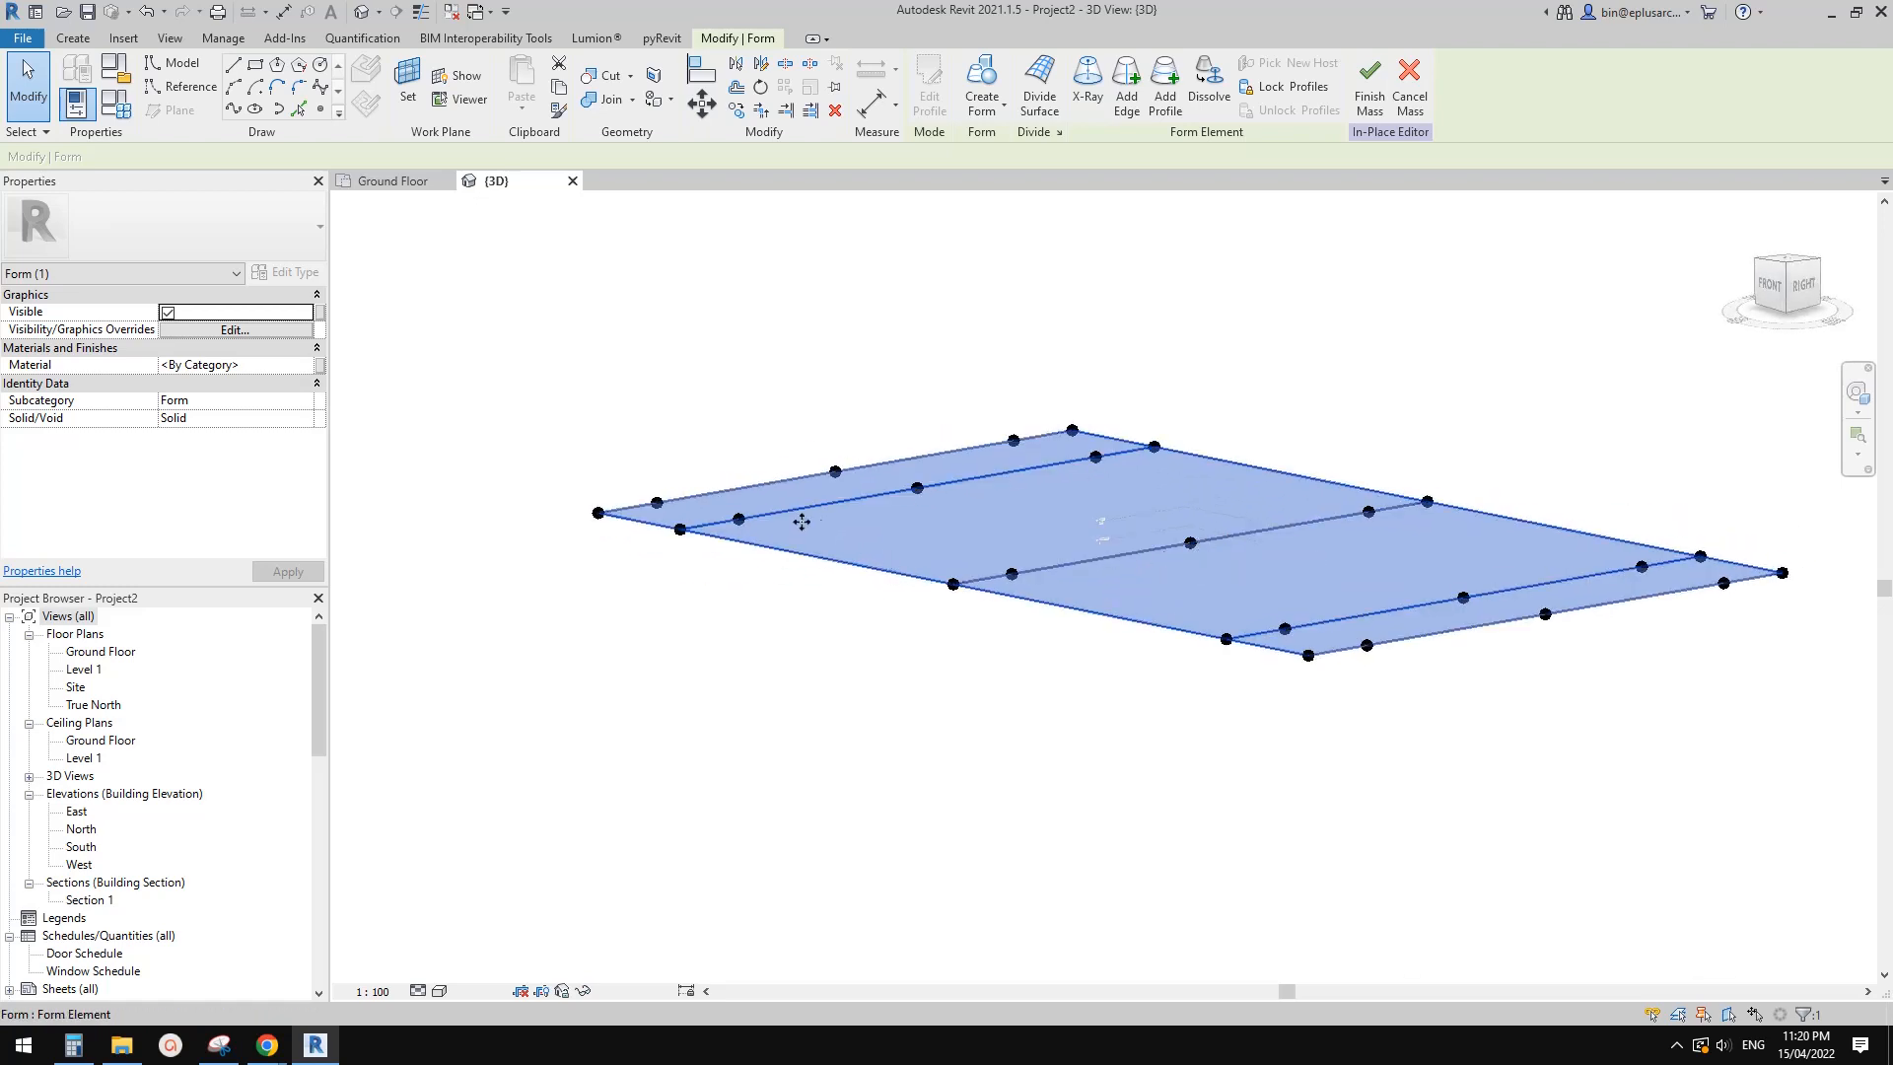
middle_click_drag(741, 521, 864, 579, "shift")
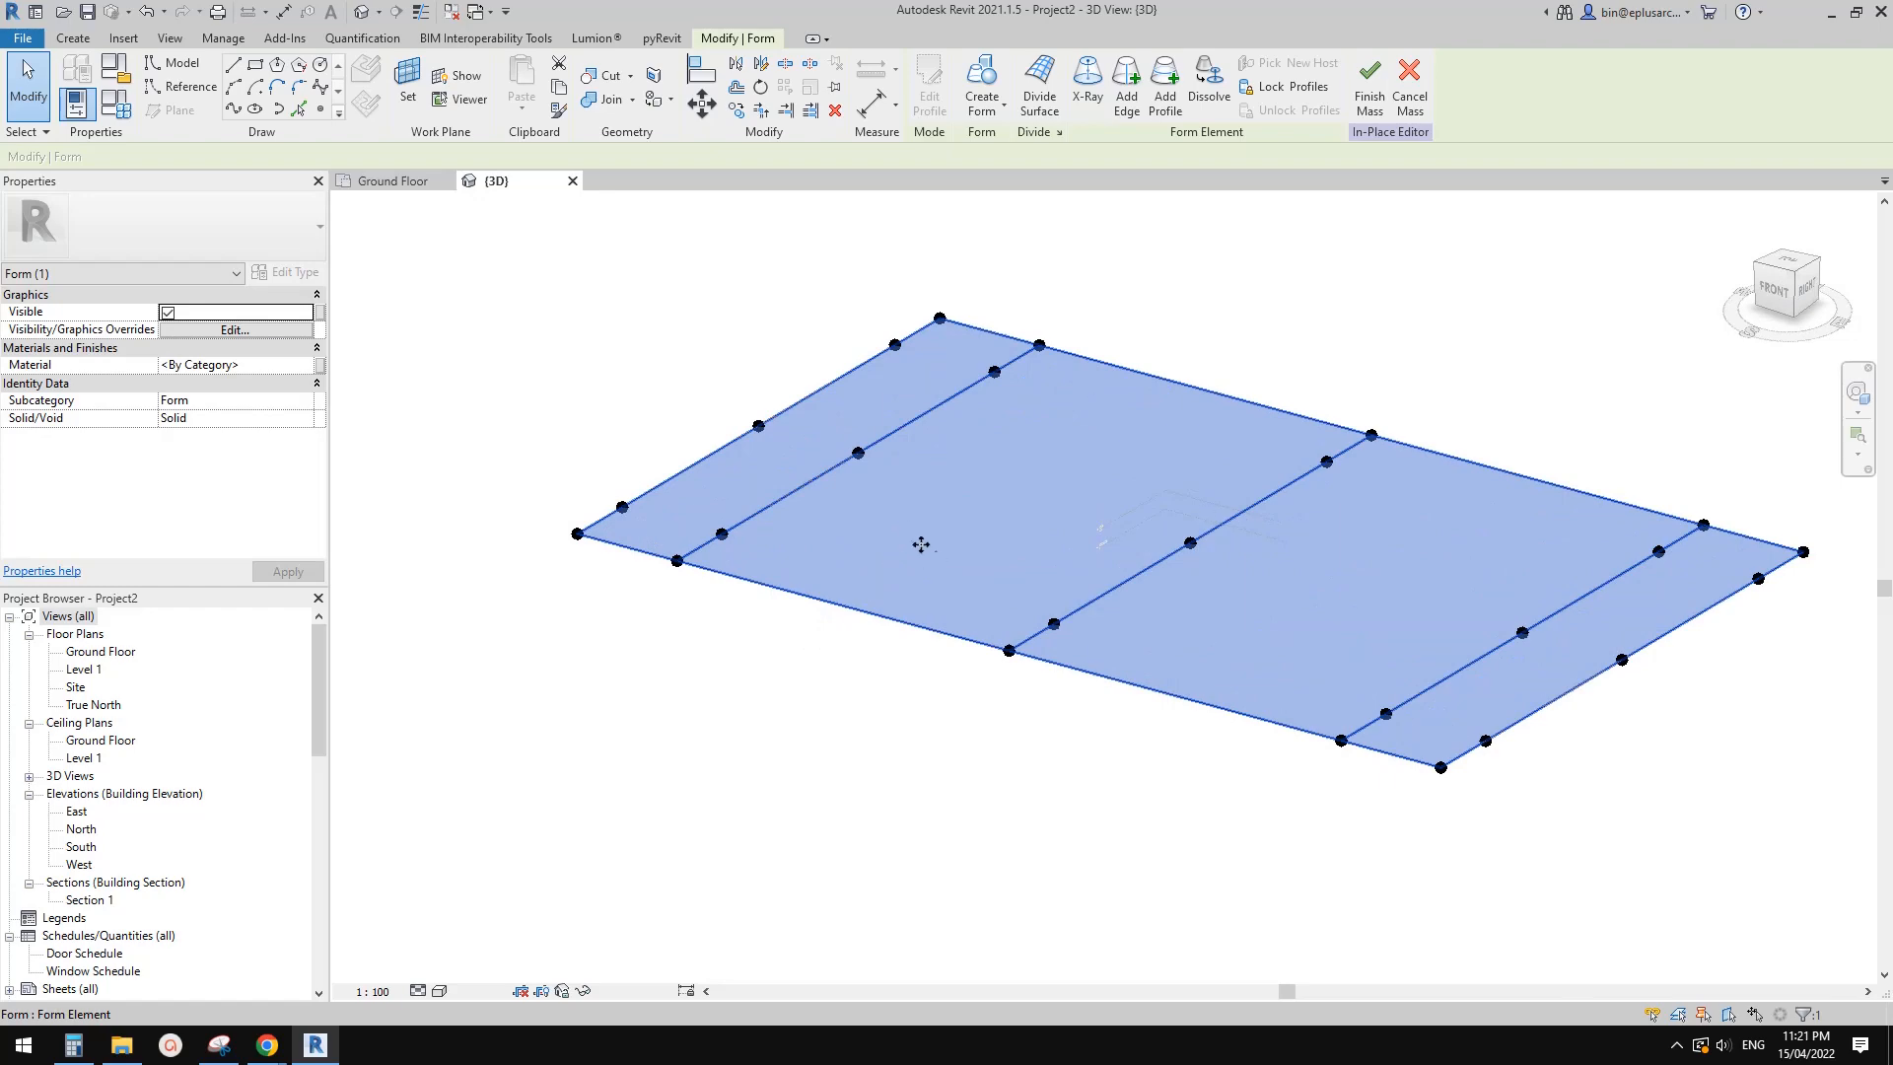
left_click(744, 357)
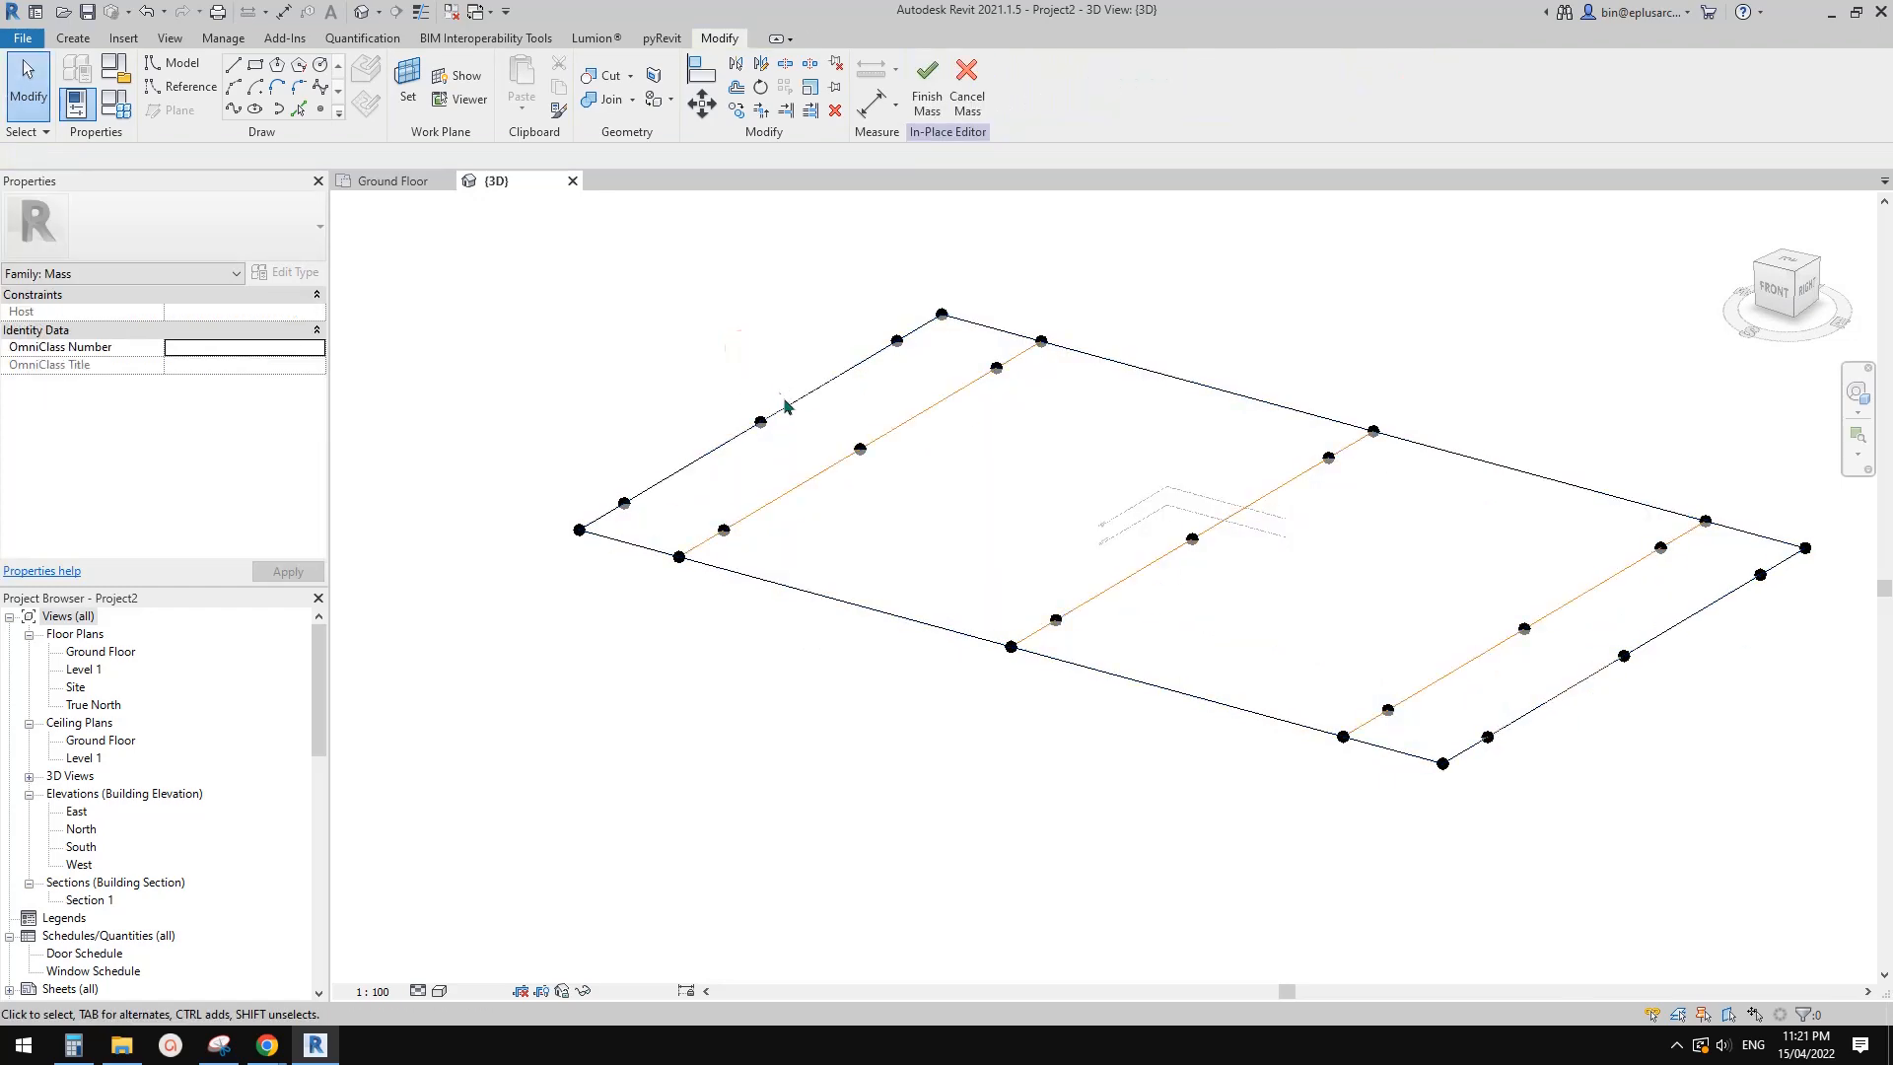
Check a reference point, zoom out, and finish the mass so Mass 1 remains a flat surface
middle_click_drag(785, 400, 786, 403)
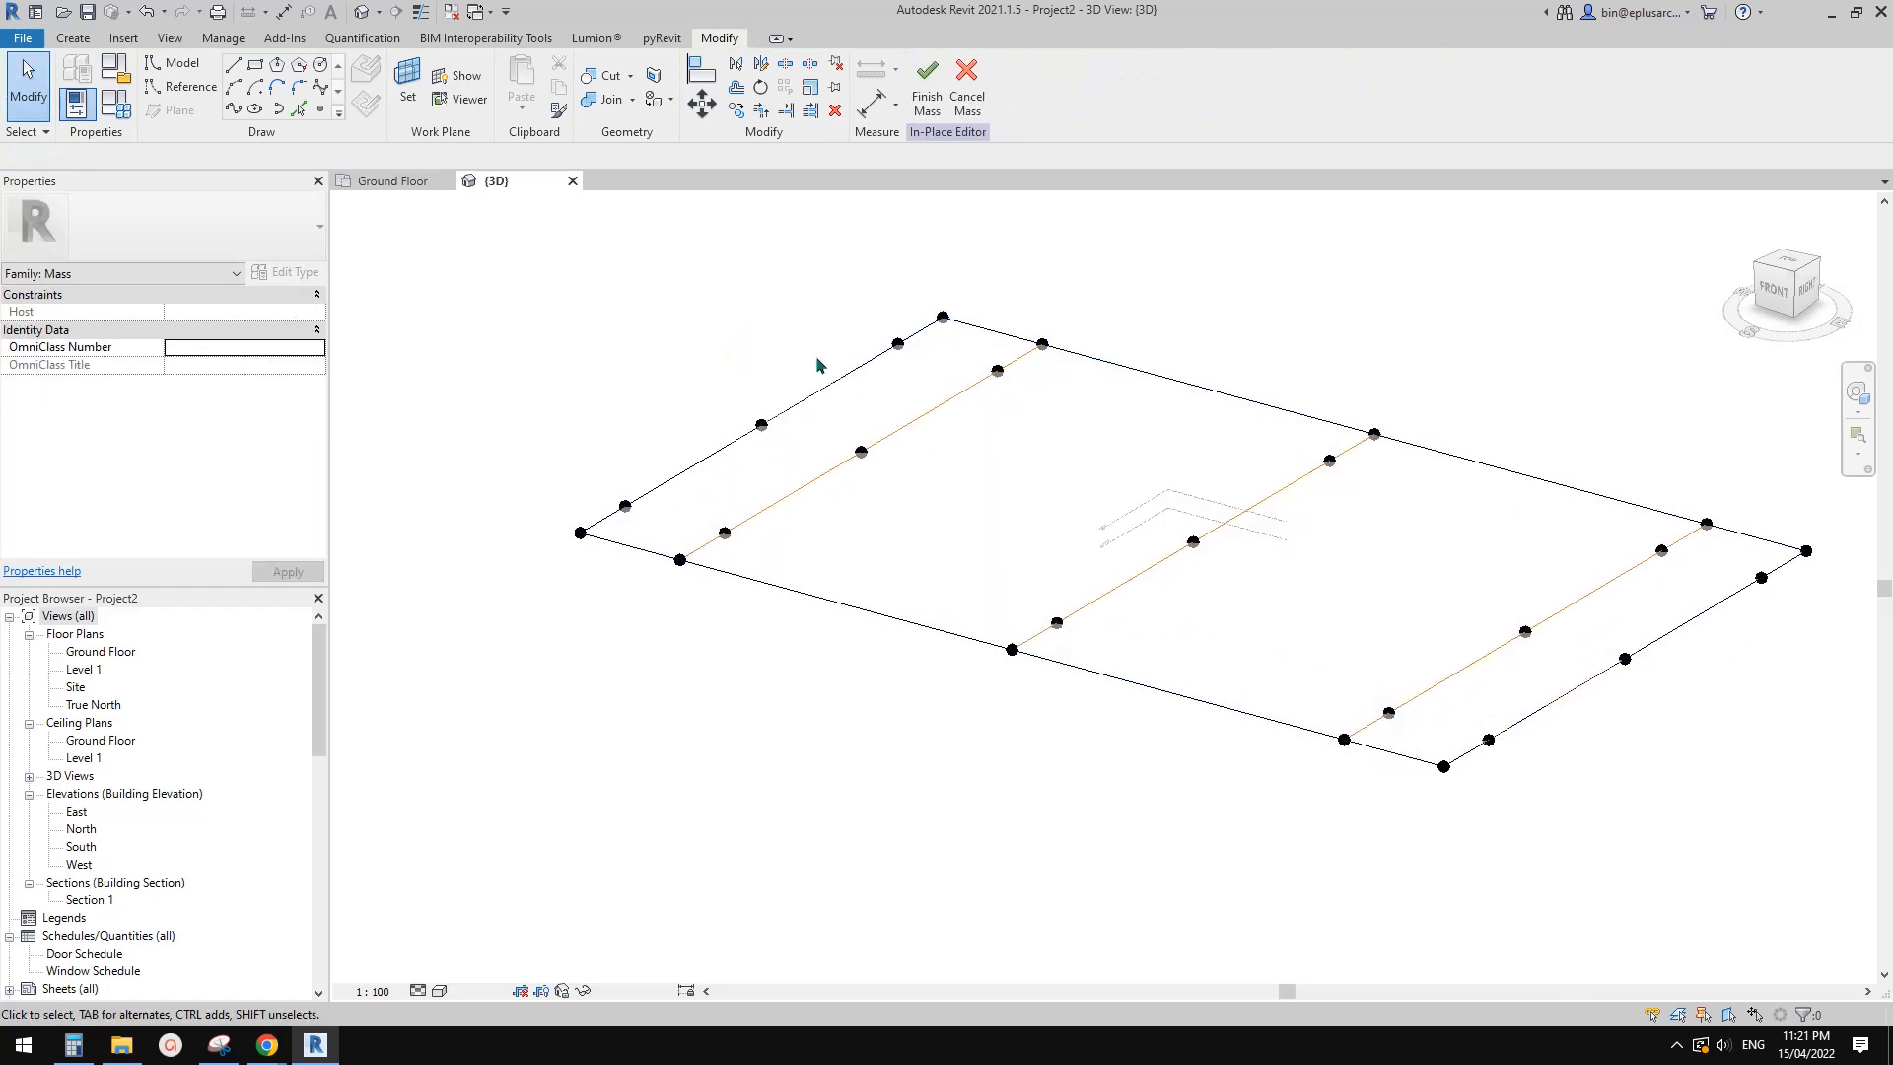
left_click(997, 370)
middle_click_drag(1246, 556, 1248, 500)
left_click(778, 574)
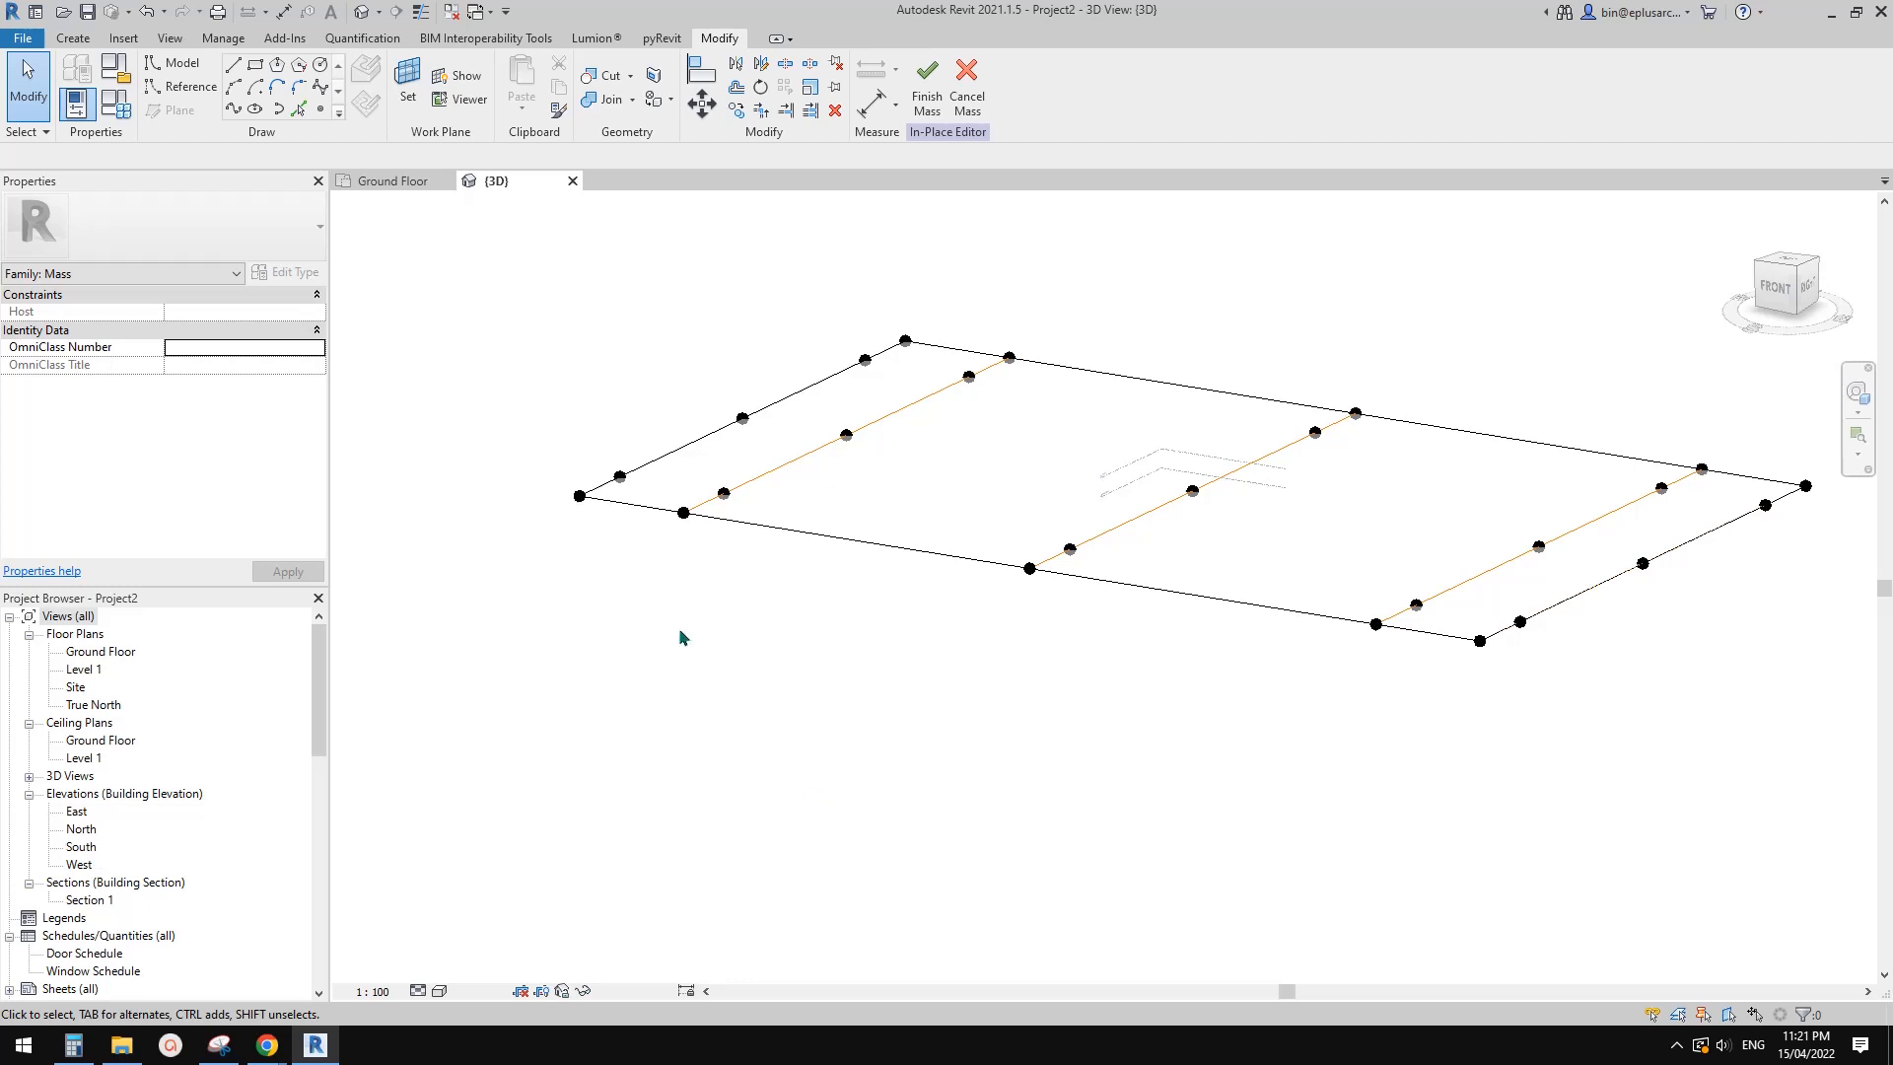
middle_click_drag(774, 601, 761, 633)
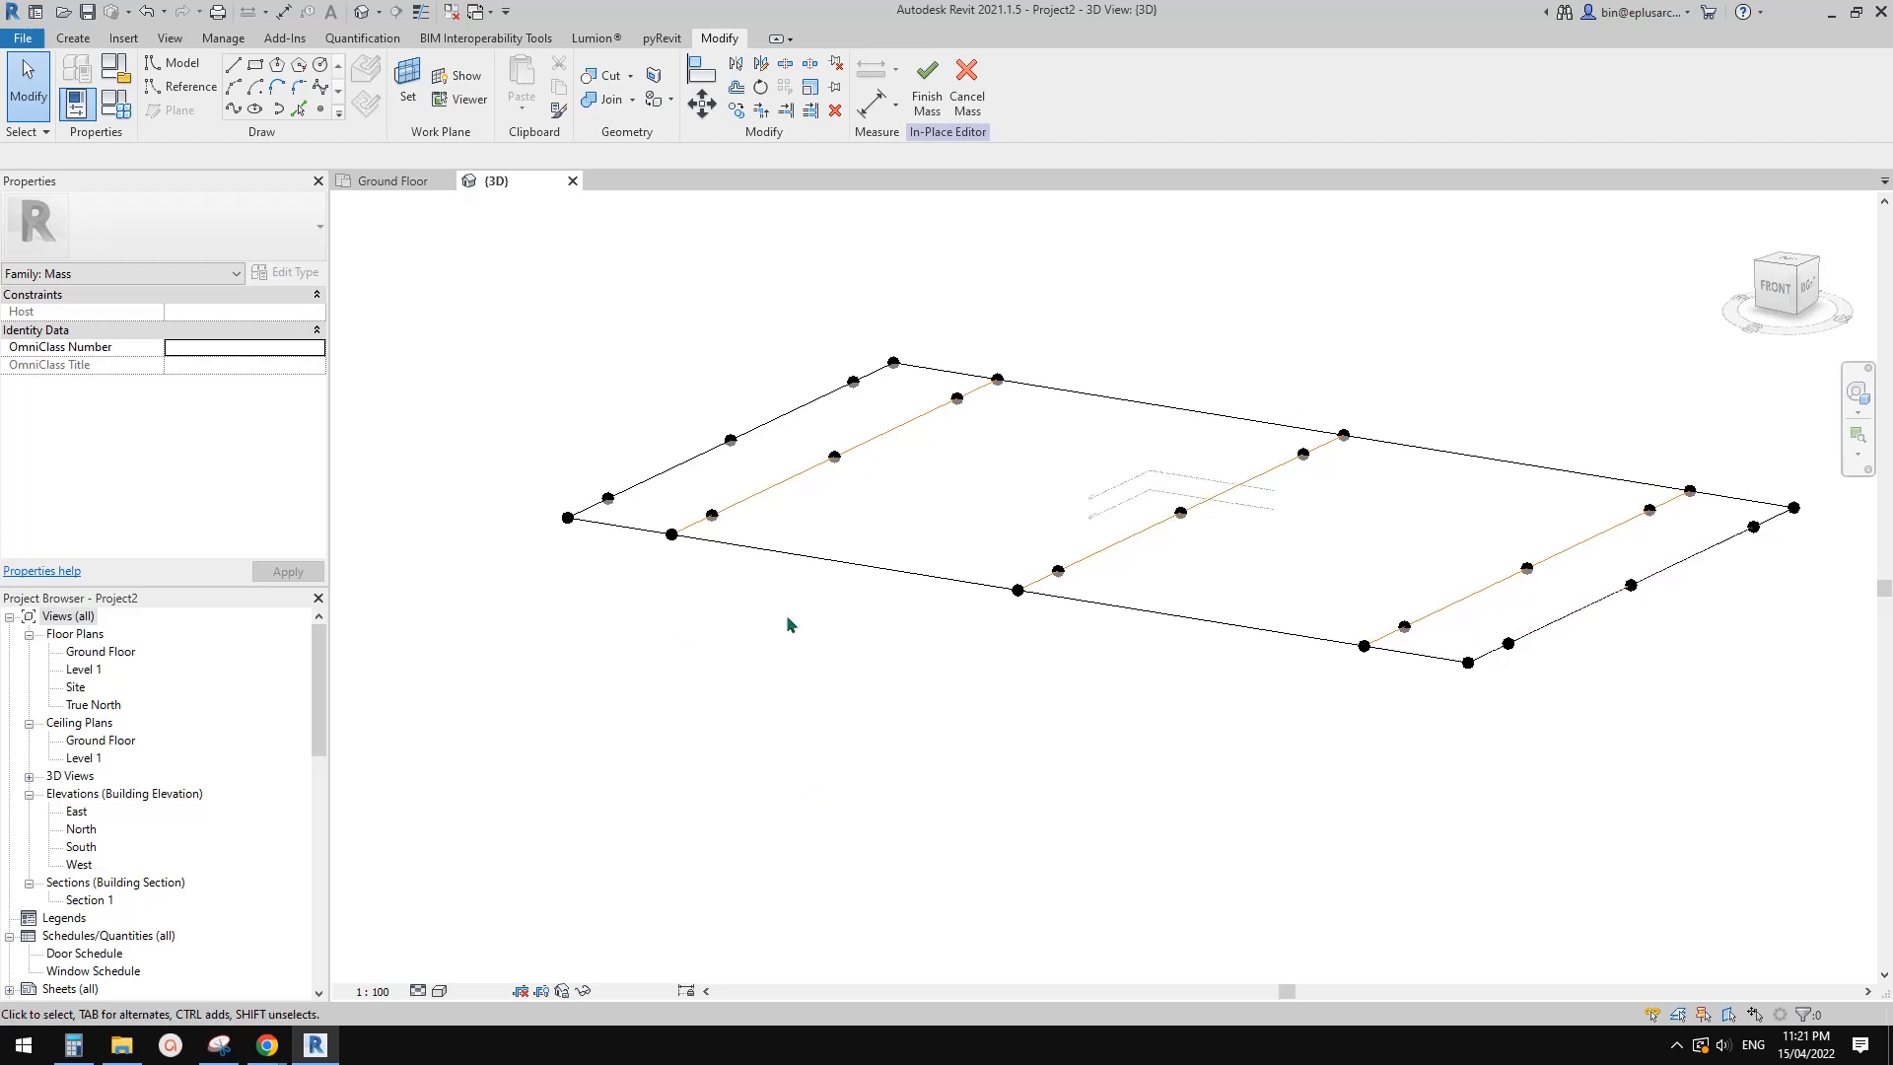
scroll(787, 624, "down", 2)
left_click(927, 96)
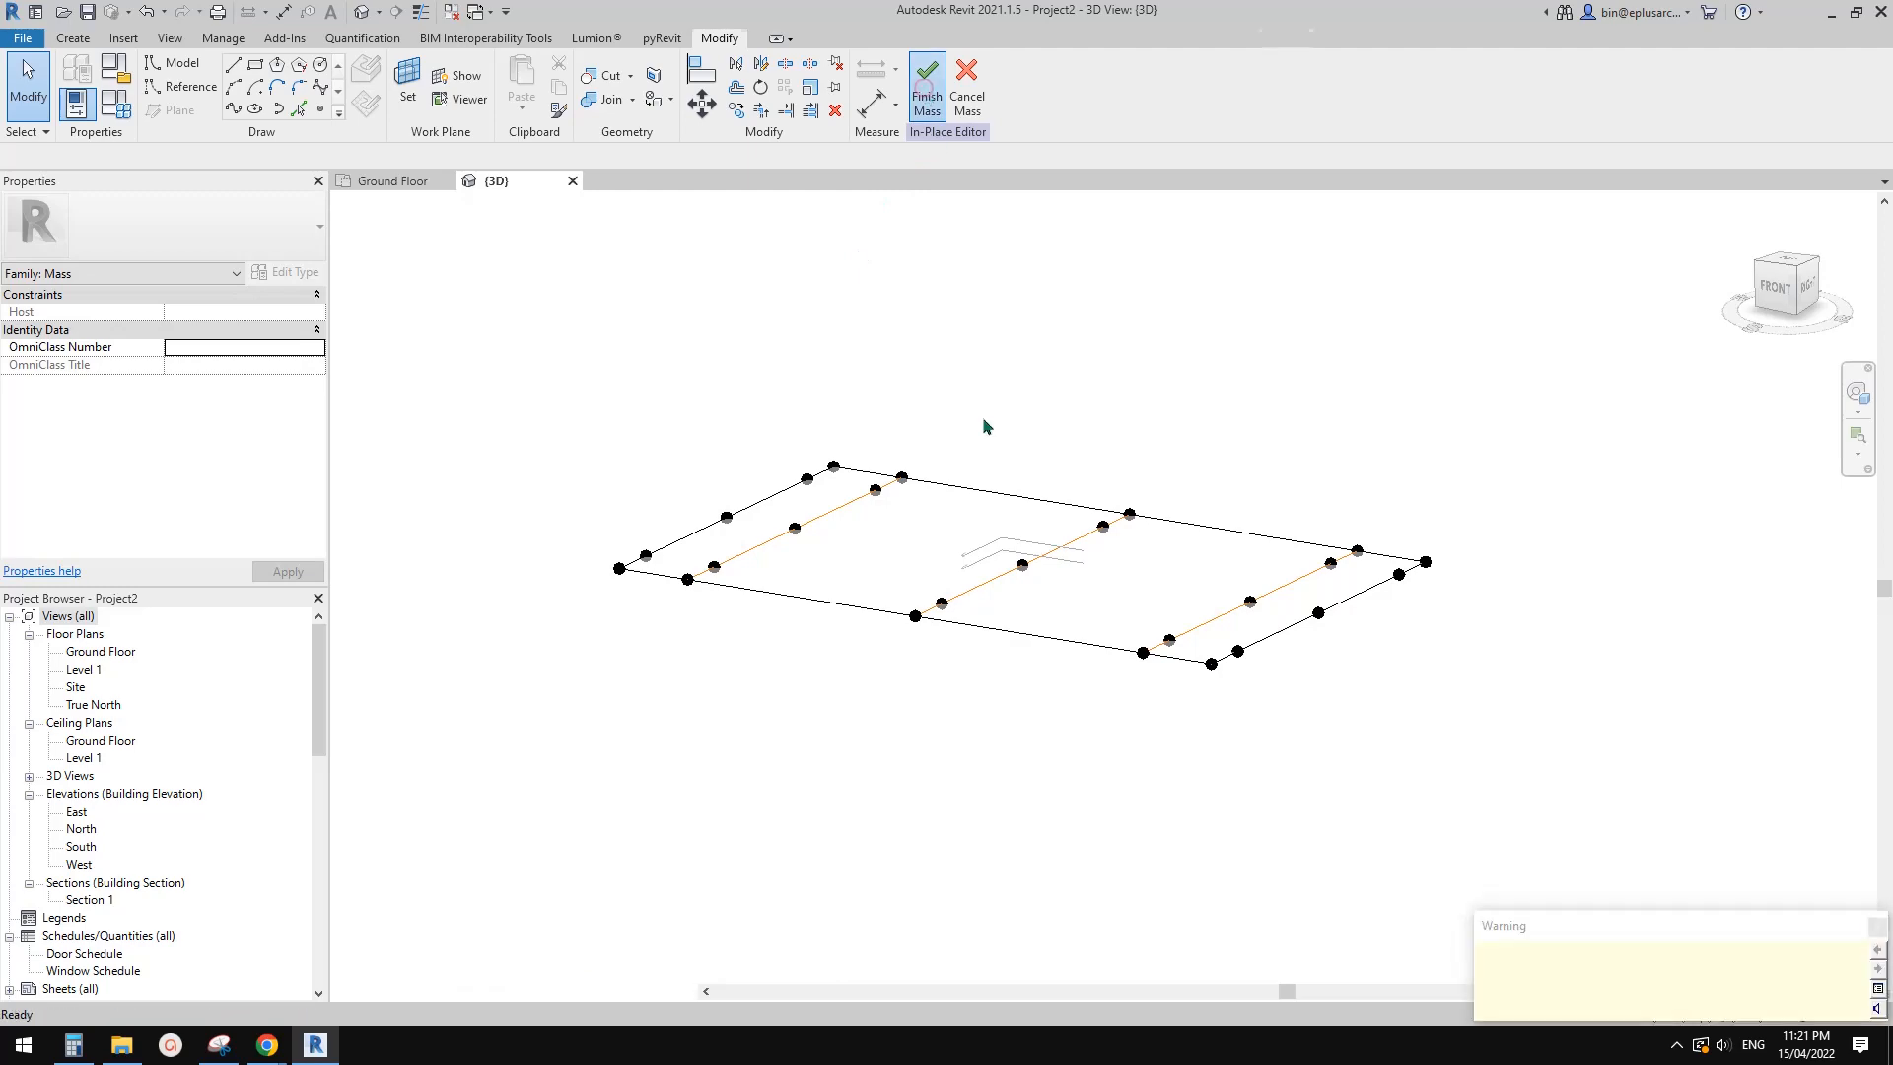
middle_click_drag(1013, 549, 998, 669, "shift")
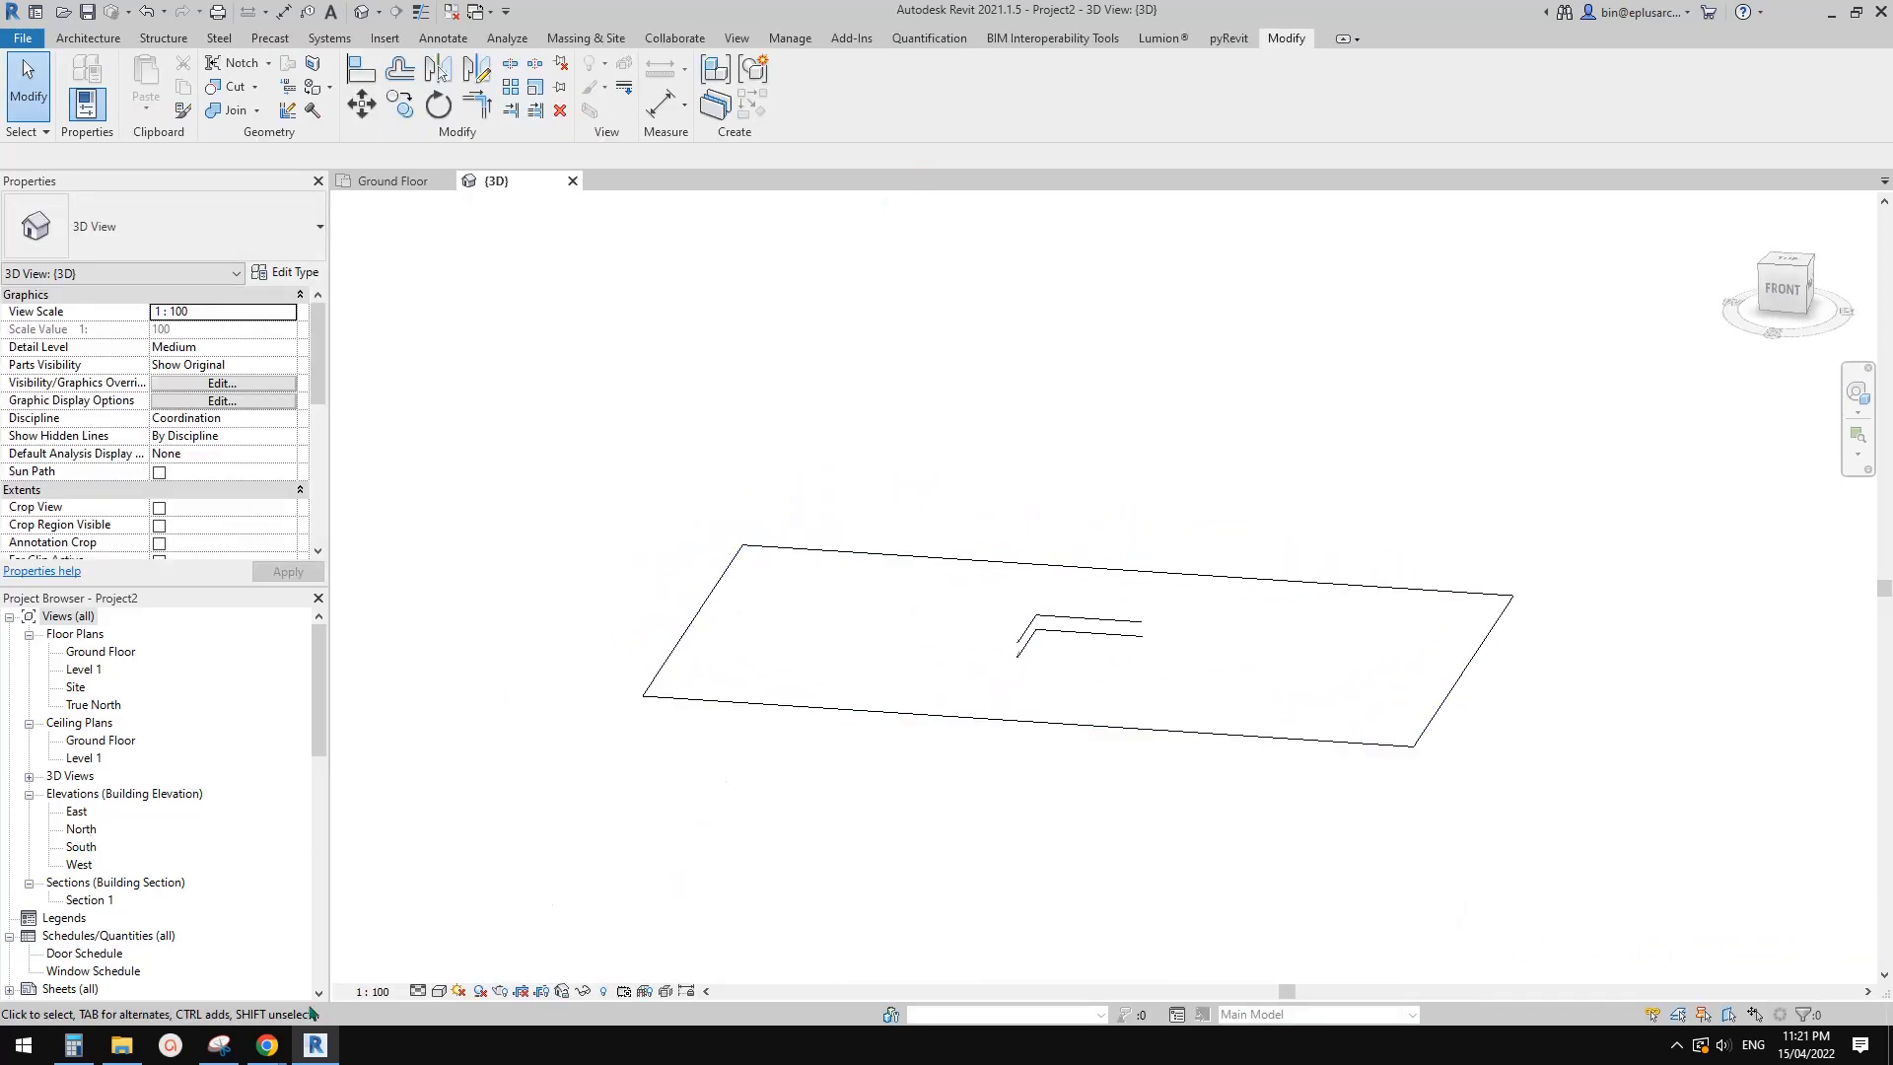
Browse the 'zaha hadid aquatic centre' image results in Chrome, then return to the Maps tab
mouse_move(267, 1045)
left_click(387, 957)
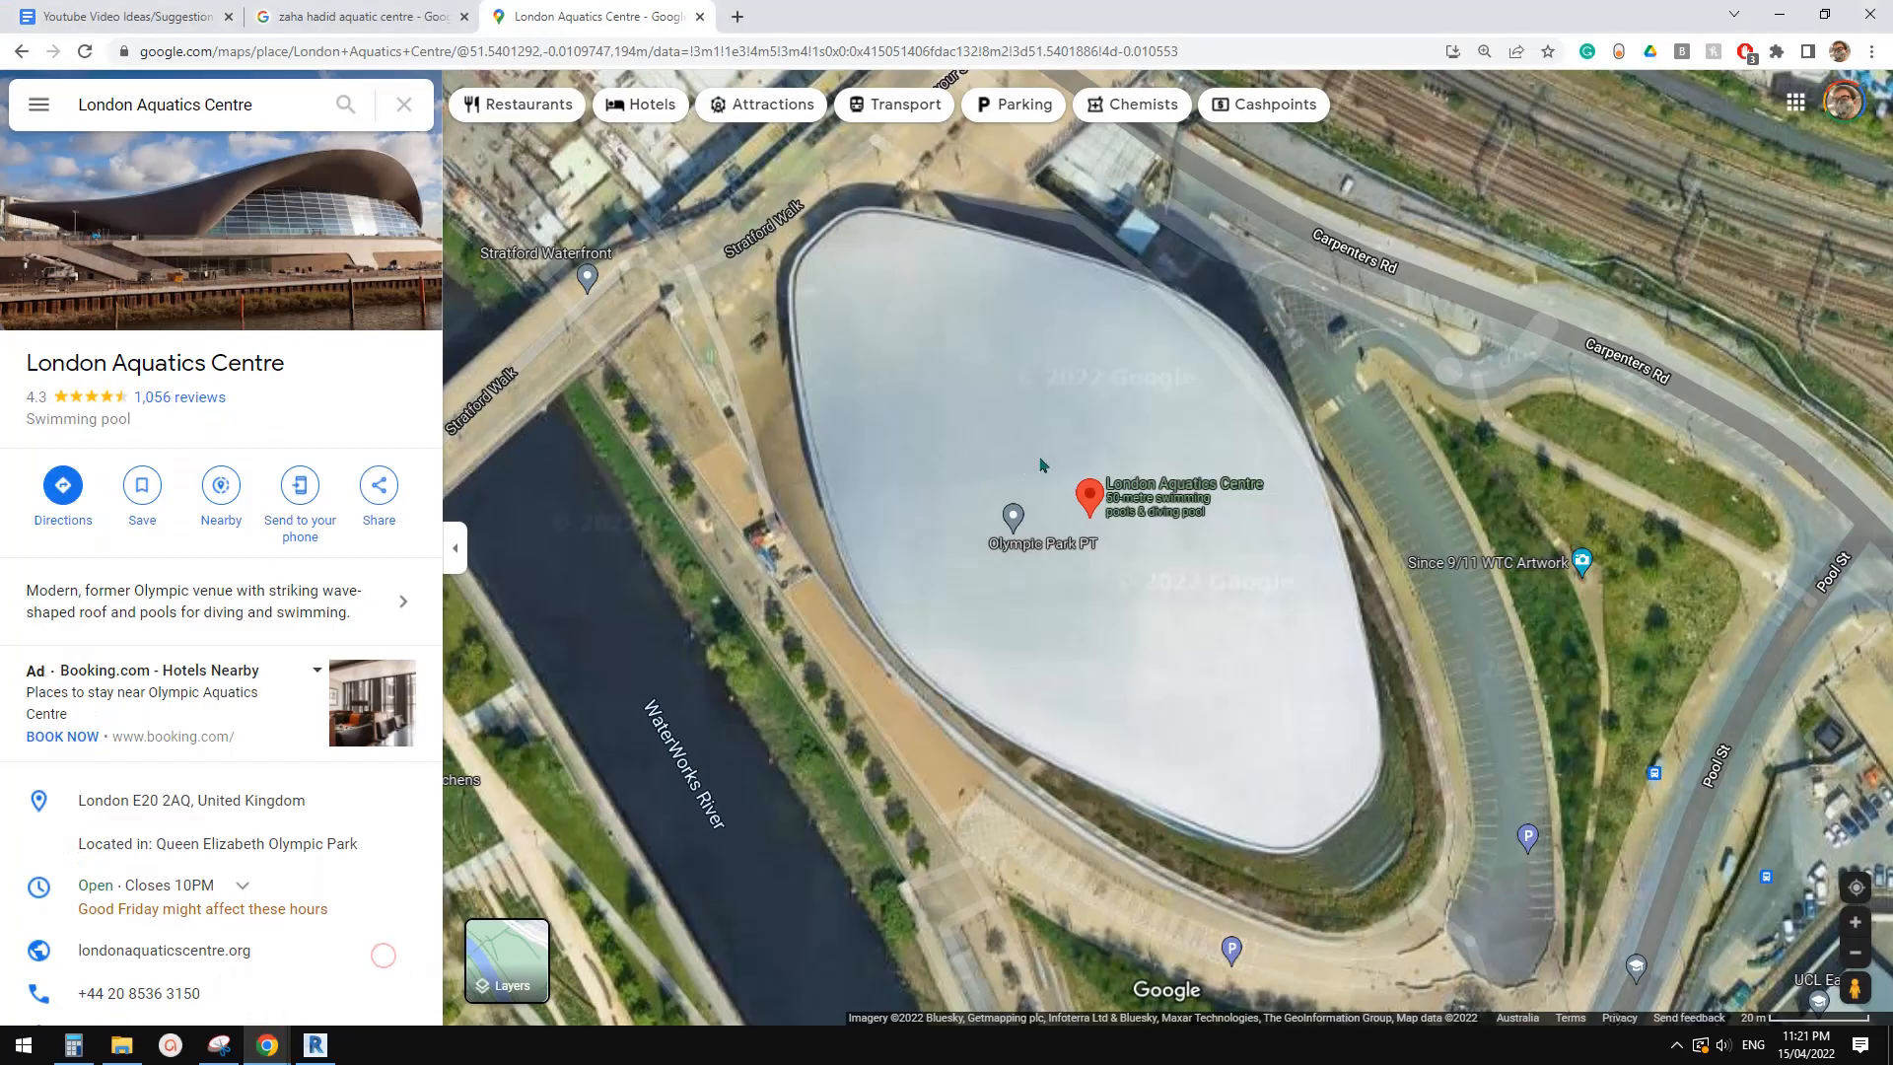
left_click(377, 17)
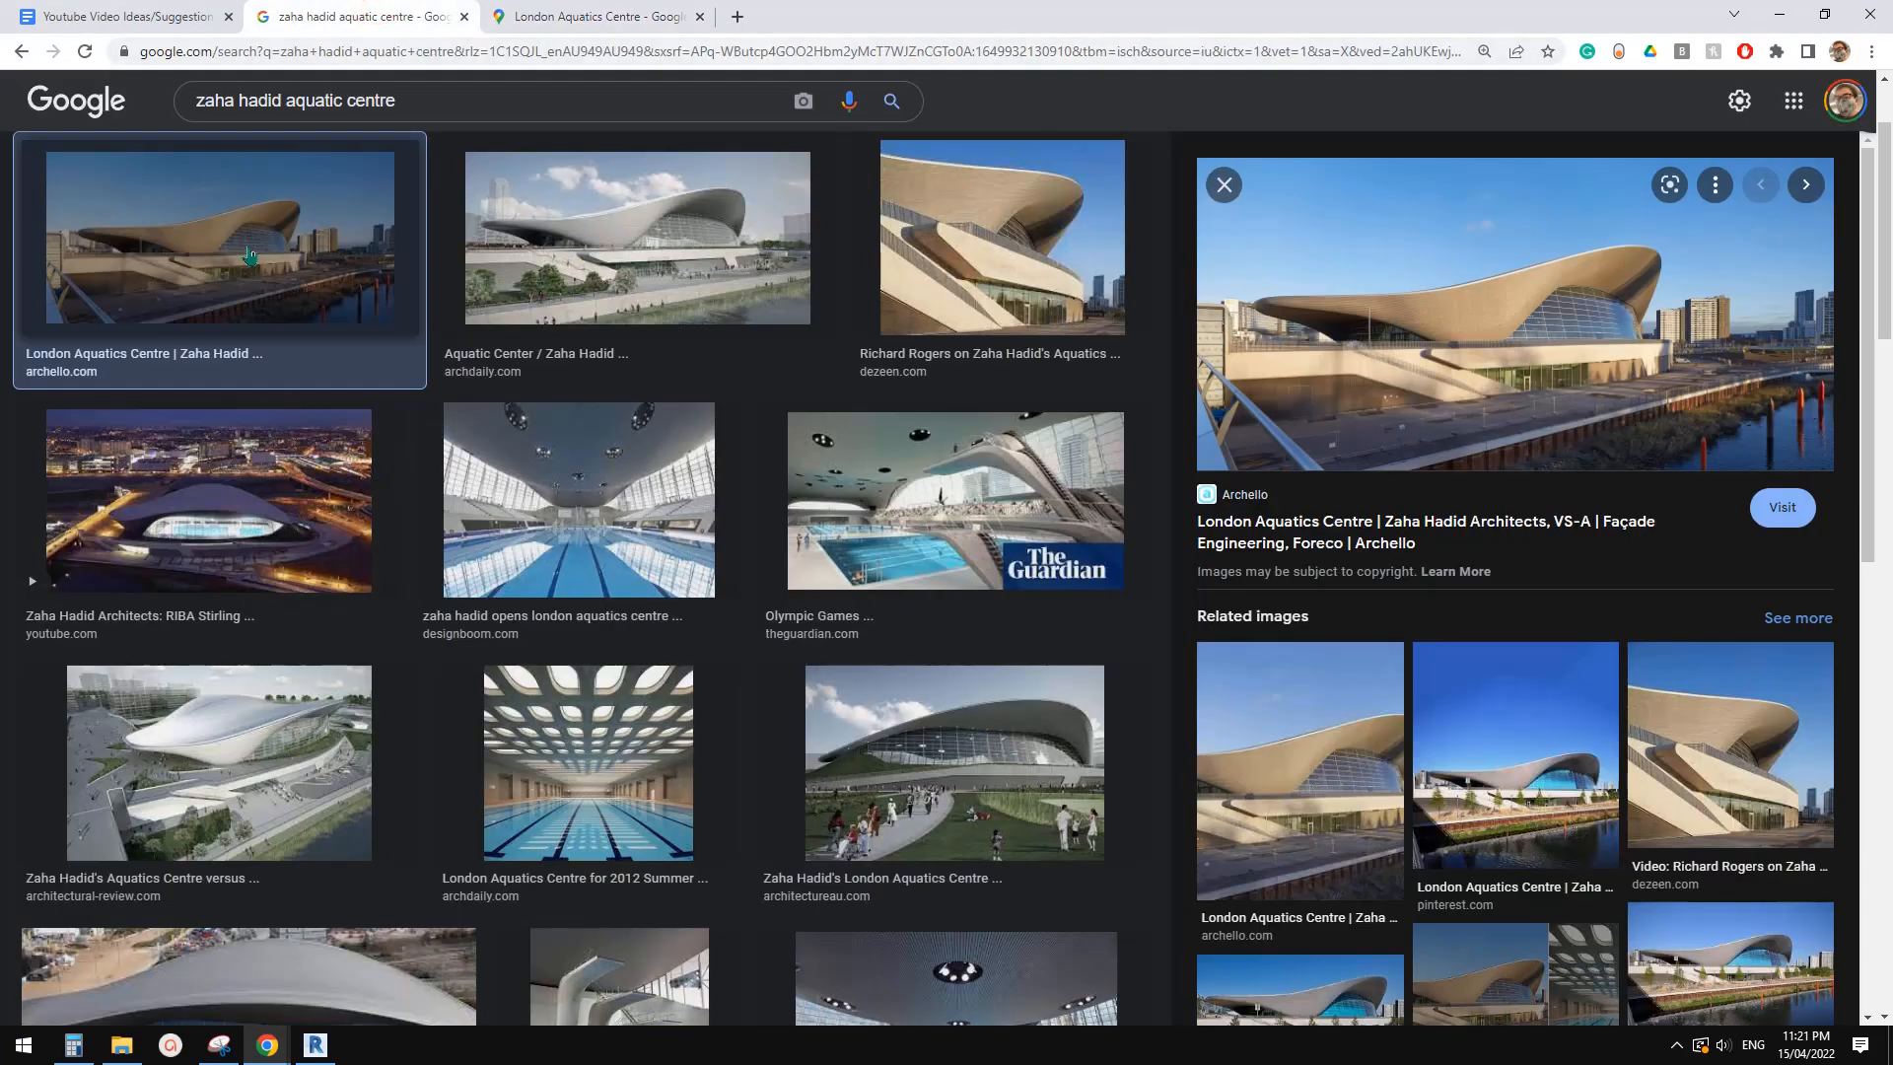
scroll(978, 680, "down", 3)
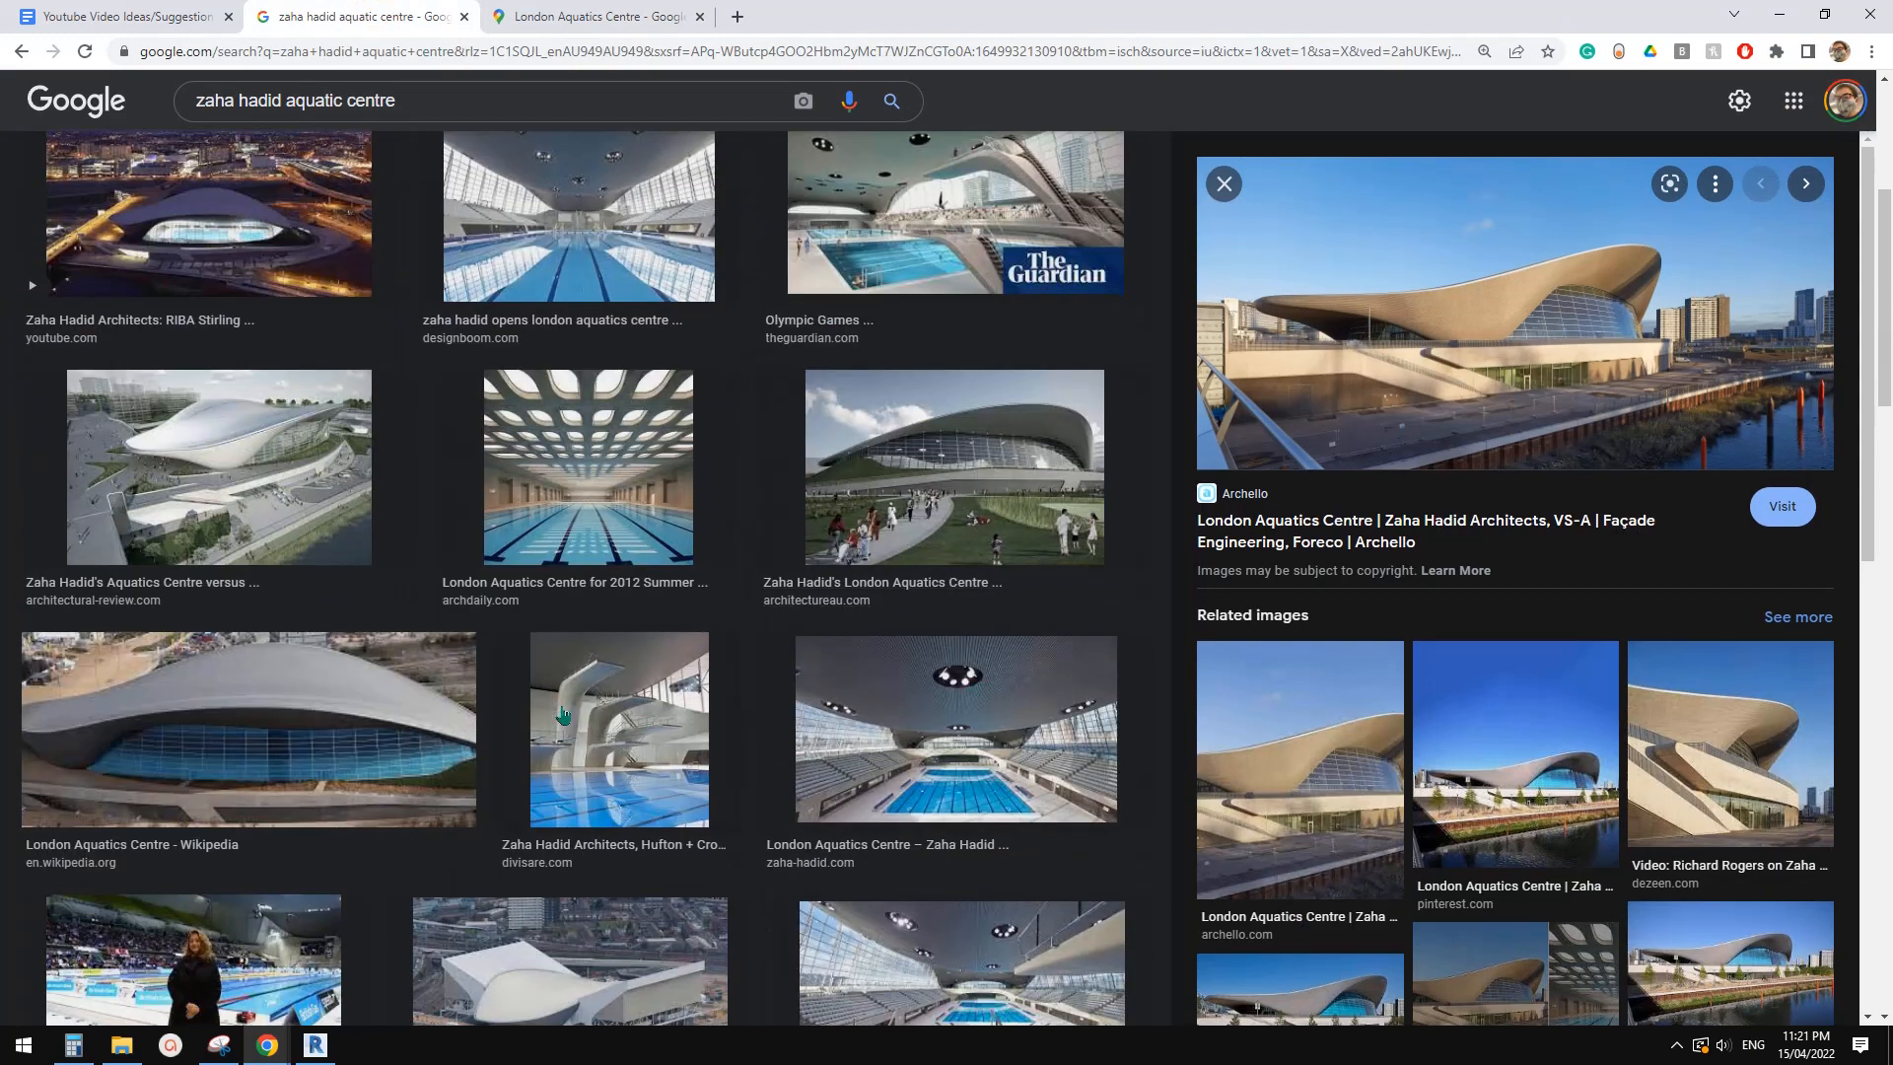
scroll(563, 716, "down", 2)
scroll(457, 617, "down", 8)
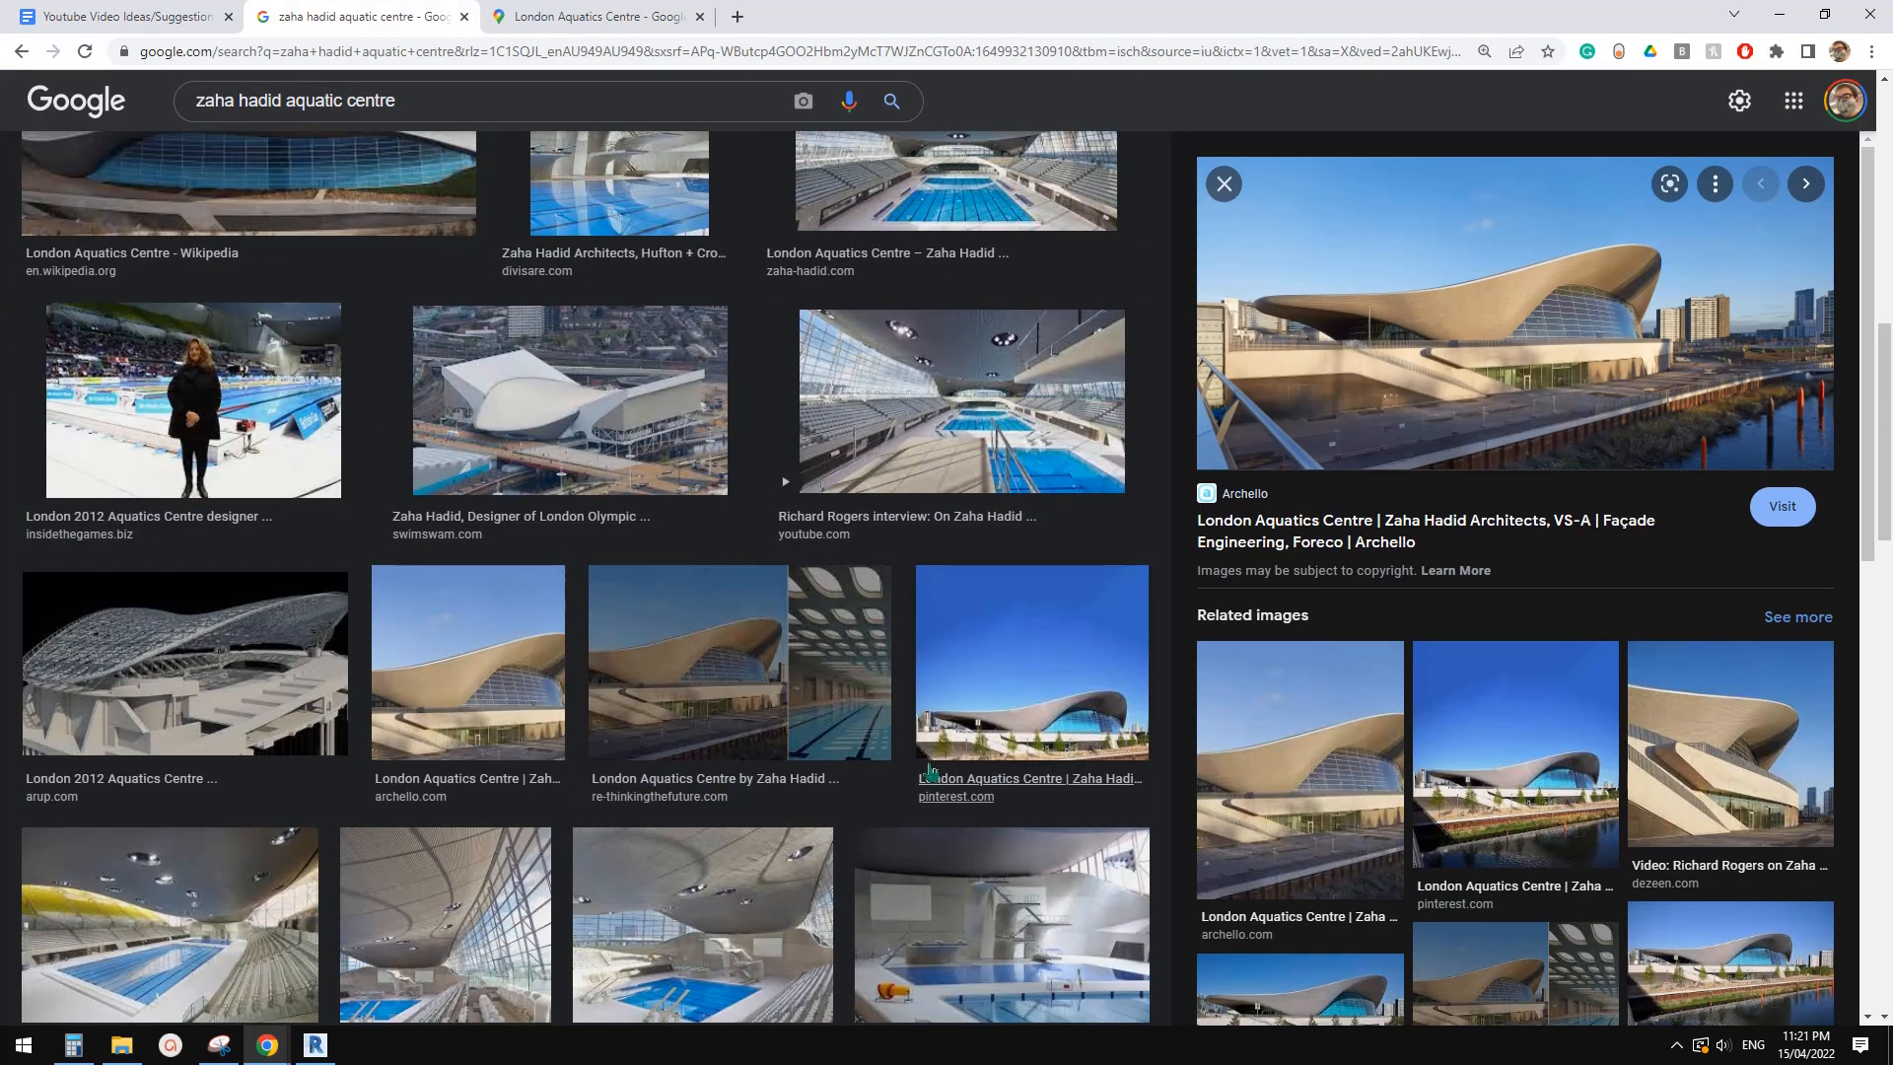
scroll(424, 567, "down", 4)
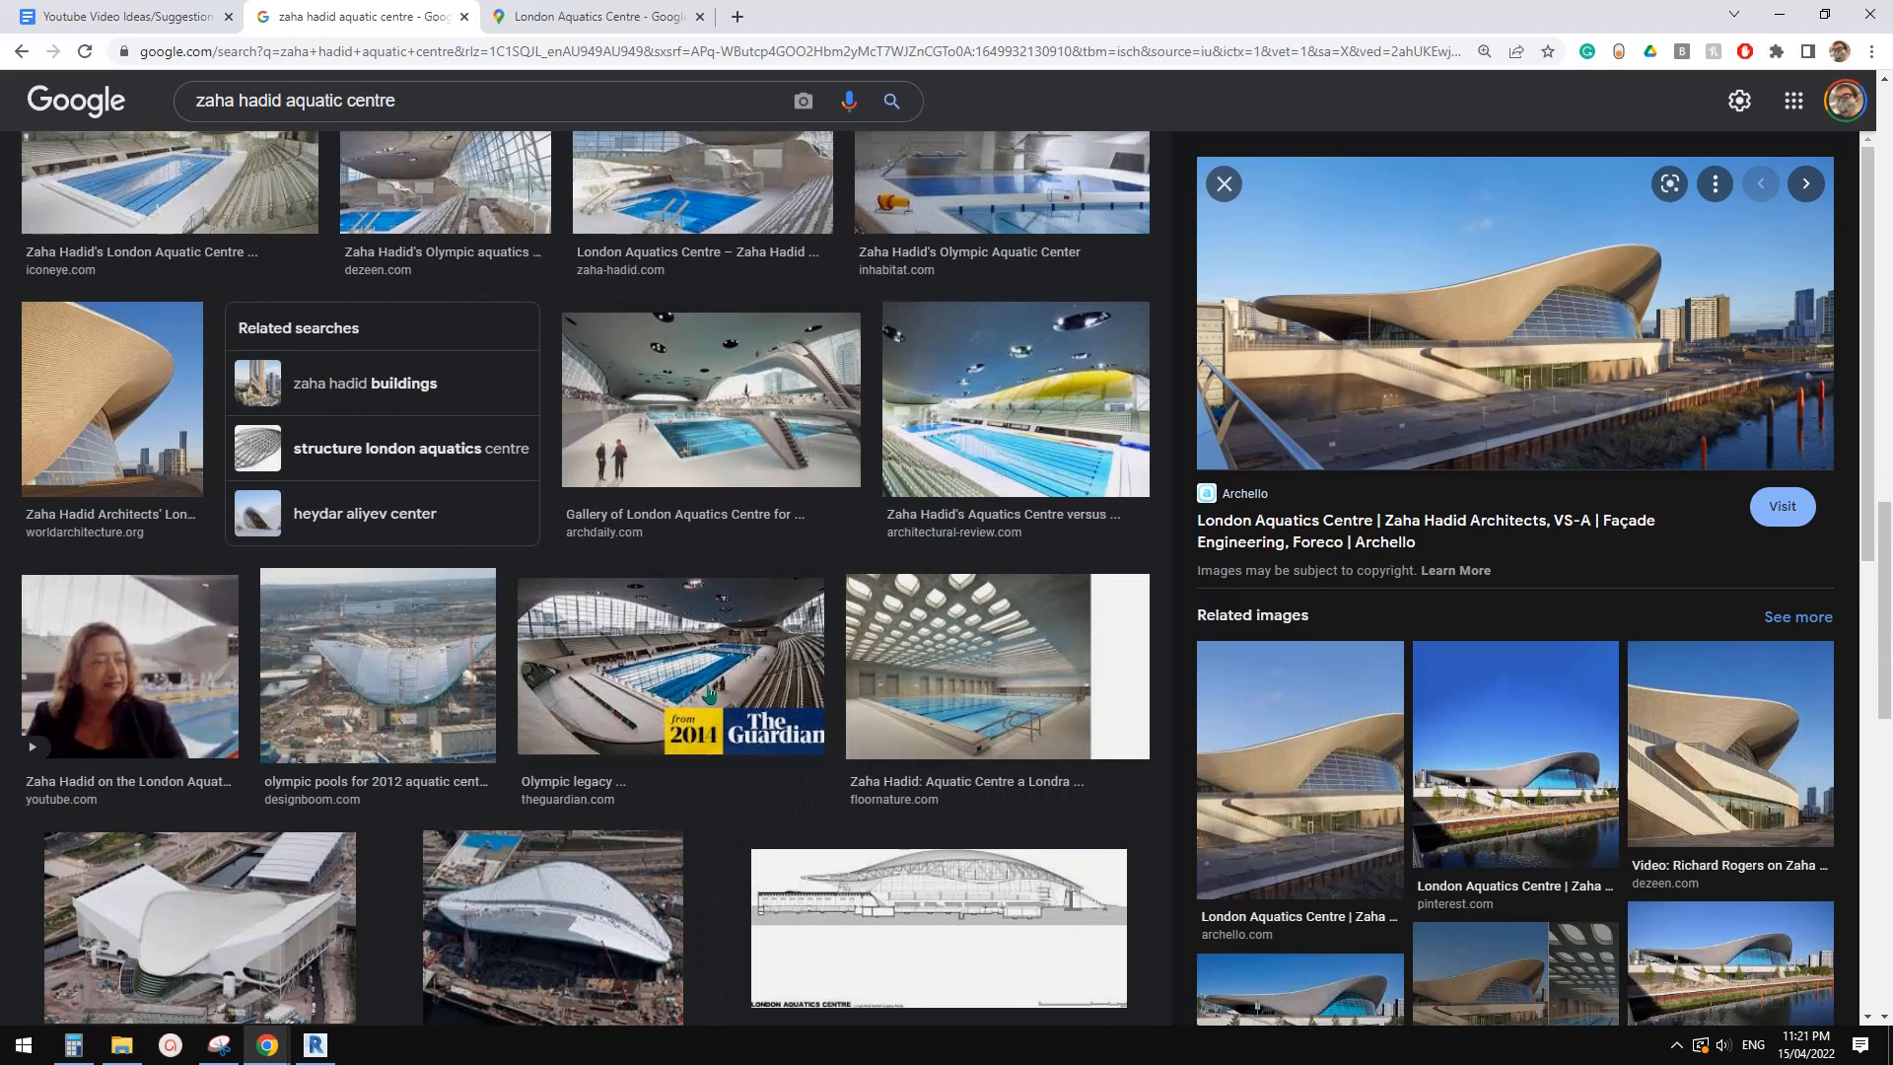
scroll(843, 745, "up", 7)
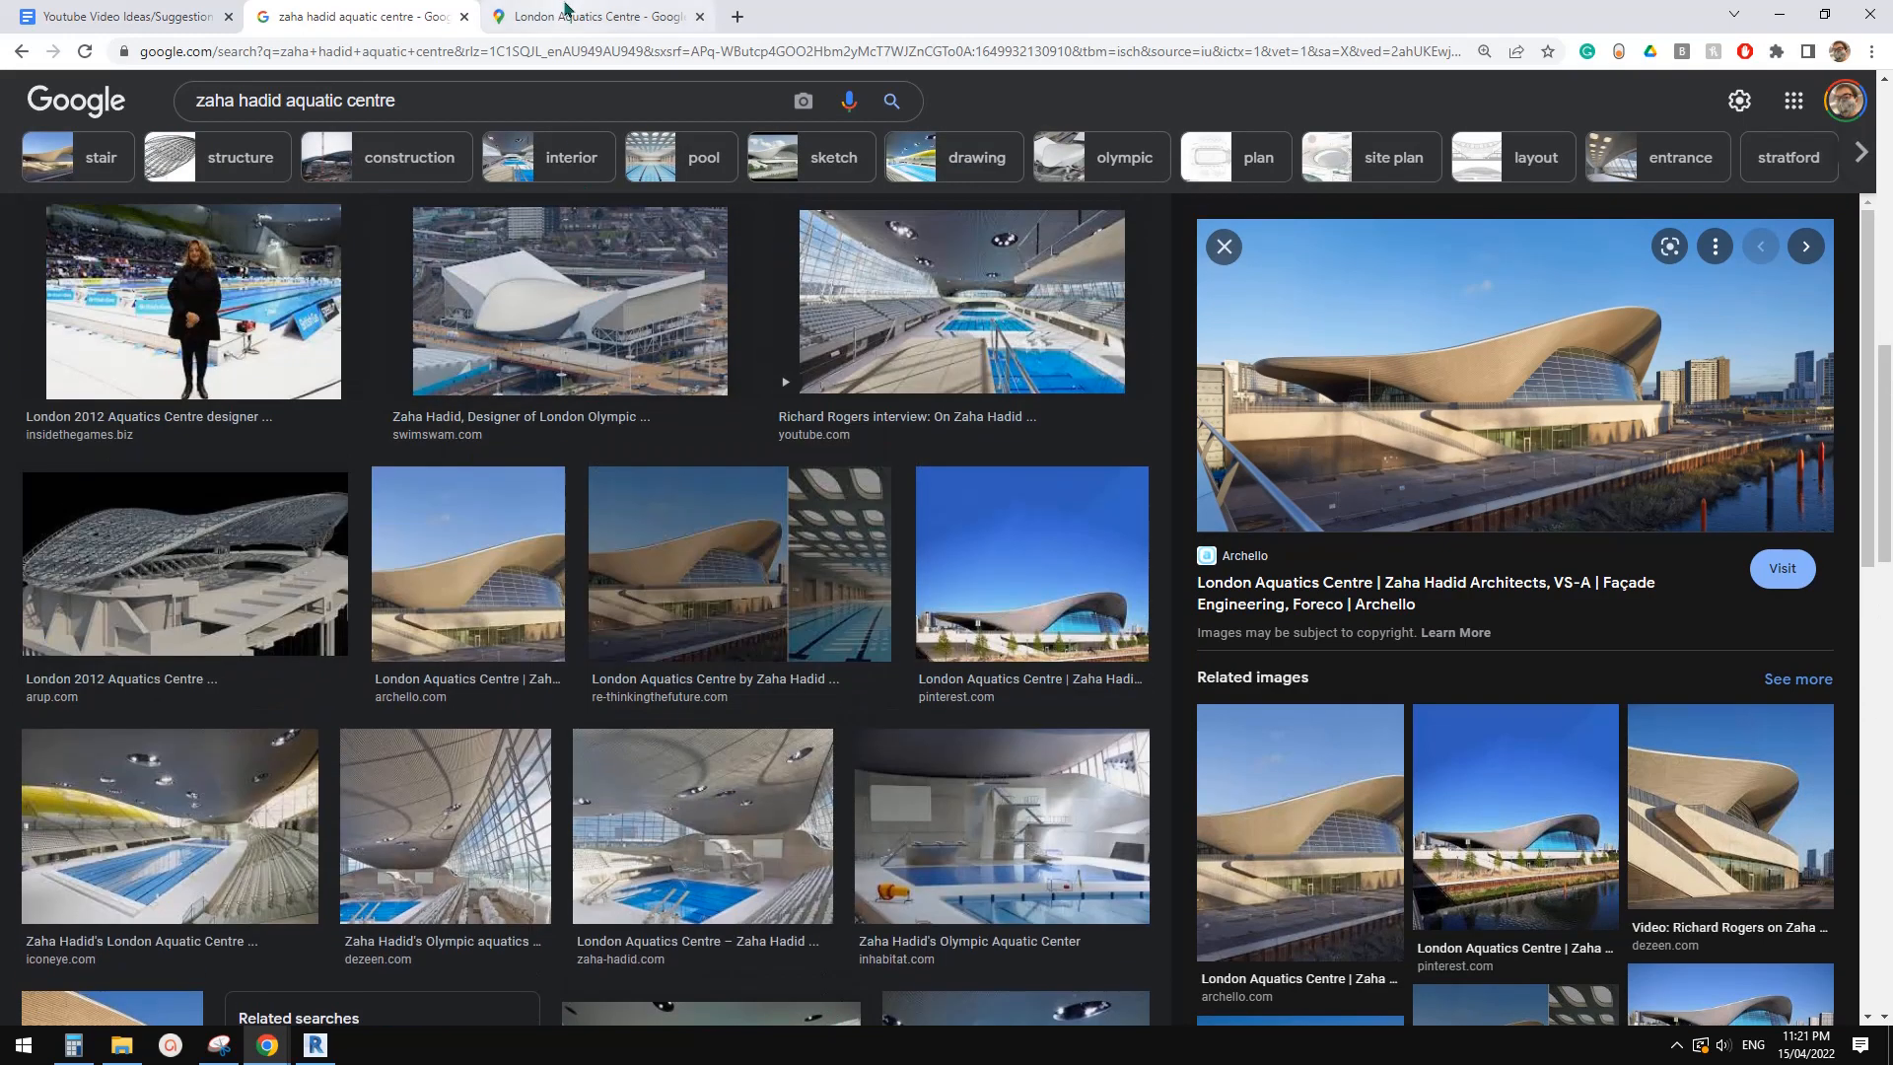
left_click(580, 16)
Try Street View on Carpenters Rd facing the Aquatics Centre
left_click_drag(1854, 986, 1482, 252)
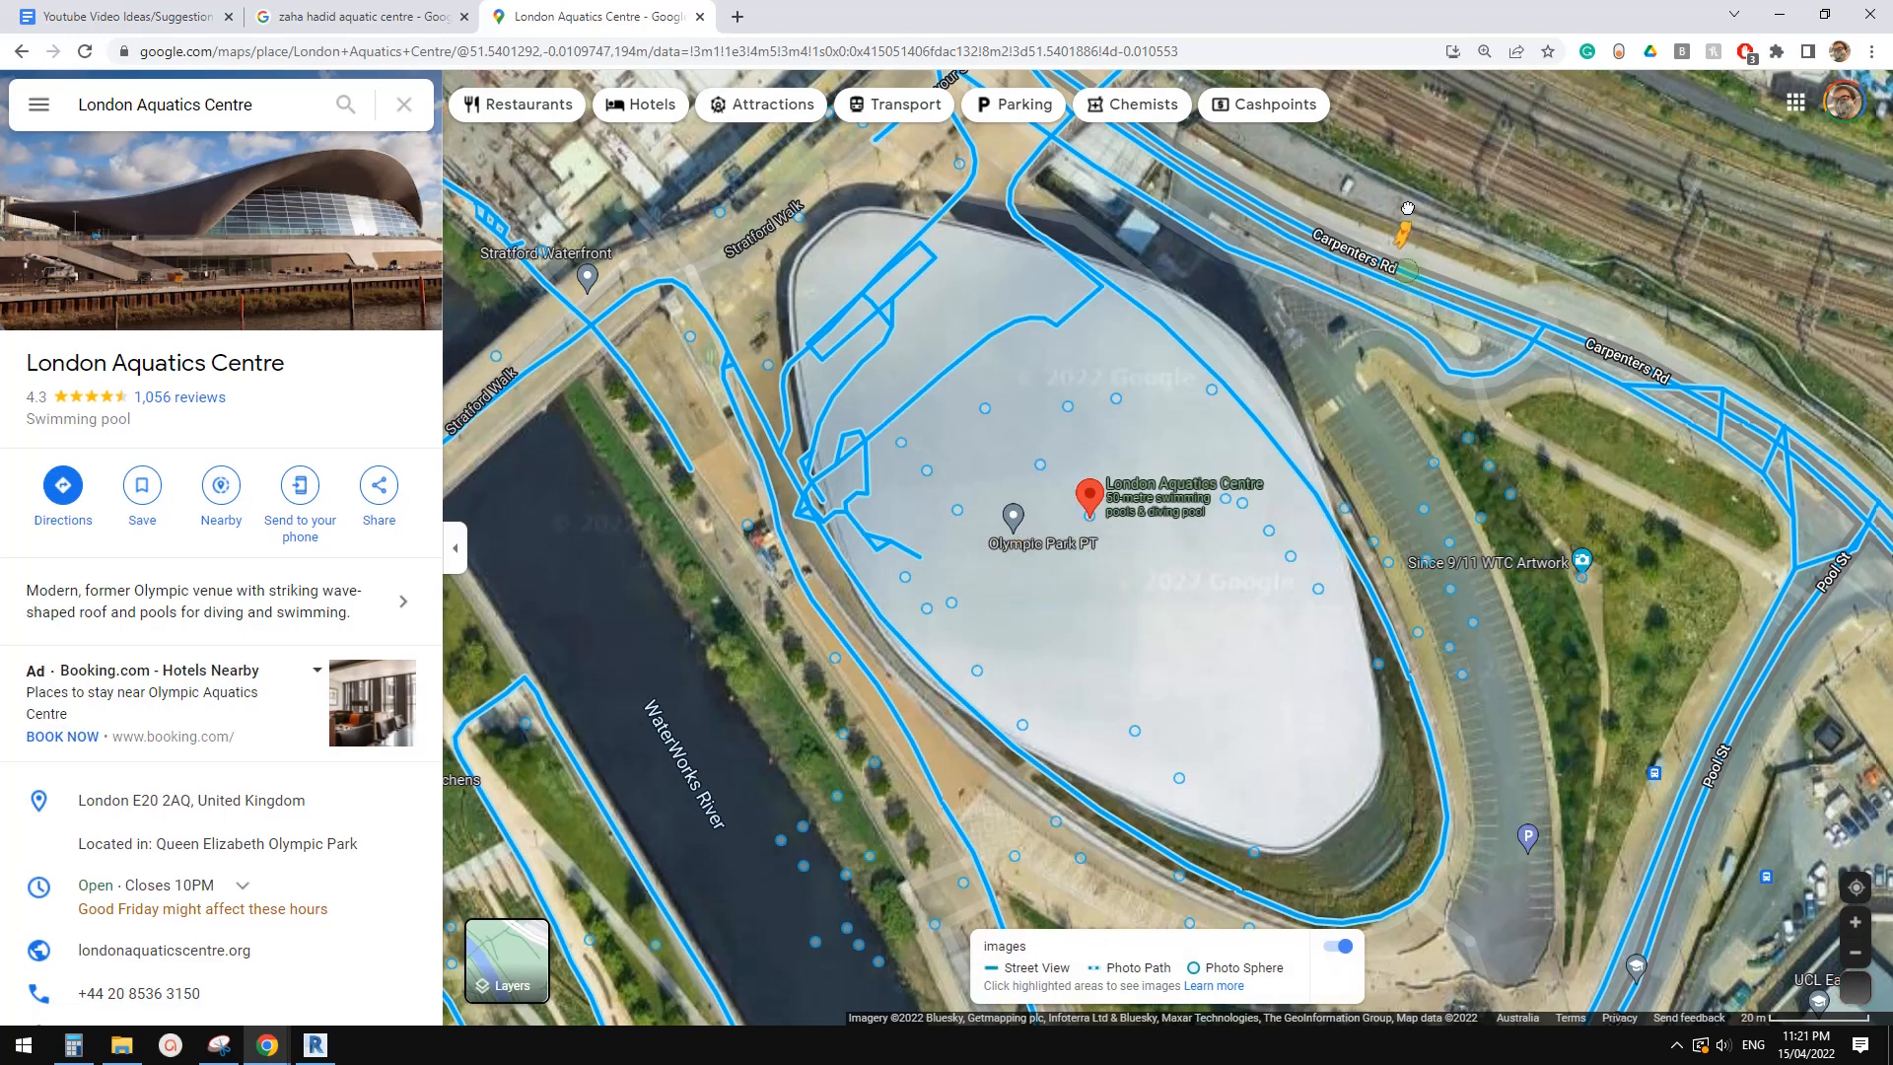
left_click_drag(1387, 249, 1383, 246)
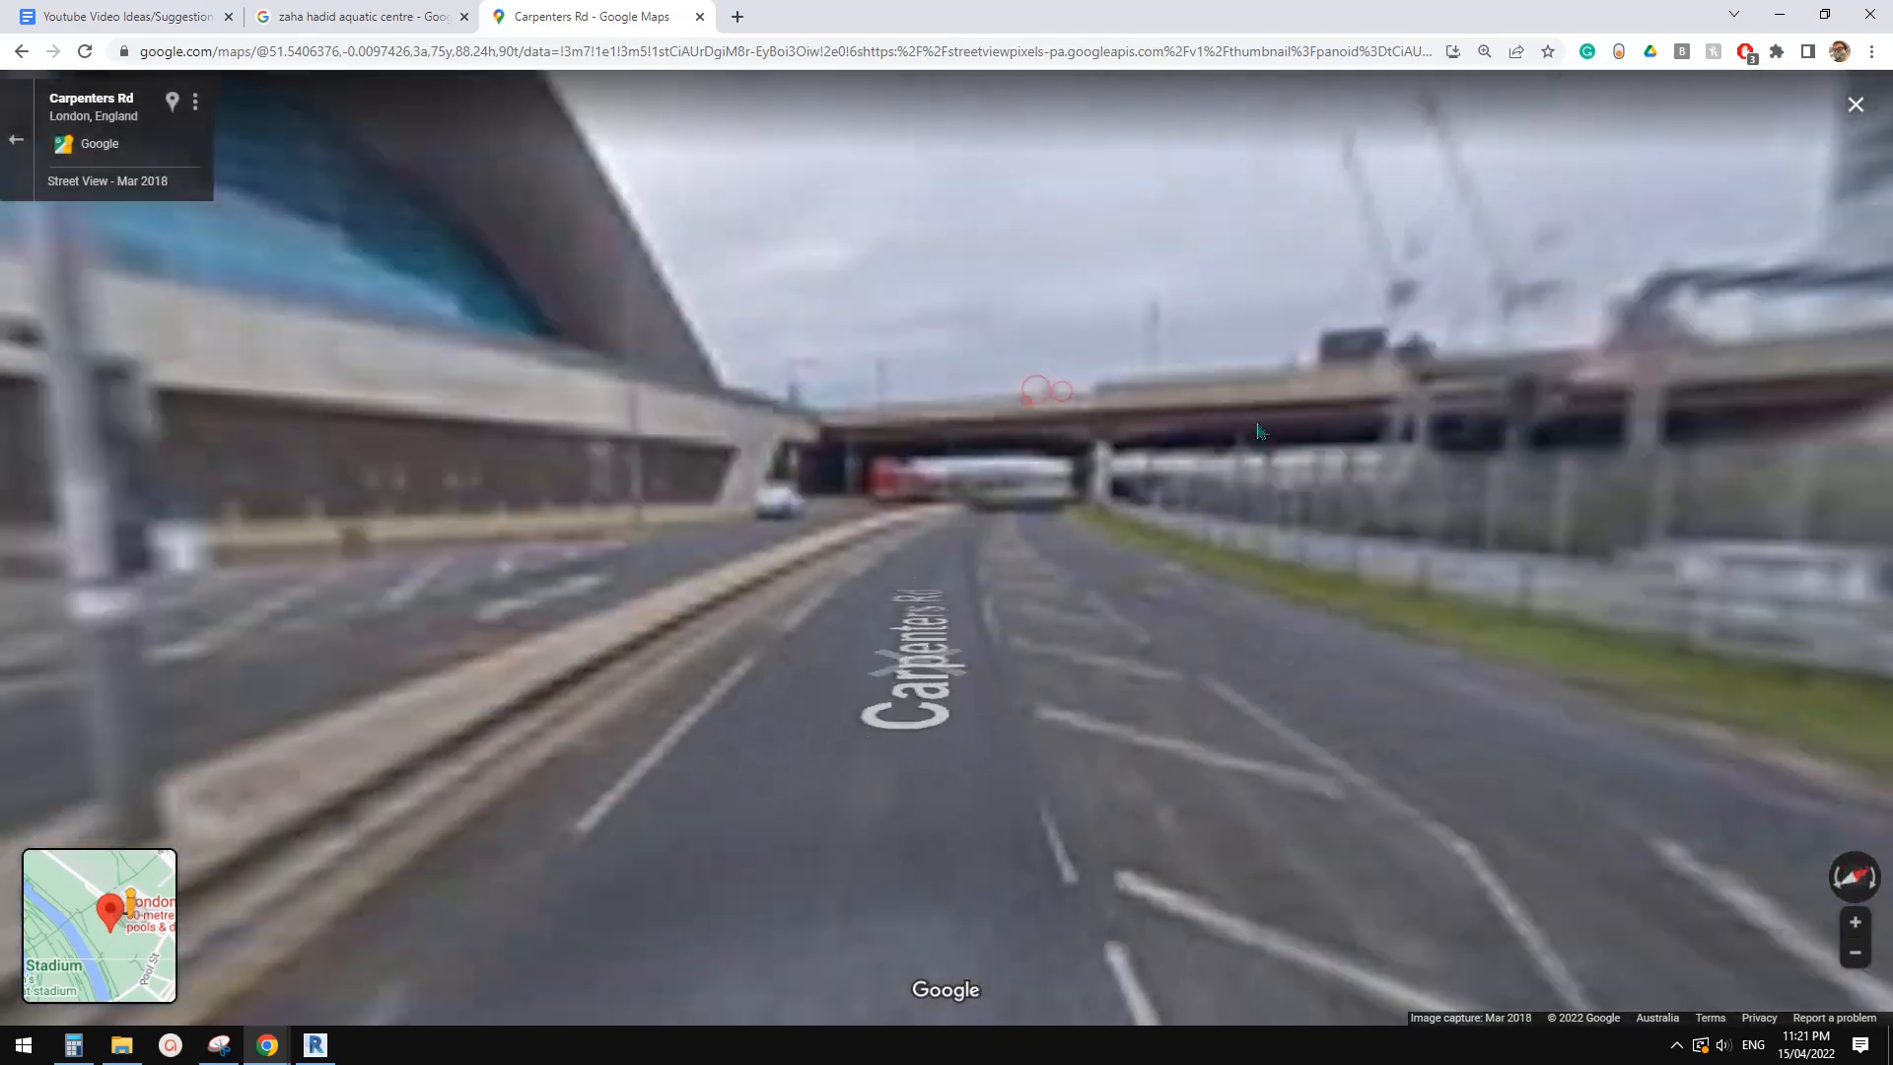
left_click_drag(414, 449, 1171, 611)
key("Escape")
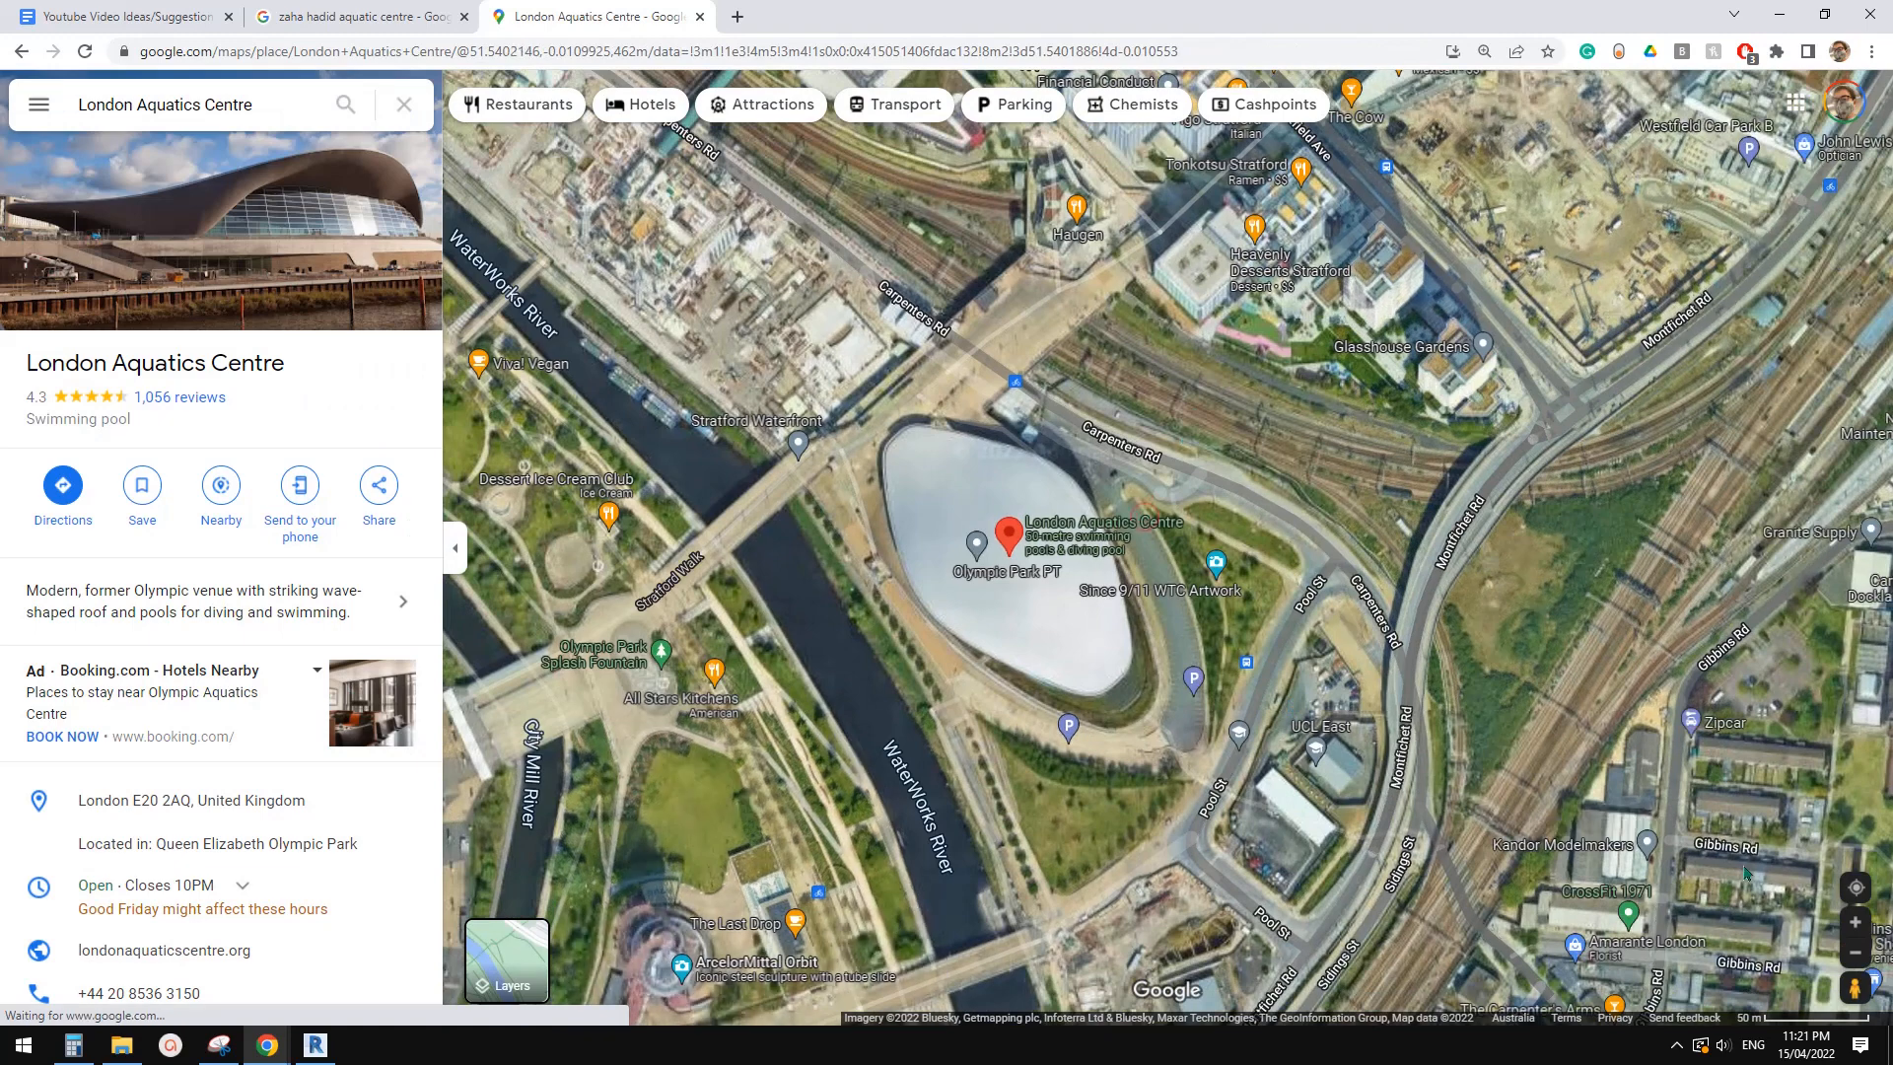
Try Street View along Westfield Ave, stepping through panoramas toward the Aquatics Centre
left_click_drag(1855, 986, 1386, 176)
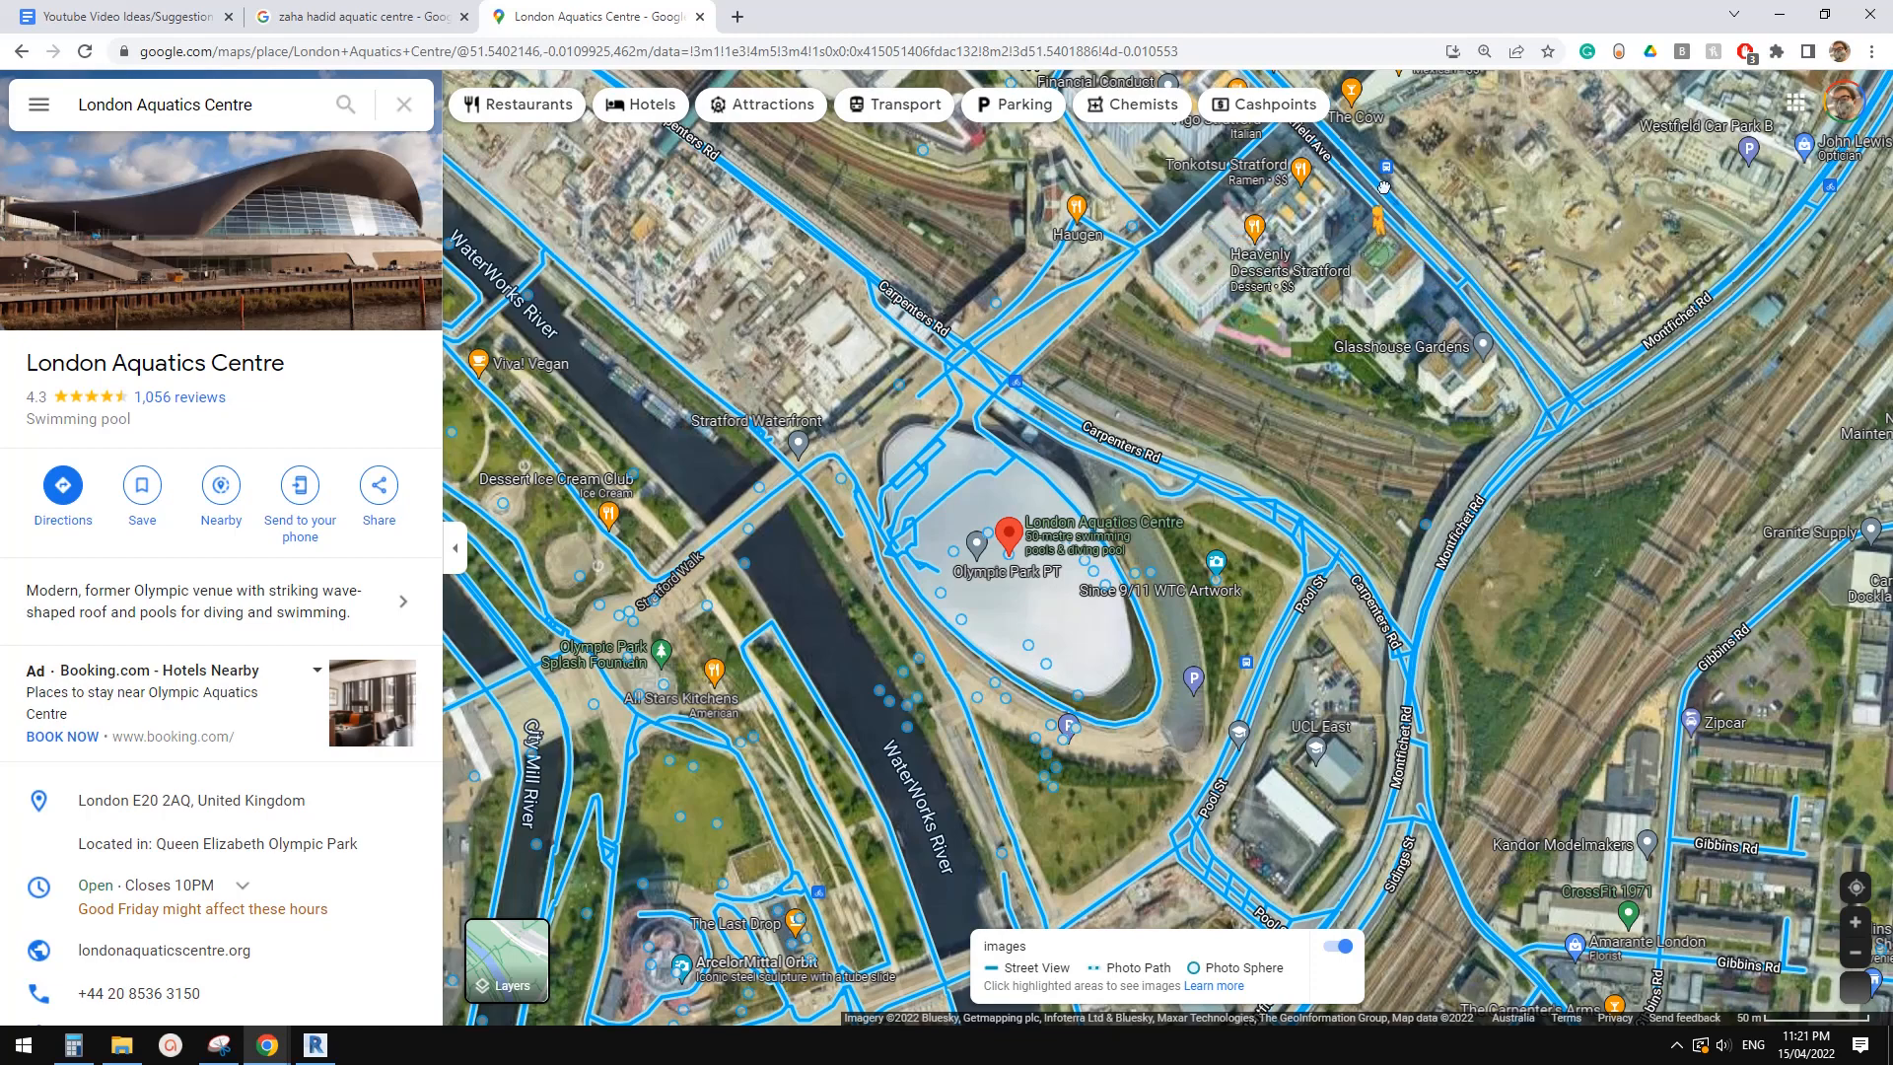
left_click_drag(1393, 197, 1393, 197)
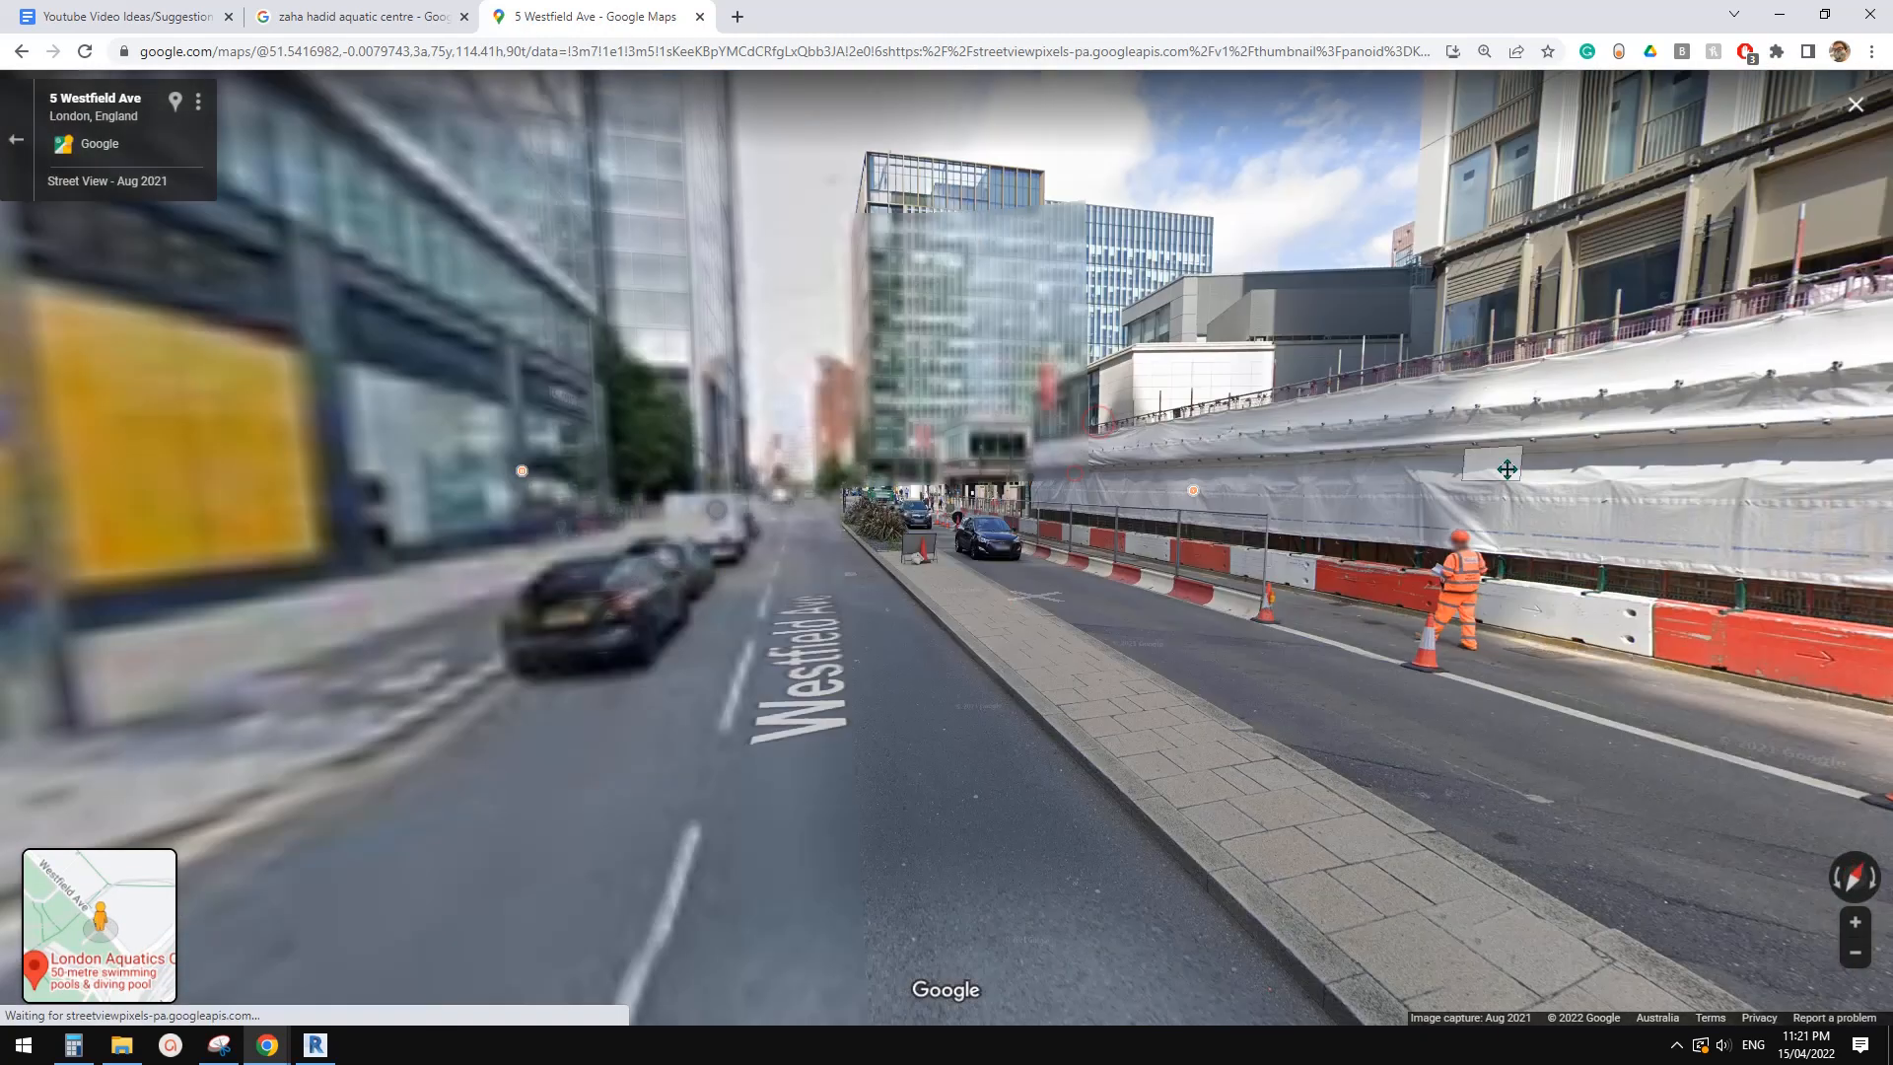
left_click_drag(1507, 469, 944, 469)
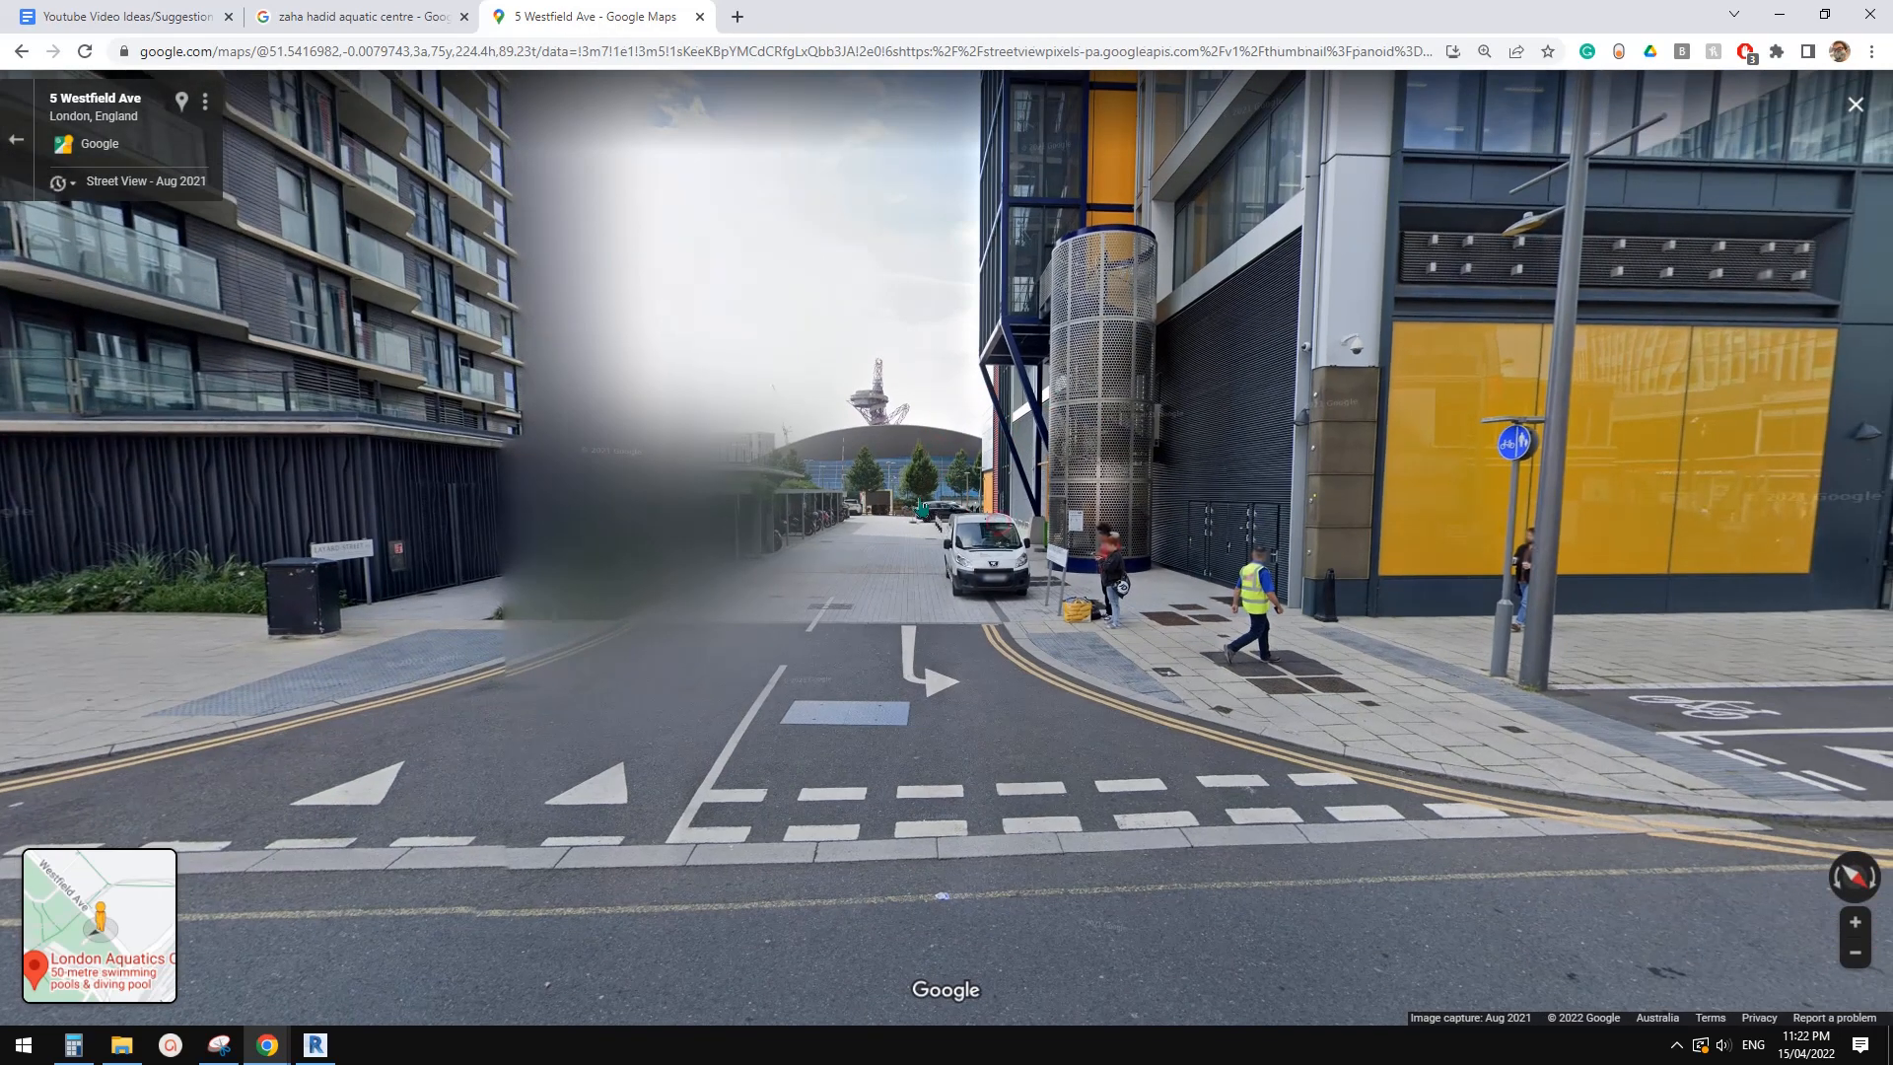
left_click_drag(884, 616, 949, 540)
left_click(949, 541)
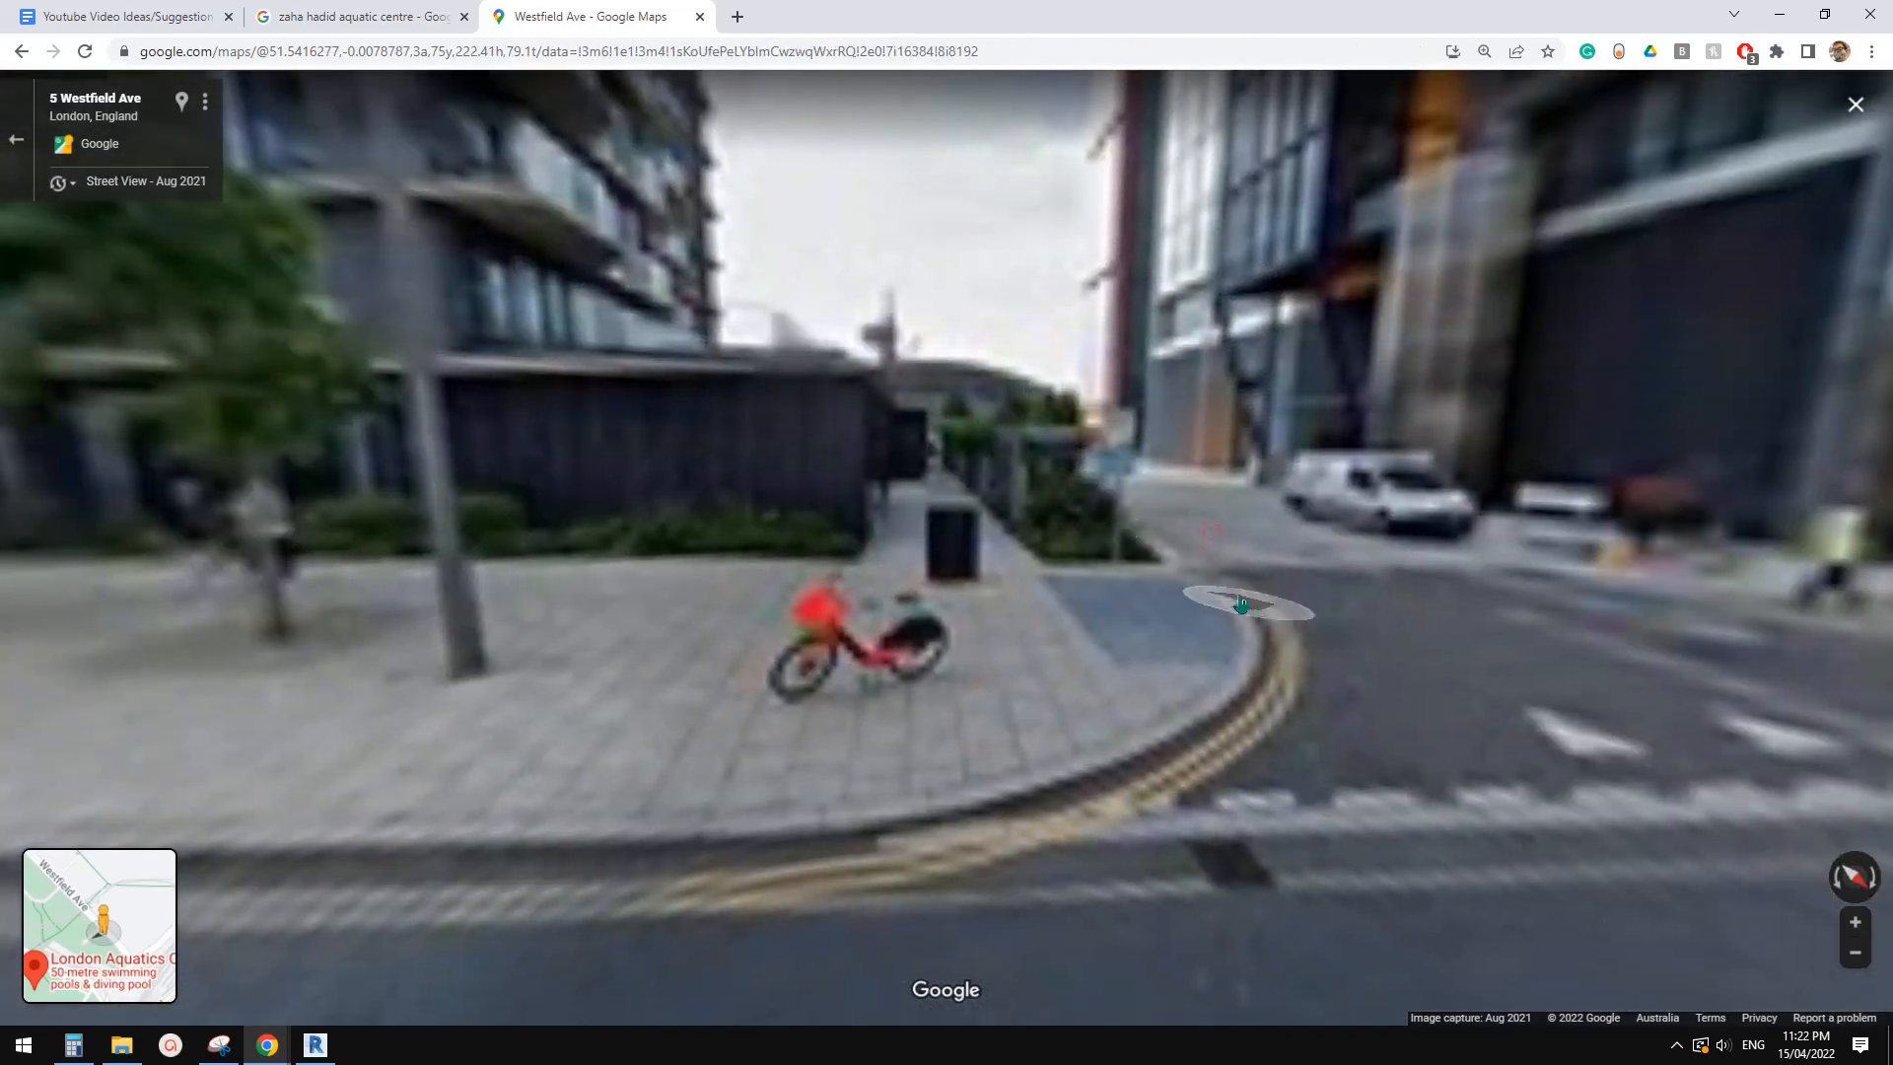
left_click(1247, 598)
left_click_drag(937, 554, 992, 571)
left_click(946, 530)
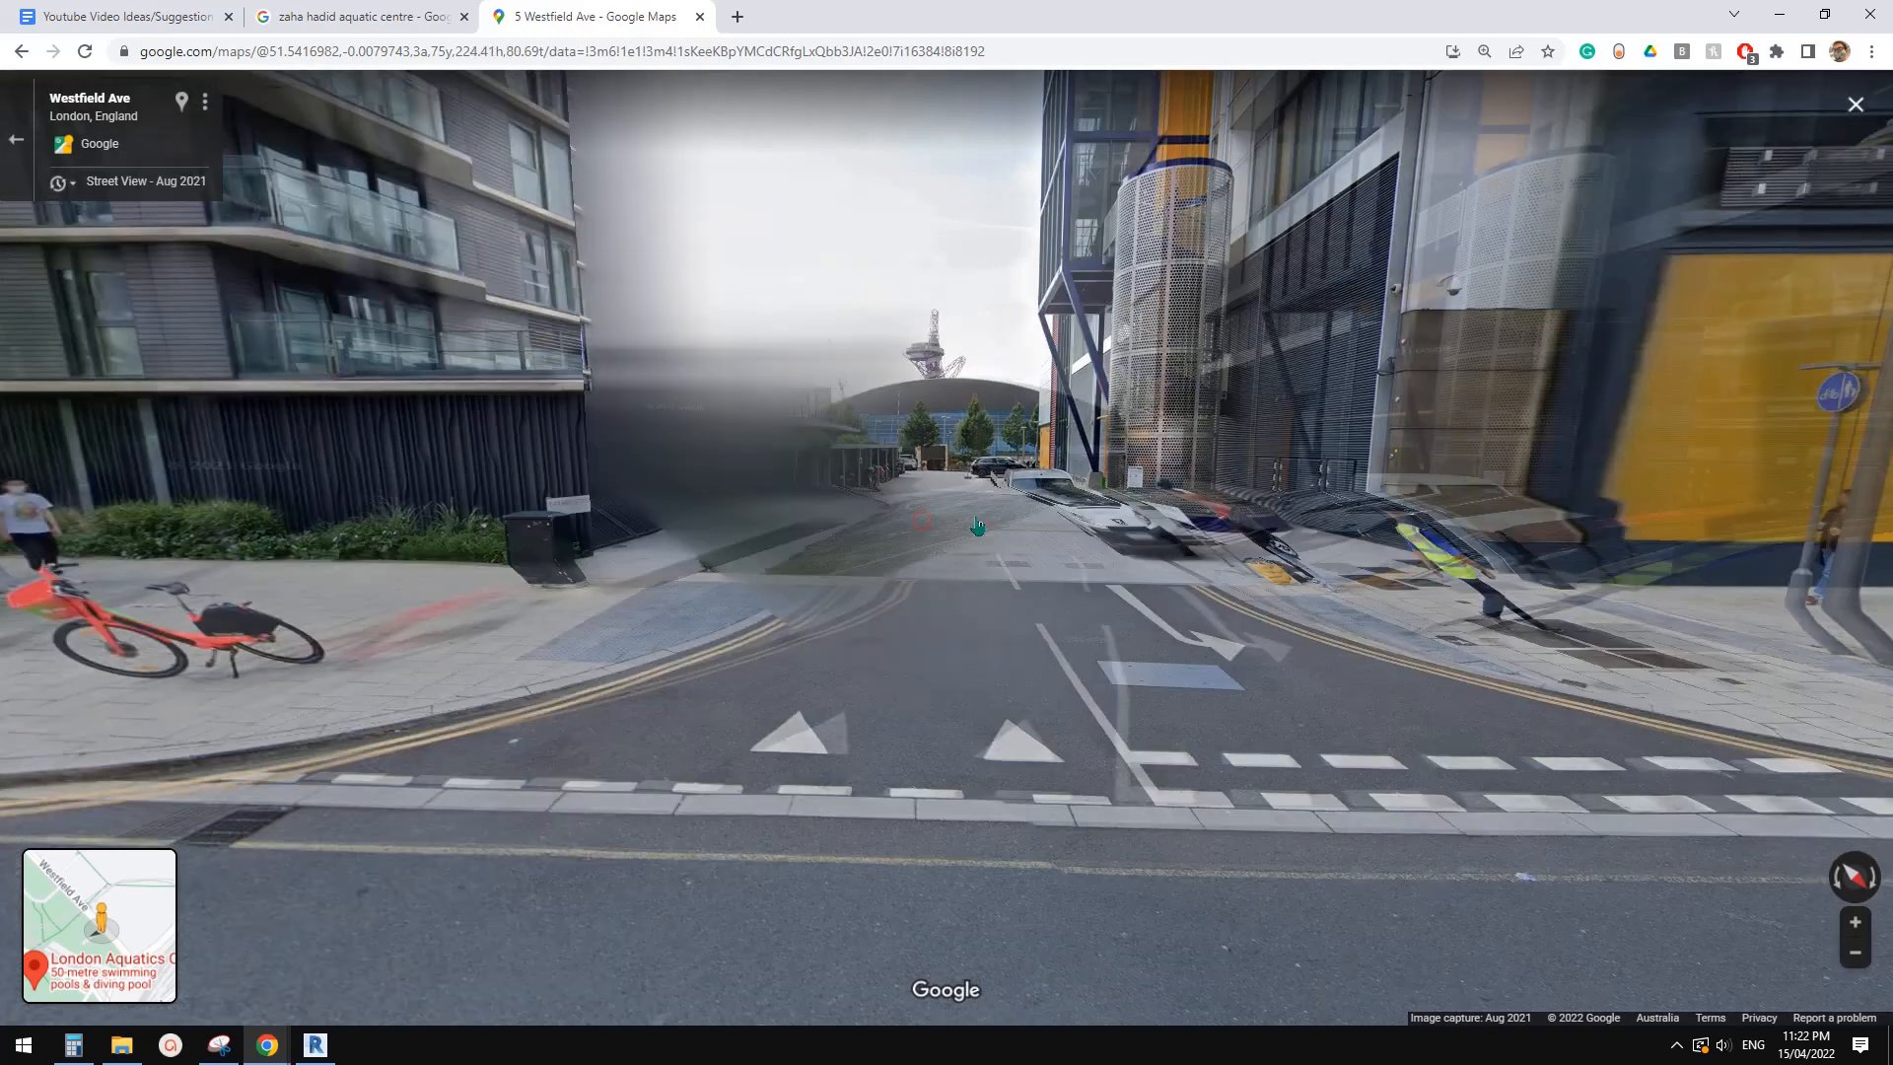
key("Escape")
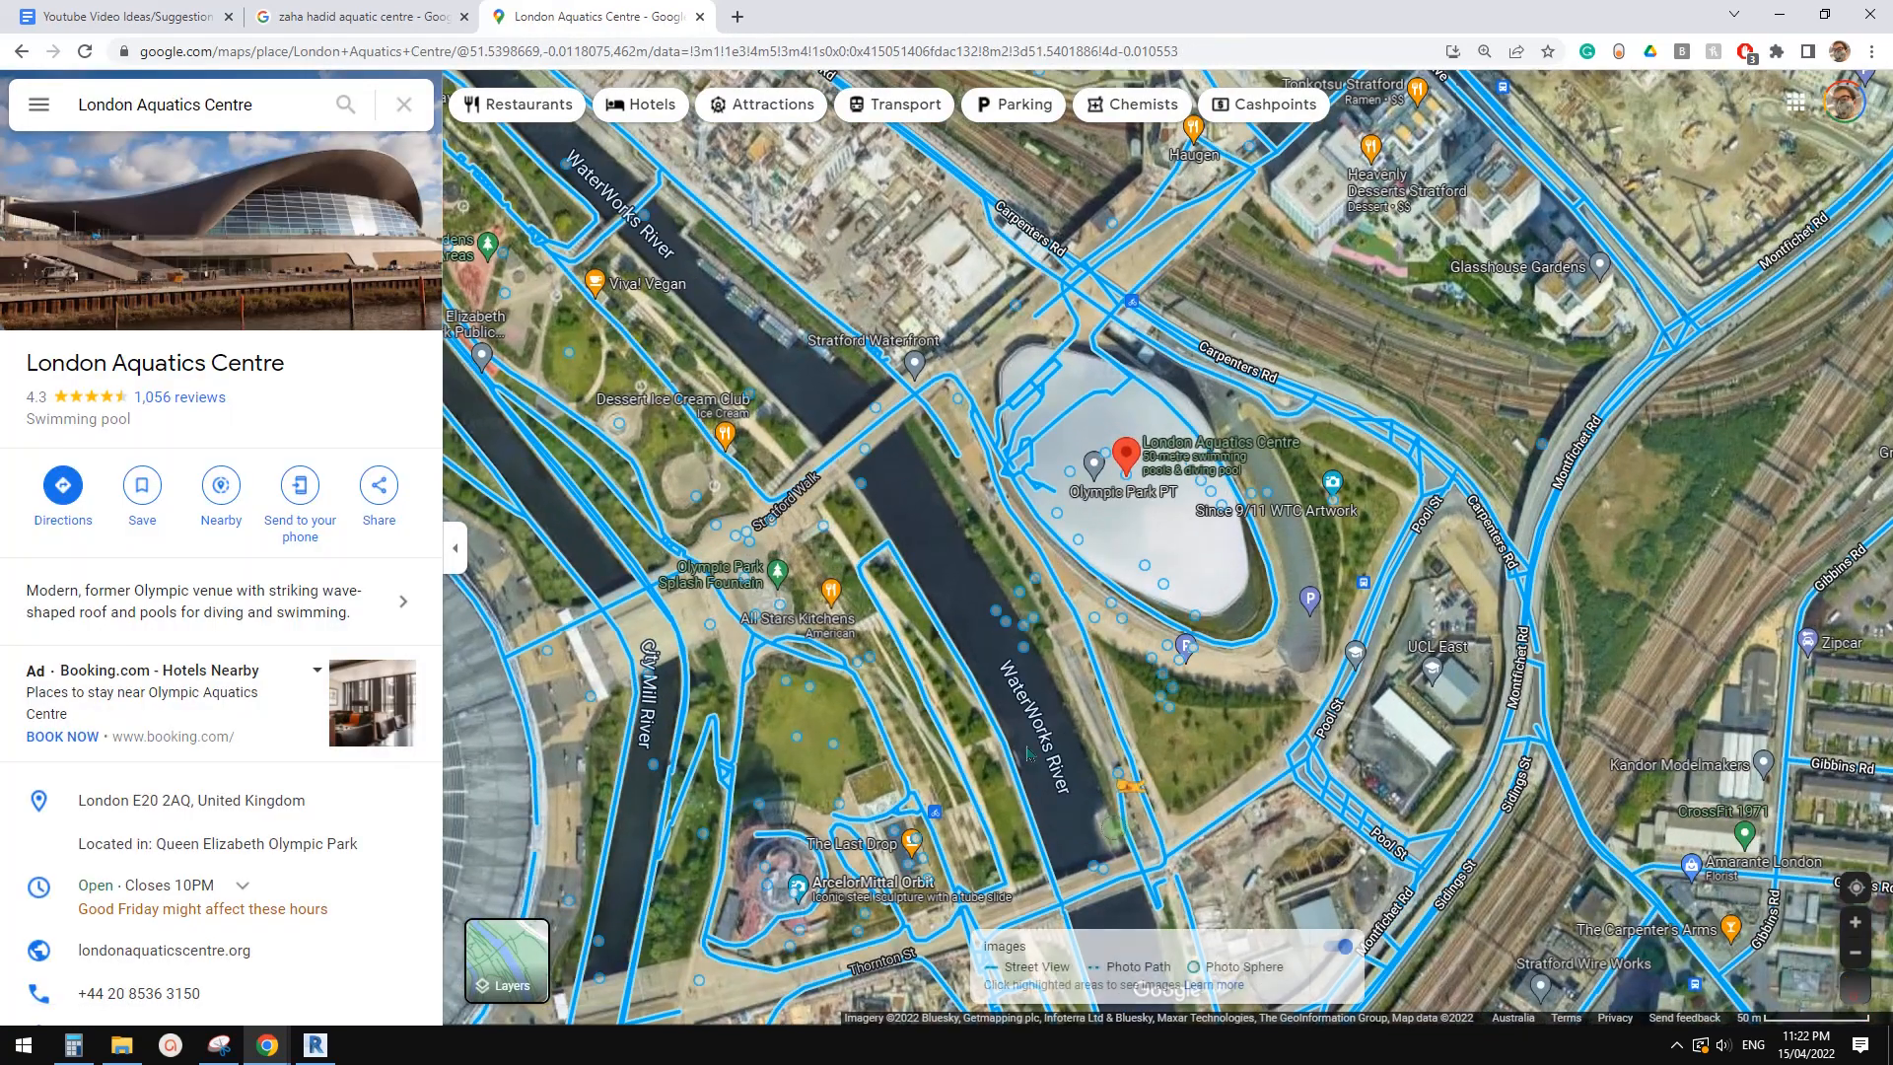
Try a Street View panorama beside the river path
left_click_drag(1026, 752, 962, 604)
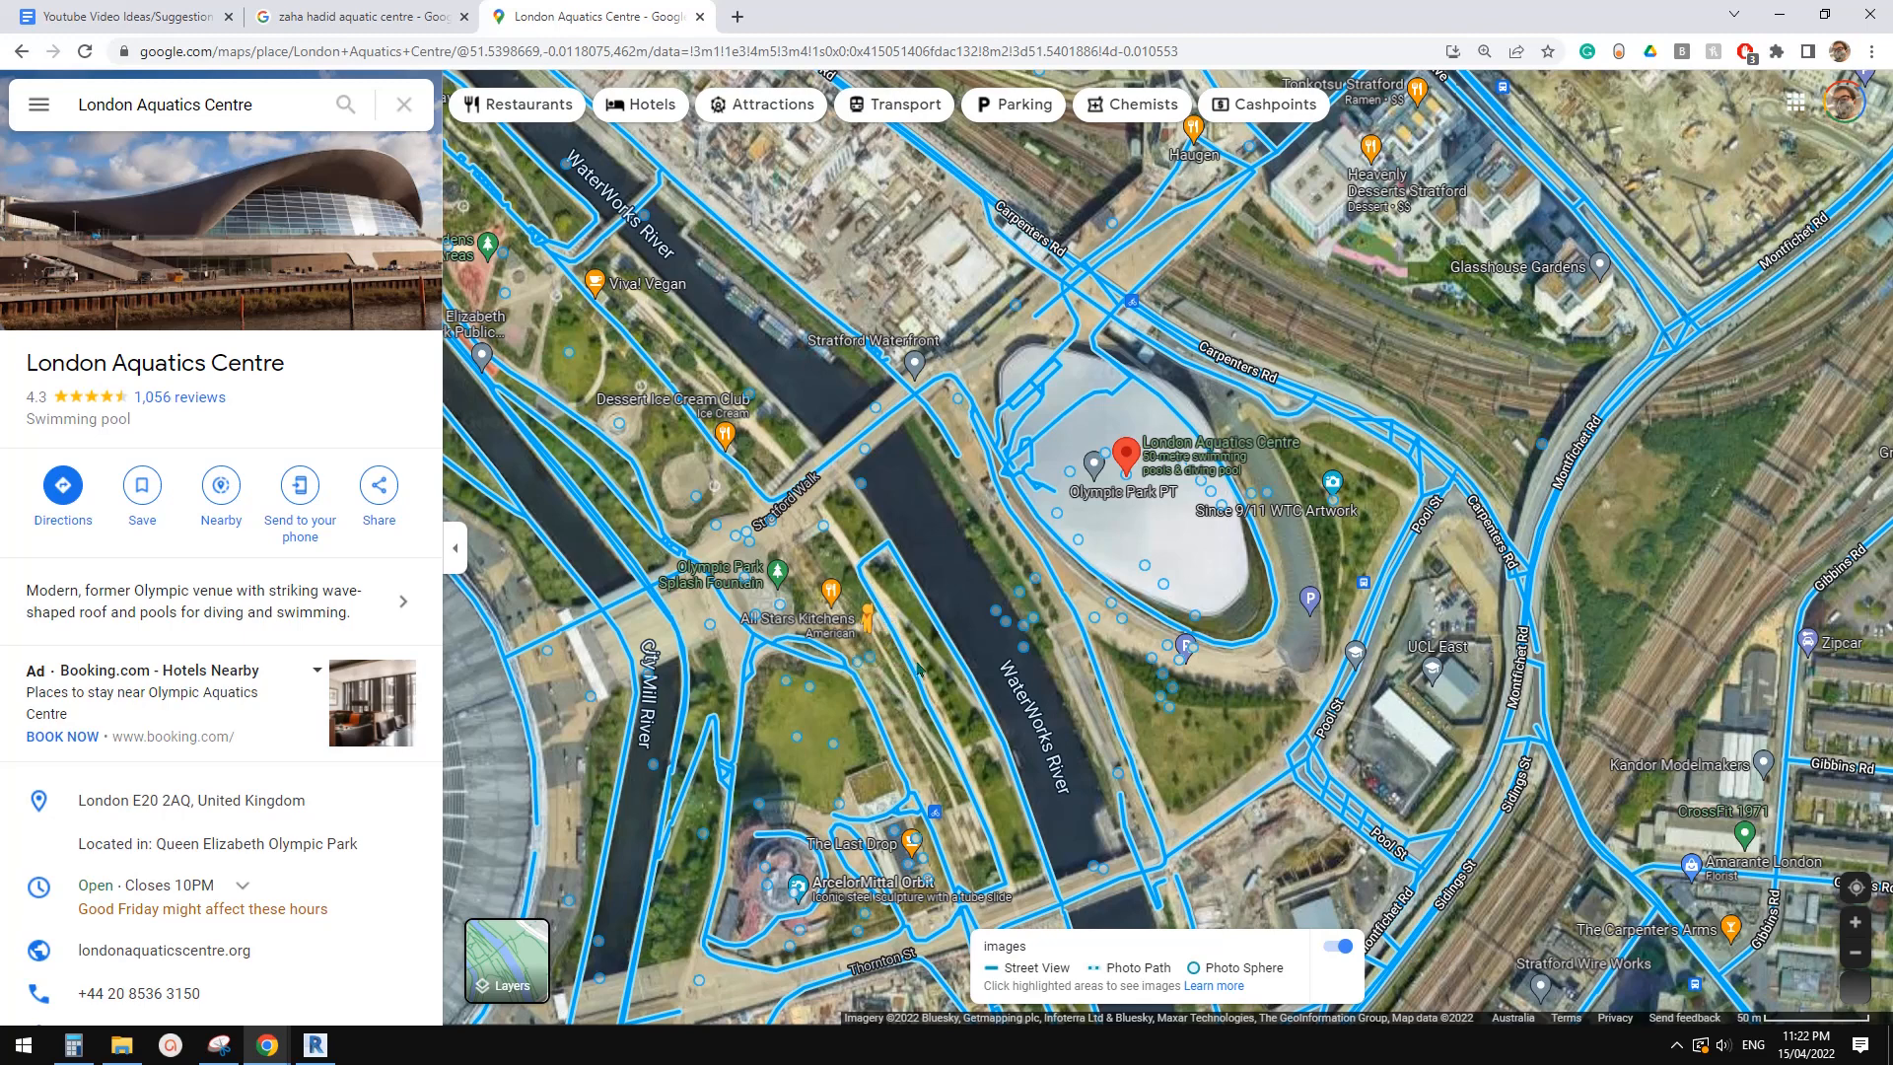
left_click_drag(919, 670, 921, 671)
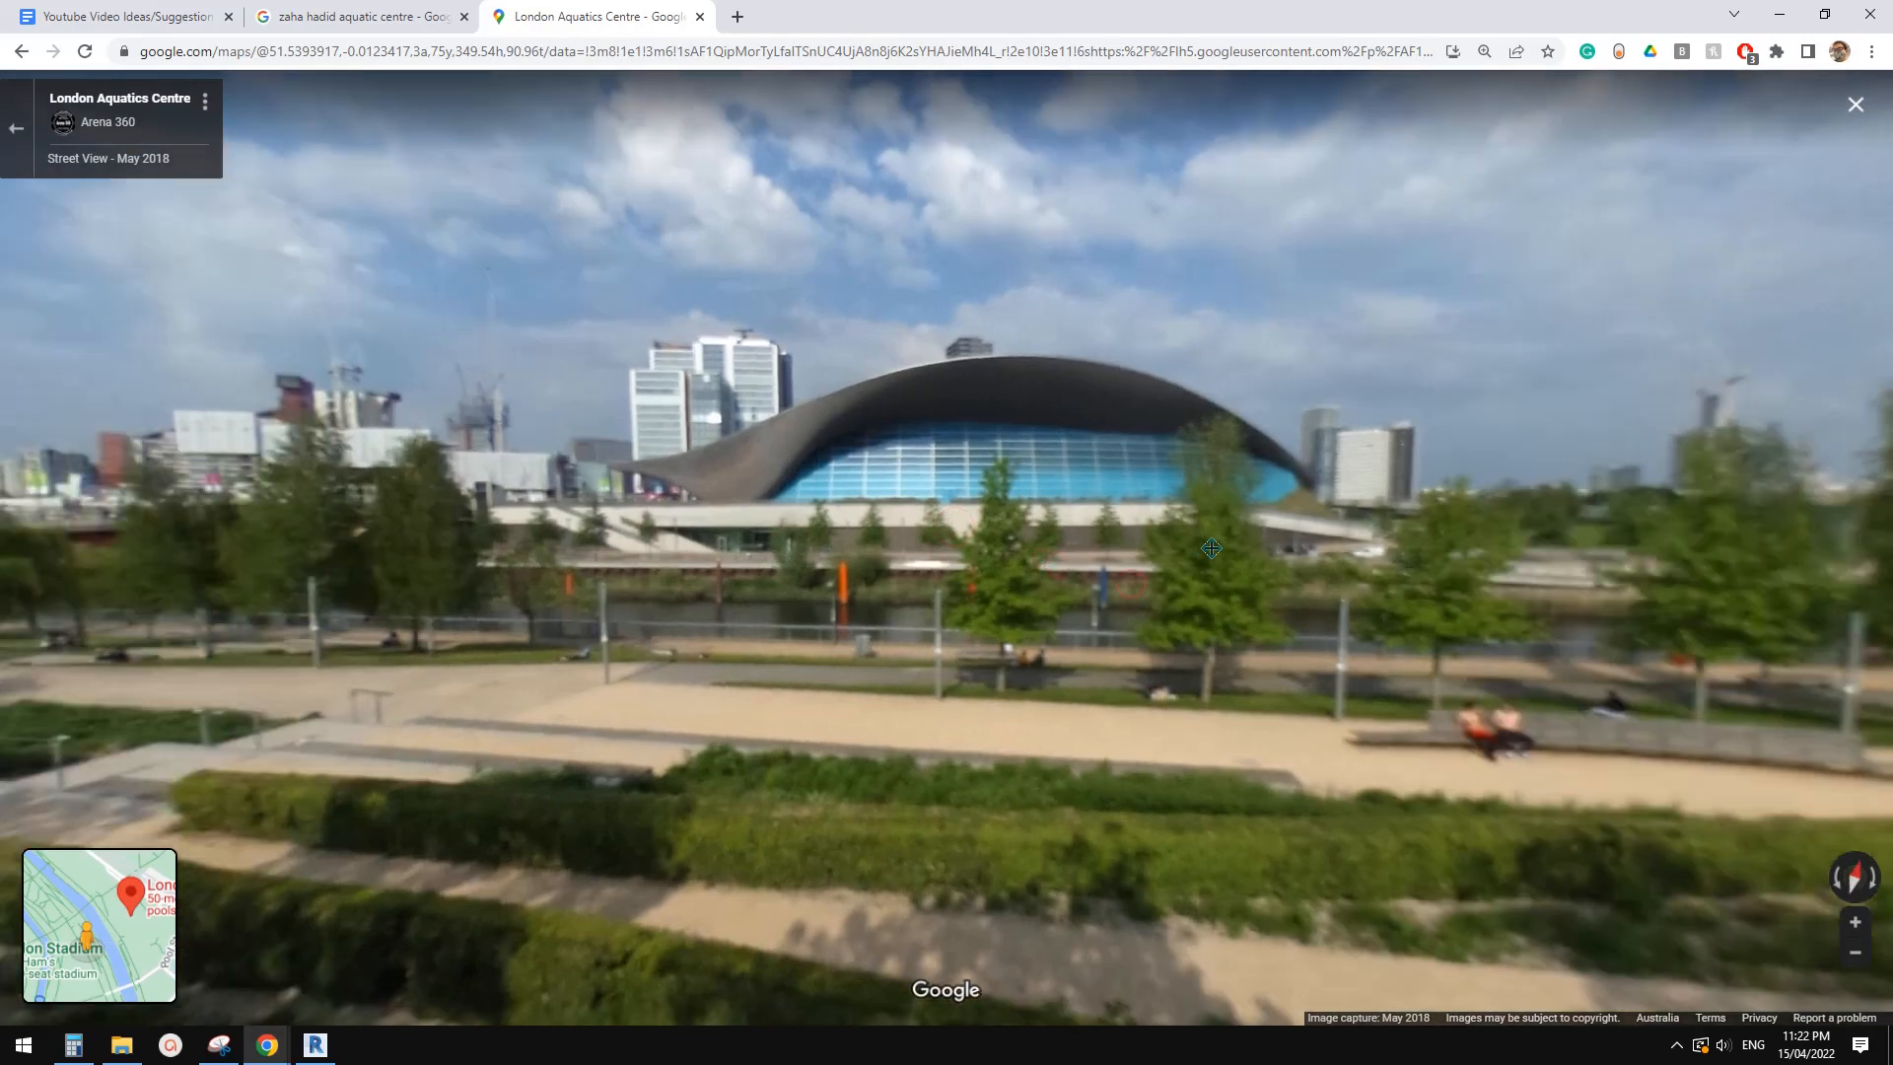
left_click_drag(1211, 548, 831, 523)
left_click_drag(1645, 670, 1341, 653)
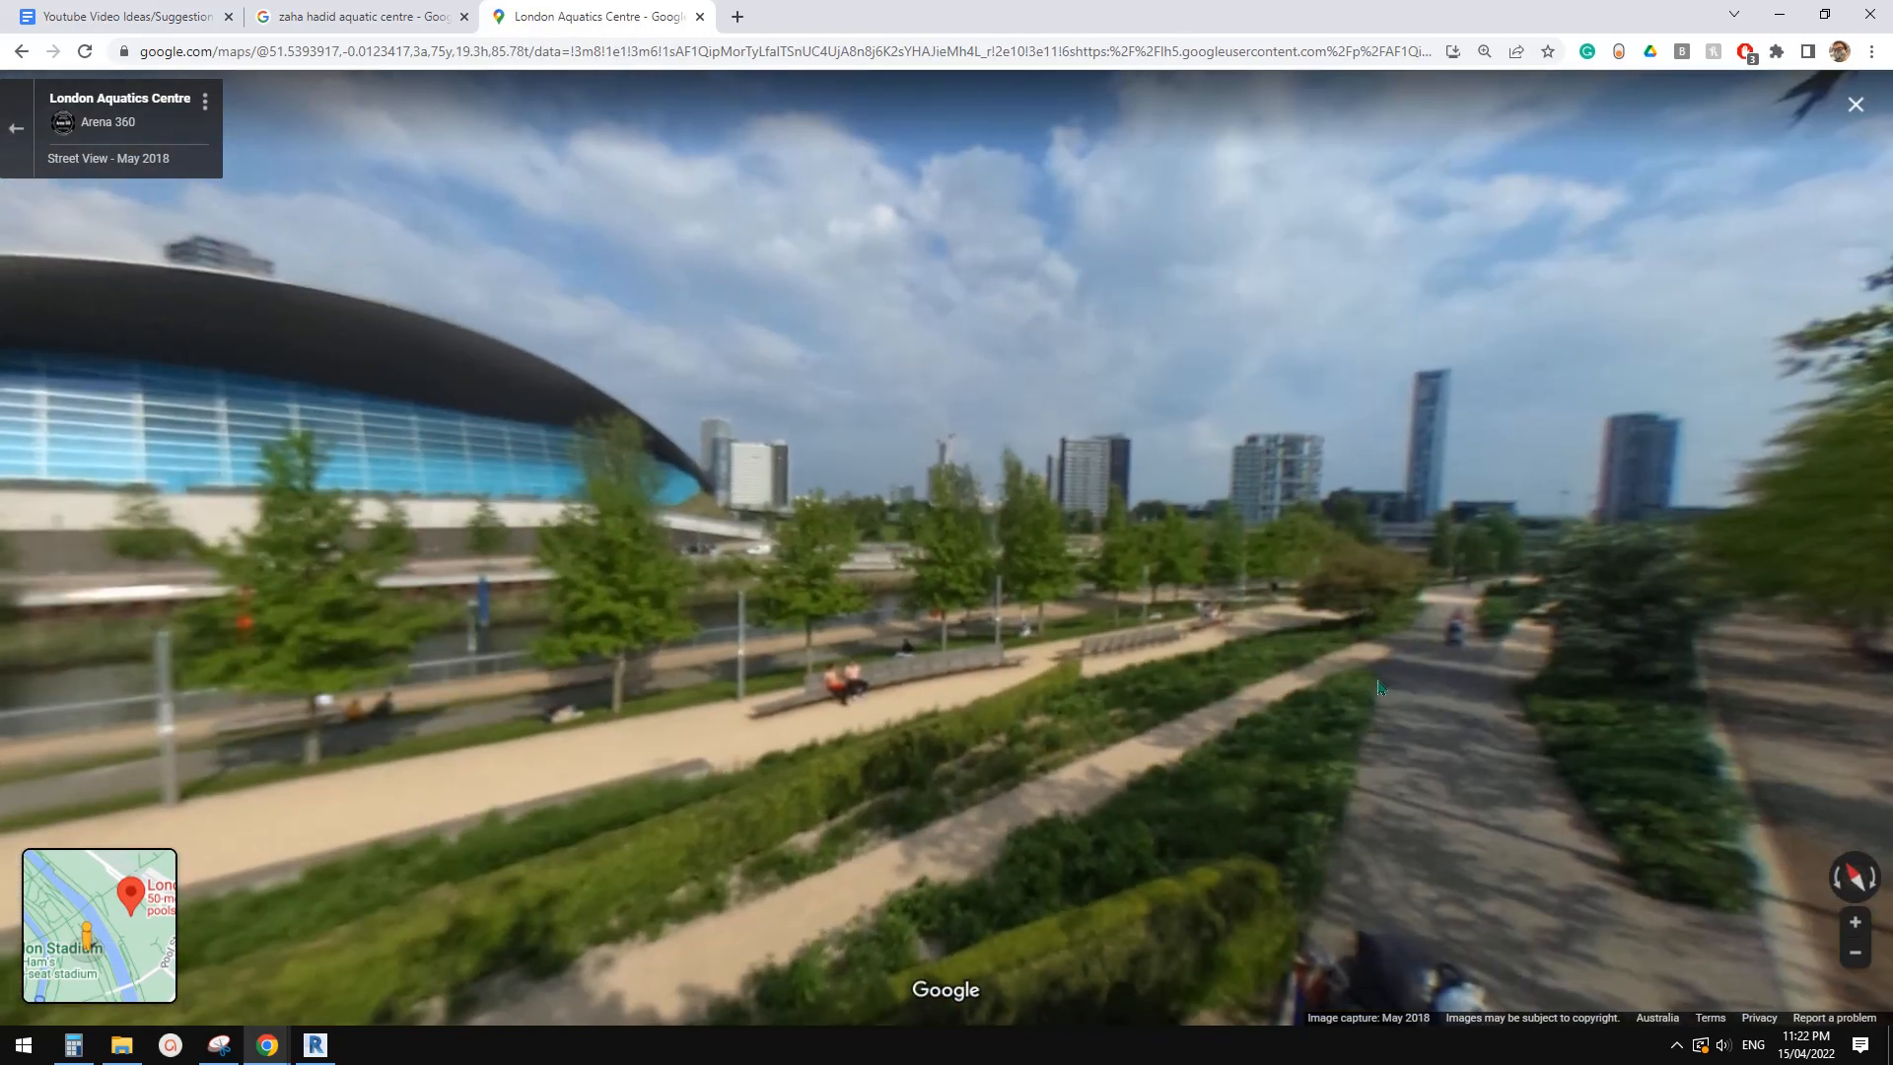
key("alt+Left")
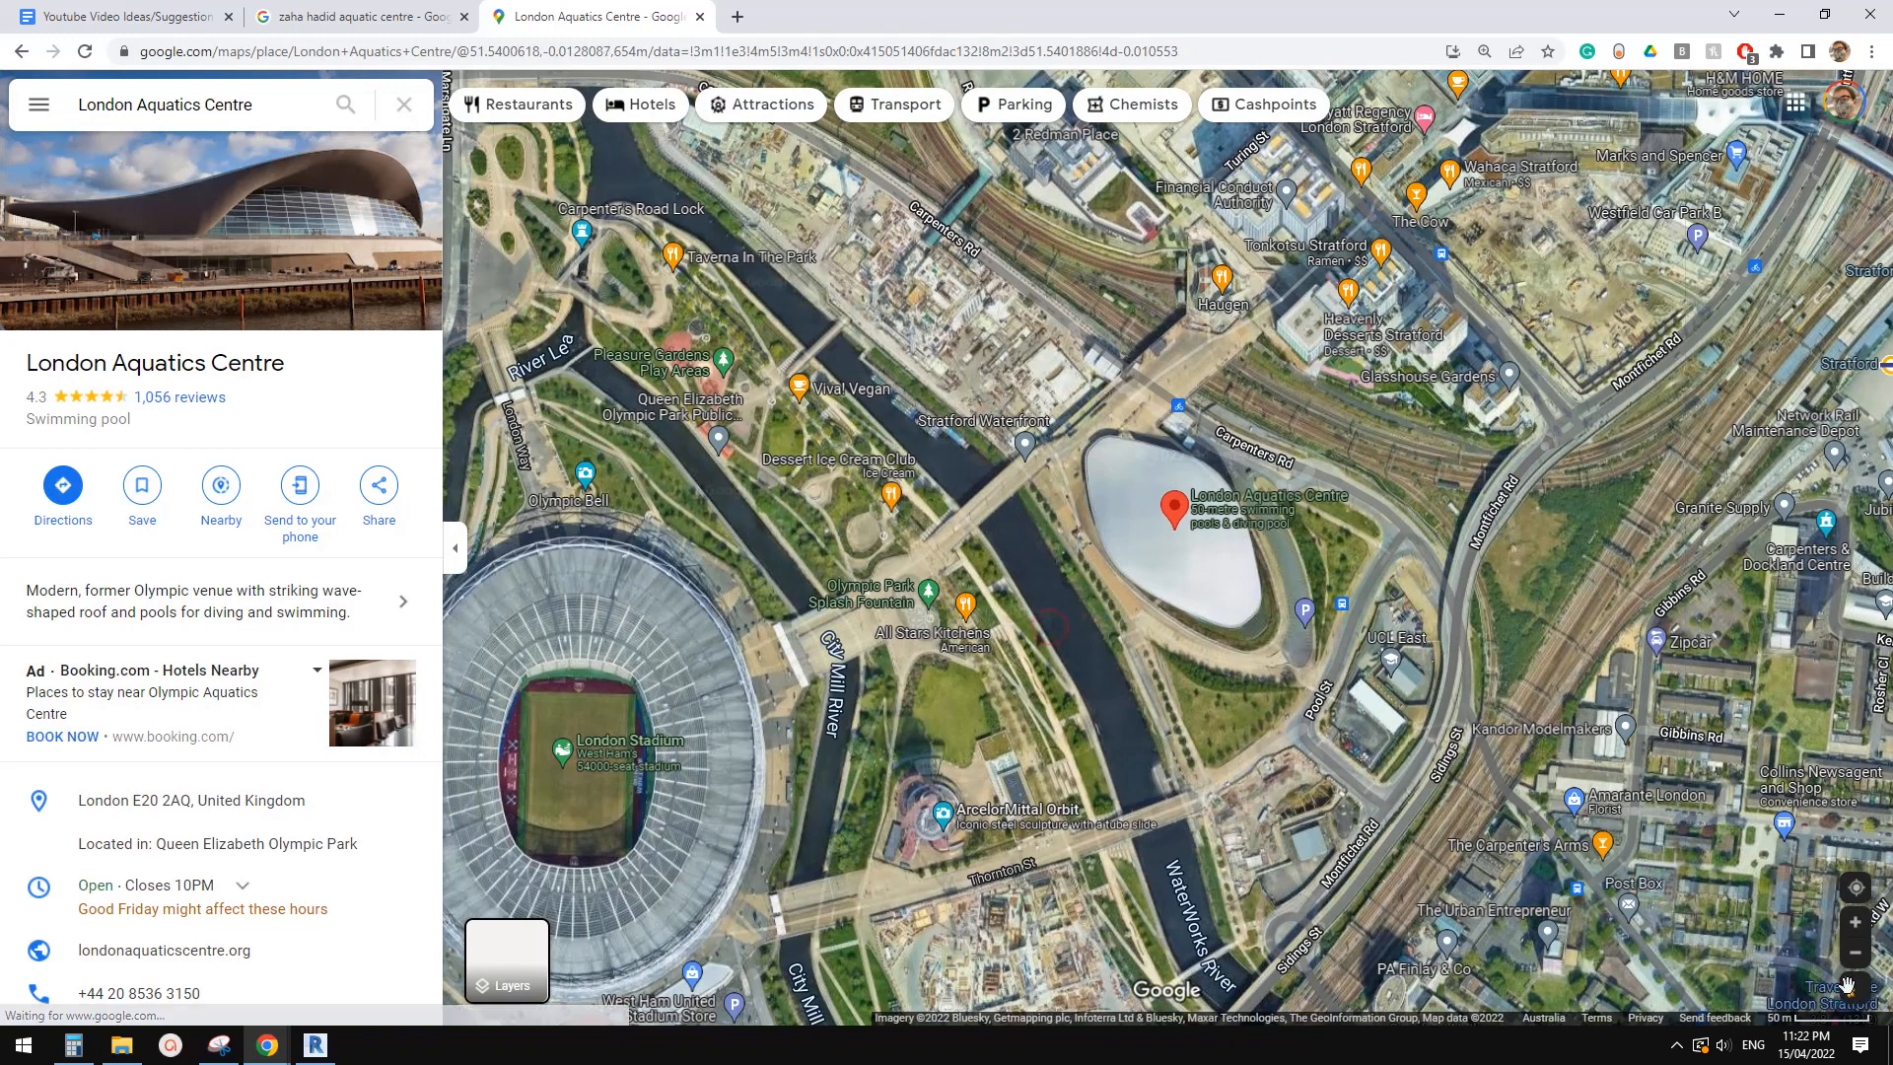
Open Street View from a park spot and frame the Aquatics Centre's arched roof side-on
left_click_drag(1053, 677, 1031, 625)
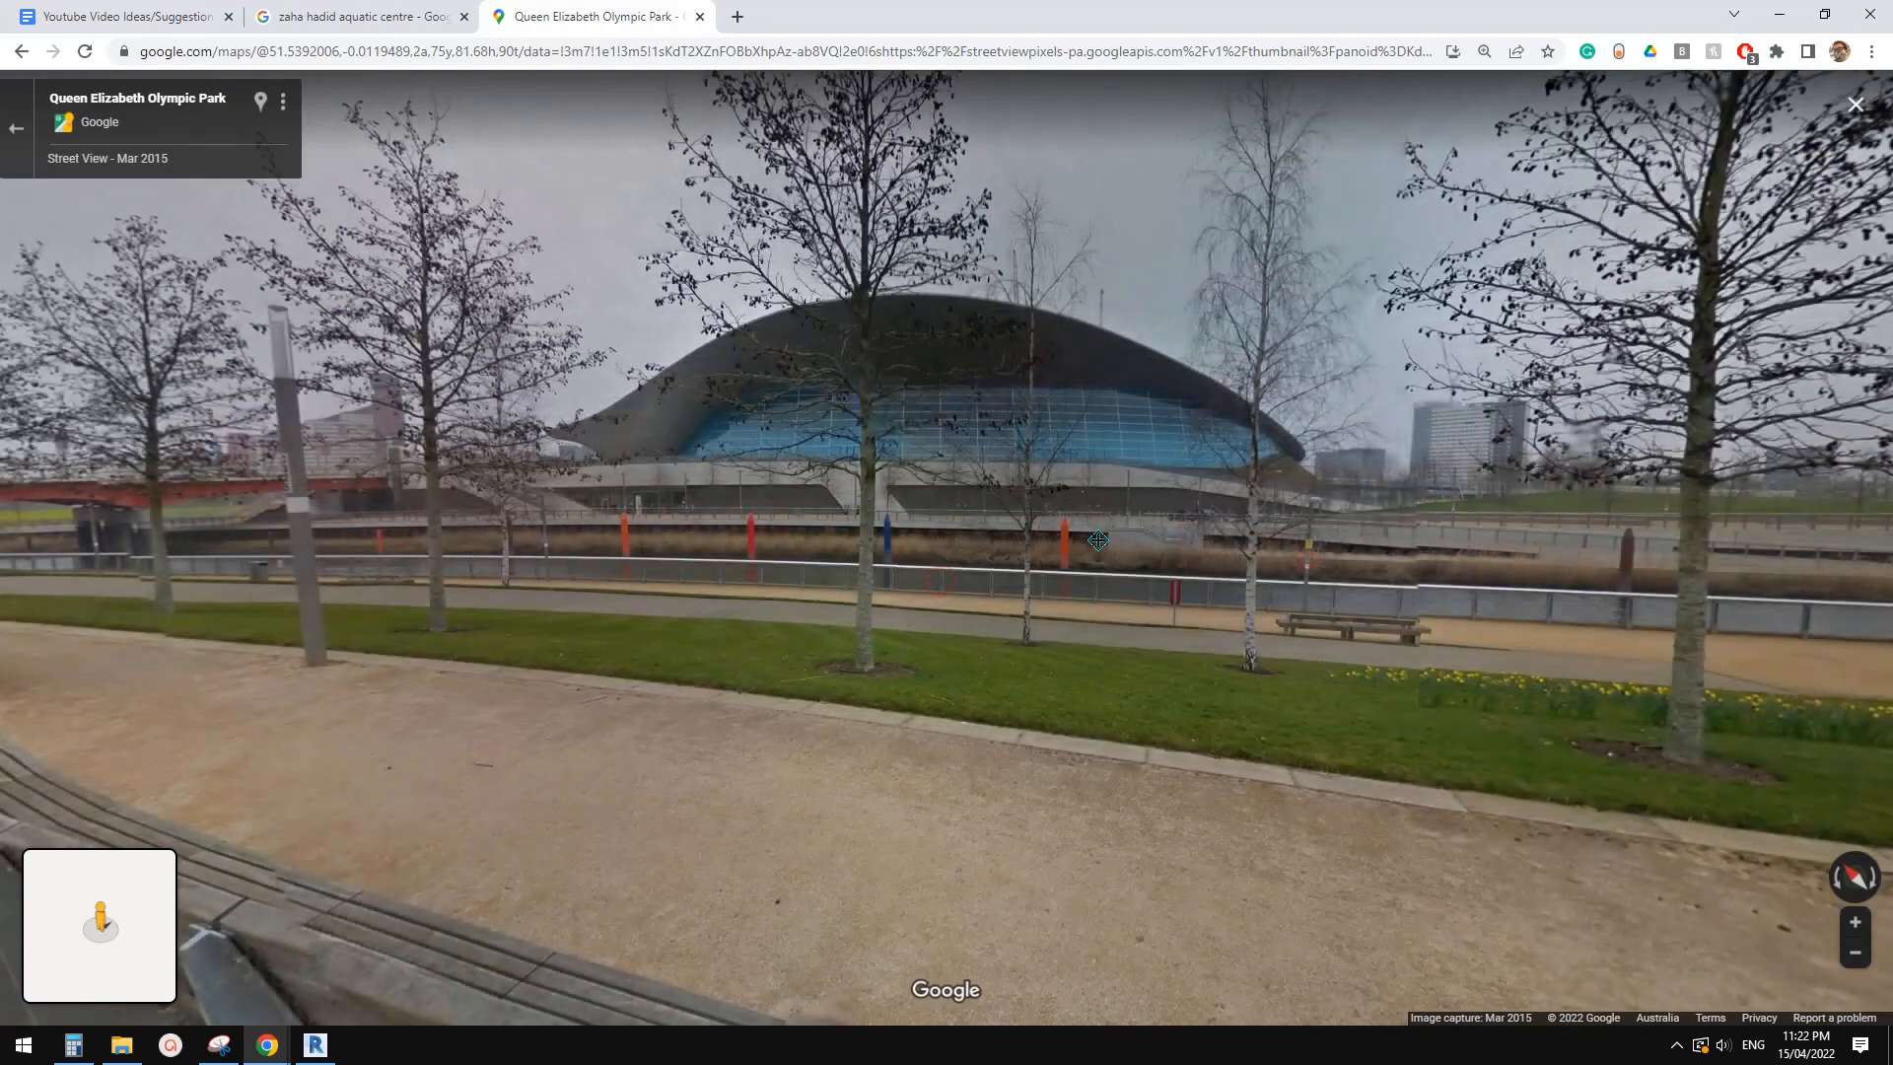
left_click_drag(1032, 518, 1041, 470)
scroll(1068, 515, "down", 3)
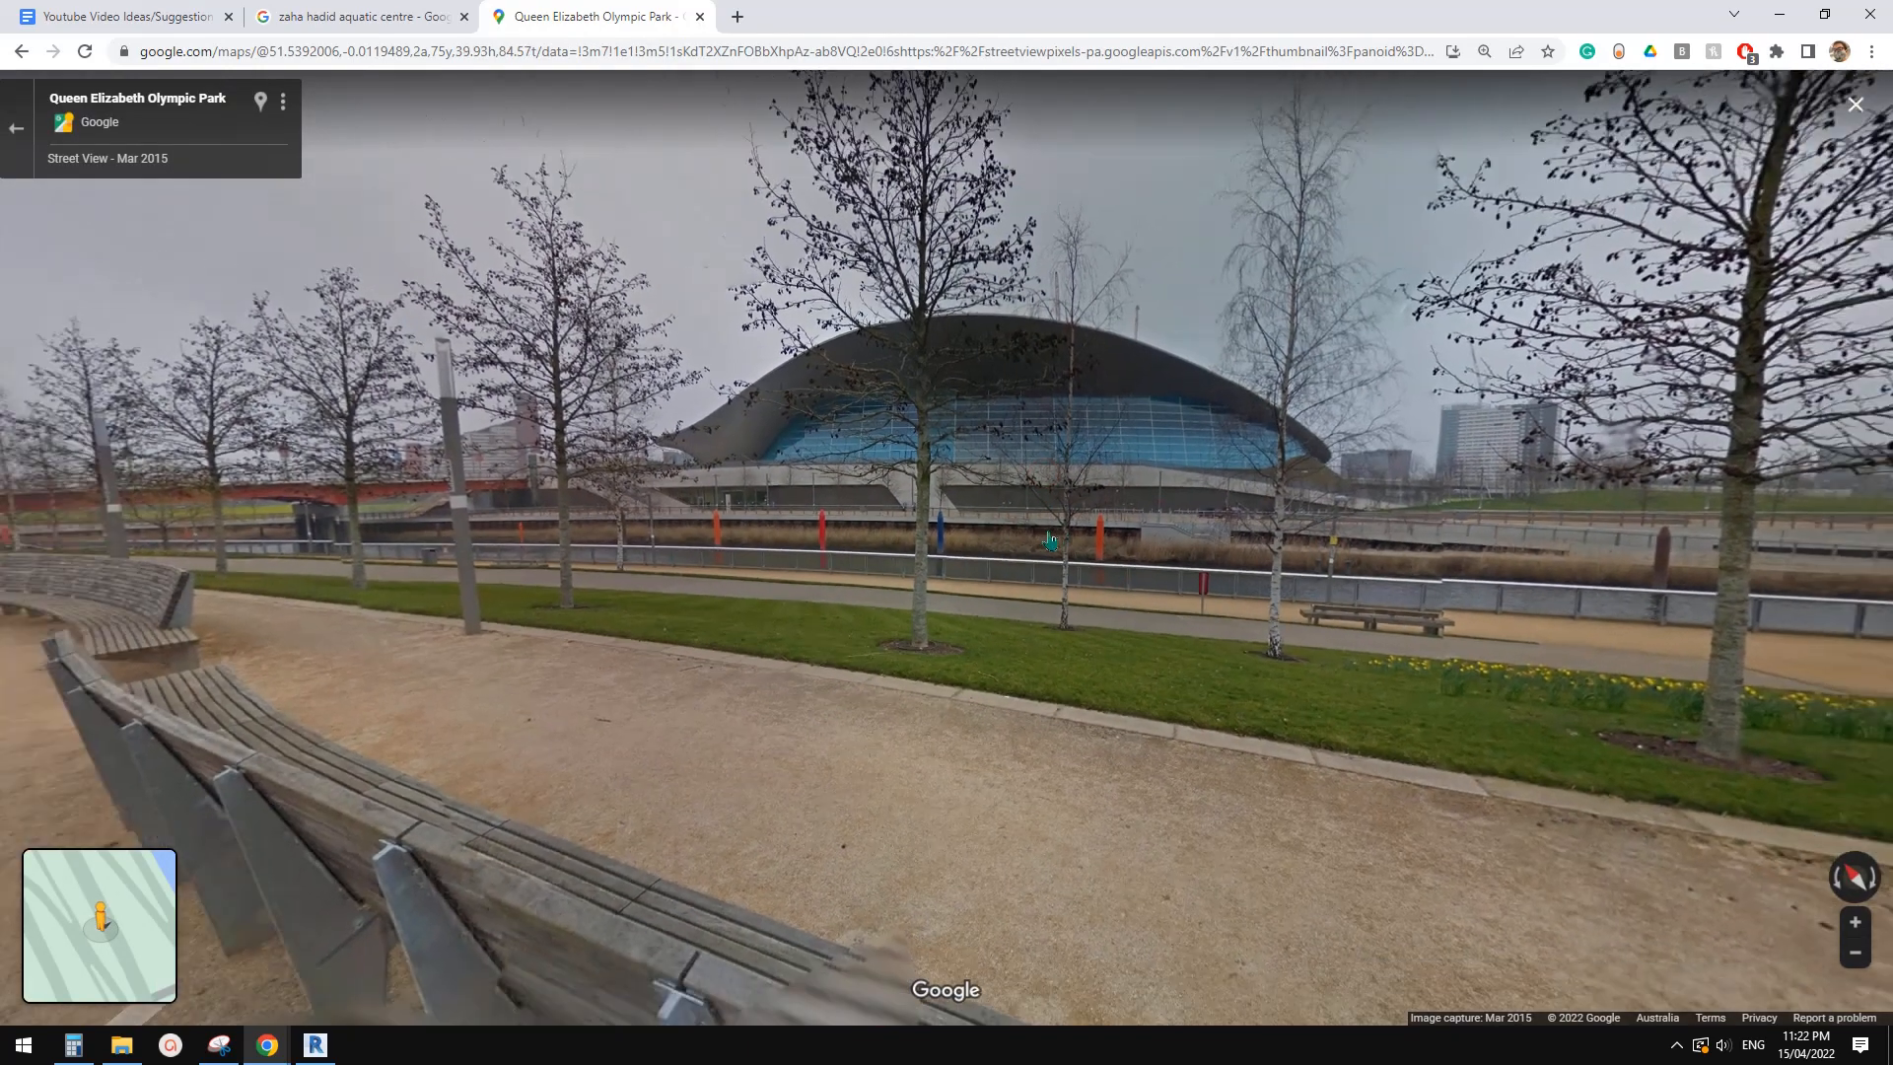
left_click_drag(1080, 551, 983, 550)
scroll(878, 537, "up", 3)
scroll(983, 550, "down", 2)
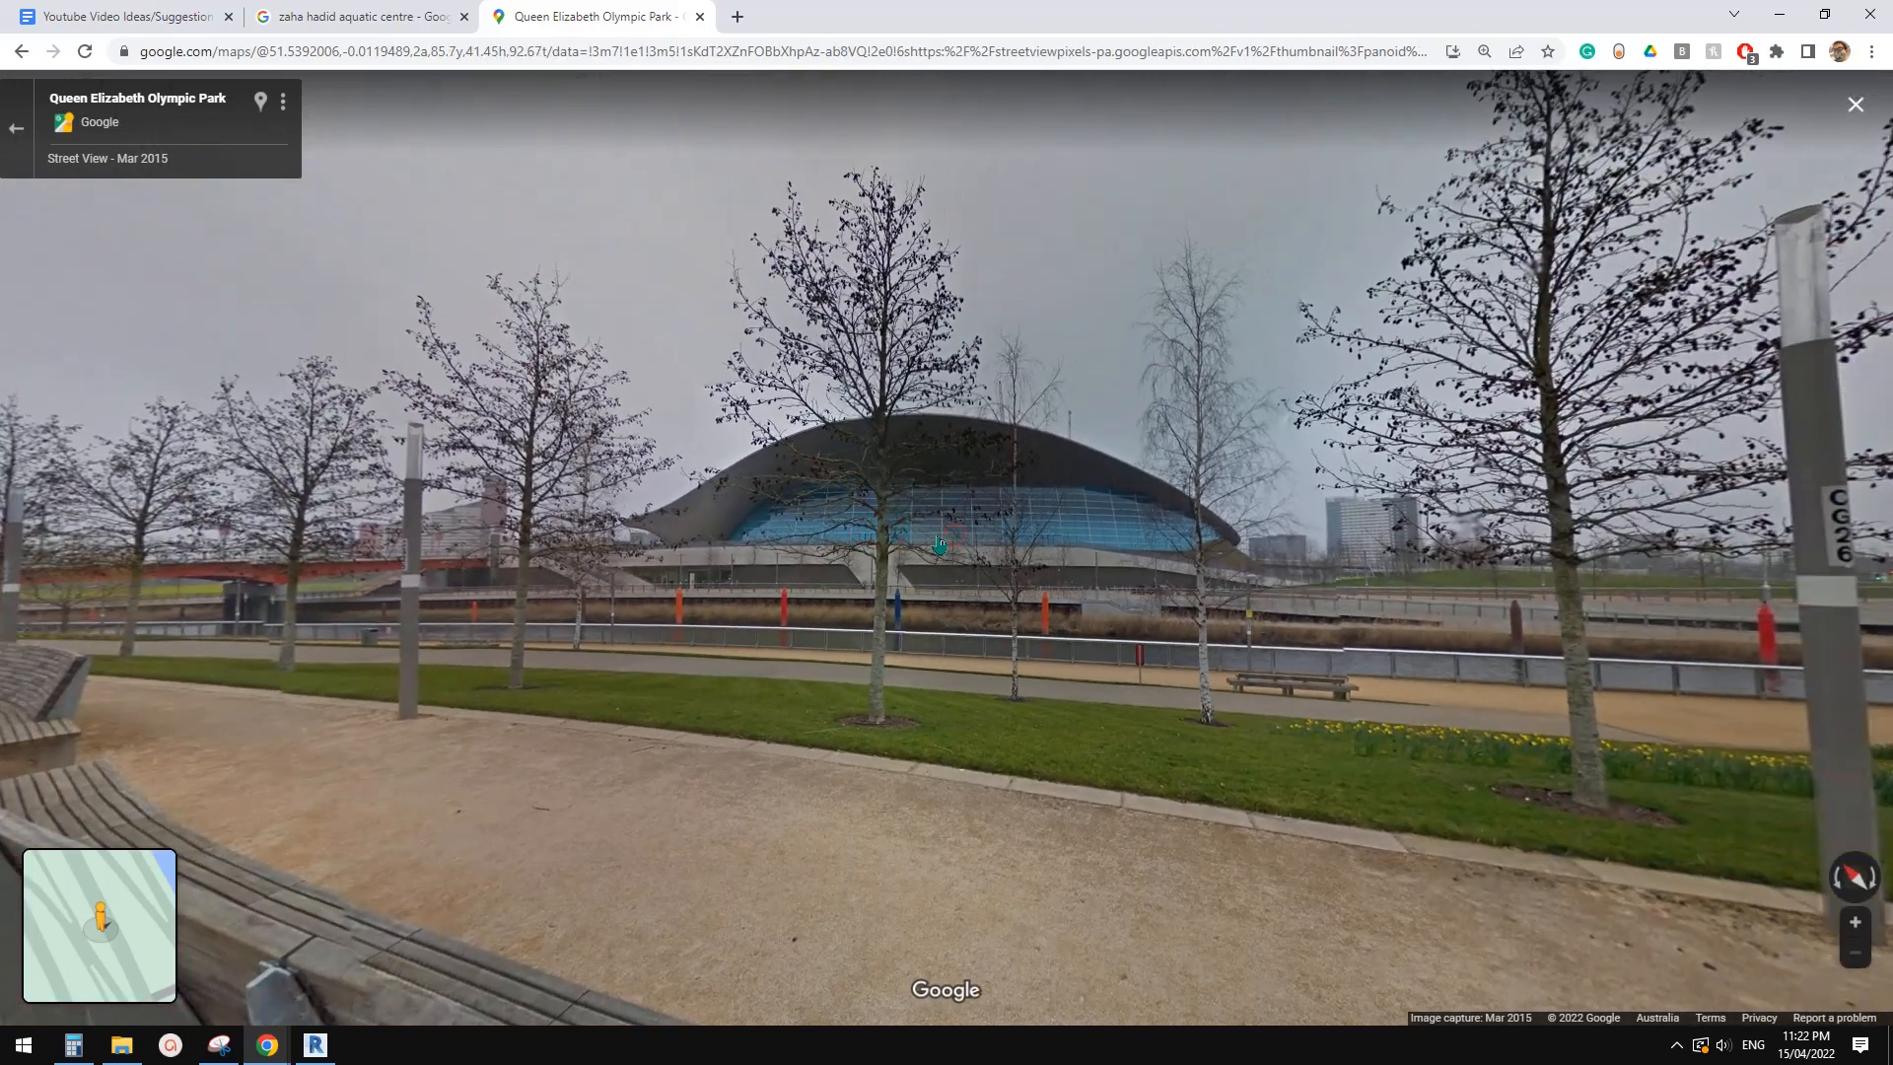
Snip the Aquatics Centre from the Street View image
left_click(225, 1048)
left_click(514, 71)
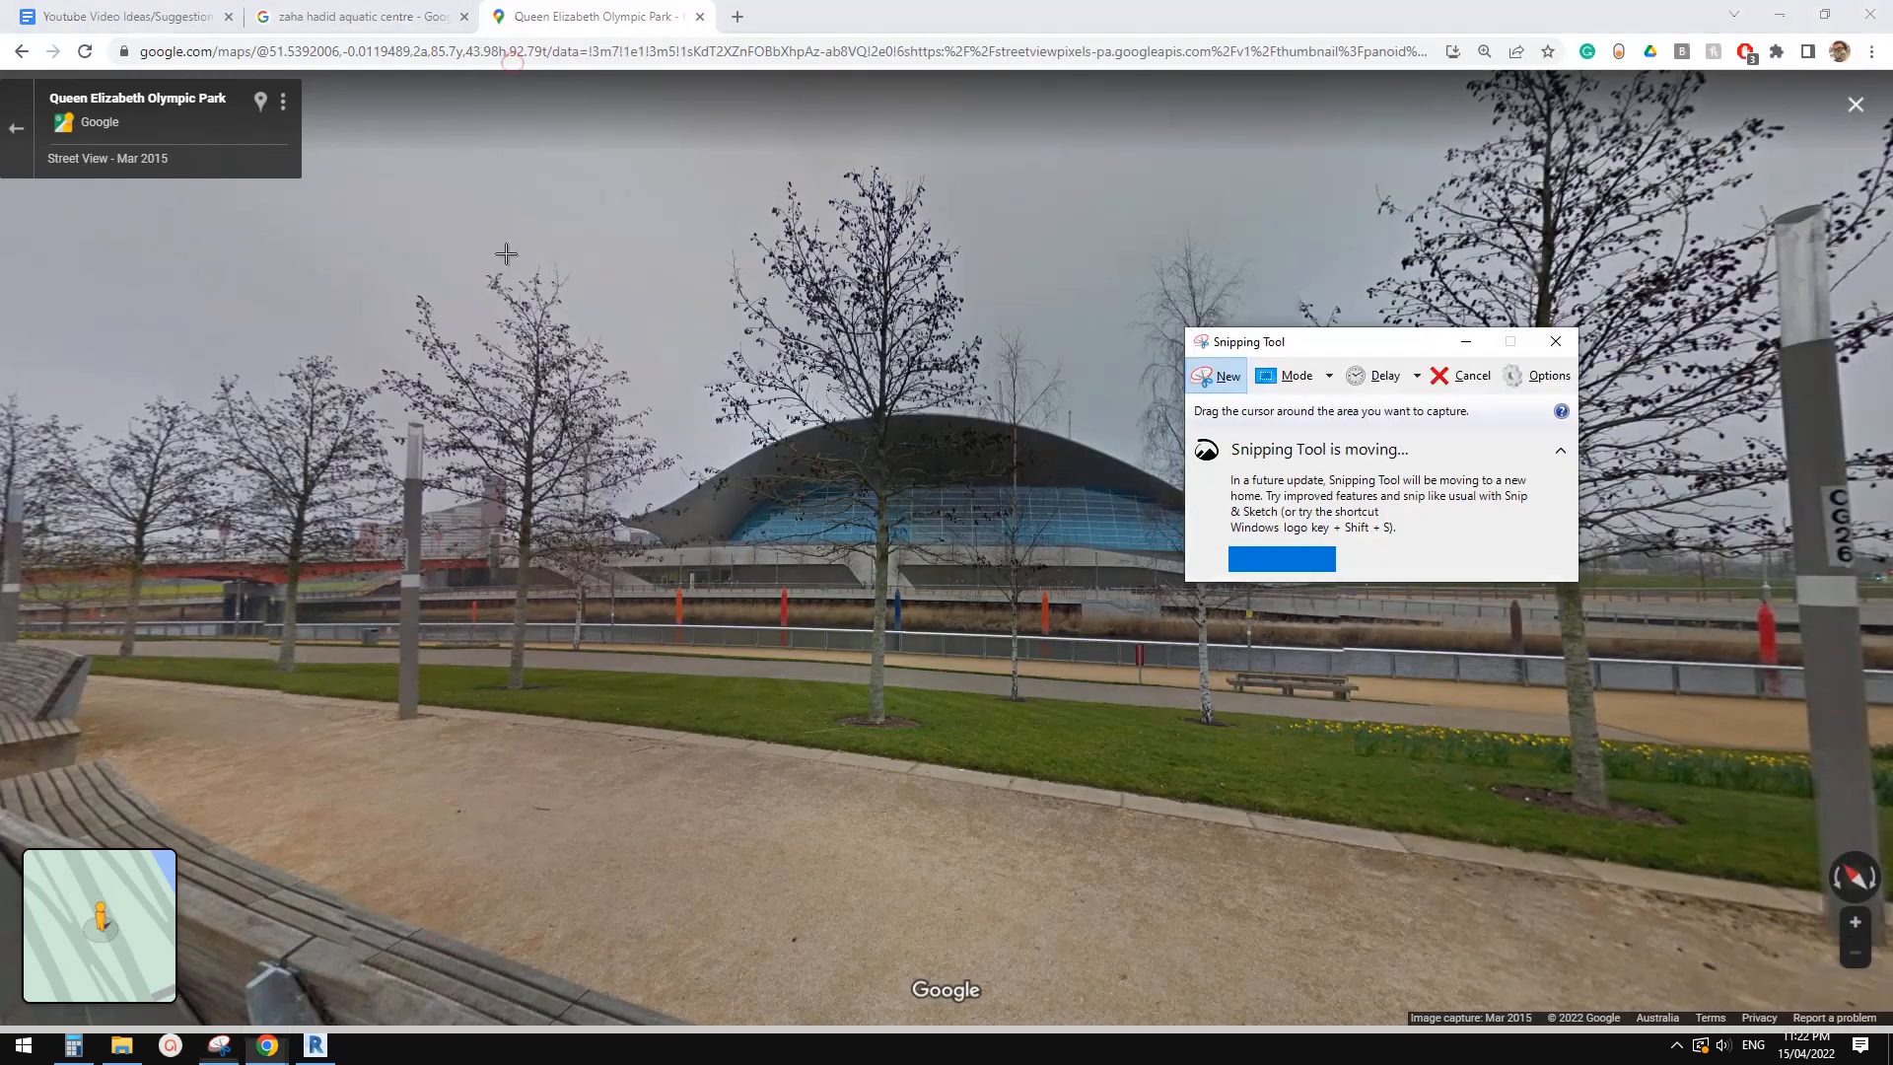
left_click_drag(487, 270, 1403, 700)
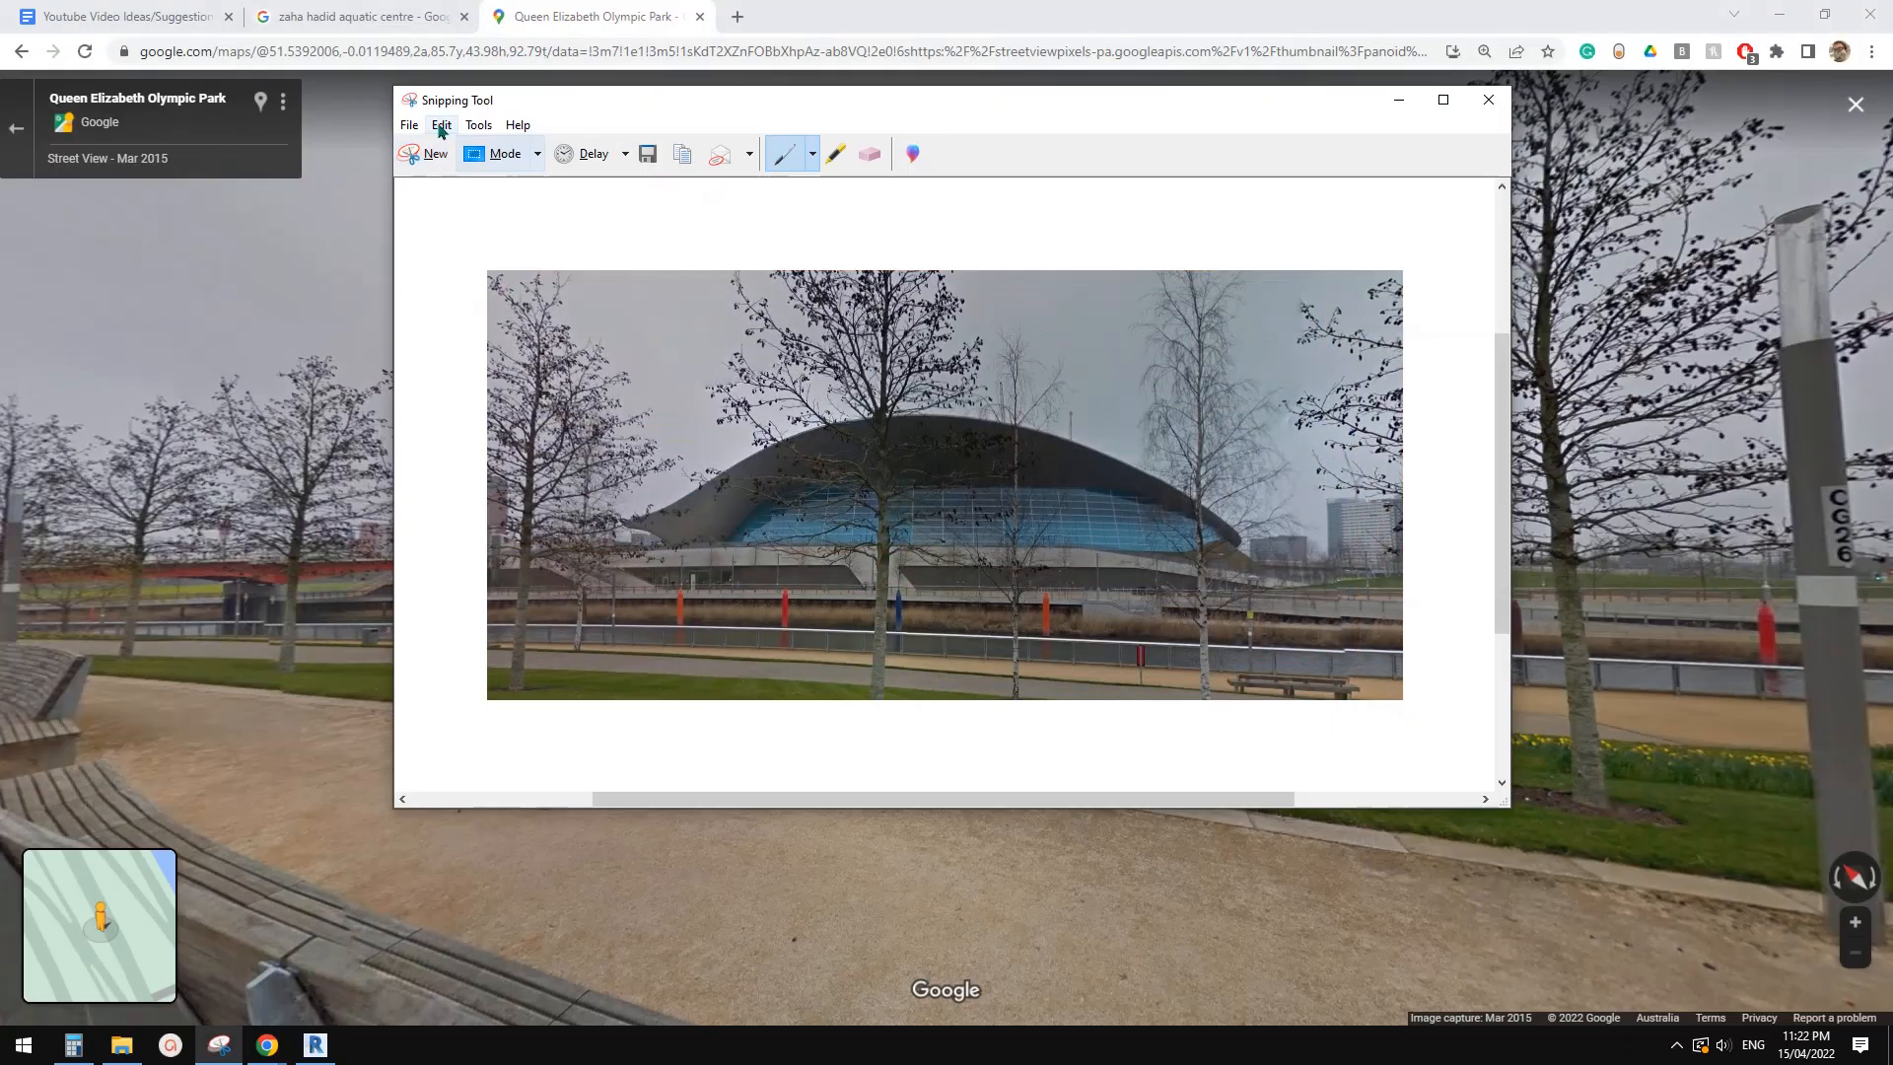
Save the snip to the Desktop as 002.JPG
left_click(408, 125)
left_click(473, 170)
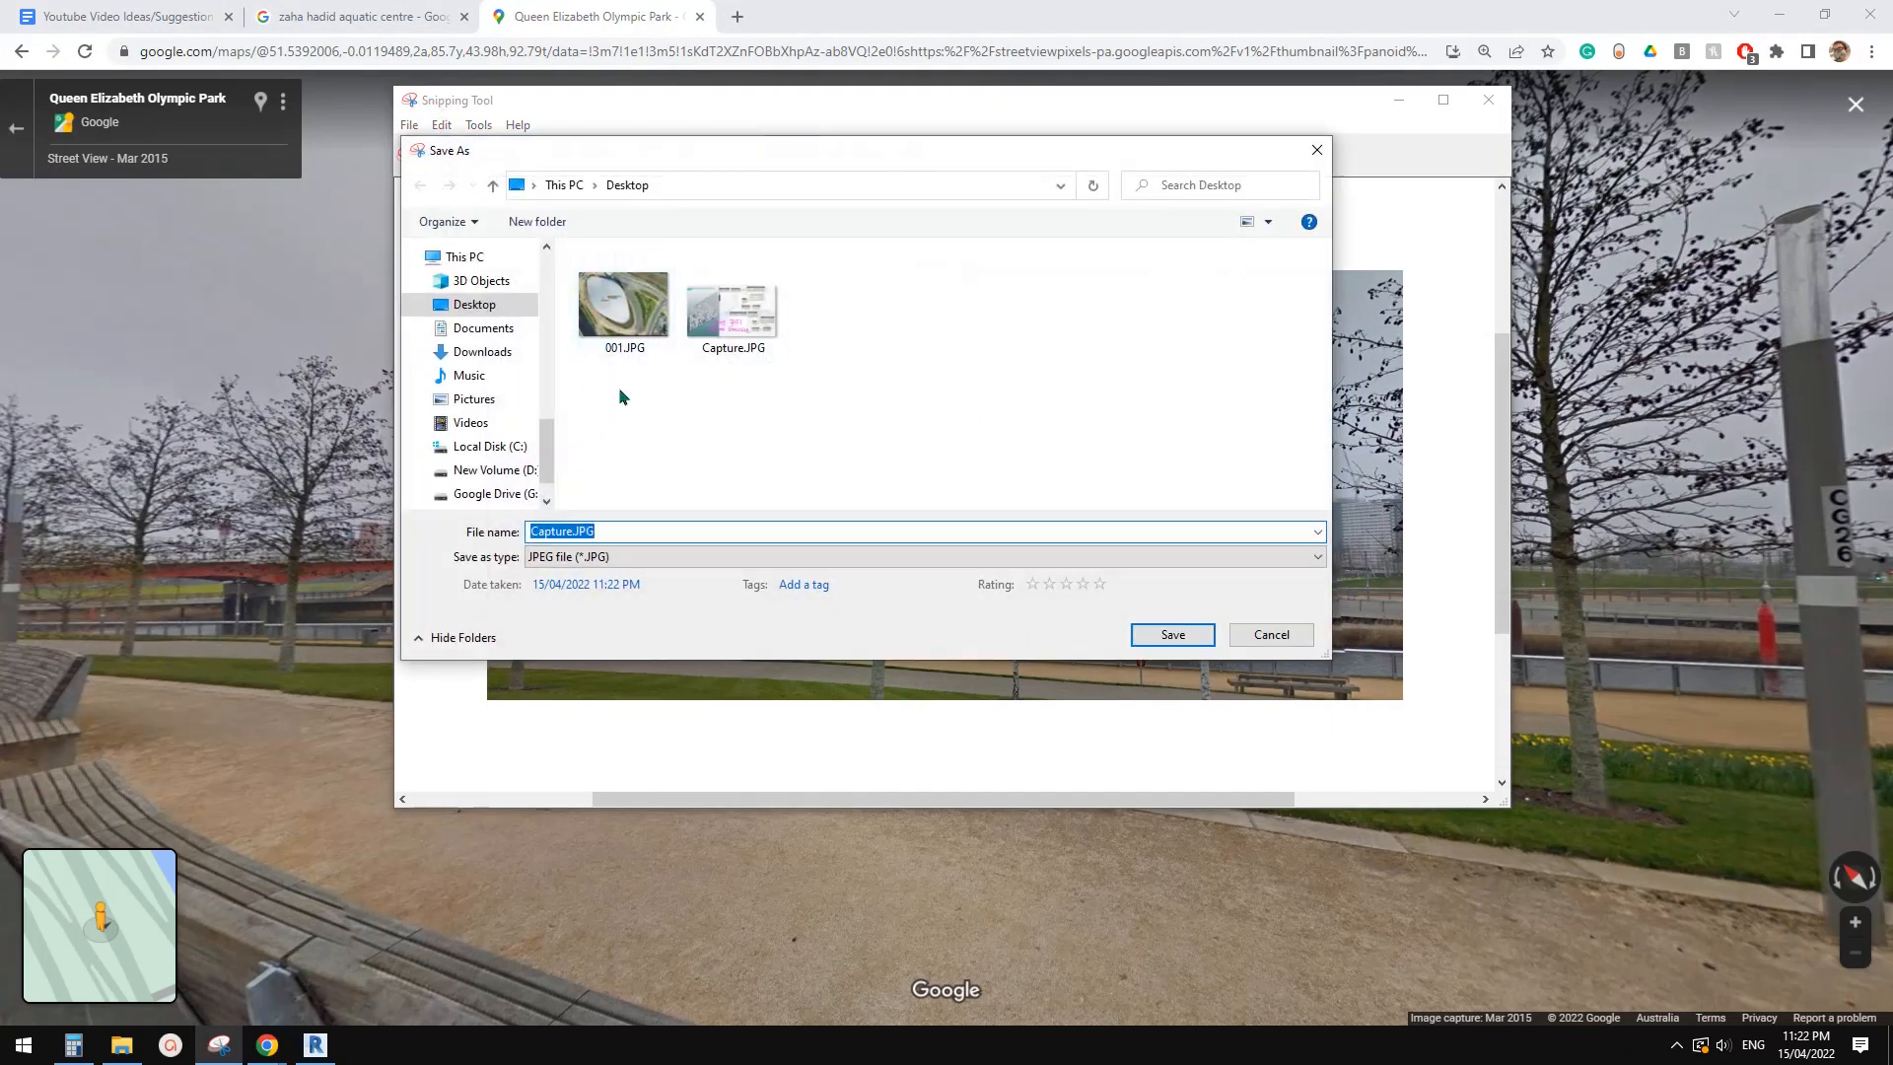
double_click(549, 531)
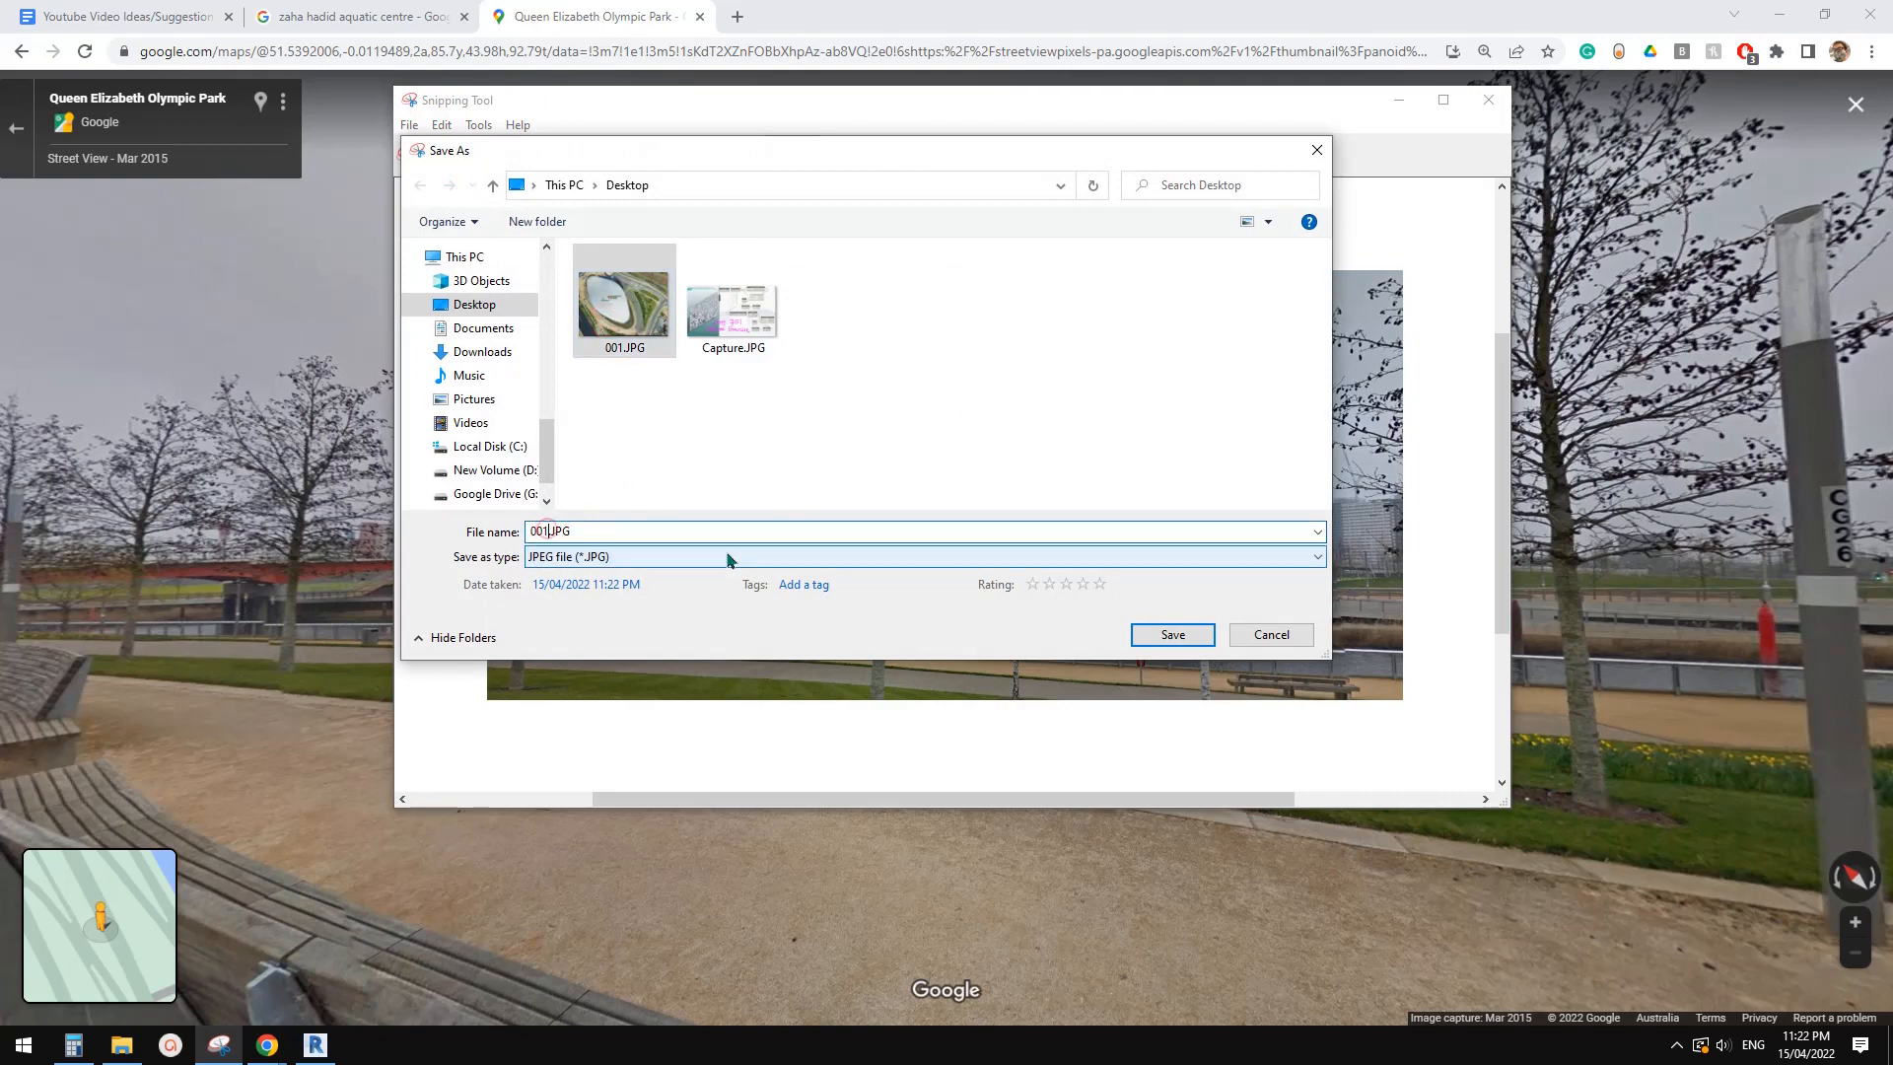
key("BackSpace")
type("2")
key("Return")
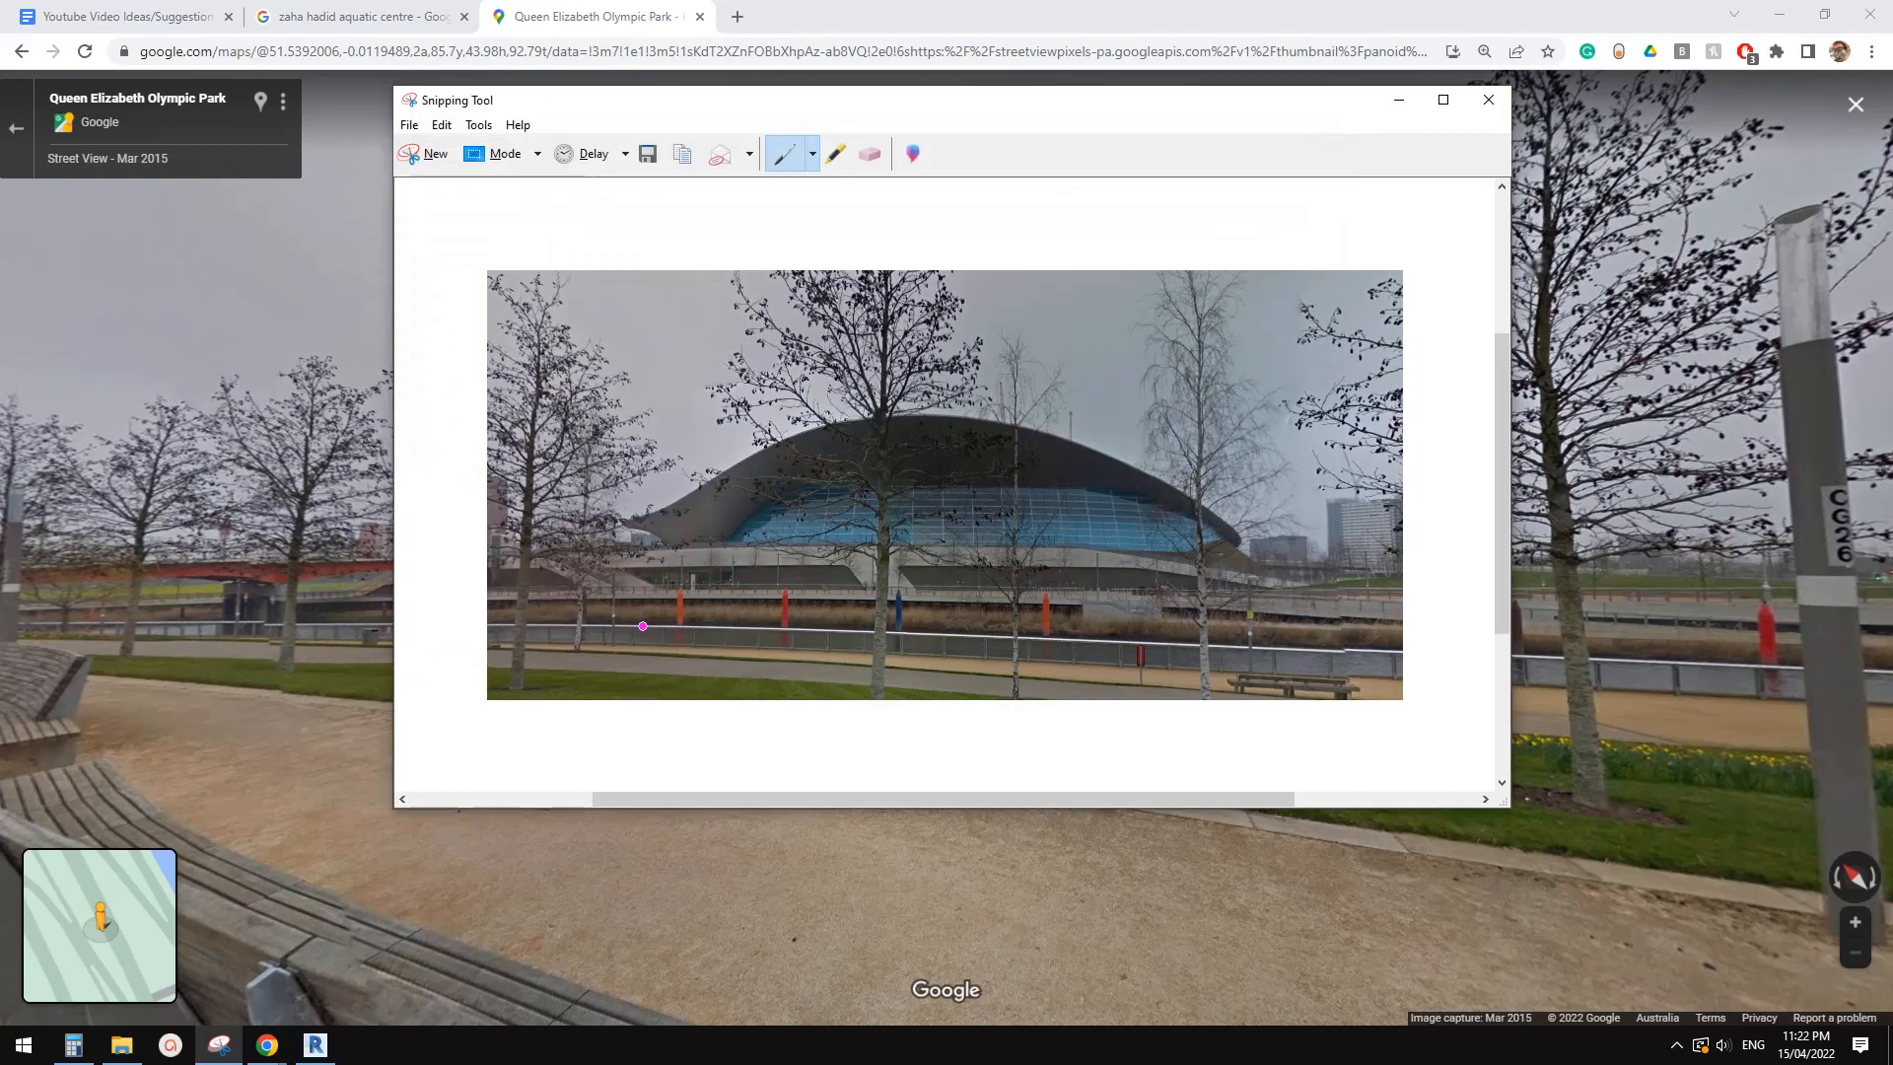
left_click(316, 1045)
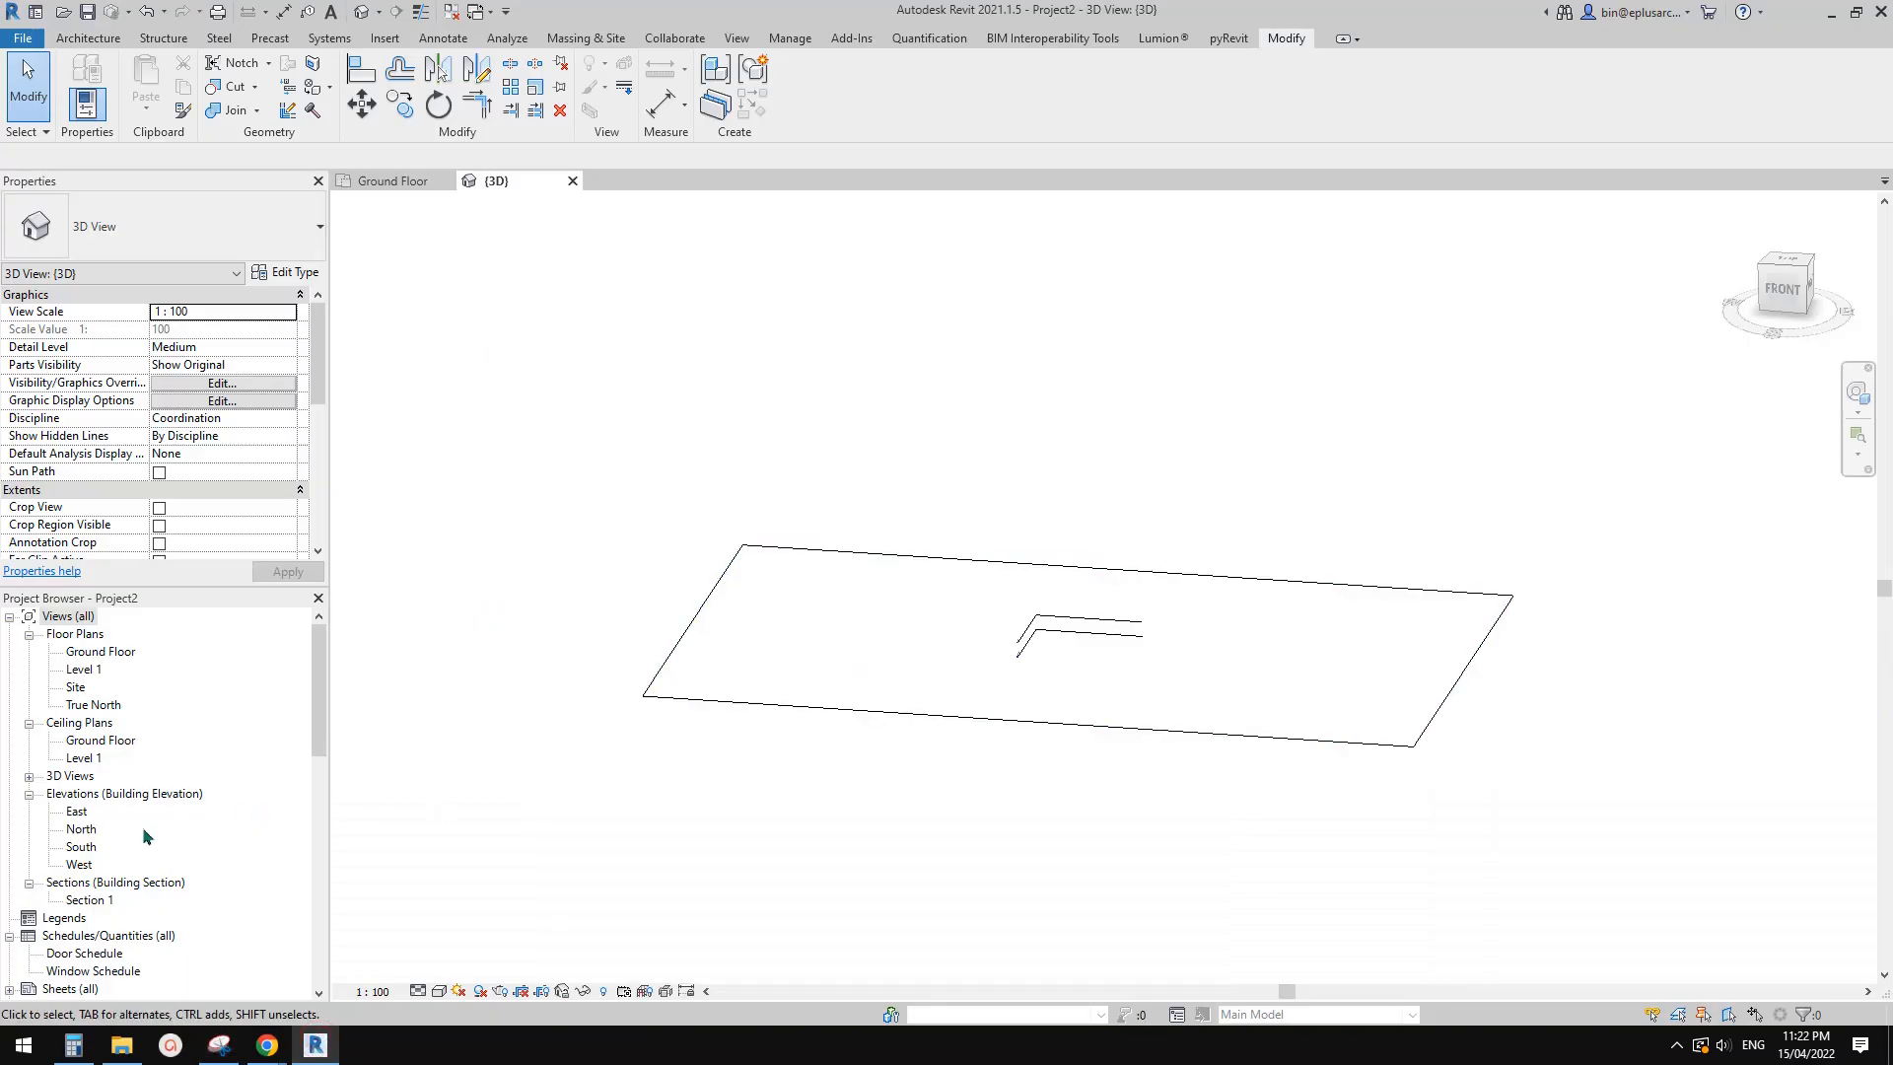
Open the South elevation and centre the mass on the level line
double_click(83, 848)
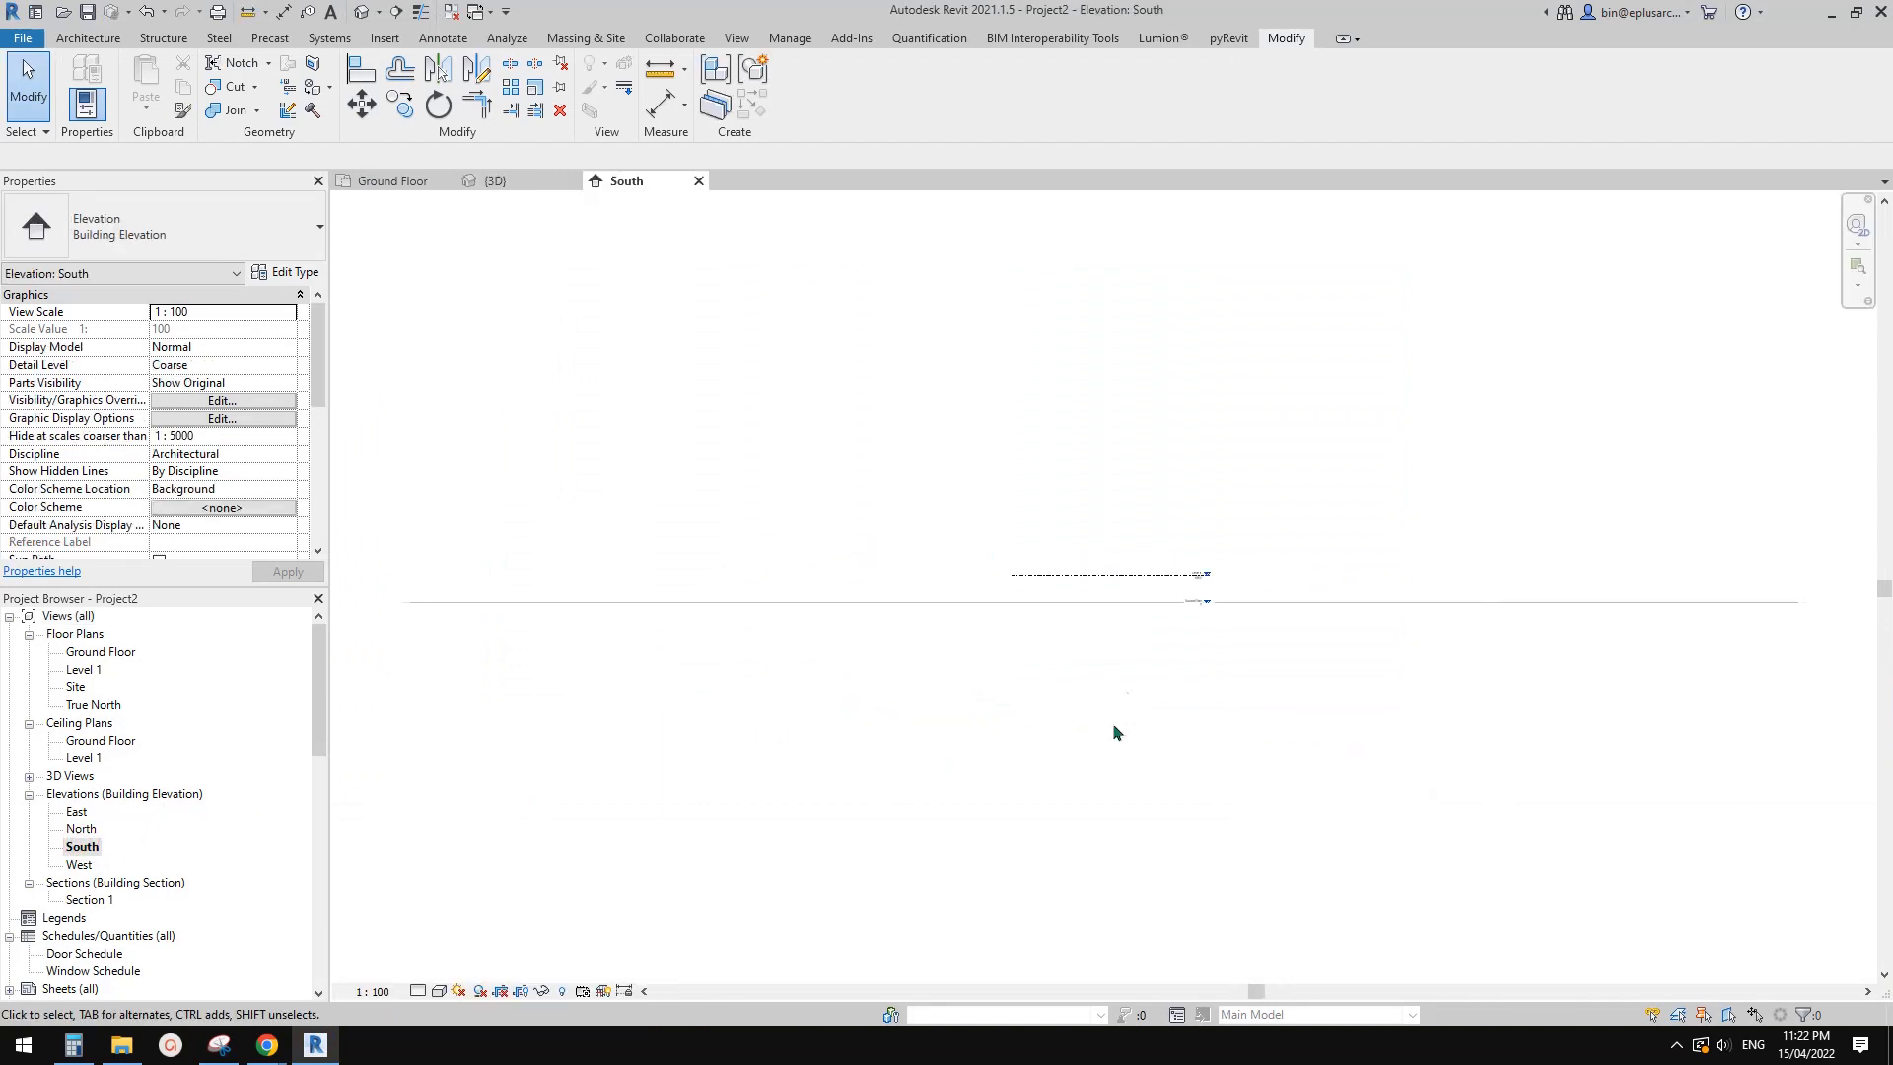
scroll(1107, 642, "down", 3)
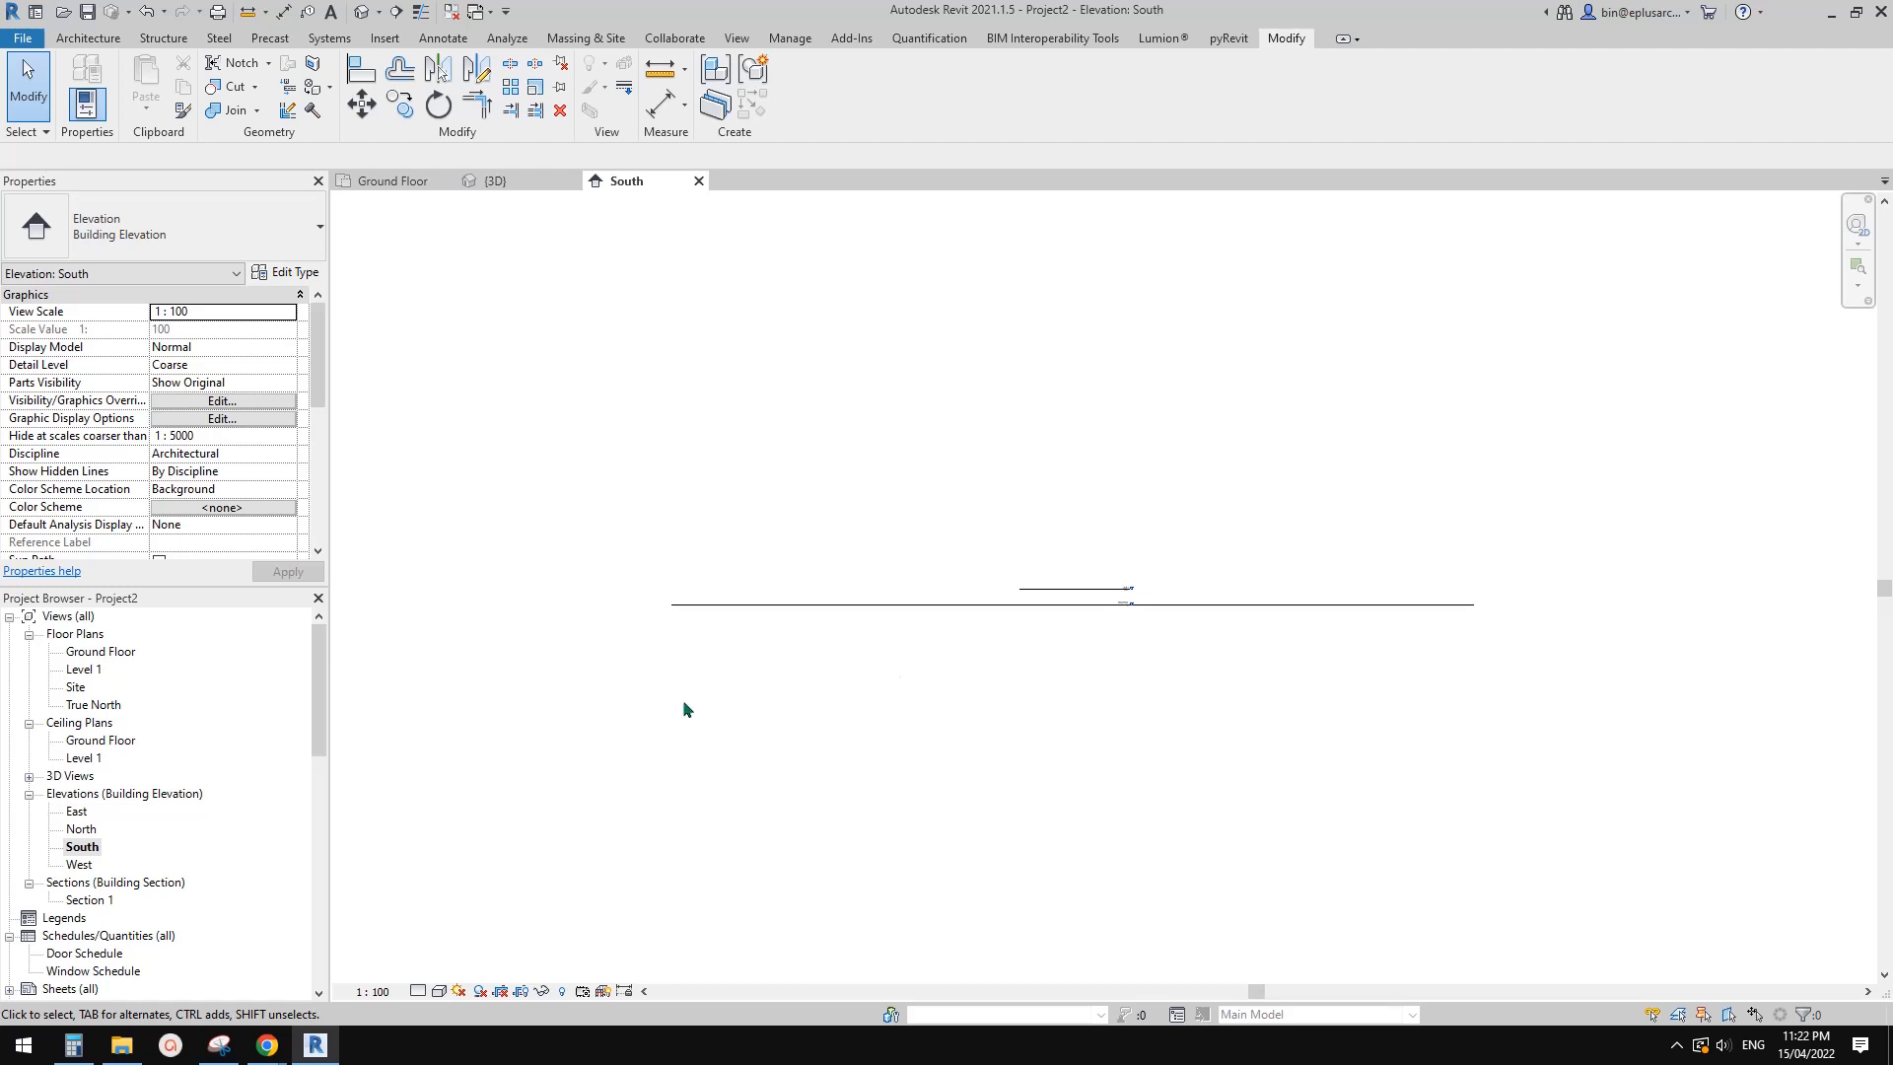
middle_click_drag(789, 671, 739, 714)
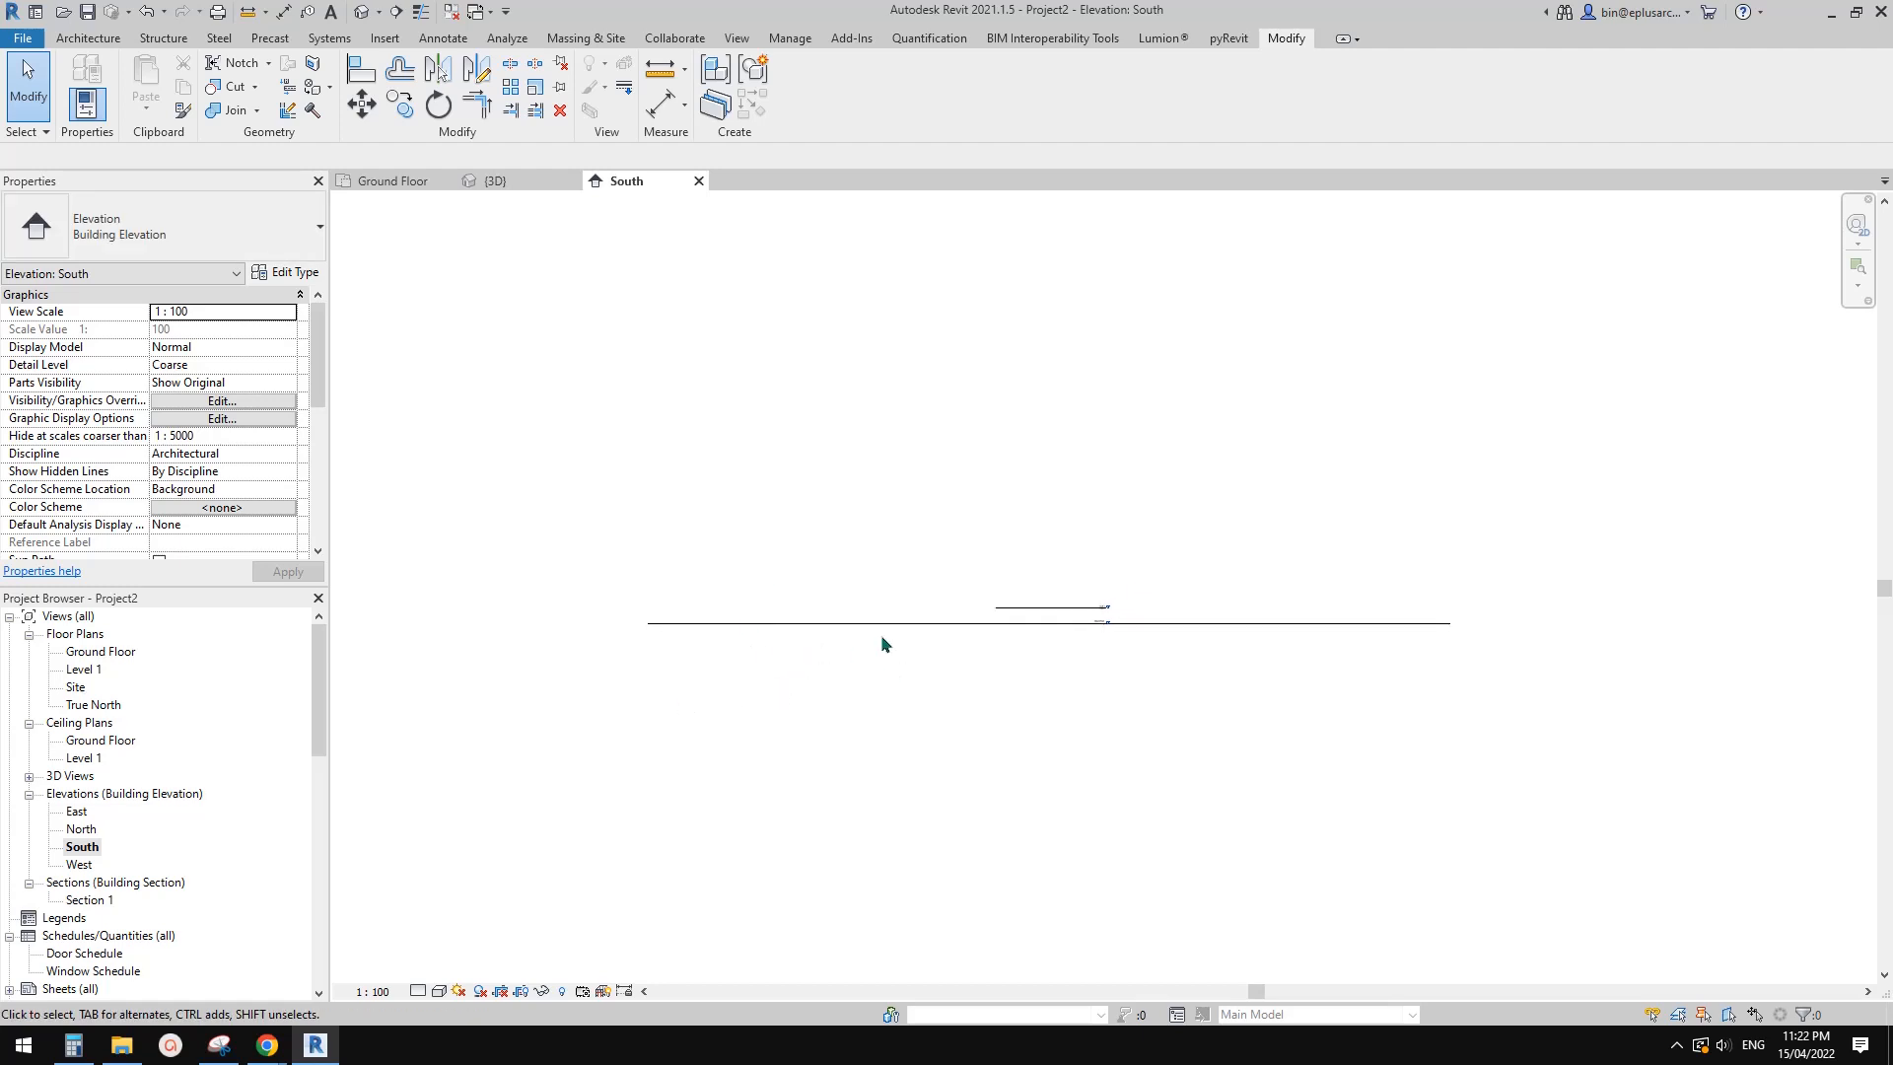
left_click(927, 624)
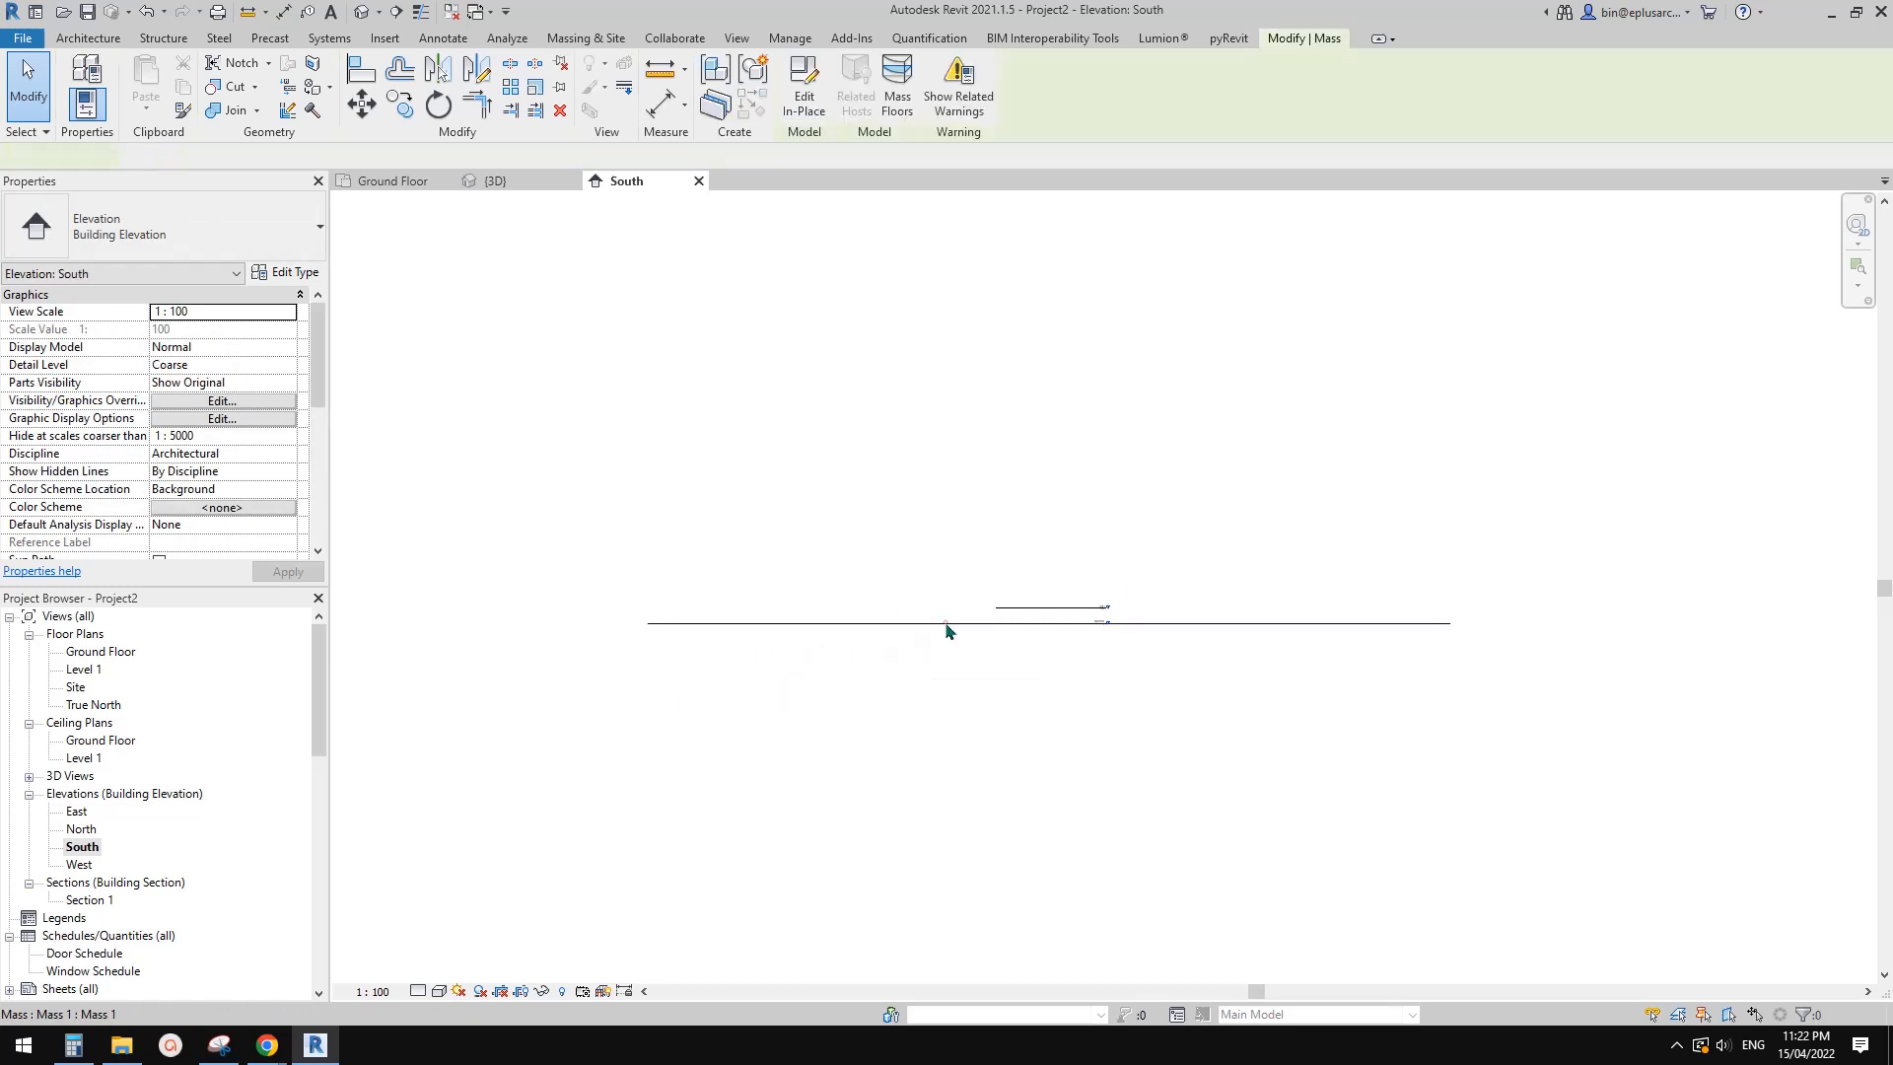
middle_click_drag(946, 676, 956, 677)
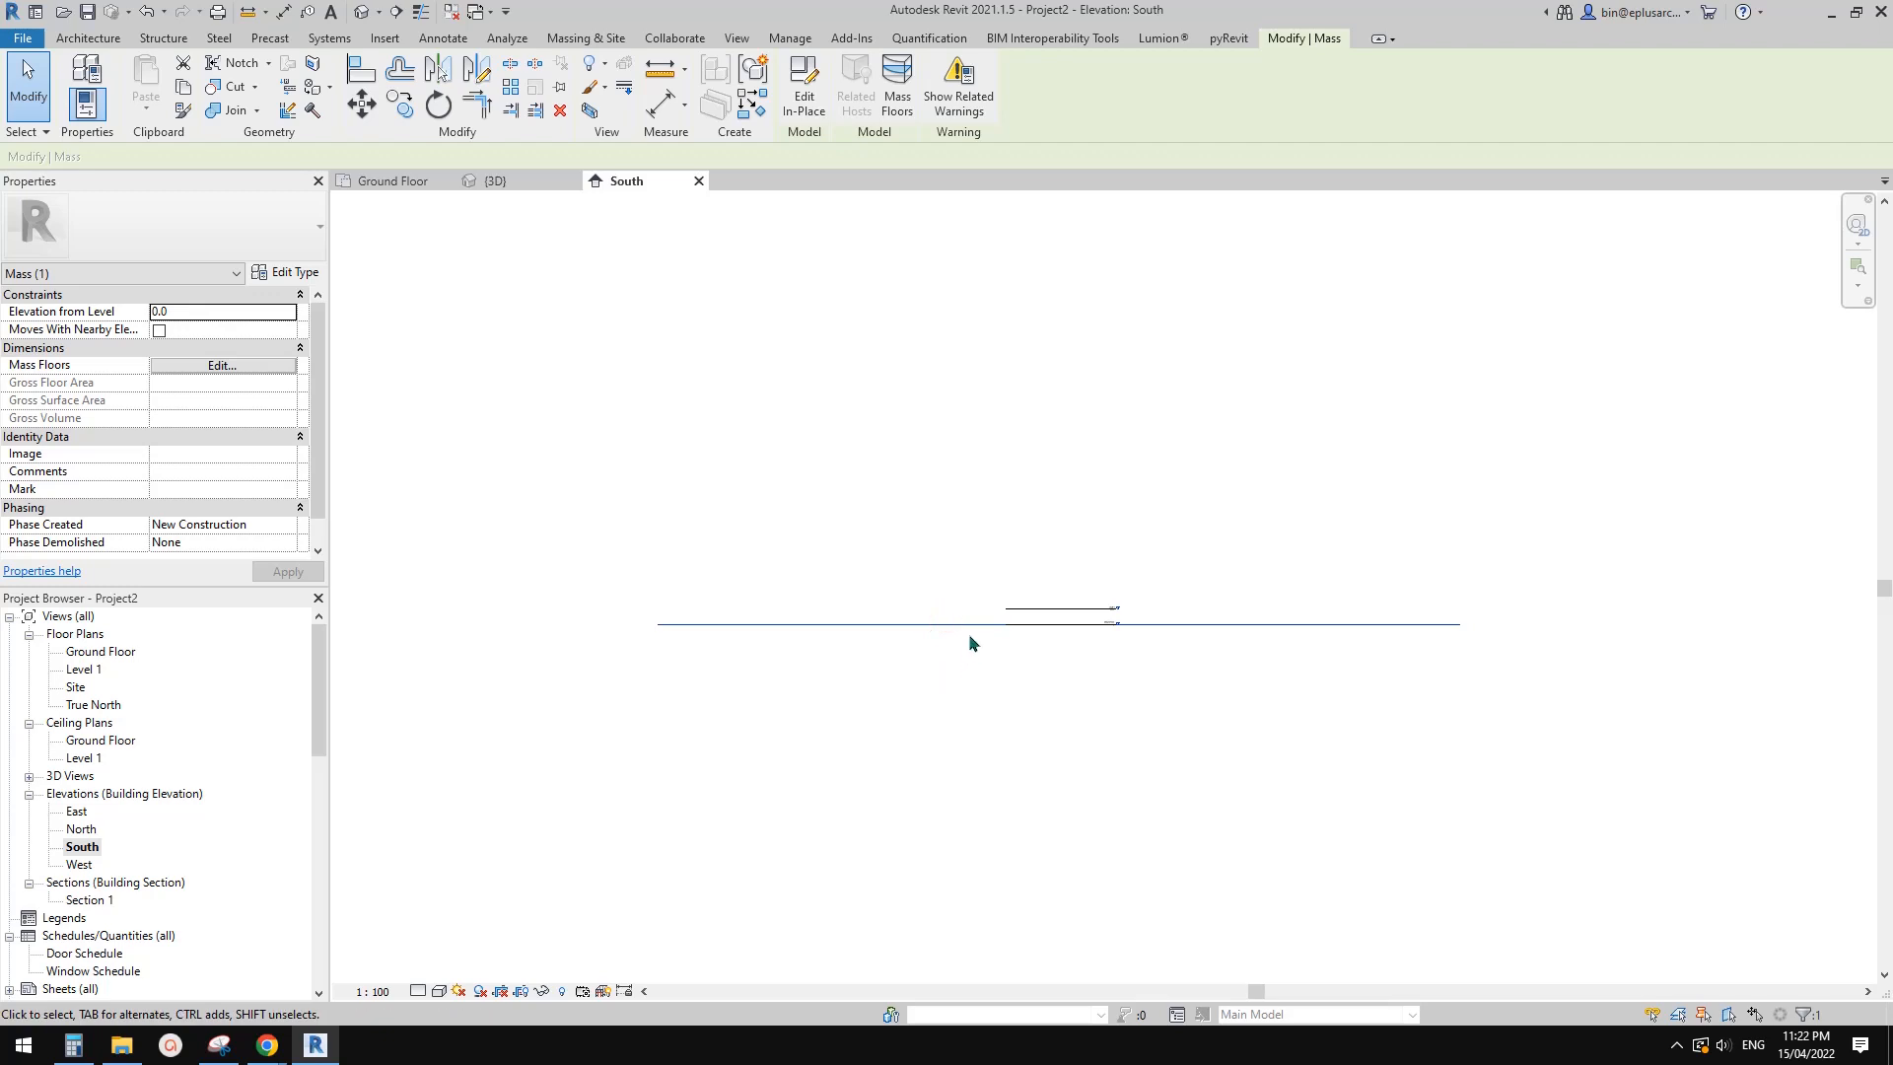
middle_click_drag(955, 656, 941, 670)
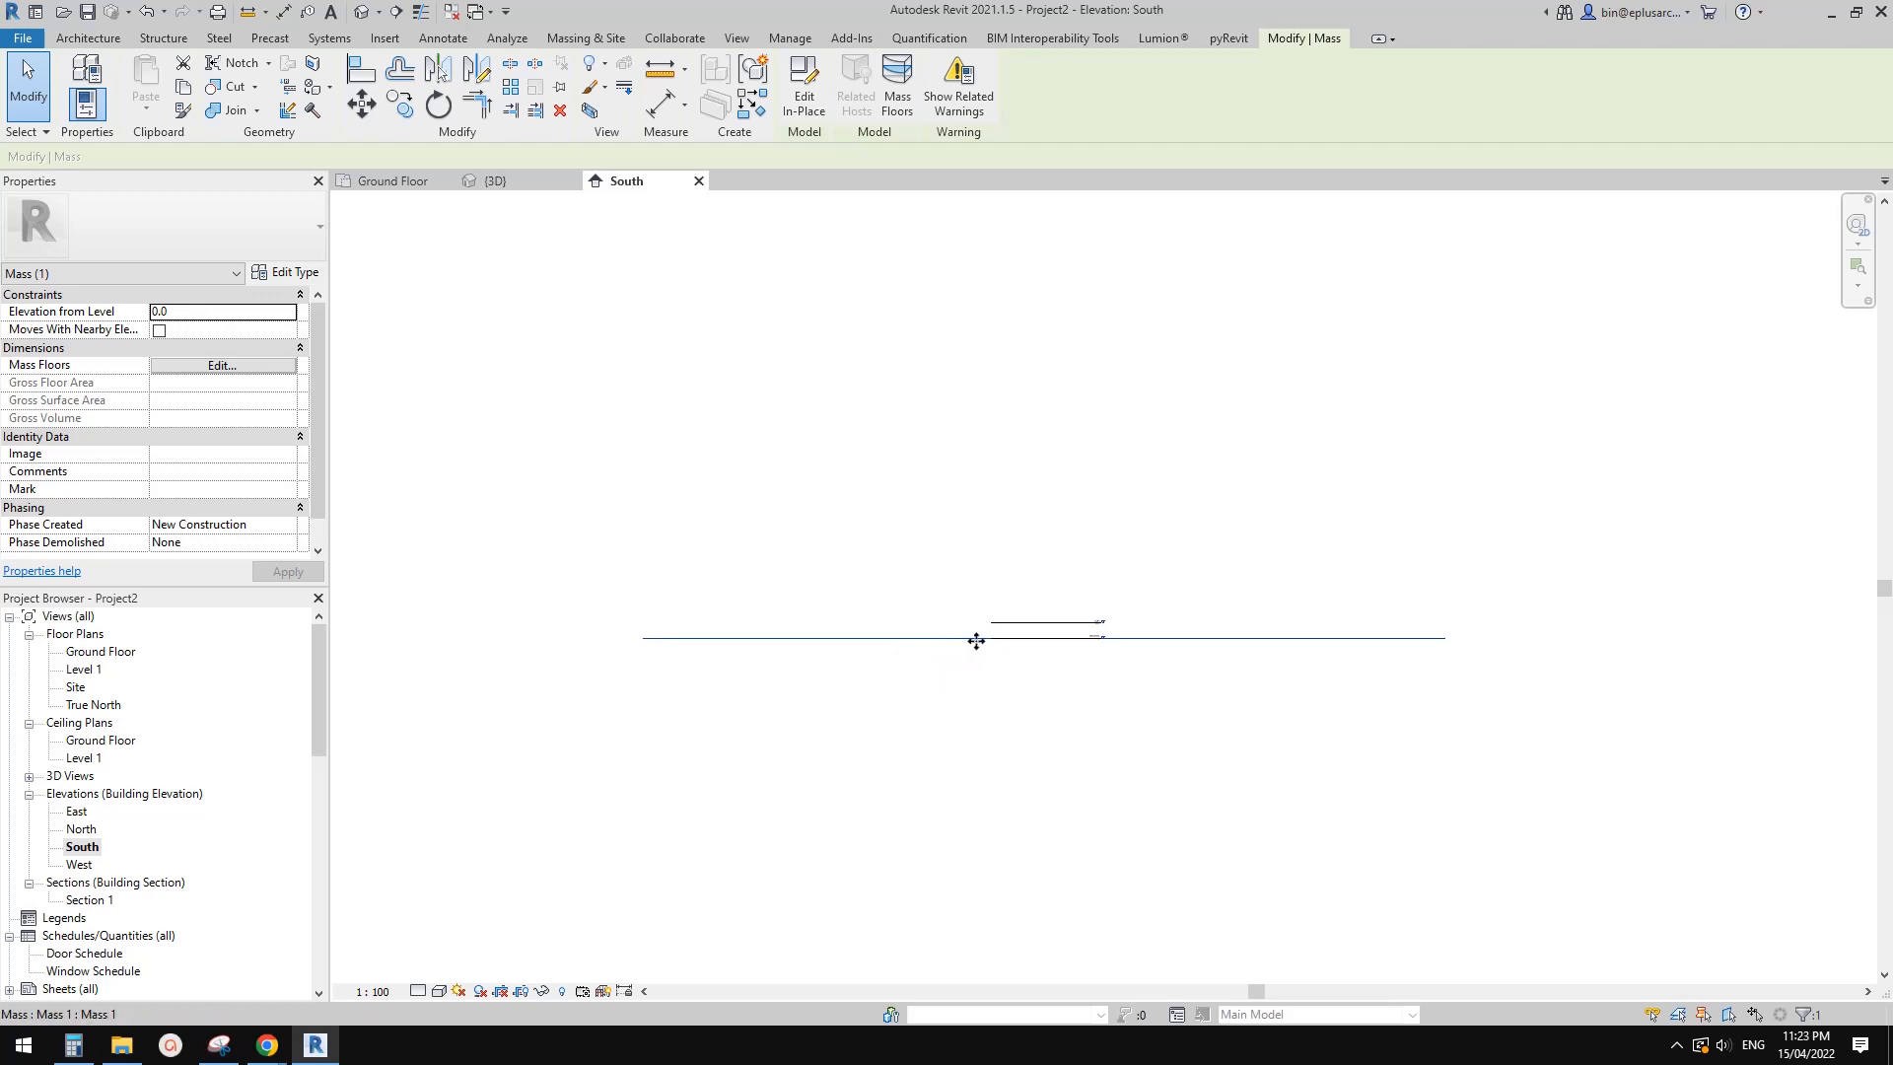
Switch to the Ground Floor plan and frame the whole mass rectangle
left_click(888, 649)
double_click(101, 651)
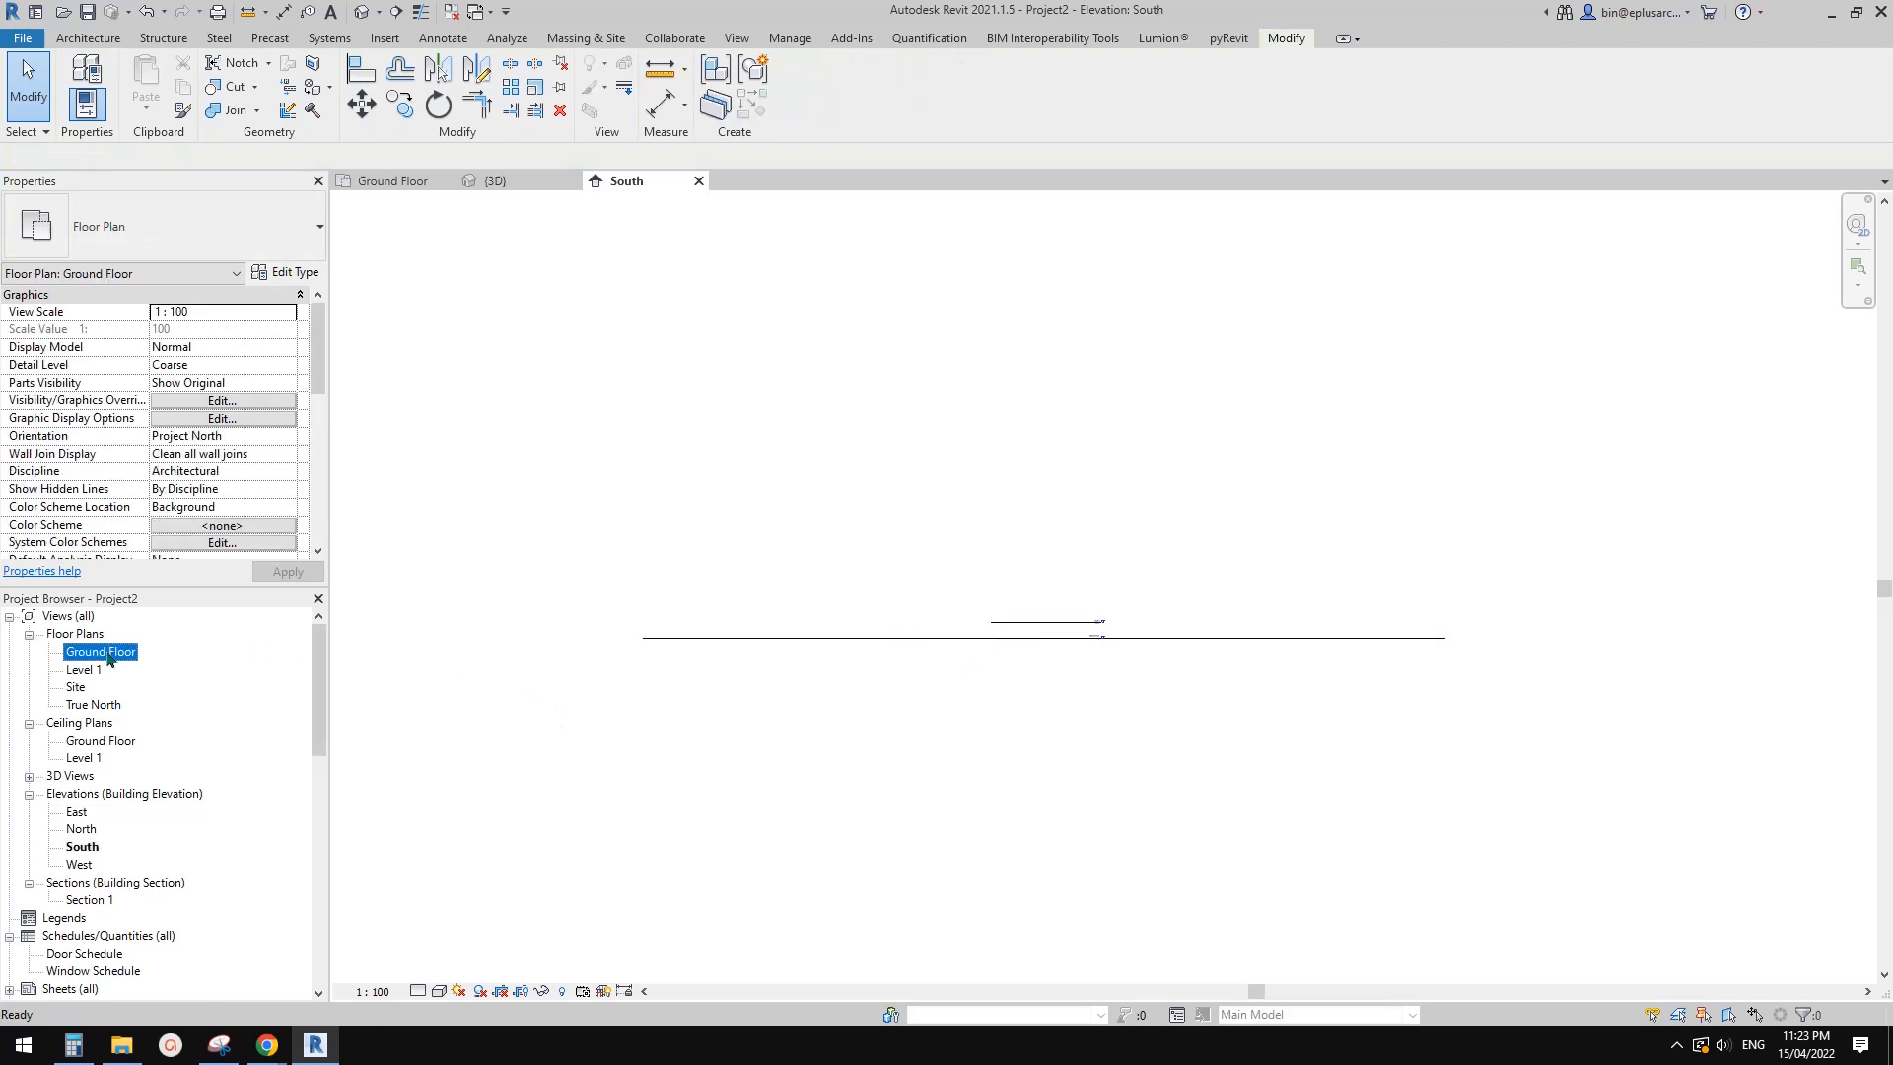
left_click(1160, 530)
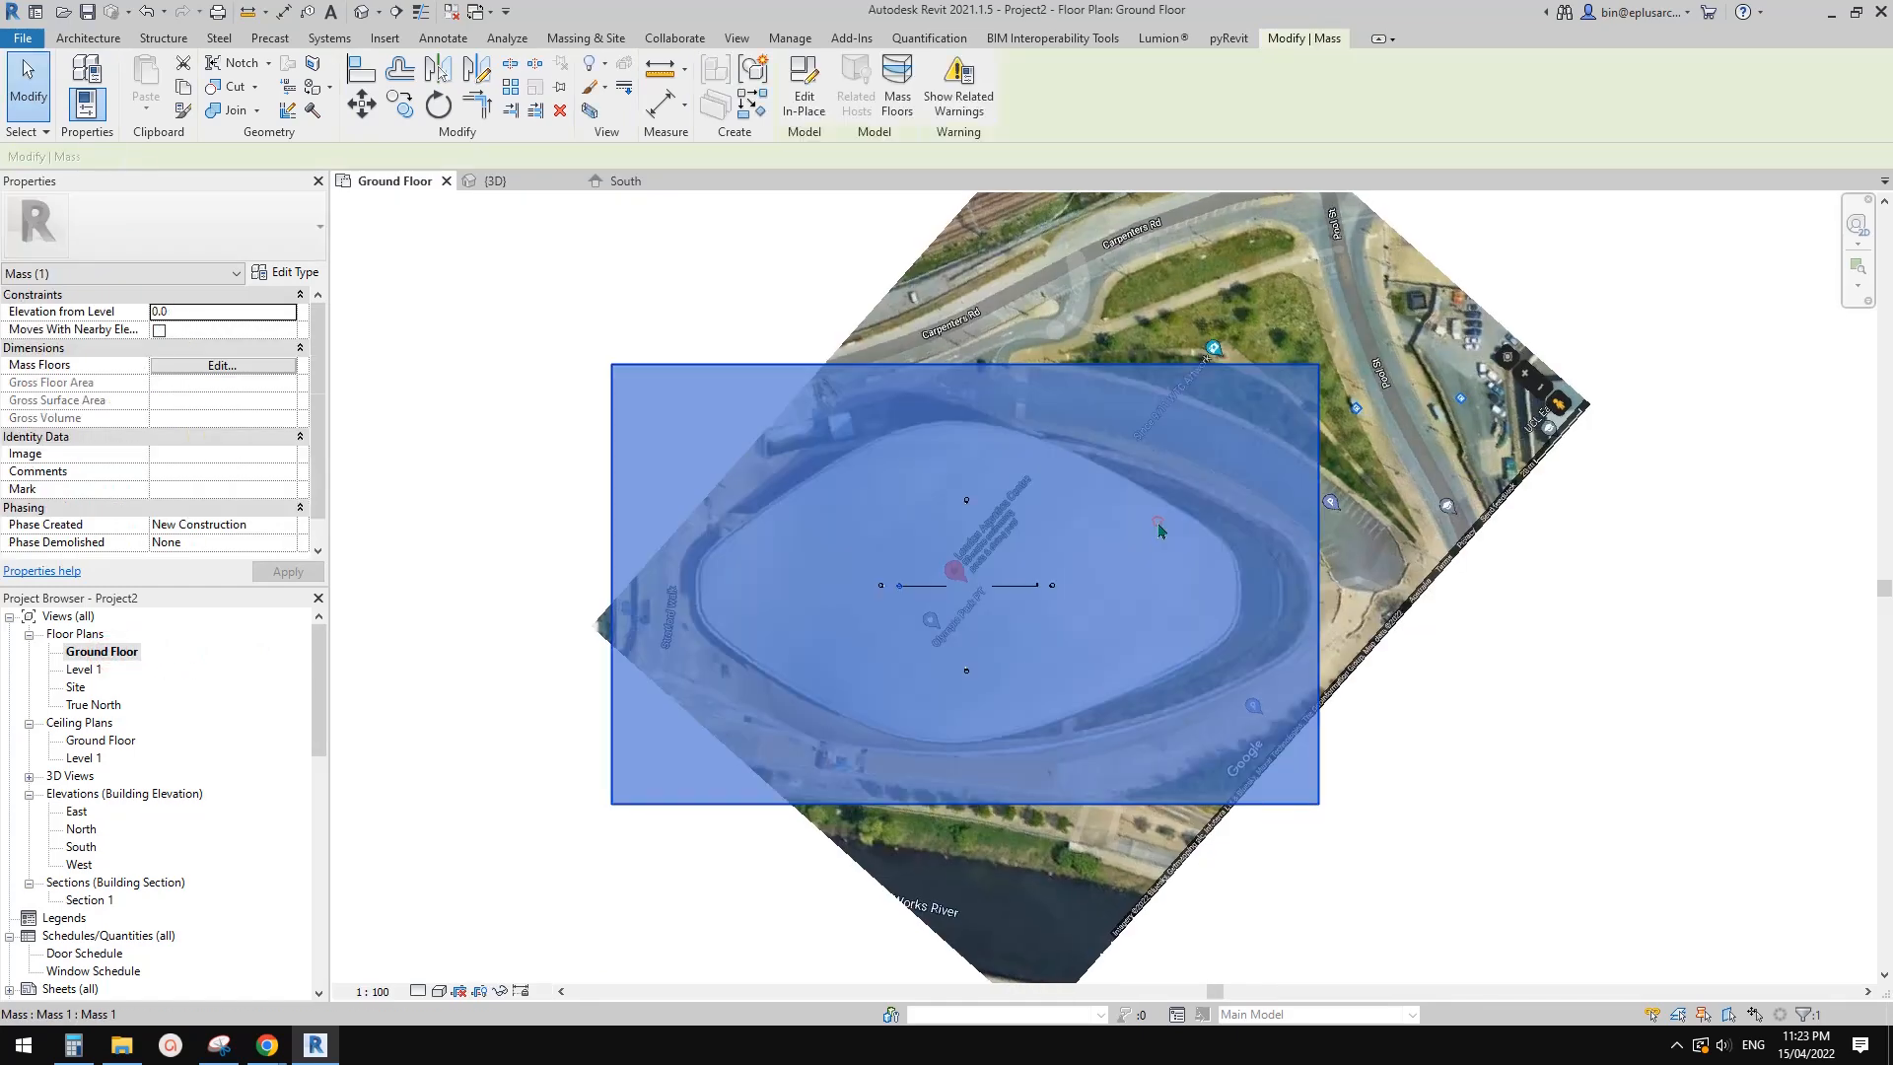
key("Escape")
middle_click_drag(1188, 622, 1268, 573)
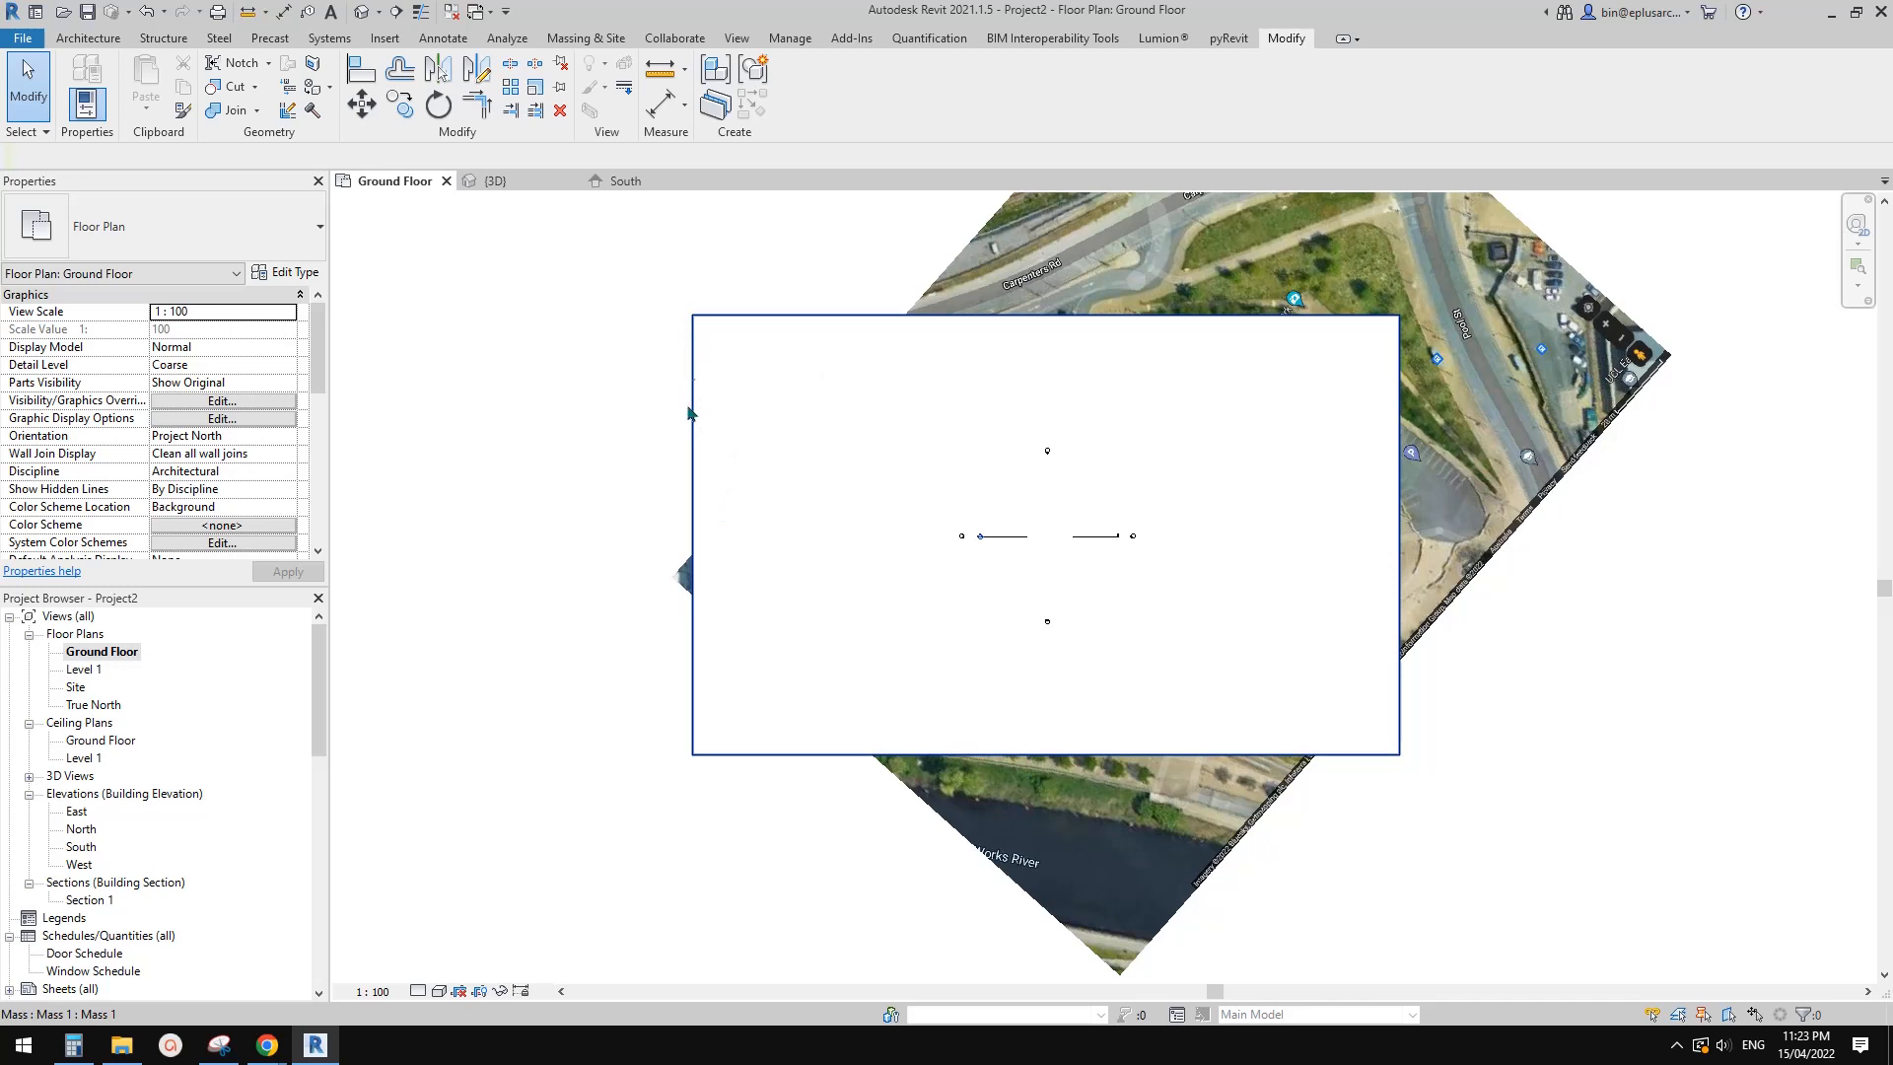
Draw vertical reference planes with RP up the mass's left and right edges
key("r")
key("p")
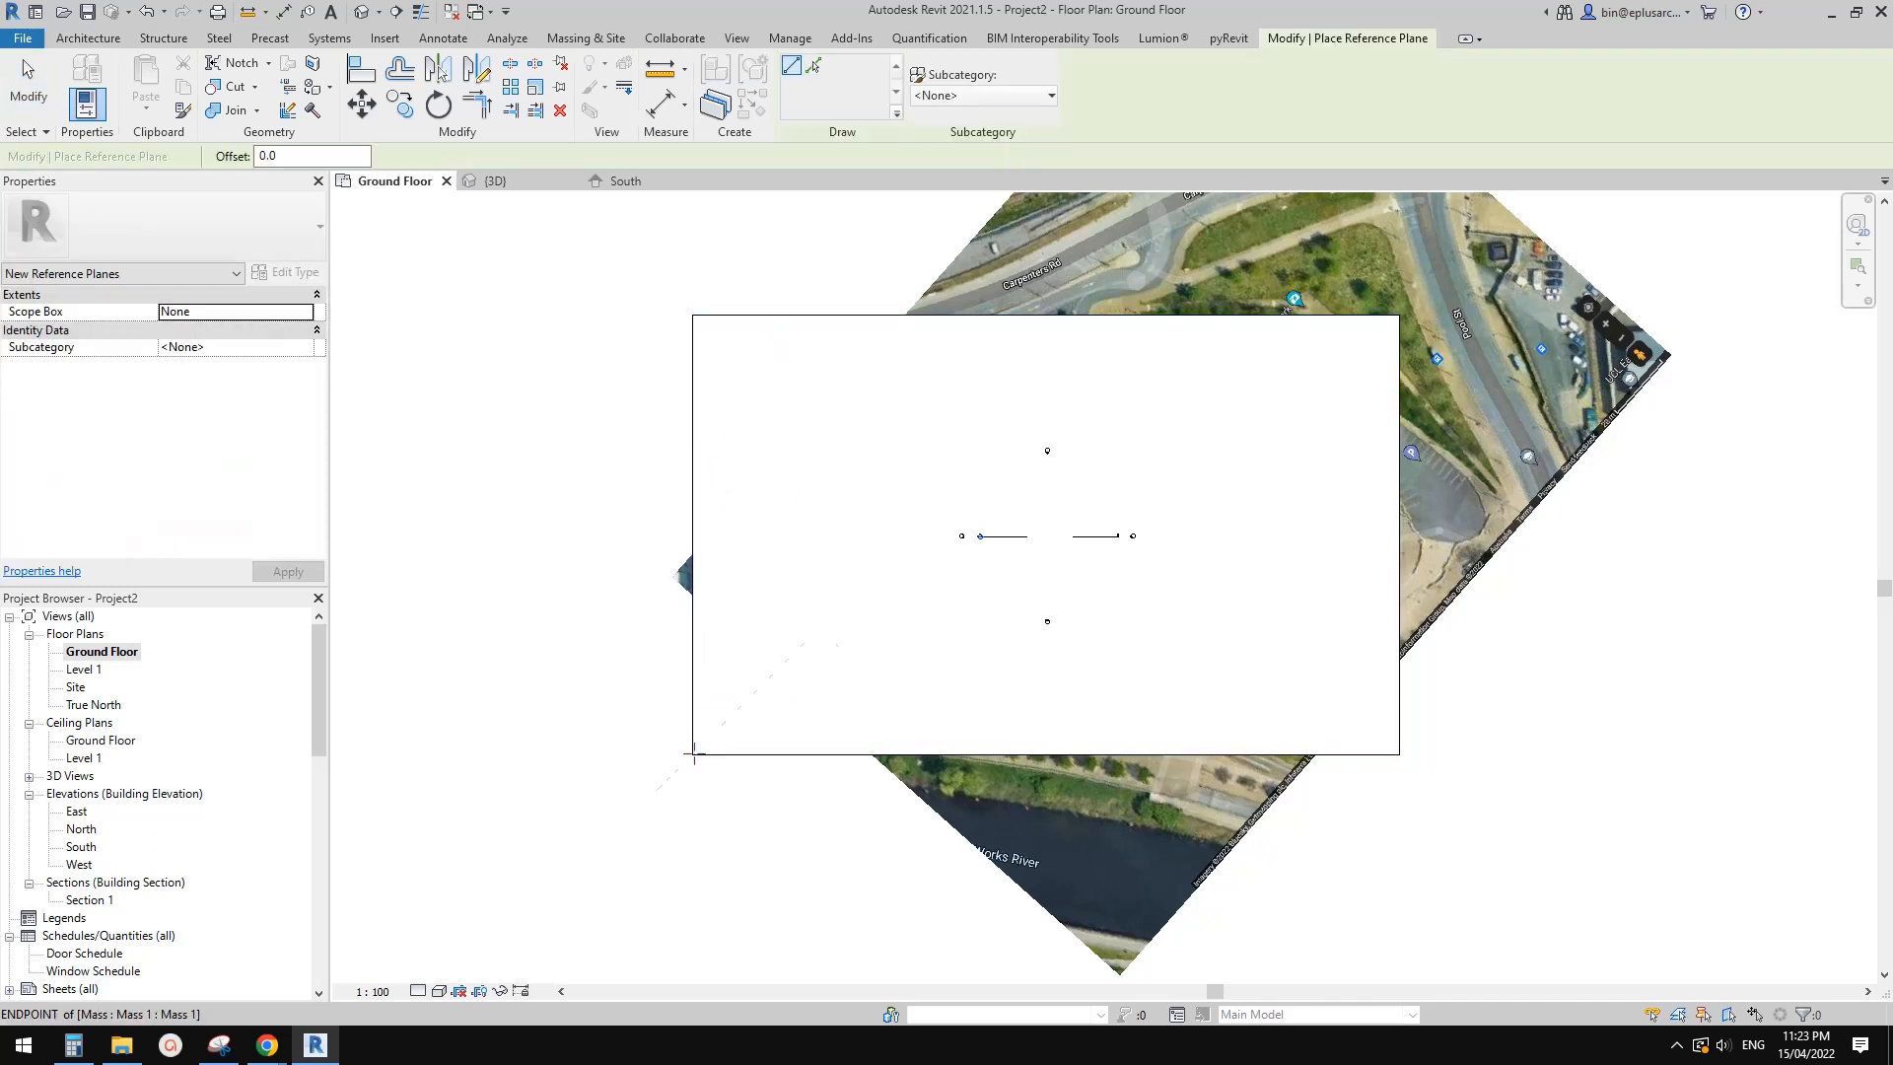
left_click(695, 756)
left_click(693, 268)
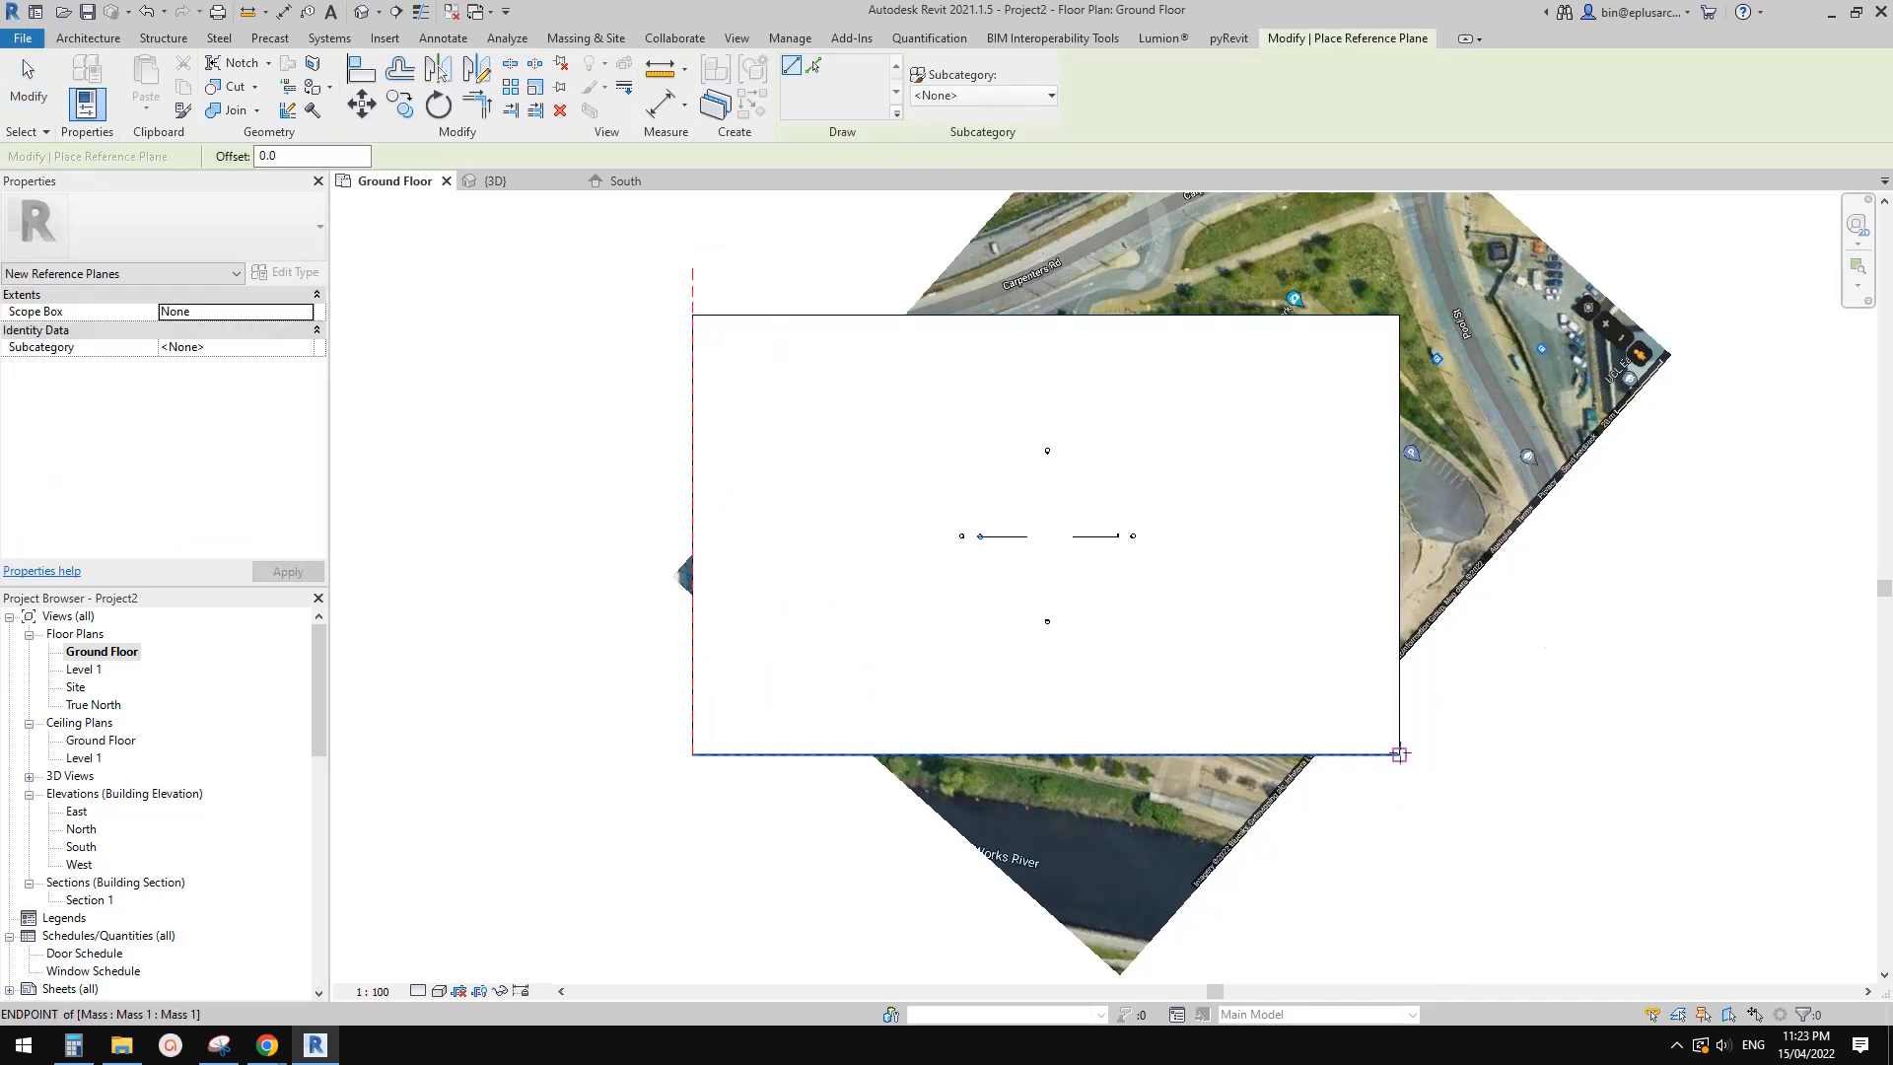
left_click(1400, 754)
left_click(1399, 286)
key("Escape")
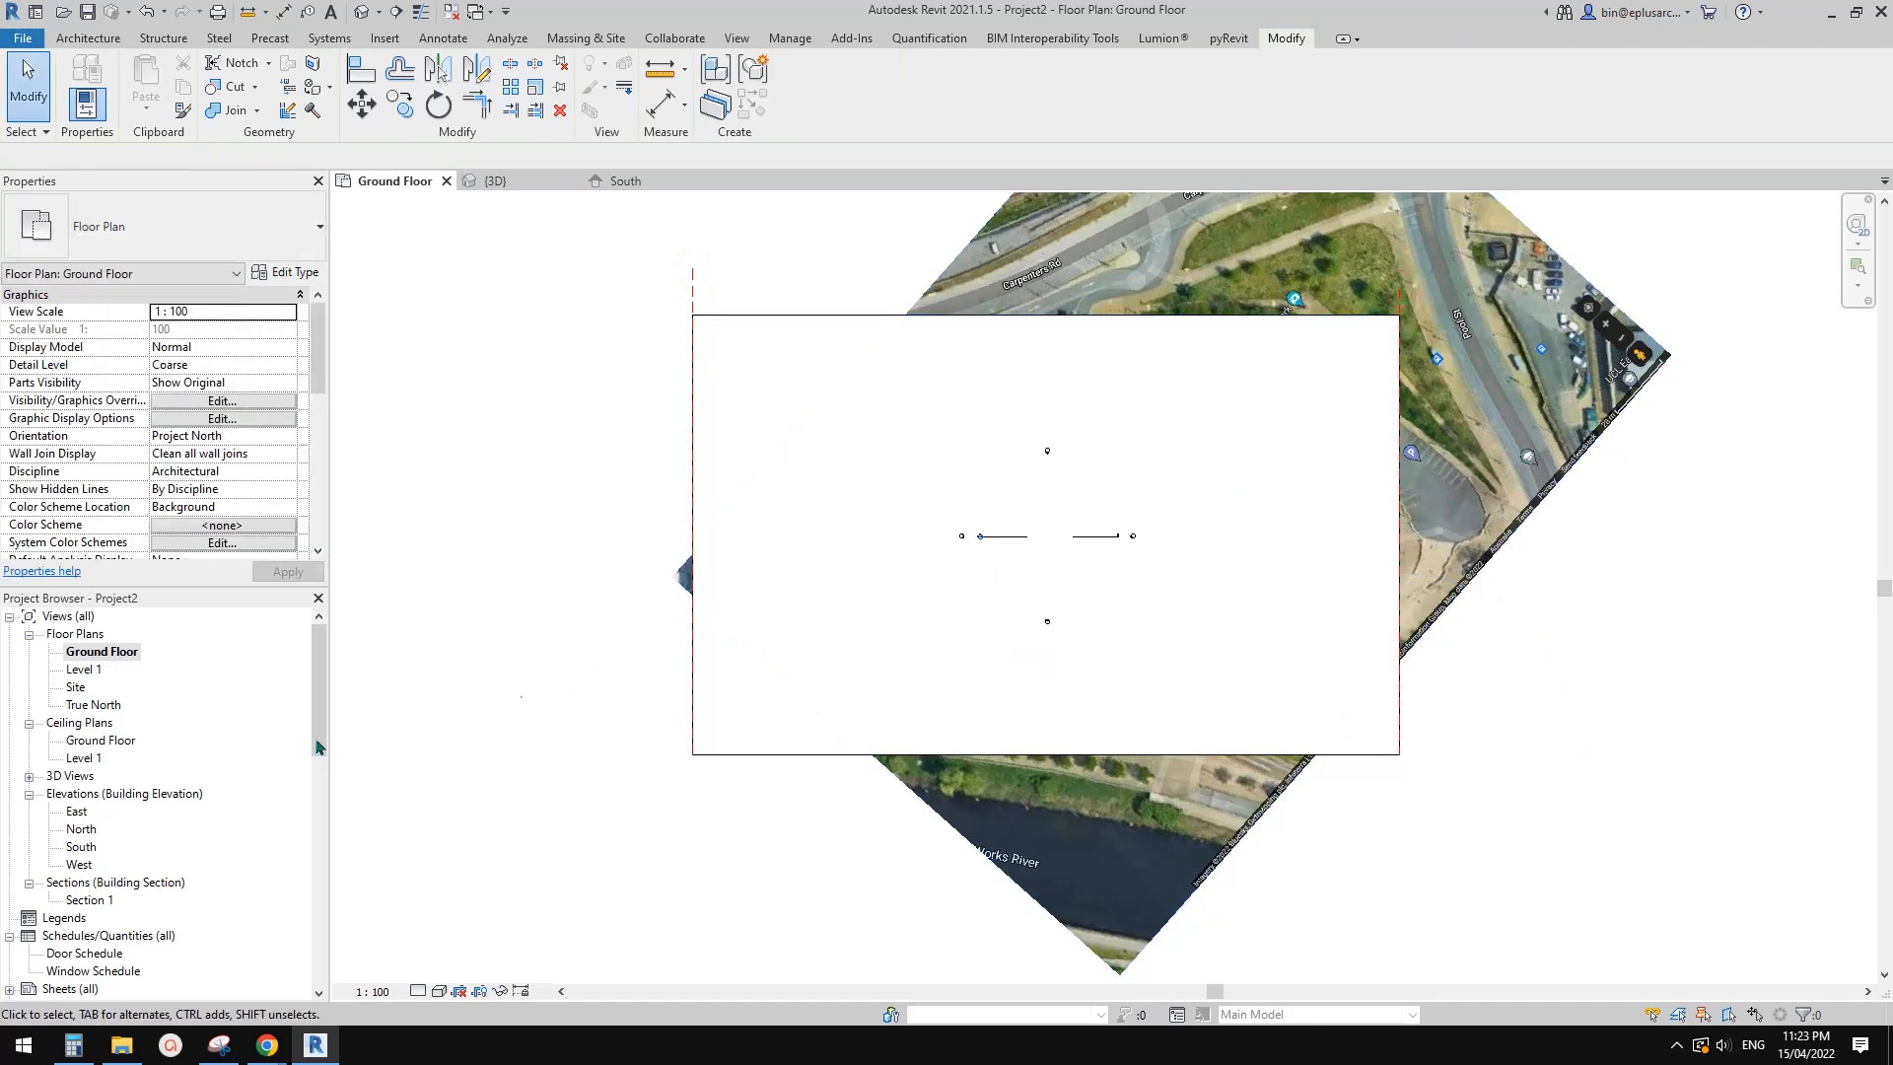
Return to the South elevation, frame both reference planes, and open File Explorer for the photo
double_click(80, 848)
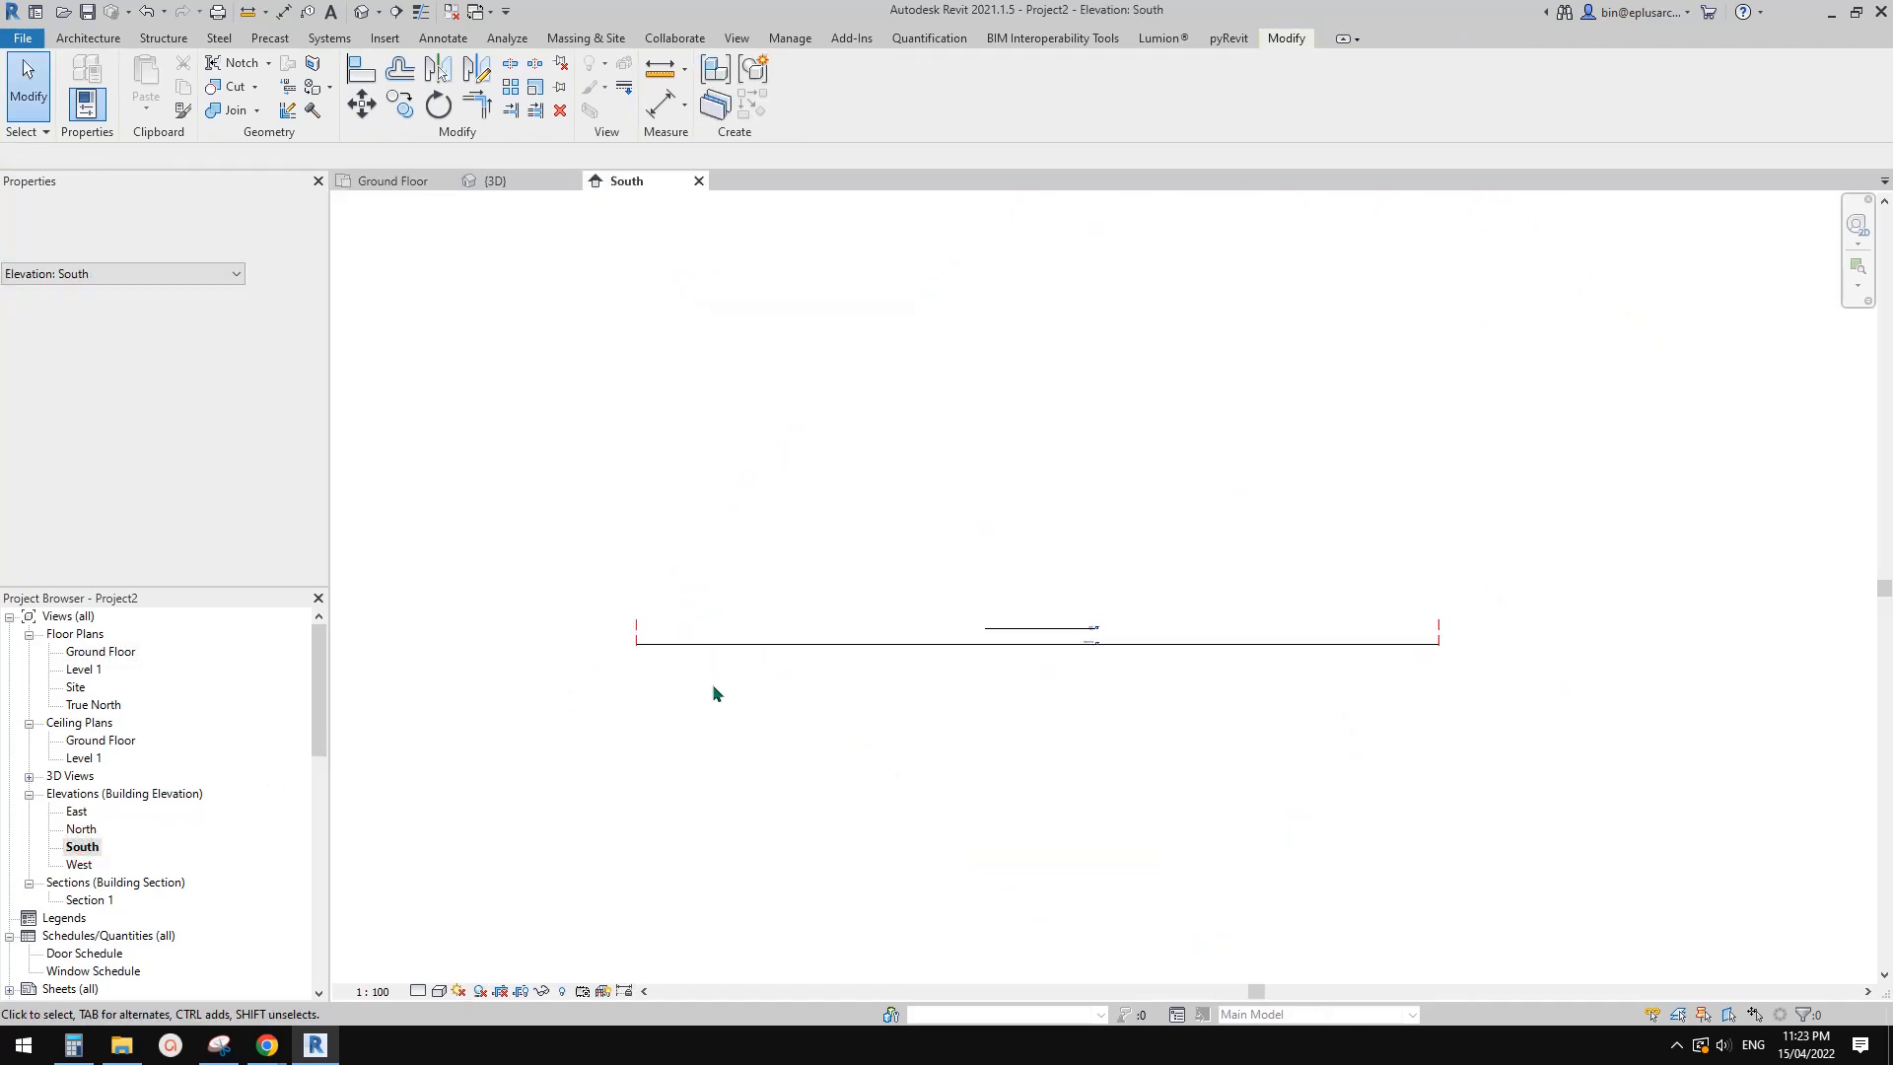
scroll(779, 663, "down", 3)
middle_click_drag(993, 701, 778, 701)
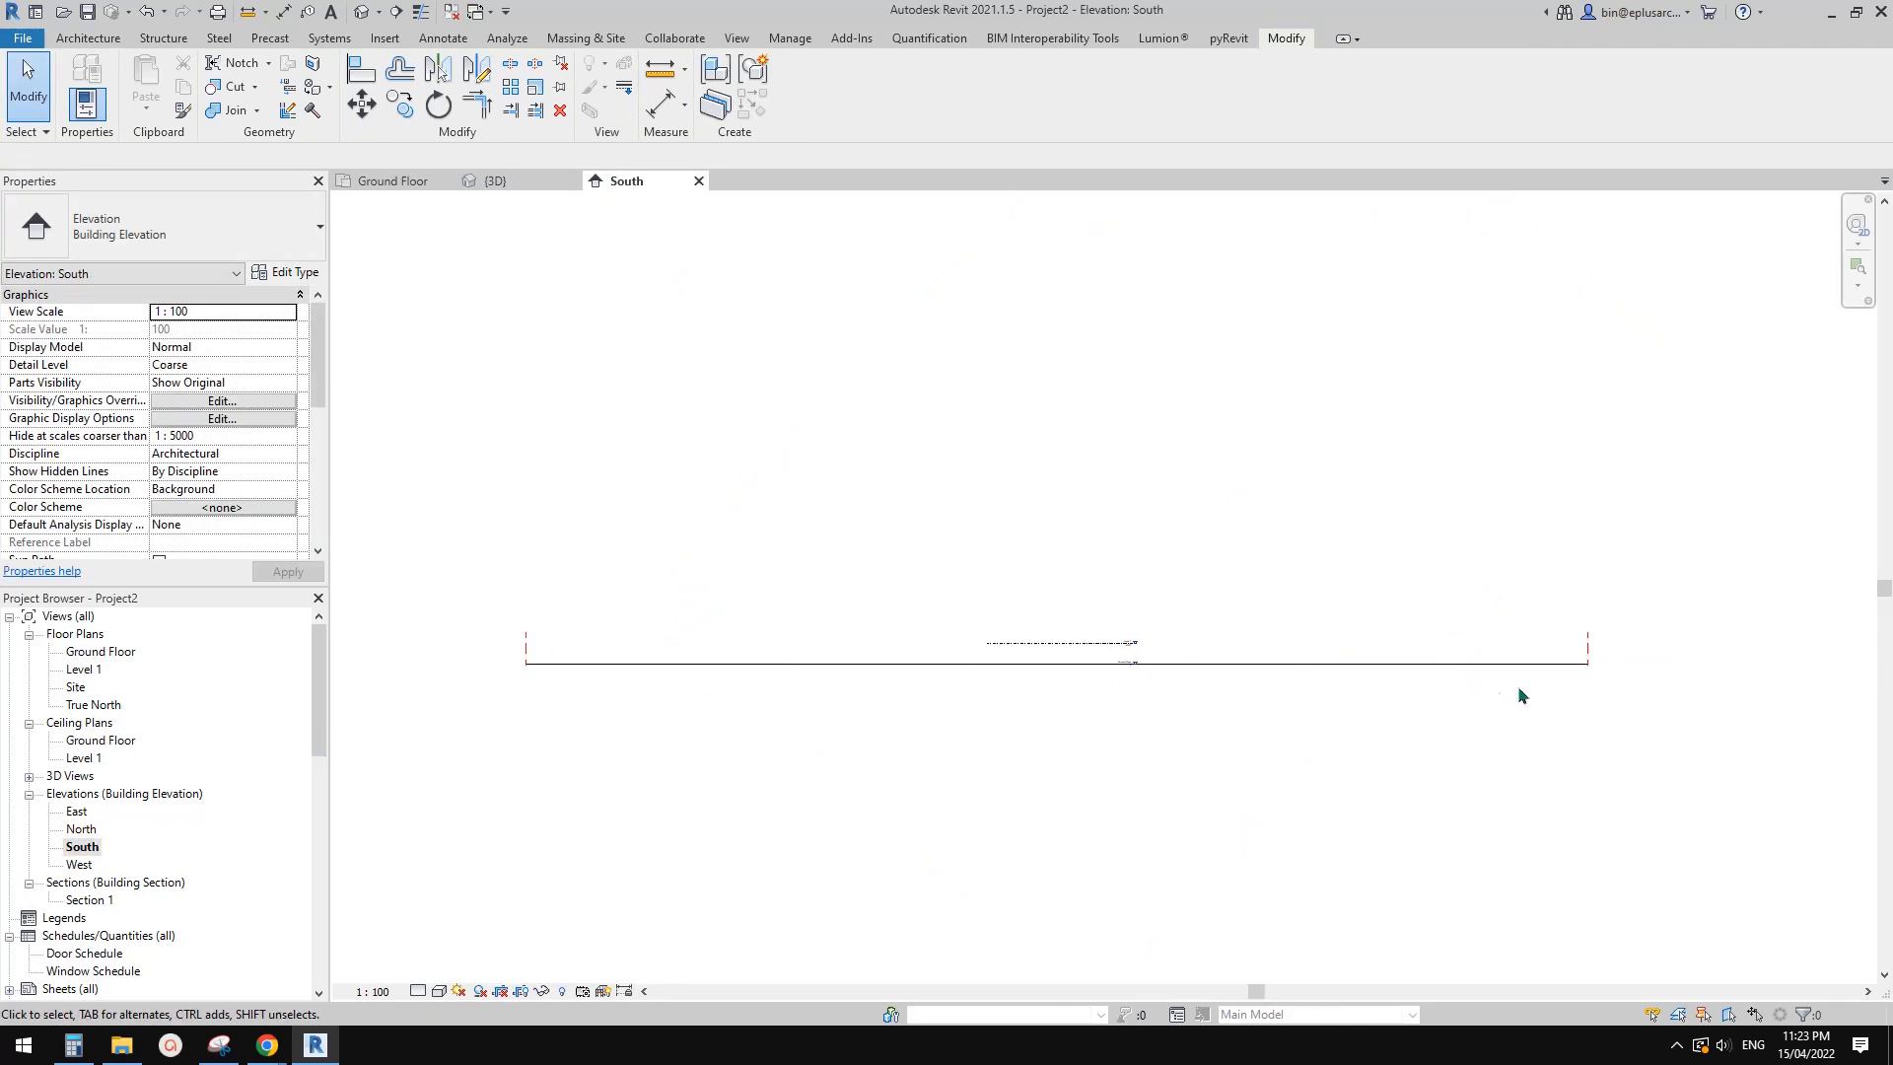
middle_click_drag(1151, 740, 1146, 669)
scroll(986, 750, "down", 4)
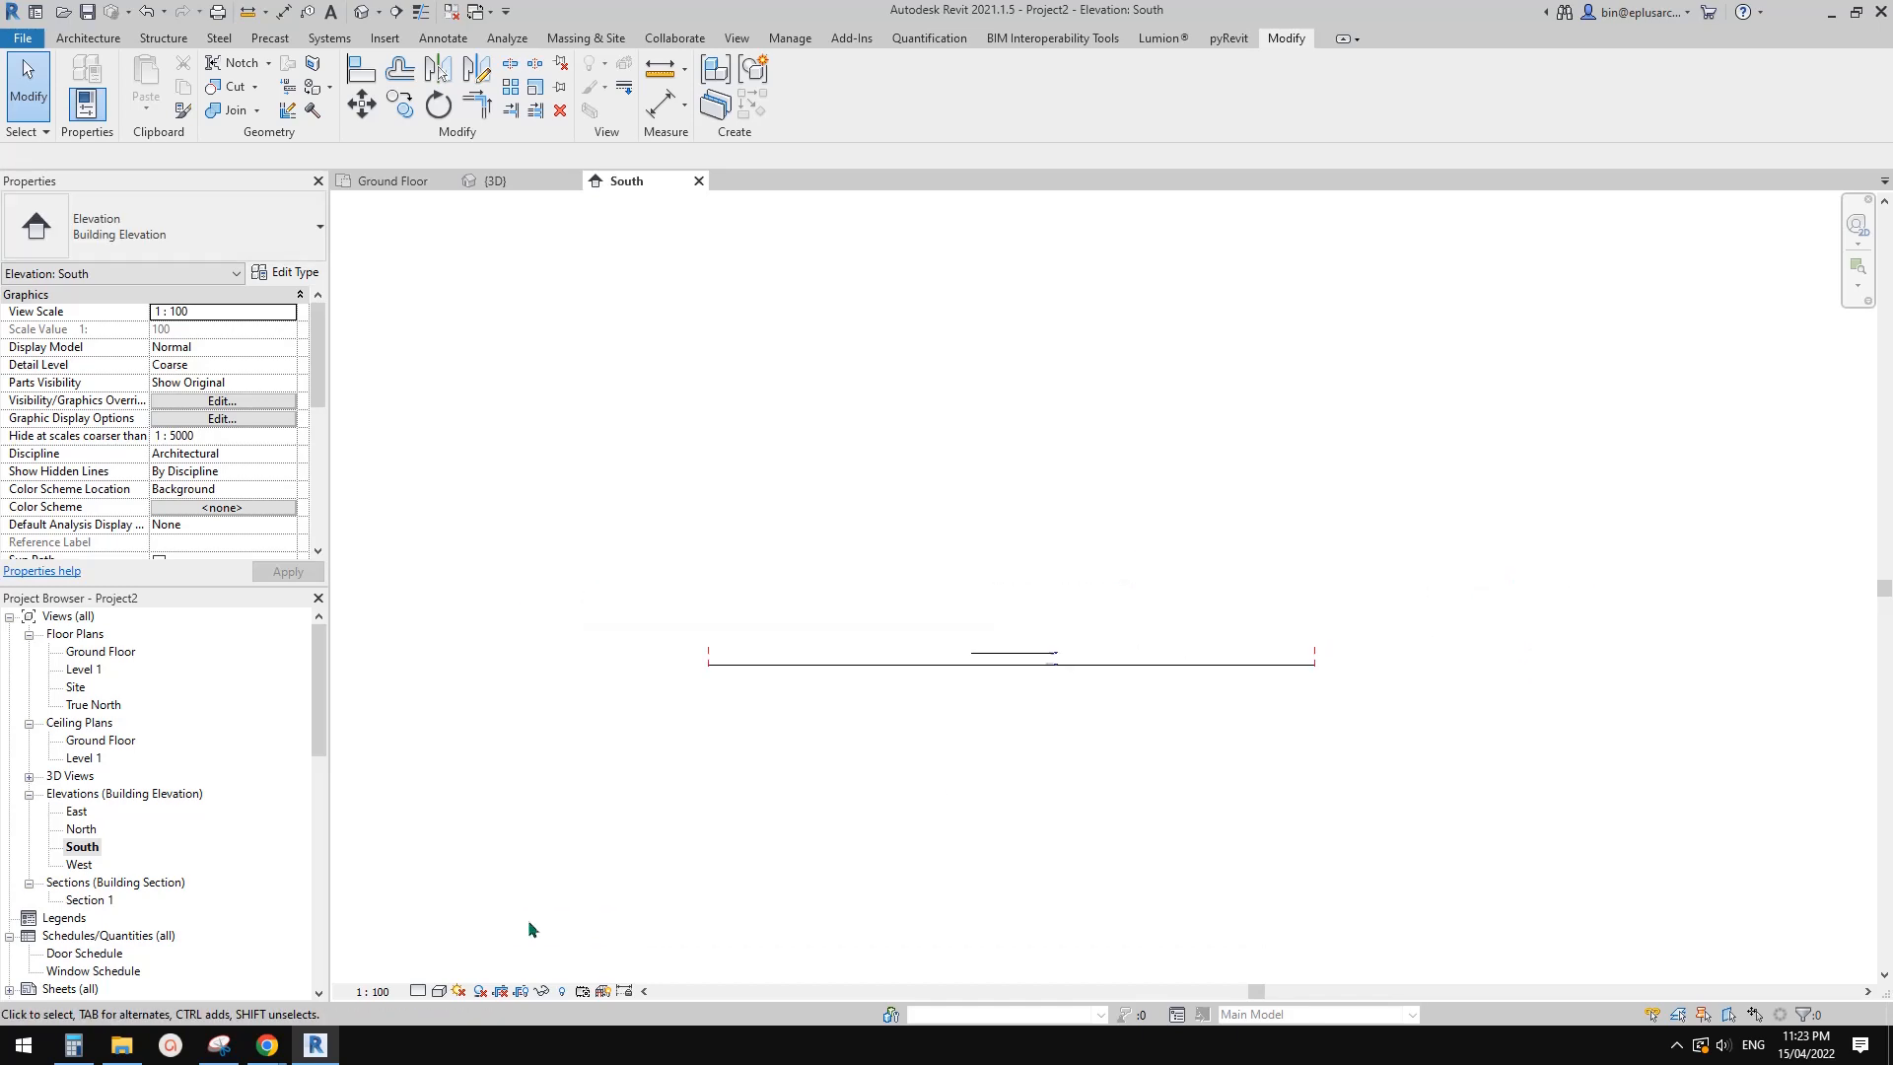
left_click(122, 1046)
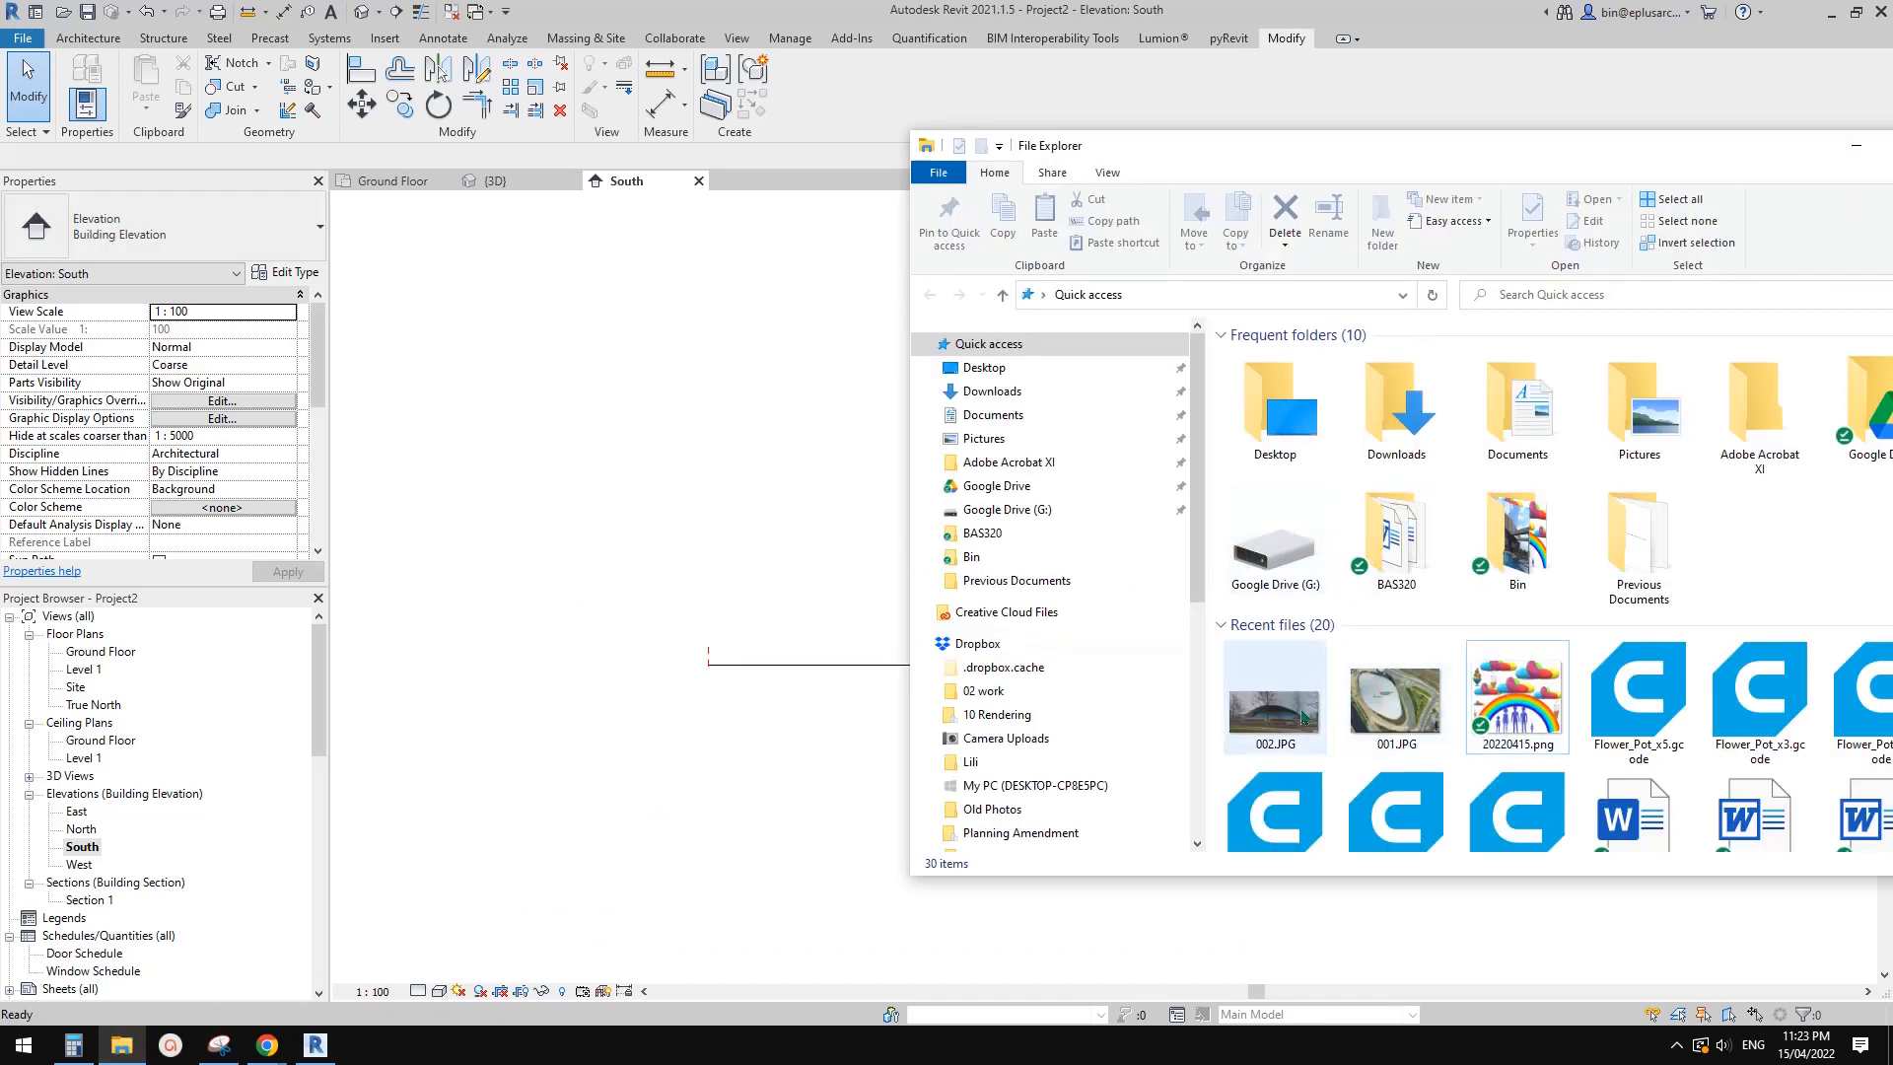
Bring the 002.JPG photo into the South elevation and drag it lower
left_click_drag(1275, 695, 1447, 324)
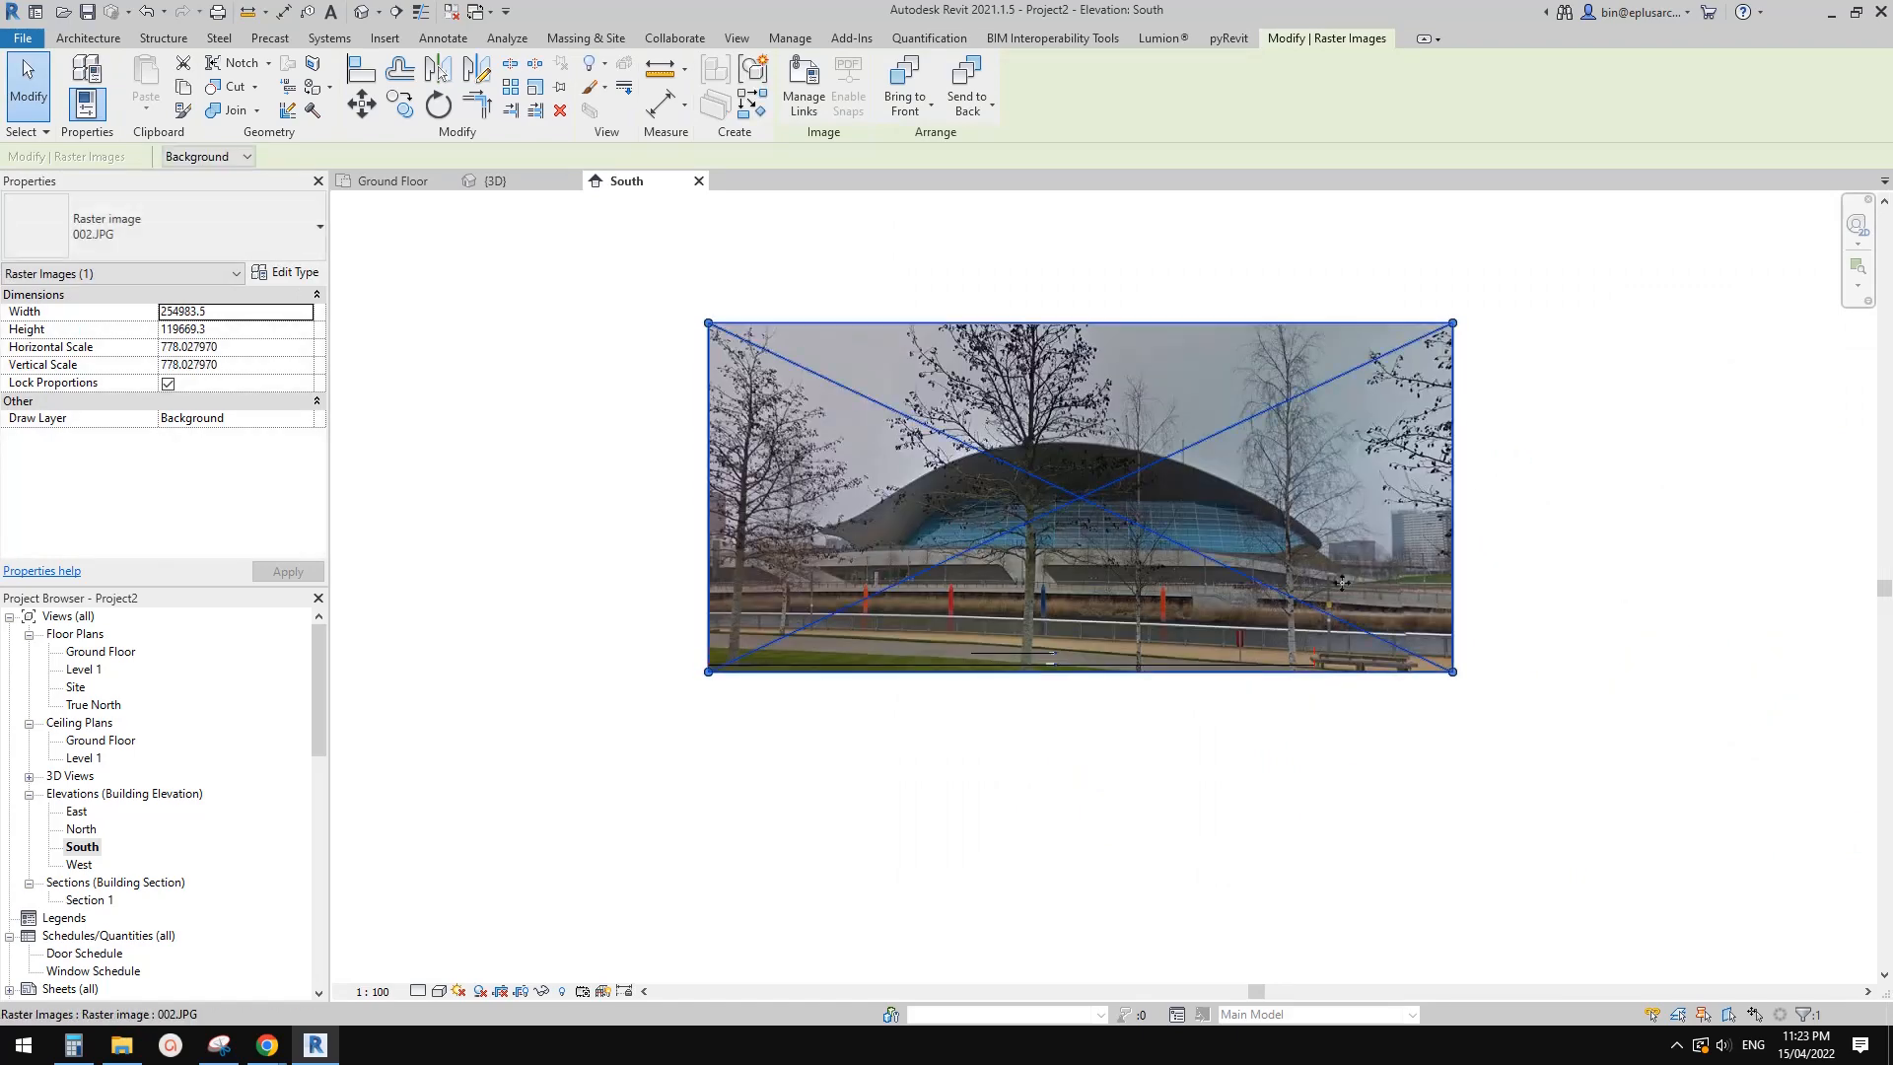
left_click_drag(1112, 538, 1116, 611)
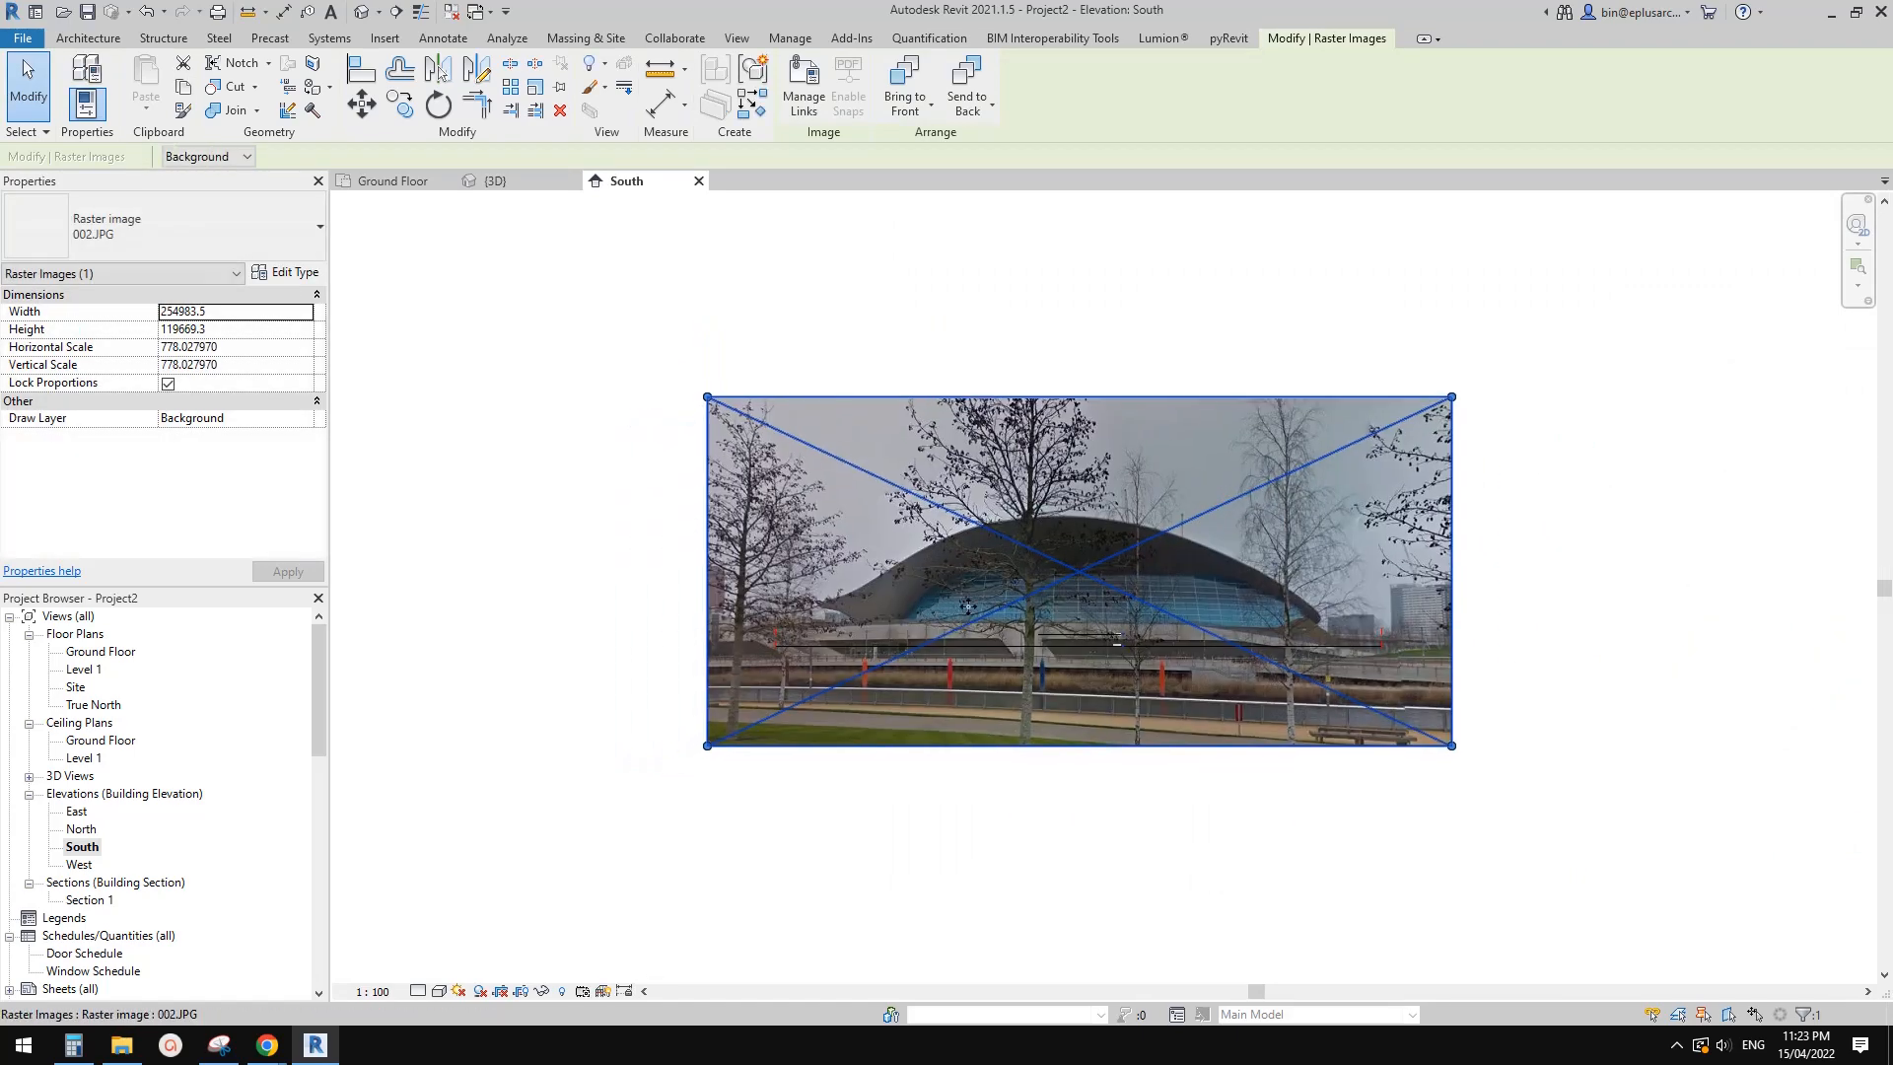
left_click_drag(978, 609, 1130, 663)
scroll(1178, 652, "up", 3)
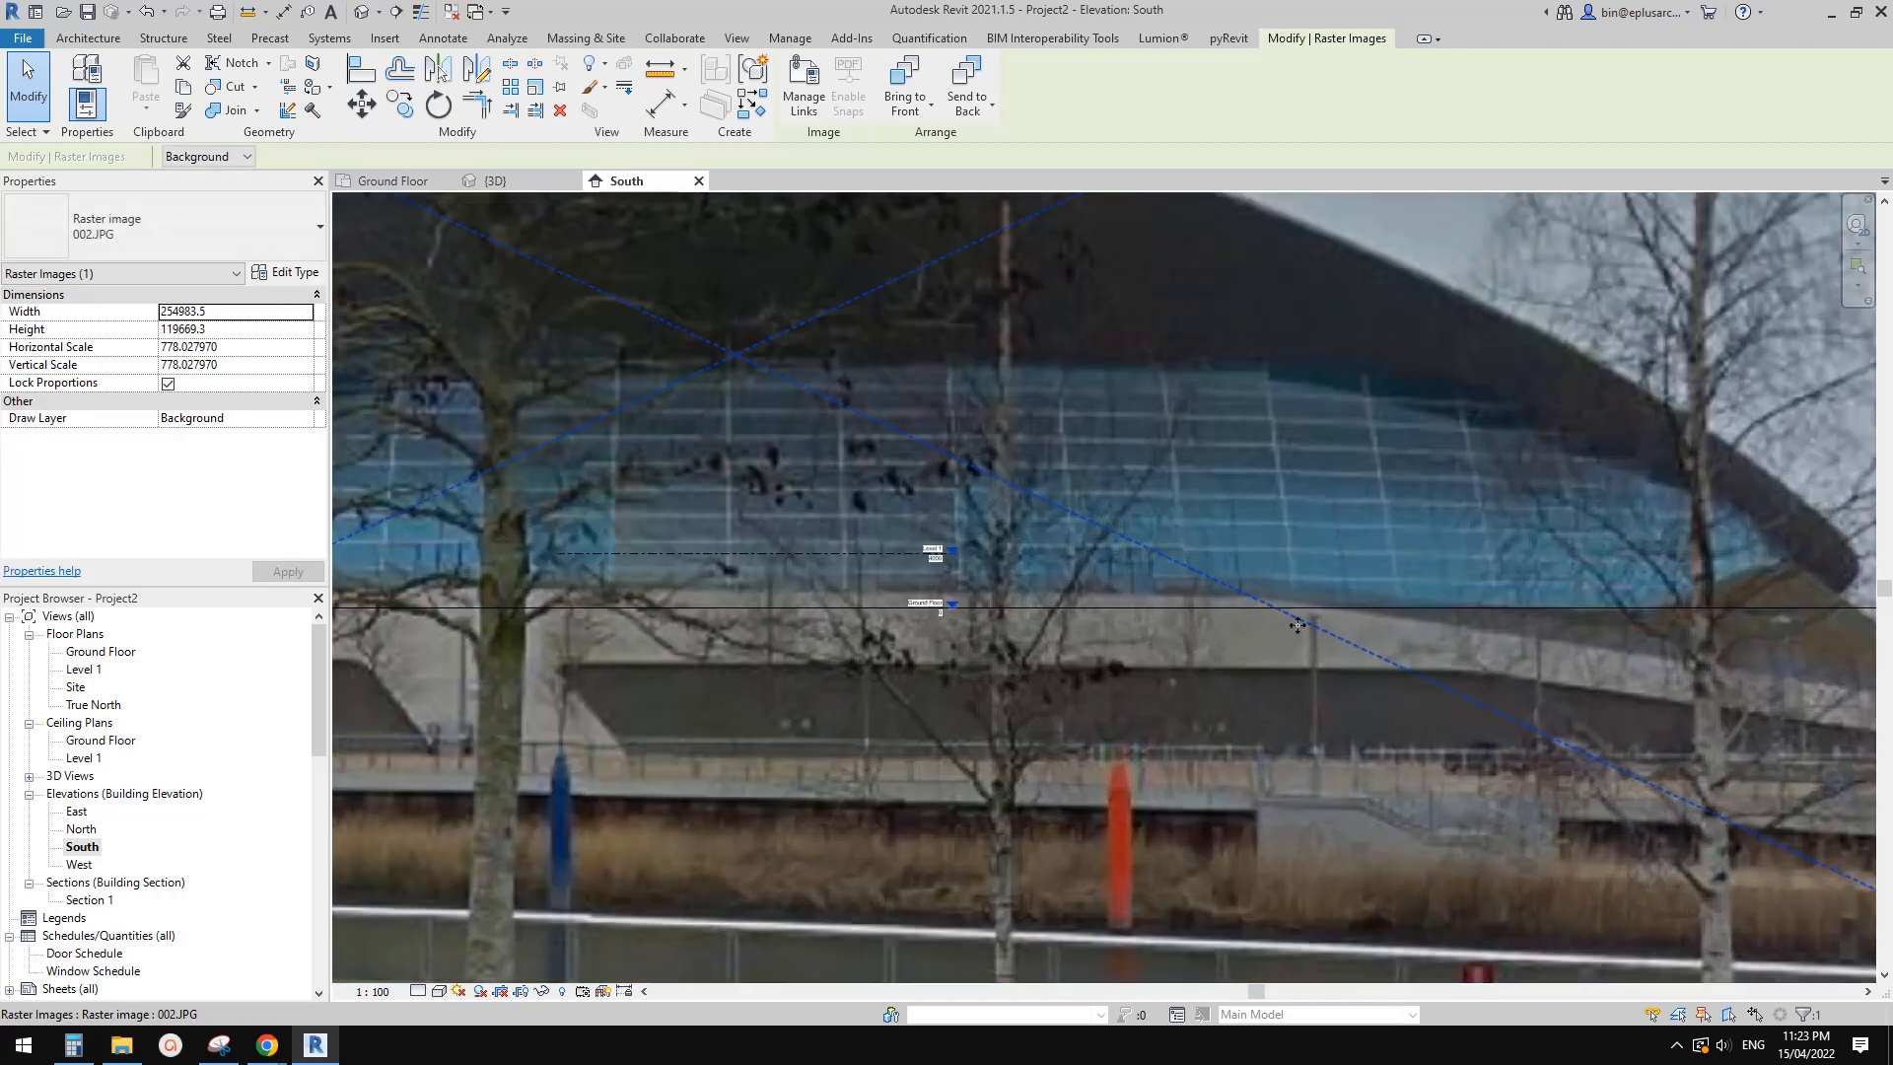
scroll(1286, 607, "down", 2)
middle_click_drag(1033, 654, 1725, 610)
scroll(1133, 621, "down", 3)
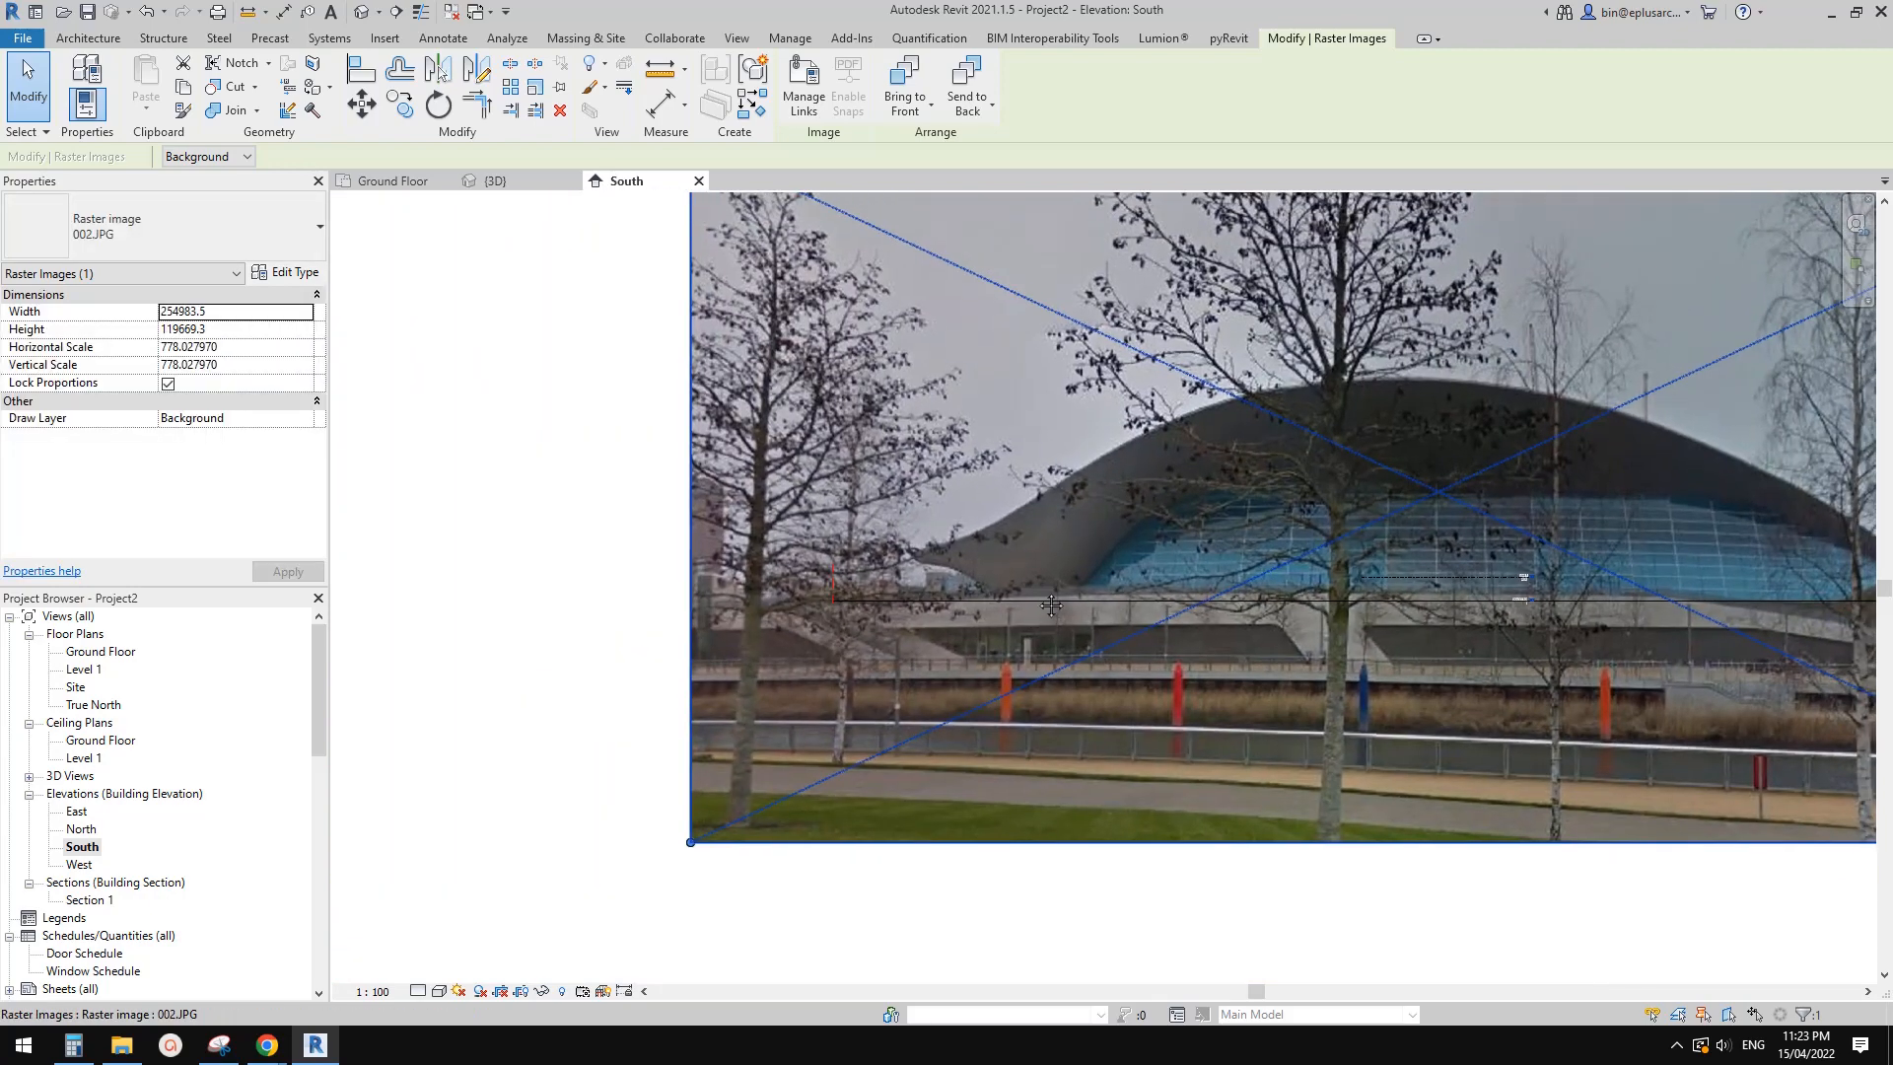
Enlarge the photo from its top-right corner and nudge its base onto the level line
key("Left")
key("shift+Left")
key("shift+Left")
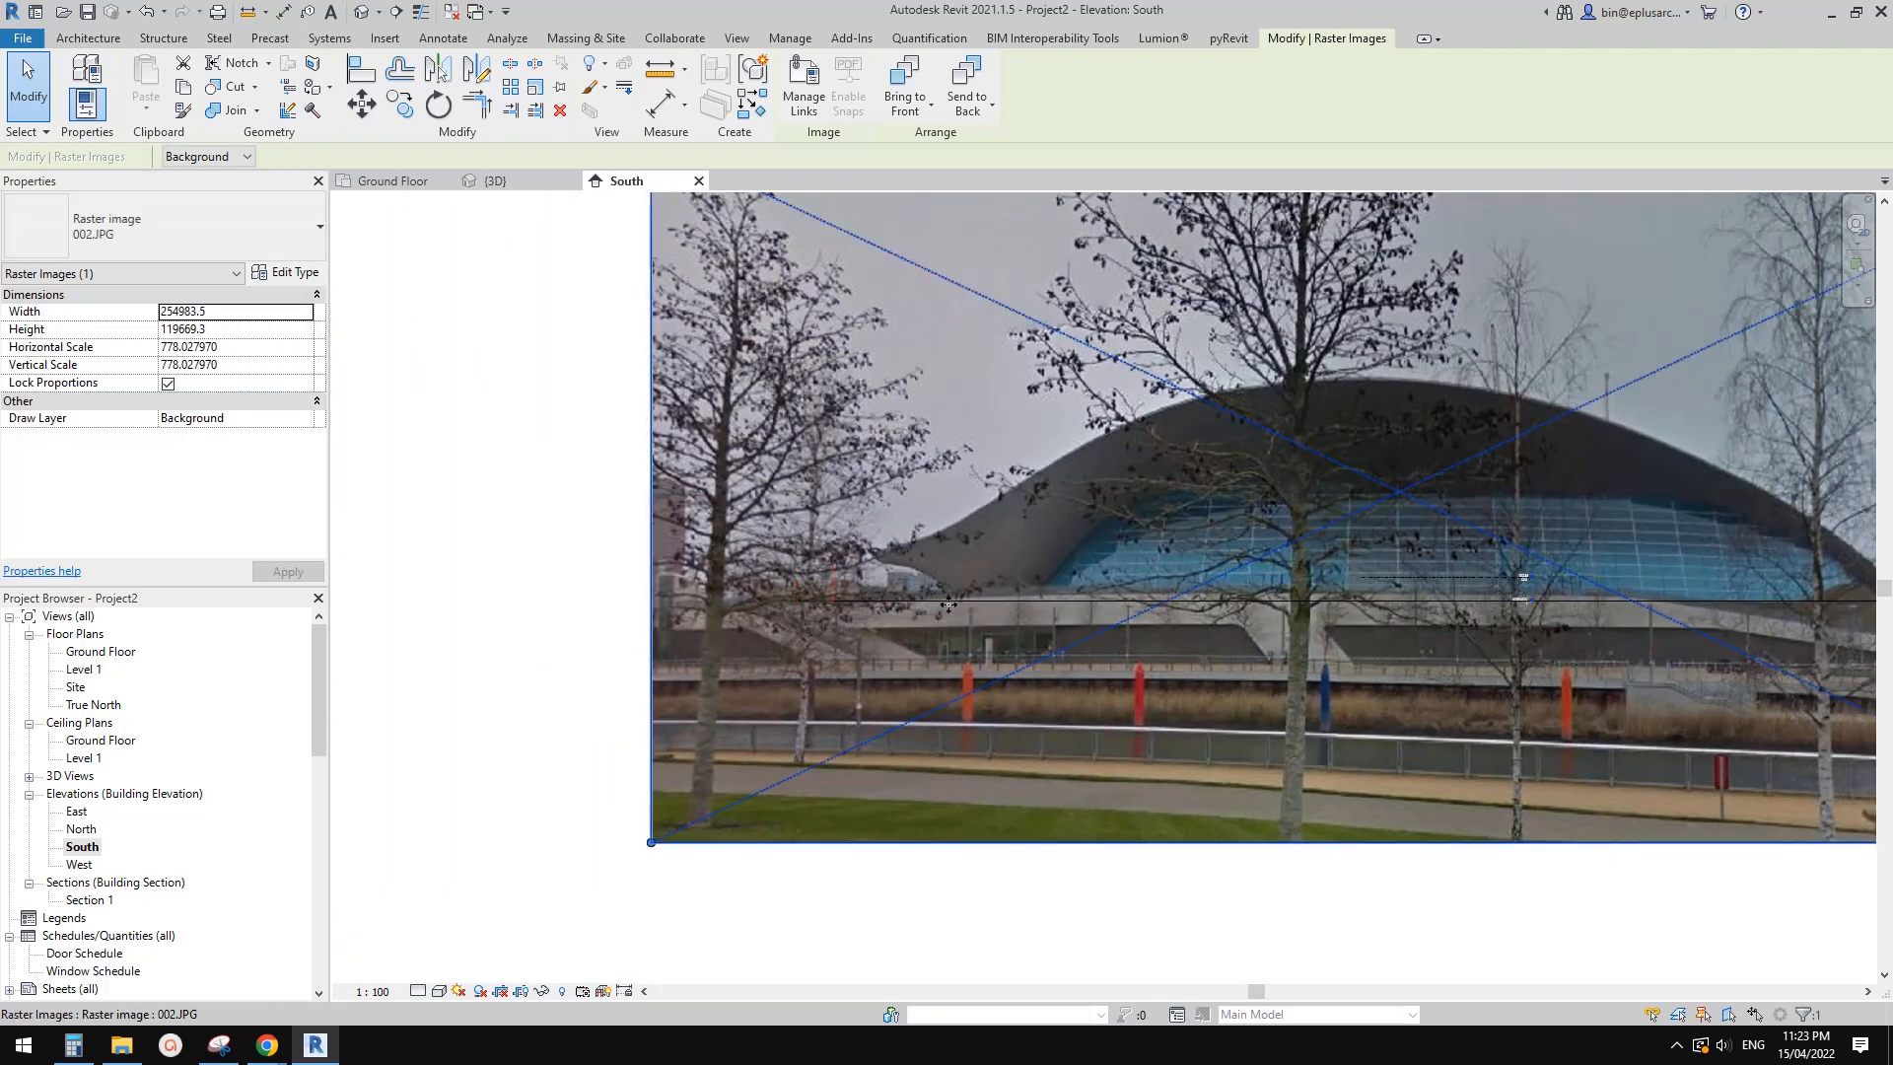
scroll(949, 603, "down", 5)
middle_click_drag(949, 604, 738, 645)
left_click_drag(1314, 415, 1462, 346)
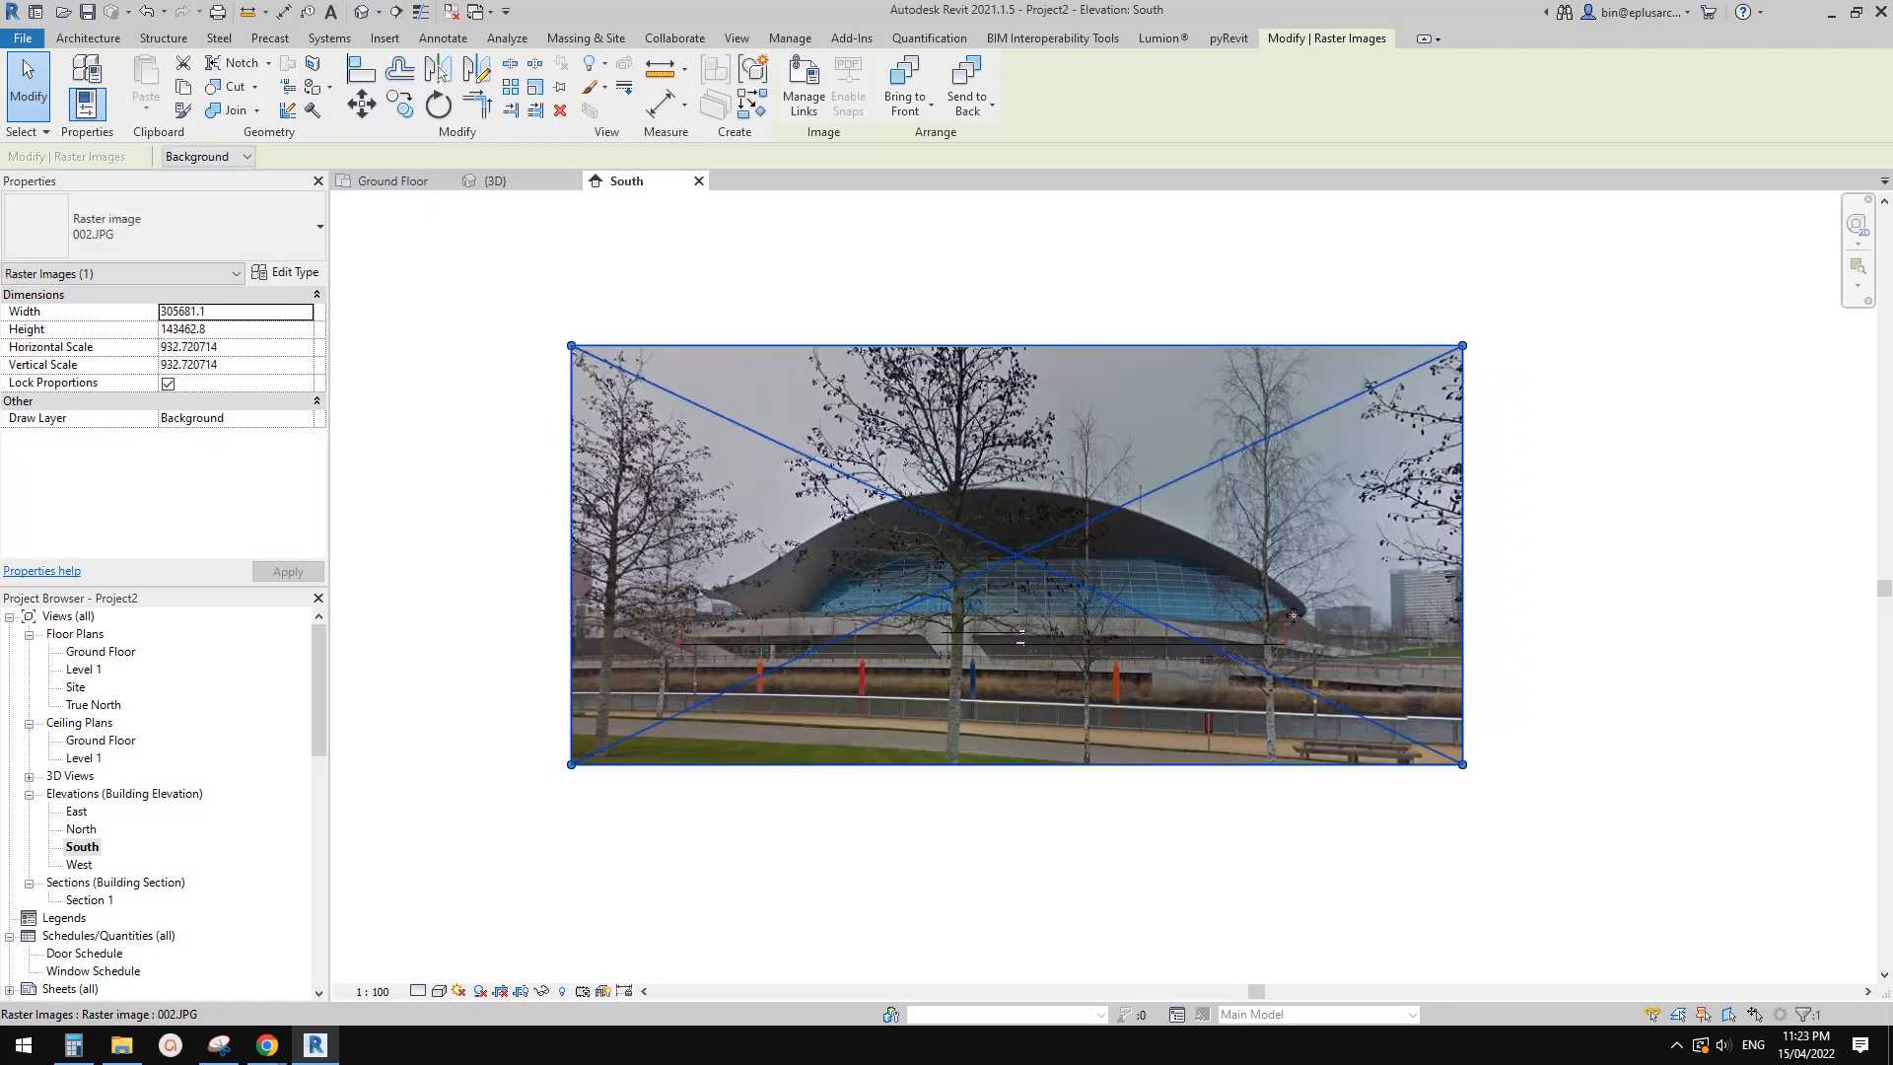
key("Left")
key("Left")
key("Left")
key("Left")
key("Left")
key("Down")
key("Down")
key("Down")
key("Down")
key("Down")
key("Down")
key("Down")
key("Down")
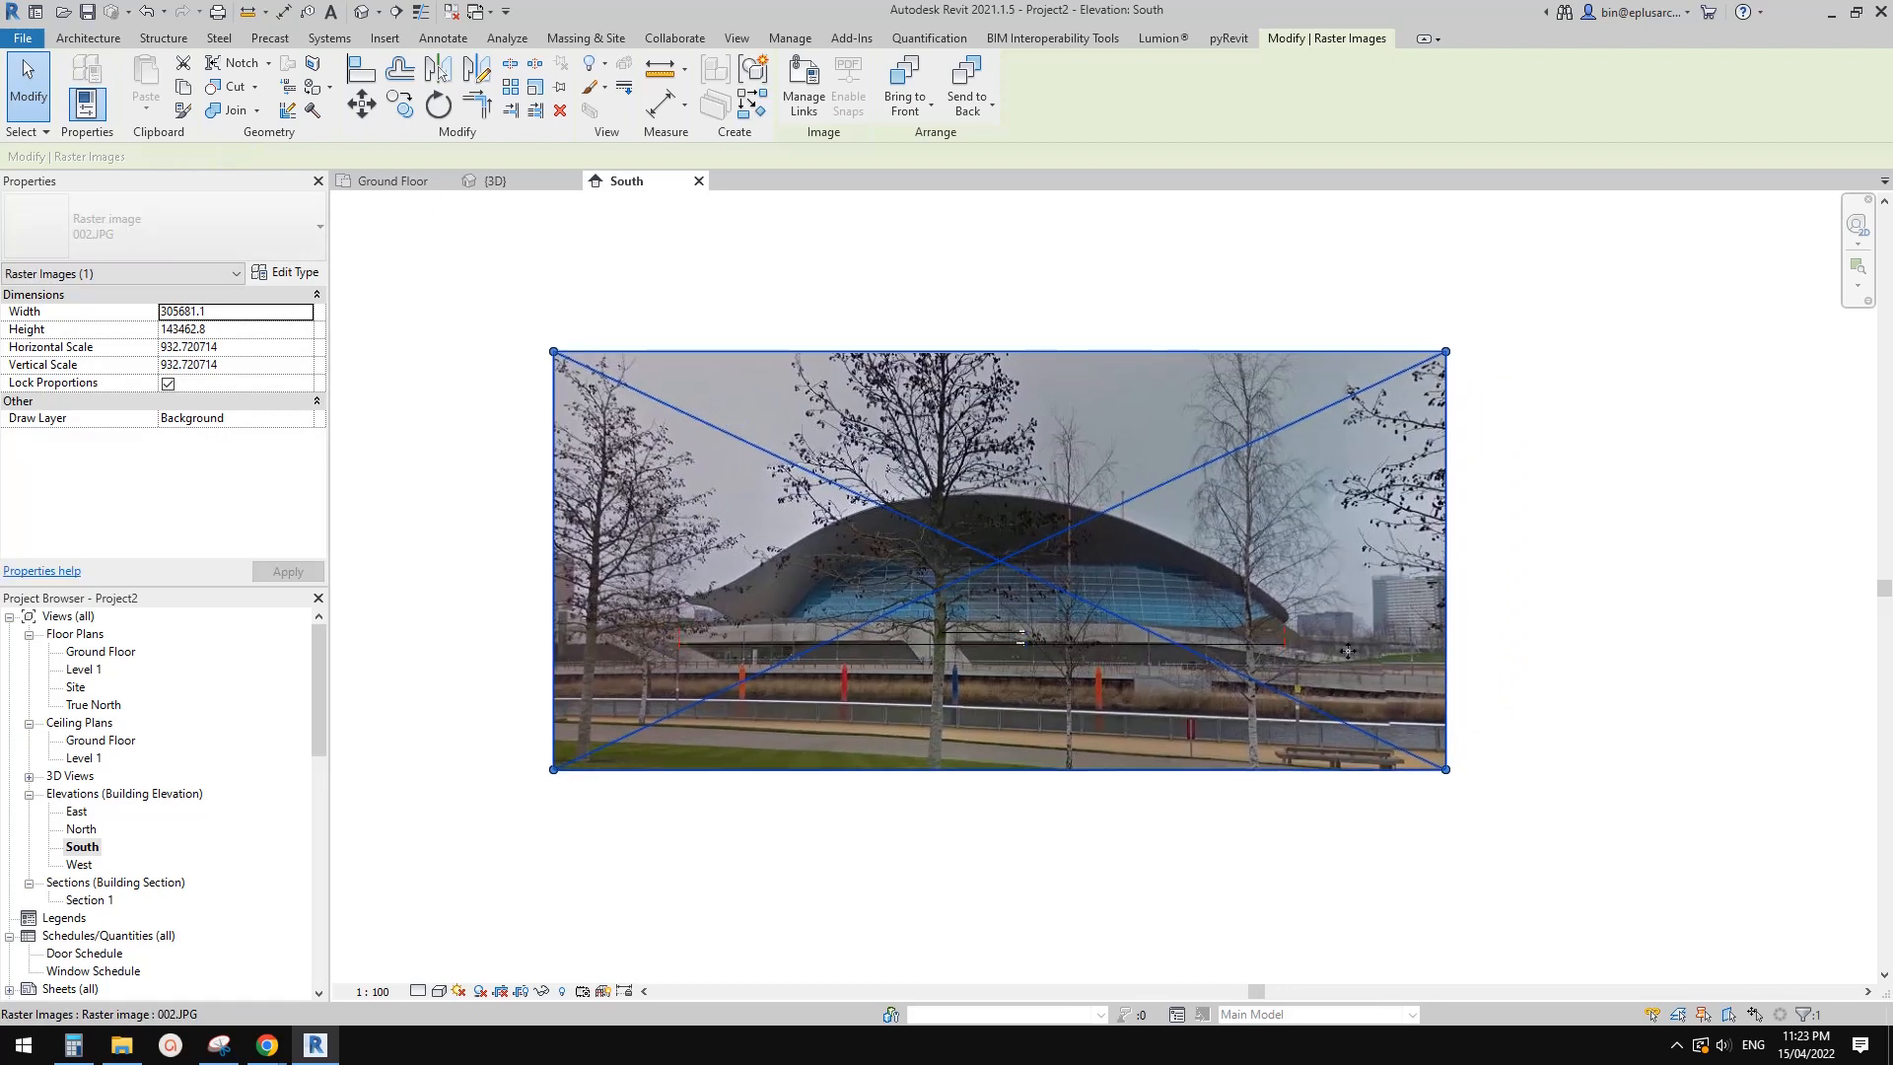
key("Left")
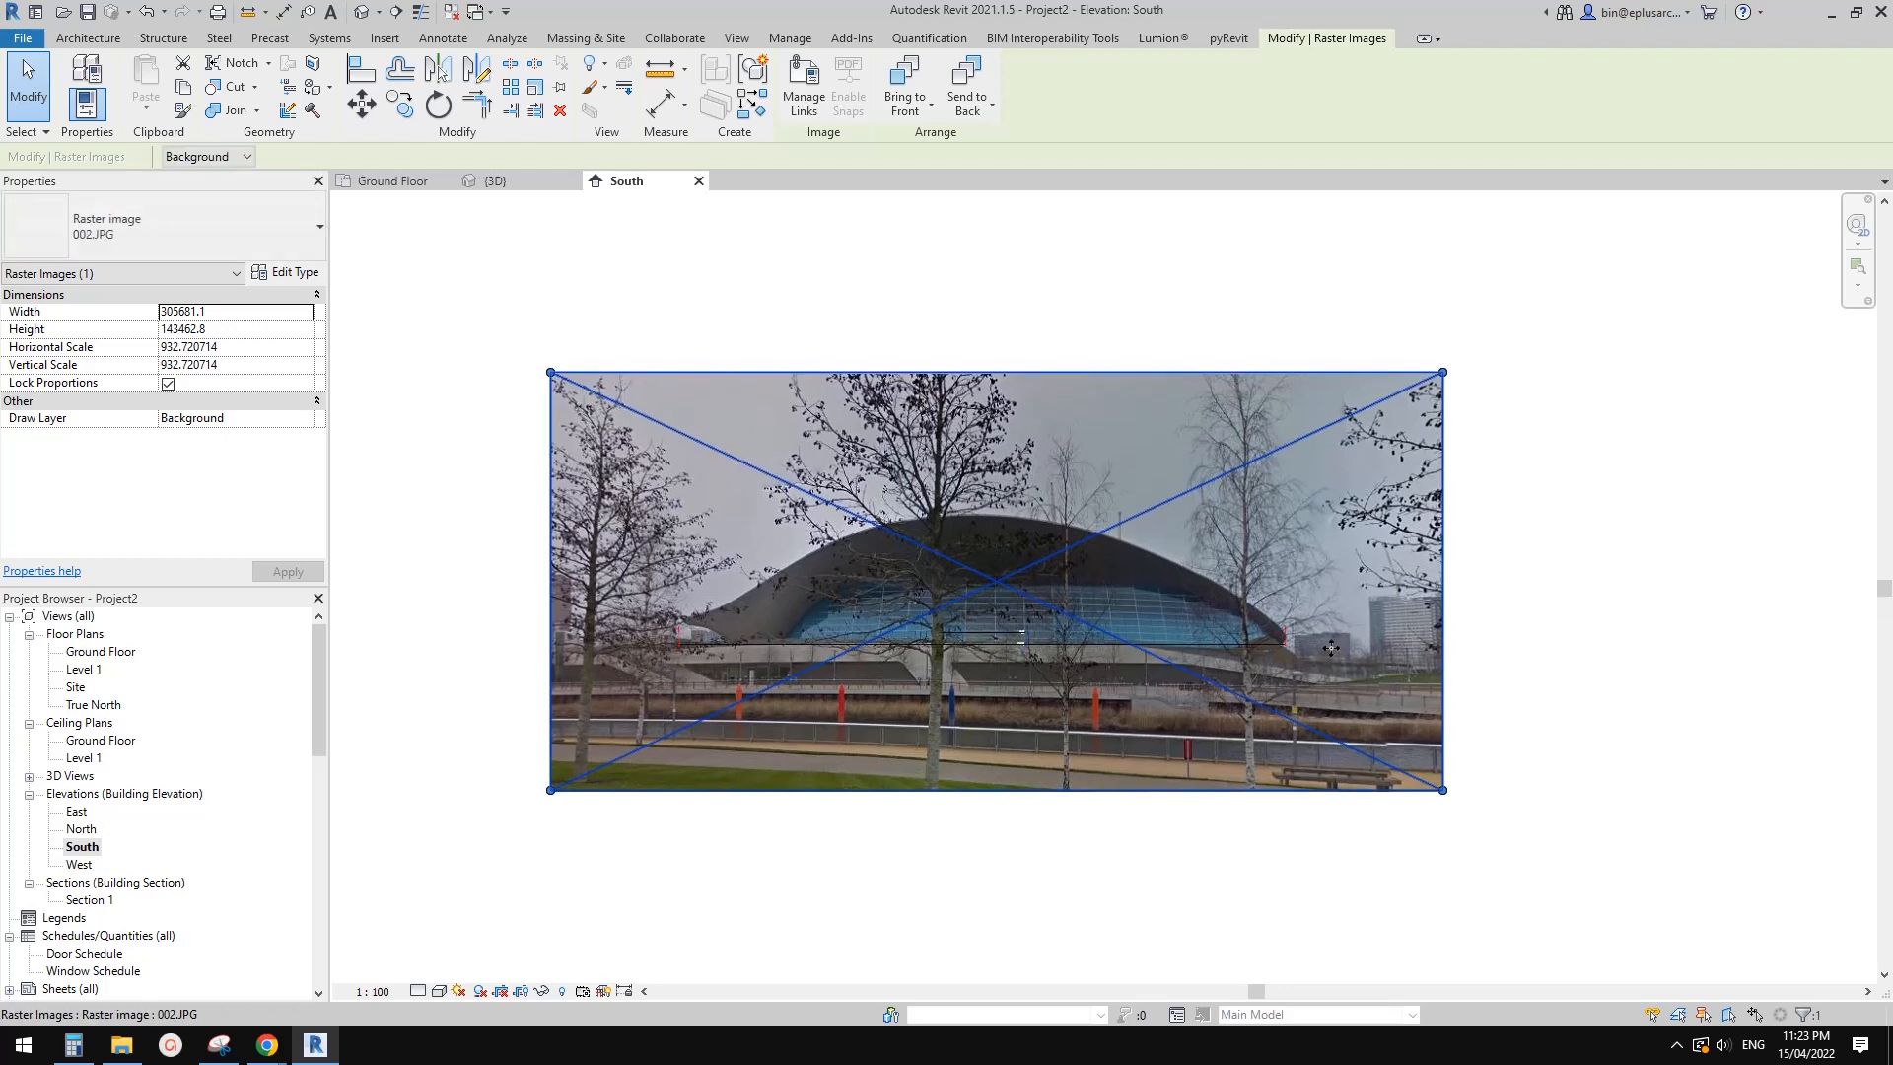
scroll(1238, 624, "up", 1)
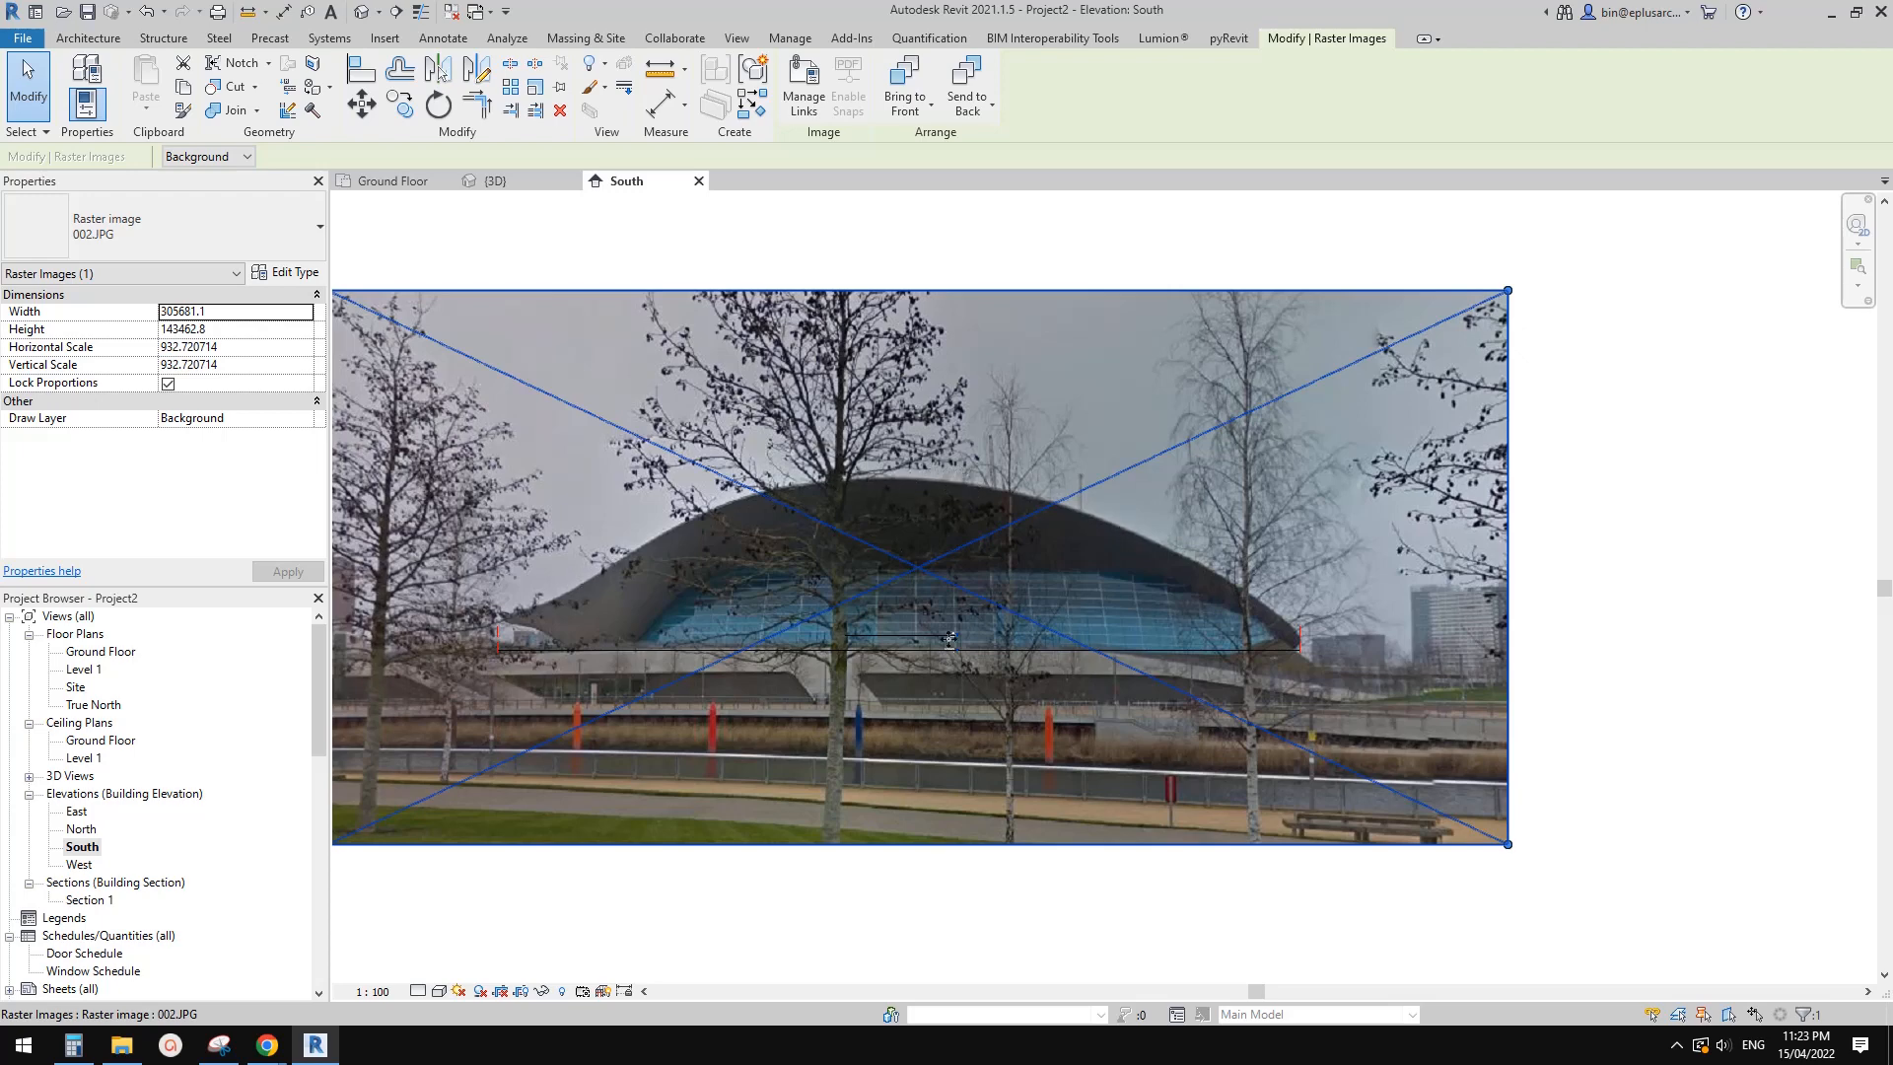
left_click(1657, 623)
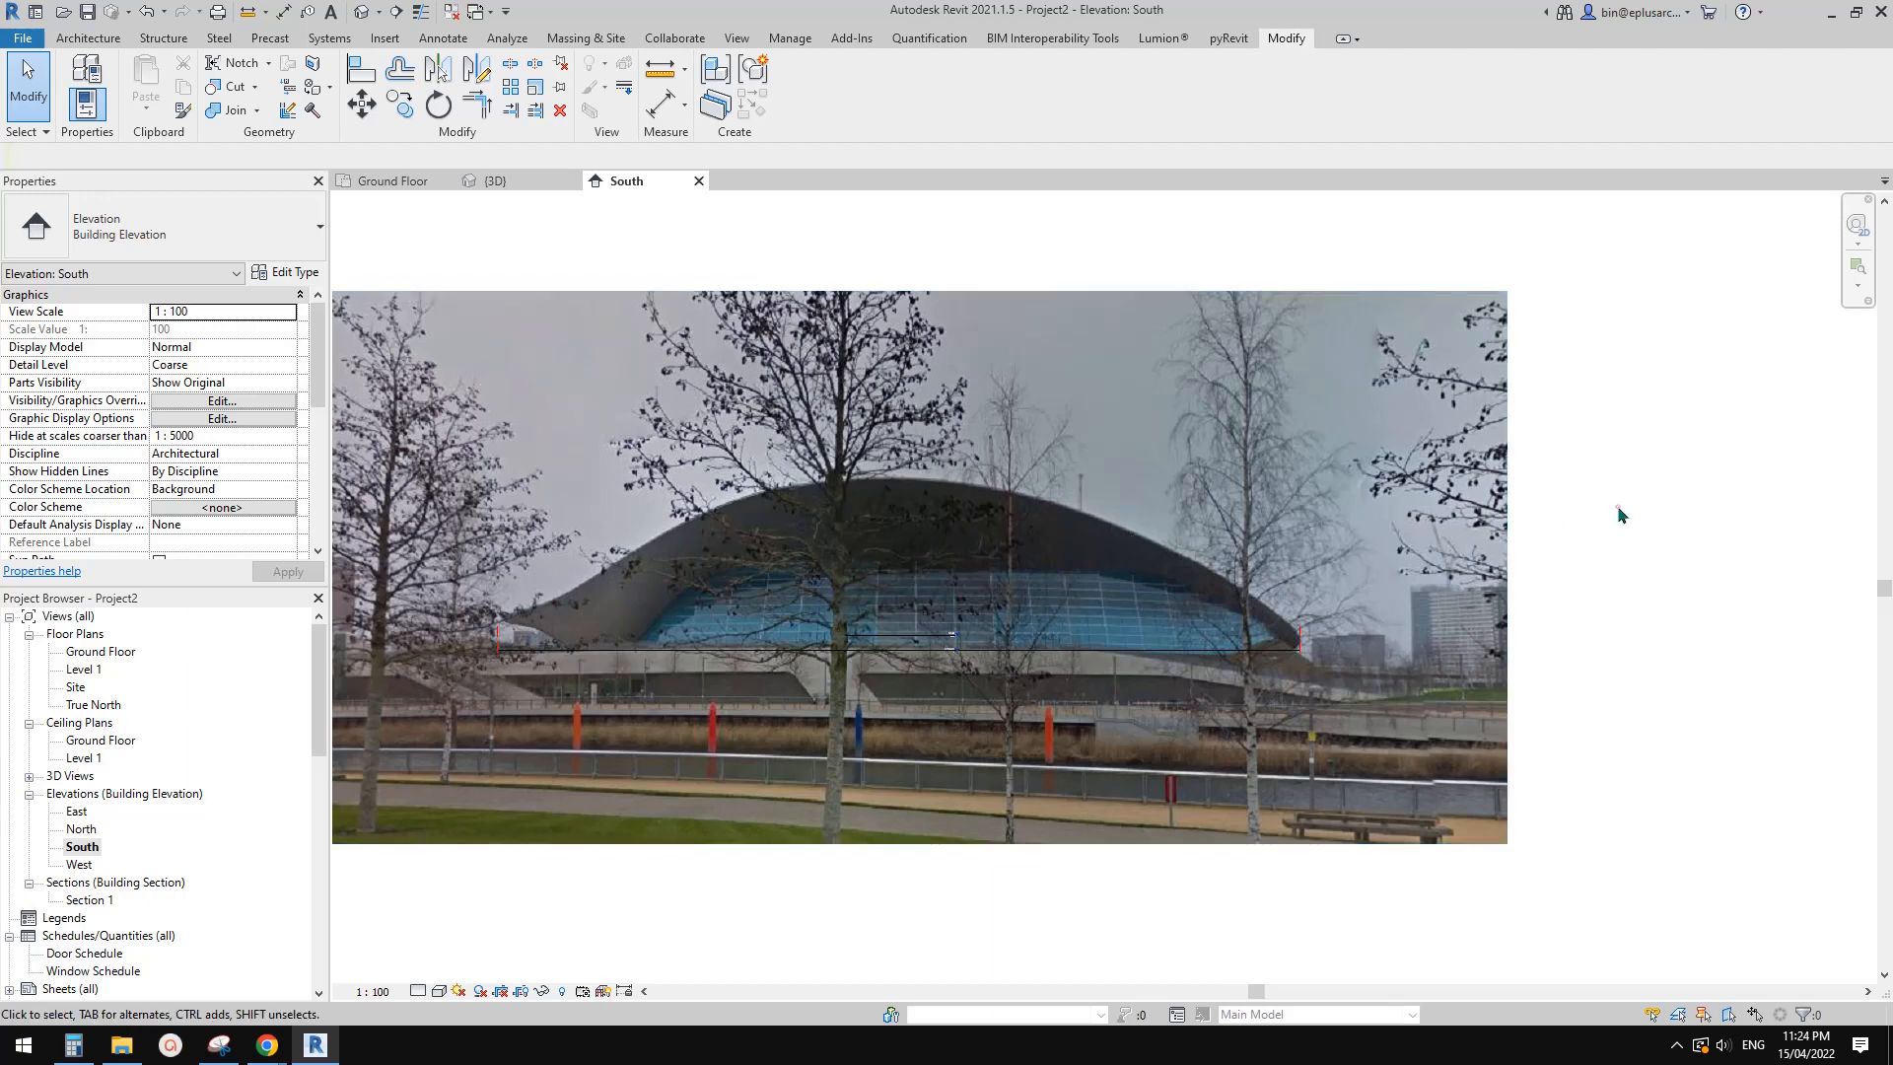
Select then clear the mass, and start then cancel an RP reference plane
scroll(1627, 513, "down", 2)
scroll(1322, 628, "up", 3)
left_click(1322, 624)
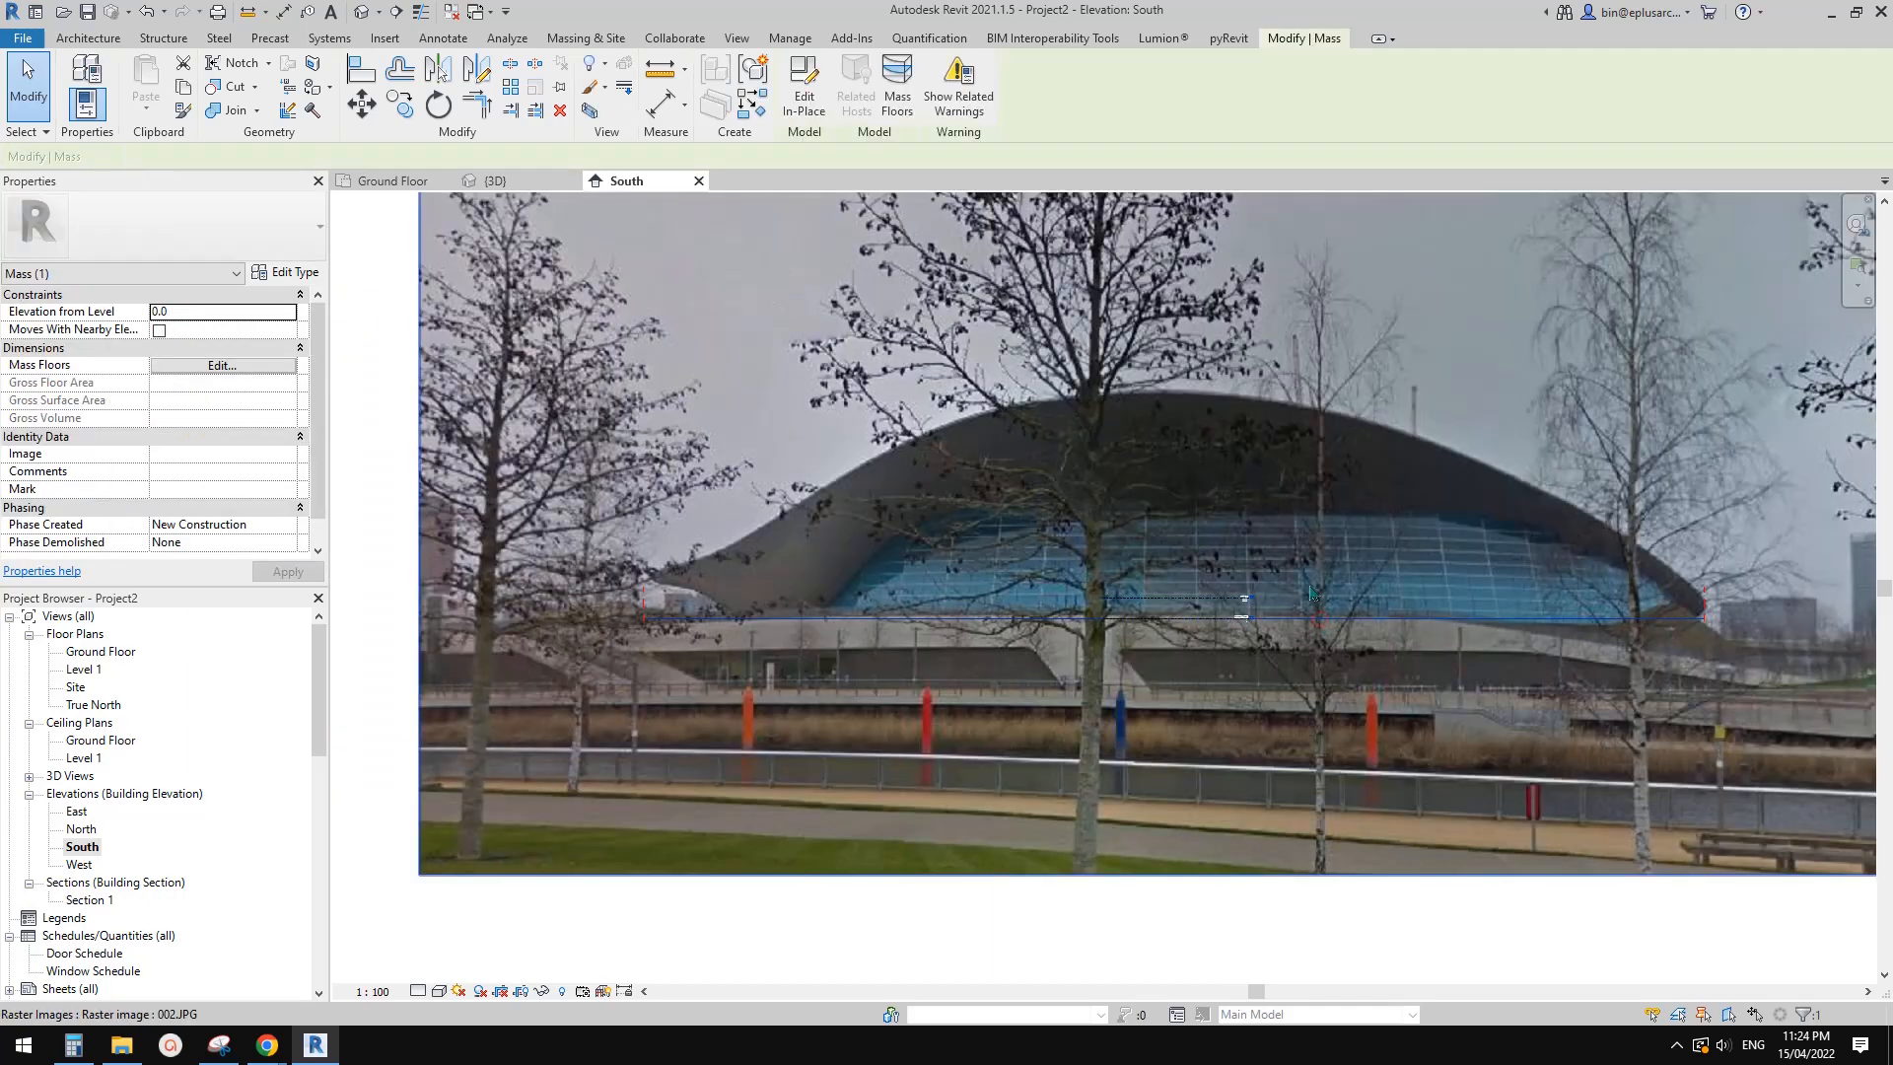
scroll(1173, 564, "down", 1)
key("Escape")
key("r")
key("p")
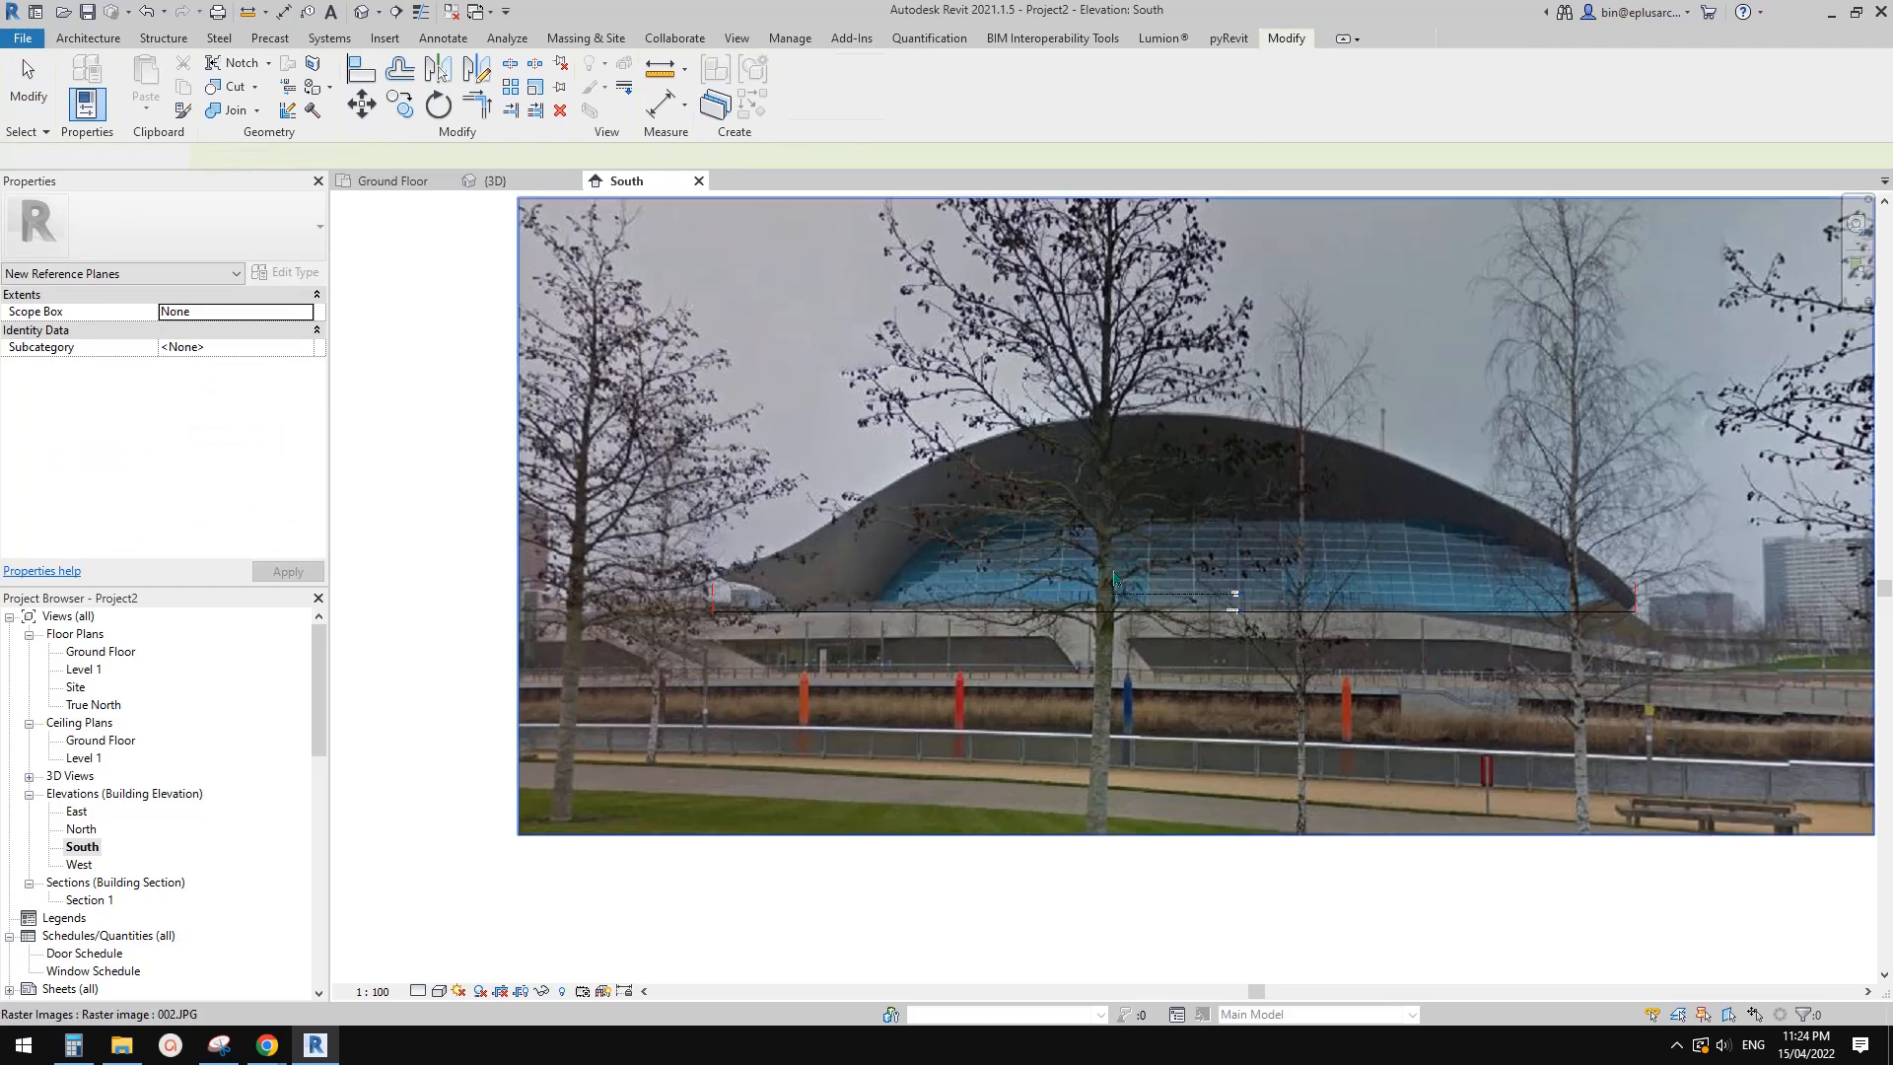
key("Escape")
Inspect the Level 1 line, then abandon another unfinished reference plane
left_click(1199, 604)
scroll(1199, 604, "up", 5)
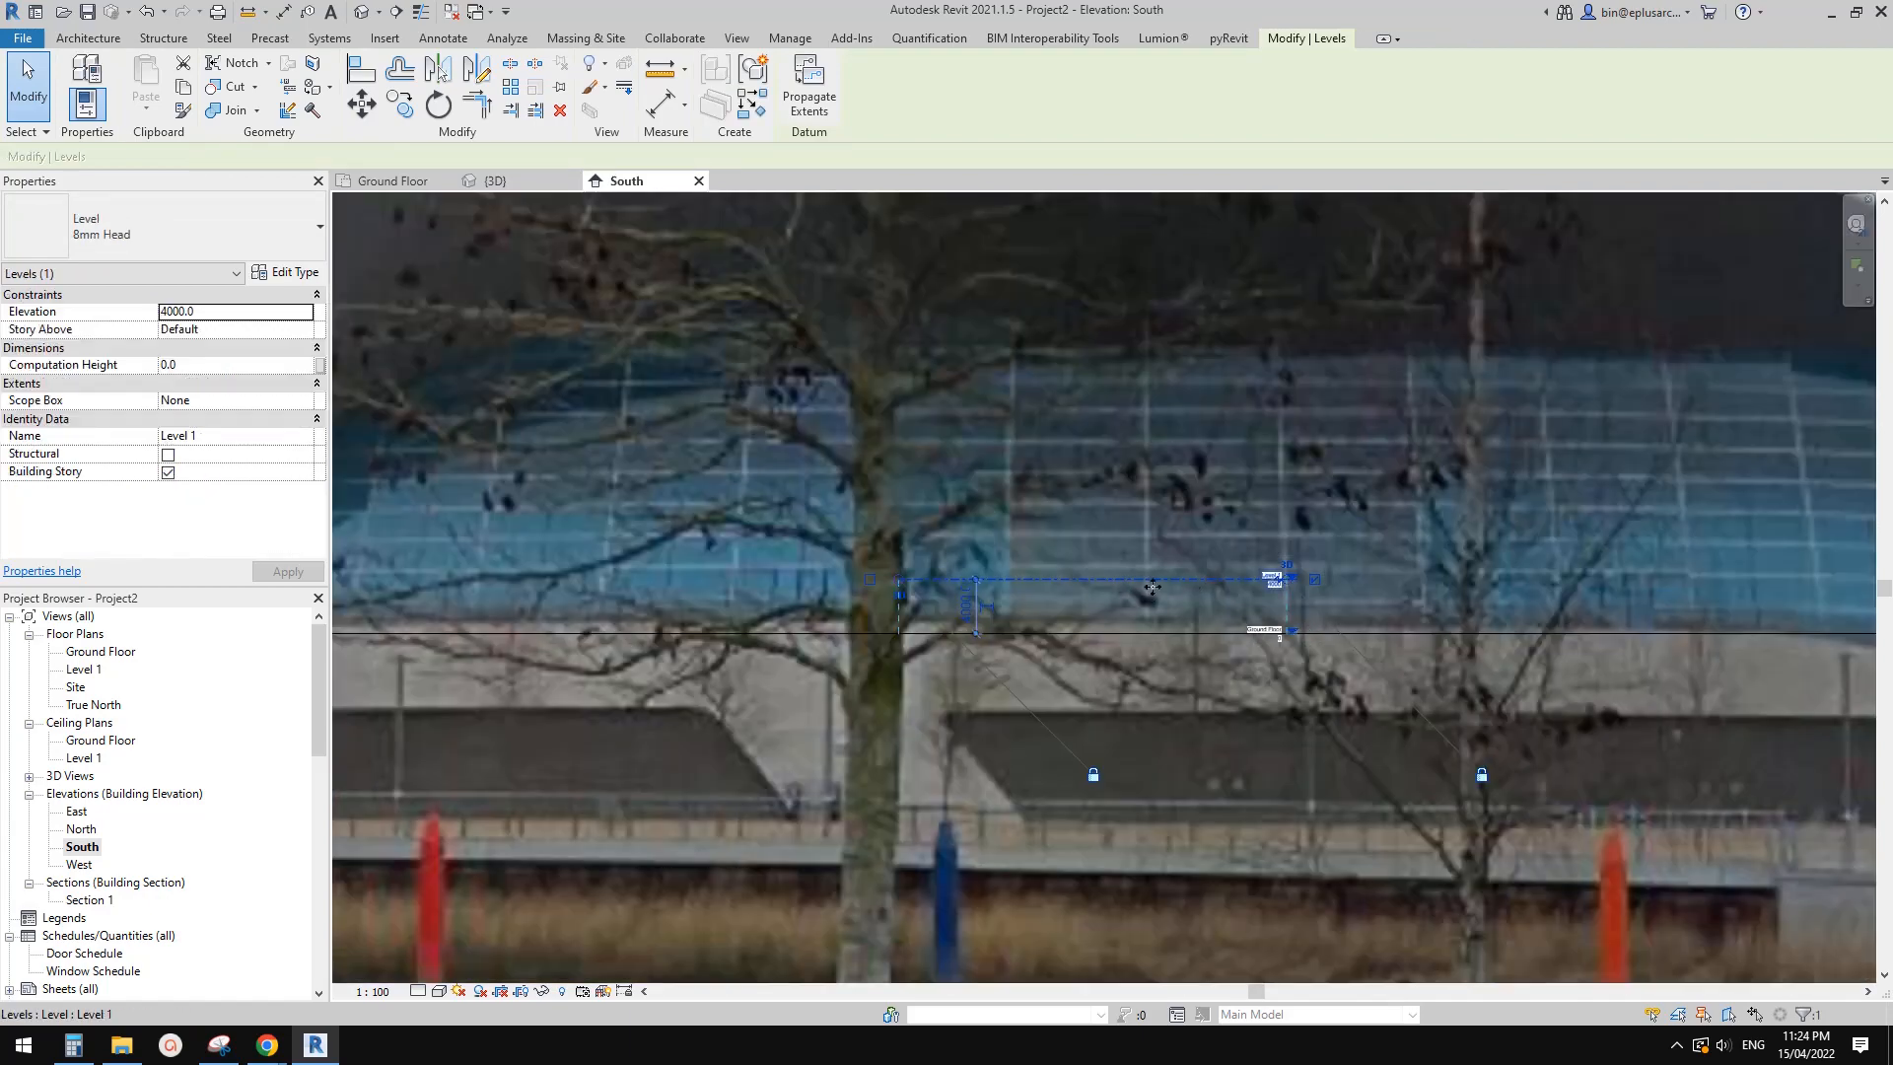
scroll(1153, 587, "down", 3)
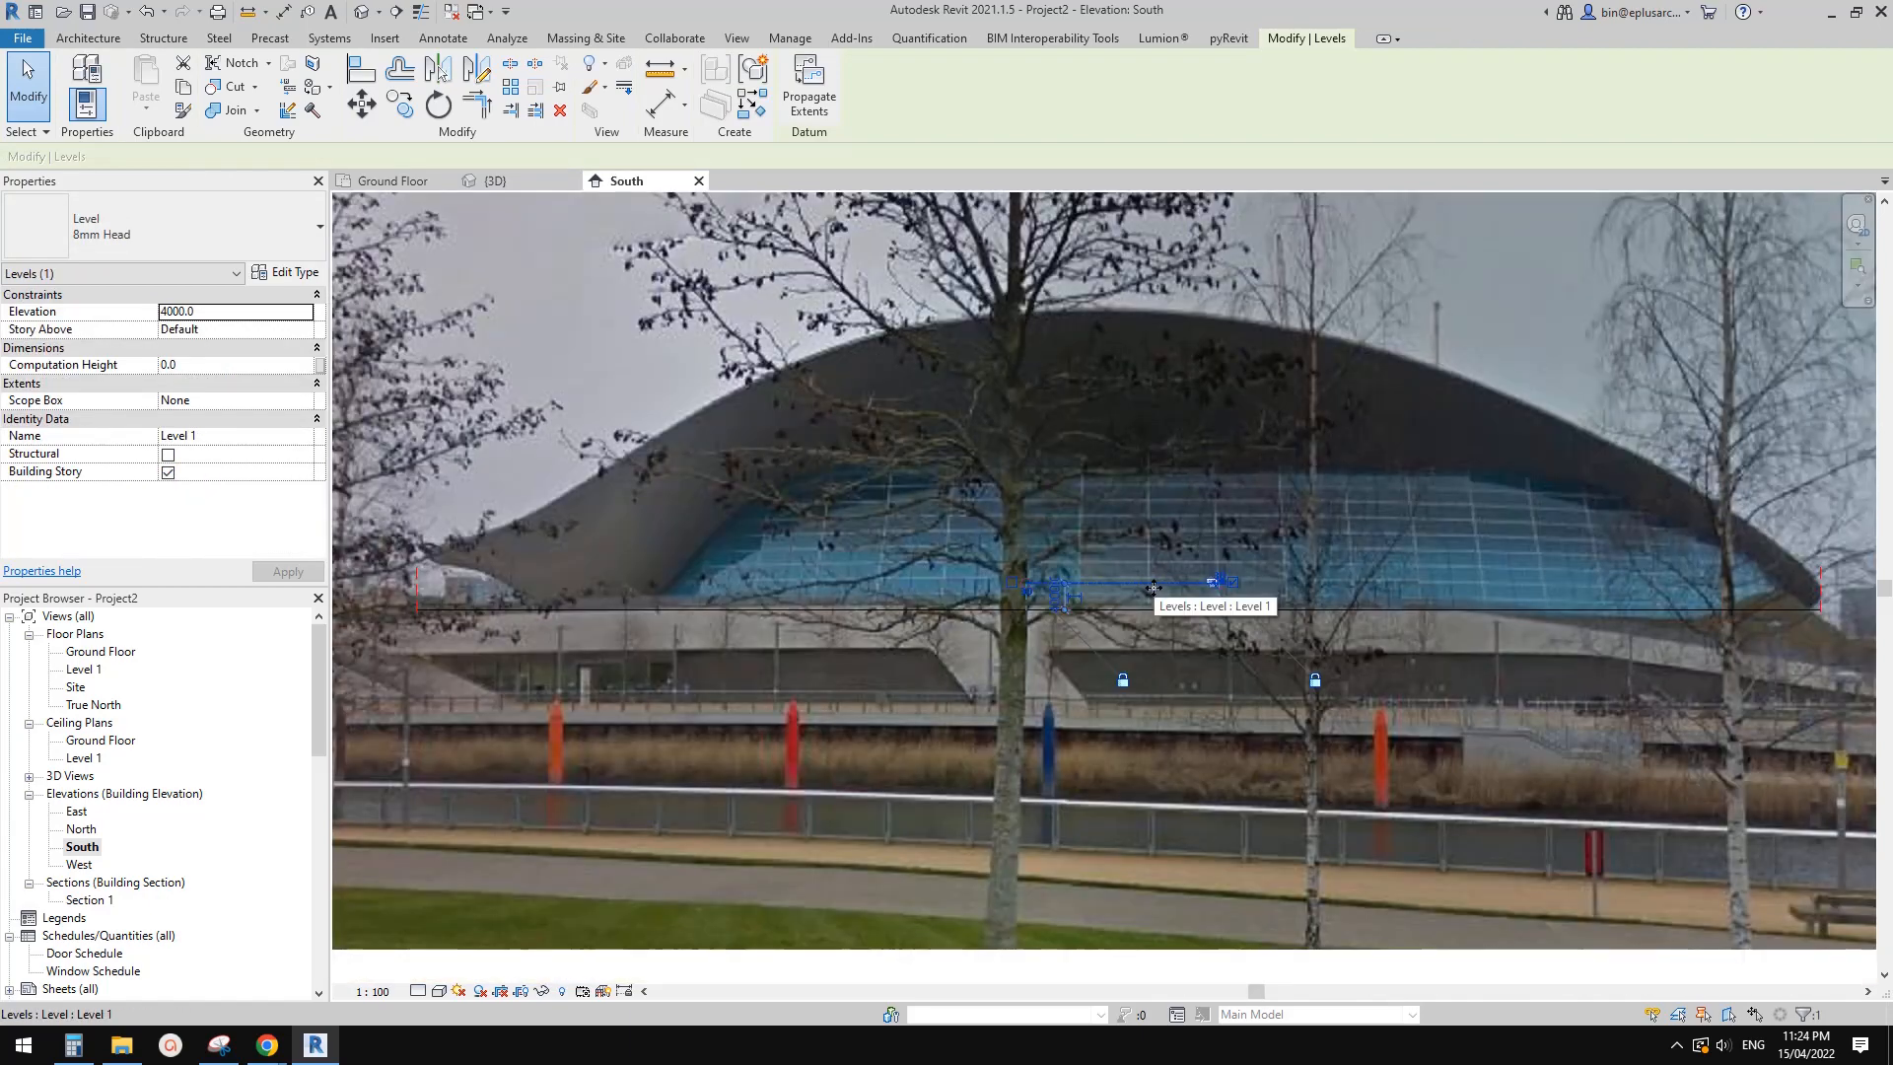
key("Escape")
scroll(1153, 588, "down", 3)
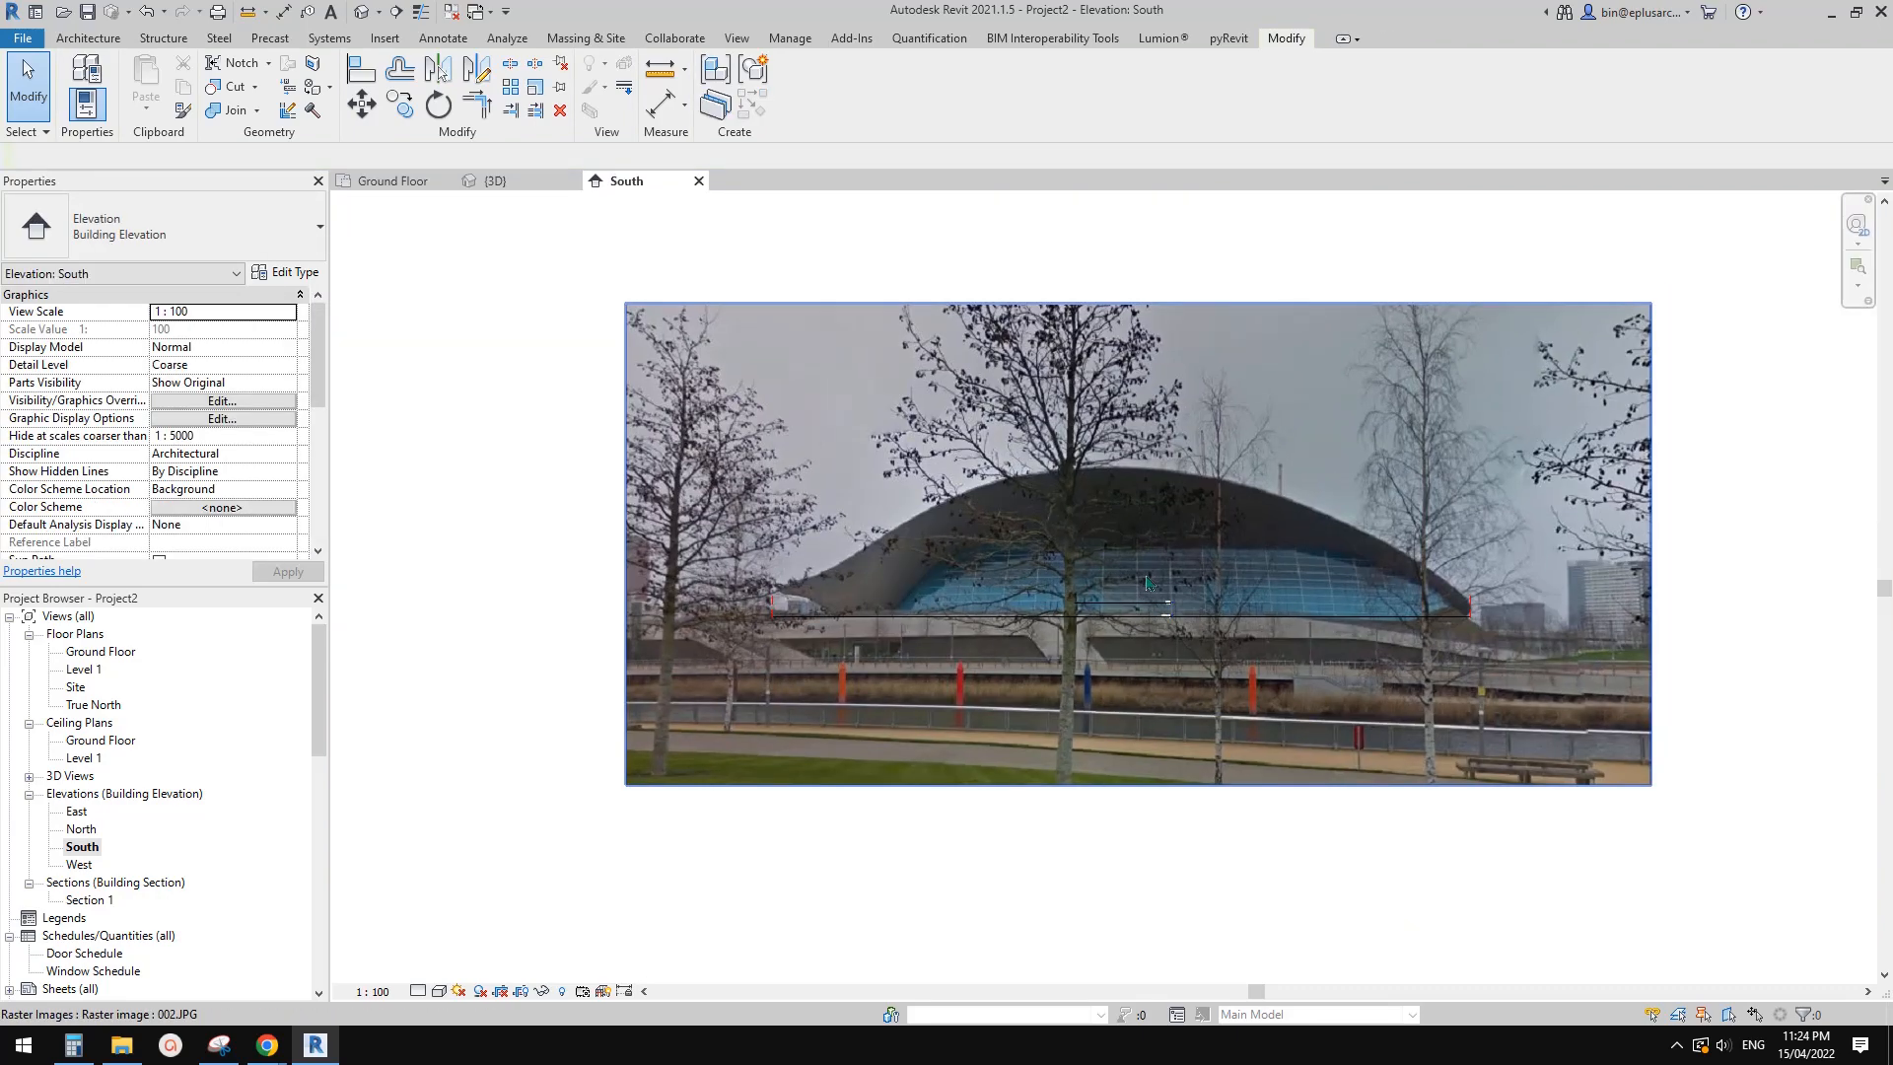
key("p")
left_click(723, 572)
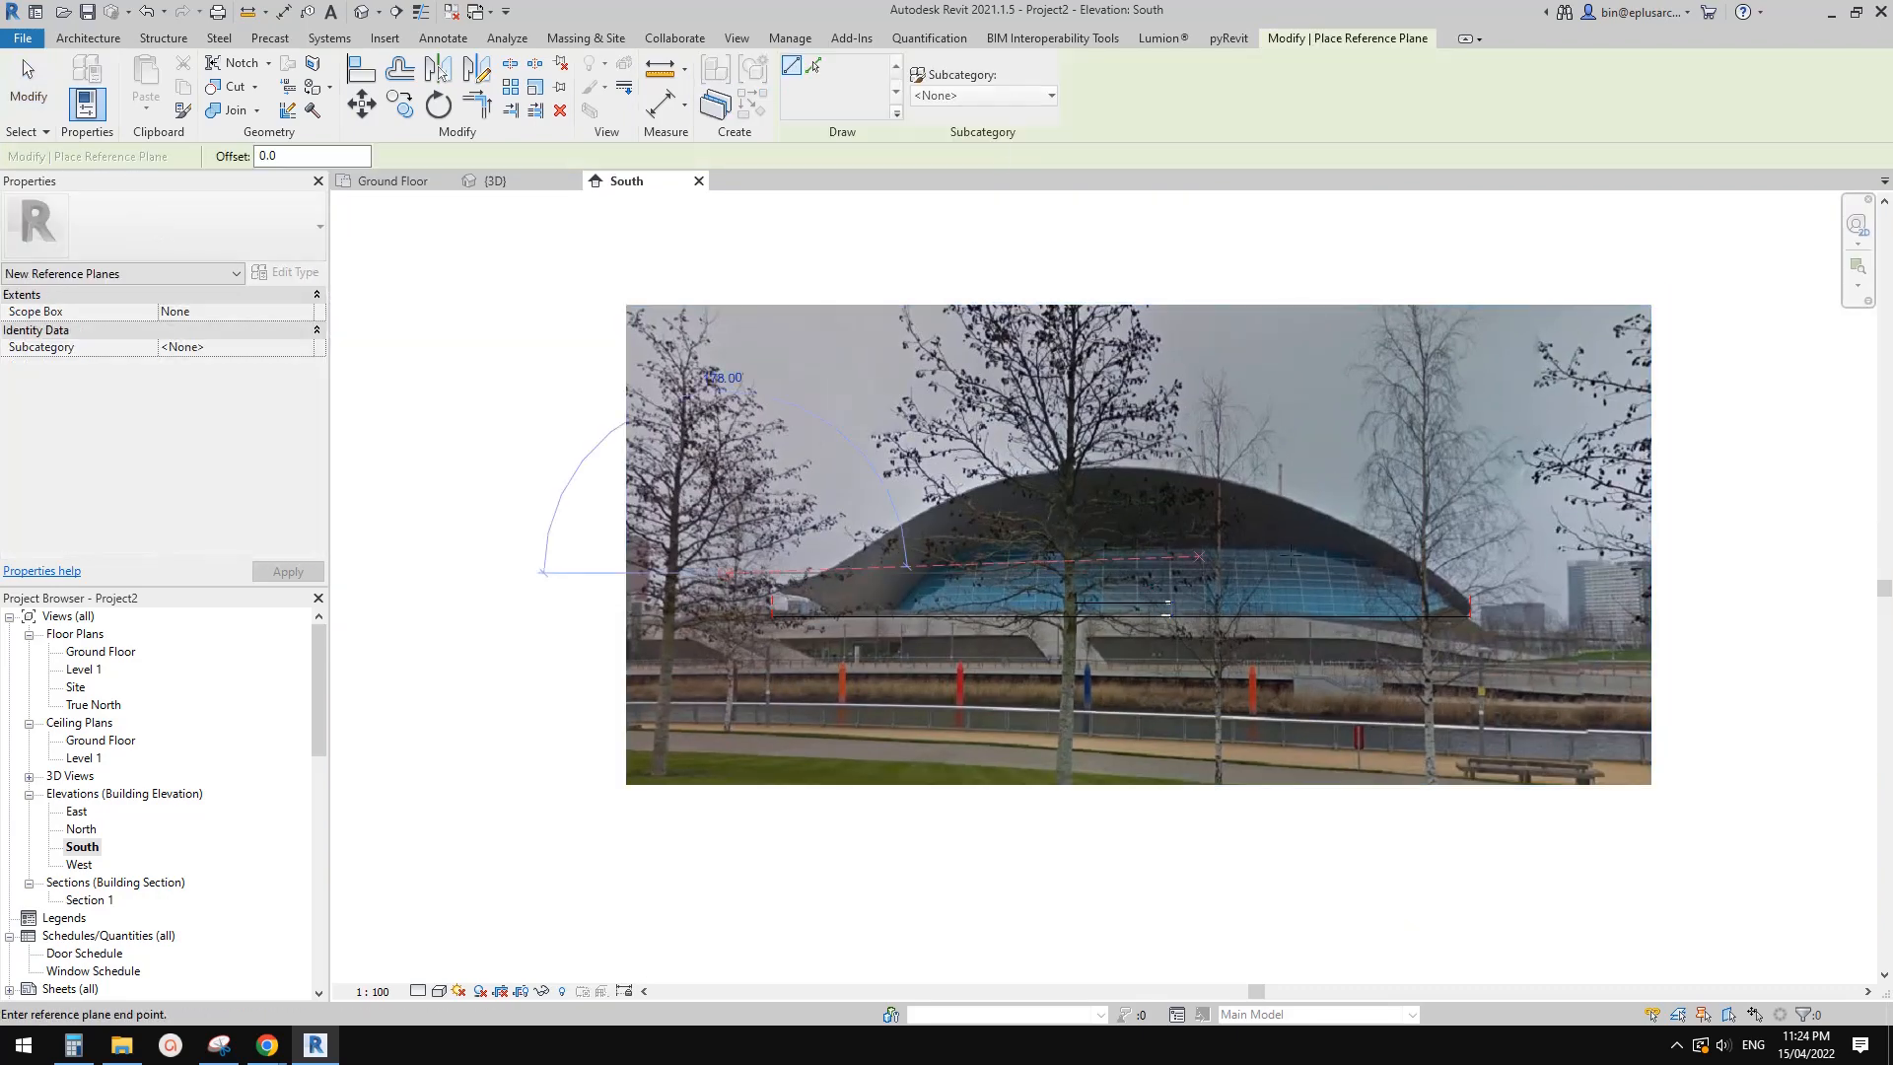
key("Escape")
key("Escape")
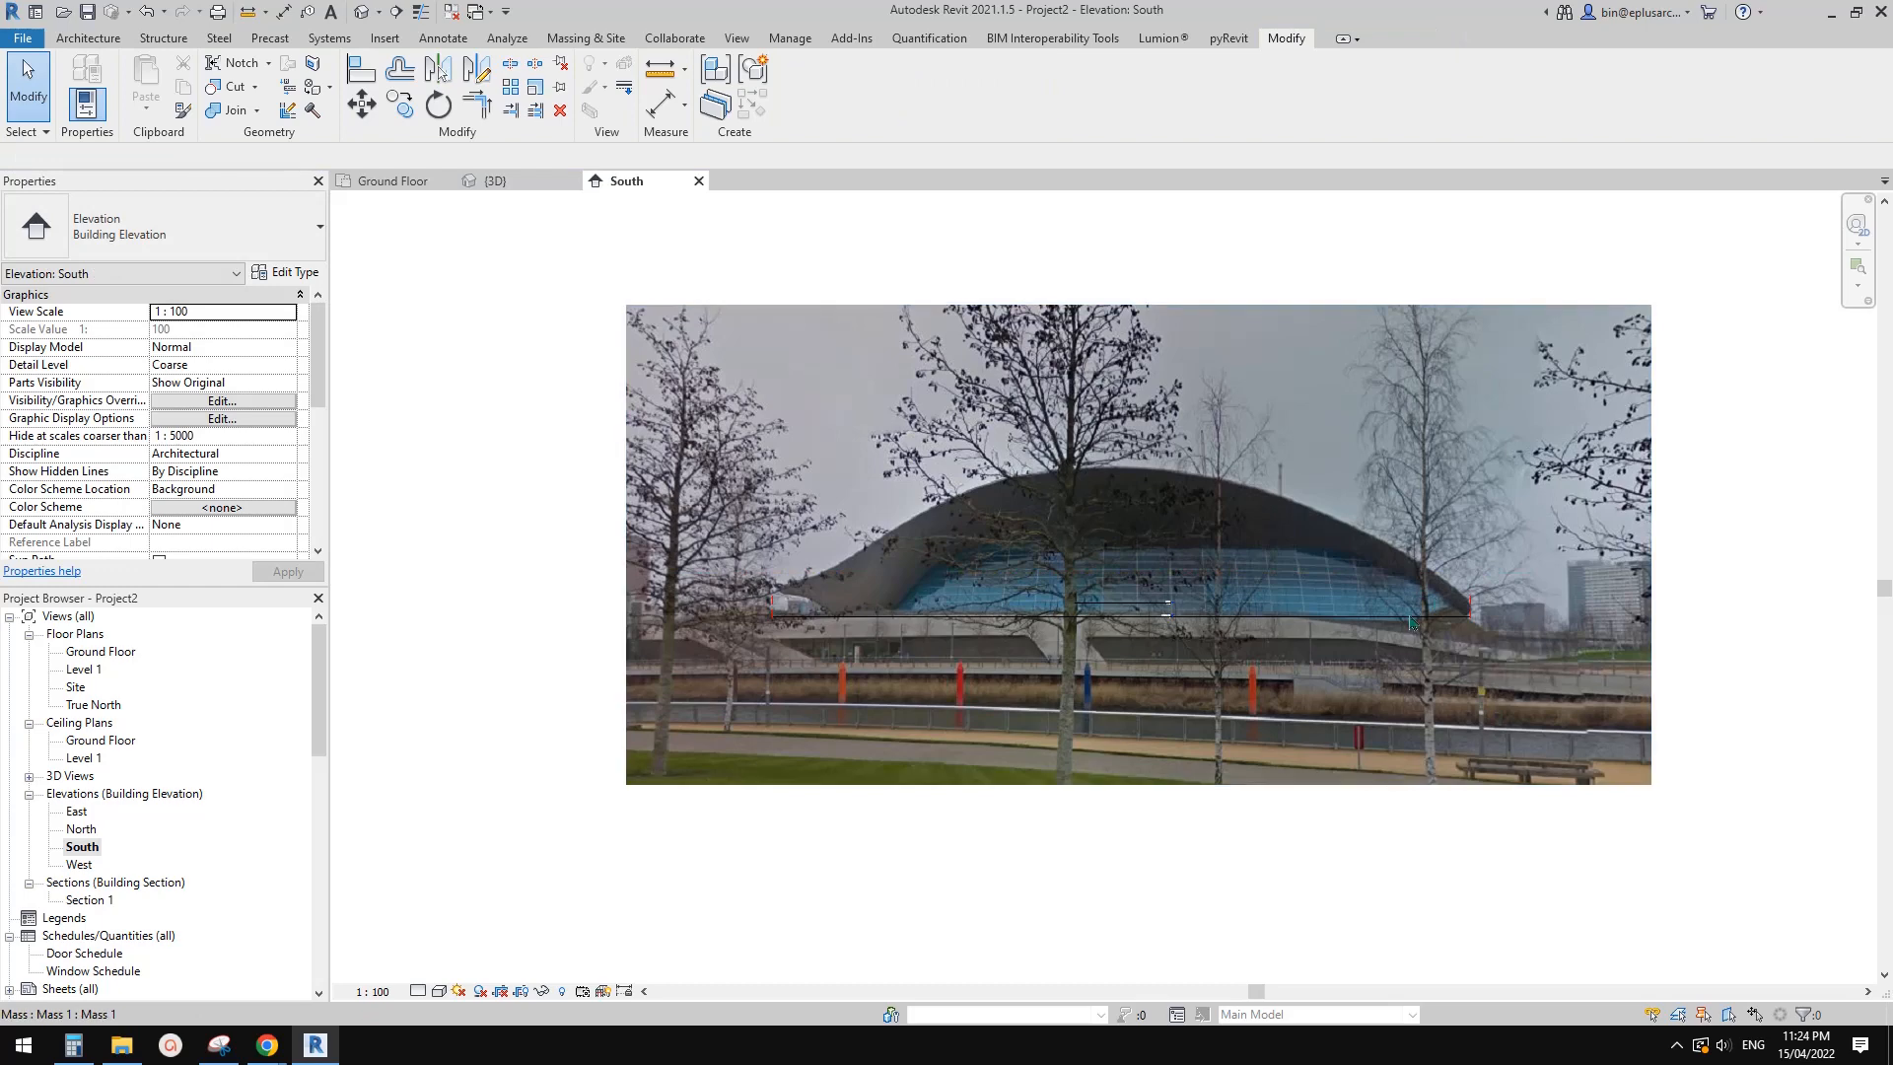
Edit Mass 1 in place from the 3D view and return to the South elevation
left_click(371, 21)
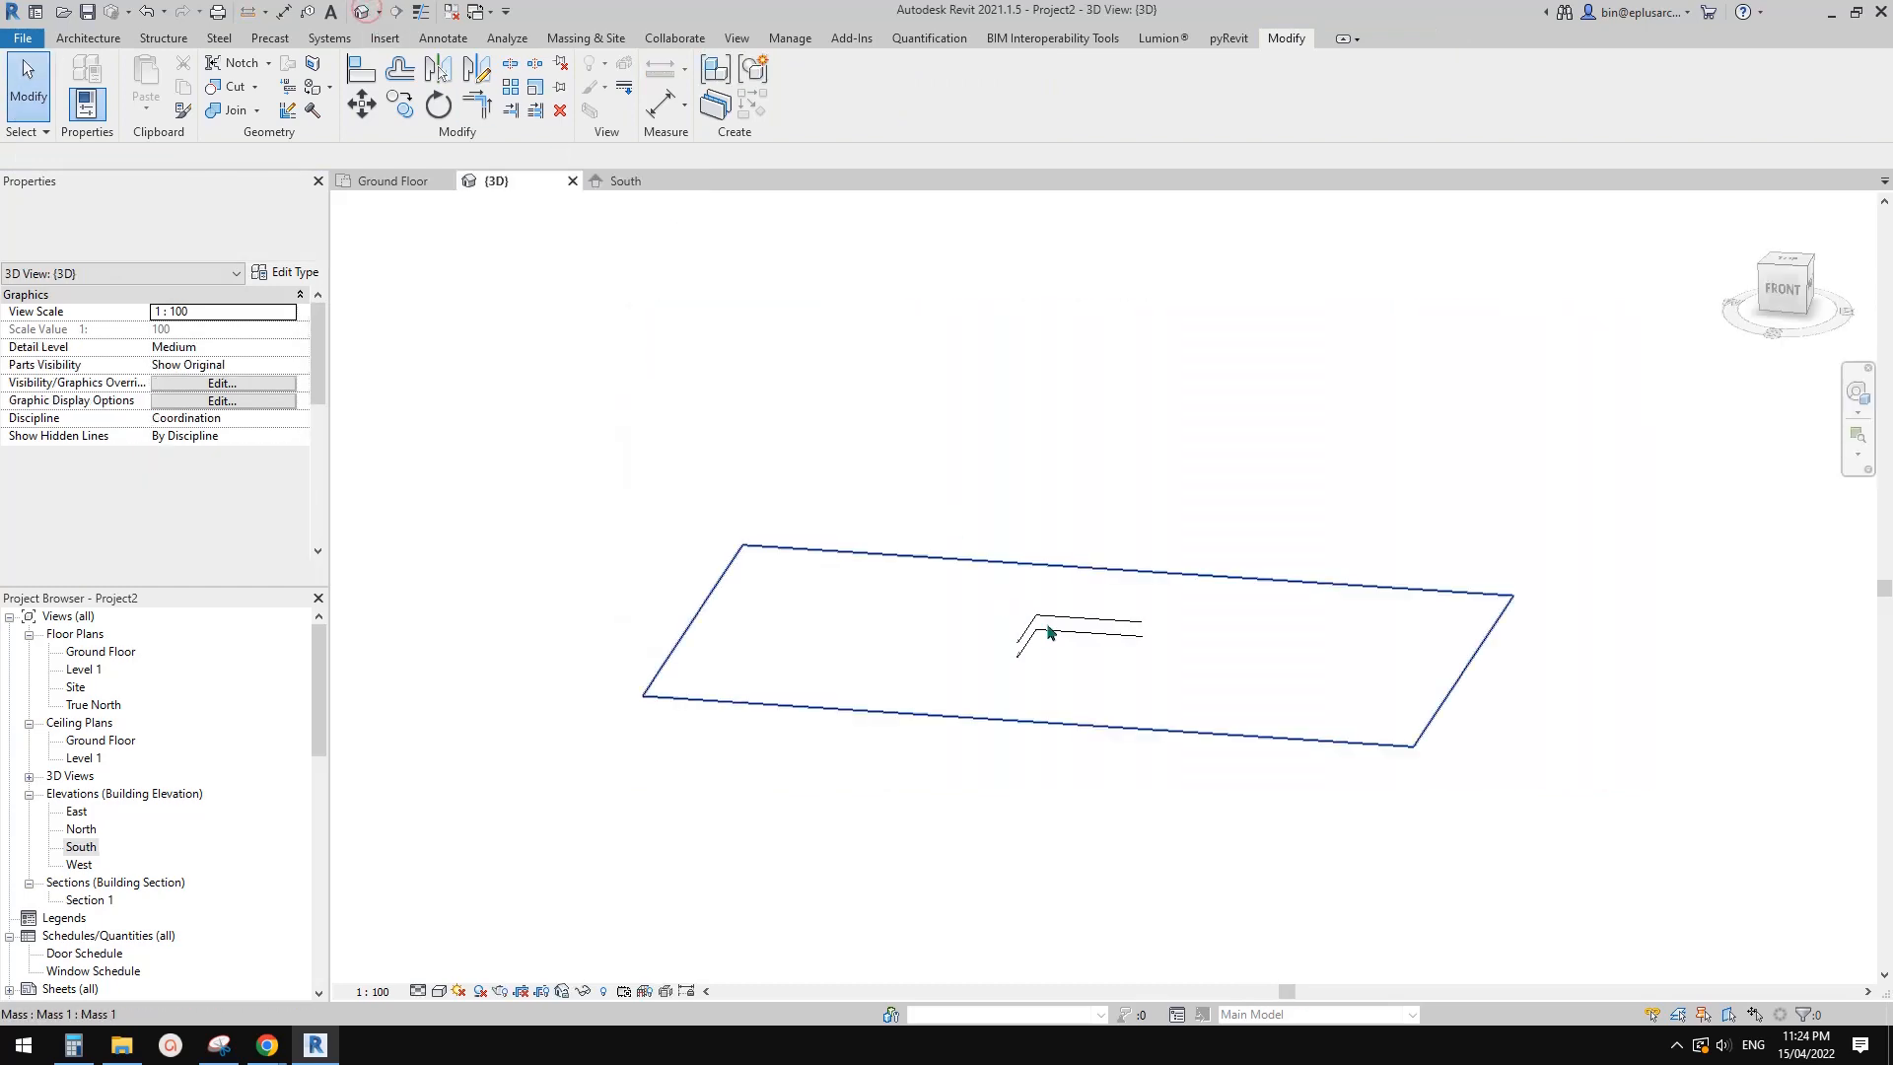
left_click(1061, 569)
left_click(801, 99)
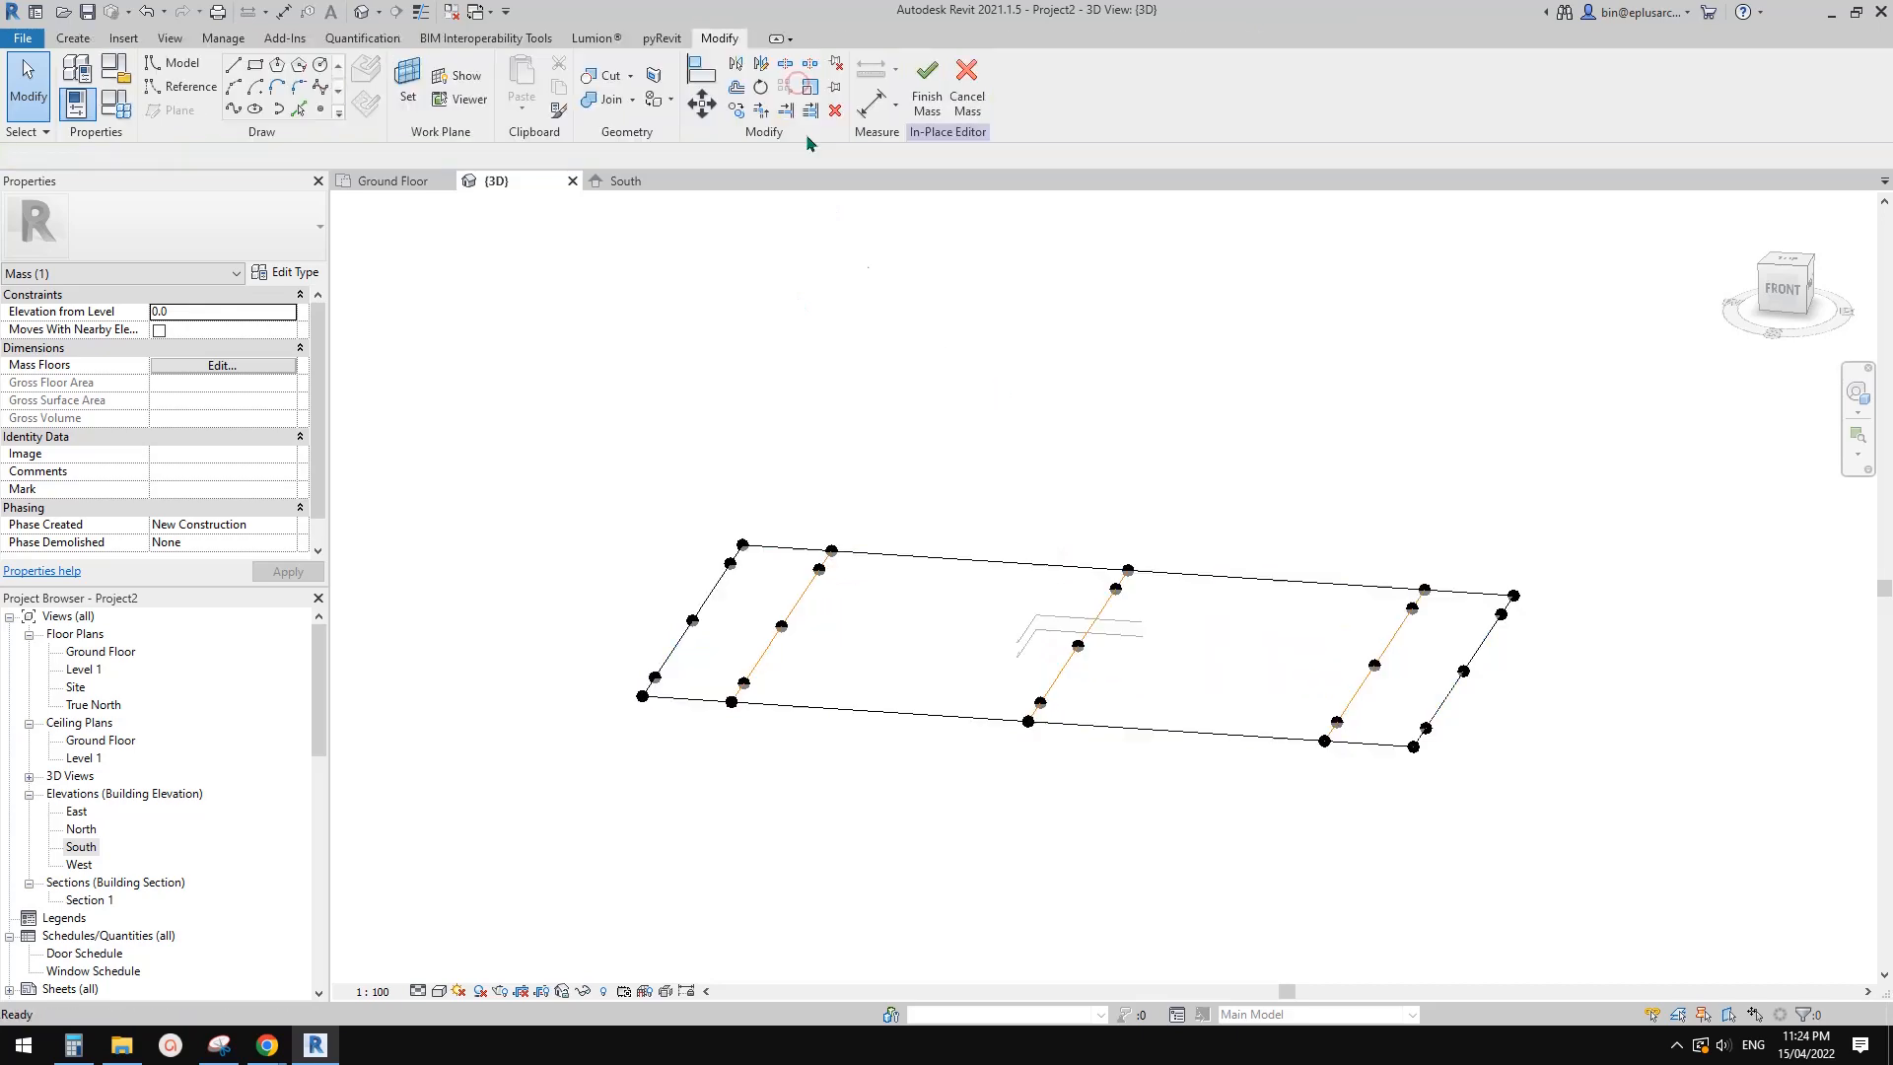
double_click(81, 847)
scroll(1129, 662, "up", 2)
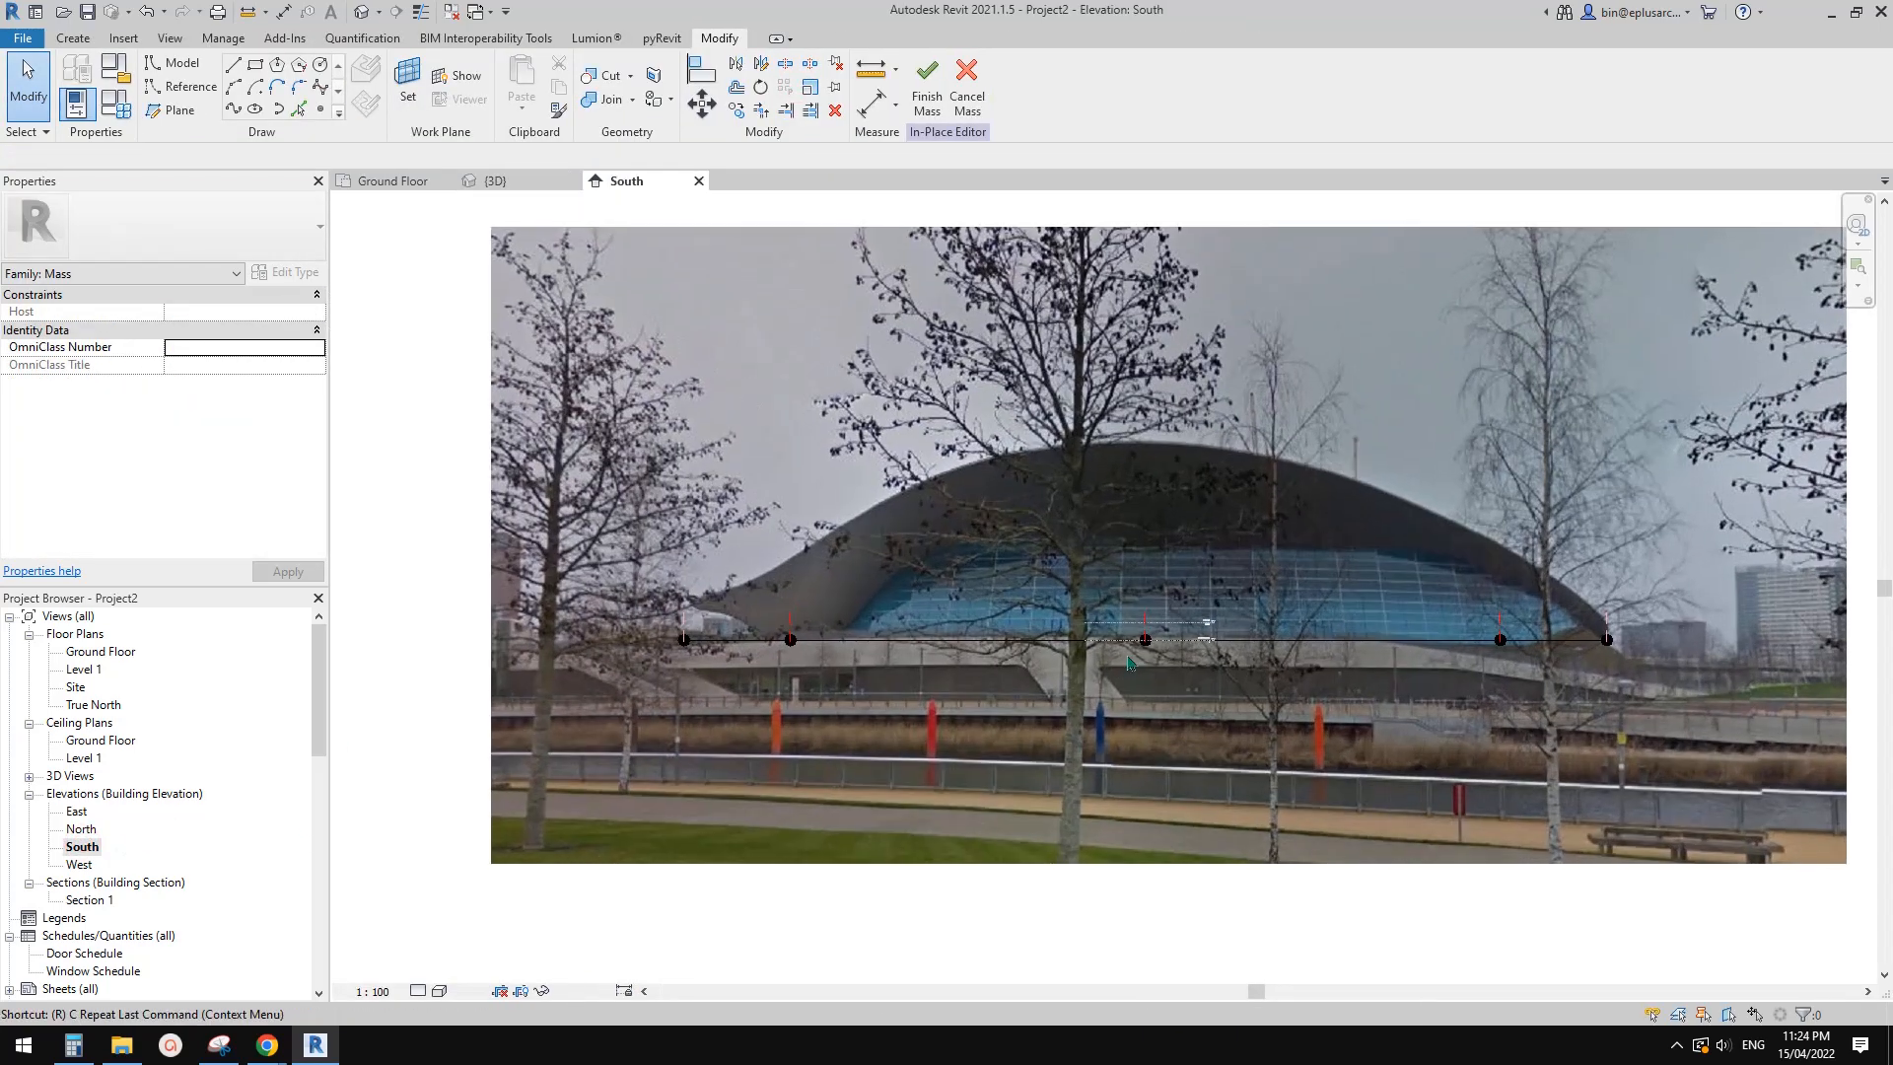
Draw a horizontal reference plane across the roof's base in the photo
key("r")
key("p")
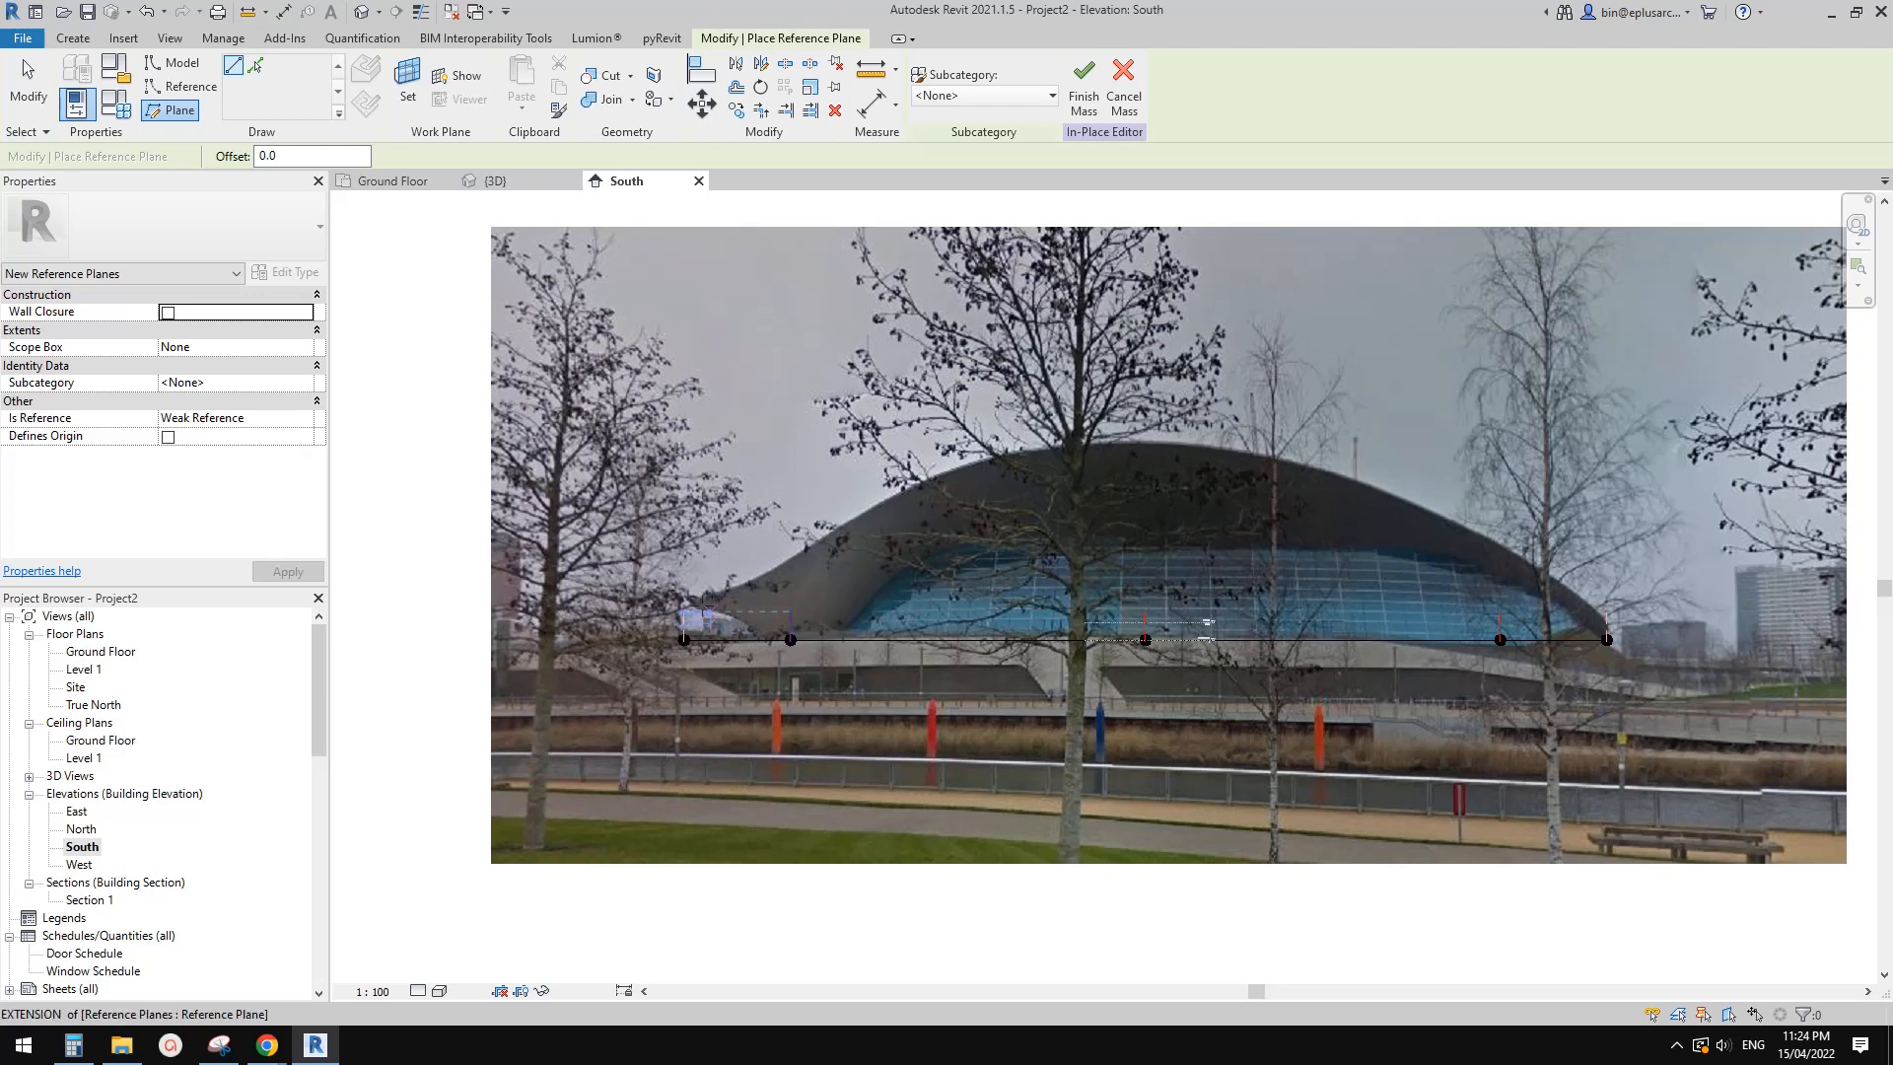
left_click(651, 600)
left_click(1750, 611)
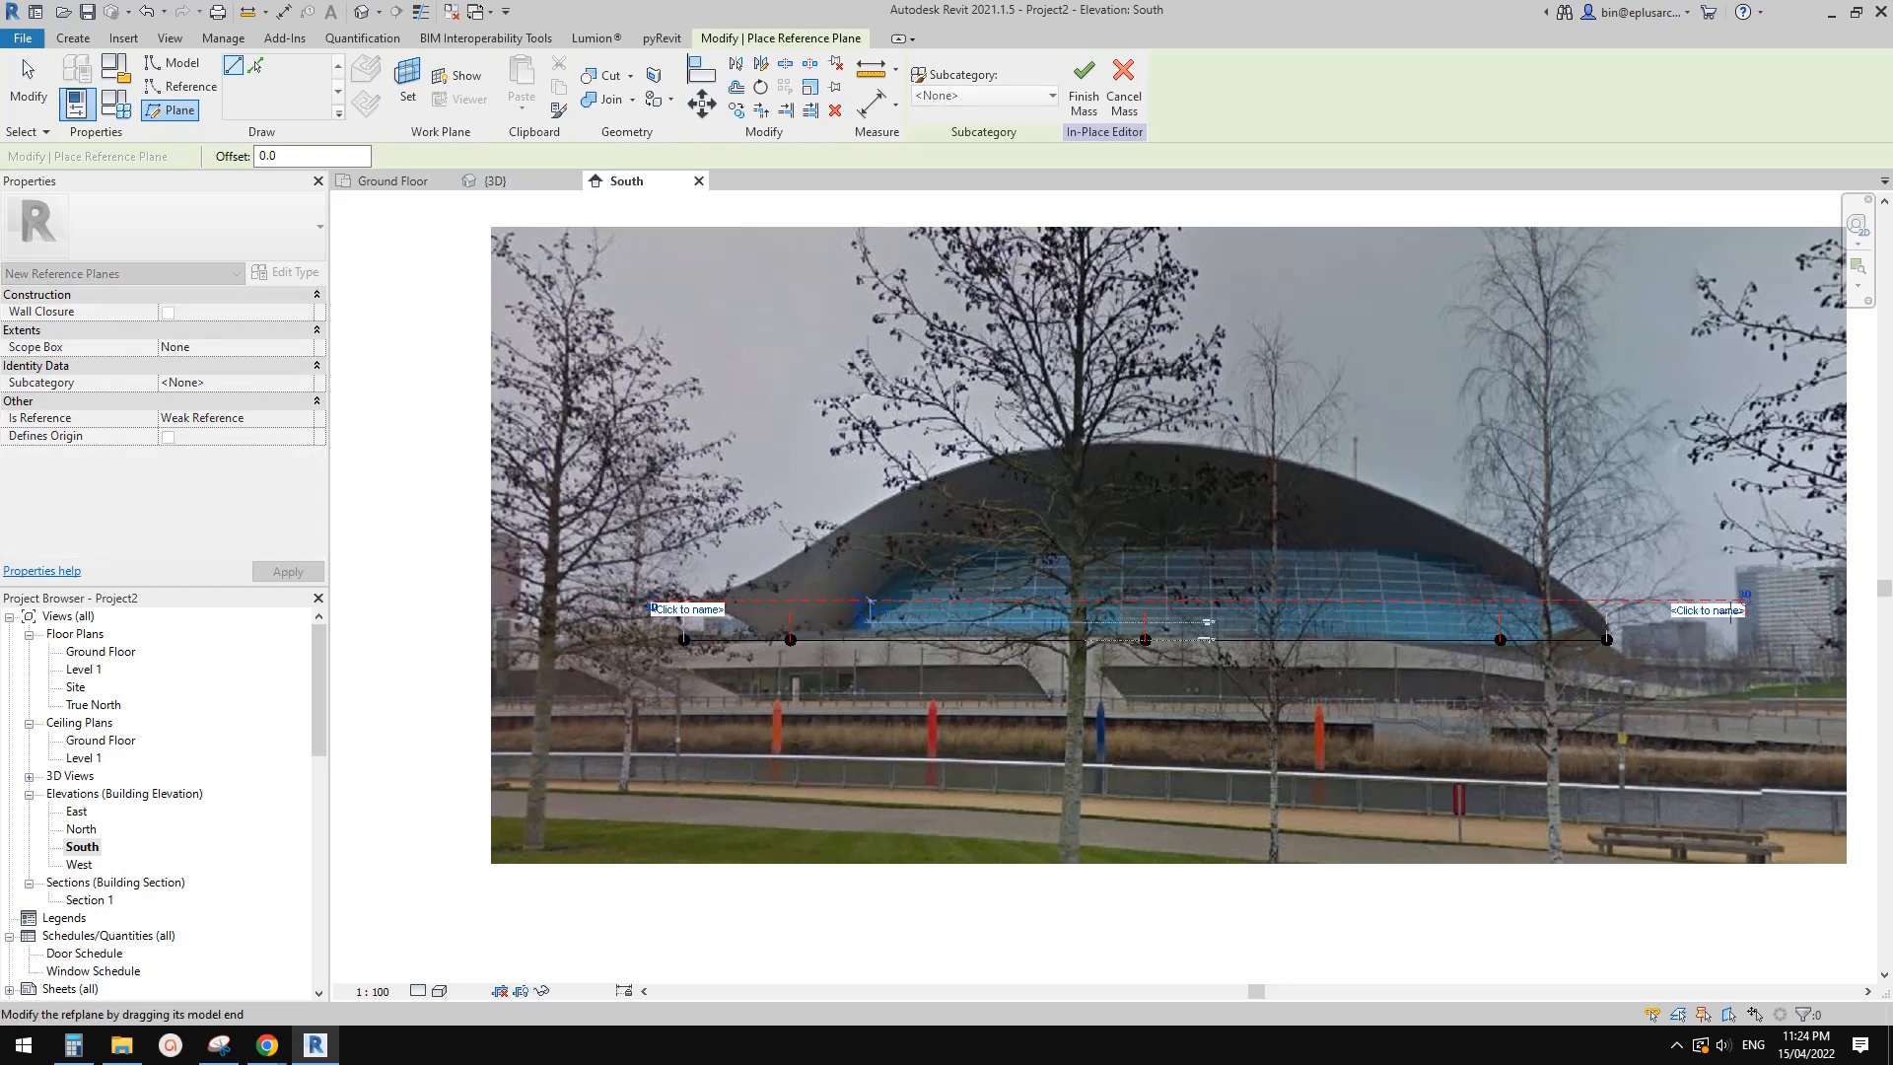
key("Escape")
key("Escape")
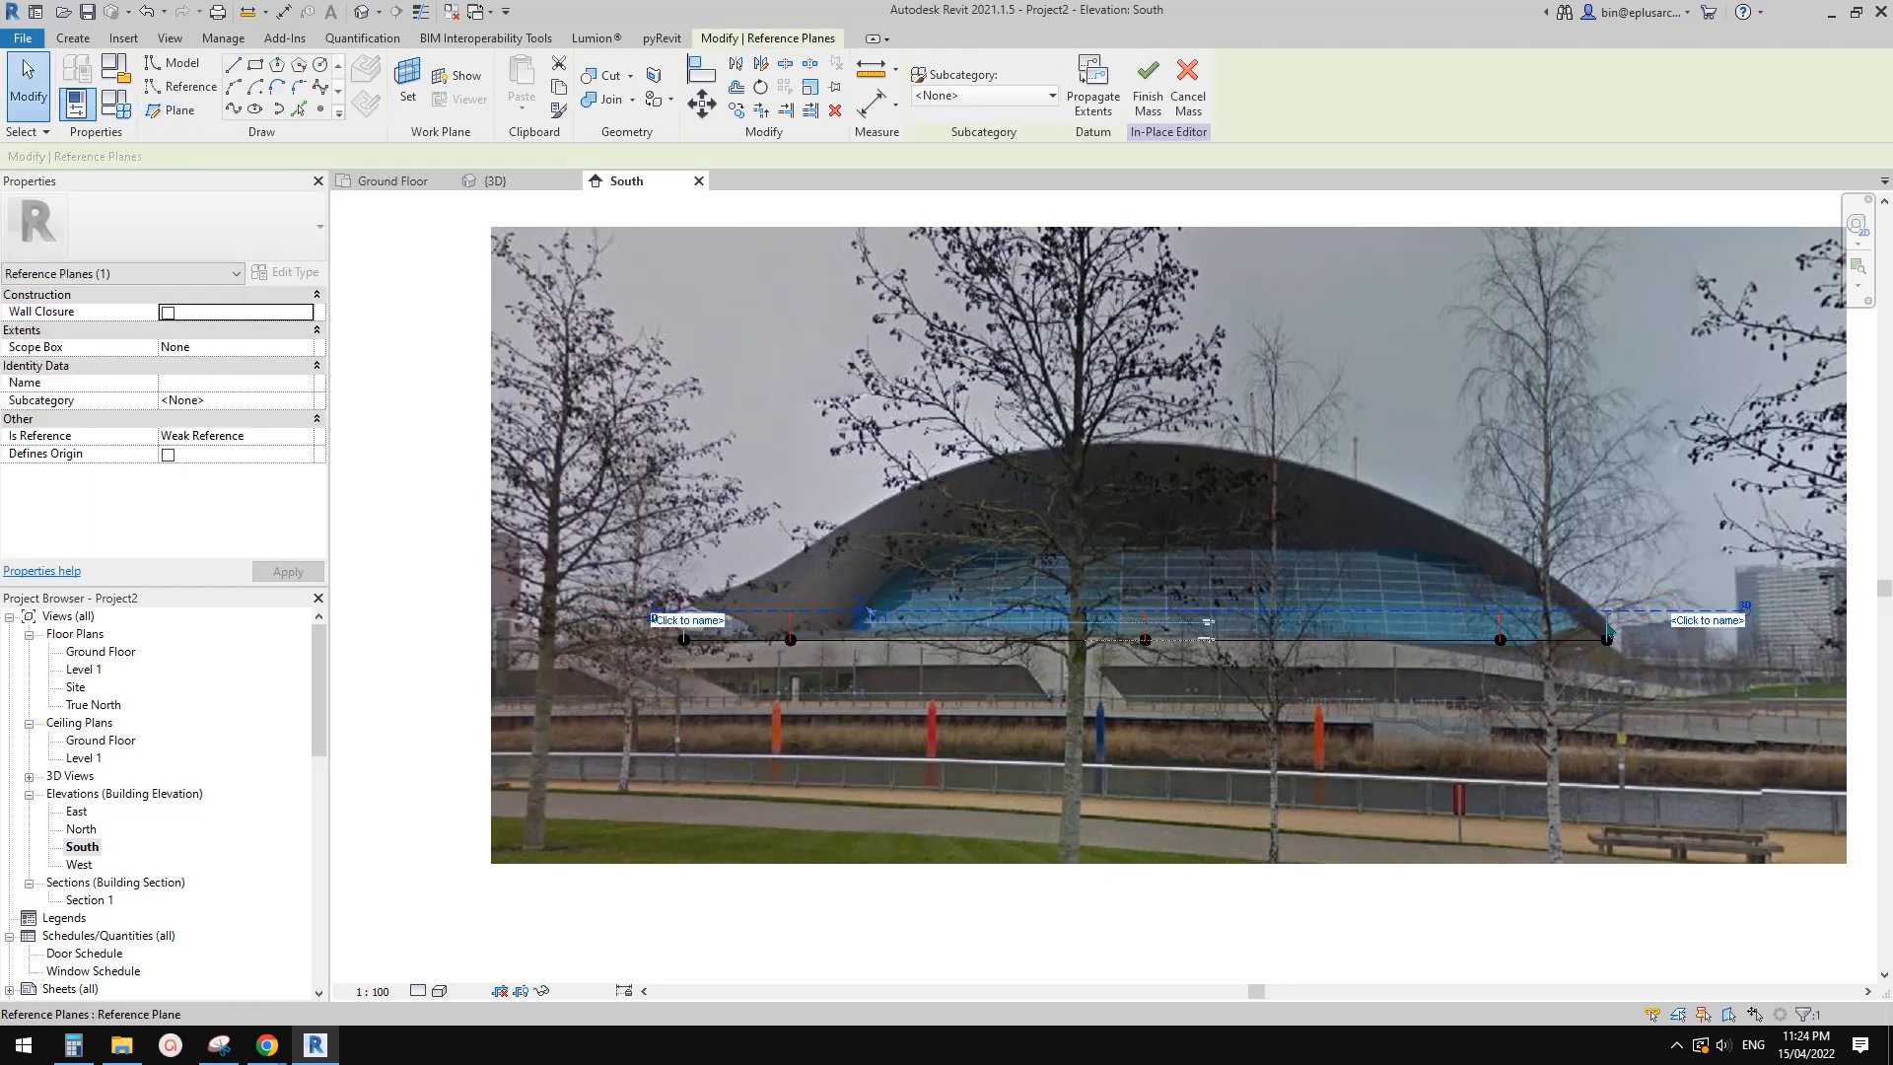
left_click(1545, 606)
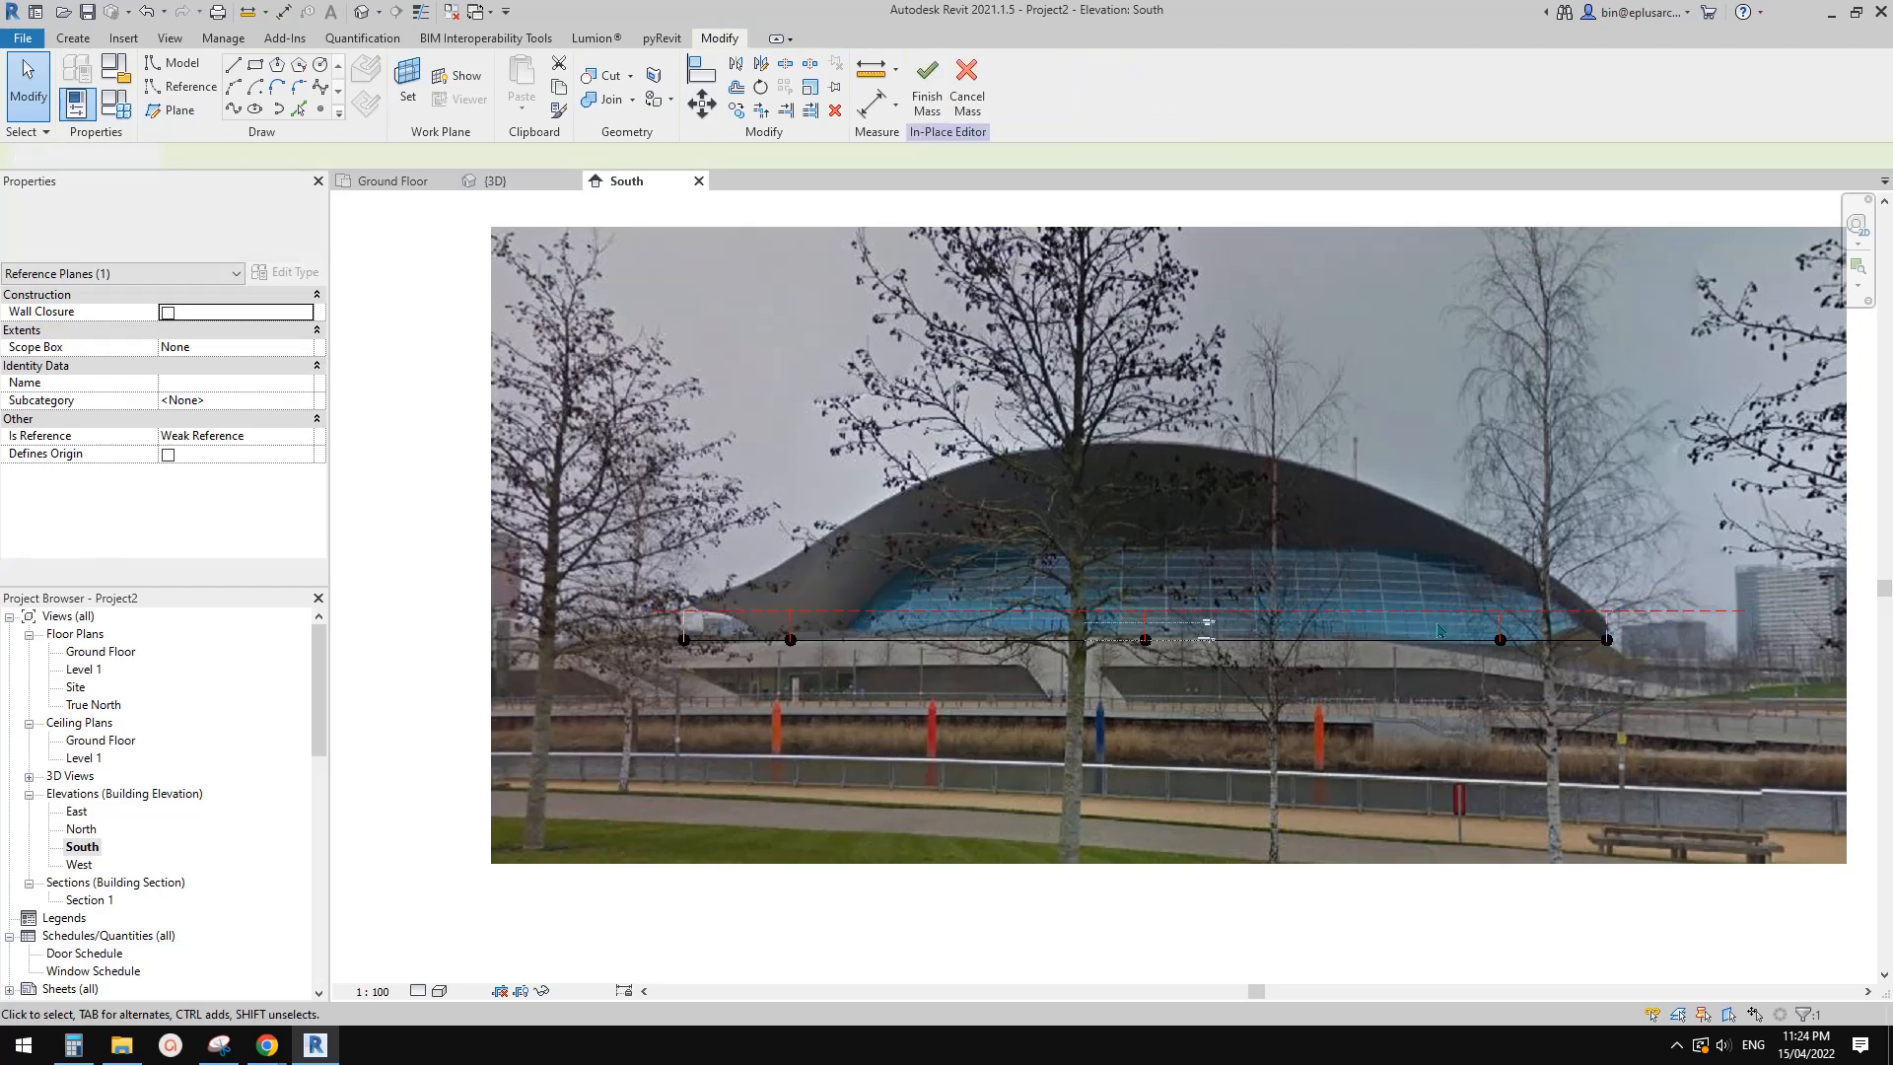
left_click(1413, 612)
Copy the base plane up to the roof crown and view the mass edge-on in 3D
left_click_drag(1412, 612, 1410, 478, "ctrl")
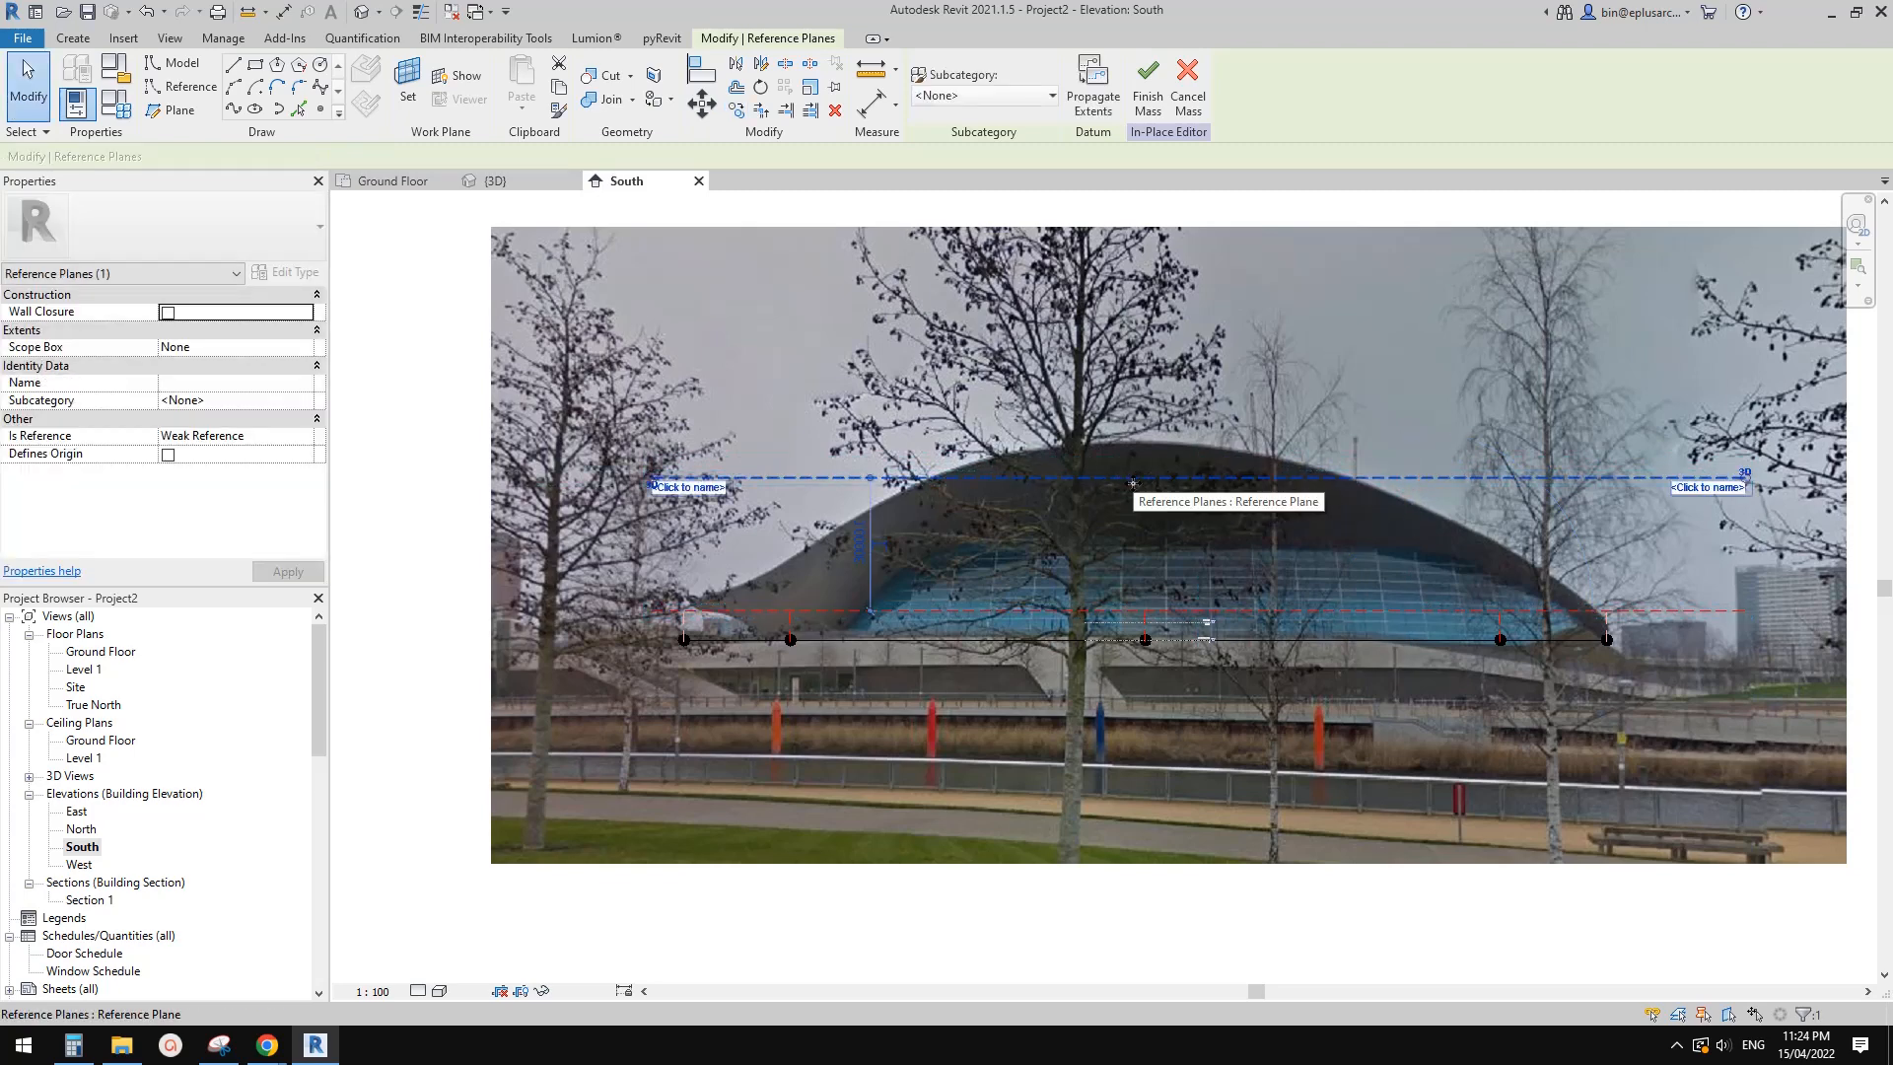
left_click_drag(1212, 481, 1209, 475)
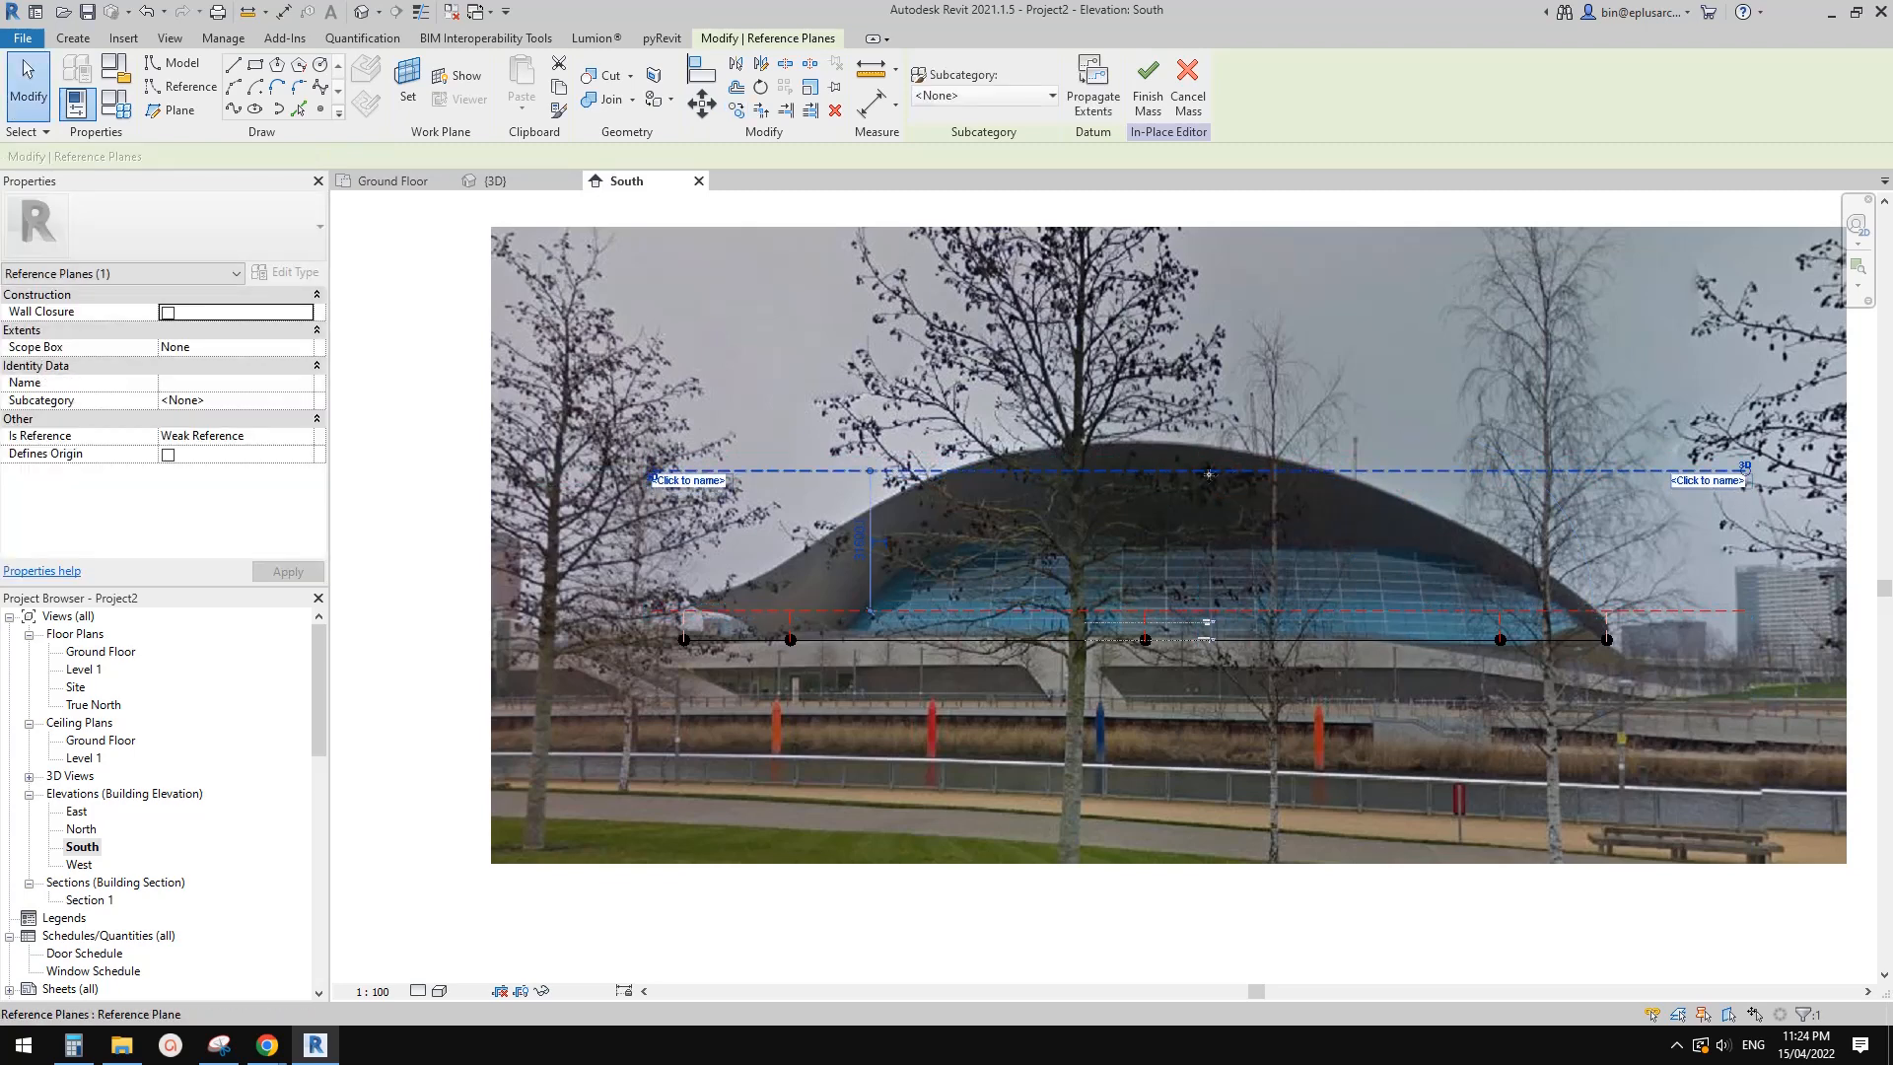
key("Escape")
scroll(1213, 532, "down", 1)
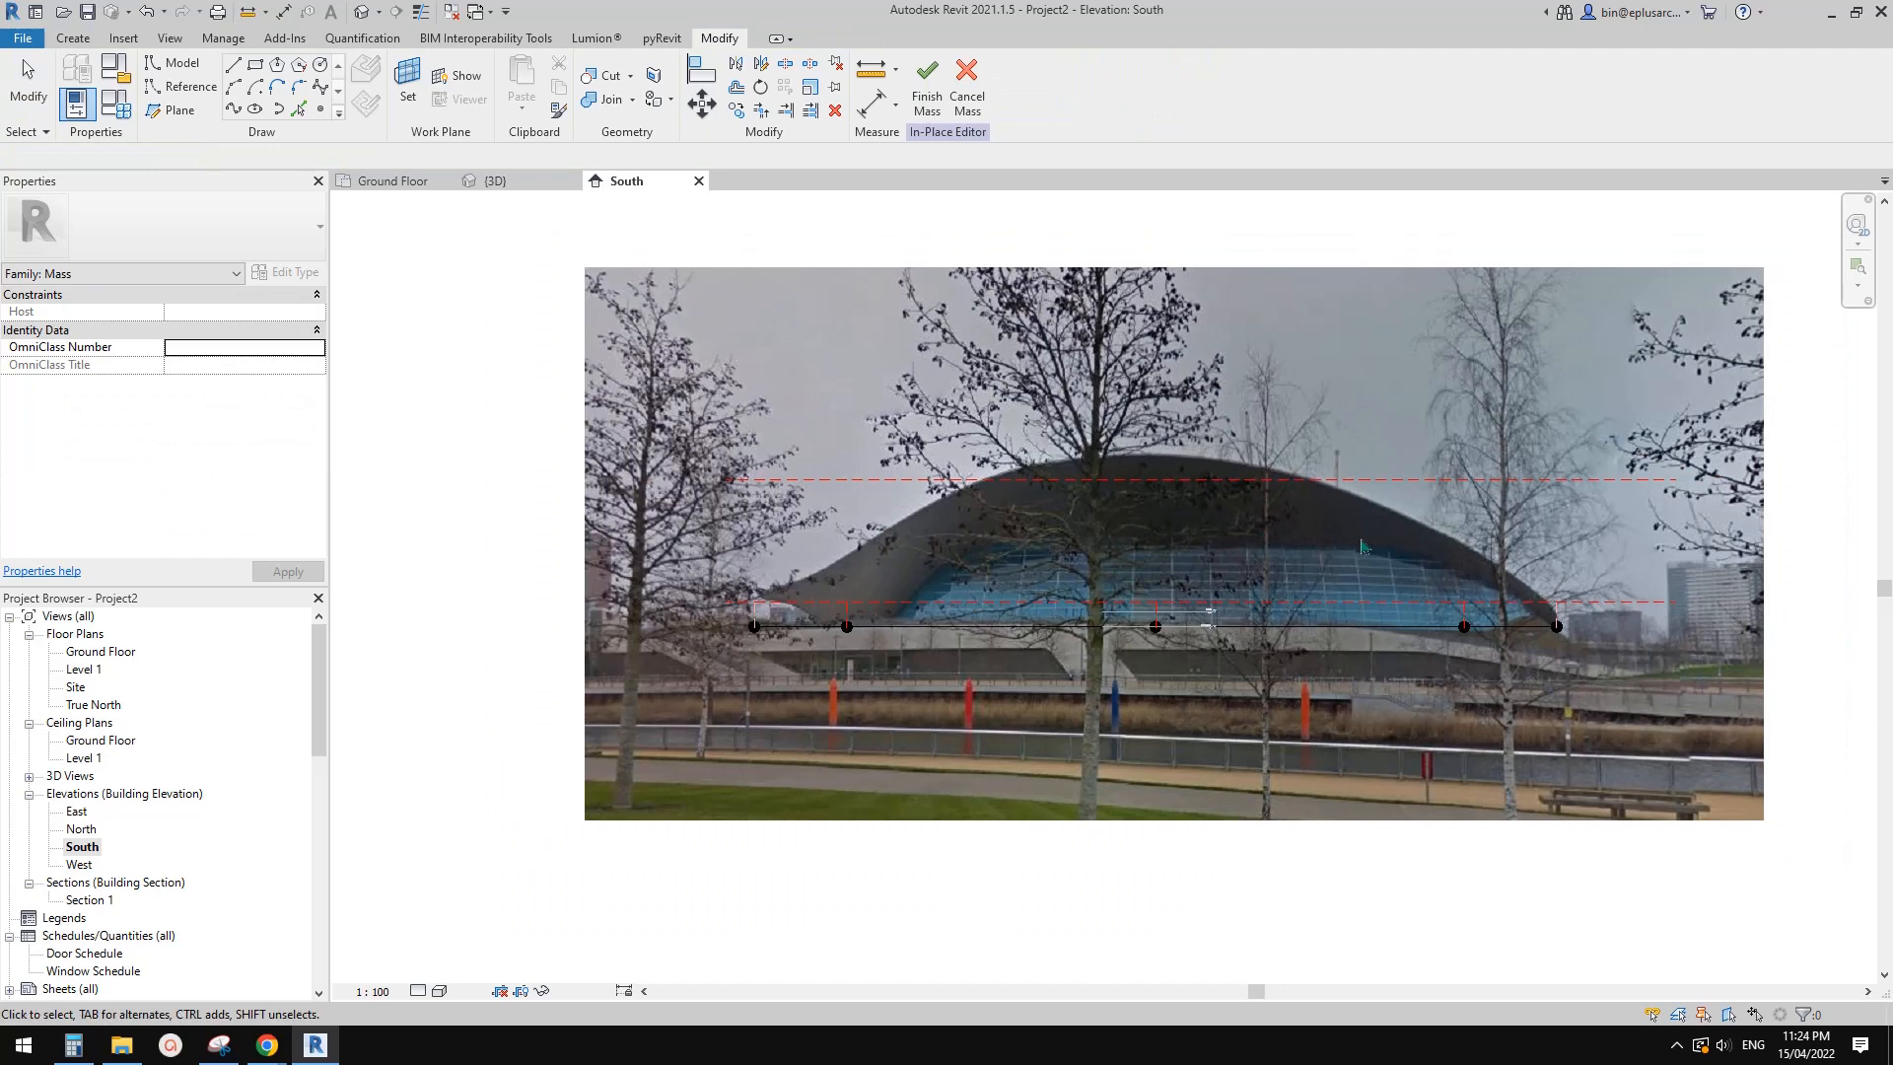
left_click(979, 600)
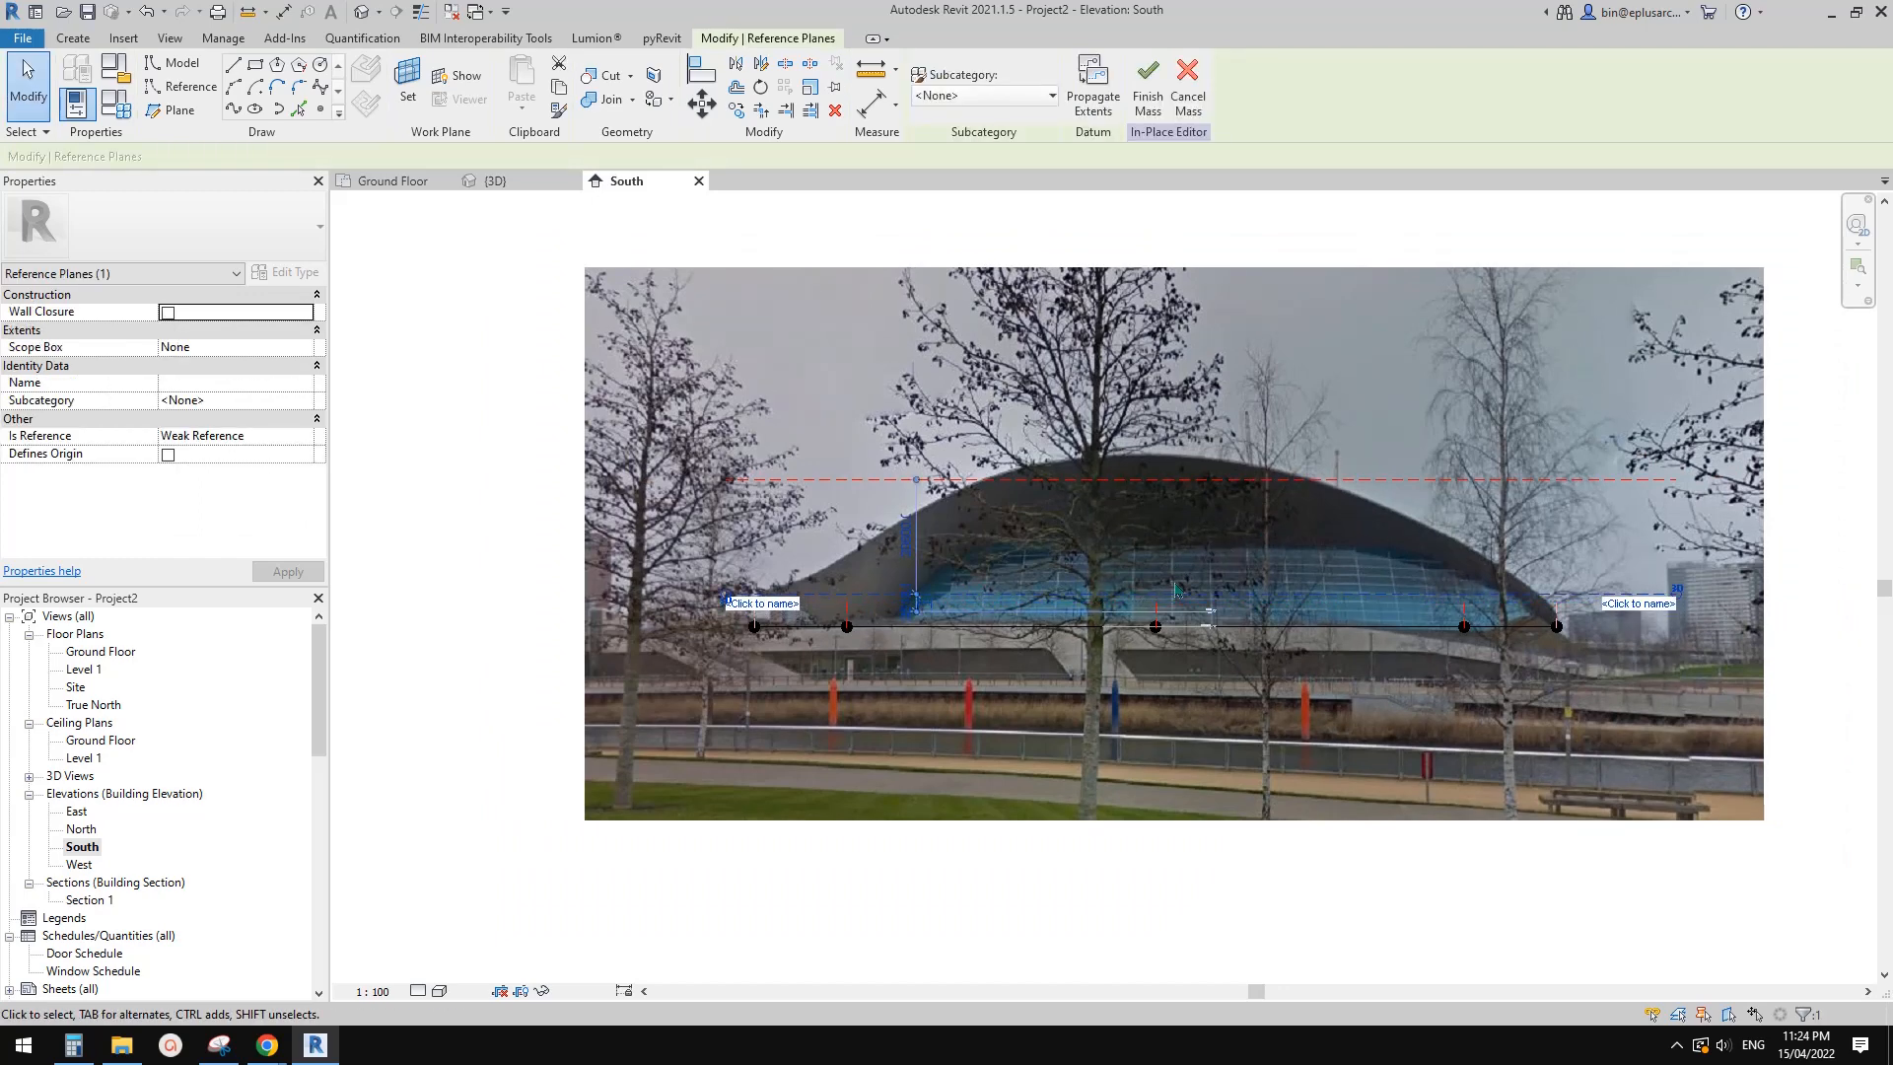
key("Escape")
middle_click_drag(945, 359, 952, 367)
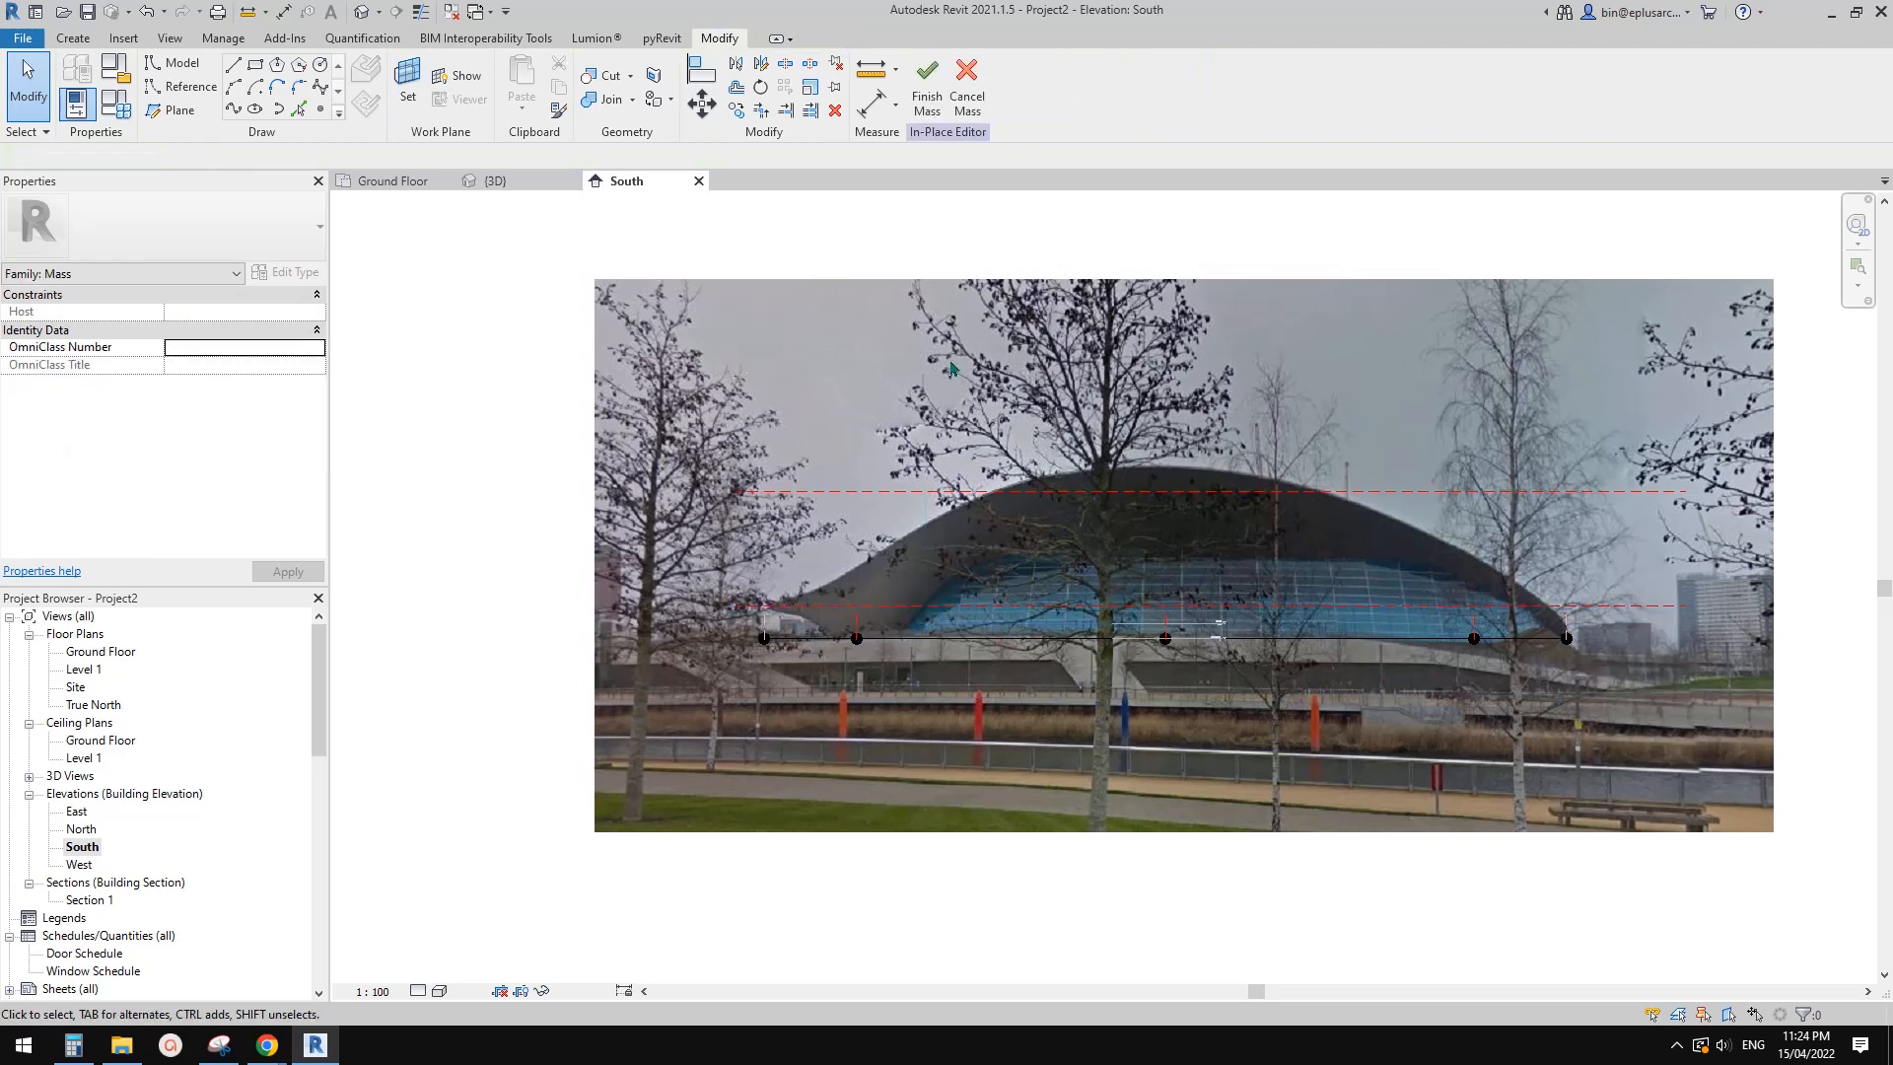
left_click(362, 11)
mouse_move(1231, 472)
middle_mouse_down("shift")
mouse_move(1137, 418)
mouse_move(1129, 502)
mouse_move(1348, 617)
mouse_move(1306, 520)
mouse_move(1255, 571)
mouse_move(1171, 543)
mouse_move(1285, 588)
mouse_move(1365, 592)
mouse_move(1381, 621)
mouse_move(1441, 562)
mouse_move(1618, 519)
mouse_move(1408, 608)
middle_mouse_up("shift")
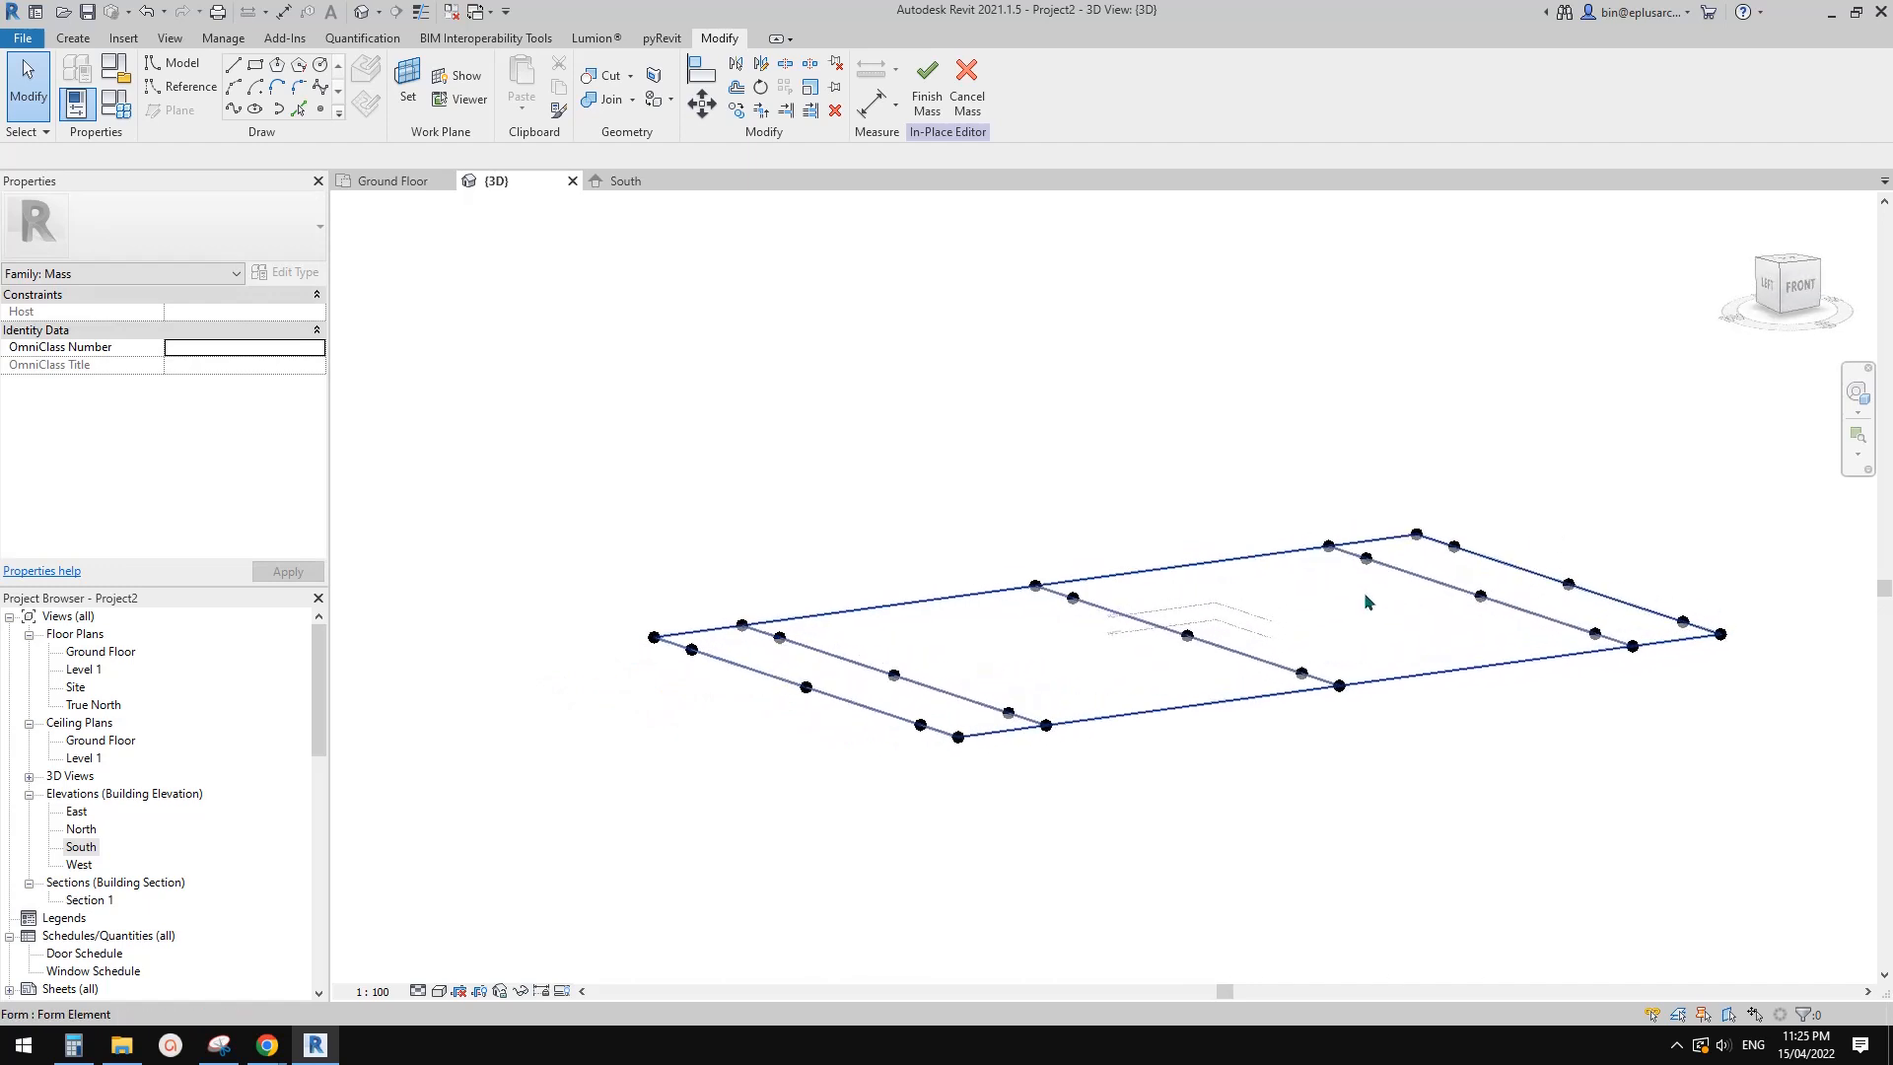
Finish Mass 1's in-place editing, leaving its flat rectangular surface in the 3D view
scroll(1271, 651, "up", 2)
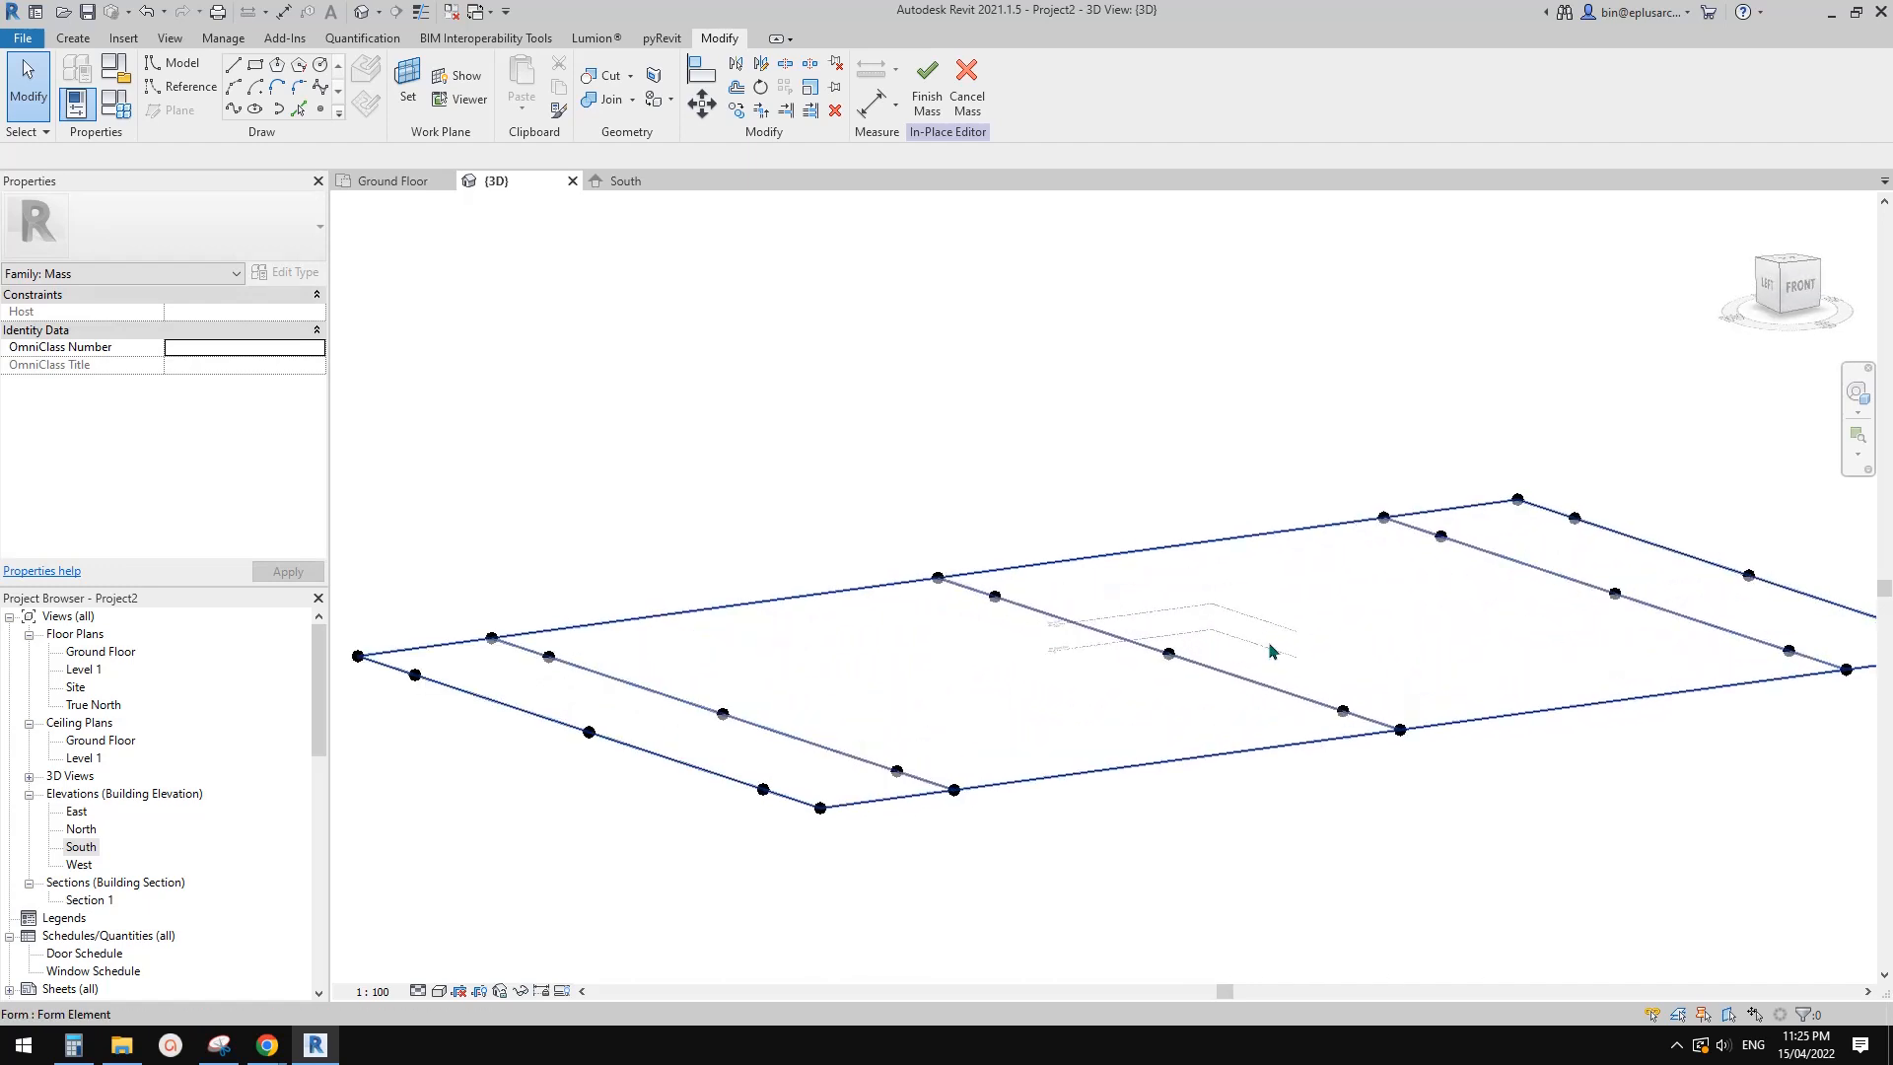
scroll(1229, 643, "down", 3)
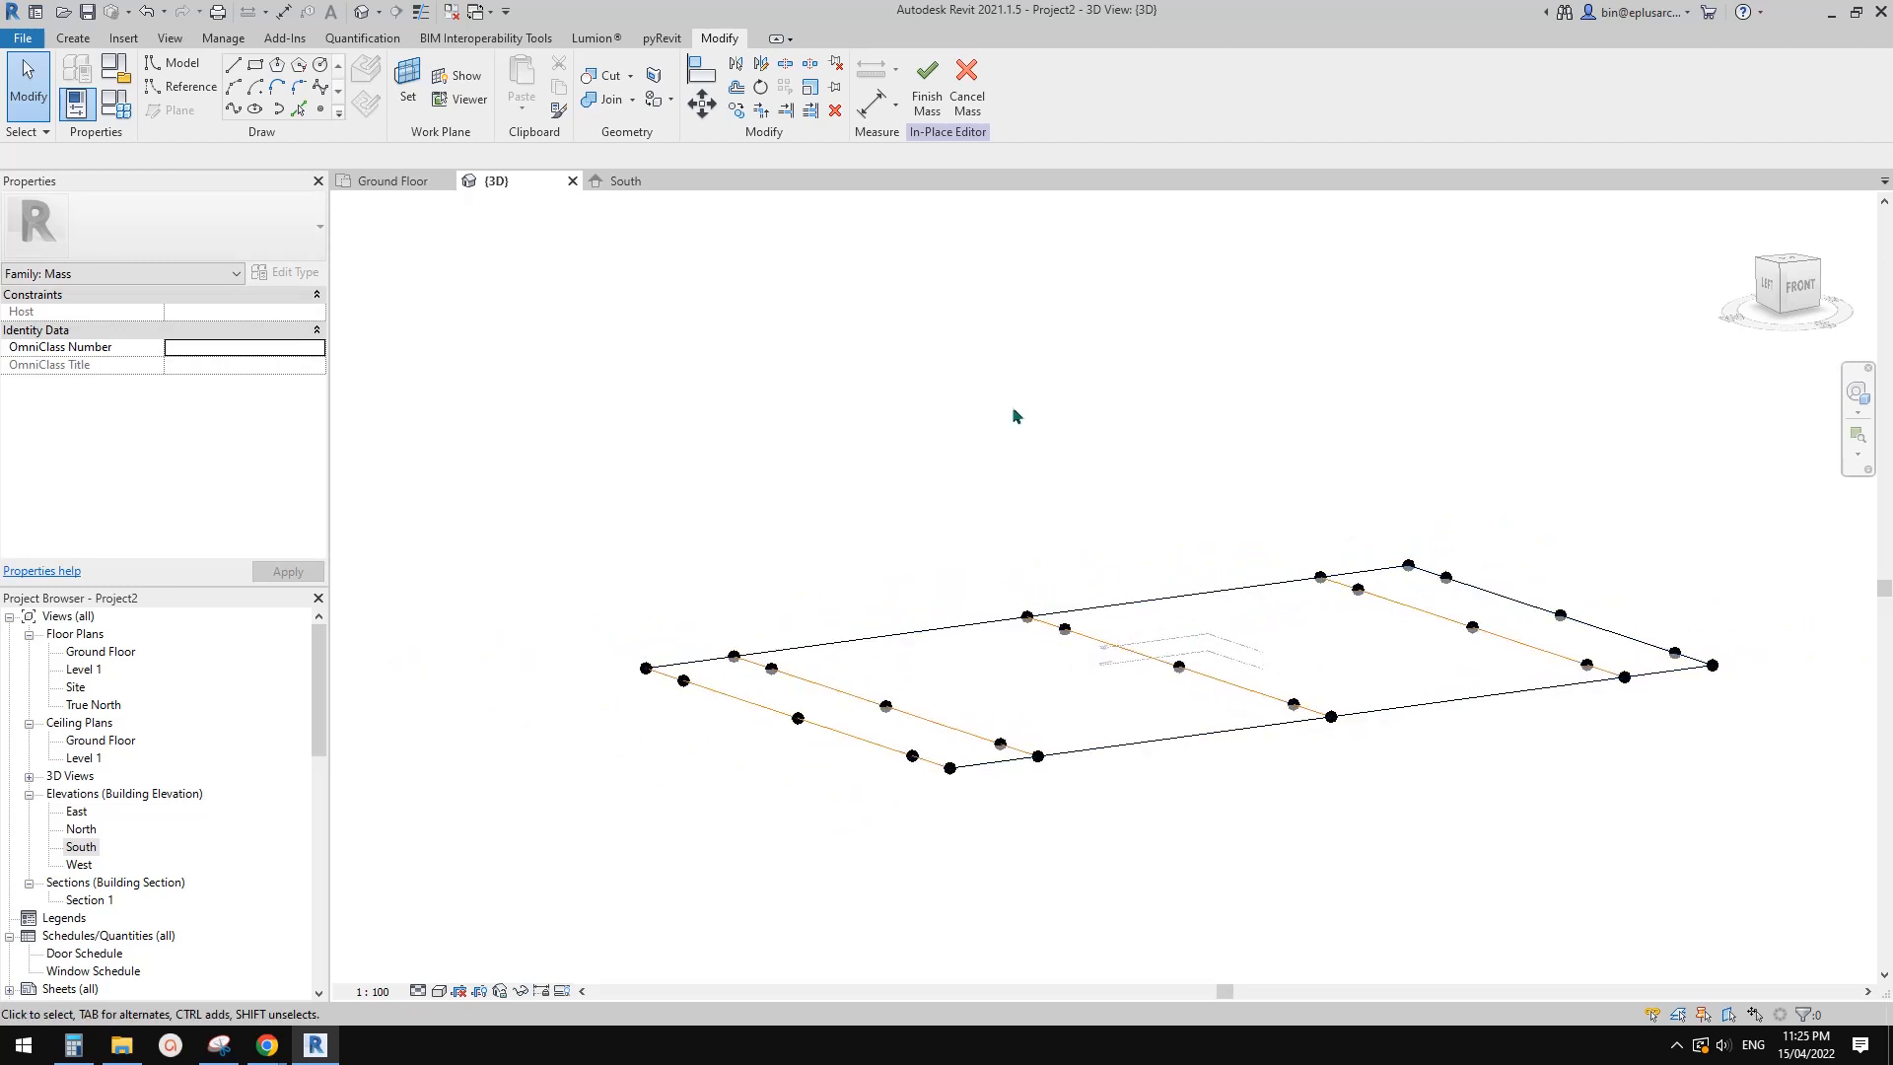
left_click(925, 96)
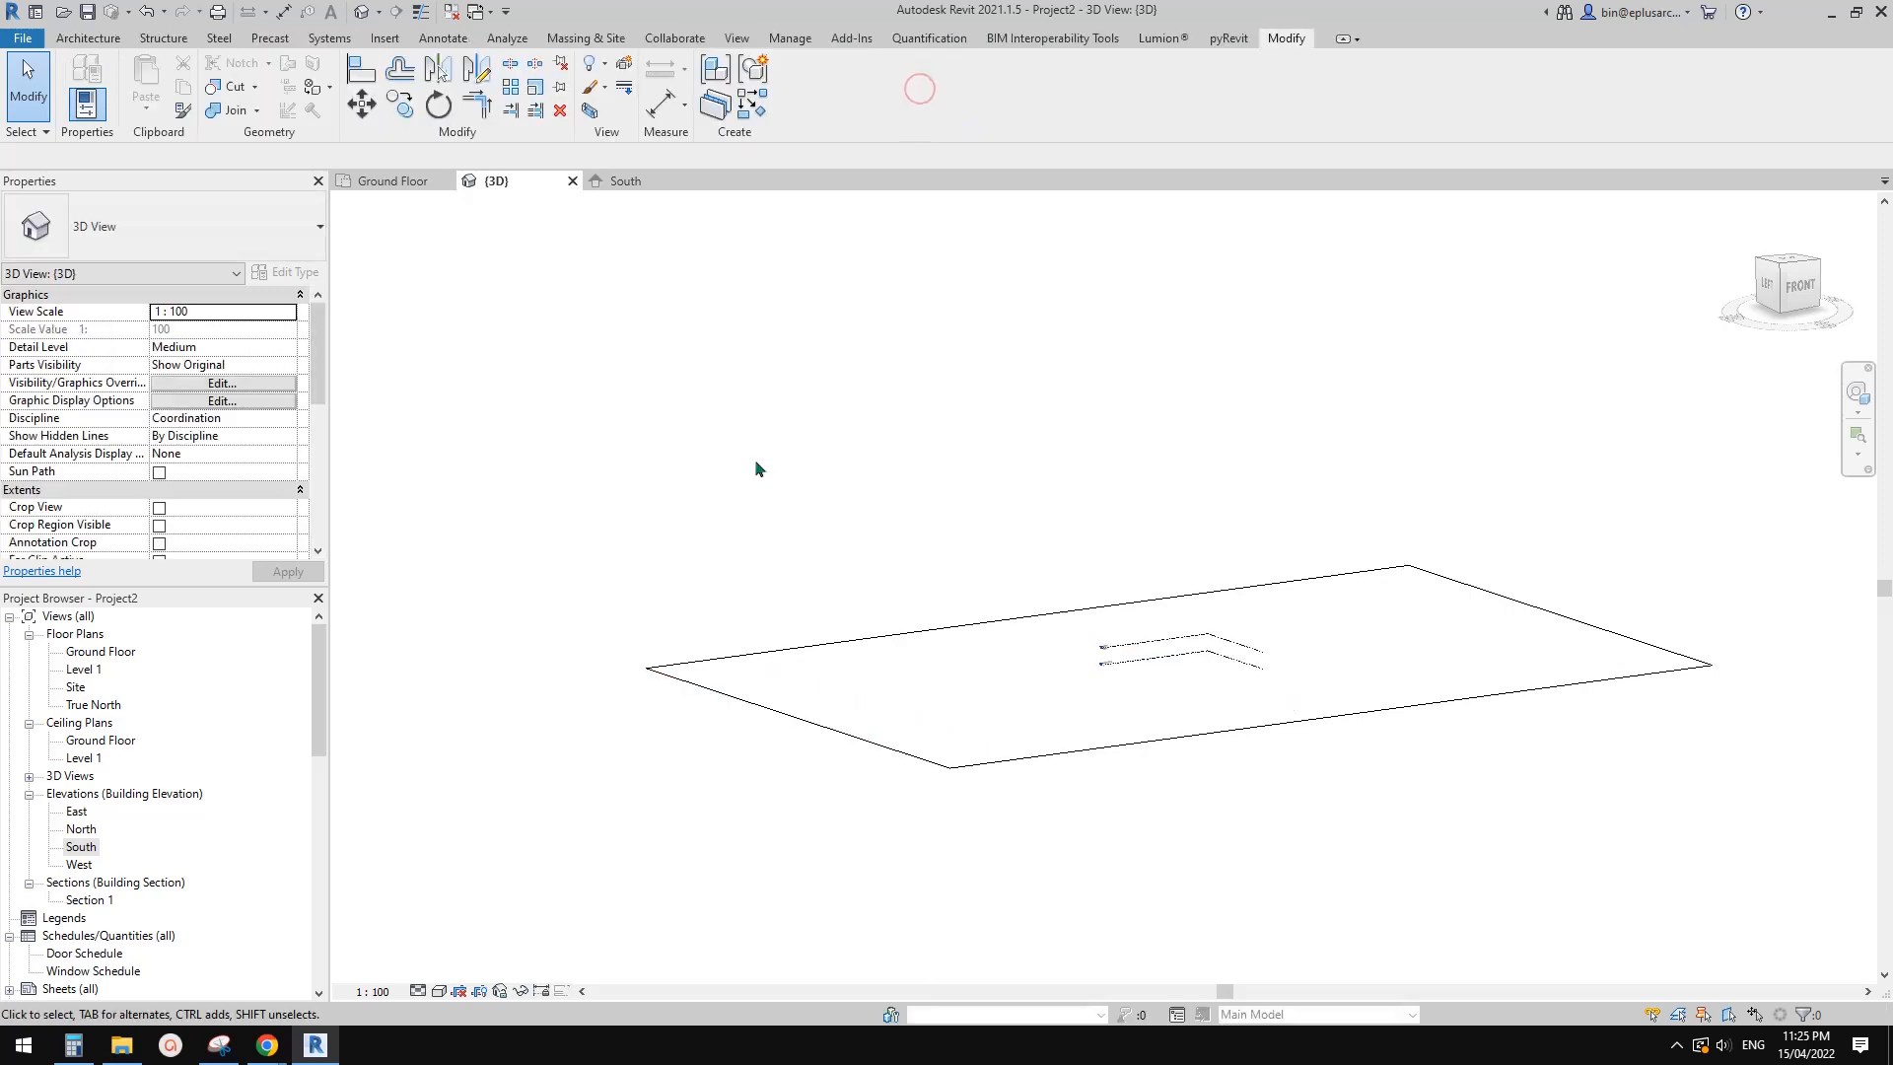
In the South elevation, select Level 1 and Ground Floor and maximize their 3D extents
double_click(83, 848)
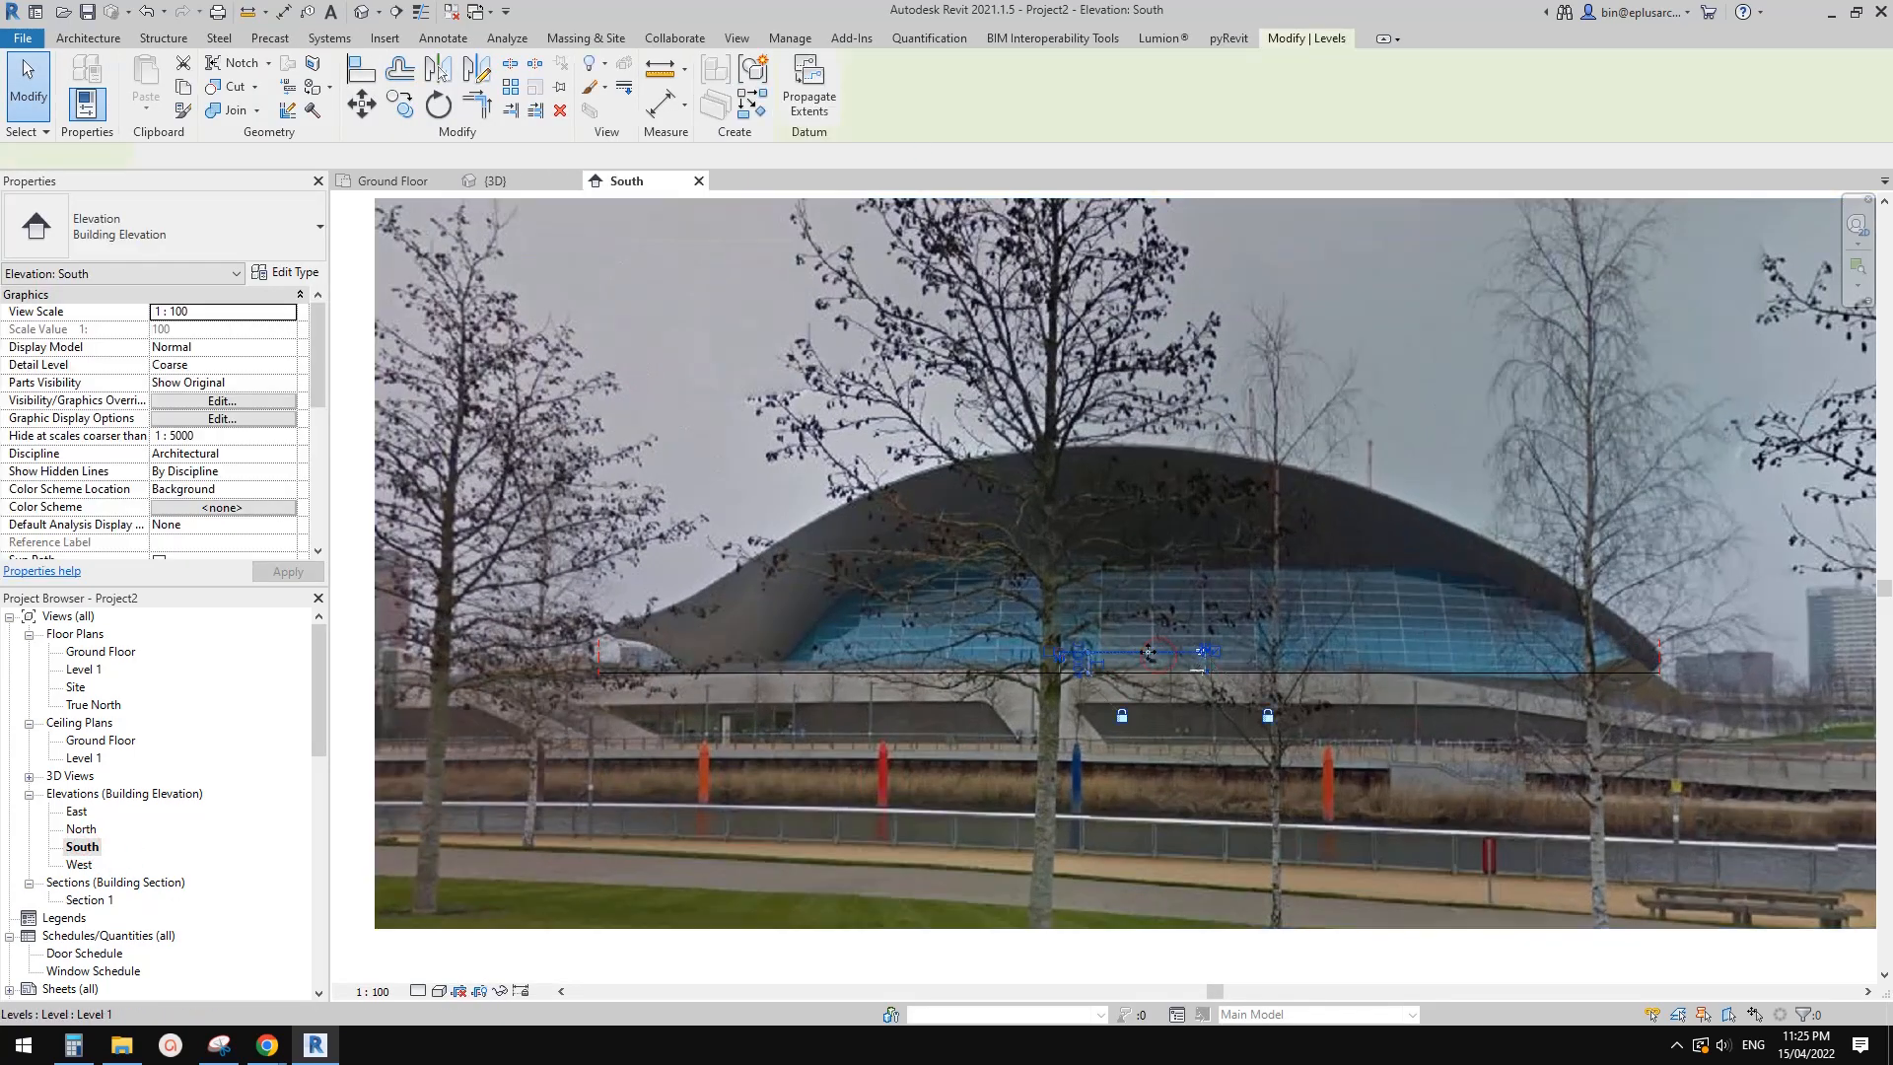
scroll(1160, 658, "up", 2)
left_click(1119, 647)
scroll(1055, 666, "down", 2)
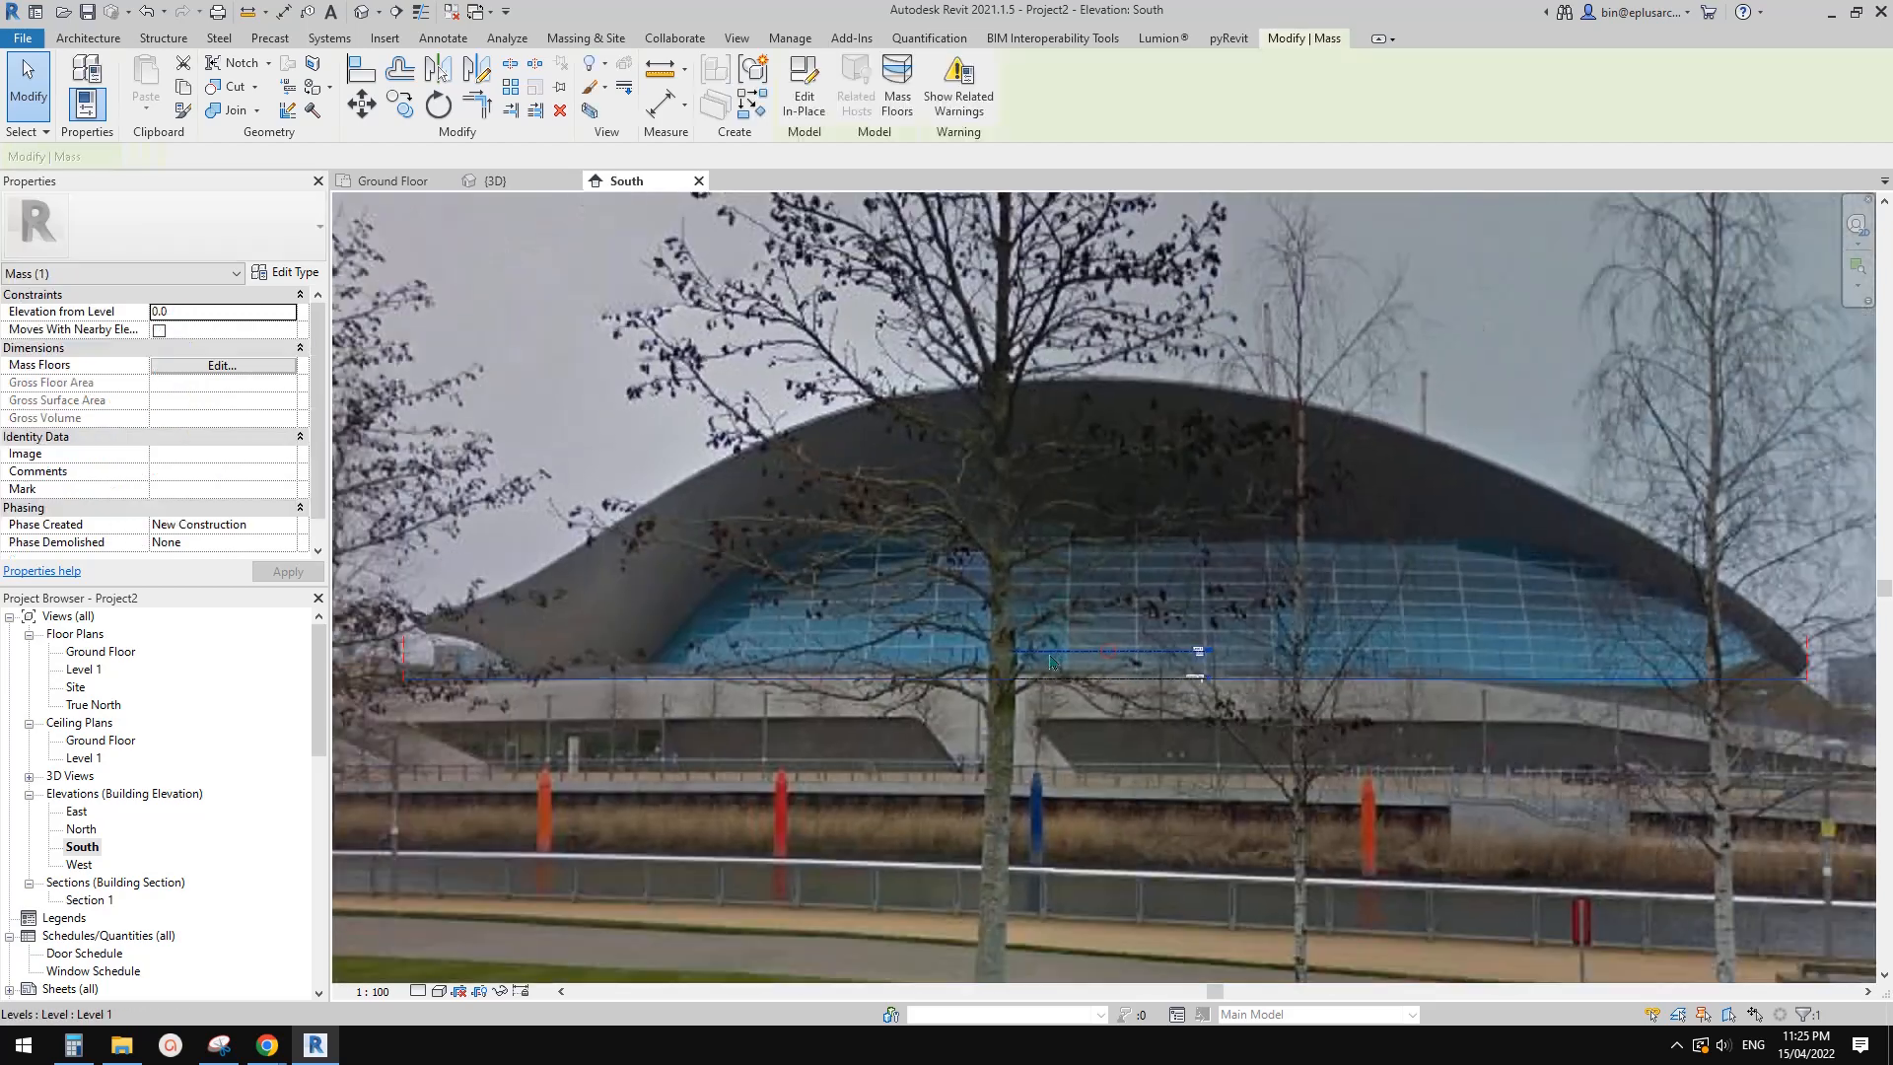
middle_click_drag(1084, 671, 1171, 666)
scroll(1134, 659, "up", 1)
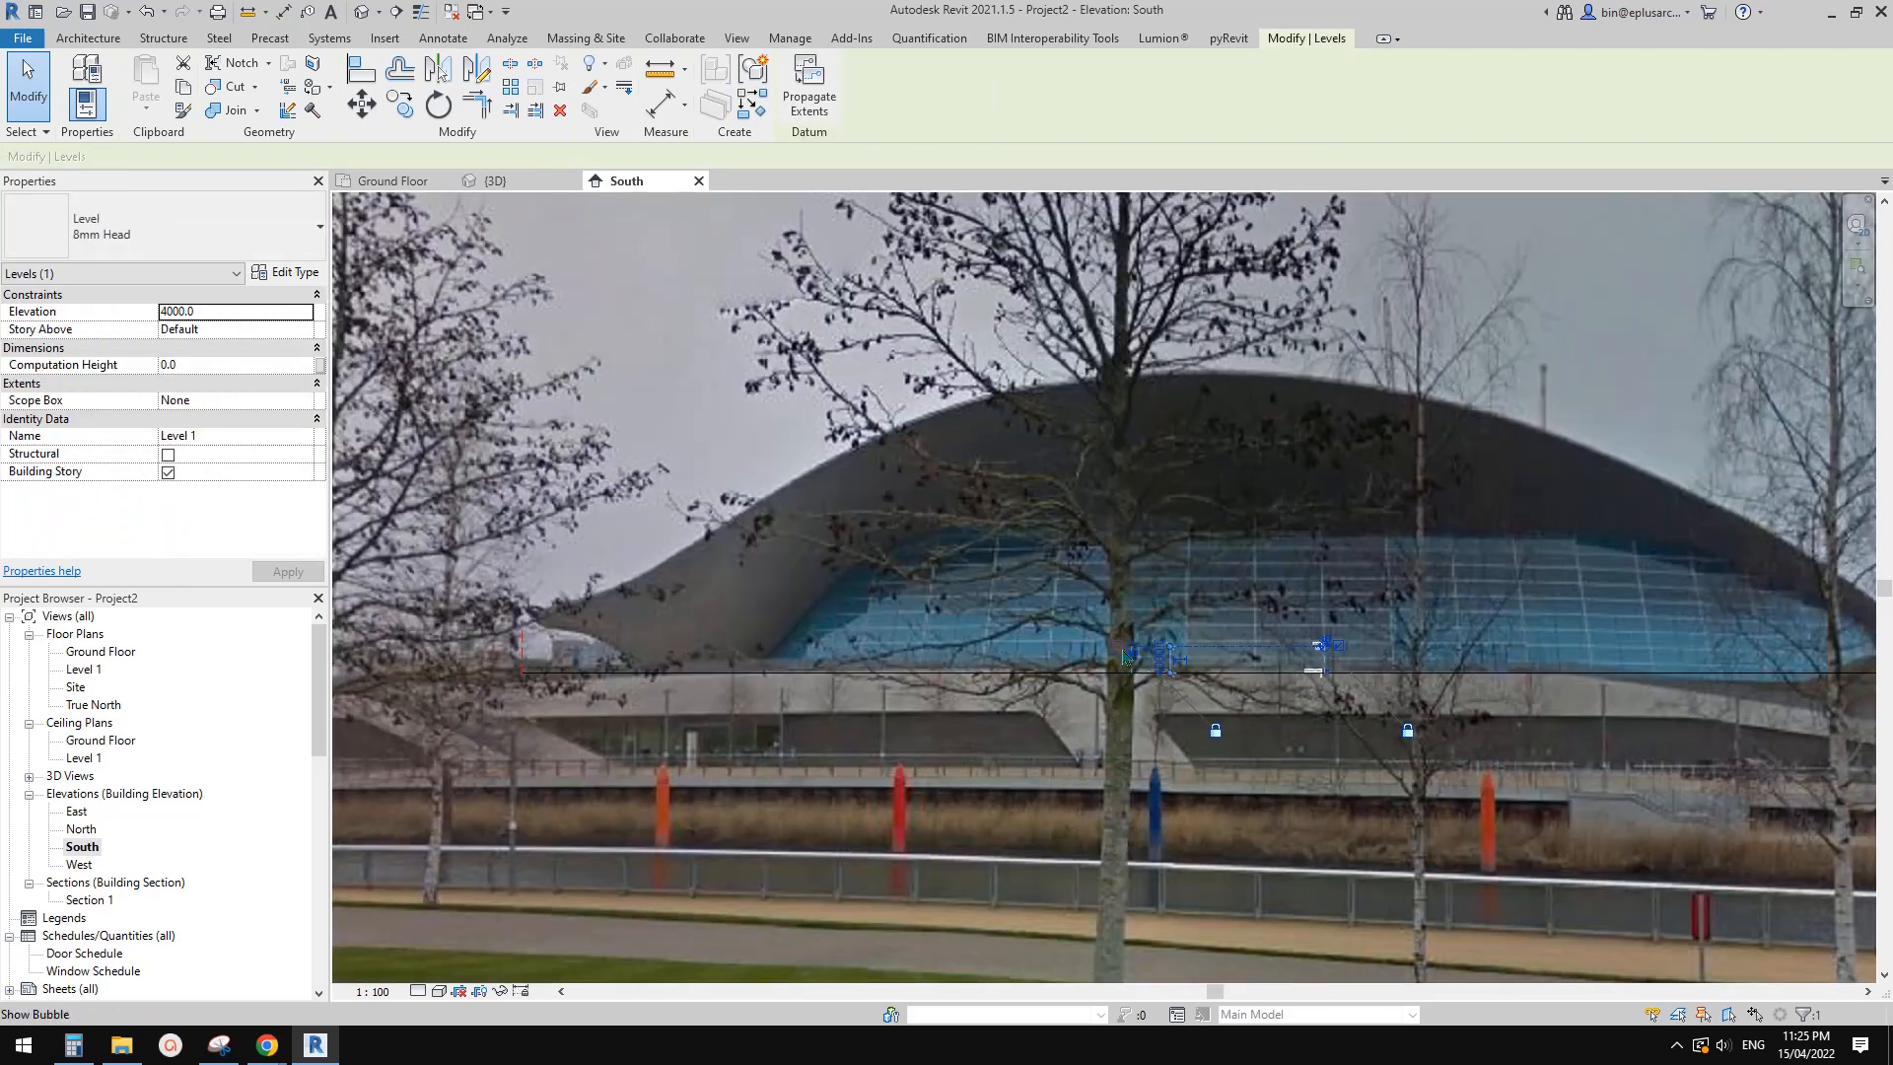
scroll(1144, 657, "up", 4)
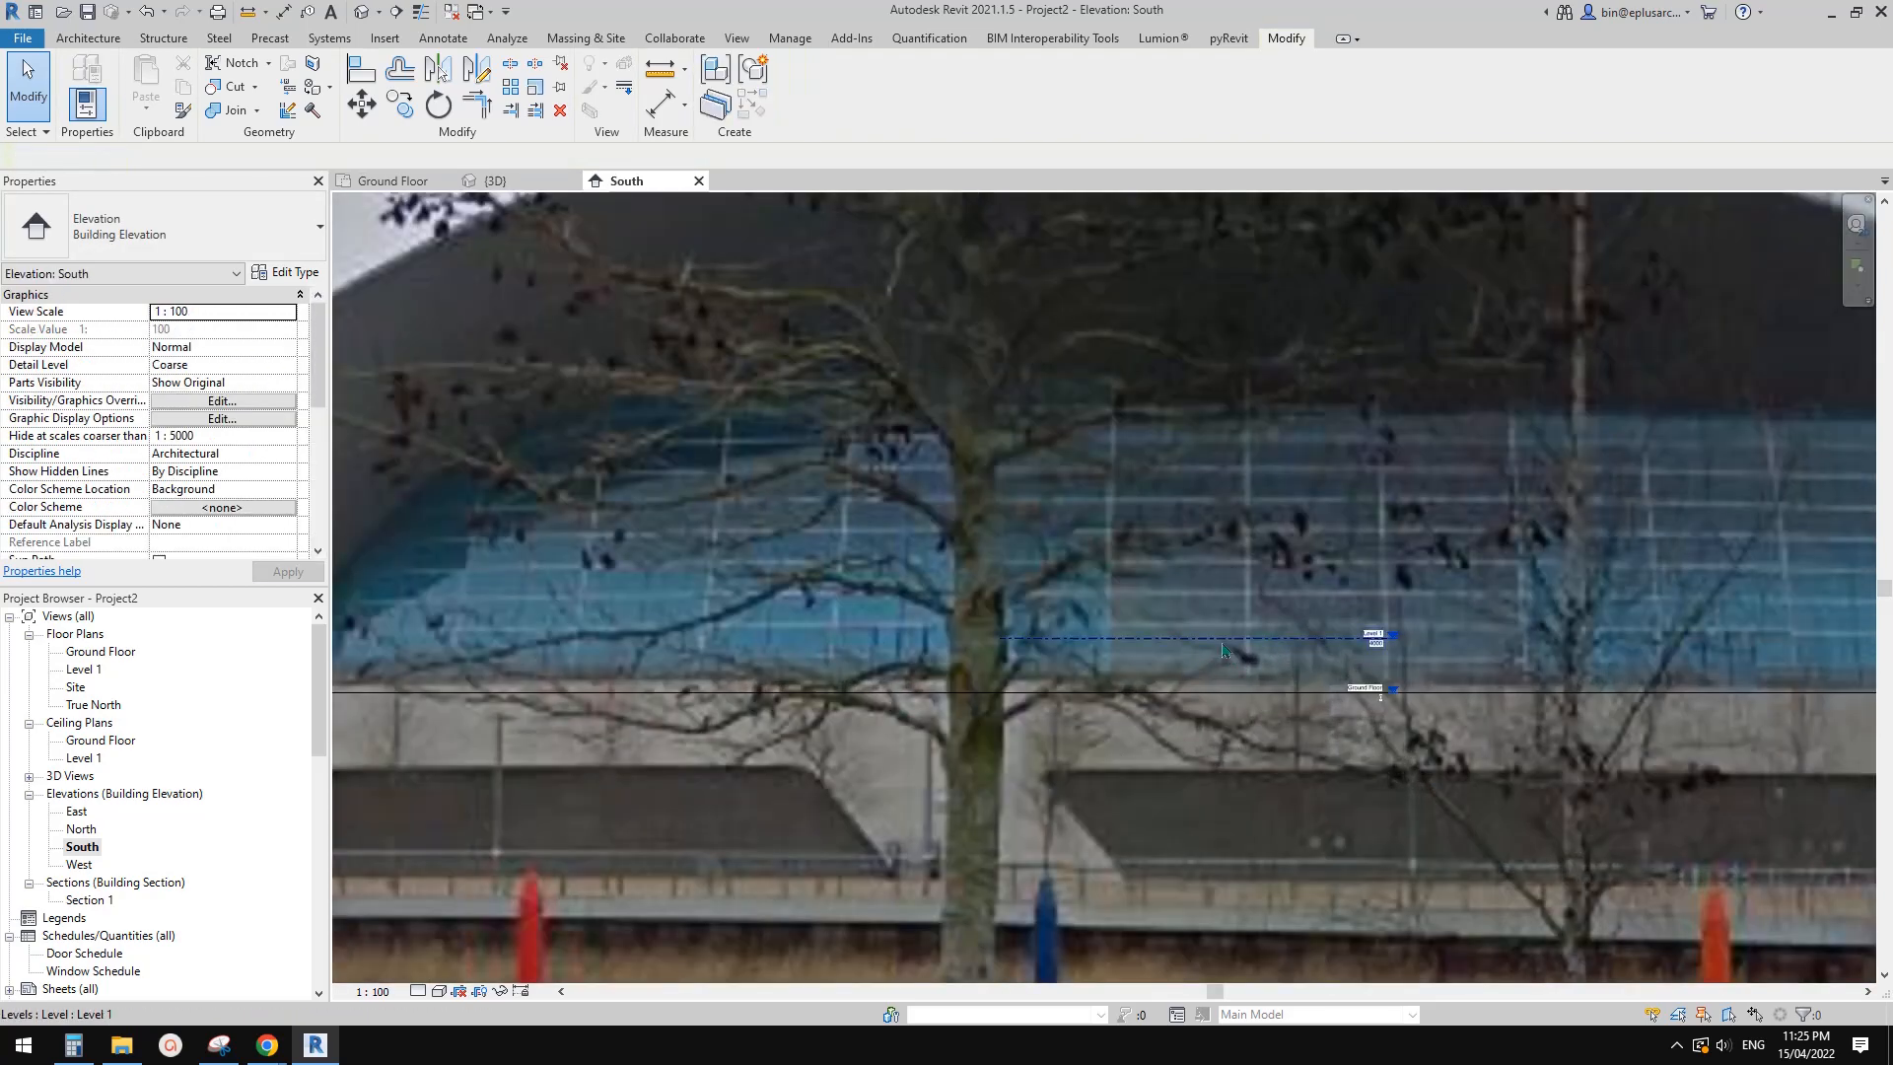
left_click(1236, 692, "ctrl")
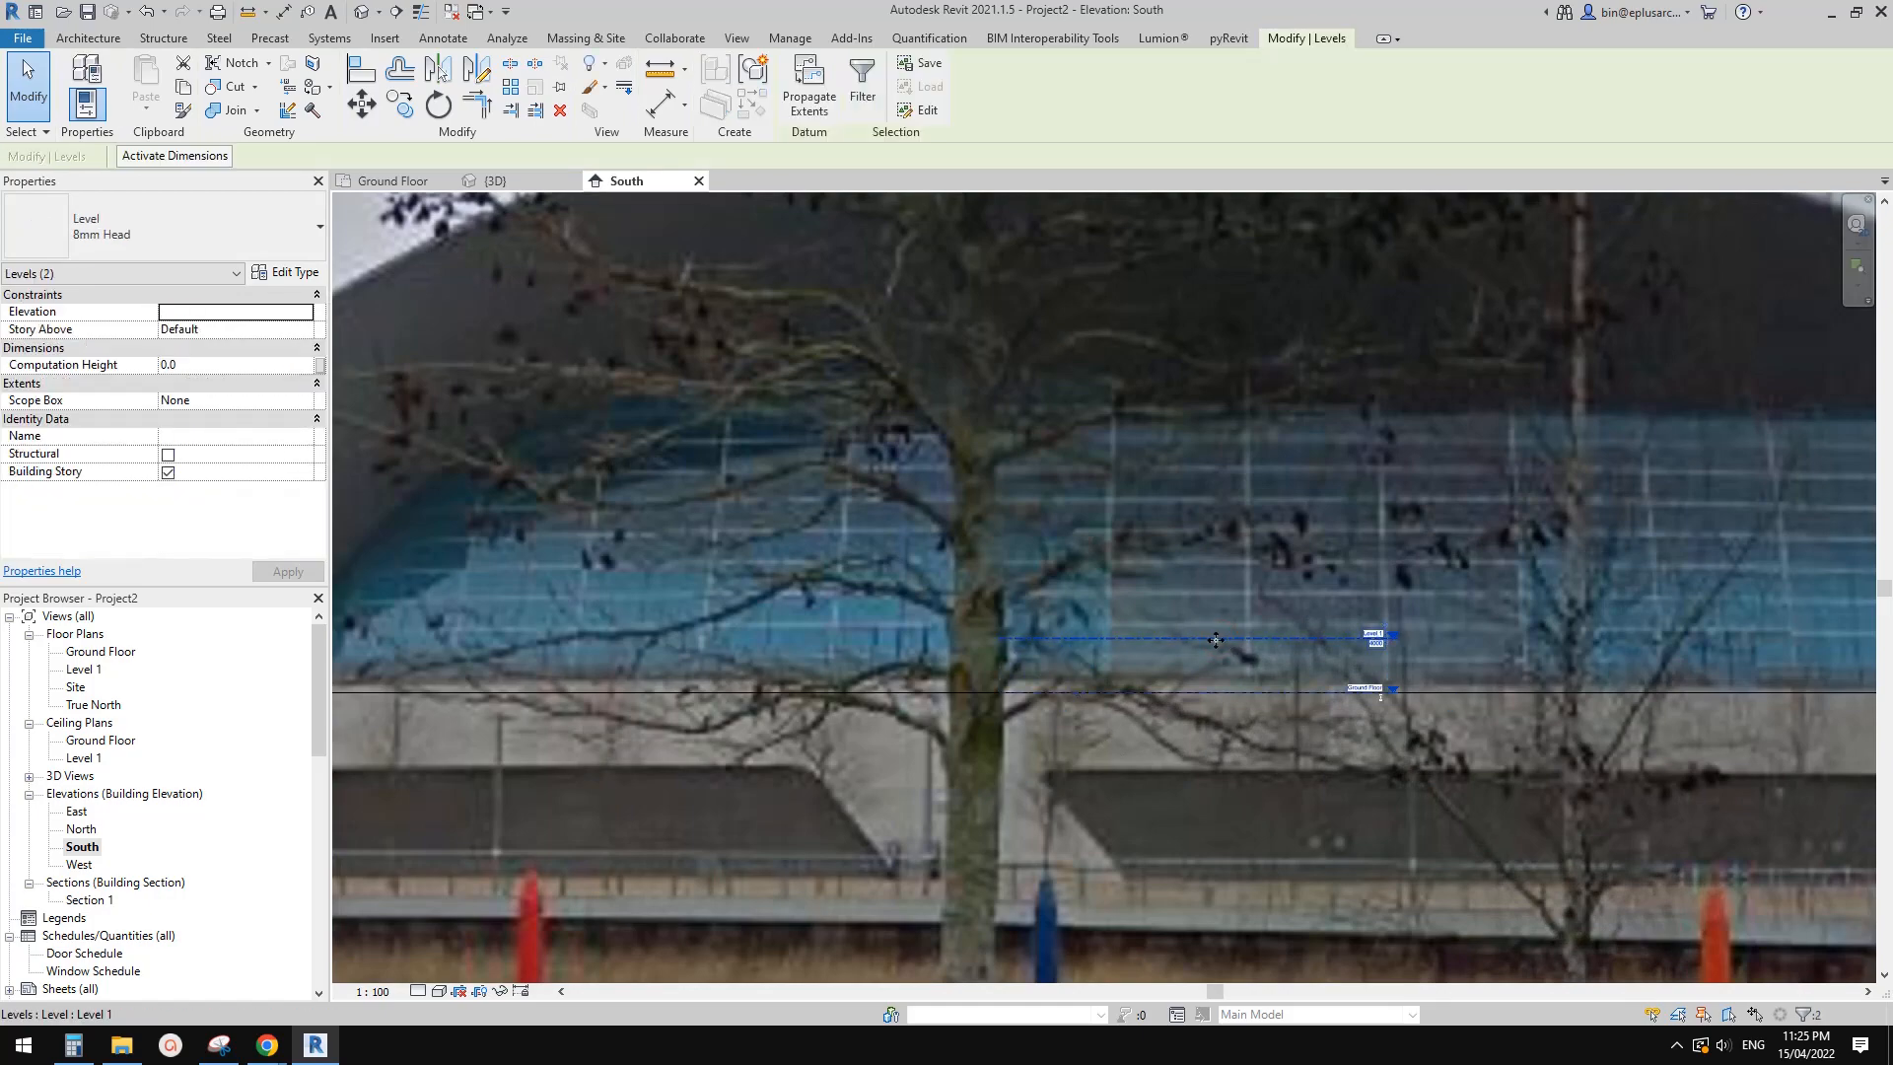
right_click(1216, 641)
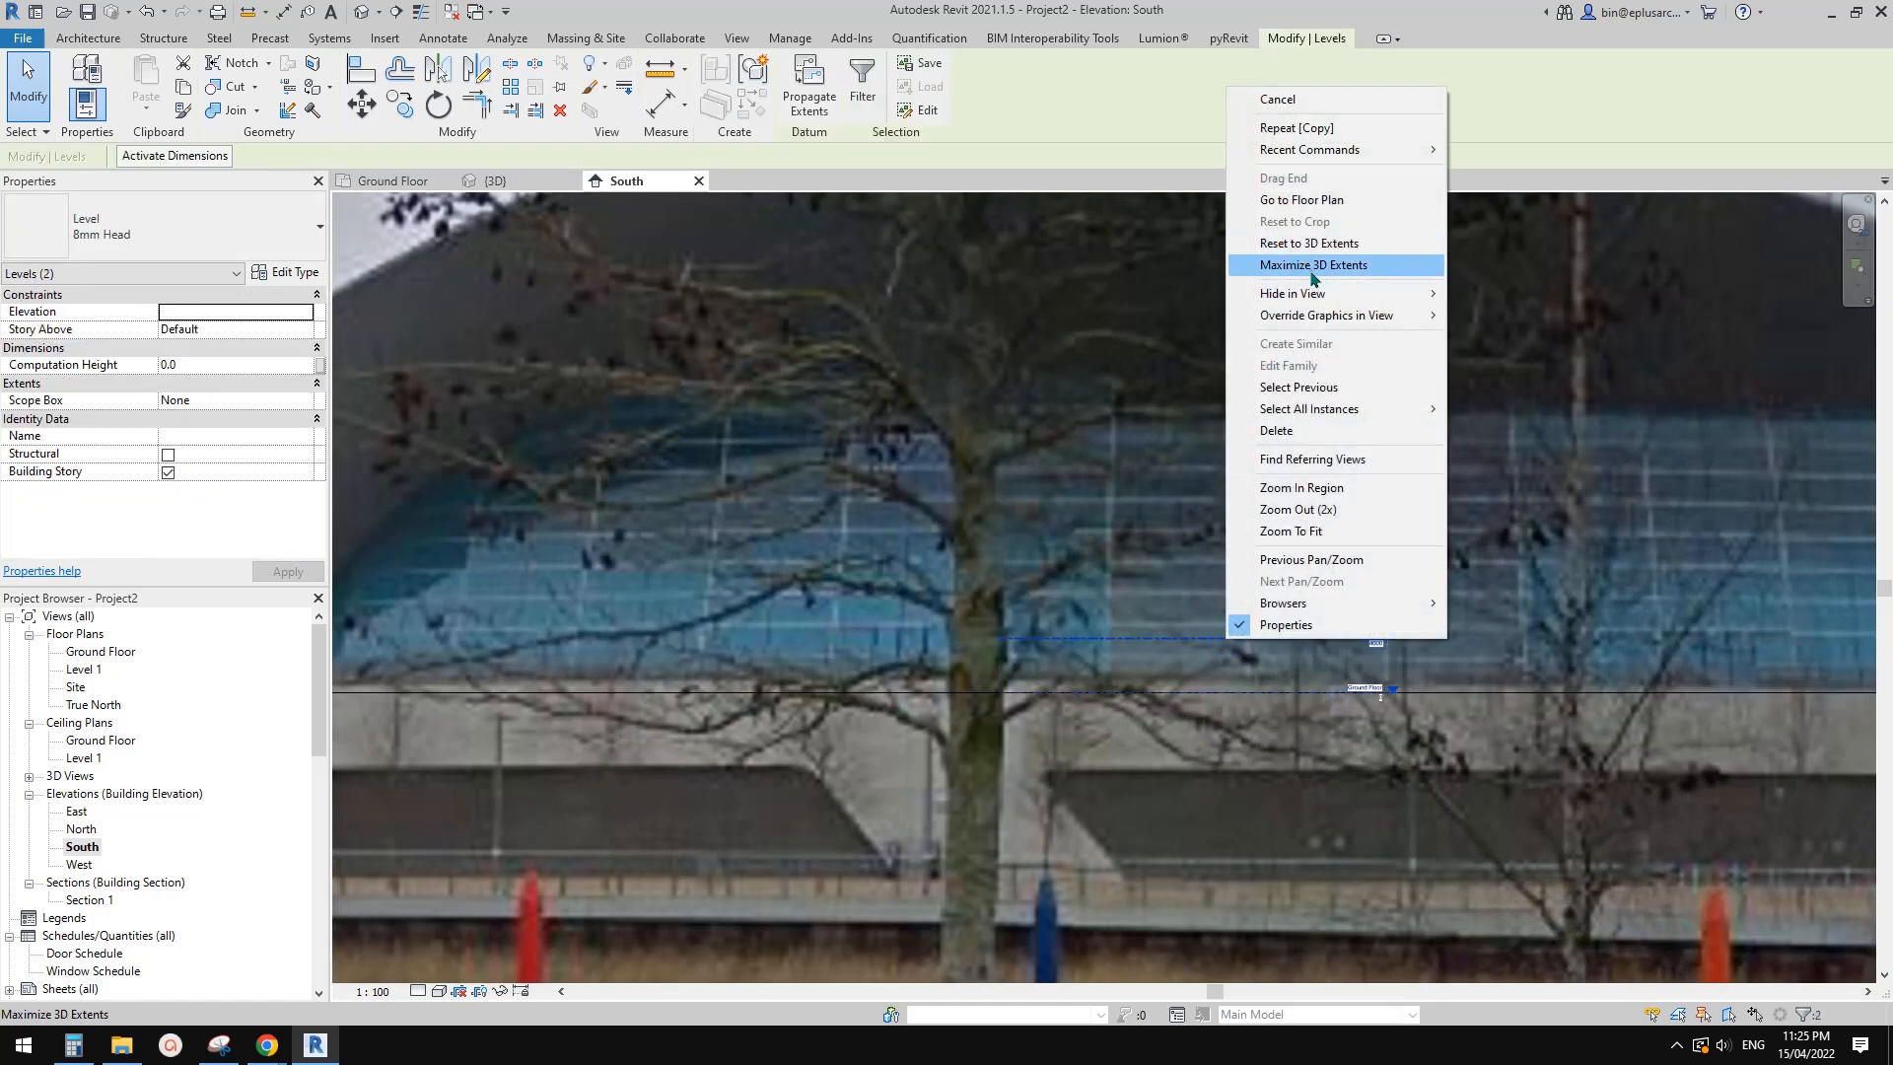
left_click(1312, 272)
scroll(915, 627, "down", 5)
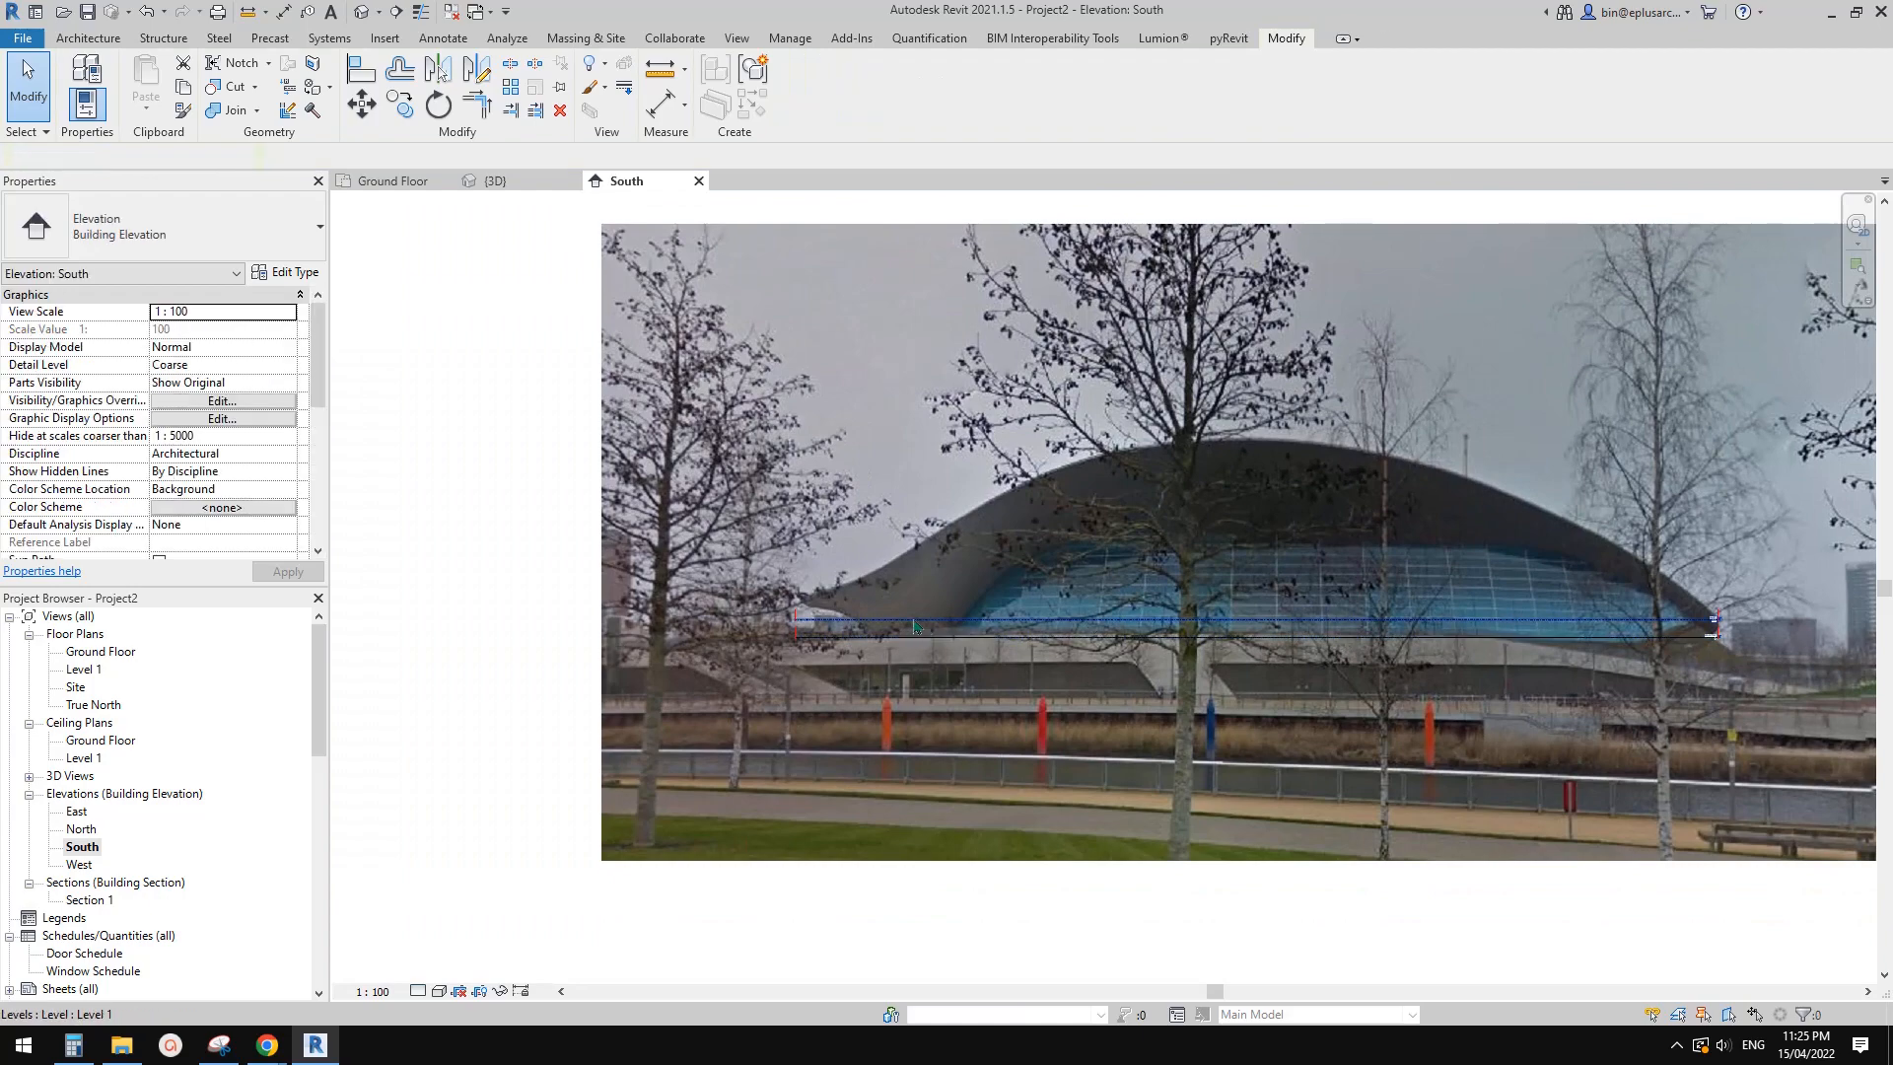
scroll(855, 619, "up", 1)
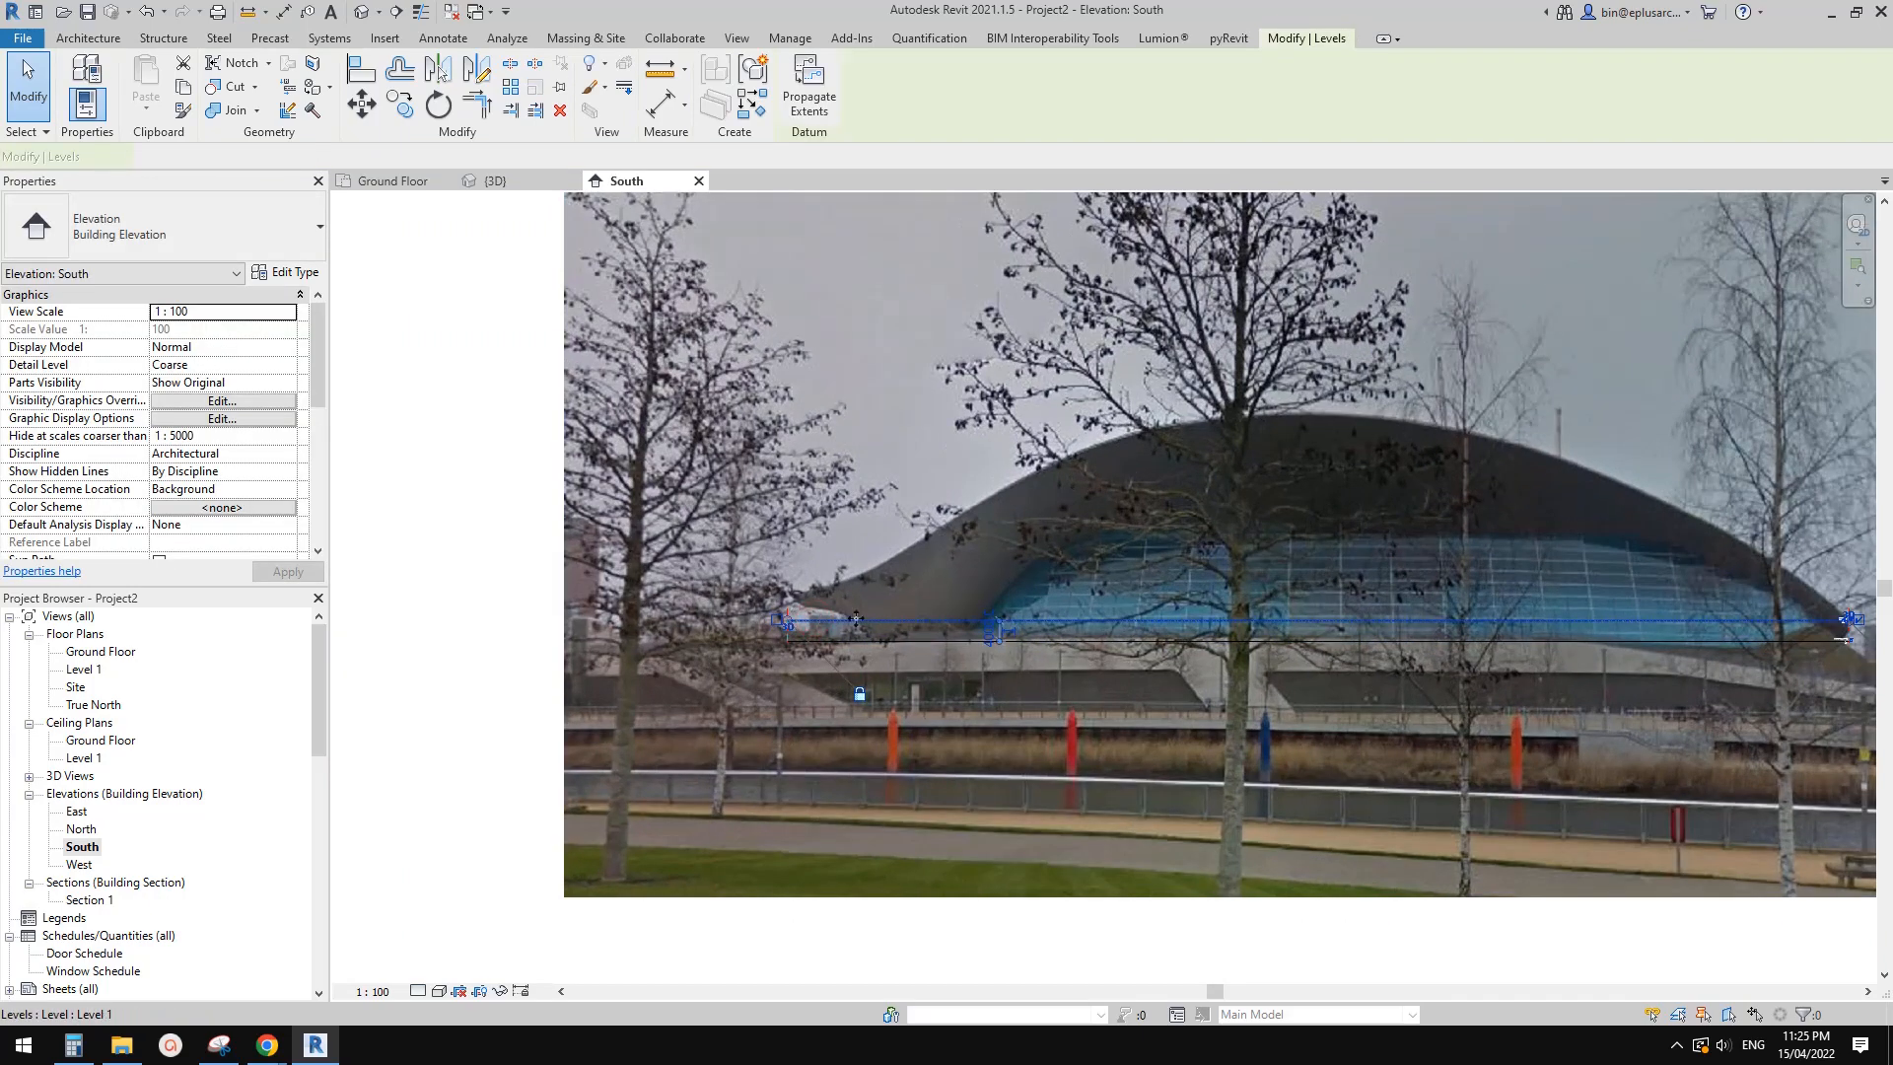
Set Level 1's elevation to 8000 through its temporary dimension
left_click(1642, 646)
scroll(1637, 635, "up", 2)
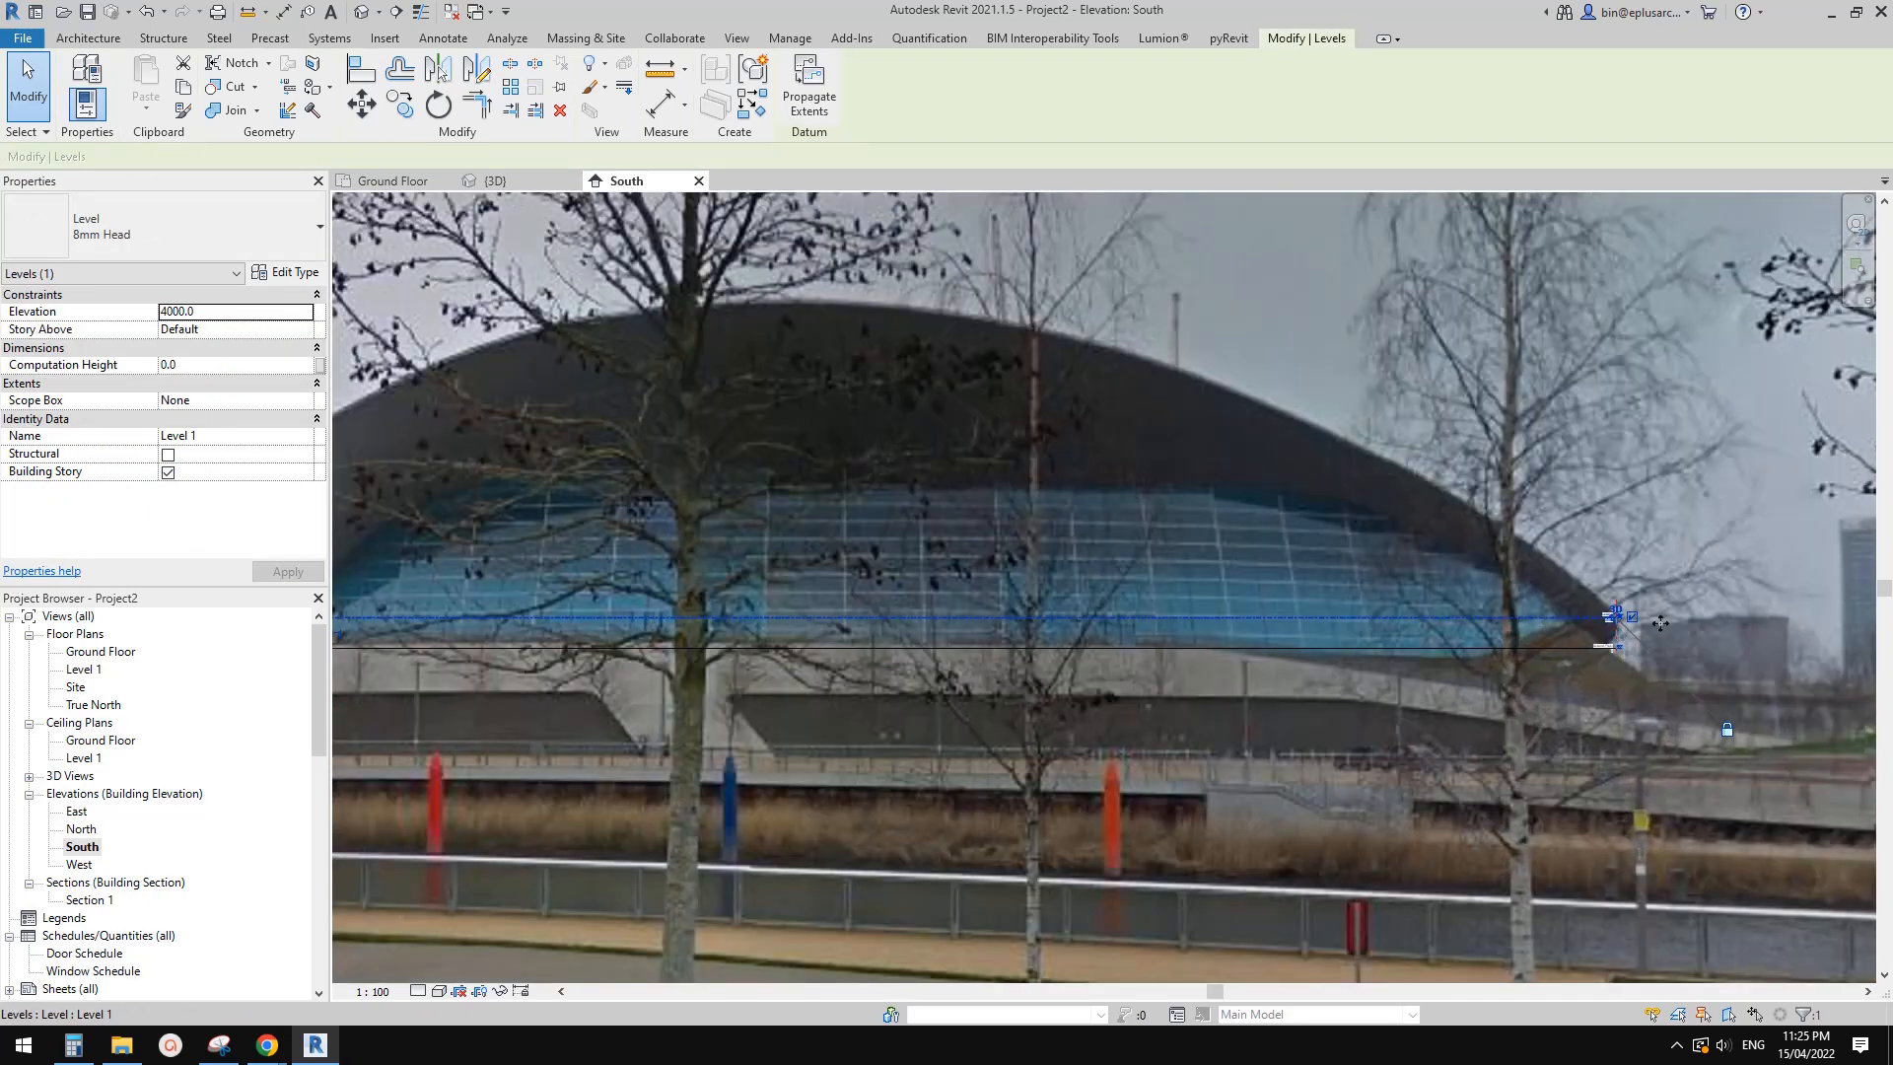
scroll(1523, 632, "down", 3)
key("Escape")
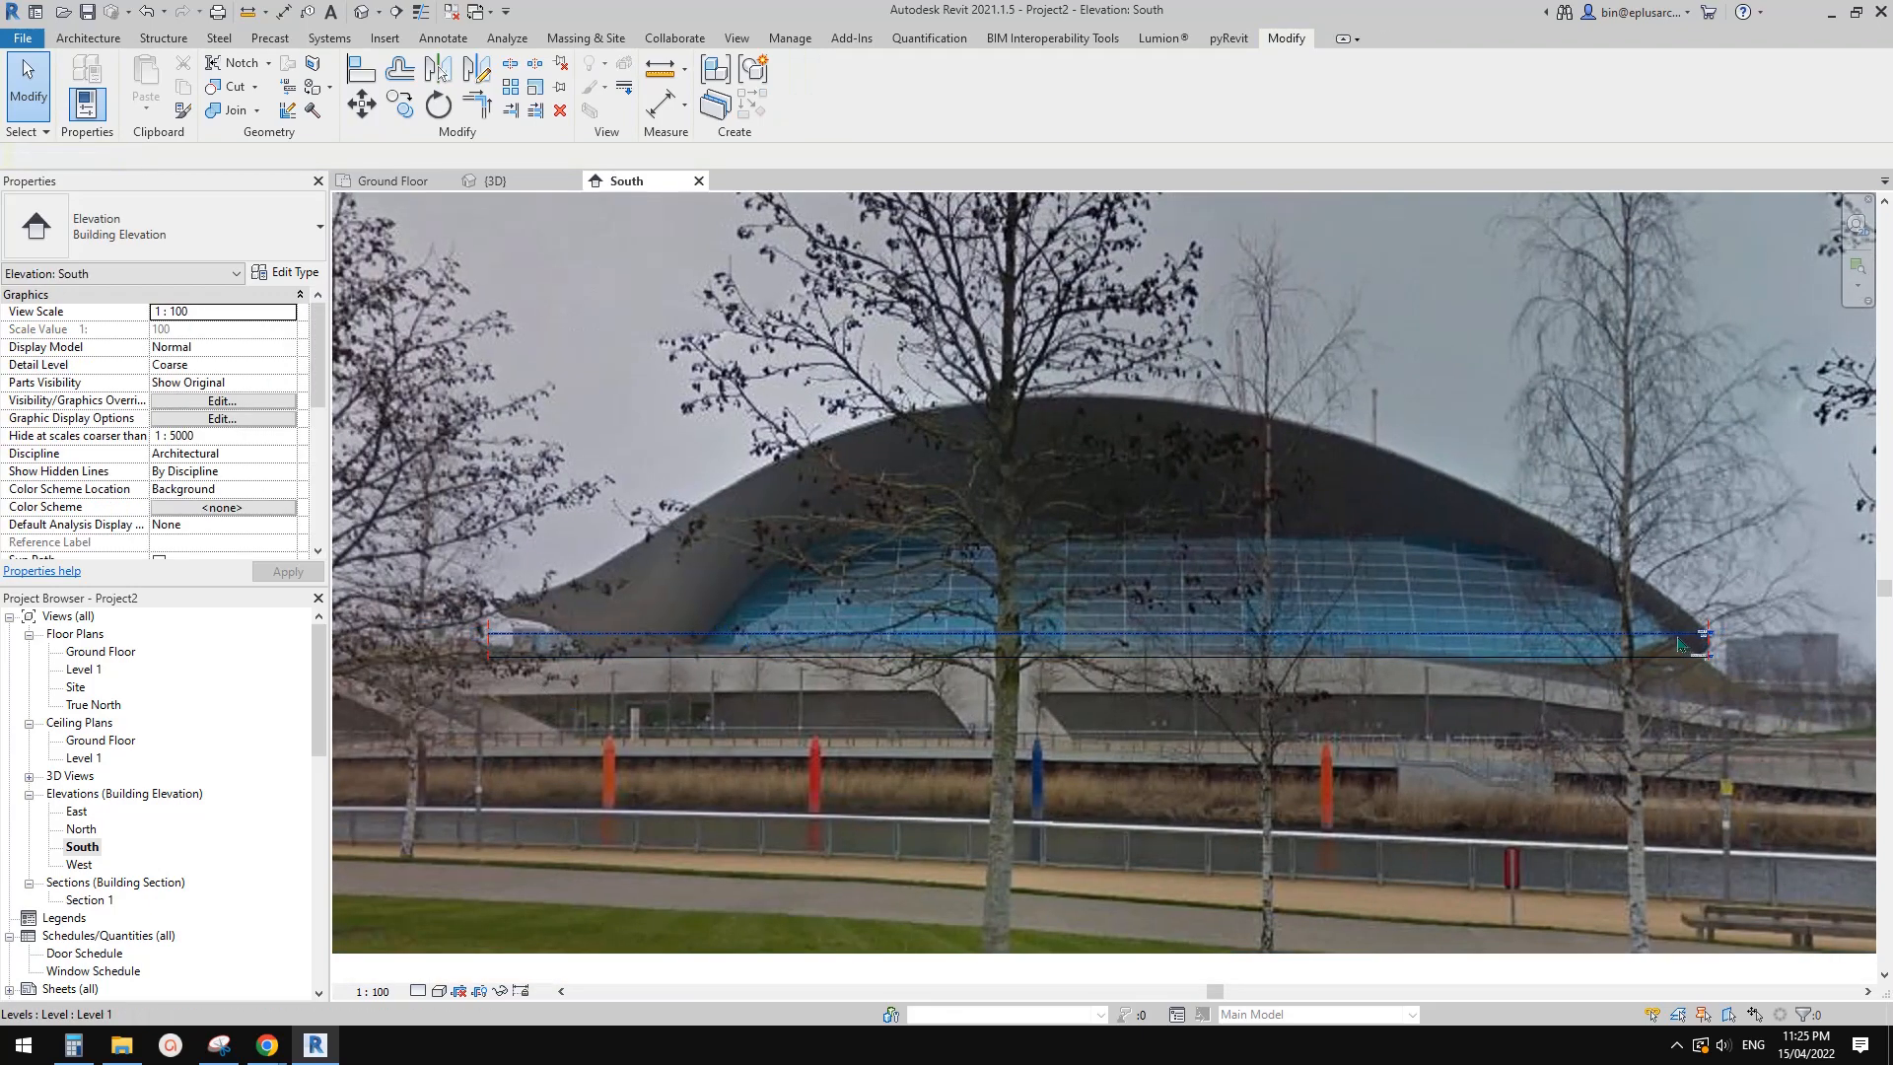
scroll(891, 646, "up", 3)
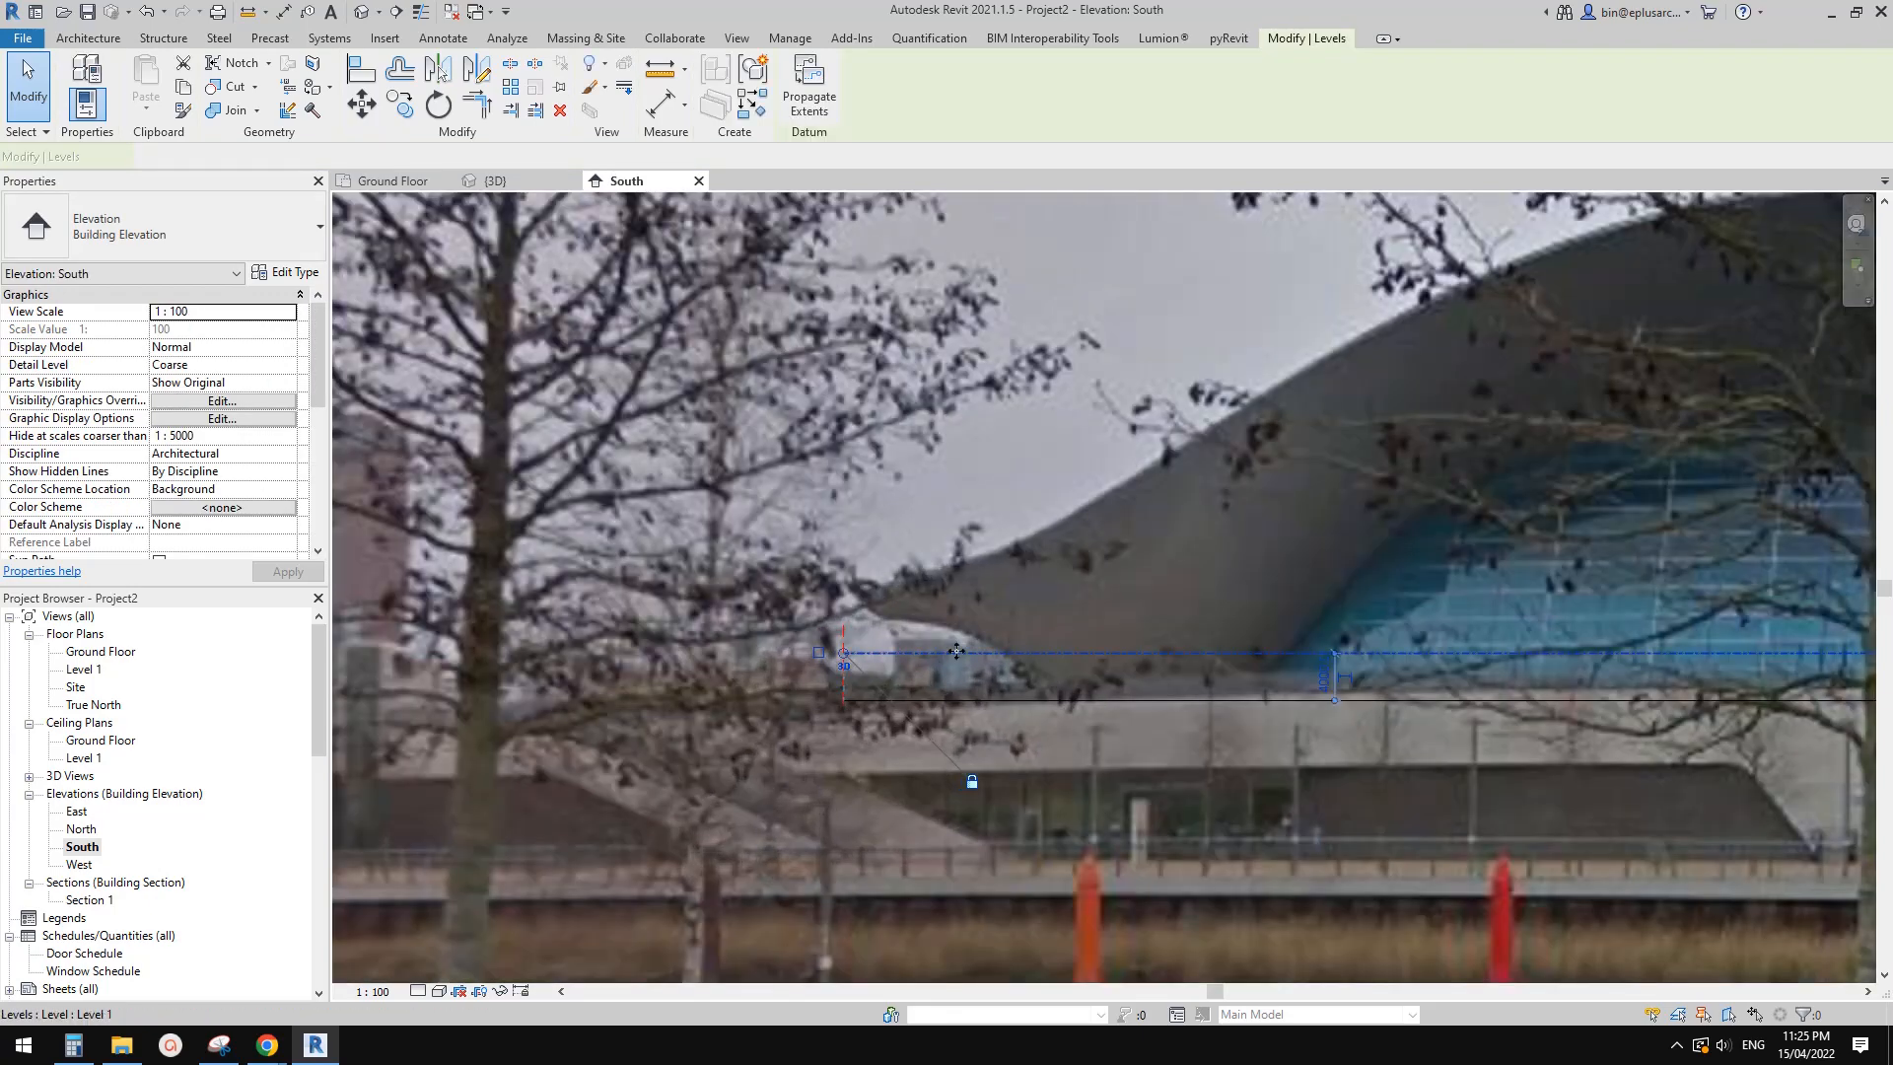
left_click(890, 647)
scroll(1140, 656, "up", 3)
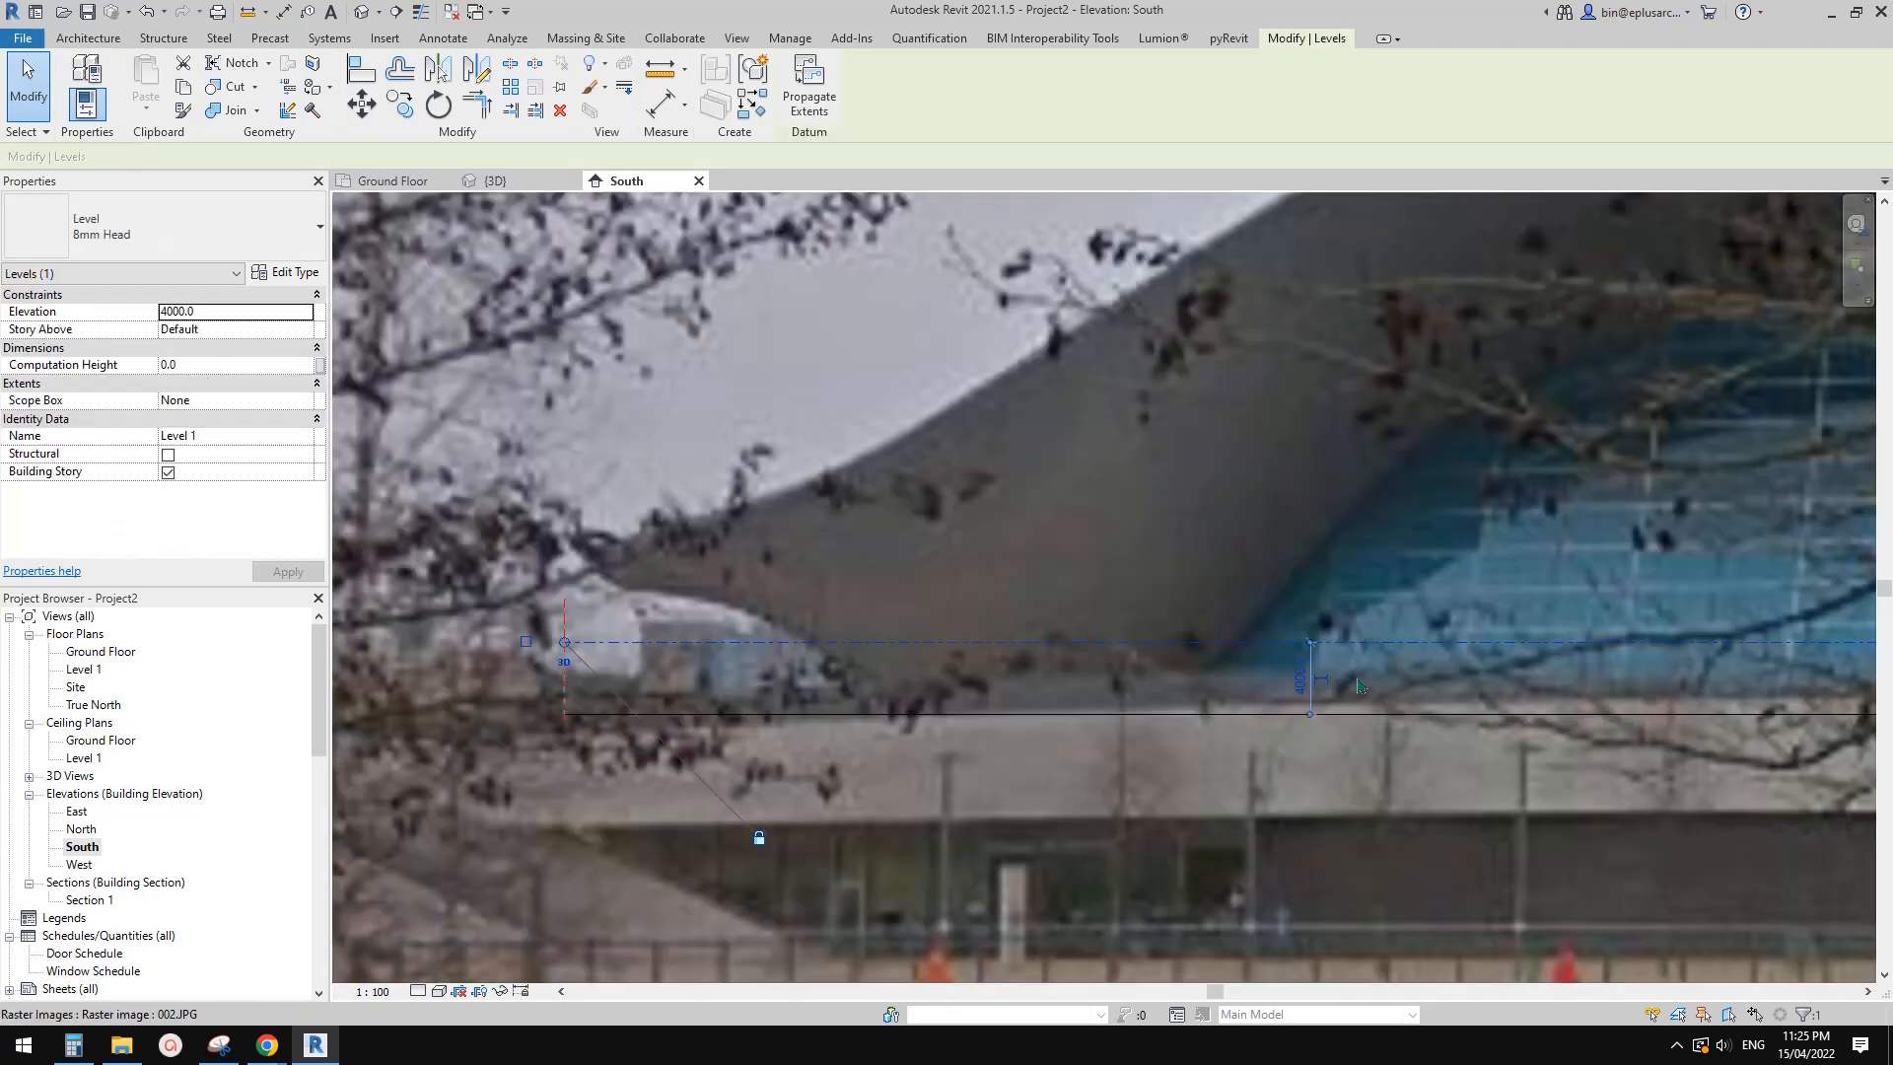
left_click(1306, 687)
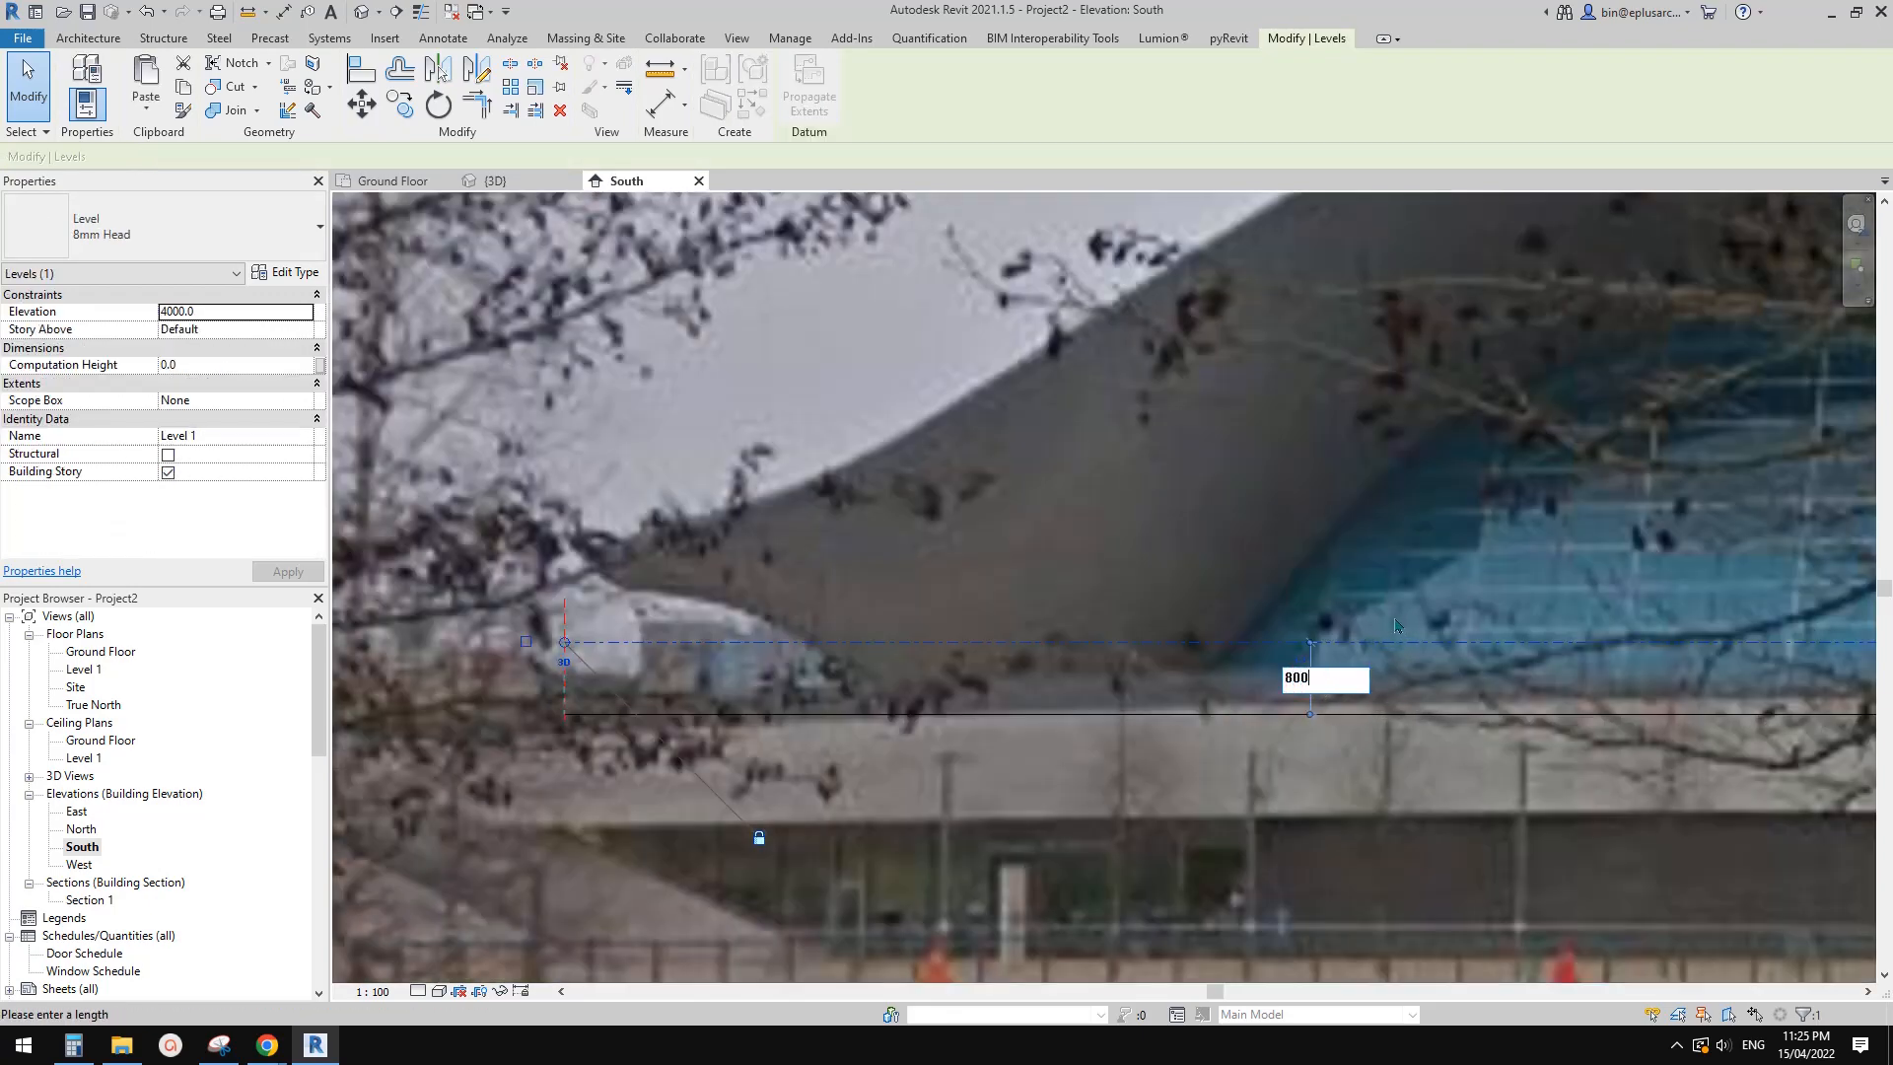
key("Return")
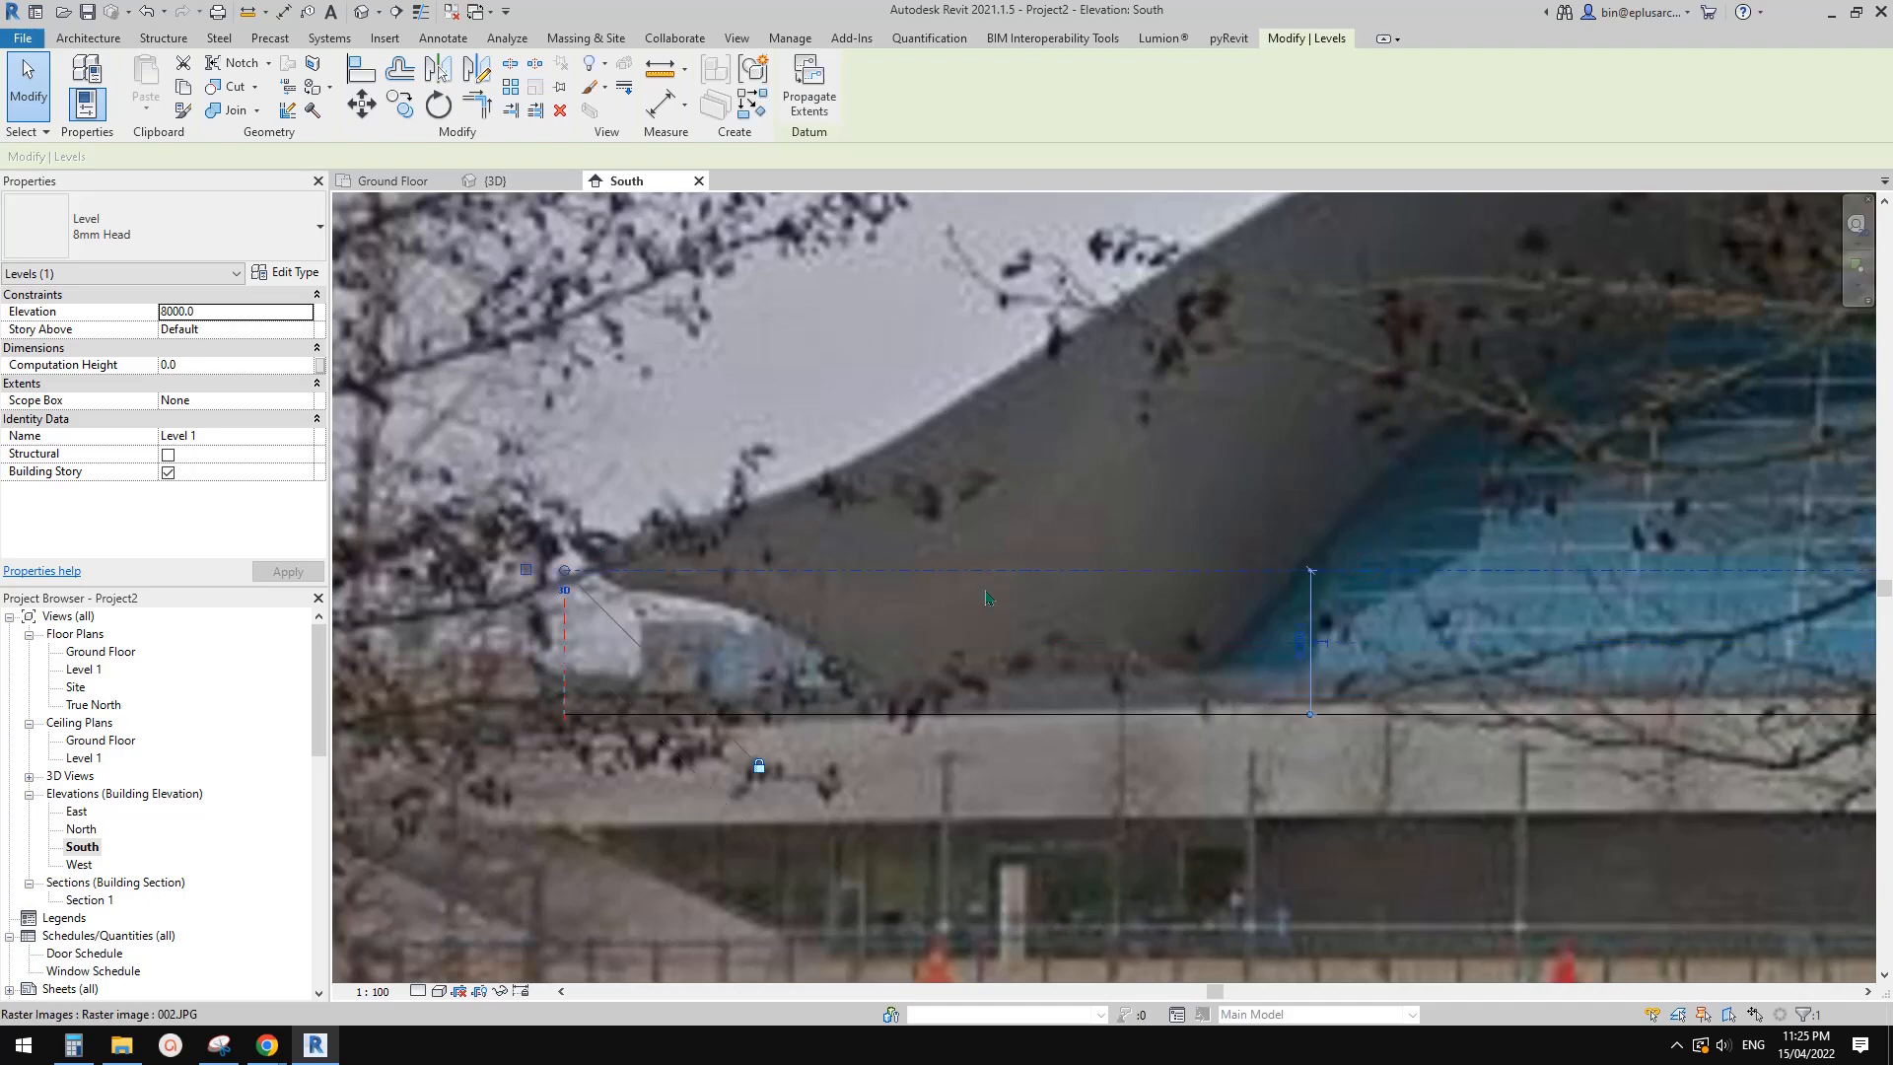
scroll(986, 598, "down", 4)
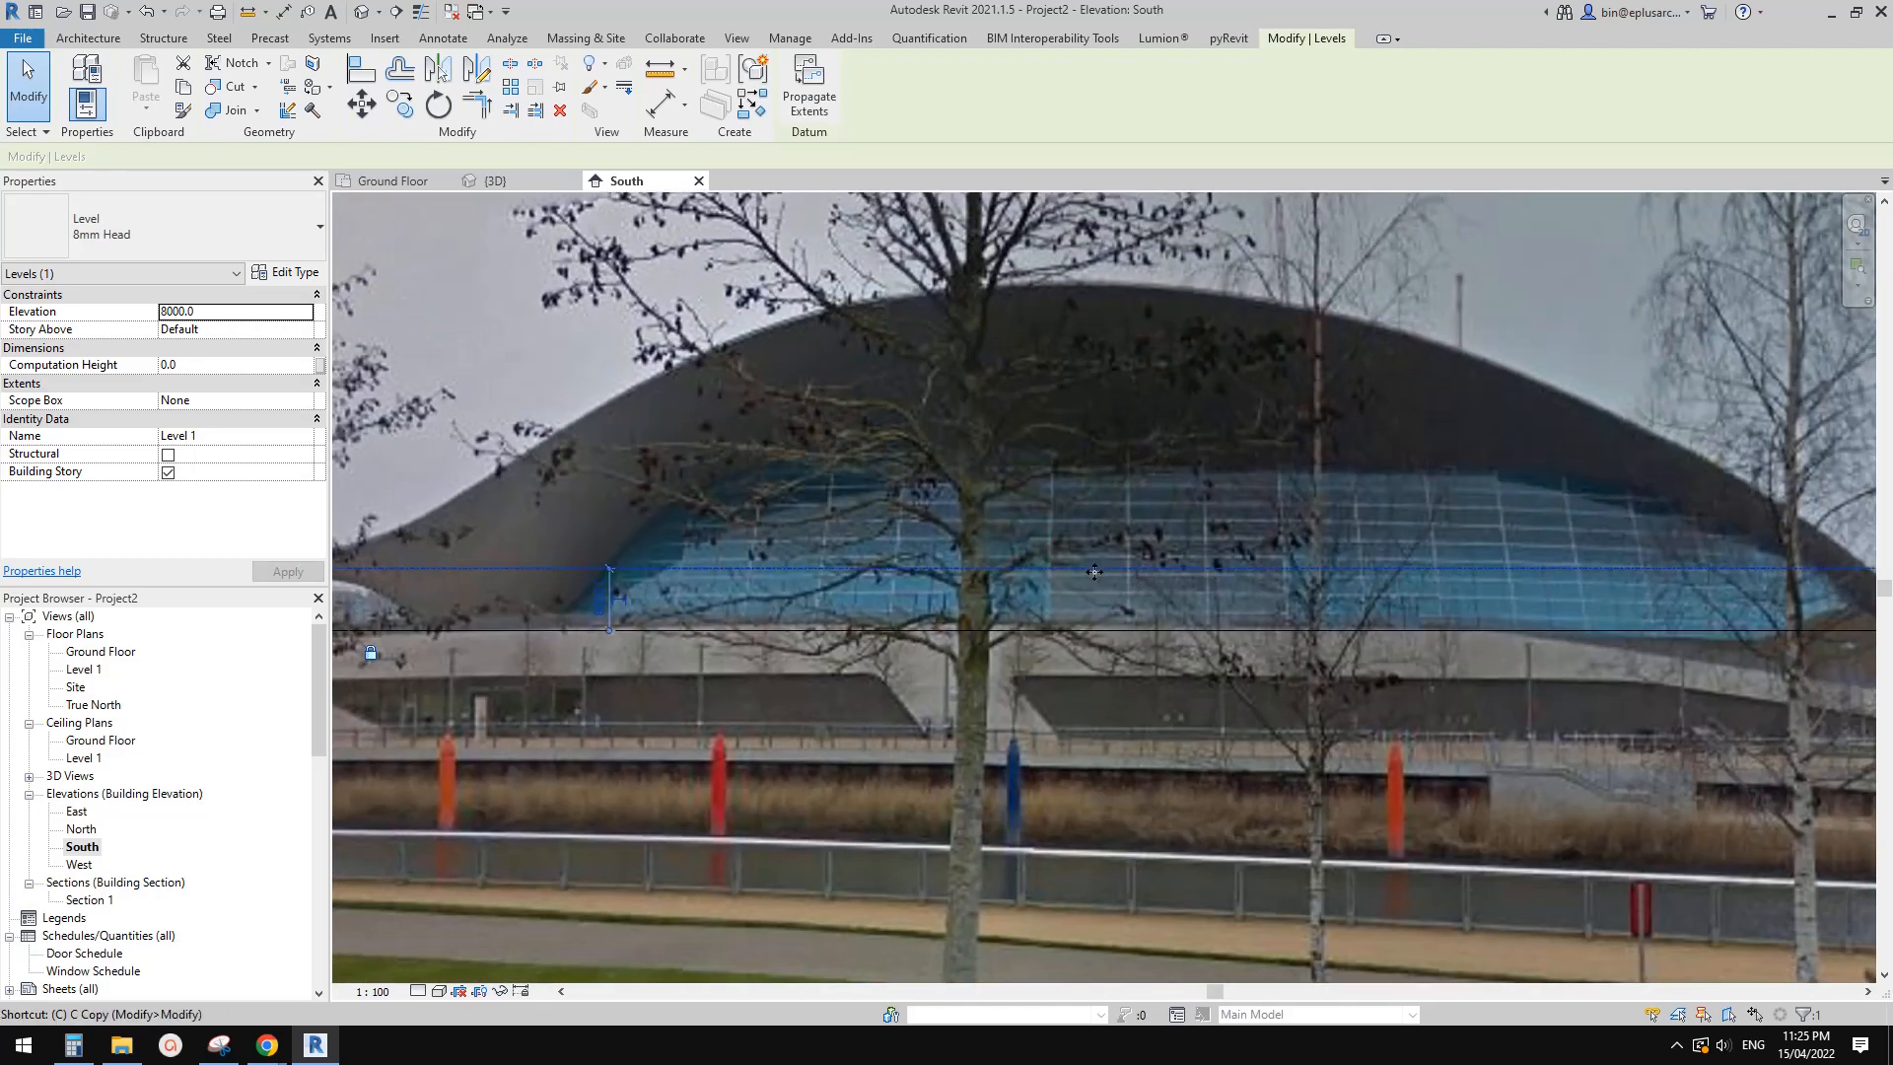
Copy Level 1 up 8000 to create a higher level
key("c")
left_click(1095, 570)
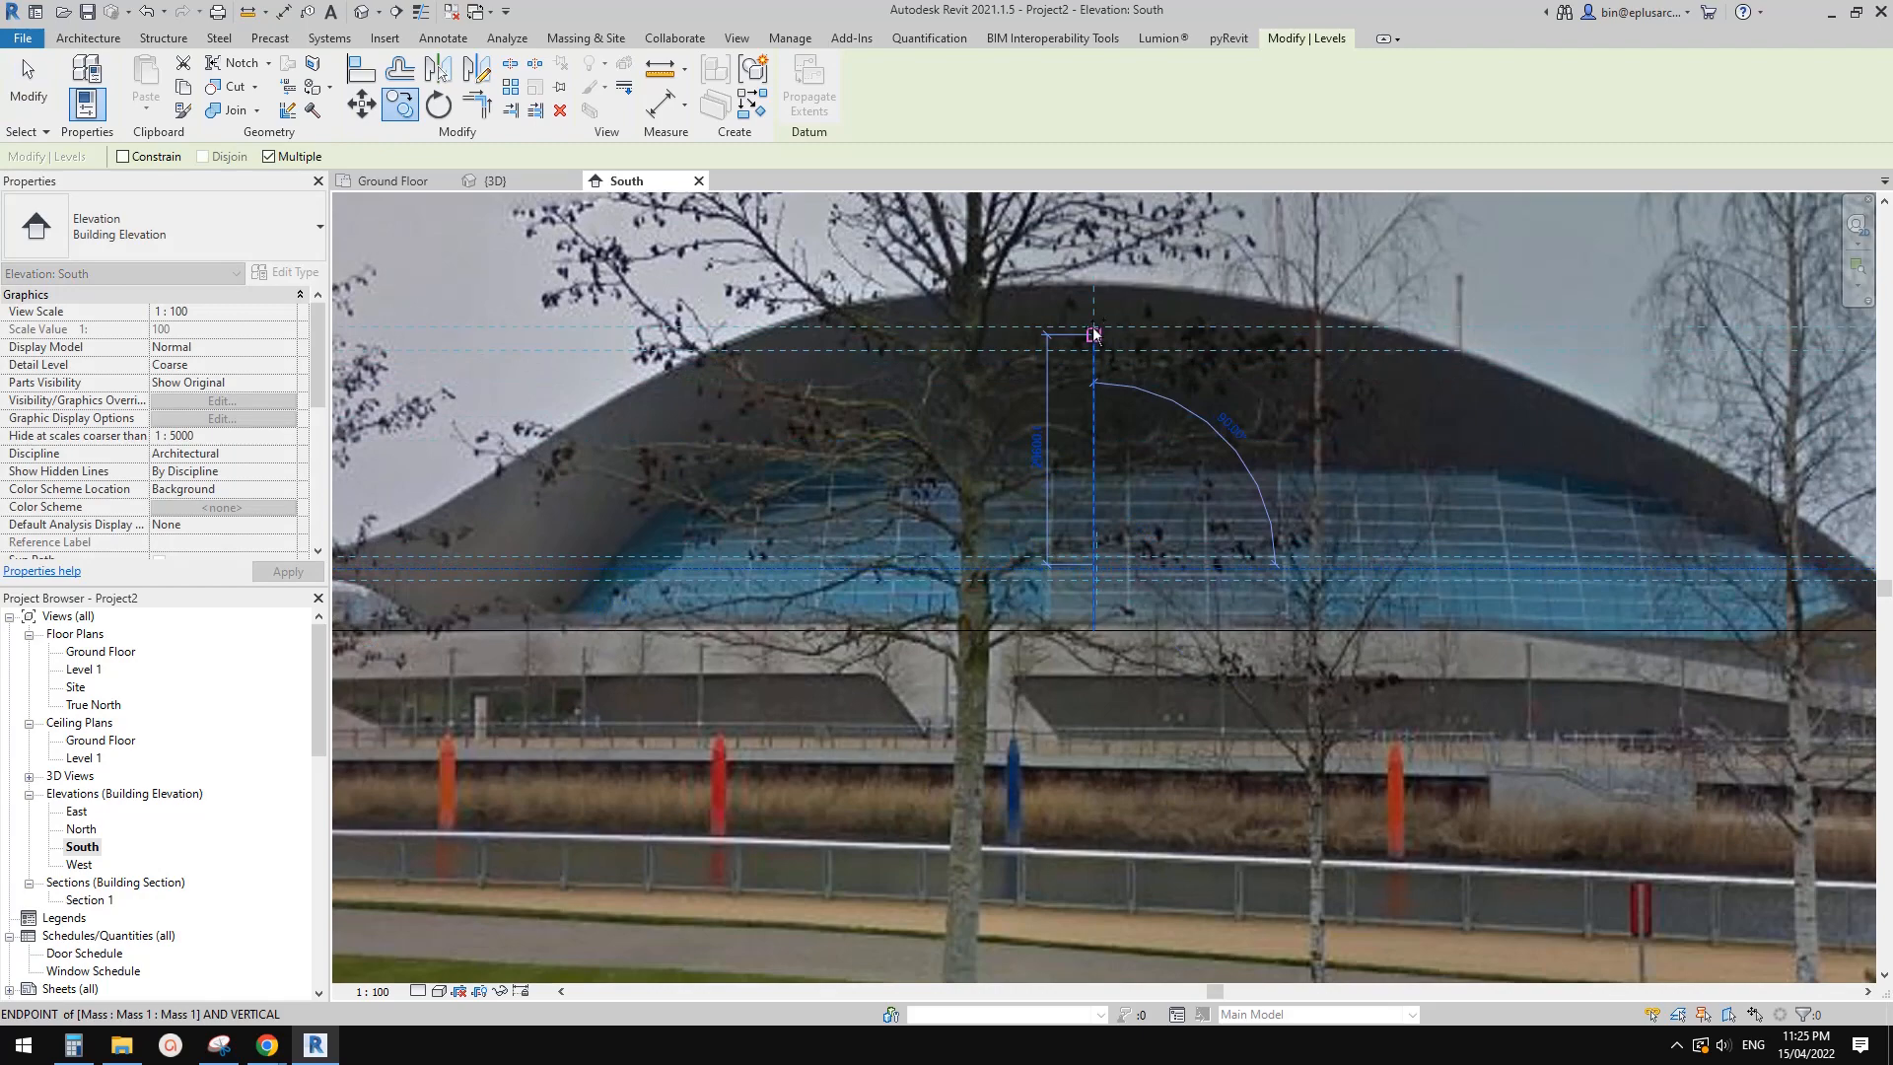
left_click(1094, 333)
key("Escape")
key("Escape")
scroll(1214, 439, "down", 1)
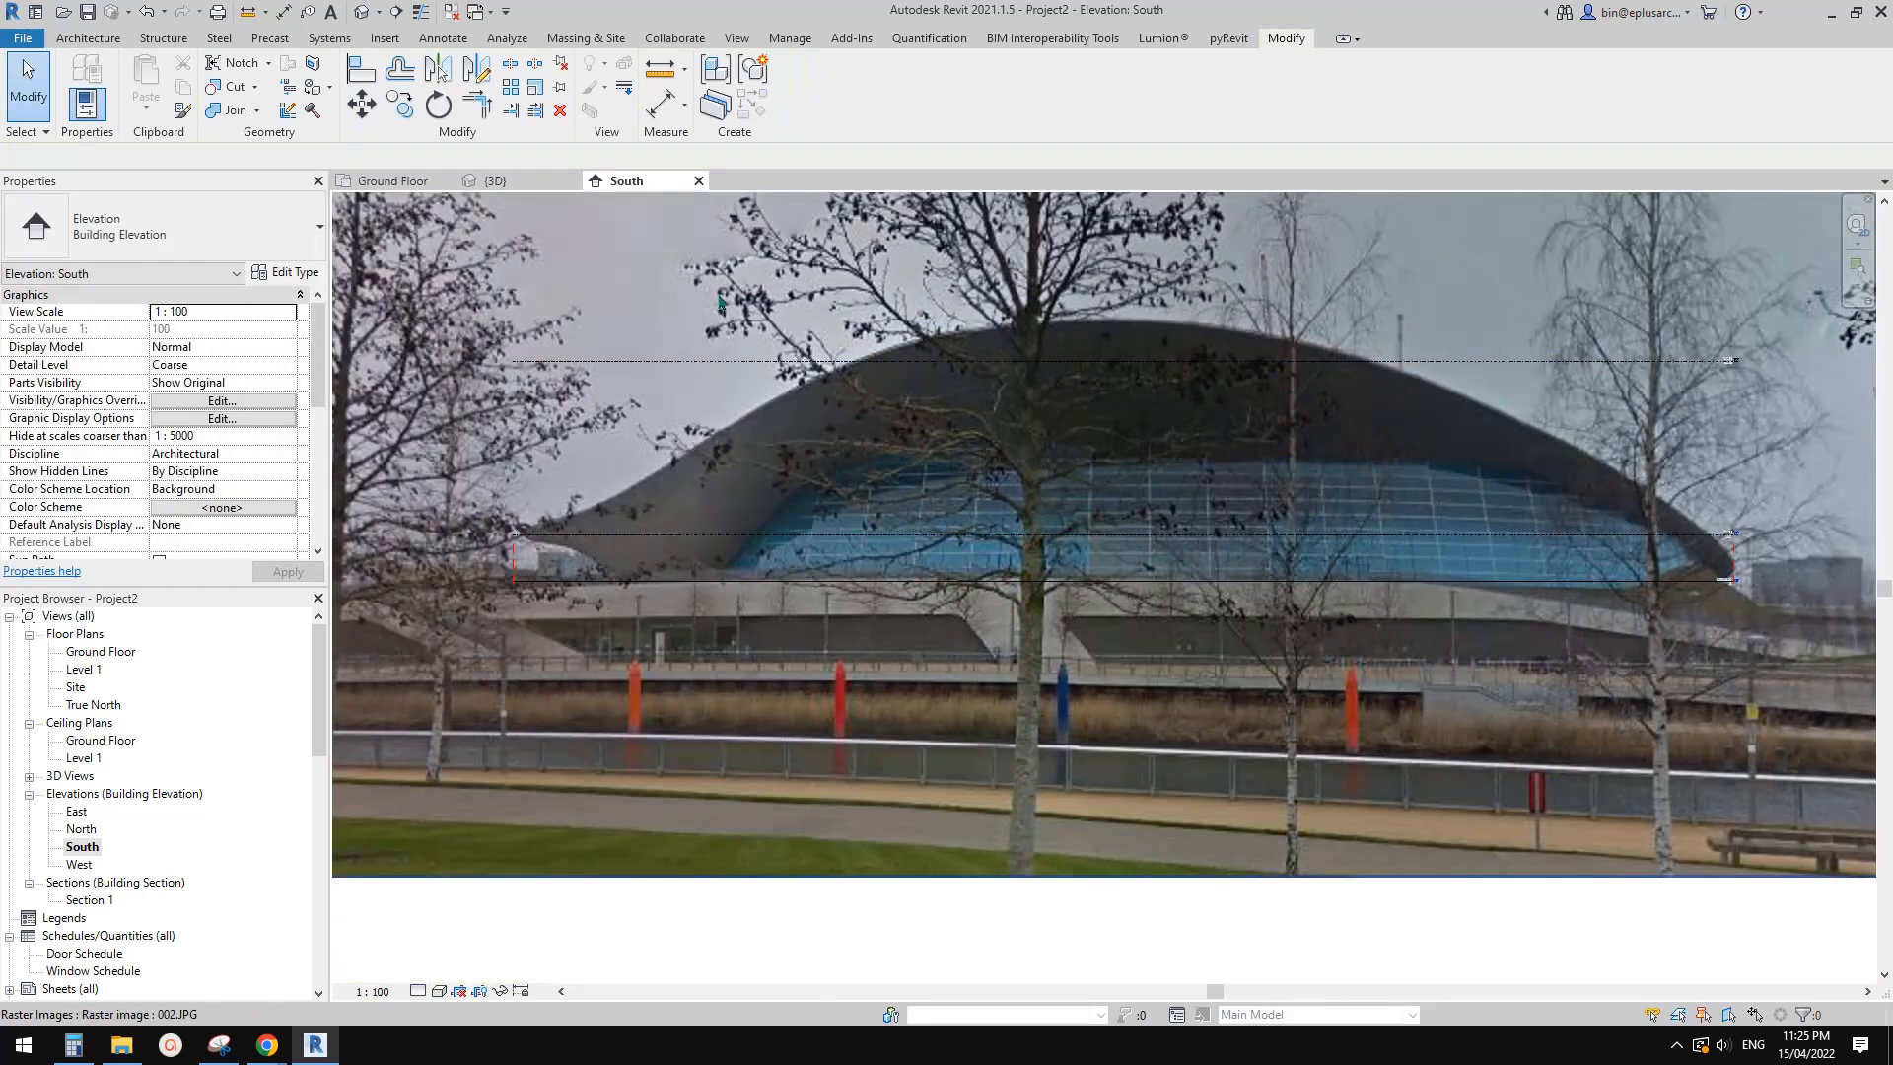
middle_click_drag(718, 296, 732, 310)
Check both levels above Mass 1 in the default 3D view and select the mass
left_click(373, 14)
middle_click_drag(1293, 371, 1110, 563, "shift")
scroll(1220, 595, "up", 1)
scroll(1241, 493, "up", 1)
left_click(1241, 493)
key("Escape")
left_click(1140, 561)
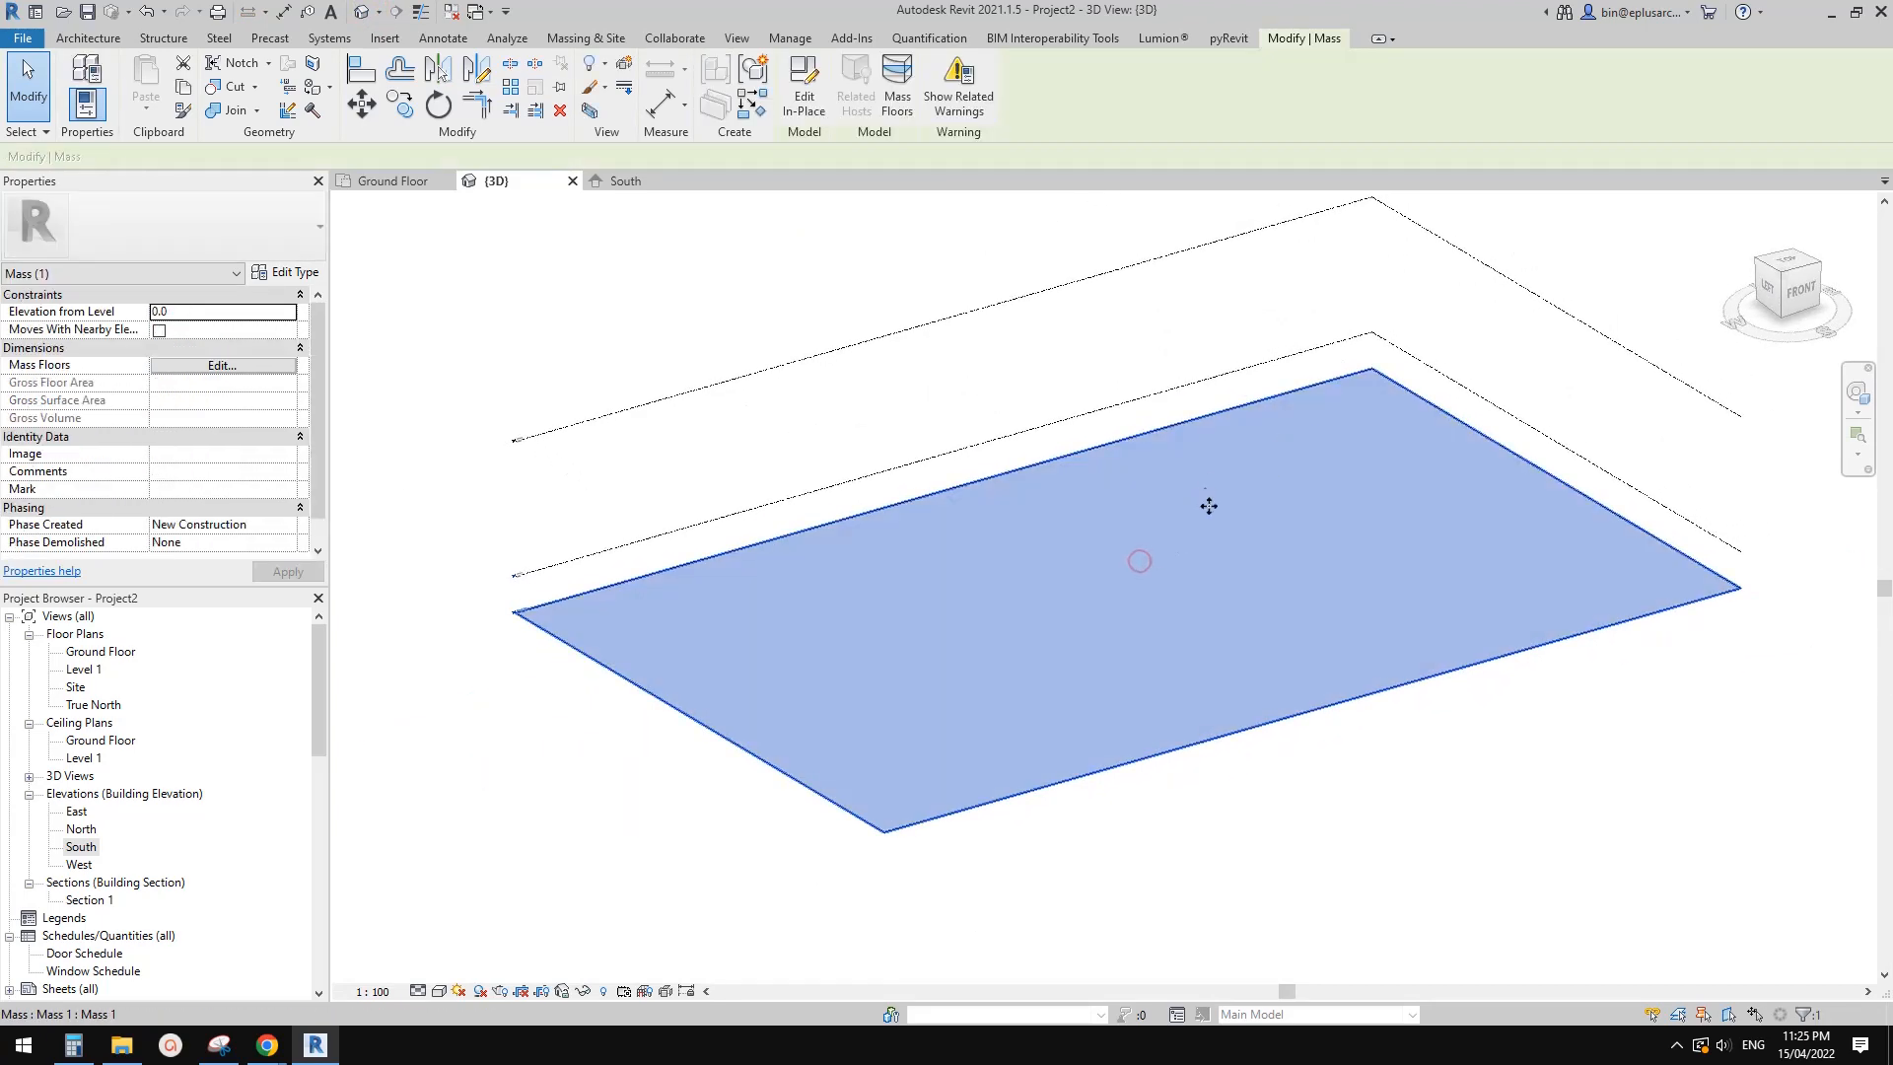
Edit Mass 1 in place and select all of its reference points
mouse_move(1224, 505)
middle_mouse_down("shift")
mouse_move(1213, 515)
mouse_move(1260, 426)
mouse_move(1335, 562)
mouse_move(1226, 566)
mouse_move(1220, 520)
middle_mouse_up("shift")
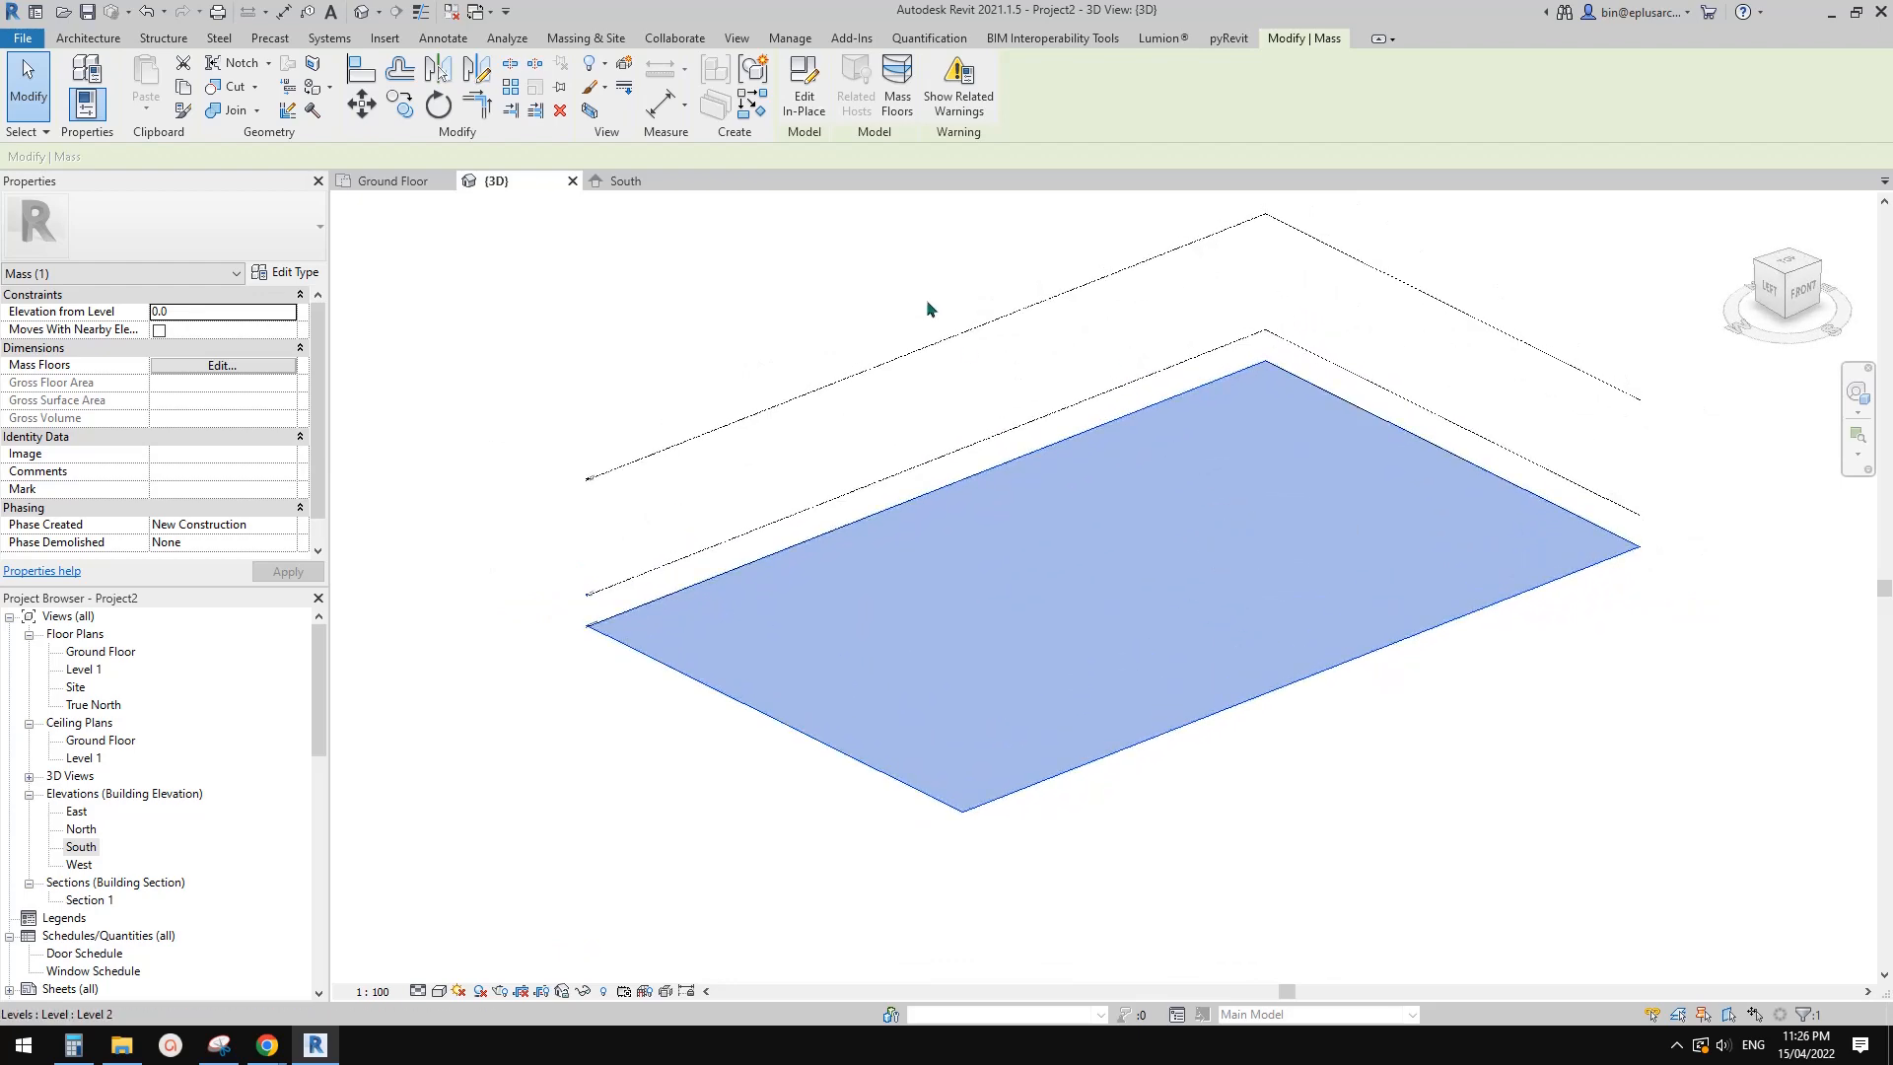
left_click(807, 96)
middle_click_drag(1027, 524, 1119, 584, "shift")
left_click_drag(1119, 584, 1308, 677)
left_click_drag(1317, 436, 1536, 670, "ctrl")
In the Left view, move the selected reference points up 8000 with MV
left_click(1761, 288)
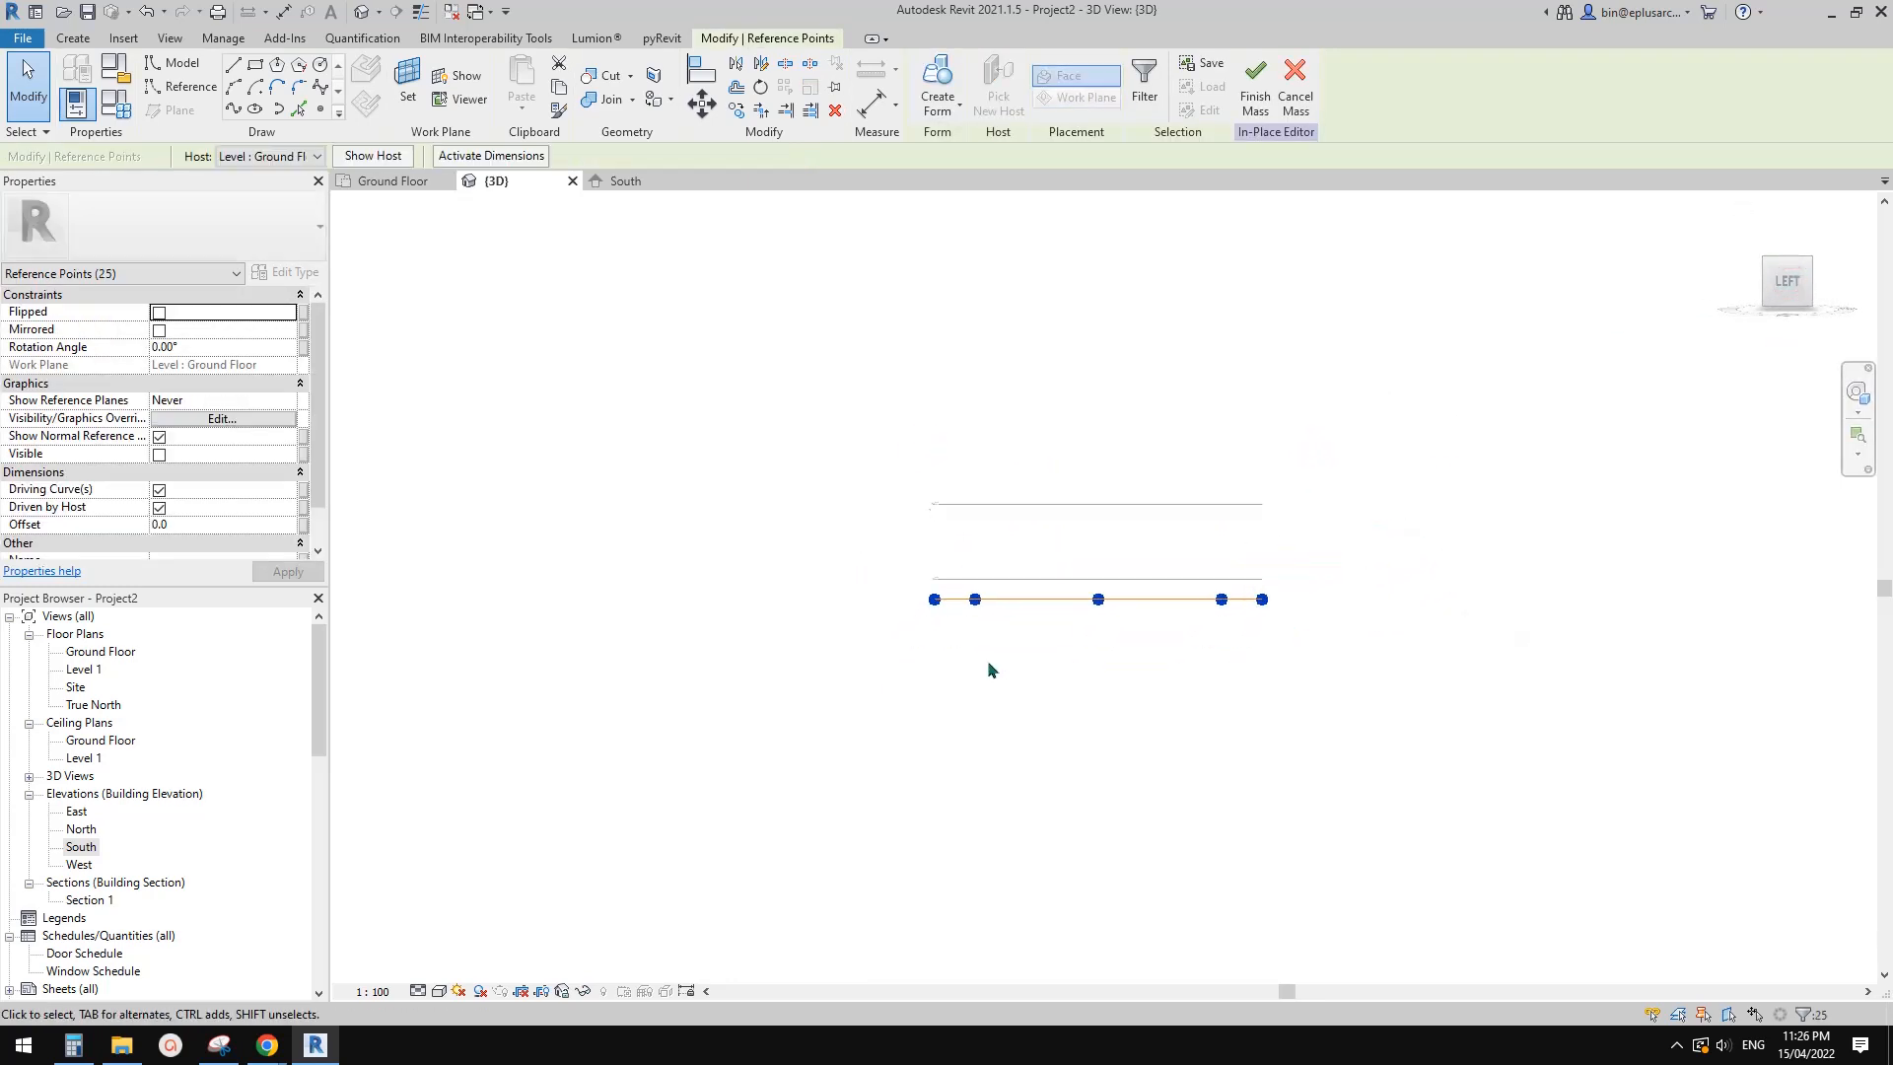
scroll(1034, 558, "up", 2)
key("m")
key("v")
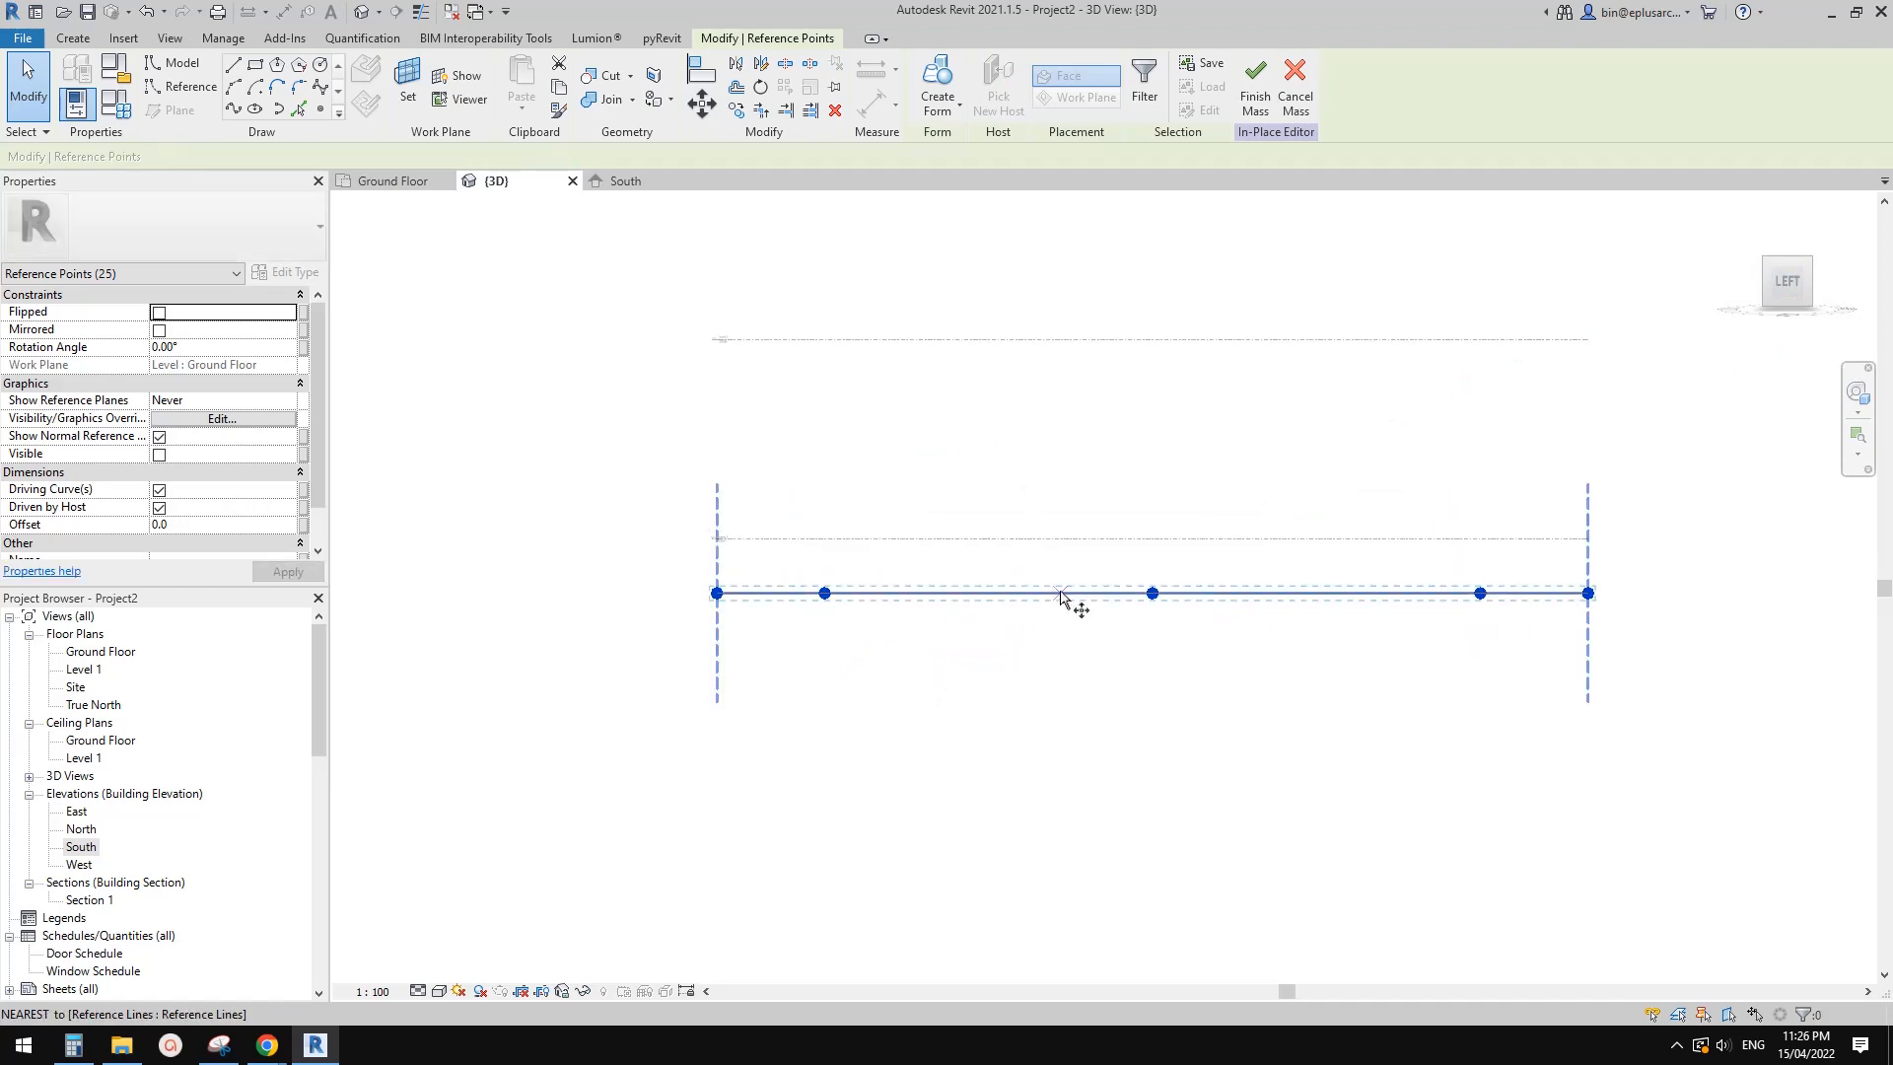
left_click(1060, 592)
left_click(1240, 520)
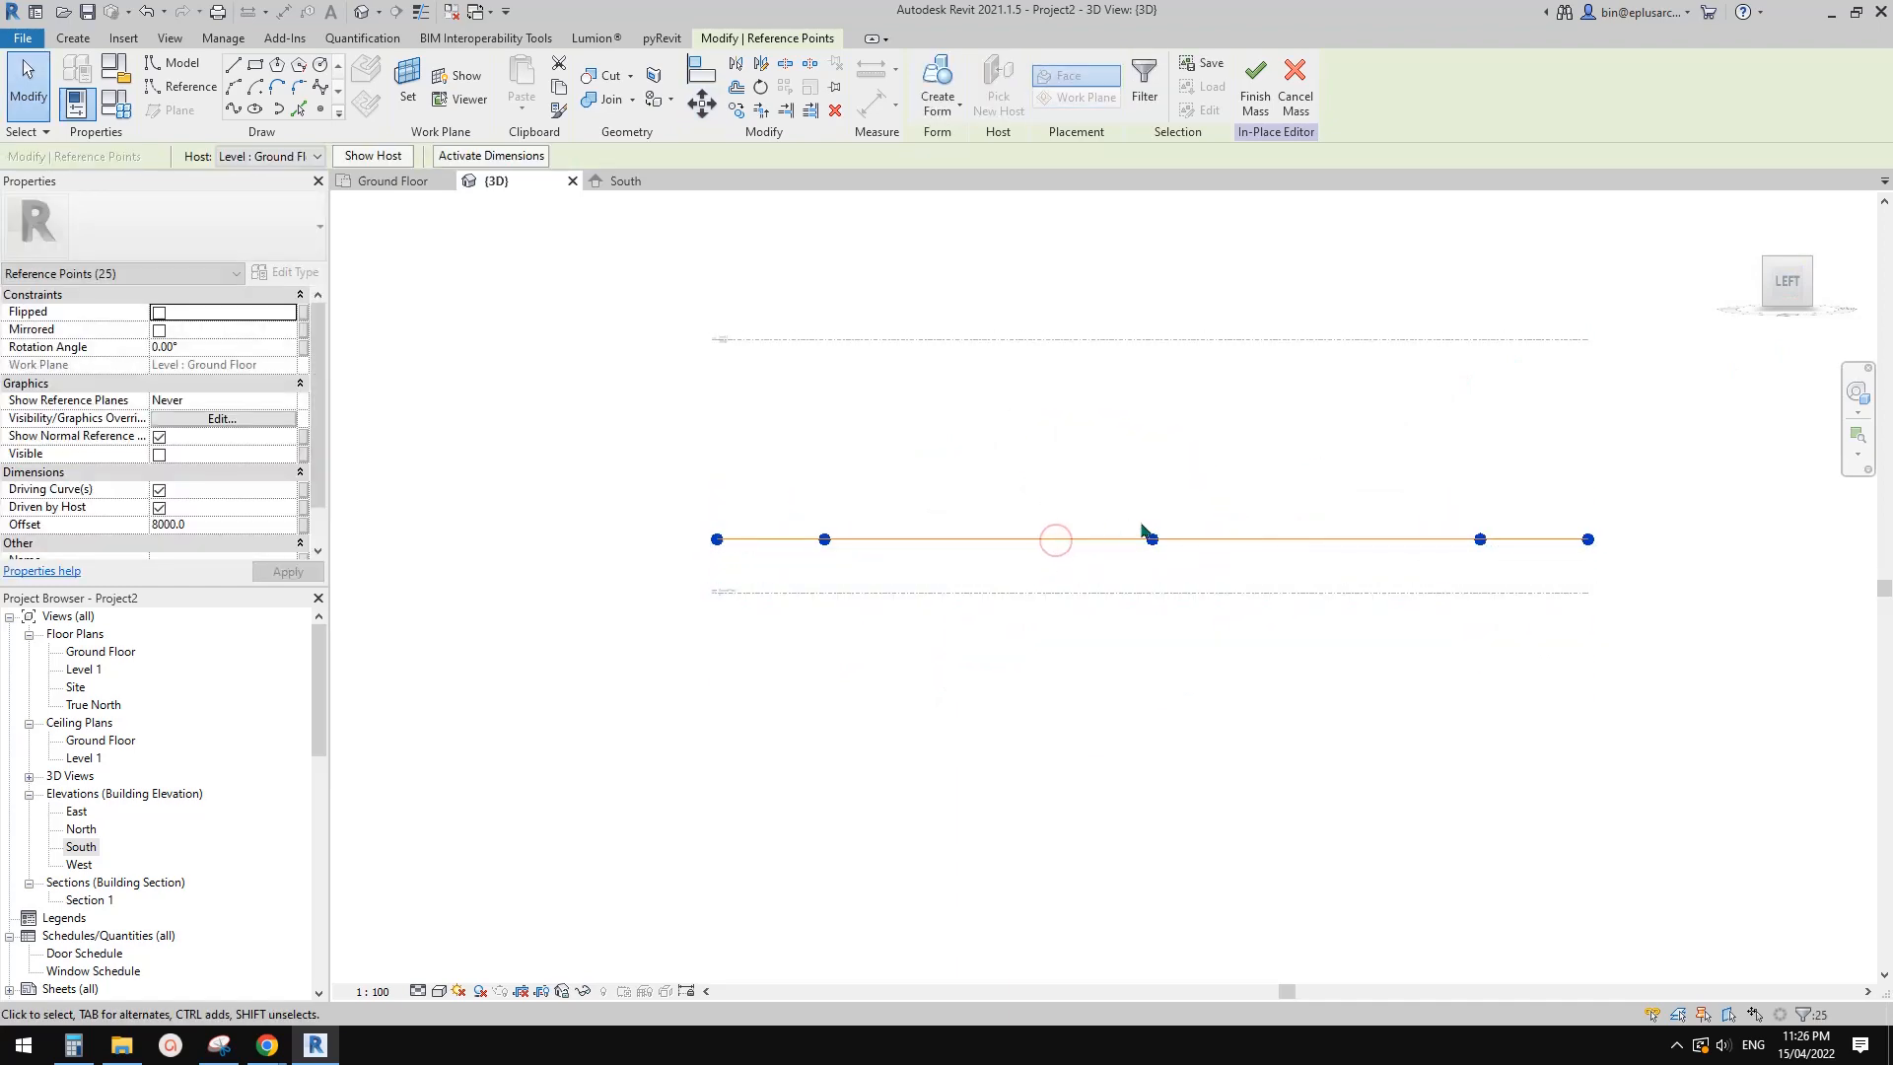
Raise the middle reference points of each profile to start forming arches
middle_click_drag(1120, 538, 1033, 587, "shift")
key("Escape")
left_click_drag(872, 562, 1334, 646)
key("Up")
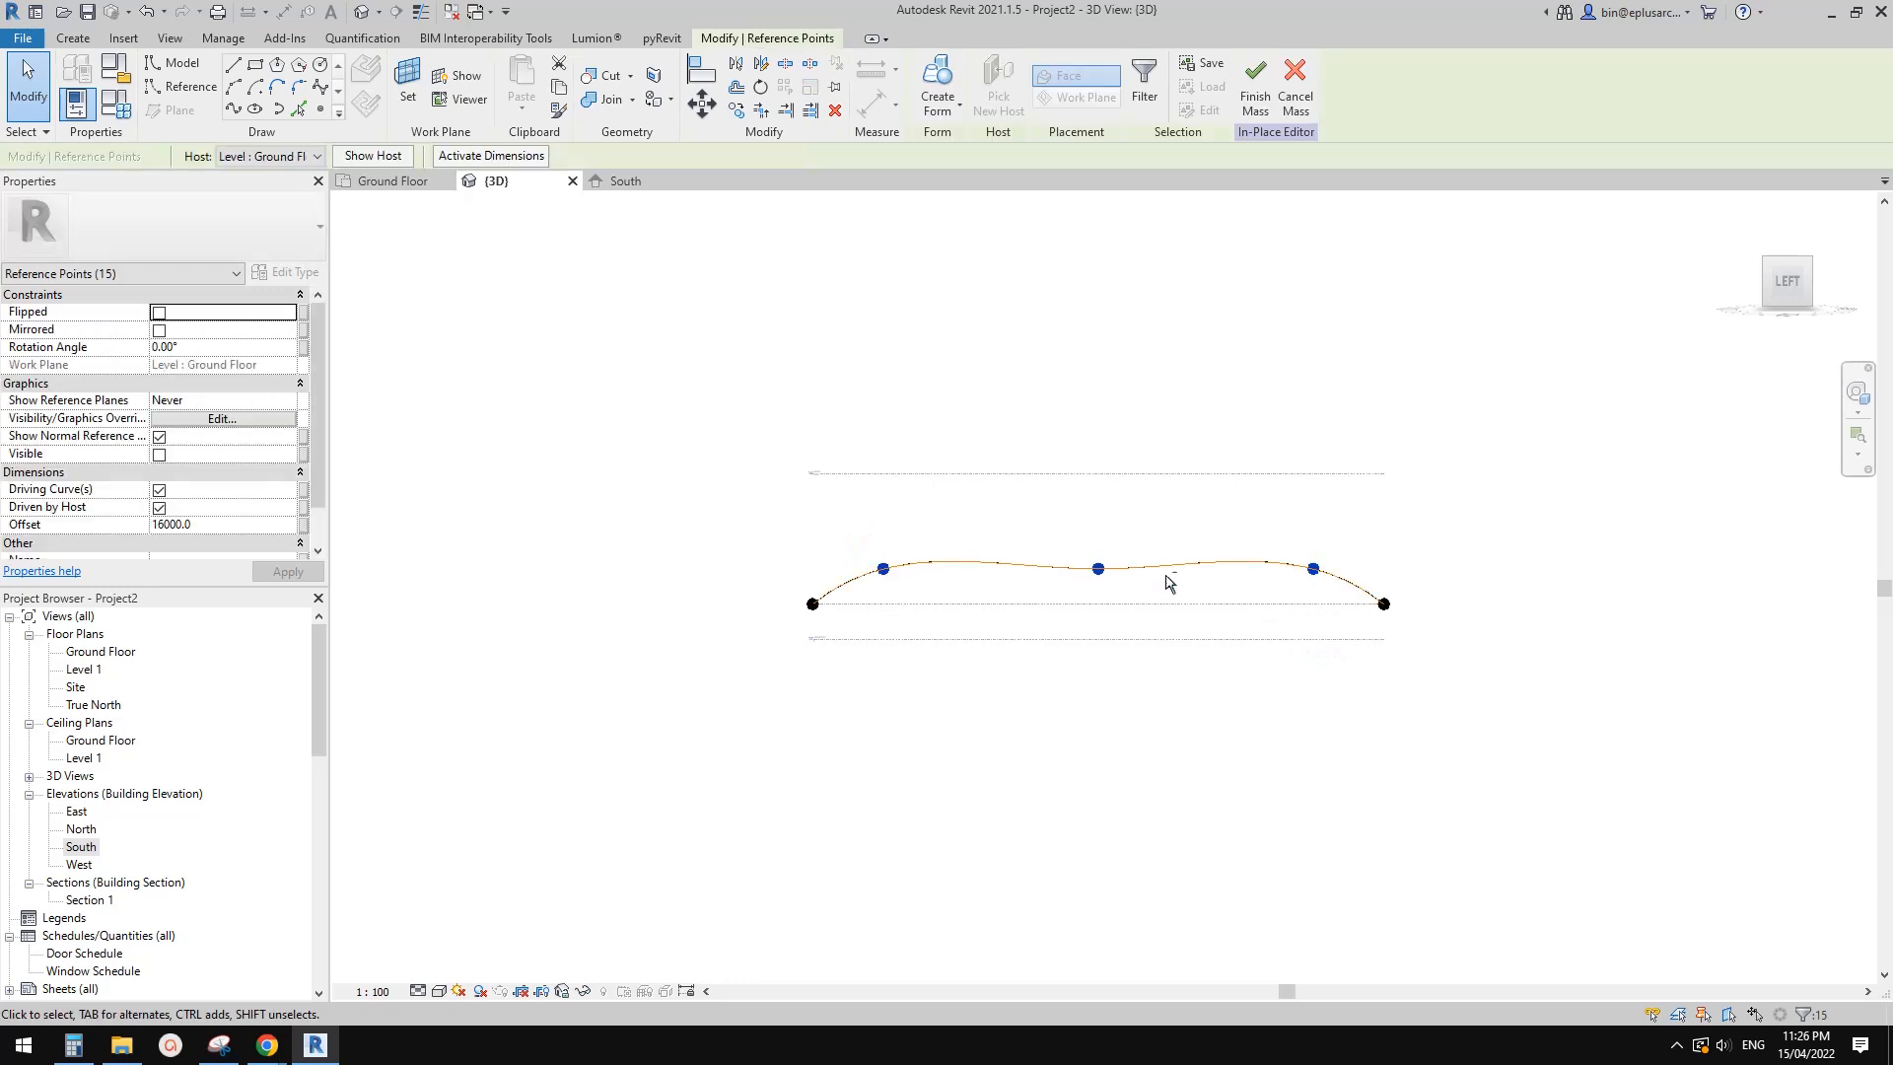
left_click_drag(1046, 512, 1153, 593)
key("Up")
Push the middle points and apex higher, then lower the apex slightly to match the photo
left_click(1084, 377)
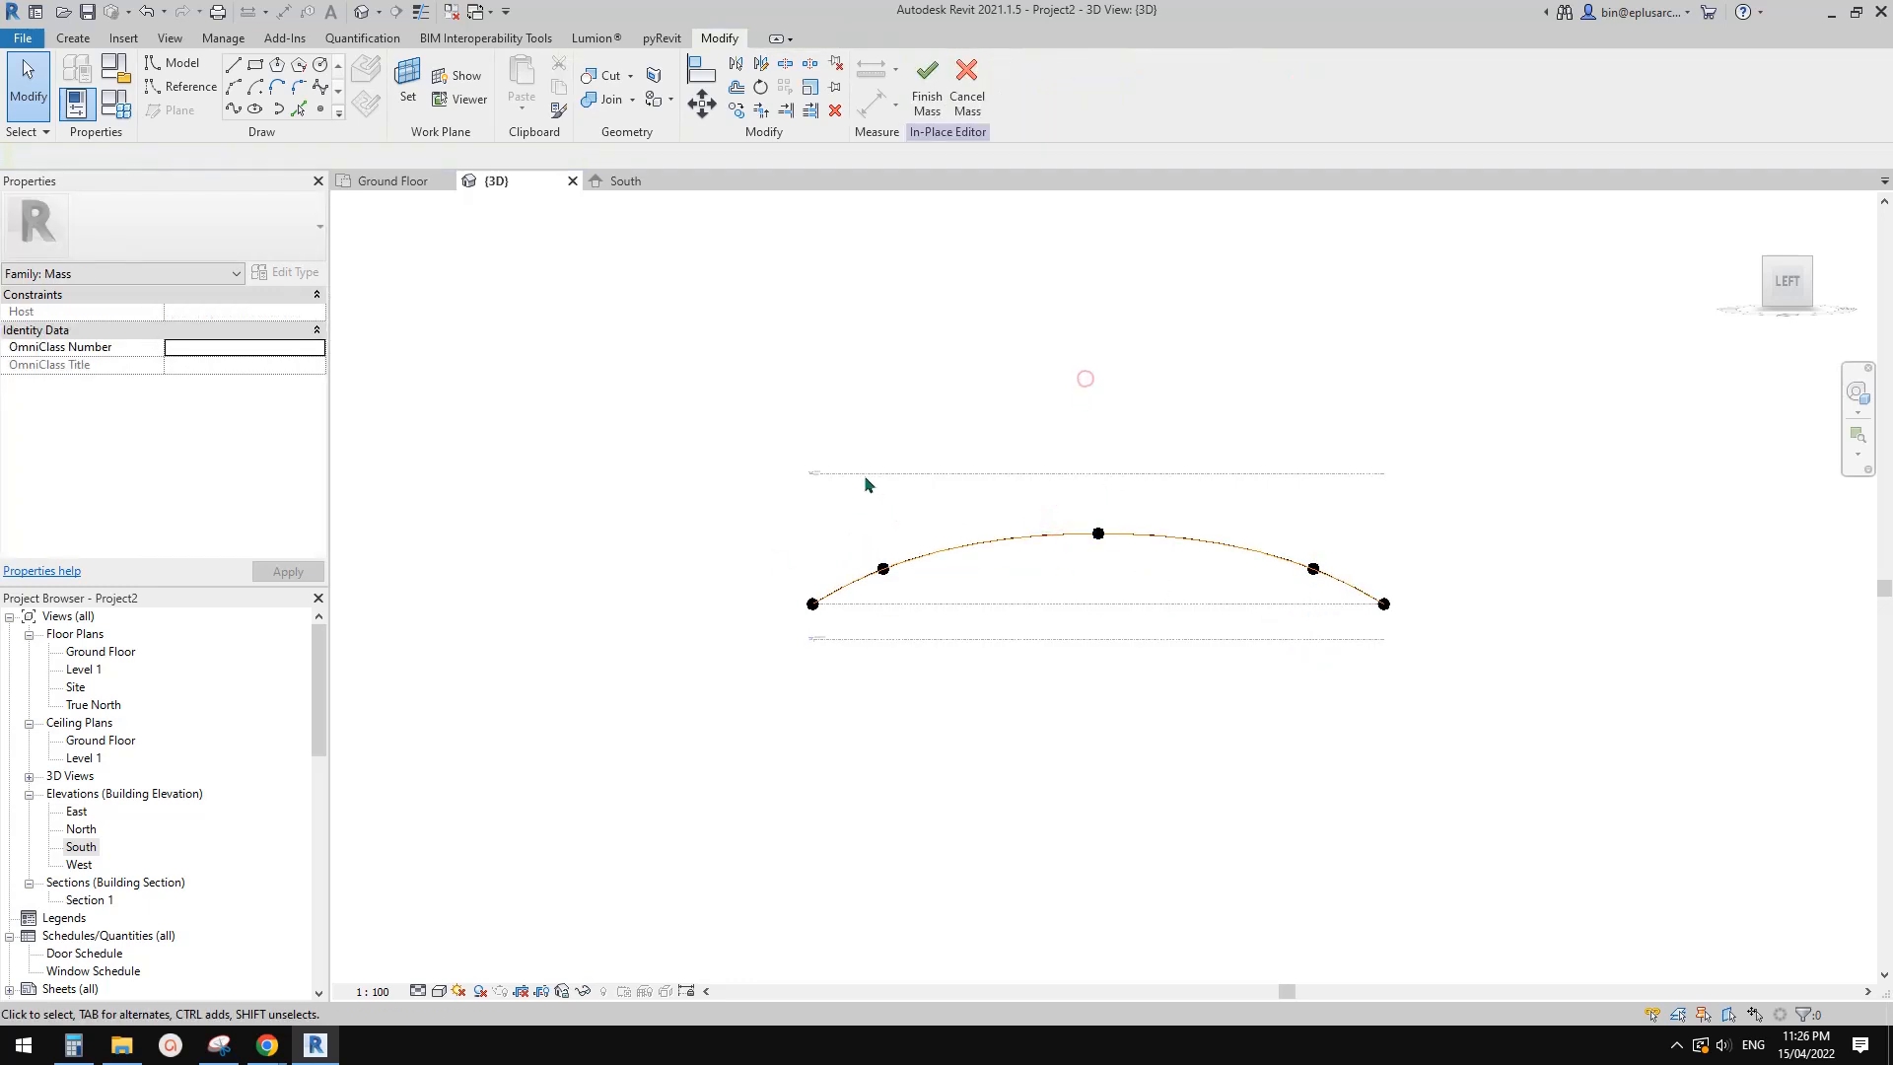
left_click_drag(875, 430, 1333, 627)
key("Up")
left_click_drag(993, 358, 1286, 538)
key("Up")
key("Down")
key("Down")
key("Down")
key("Down")
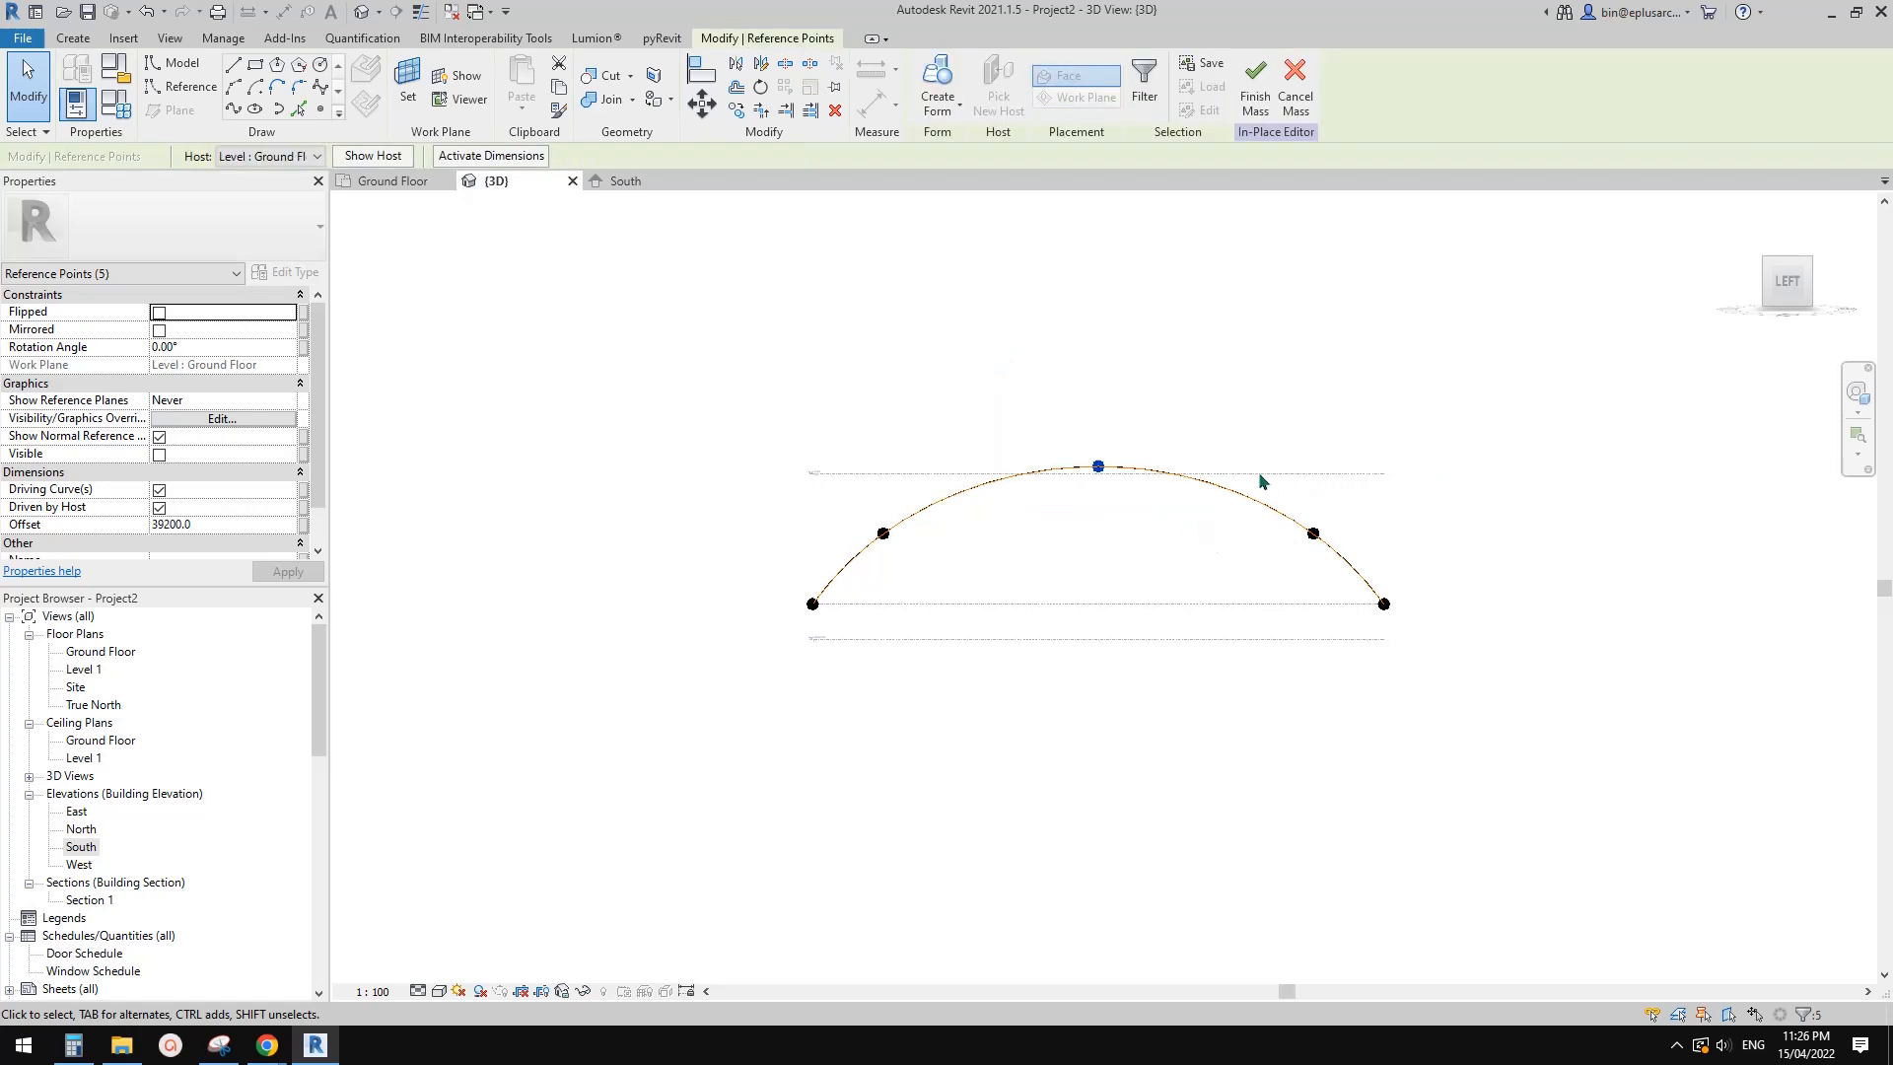
left_click(1340, 452)
Check the arches in an oblique view and bring up the Olympic Park Street View photo
scroll(1340, 463, "down", 1)
middle_click_drag(1345, 527, 1267, 554, "shift")
mouse_move(274, 1053)
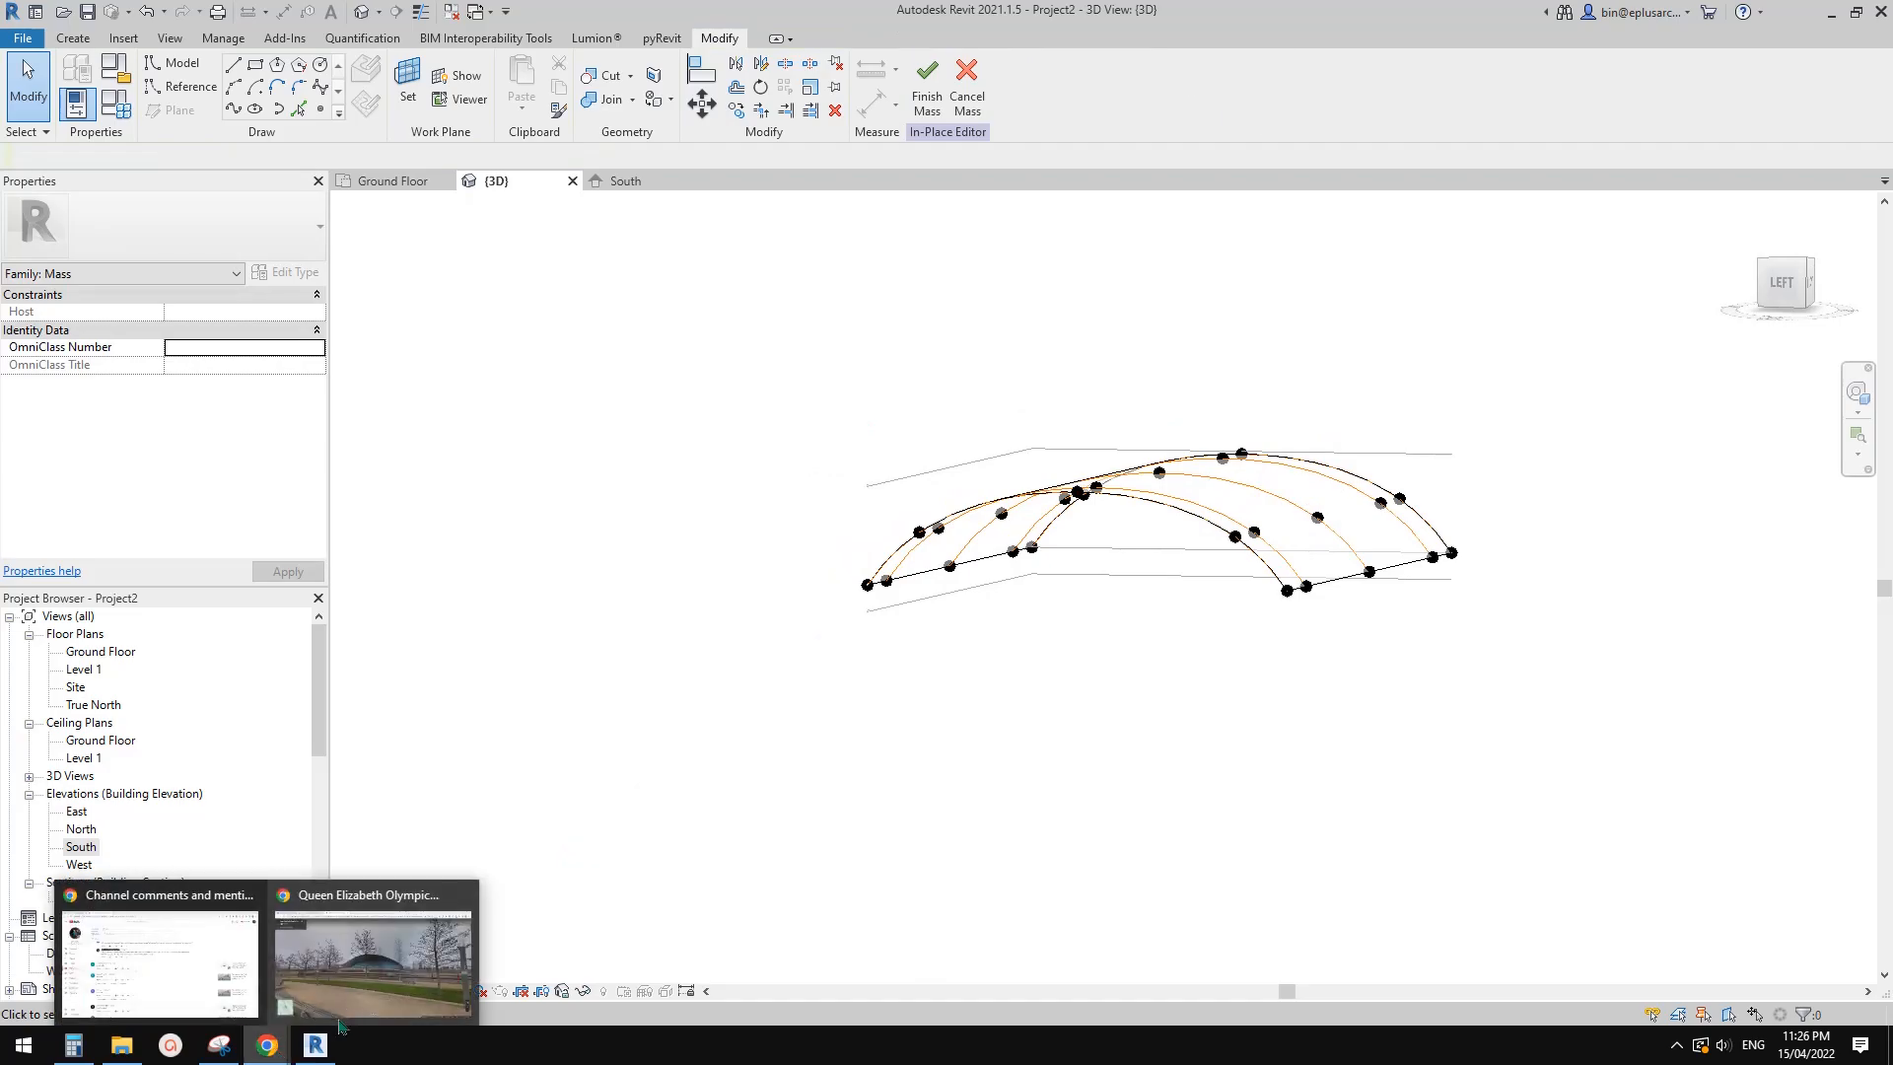
left_click(395, 969)
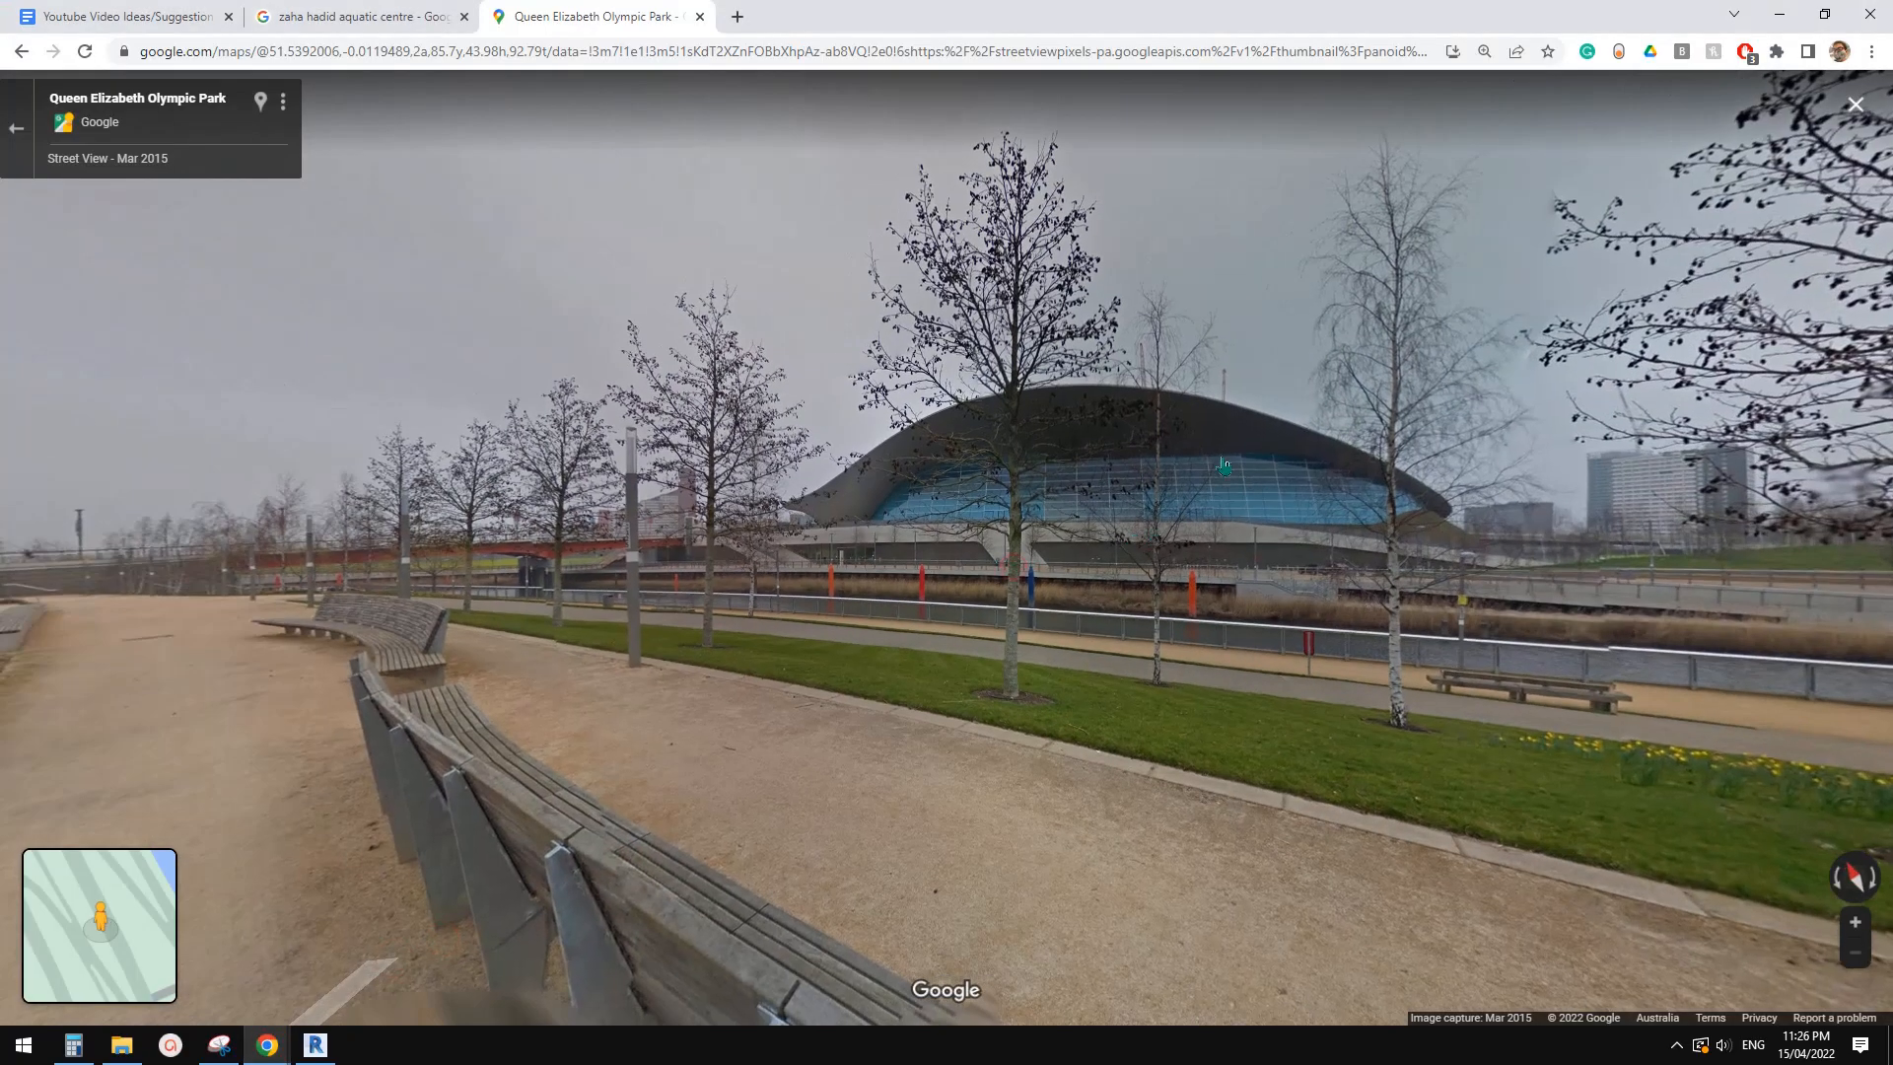
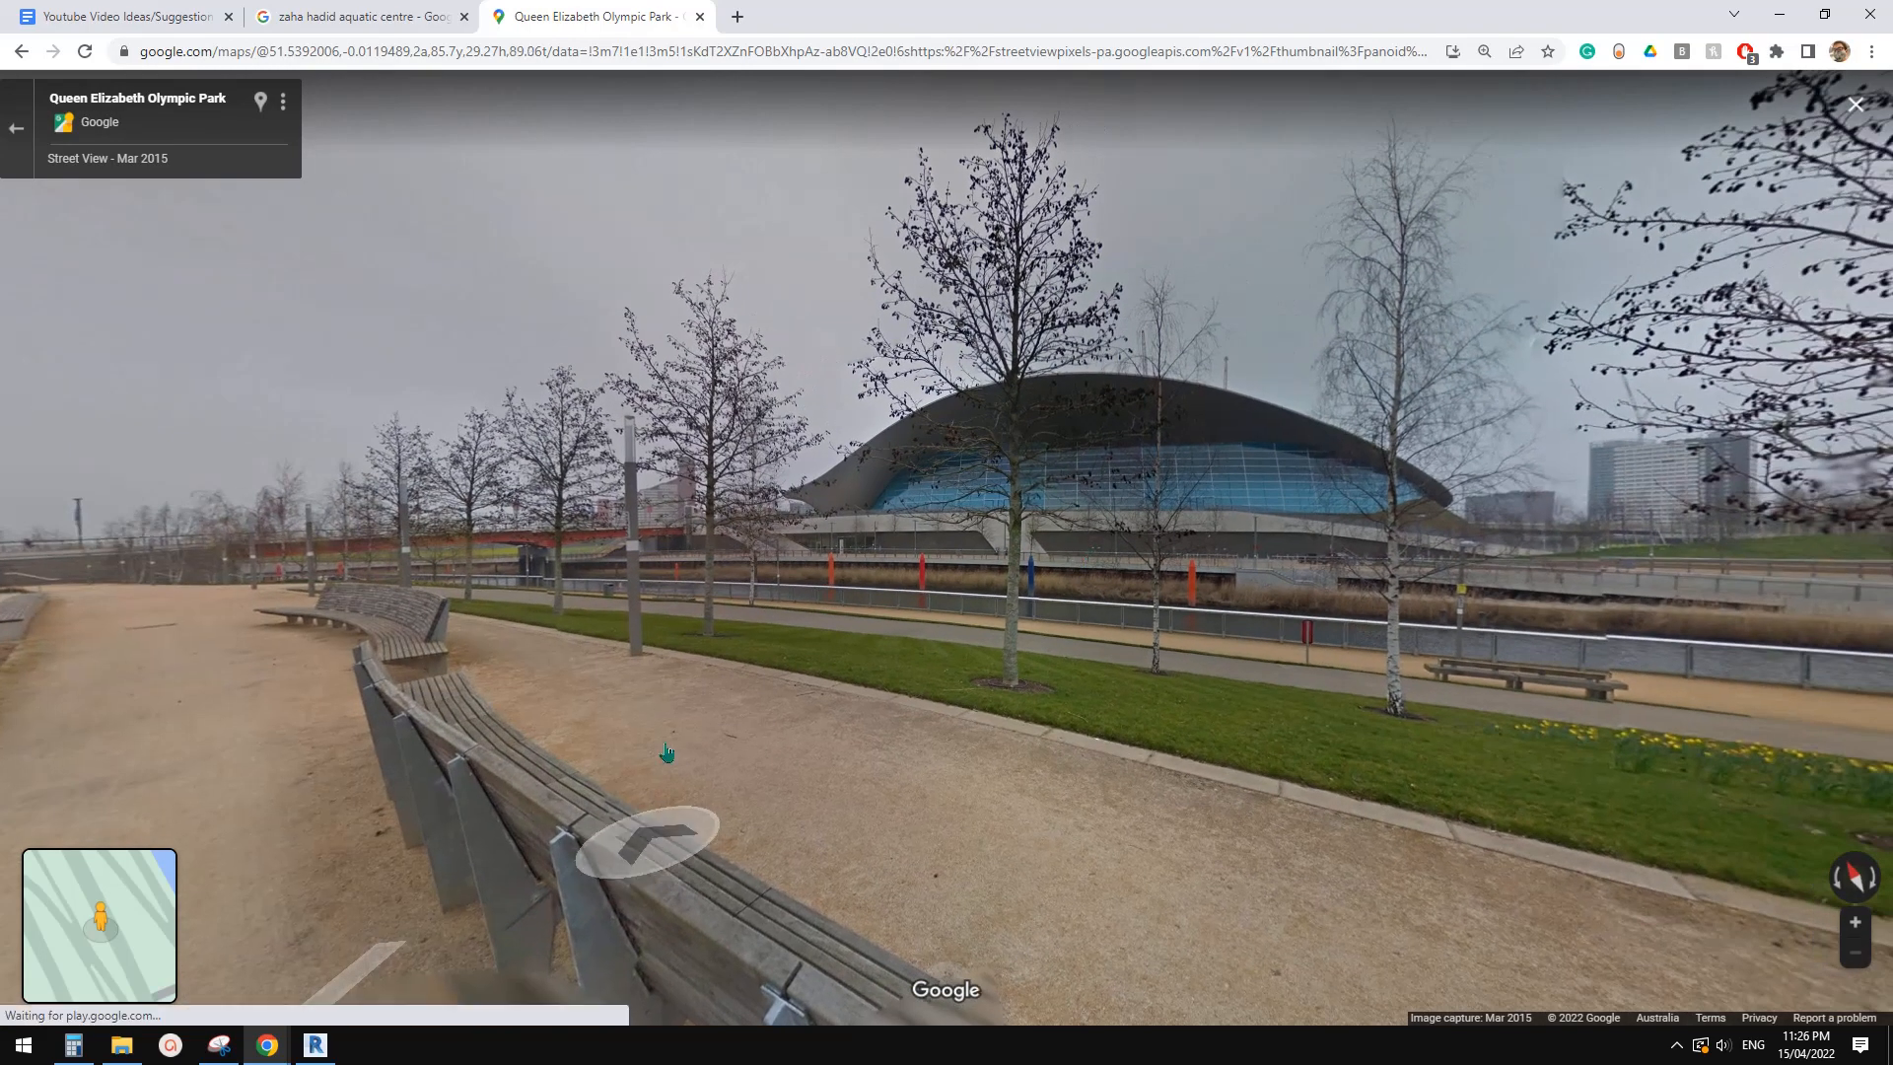
Preview the swimswam aerial photo of the London Aquatics Centre roof, then return to Revit
left_click(380, 15)
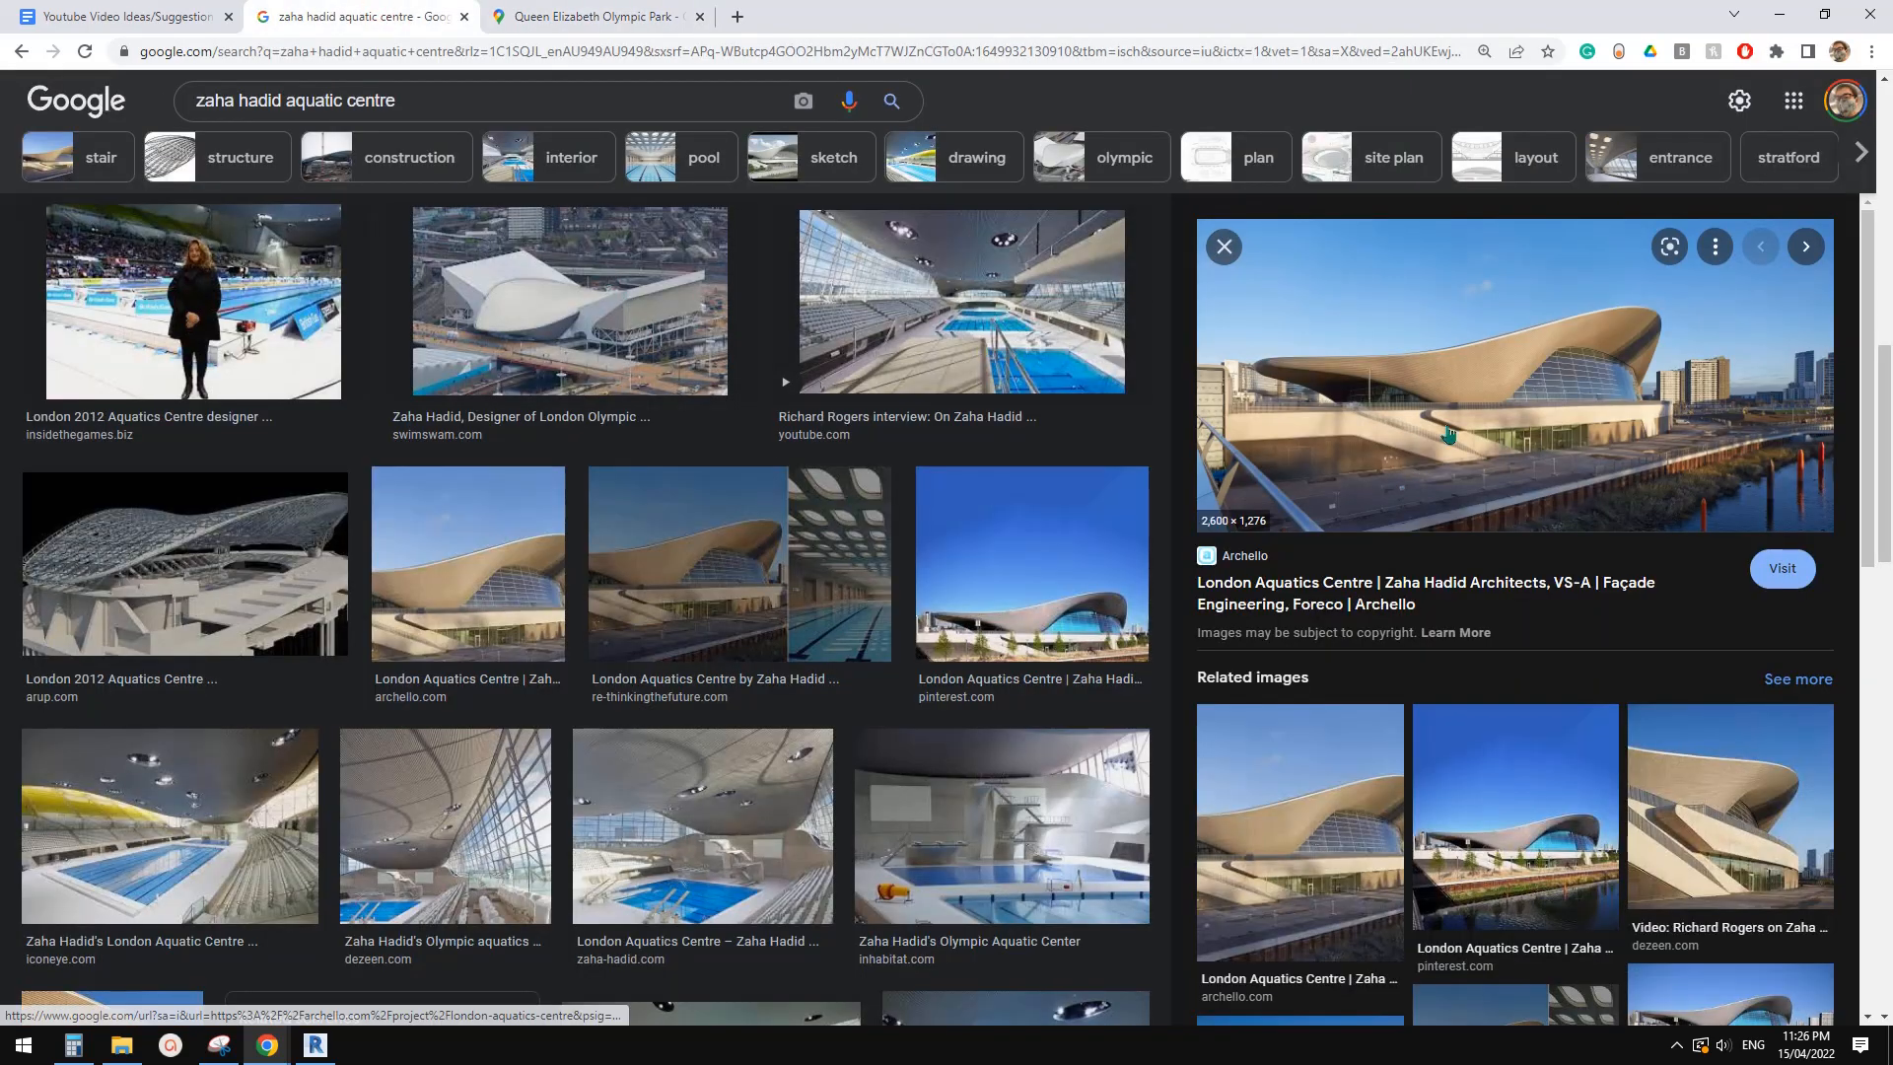
left_click(553, 321)
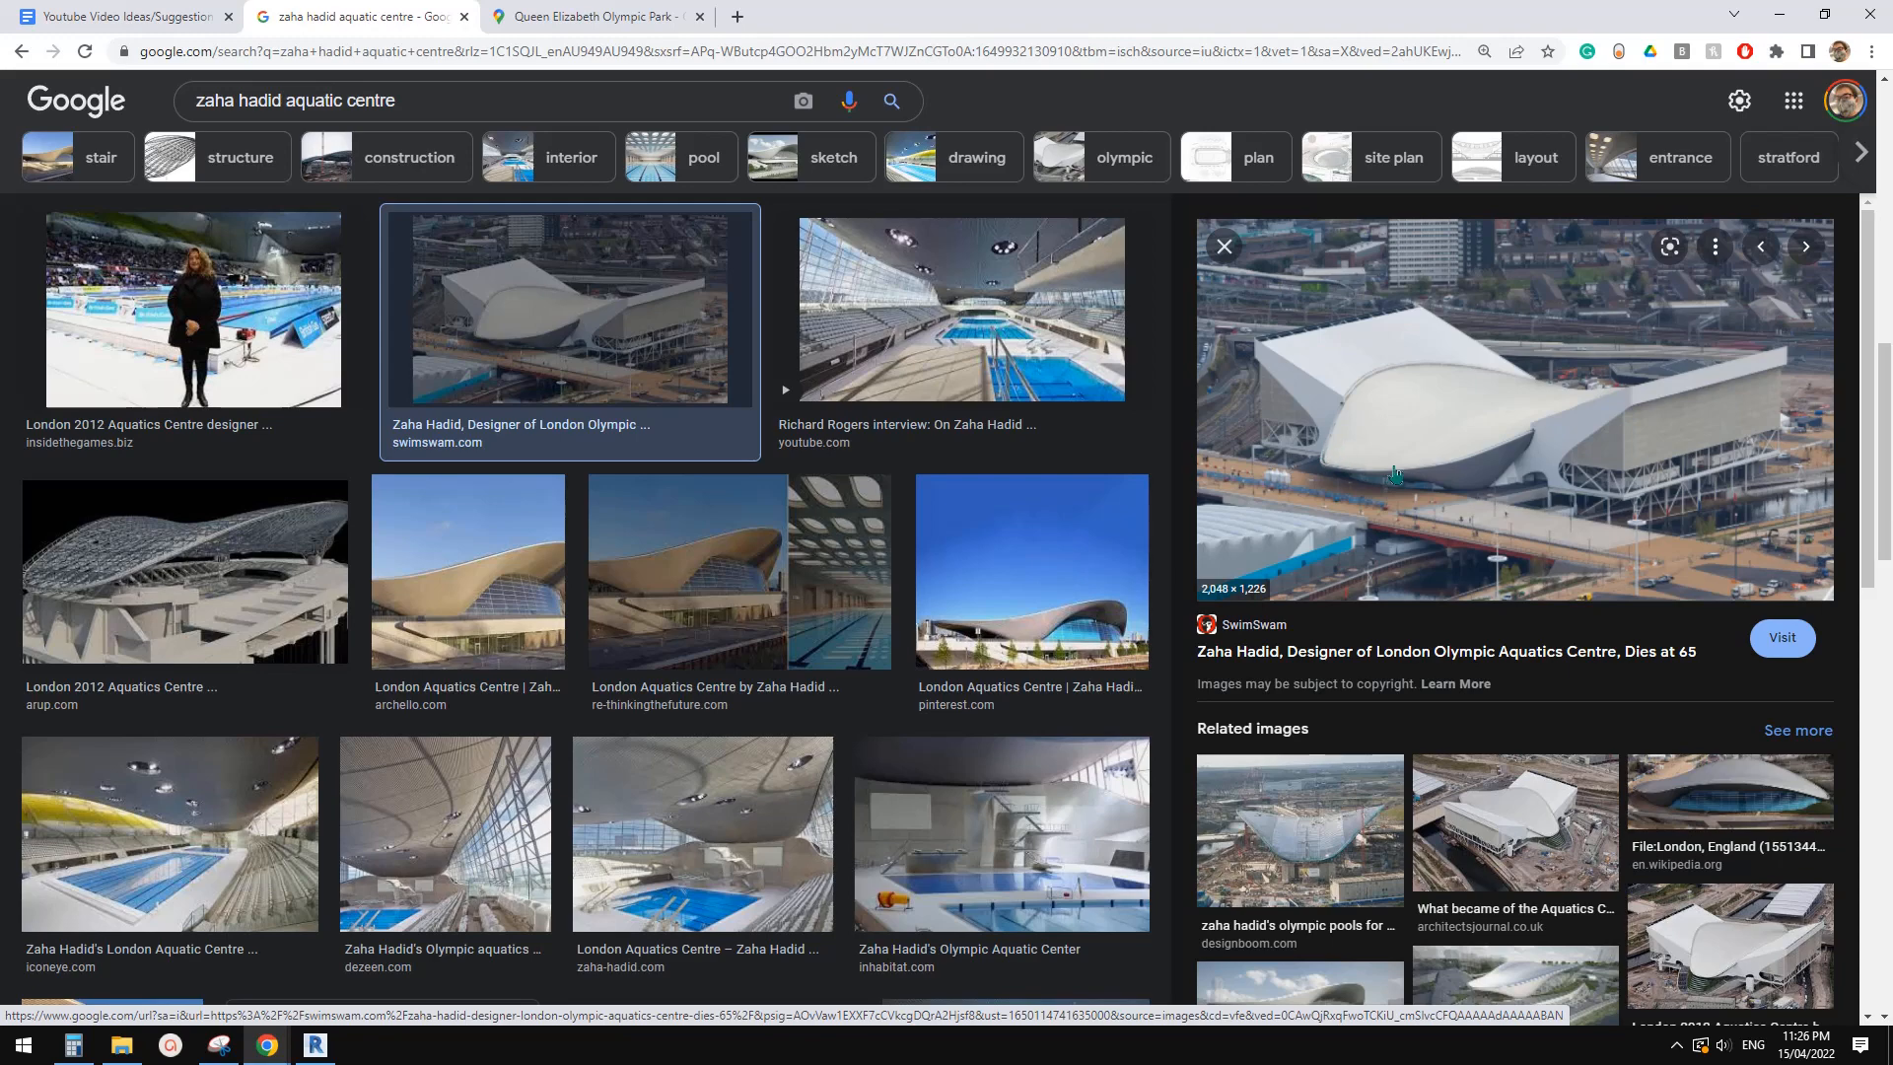
left_click(328, 1055)
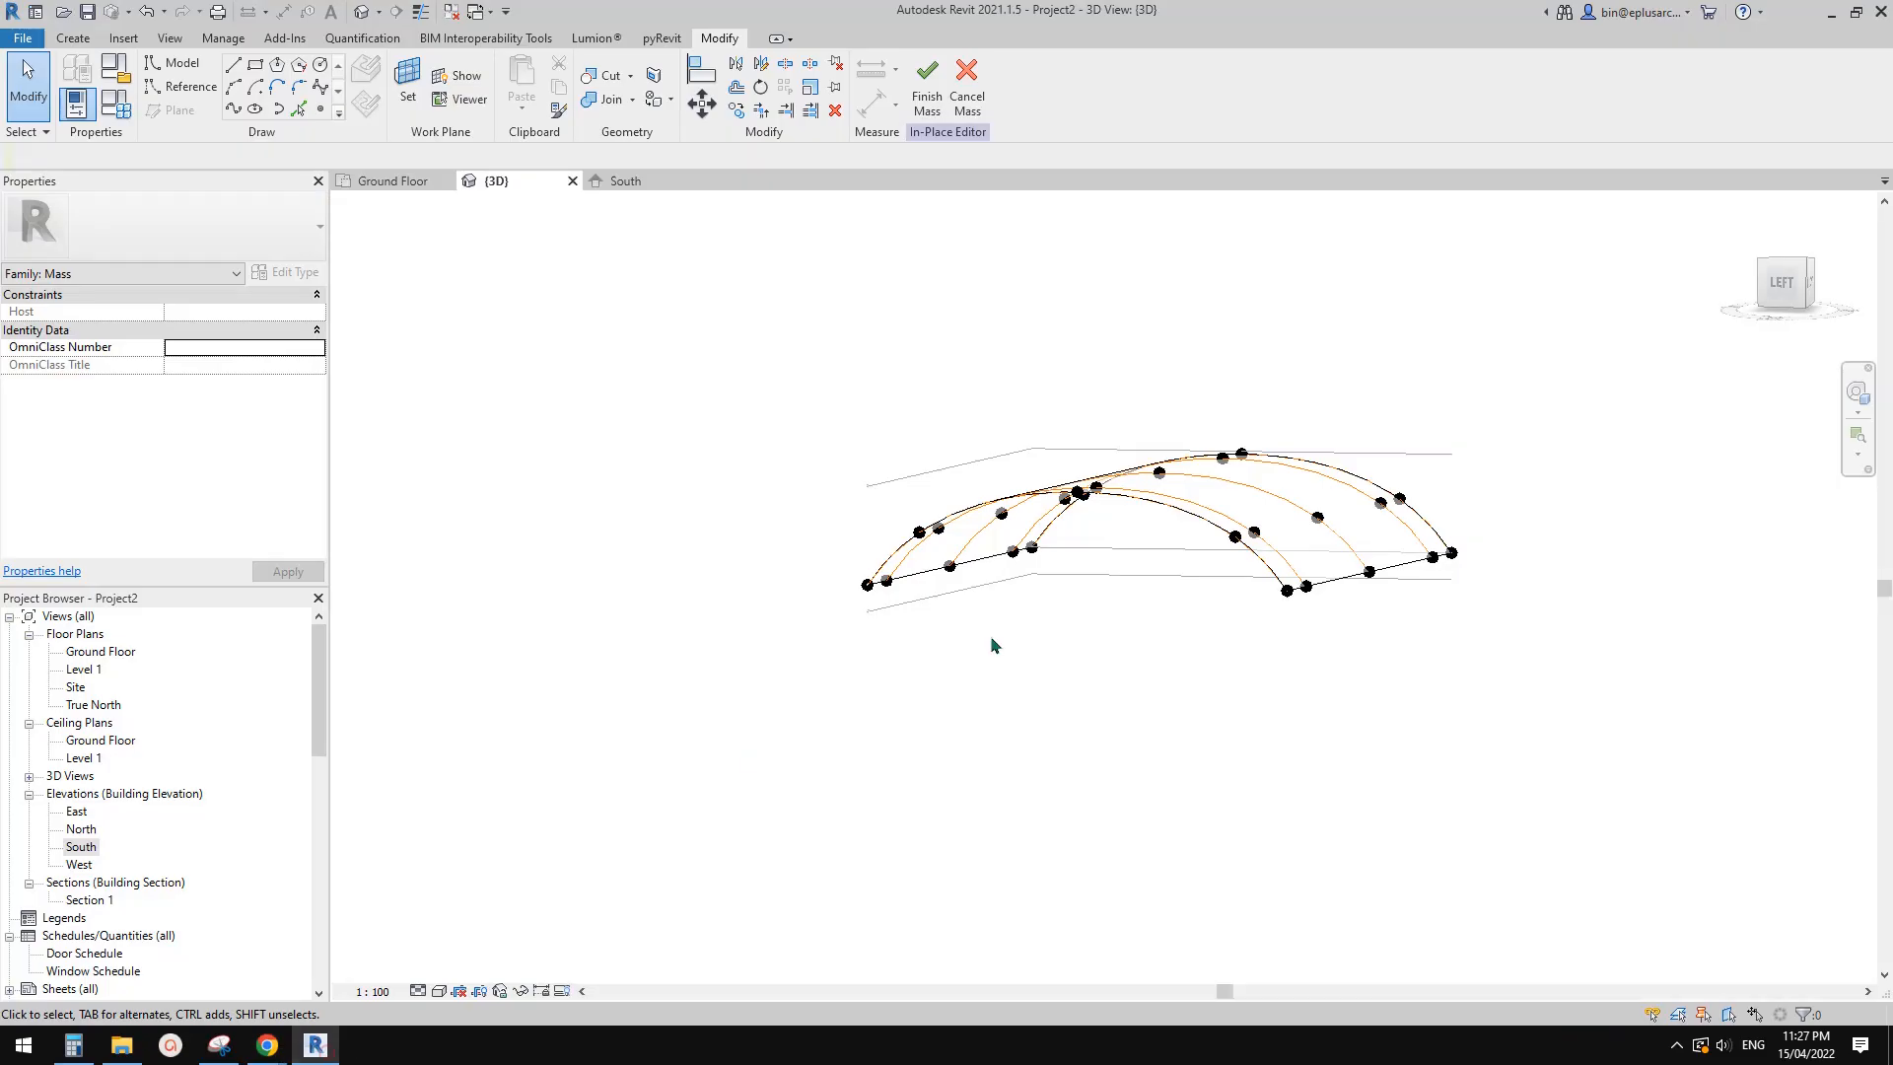
From the LEFT view, nudge the right and left end points of the stacked arcs upward
middle_click_drag(1146, 612, 1344, 625, "shift")
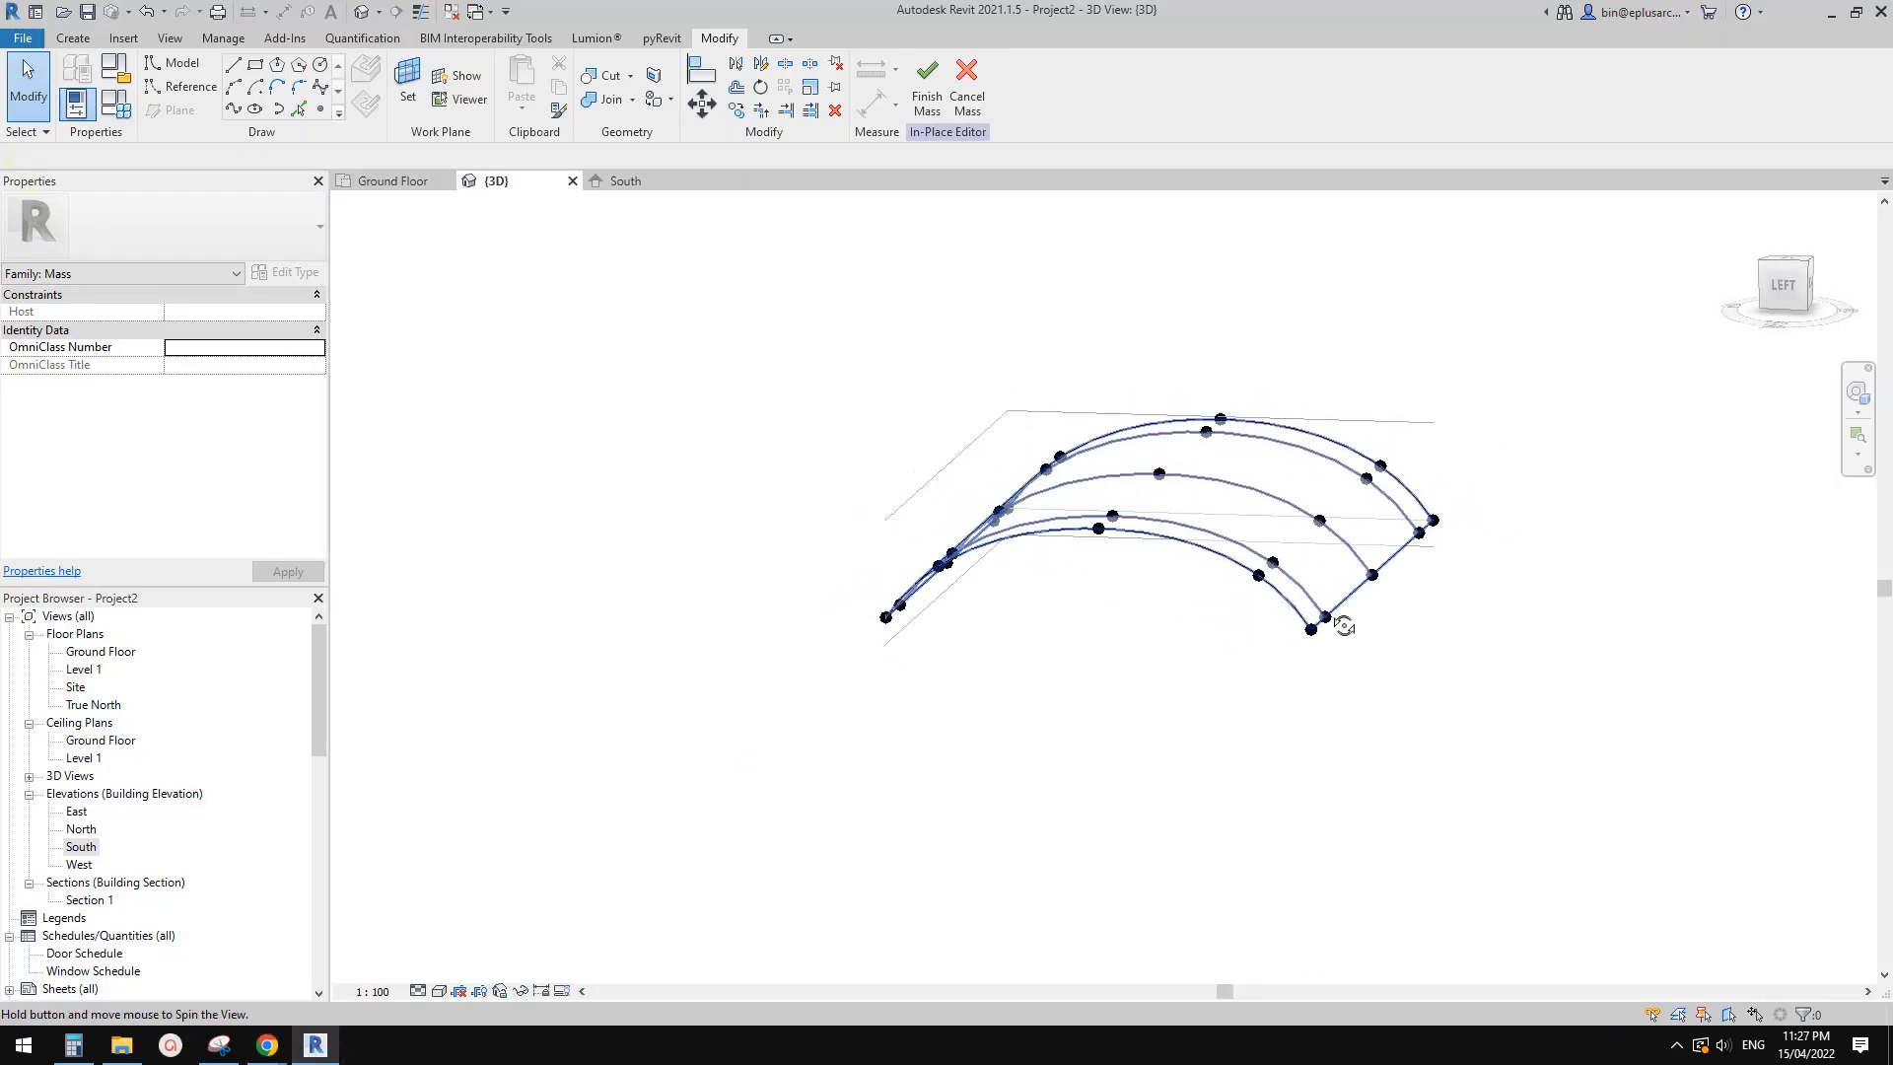
left_click(1780, 304)
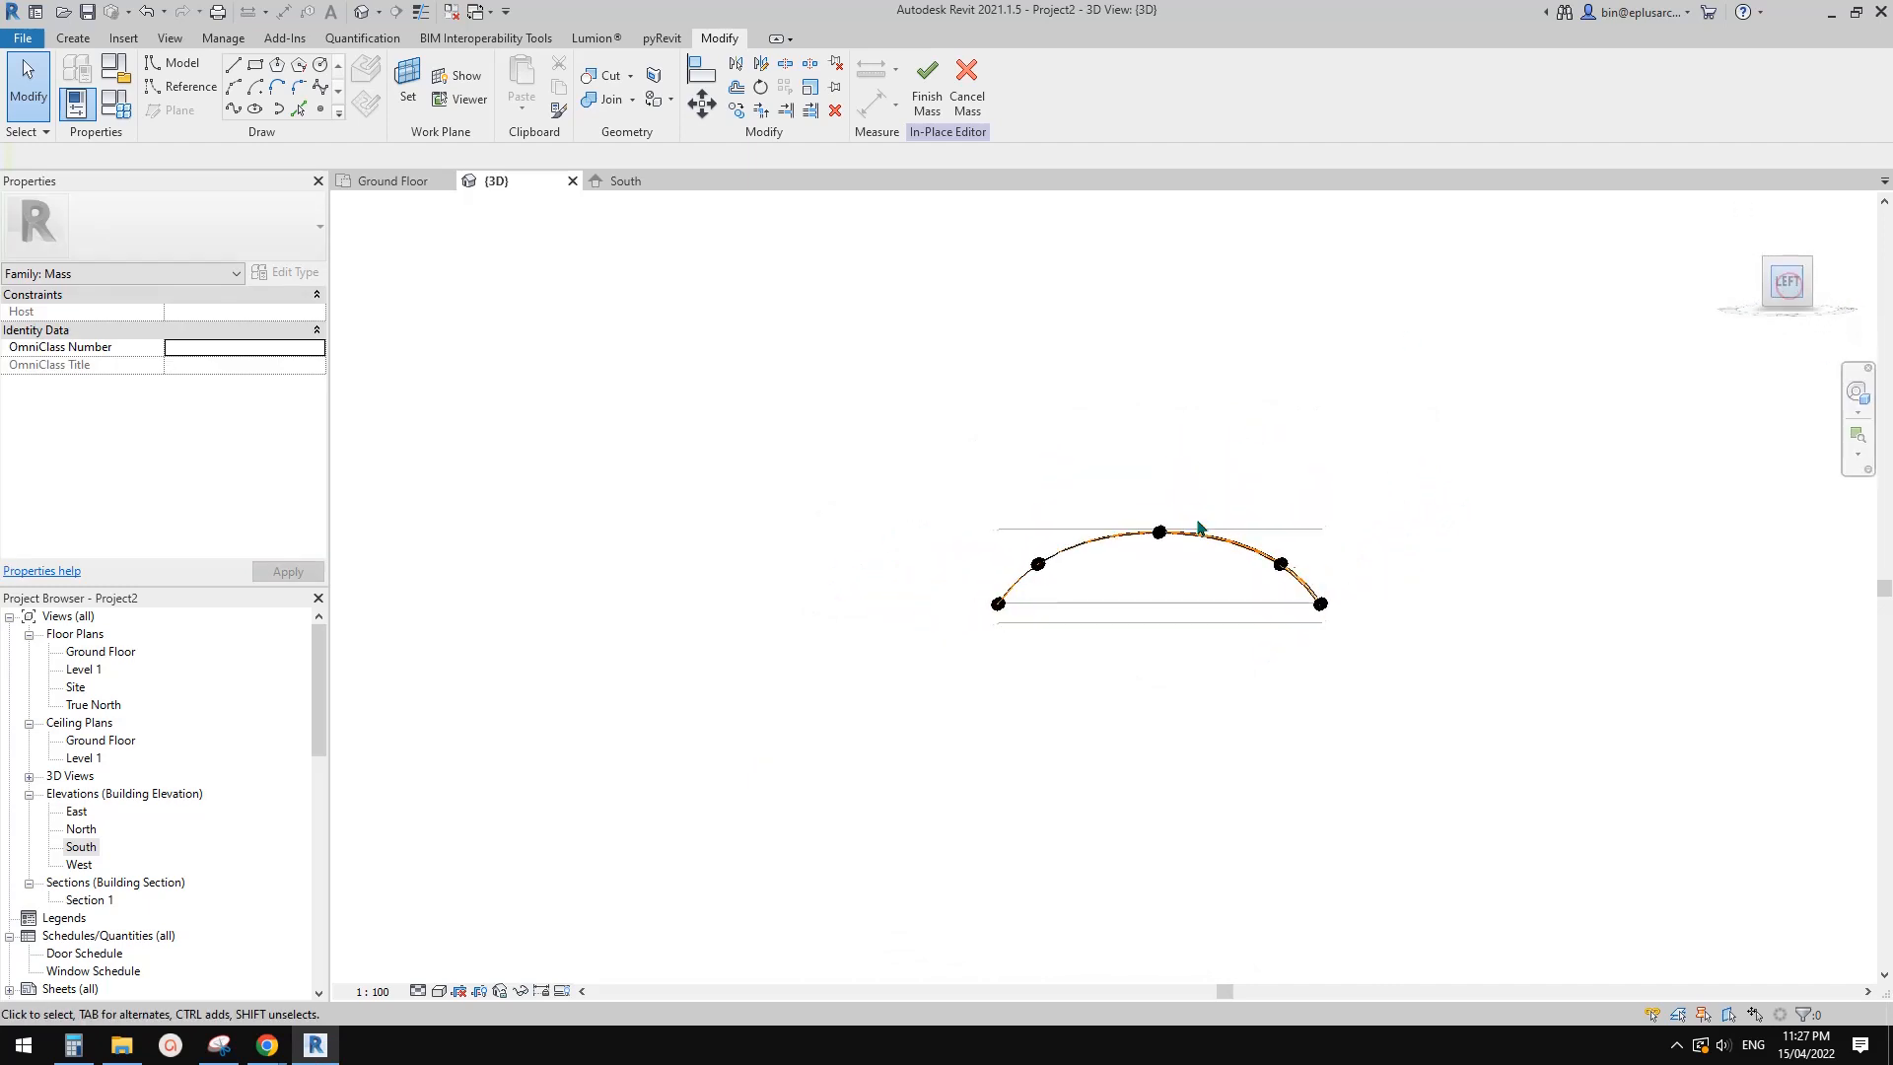
left_click_drag(1160, 535, 1165, 540)
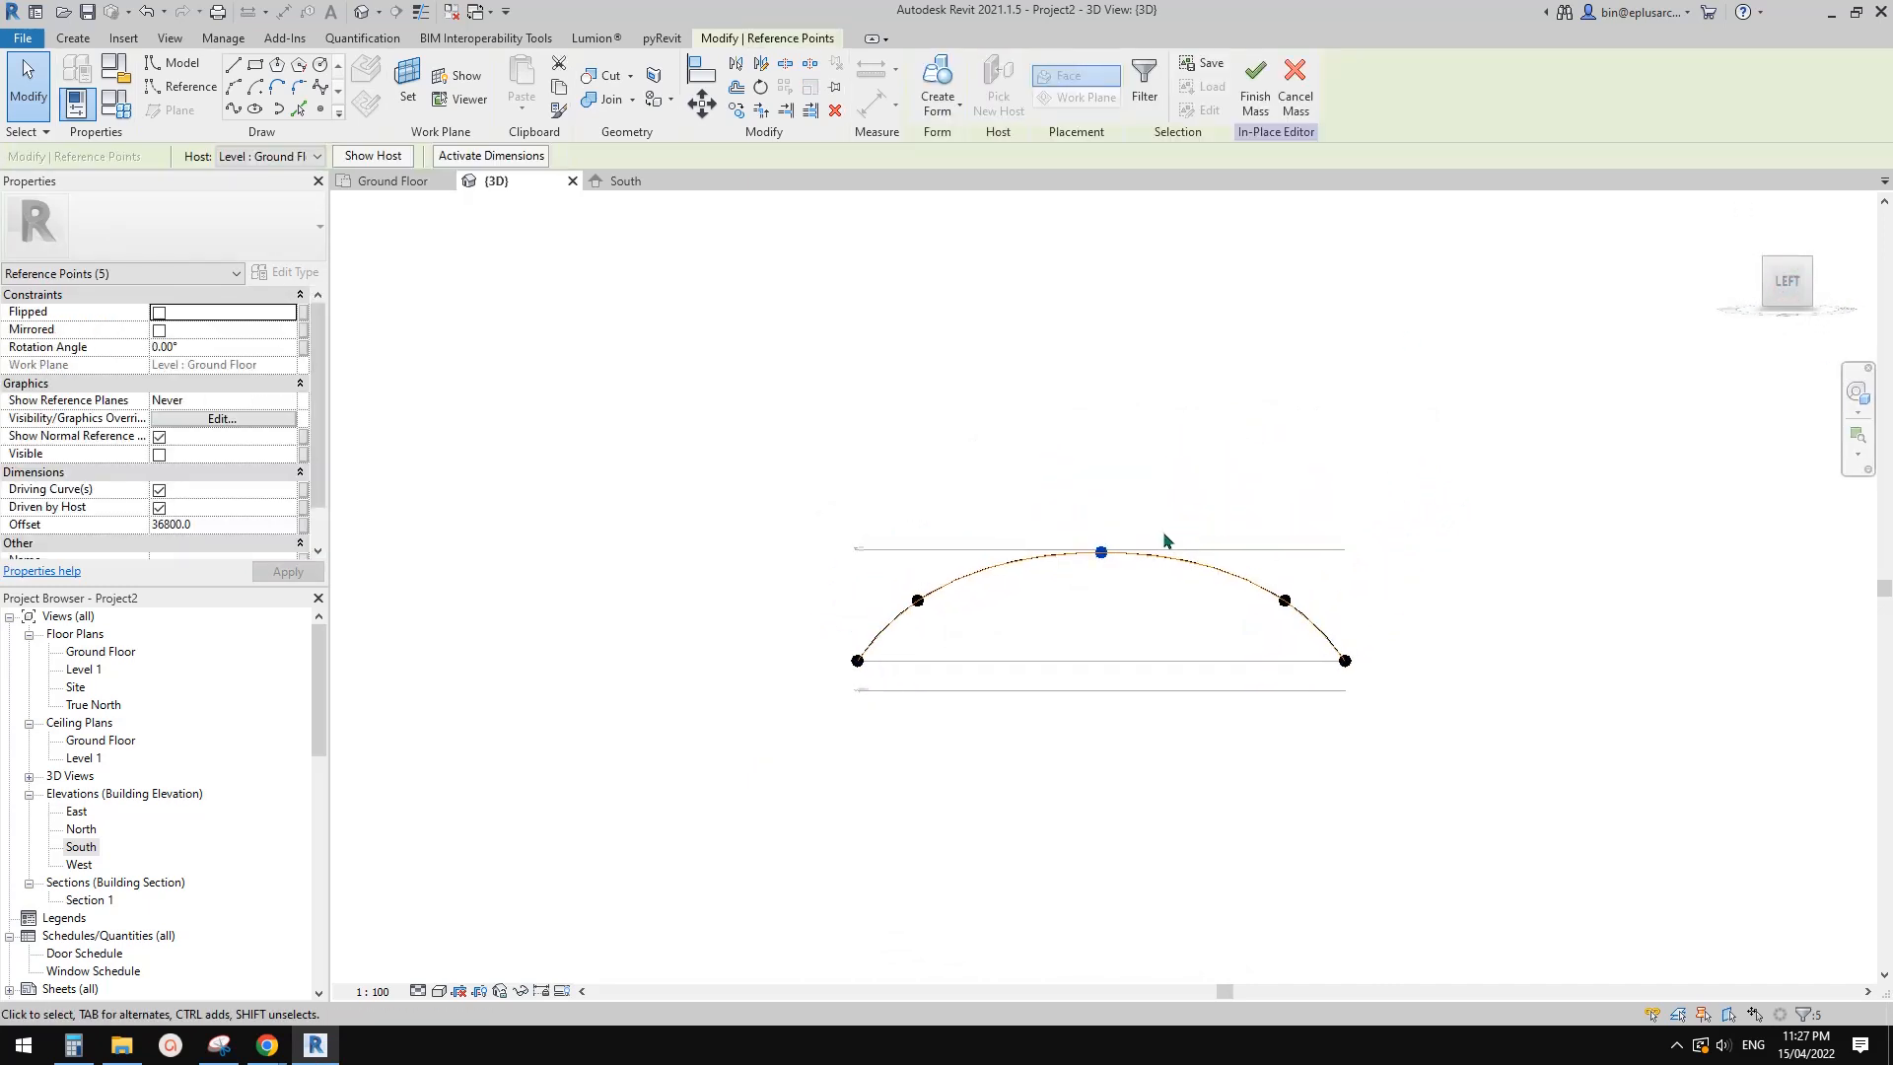
left_click_drag(1307, 499, 1406, 695)
key("shift+Up")
key("shift+Up")
key("shift+Up")
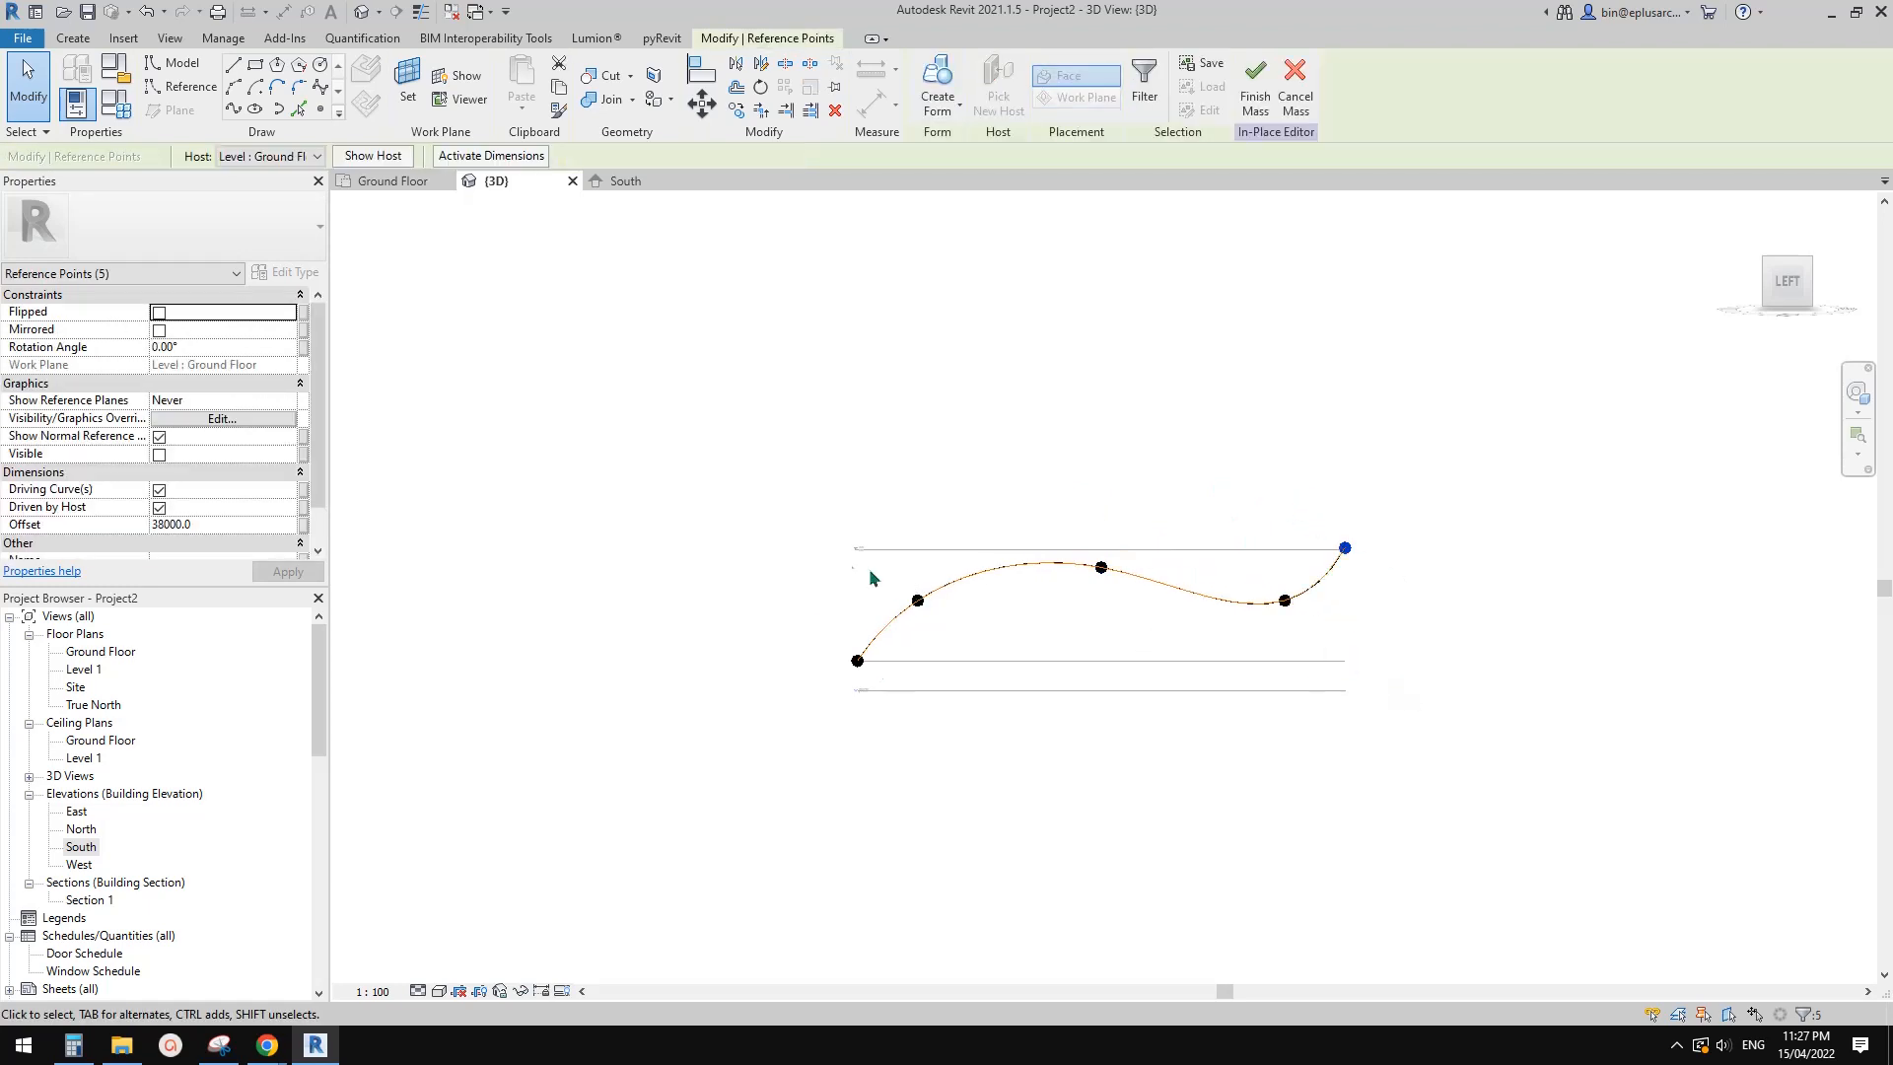
left_click_drag(789, 537, 885, 700)
left_click_drag(791, 584, 886, 699)
key("shift+Up")
key("shift+Up")
scroll(875, 580, "up", 3)
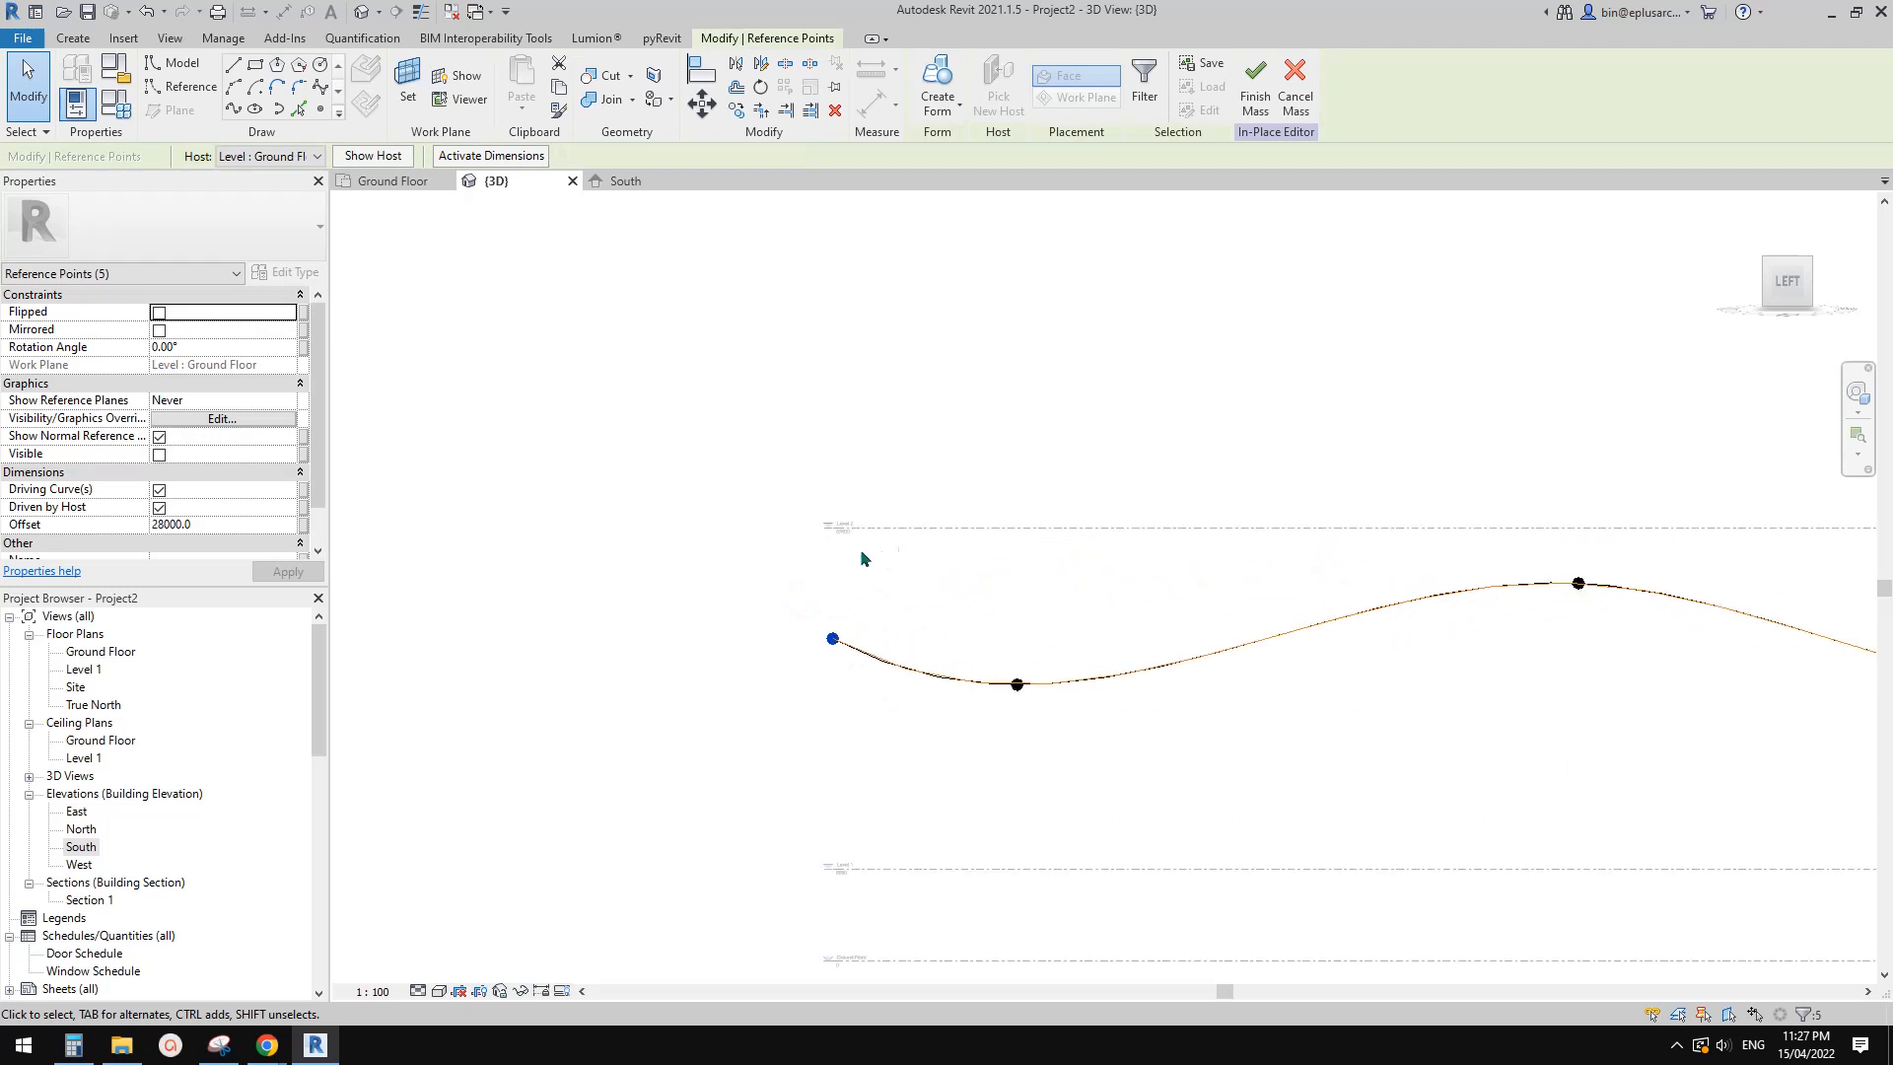
key("Escape")
Move the left end points of the curves up onto Level 2
key("a")
key("l")
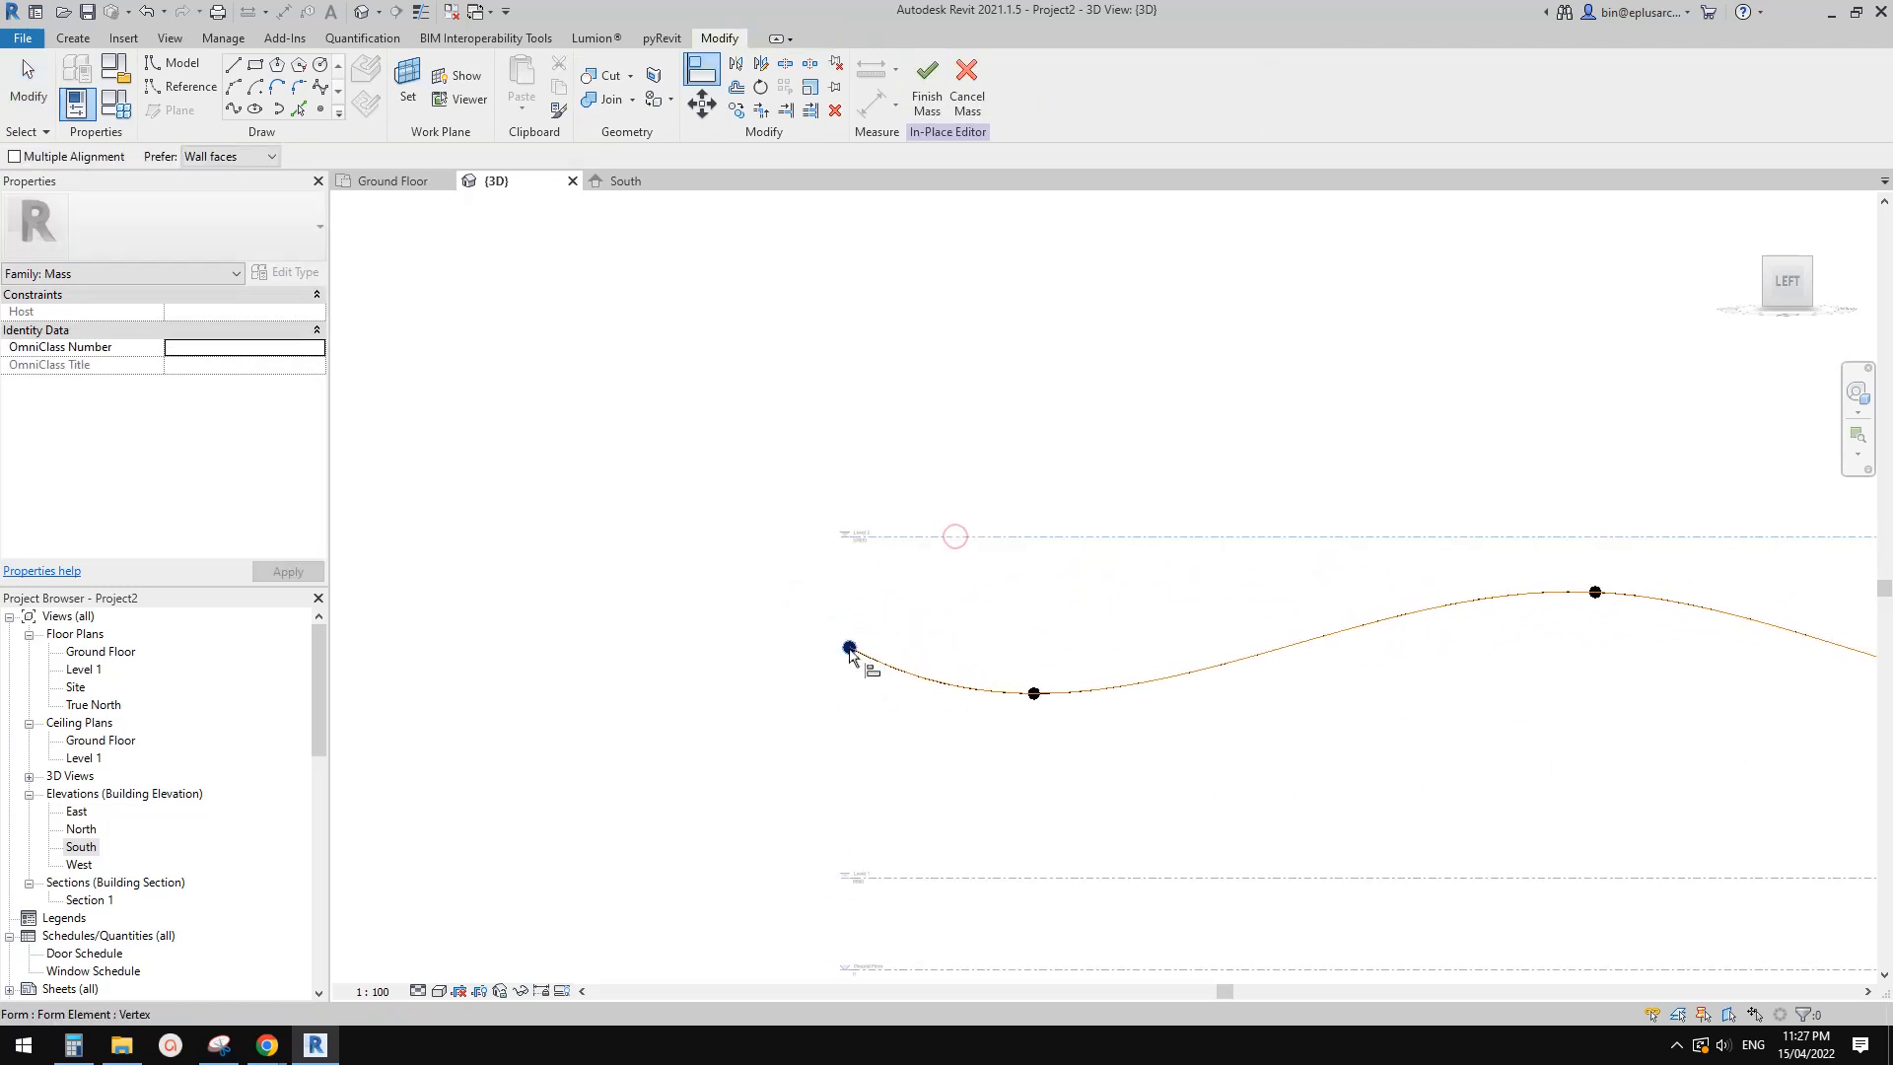
key("Escape")
left_click_drag(786, 599, 893, 675)
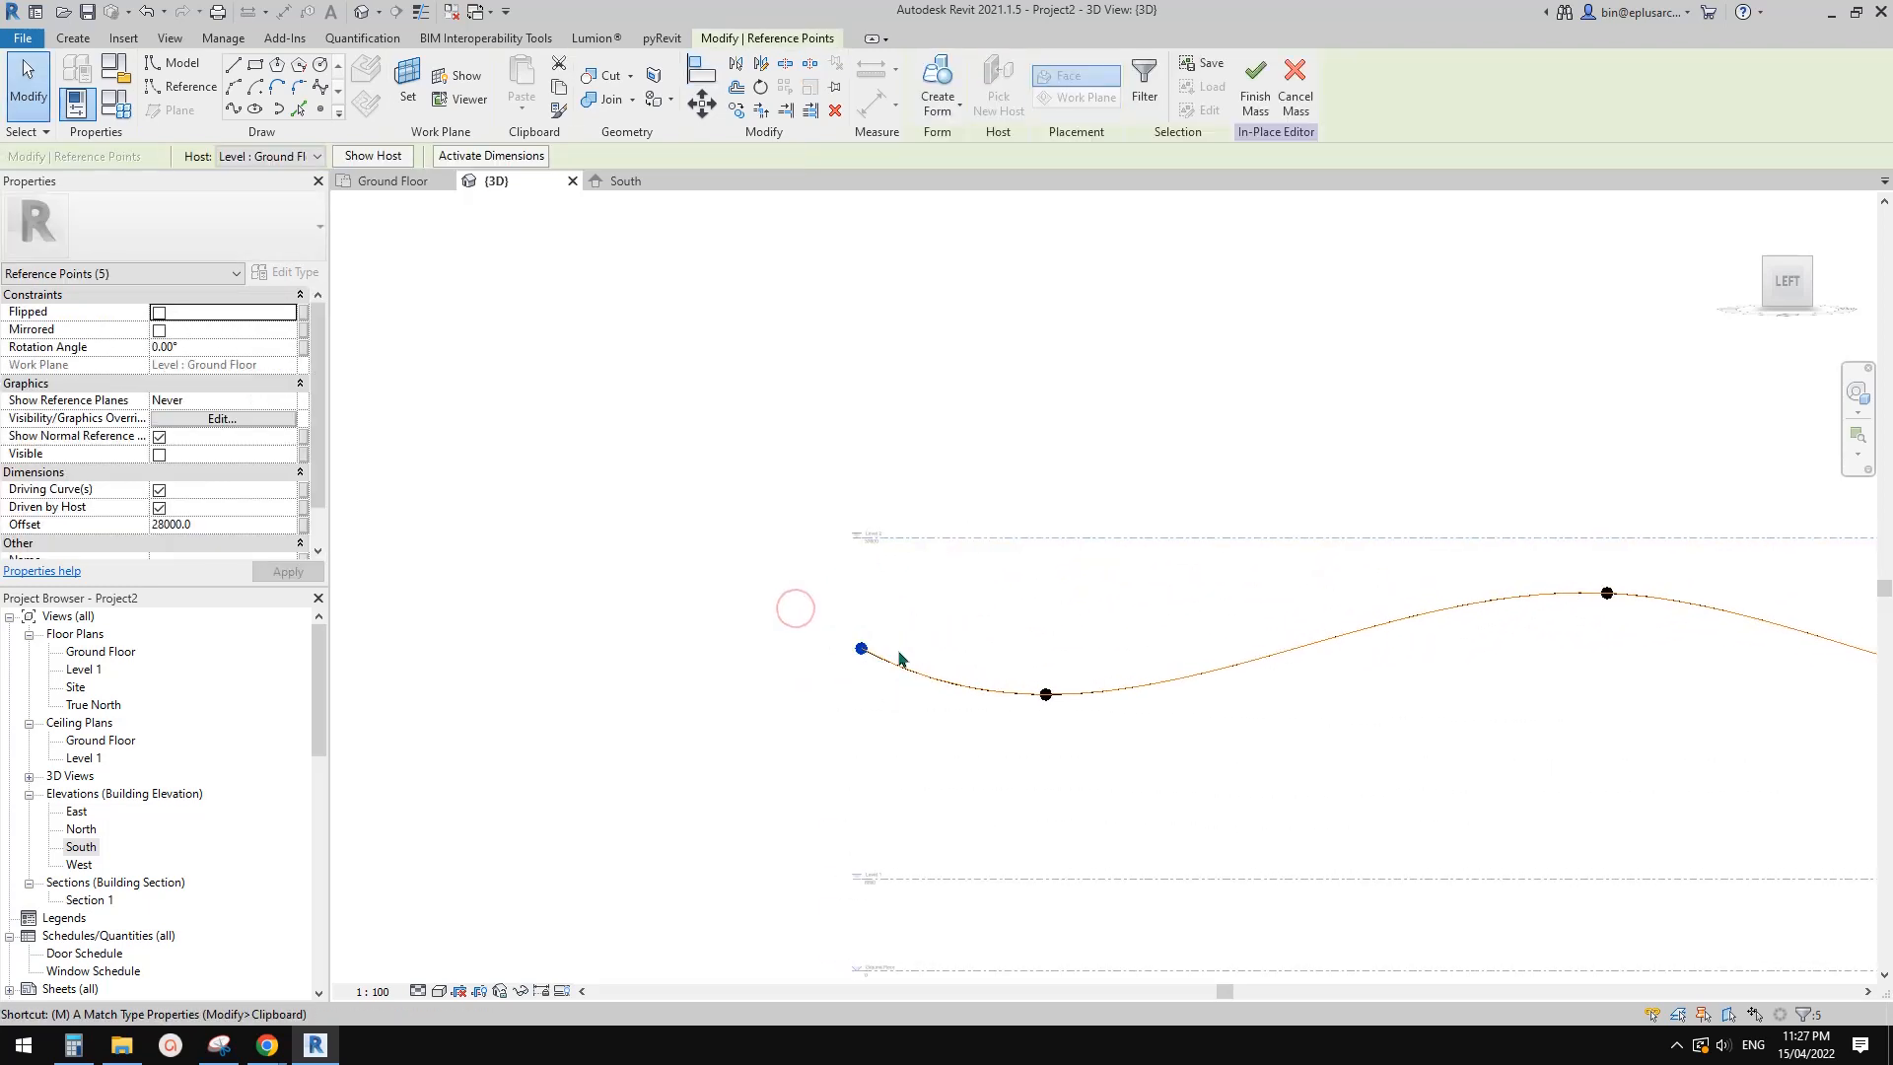
key("m")
key("v")
left_click(850, 646)
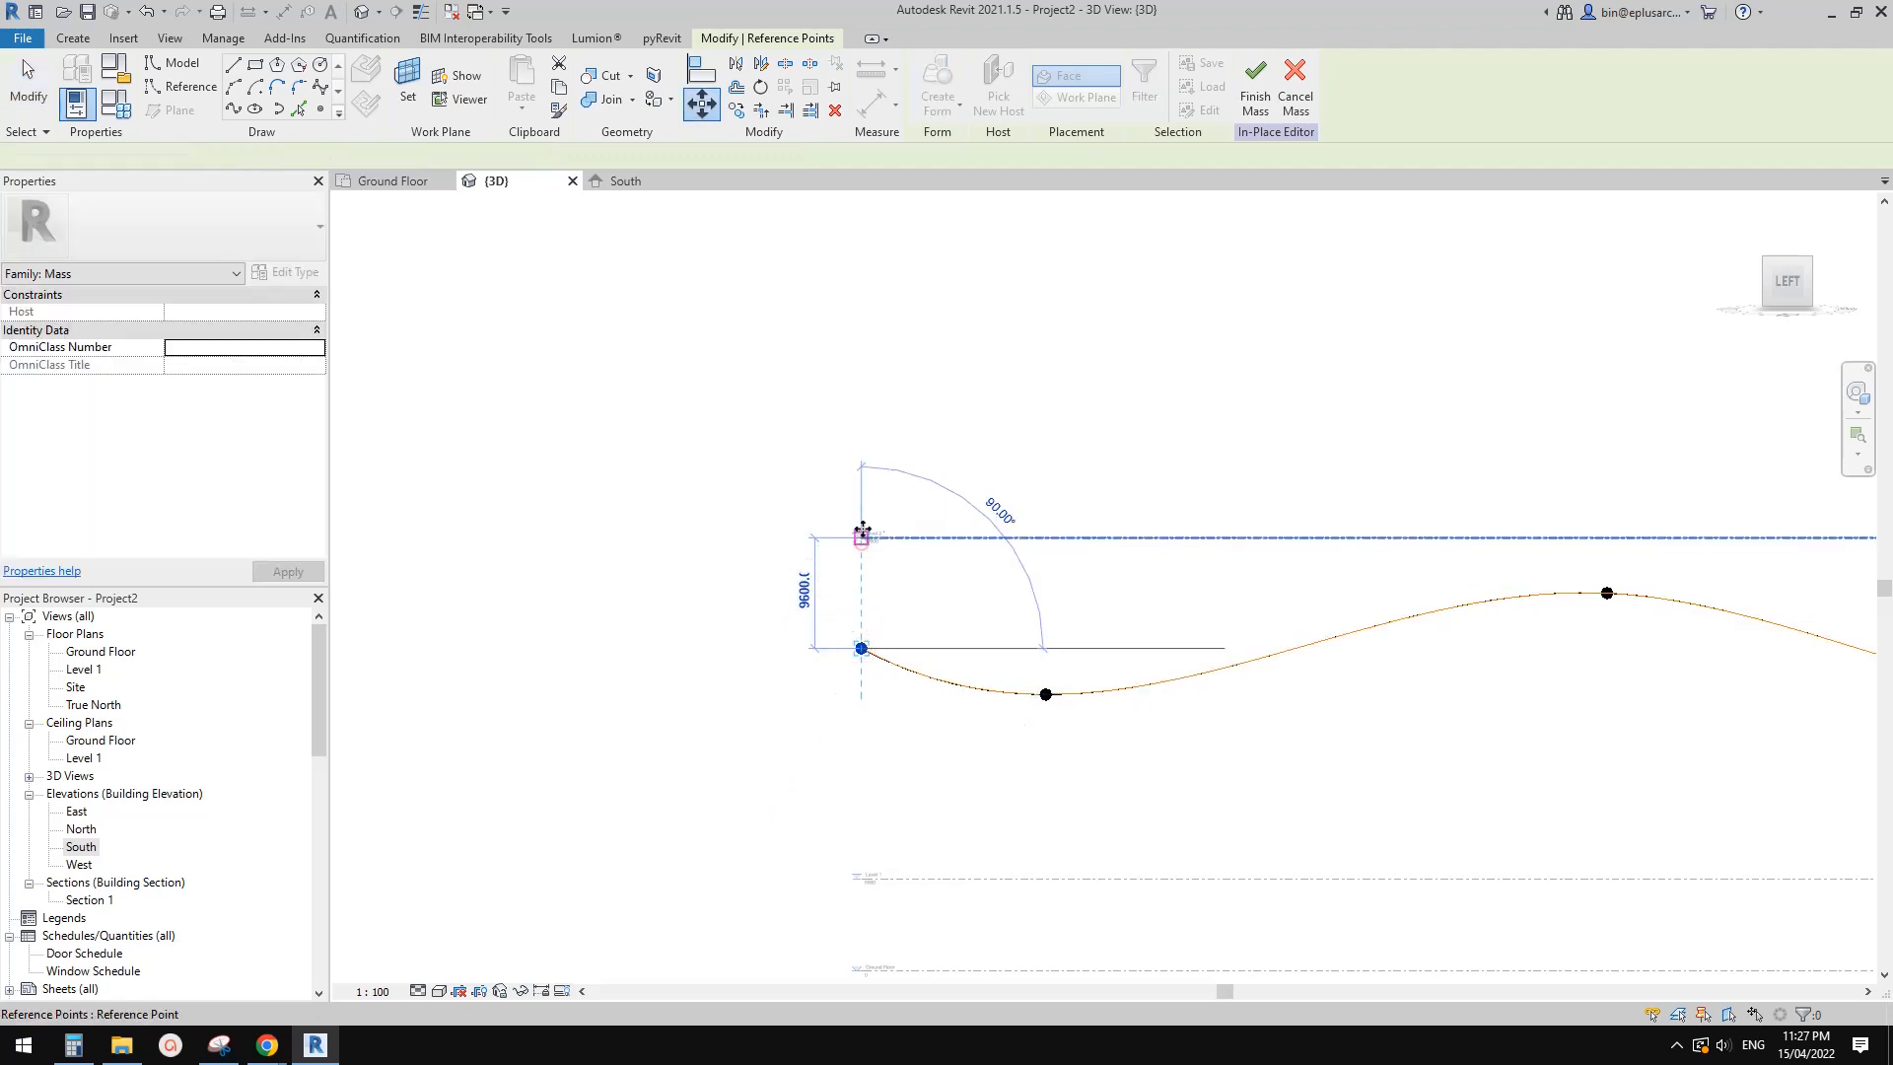
left_click(861, 538)
Move the right end points of the curves up onto the upper level line
scroll(1479, 582, "down", 1)
middle_click_drag(1538, 586, 899, 558)
left_click_drag(1497, 431, 1594, 543)
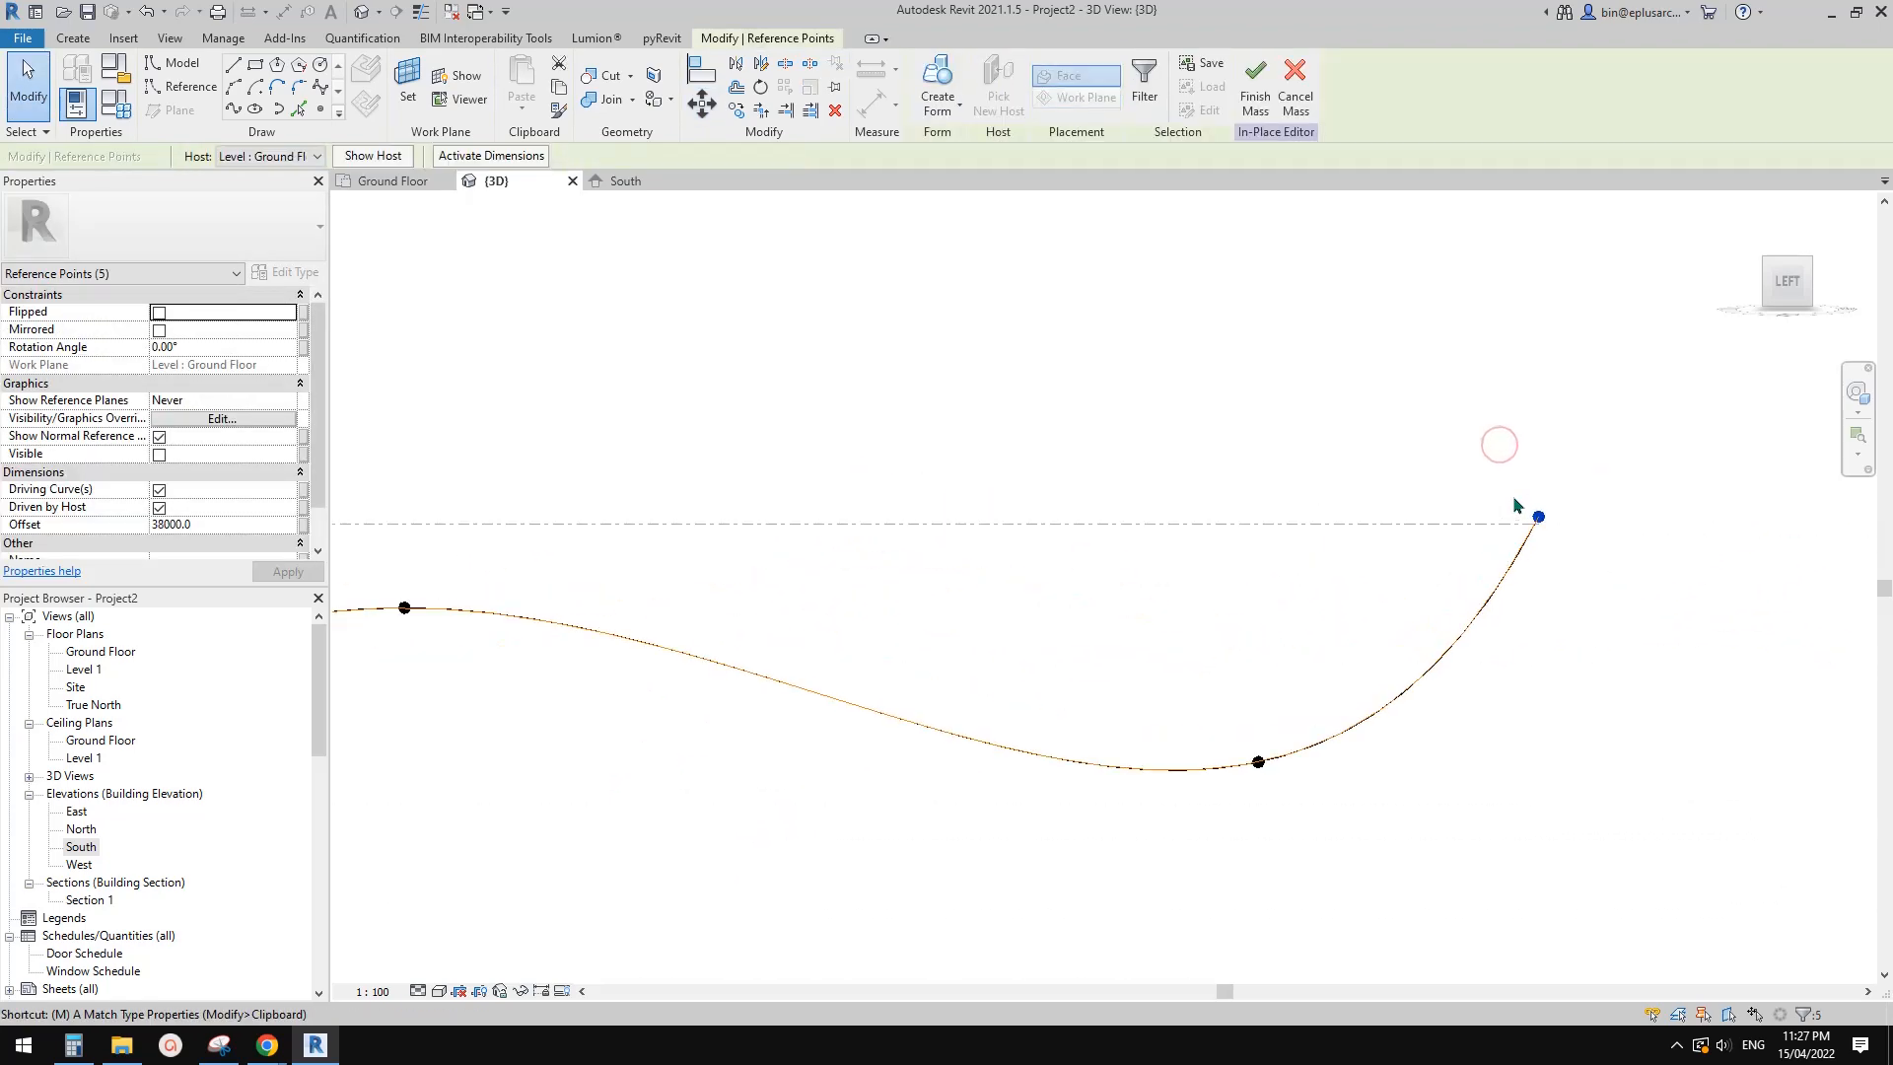
key("m")
key("v")
scroll(1528, 517, "up", 2)
left_click(1536, 523)
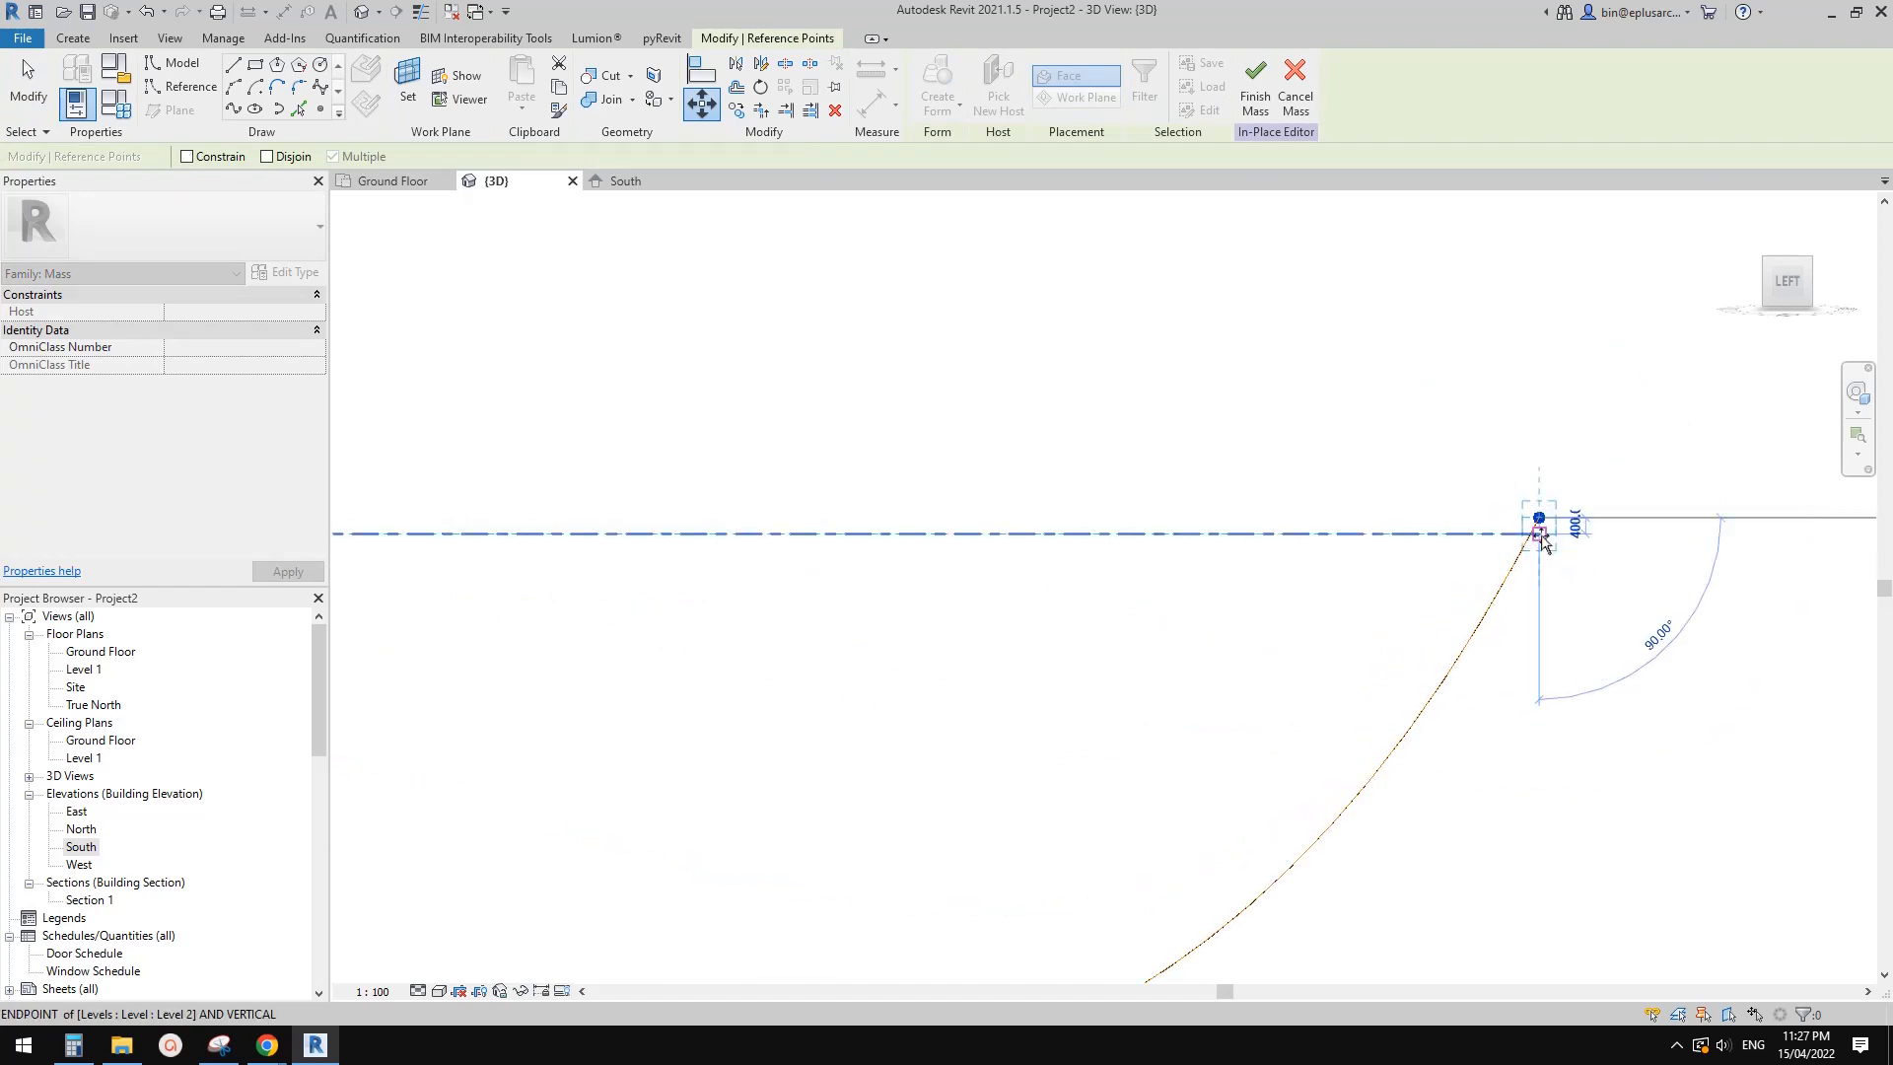
left_click(1538, 533)
Reframe the whole curve and select the lower right interior points
scroll(1344, 552, "down", 4)
middle_click_drag(1294, 577, 1485, 565)
middle_click_drag(1114, 546, 1370, 451)
scroll(1211, 512, "down", 2)
middle_click_drag(1211, 519, 1131, 523)
left_click_drag(1351, 392, 1501, 643)
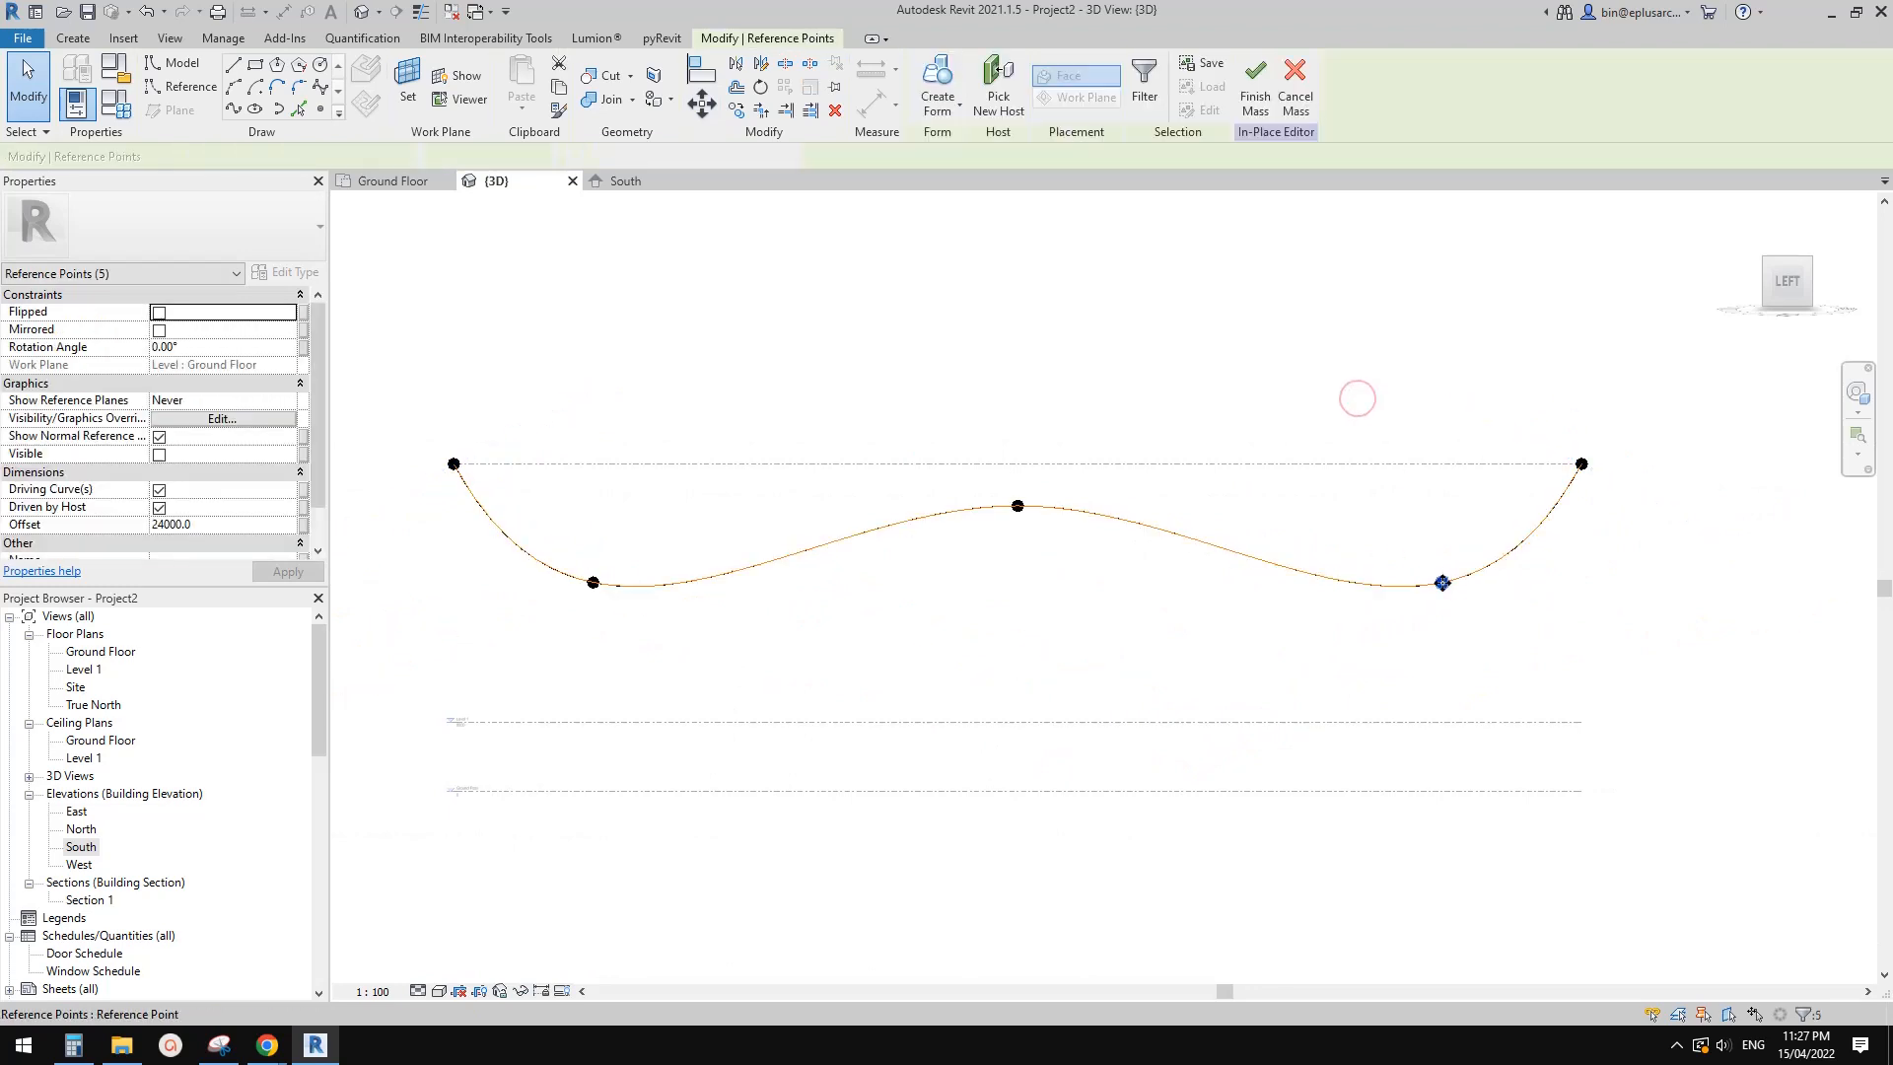
Raise the lower right interior points of the roof curves by 8000
middle_click_drag(1445, 582, 1446, 593)
left_click_drag(1450, 493, 1446, 496)
left_click_drag(1446, 603, 1454, 604)
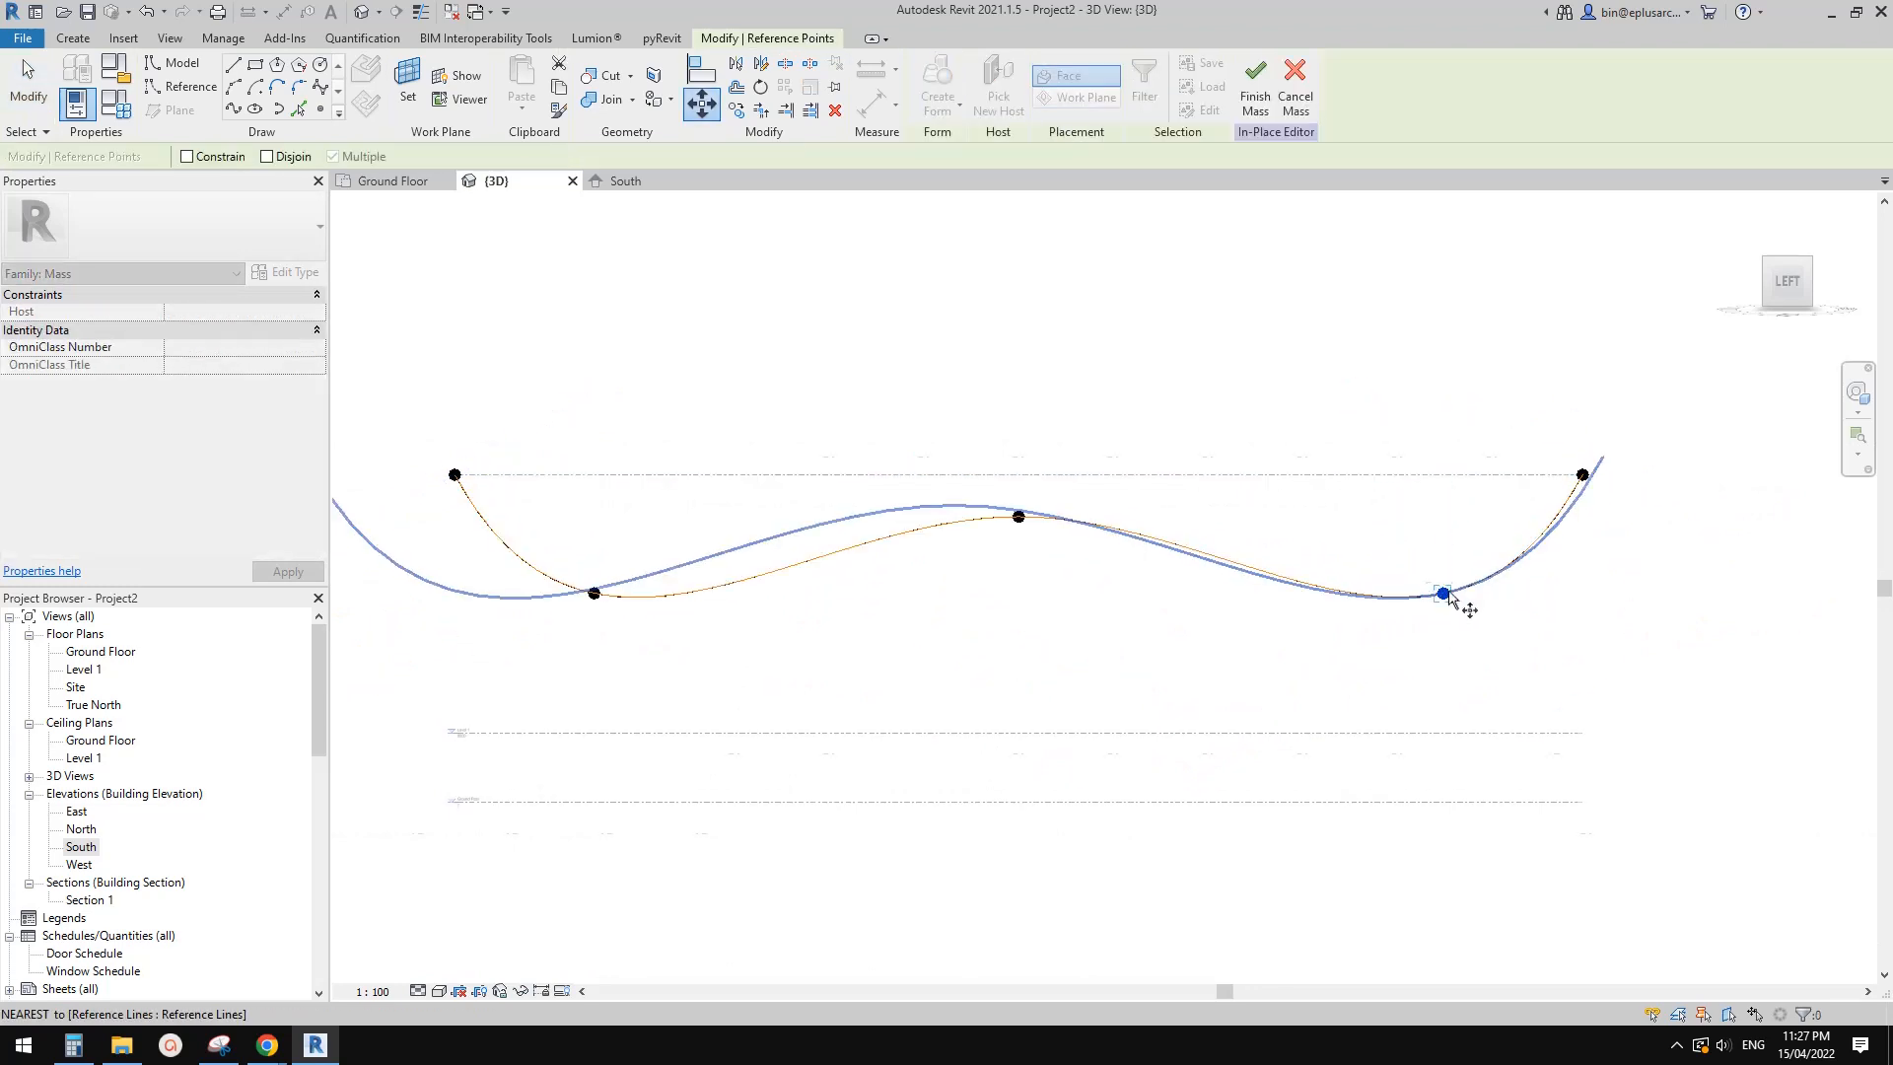
scroll(1446, 599, "up", 4)
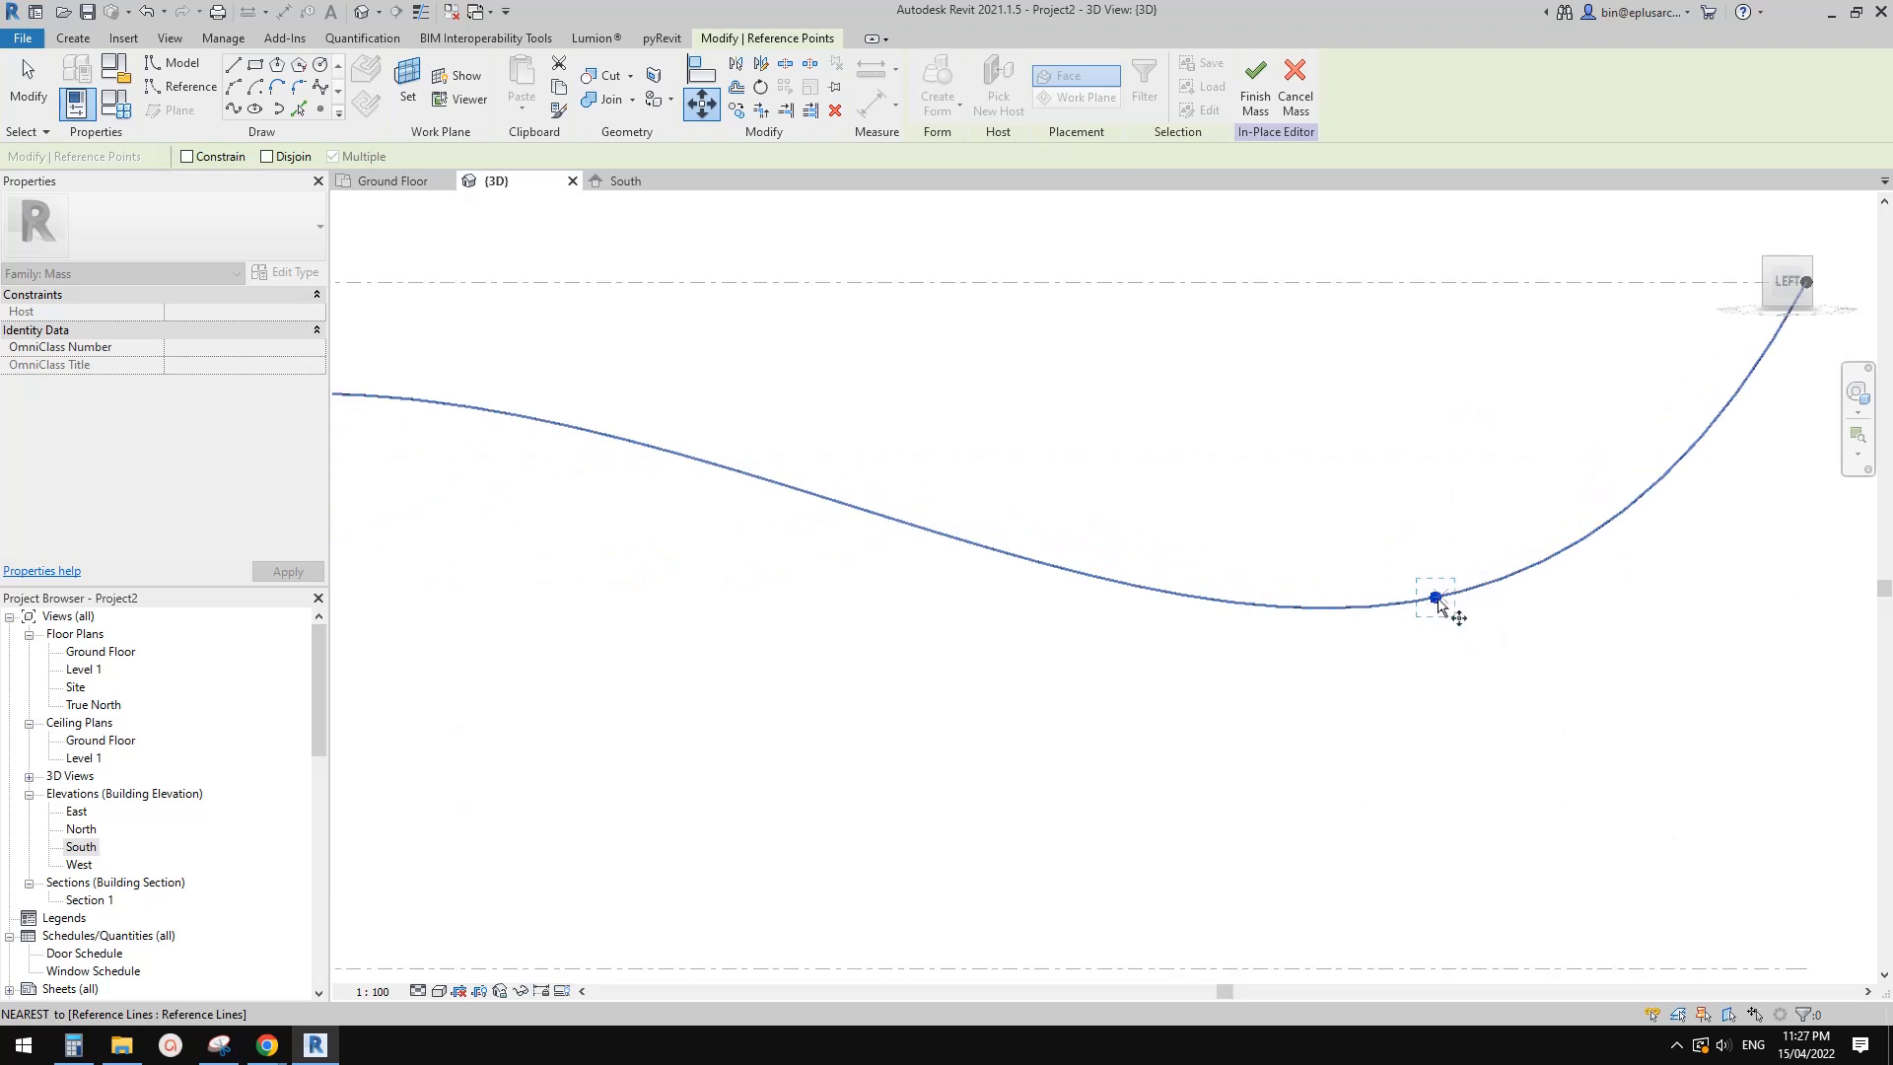
scroll(1439, 606, "down", 2)
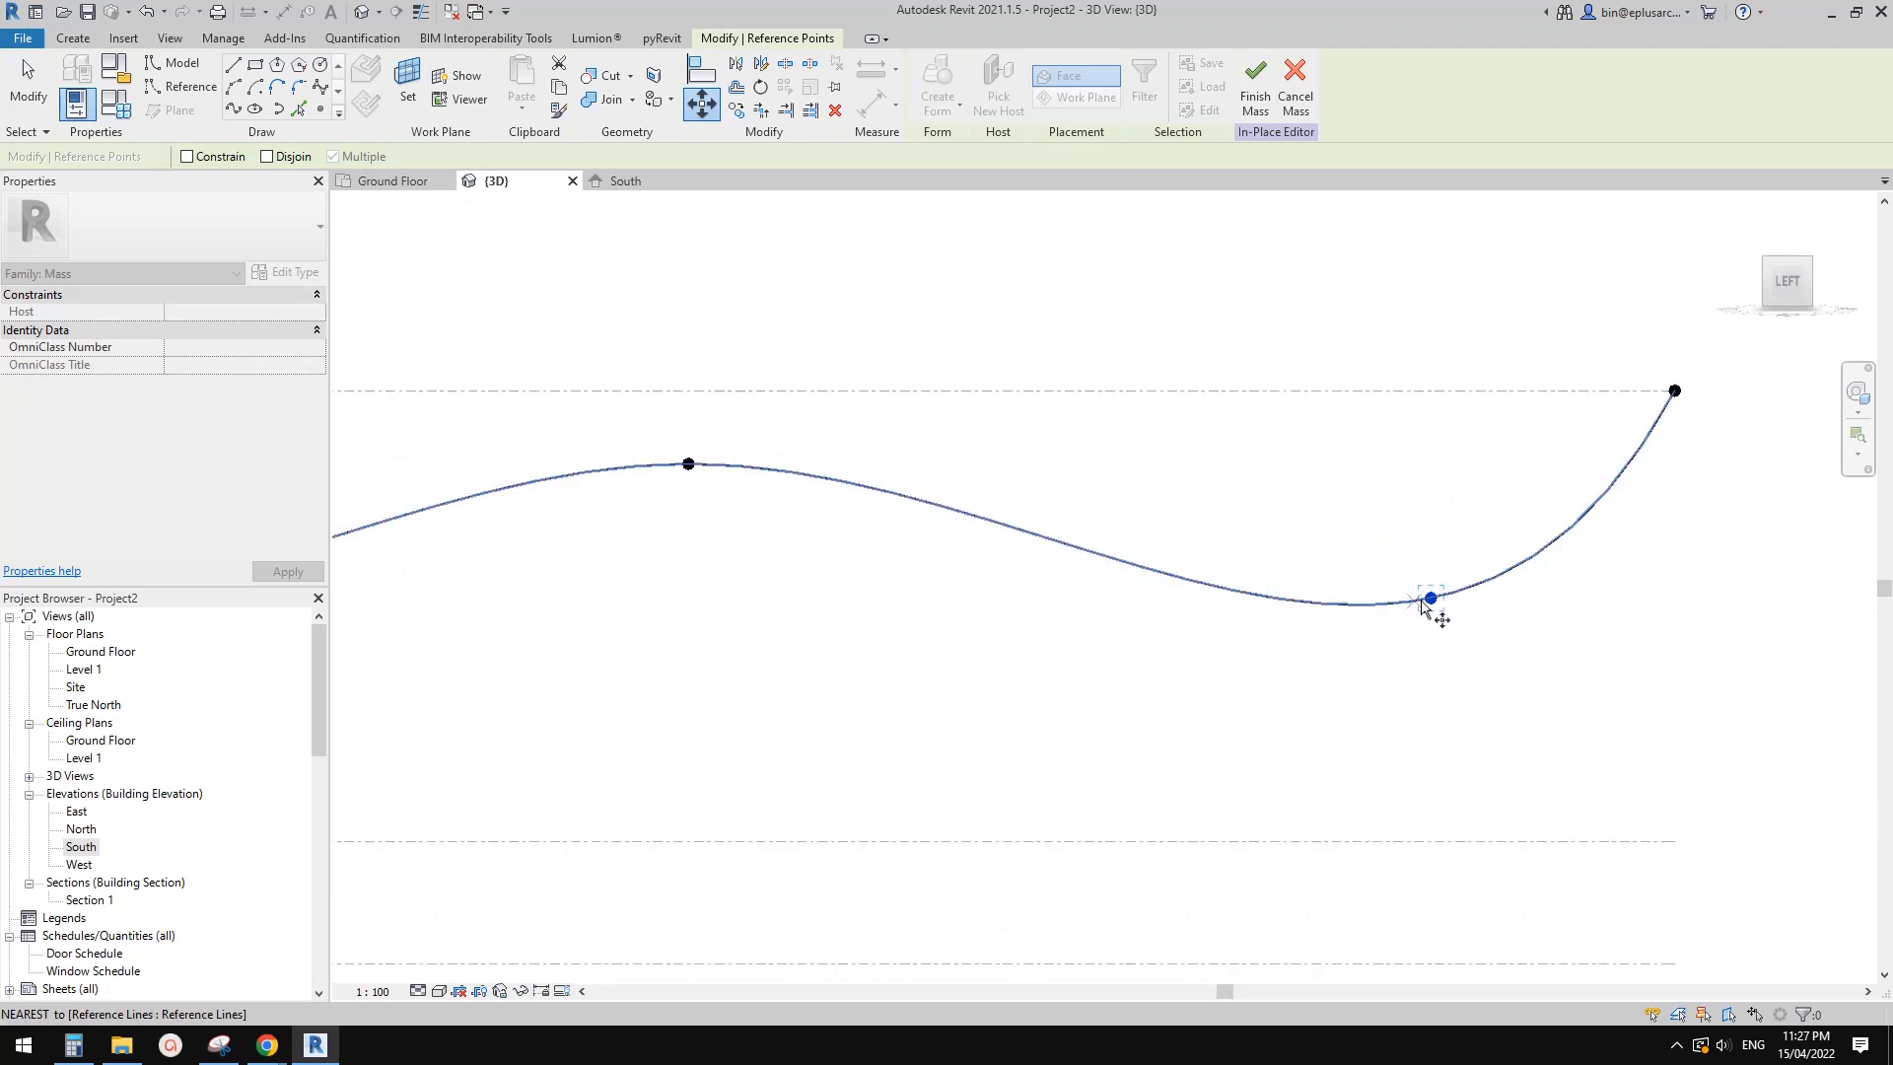
scroll(1432, 608, "down", 3)
left_click(1441, 603)
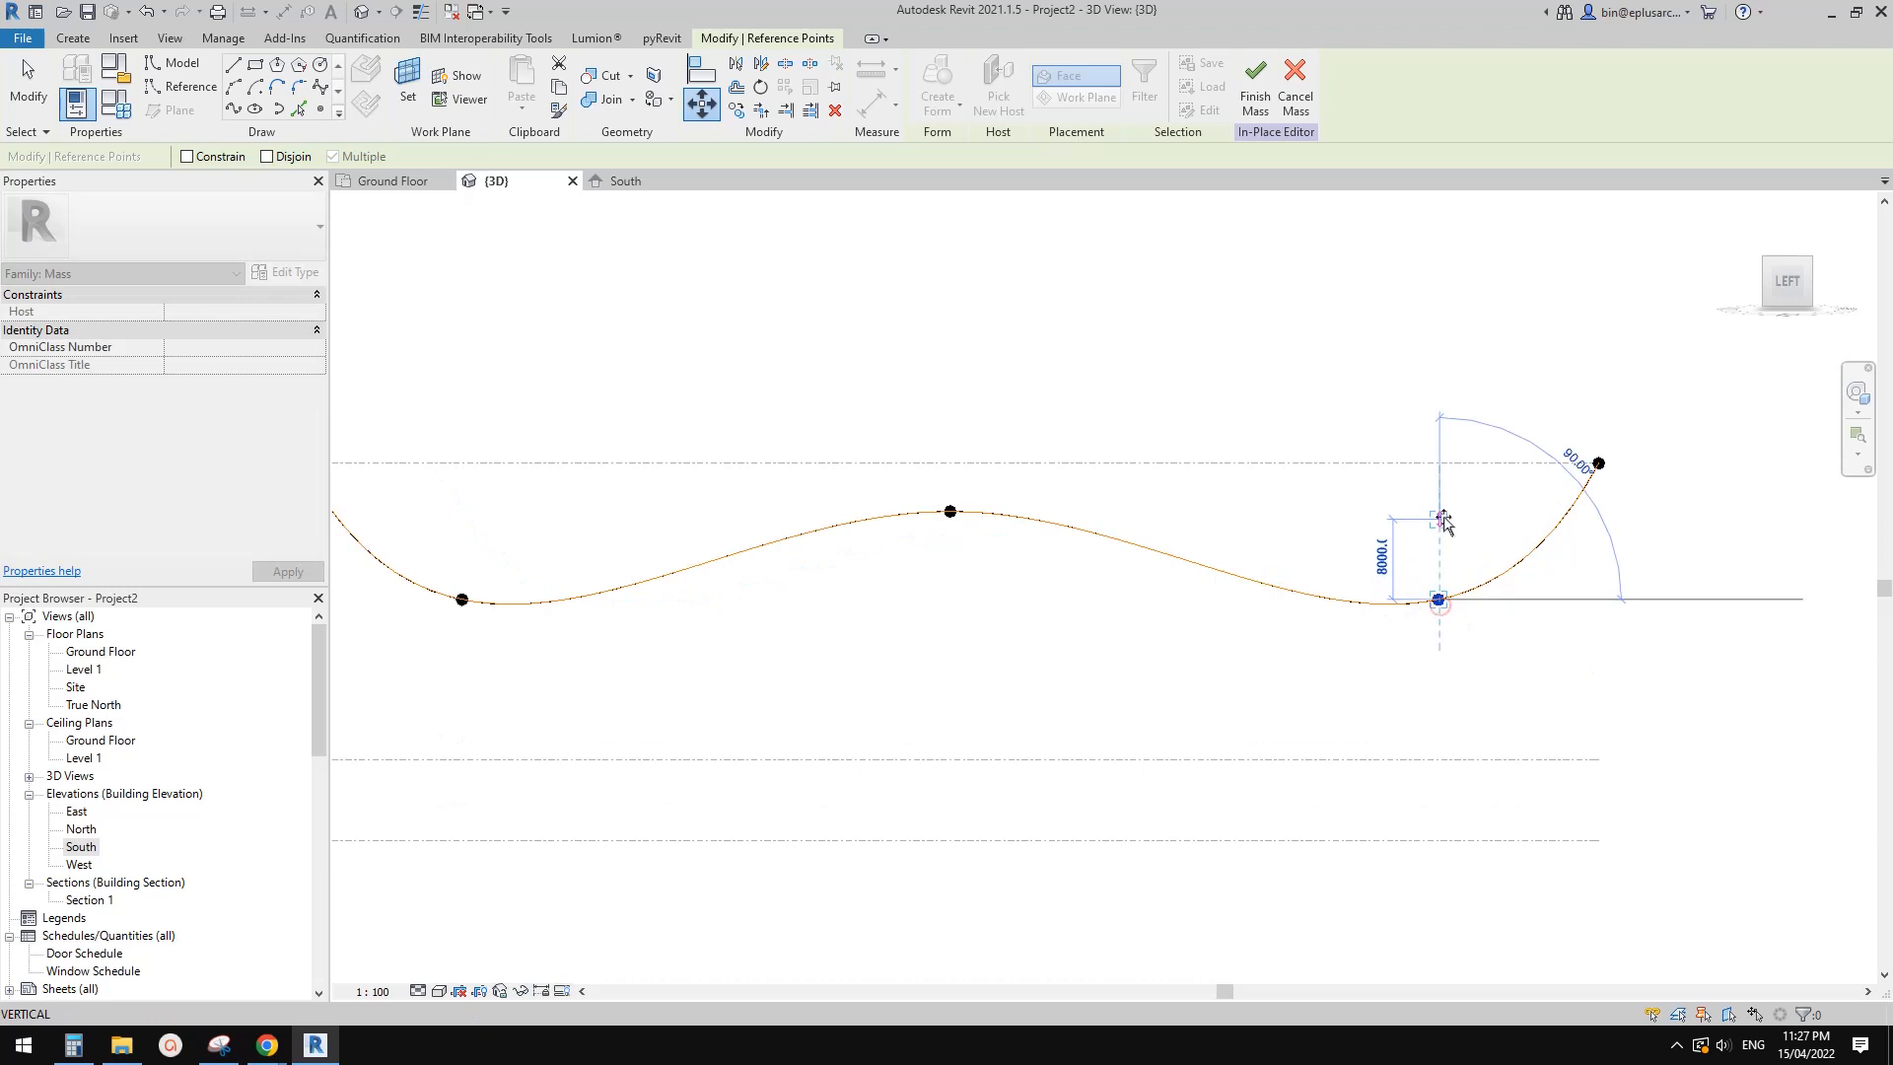
left_click(1443, 517)
scroll(1272, 595, "down", 2)
Deselect the points and orbit to review all the stacked wavy curves
middle_click_drag(1272, 594, 1484, 562)
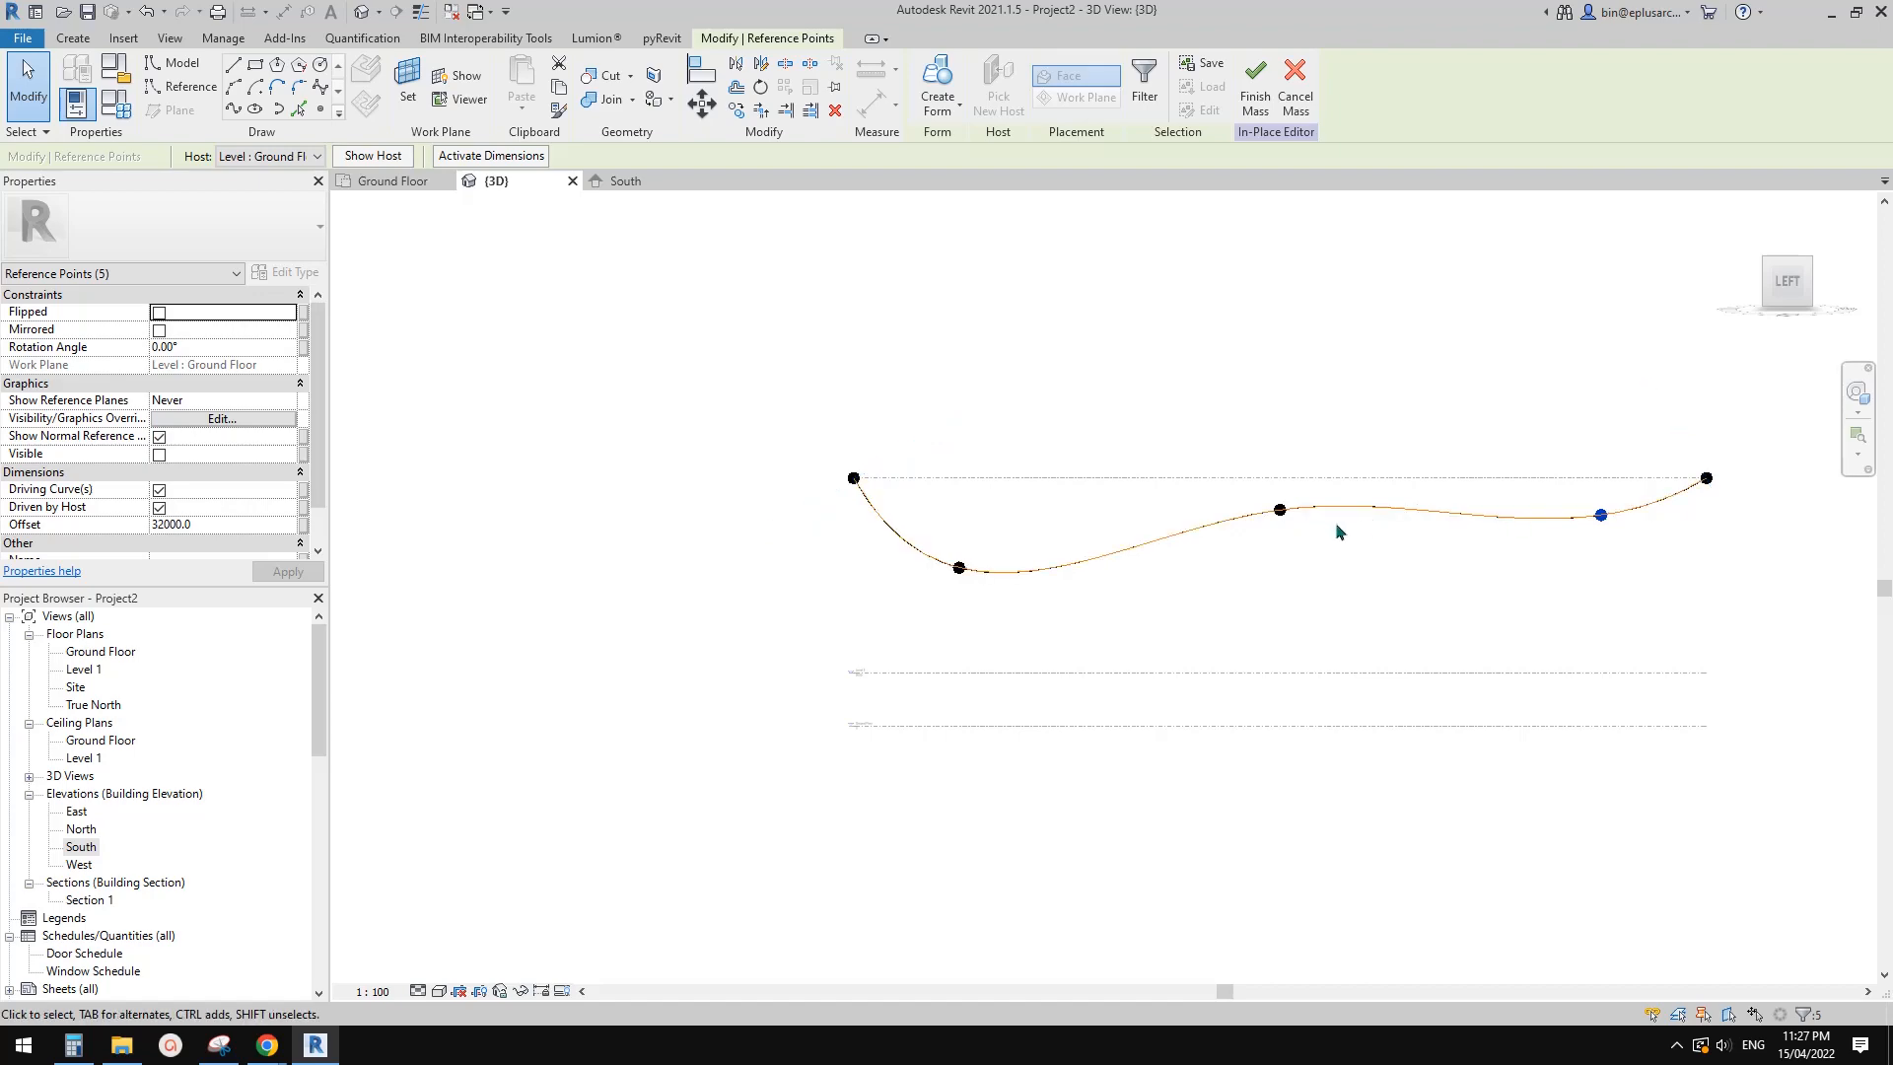
middle_click_drag(1289, 515, 1211, 536)
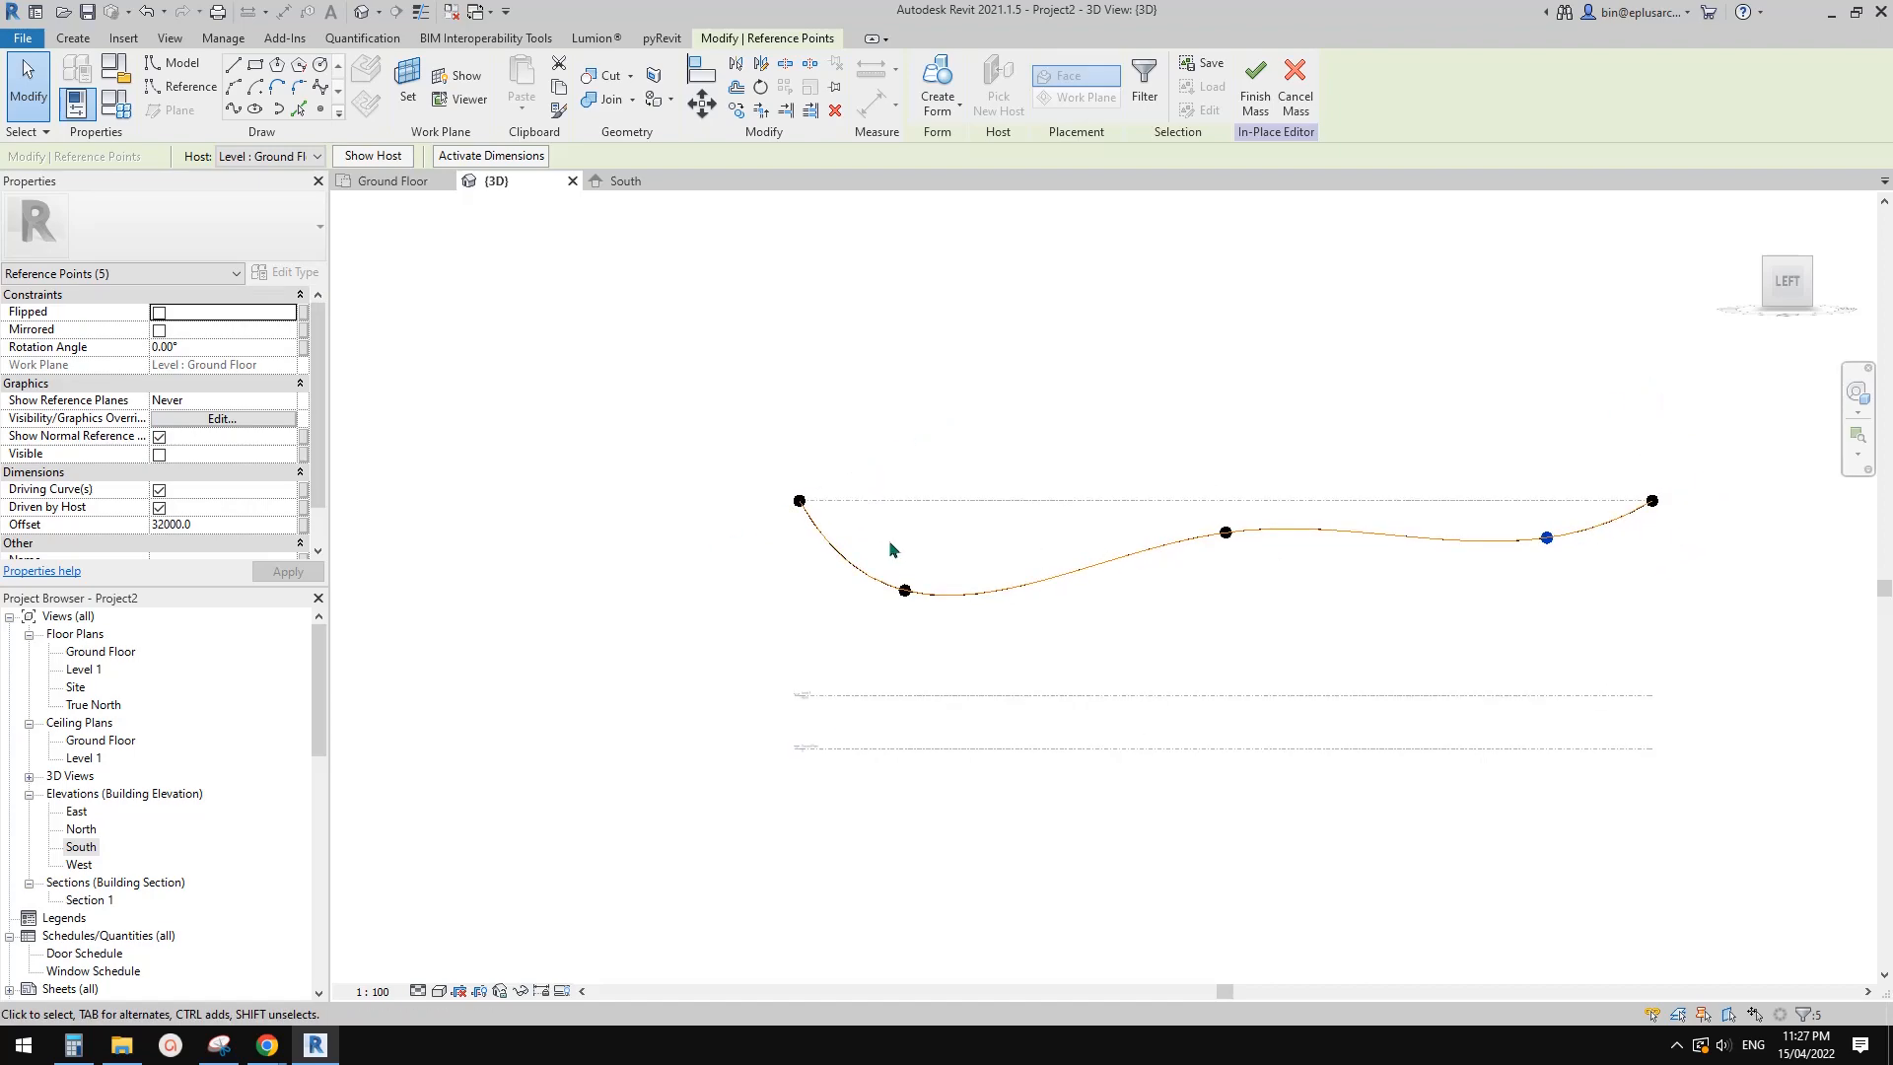
middle_click_drag(889, 544, 884, 546)
left_click(1031, 526)
middle_click_drag(1160, 552, 1129, 548)
middle_click_drag(1366, 554, 1091, 610, "shift")
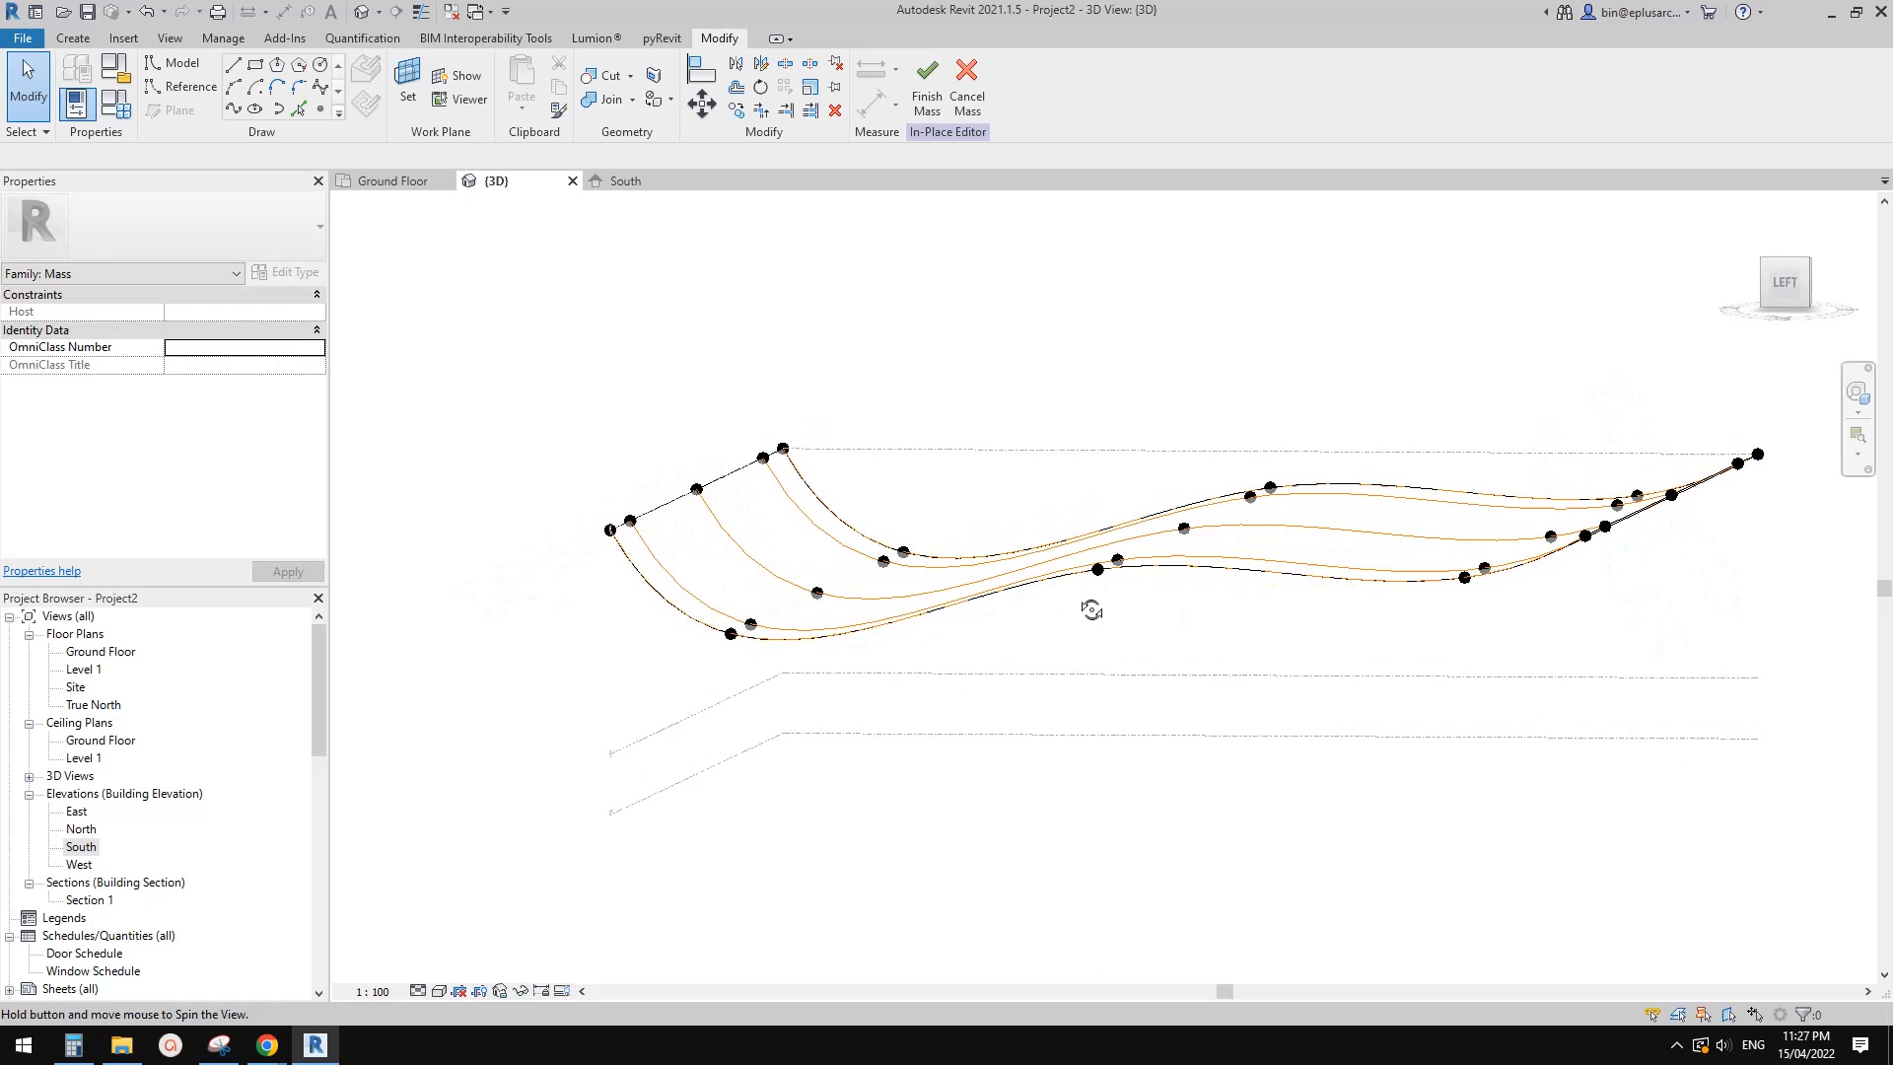
From the LEFT view, select the right interior points and cancel a started move
left_click(1785, 283)
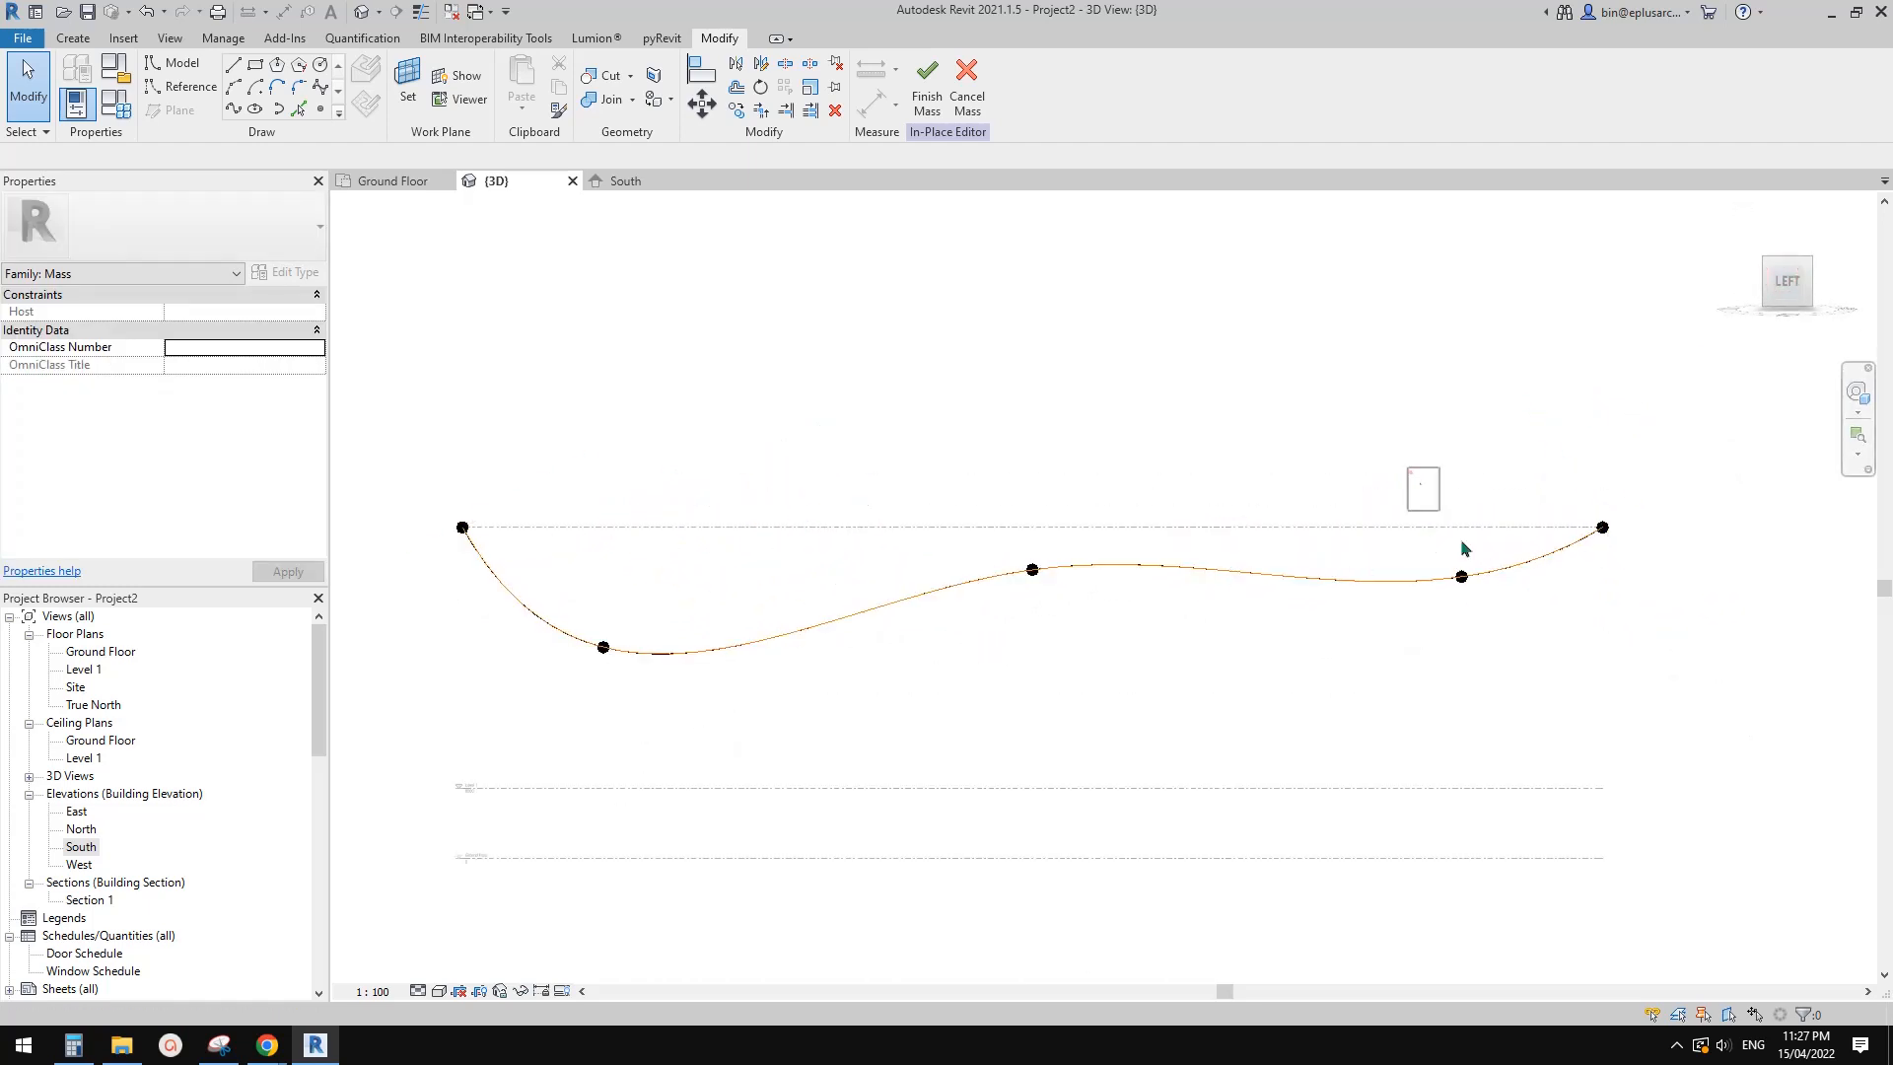
left_click_drag(1502, 579, 1493, 566)
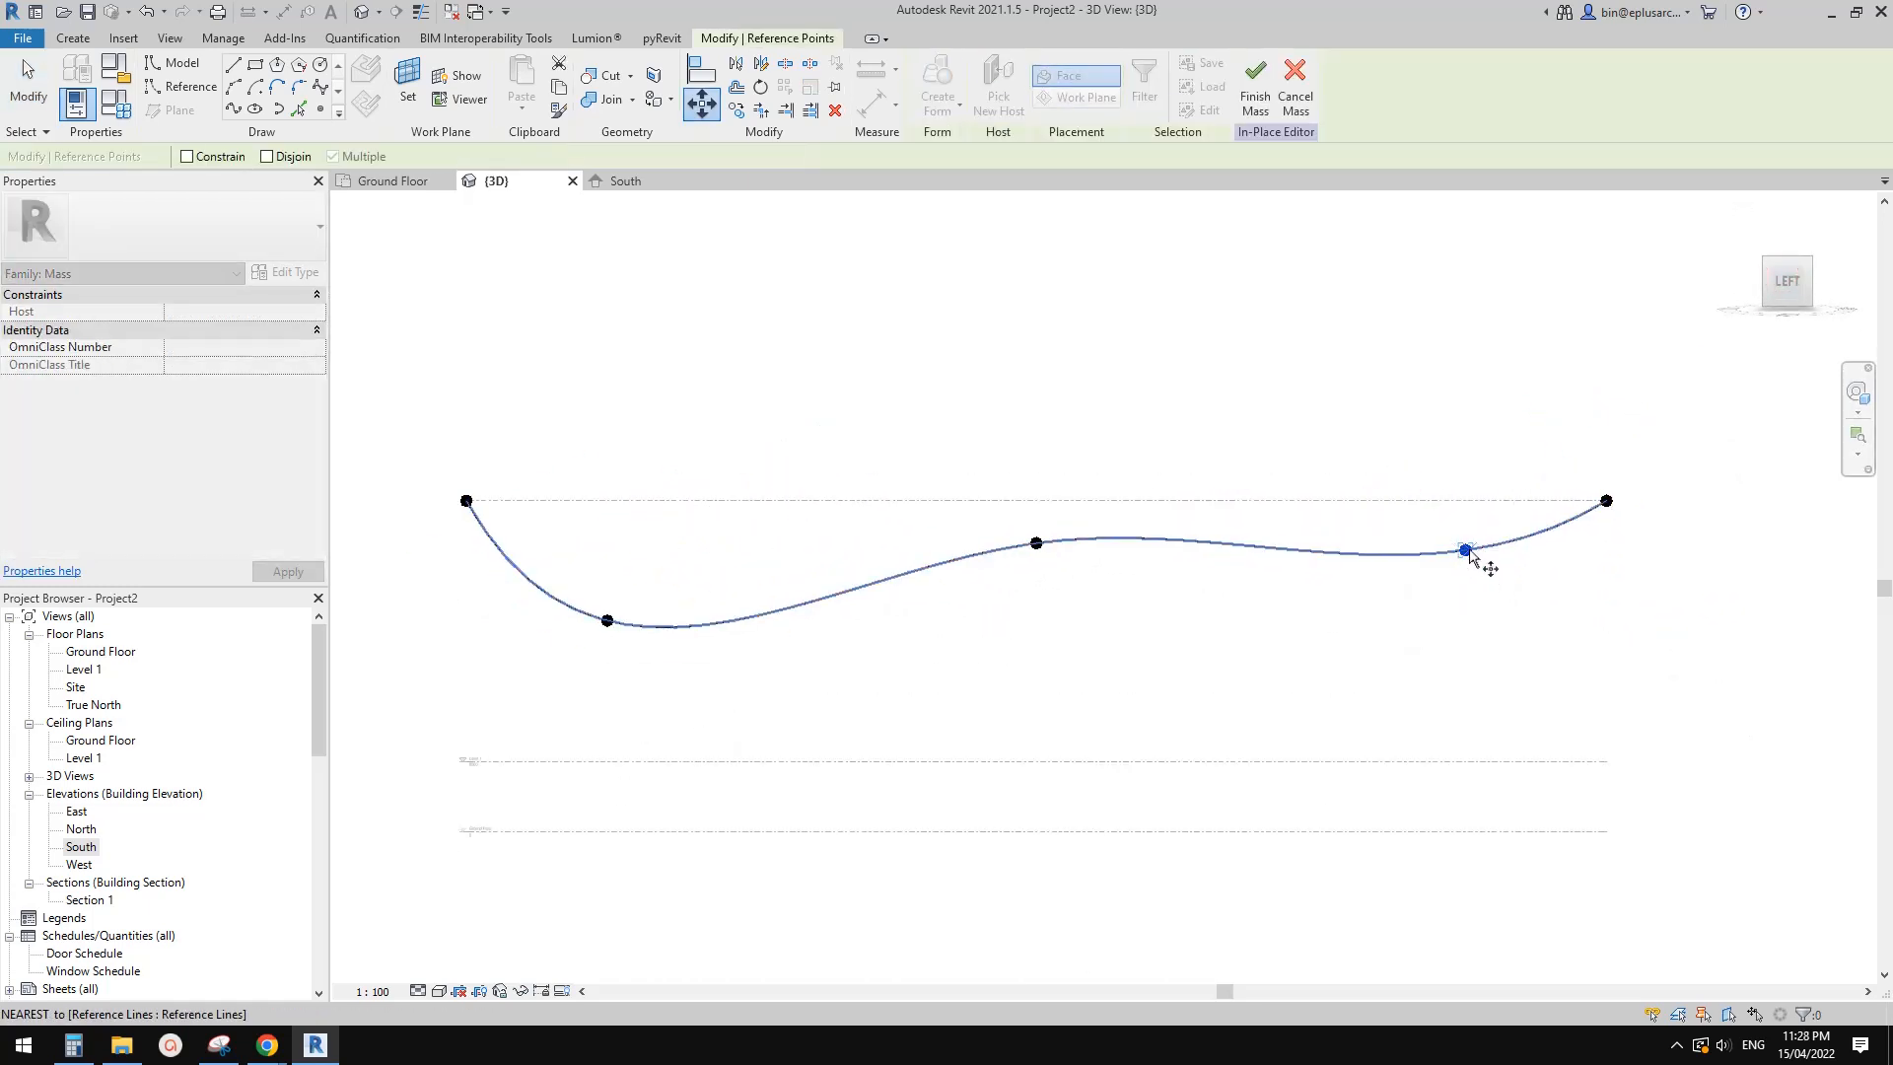
left_click(608, 622)
key("Escape")
key("Escape")
scroll(1104, 575, "down", 1)
middle_click_drag(1110, 576, 1185, 583)
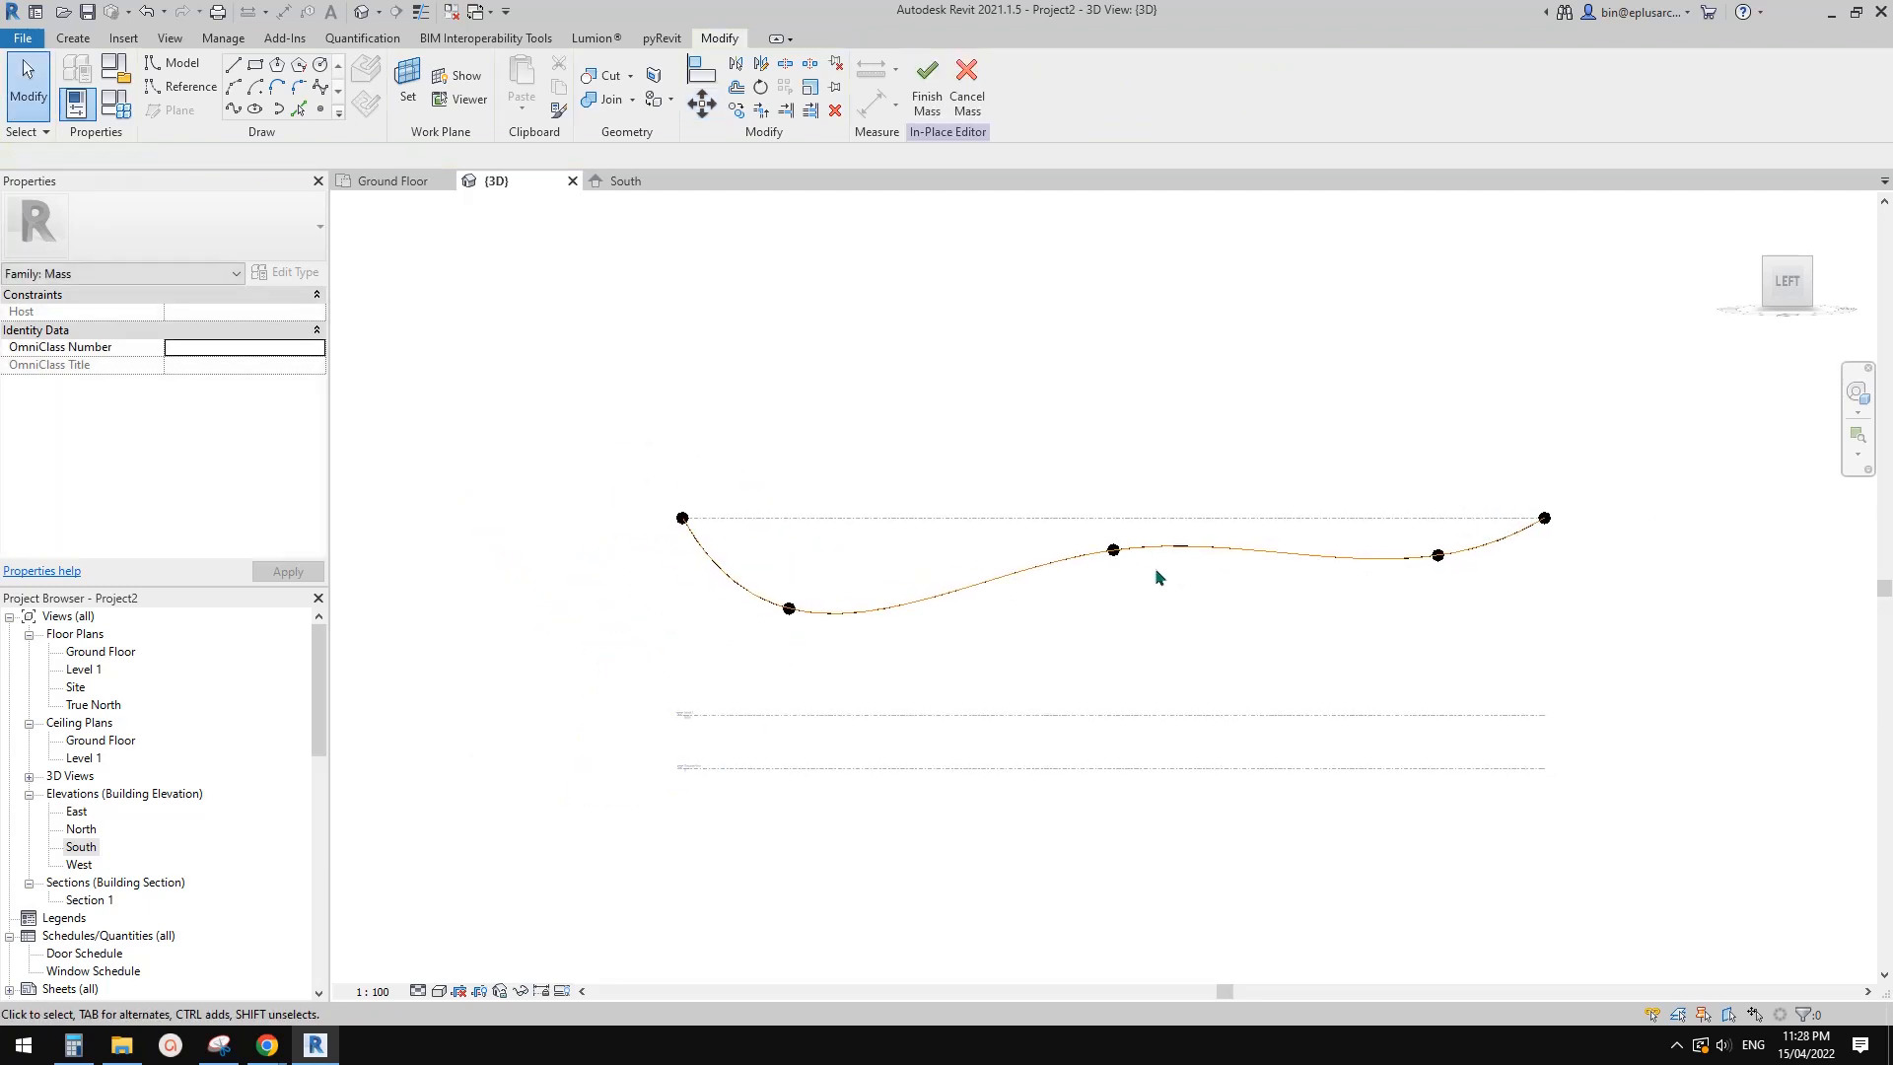
scroll(1267, 542, "up", 1)
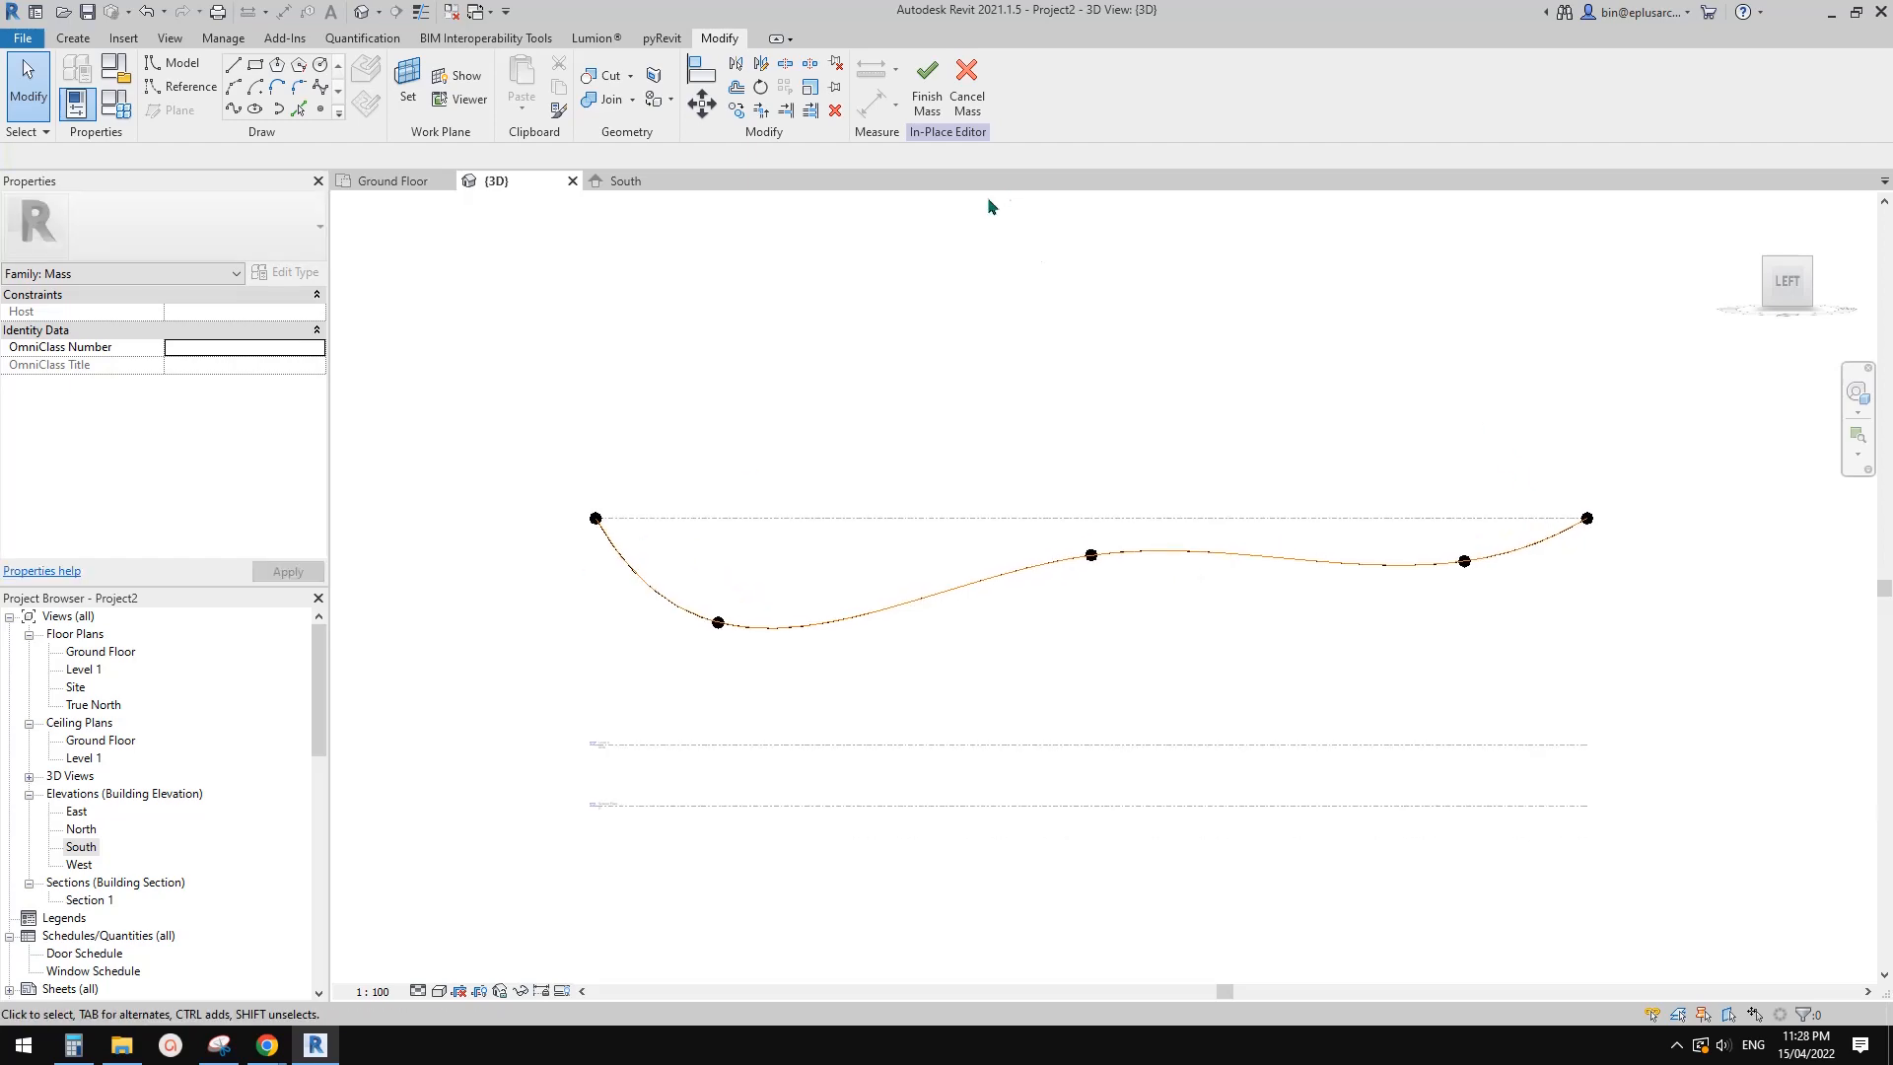
Delete the right and left interior points from all the roof curves
middle_click_drag(1225, 391, 1349, 459, "shift")
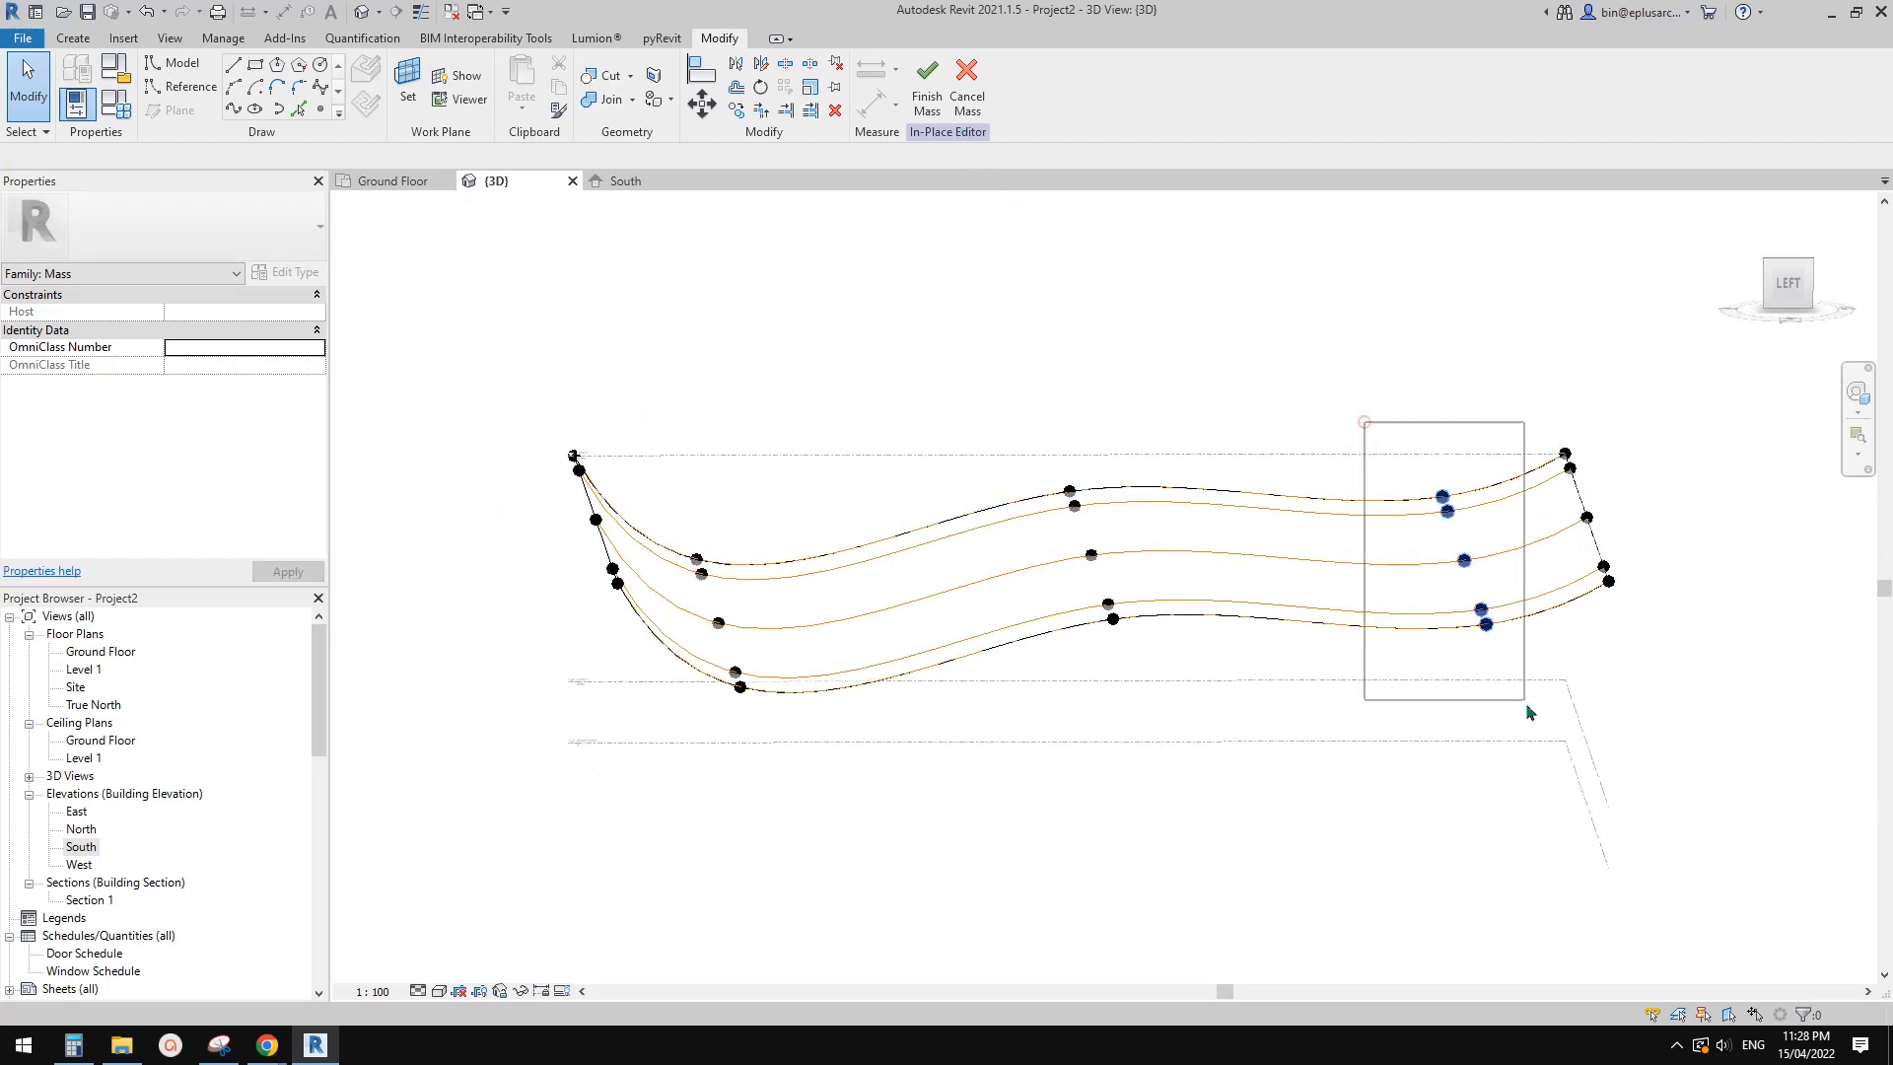
left_click_drag(1469, 634, 1469, 634)
key("Delete")
left_click_drag(675, 431, 834, 762)
key("Delete")
left_click(926, 551)
middle_click_drag(926, 551, 1159, 572, "shift")
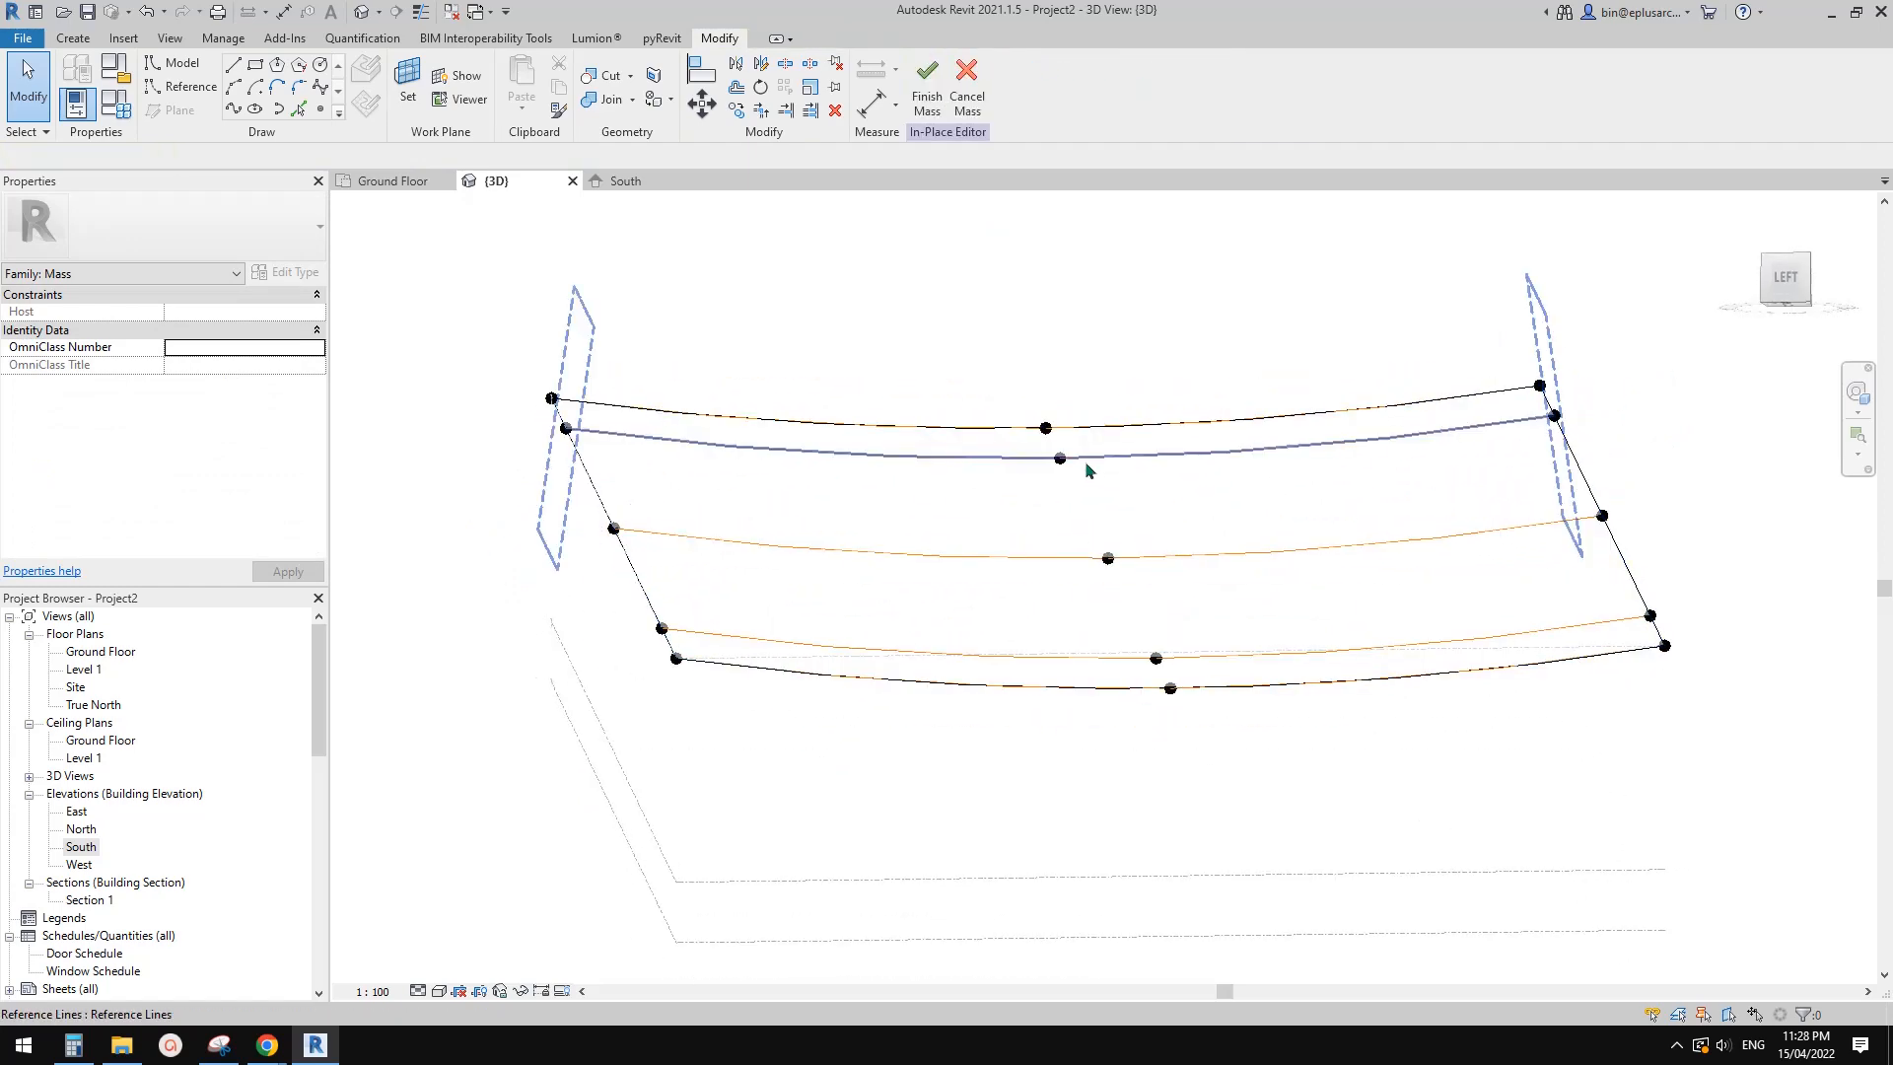
Select the middle hosted points edge-on from the left, then orbit to check the sag
left_click(1785, 279)
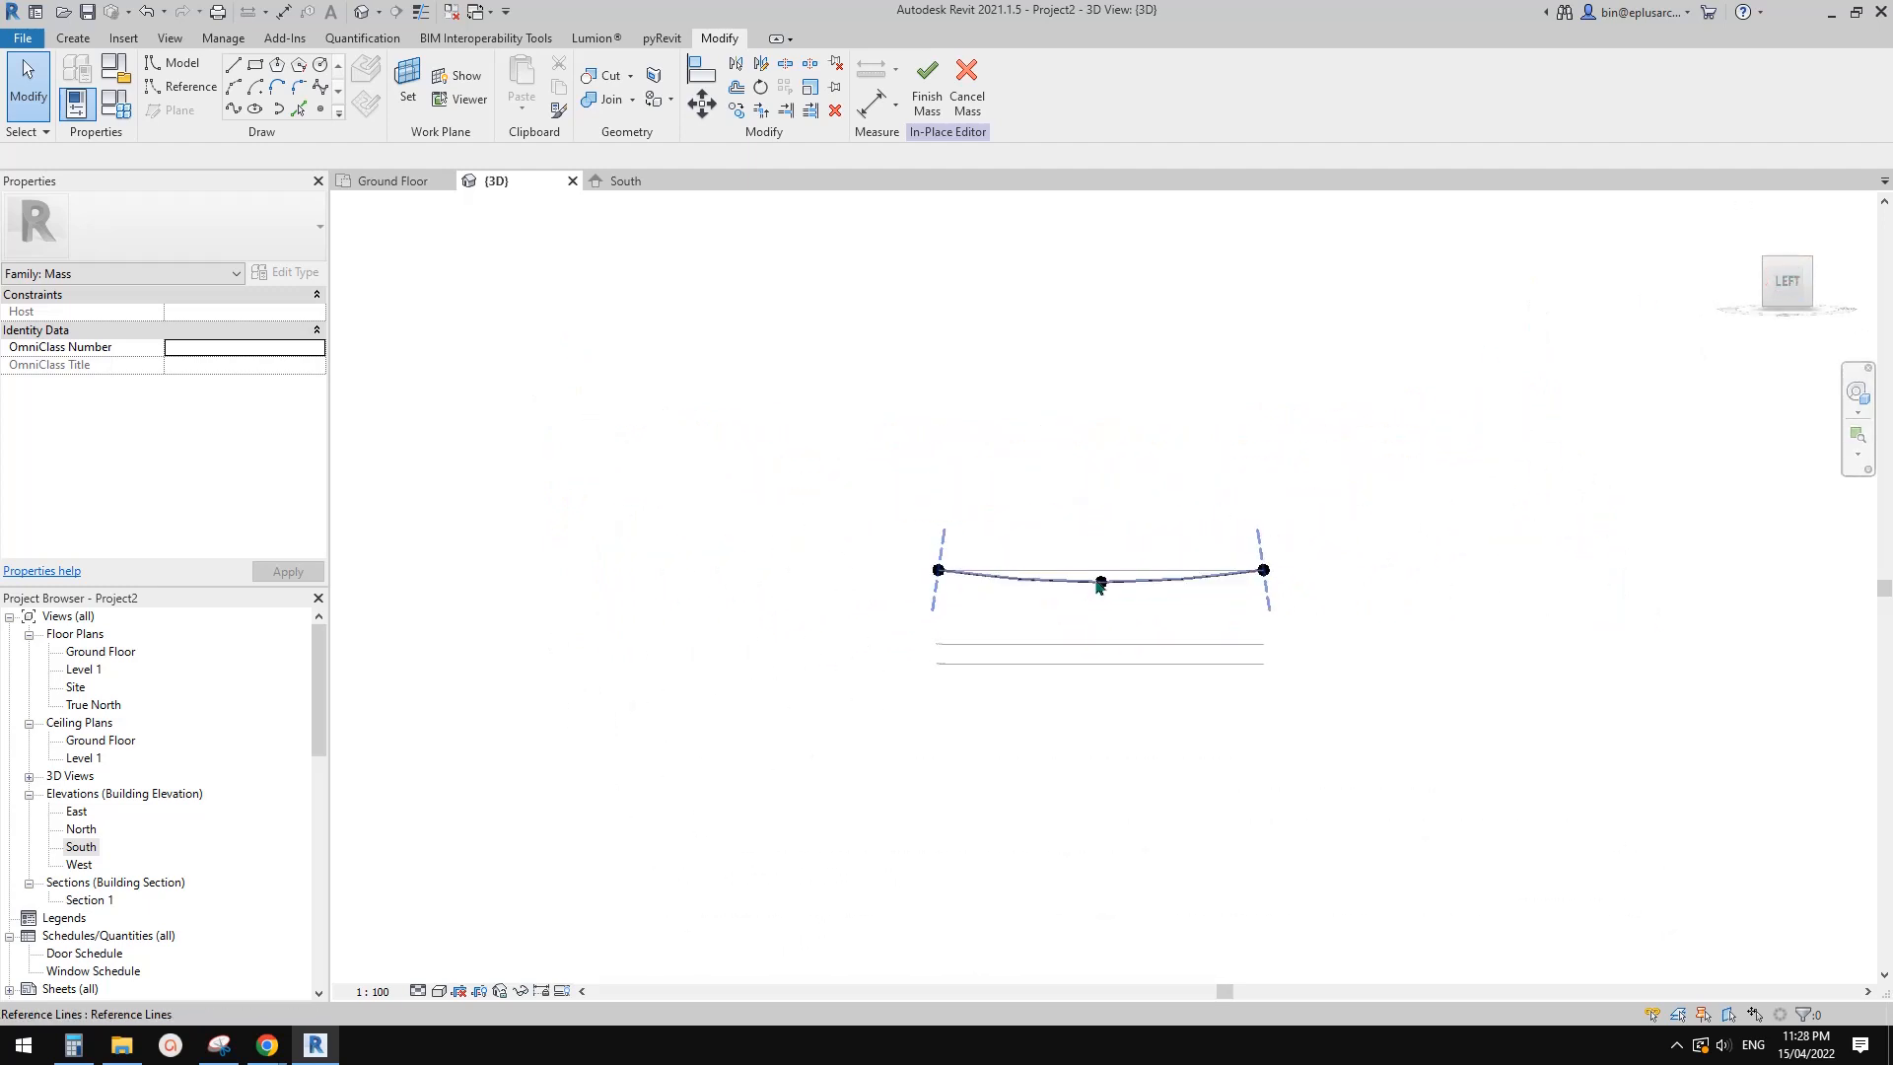
middle_click_drag(1107, 516, 1151, 590, "shift")
left_click(1780, 284)
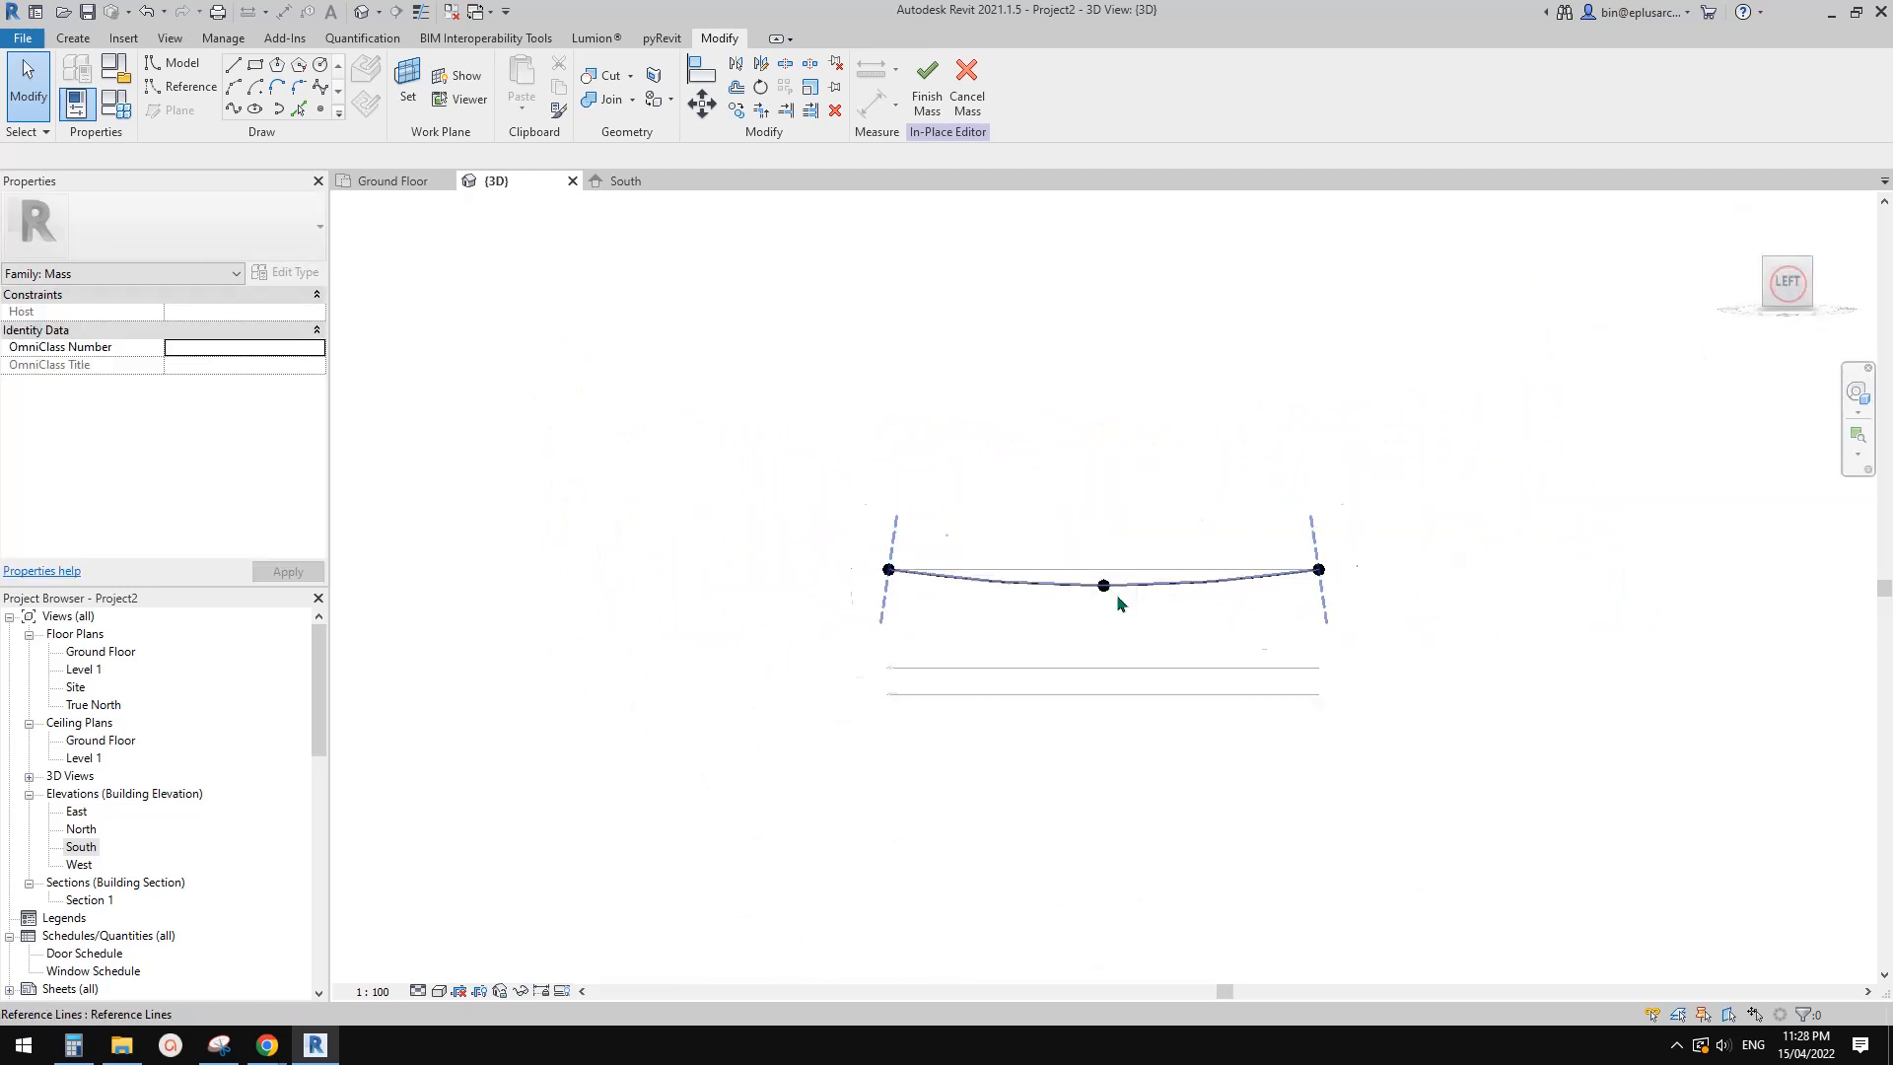
left_click_drag(1053, 503, 1173, 610)
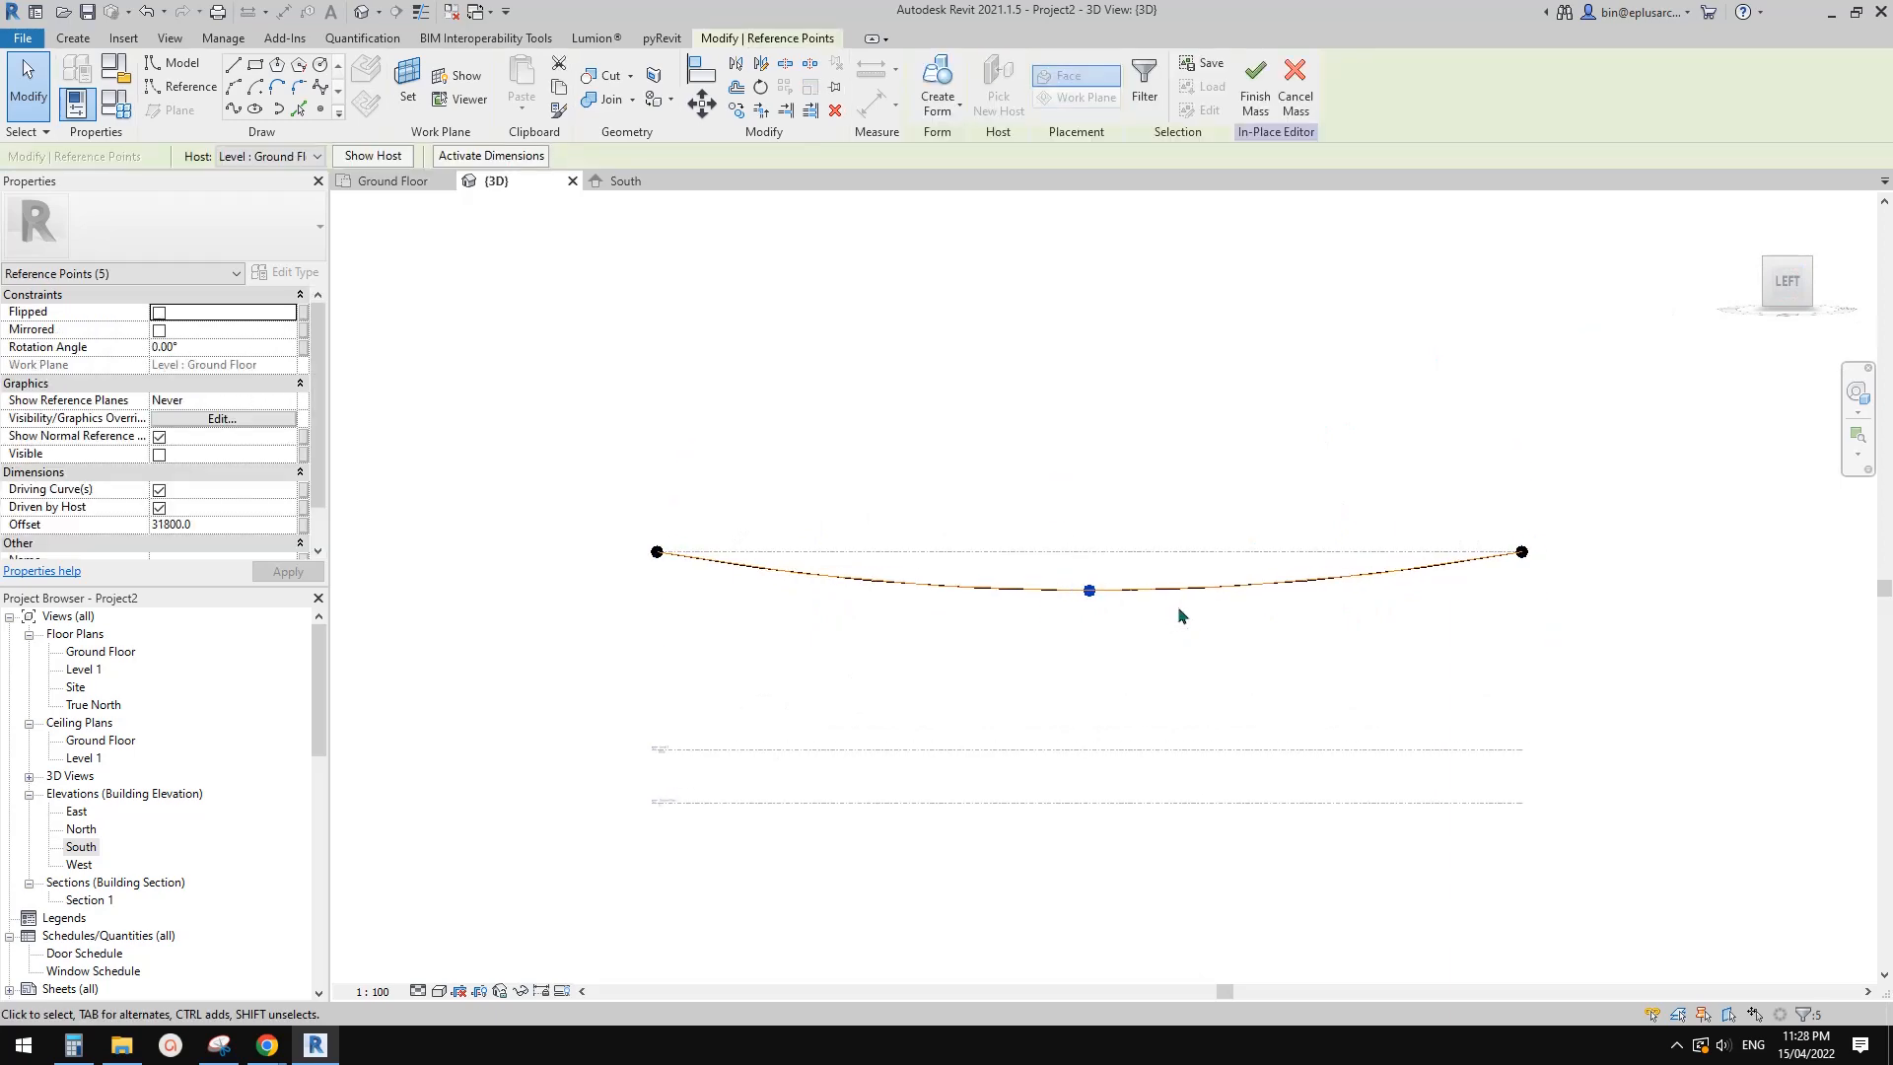
scroll(1193, 626, "down", 1)
middle_click_drag(1199, 633, 836, 649, "shift")
scroll(986, 622, "down", 3)
mouse_move(1114, 616)
middle_mouse_down("shift")
mouse_move(1091, 604)
mouse_move(1183, 651)
mouse_move(1086, 604)
middle_mouse_up("shift")
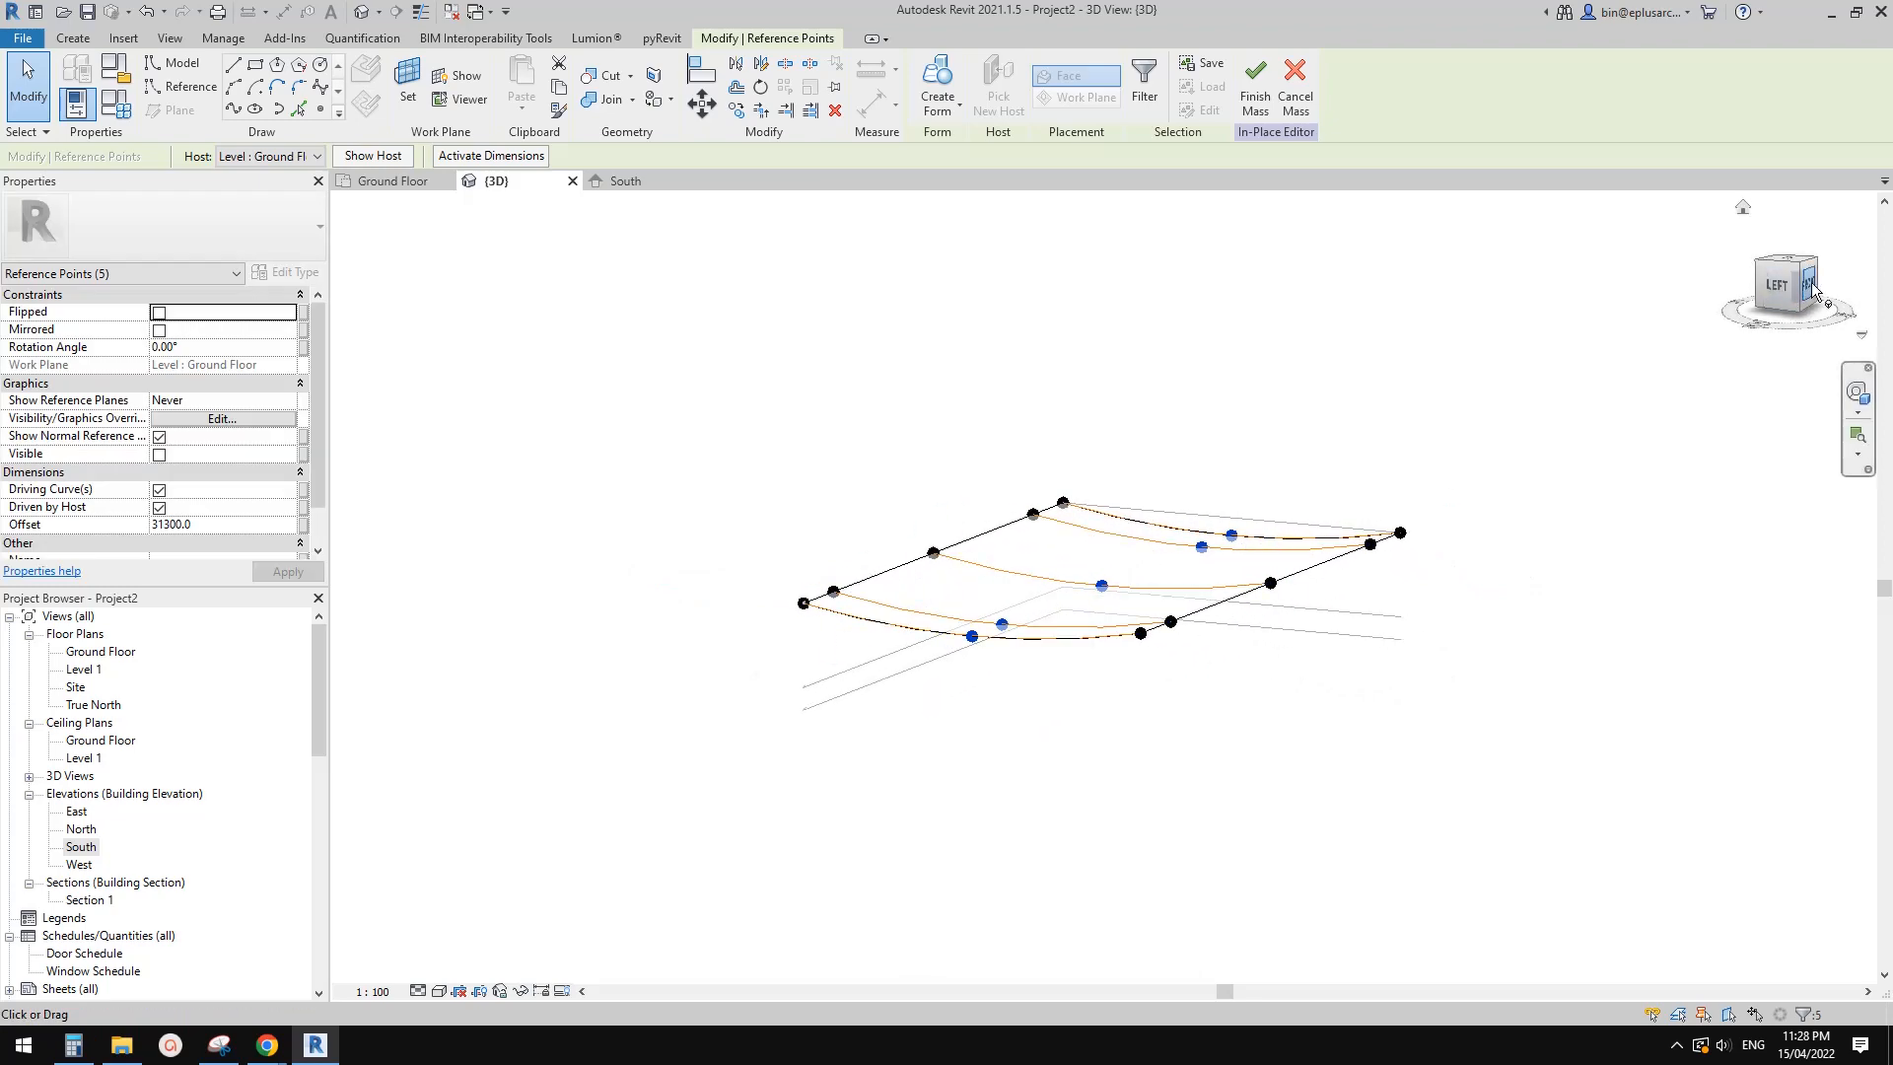
From the FRONT view, lower the left-end, right-end and second-from-left point pairs
left_click(1812, 288)
key("Escape")
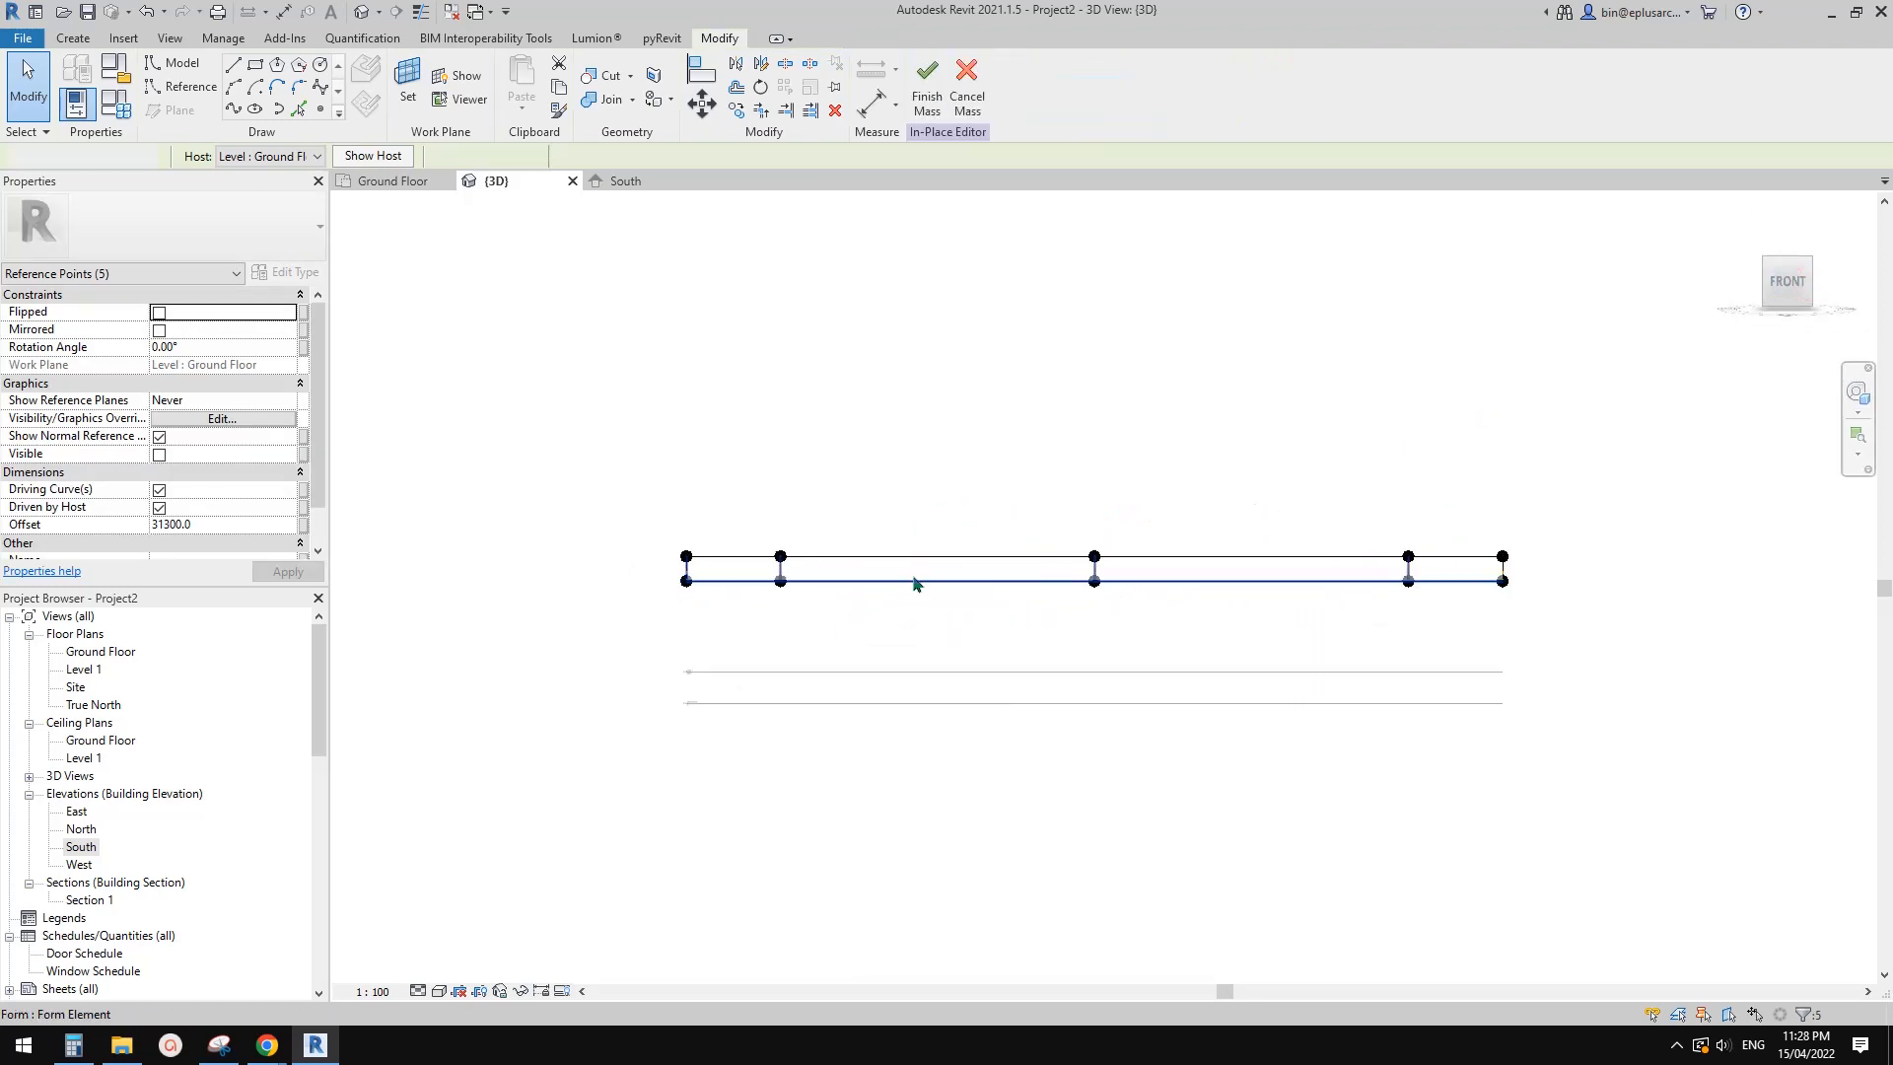
left_click_drag(654, 486, 724, 617)
key("shift+Down")
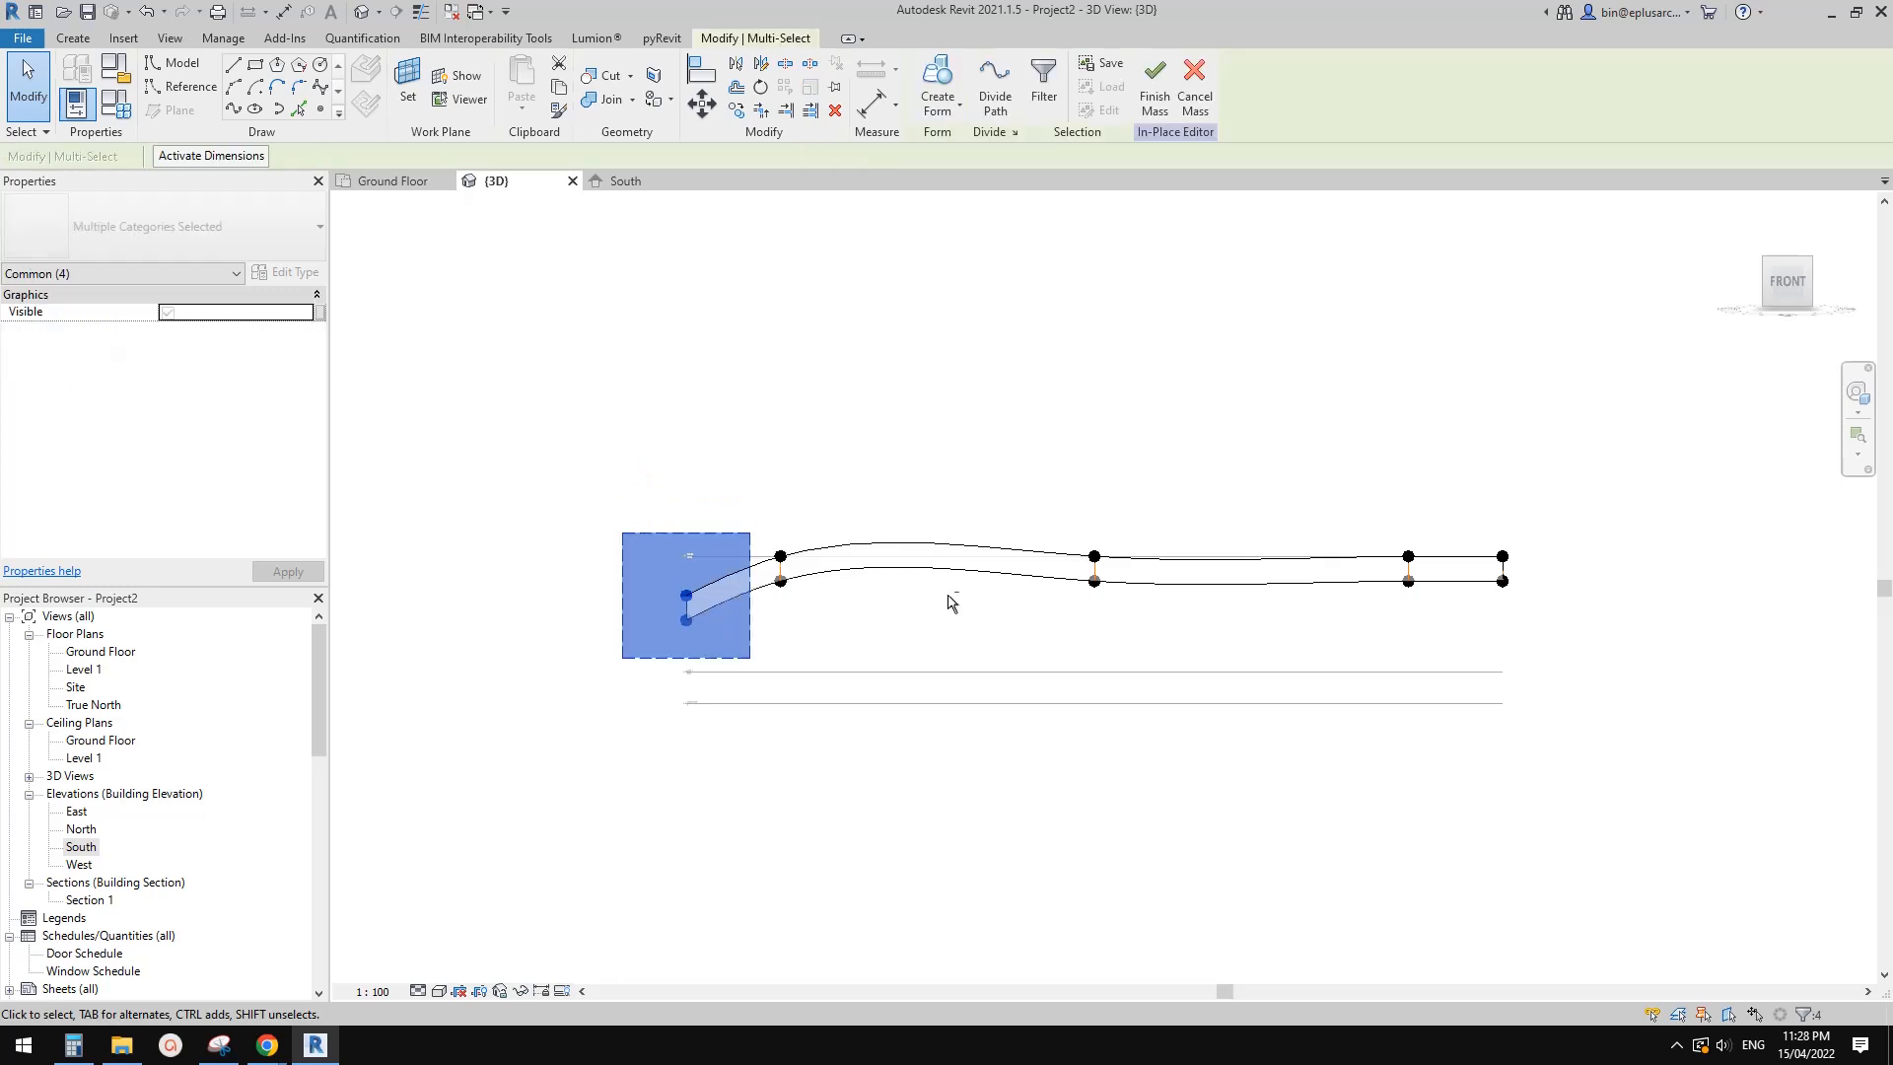
left_click_drag(1469, 517, 1561, 631)
key("shift+Down")
left_click(735, 478)
left_click_drag(745, 477, 875, 613)
key("shift+Down")
left_click_drag(604, 531, 756, 668)
key("shift+Down")
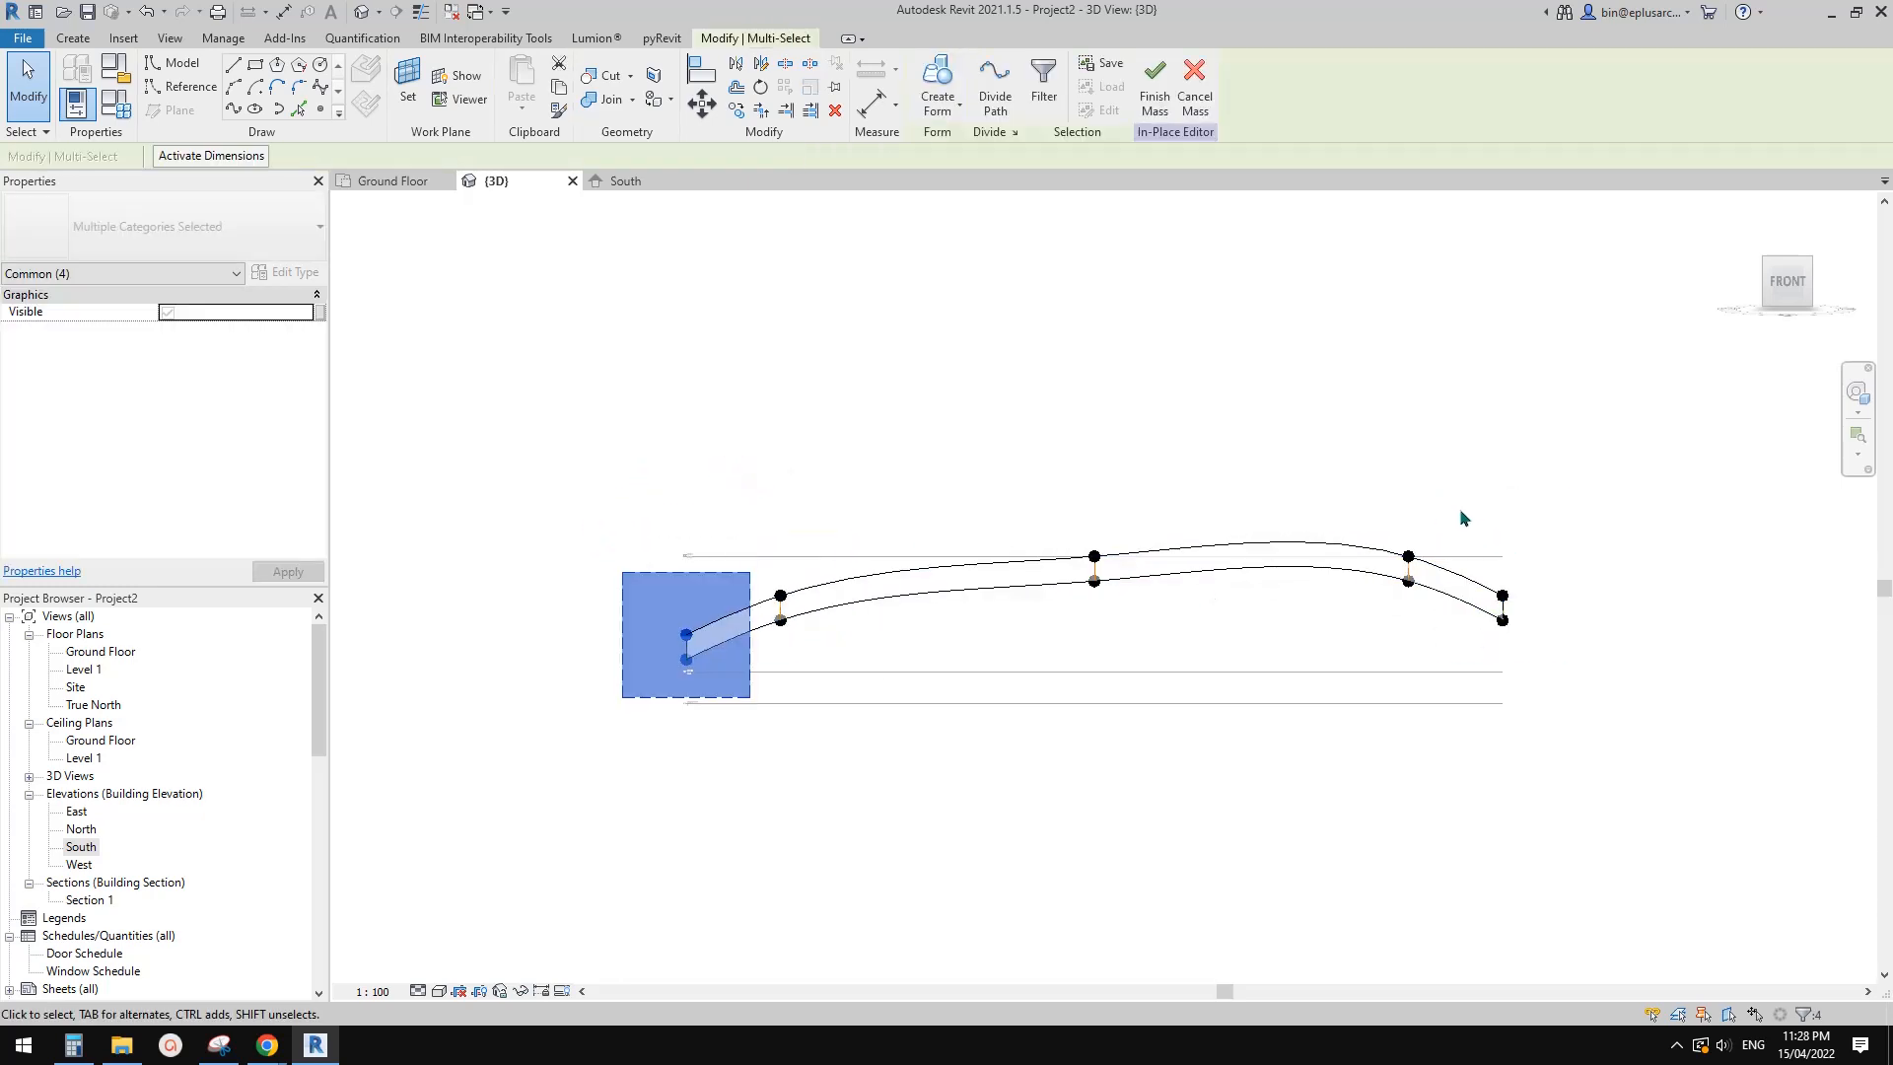
Shift the near-right pair left and the second-left pair right, then orbit to inspect the saddle
left_click_drag(1384, 543, 1421, 623)
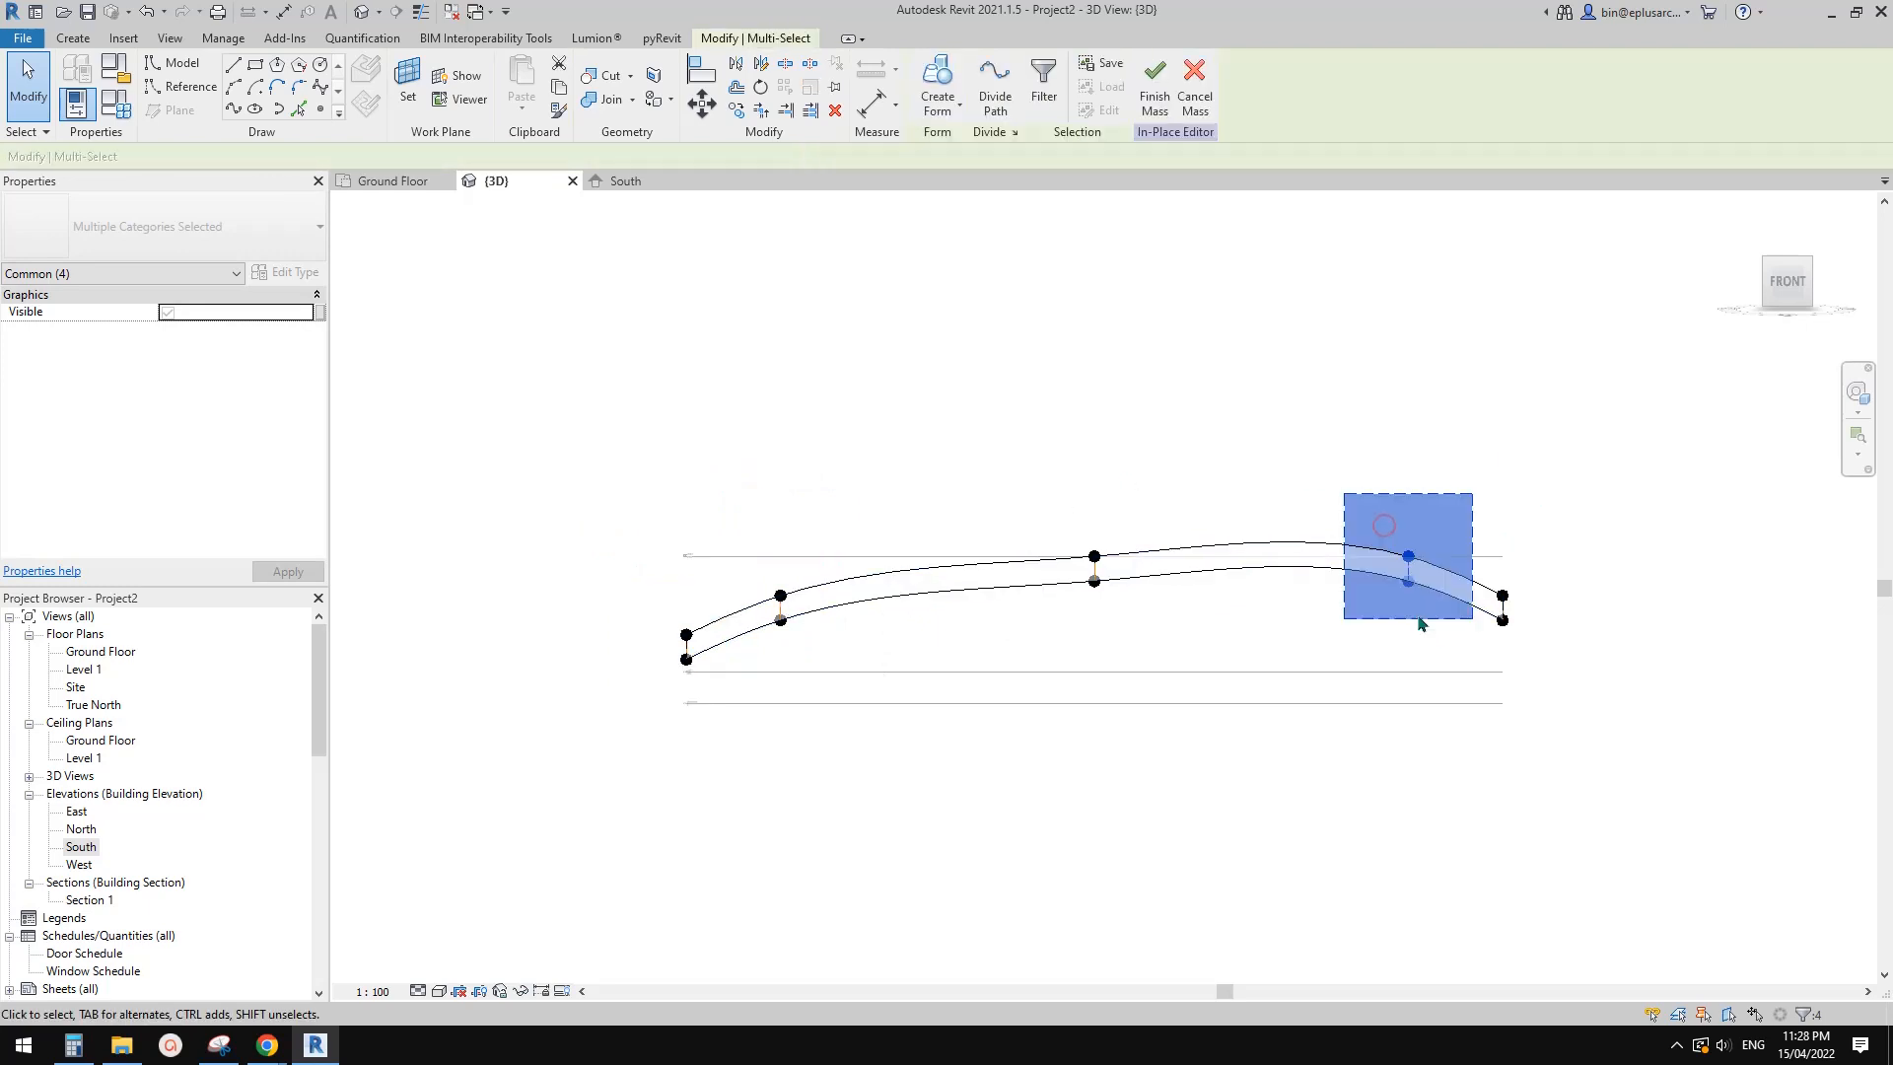
key("shift+Left")
key("shift+Left")
left_click_drag(716, 490, 892, 678)
key("shift+Down")
key("shift+Up")
key("shift+Right")
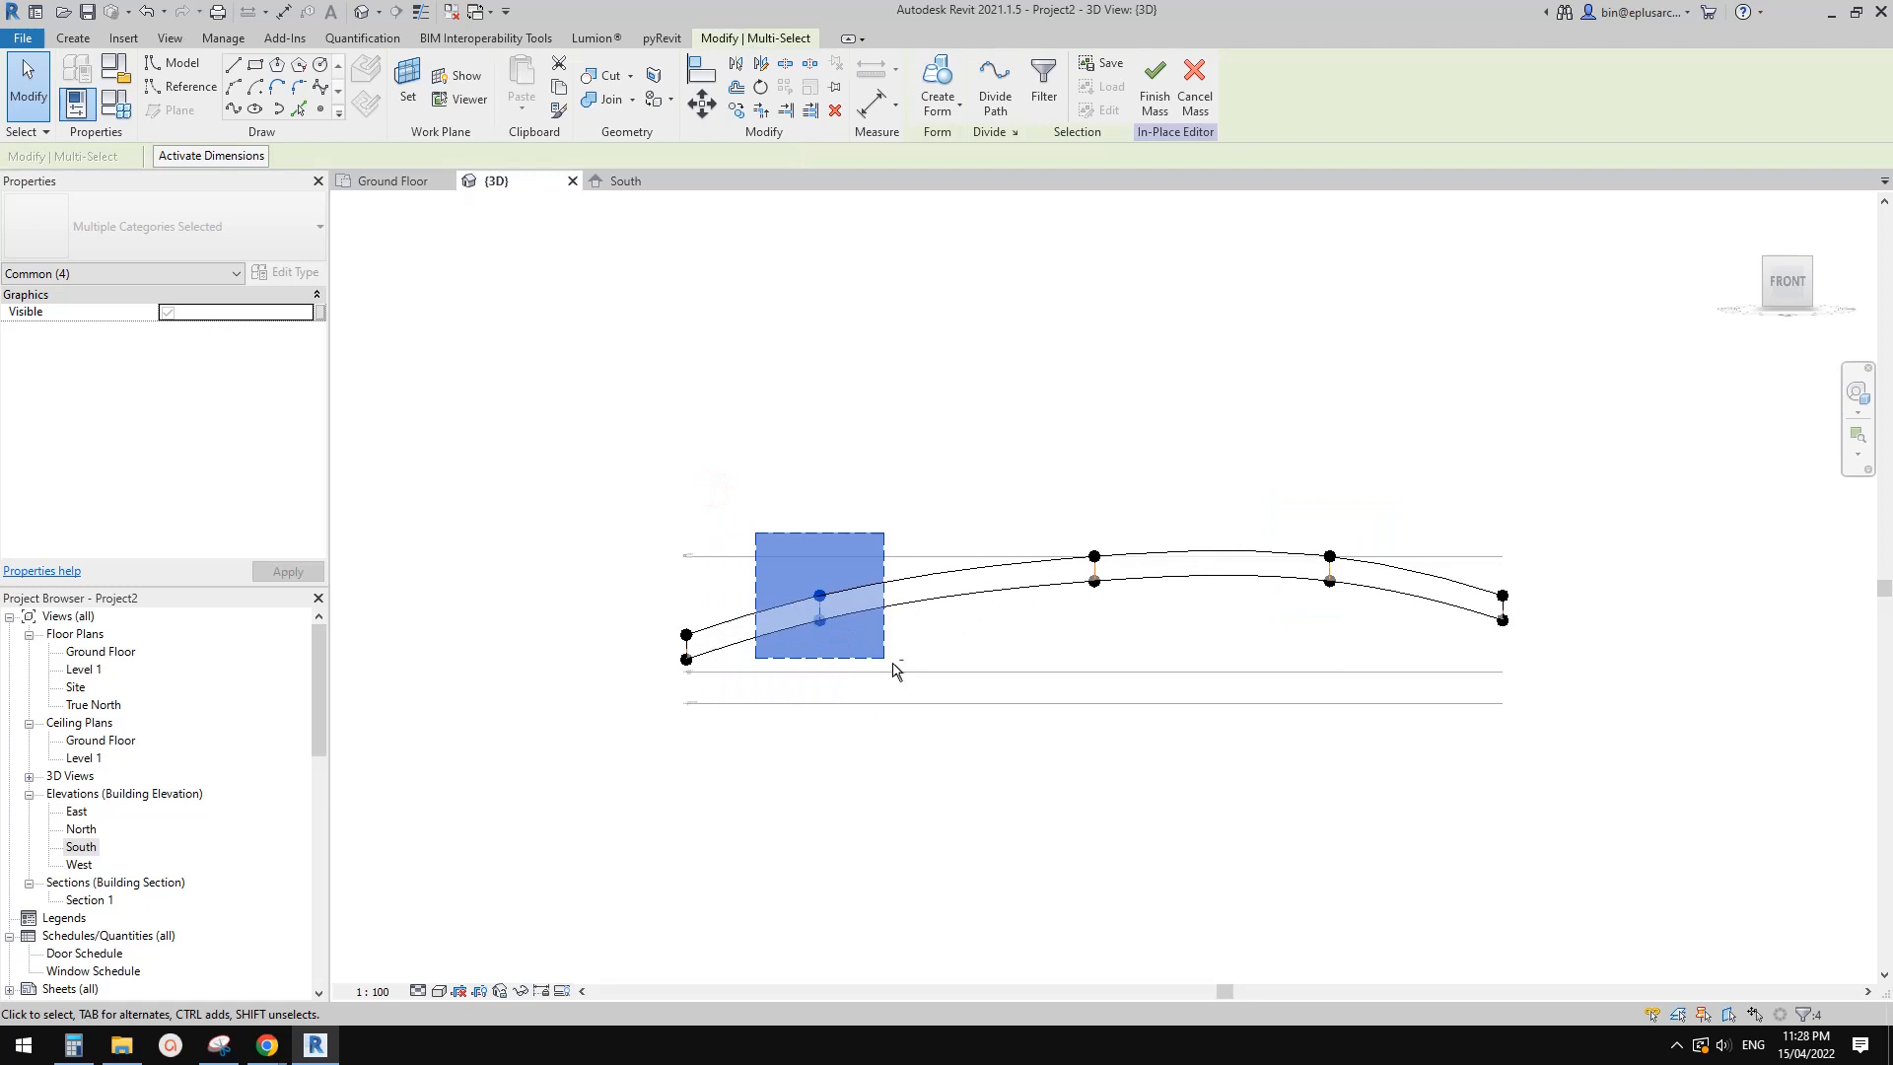
key("shift+Right")
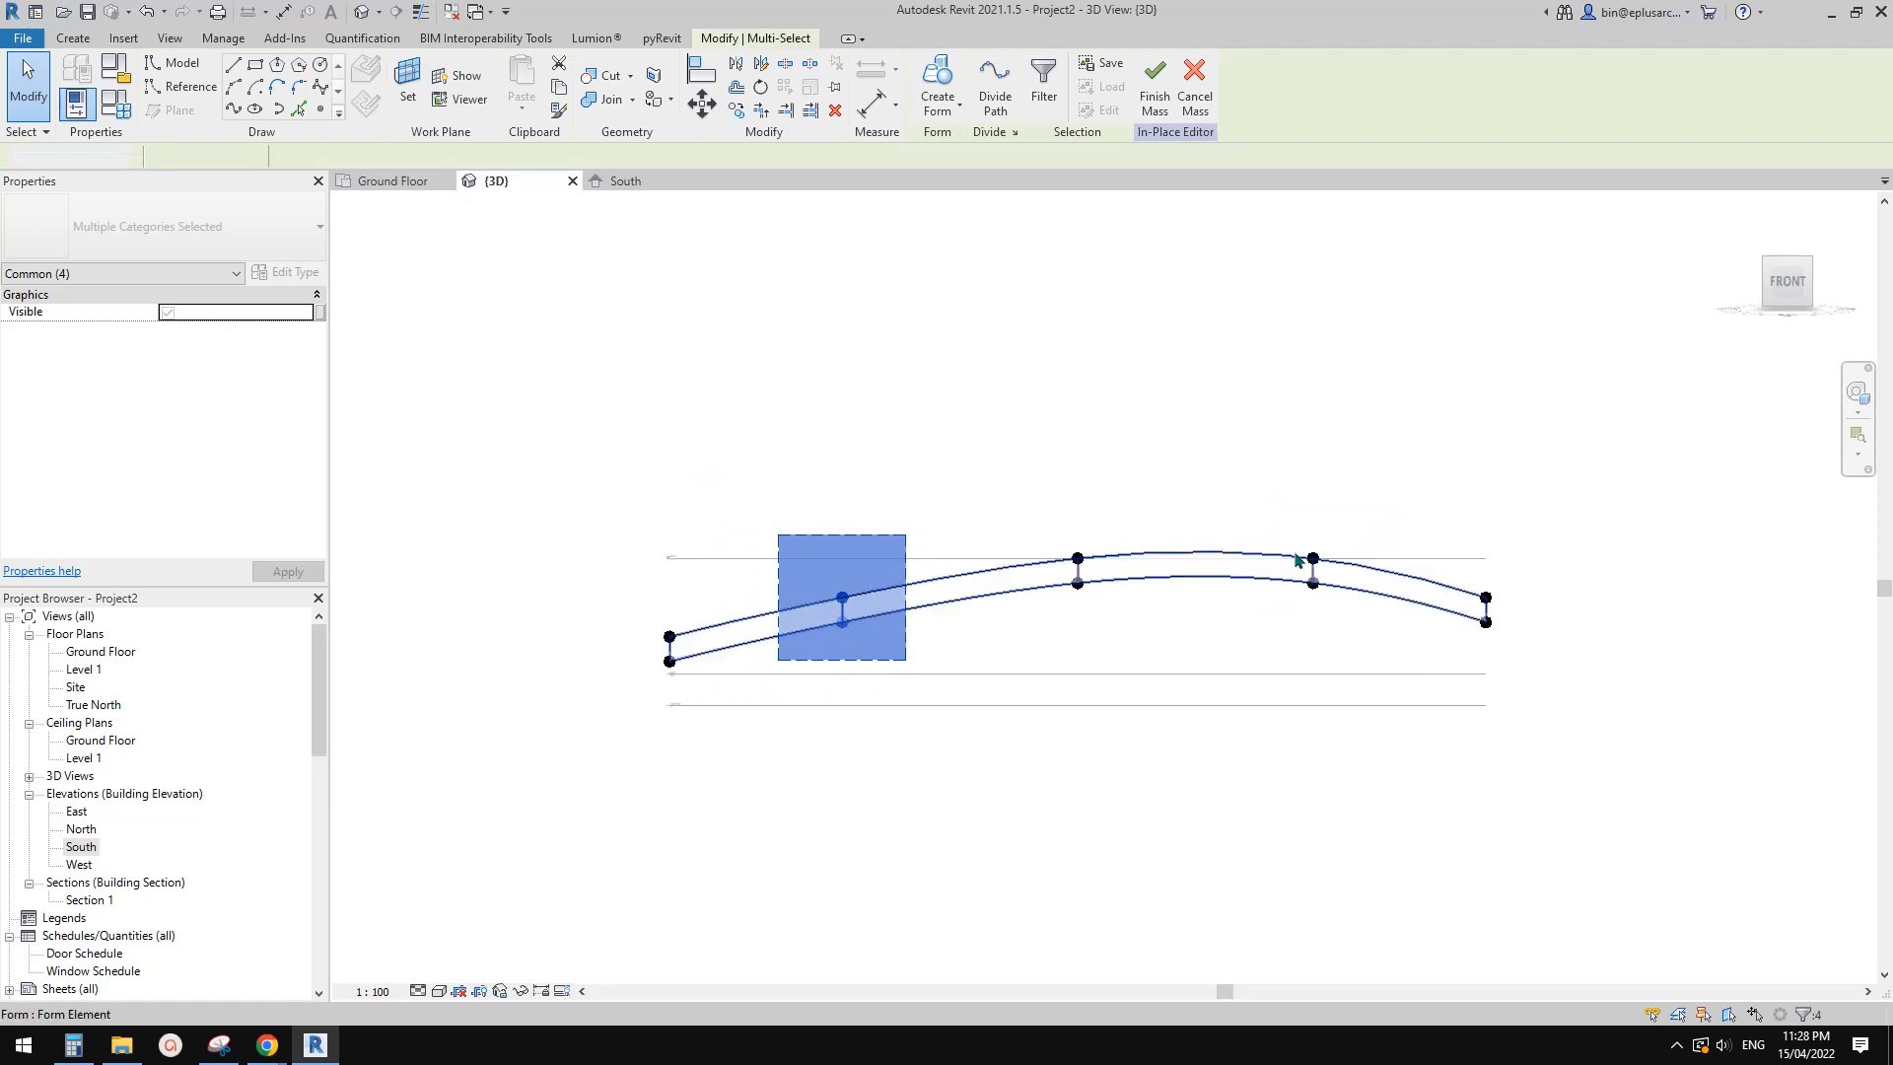
left_click(1378, 660)
middle_click_drag(1379, 664, 930, 819, "shift")
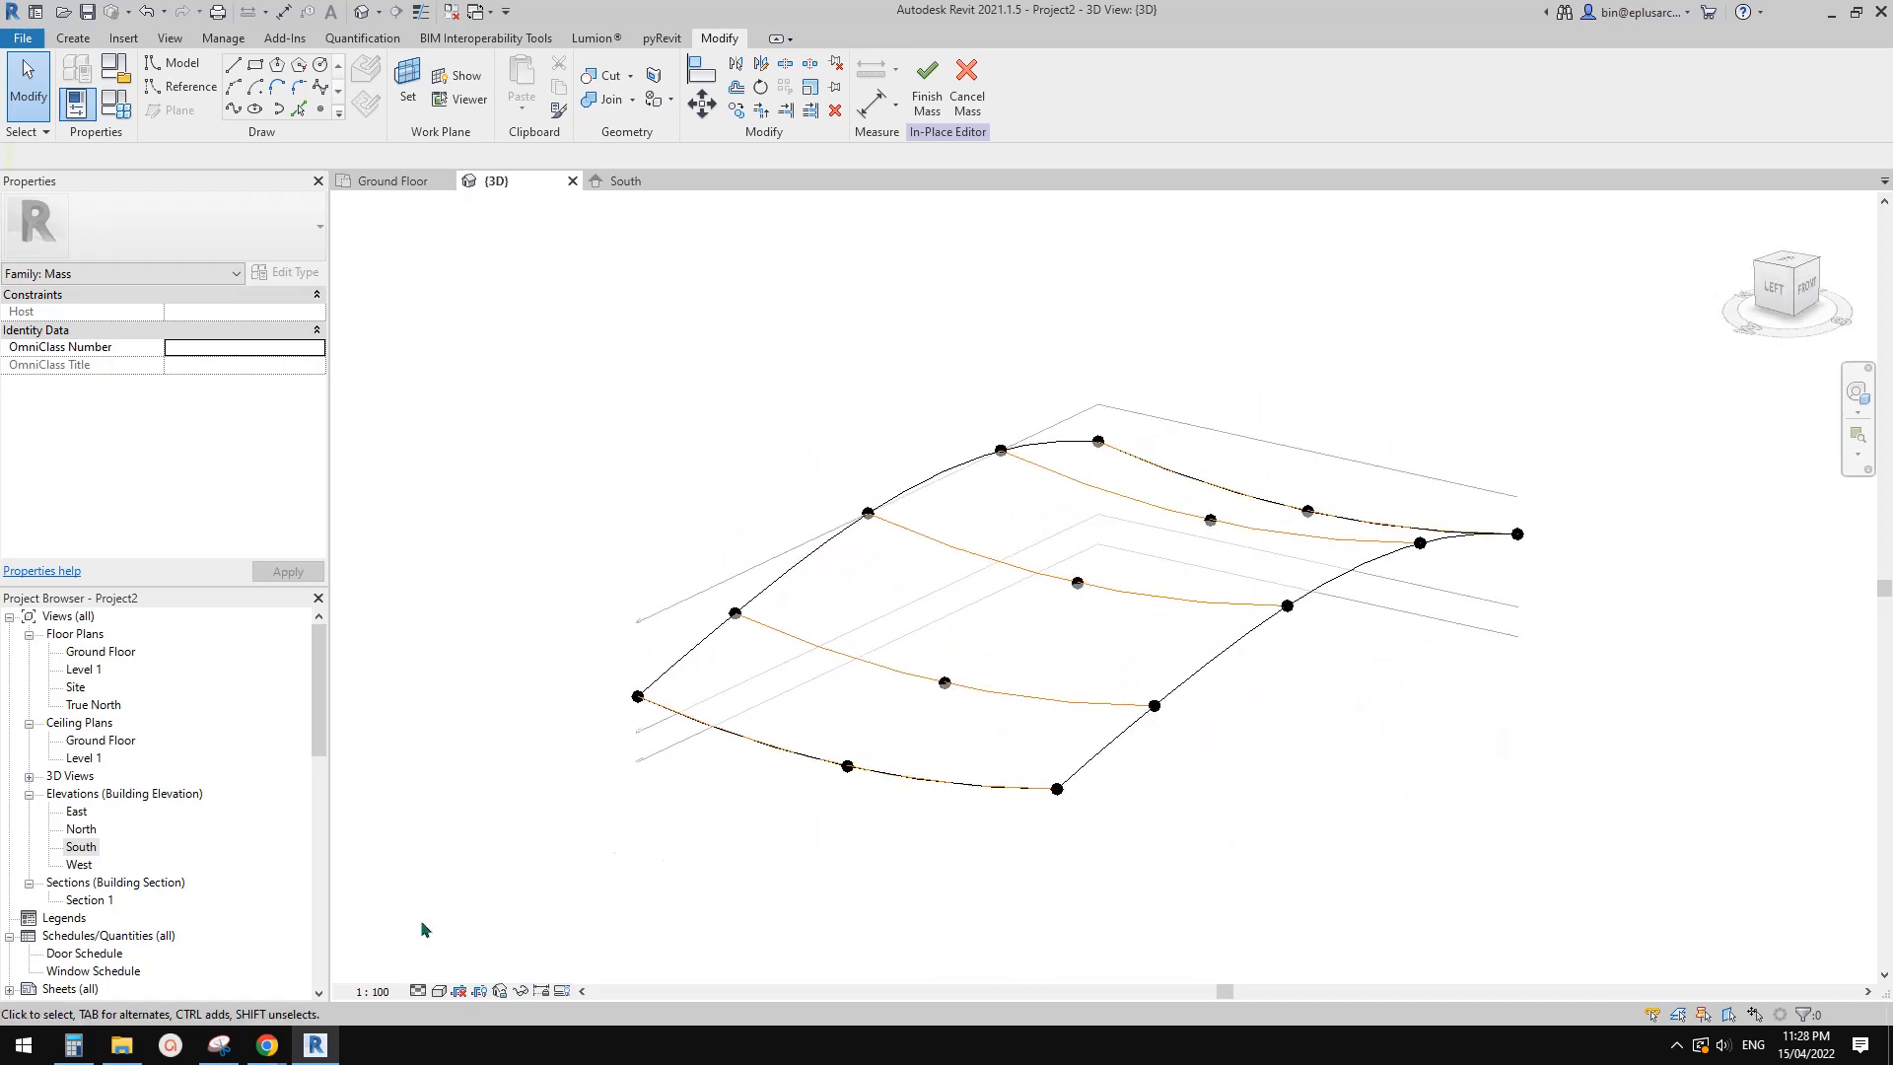
mouse_move(267, 1045)
left_click(391, 947)
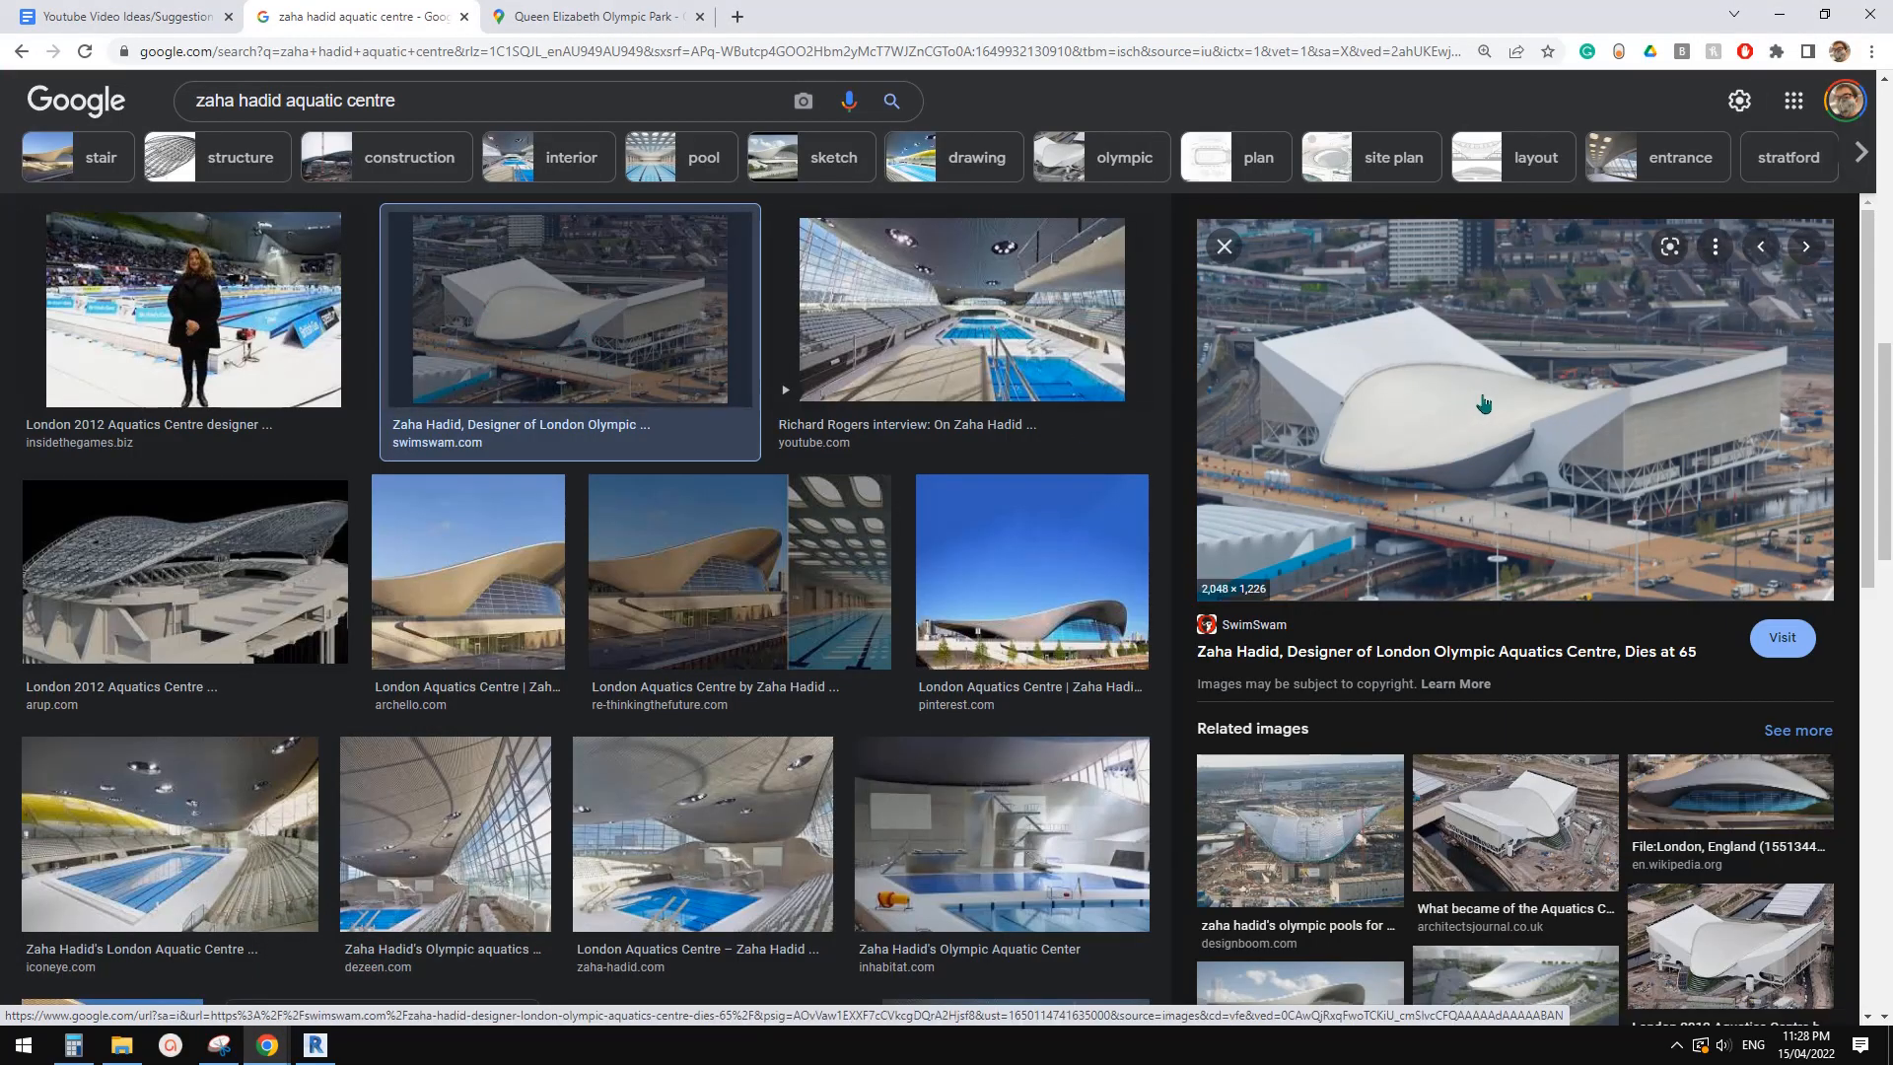
scroll(689, 605, "up", 1)
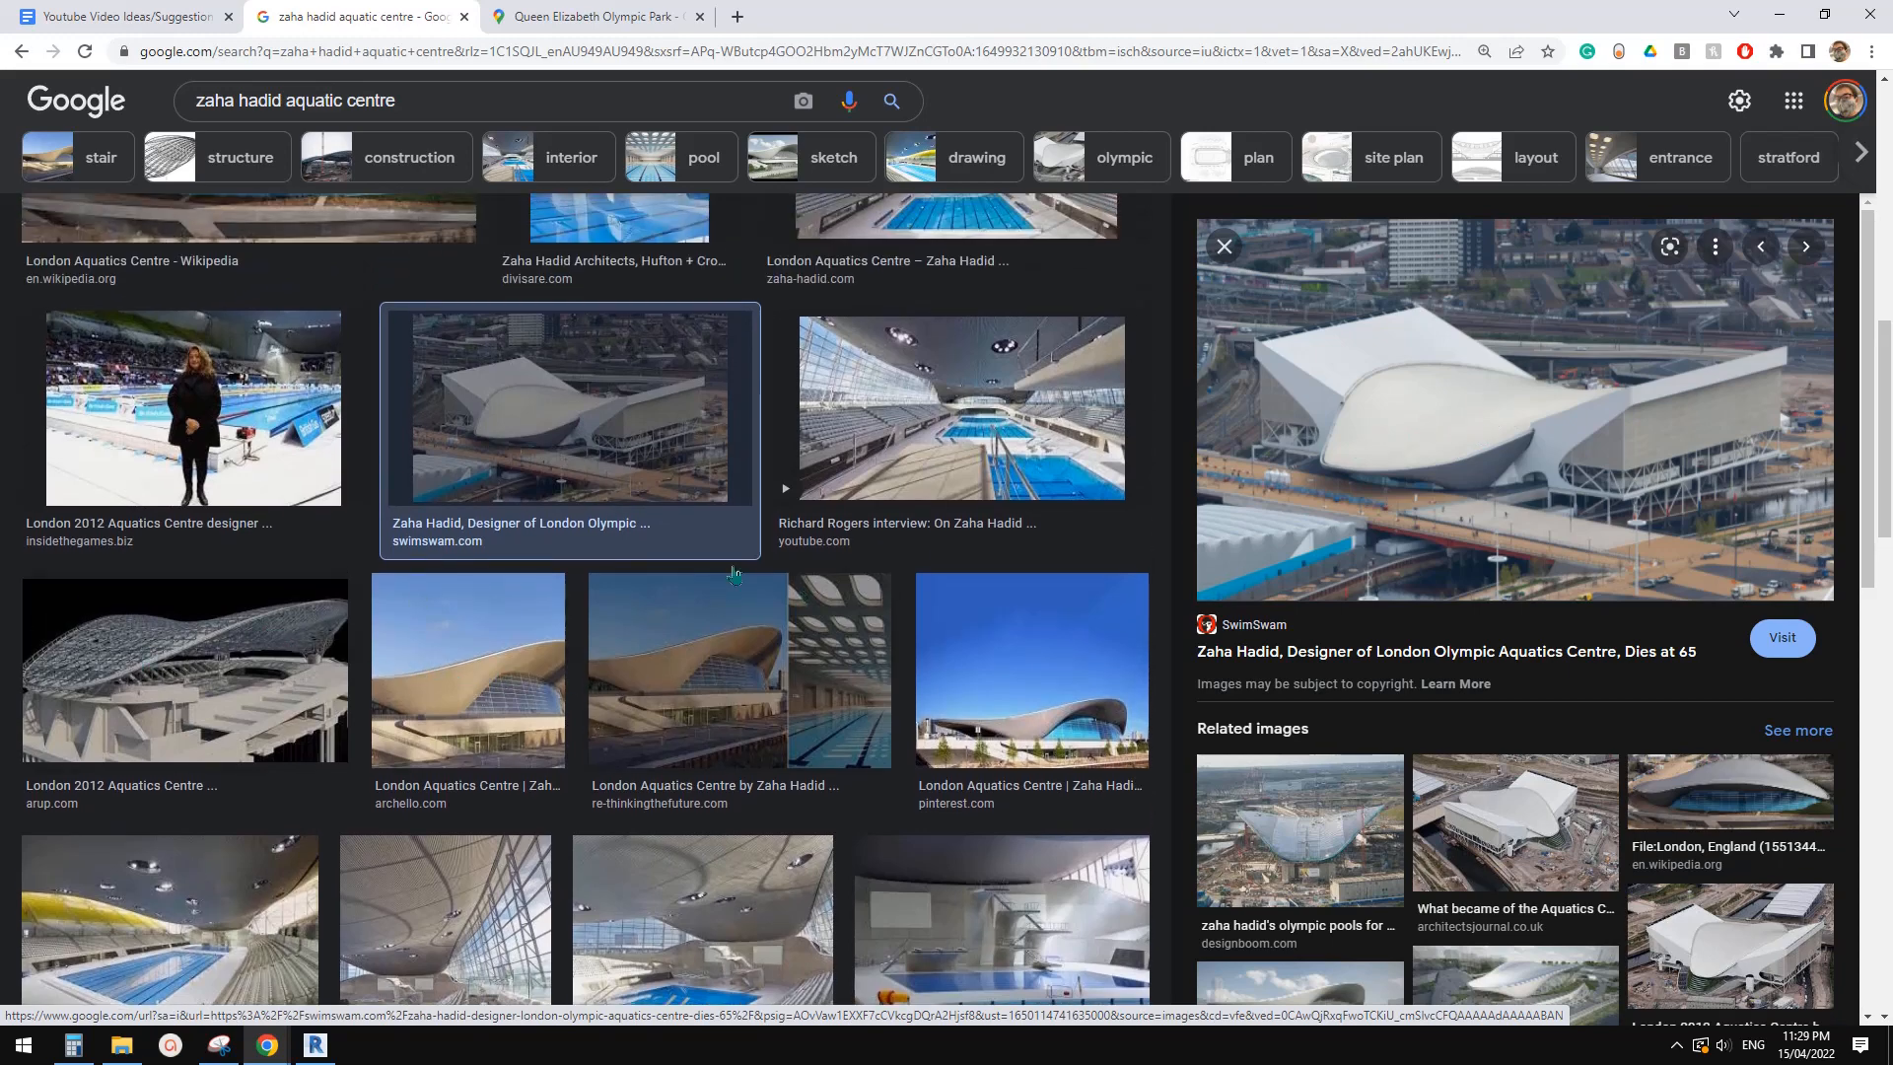
left_click(314, 1045)
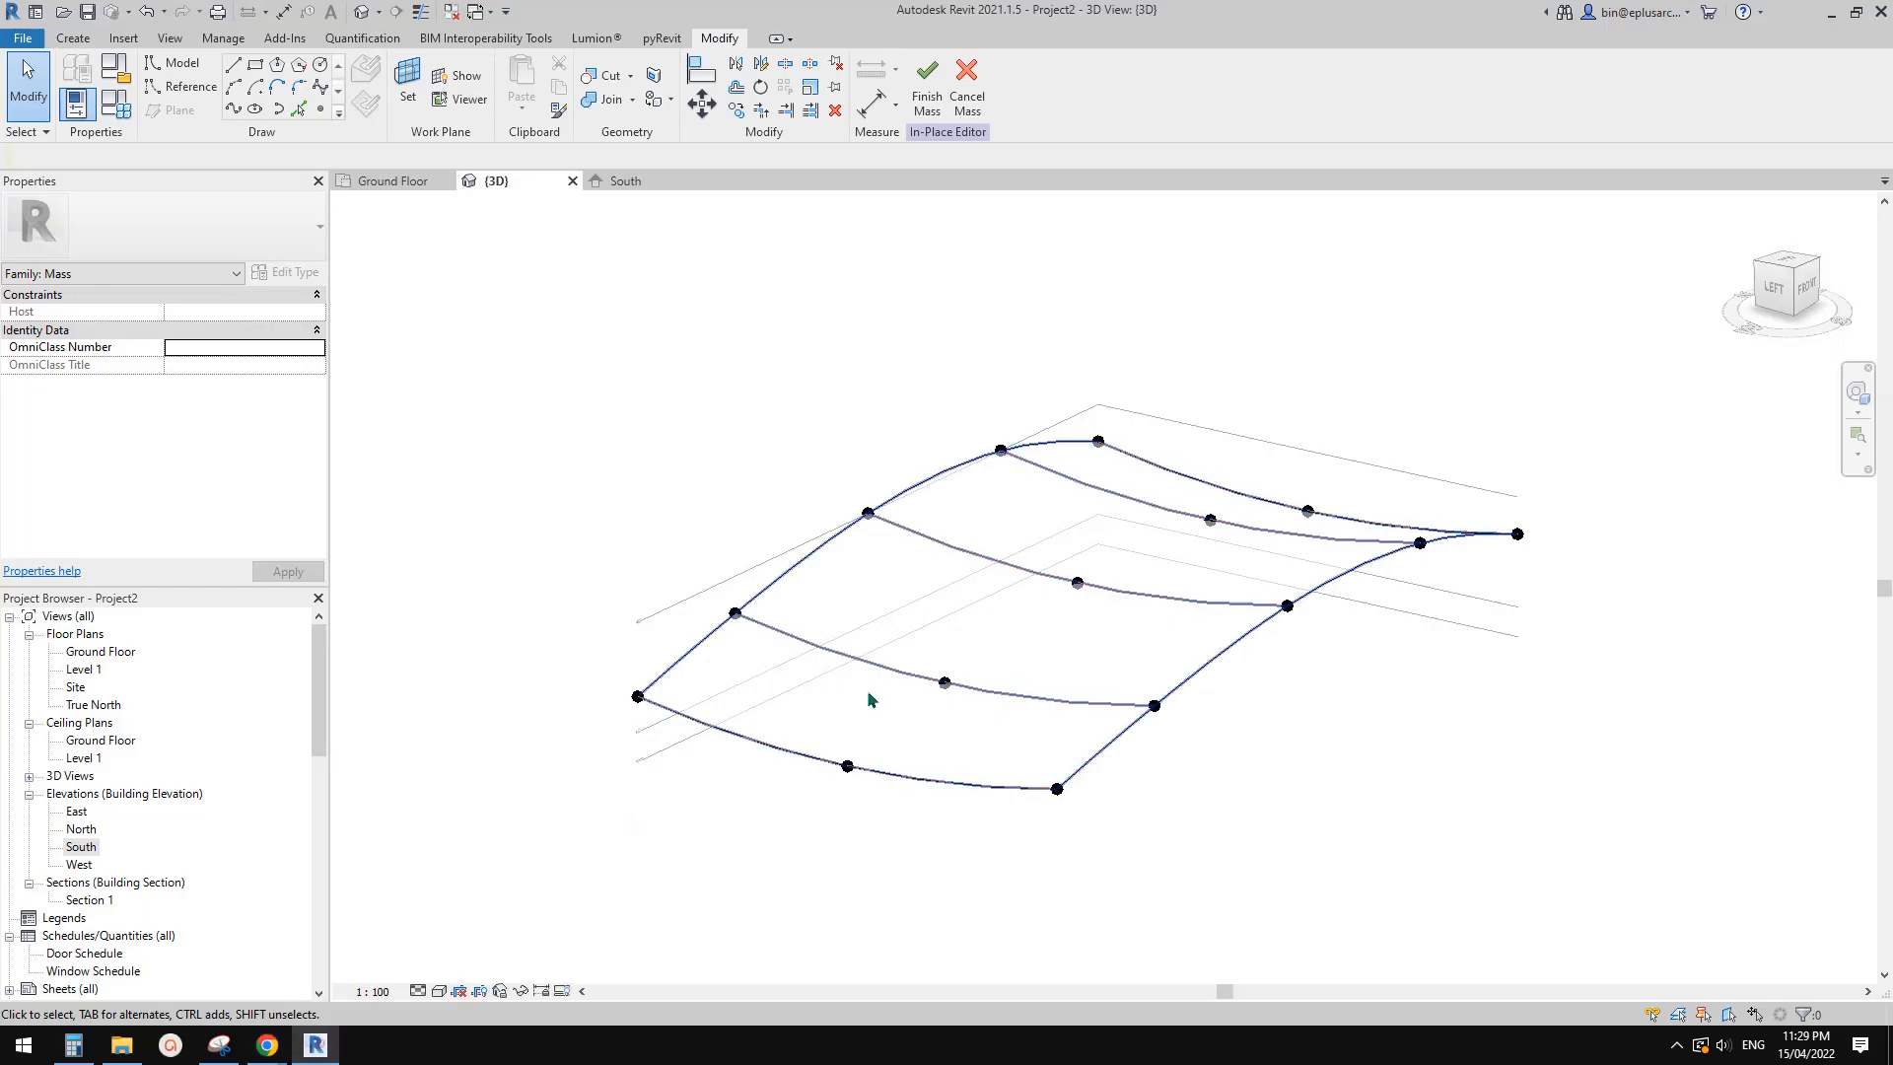
Orbit the roof mass, glance at the Ground Floor plan, and return to 3D
middle_click_drag(1217, 634, 980, 516, "shift")
middle_click_drag(1313, 582, 1361, 789, "shift")
double_click(102, 652)
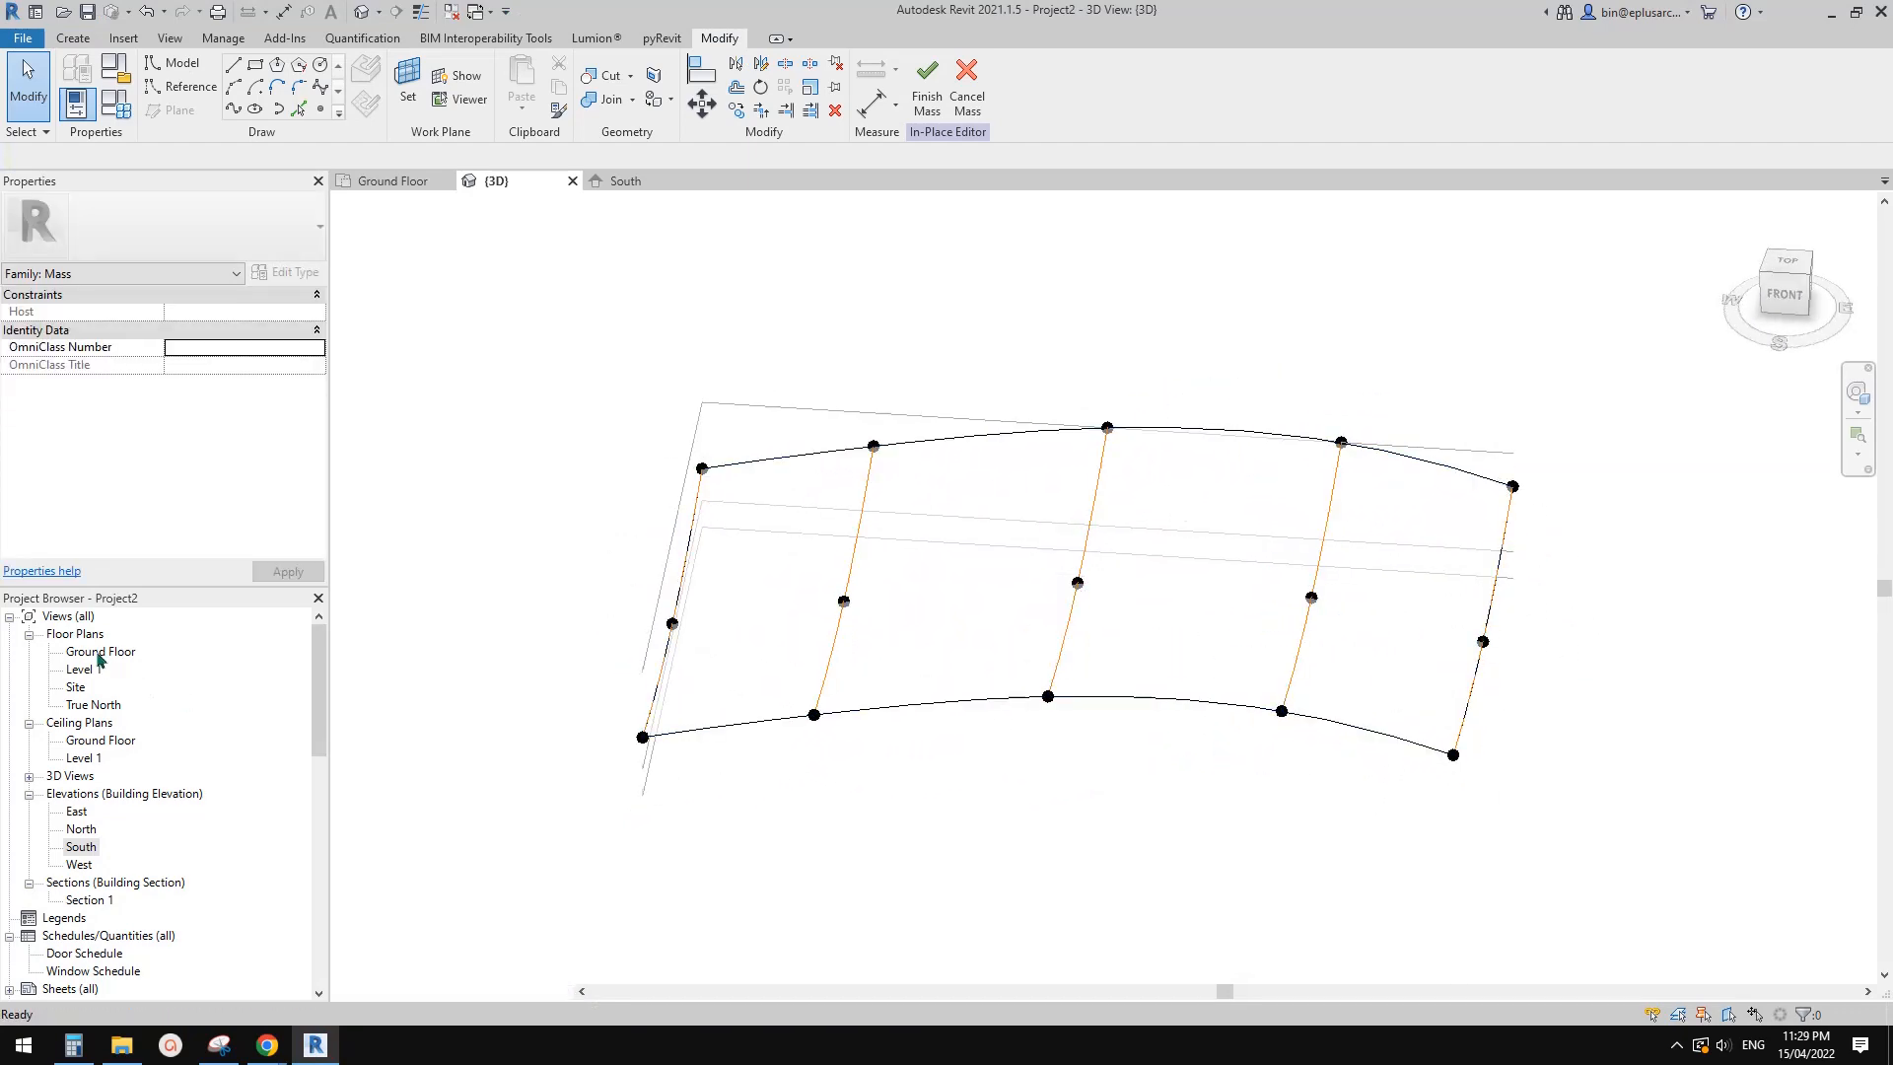
scroll(1130, 496, "up", 2)
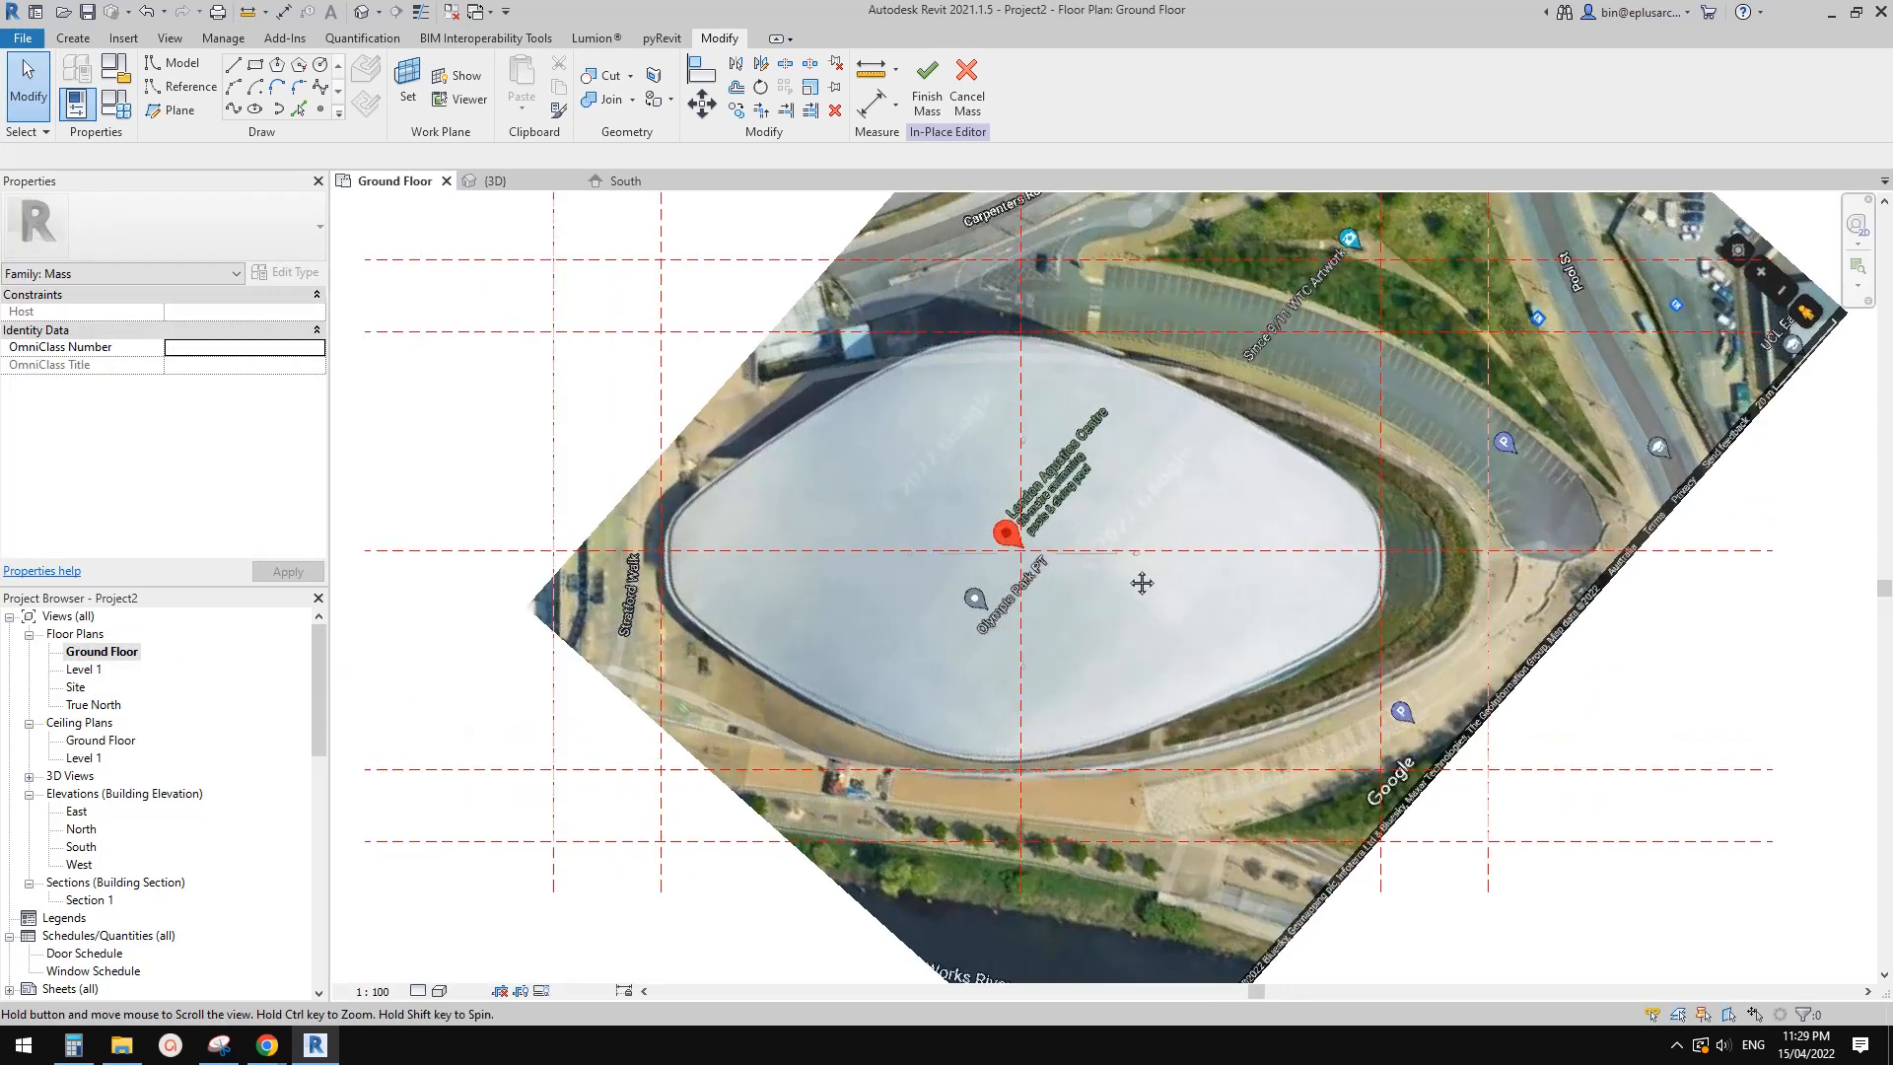
middle_click_drag(1141, 582, 1203, 654)
left_click(358, 13)
middle_click_drag(1074, 537, 791, 719, "shift")
Reopen the Ground Floor plan and frame the aerial roof image for drawing reference lines
double_click(102, 651)
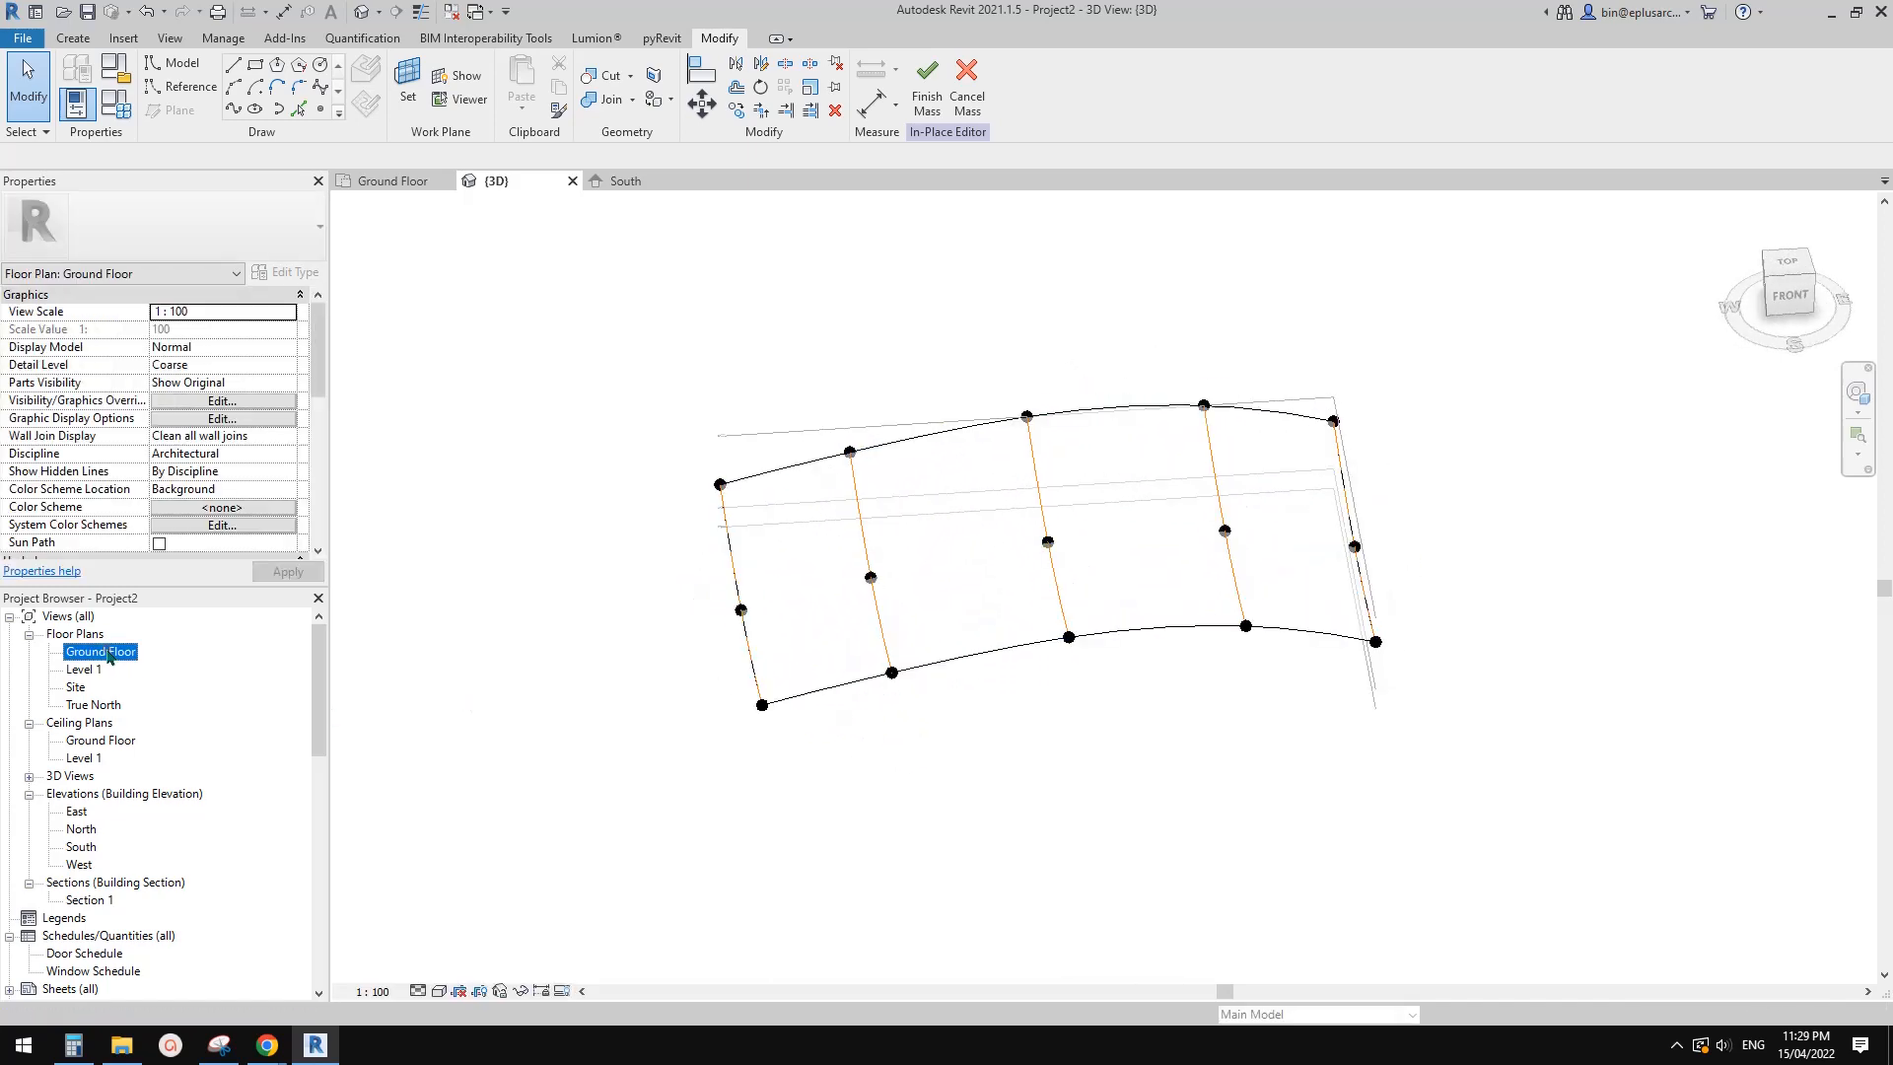
scroll(828, 601, "down", 2)
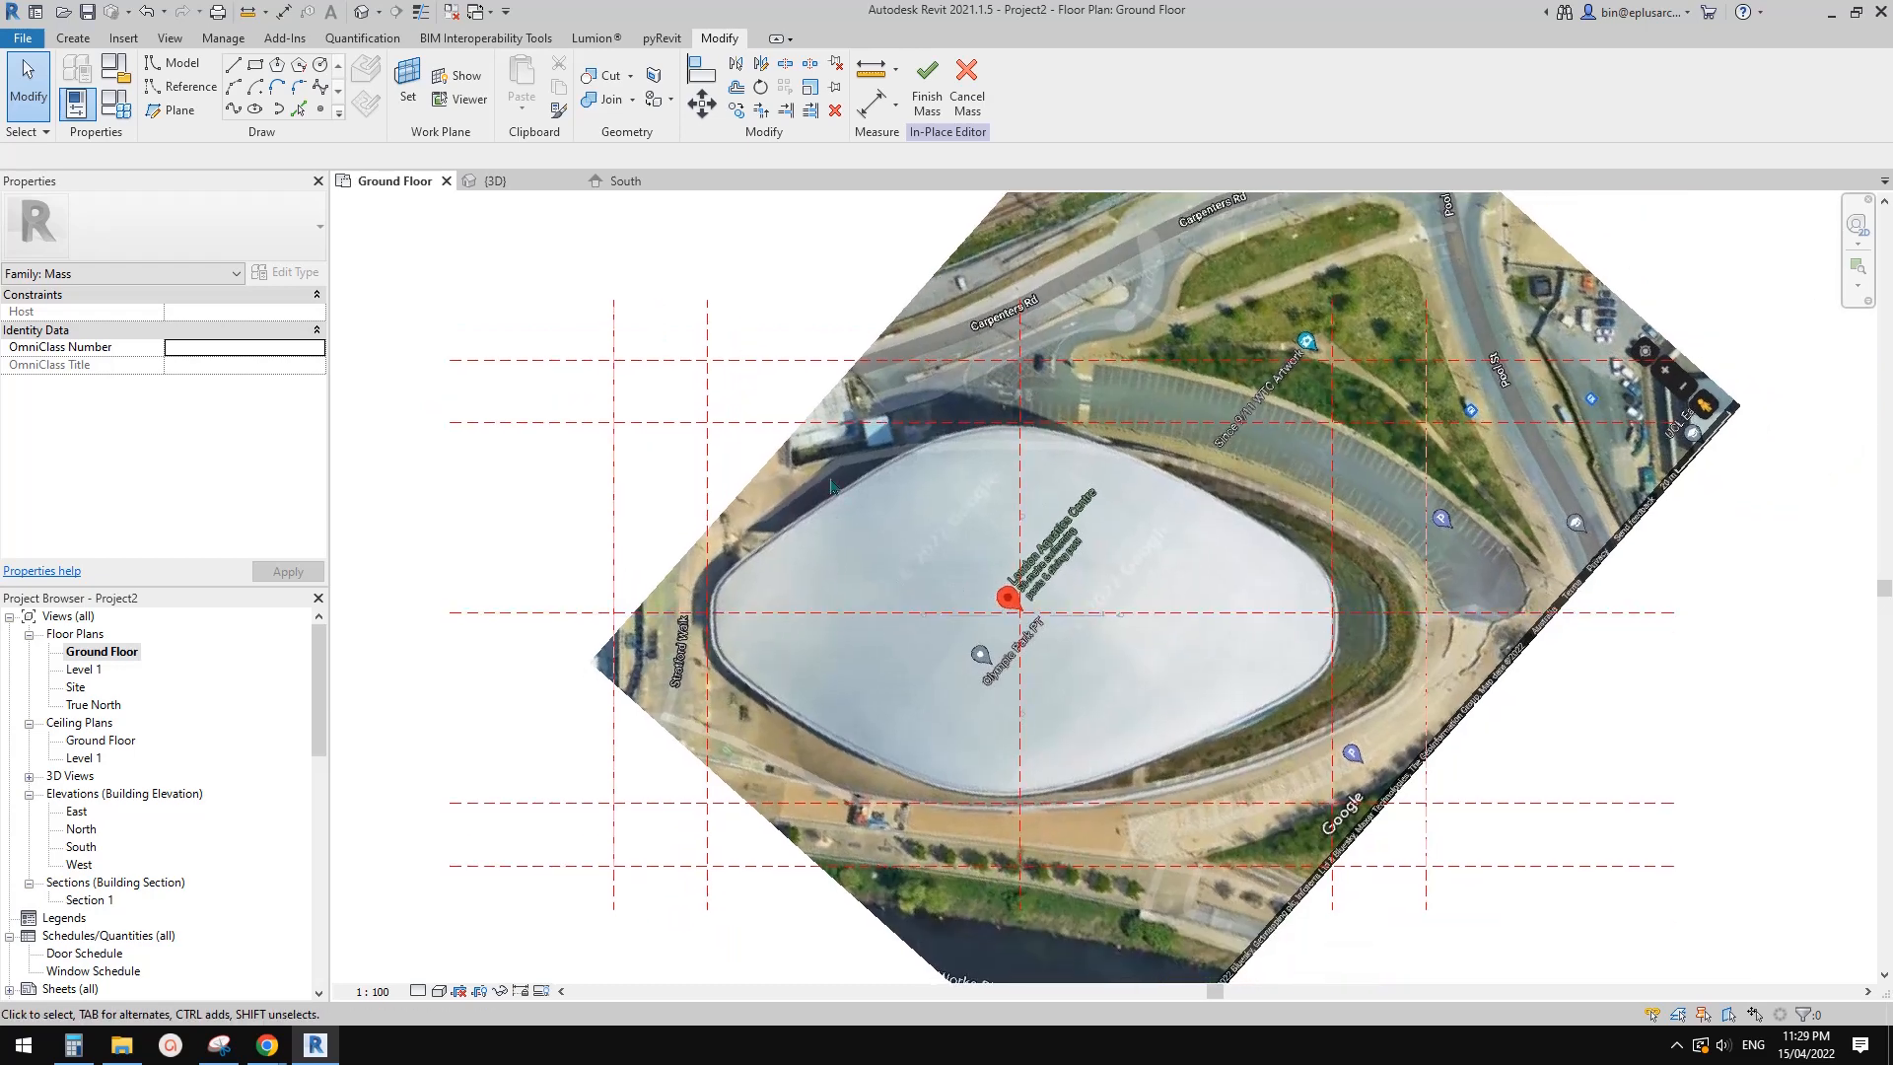
middle_click_drag(857, 525, 917, 489)
middle_click_drag(983, 569, 979, 561)
scroll(971, 546, "up", 1)
middle_click_drag(884, 462, 881, 459)
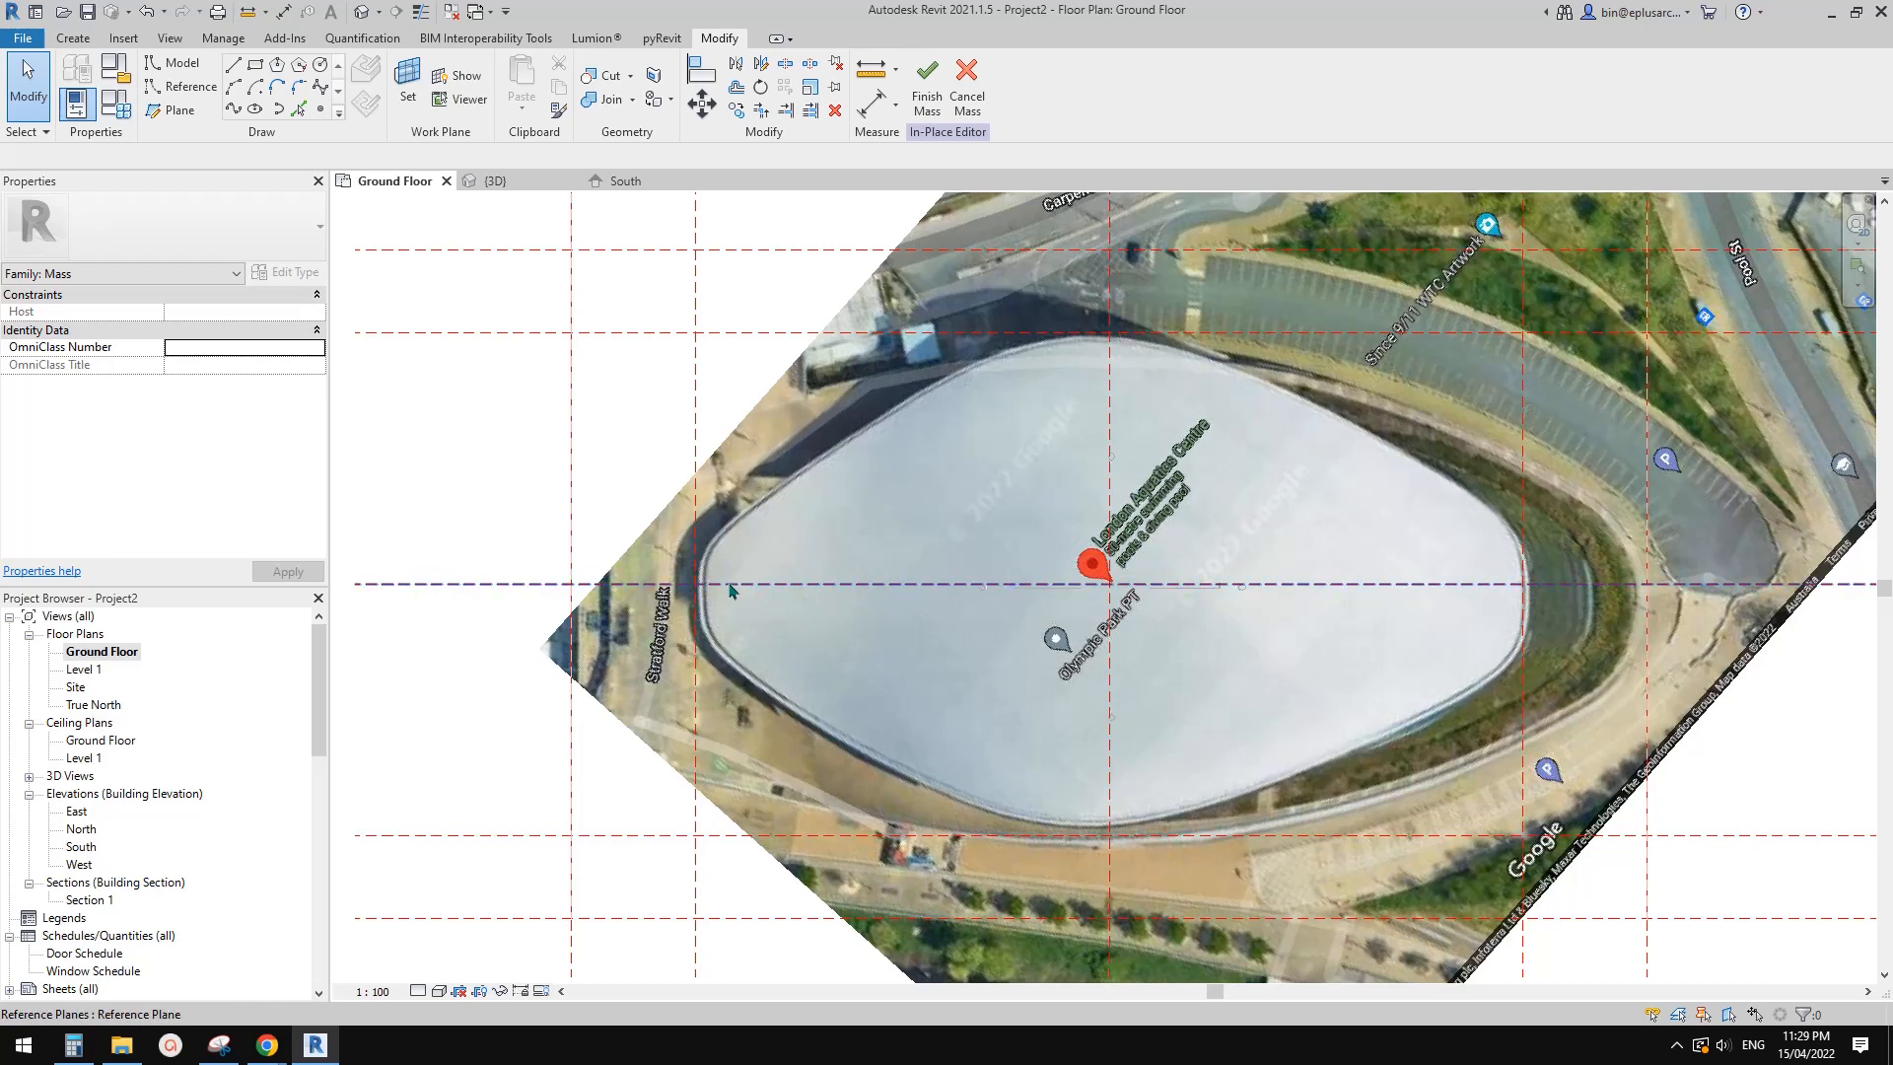
middle_click_drag(783, 575, 767, 578)
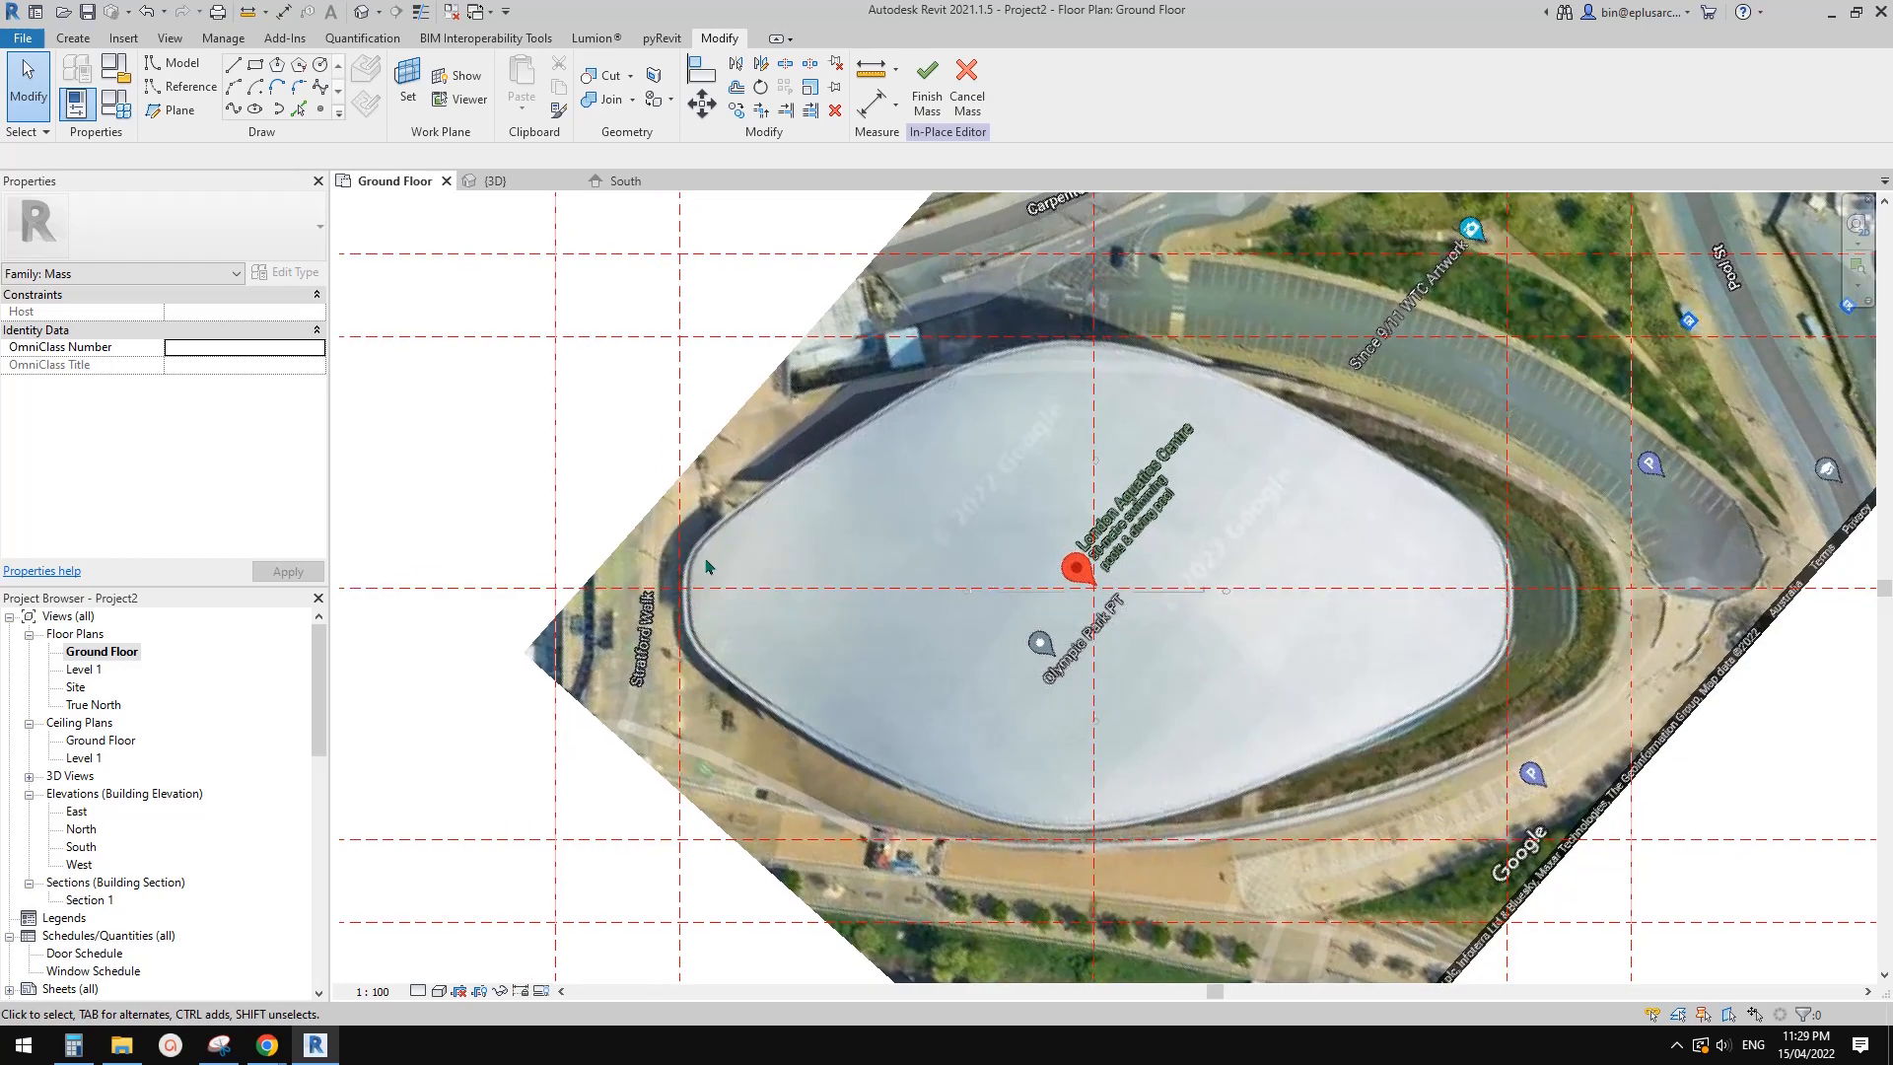
middle_click_drag(1268, 625, 1285, 626)
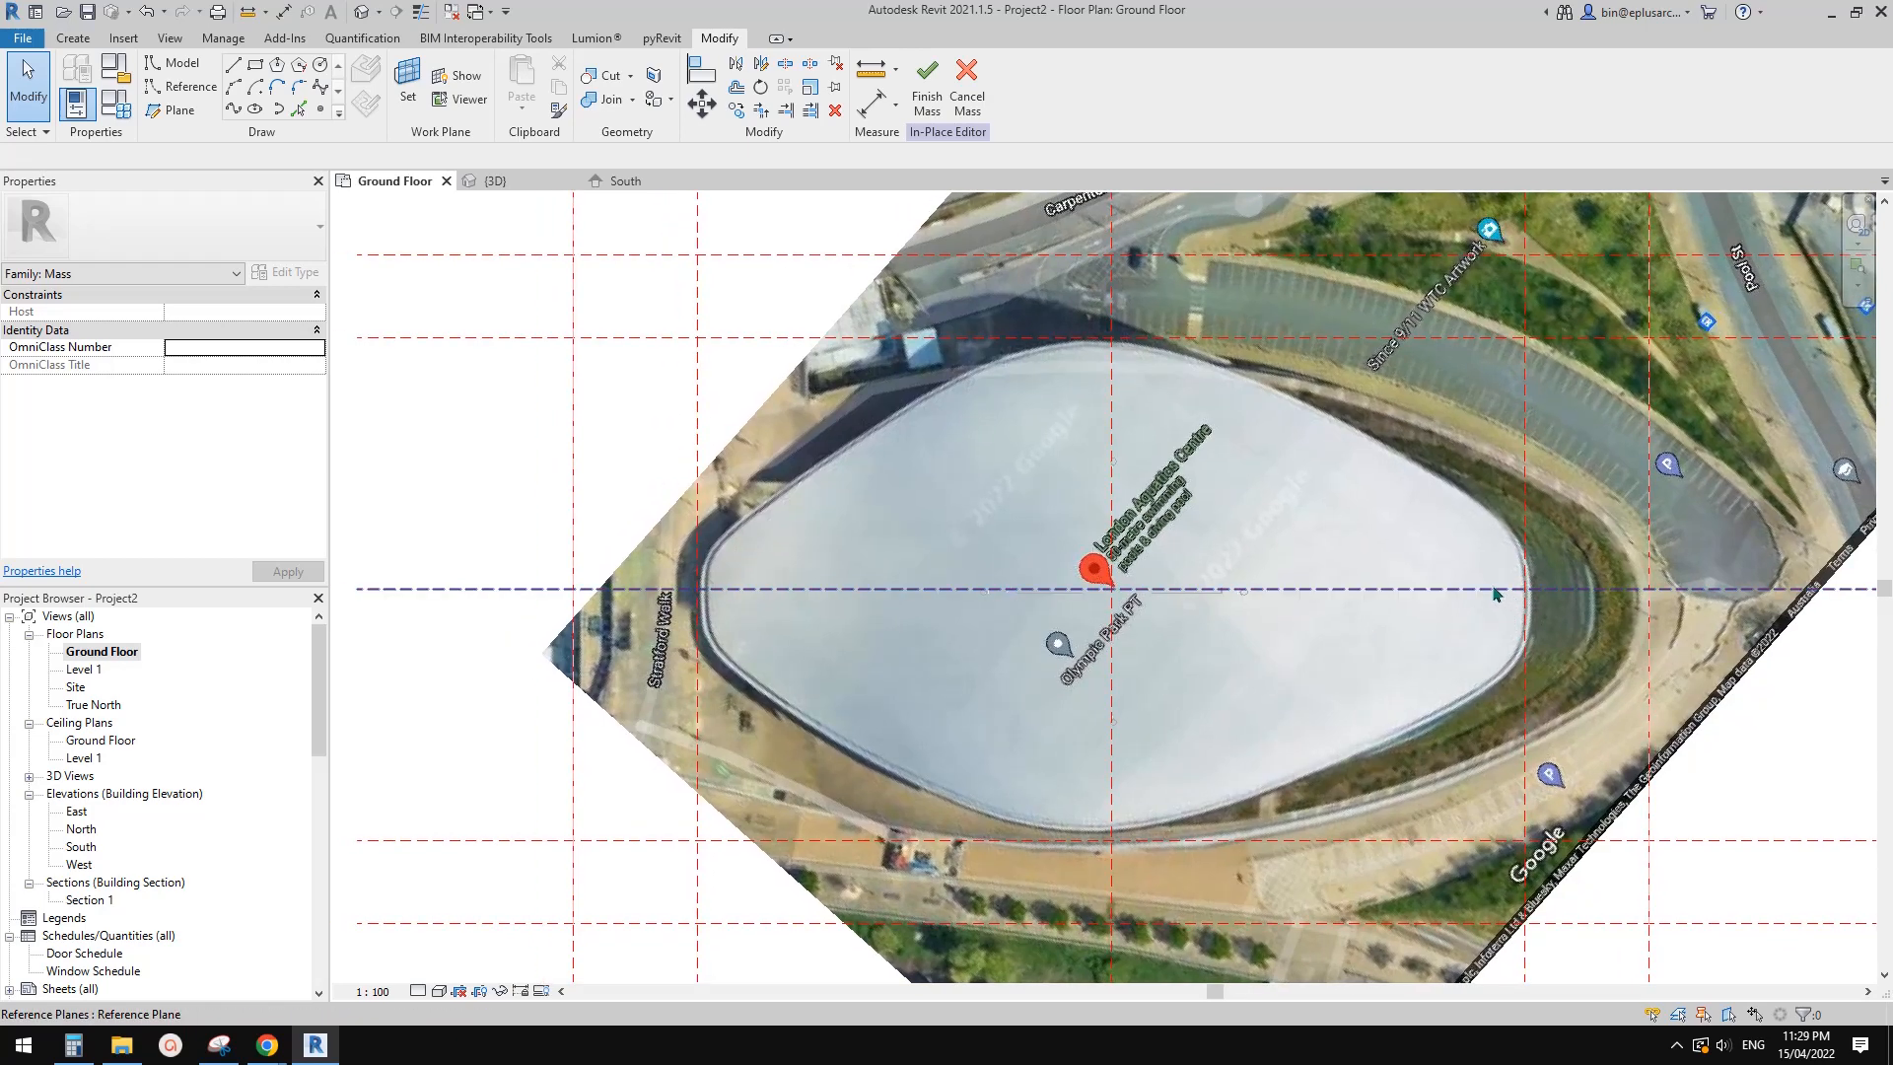
middle_click_drag(1407, 591, 1425, 589)
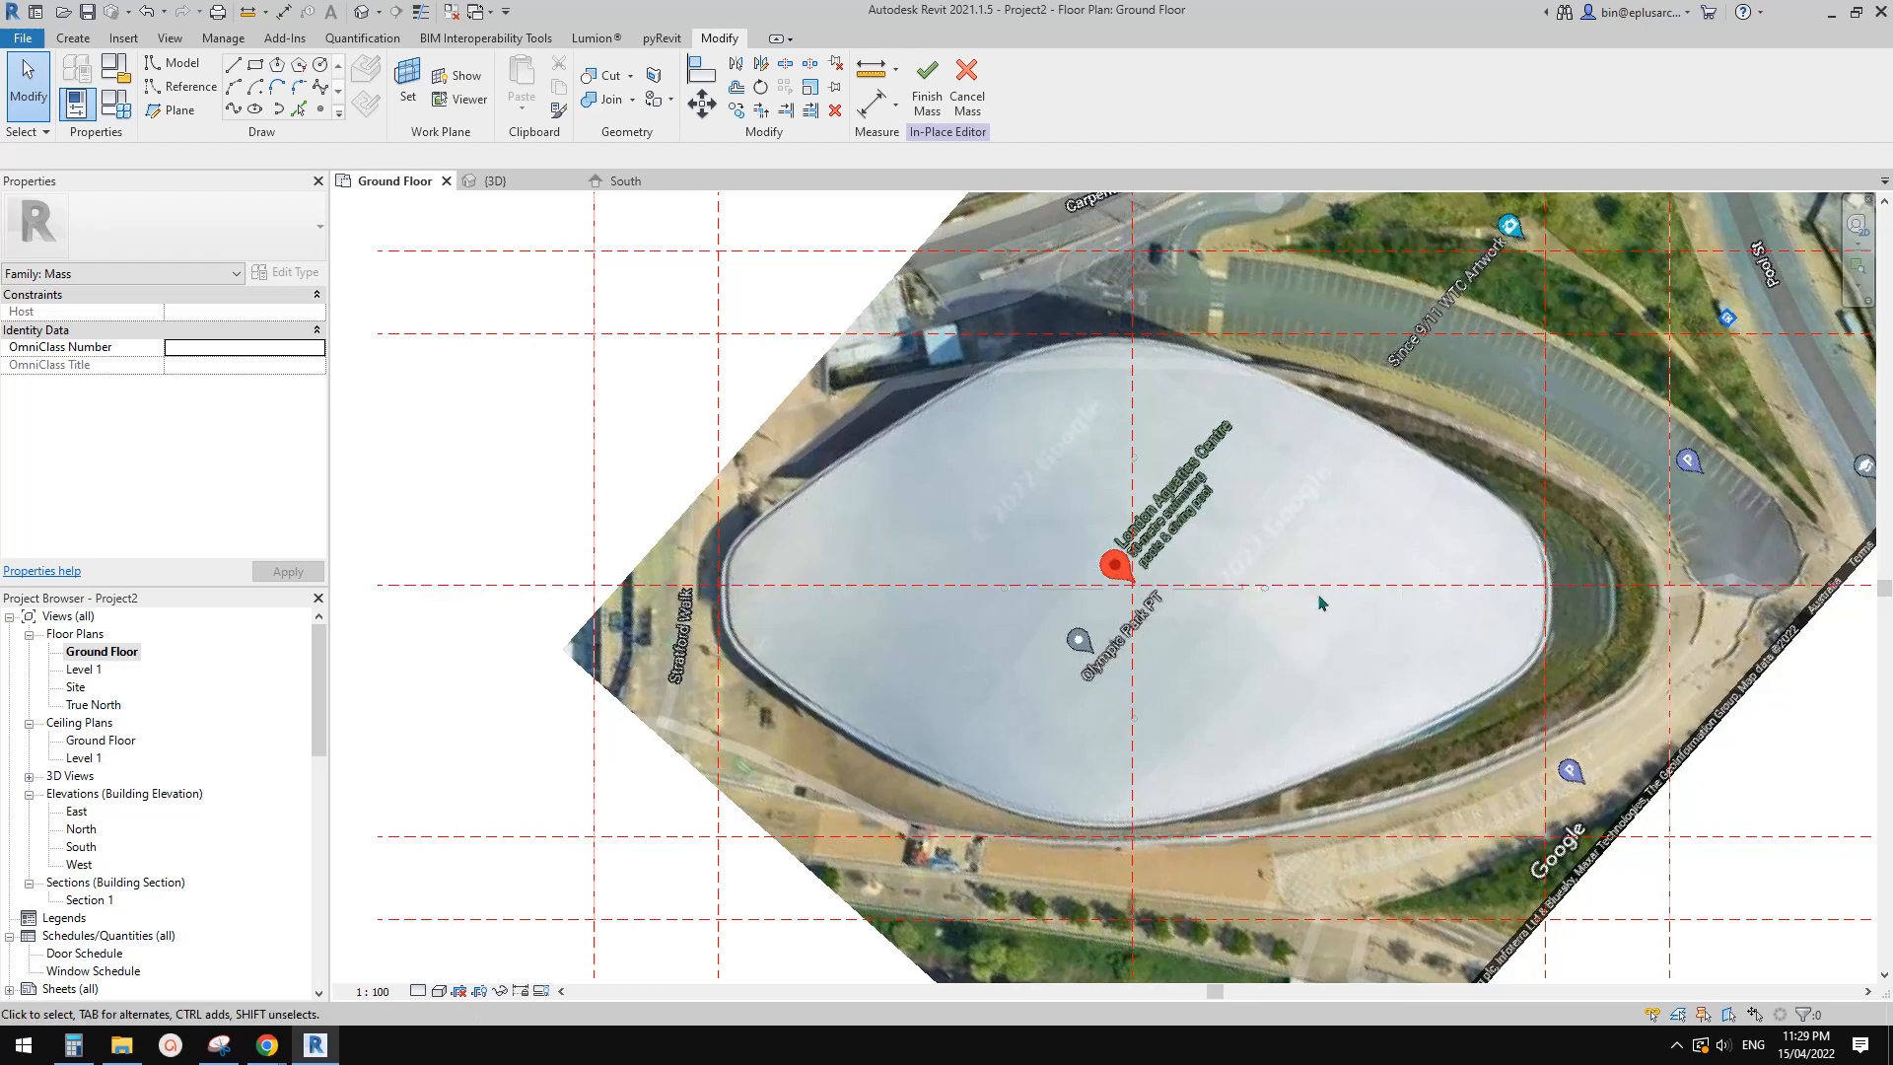
middle_click_drag(1310, 591, 1343, 603)
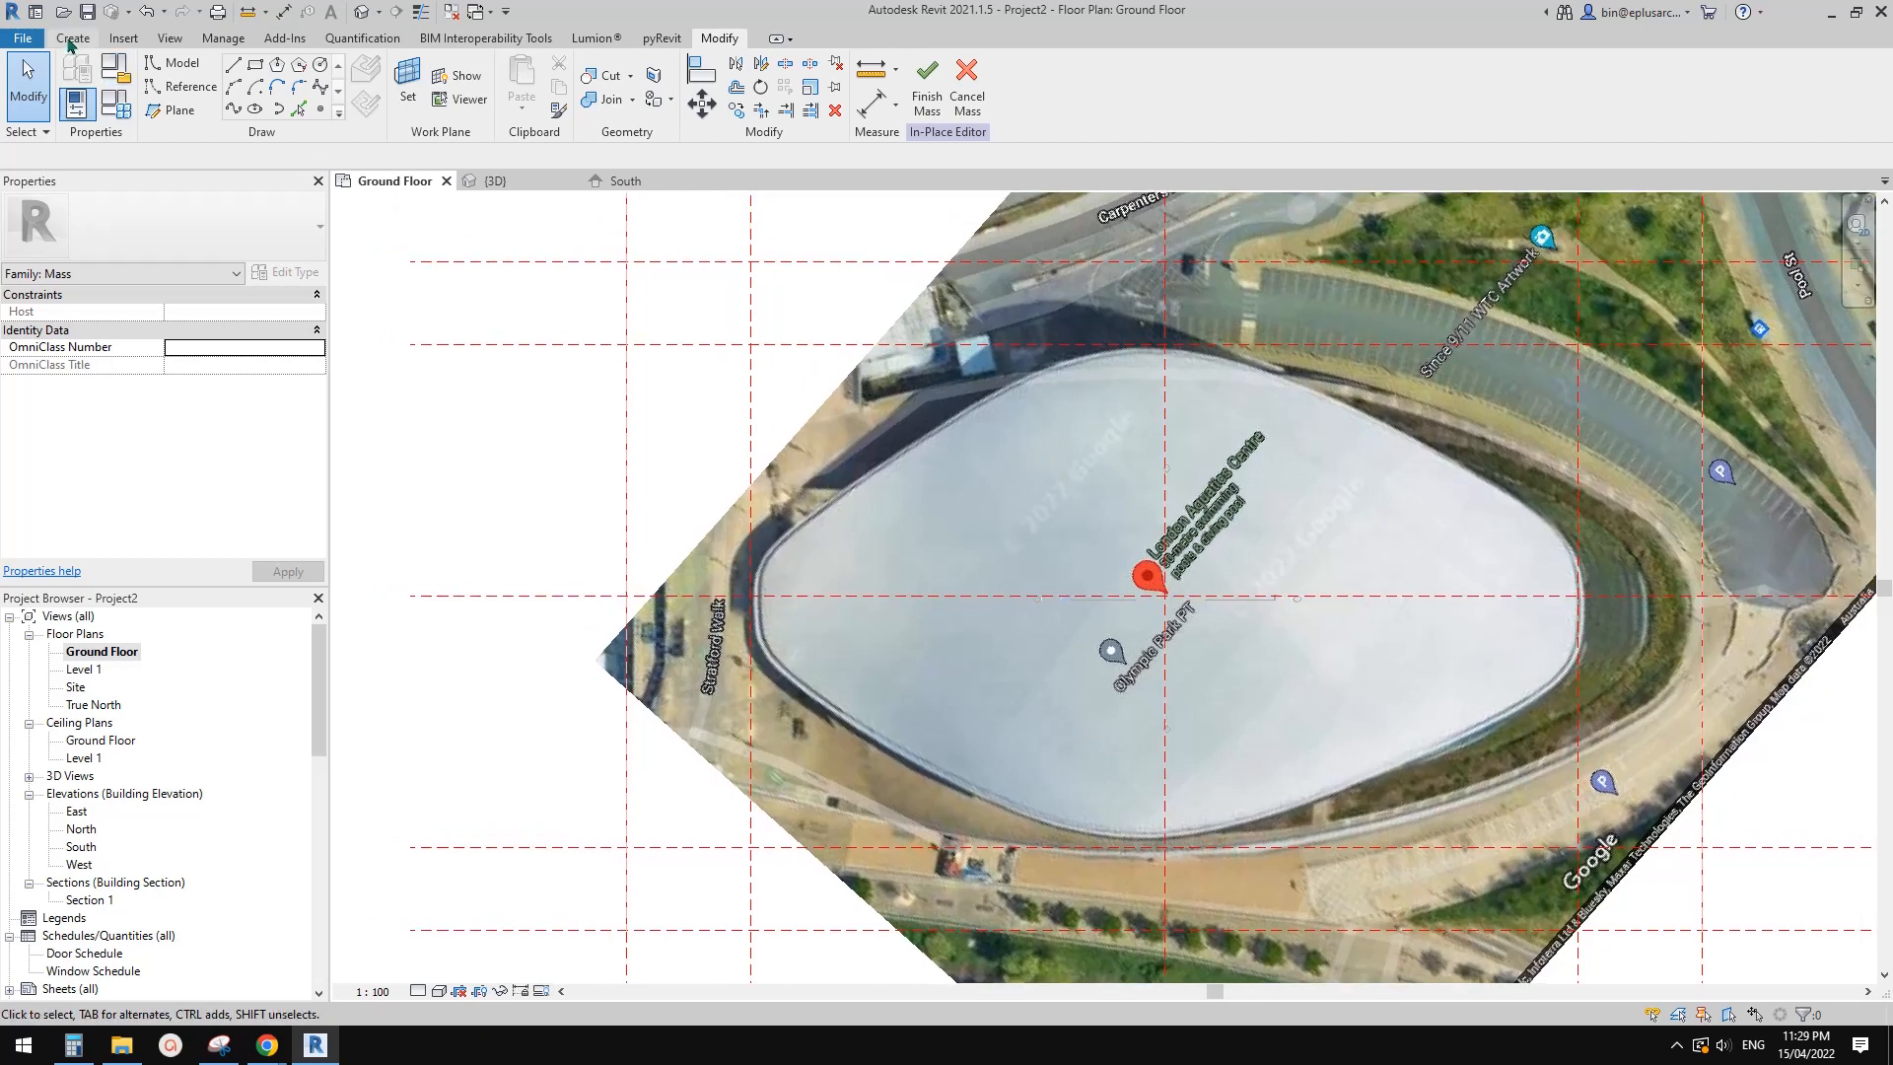
left_click(190, 87)
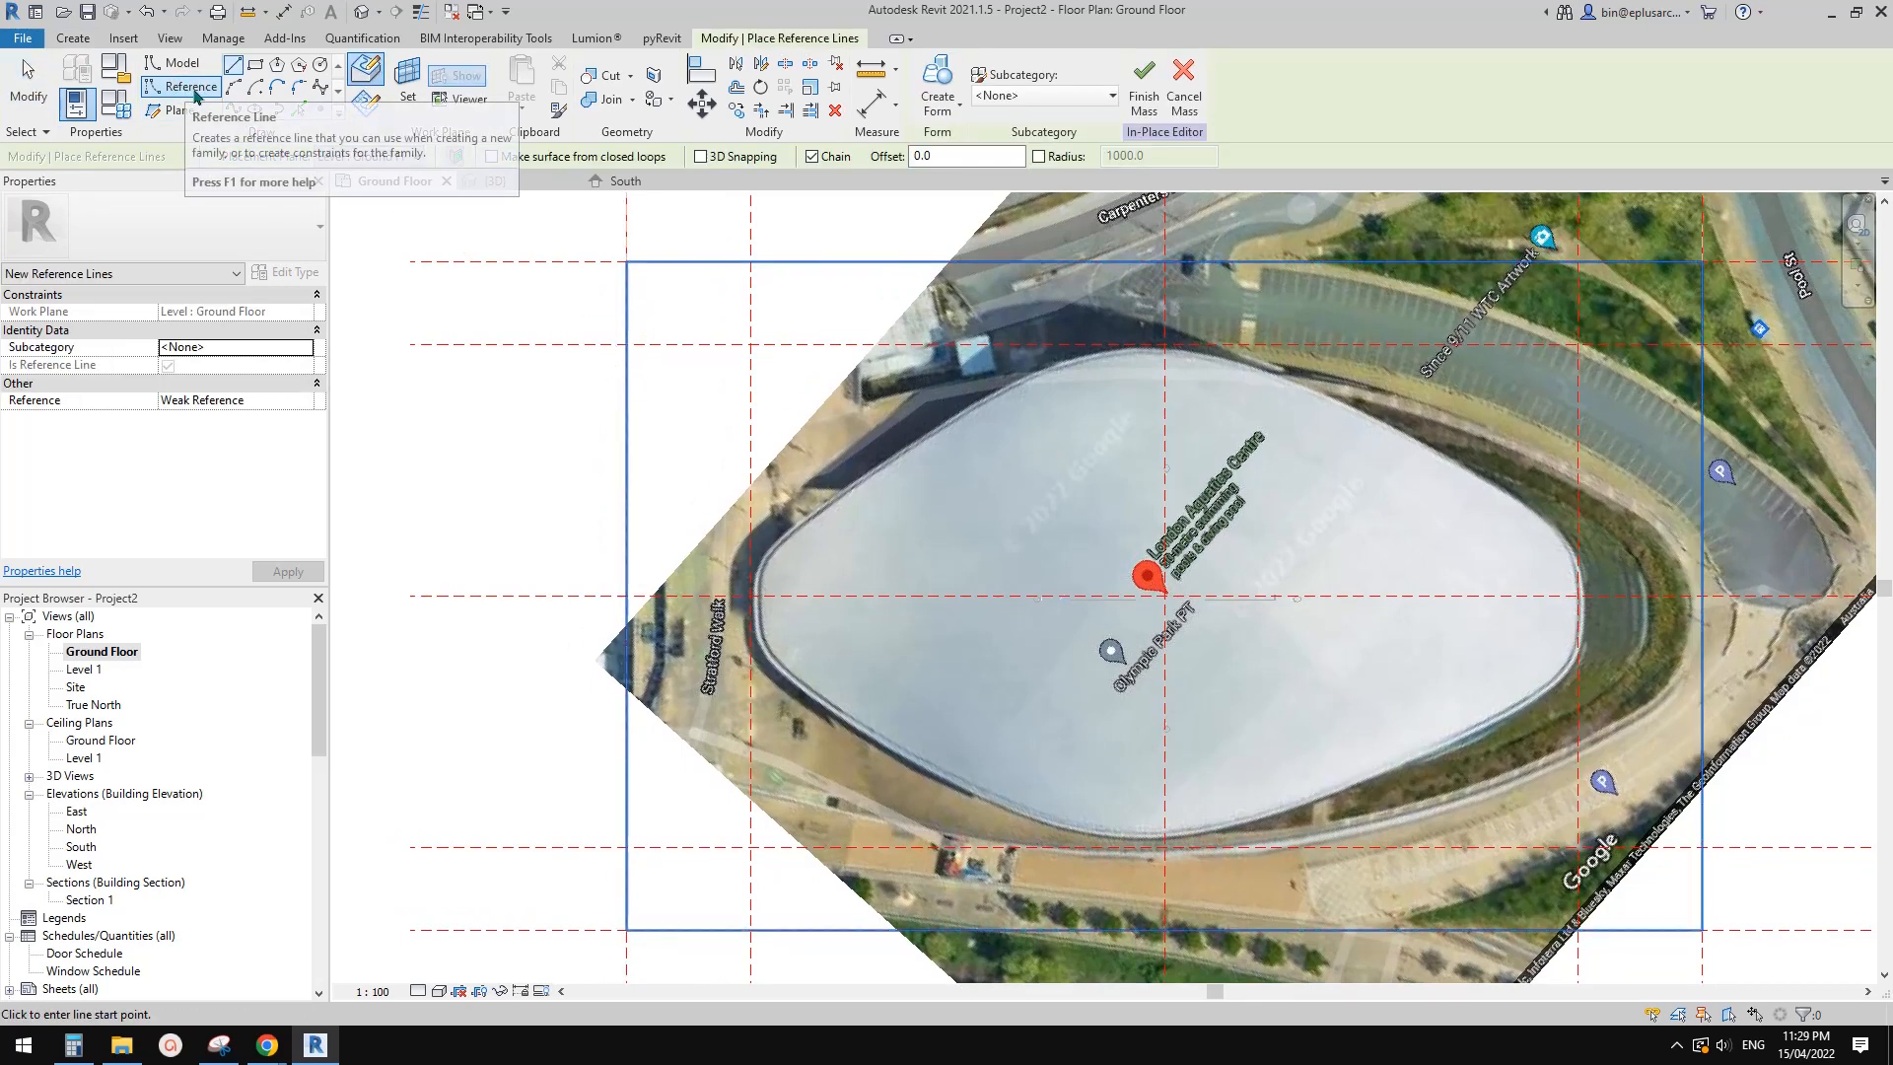
Start a spline reference line at the left reference-plane intersection, following the curved roof edge
left_click(235, 110)
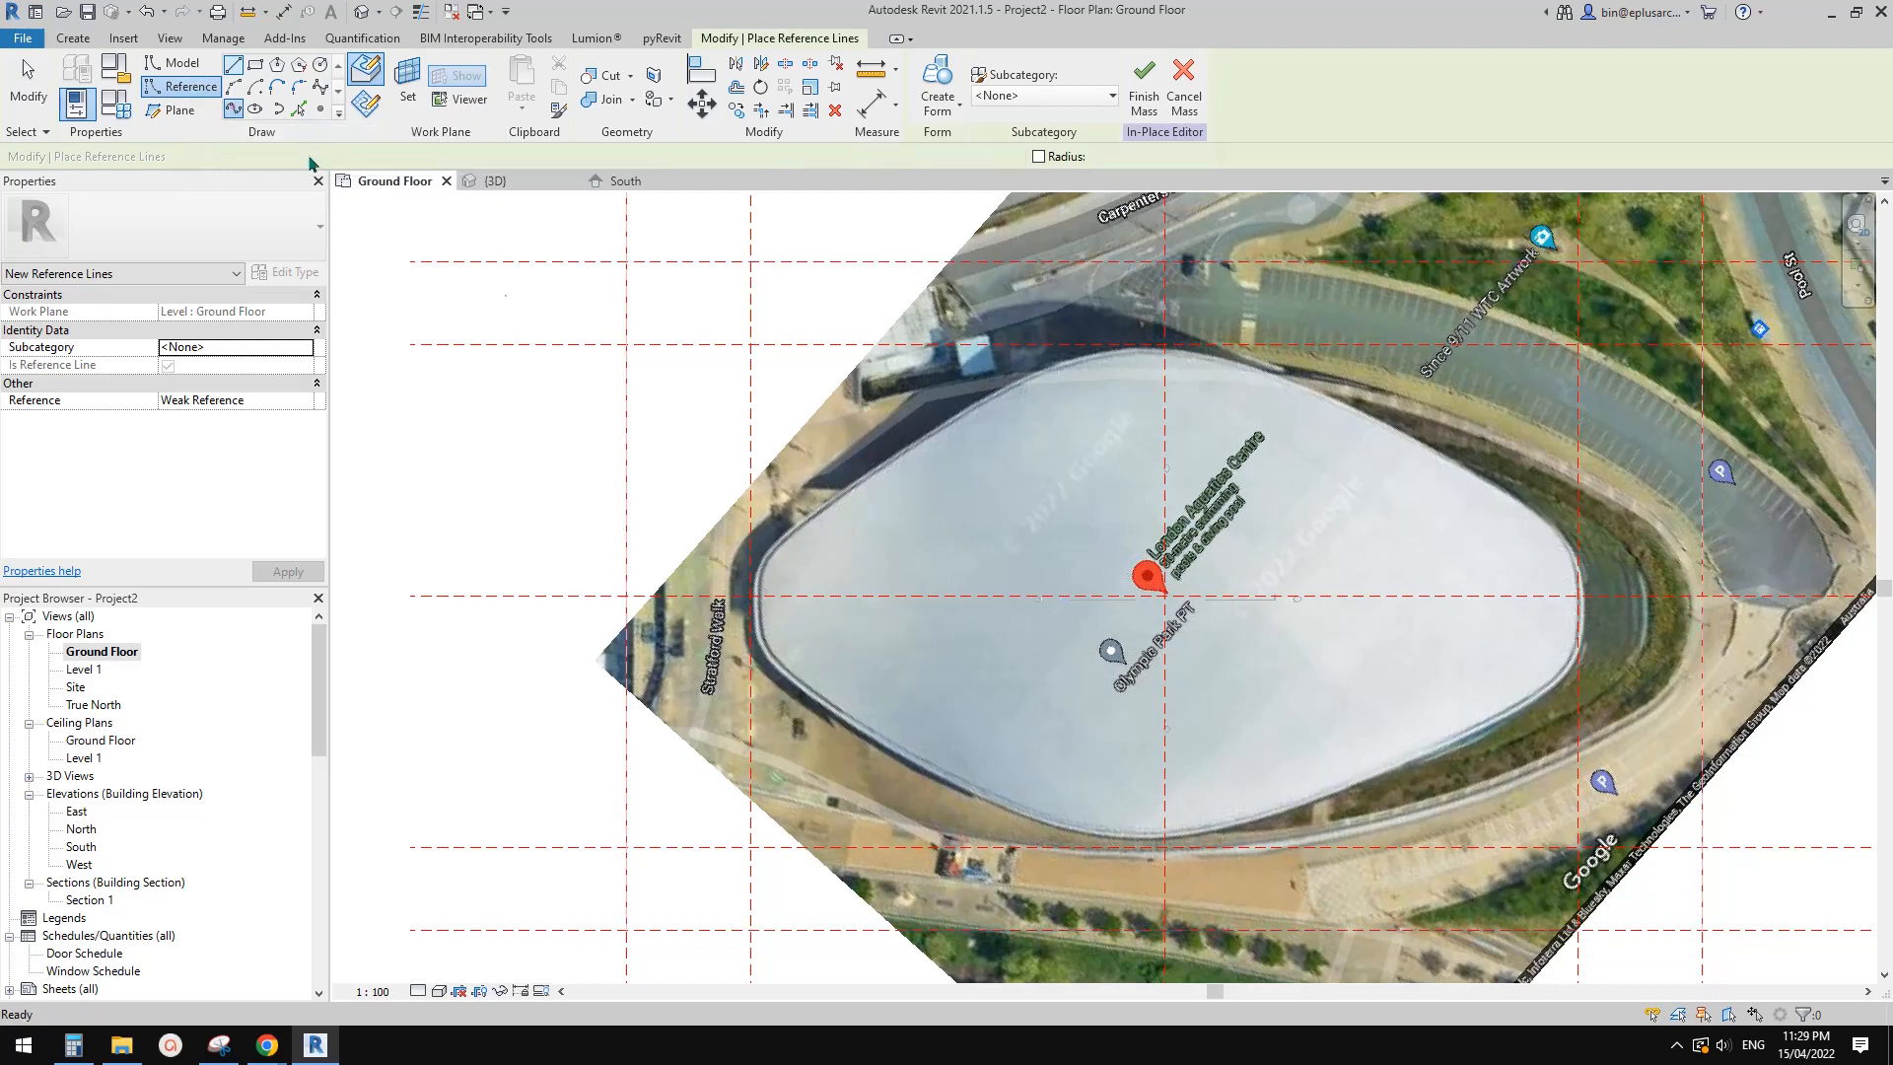
scroll(734, 587, "up", 2)
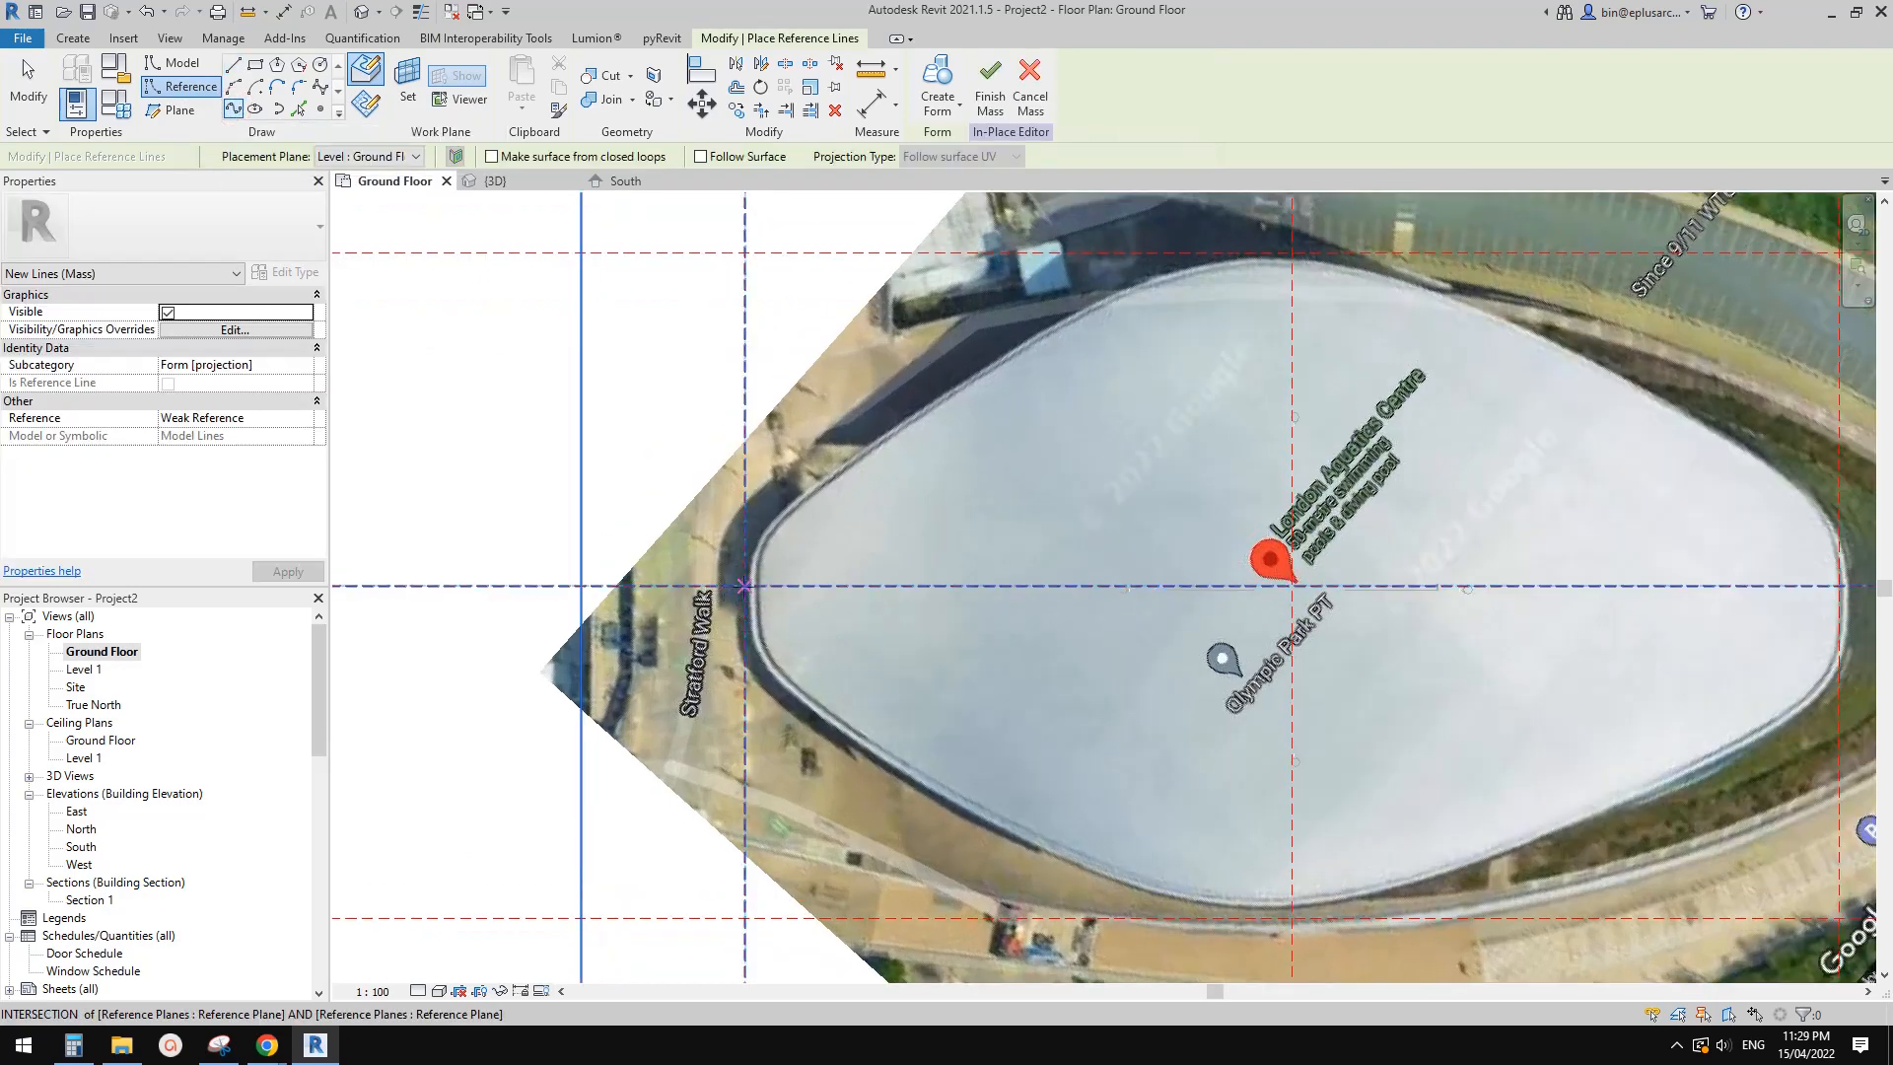
left_click(744, 586)
scroll(749, 567, "up", 4)
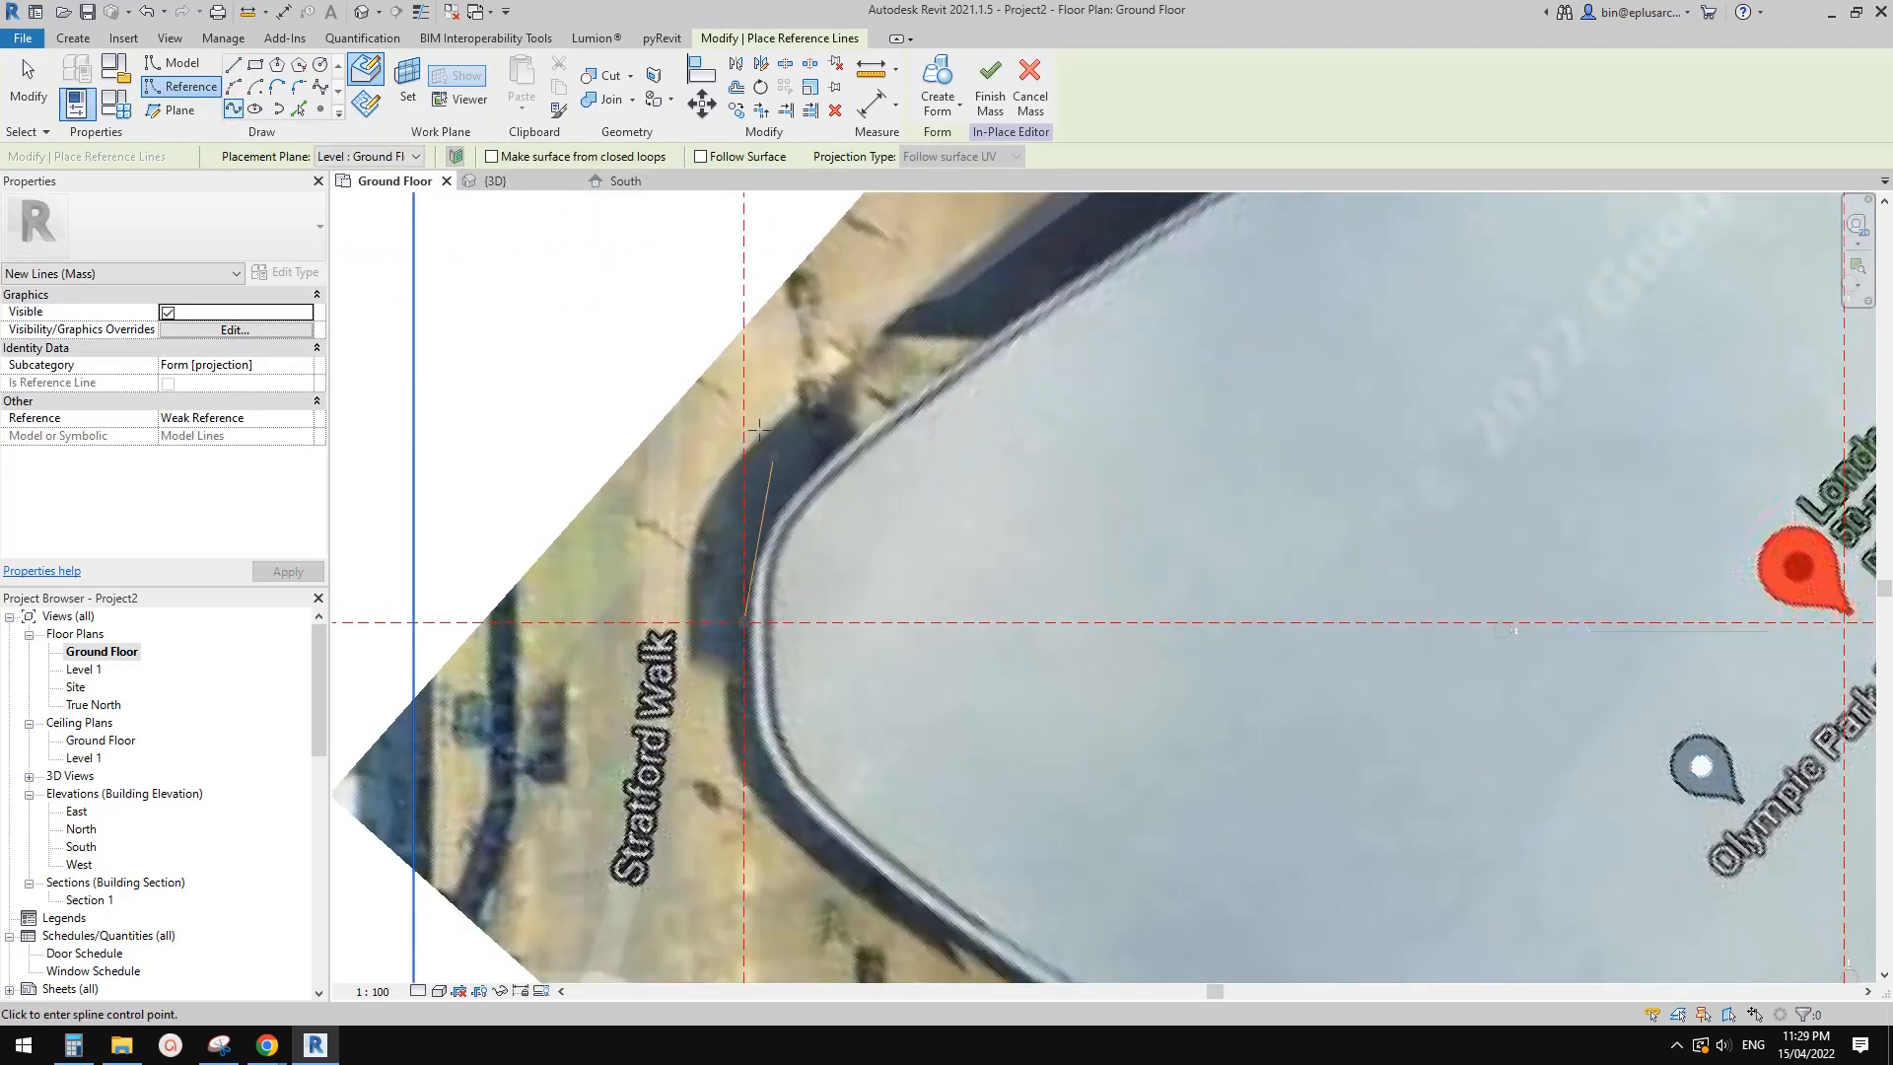
scroll(747, 548, "up", 1)
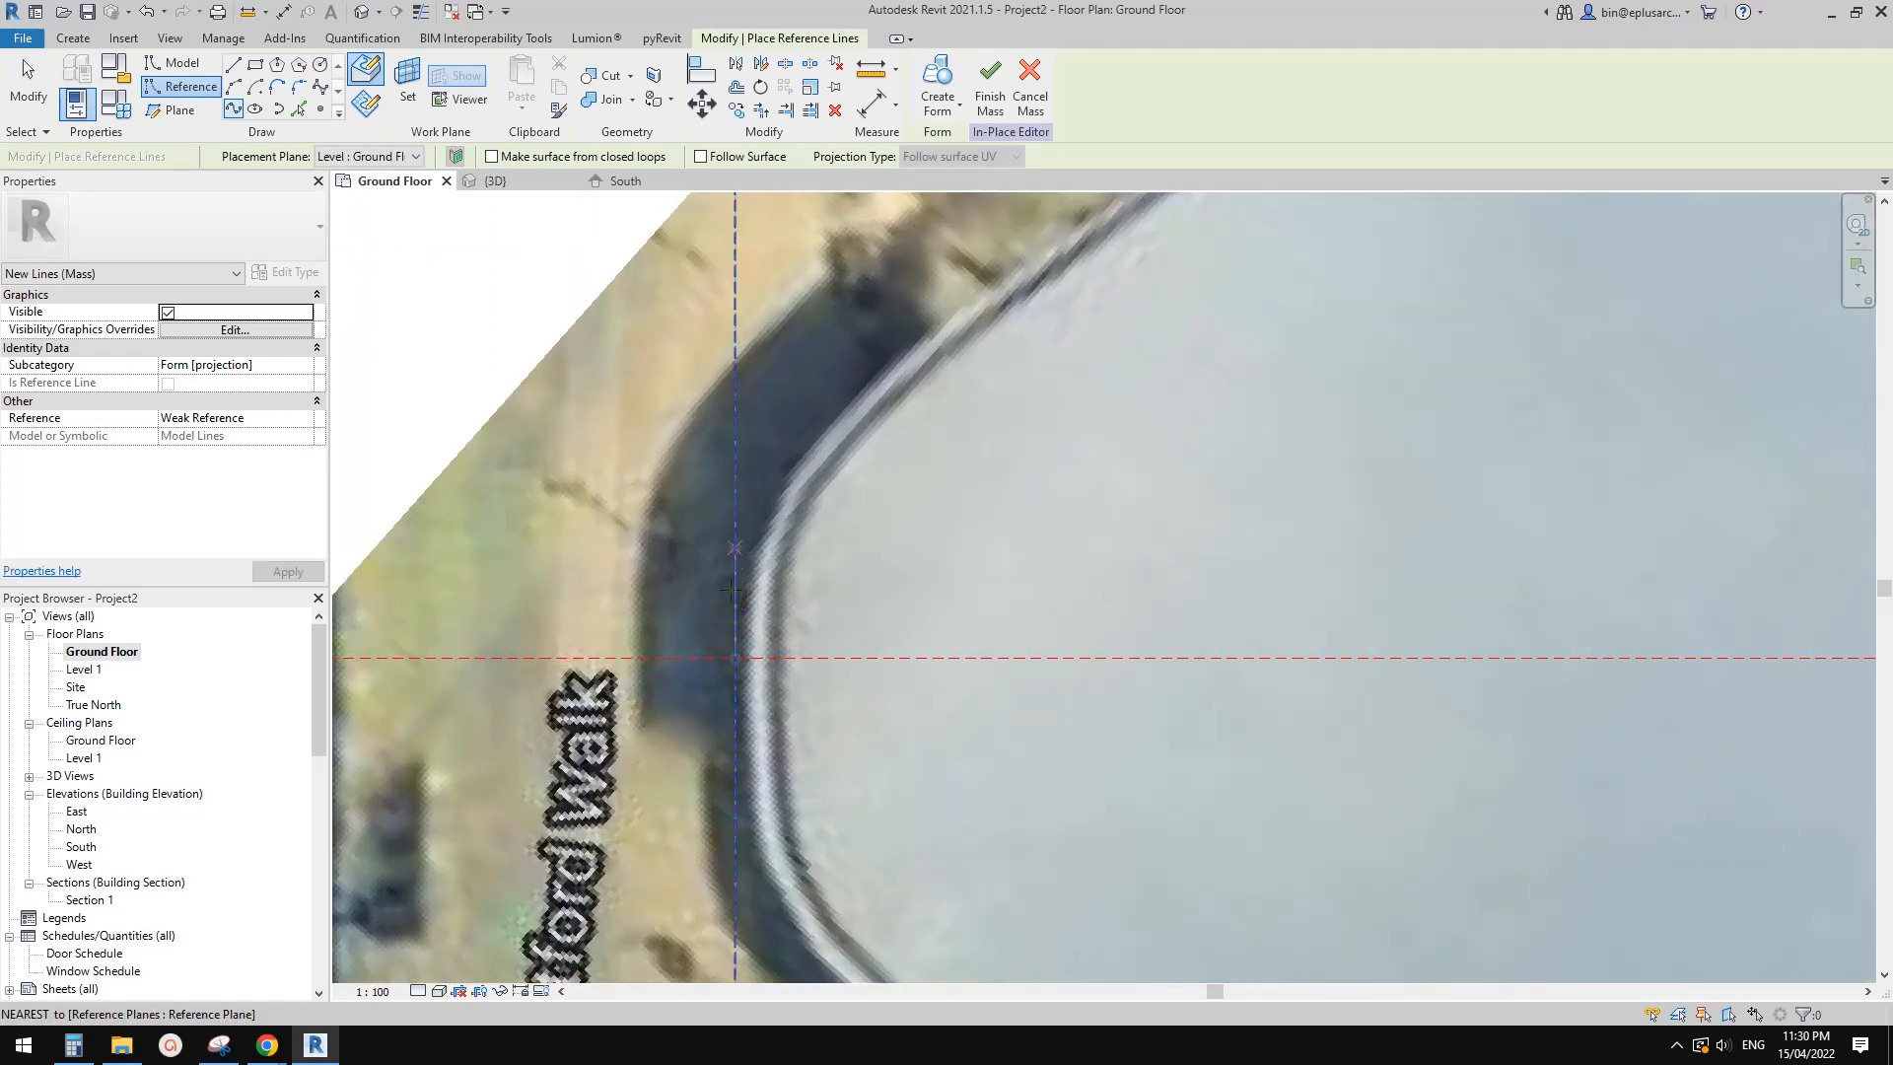
left_click(734, 568)
scroll(735, 568, "down", 2)
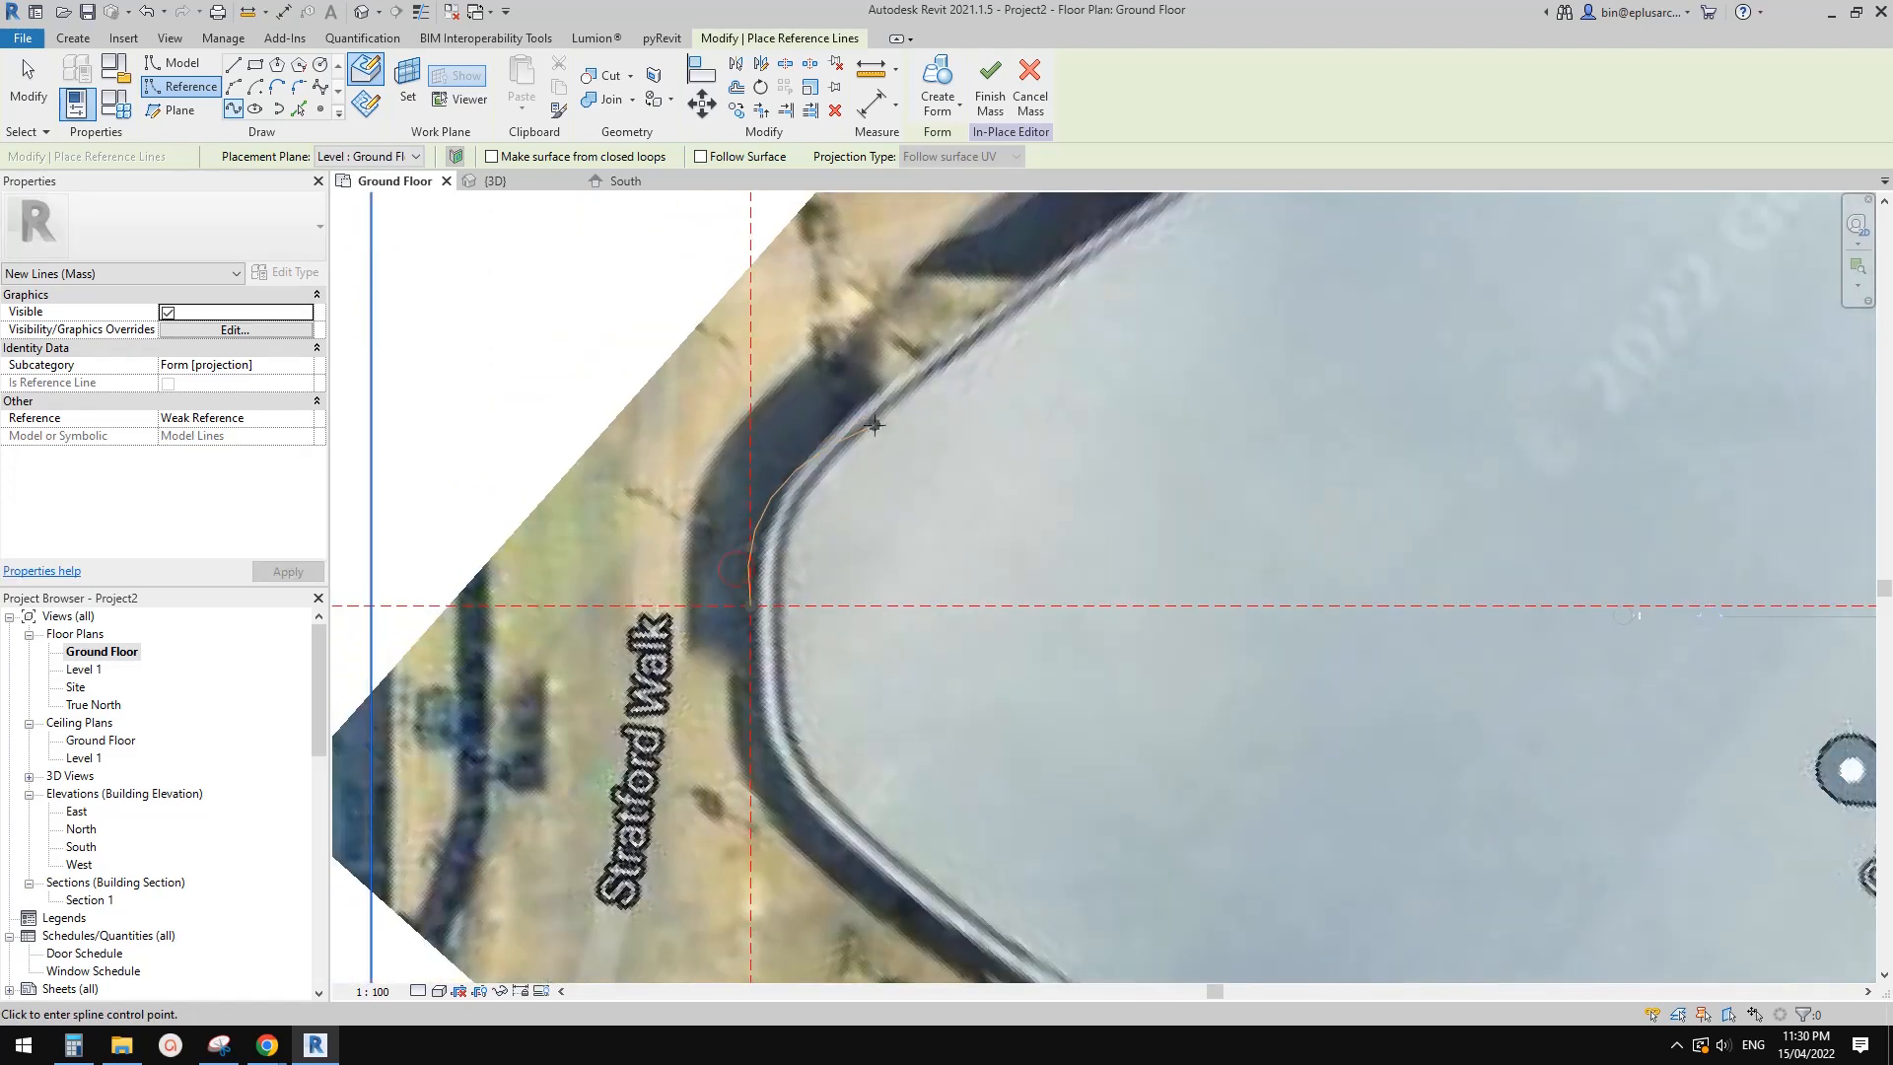
scroll(947, 336, "down", 2)
scroll(866, 416, "up", 2)
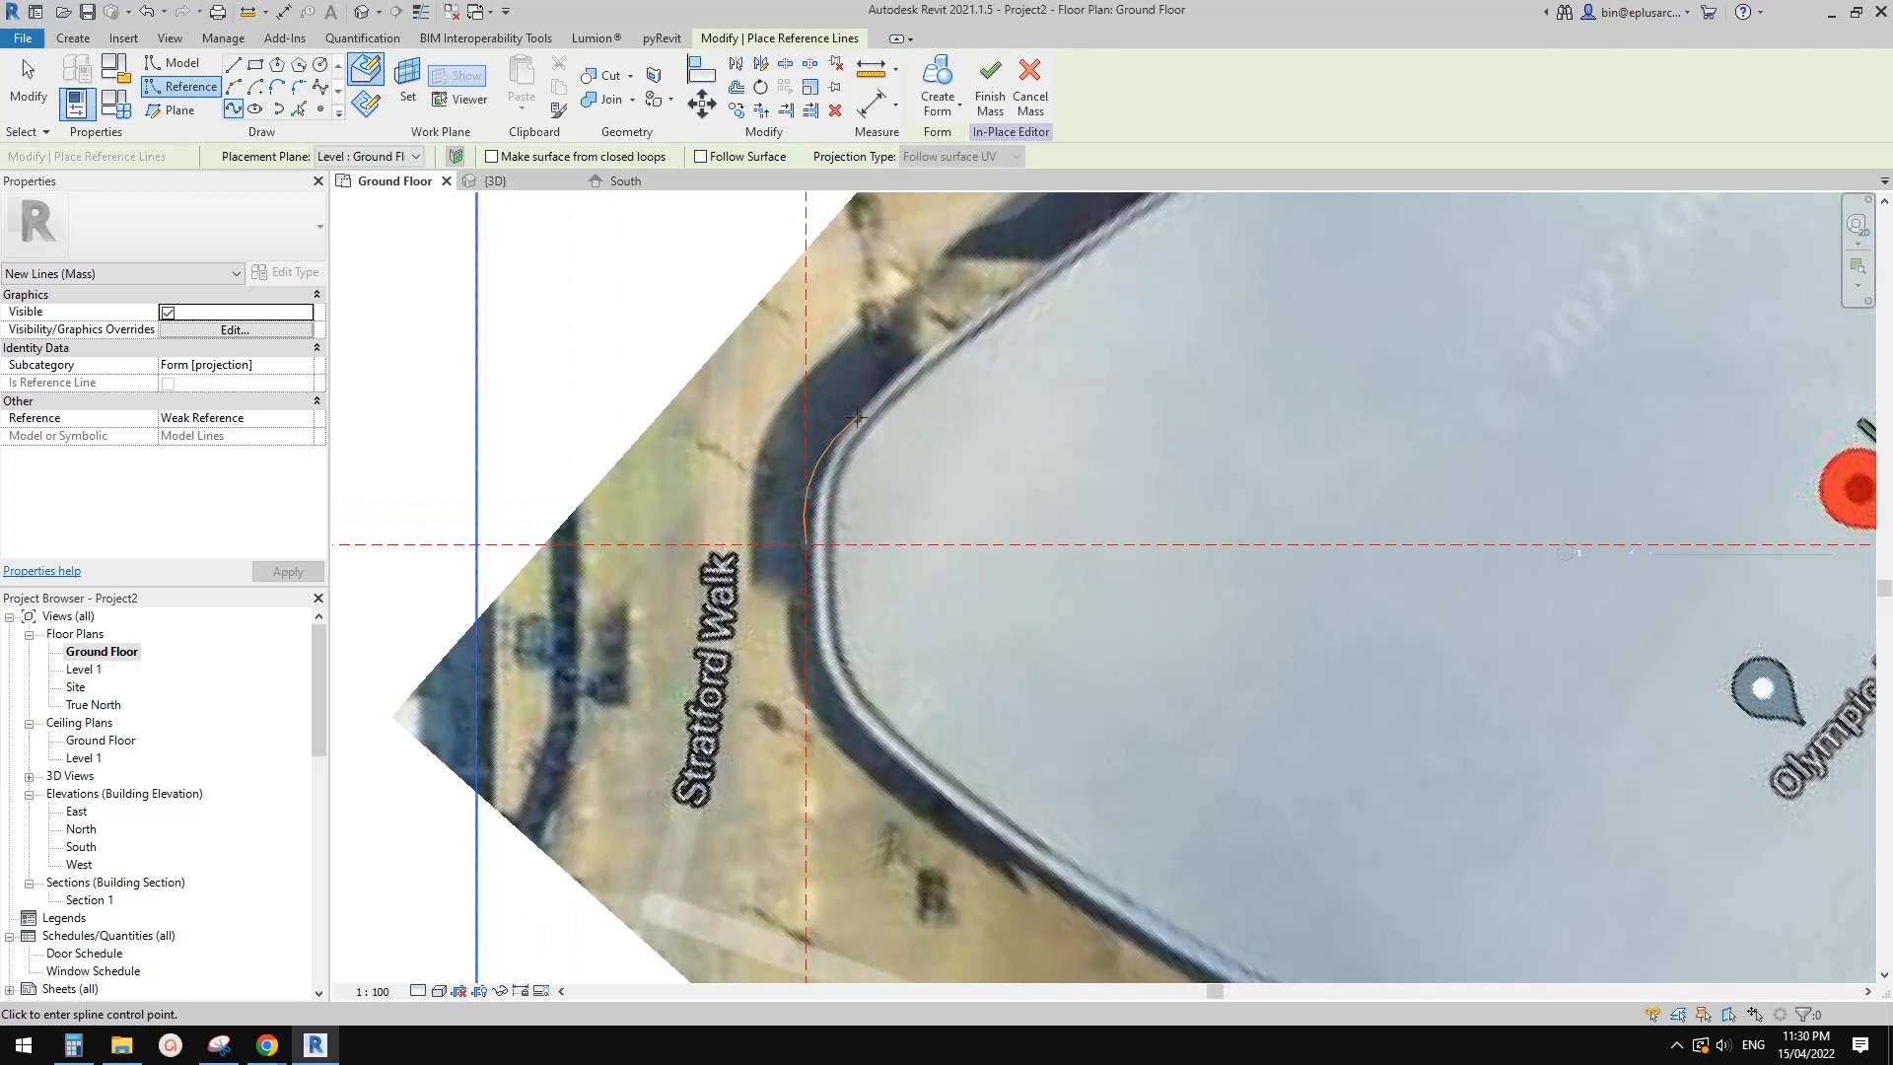
left_click(857, 419)
Continue the spline along the roof's top edge and end it at the right intersection
scroll(858, 419, "down", 2)
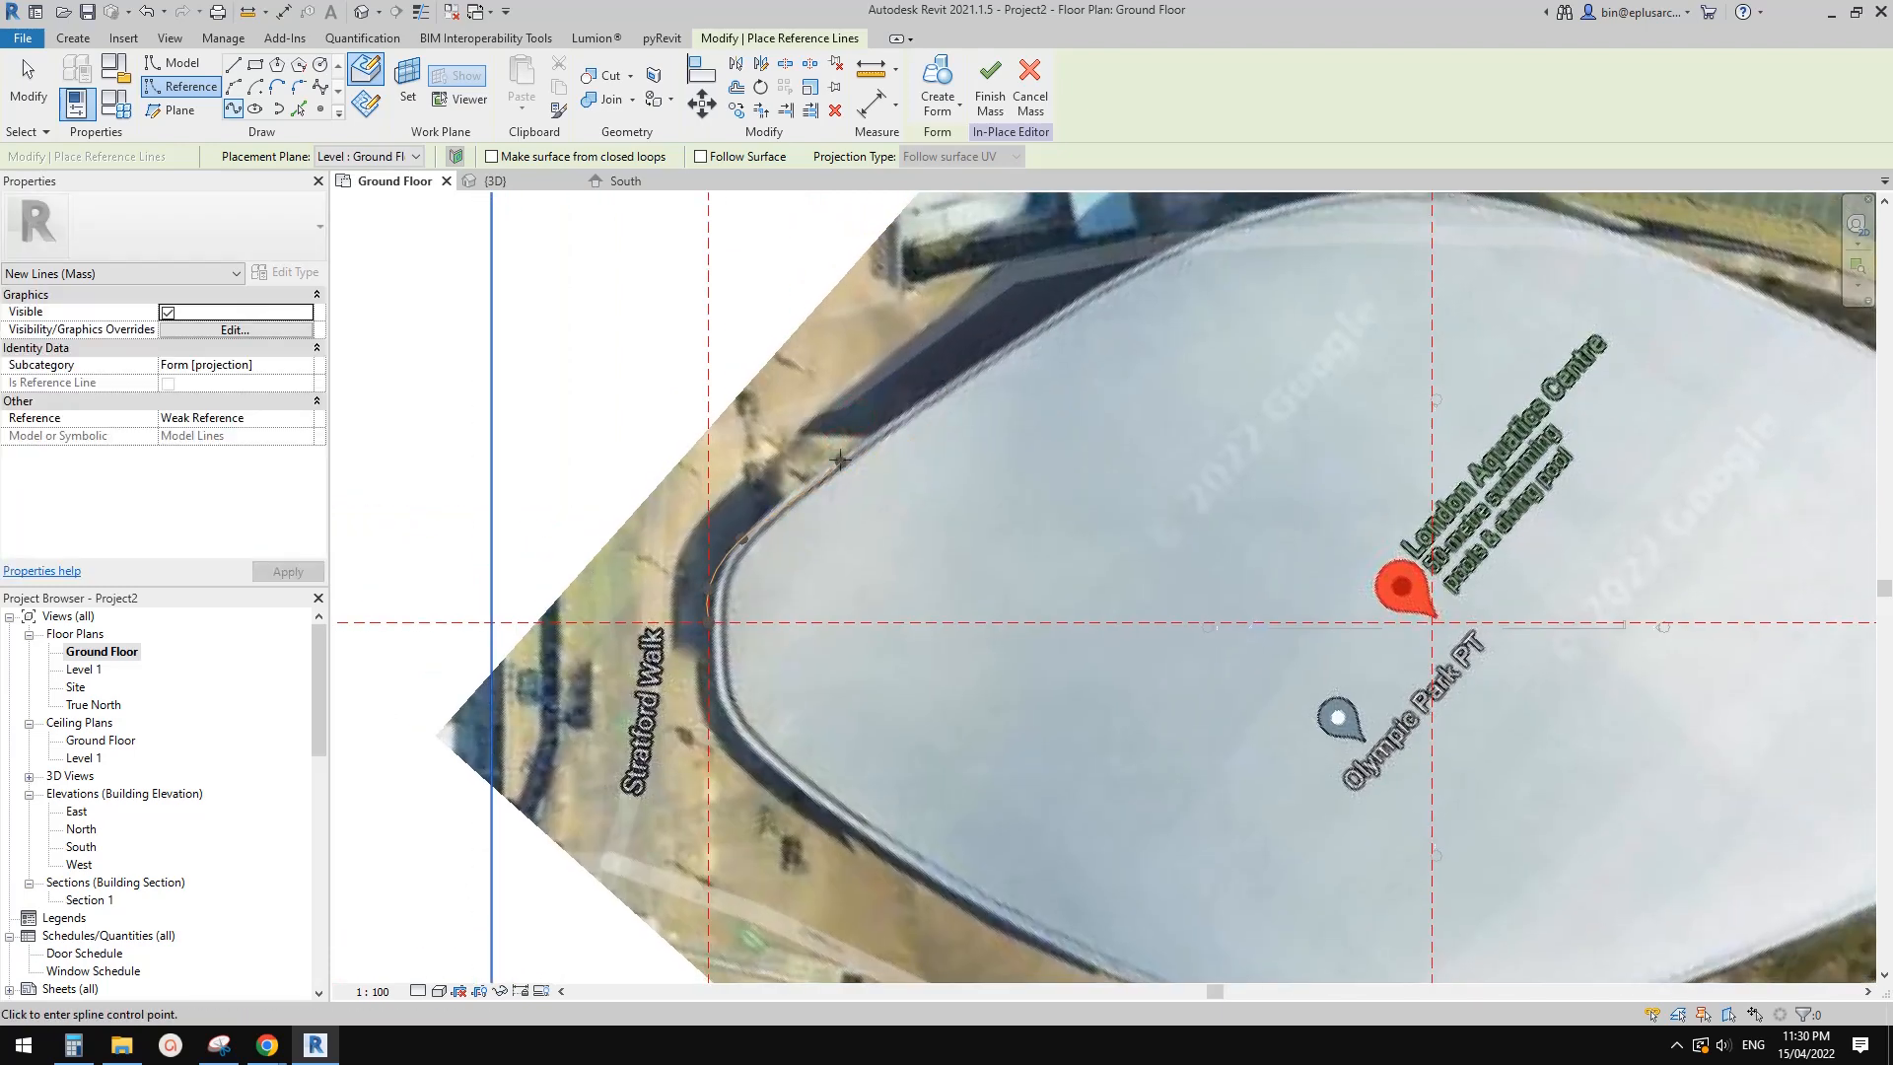
left_click(1158, 258)
scroll(1158, 259, "down", 2)
scroll(1005, 349, "up", 2)
scroll(1104, 340, "up", 2)
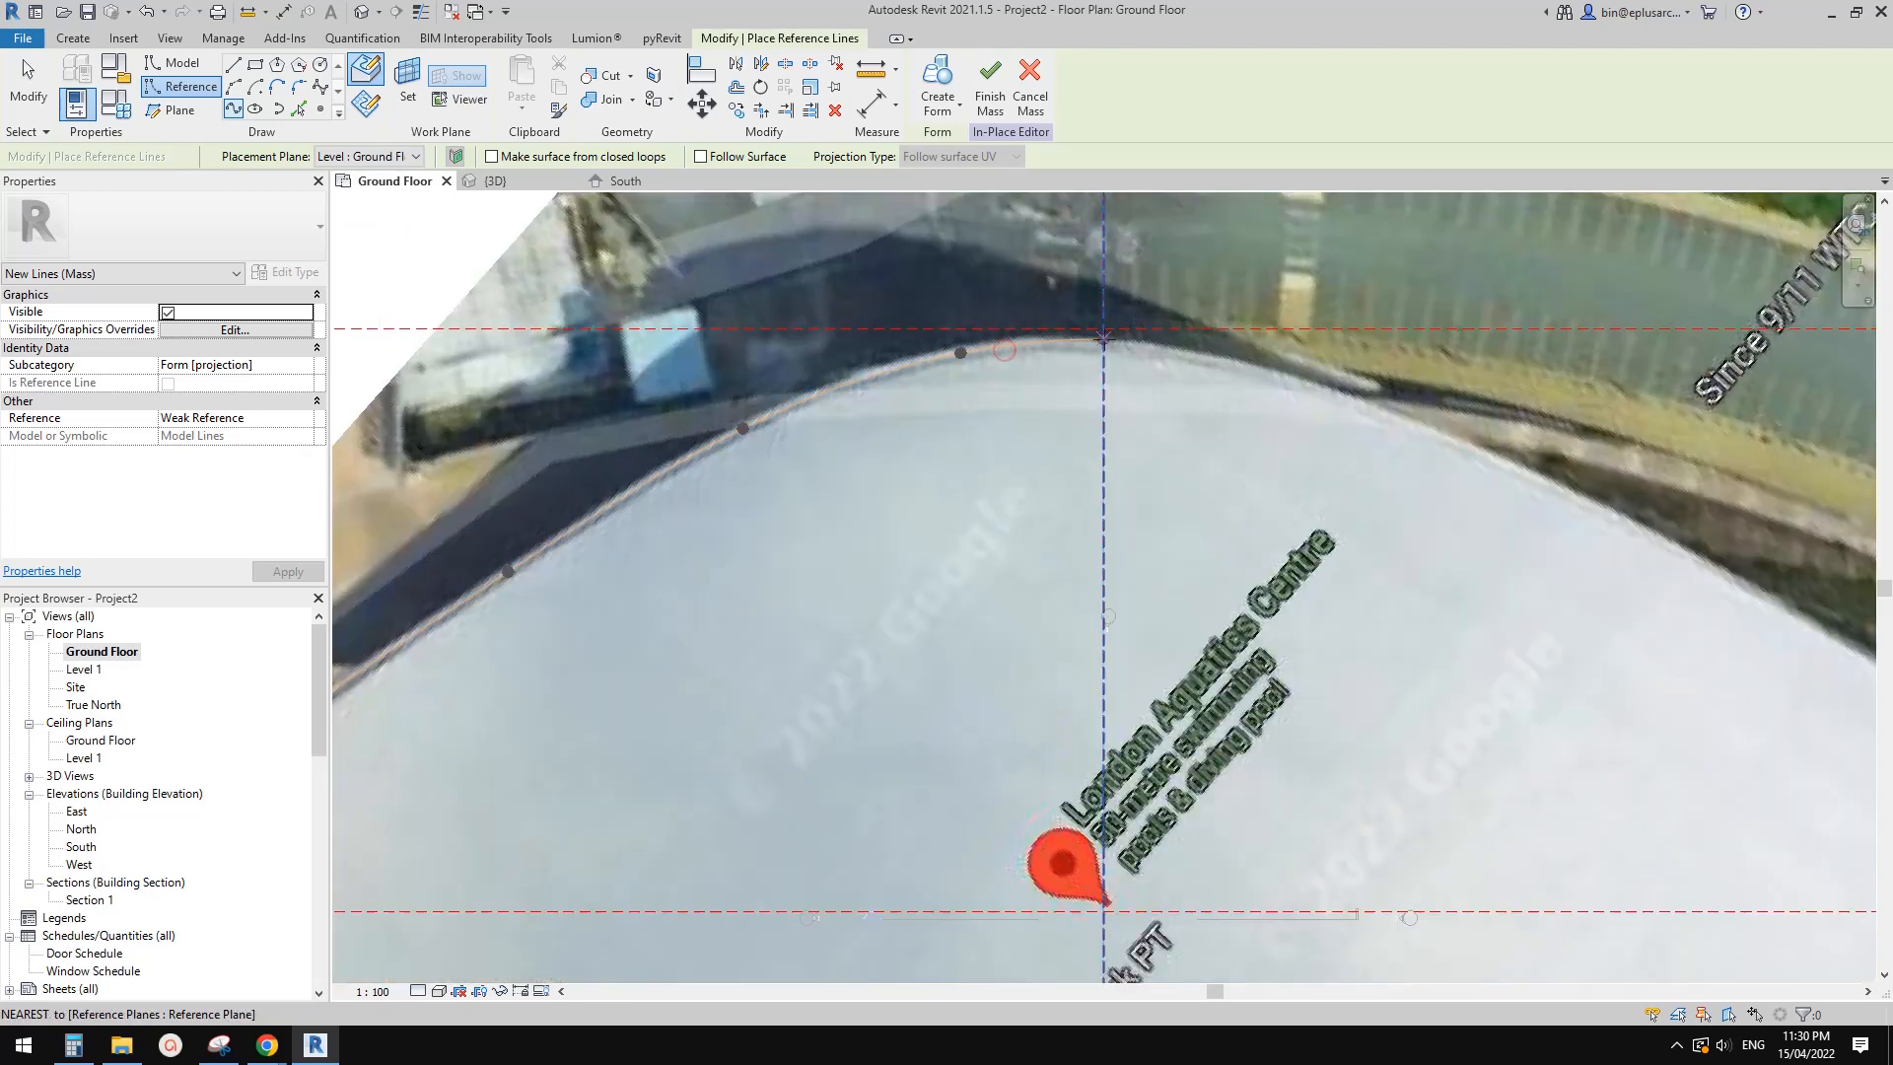
scroll(1266, 373, "down", 2)
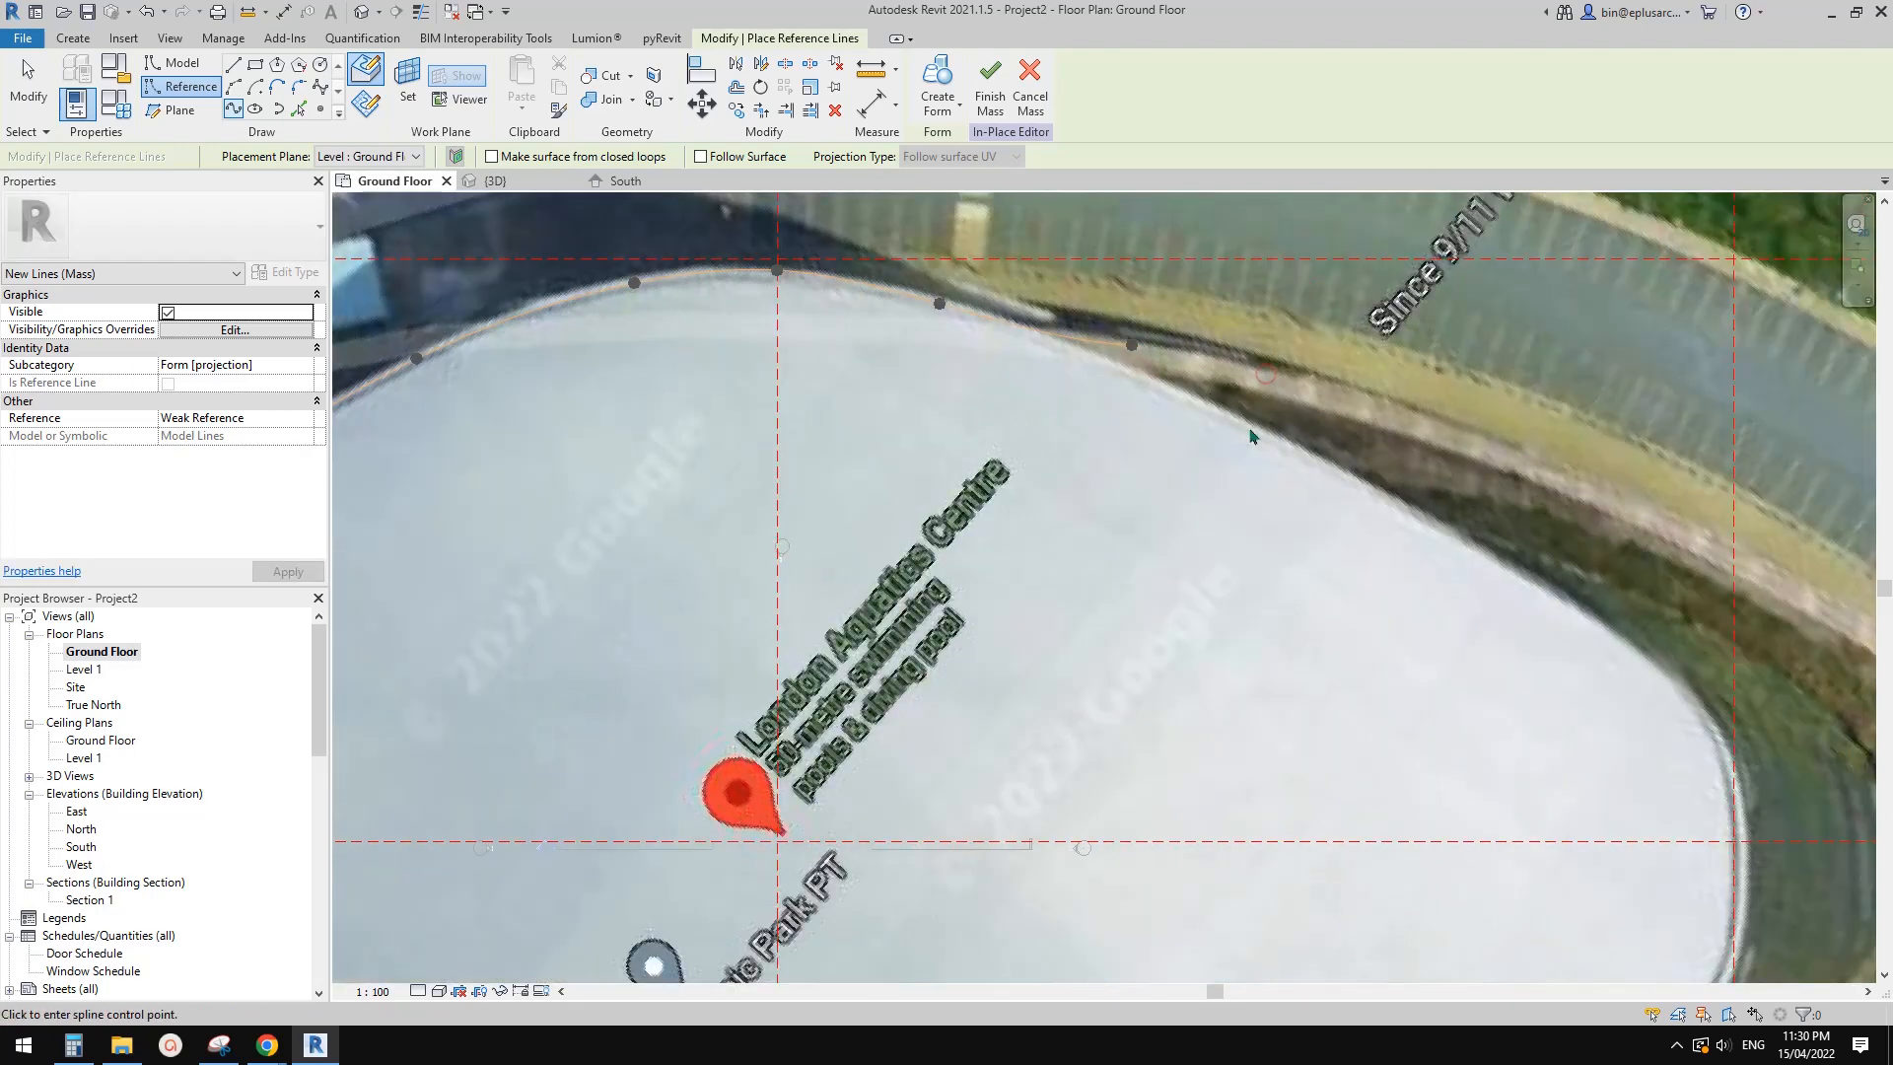
scroll(1251, 422, "up", 2)
left_click(1478, 549)
scroll(1282, 464, "down", 2)
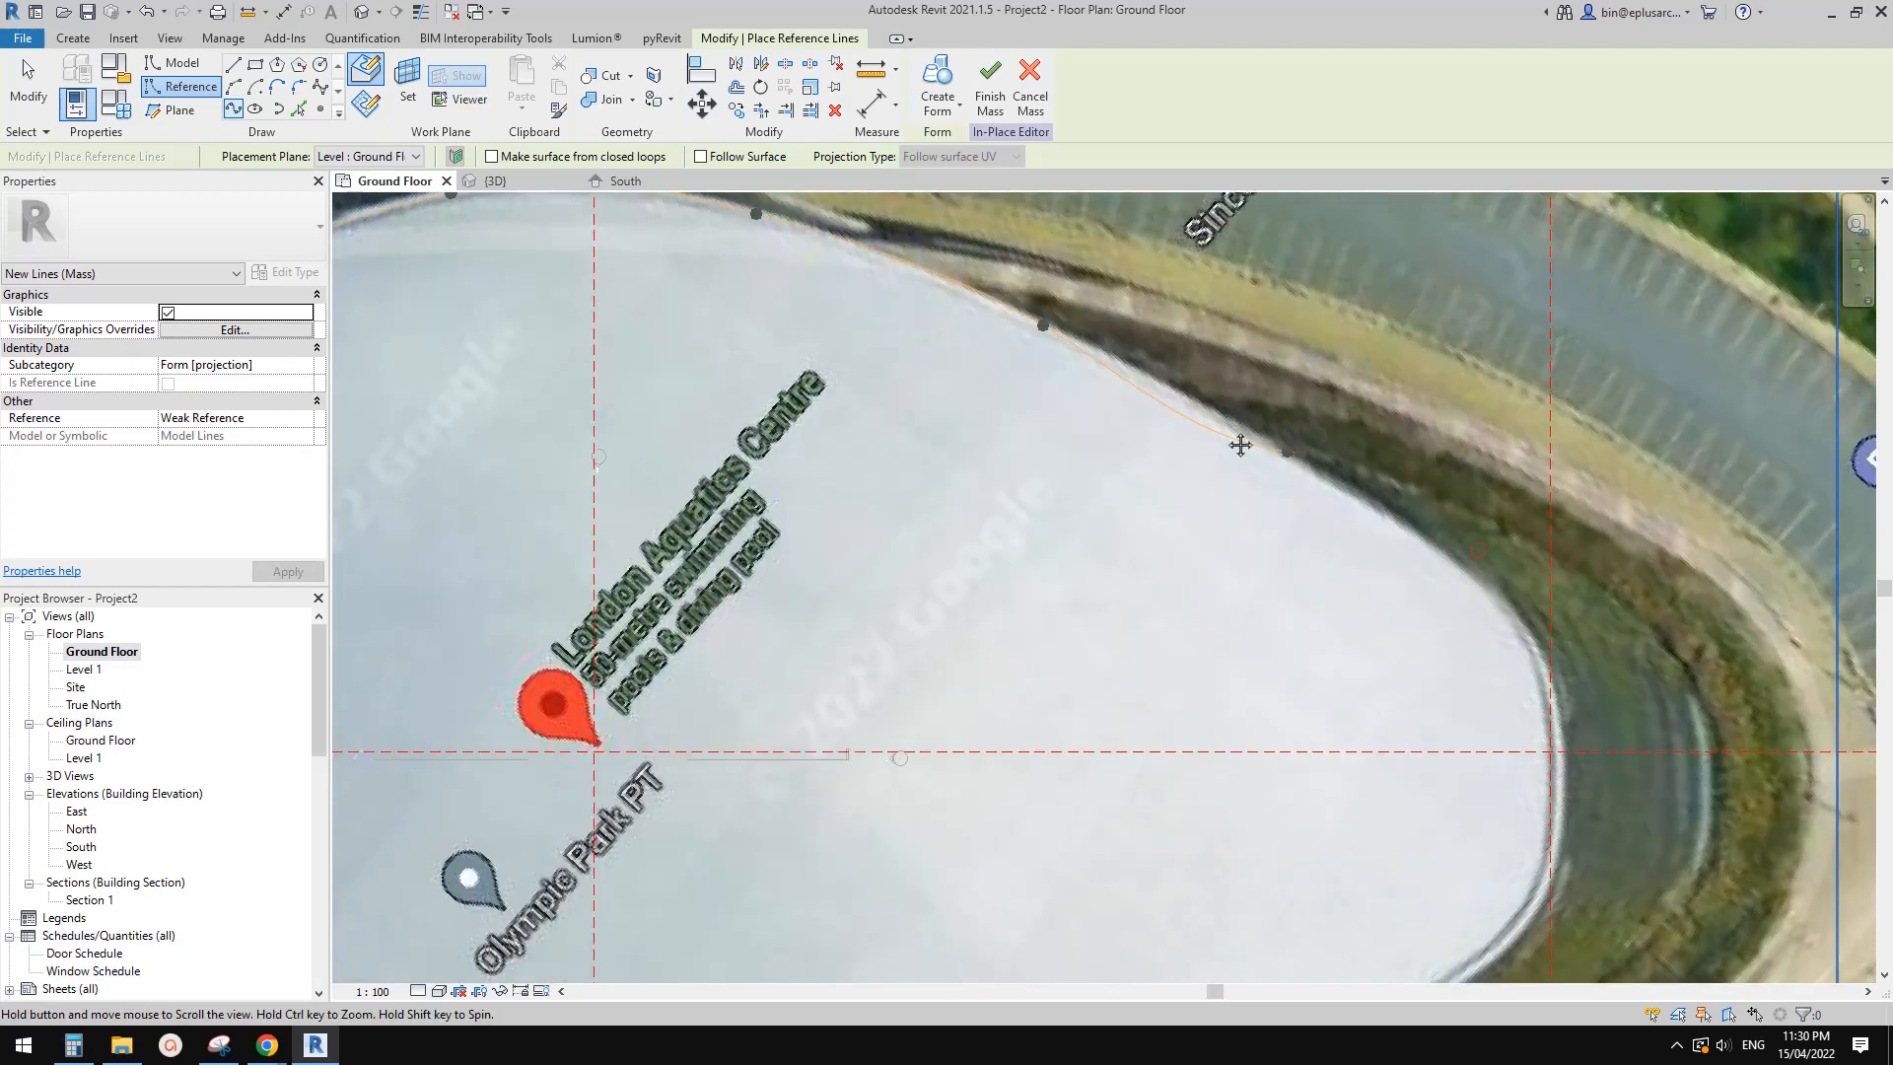
scroll(1354, 491, "up", 2)
scroll(1471, 625, "up", 2)
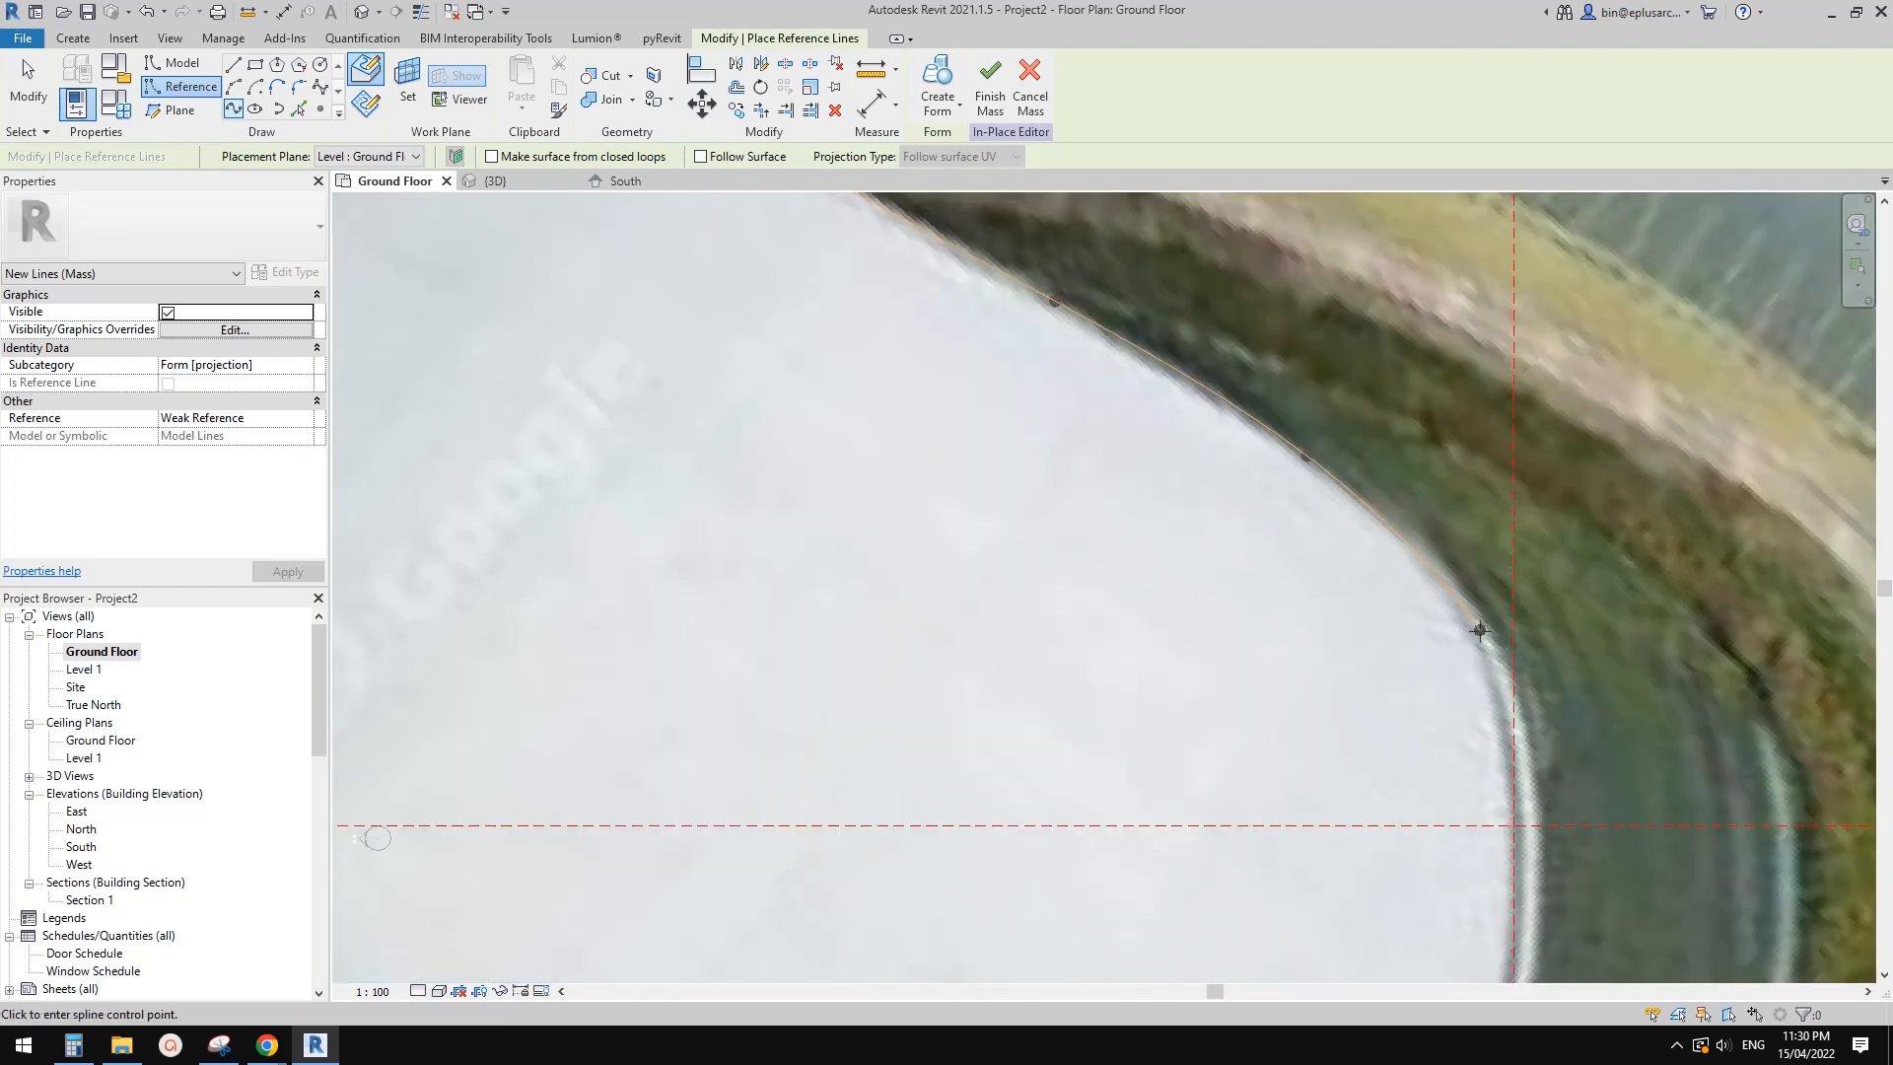
left_click(1514, 825)
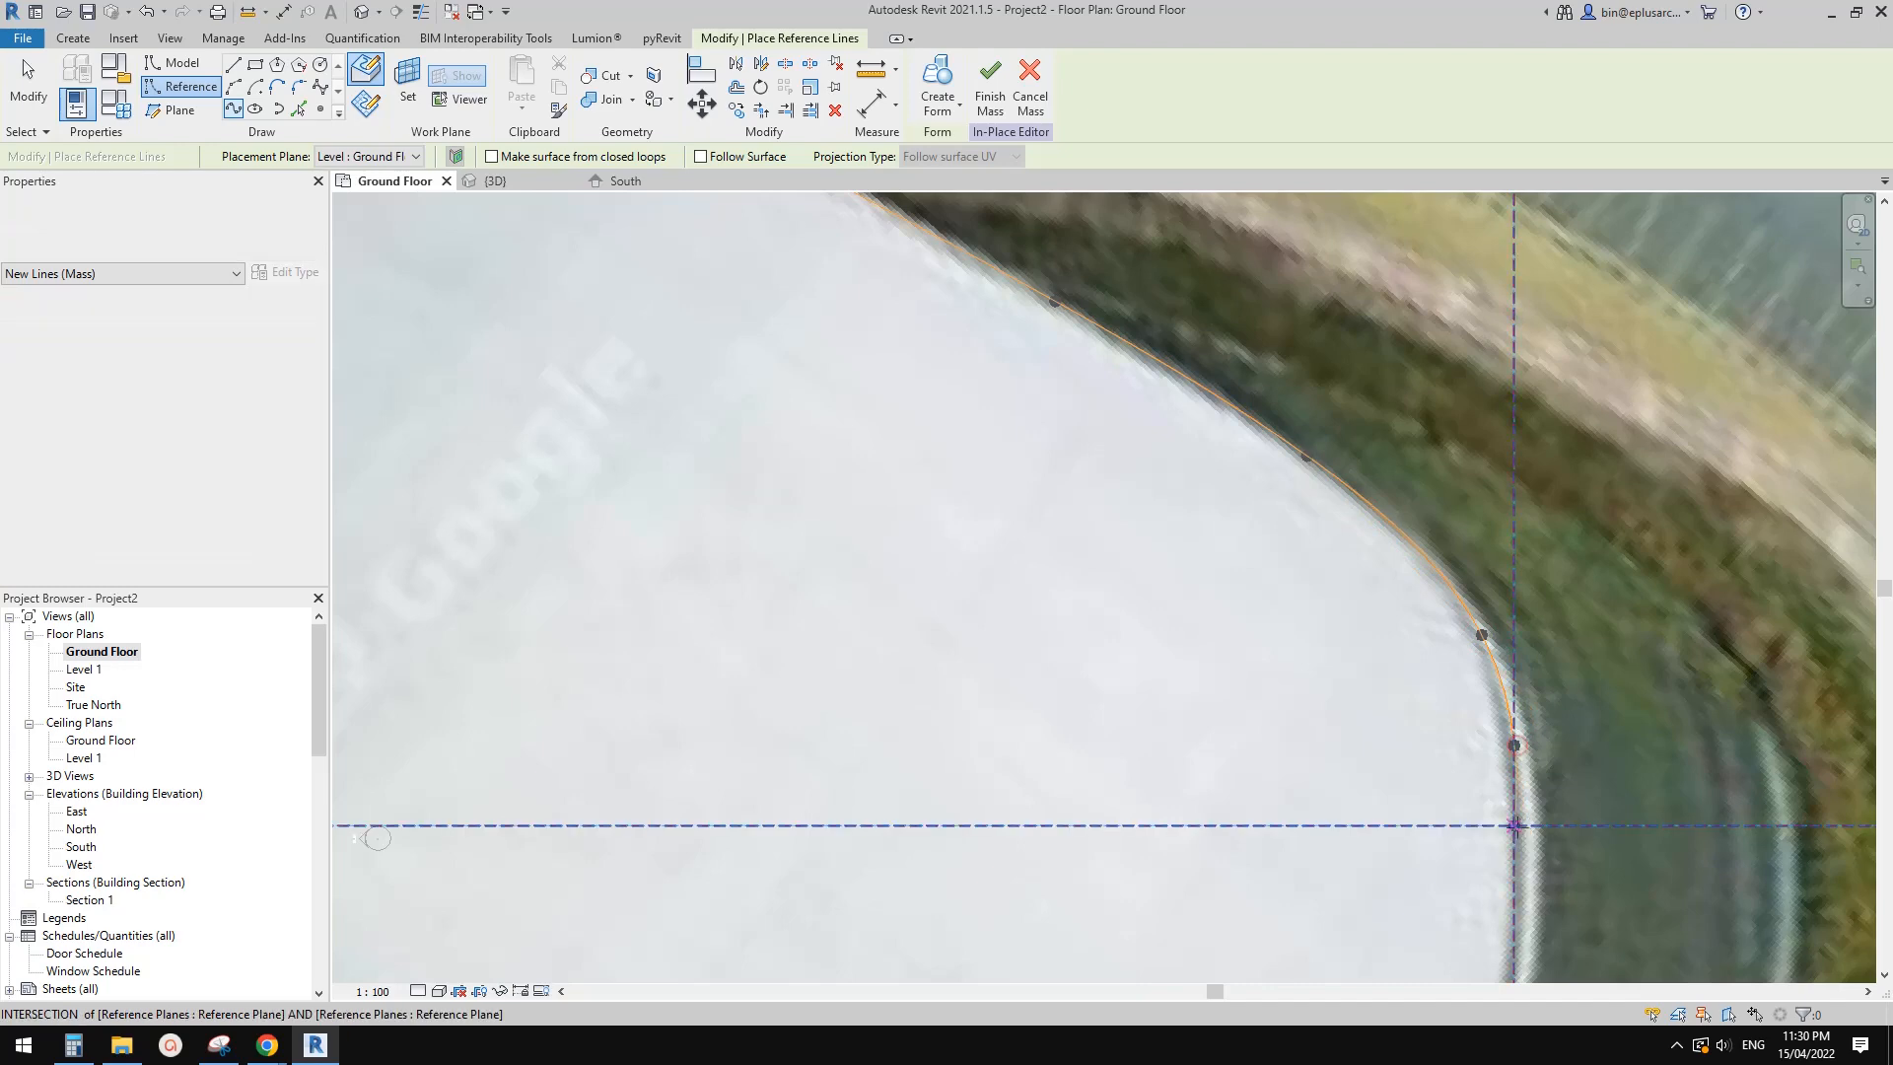
scroll(1603, 668, "down", 2)
key("Escape")
key("Escape")
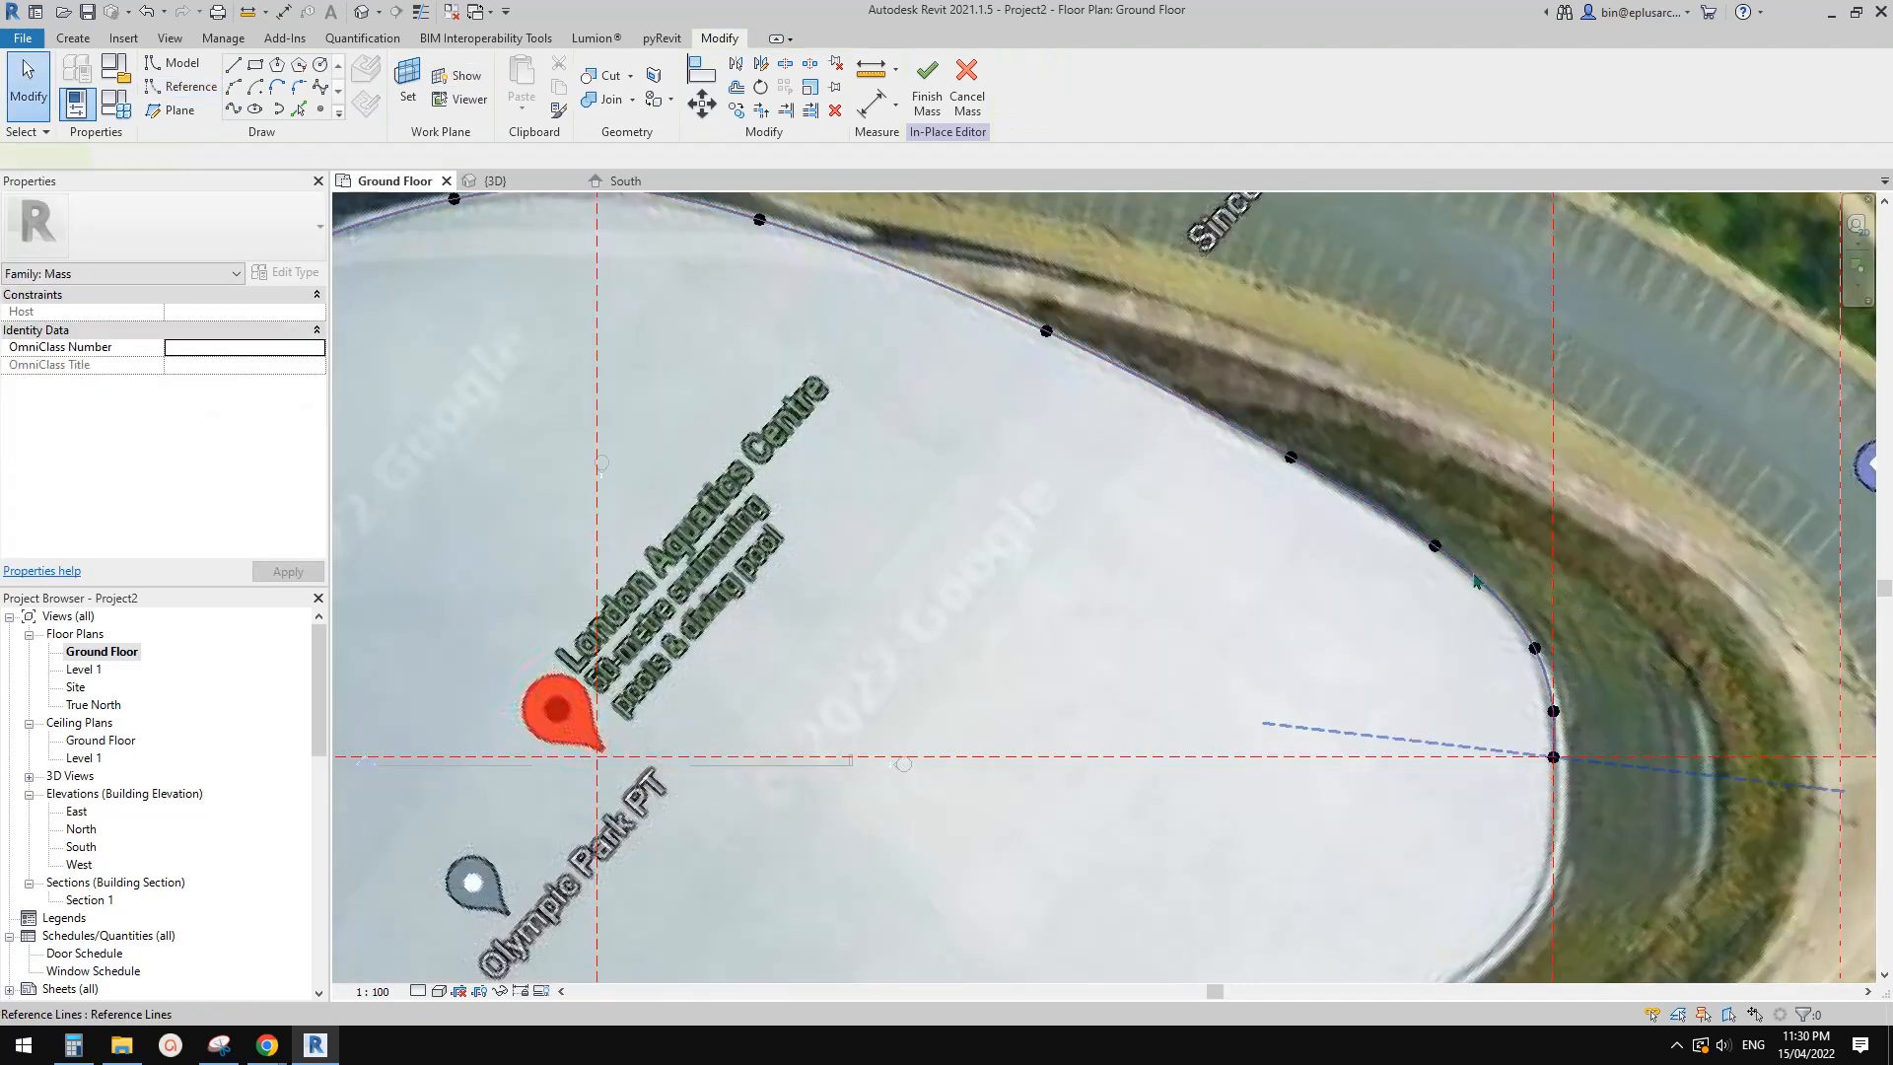
Select the top-edge spline and mirror it about the horizontal centre plane as the bottom edge
left_click(1493, 590)
scroll(1479, 572, "down", 4)
middle_click_drag(1037, 513, 1367, 502)
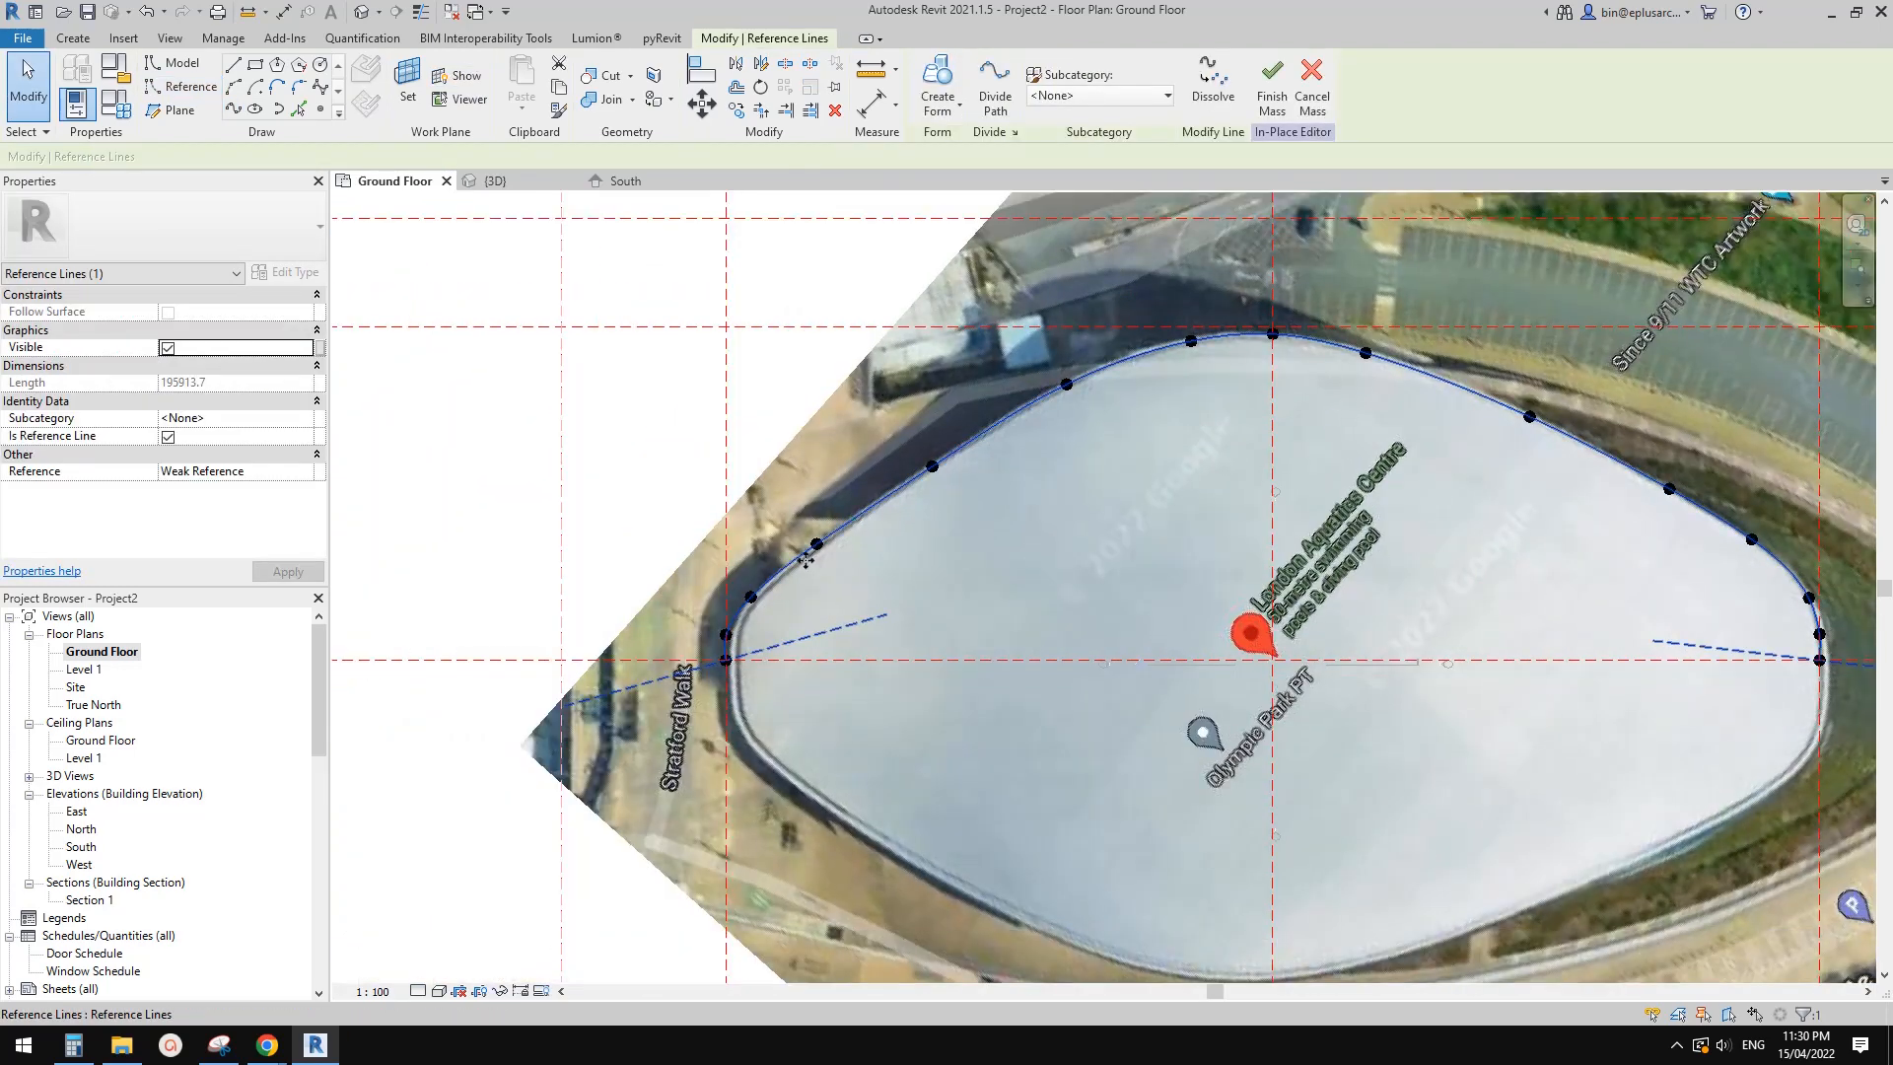
middle_click_drag(1514, 421, 1470, 415)
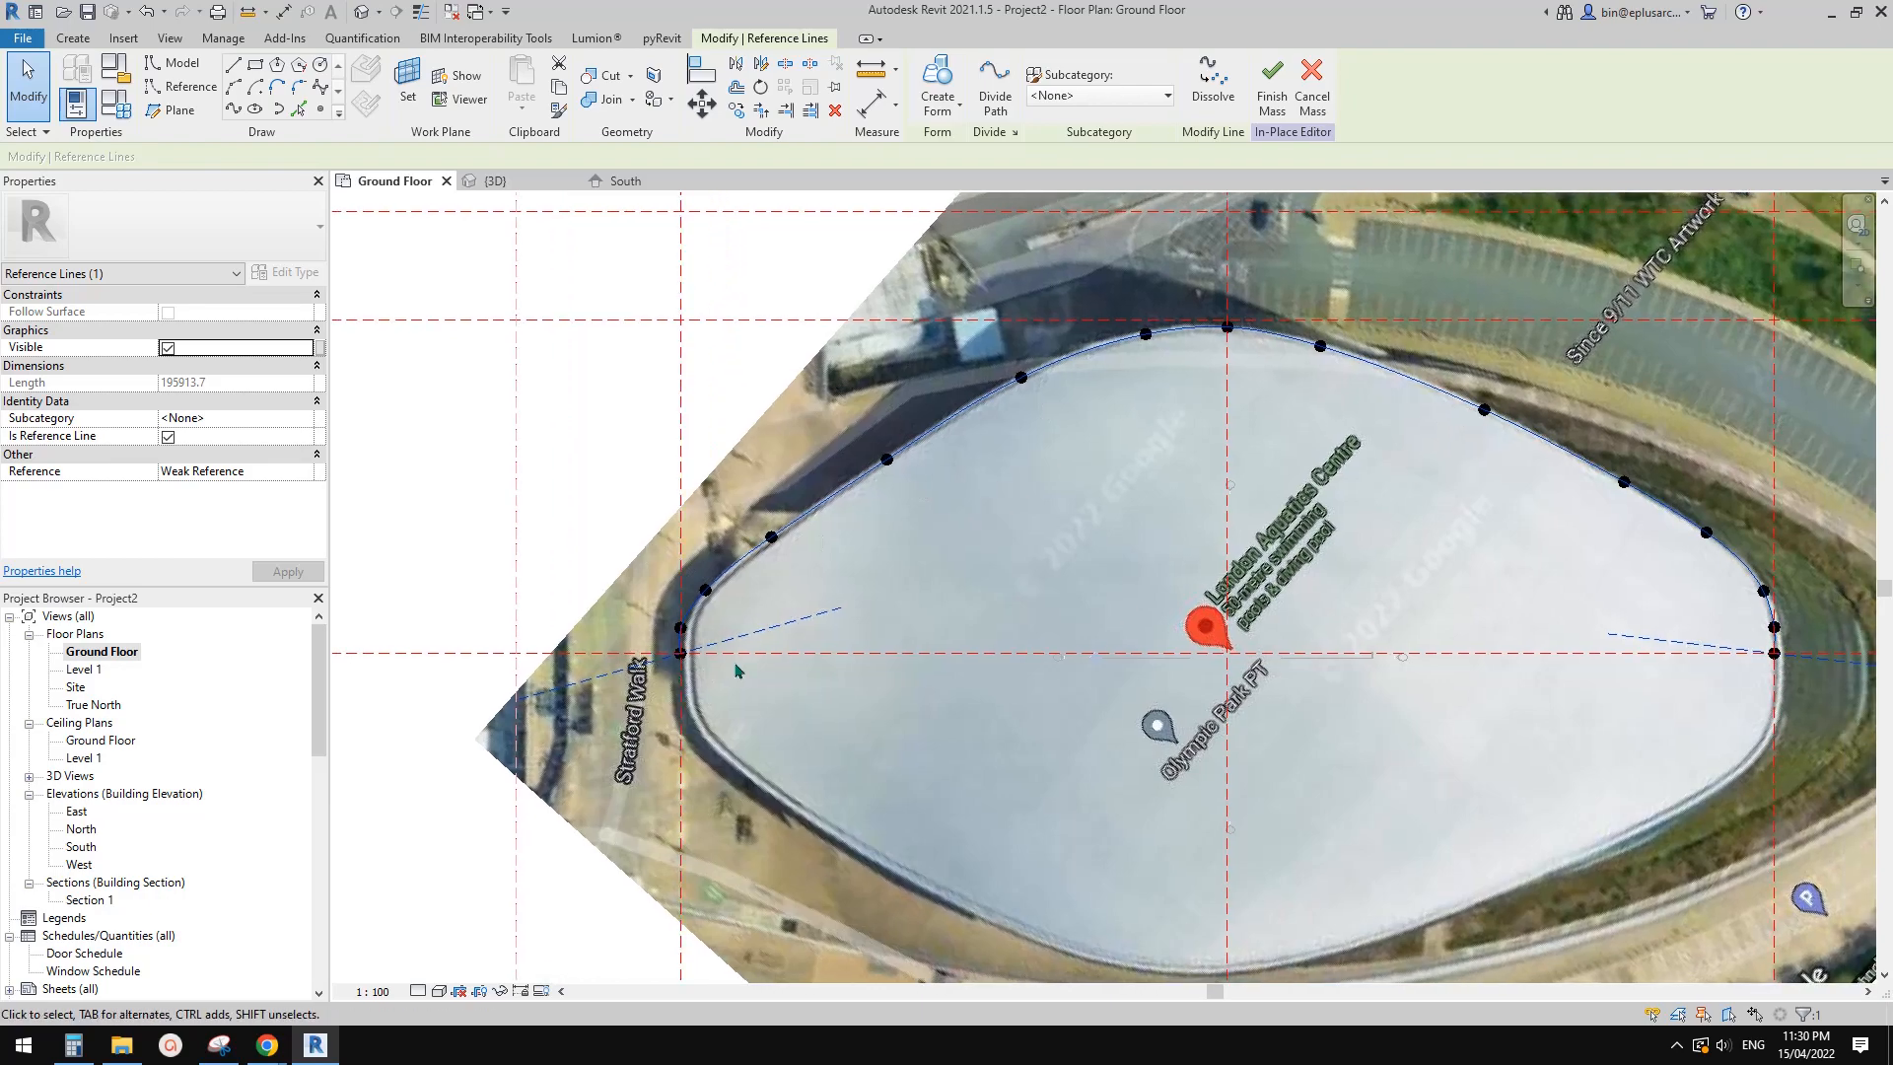
middle_click_drag(909, 639, 1006, 628)
middle_click_drag(1304, 555, 936, 535)
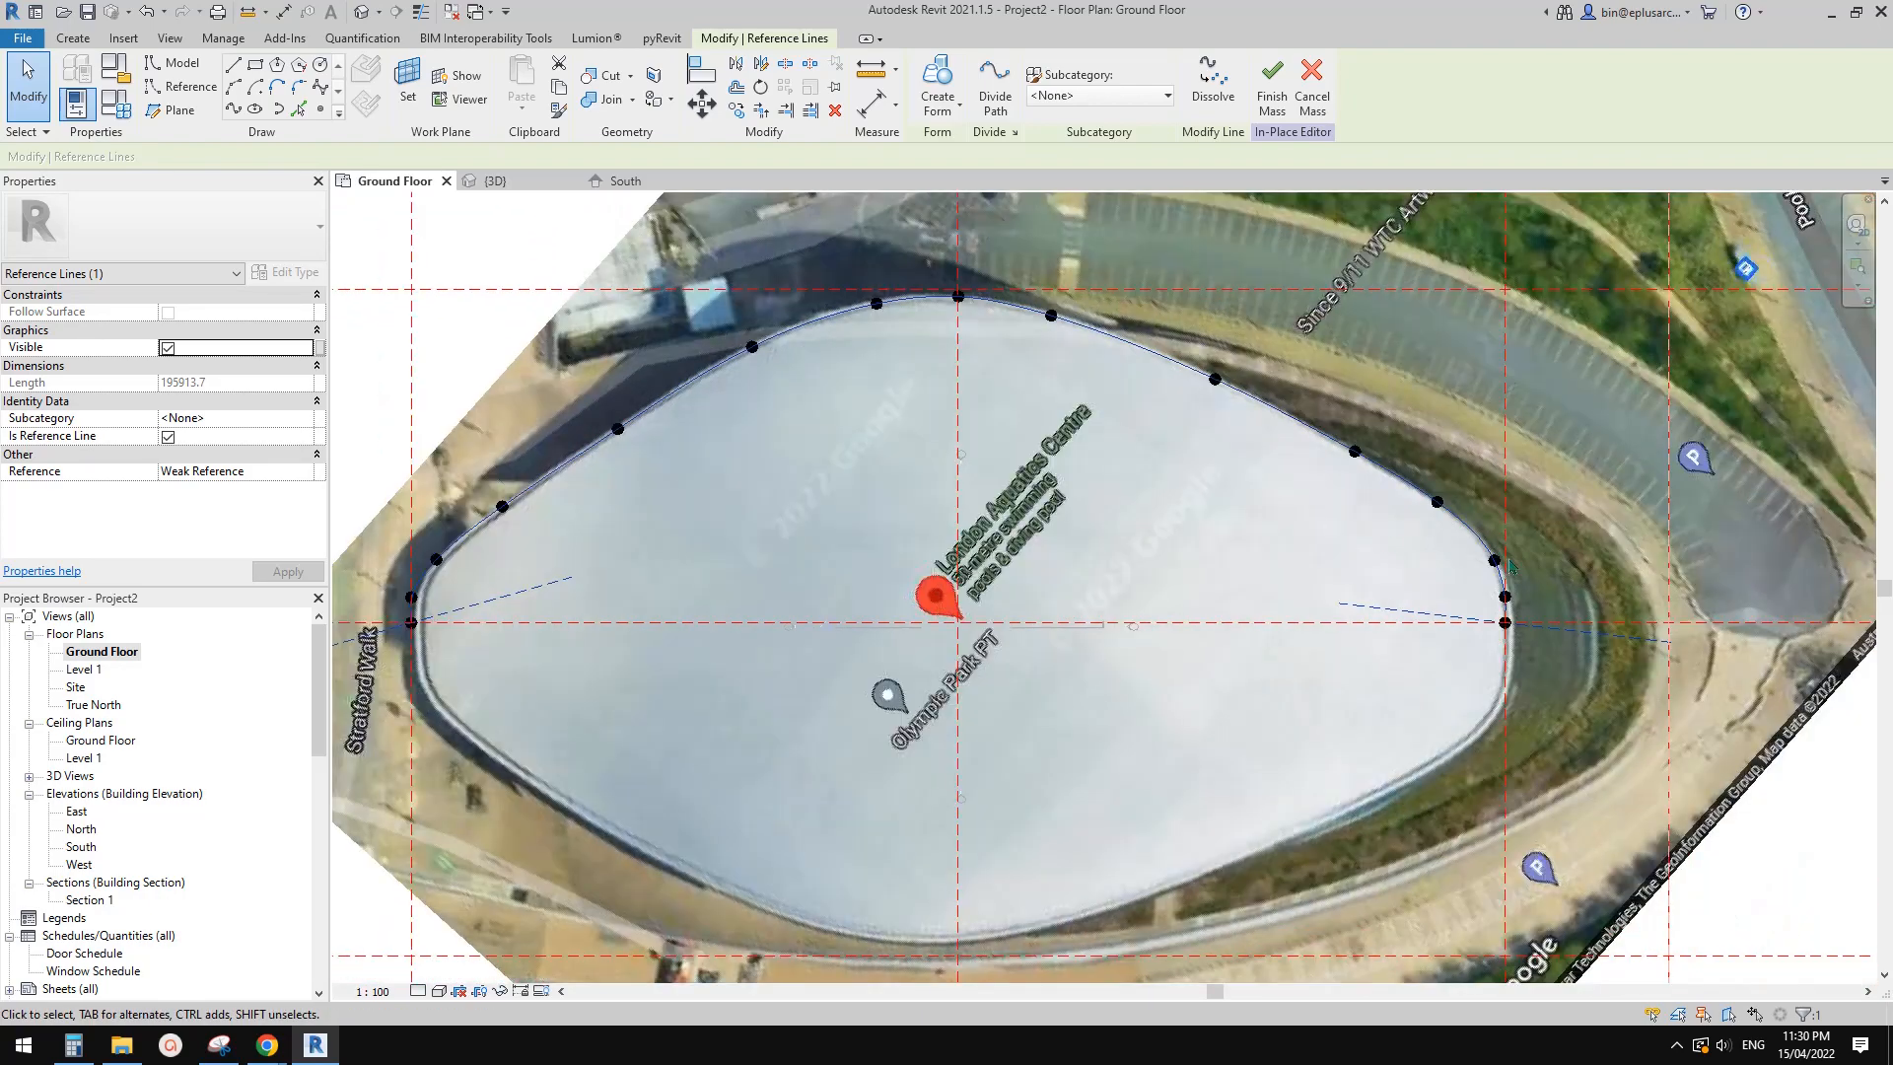
scroll(1405, 555, "down", 3)
middle_click_drag(1394, 553, 1334, 541)
key("m")
key("m")
left_click(1578, 585)
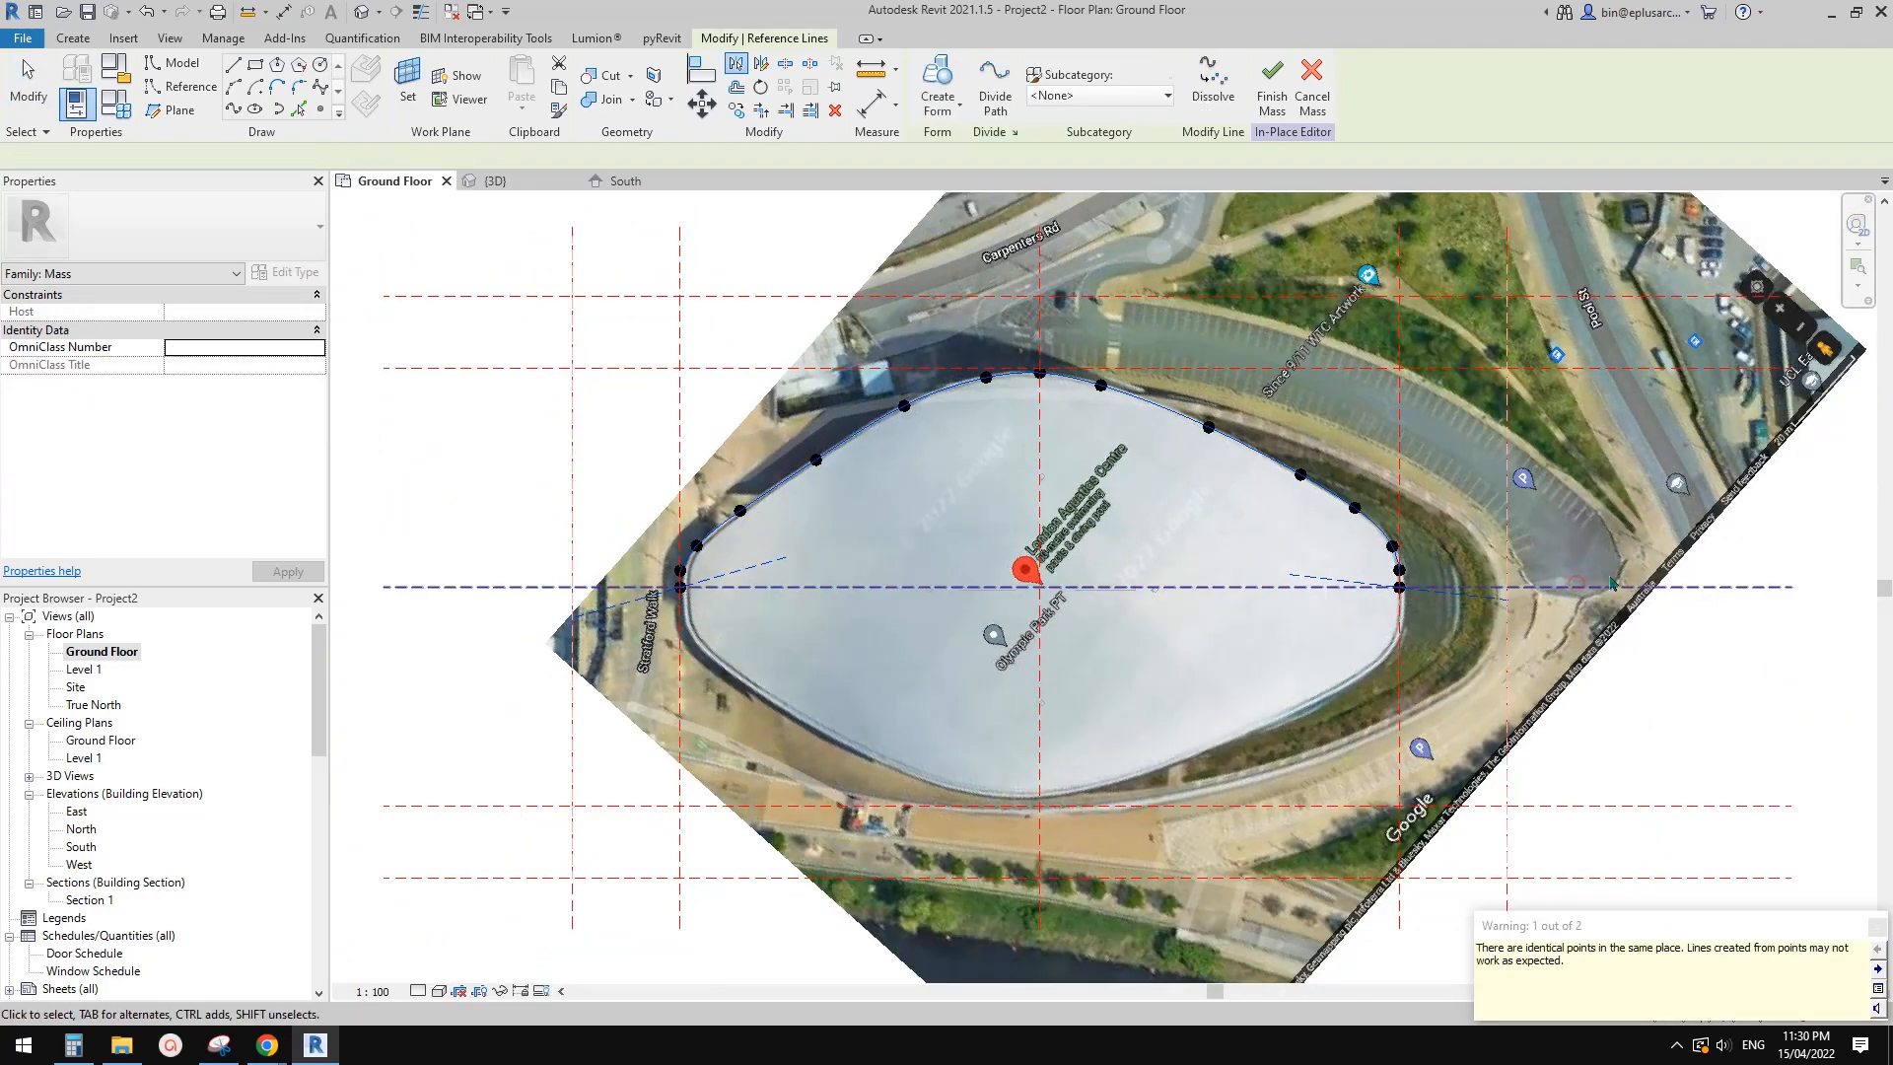
left_click(1574, 586)
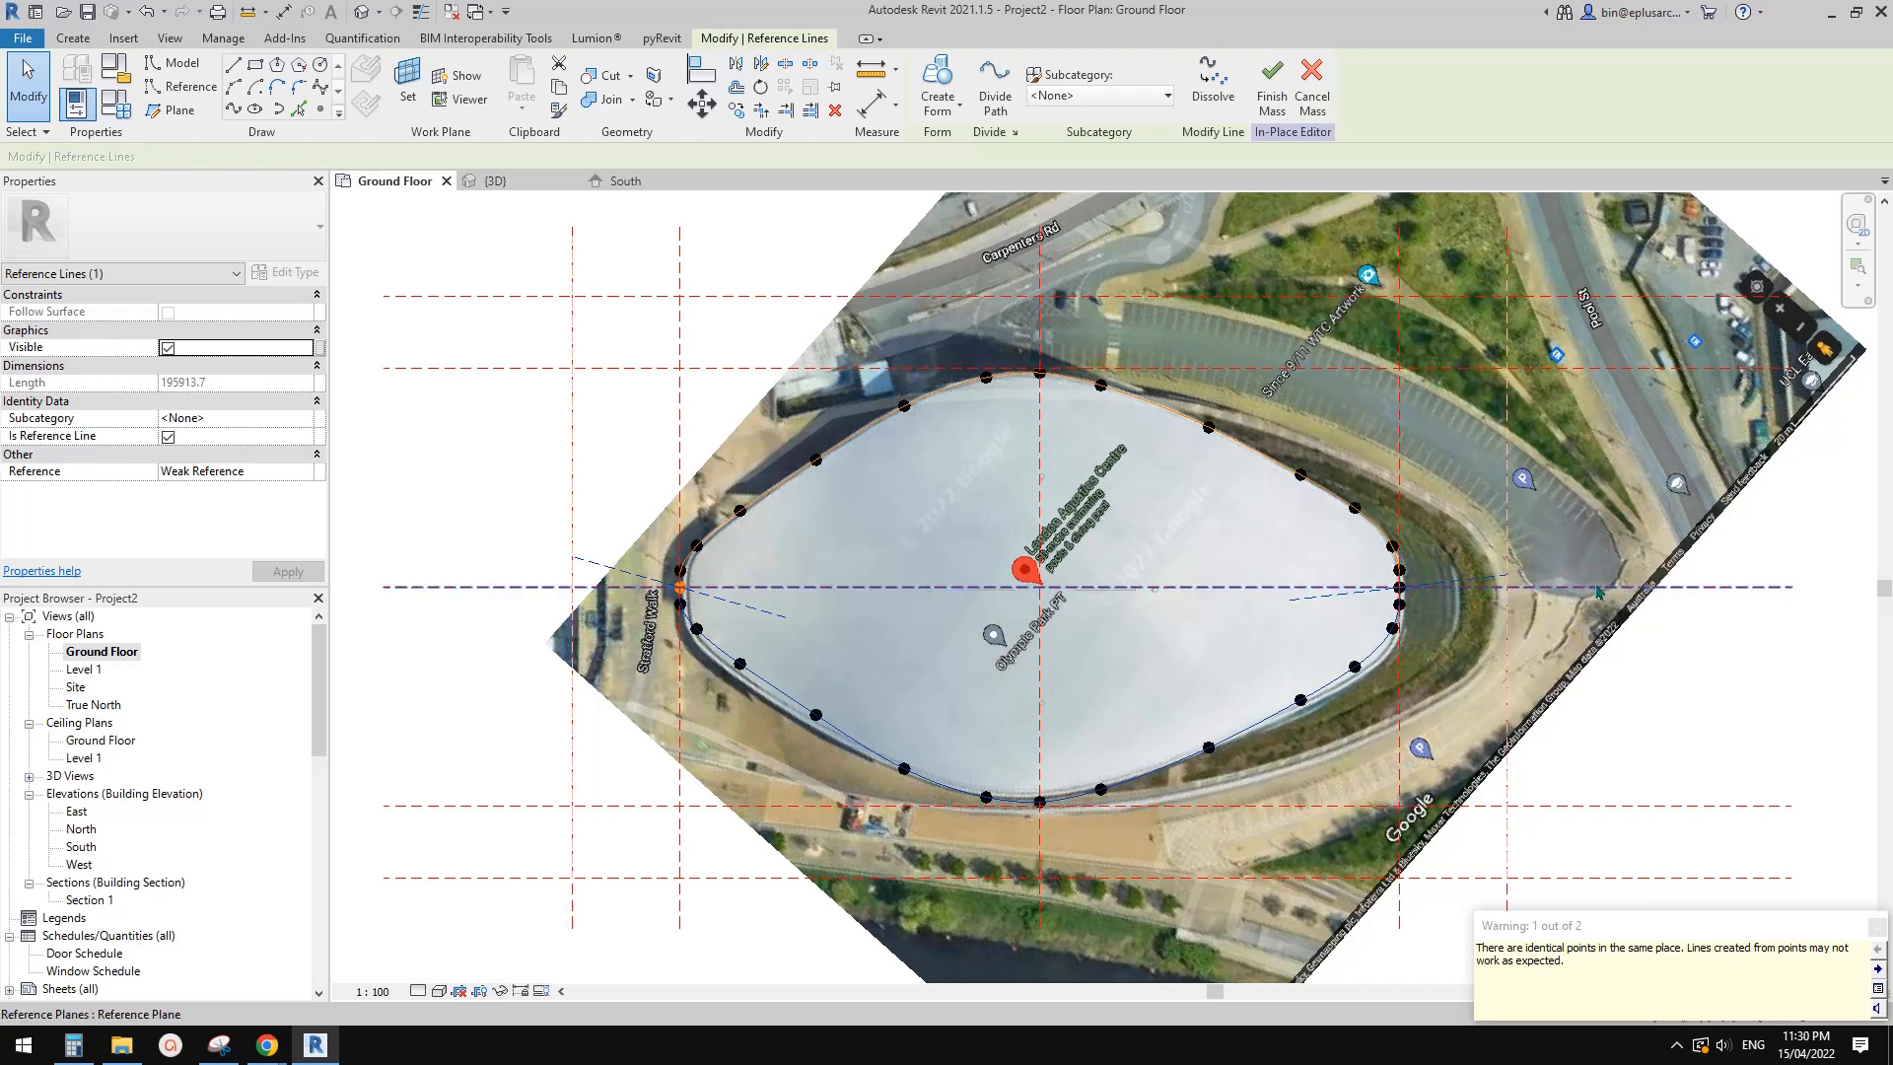
Clear the spline selection and switch to the {3D} view
middle_click_drag(1624, 596, 1647, 578)
left_click(1089, 680)
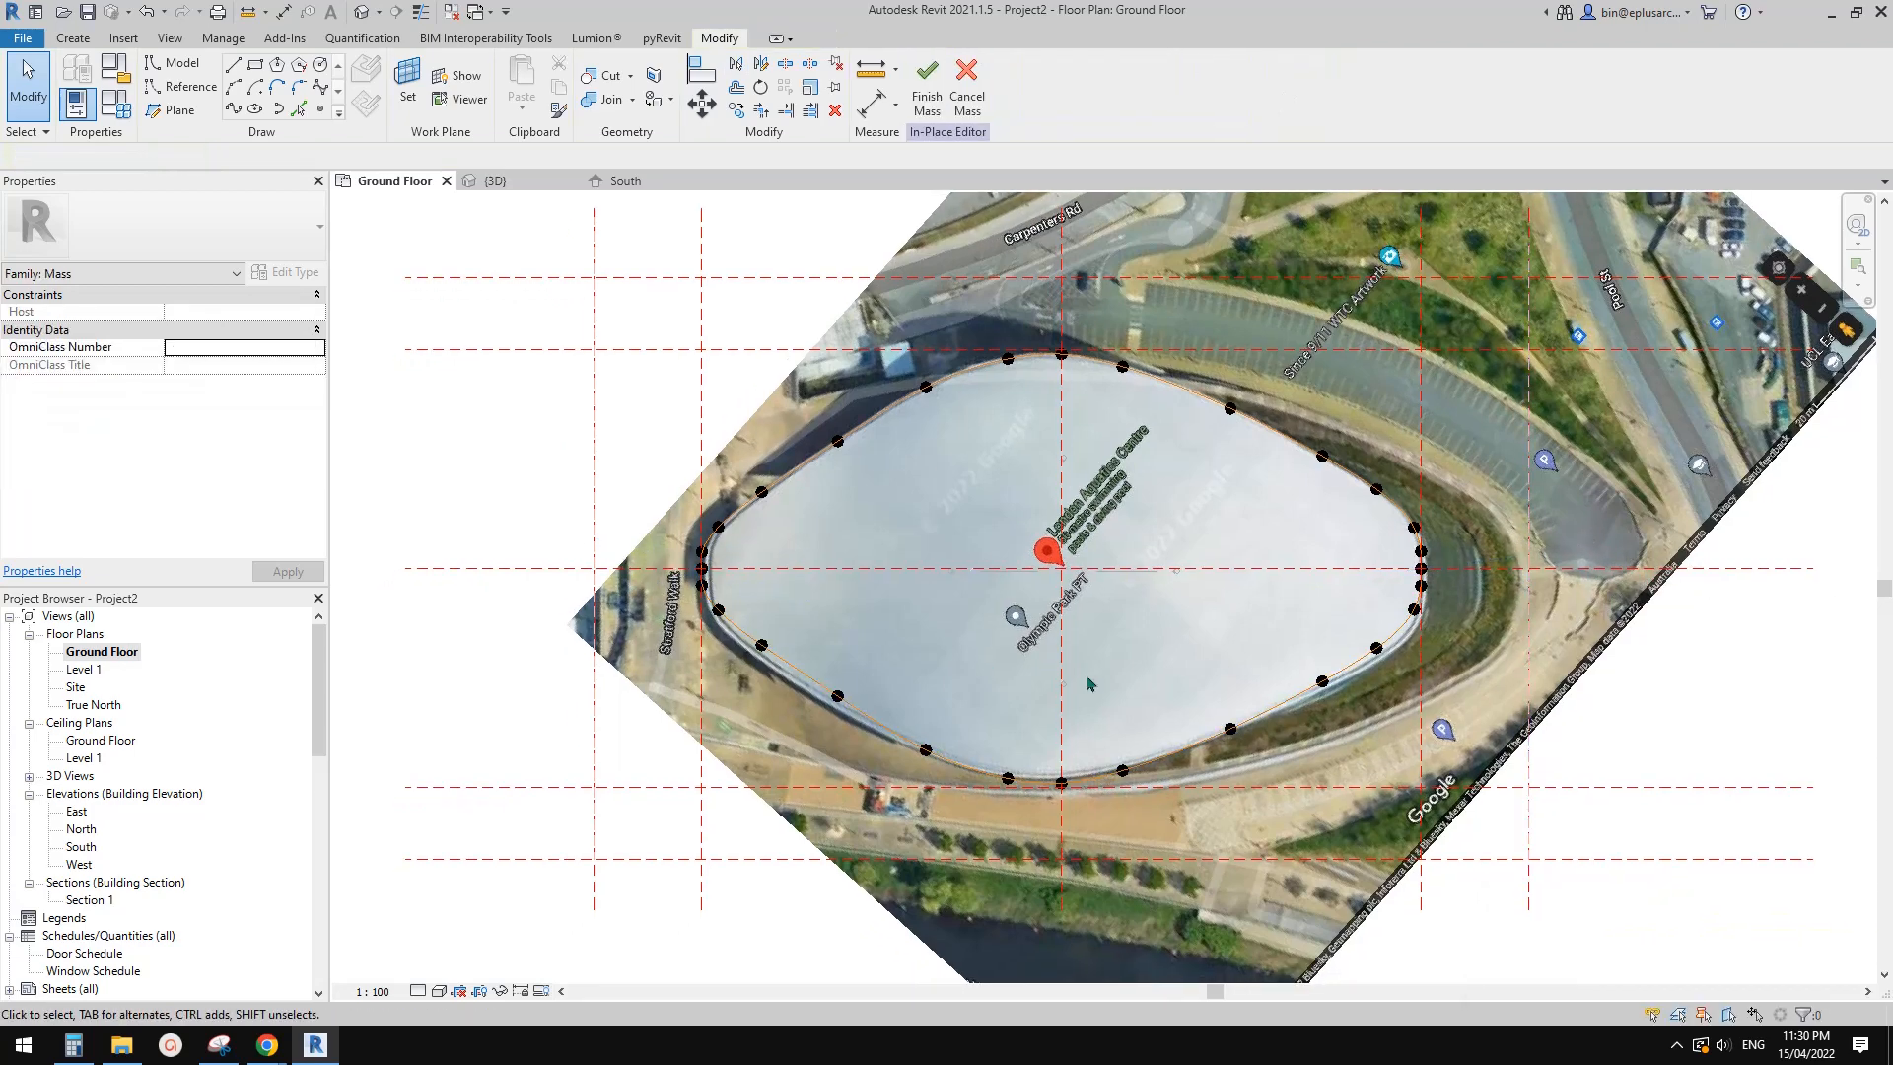
scroll(1385, 648, "up", 2)
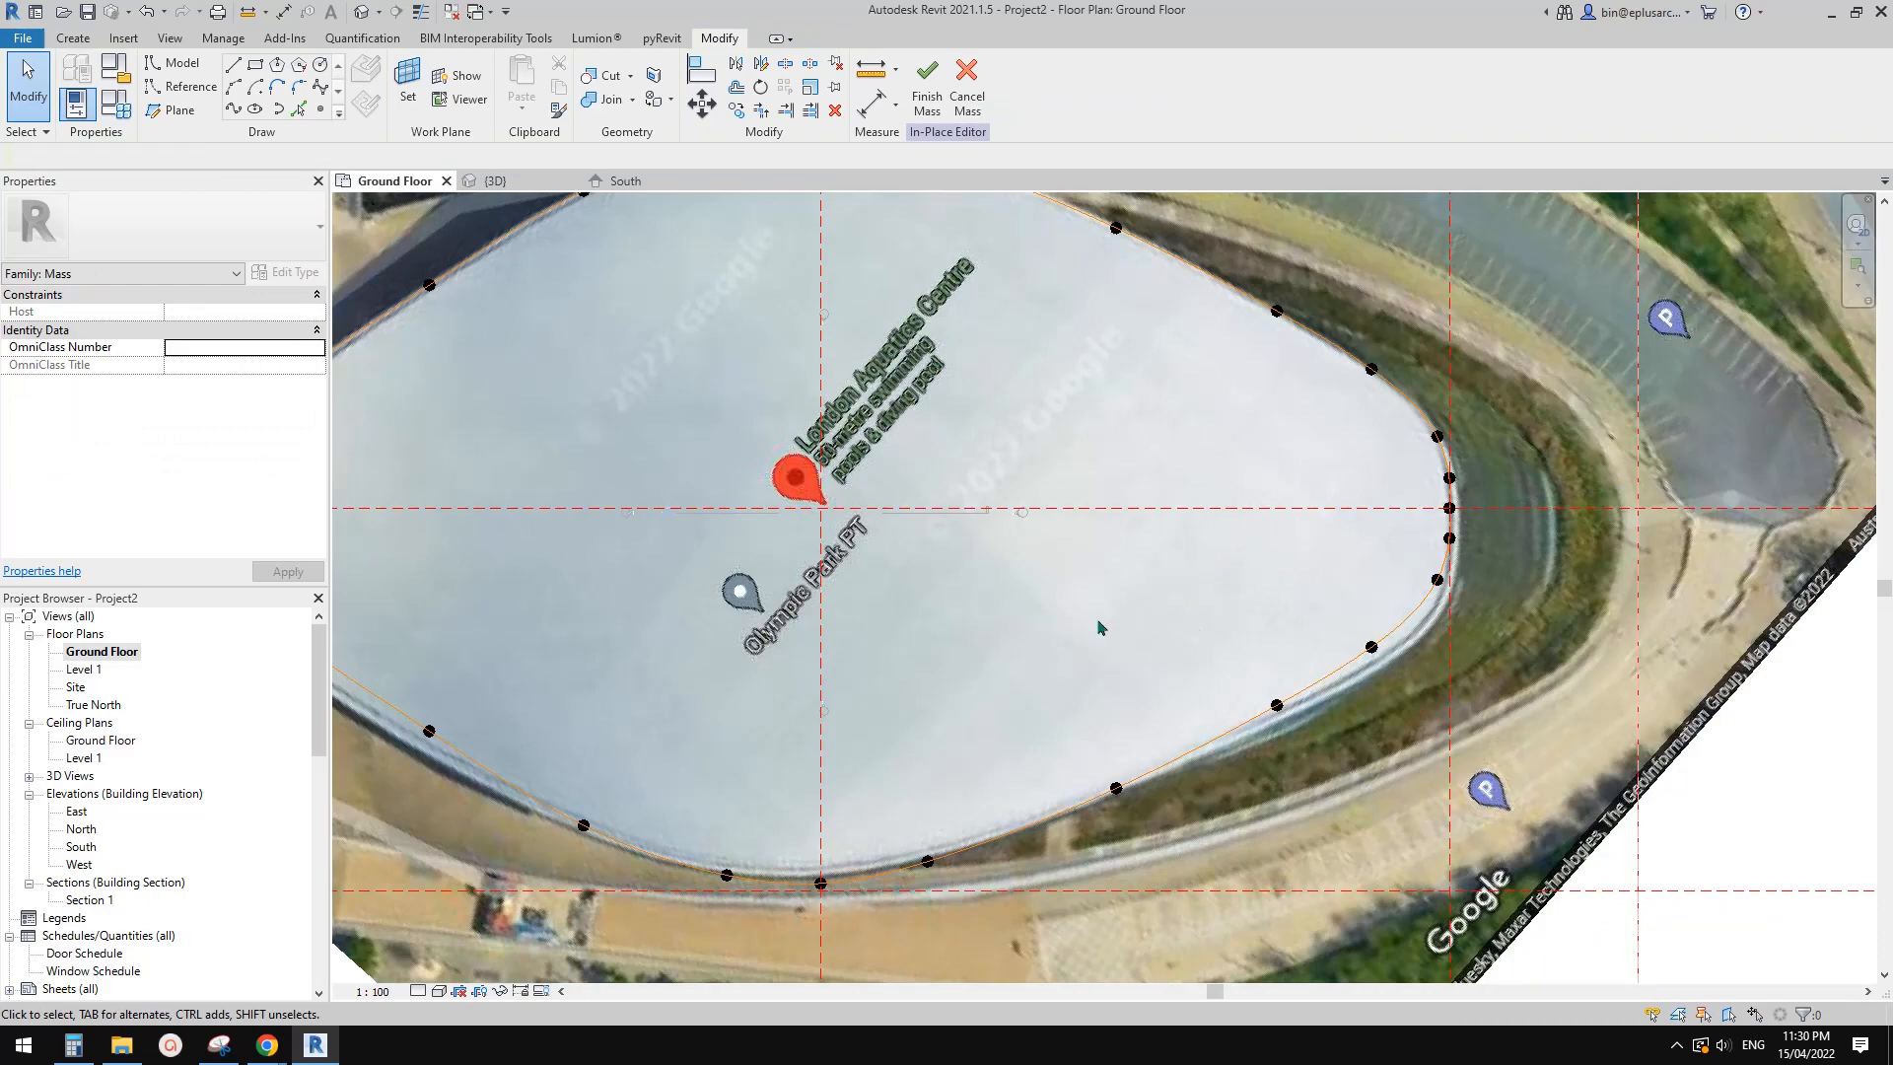
scroll(1101, 627, "down", 4)
left_click(362, 11)
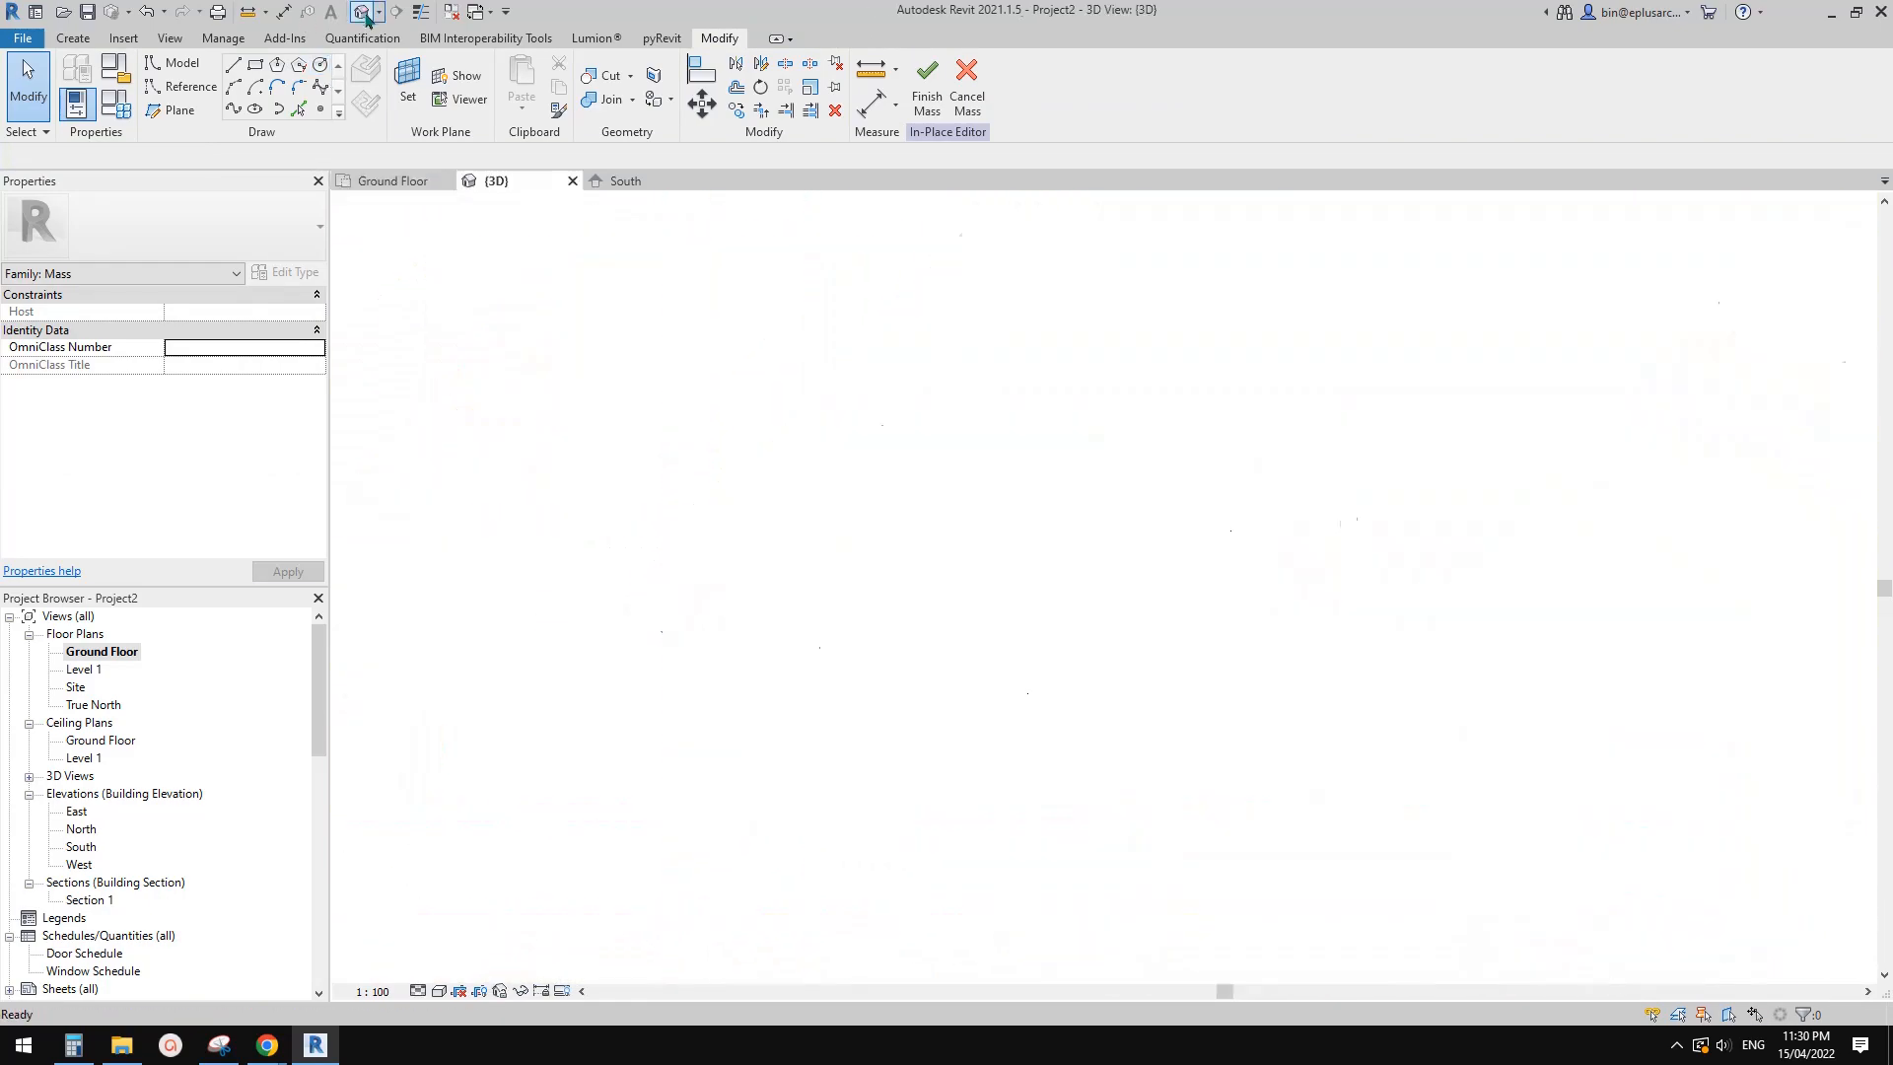
Orbit around the arched reference lines and roof-edge splines, then reopen the Ground Floor plan
middle_click_drag(832, 346, 1243, 592, "shift")
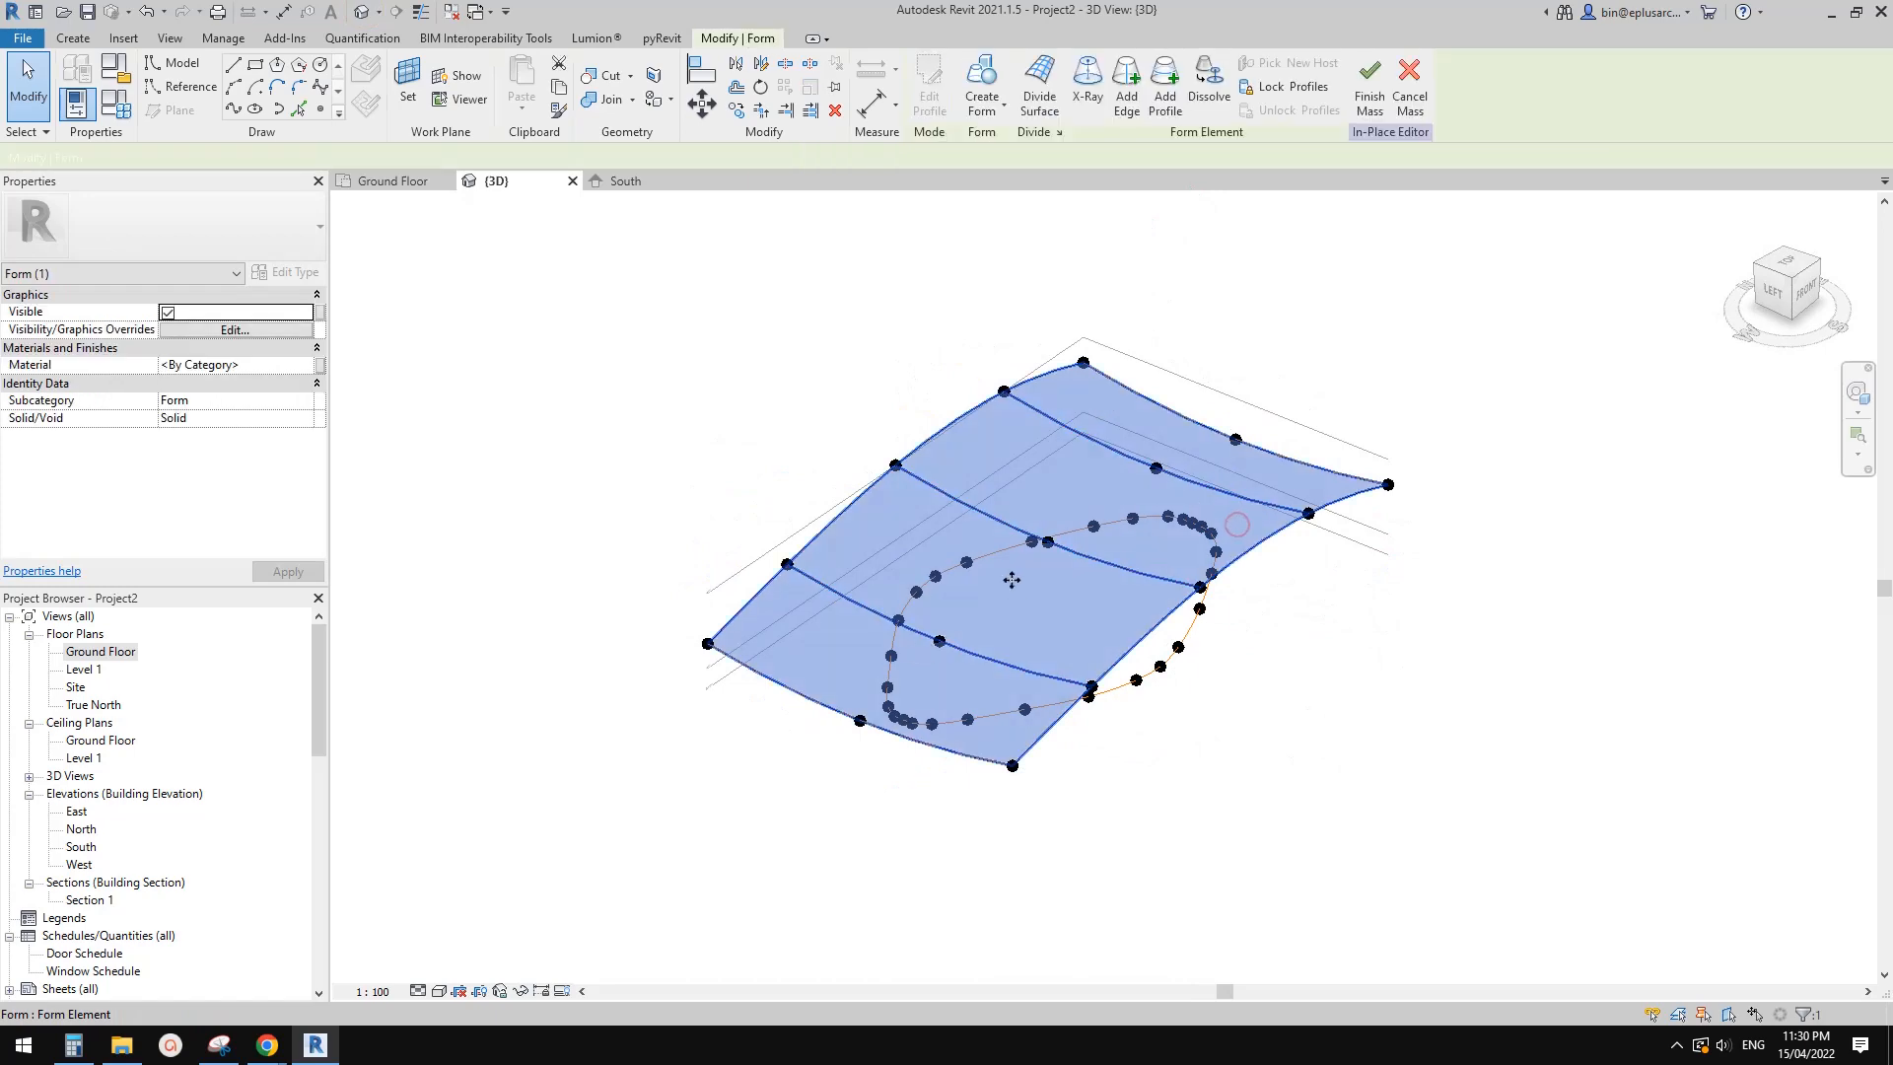
middle_click_drag(1242, 591, 1149, 710, "shift")
left_click(1199, 653)
left_click(1089, 586, "ctrl")
scroll(1089, 589, "down", 2)
left_click(1193, 679)
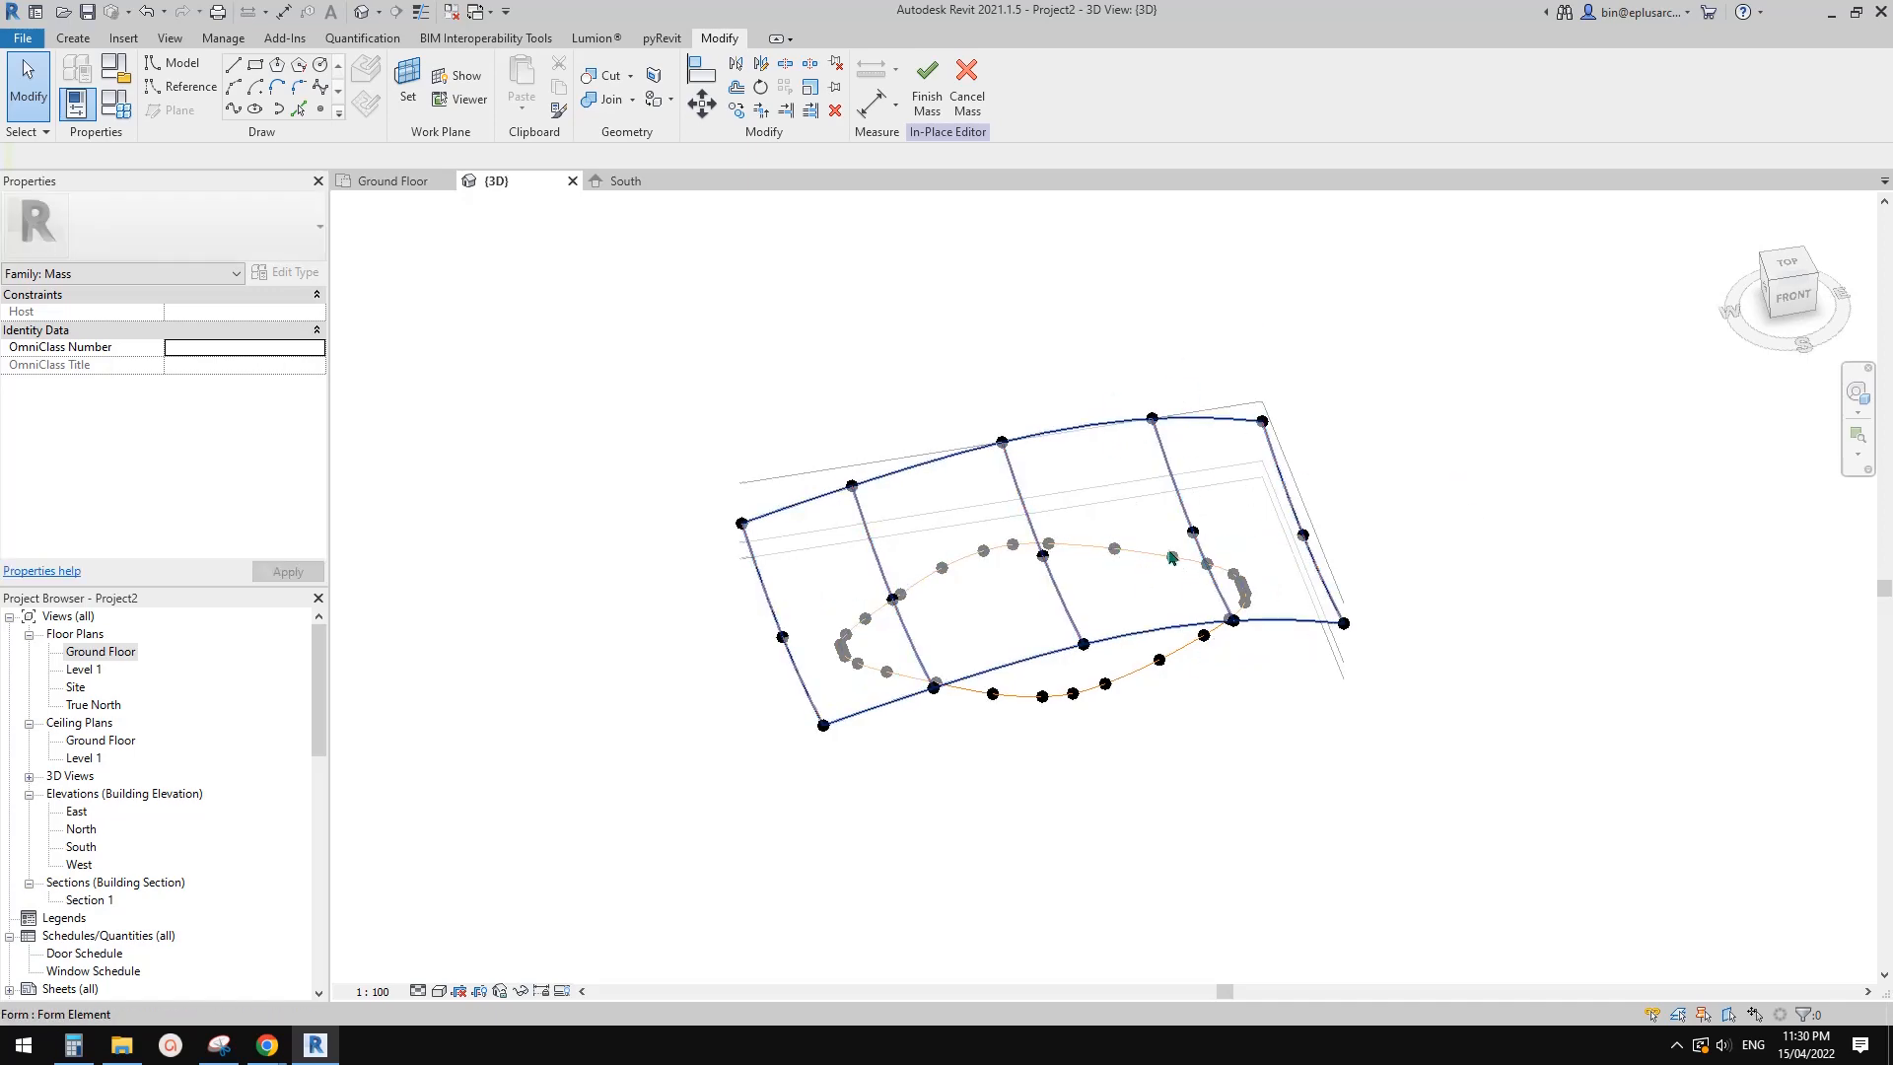
scroll(1171, 557, "up", 2)
middle_click_drag(1171, 557, 1157, 516, "shift")
scroll(1156, 567, "up", 3)
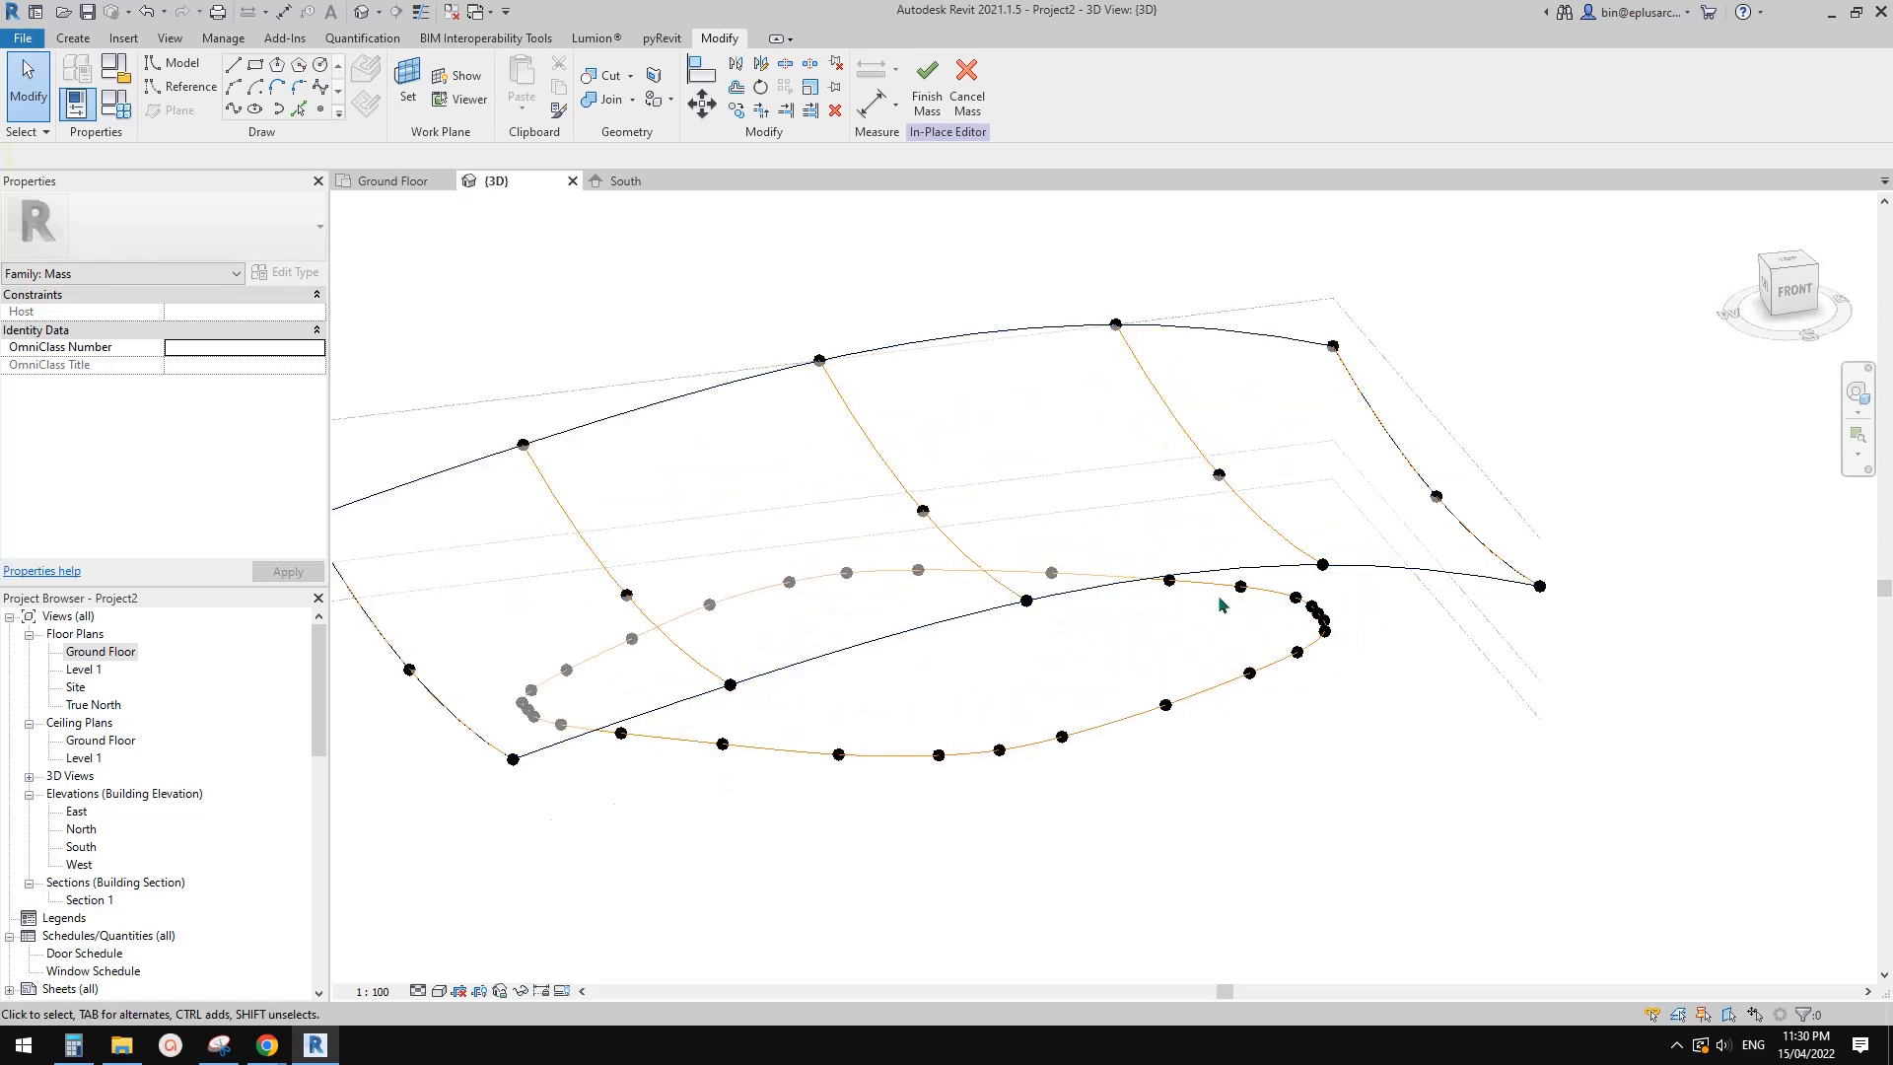
middle_click_drag(1228, 629, 1227, 636)
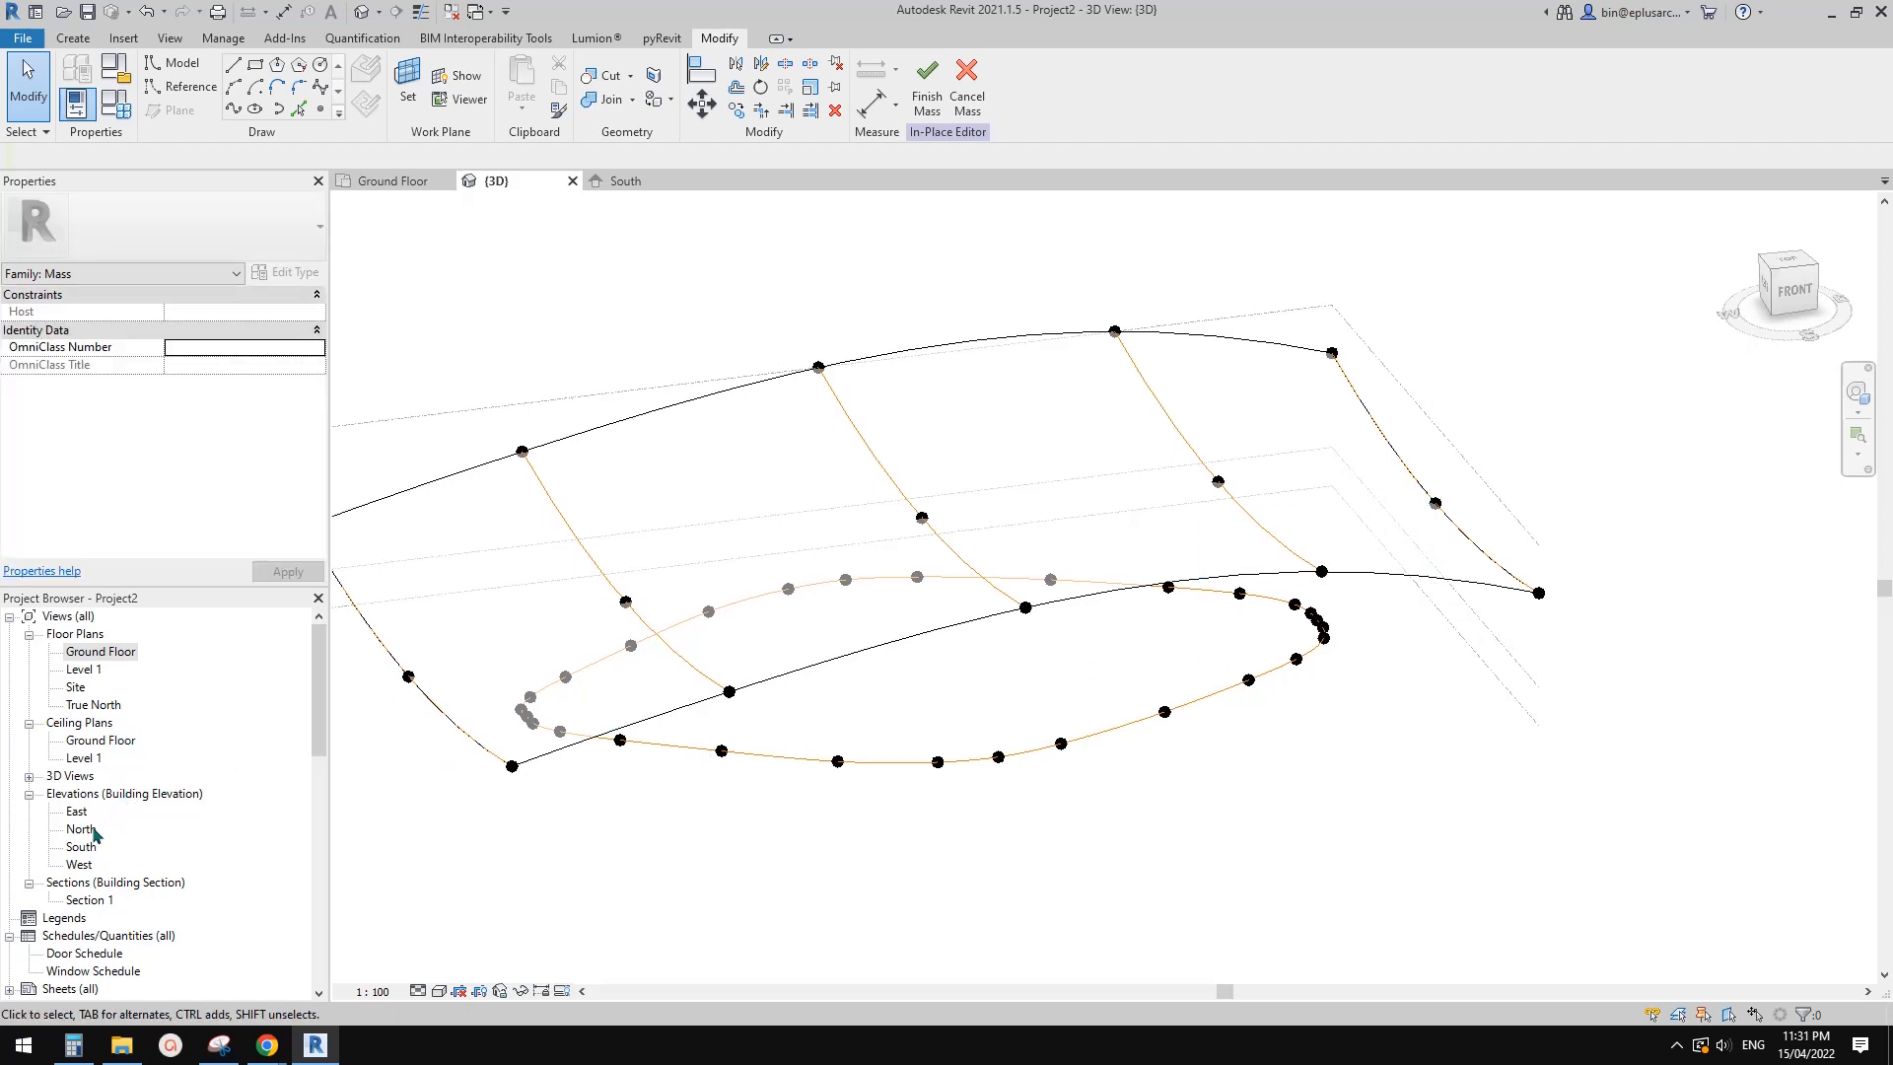
double_click(99, 652)
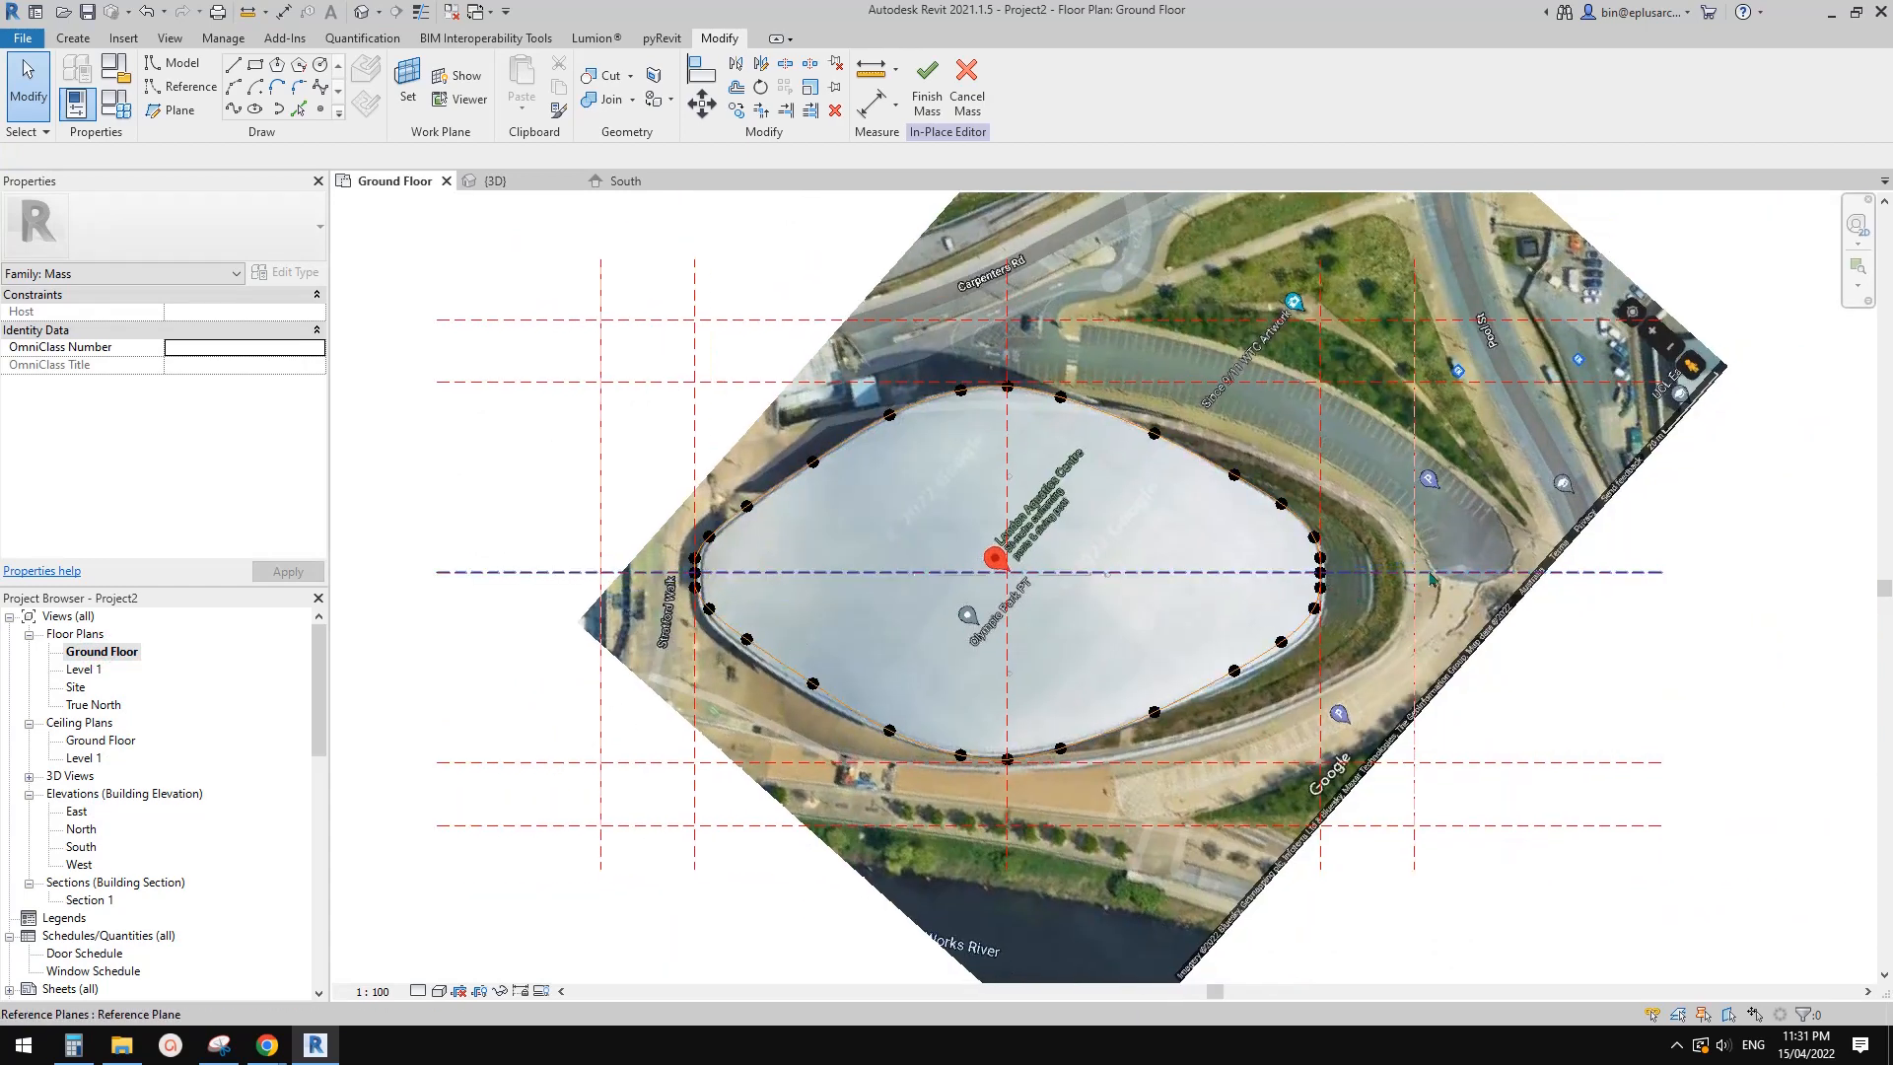
Draw a closed chain of reference lines around the roof's right end, underside and left end
scroll(1447, 734, "up", 2)
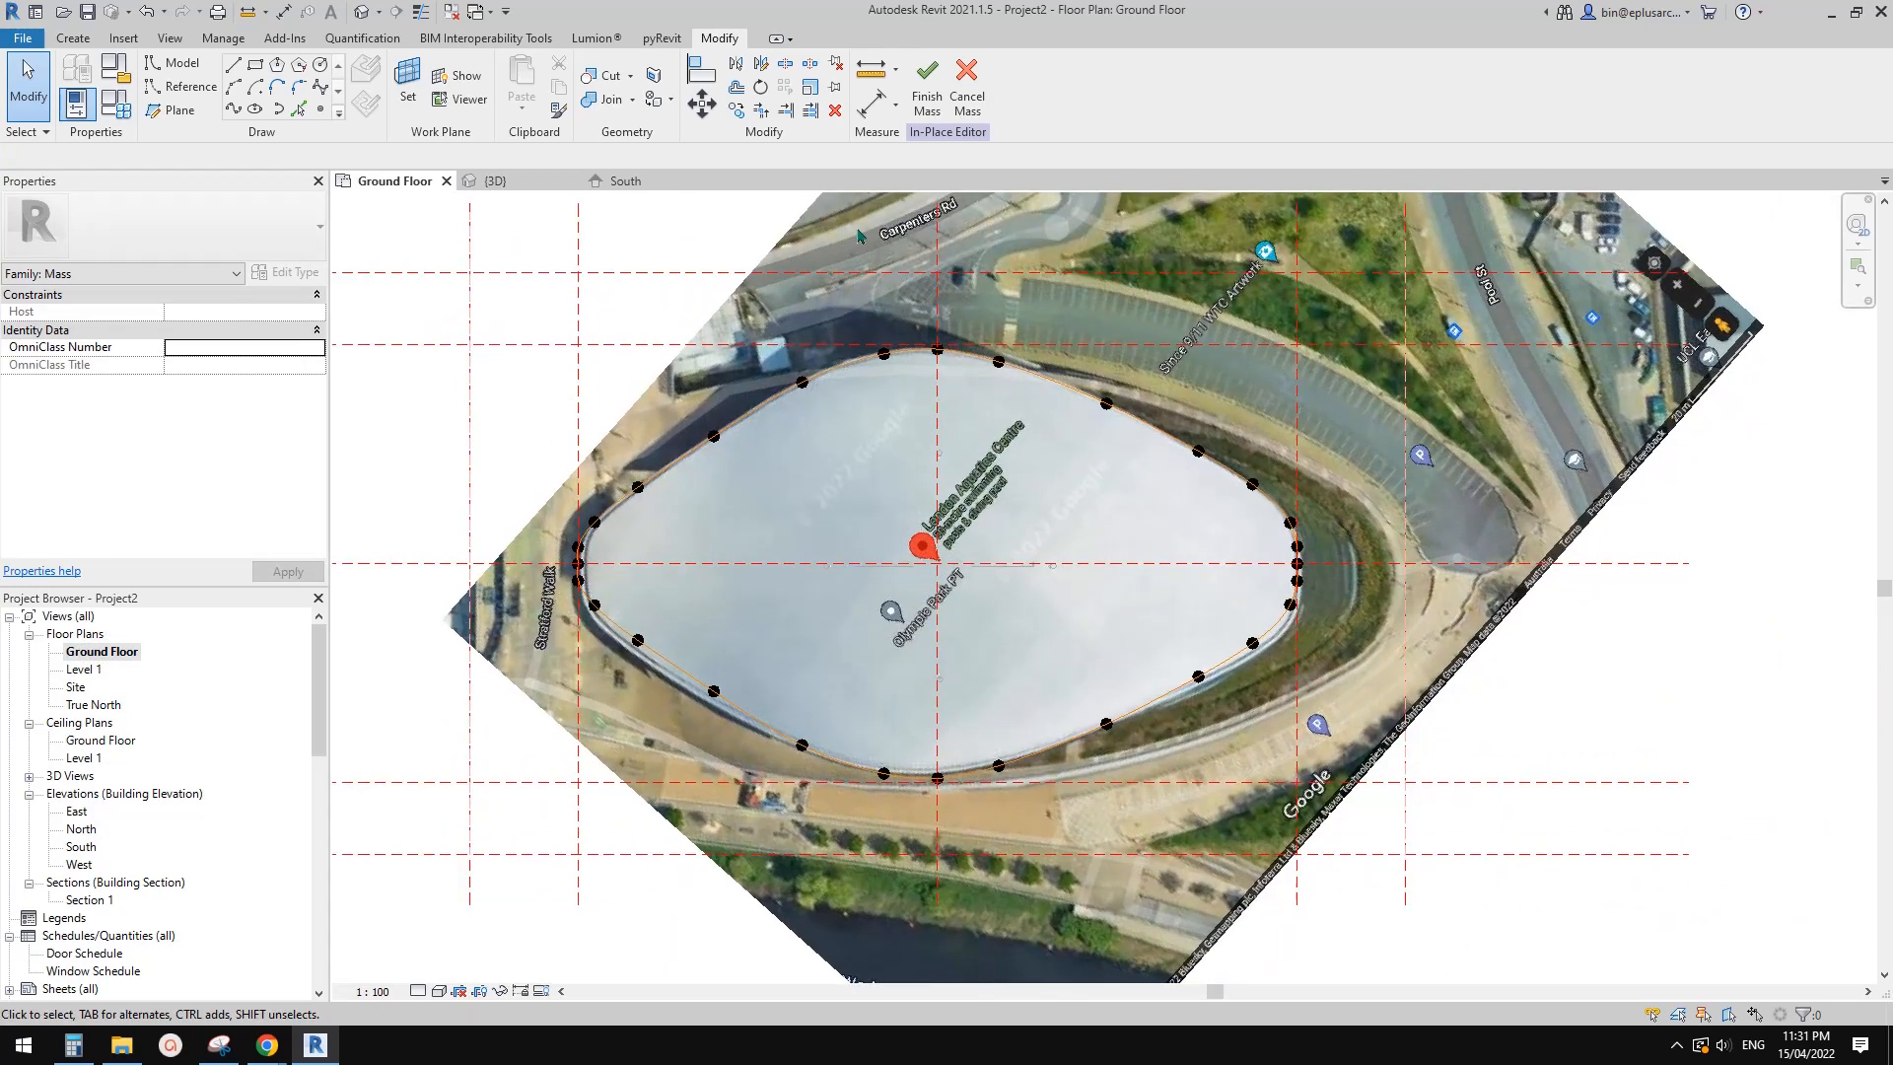
left_click(210, 86)
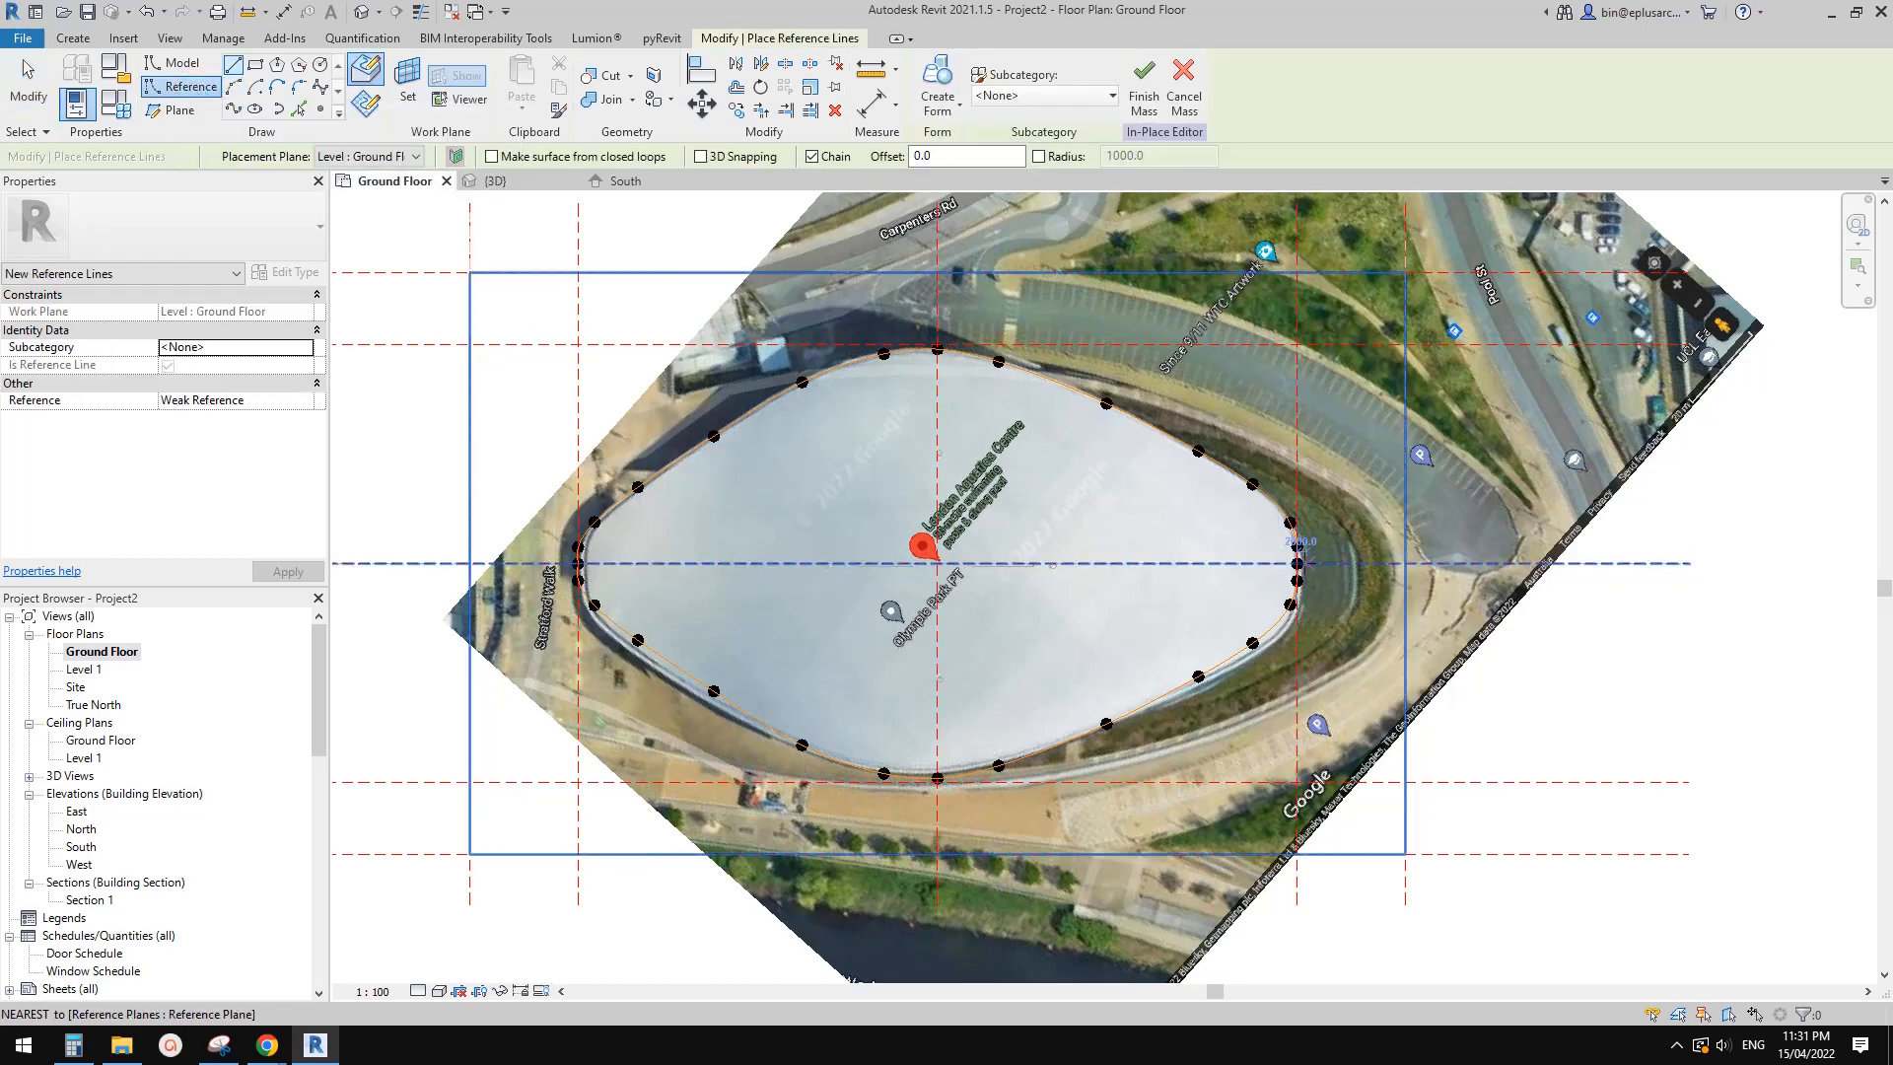
left_click(1296, 563)
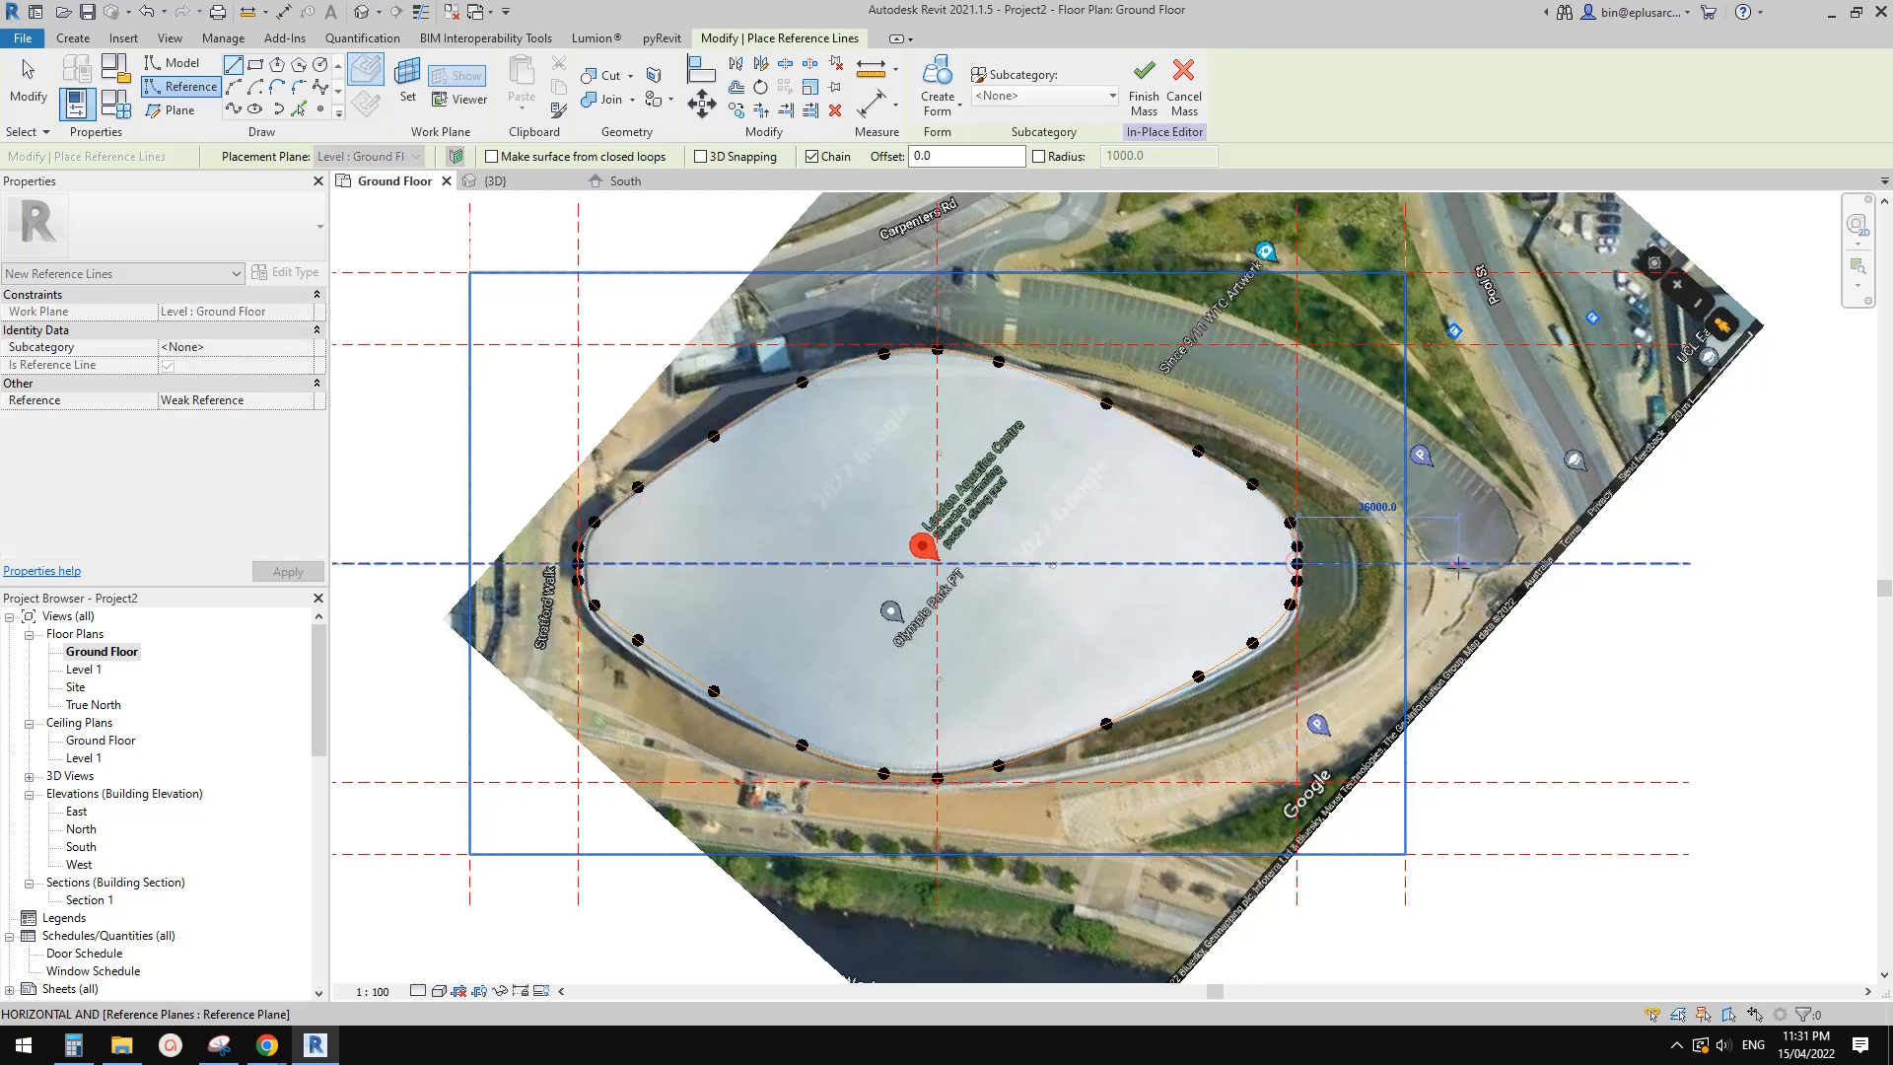
left_click(1458, 563)
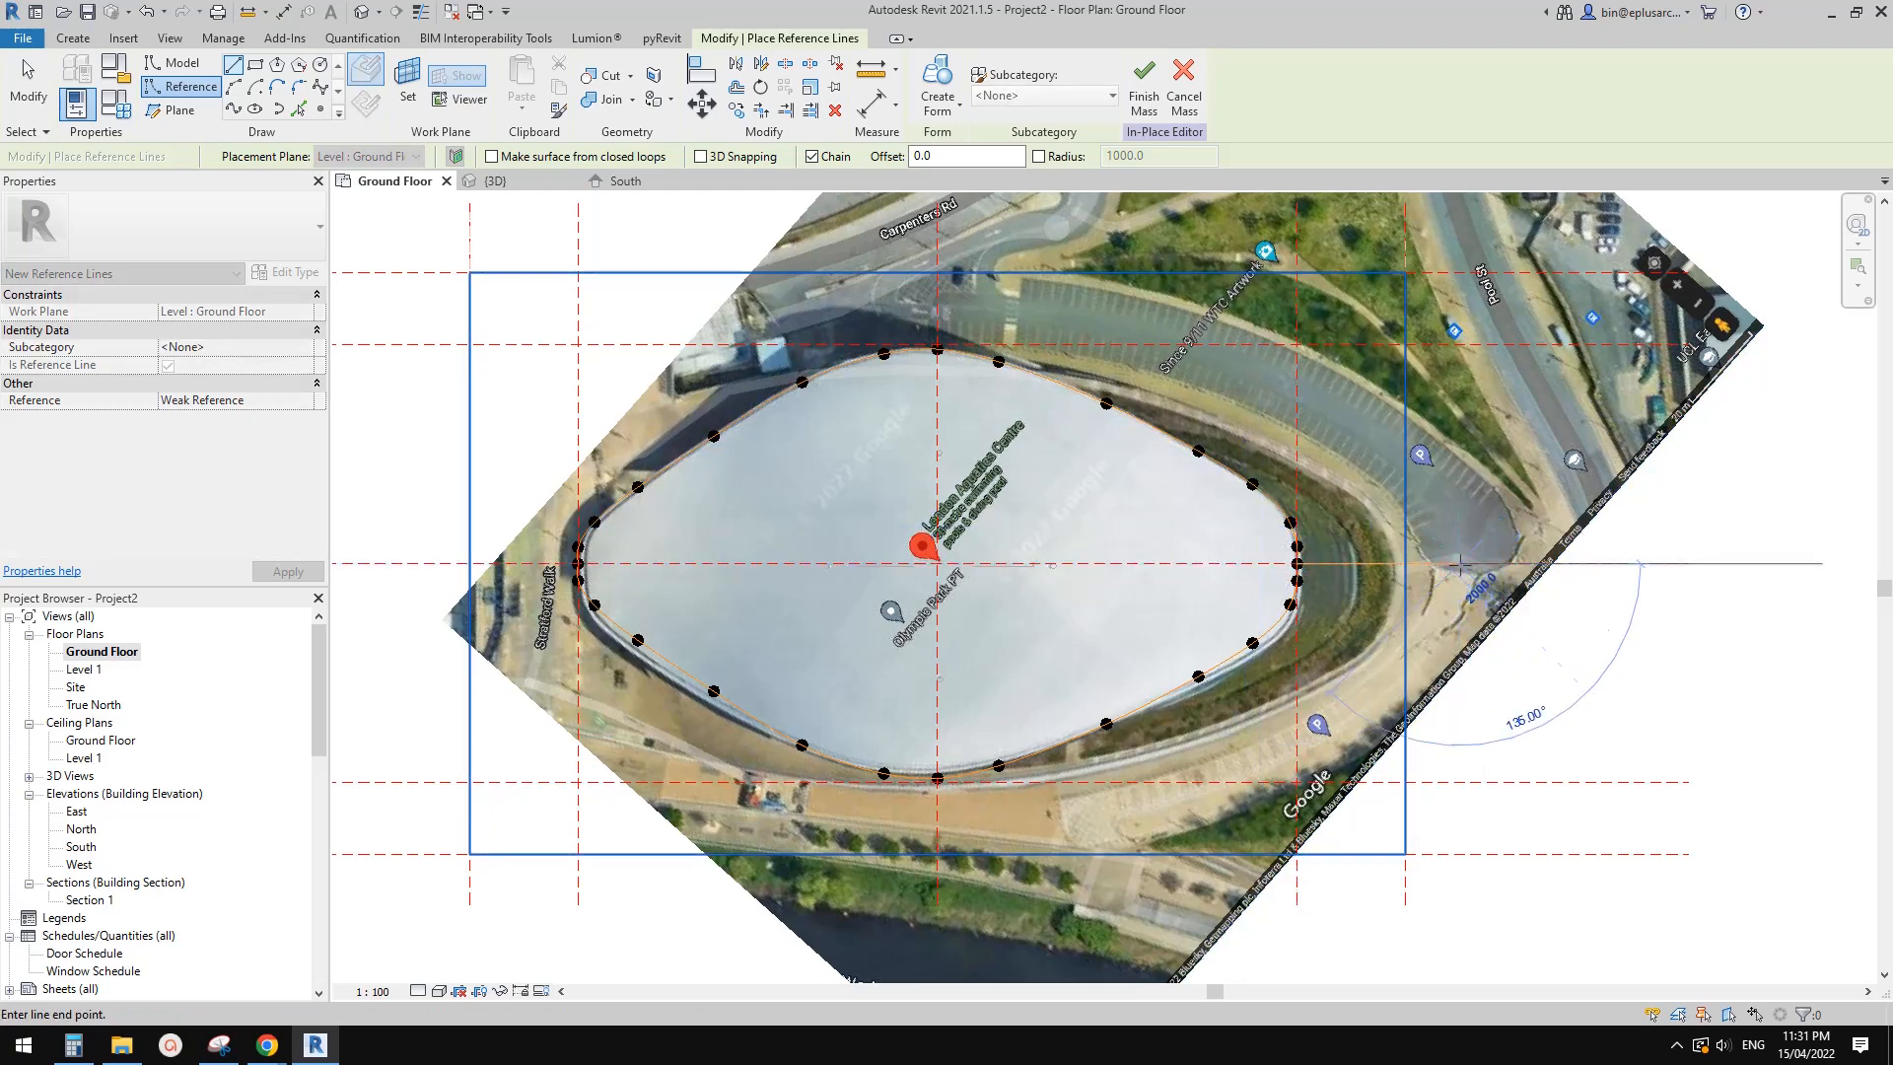
scroll(1471, 594, "down", 2)
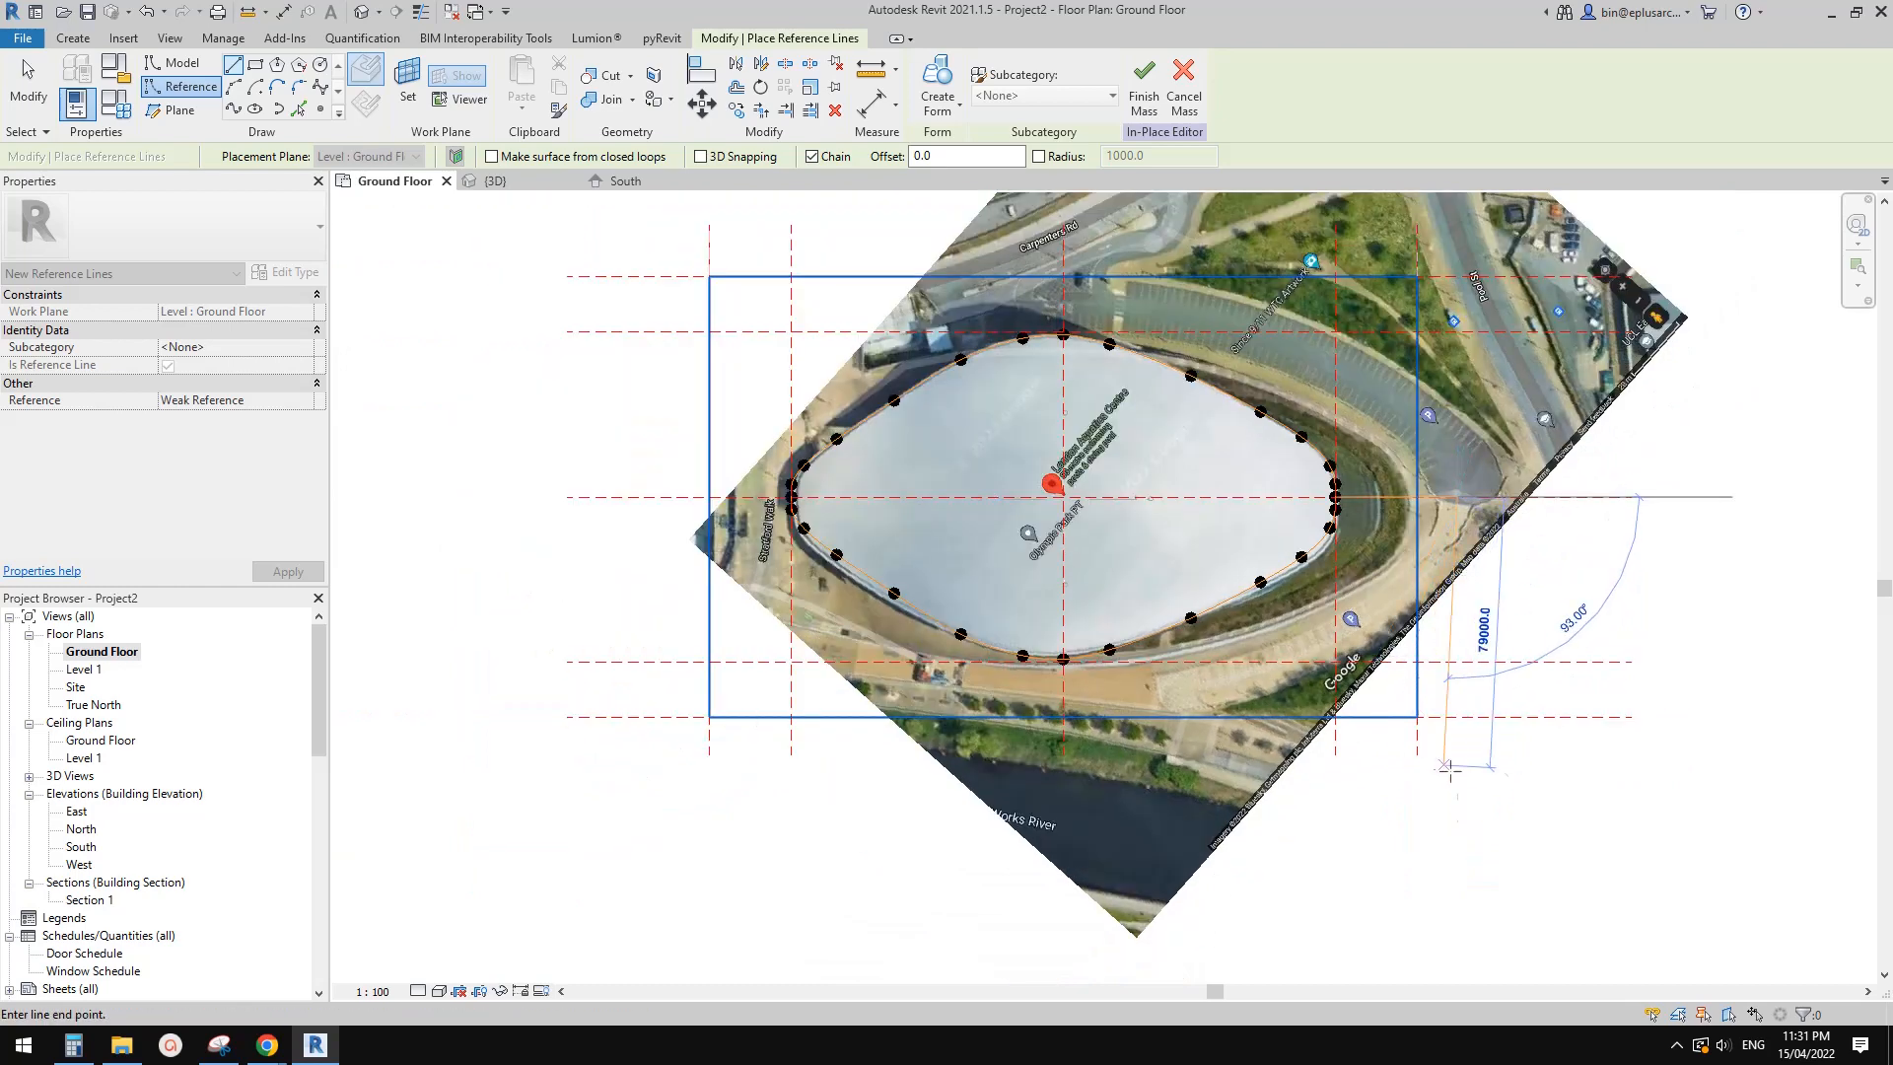
left_click(1464, 755)
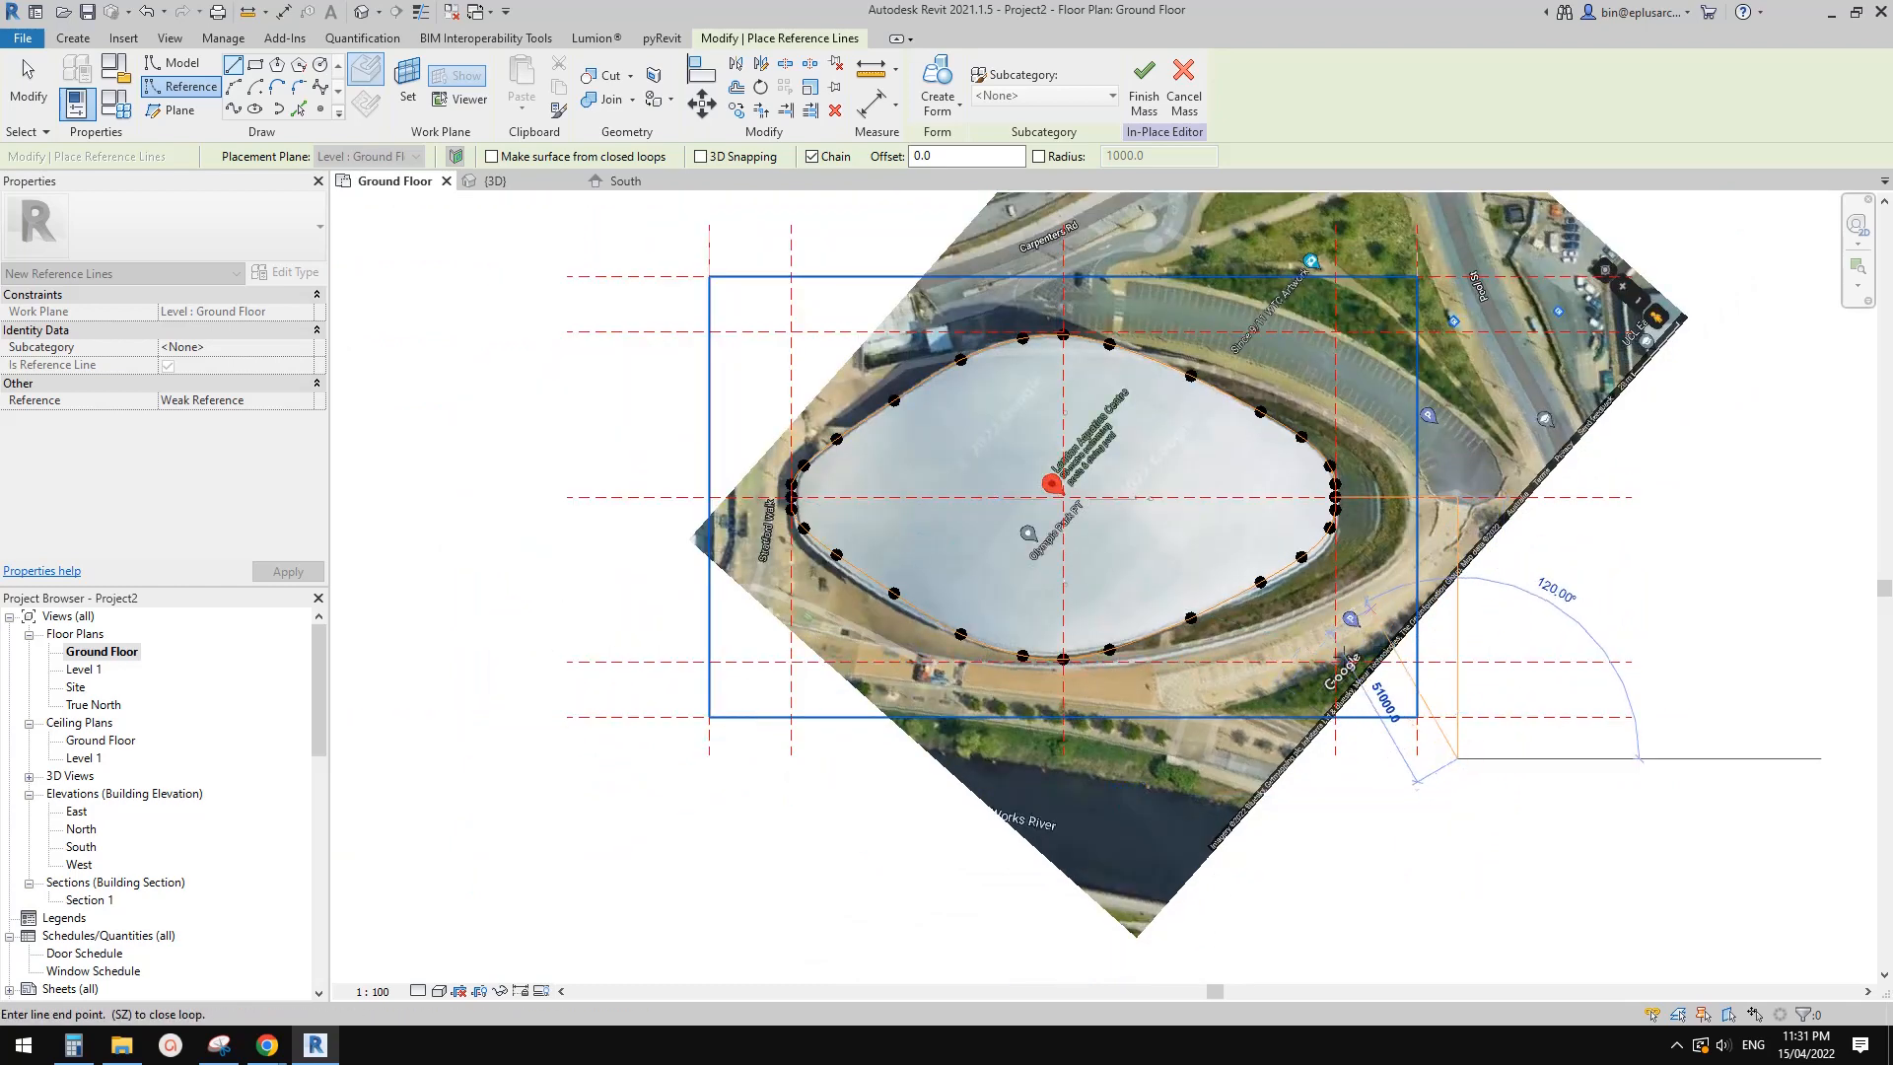
left_click(669, 758)
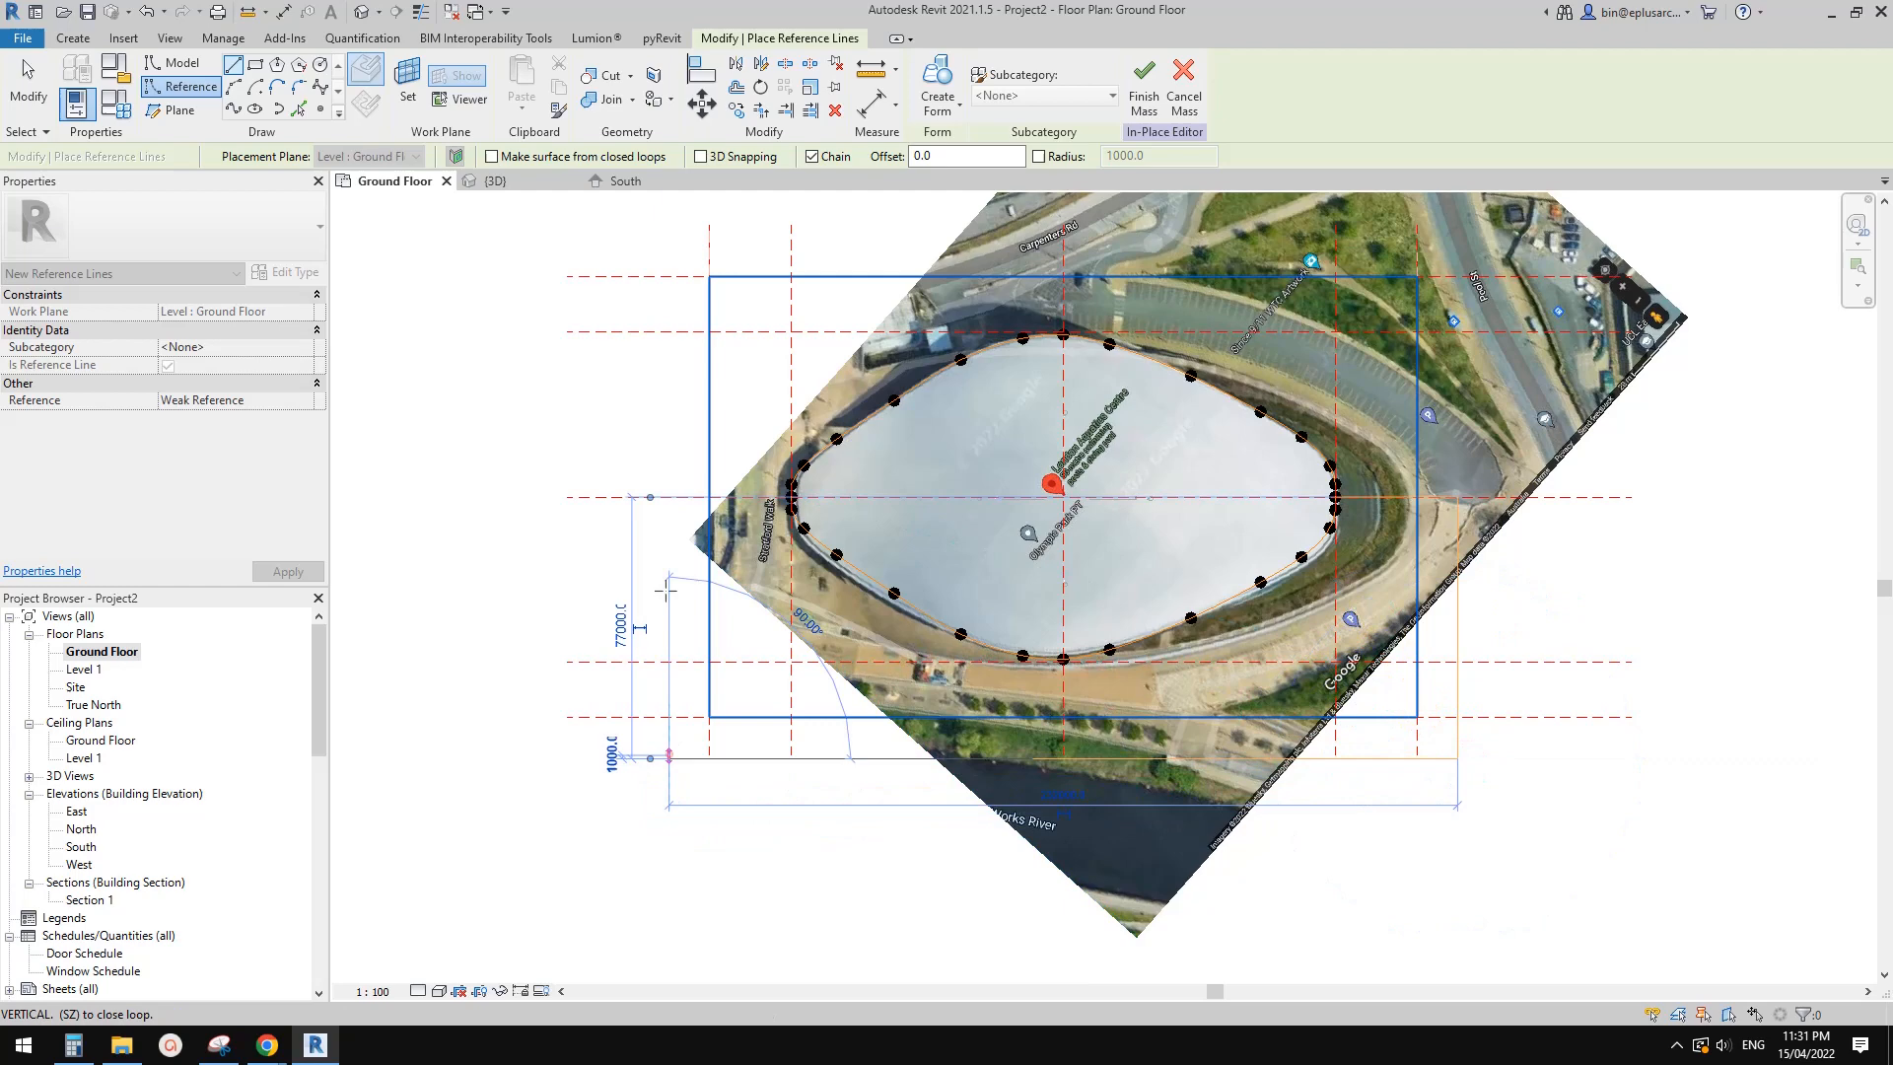
left_click(664, 498)
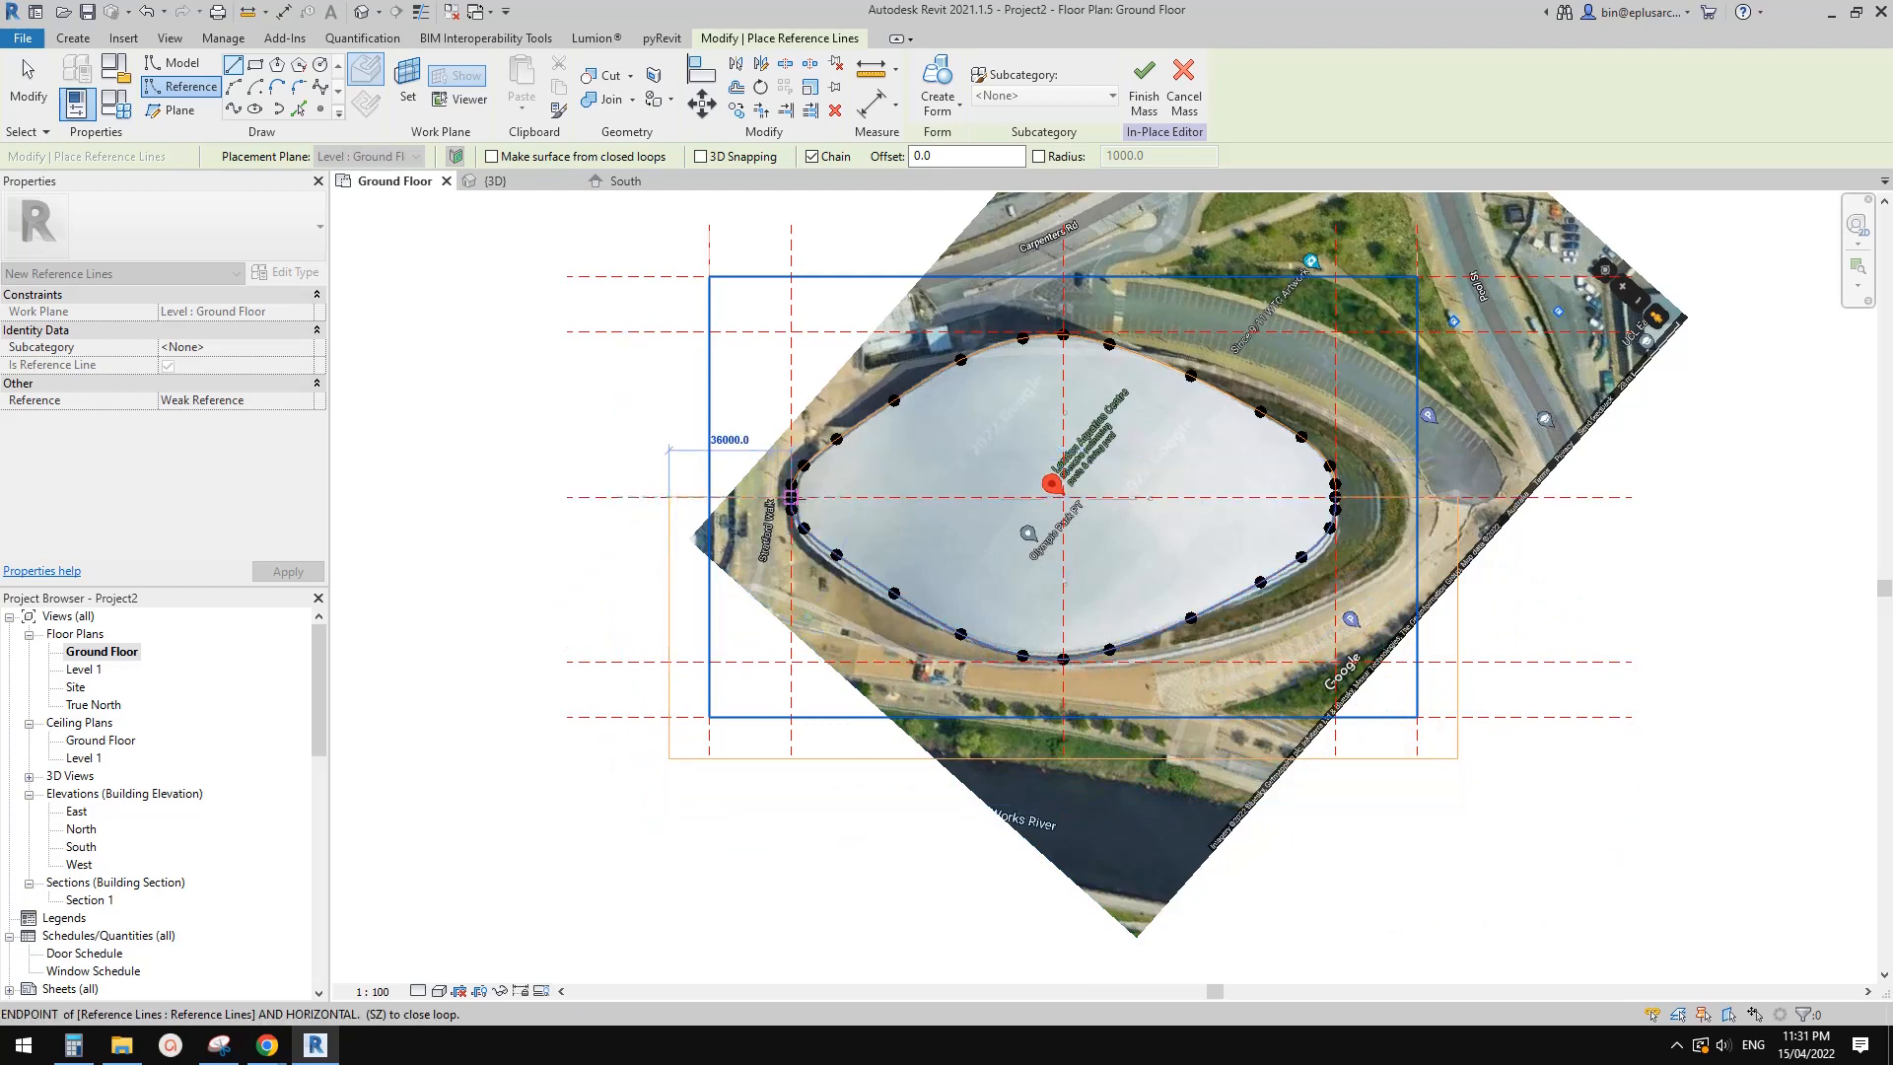
left_click(791, 497)
key("Escape")
key("Escape")
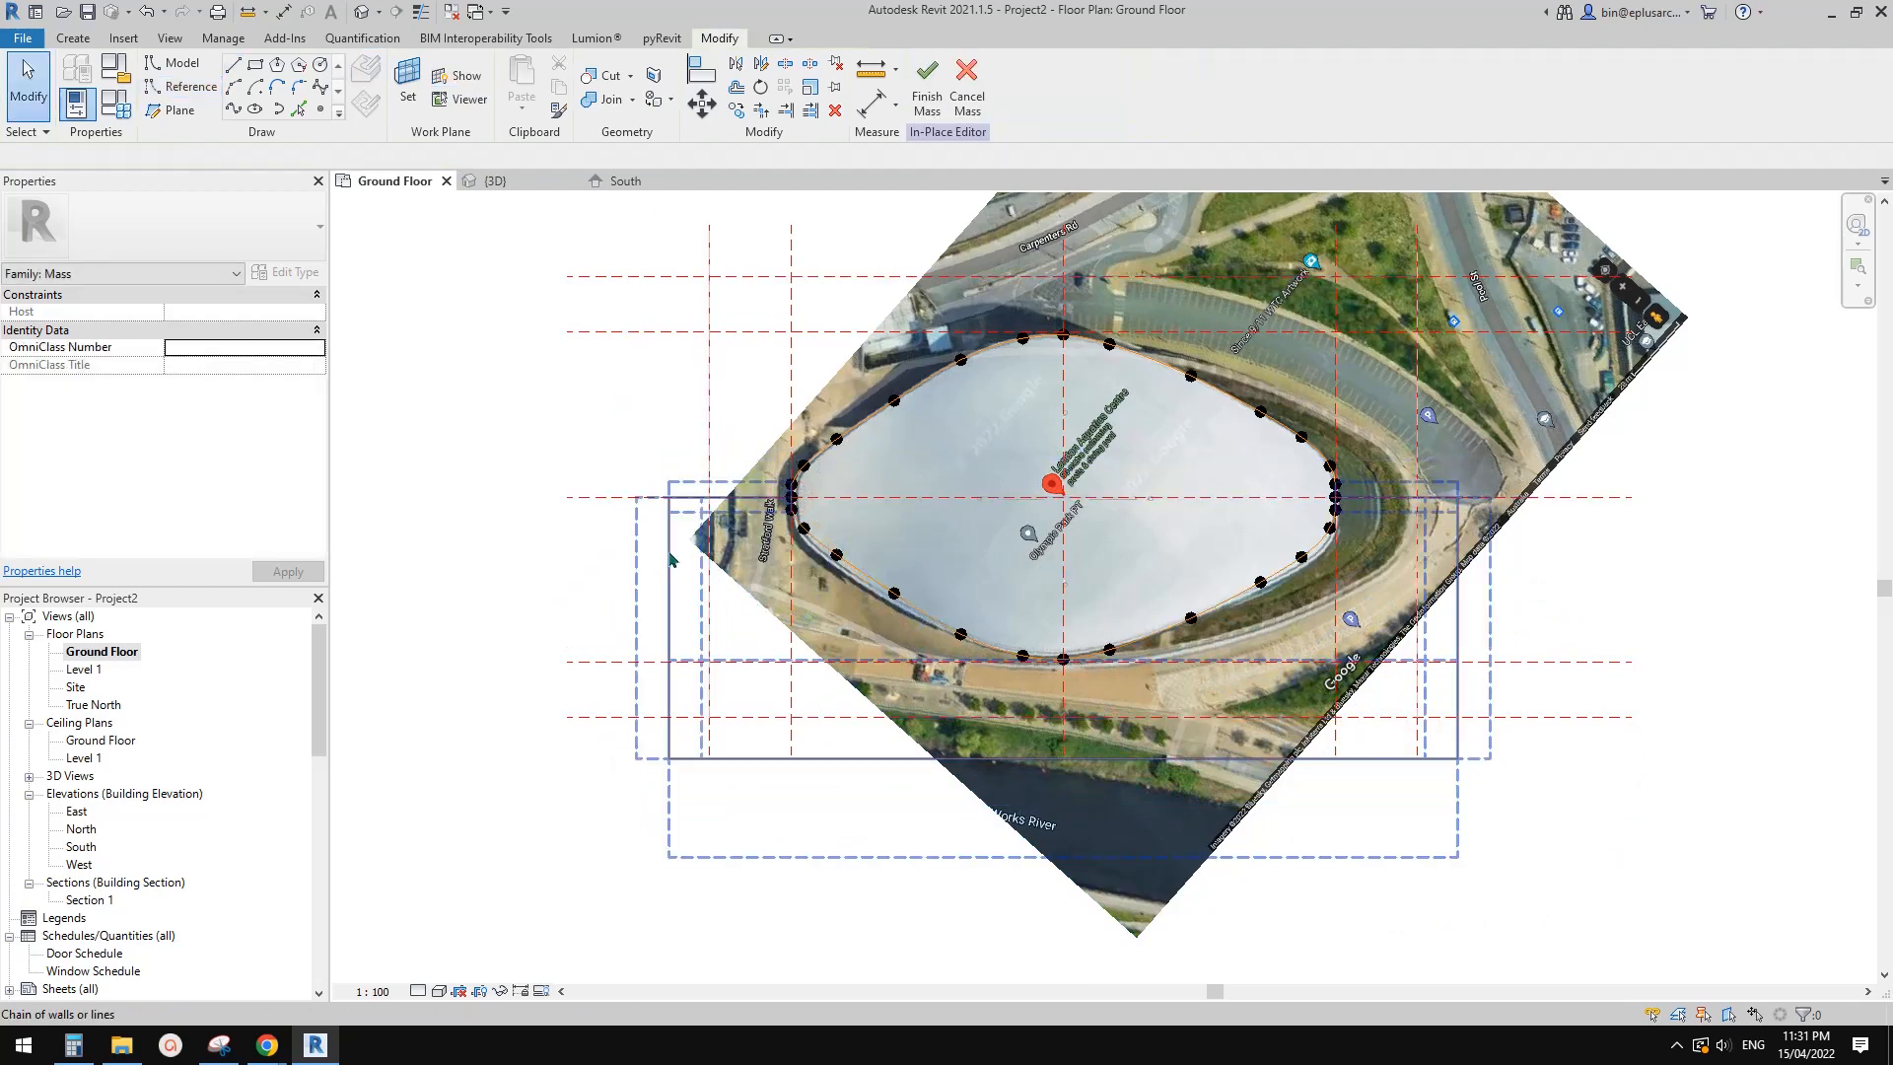
Mirror the new reference line chain across the centre plane to the top side
left_click(669, 557)
middle_click_drag(978, 607, 922, 619)
key("m")
key("m")
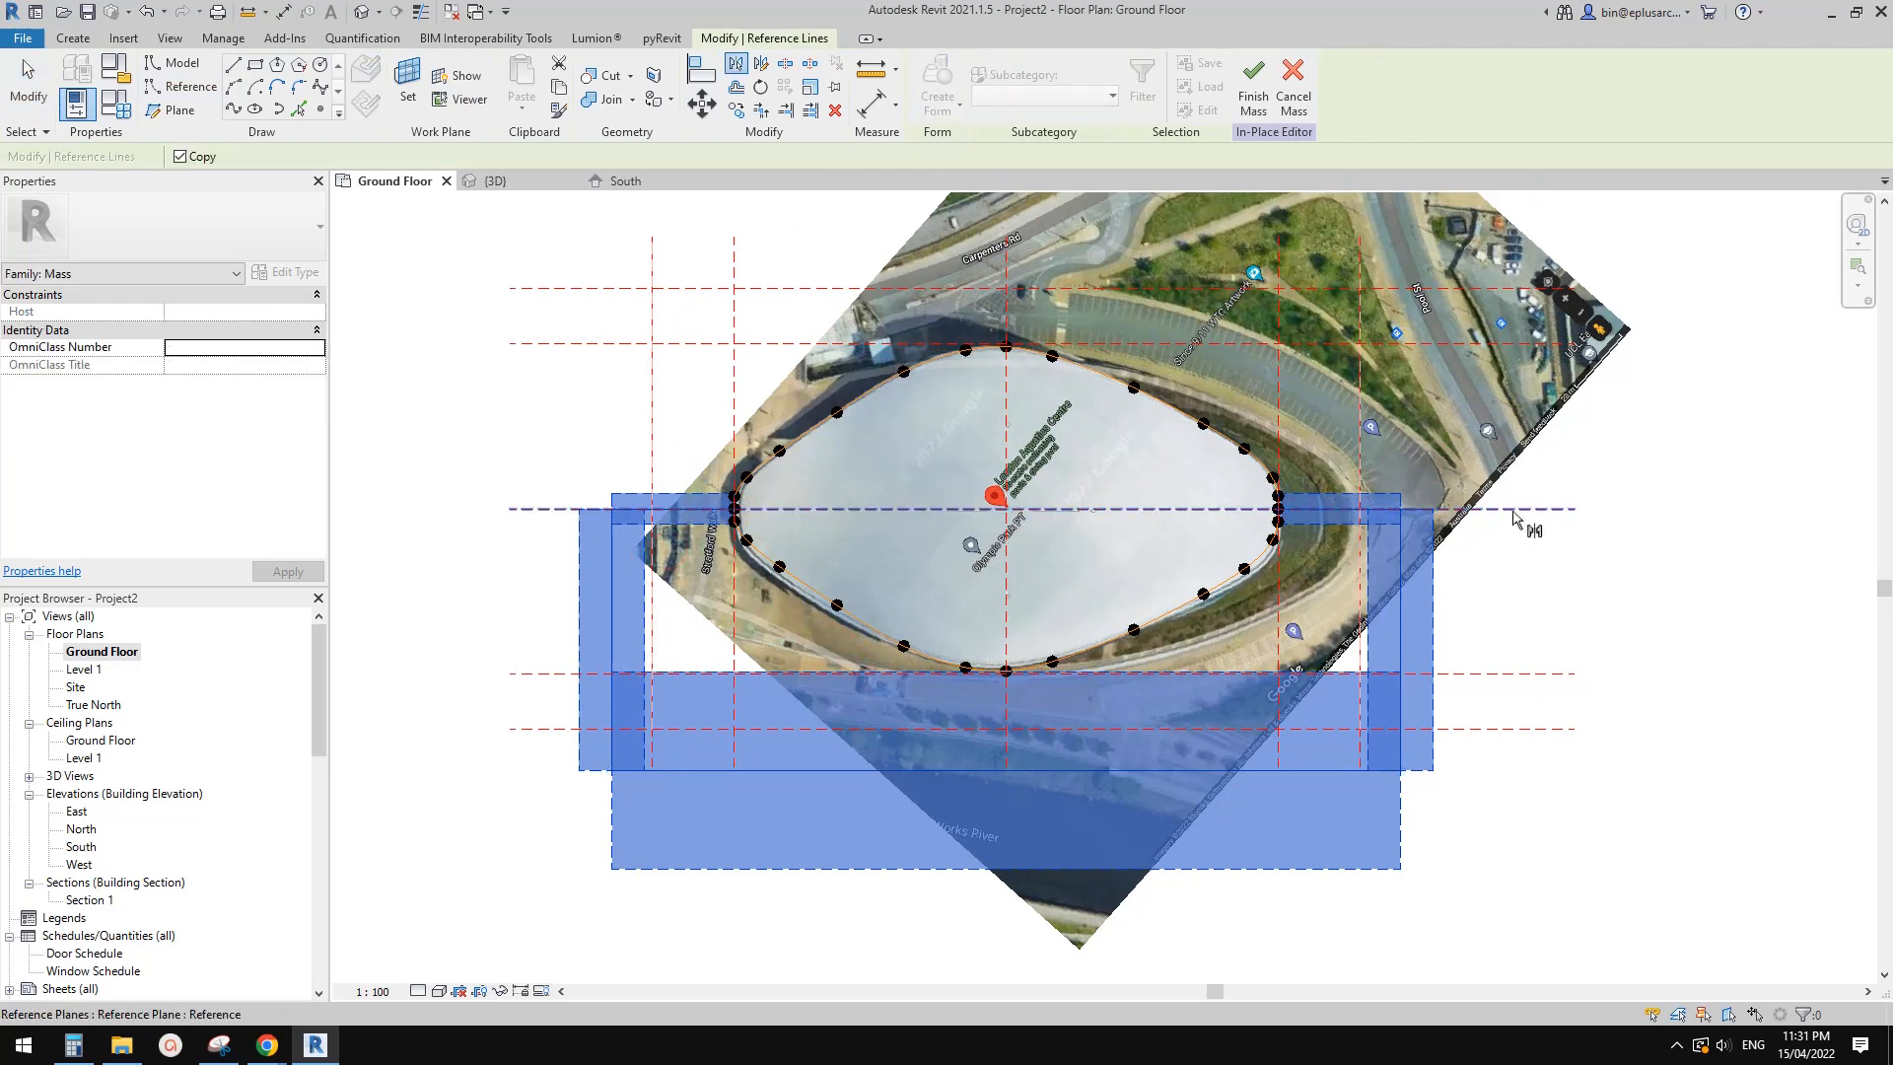
left_click(1511, 512)
key("Escape")
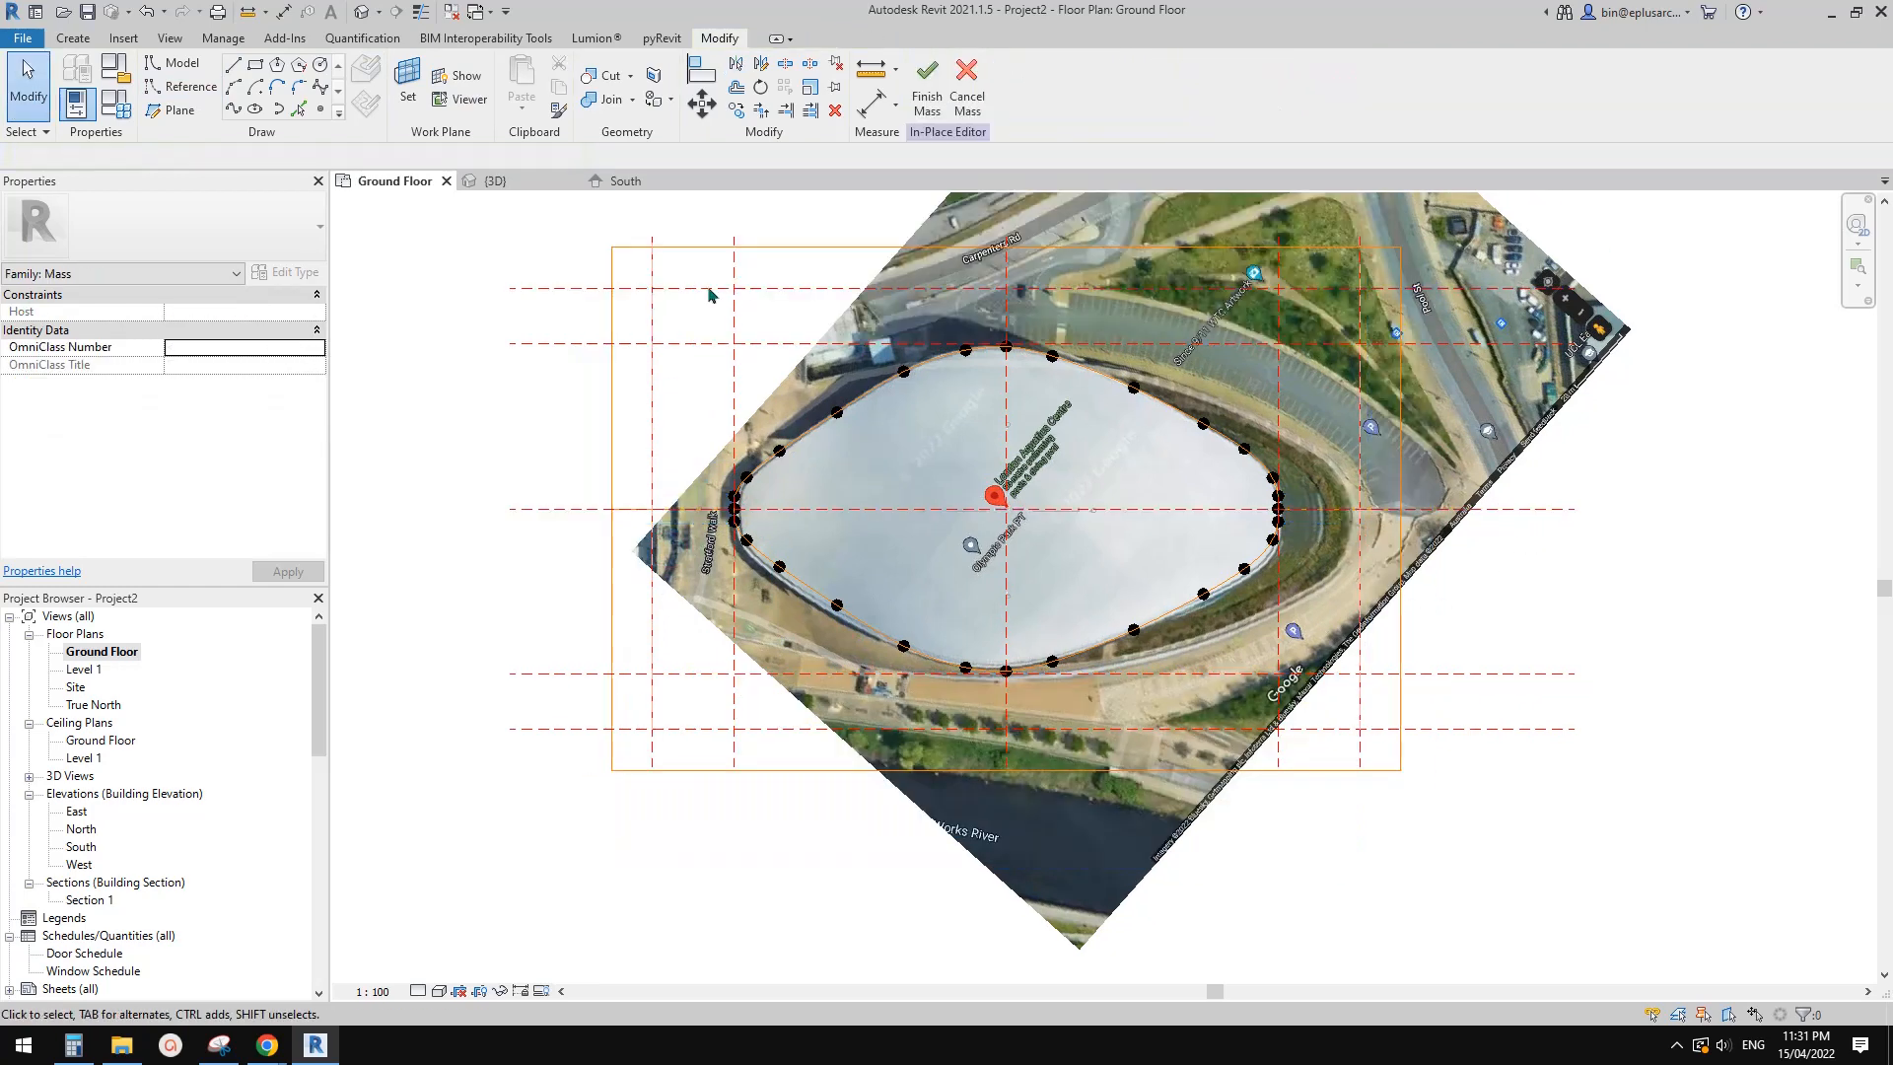
In 3D, select the first roof-edge reference line chain and create a void form from it
left_click(369, 12)
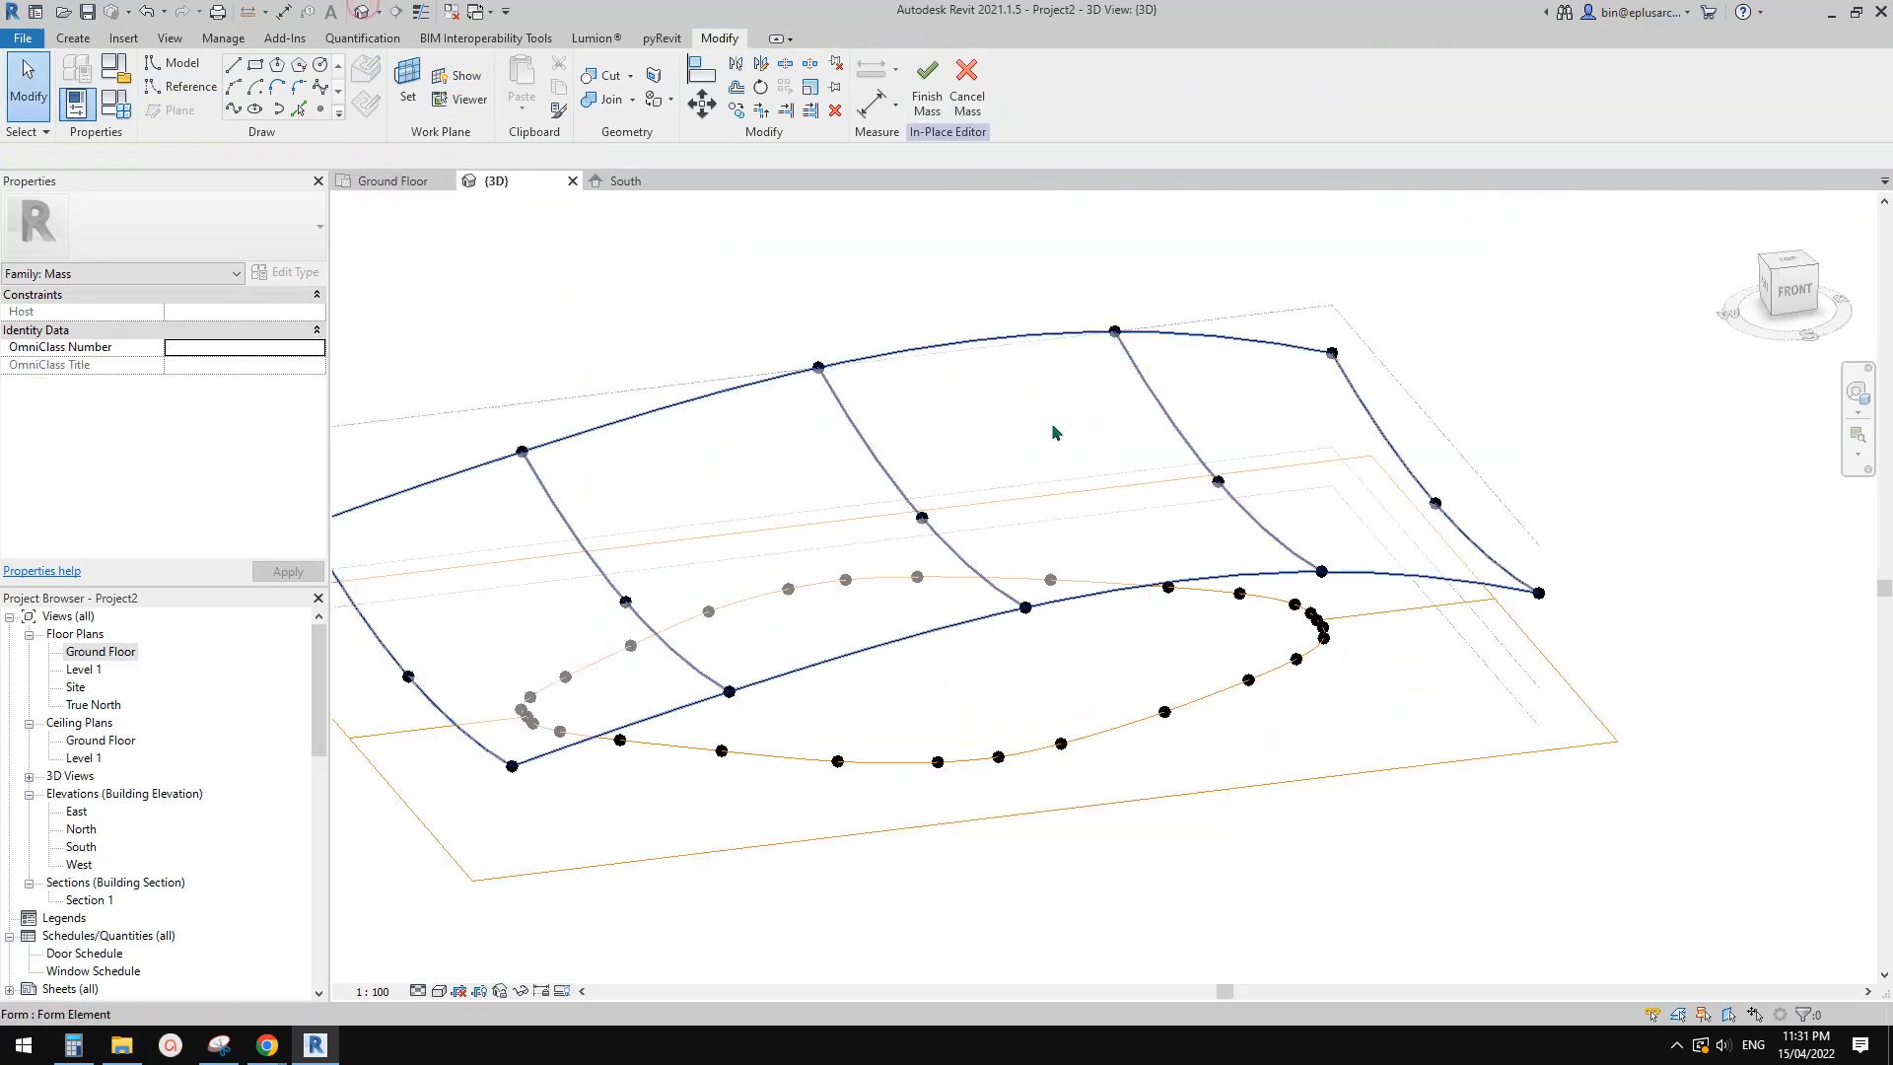
middle_click_drag(1052, 426, 1524, 706, "shift")
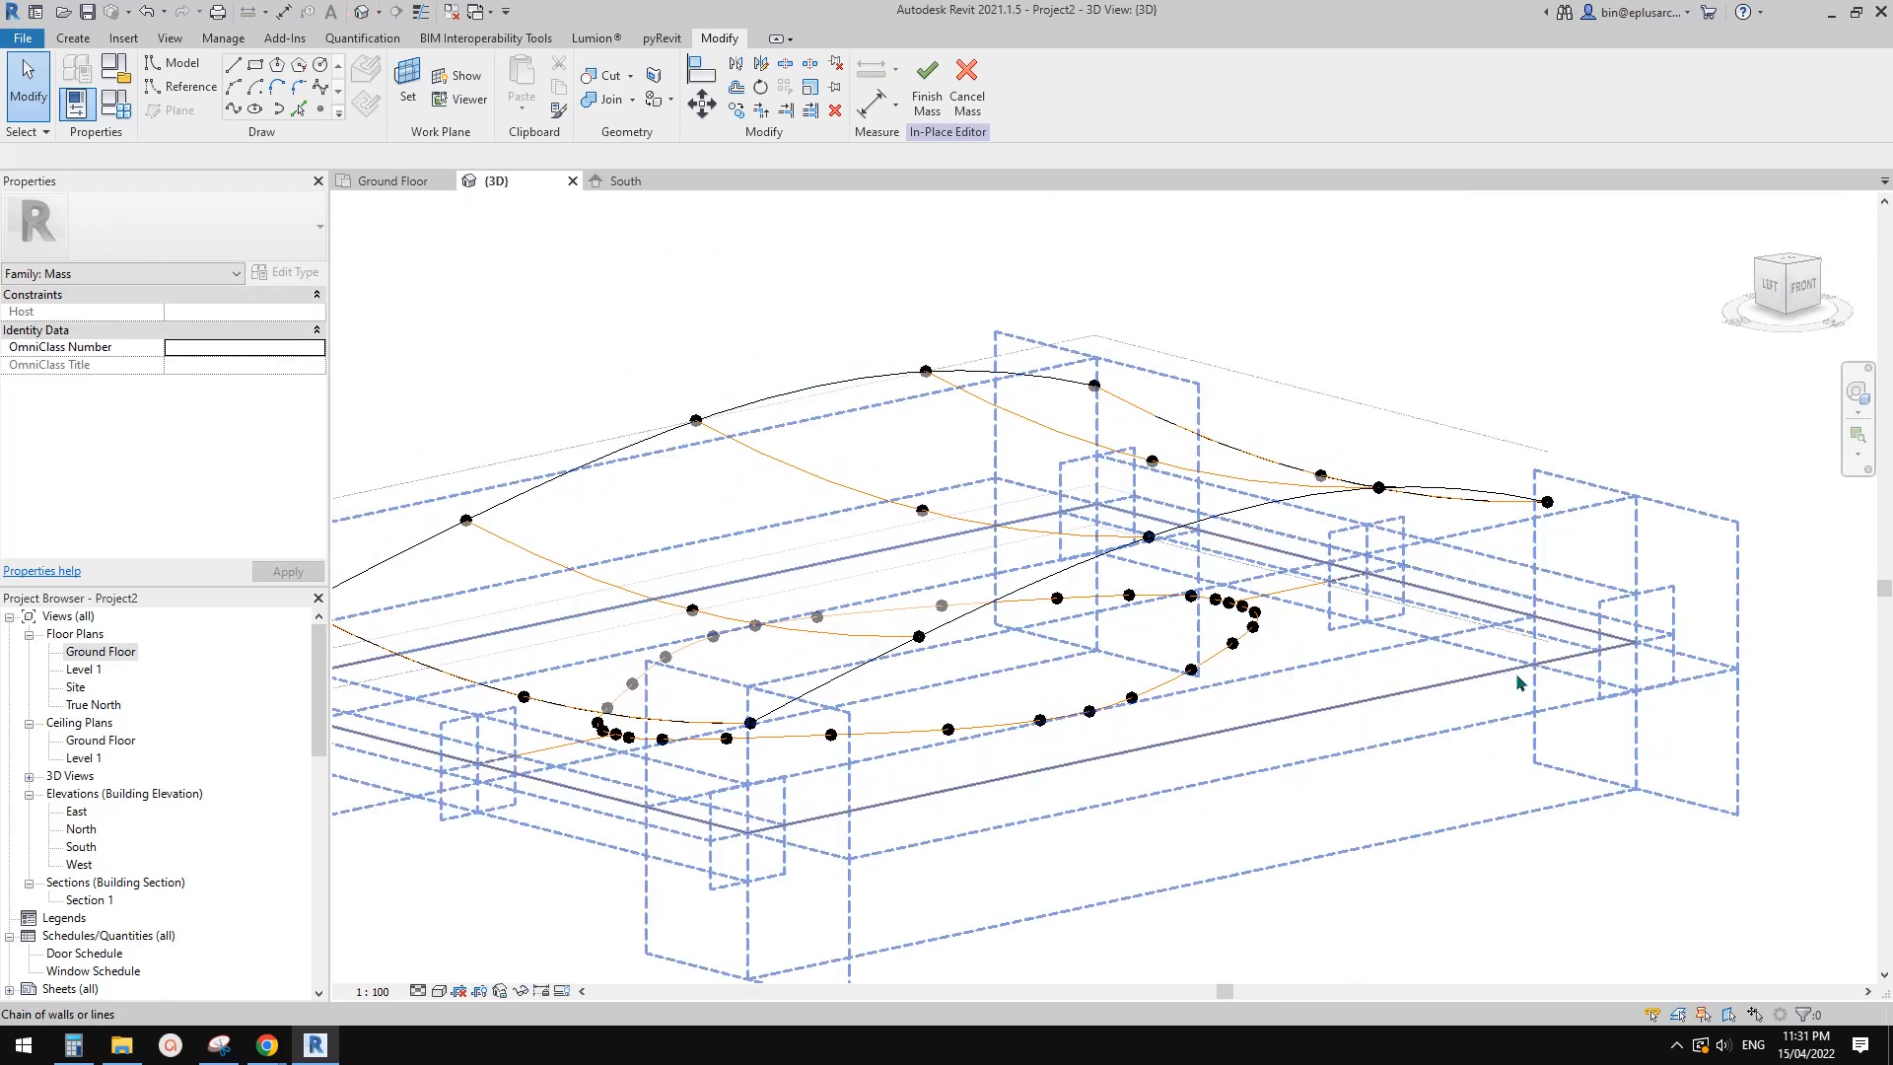
left_click(1216, 660)
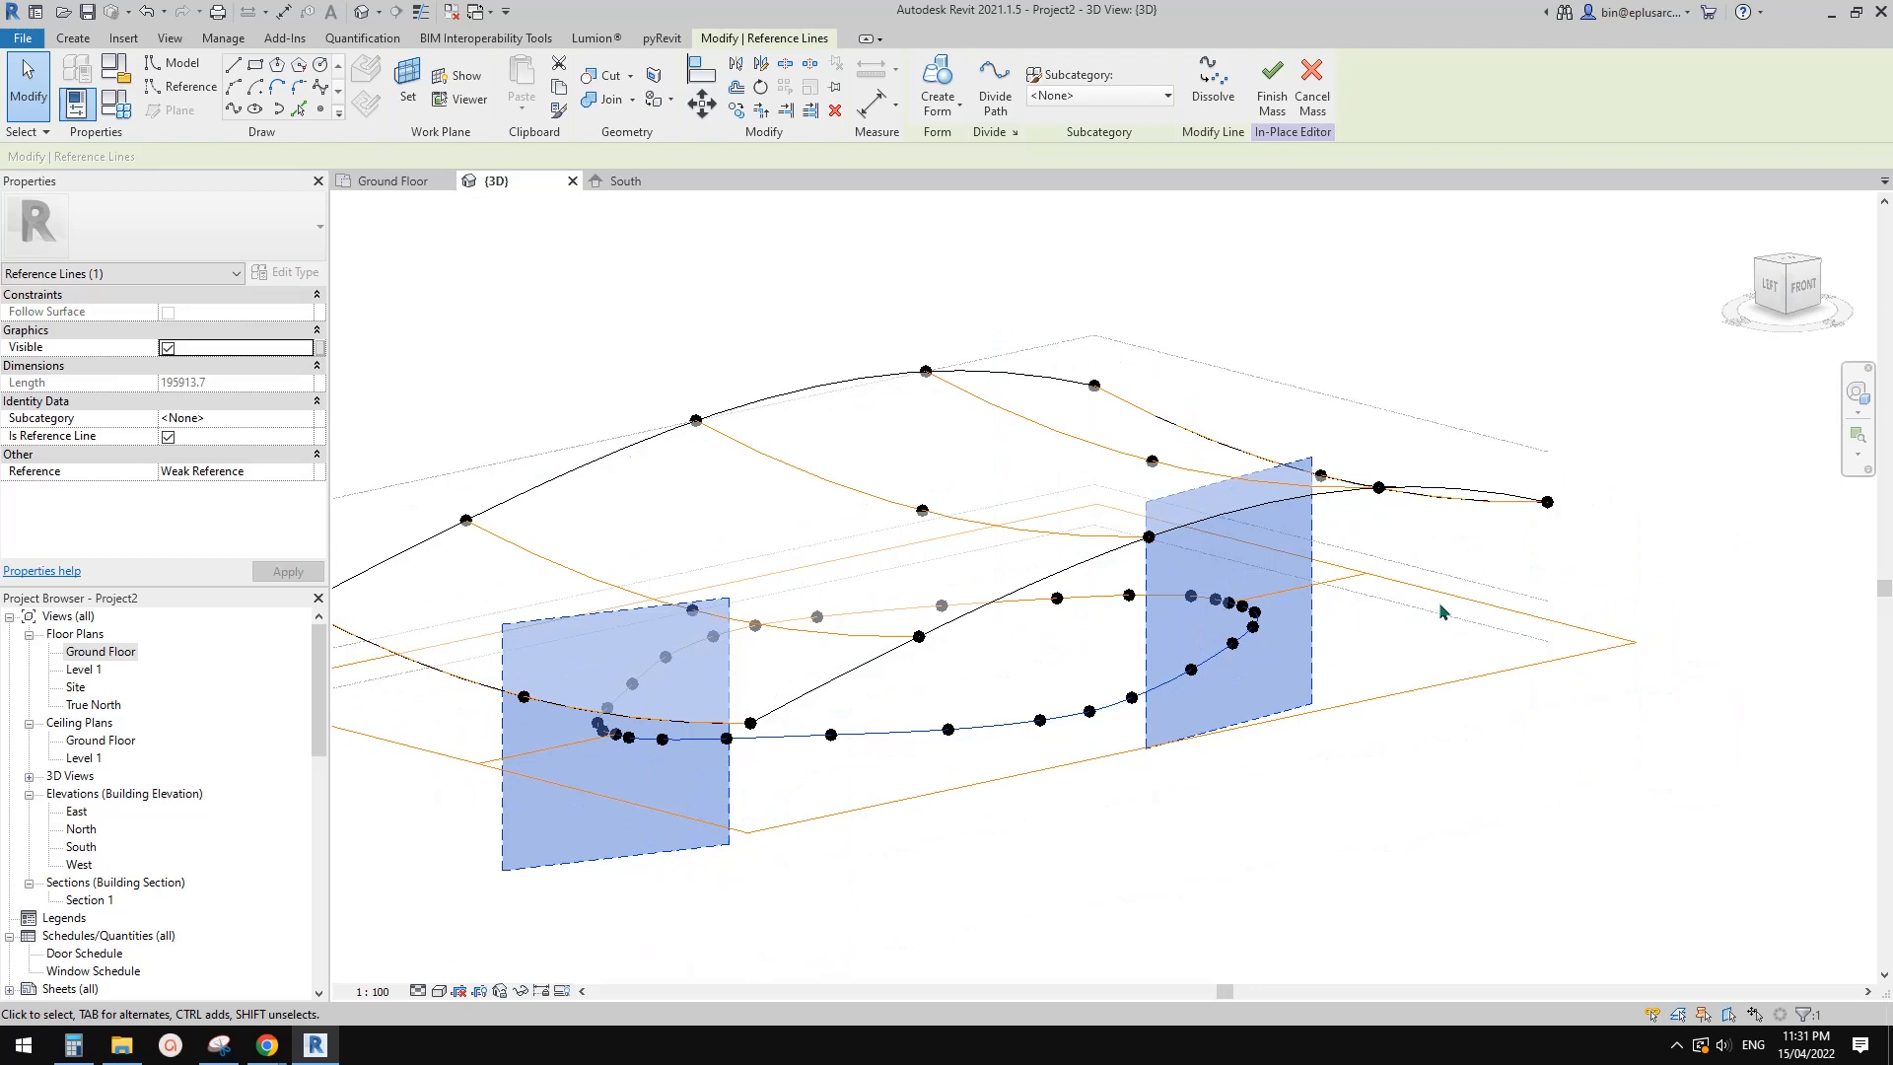
left_click(1306, 597)
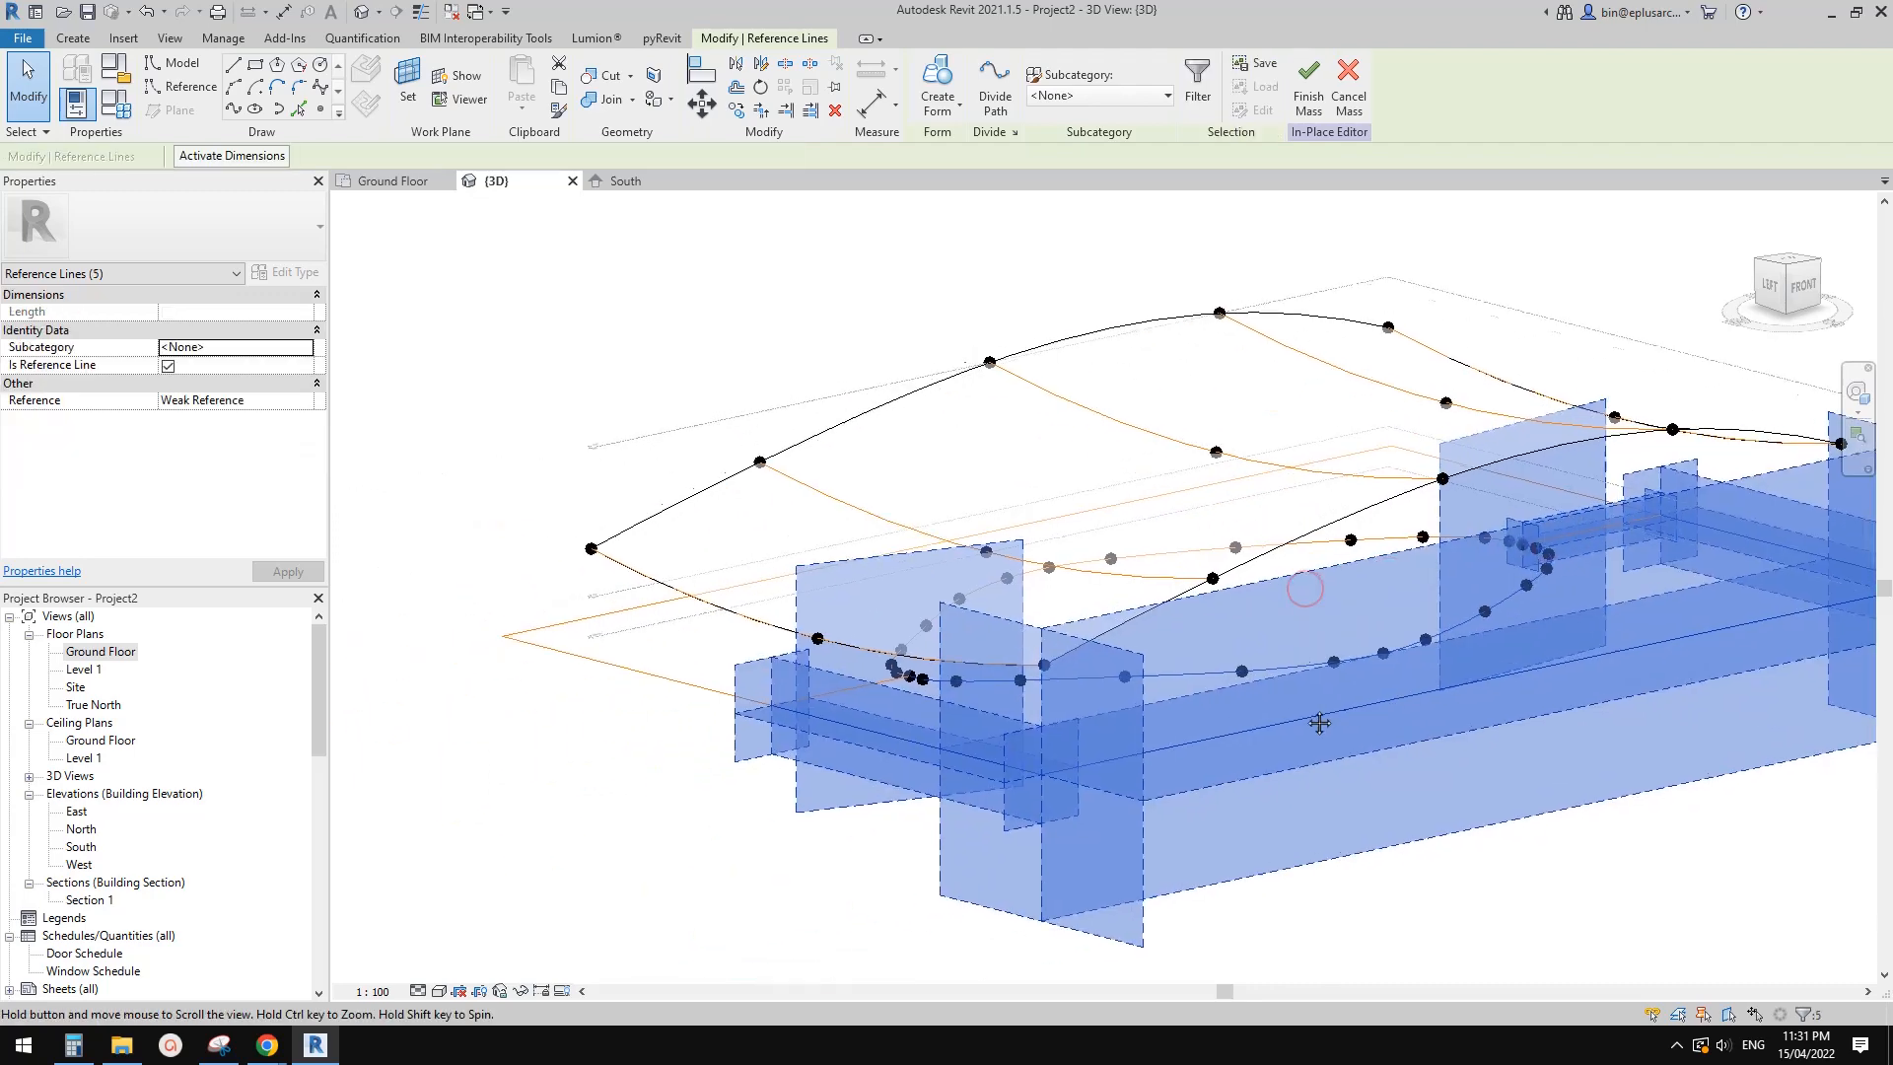
middle_click_drag(1323, 719, 900, 737, "shift")
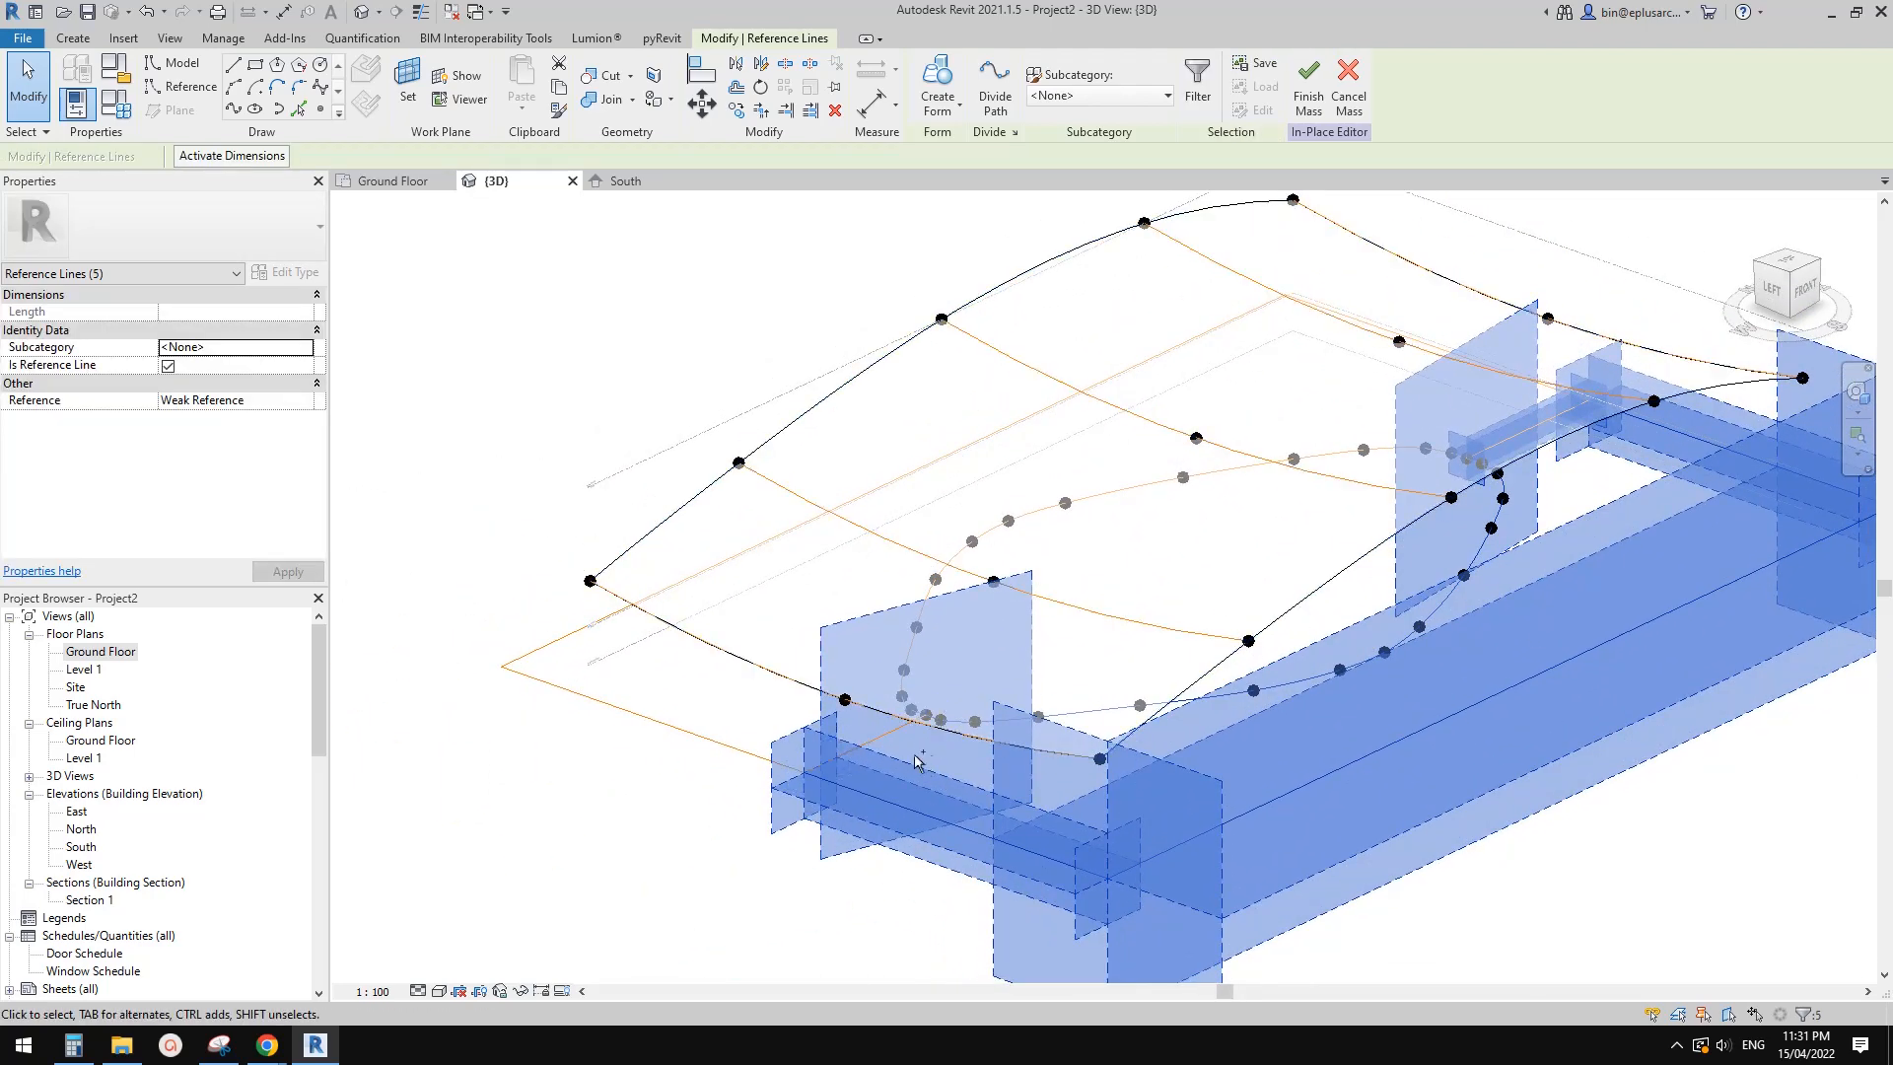
left_click(900, 741, "ctrl")
middle_click_drag(1118, 521, 990, 502)
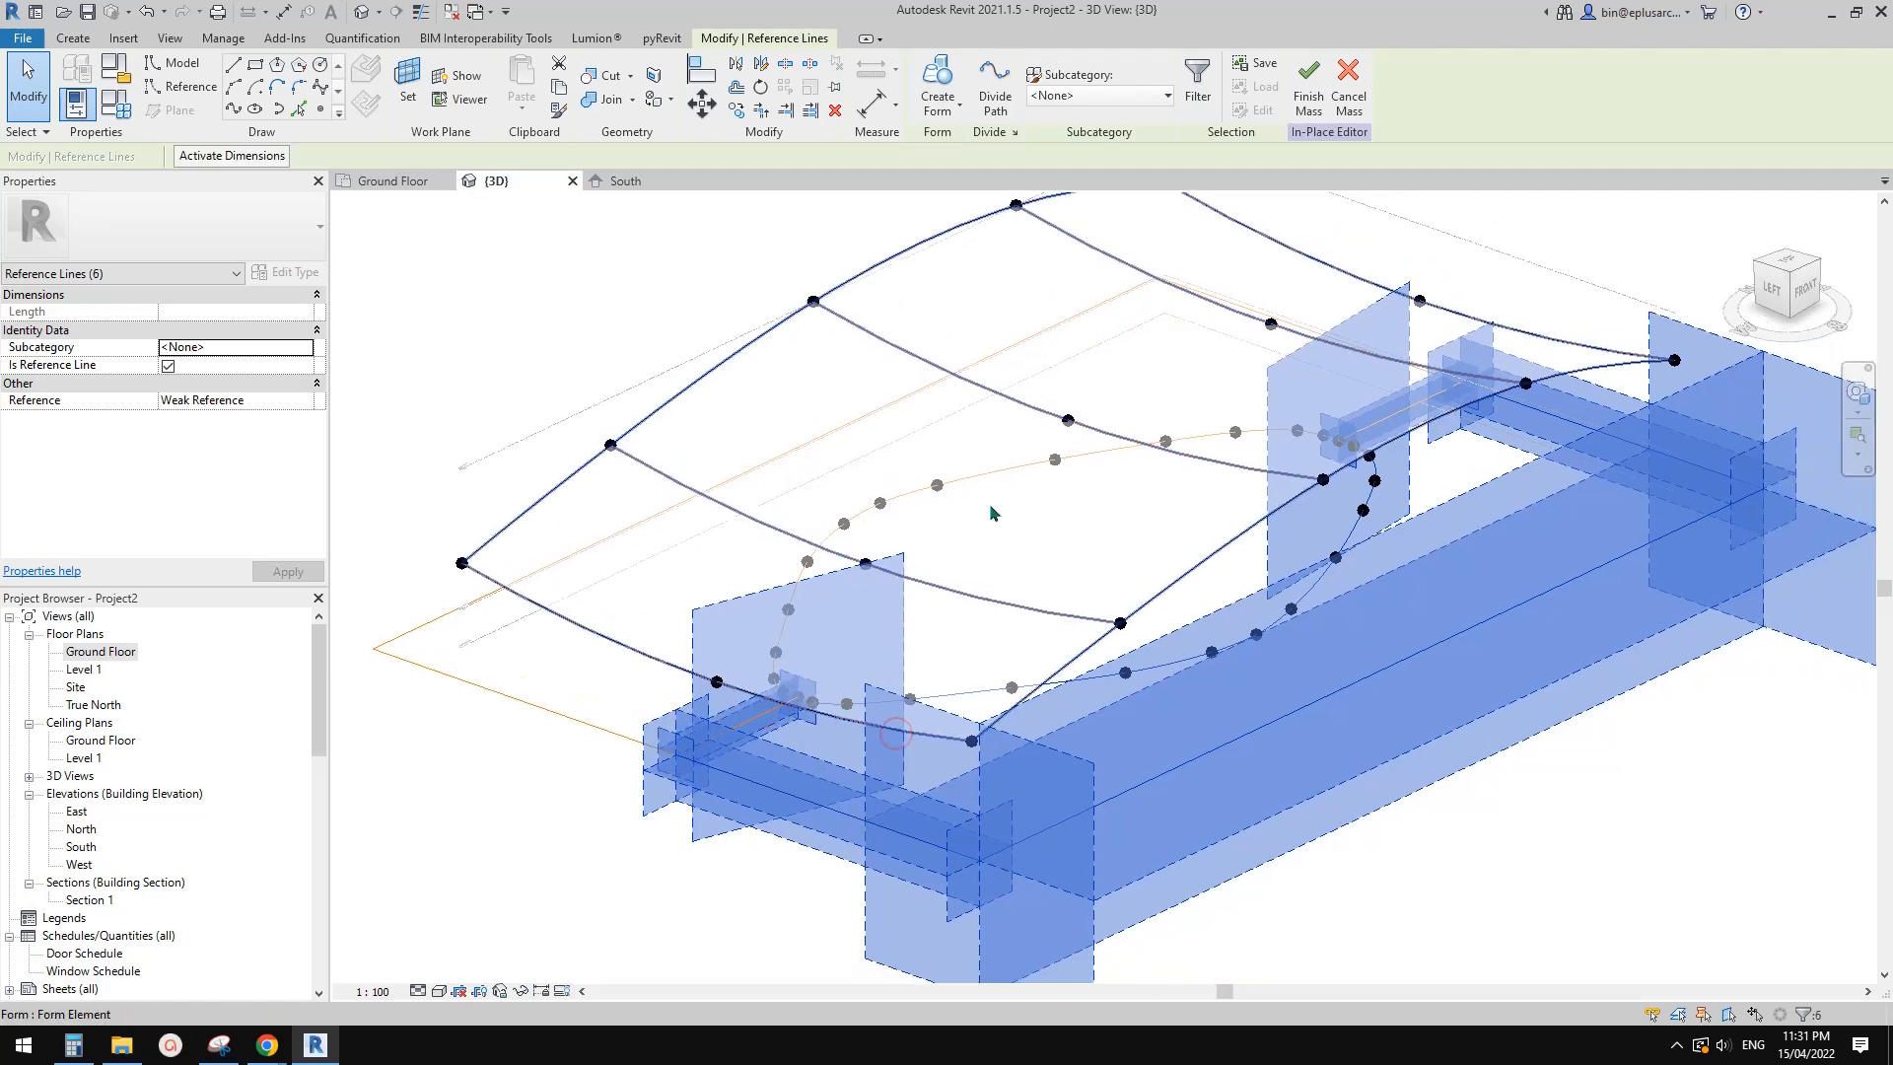
left_click(958, 143)
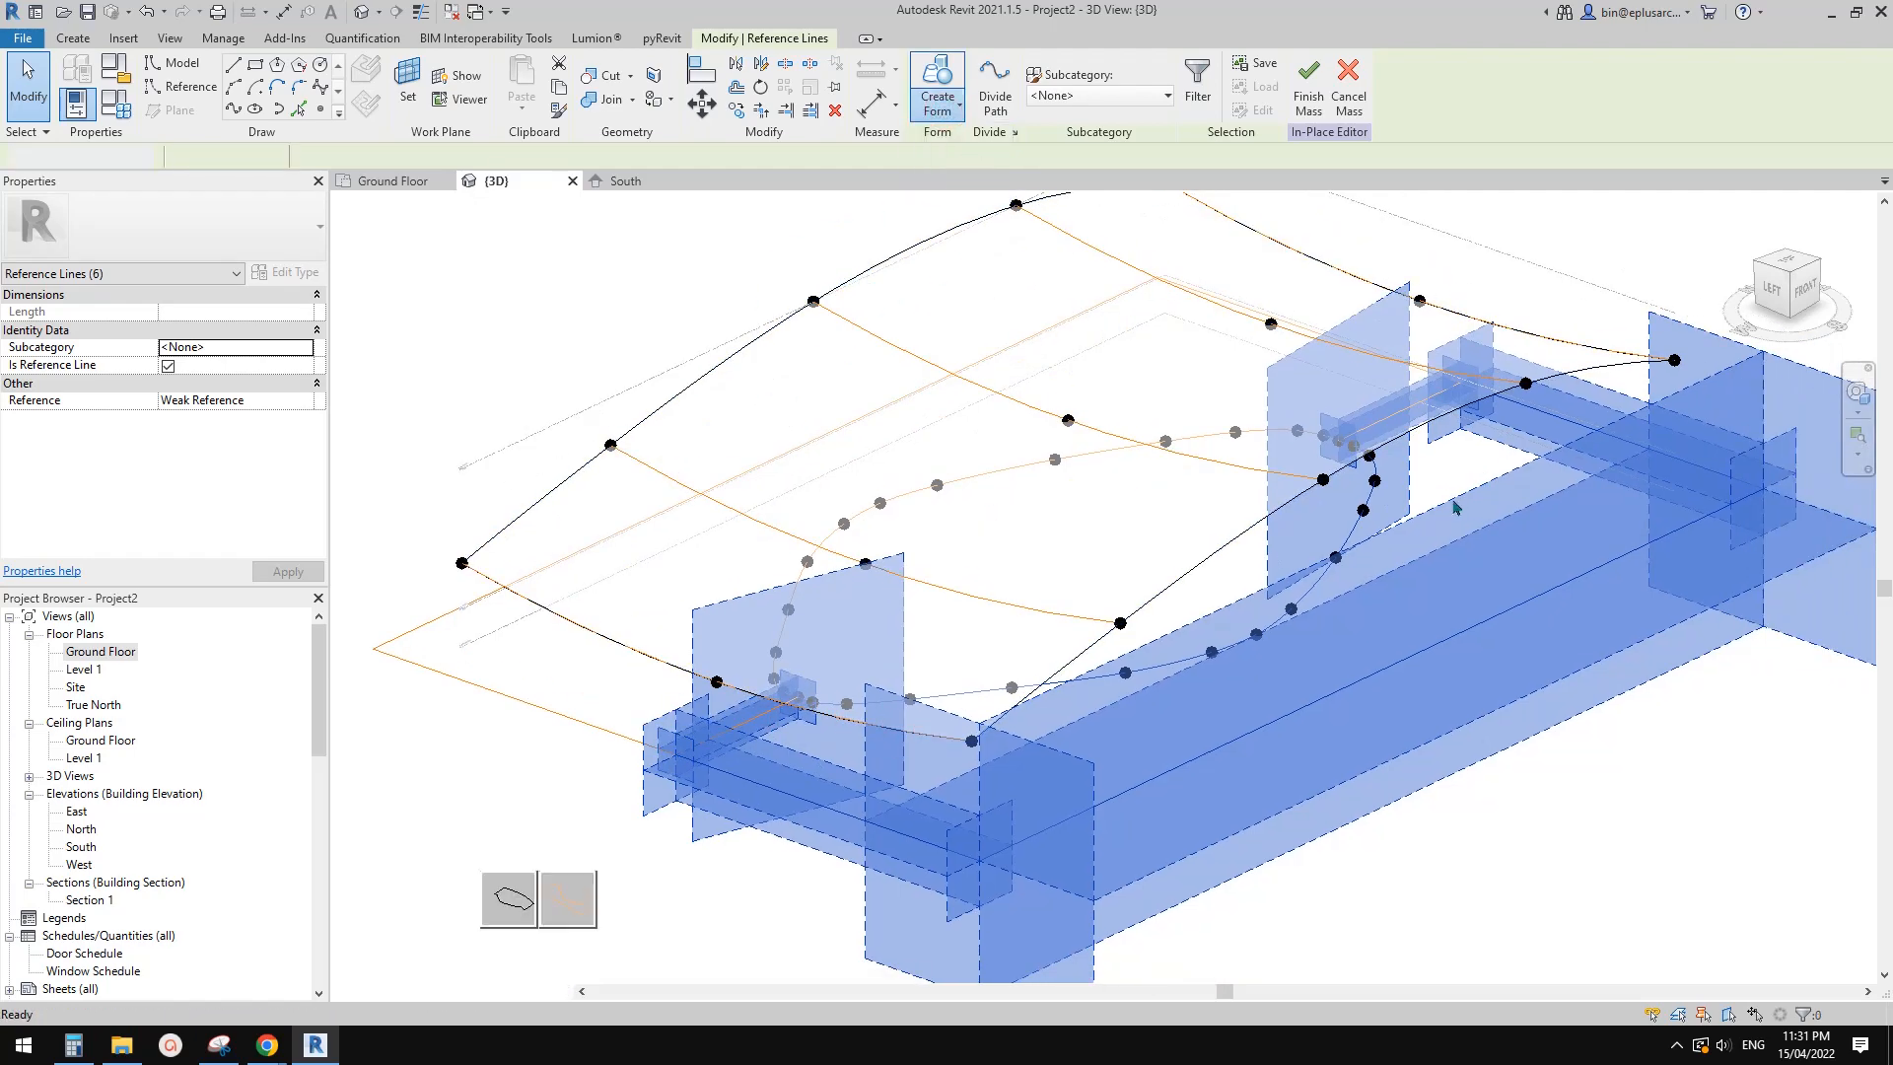
left_click(512, 905)
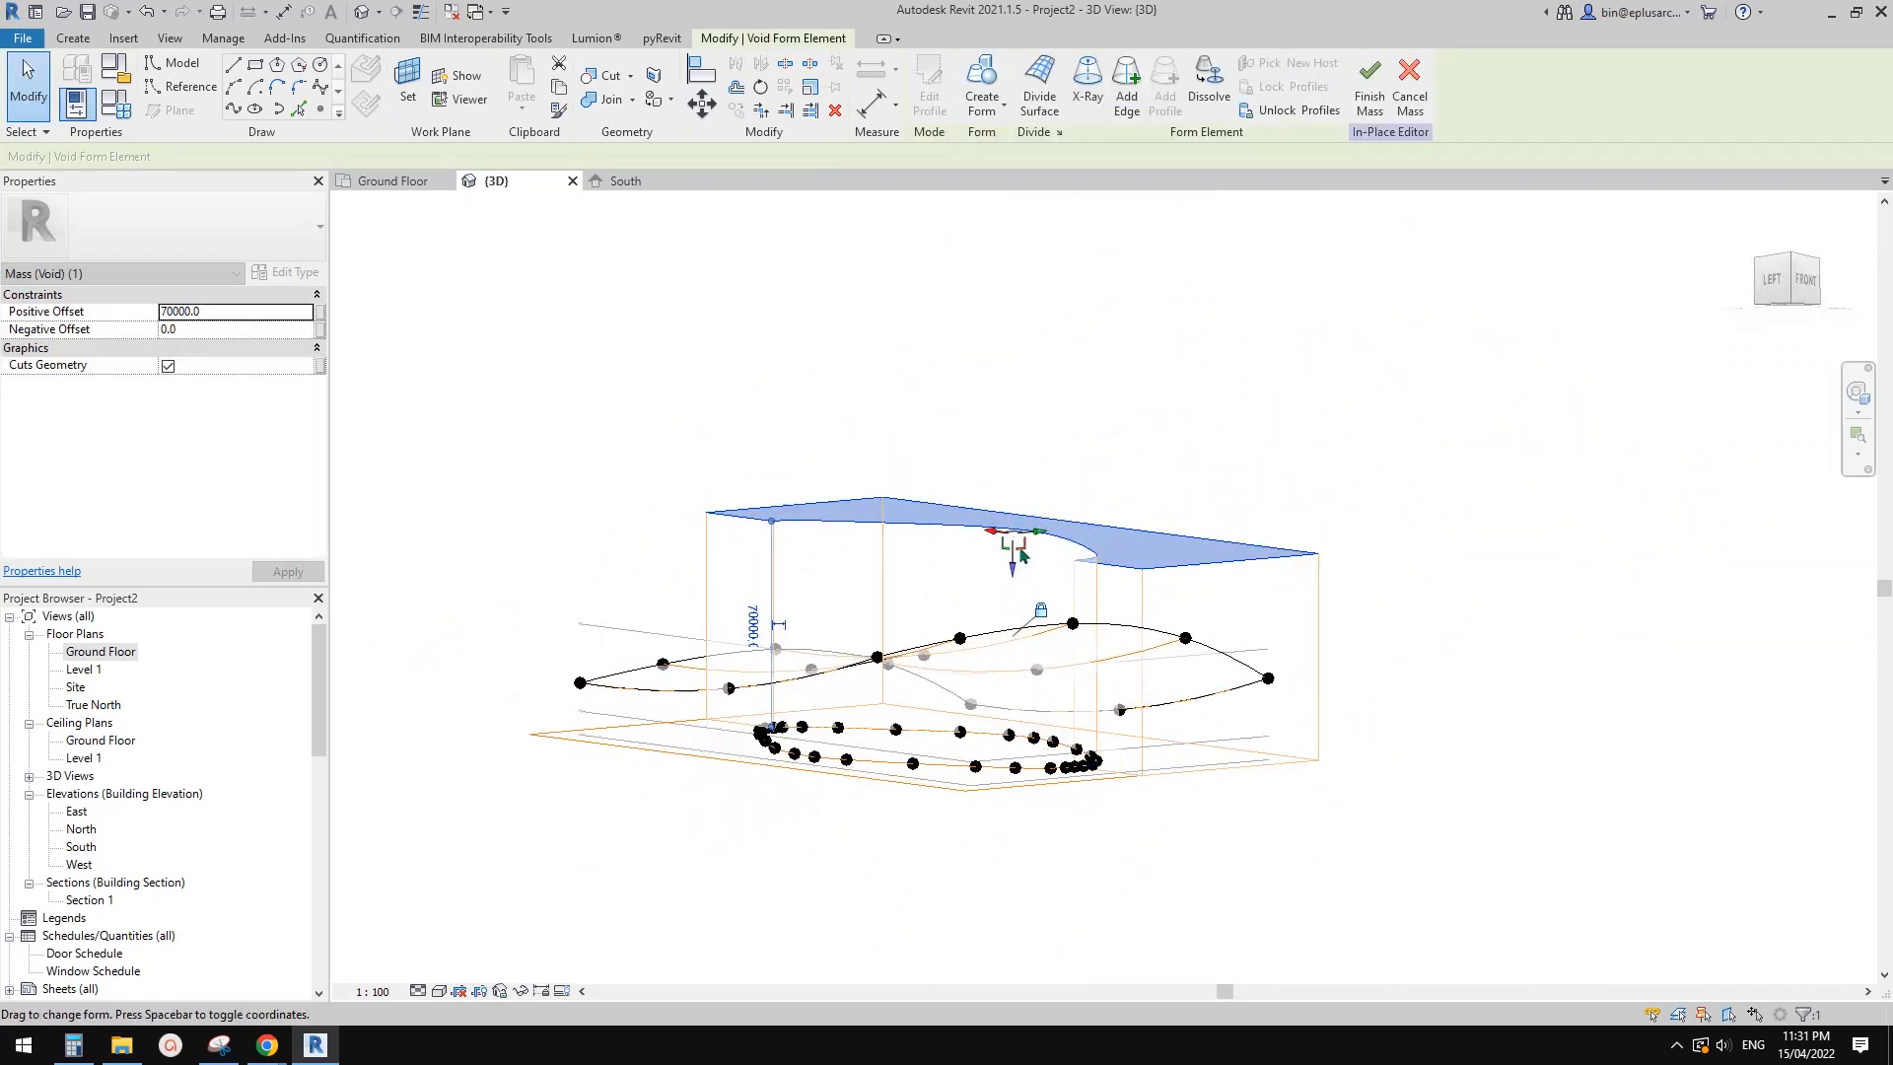
Select the new void form, check its height, then orbit to view the other outline half
key("Tab")
left_click(1073, 562)
scroll(976, 582, "up", 2)
middle_click_drag(977, 583, 949, 667, "shift")
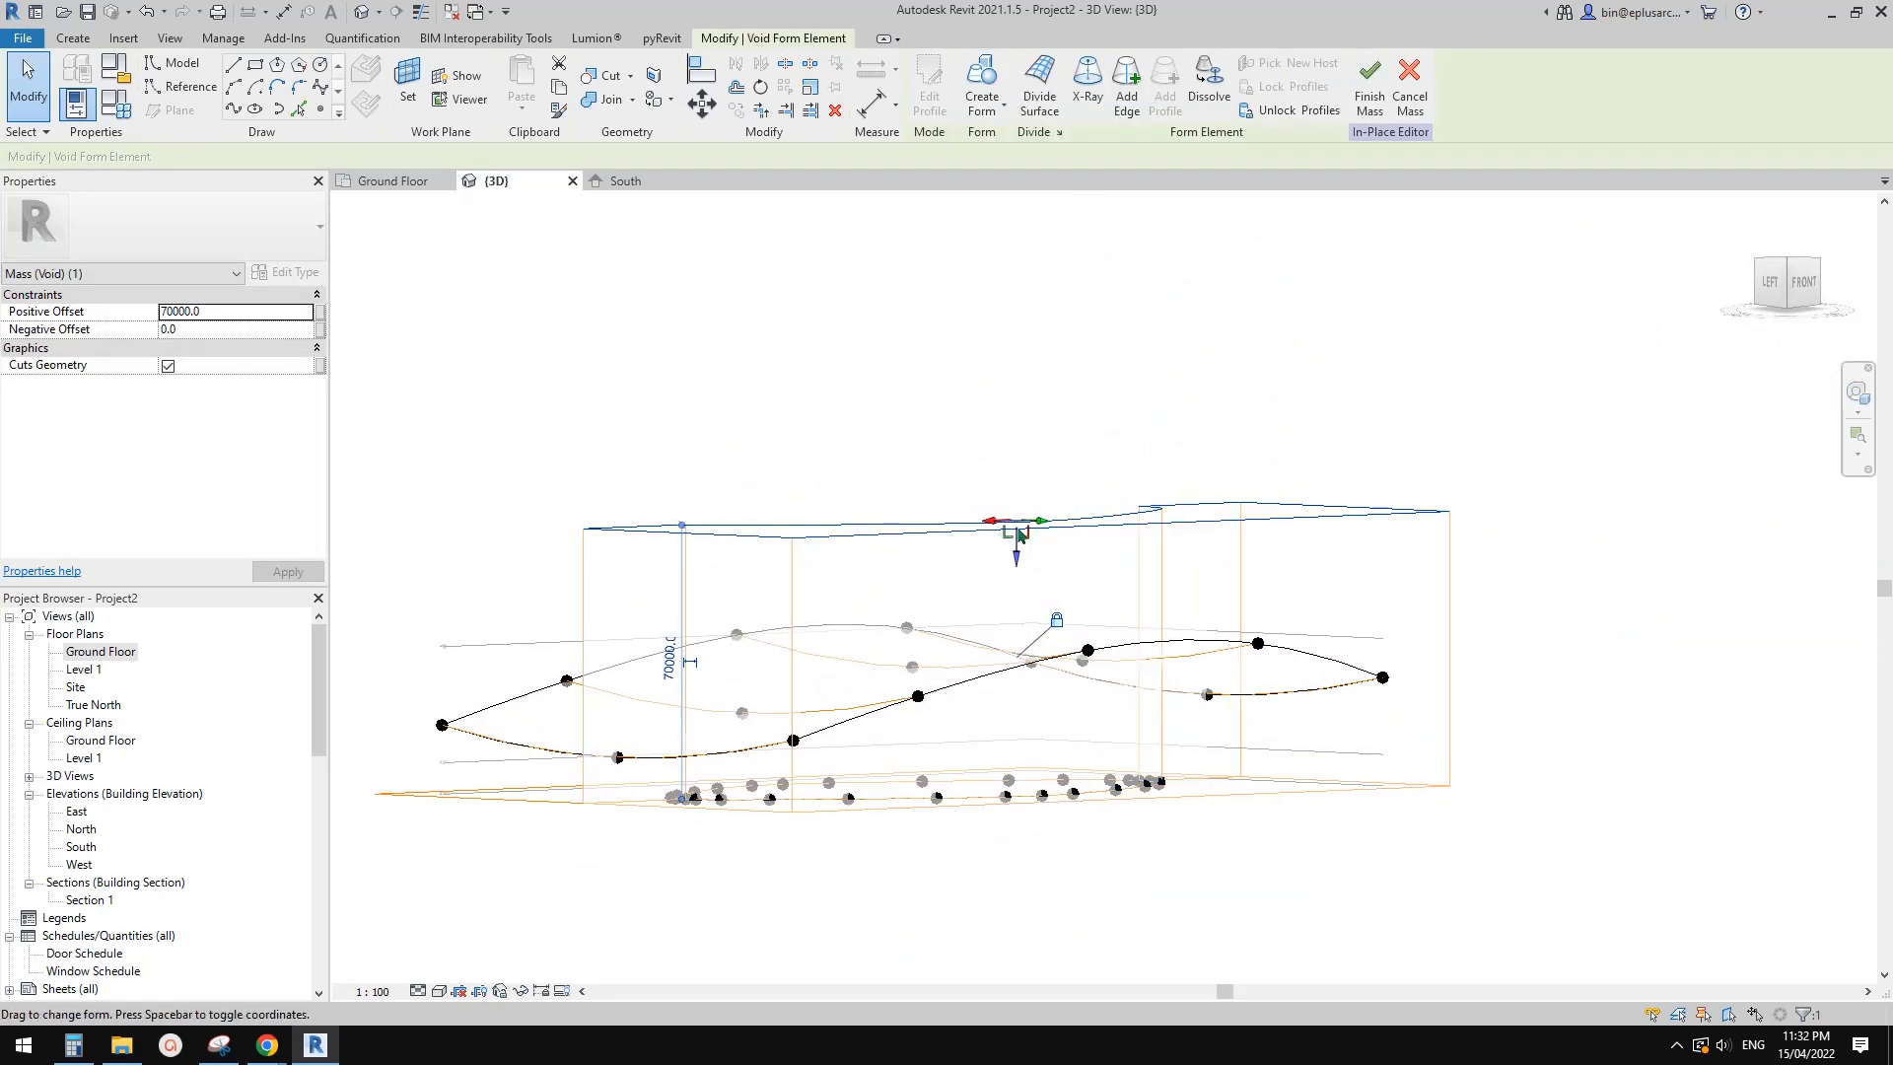
left_click(1489, 490)
mouse_move(1489, 490)
middle_mouse_down("shift")
mouse_move(1394, 842)
mouse_move(1079, 666)
middle_mouse_up("shift")
scroll(1078, 665, "up", 2)
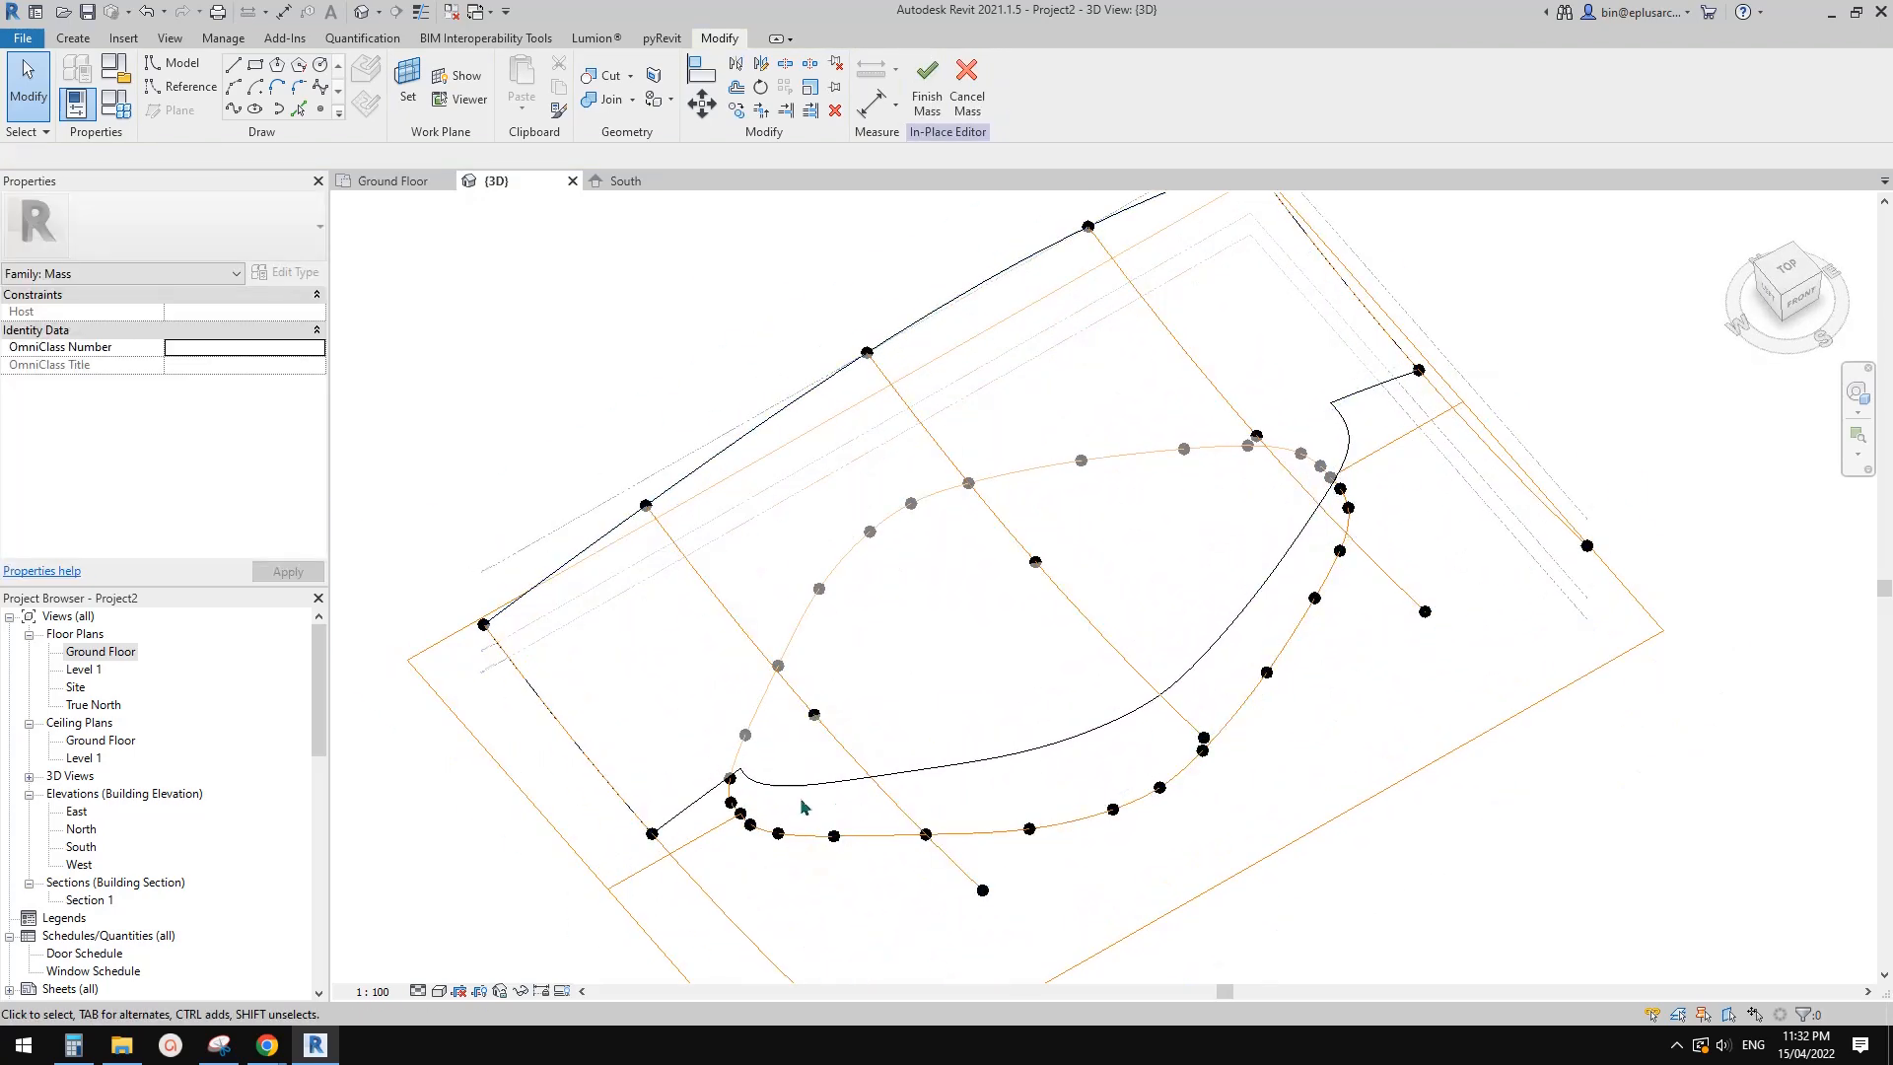
middle_click_drag(1163, 754, 1268, 392, "shift")
scroll(769, 527, "up", 3)
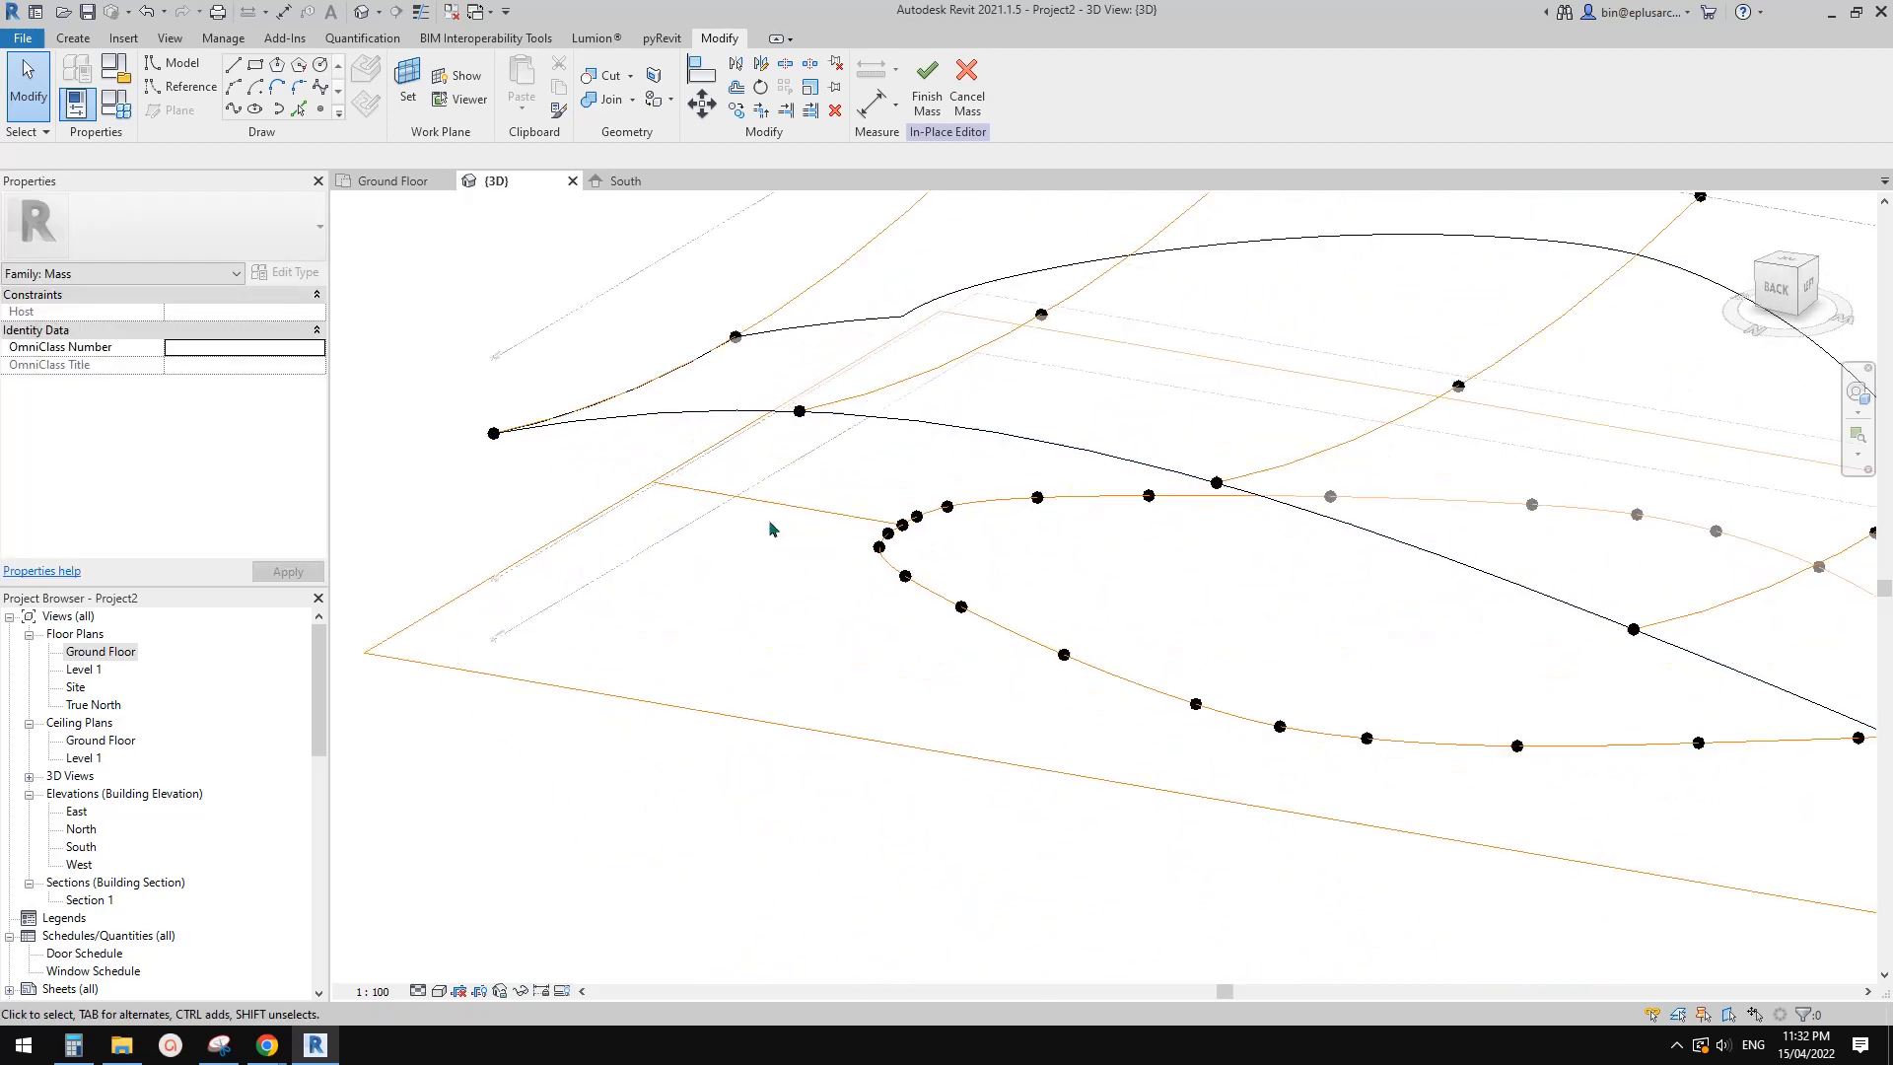
Select all six reference lines of the other outline half and create a second void form
left_click(904, 579)
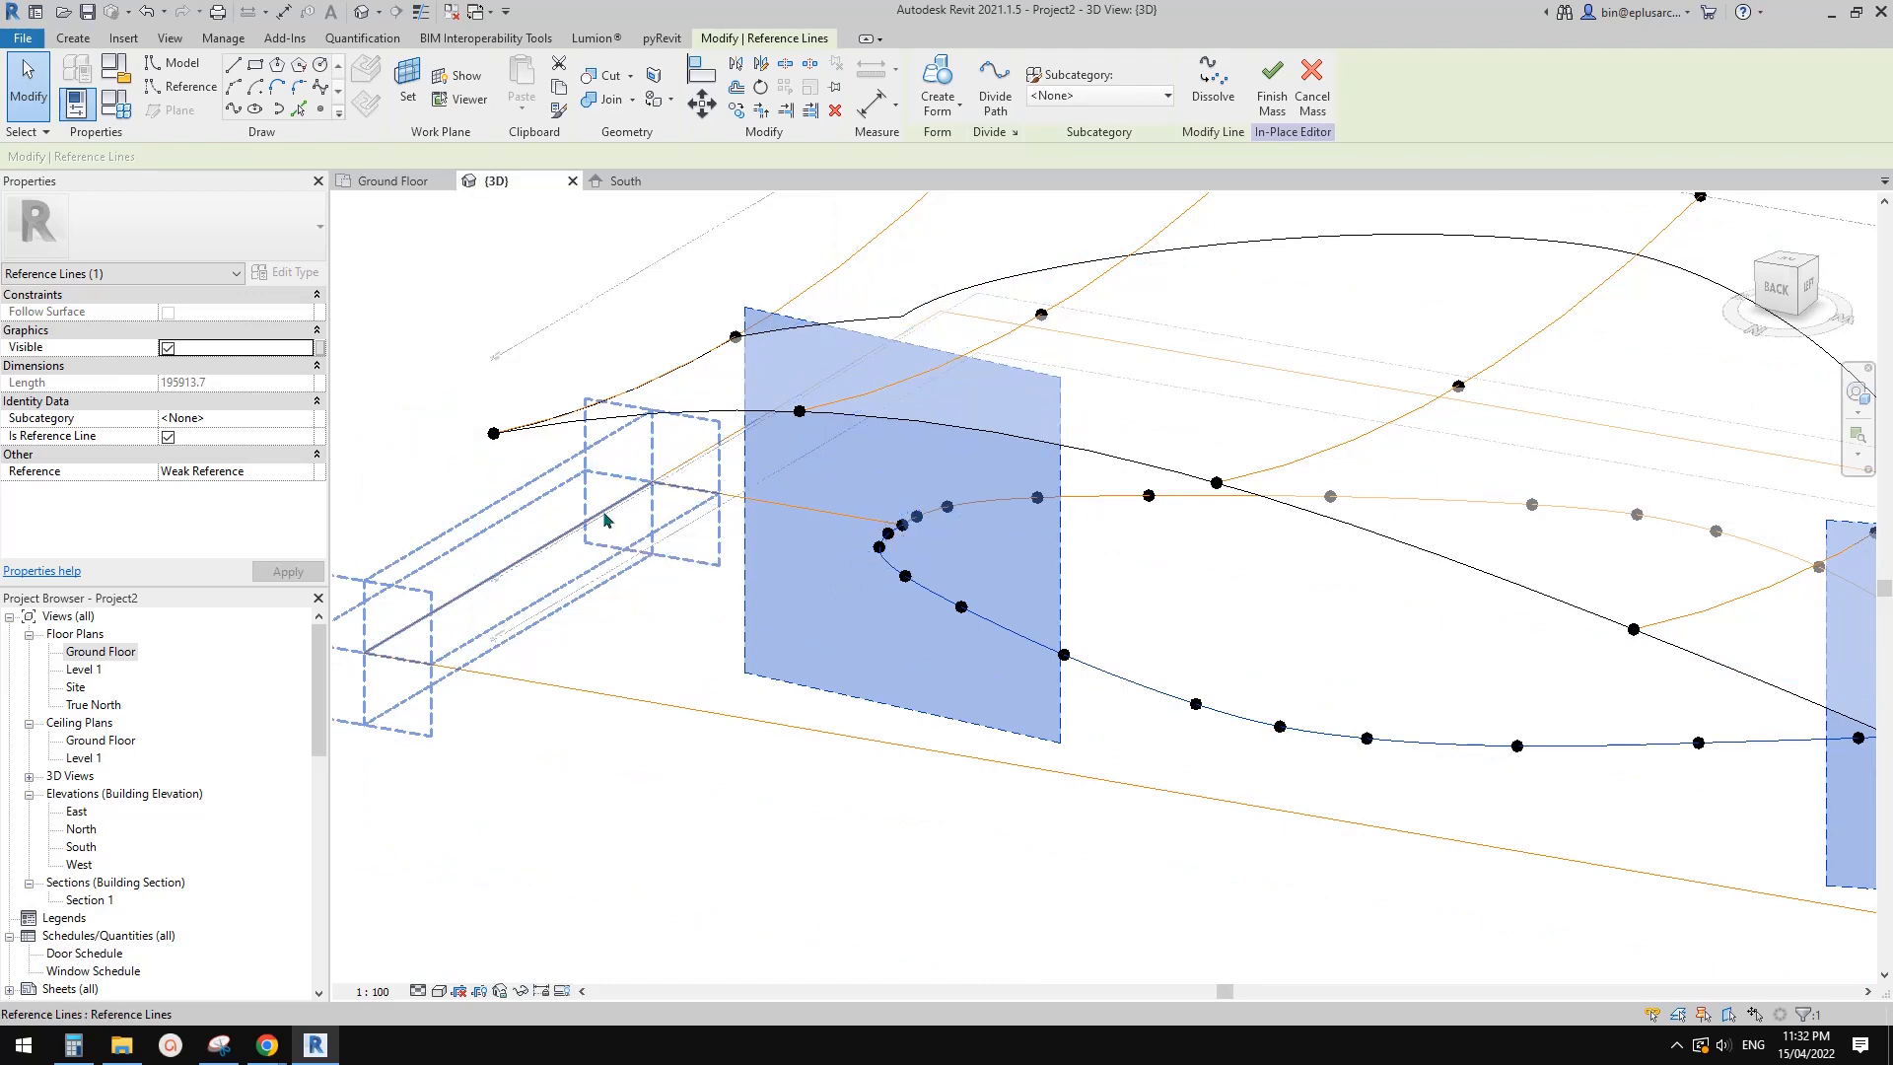
scroll(1032, 620, "down", 3)
middle_click_drag(1032, 620, 799, 493)
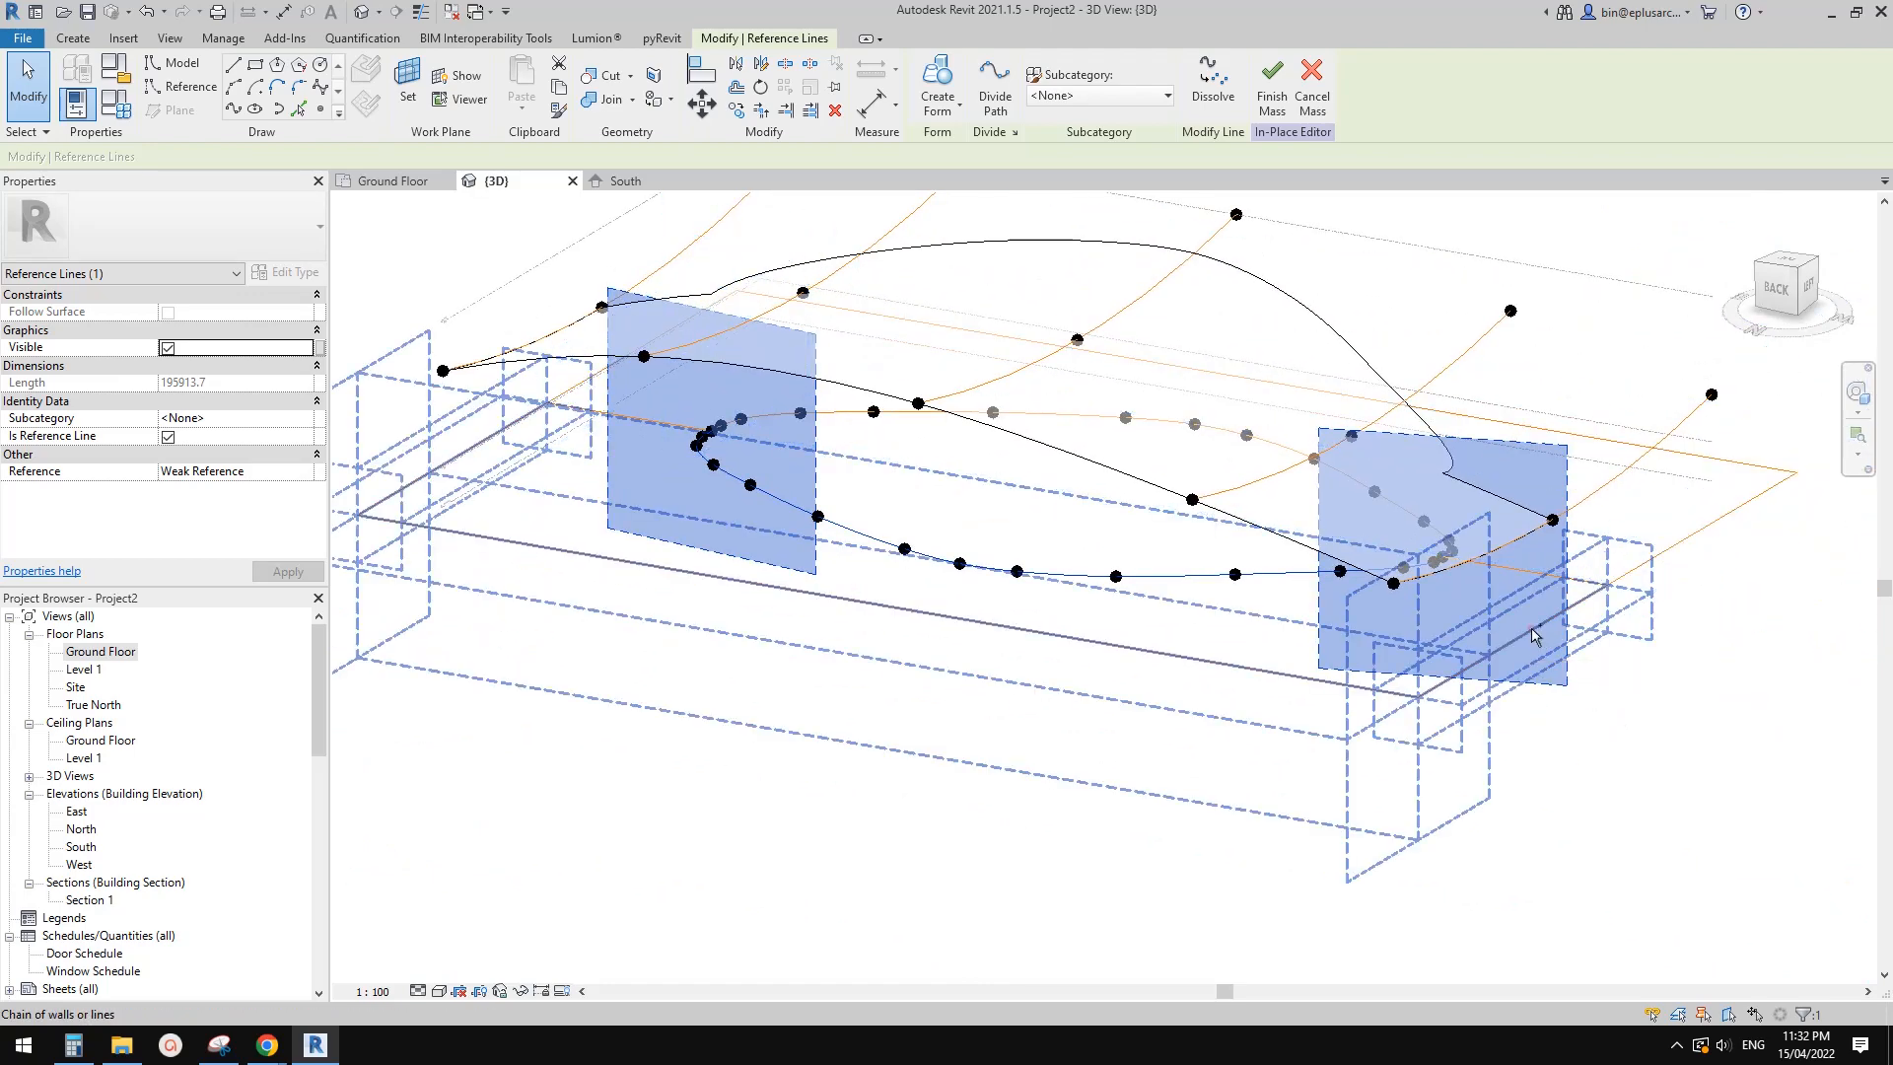
left_click(1532, 632)
middle_click_drag(857, 486, 796, 504, "shift")
middle_click_drag(754, 444, 737, 419, "shift")
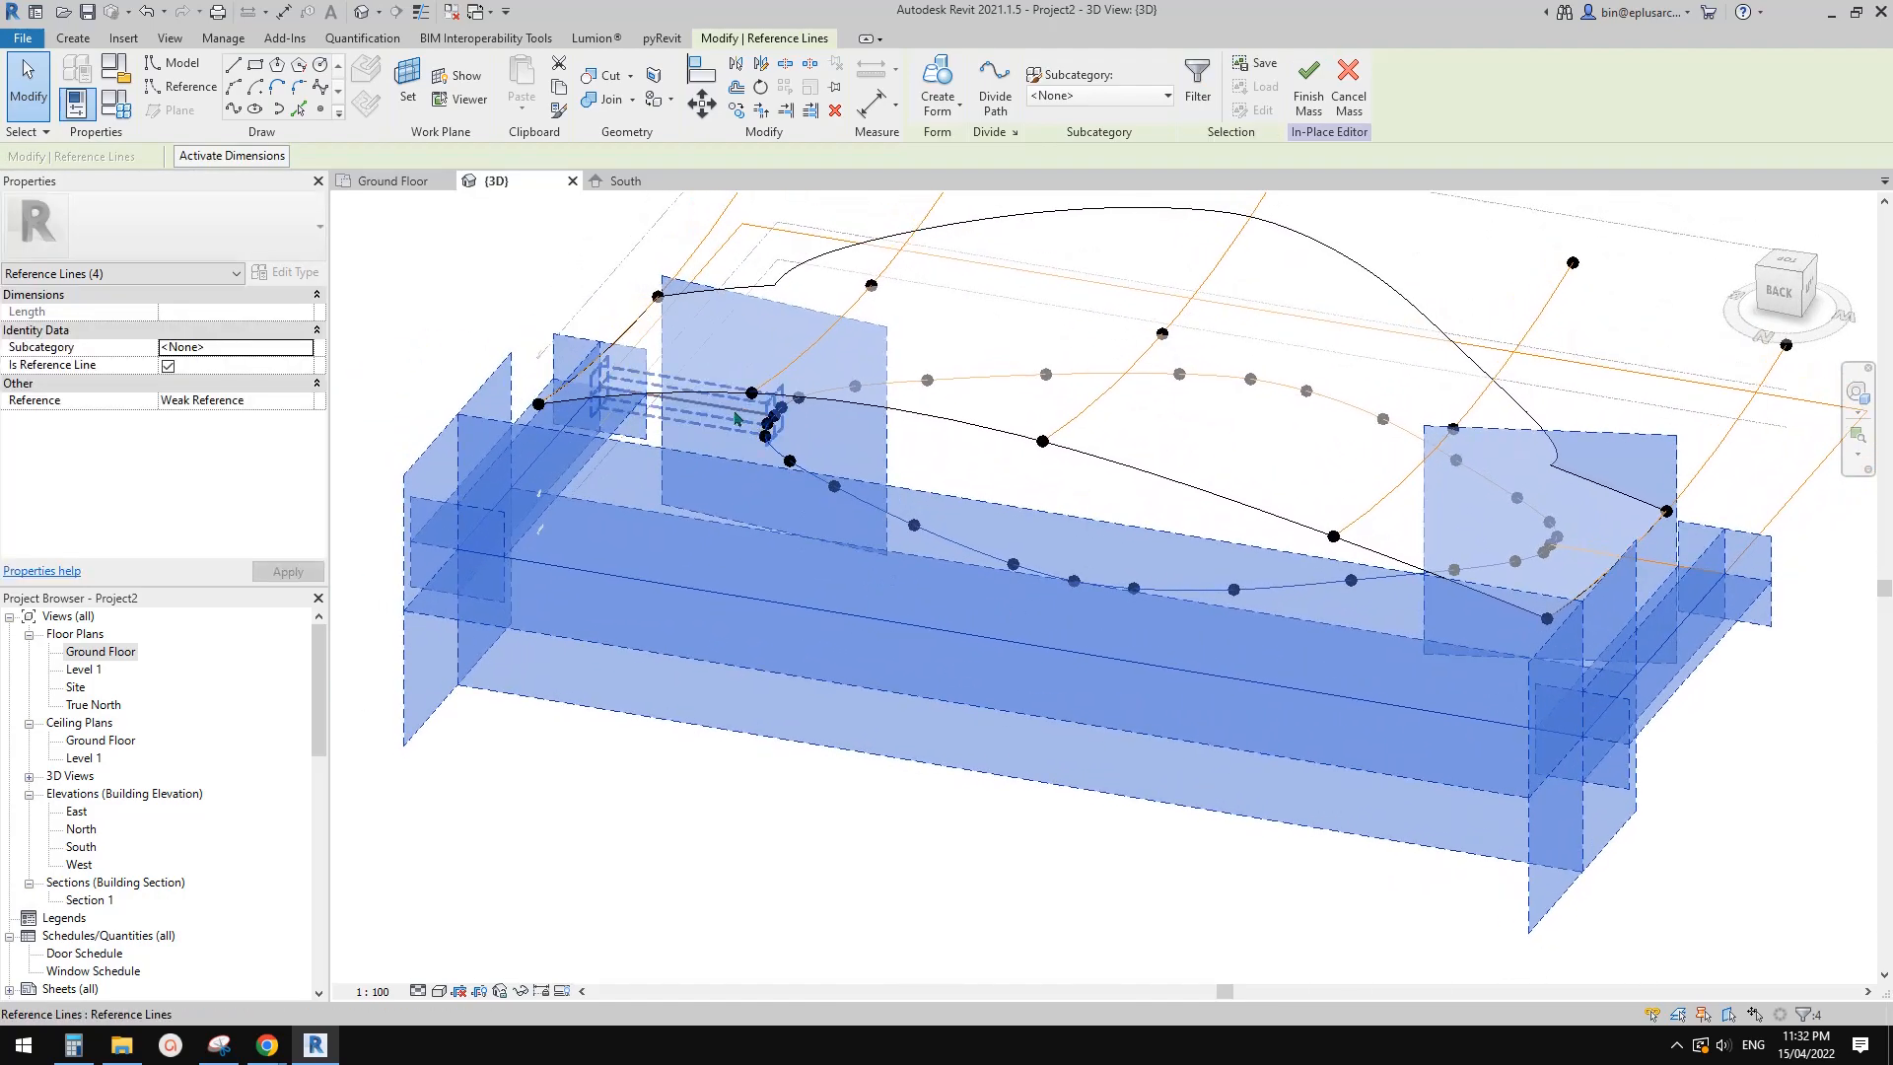
left_click(730, 416, "ctrl")
middle_click_drag(1143, 480, 989, 486)
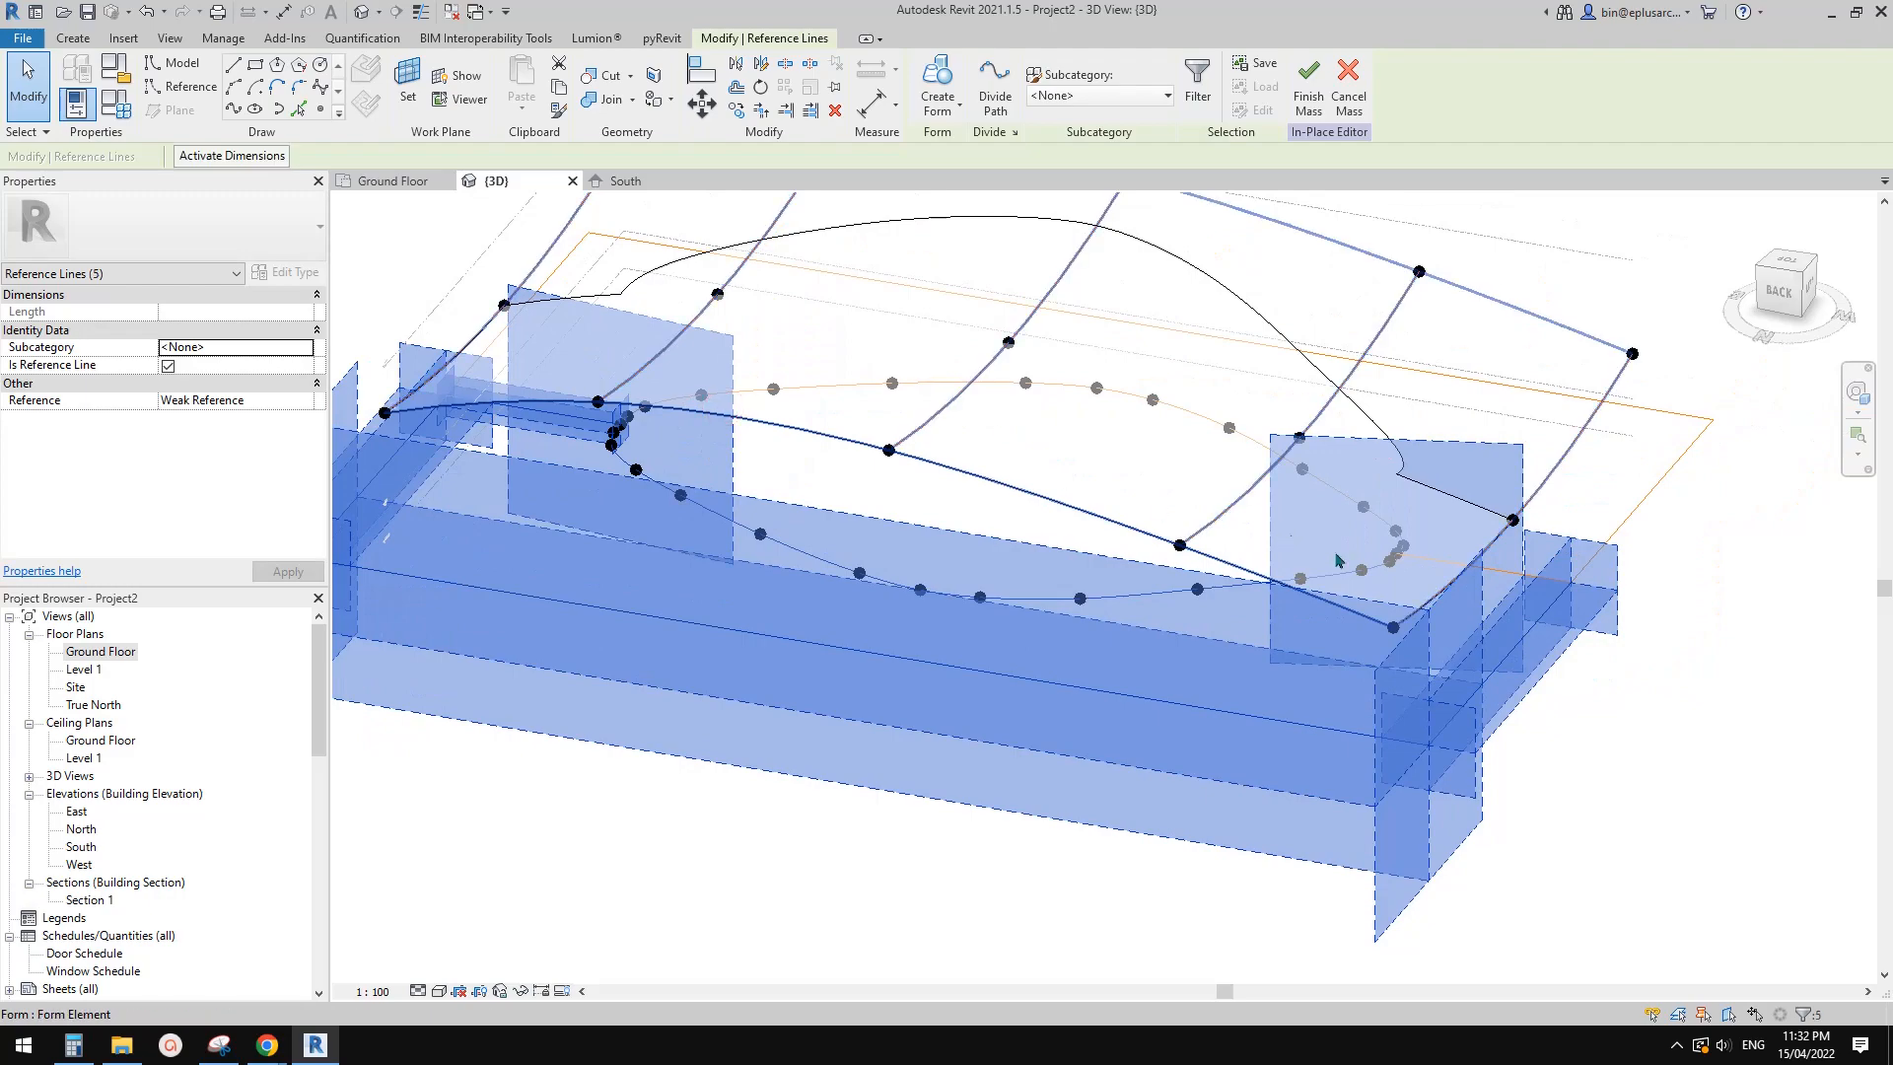
middle_click_drag(1080, 592, 1181, 470, "shift")
left_click(1131, 440, "ctrl")
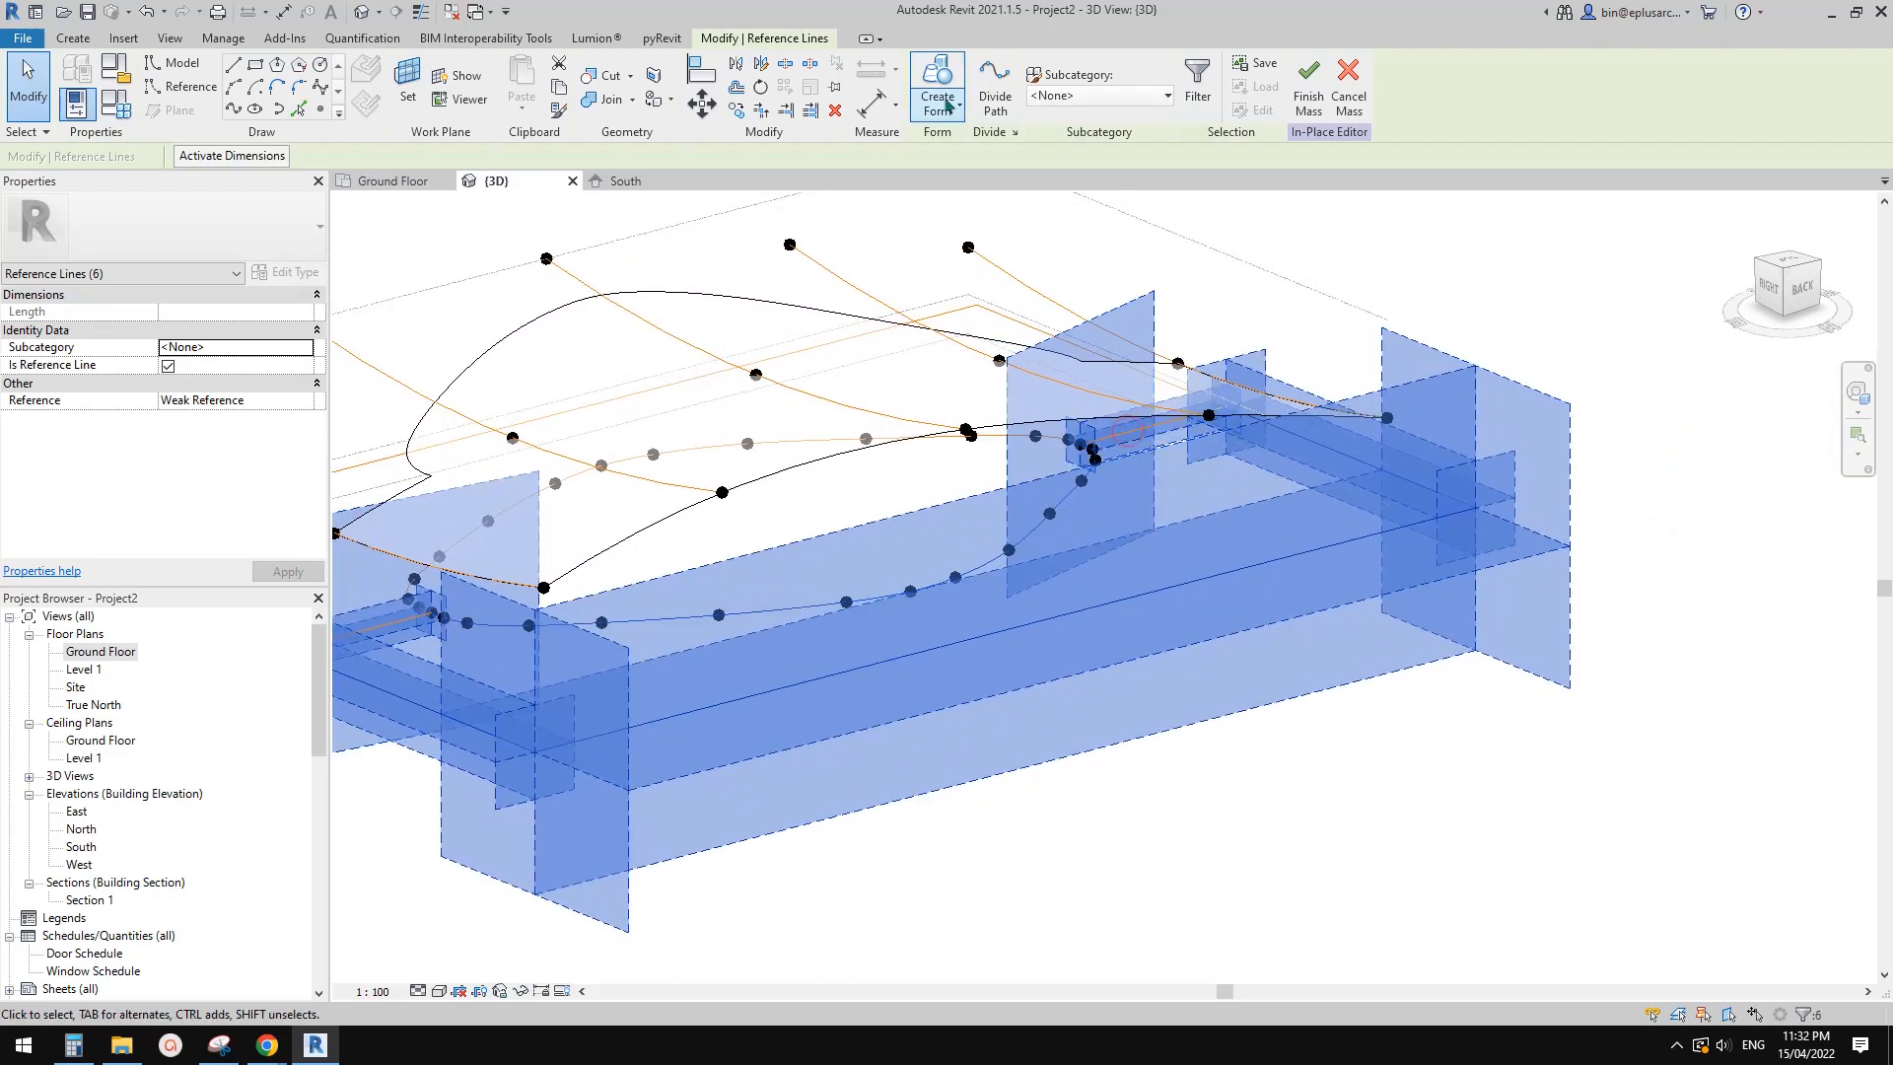
left_click(967, 181)
Deselect the voids, select the trimmed roof surface and open its Material value
left_click(636, 715)
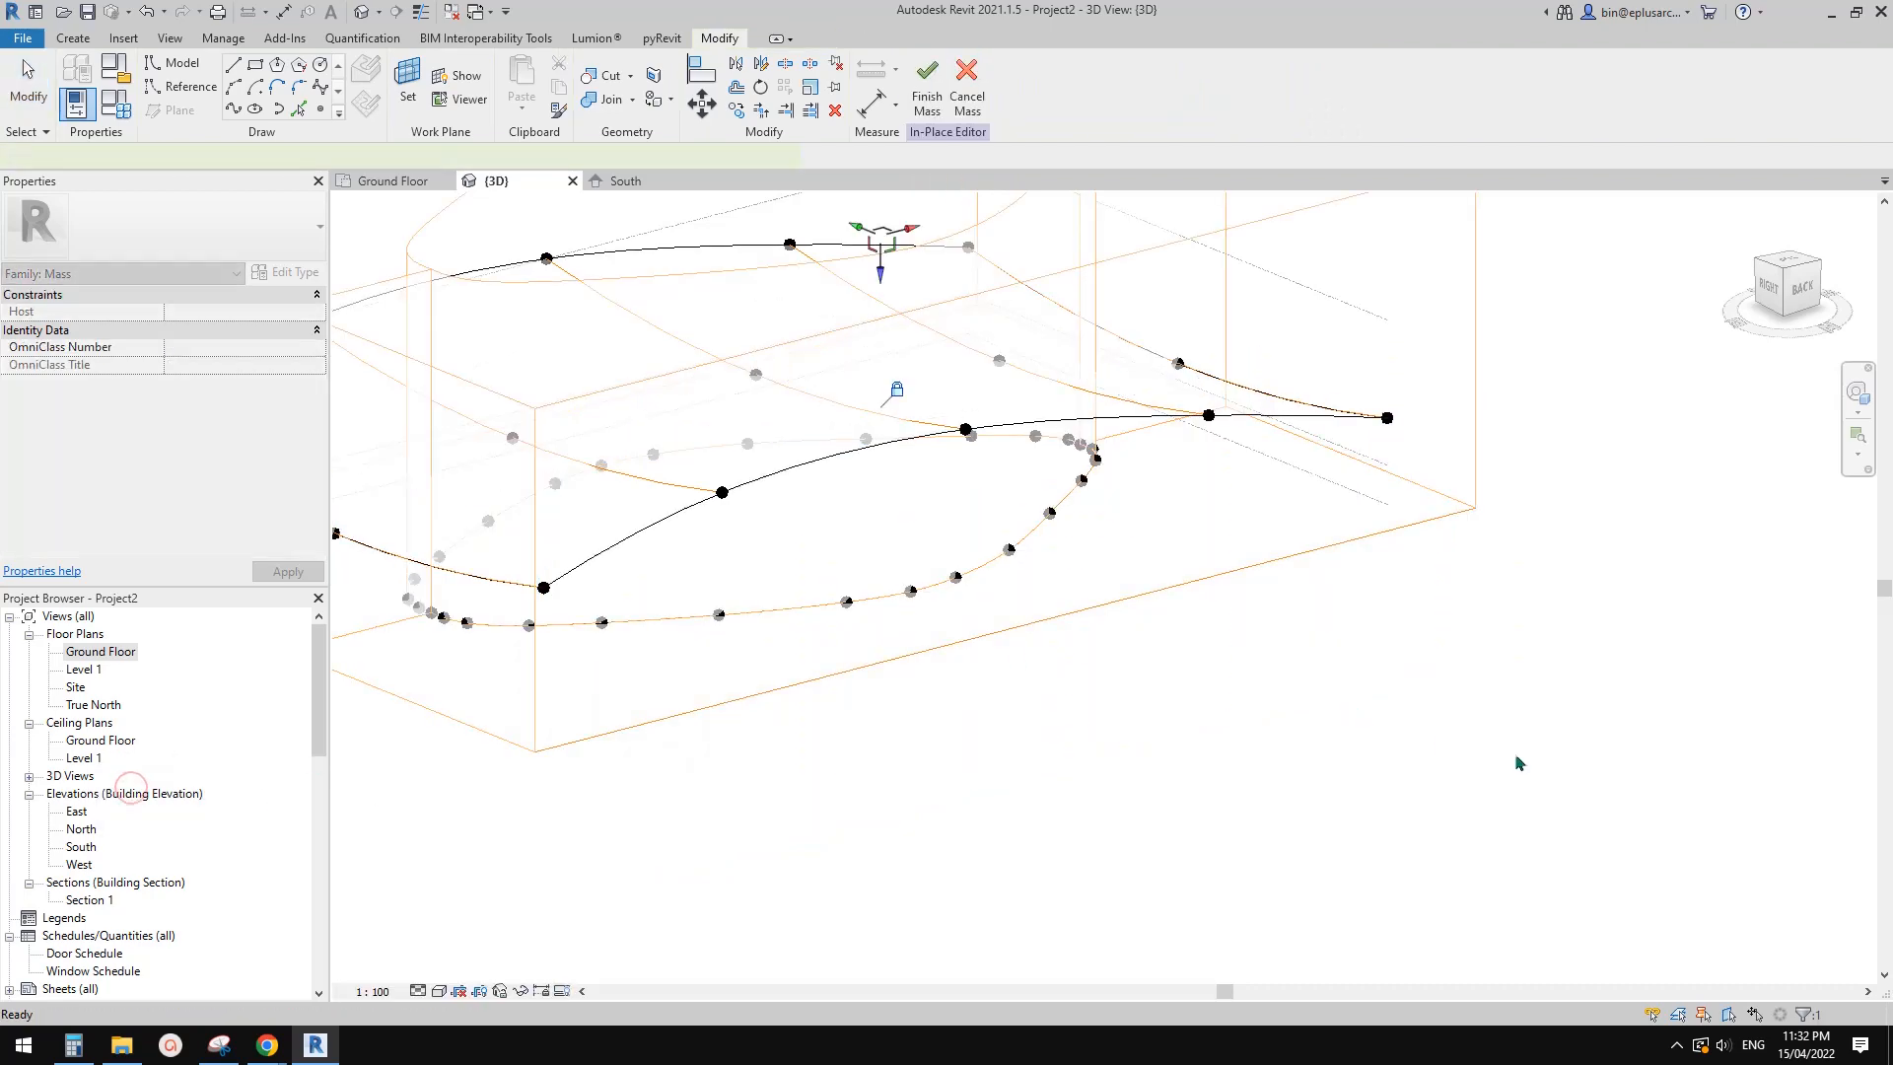
middle_click_drag(1500, 760, 1506, 571, "shift")
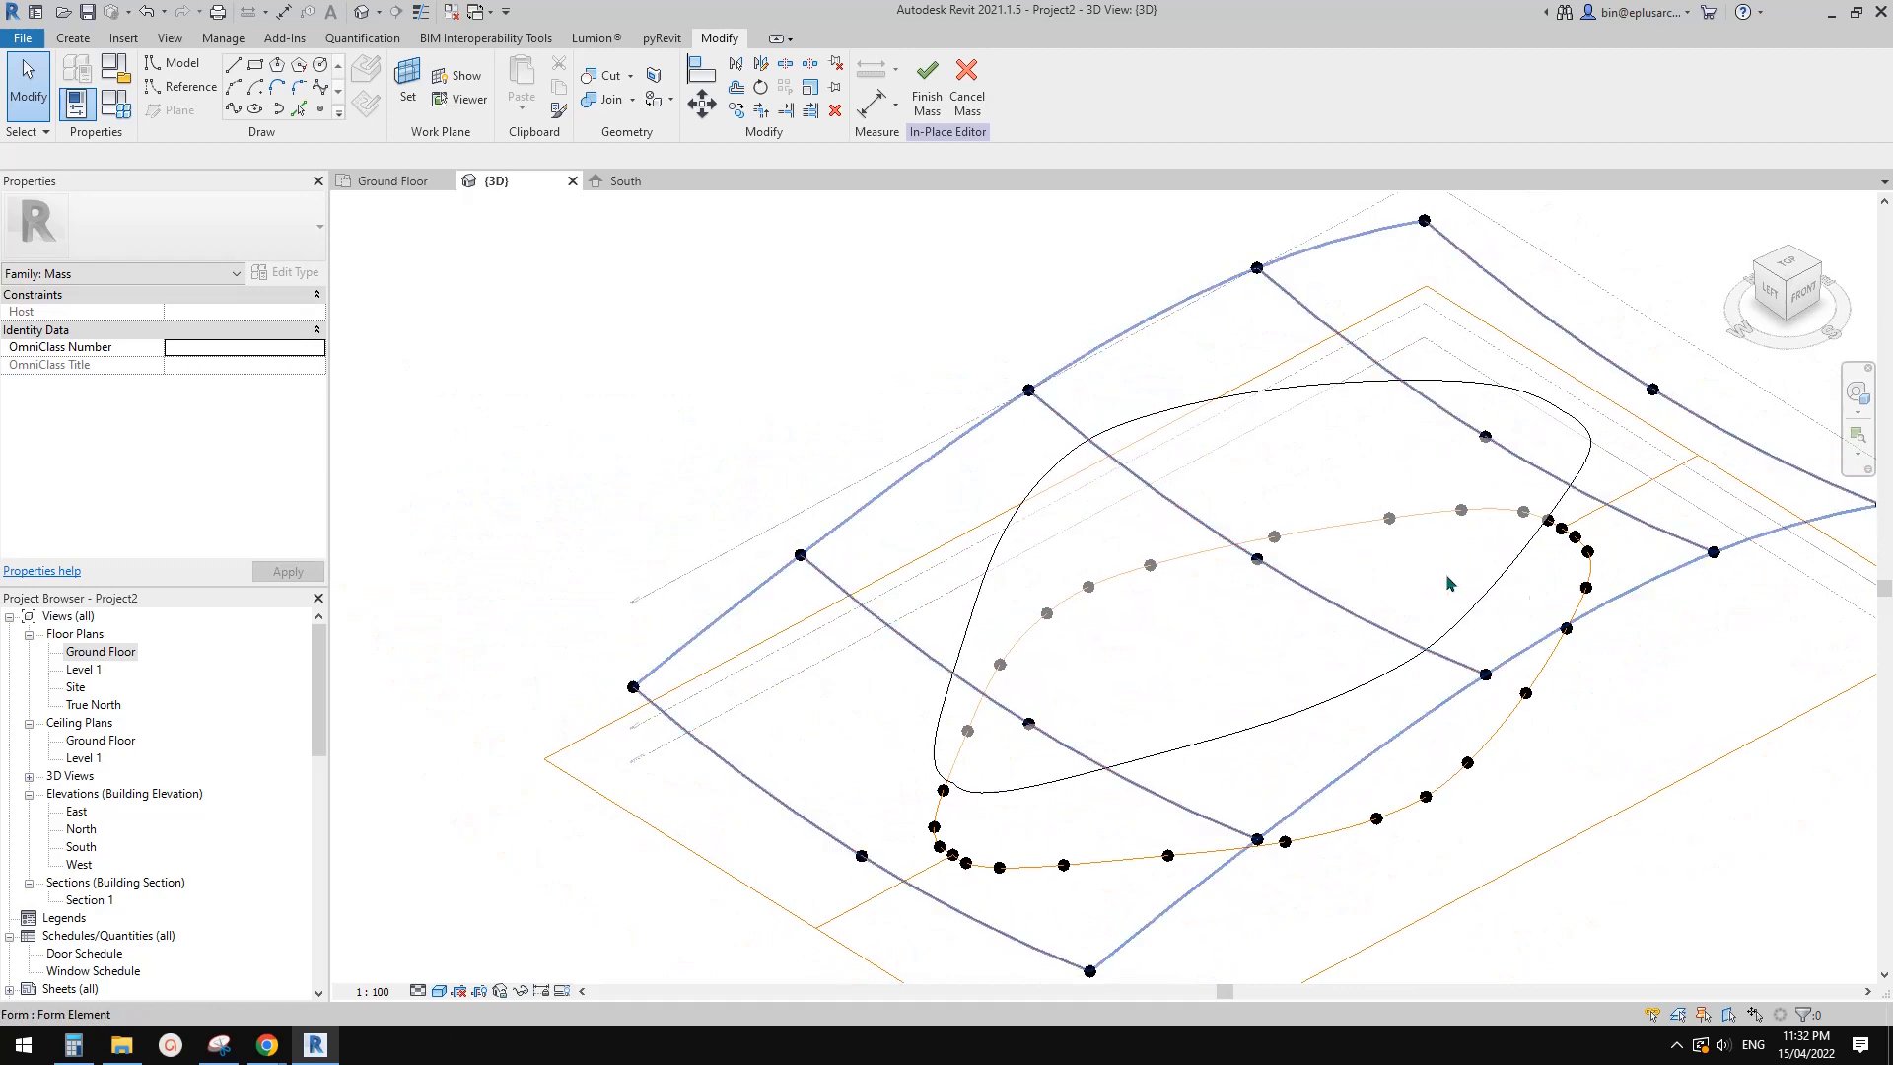
left_click(1257, 464)
left_click(300, 364)
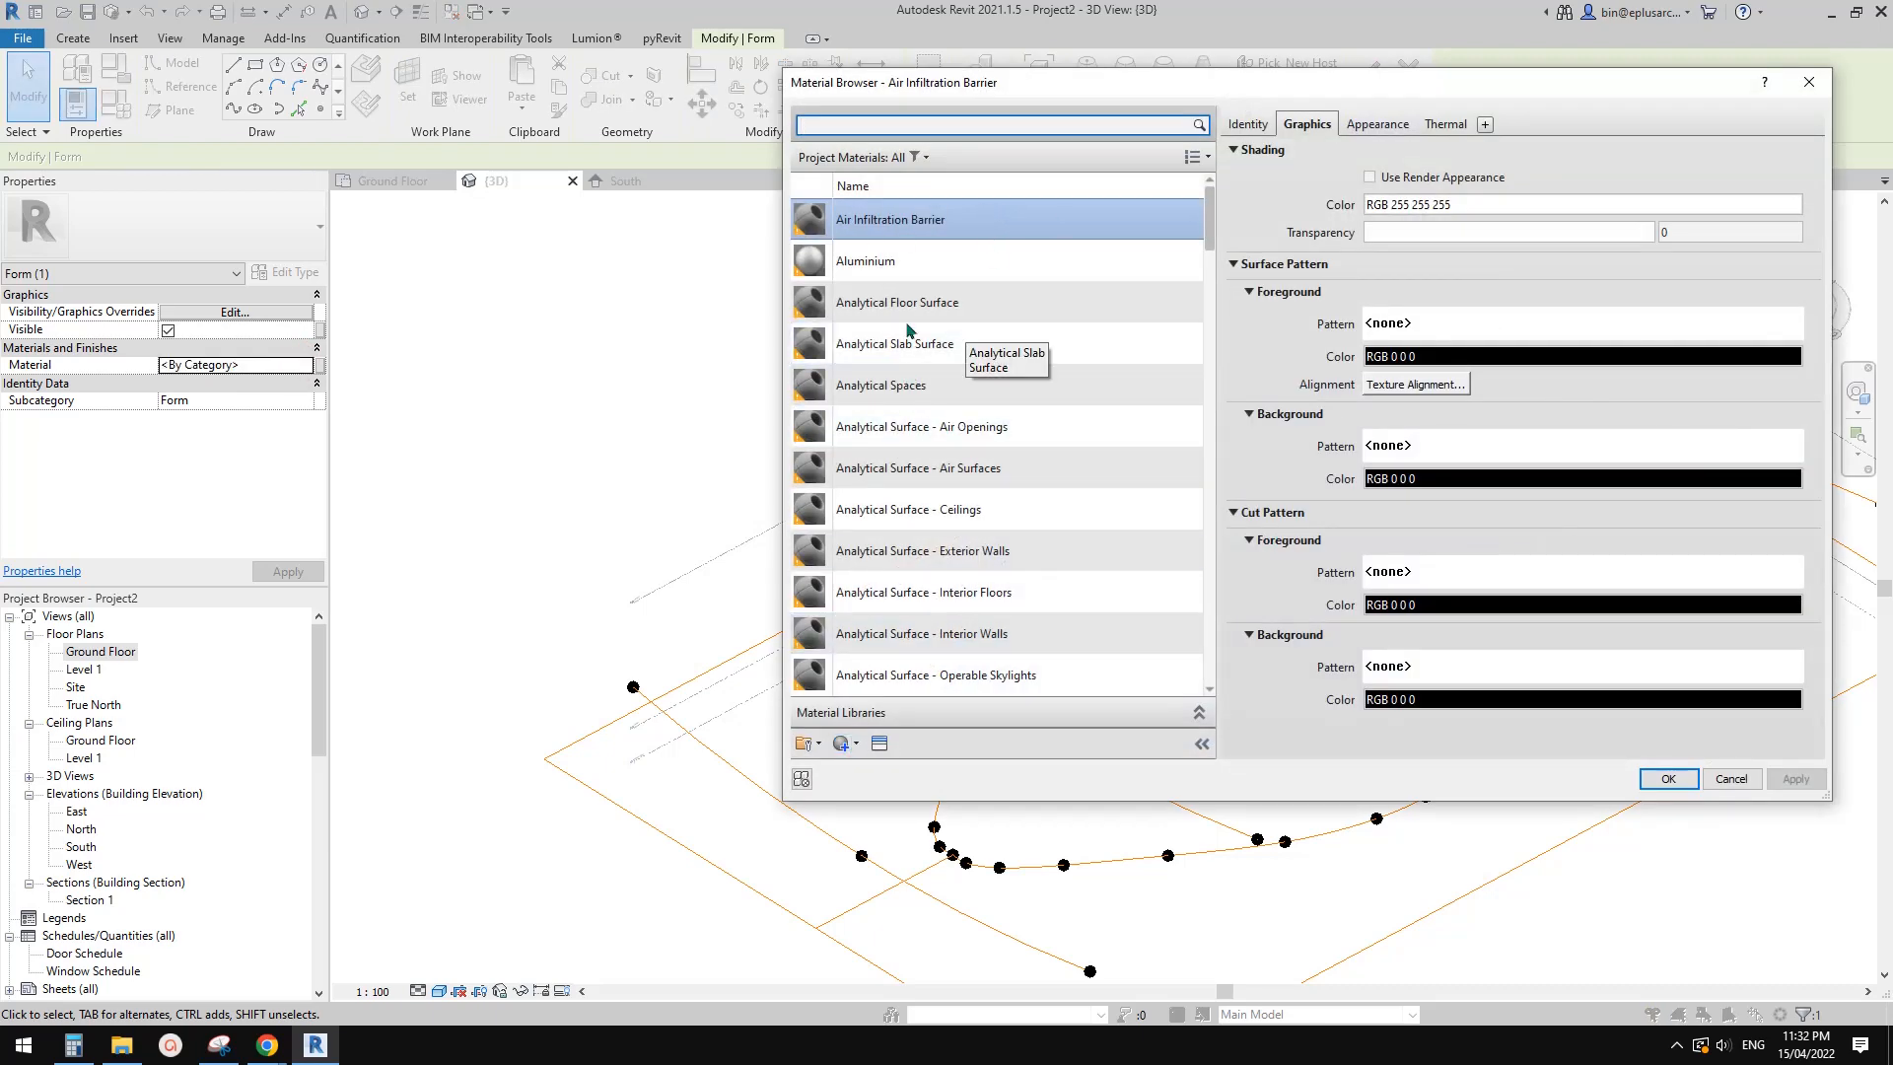
Assign Aluminium with a teal RGB 64 128 128 shading colour to the roof
left_click(937, 265)
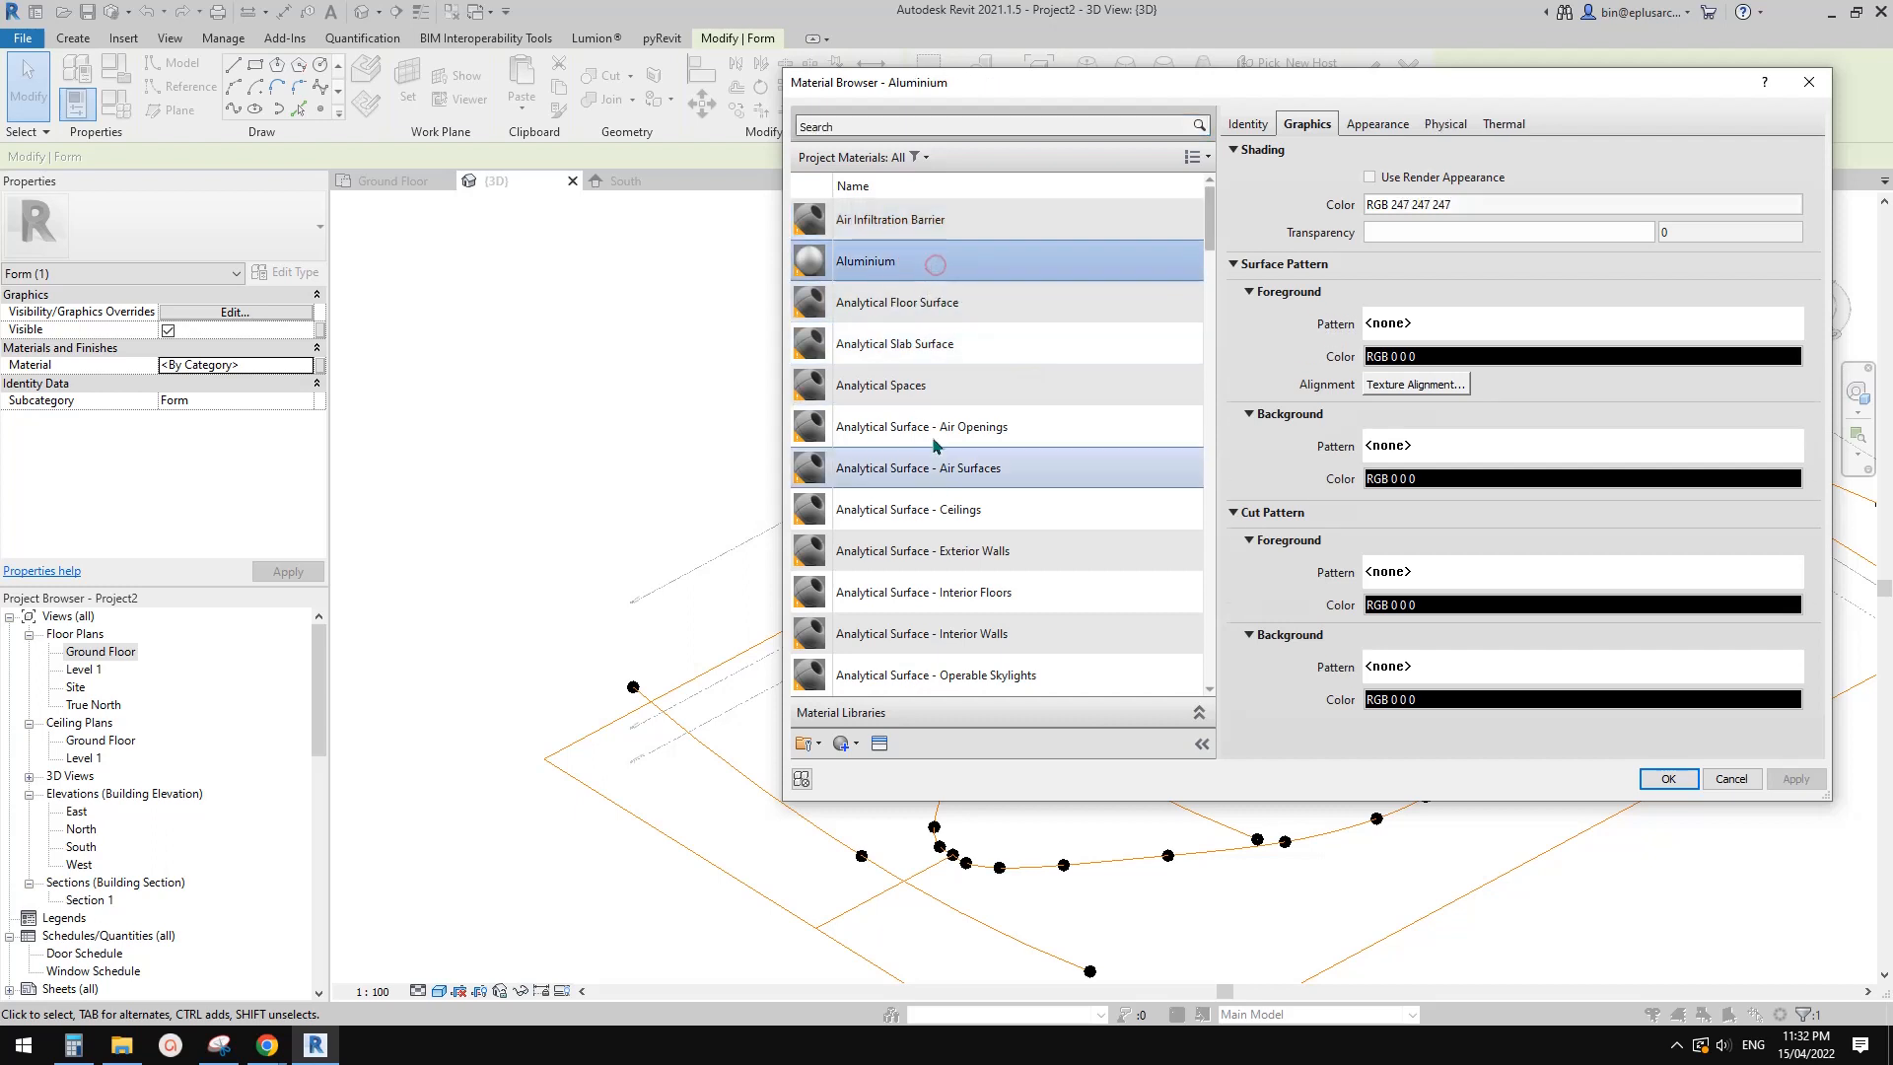
left_click(1476, 205)
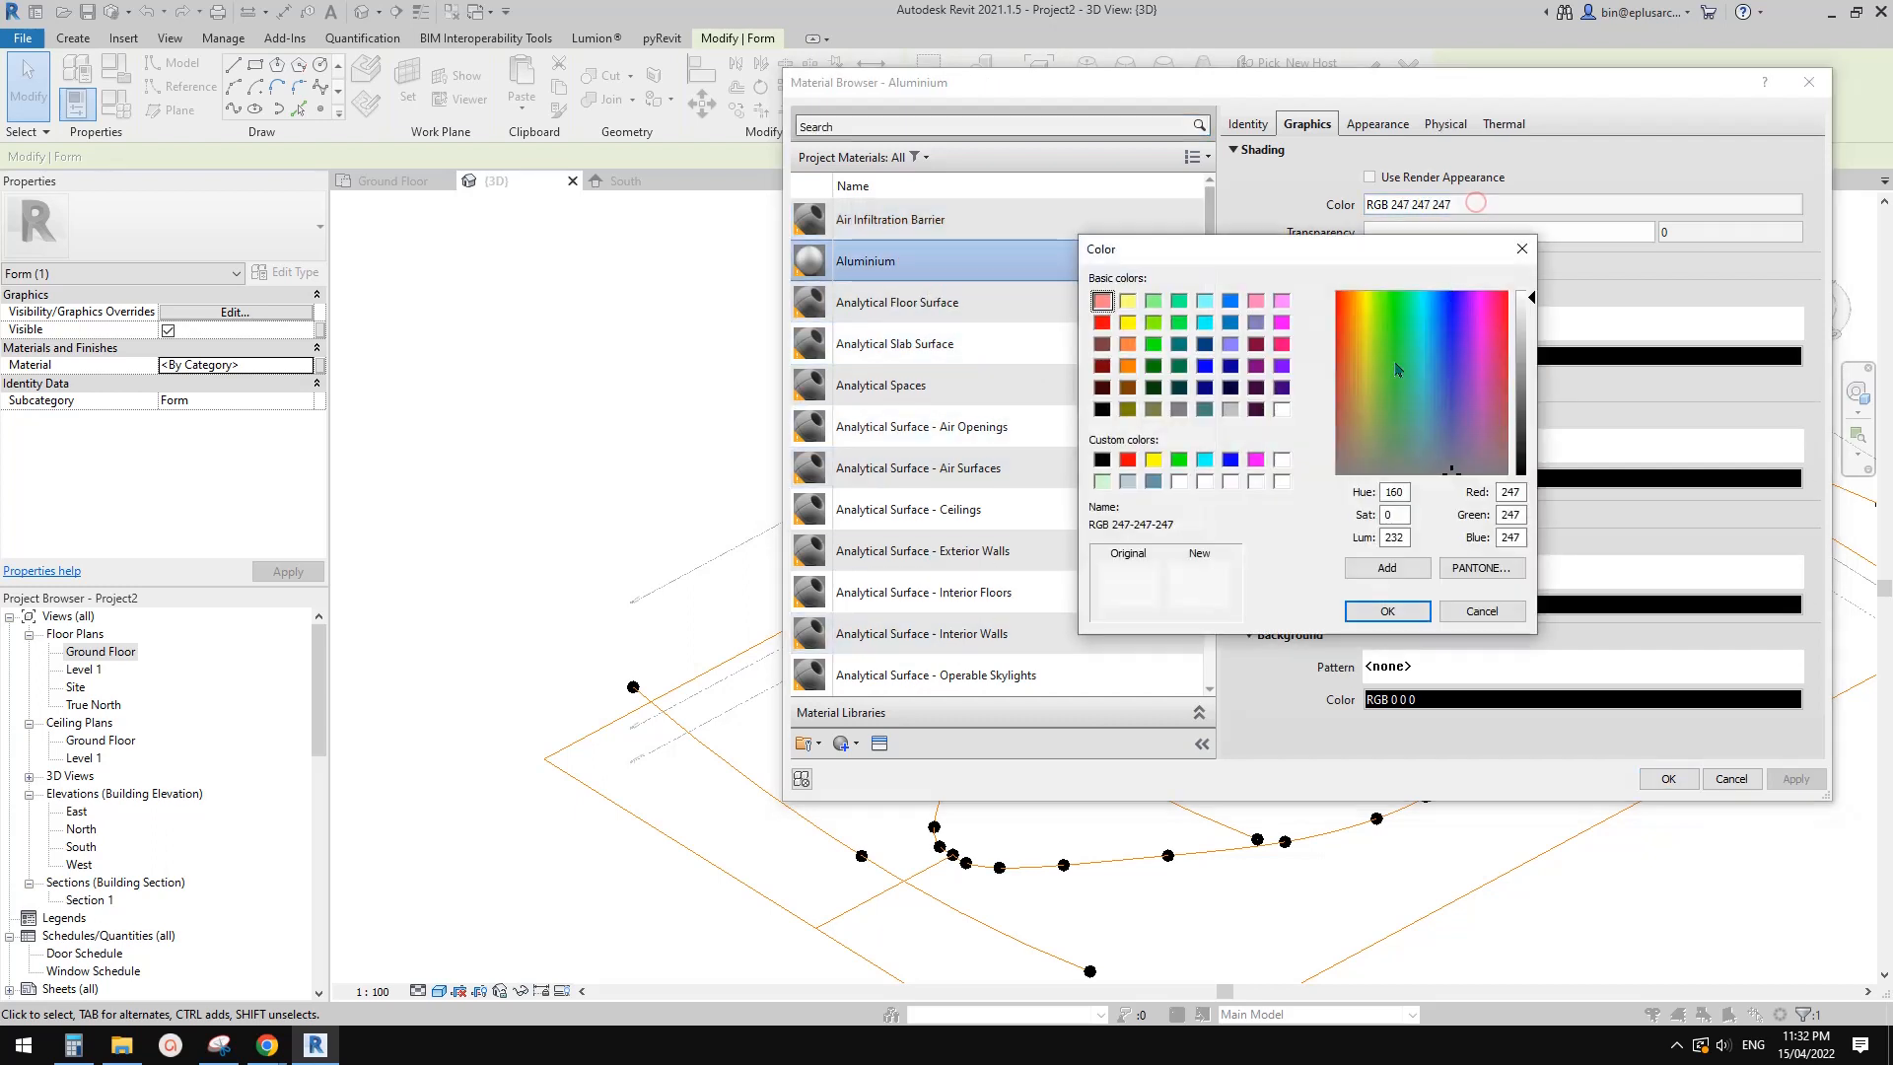
left_click(1231, 409)
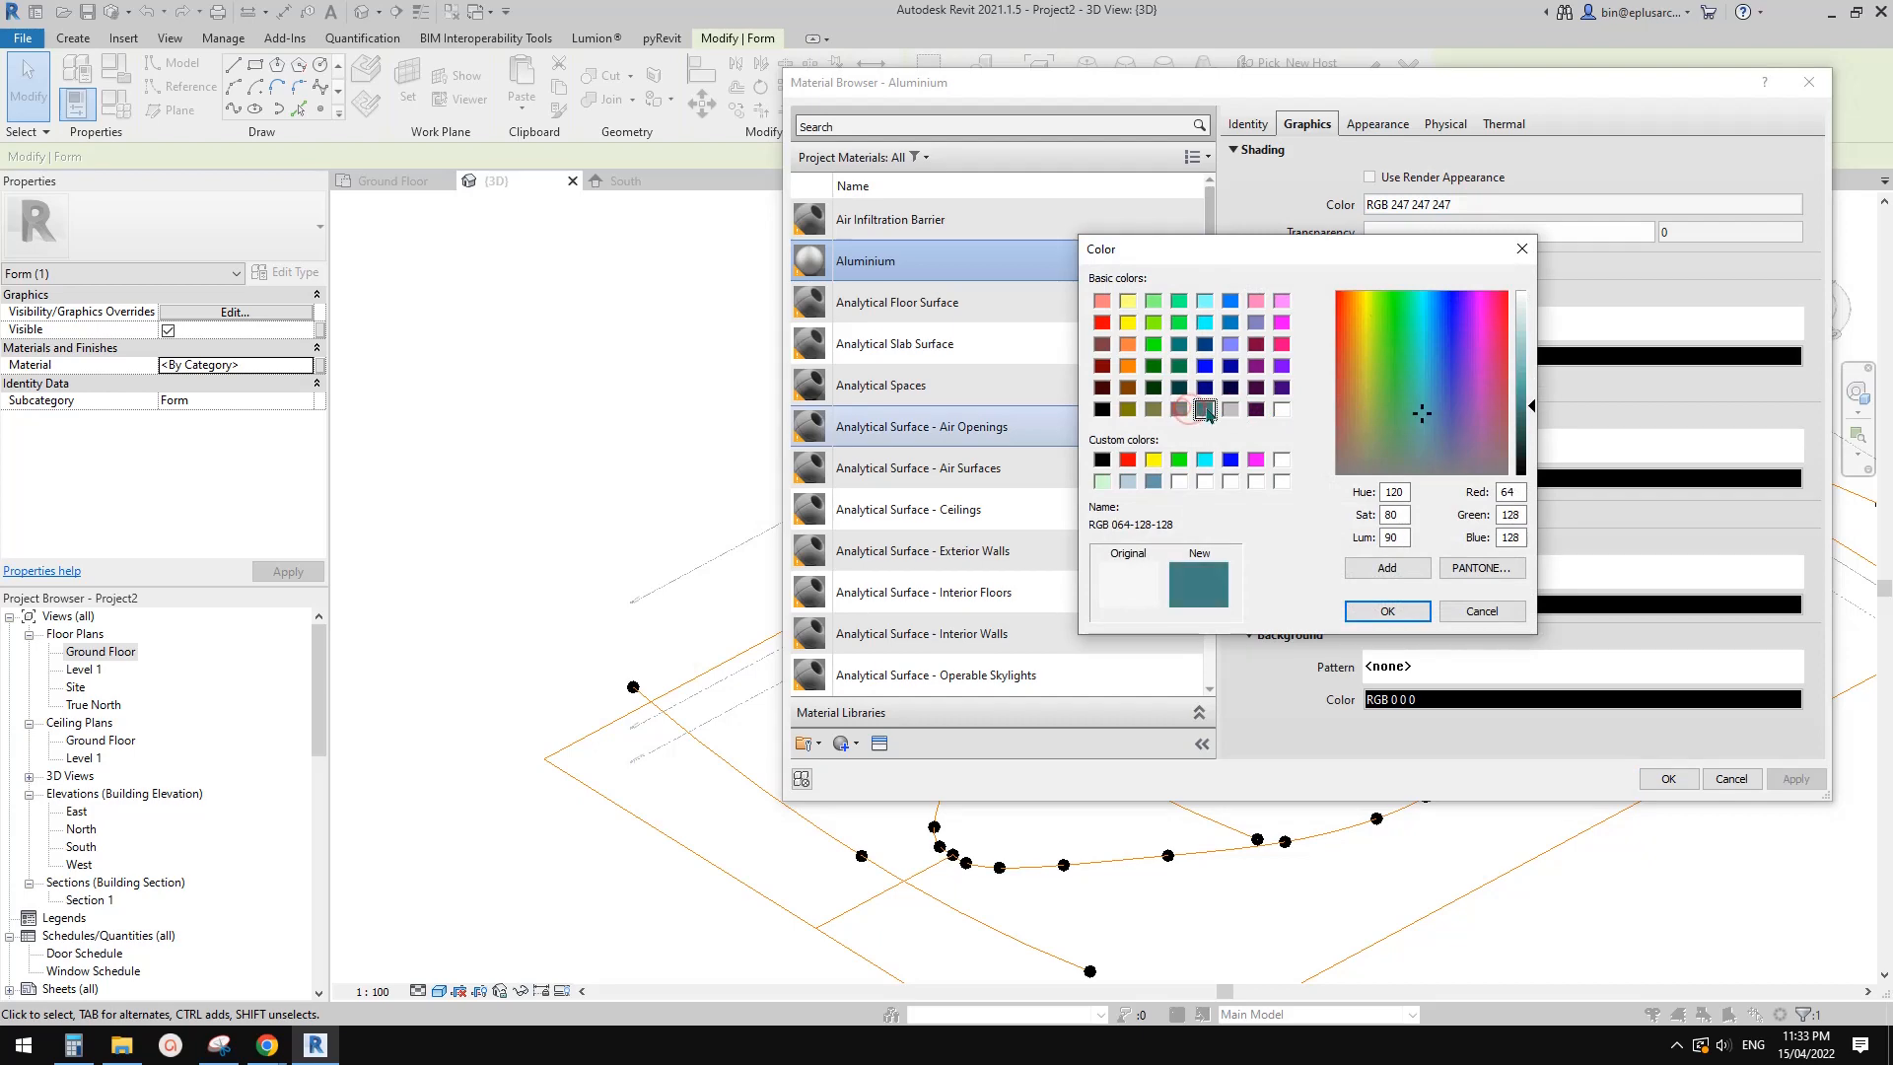
left_click(1387, 611)
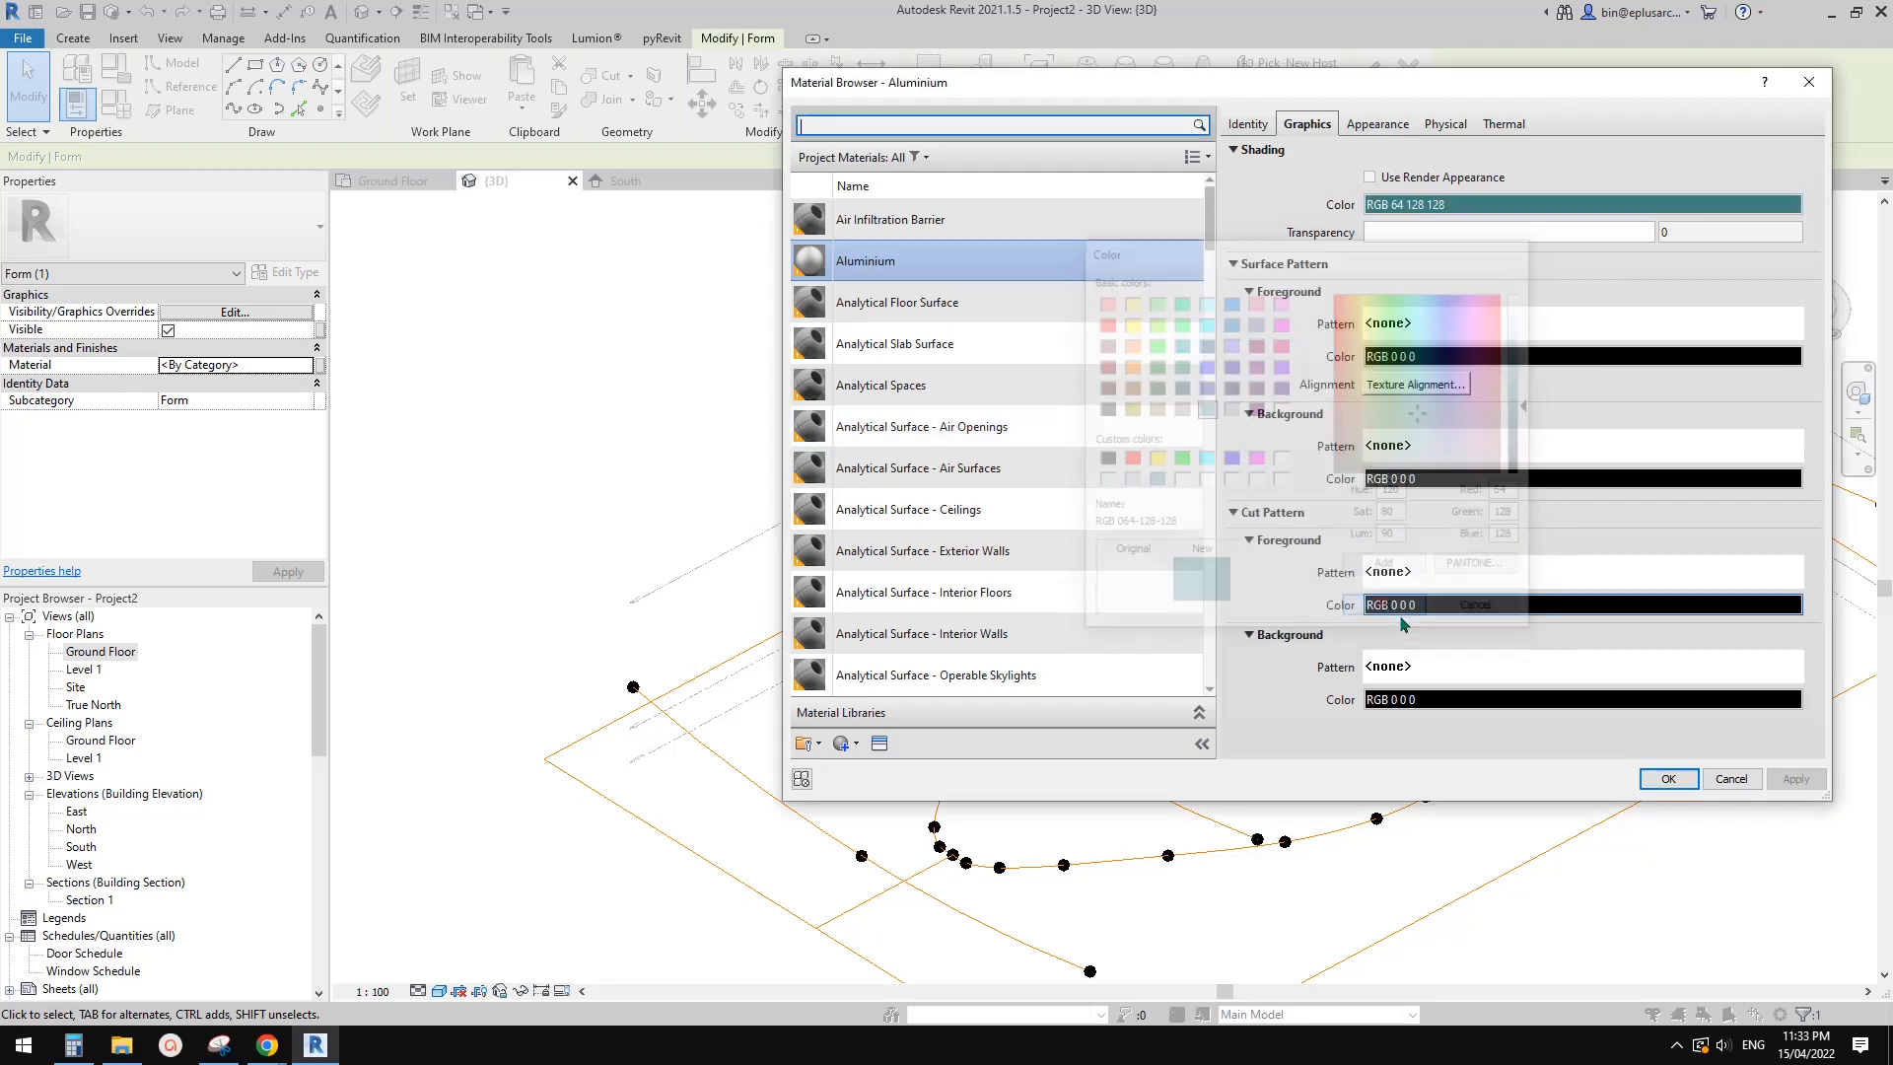
left_click(1670, 779)
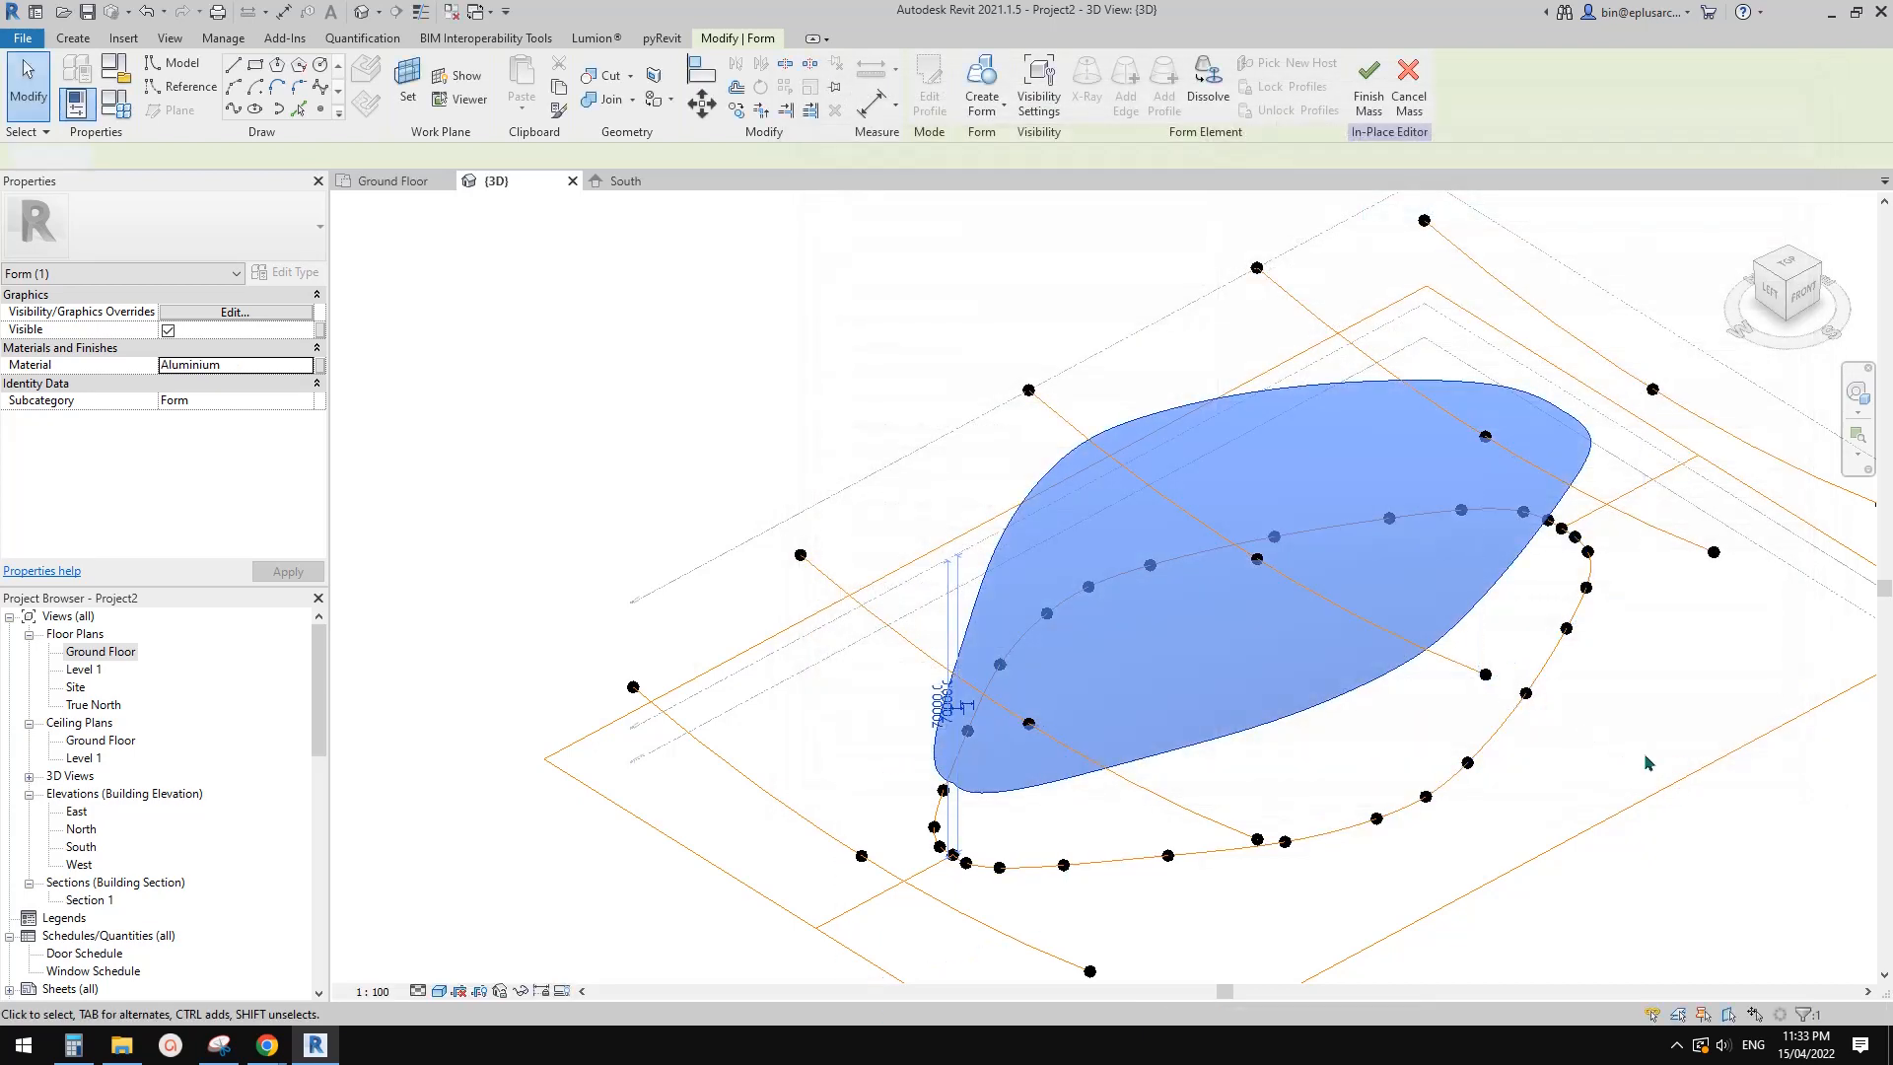
Deselect the roof and orbit to a front-facing view of the mass
left_click(1644, 760)
scroll(1590, 715, "down", 2)
middle_click_drag(1595, 717, 1365, 804, "shift")
mouse_move(268, 1043)
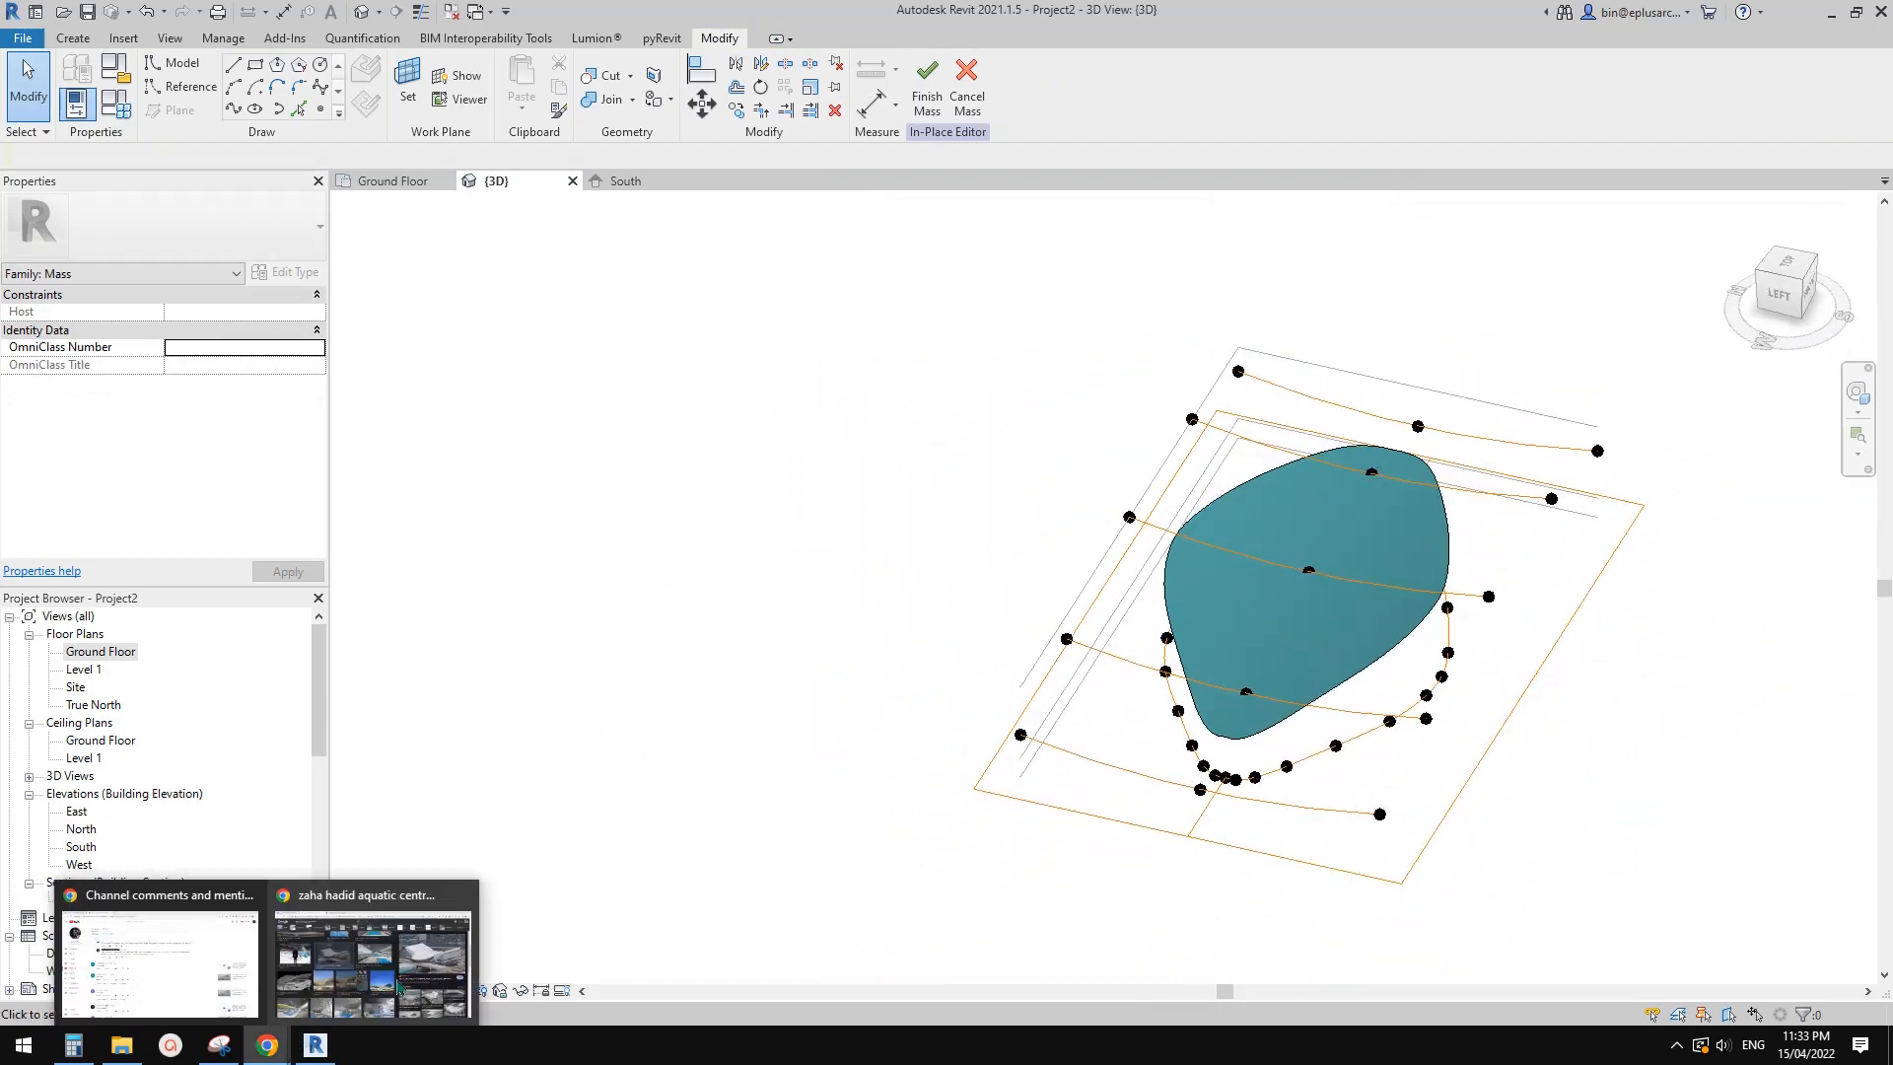
left_click(380, 947)
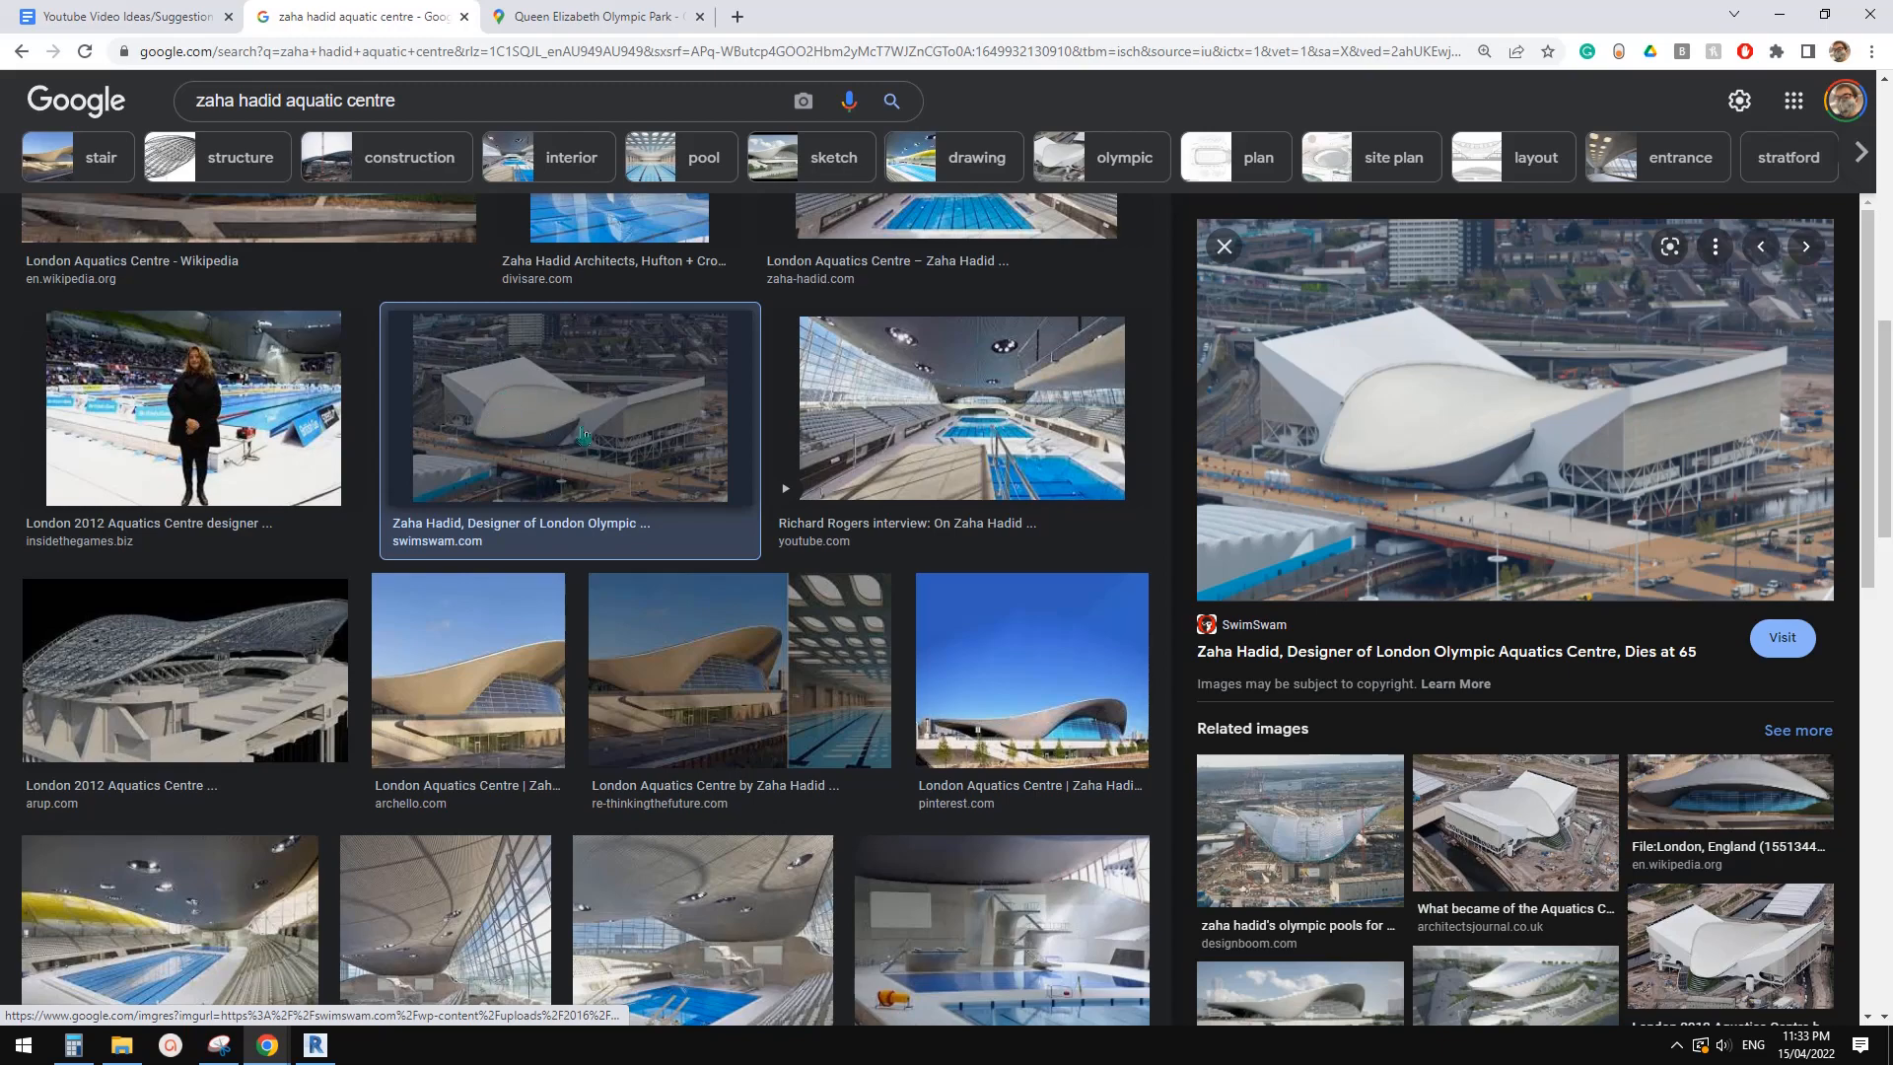
mouse_move(316, 1045)
left_click(325, 947)
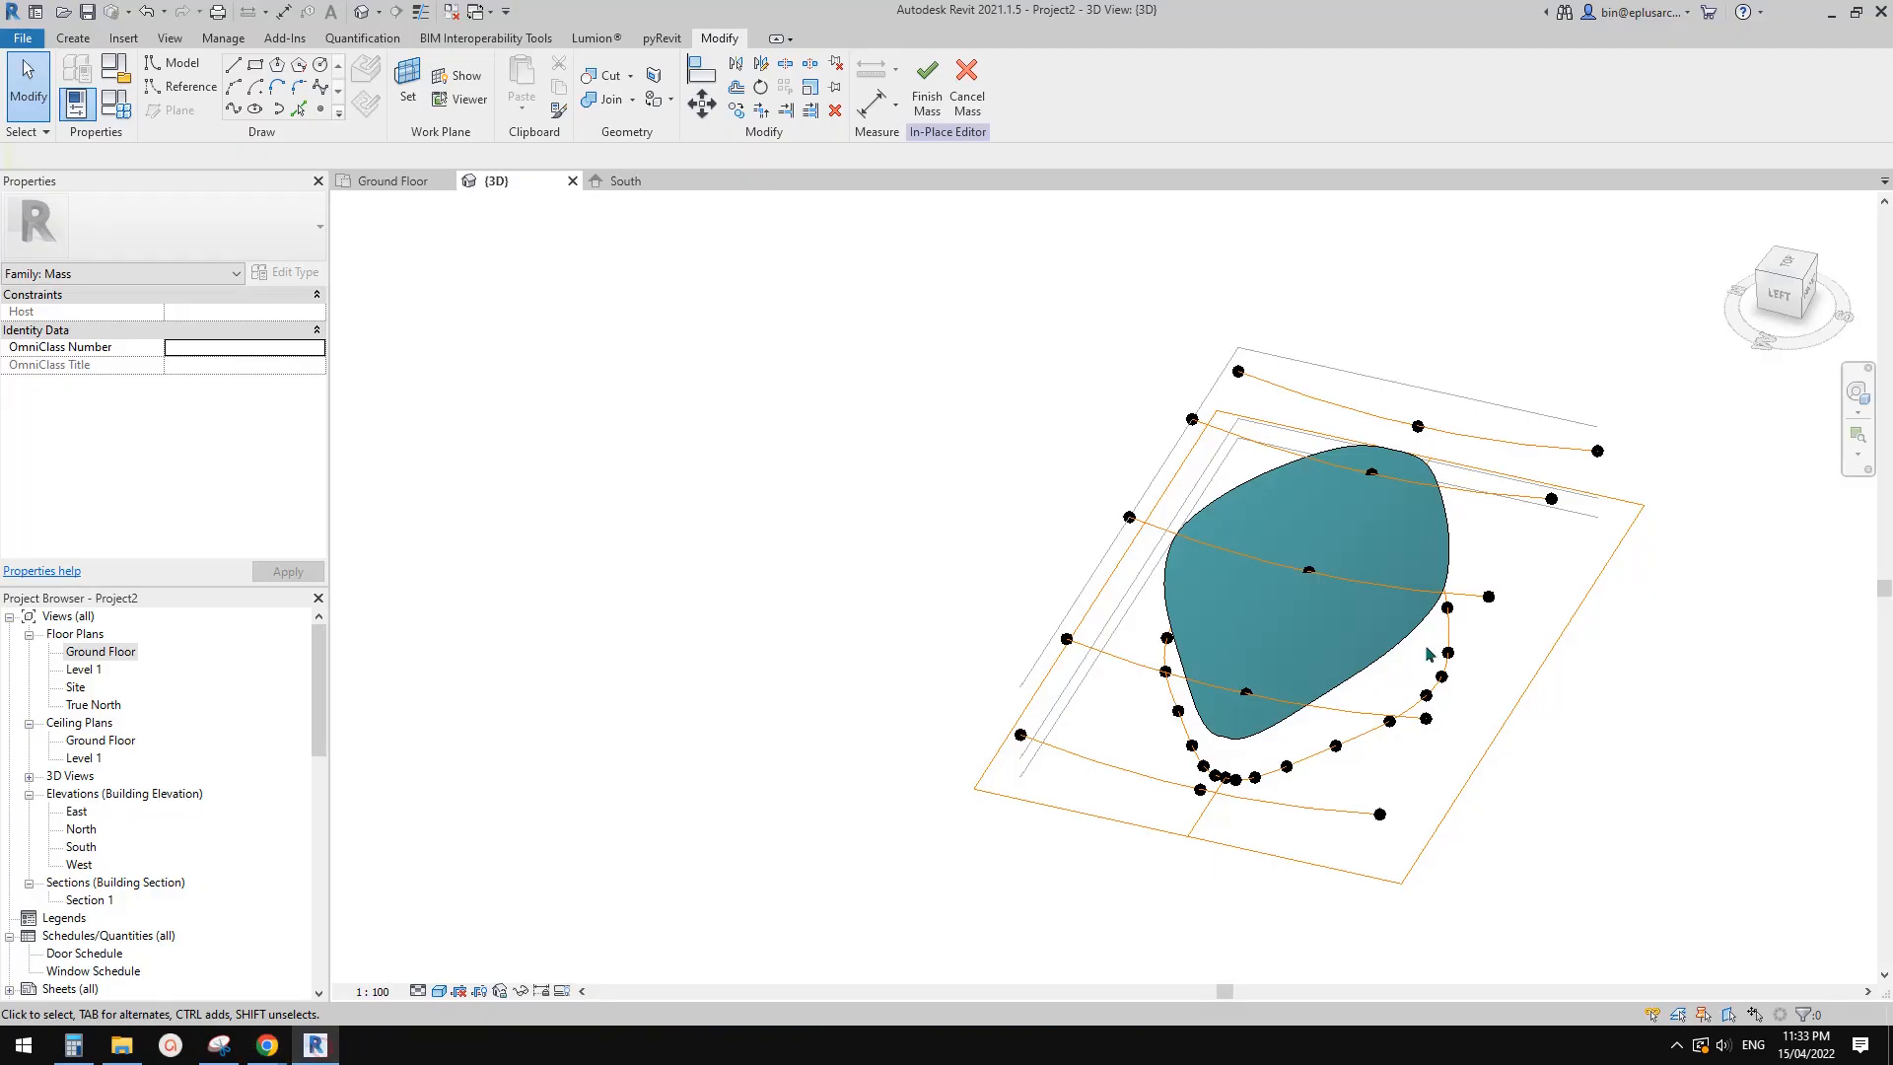
Select a roof reference point, orbit around the mass, then bring up the Aquatics Centre photos
middle_click_drag(1307, 498, 1439, 610, "shift")
scroll(1255, 500, "up", 2)
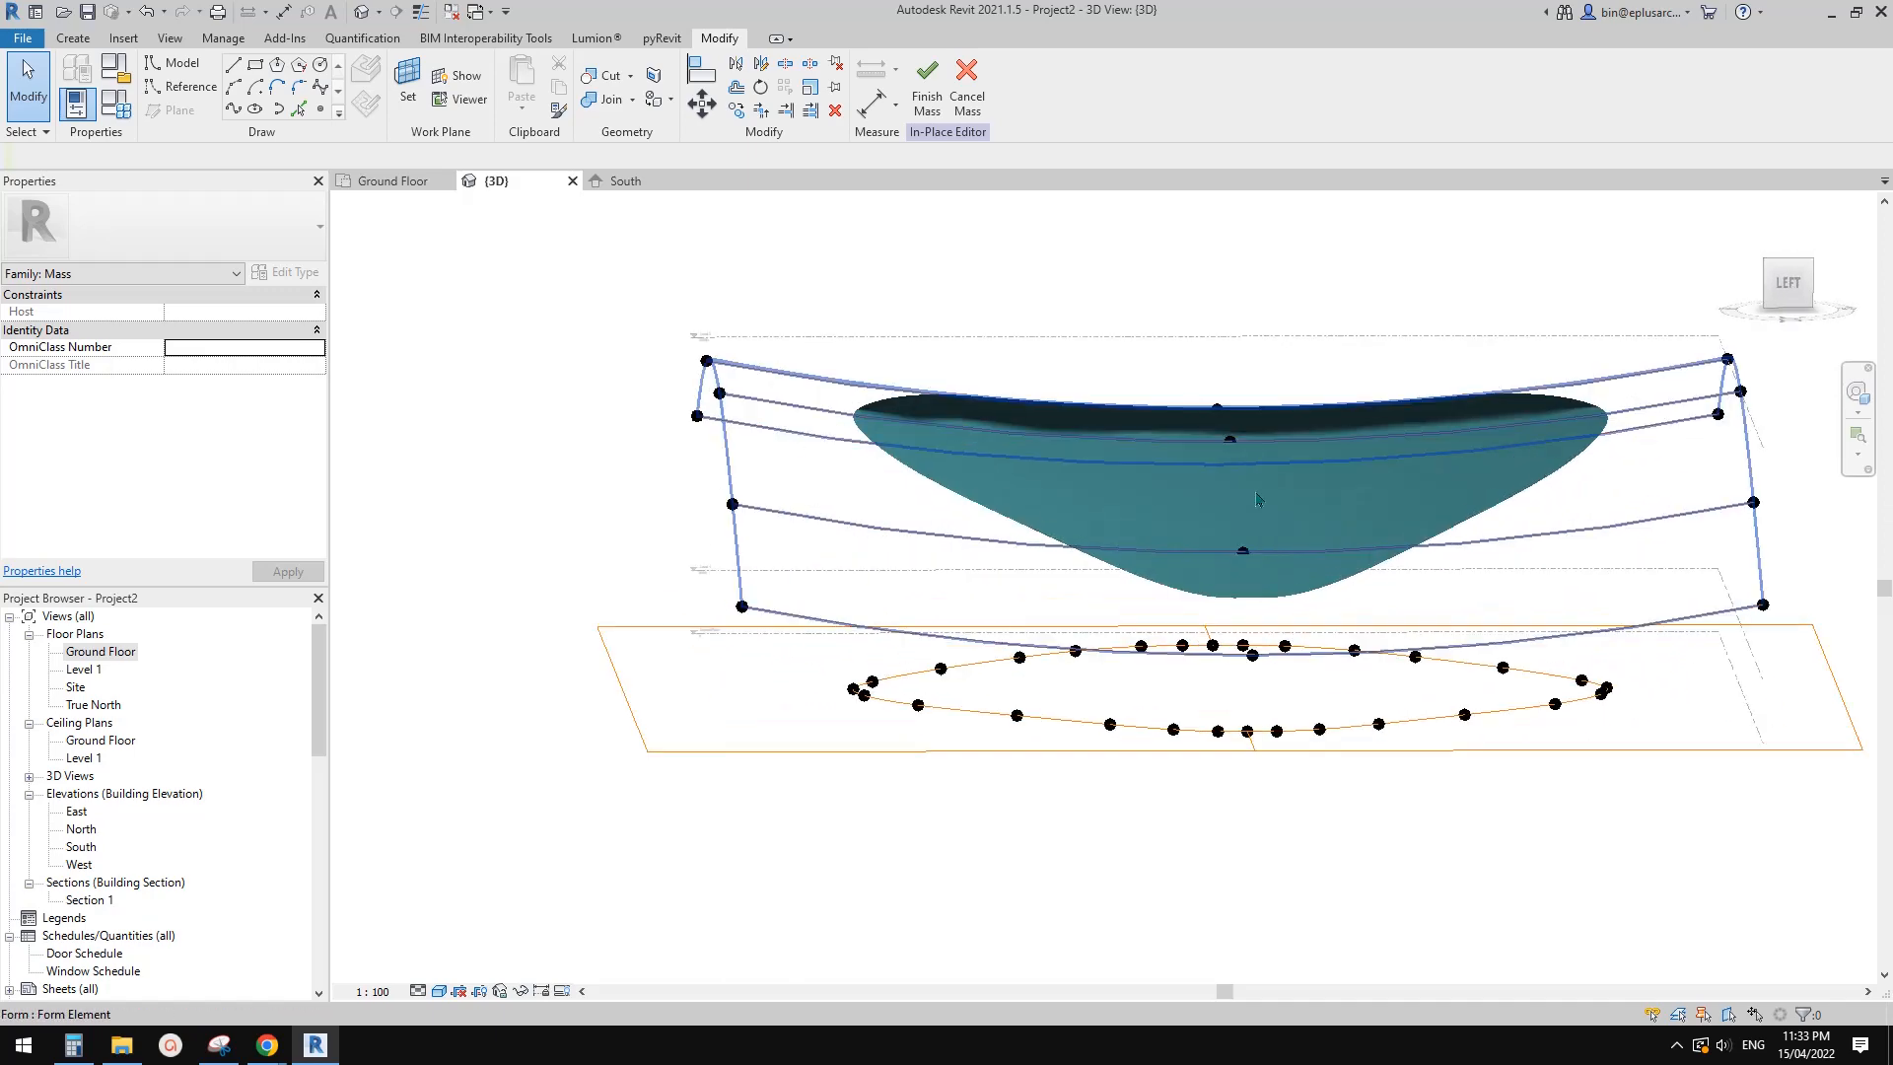
middle_click_drag(1230, 458, 1197, 432, "shift")
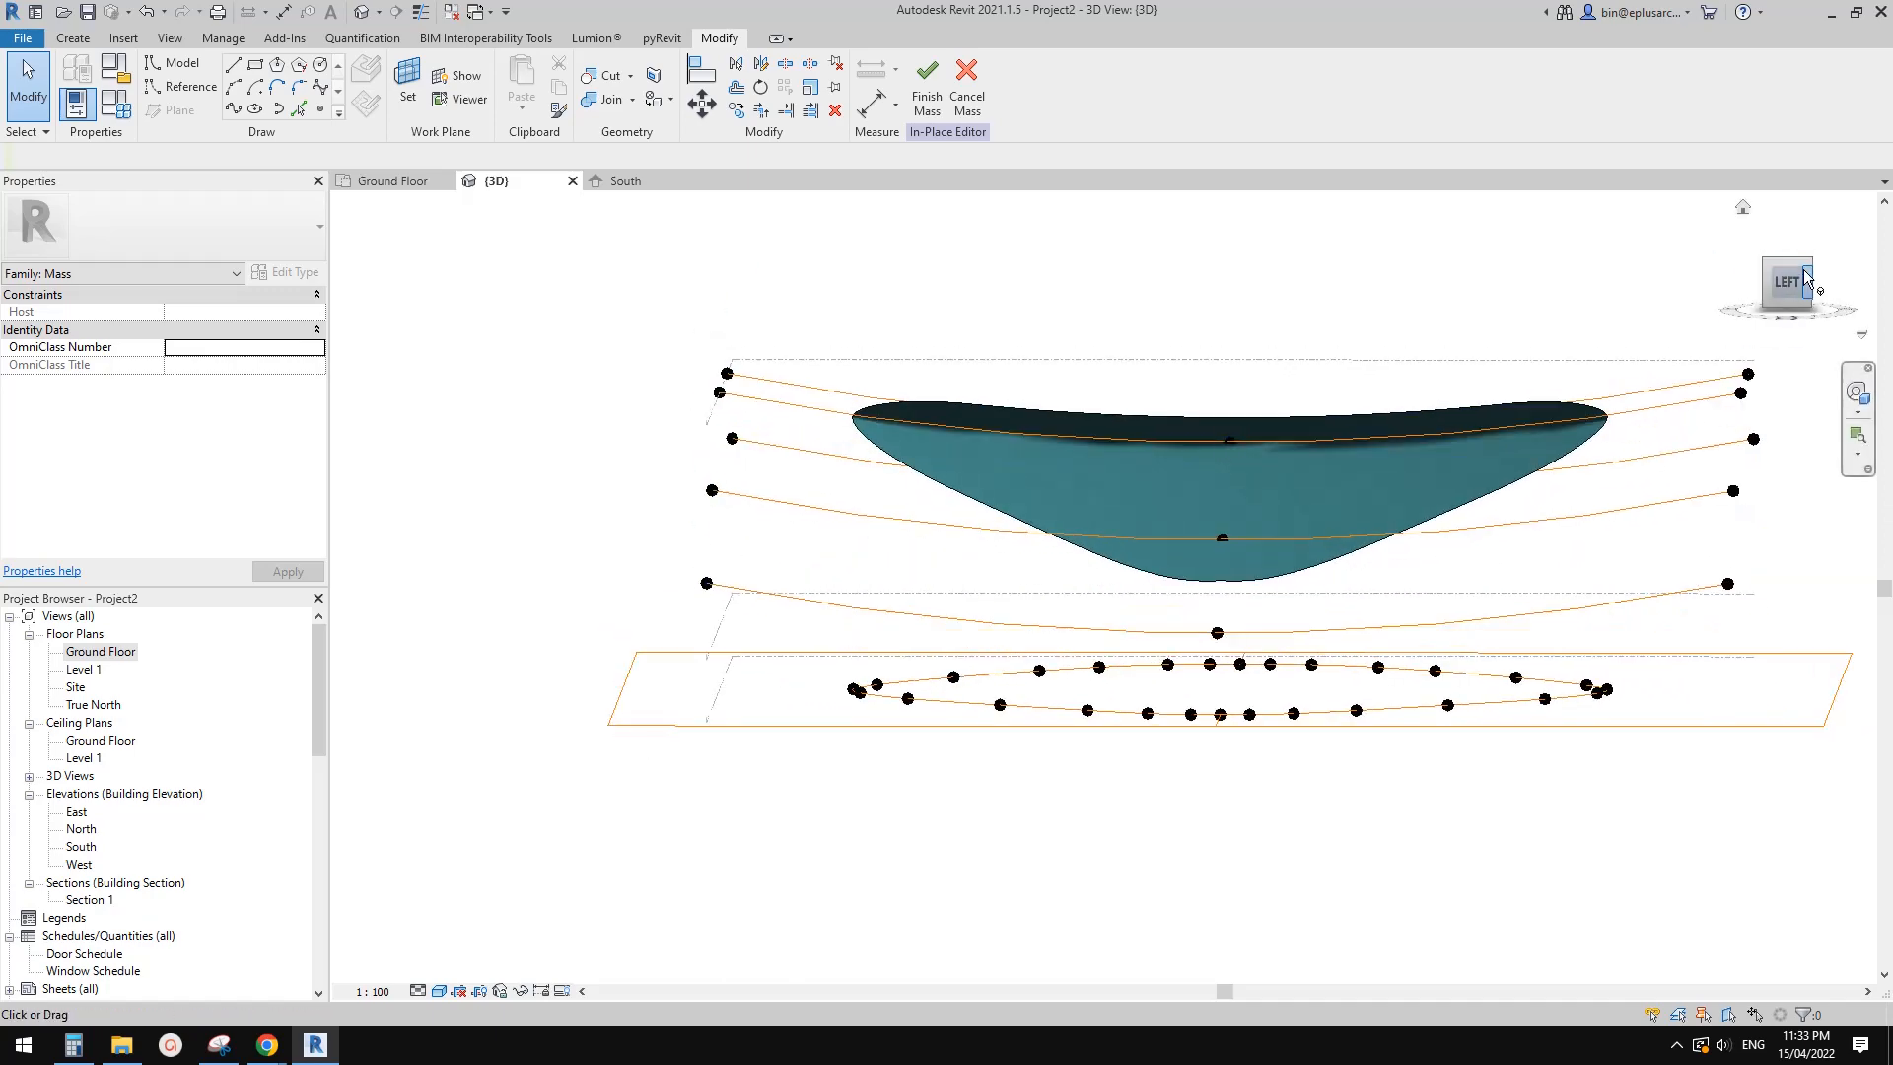
left_click(1230, 444)
middle_click_drag(1289, 496, 1156, 511, "shift")
scroll(1204, 457, "up", 1)
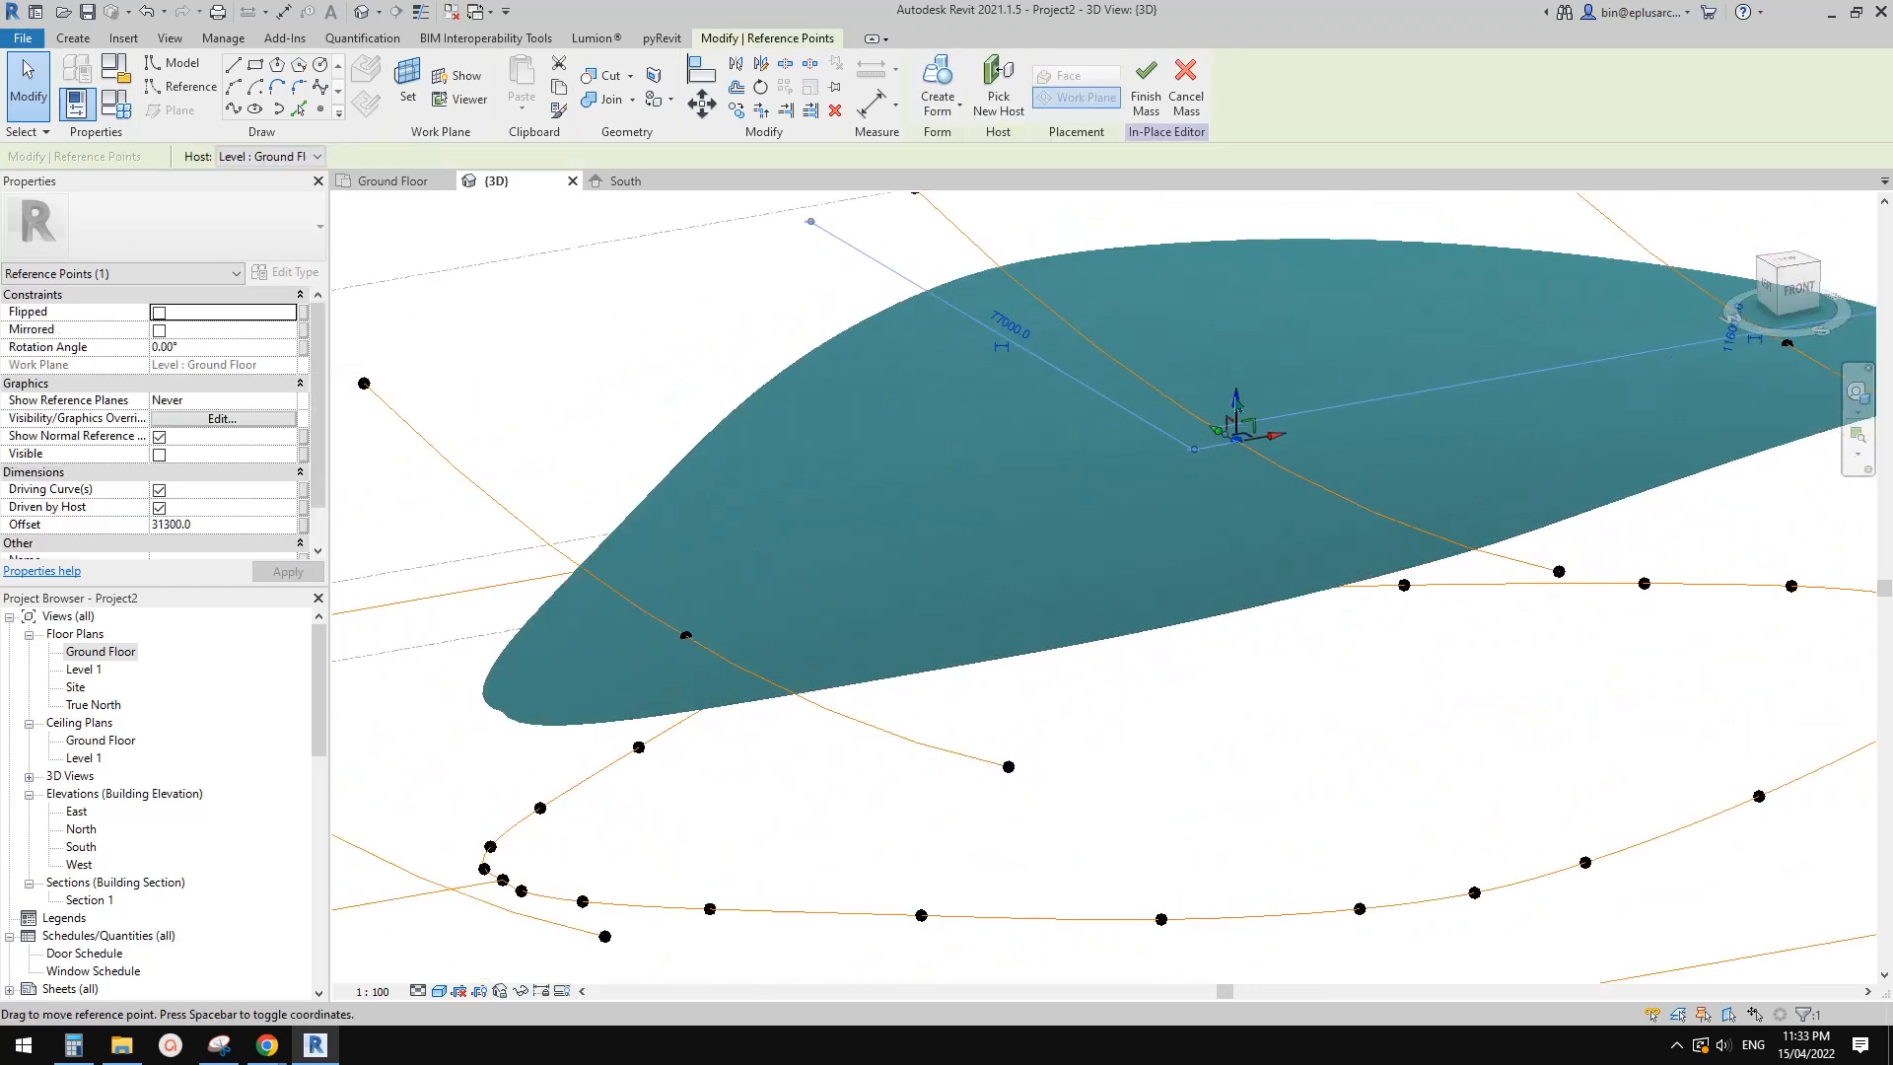
mouse_move(1289, 419)
middle_mouse_down("shift")
mouse_move(1377, 316)
mouse_move(1311, 464)
mouse_move(1257, 438)
middle_mouse_up("shift")
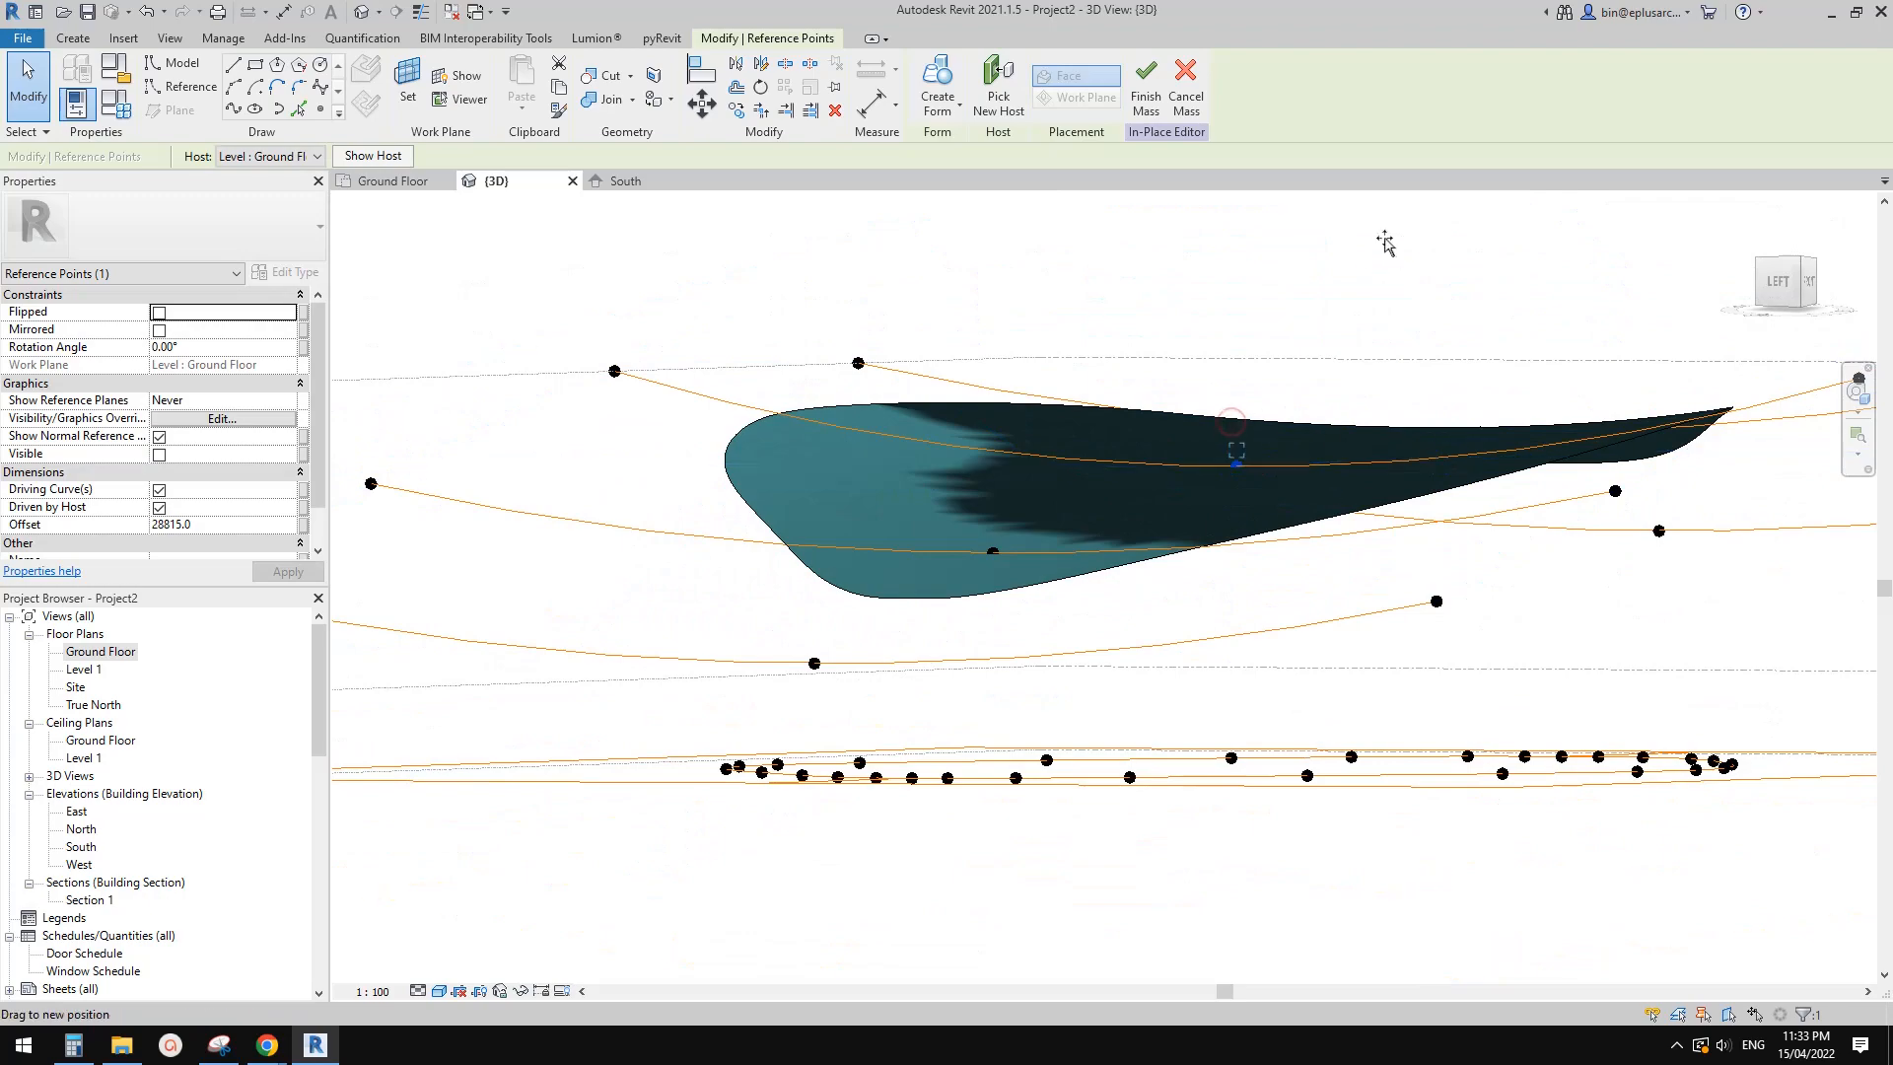
middle_click_drag(1370, 314, 1137, 676, "shift")
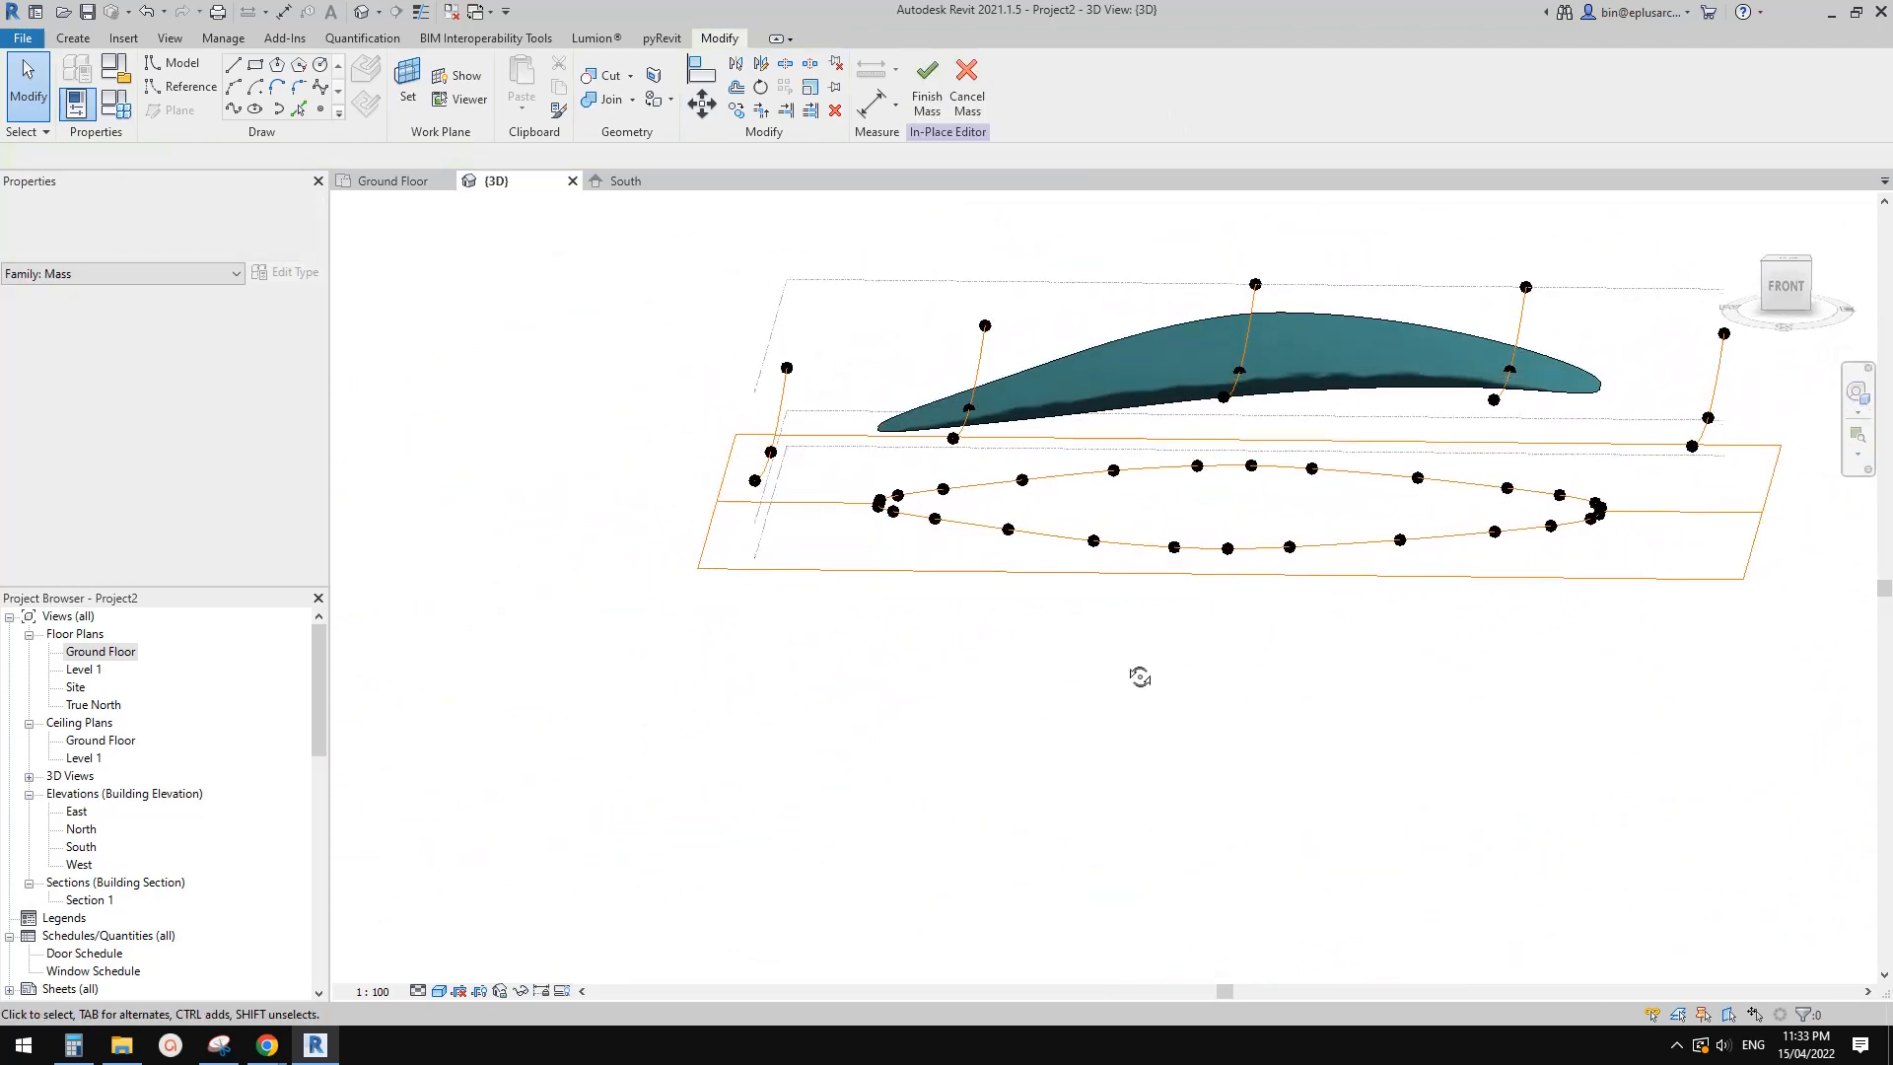
mouse_move(271, 1053)
left_click(376, 952)
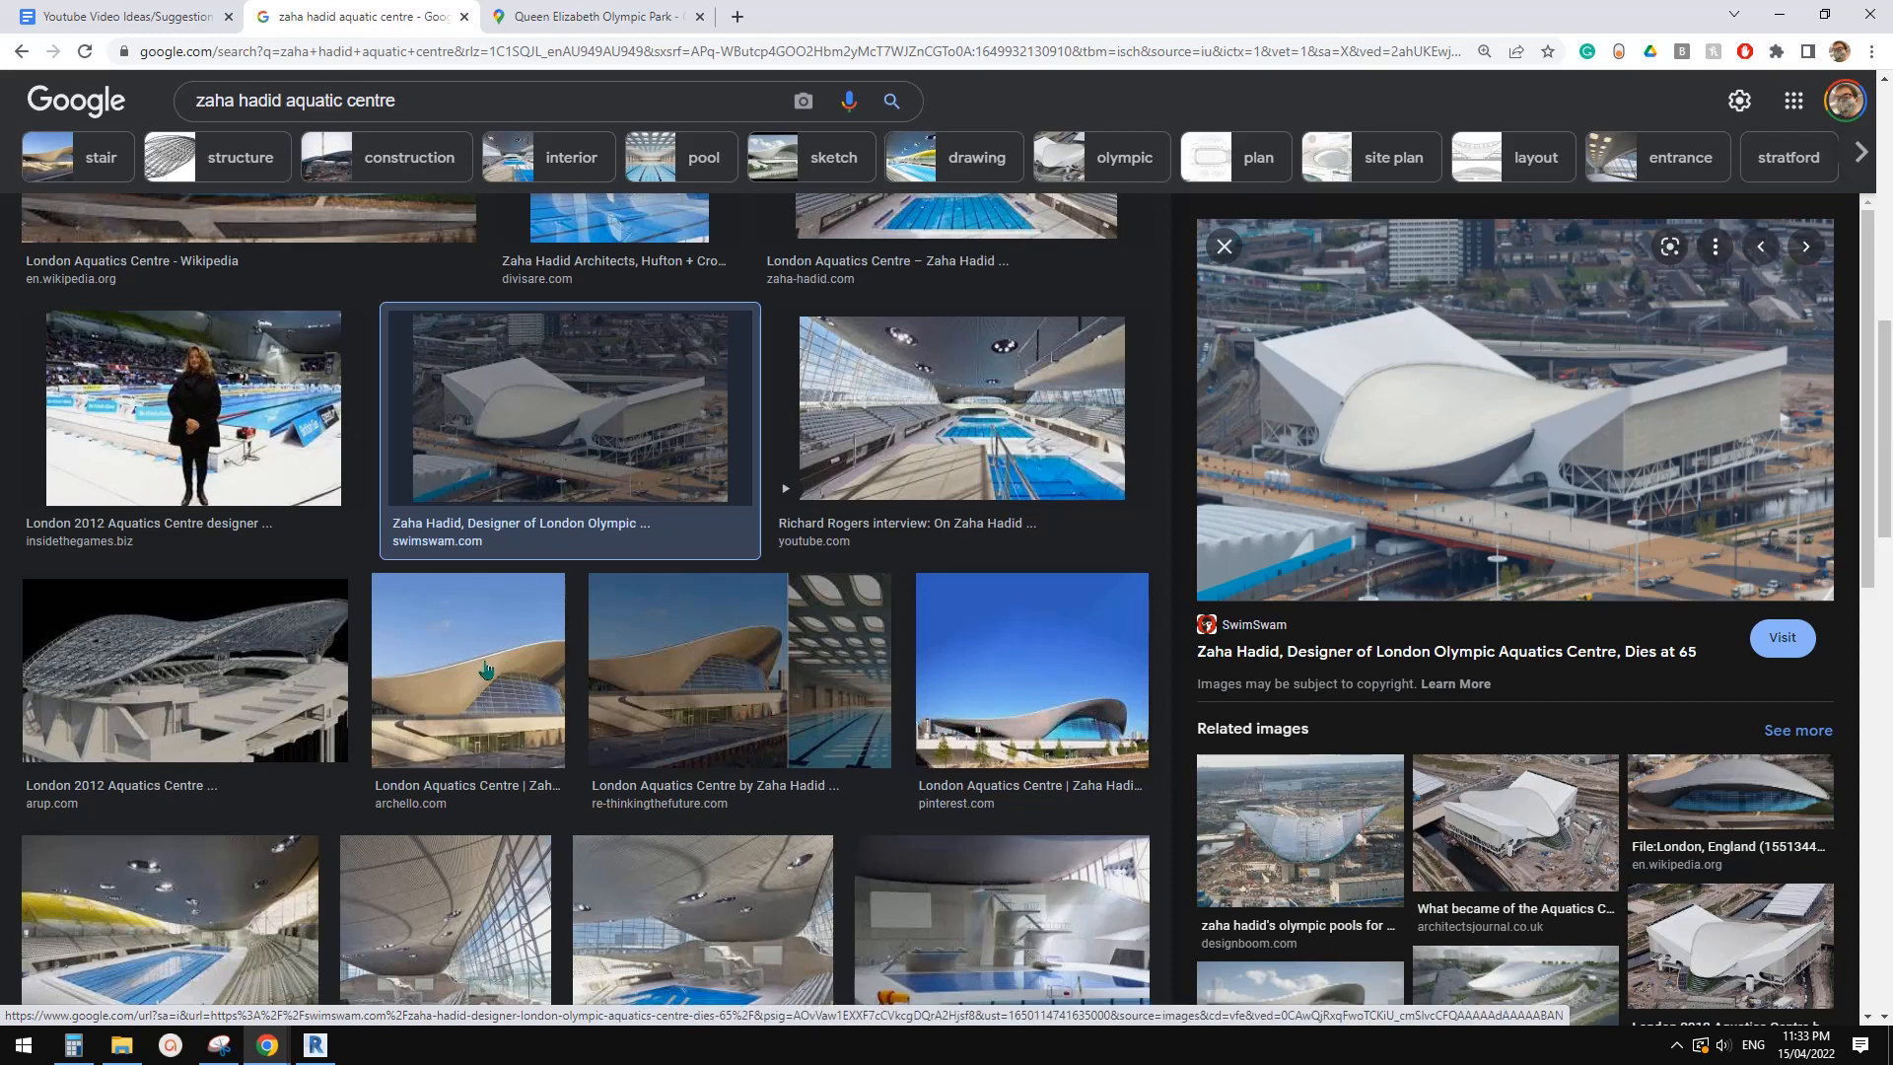
Back in Revit, finish the mass and select it
left_click(317, 1047)
middle_click_drag(1128, 625, 1395, 712, "shift")
scroll(952, 325, "up", 1)
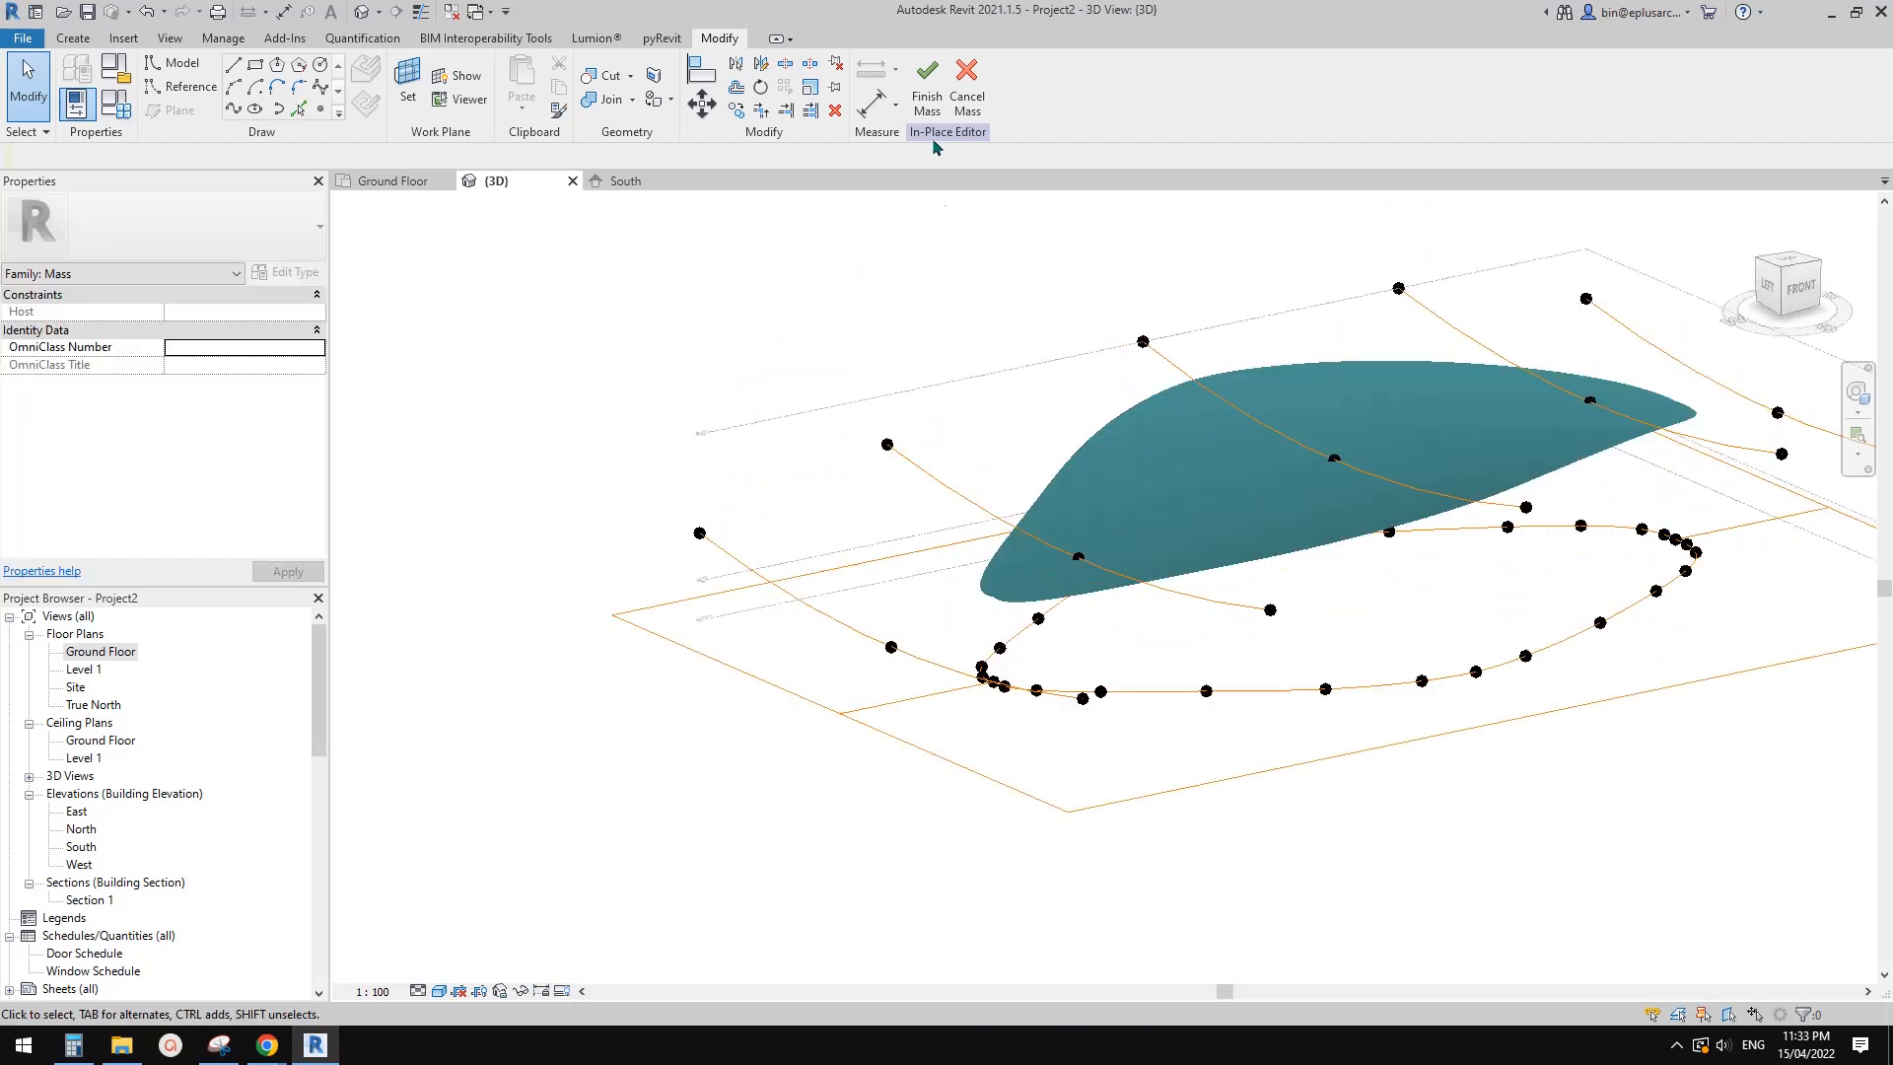
left_click(937, 78)
scroll(1366, 530, "up", 1)
middle_click_drag(1352, 536, 1380, 670, "shift")
left_click(1302, 581)
middle_click_drag(1321, 591, 1282, 702, "shift")
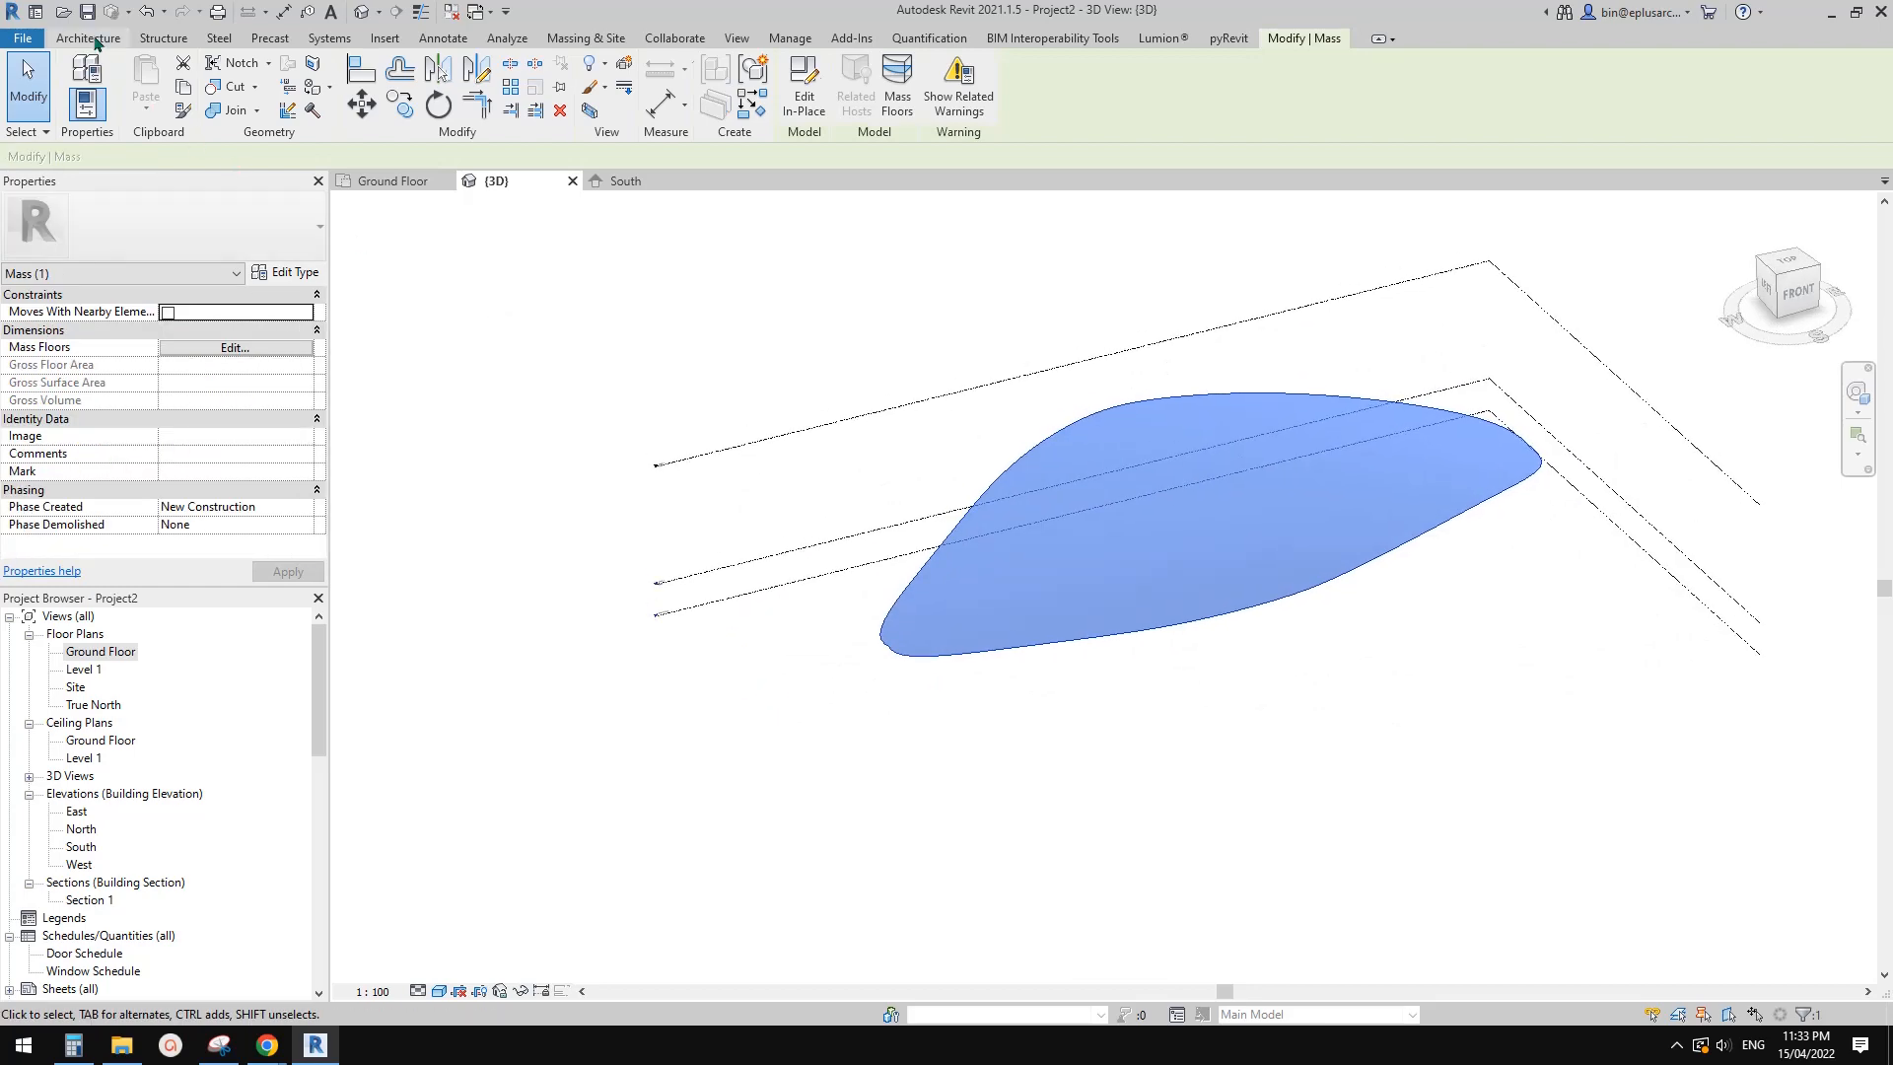
Try Roof by Face on the mass face, then cancel the attempt
left_click(88, 38)
left_click(360, 113)
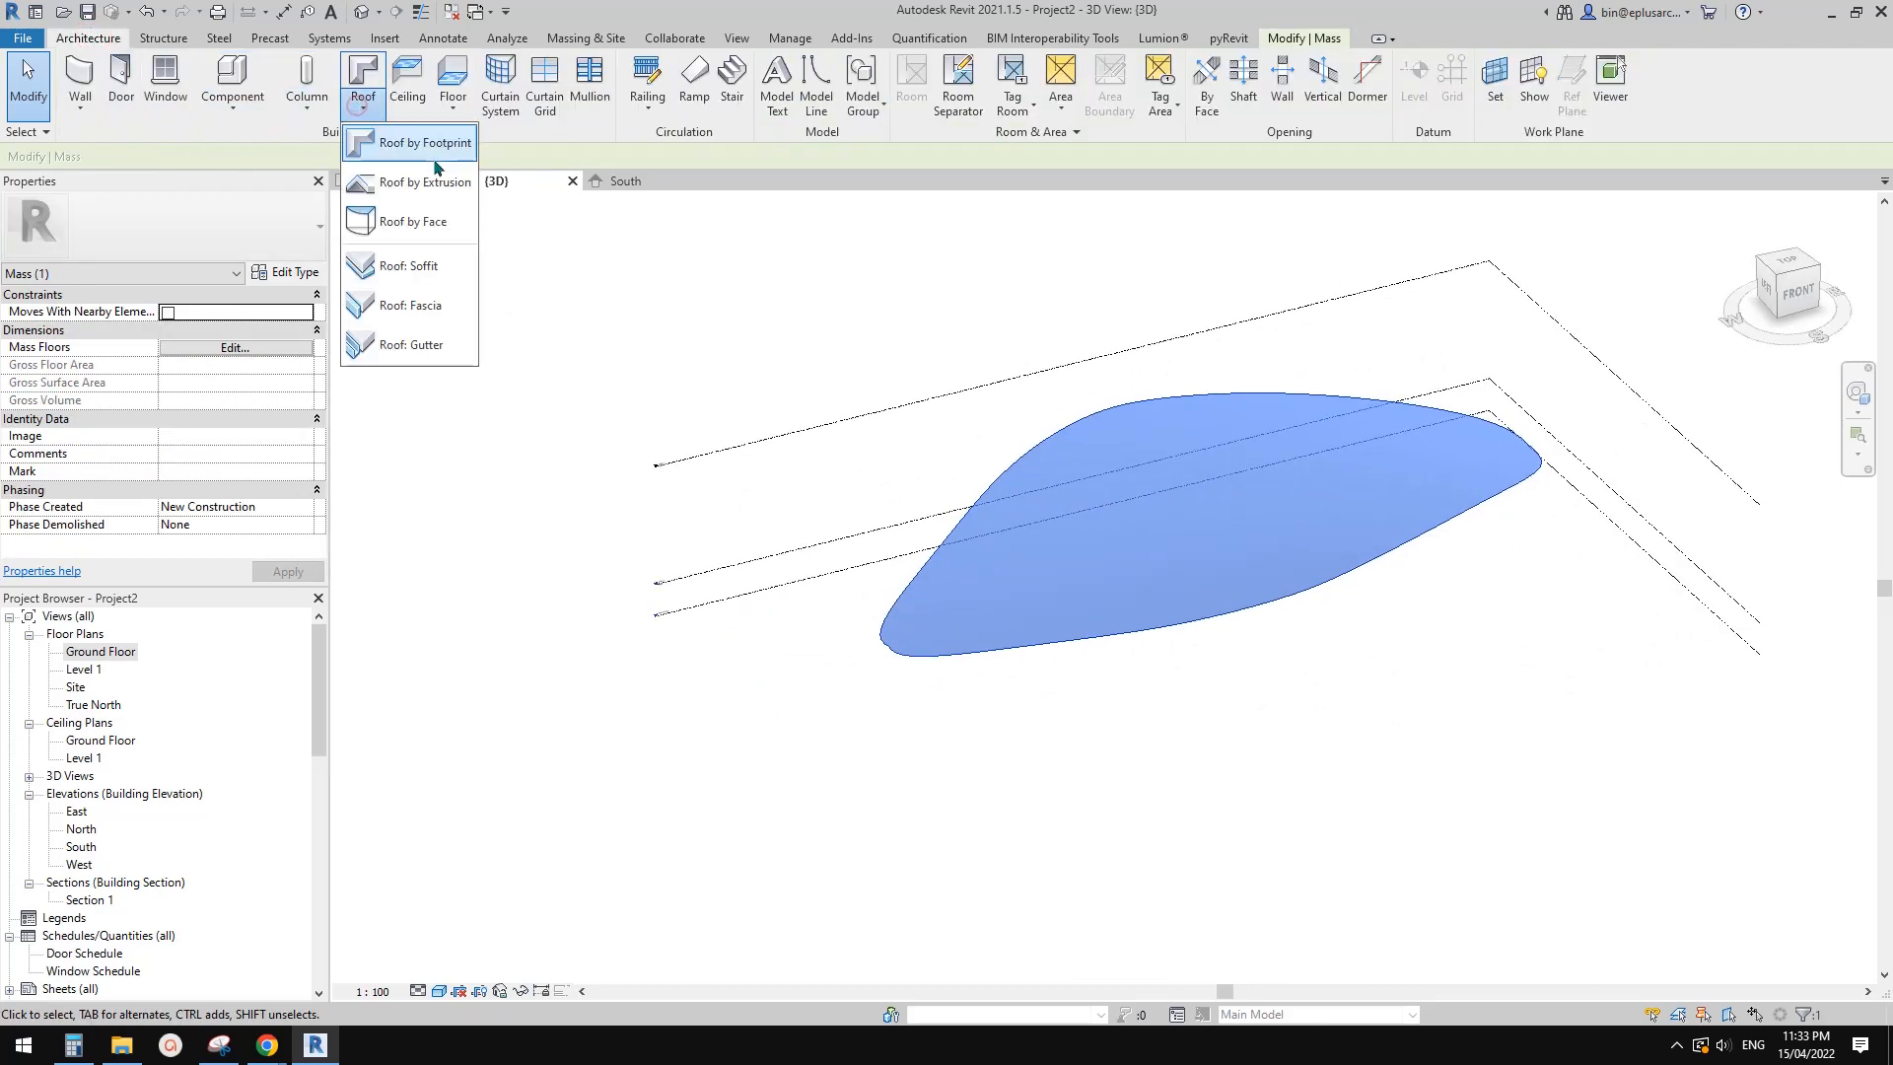
left_click(418, 224)
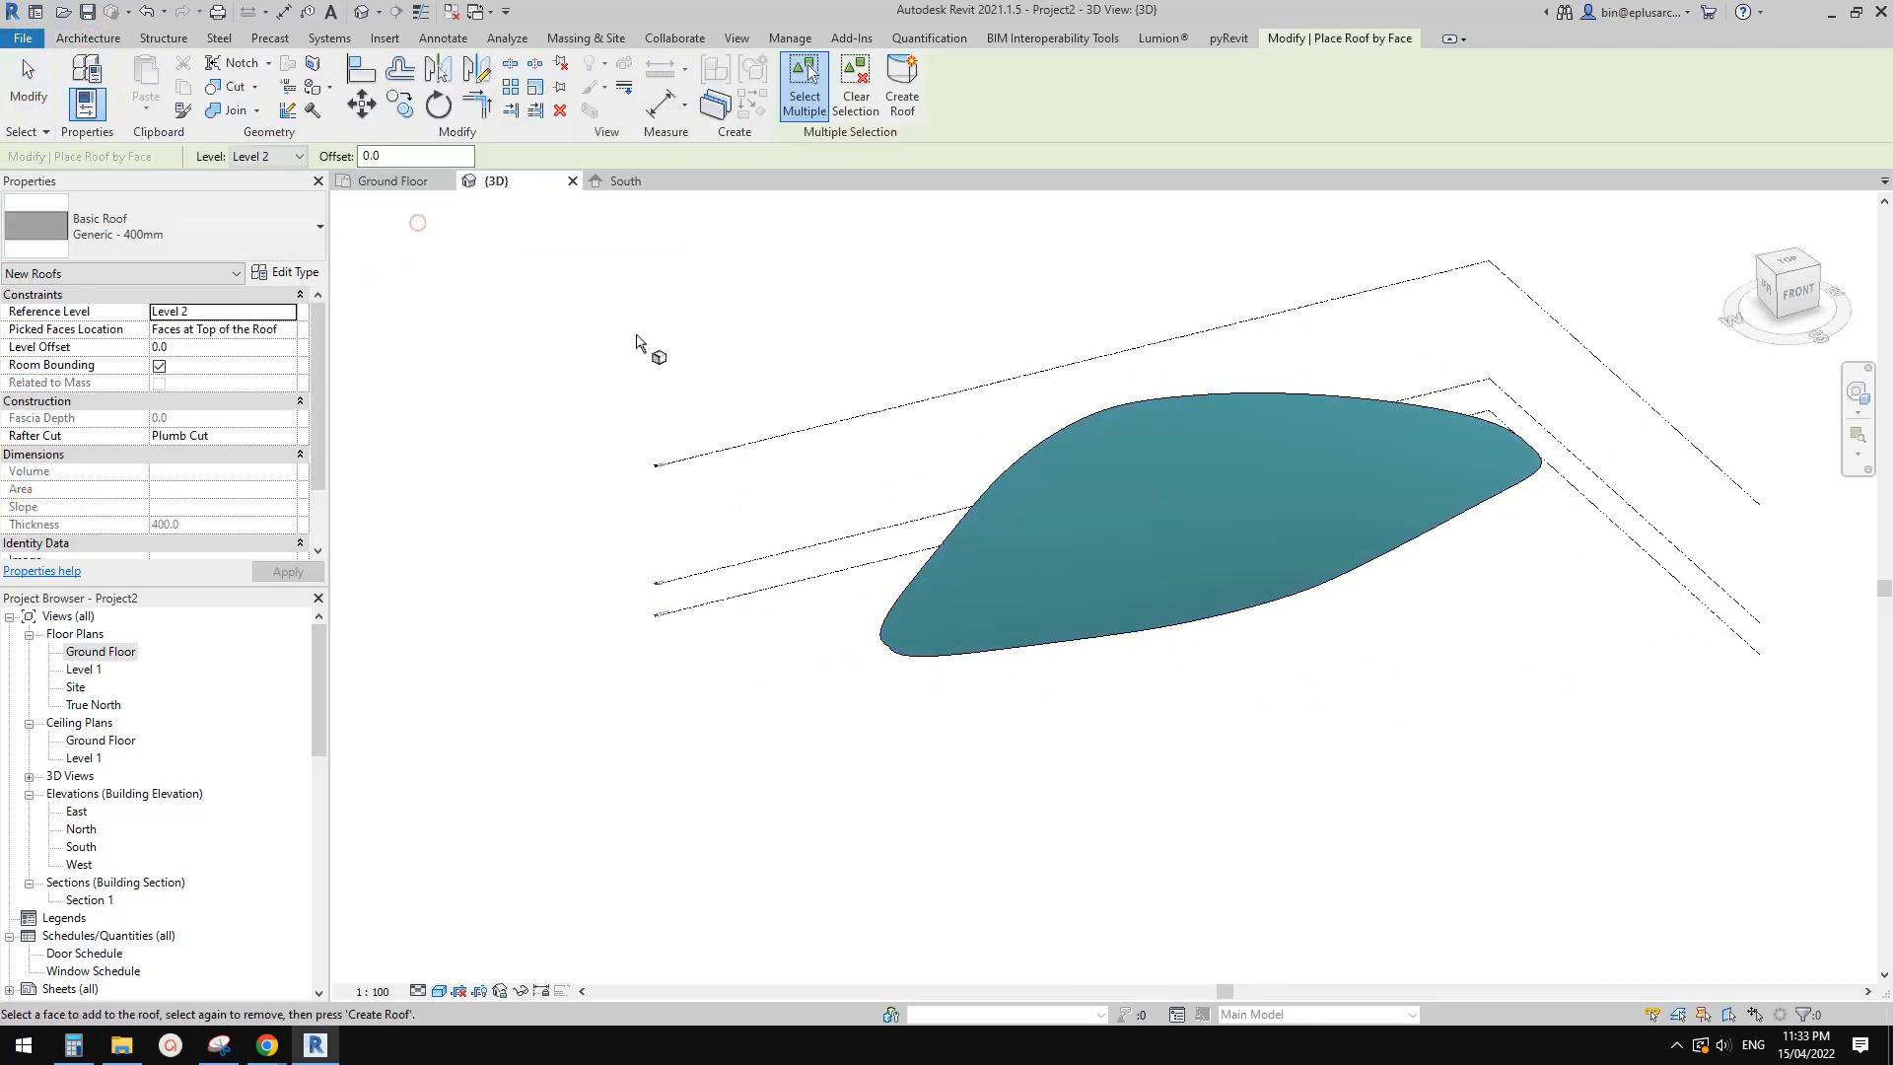
left_click(1164, 524)
left_click(903, 99)
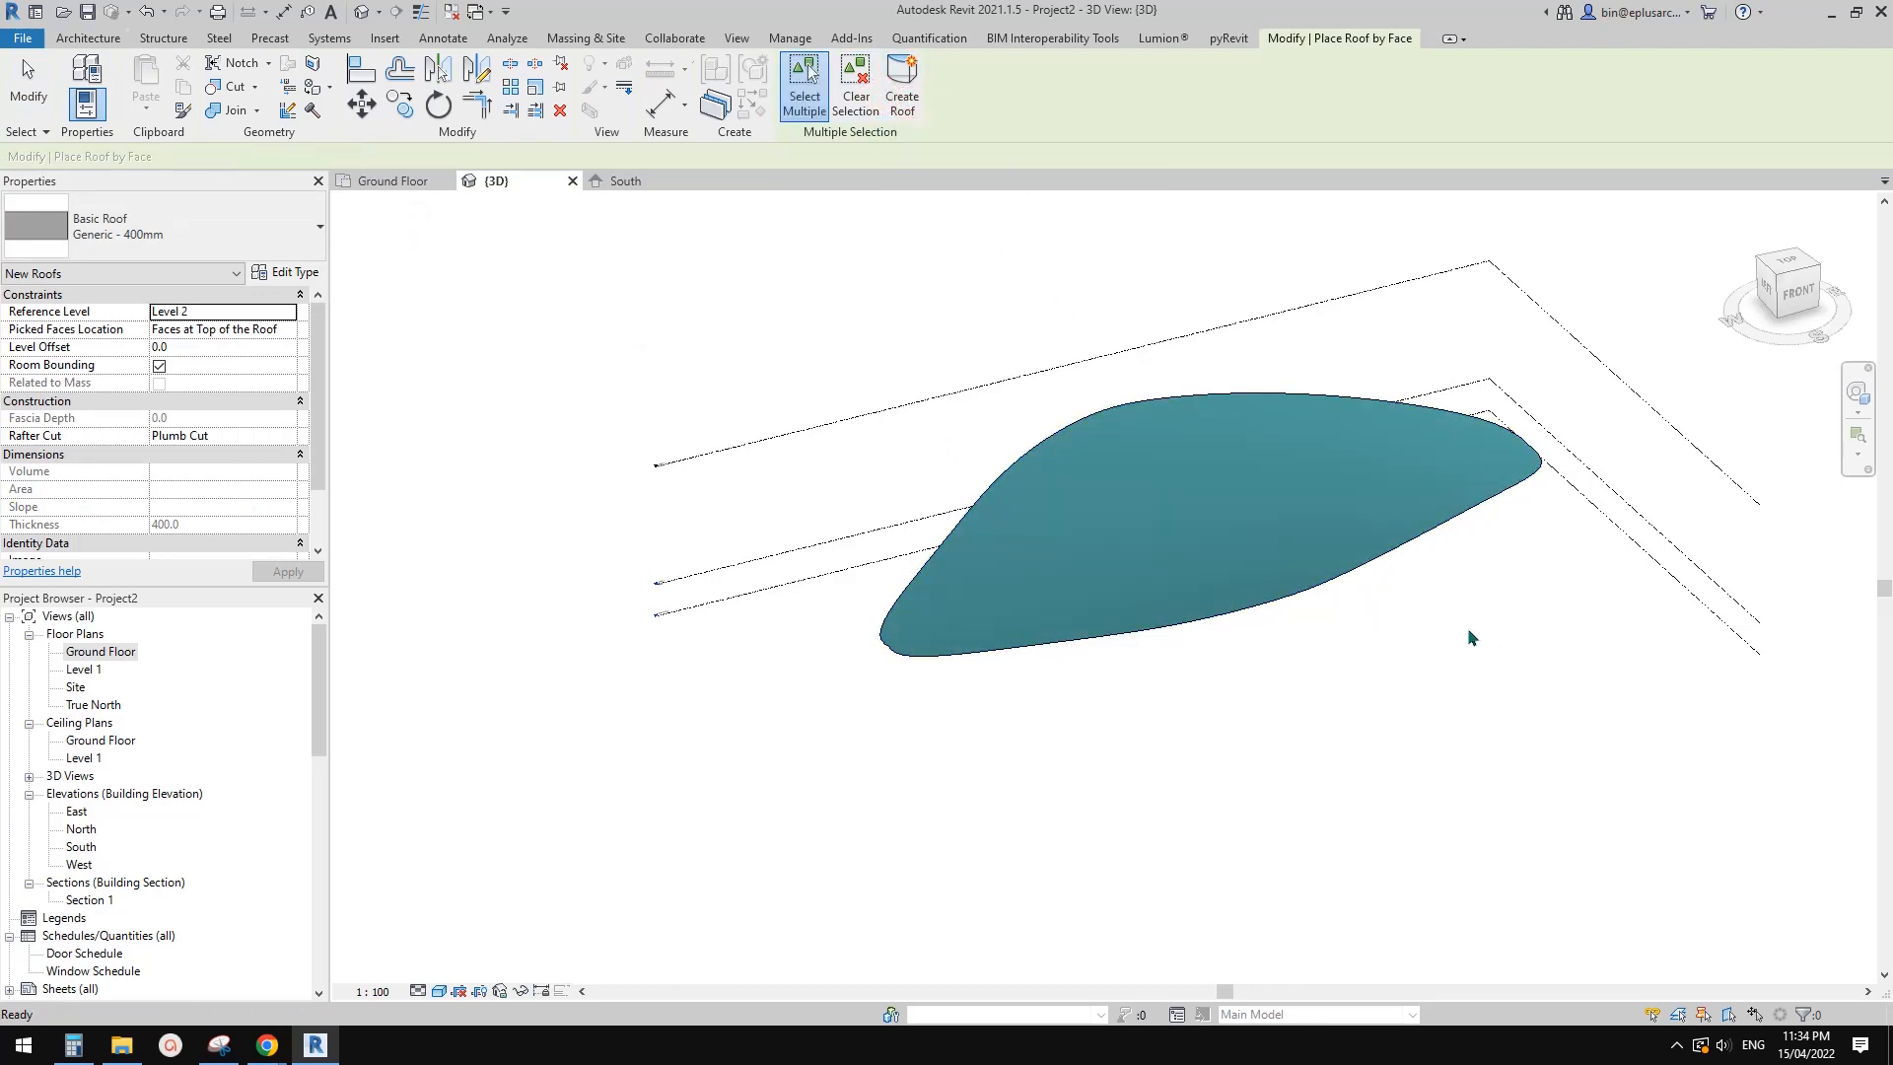
key("Escape")
left_click(1268, 529)
key("Escape")
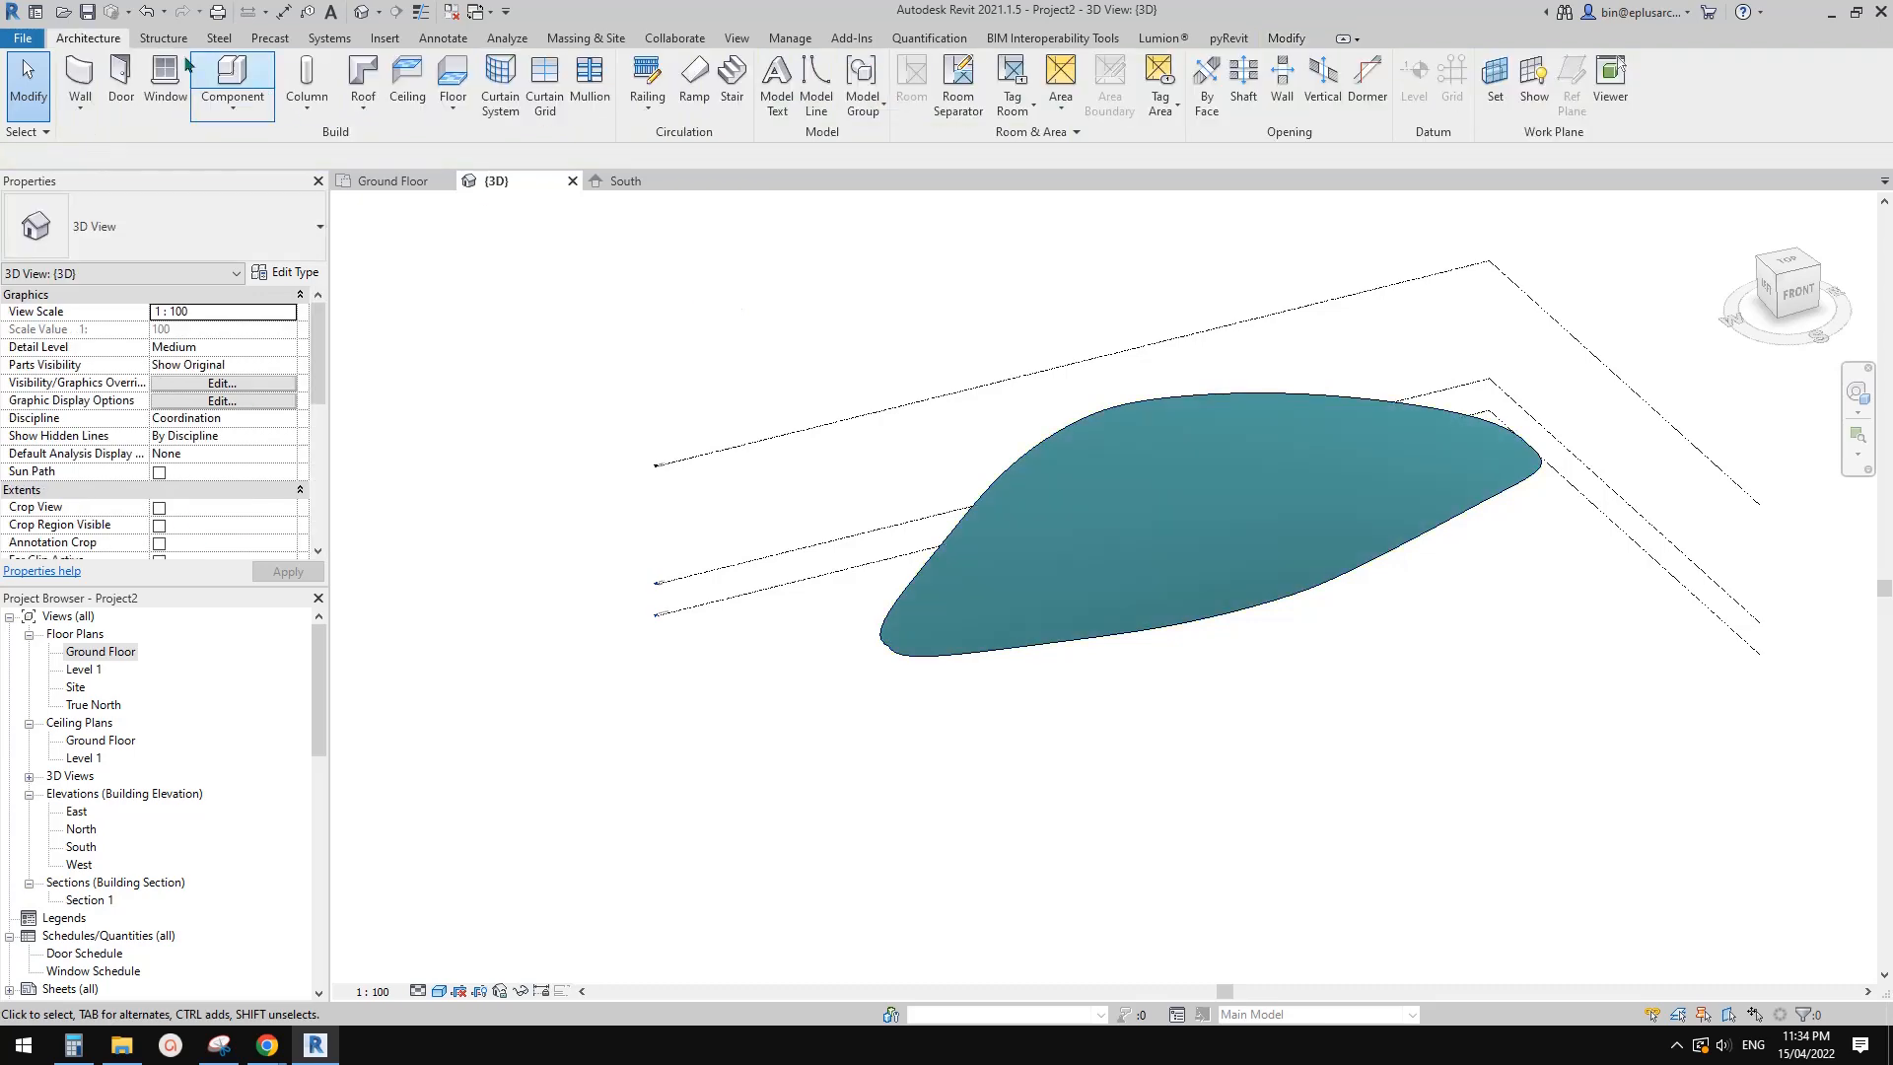
Create a Generic - 400mm Roof by Face on the curved mass face and open its type properties
left_click(363, 110)
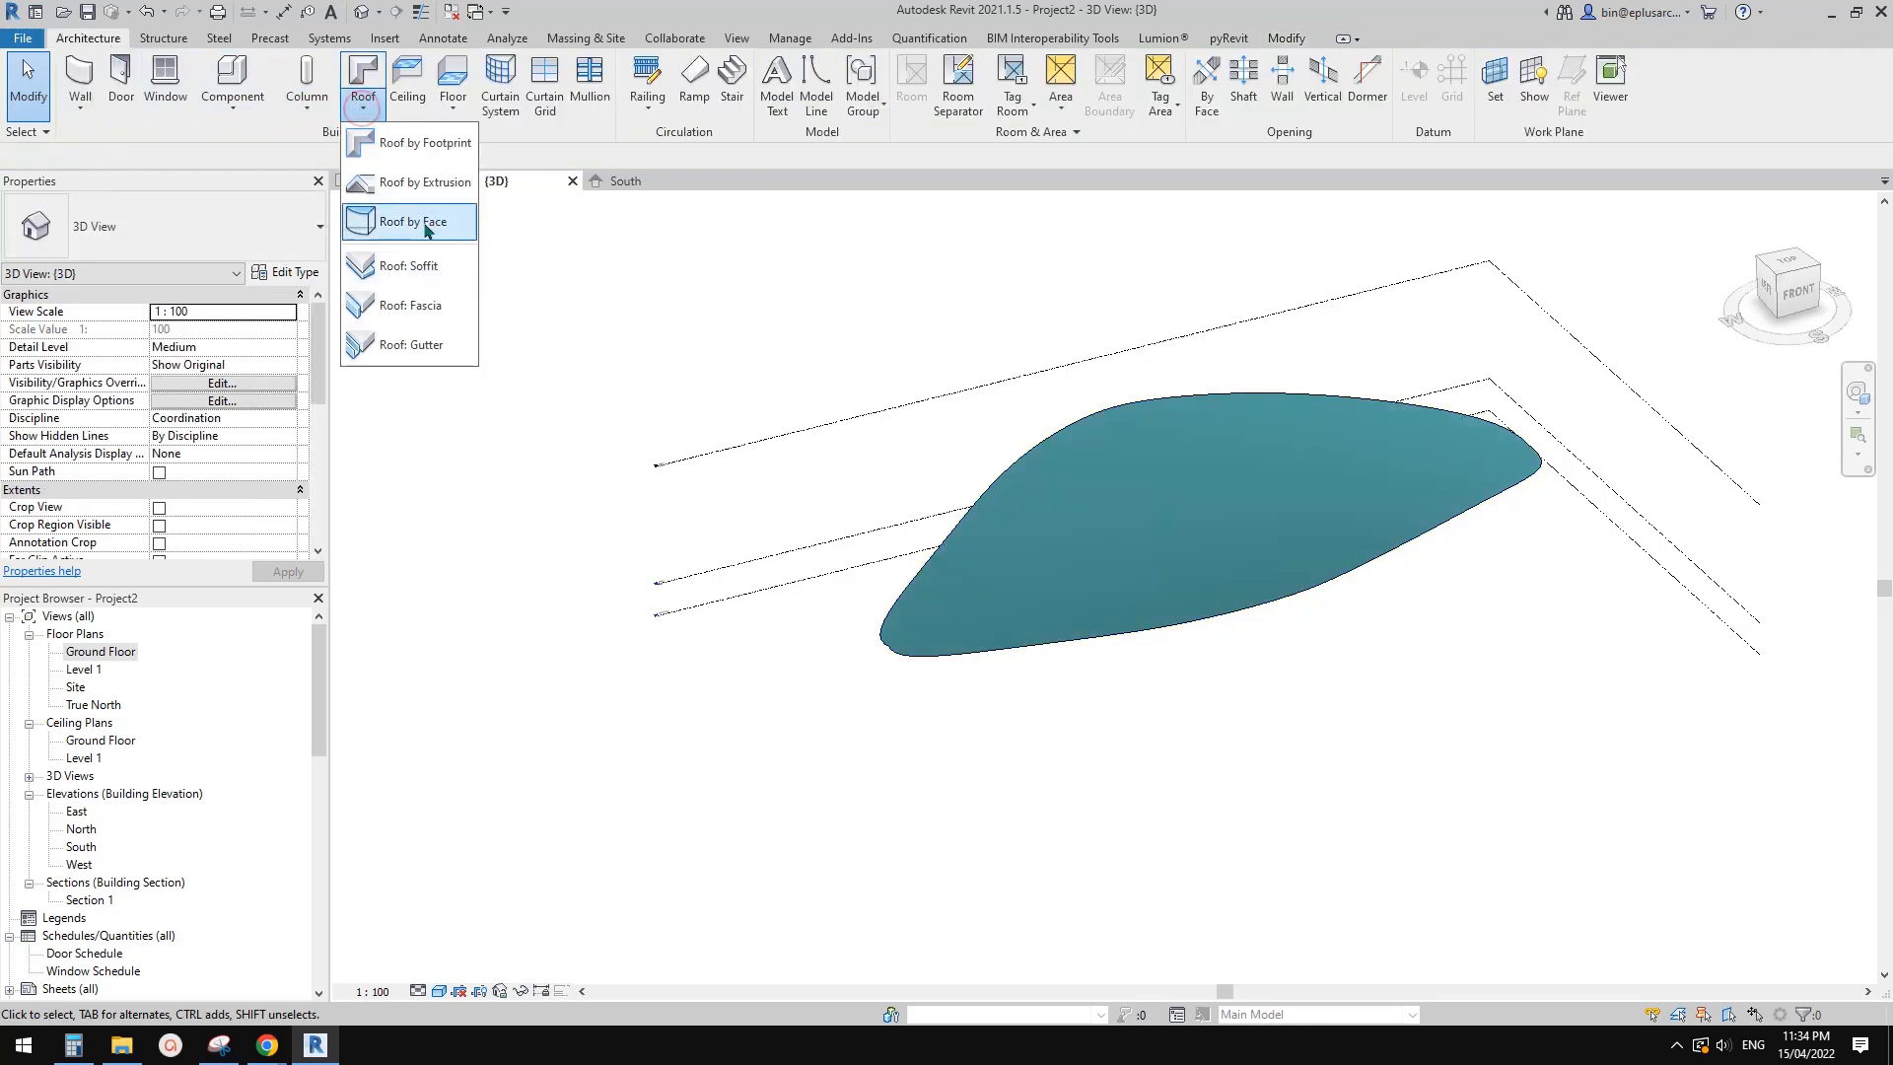
left_click(440, 227)
left_click(914, 93)
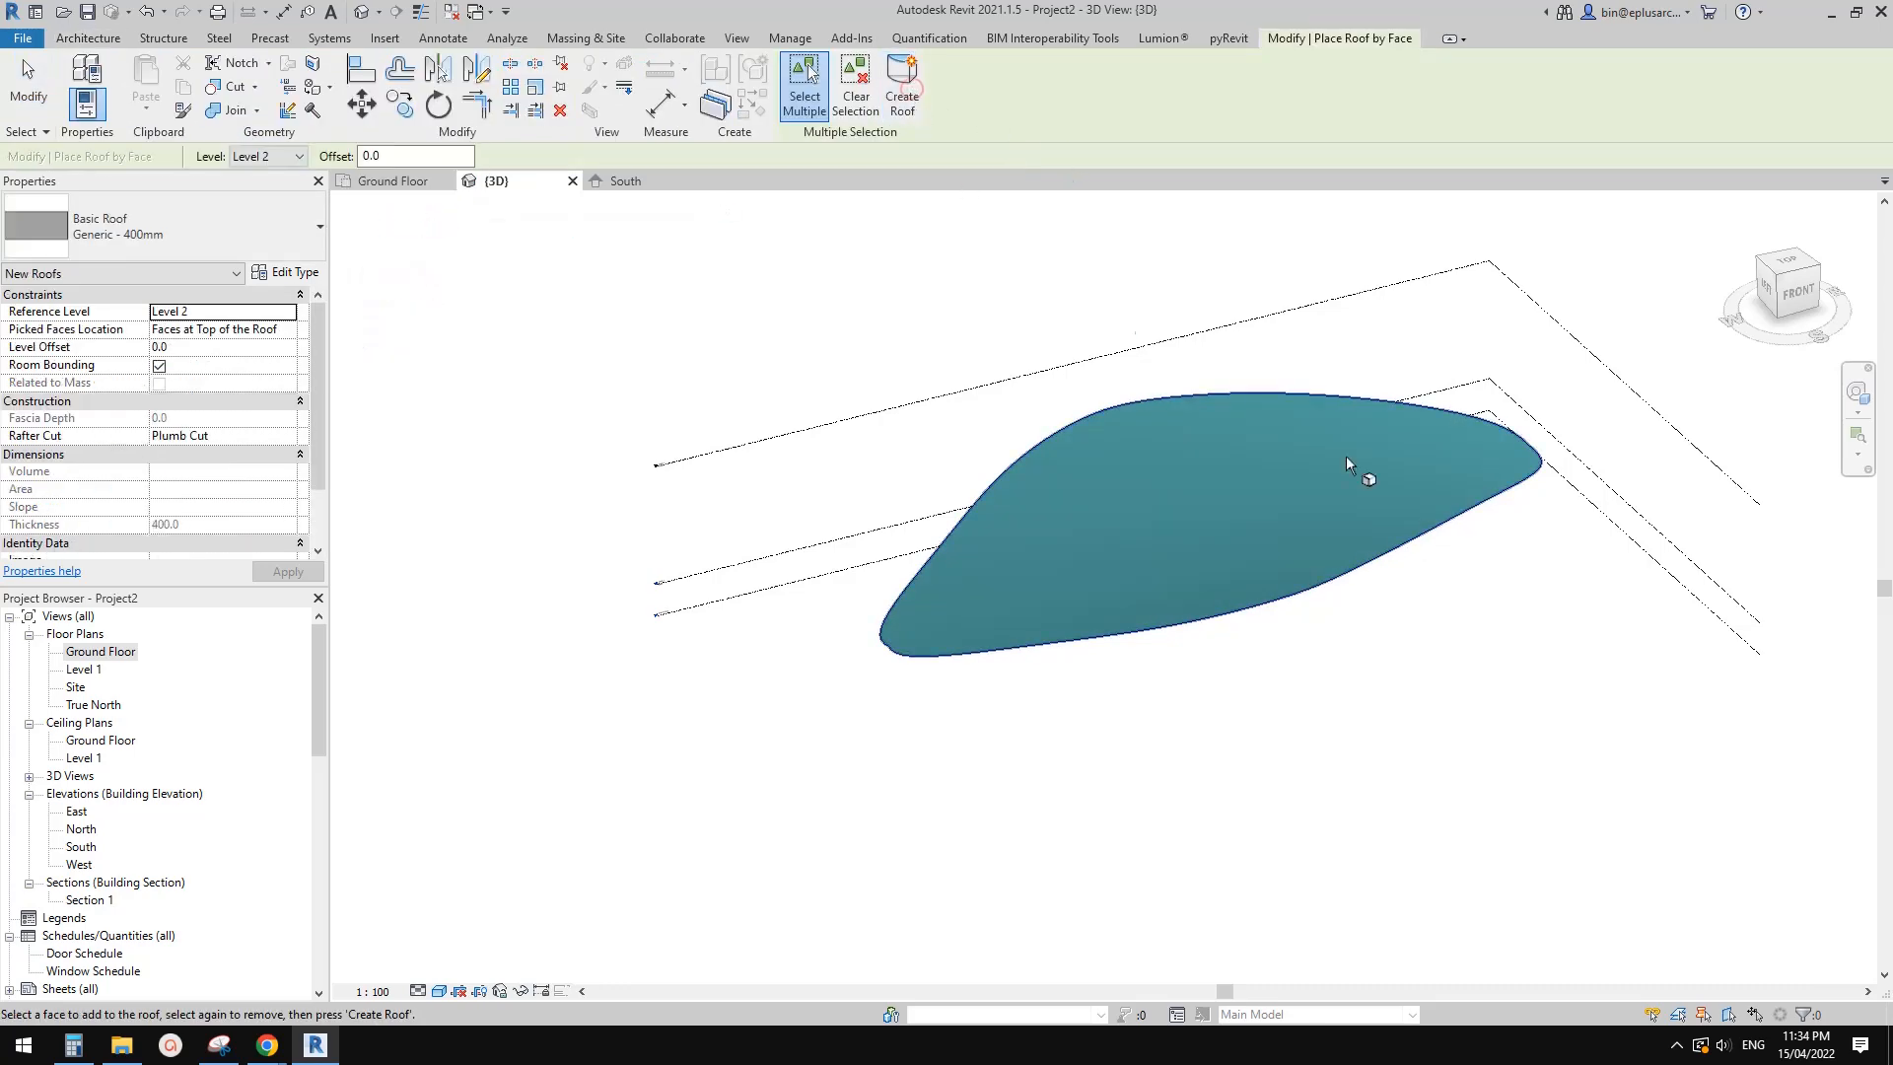
left_click(1314, 527)
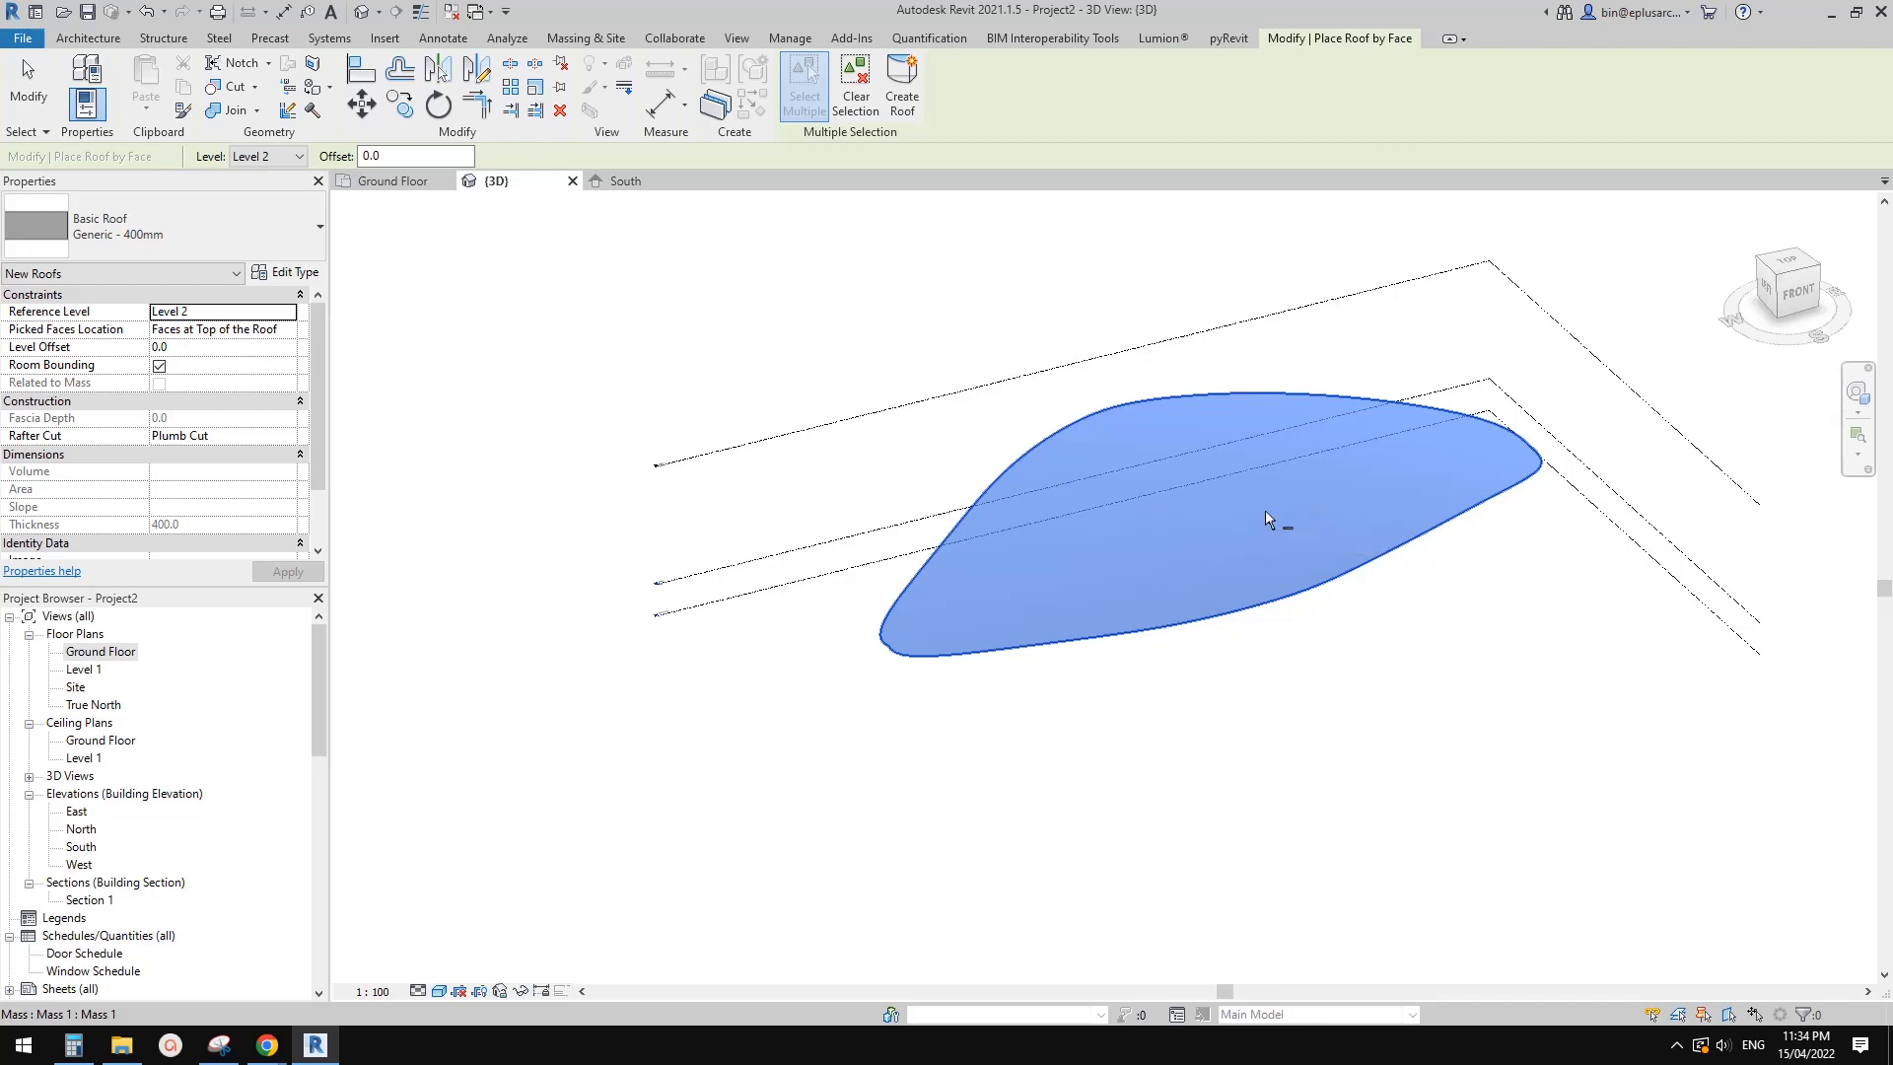
left_click(904, 106)
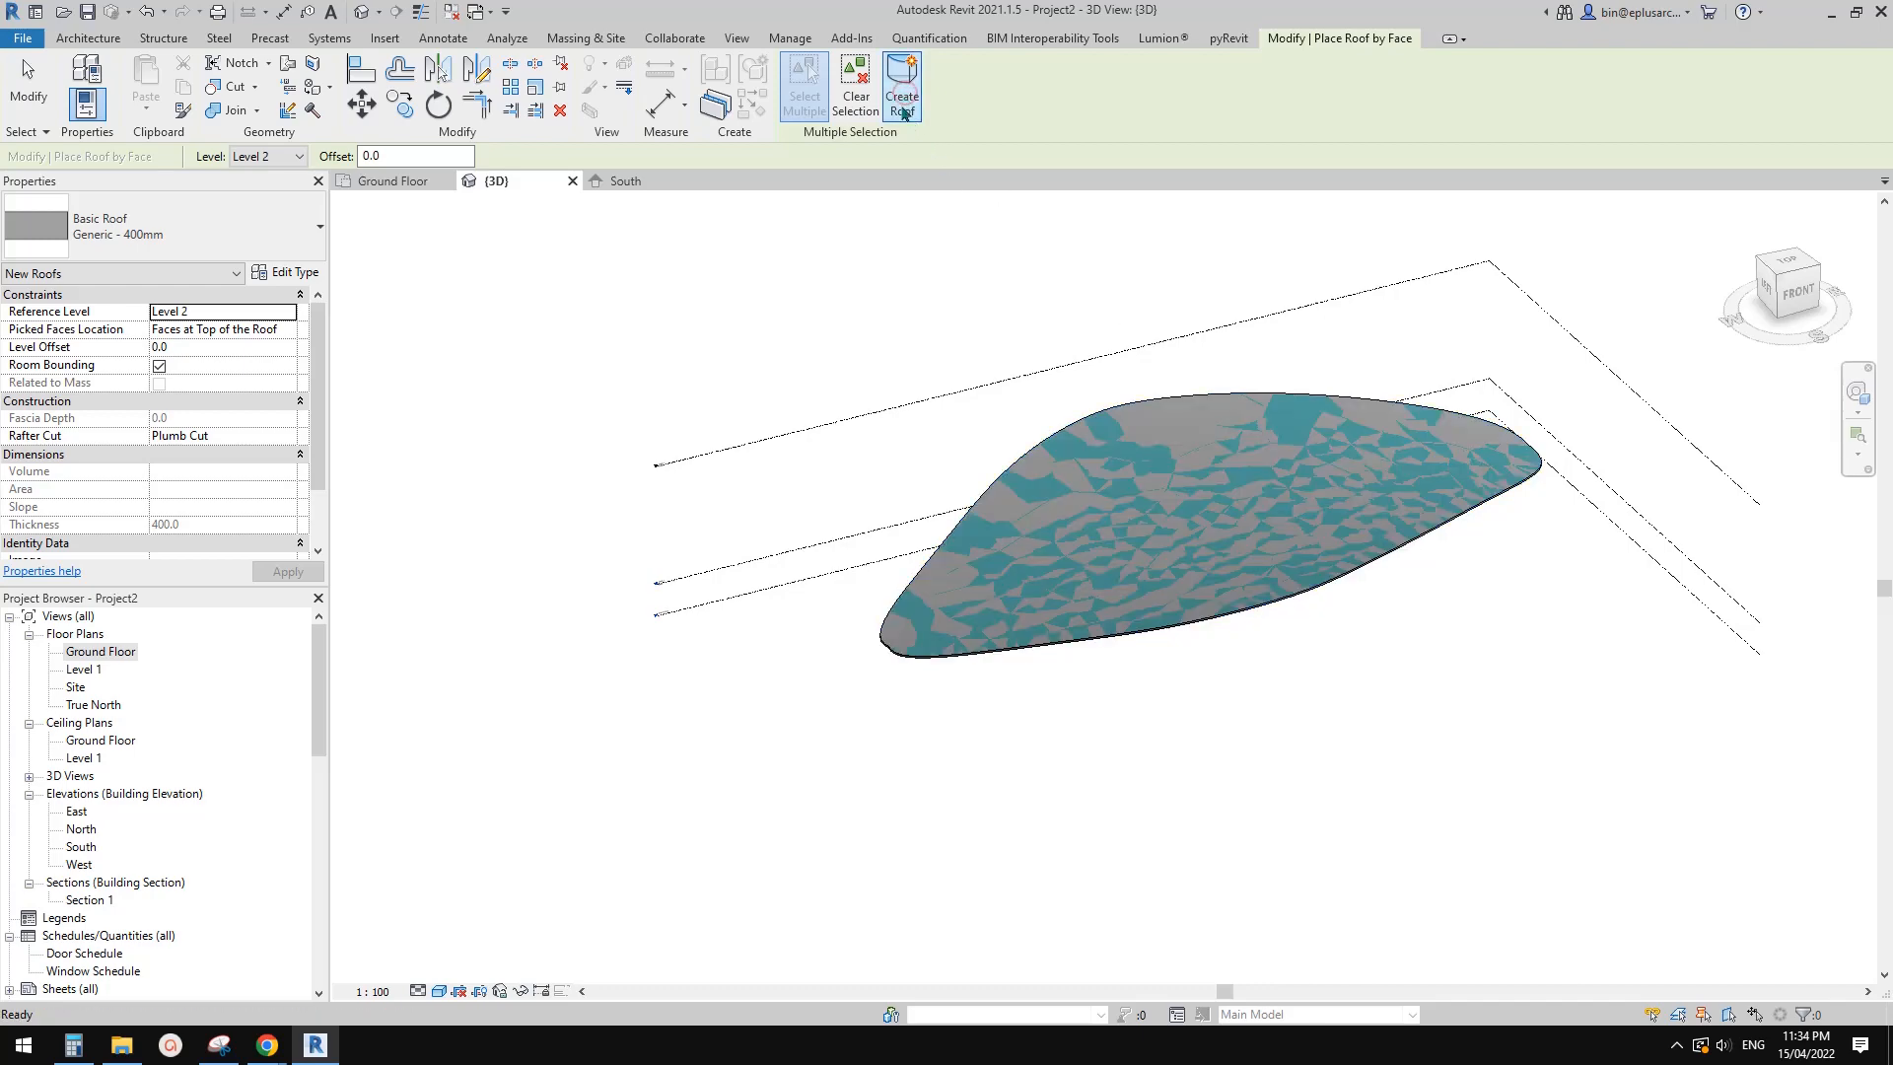
scroll(1503, 653, "up", 3)
key("Escape")
left_click(1379, 454)
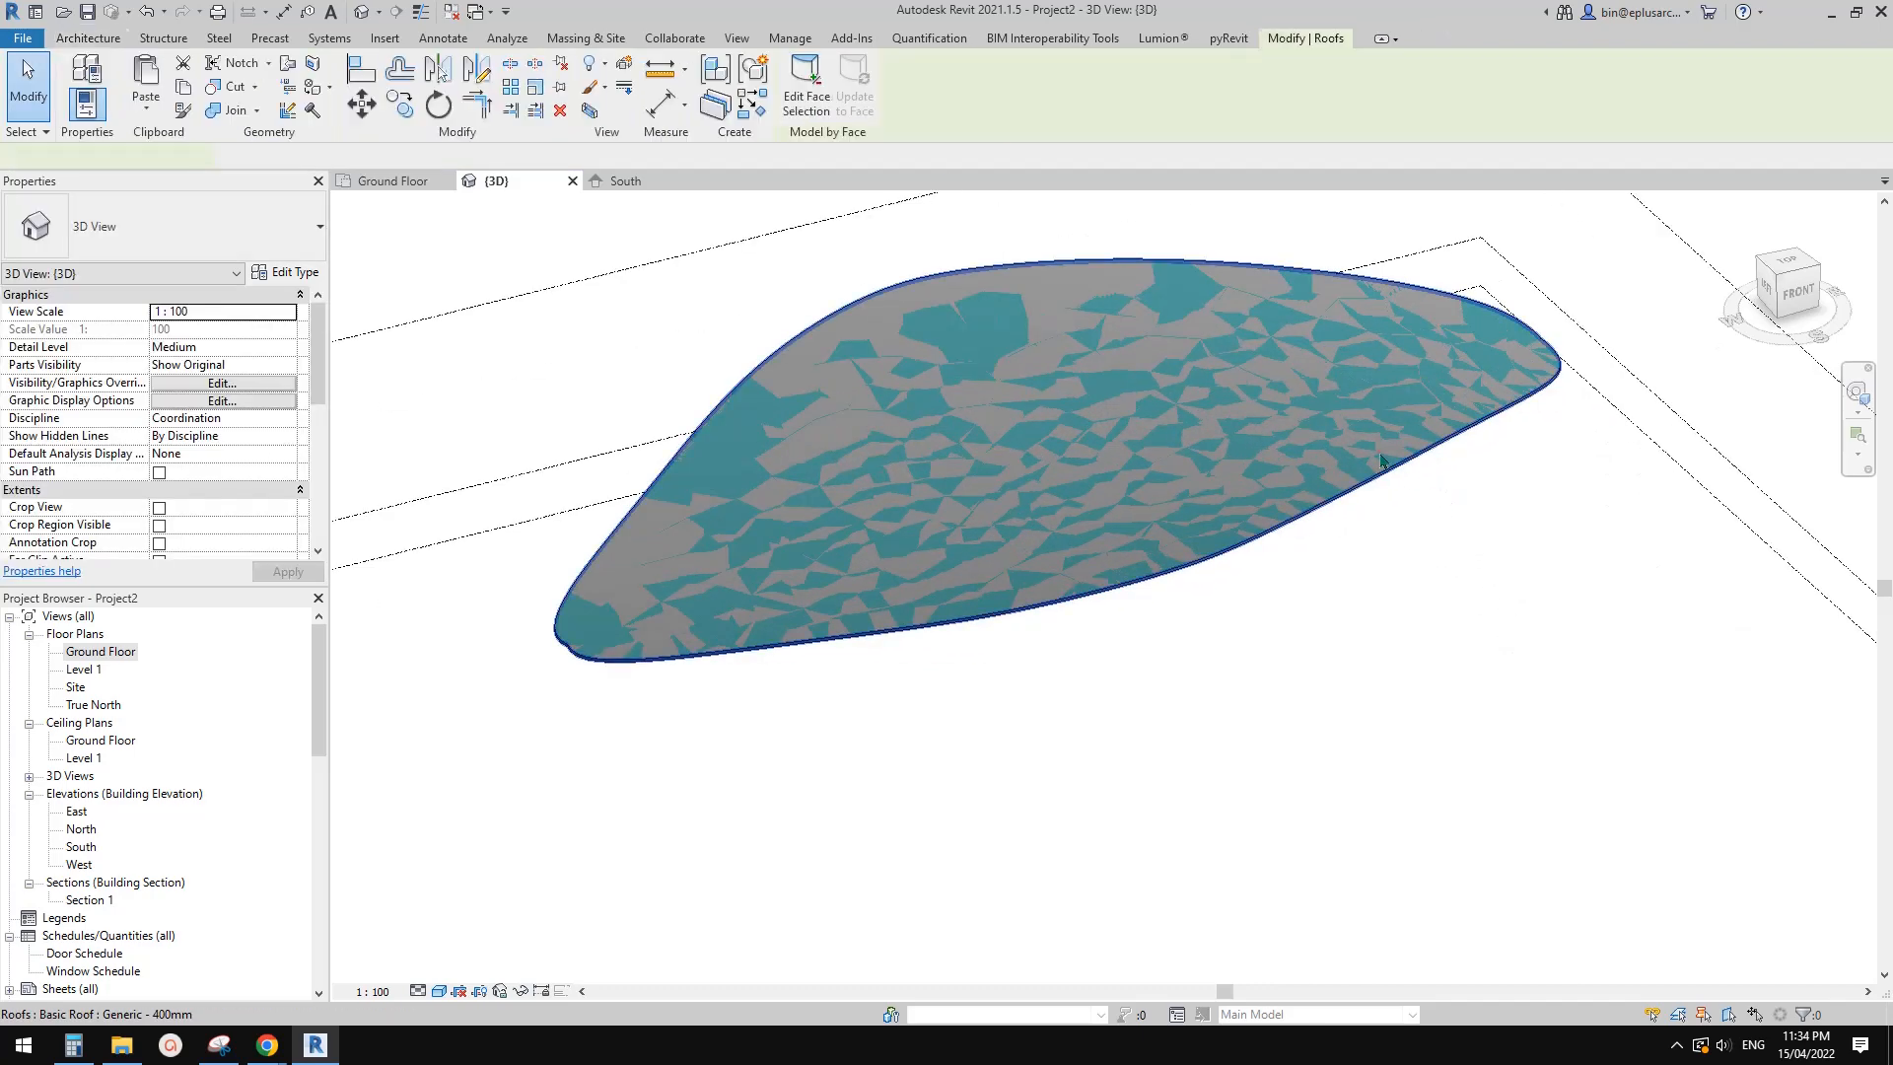
scroll(1379, 451, "up", 3)
middle_click_drag(1379, 452, 1331, 414, "shift")
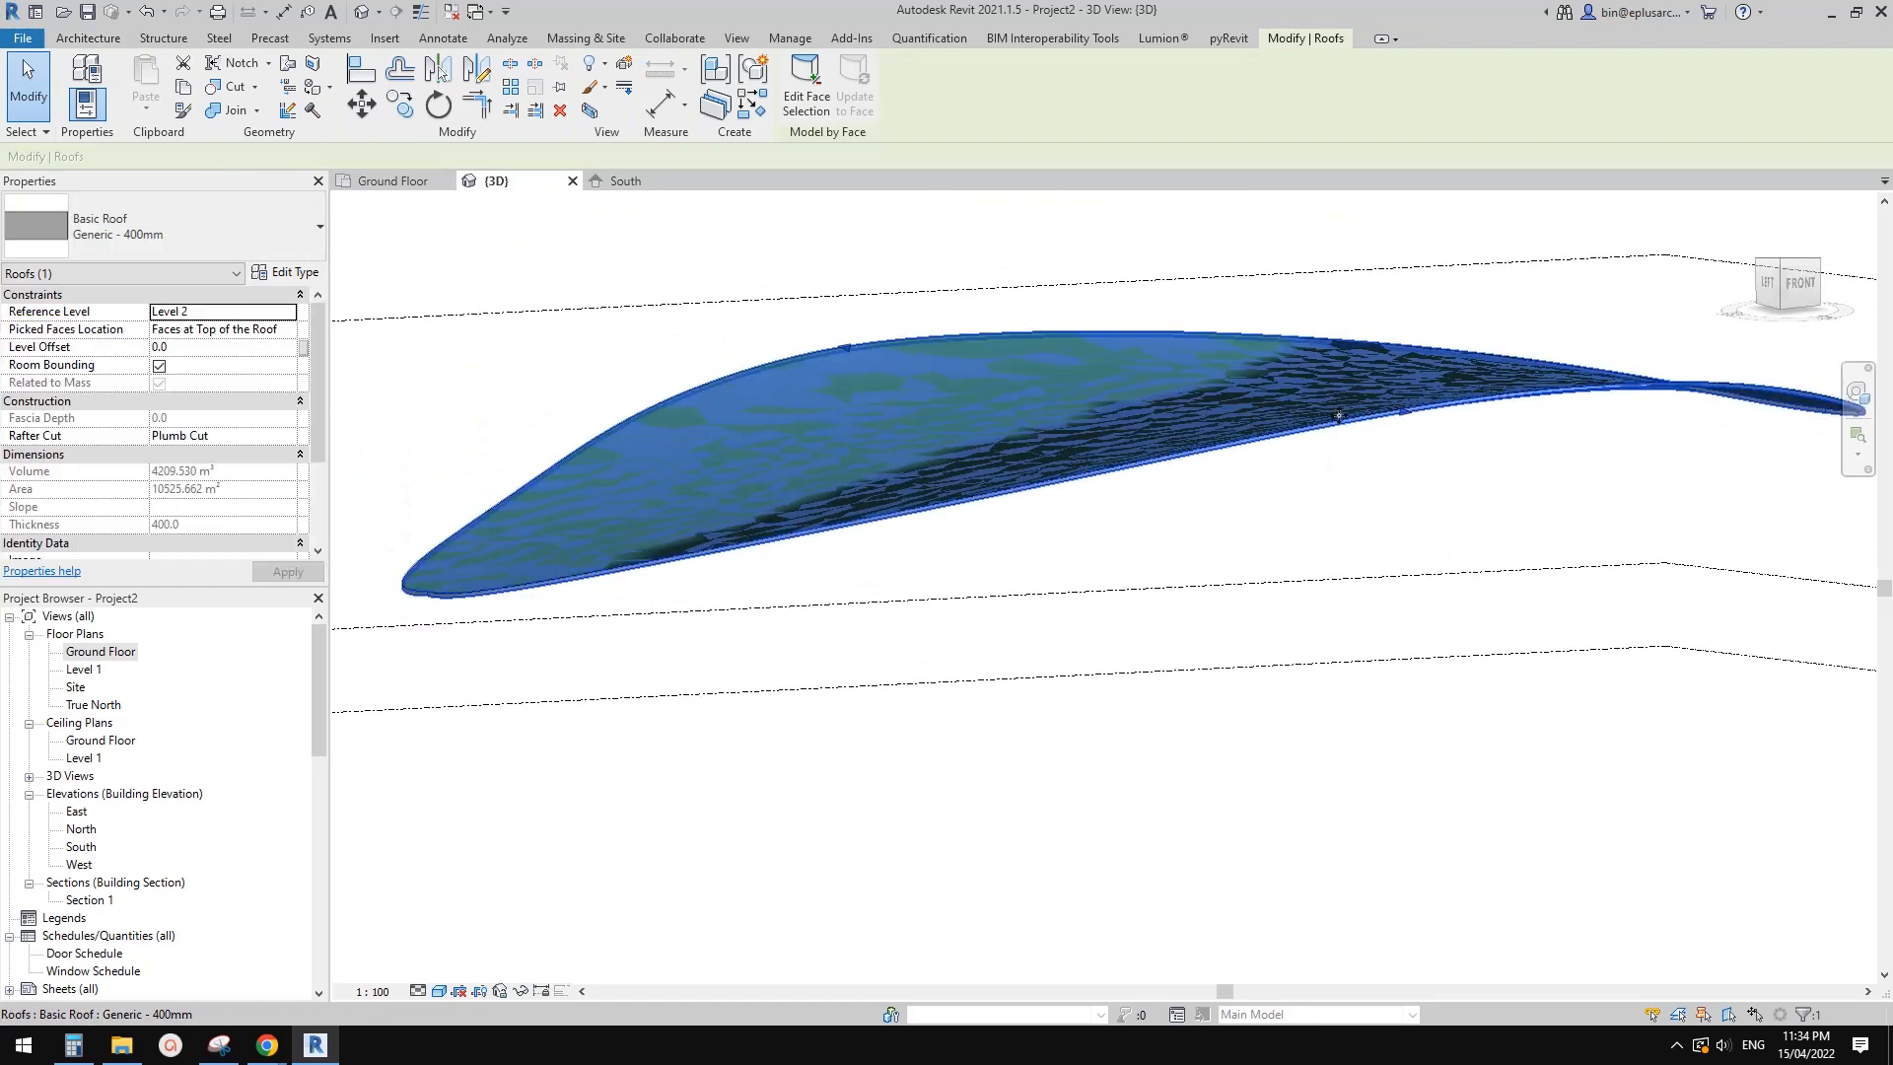
left_click(294, 272)
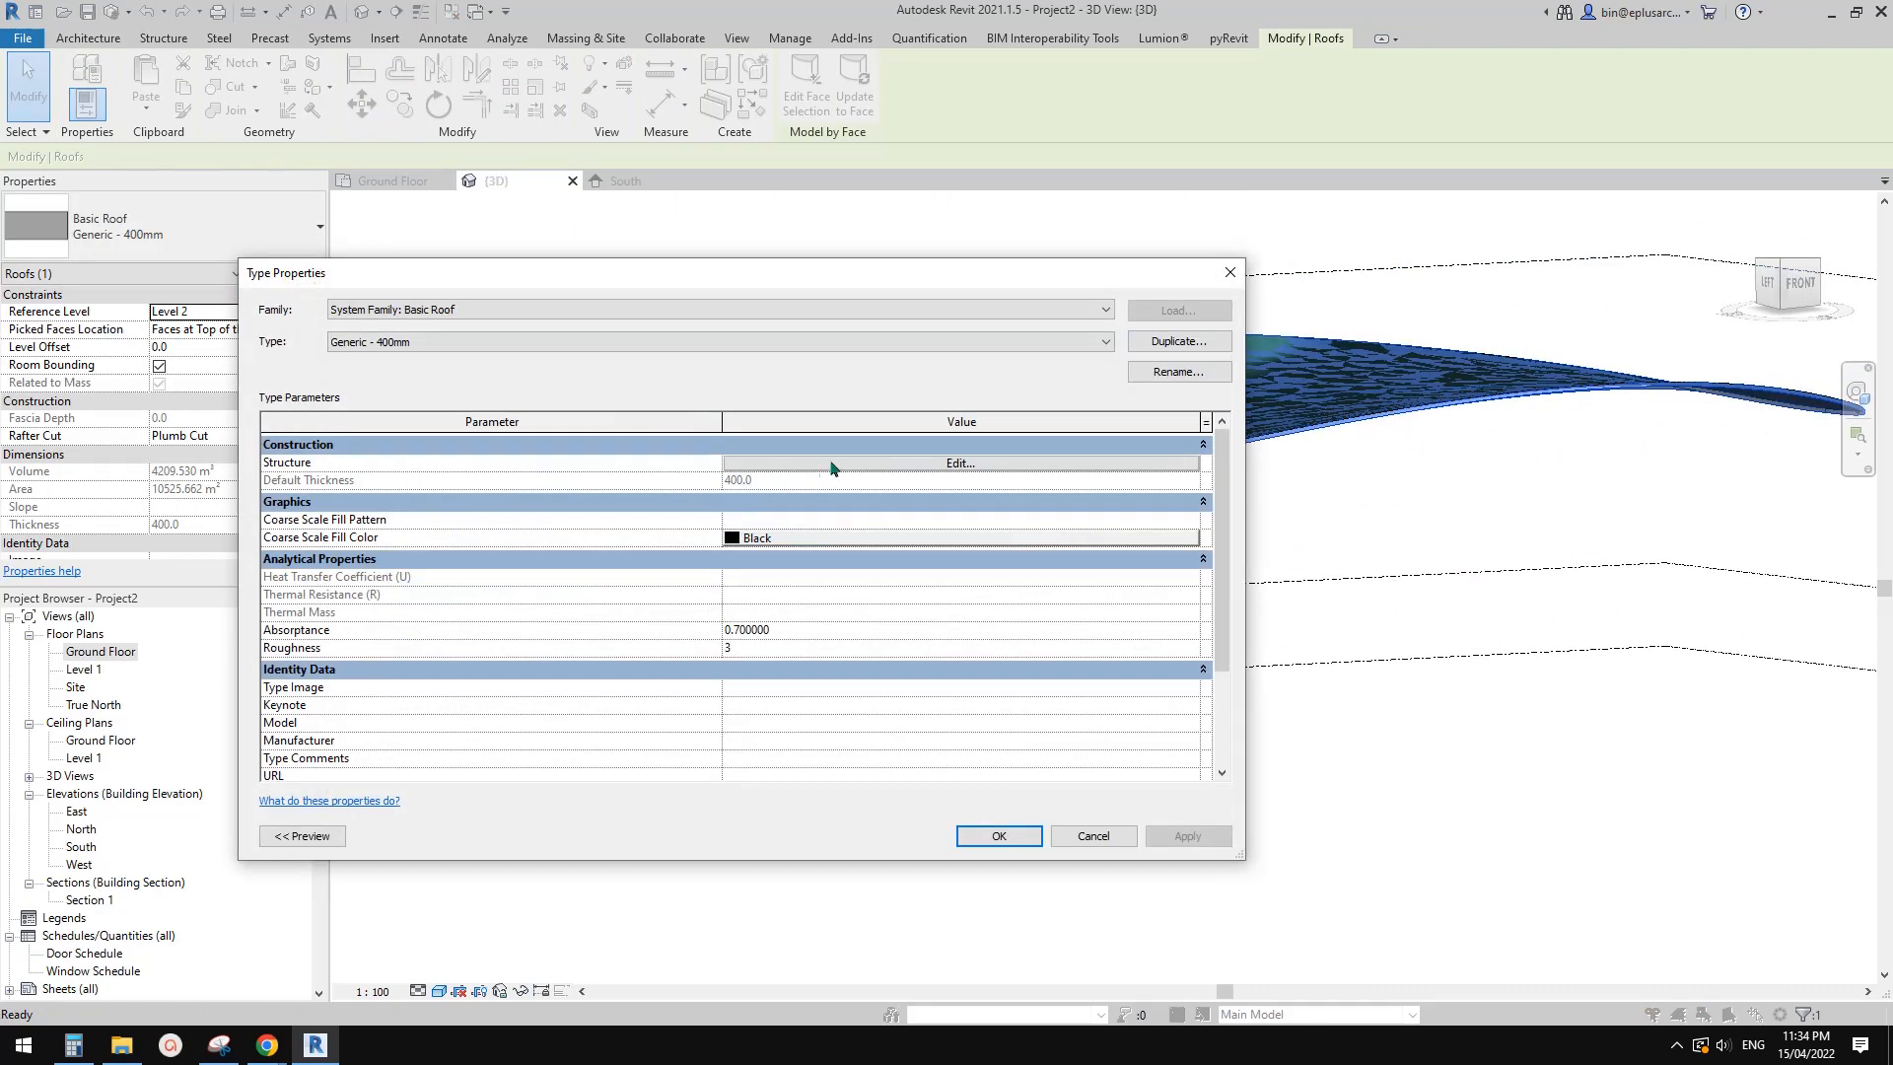
Set the roof's Structure layer thickness to 800 and confirm the type change
left_click(831, 463)
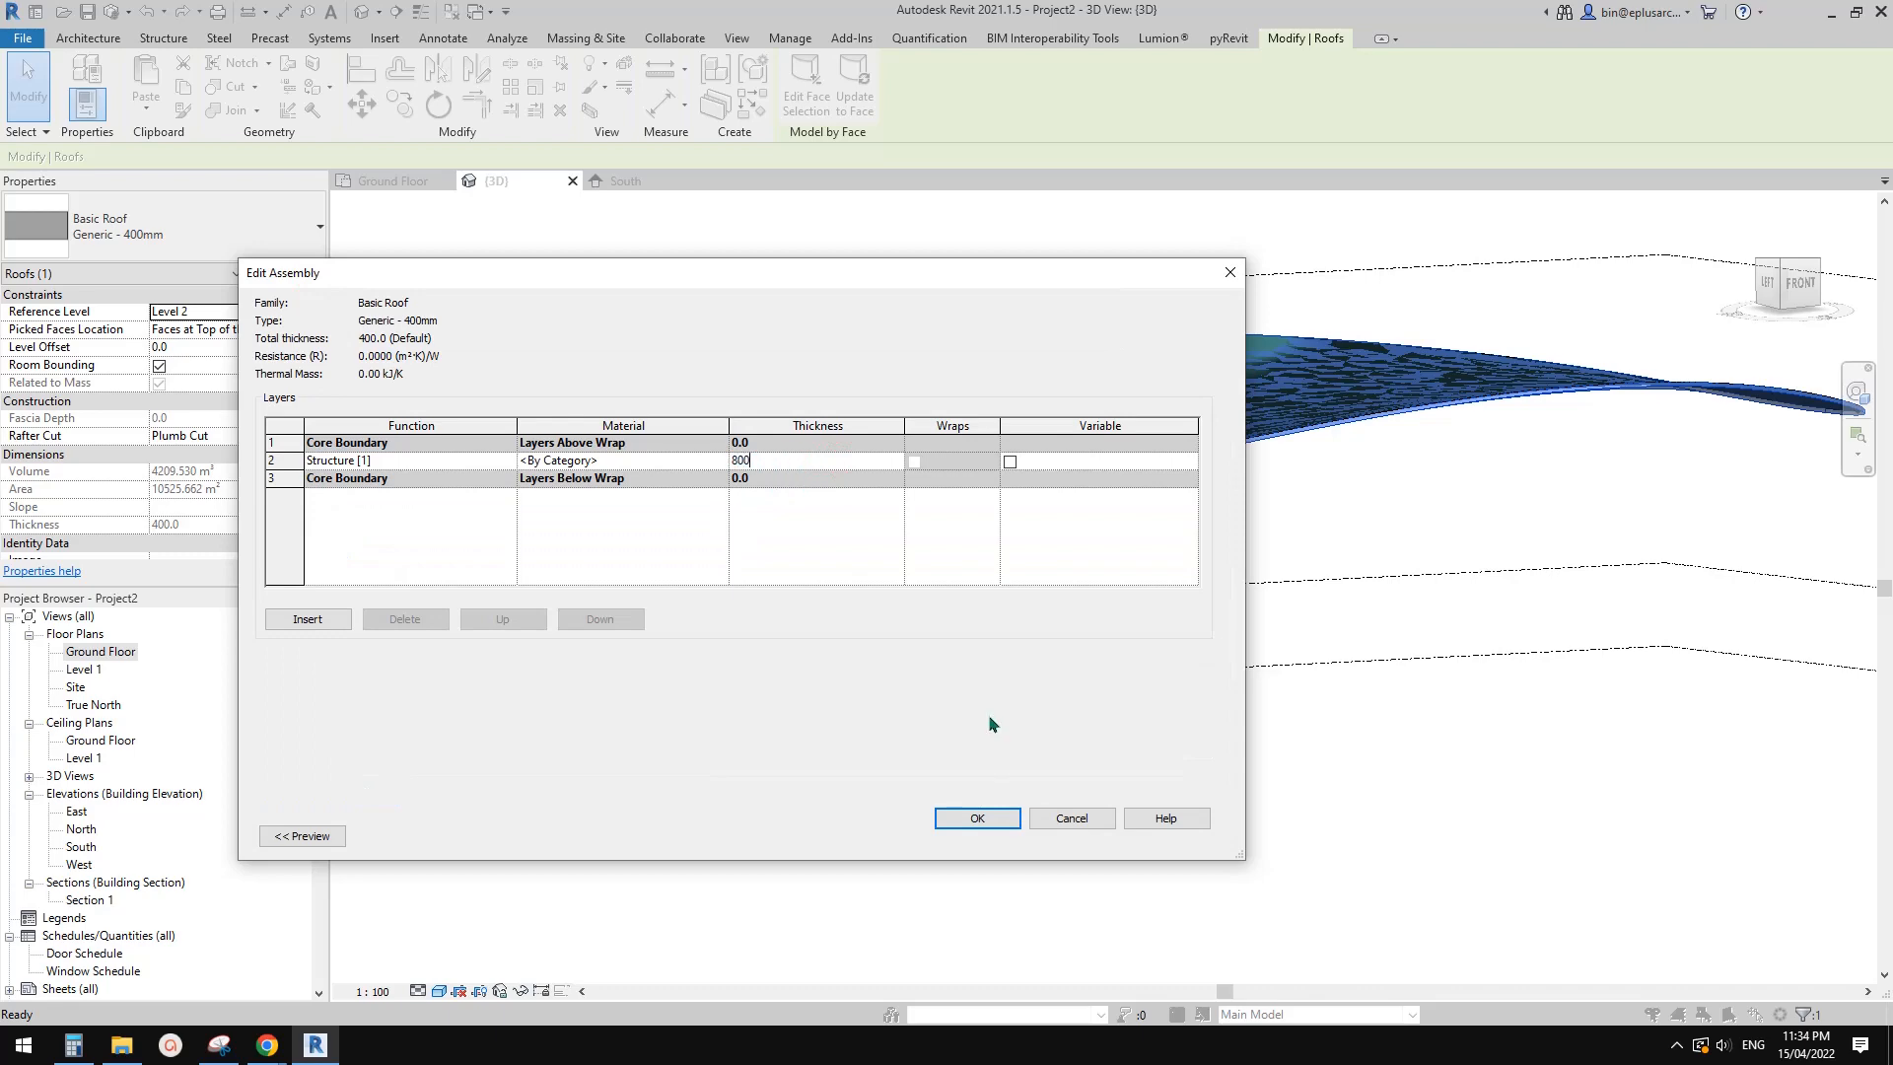
left_click(997, 950)
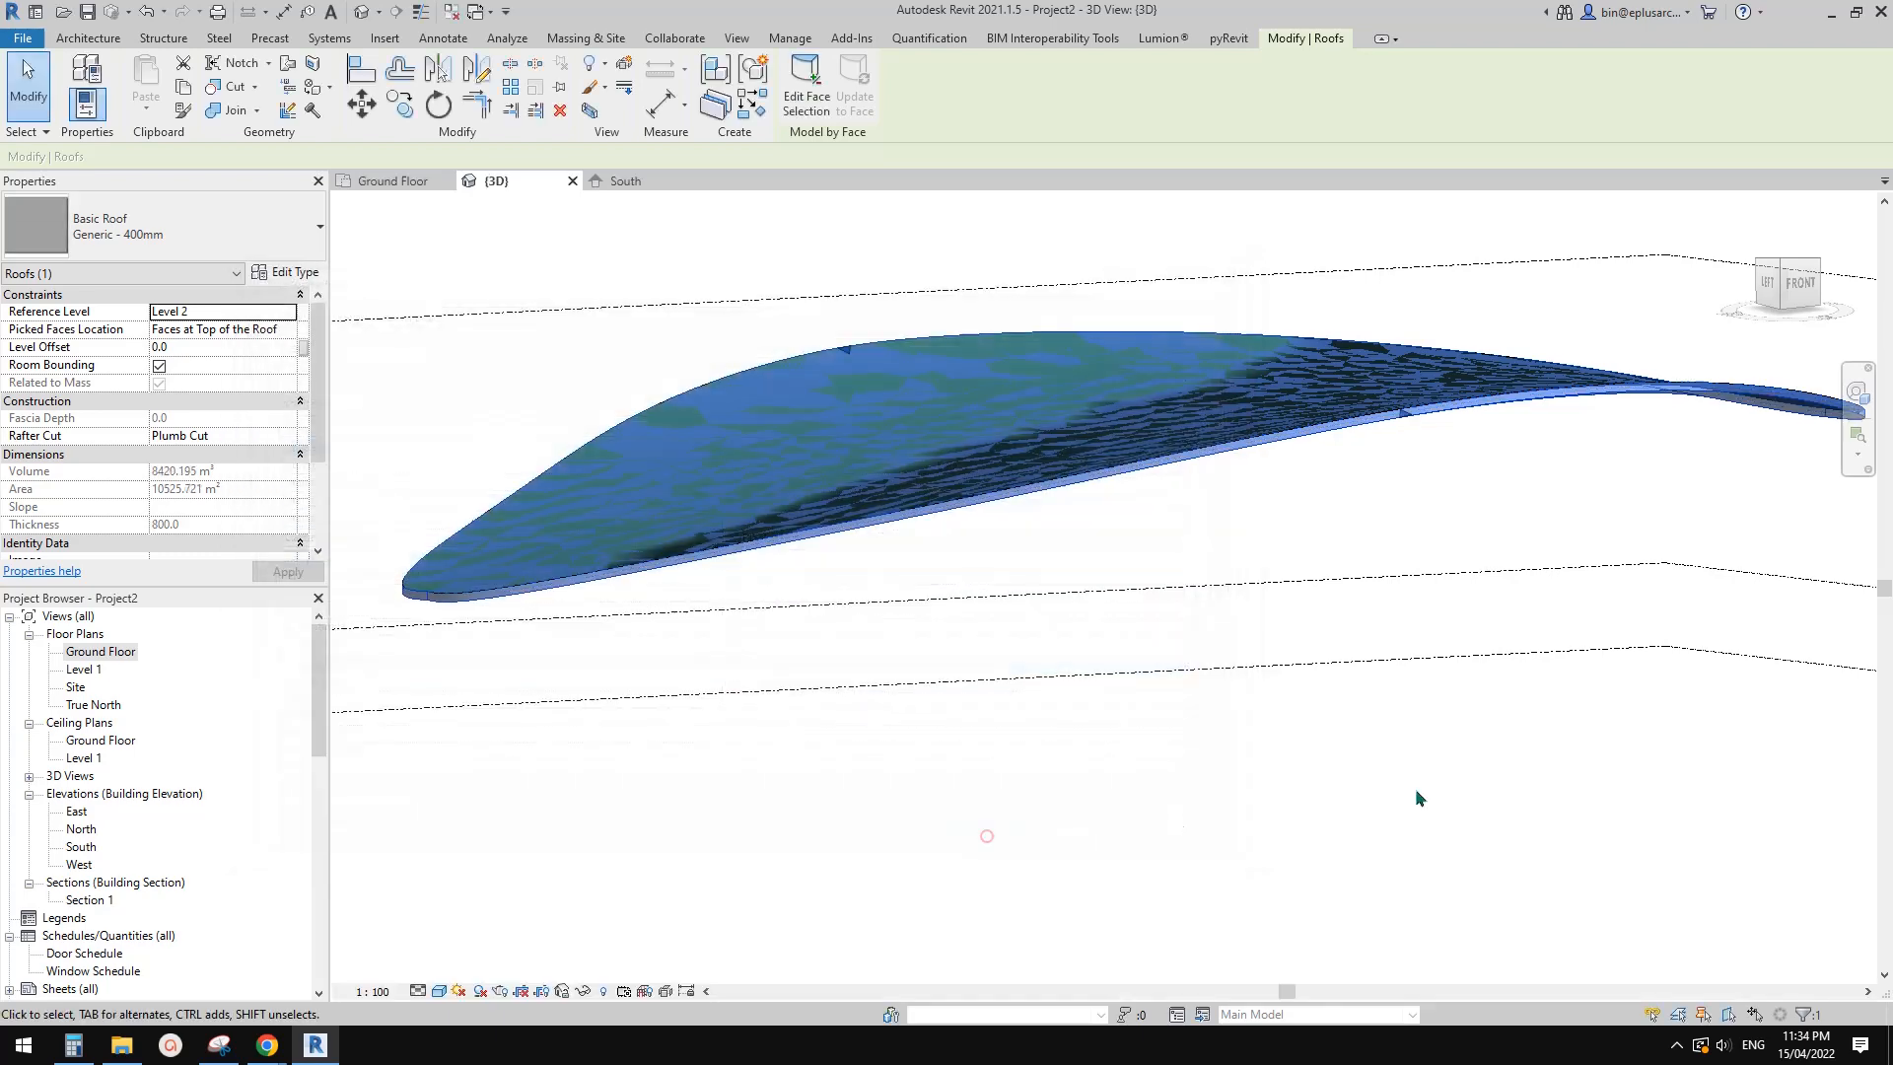
left_click(1439, 775)
scroll(815, 646, "up", 5)
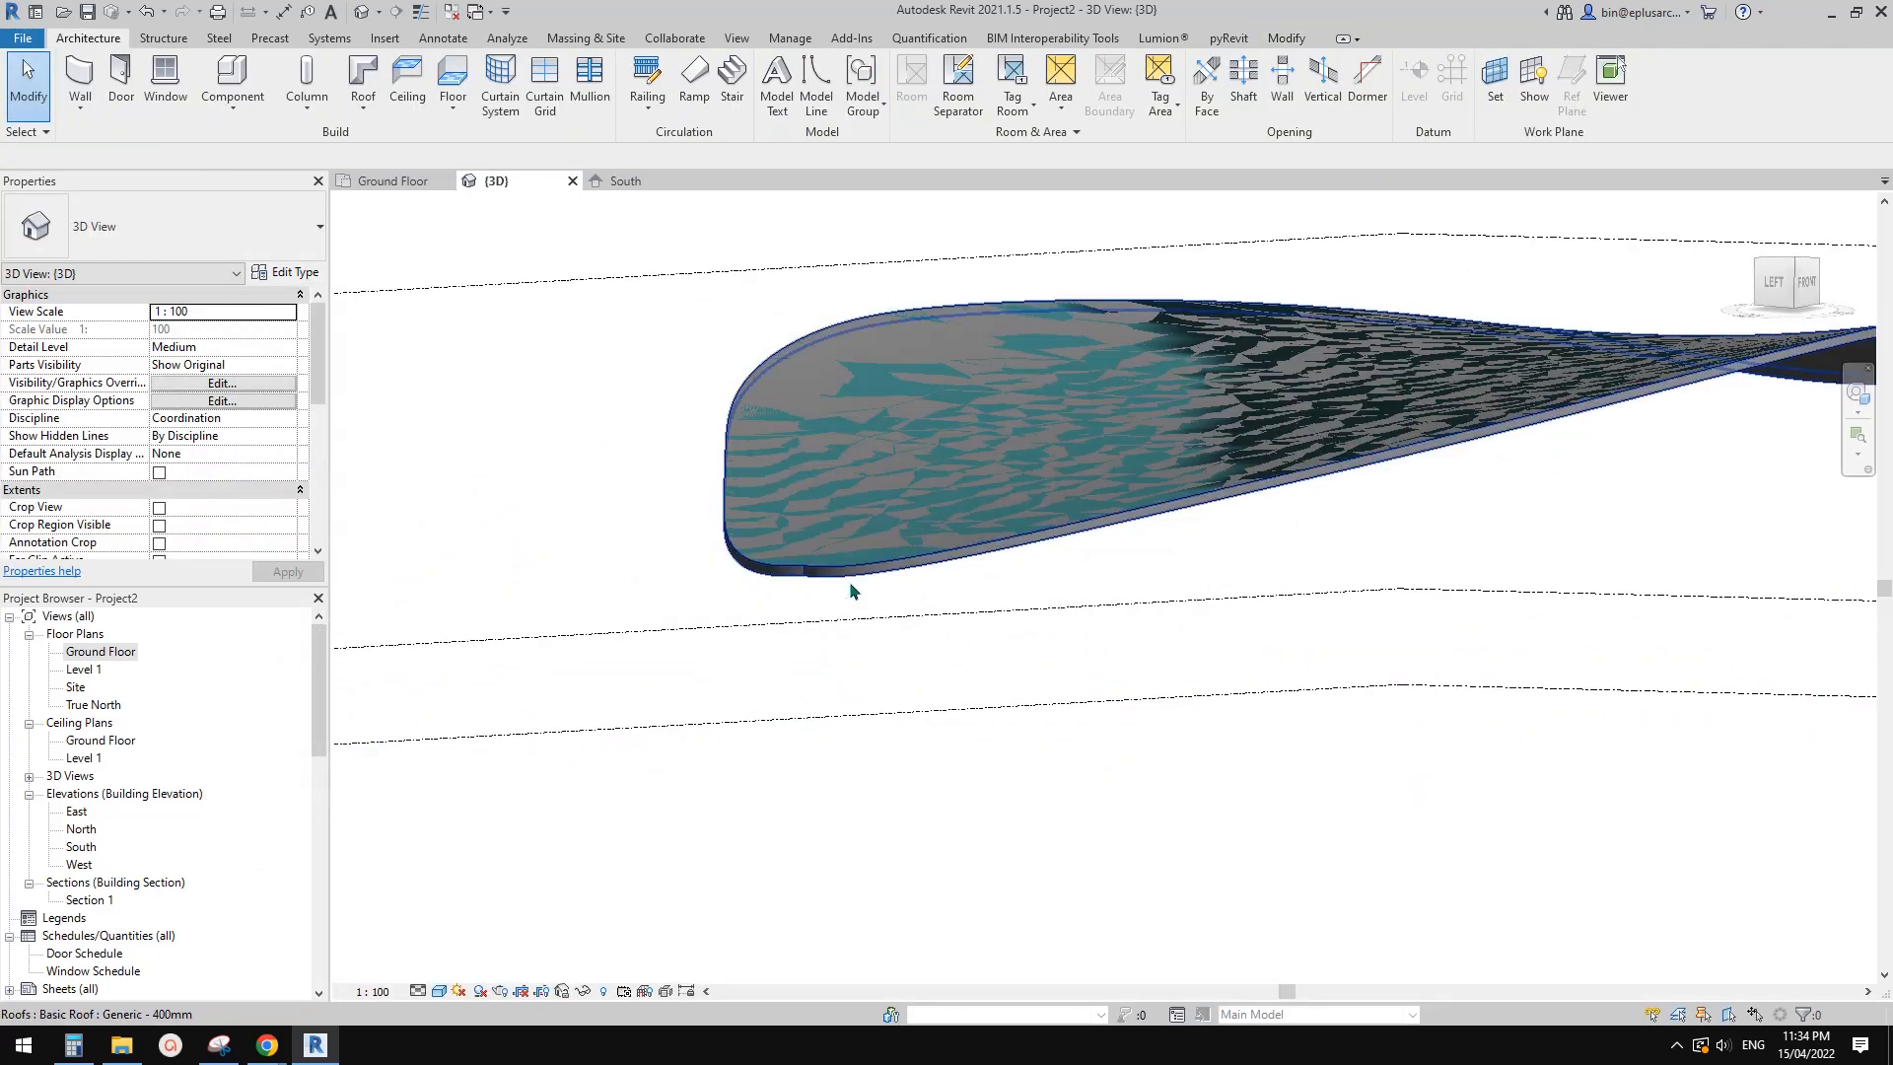
Inspect the thickened roof and mass from above and left-front, then bring up the reference photos
left_click(862, 642)
middle_click_drag(862, 641, 1456, 801, "shift")
scroll(1456, 801, "up", 3)
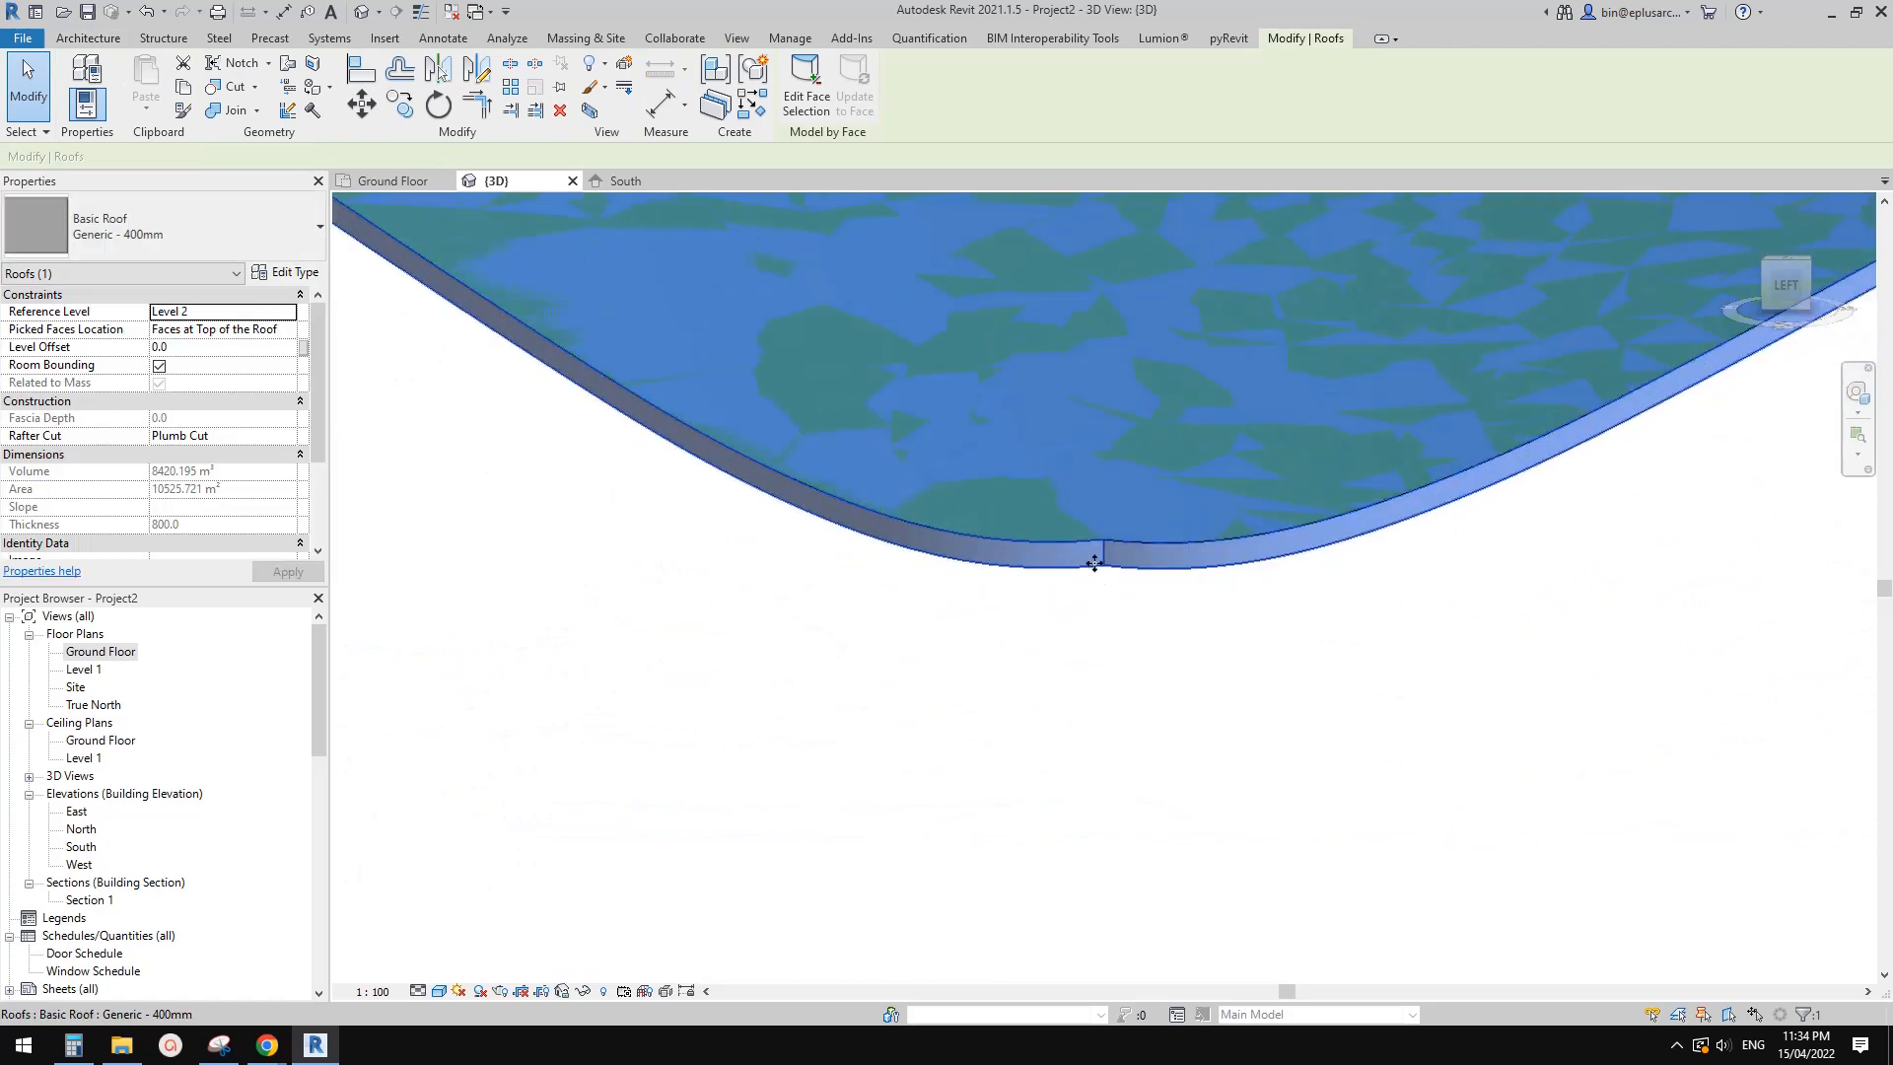
scroll(1134, 596, "down", 6)
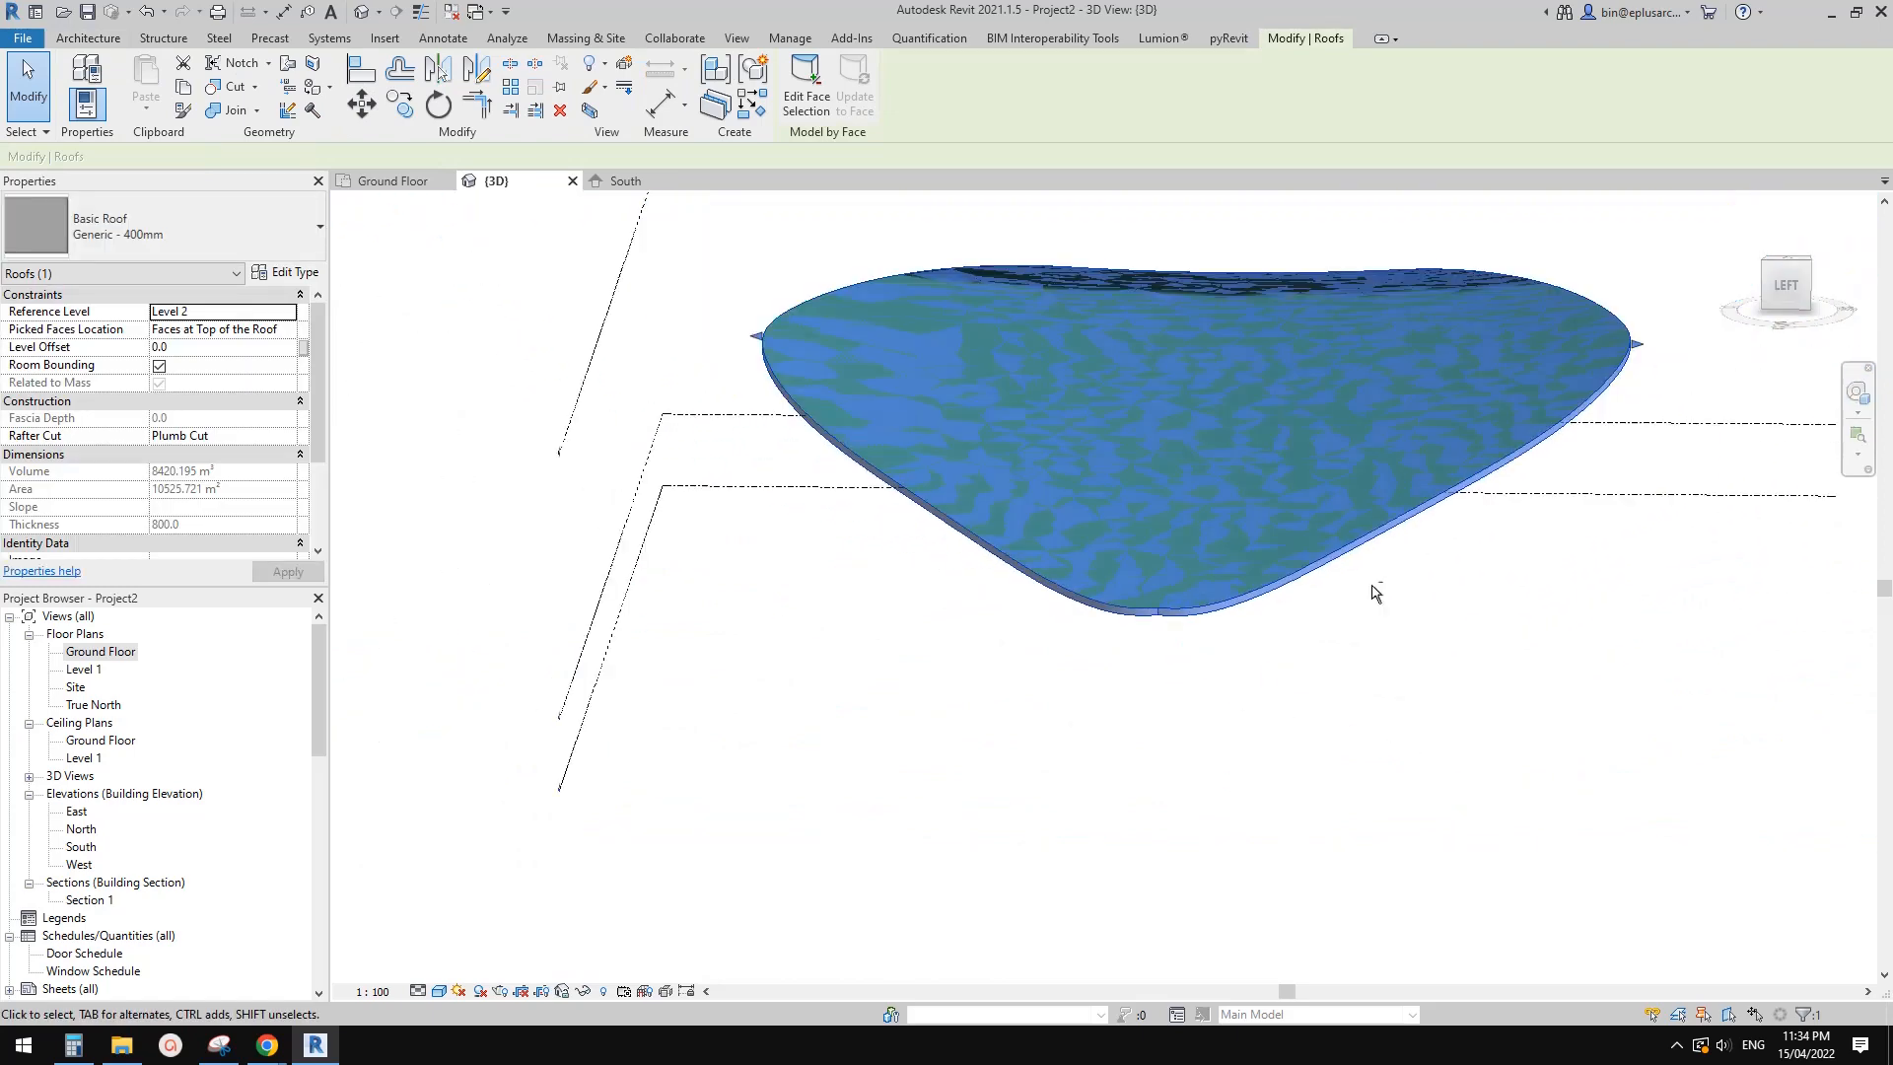
middle_click_drag(1374, 591, 1414, 638, "shift")
scroll(1318, 636, "down", 2)
left_click(1279, 578)
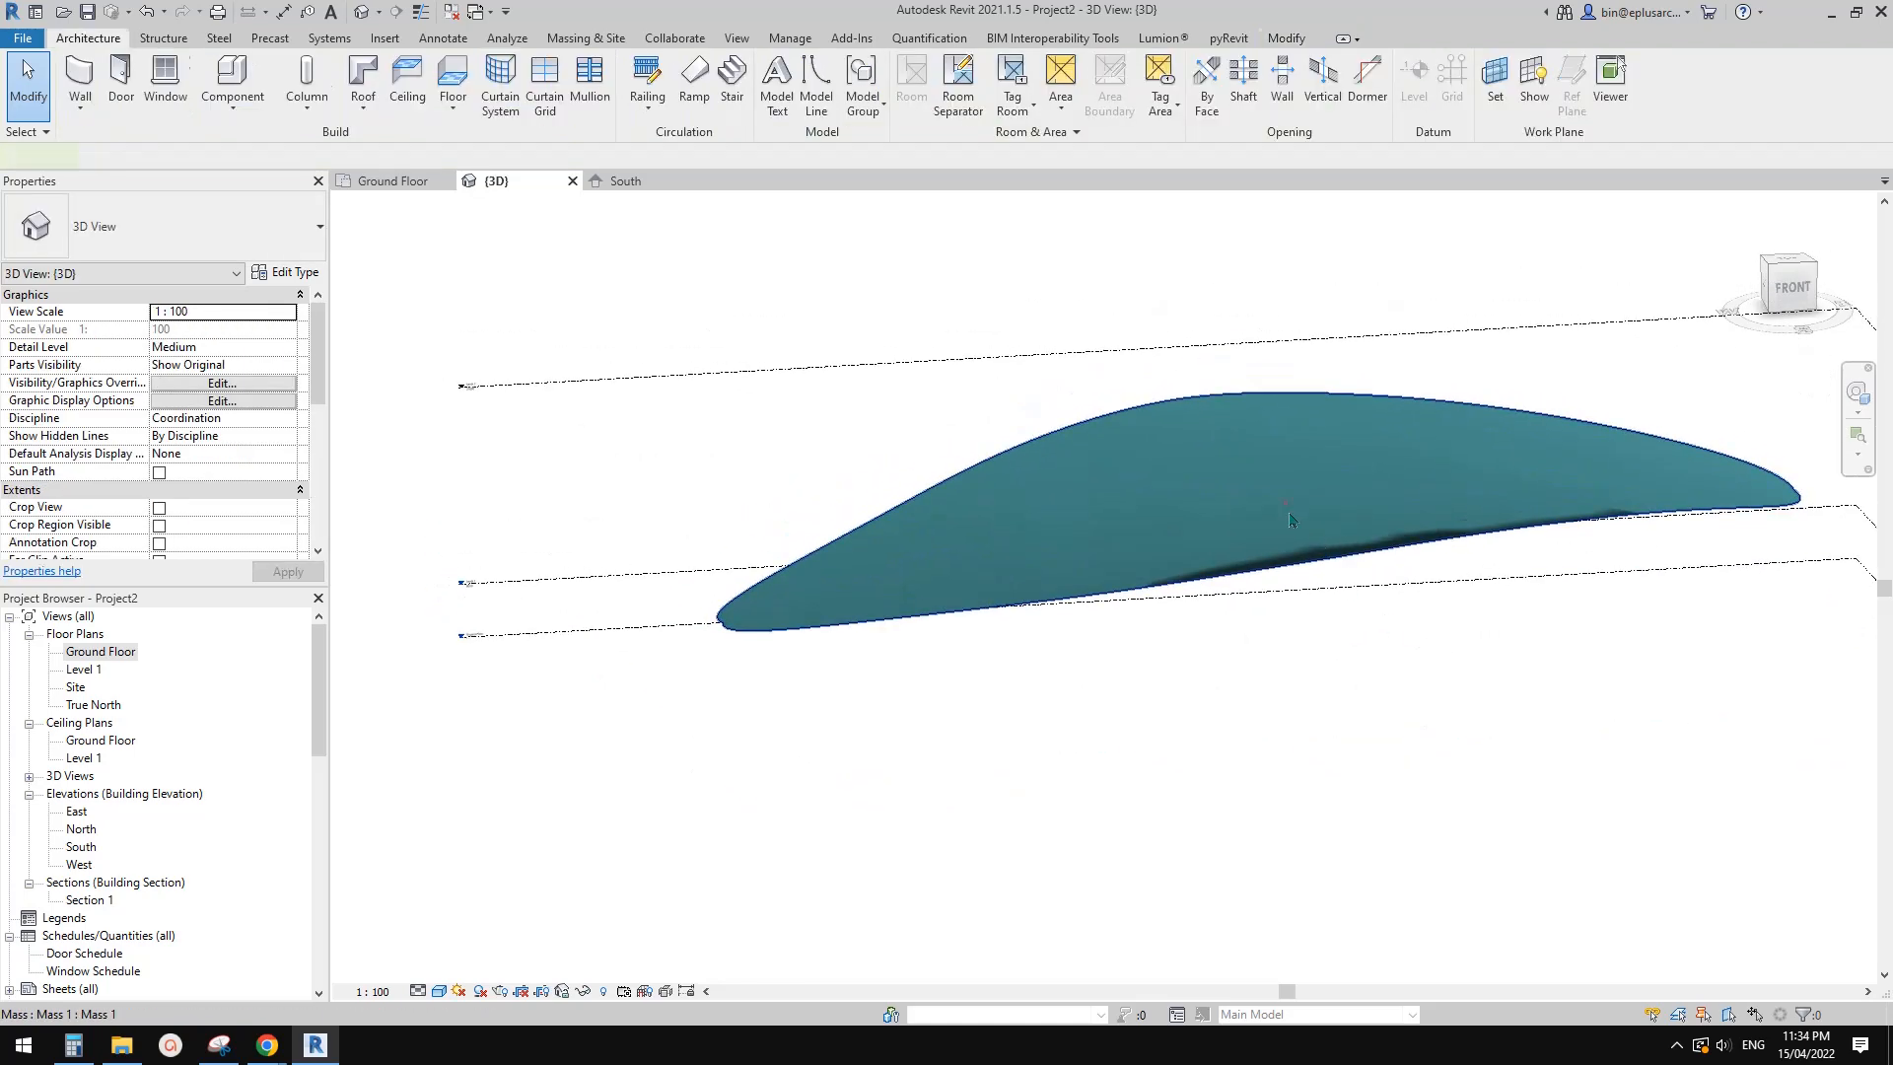
left_click(1295, 533)
middle_click_drag(1298, 603, 1310, 497, "shift")
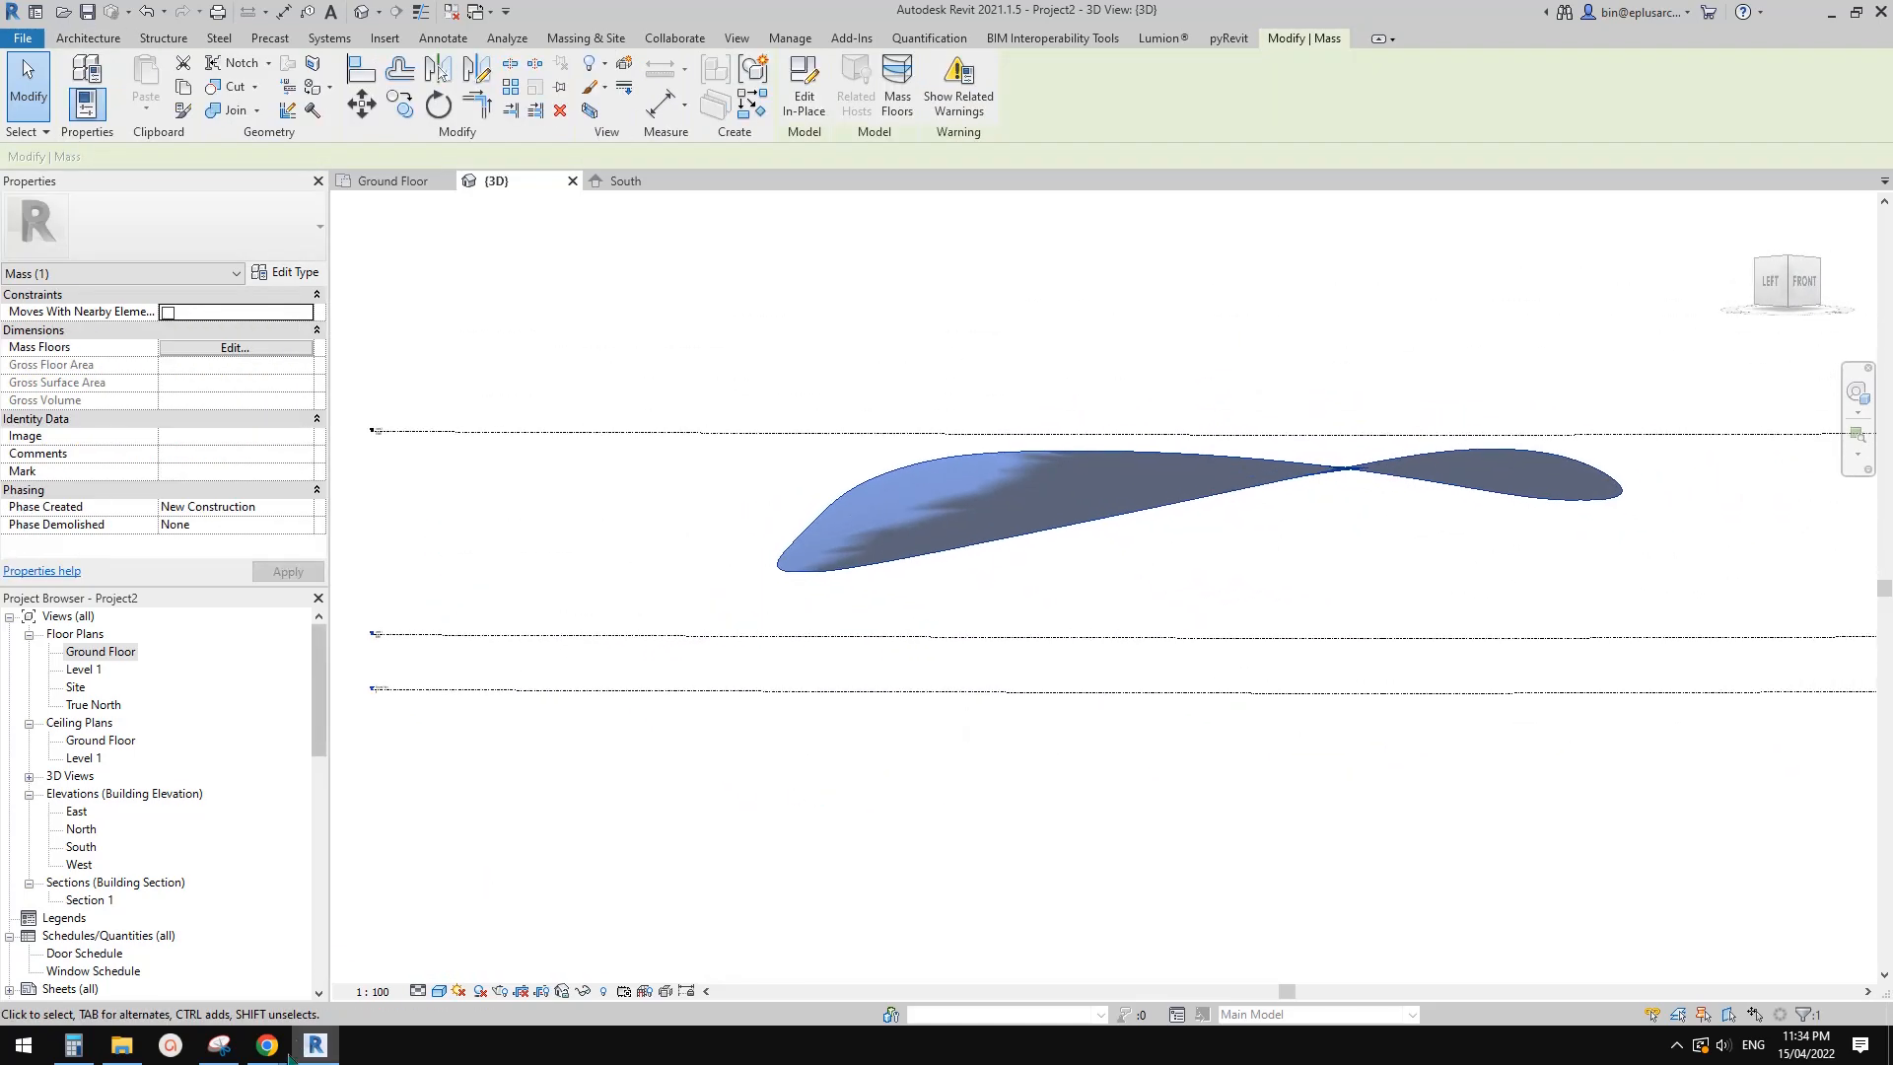
mouse_move(294, 1047)
left_click(387, 990)
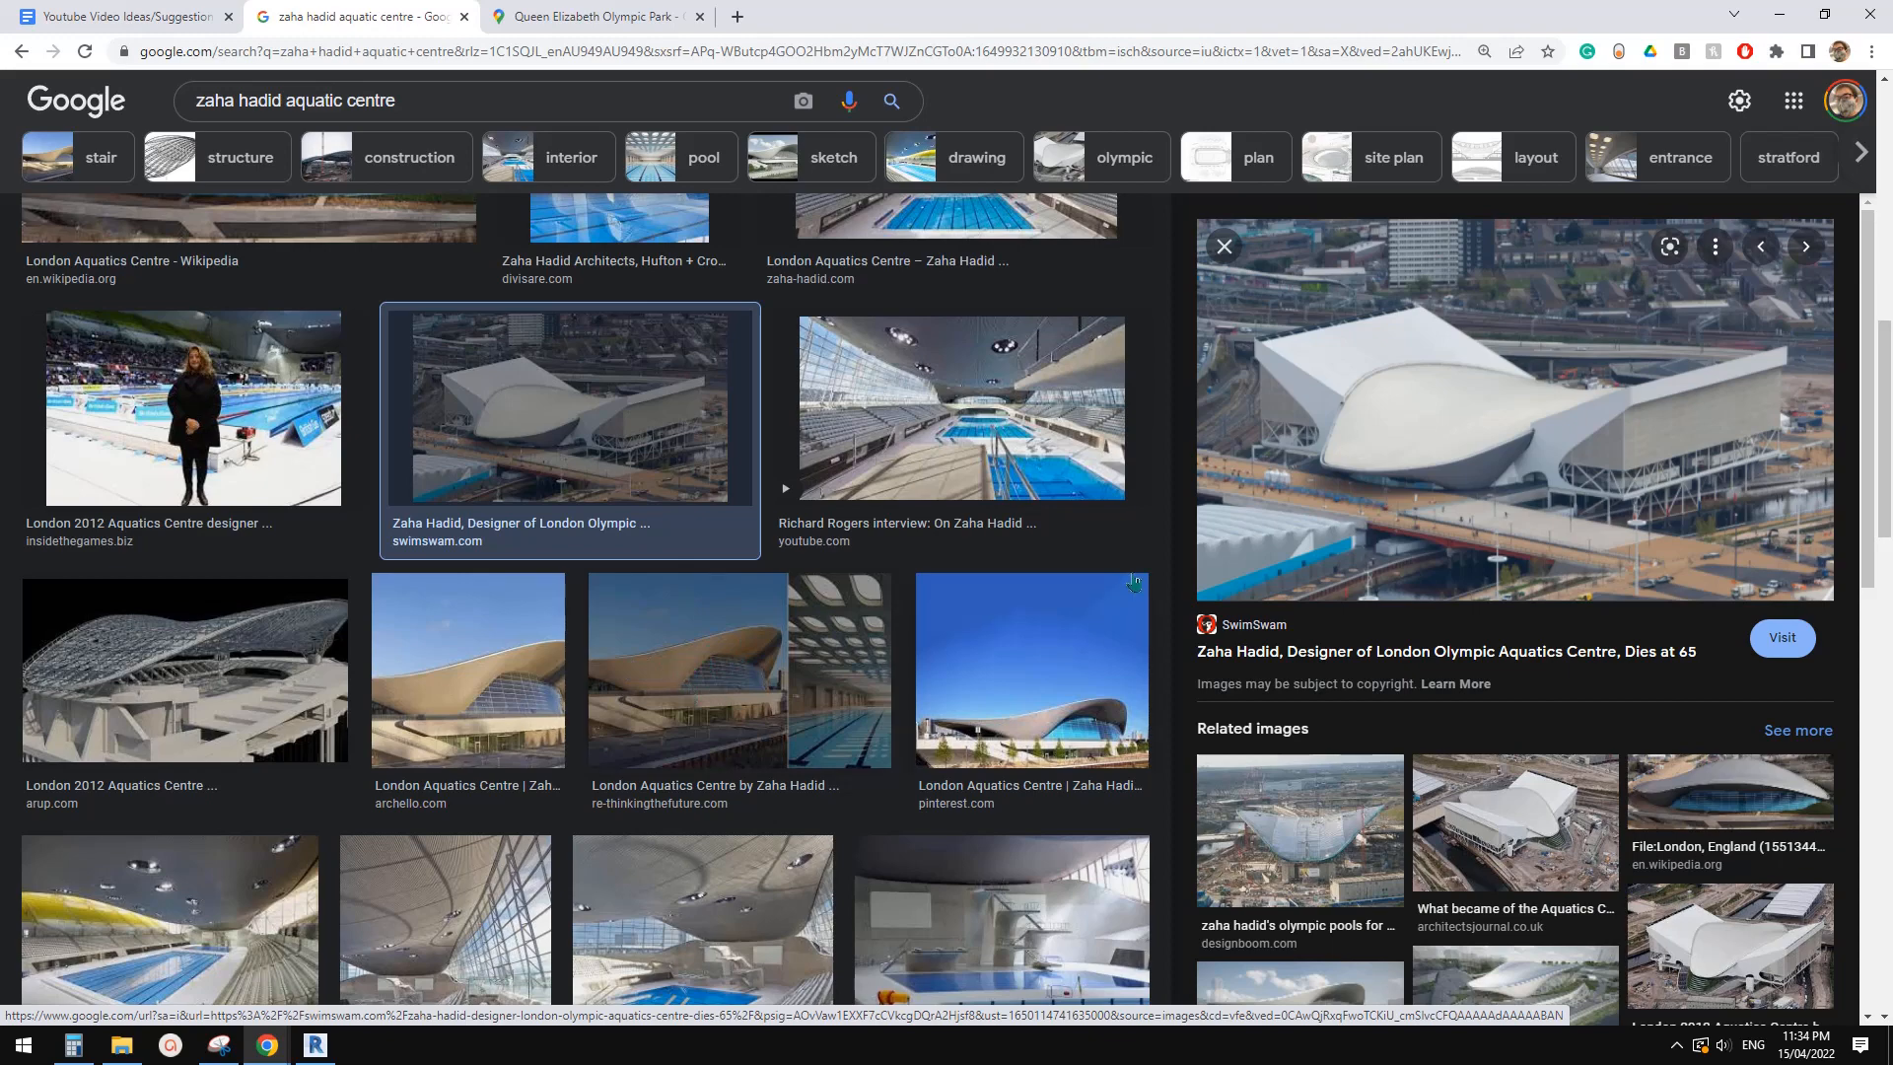
Return to Revit, orbit the roof mass into perspective and clear the selection
left_click(322, 1055)
middle_click_drag(887, 726, 1153, 582, "shift")
key("Escape")
Open the roof mass in the in-place editor and orbit around its profile curves
left_click(1136, 583)
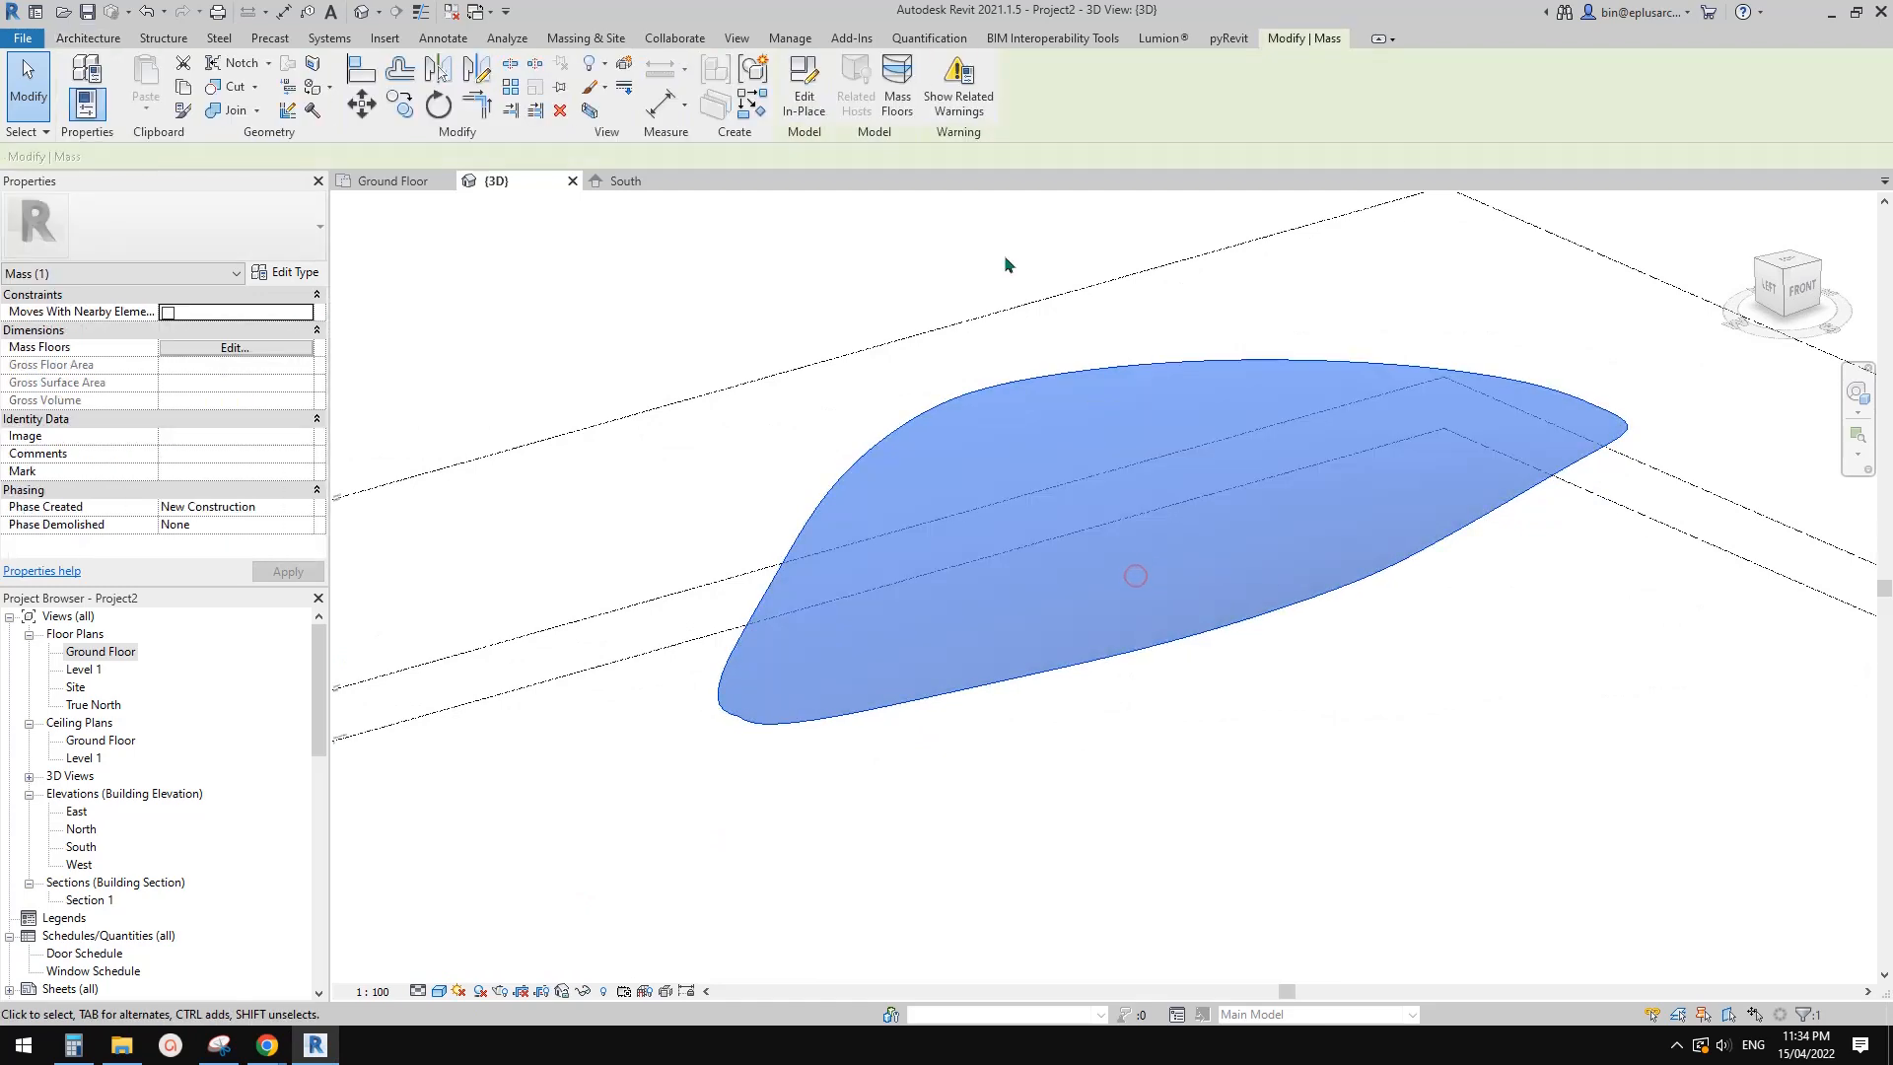
double_click(1073, 350)
middle_click_drag(1073, 350, 1192, 536, "shift")
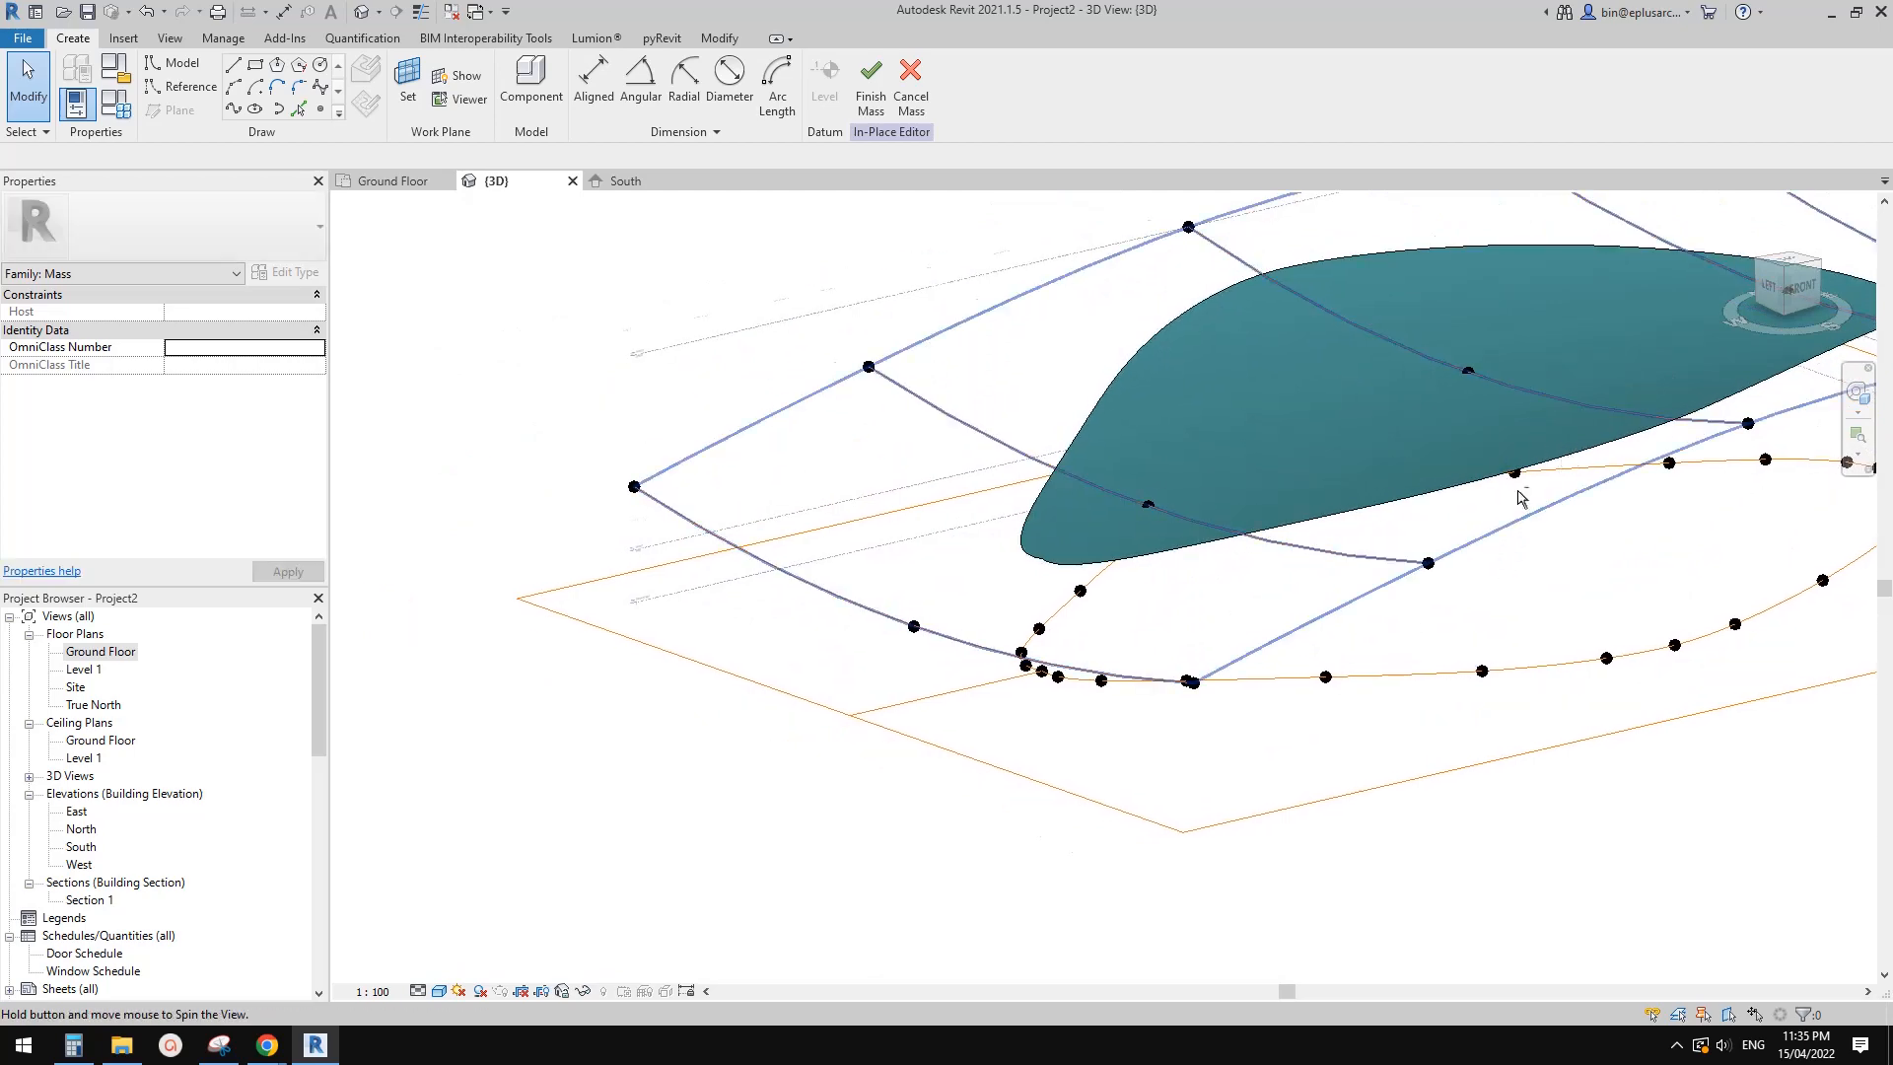
middle_click_drag(1521, 498, 1274, 481, "shift")
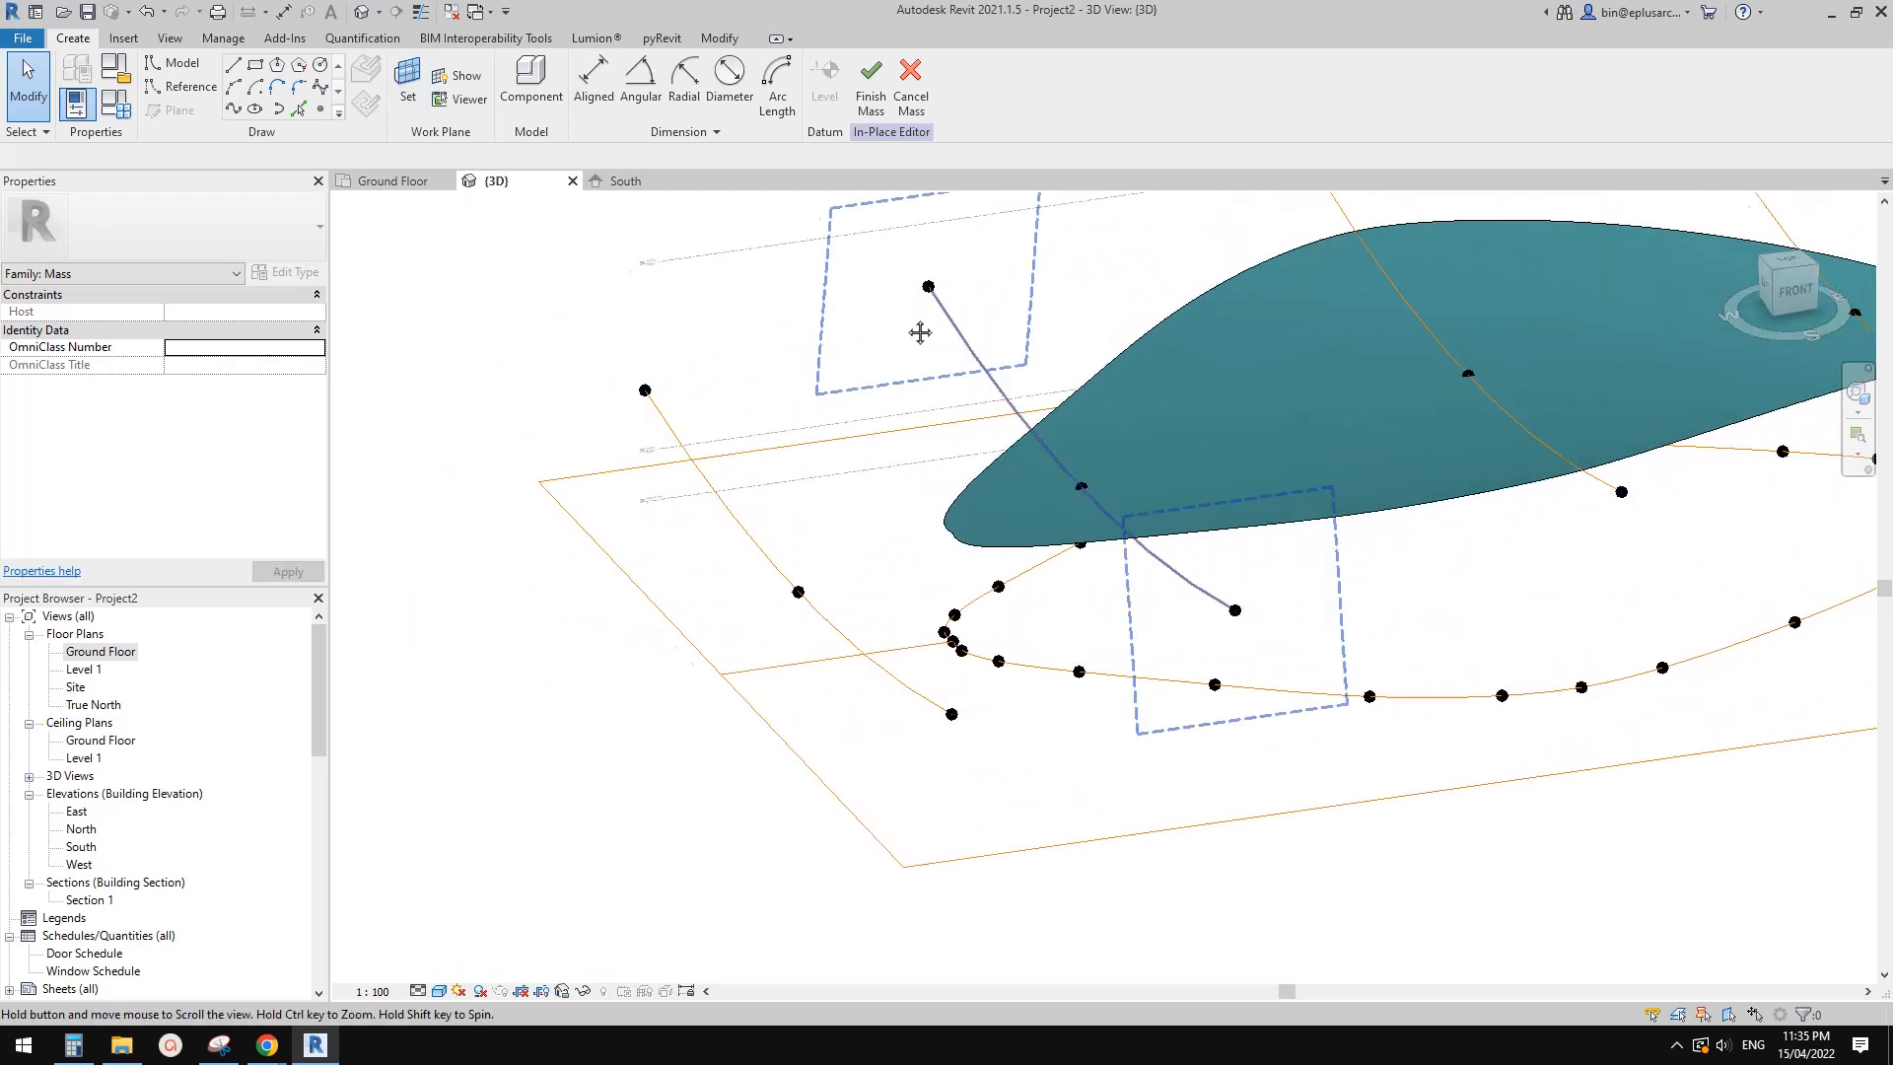
Switch the Draw panel to drawing reference lines
left_click(196, 65)
scroll(503, 276, "up", 1)
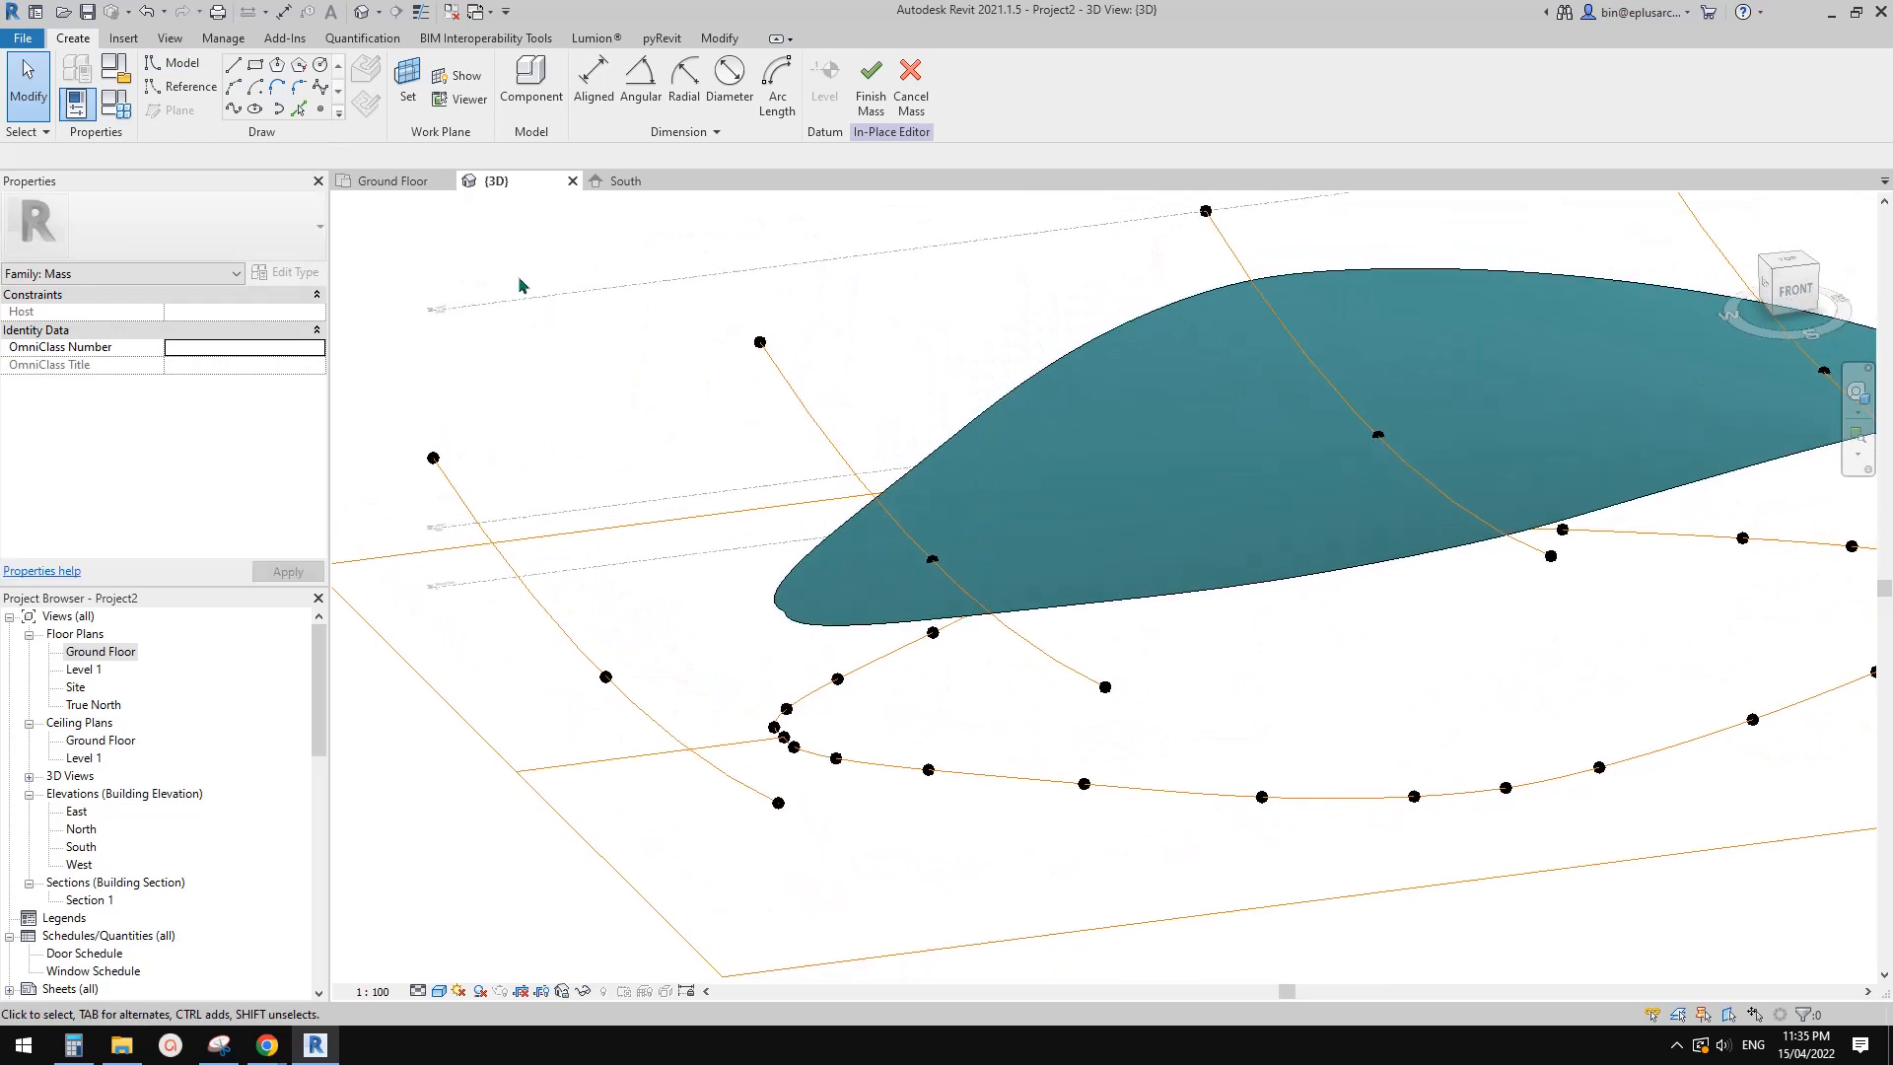
left_click(196, 87)
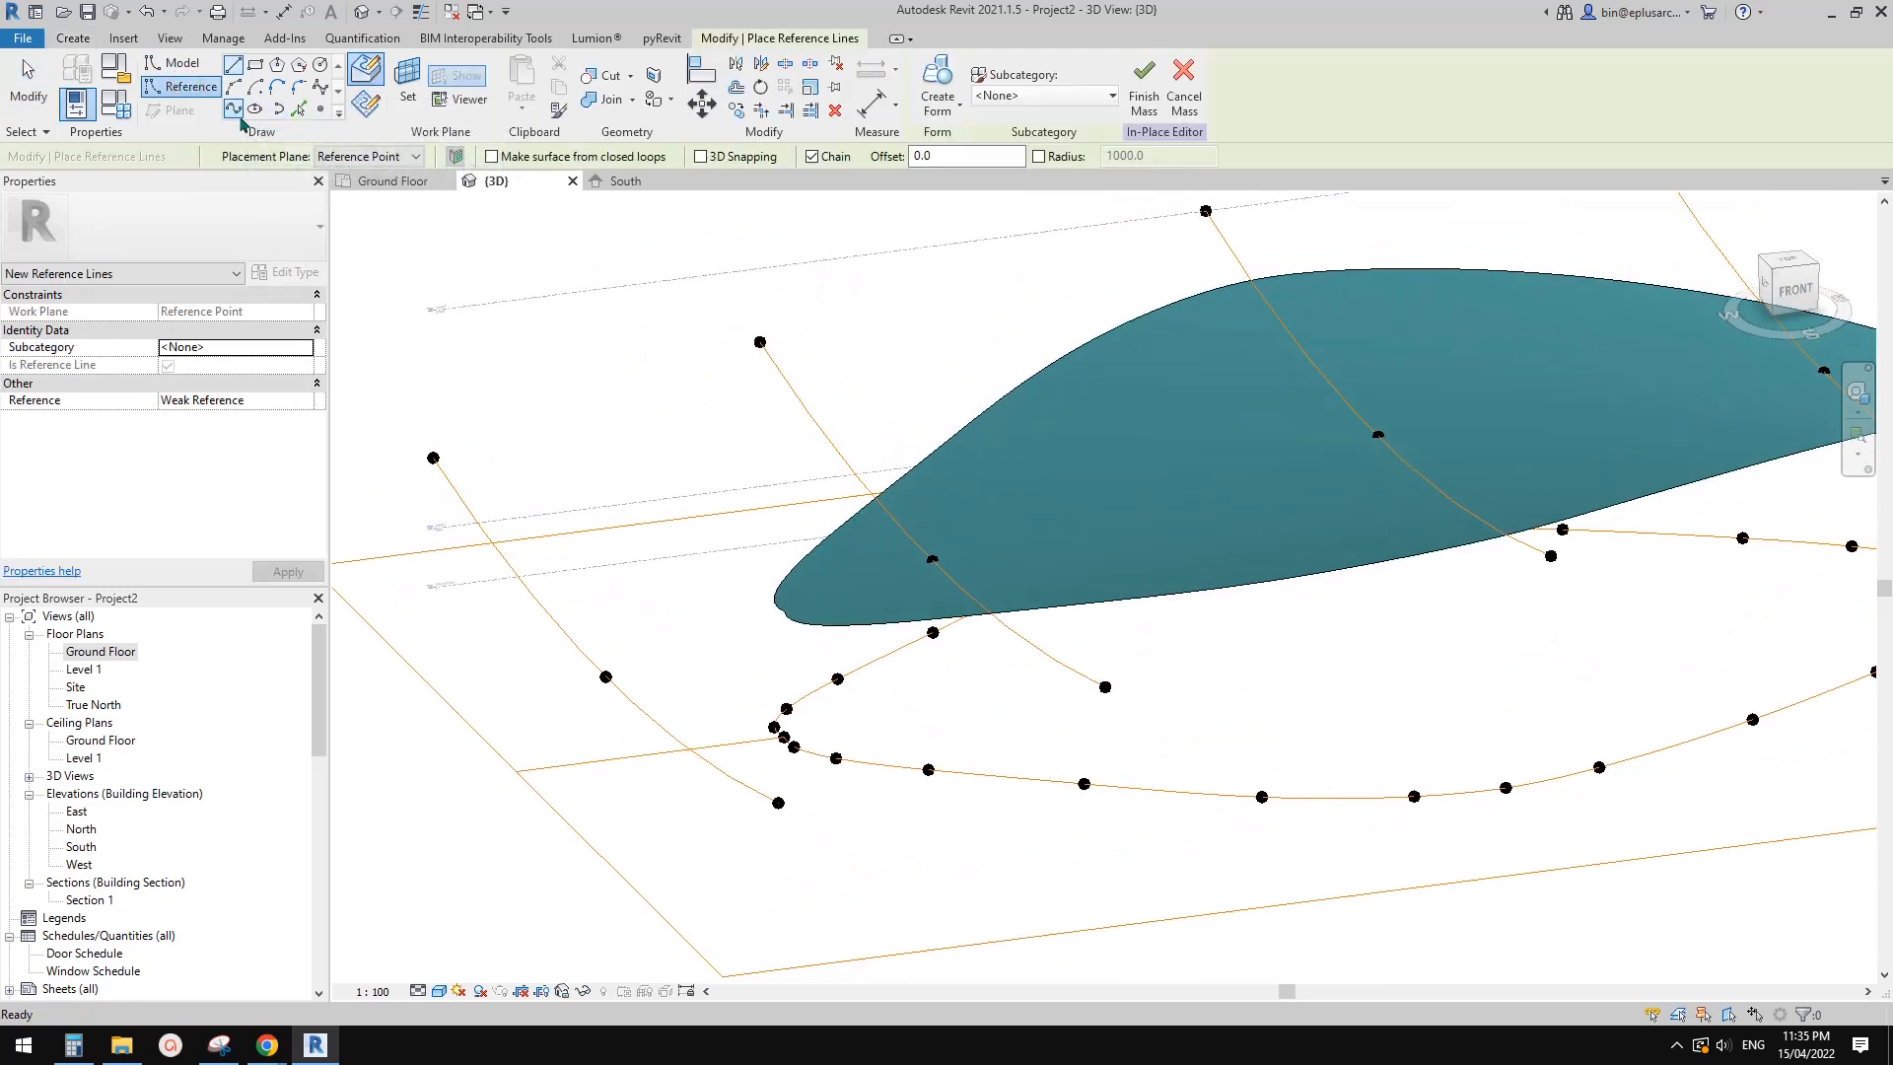
Place a reference point with Draw on Face on the form's lower edge near the tip
left_click(321, 110)
scroll(864, 572, "up", 5)
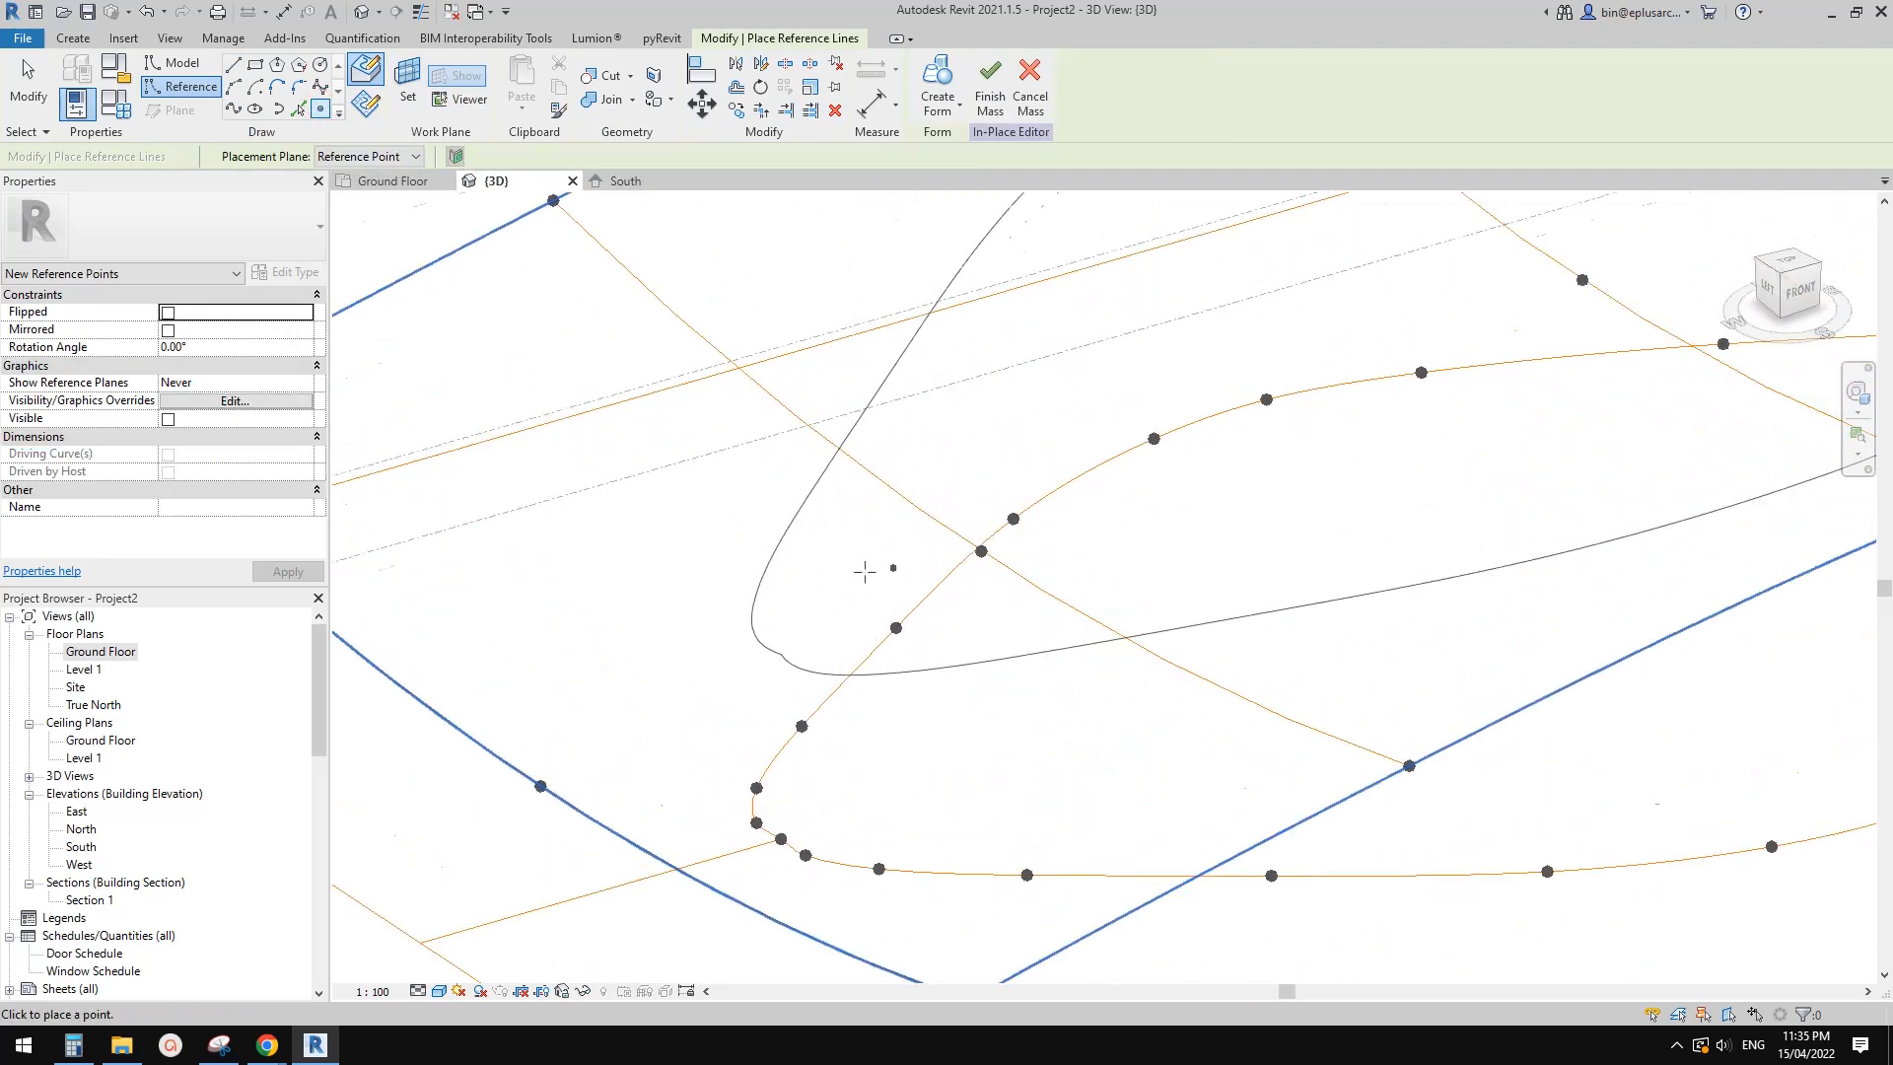
left_click(366, 79)
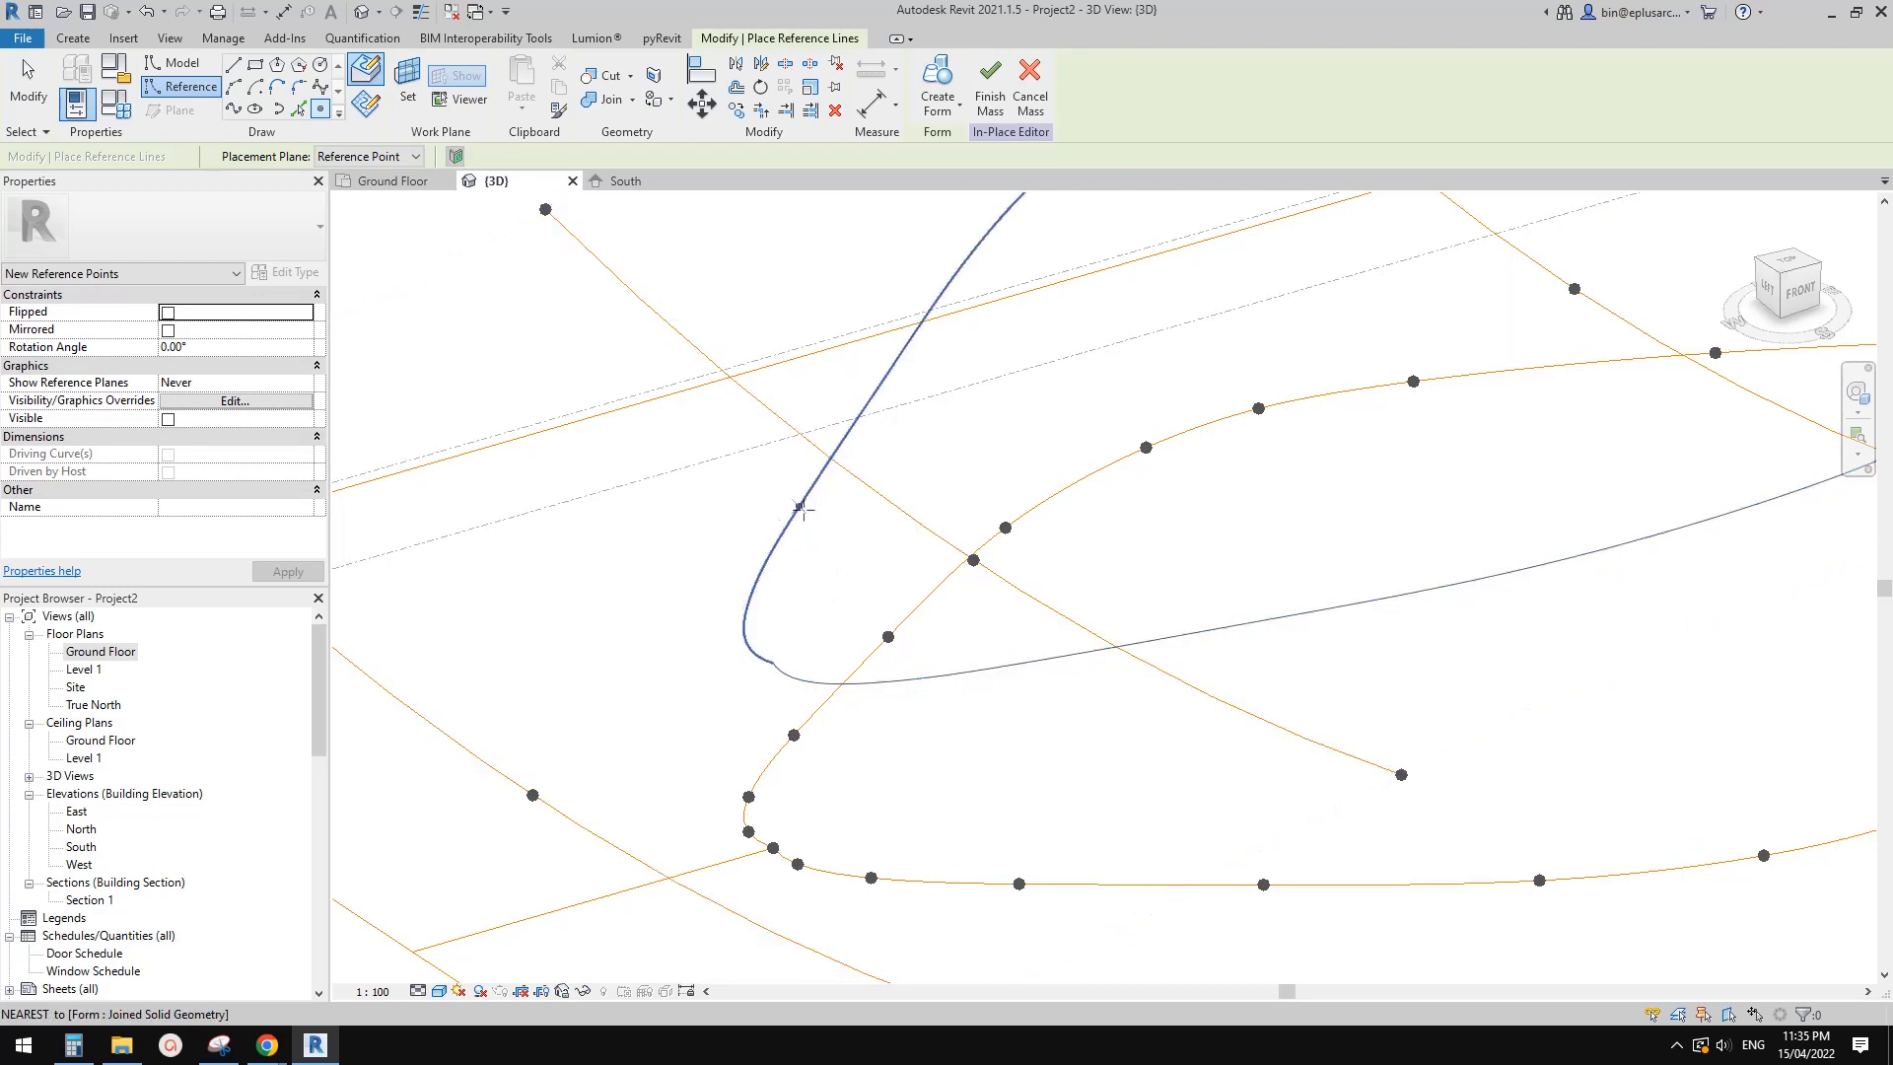
scroll(802, 509, "up", 1)
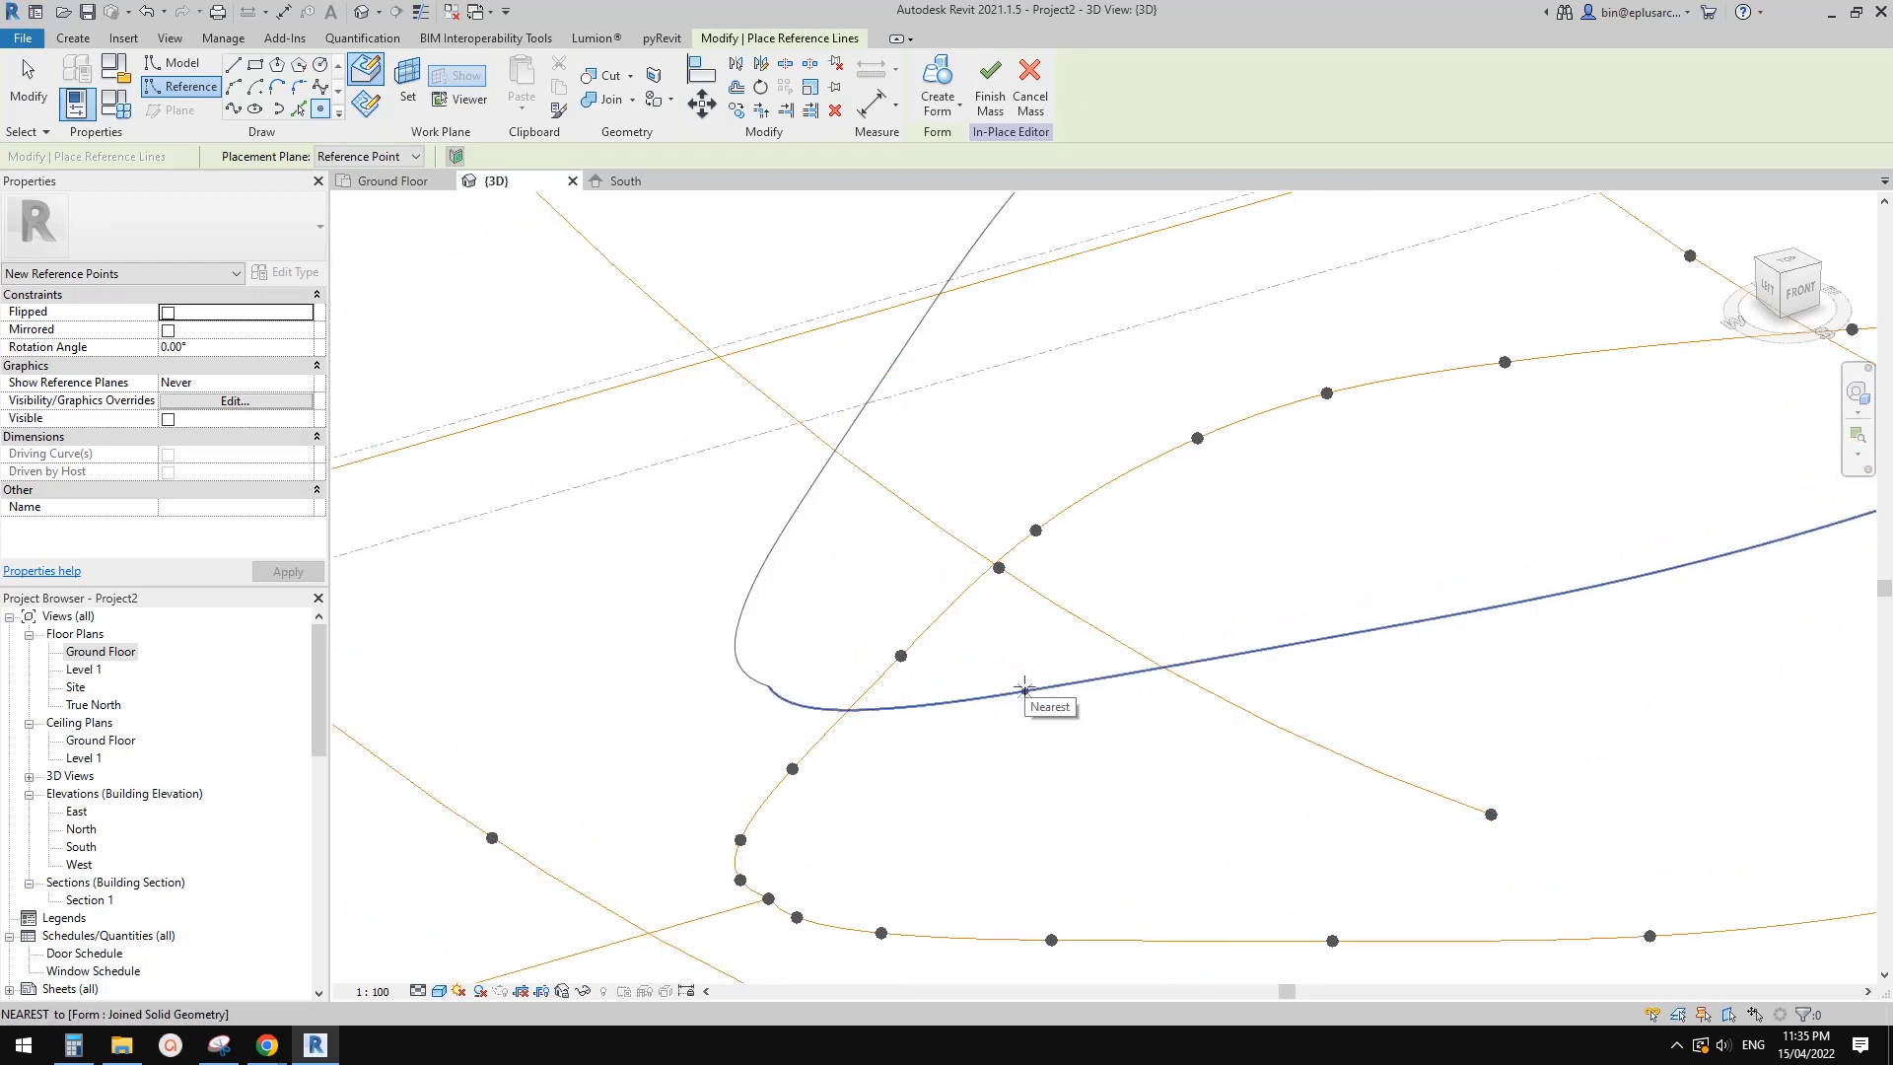
mouse_move(1030, 692)
middle_mouse_down("shift")
mouse_move(1001, 718)
mouse_move(1140, 697)
mouse_move(1057, 711)
middle_mouse_up("shift")
scroll(1057, 712, "up", 1)
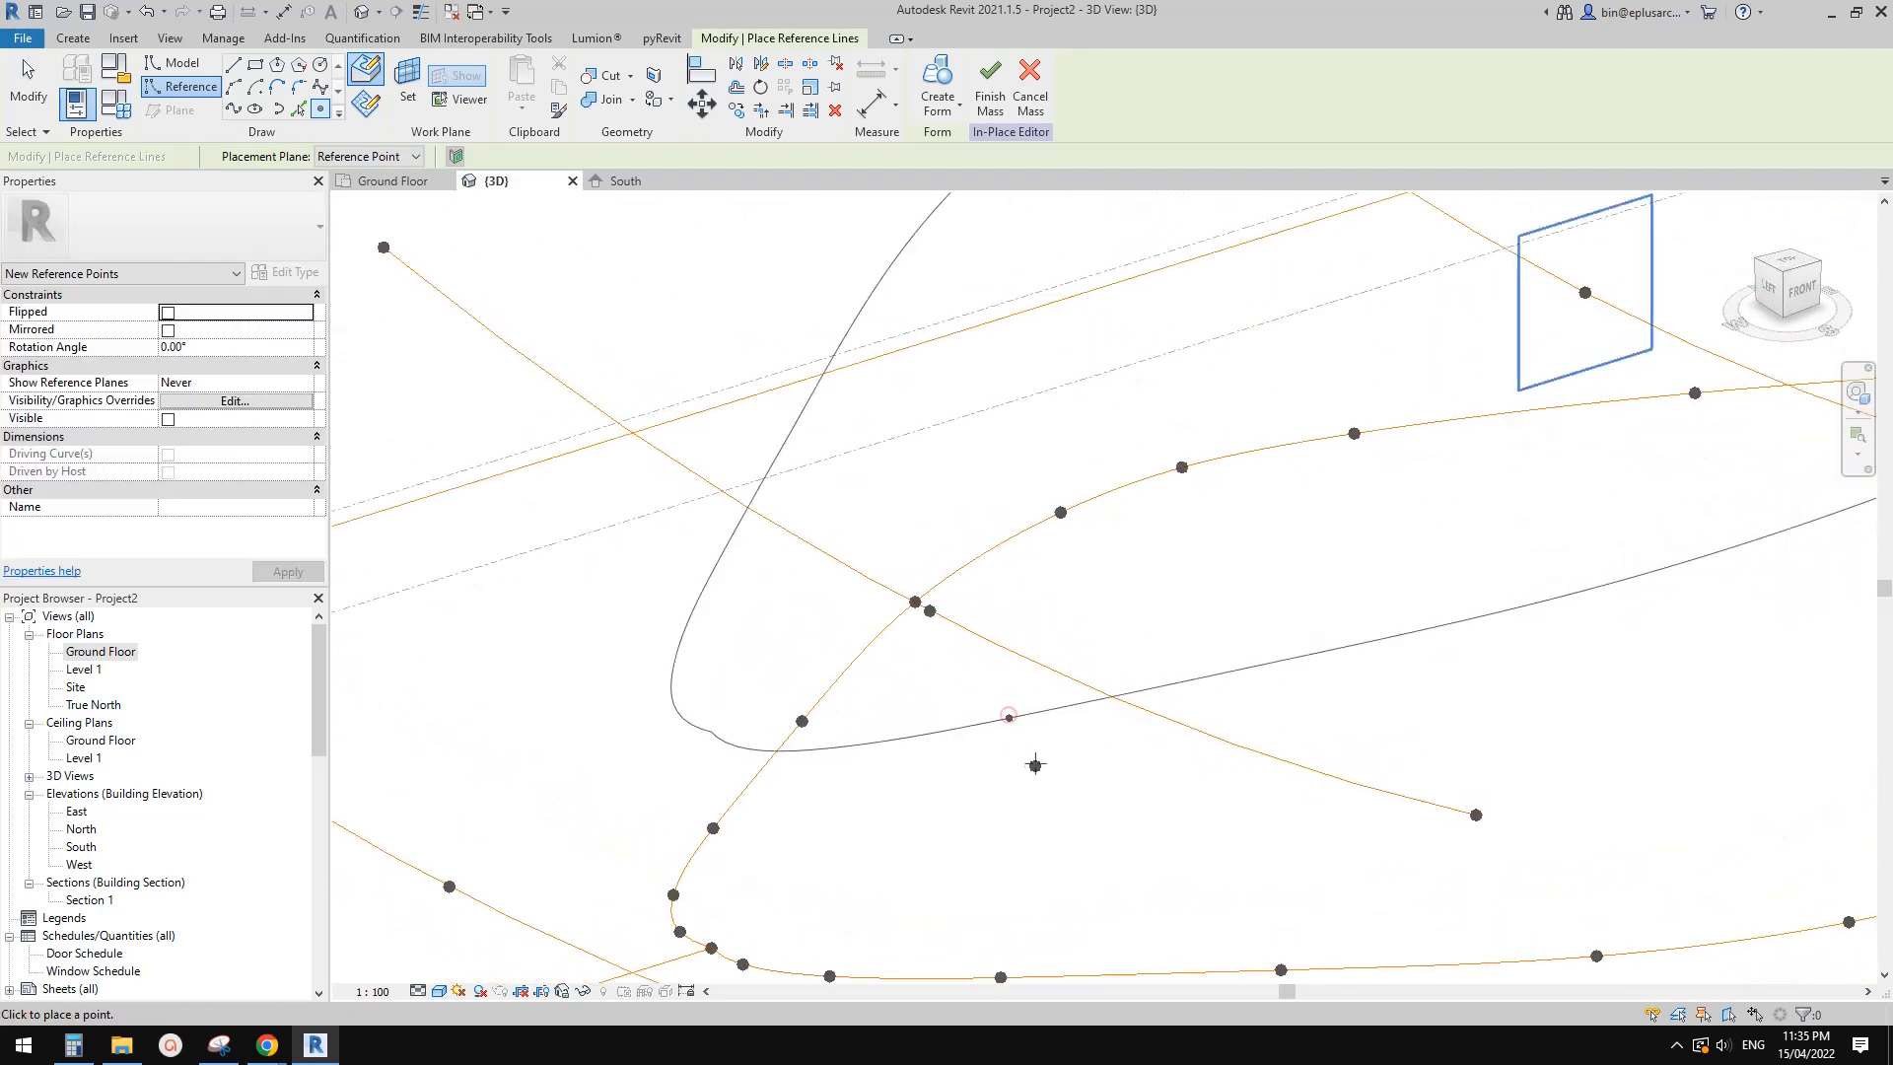
key("Escape")
Flip the lower point's Measure From and set its Normalized Curve Param to 0.1
left_click(1012, 723)
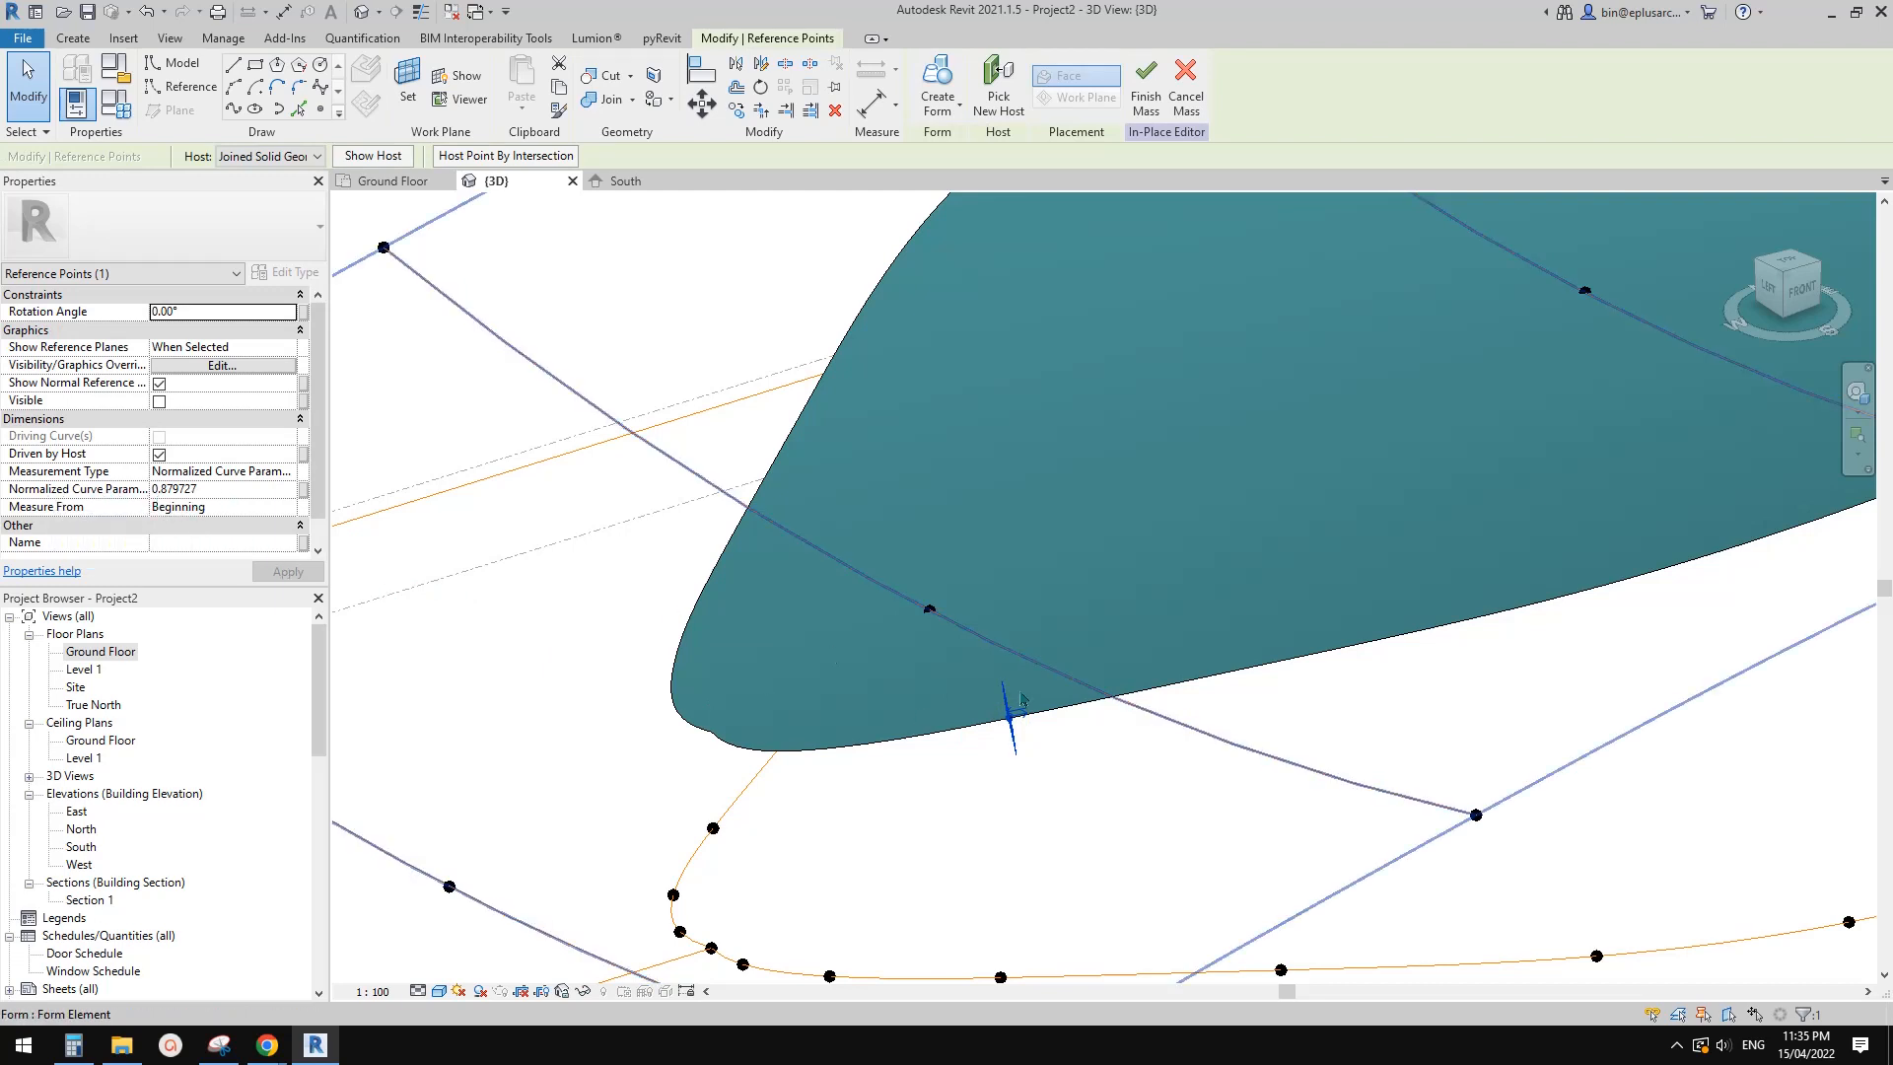
scroll(715, 589, "down", 3)
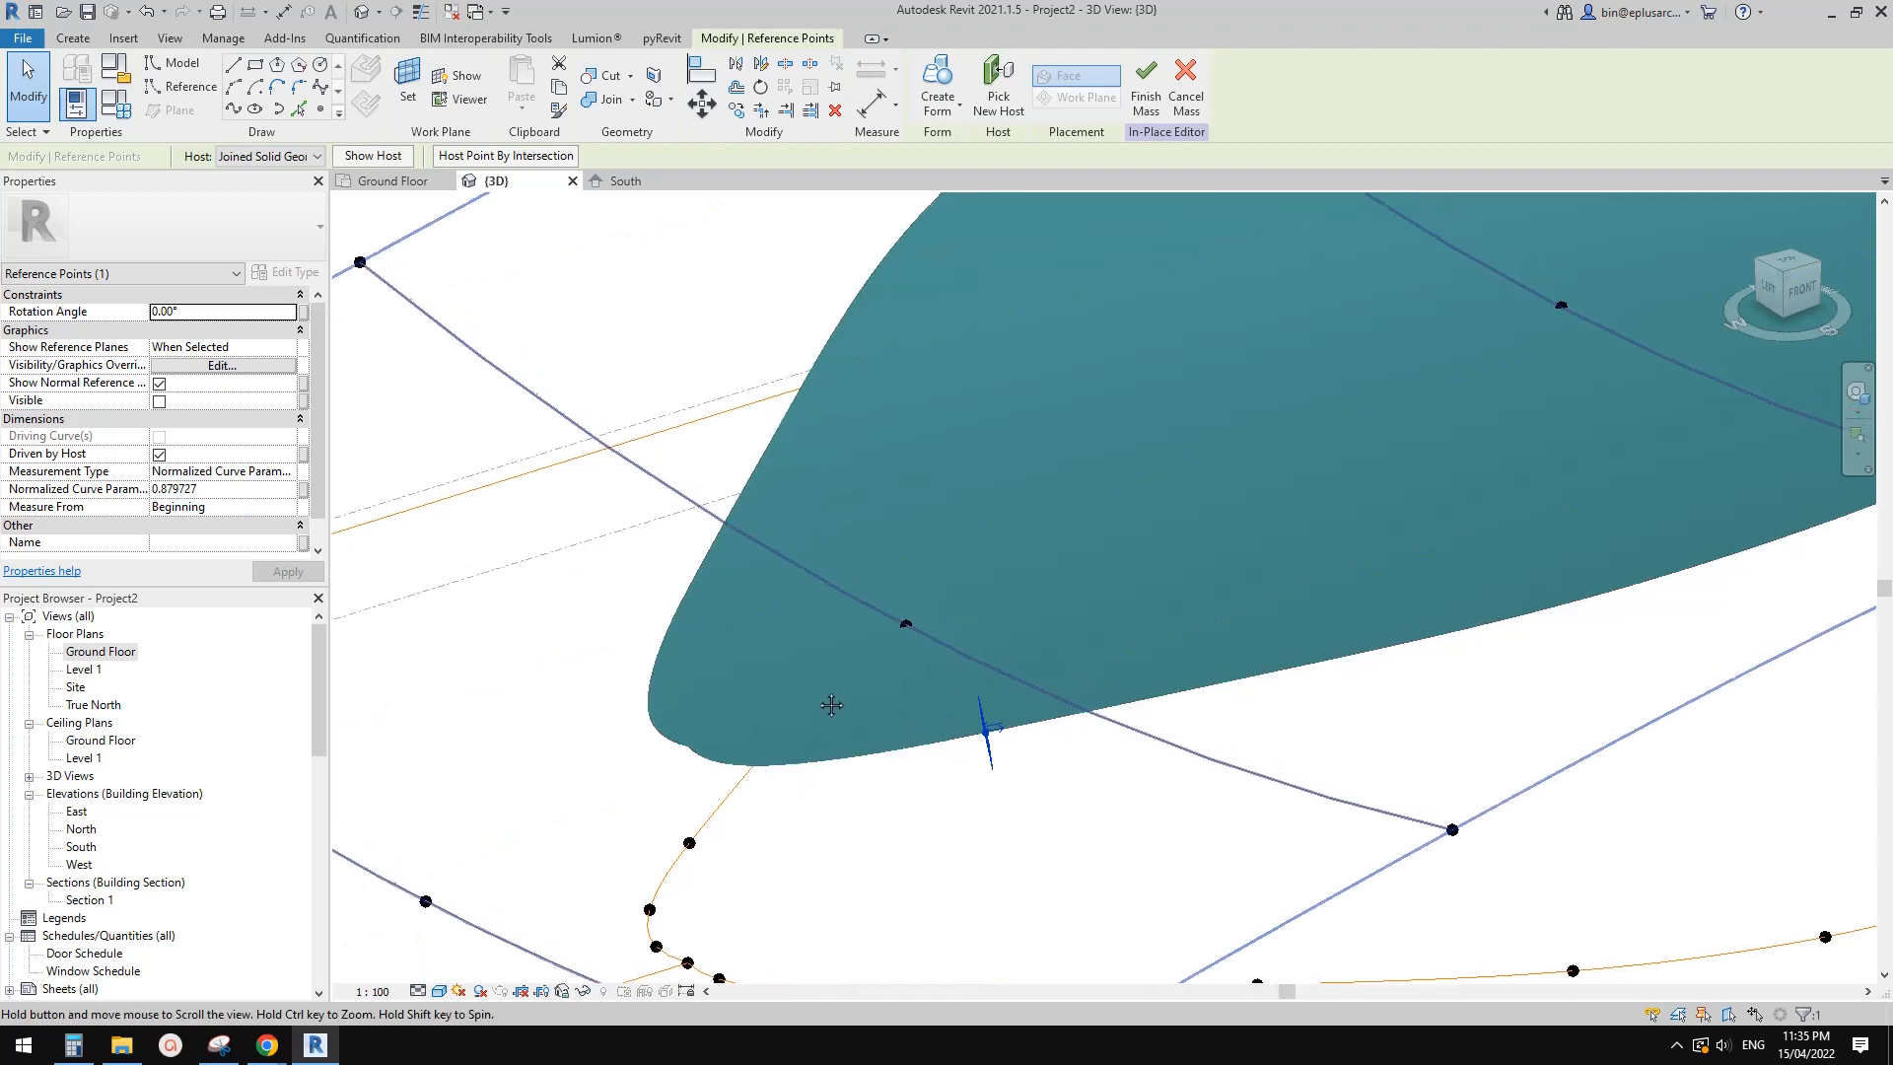
scroll(915, 708, "up", 4)
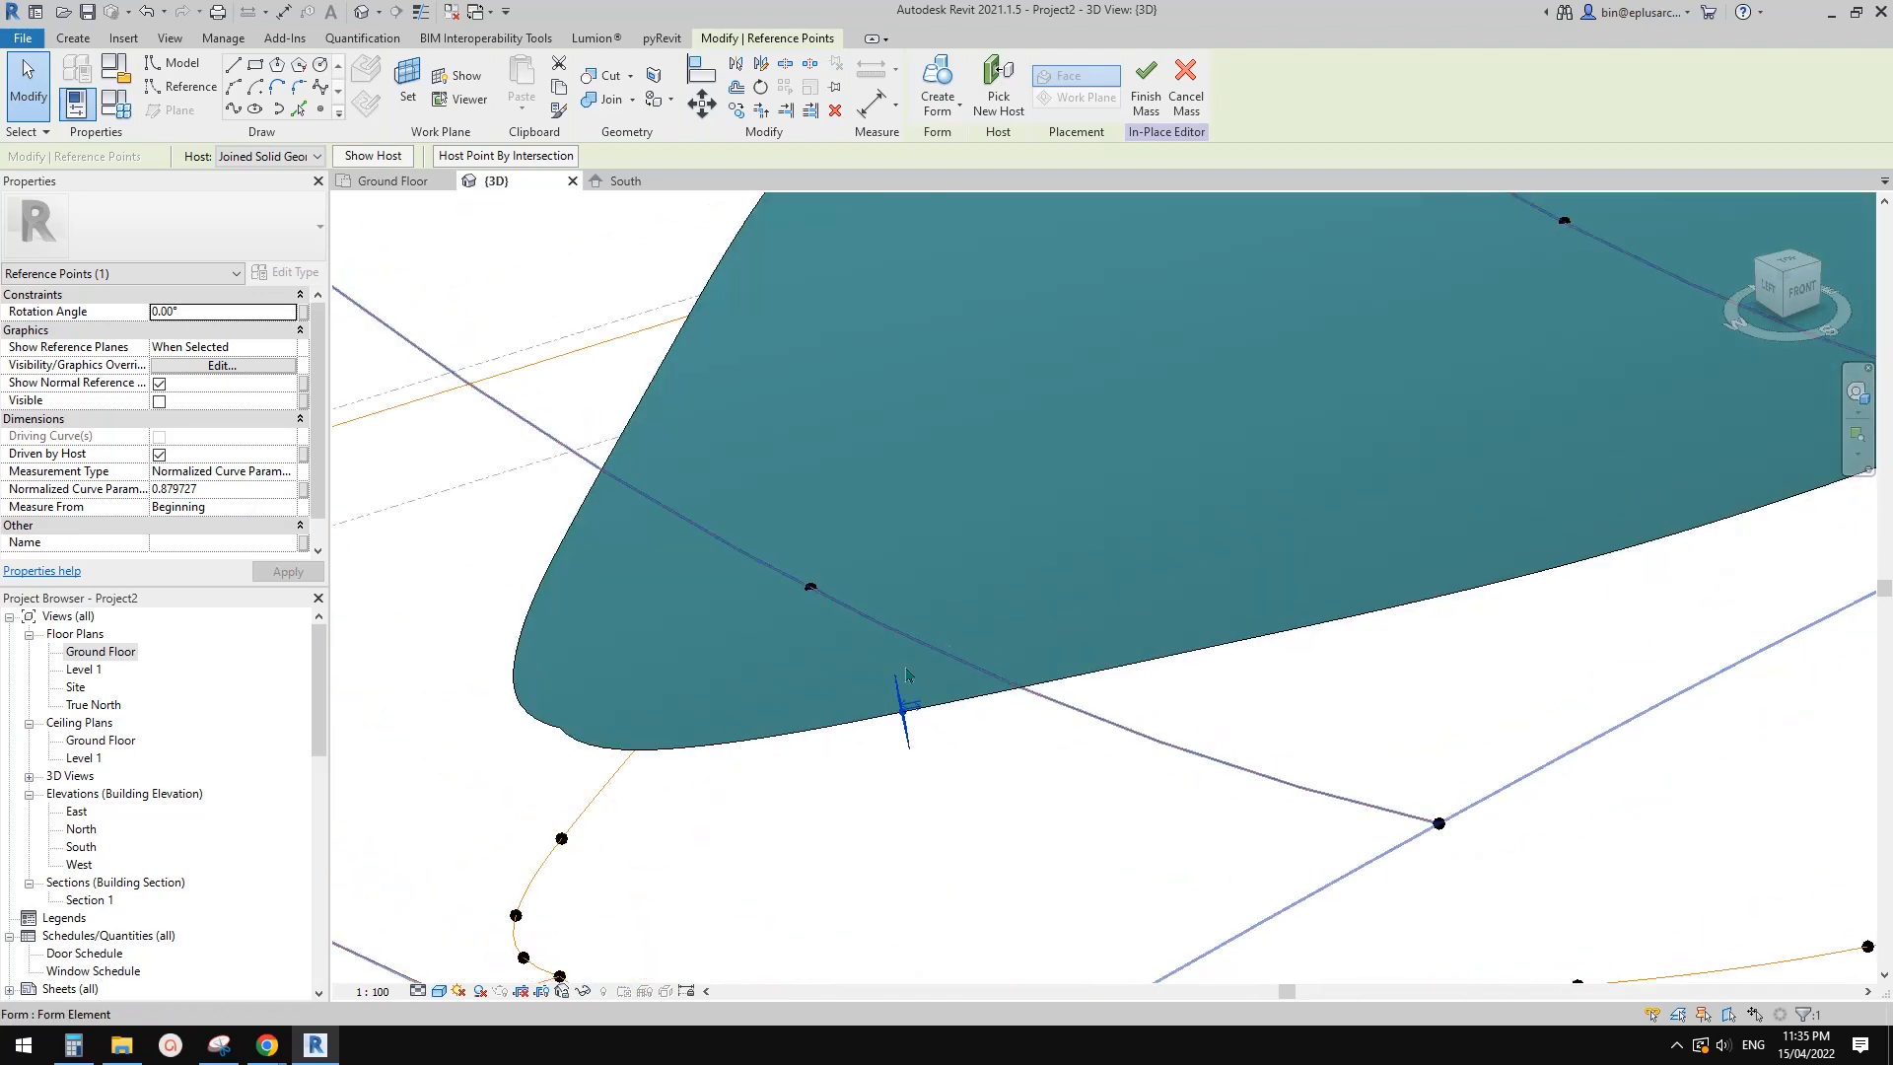
left_click(922, 712)
middle_click_drag(856, 785, 933, 795)
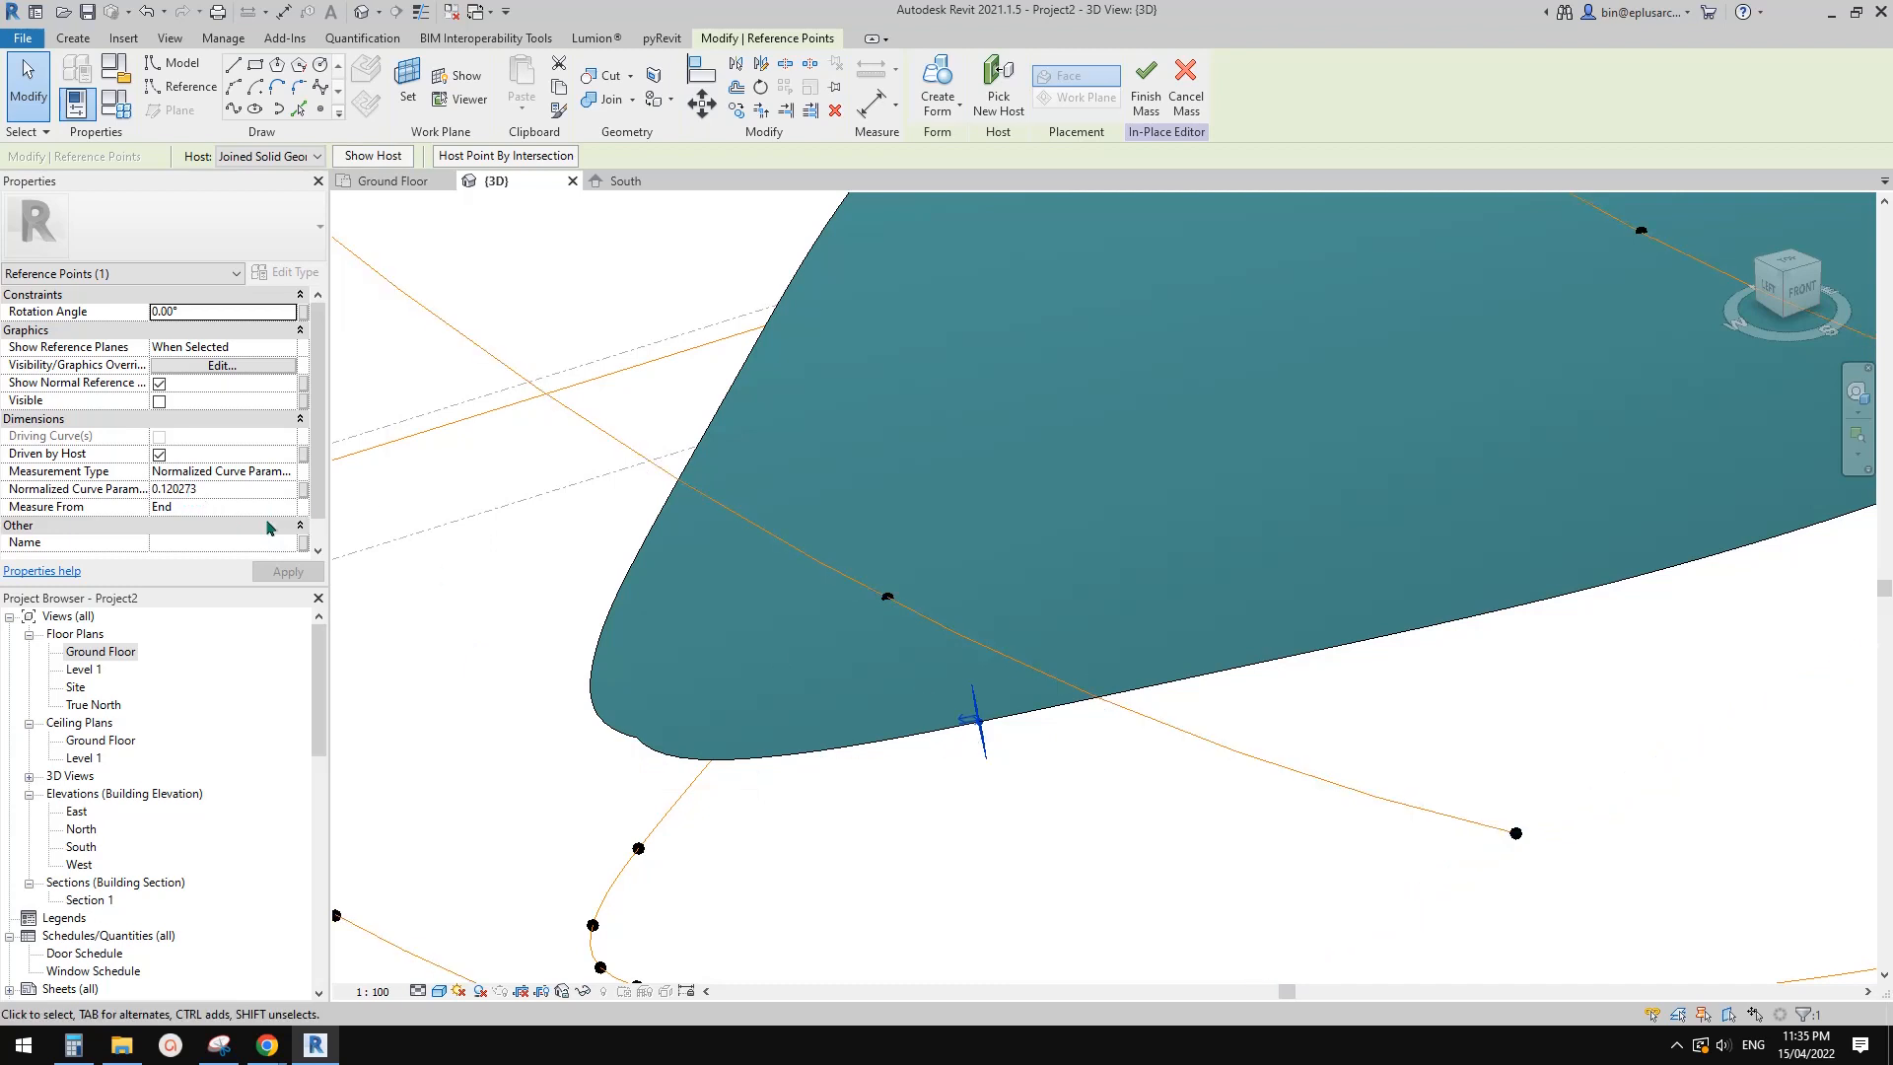
left_click(244, 490)
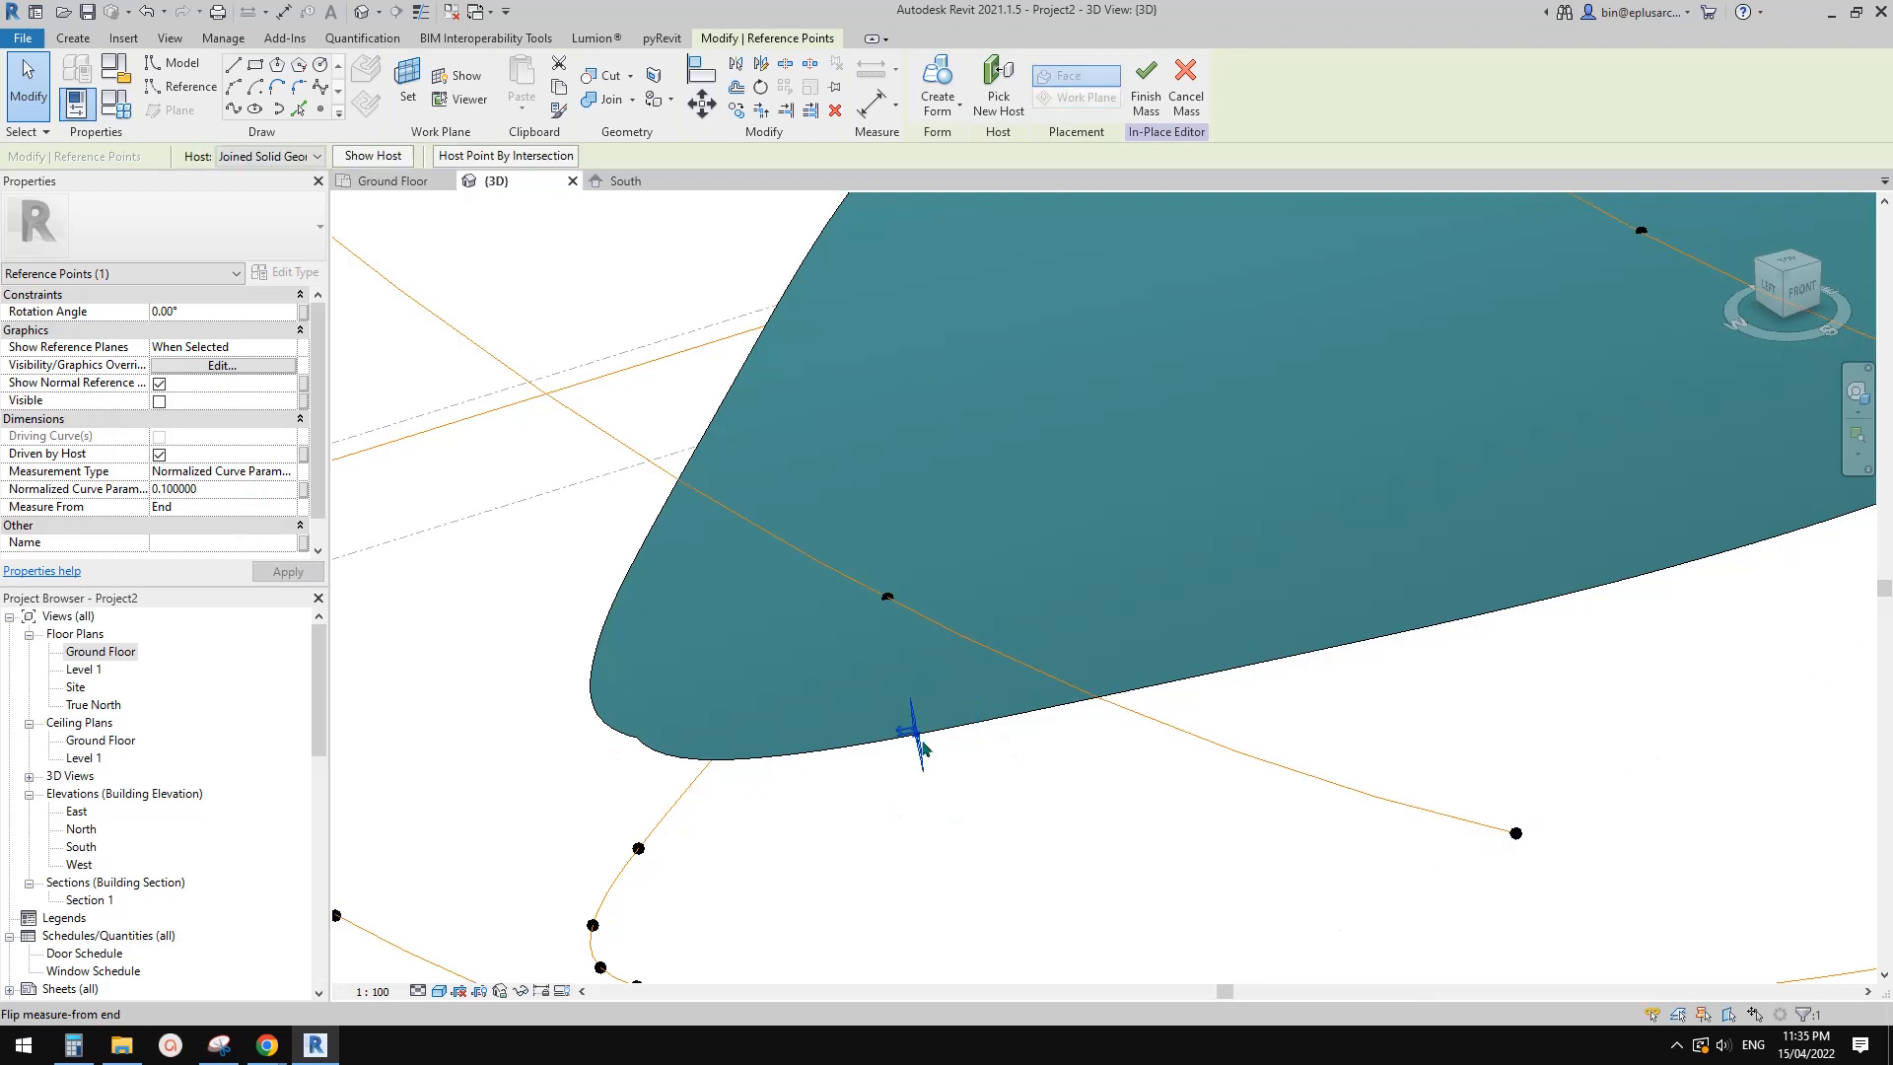
middle_click_drag(917, 737, 961, 759)
Add a point on the upper edge at parameter 0.1, then window-select both points
left_click(323, 110)
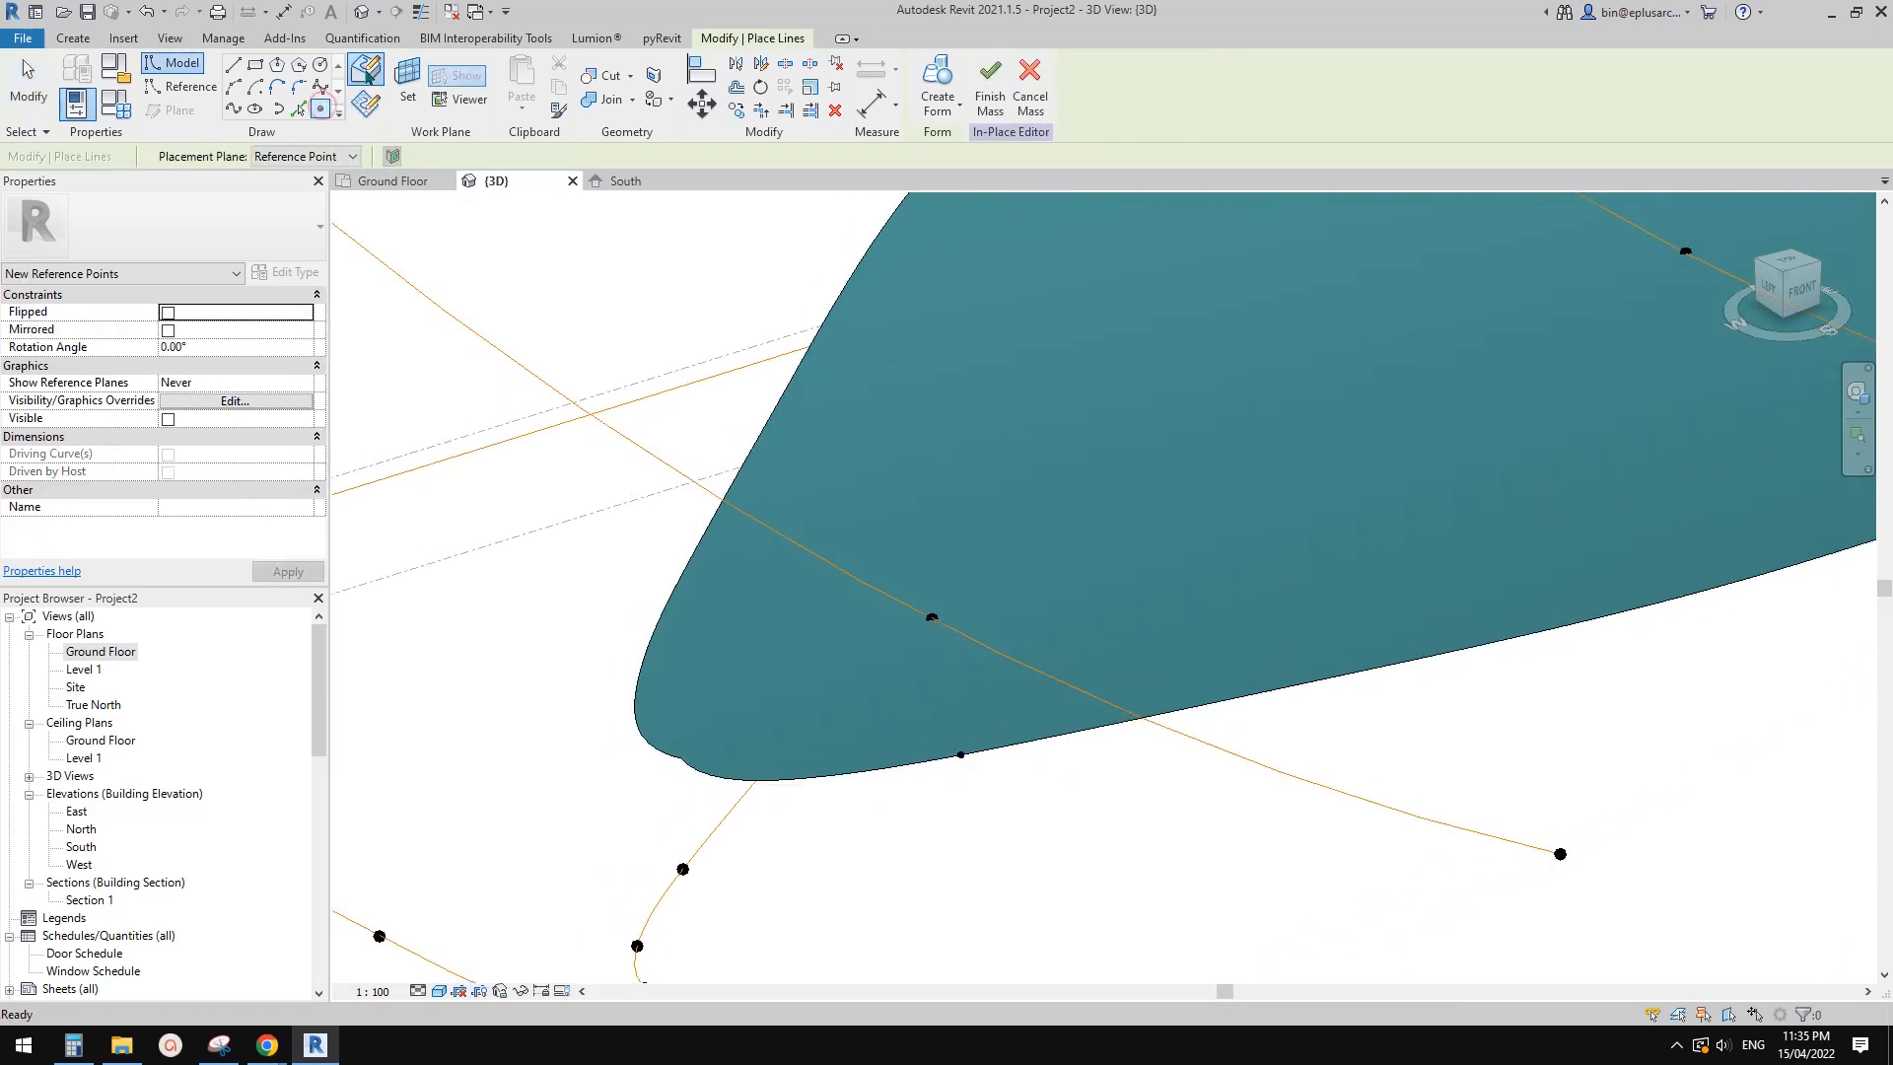
left_click(683, 583)
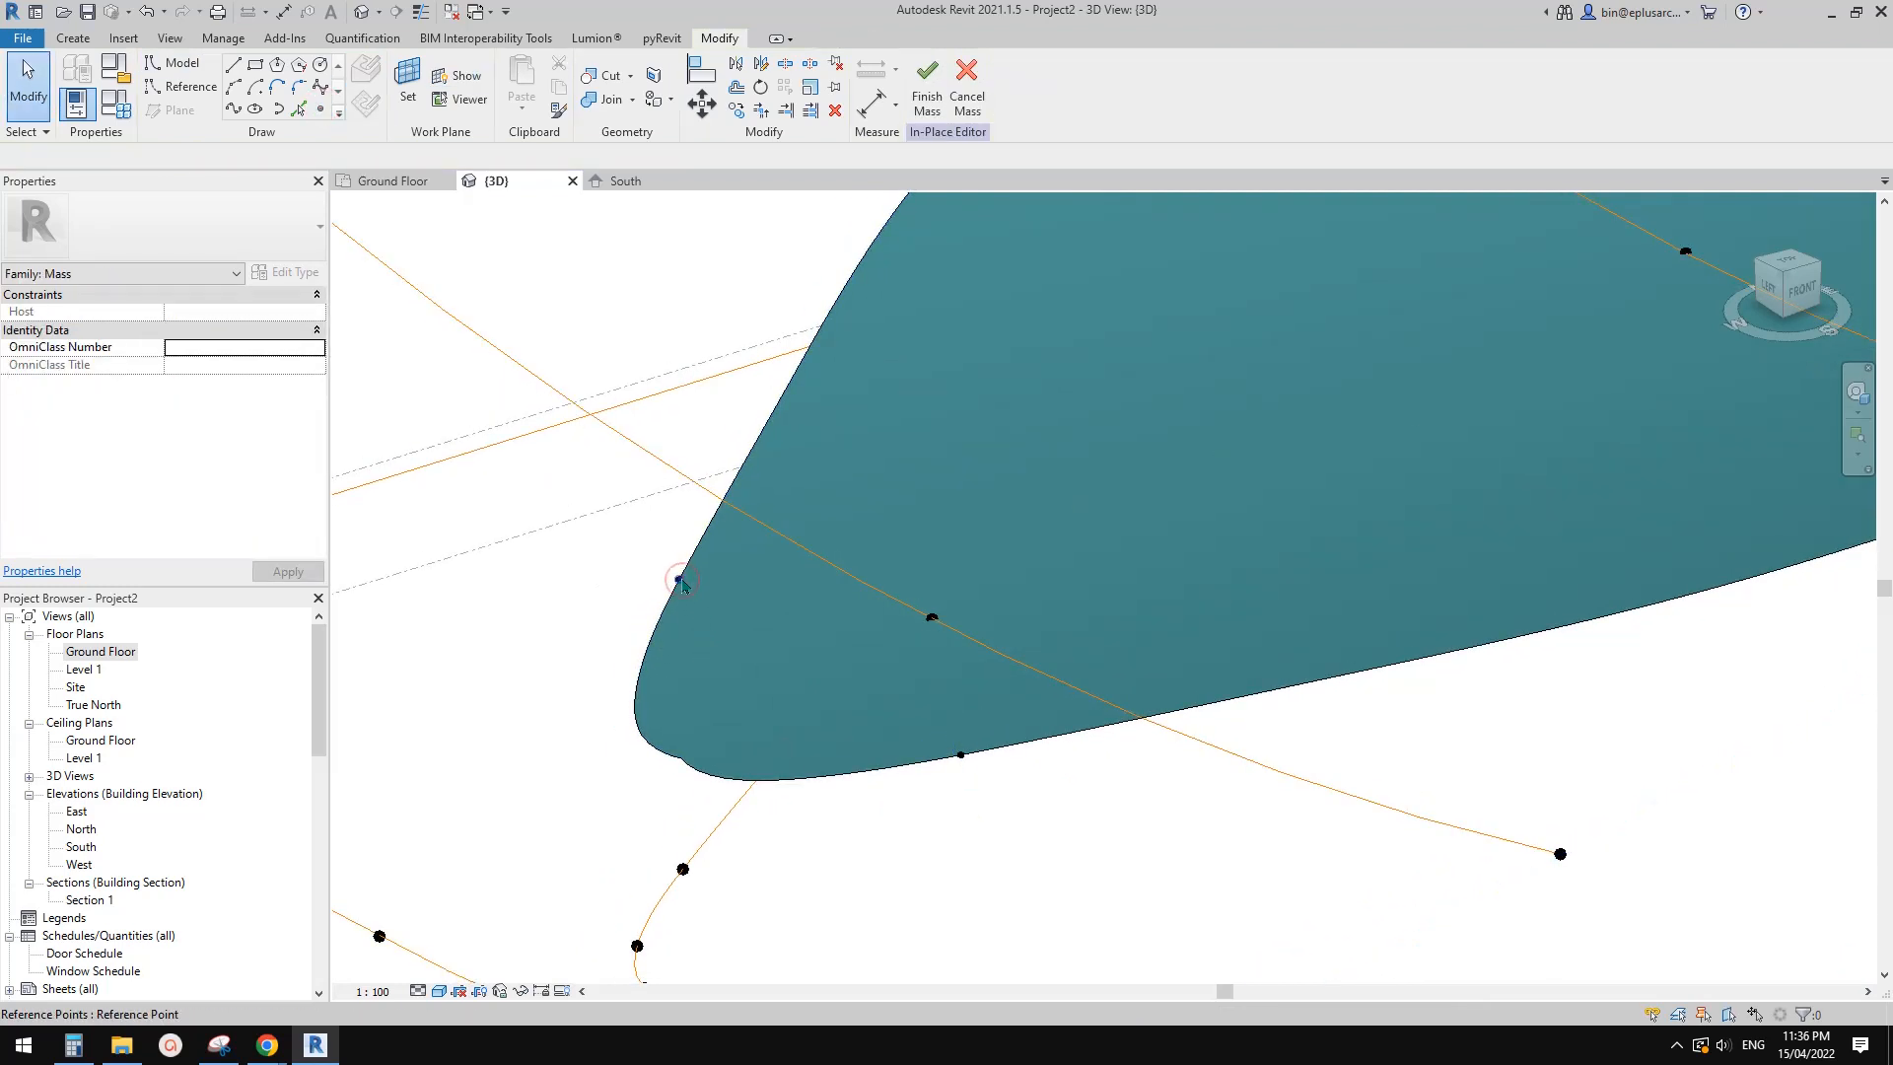
key("Escape")
middle_click_drag(736, 595, 503, 751, "shift")
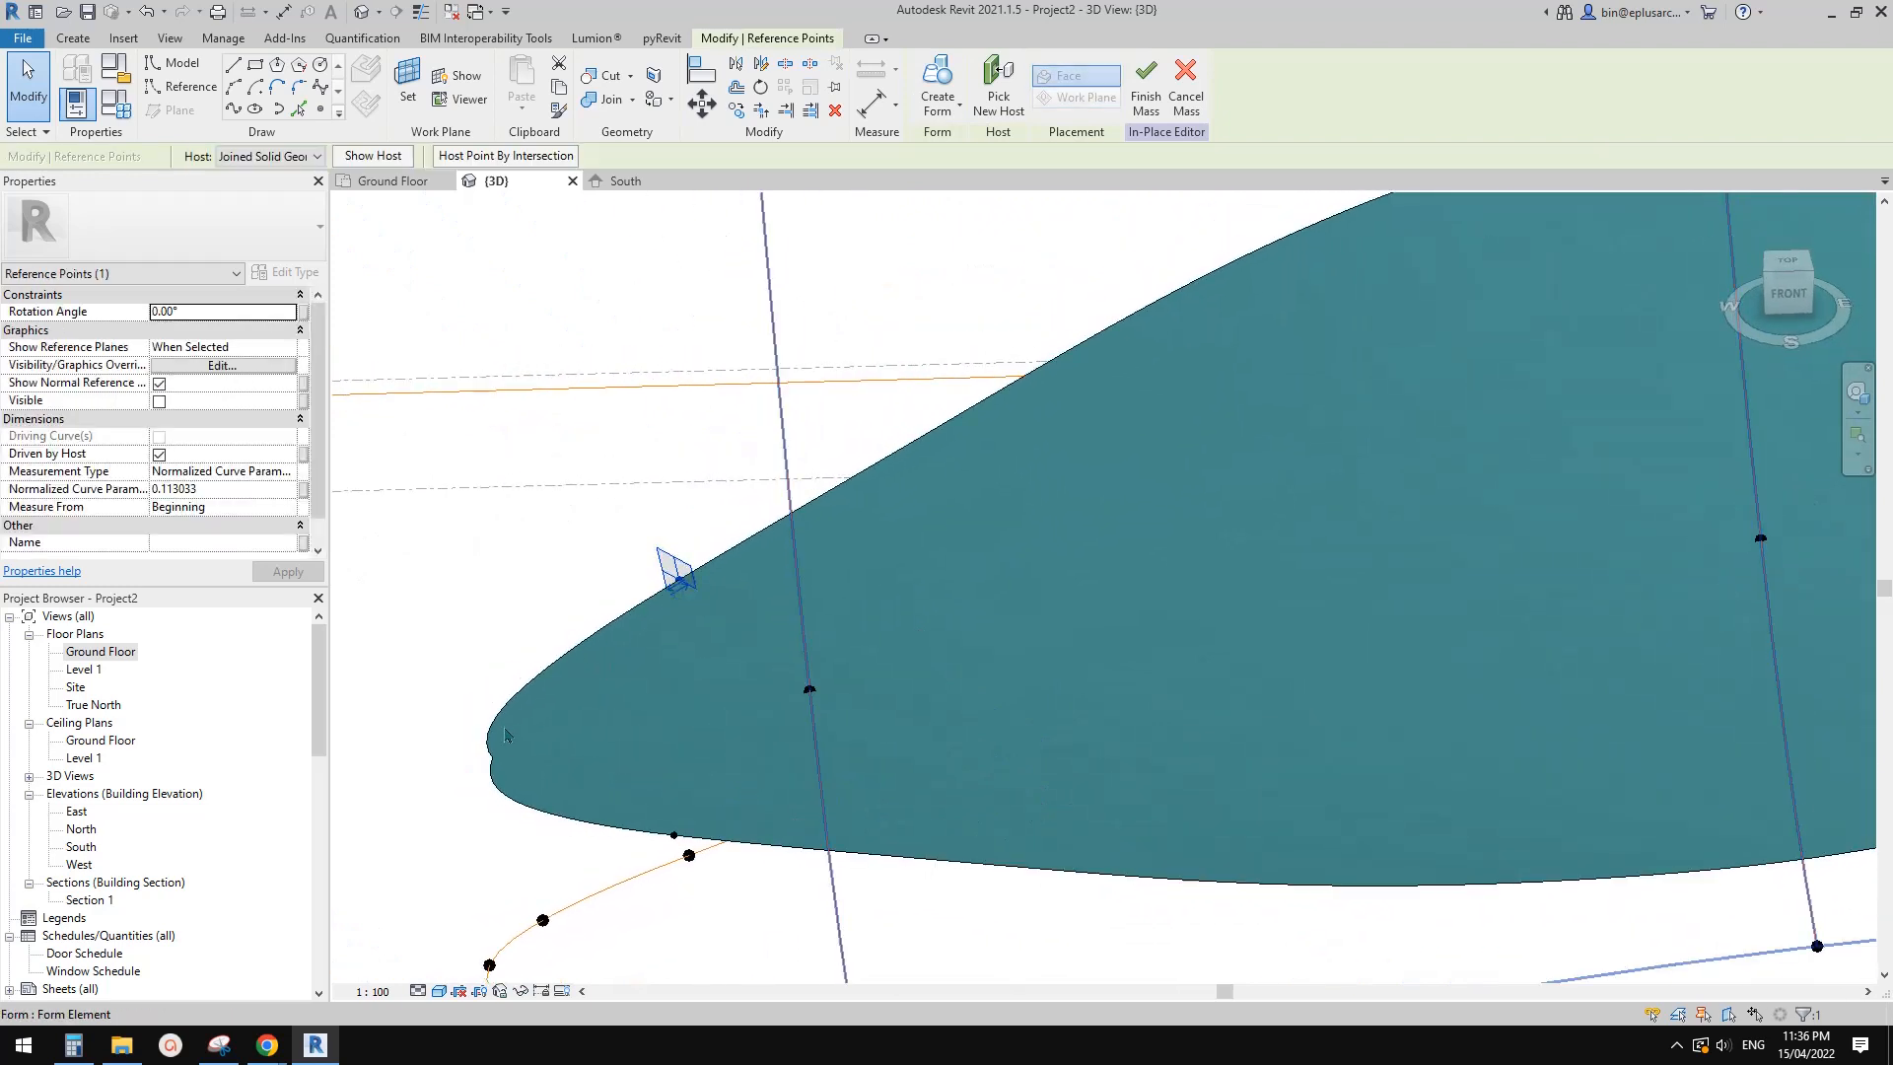
left_click(234, 492)
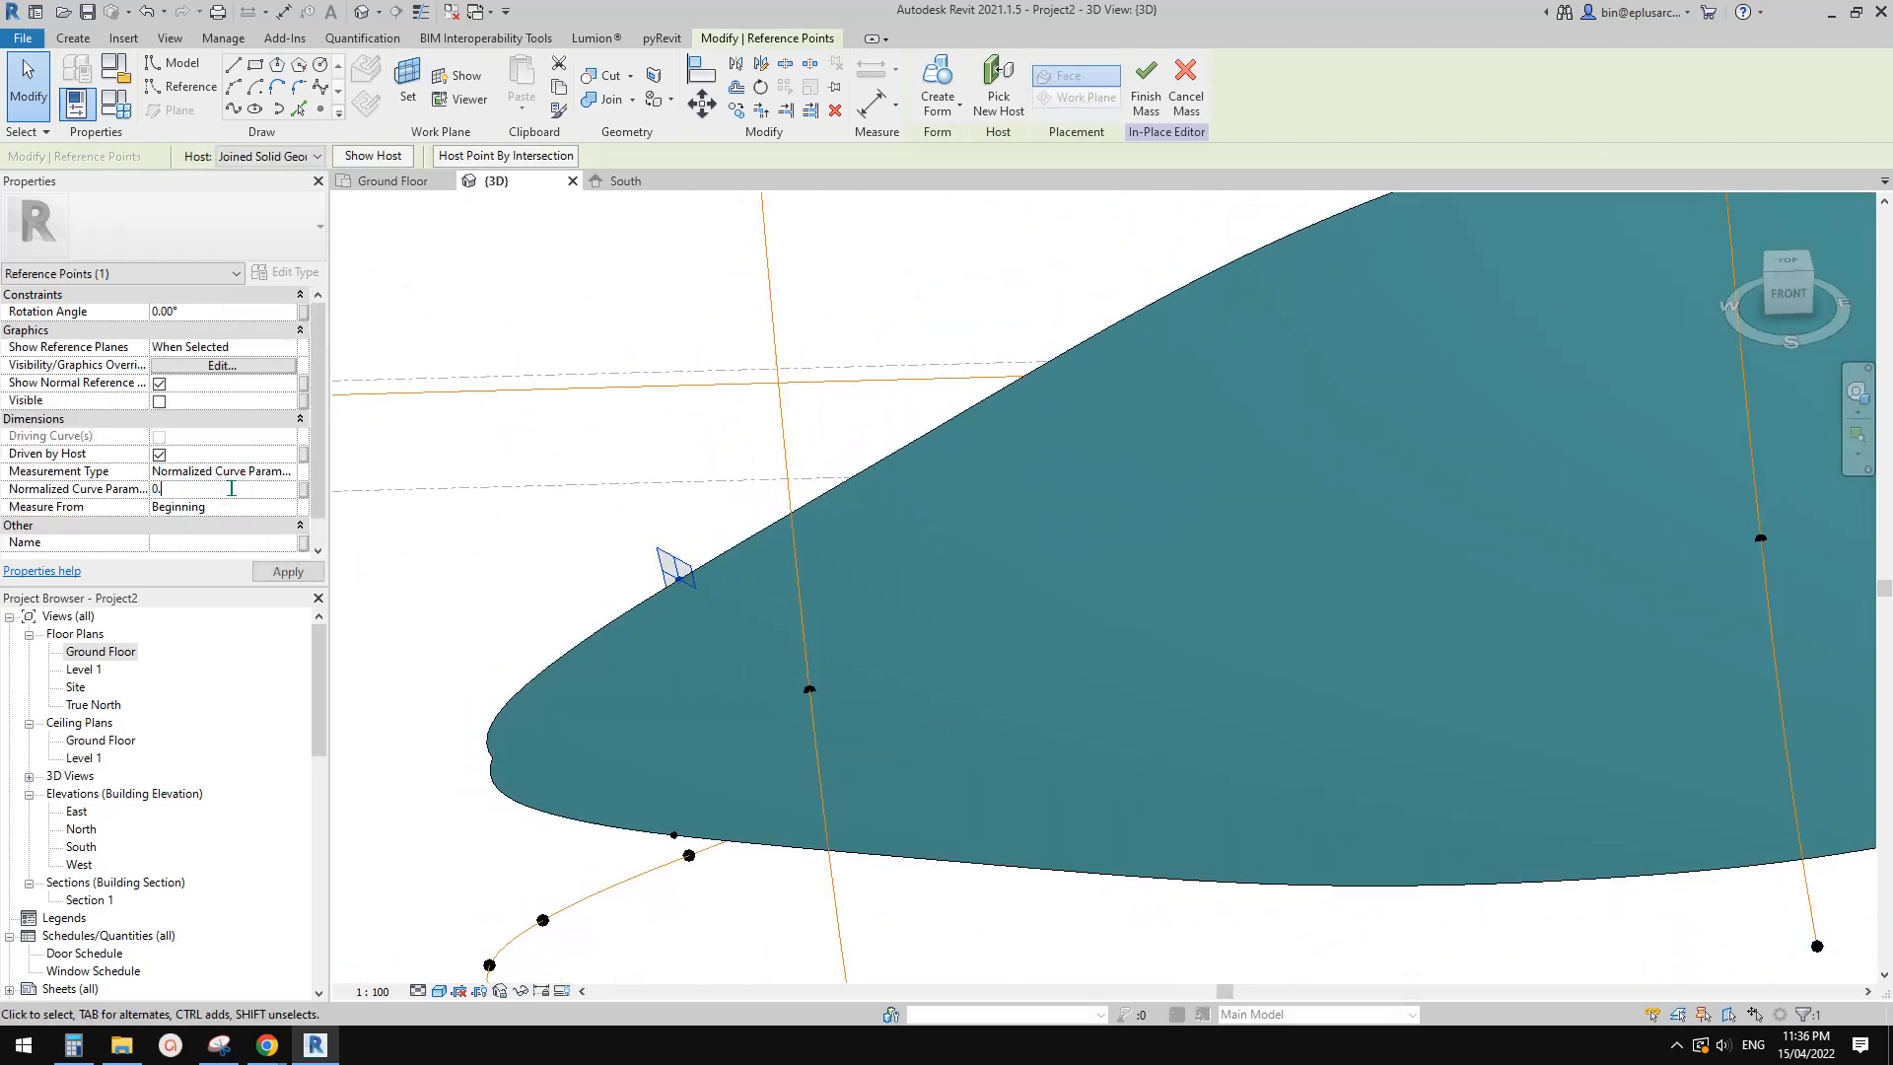
left_click(596, 558)
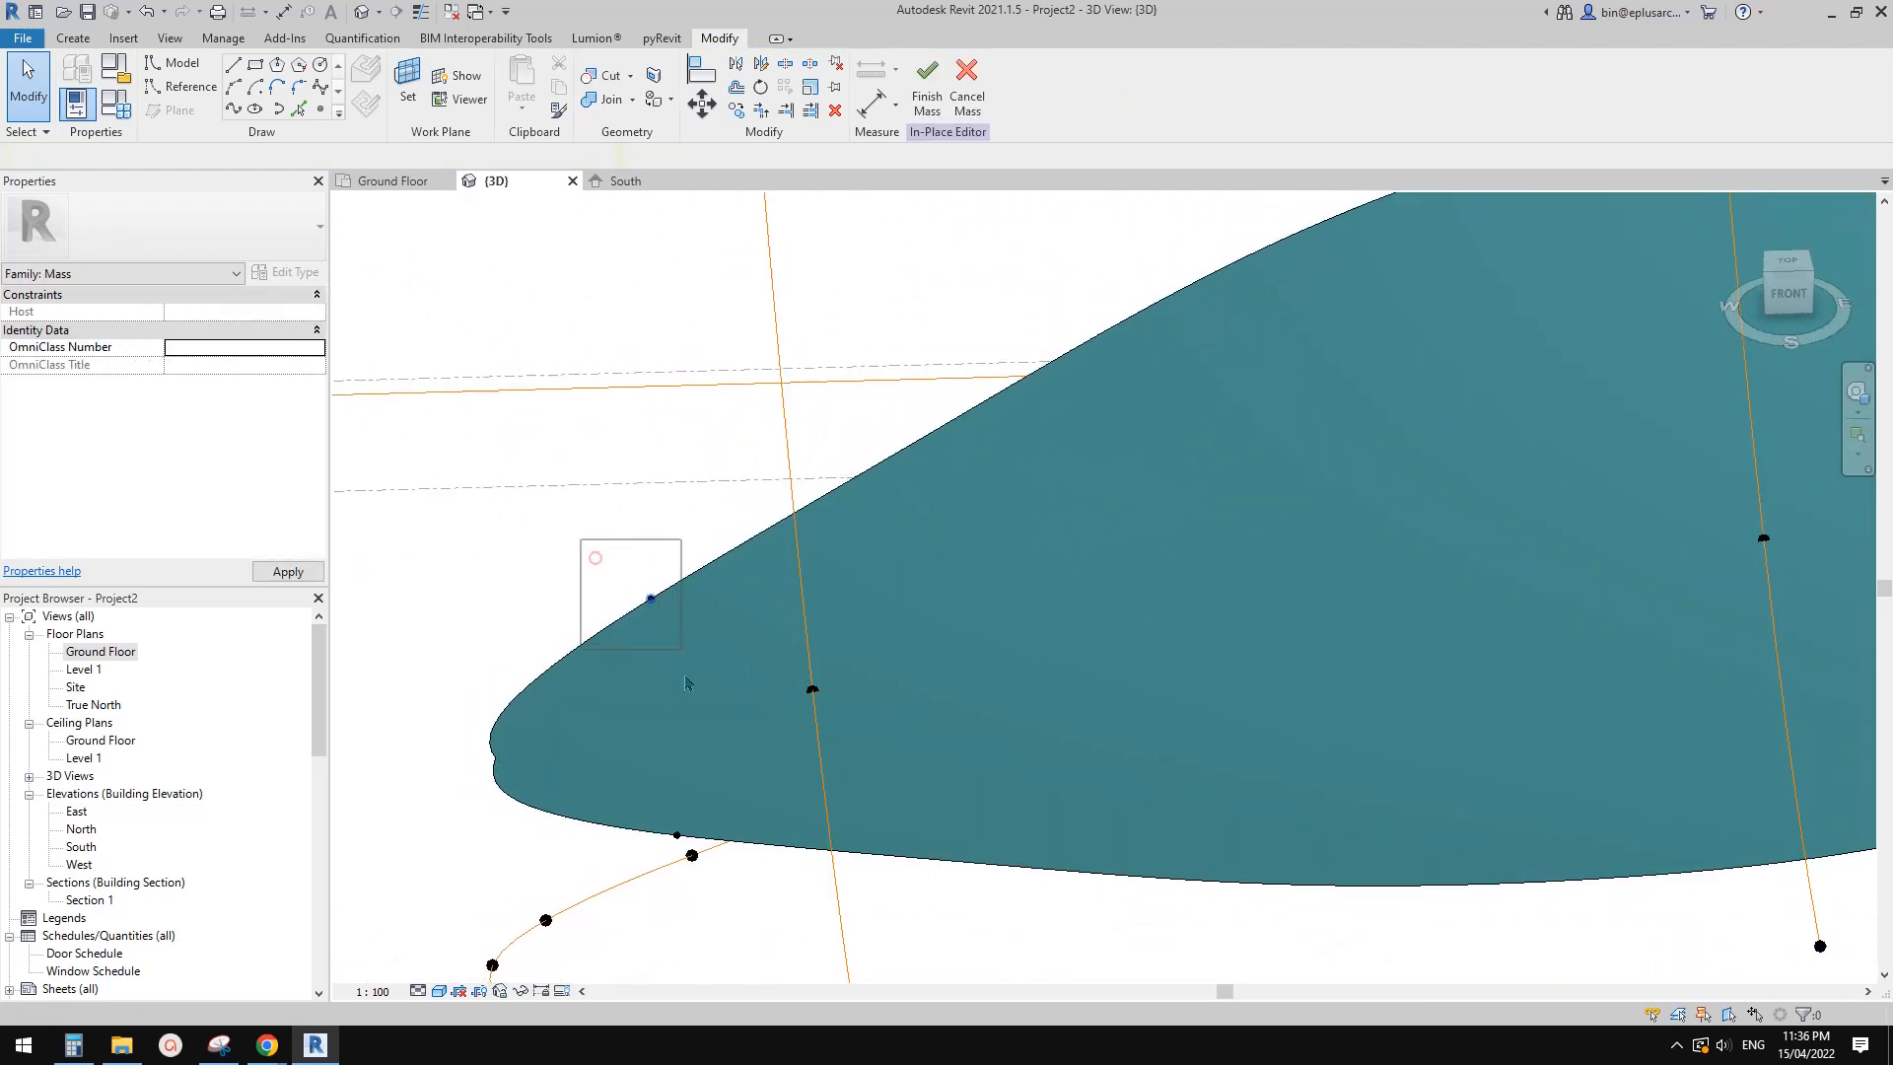
left_click_drag(573, 506, 729, 849)
scroll(738, 779, "down", 2)
middle_click_drag(738, 779, 717, 620)
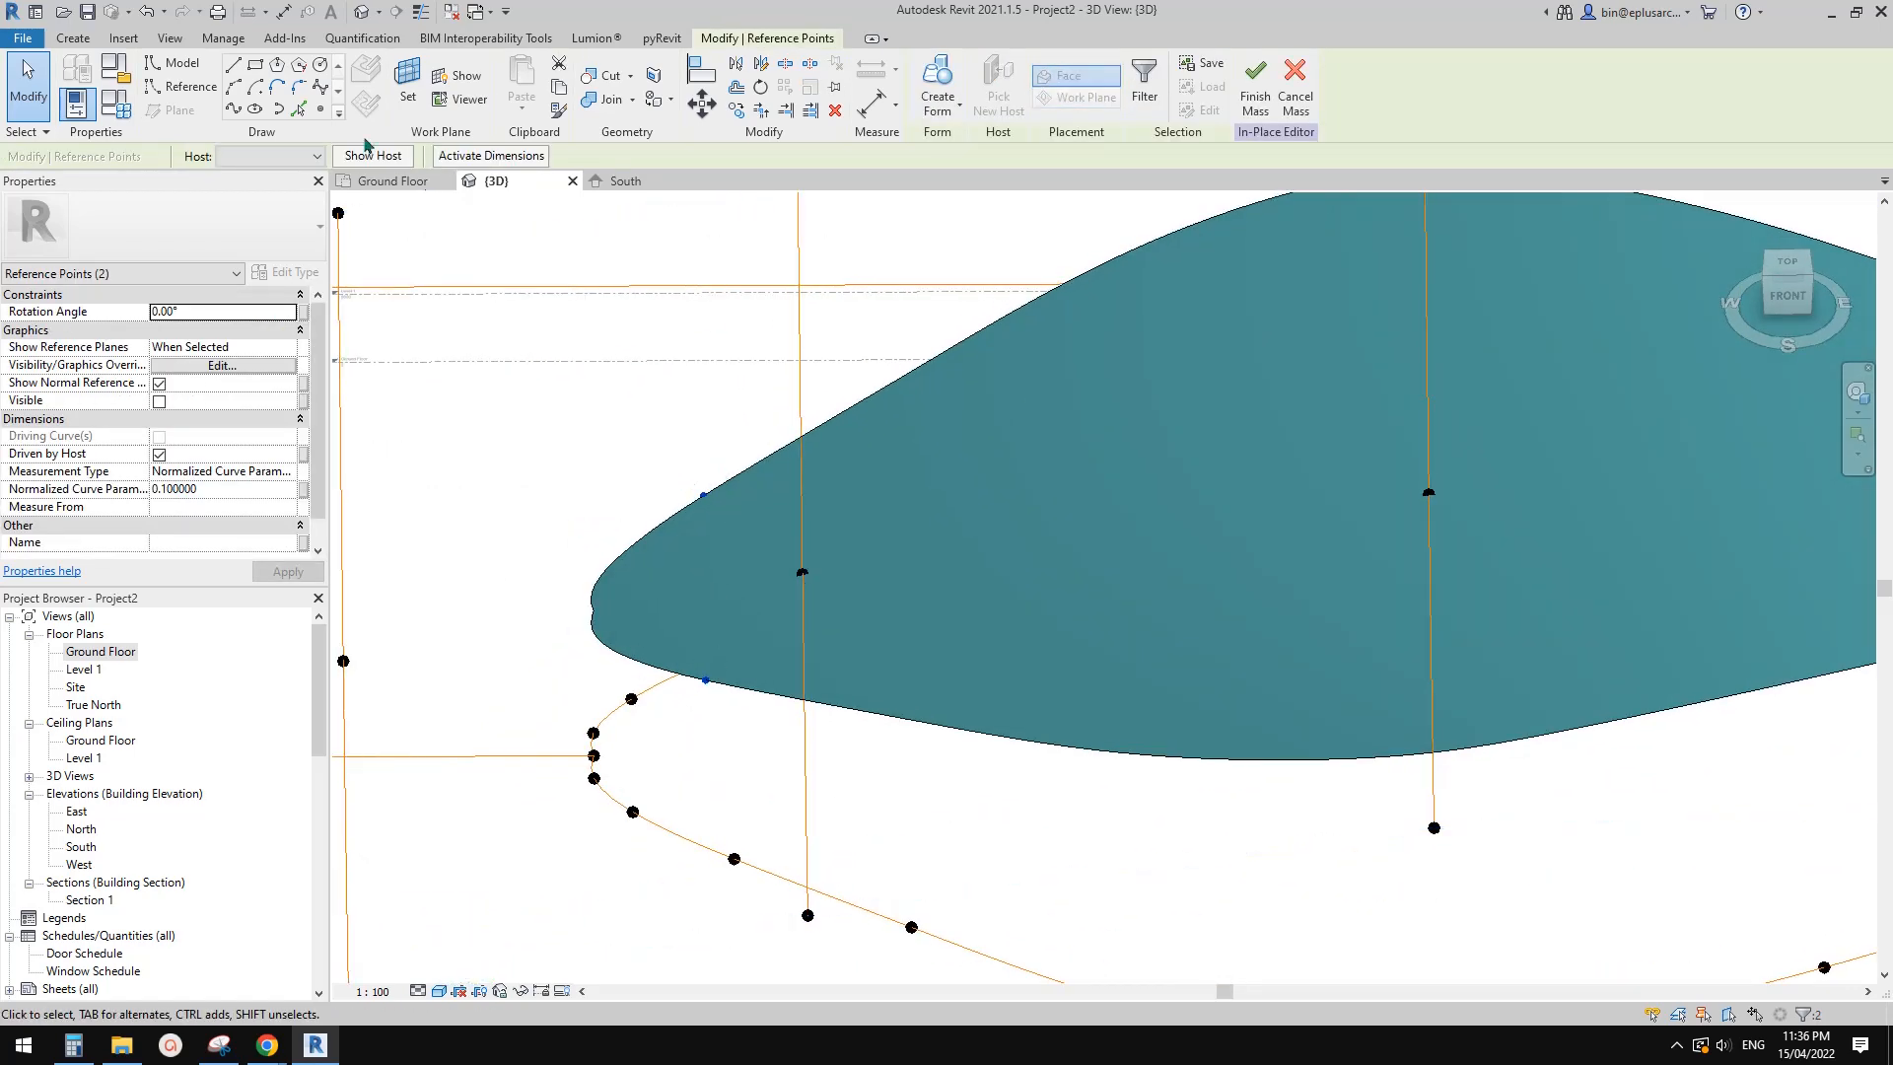
Draw a spline reference line across the roof tip between the paired edge points
left_click(230, 108)
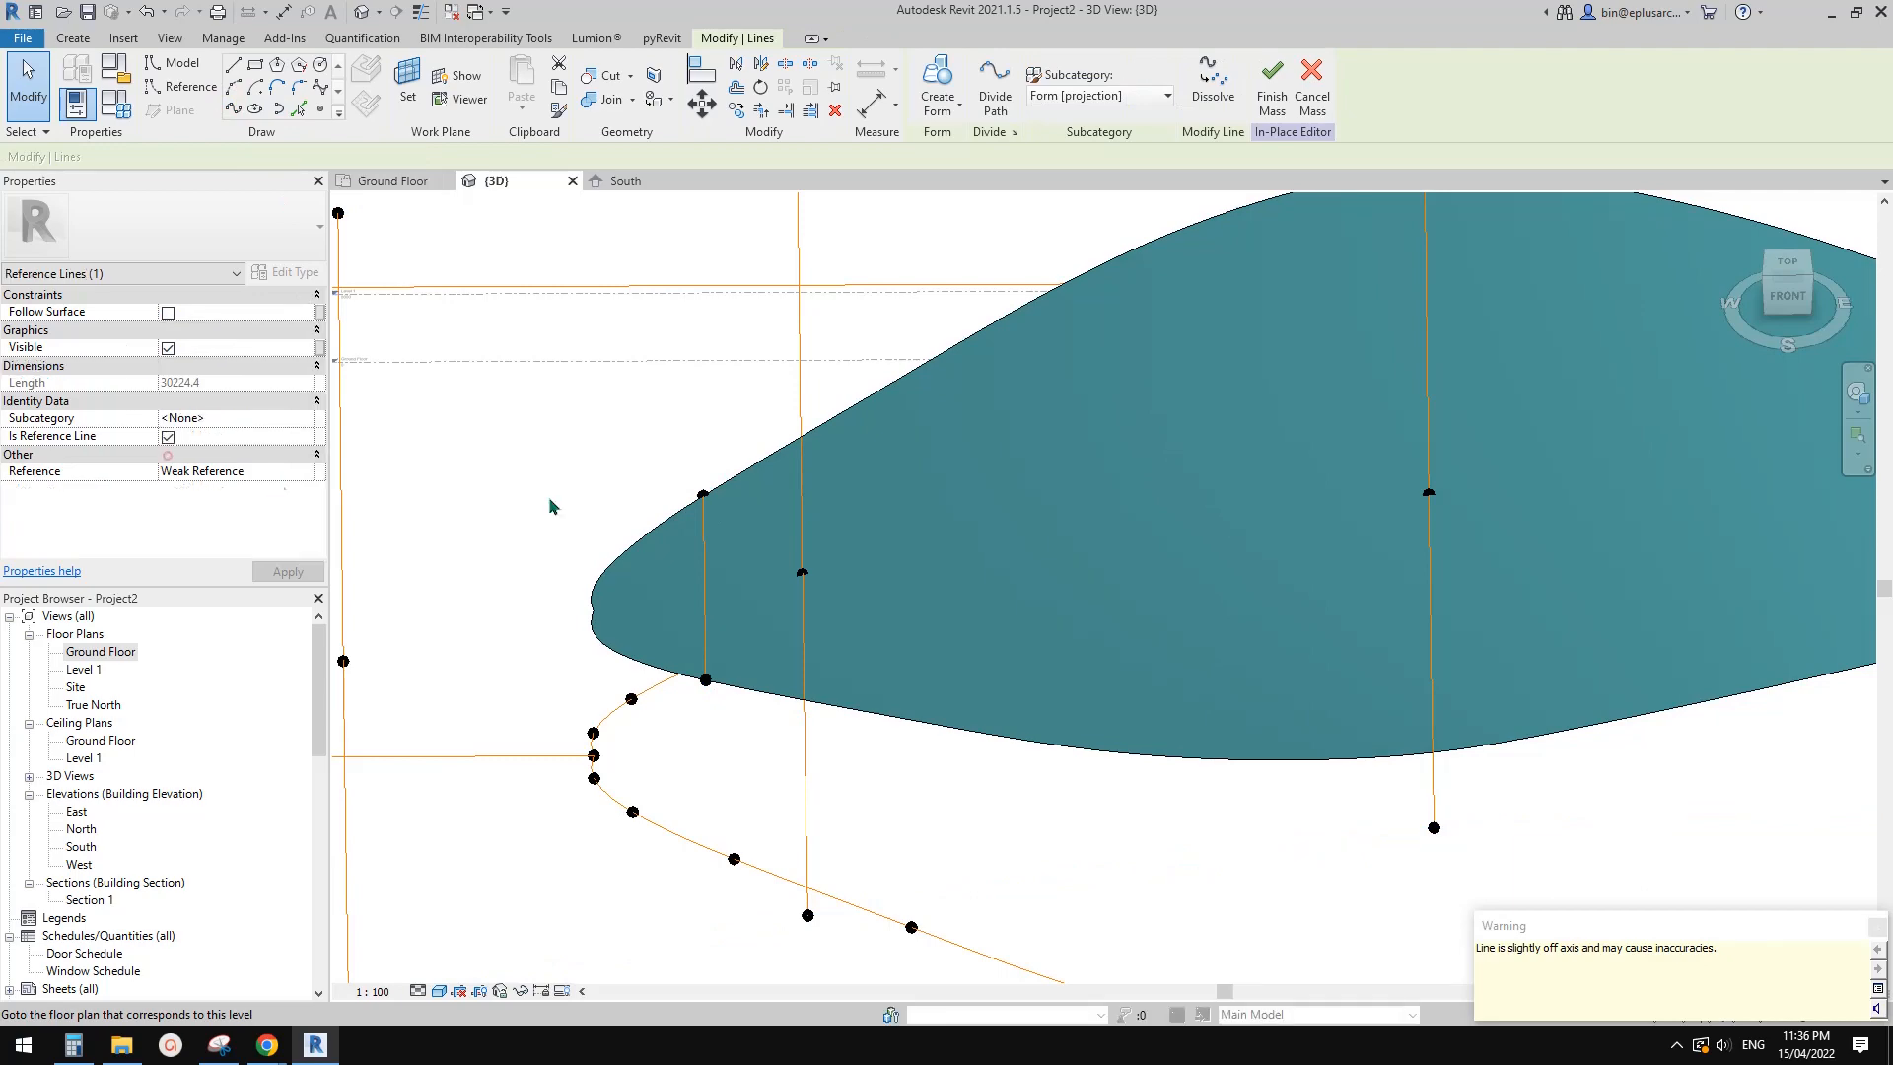
middle_click_drag(549, 503, 715, 629, "shift")
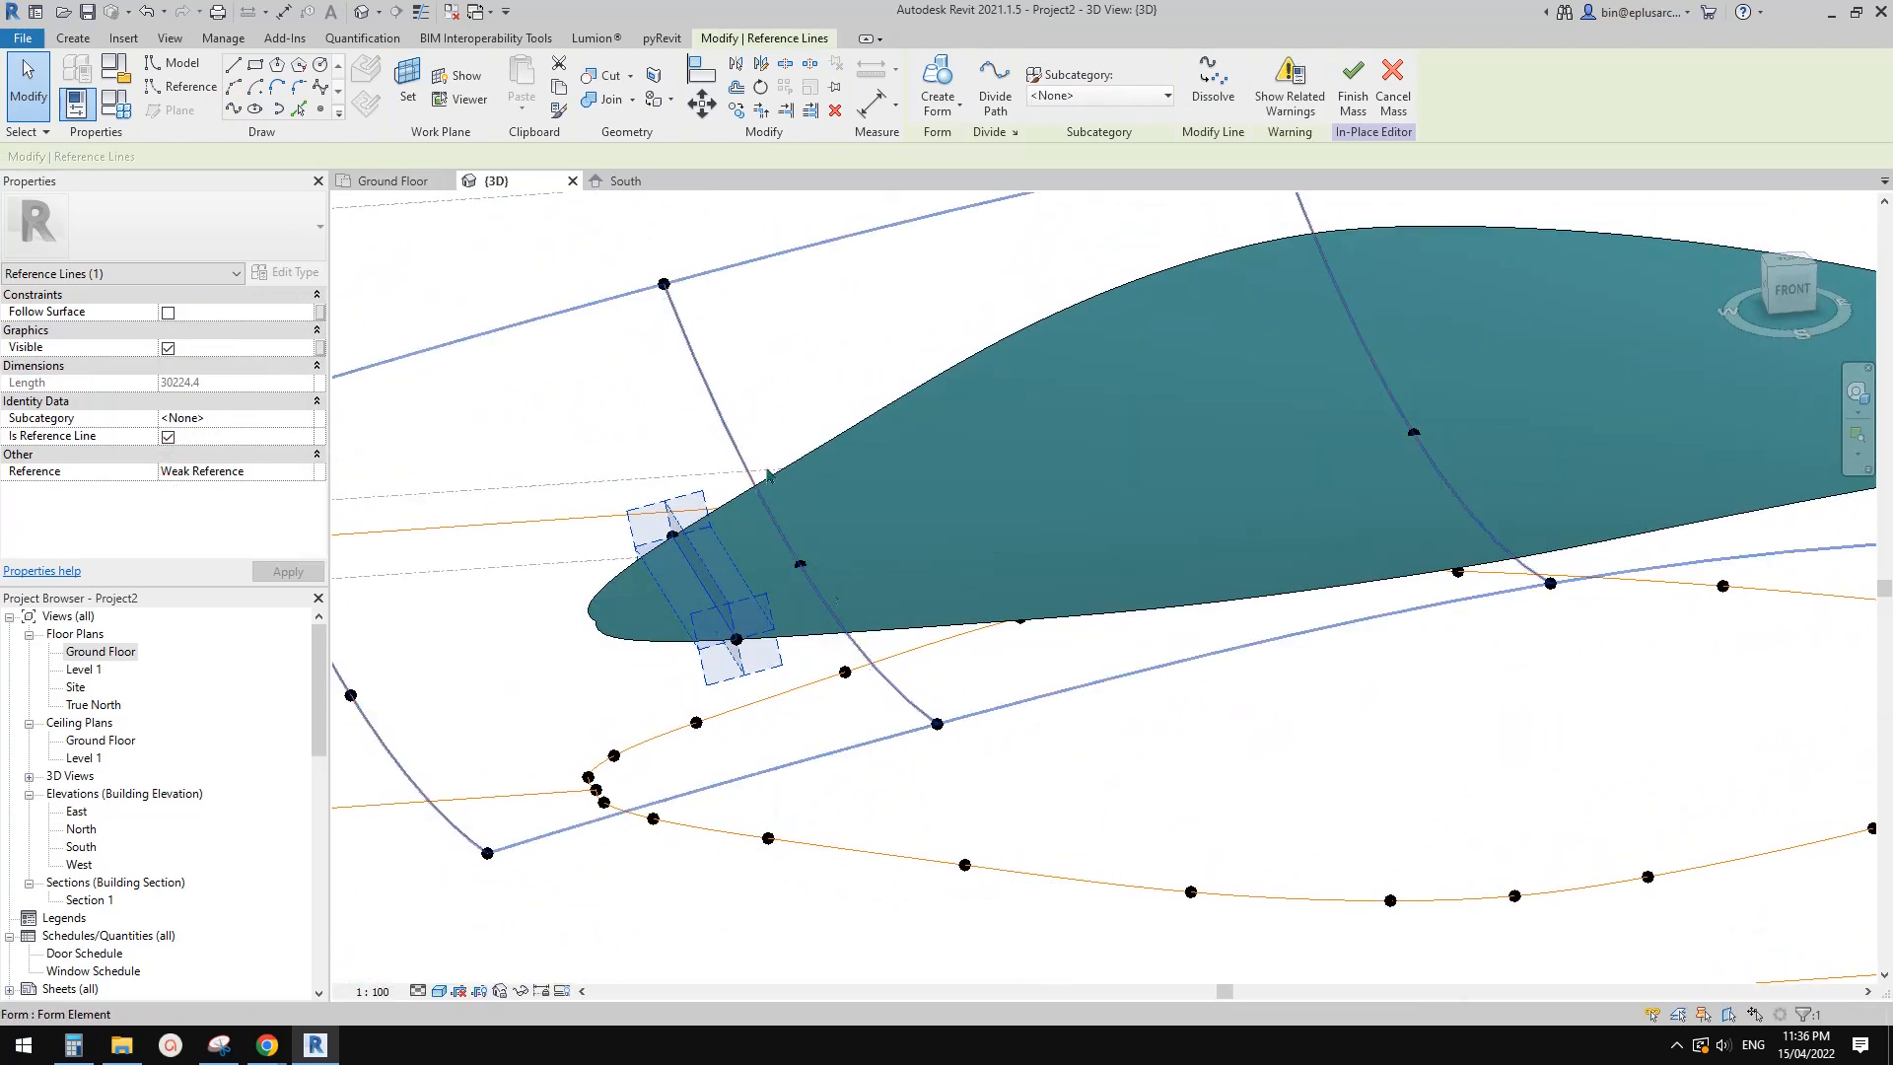
mouse_move(835, 610)
middle_mouse_down("shift")
mouse_move(828, 513)
mouse_move(753, 359)
mouse_move(833, 549)
mouse_move(980, 664)
mouse_move(938, 706)
mouse_move(852, 728)
middle_mouse_up("shift")
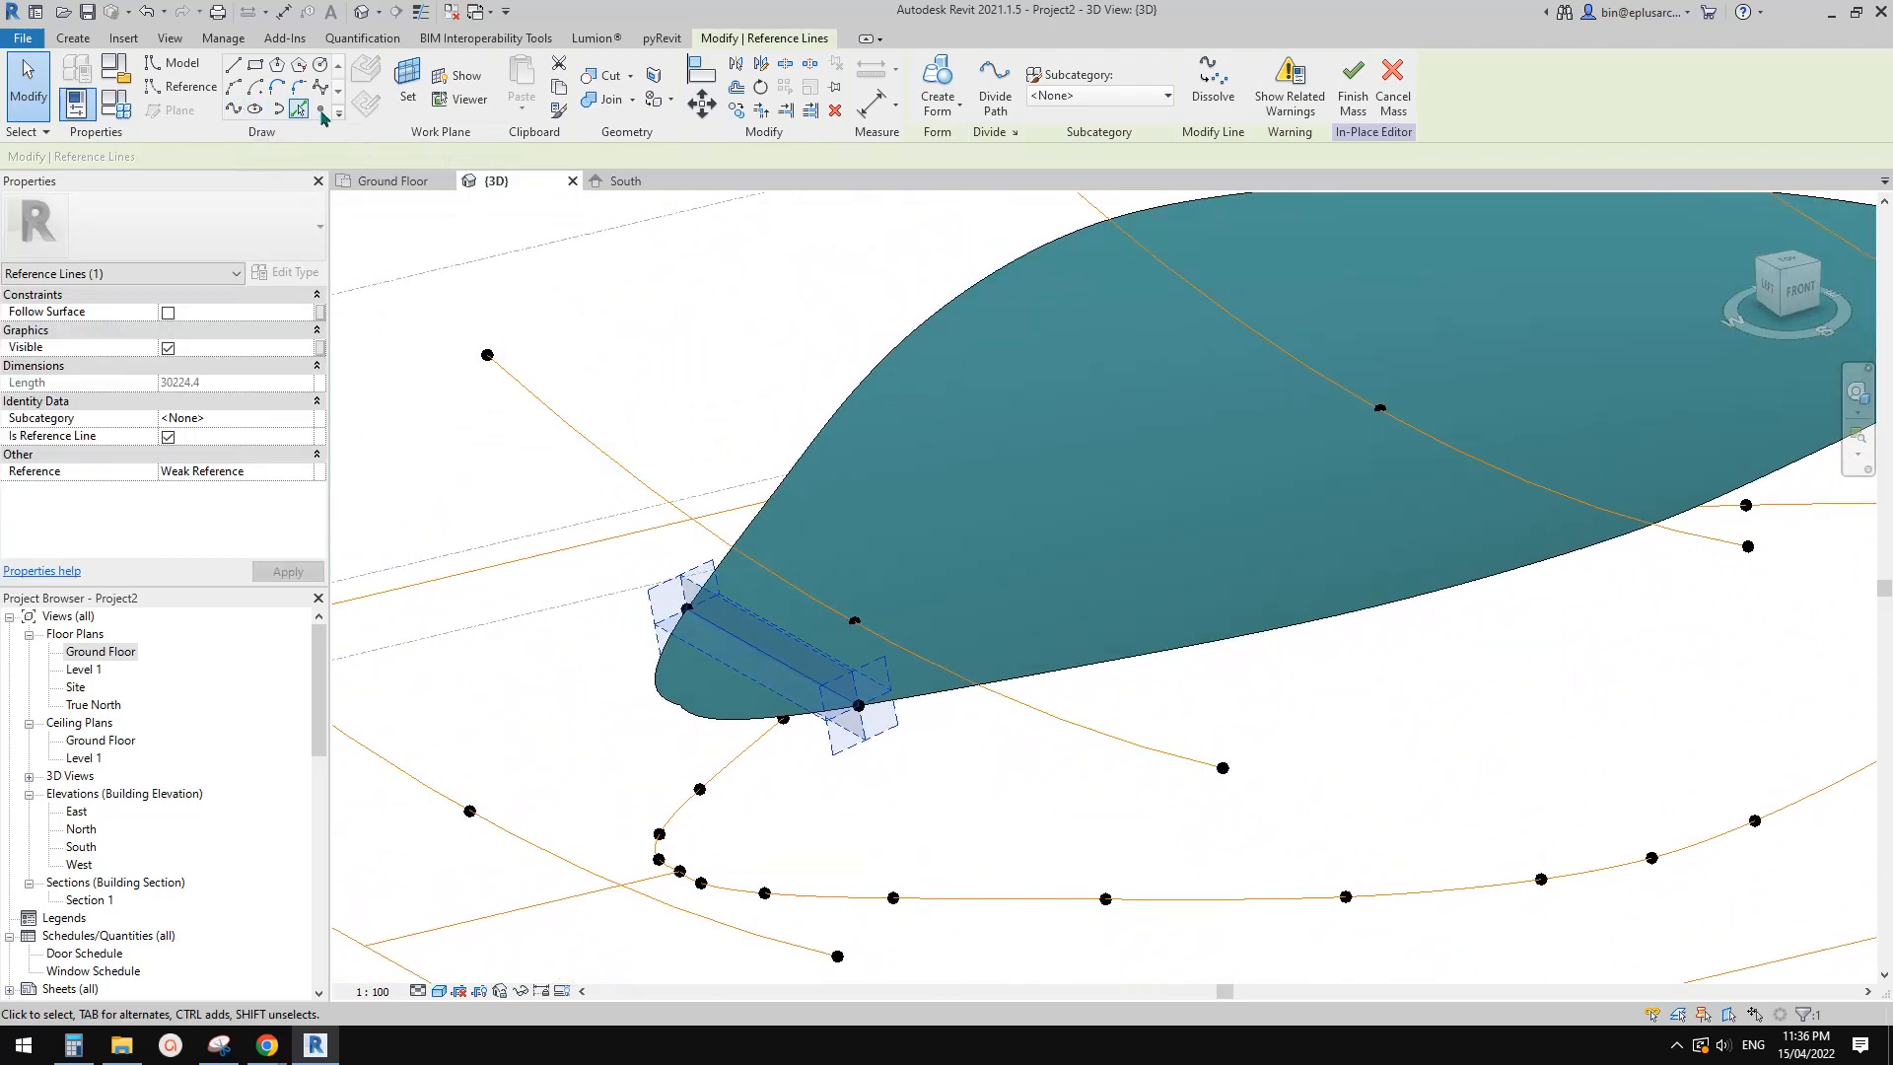
left_click(172, 89)
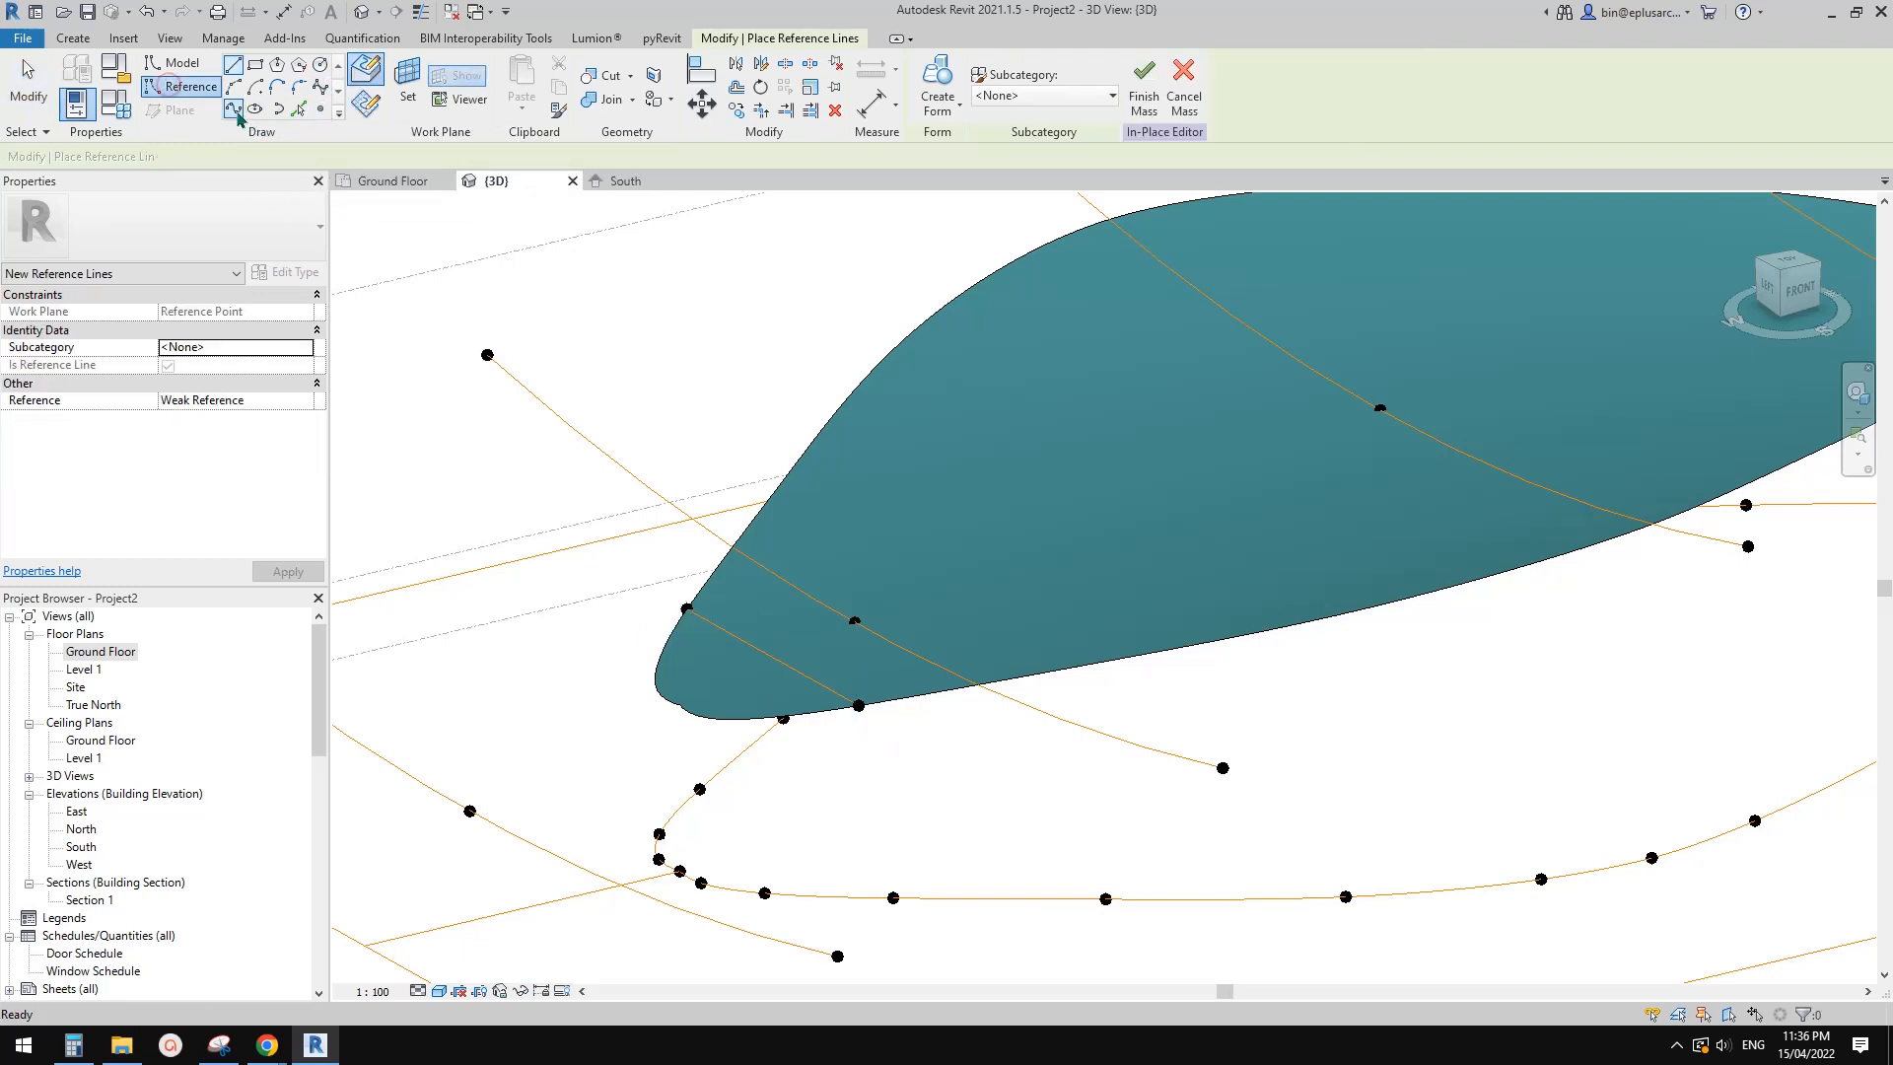
left_click(890, 353)
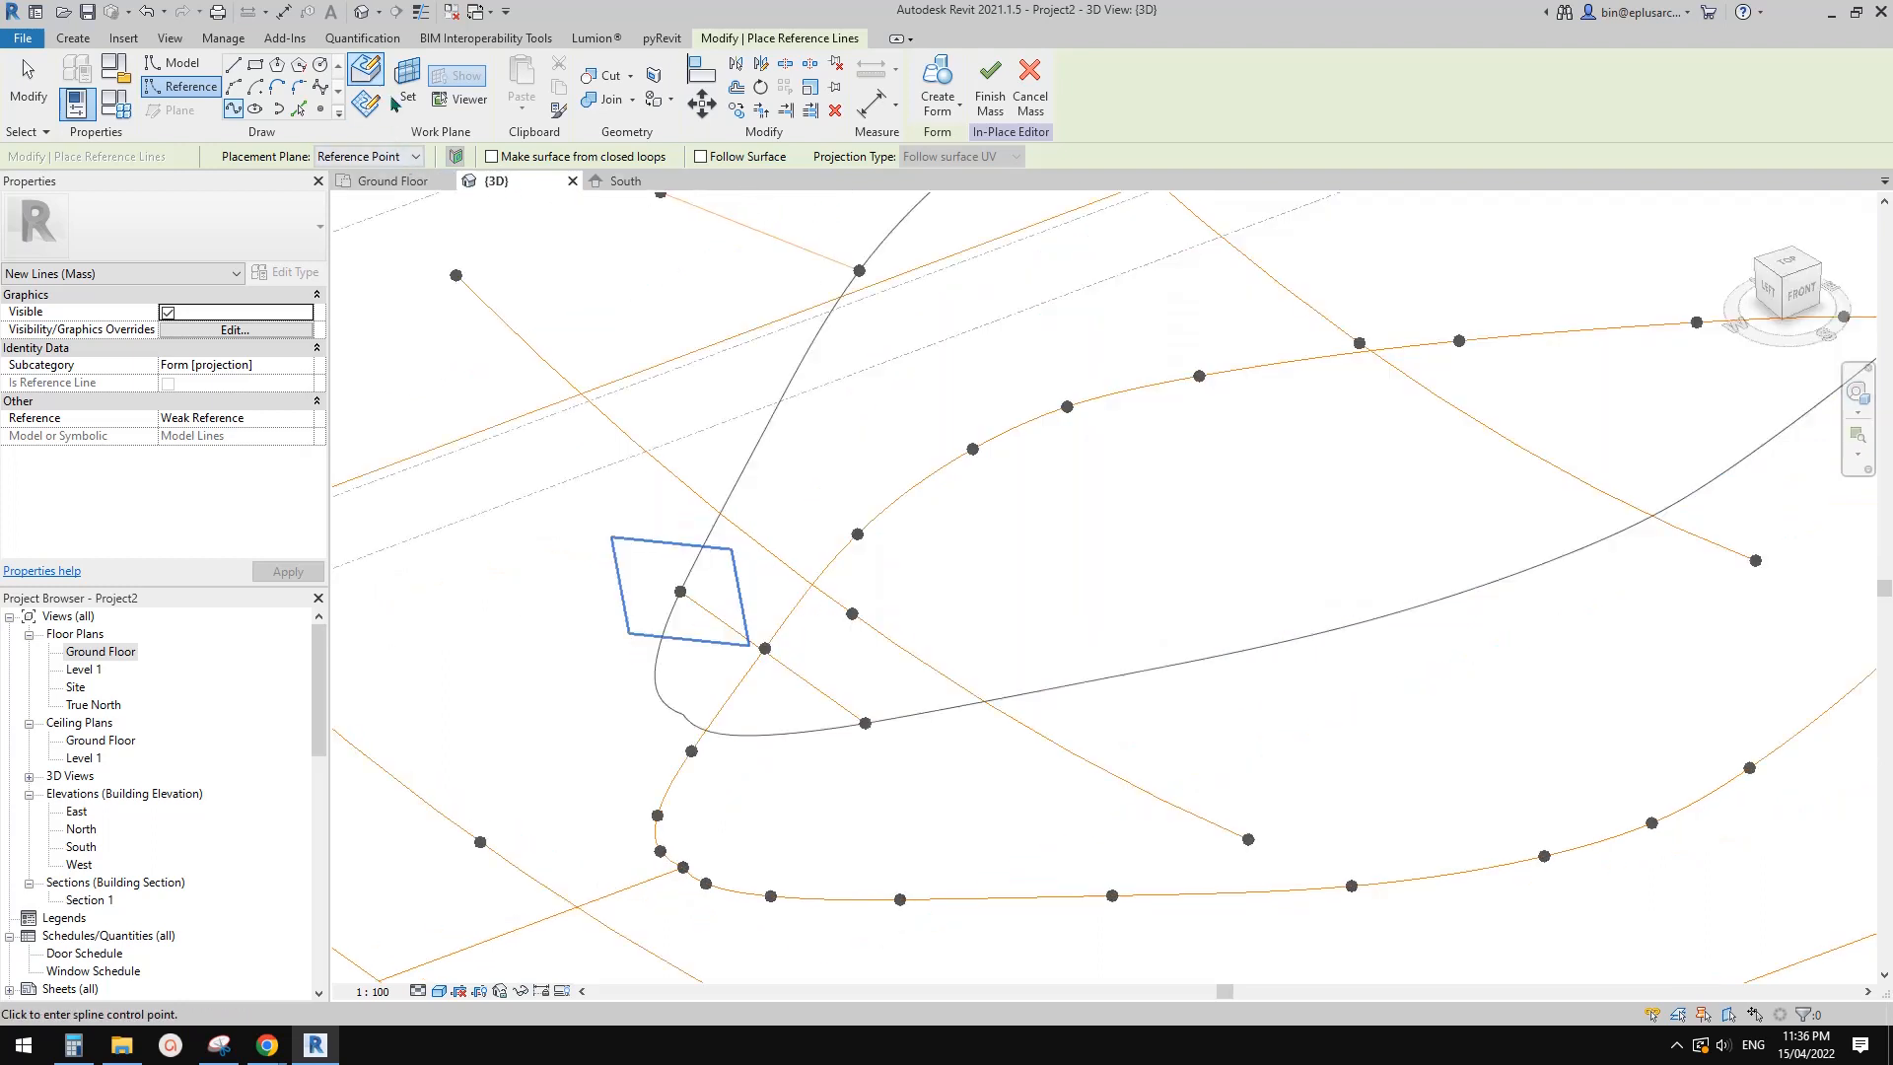
left_click(1216, 656)
key("Escape")
key("Escape")
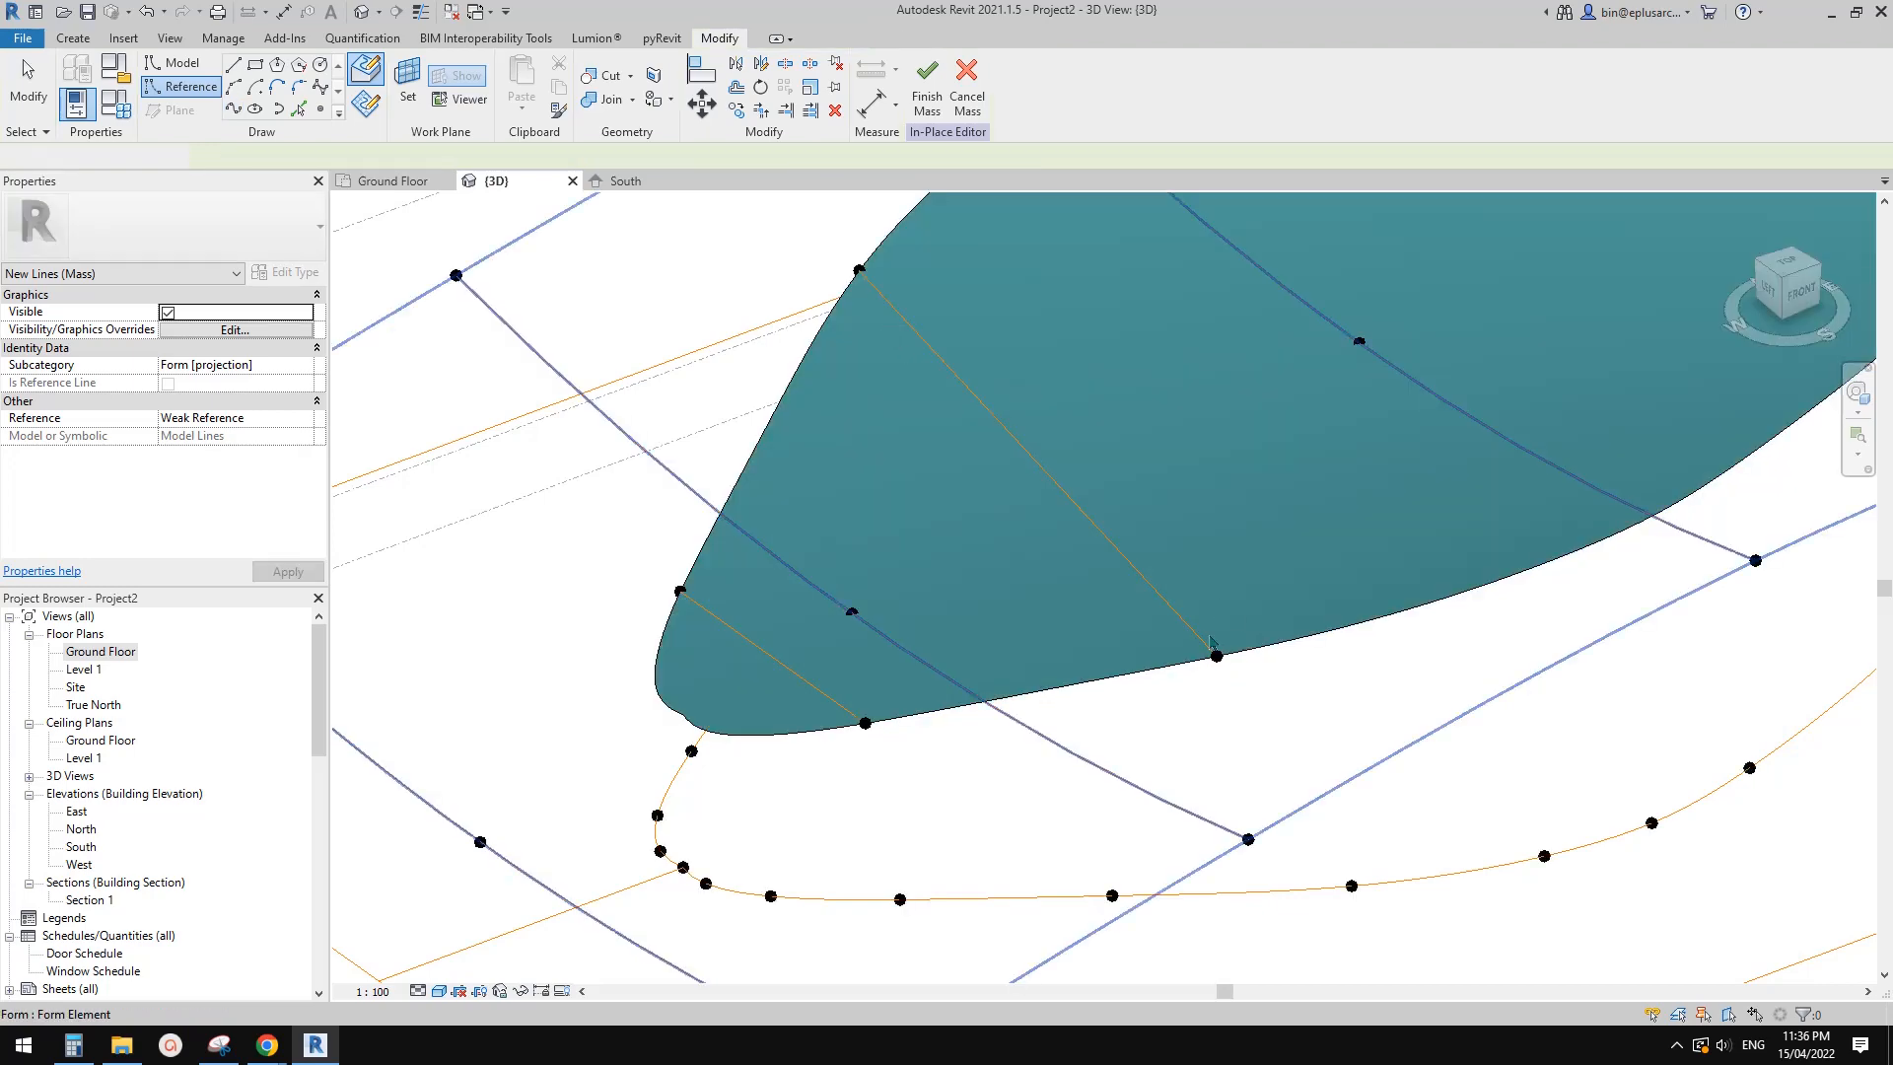
Flip the lower point's Measure From and set both edge points to normalized parameter 0.2
left_click(1216, 656)
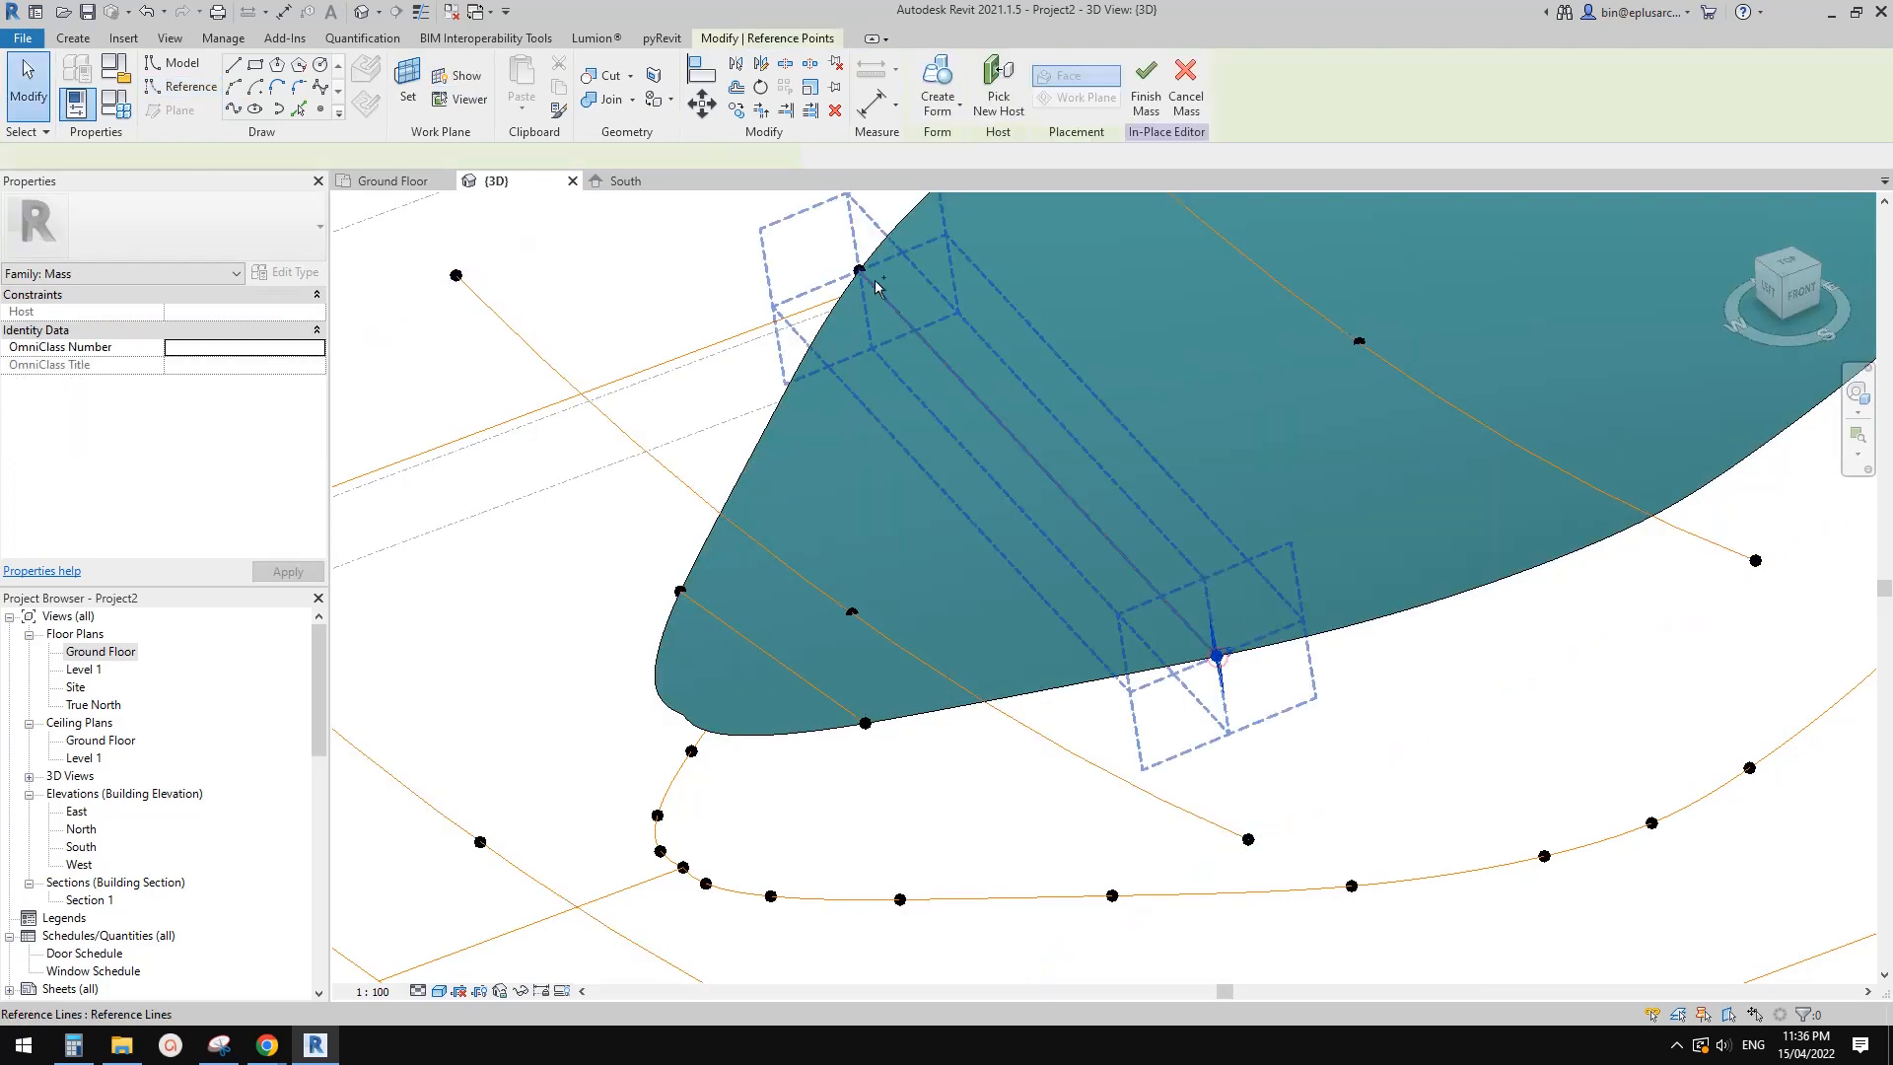
left_click(1233, 660)
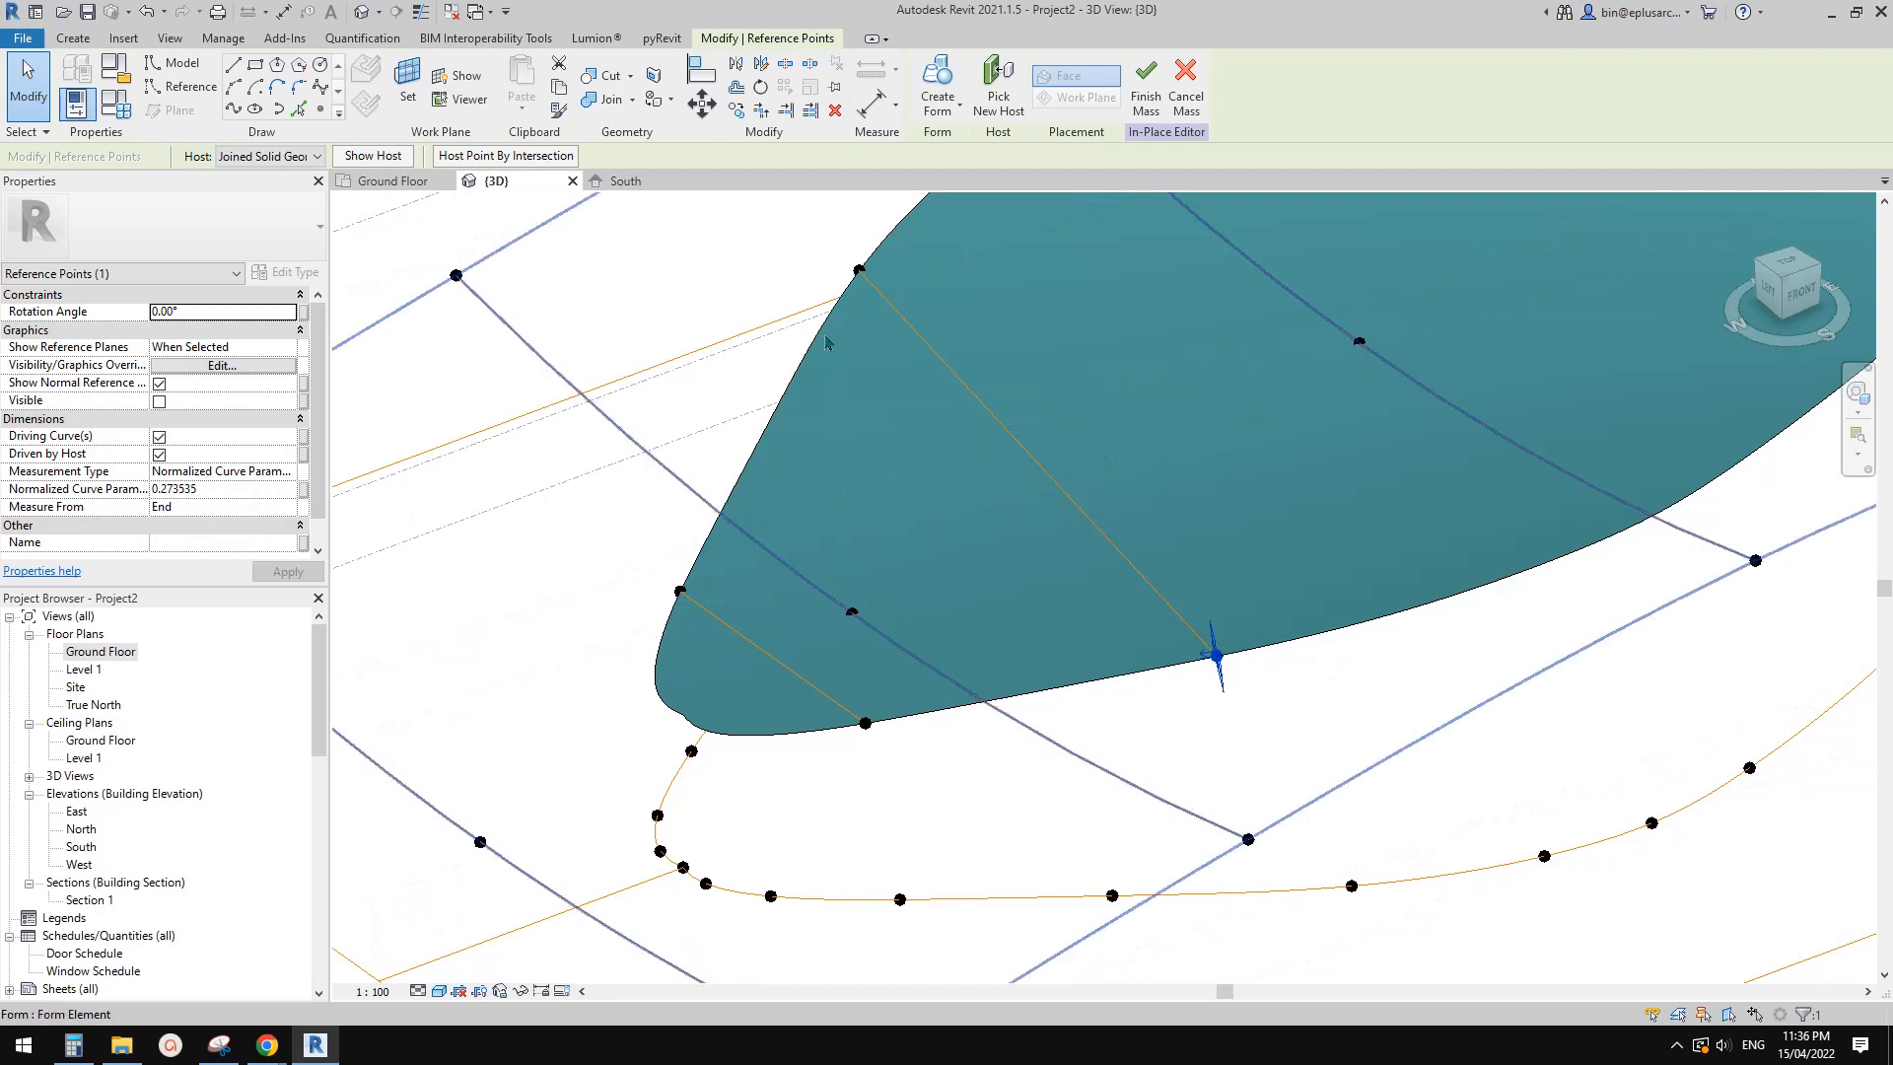
key("Escape")
left_click(857, 275)
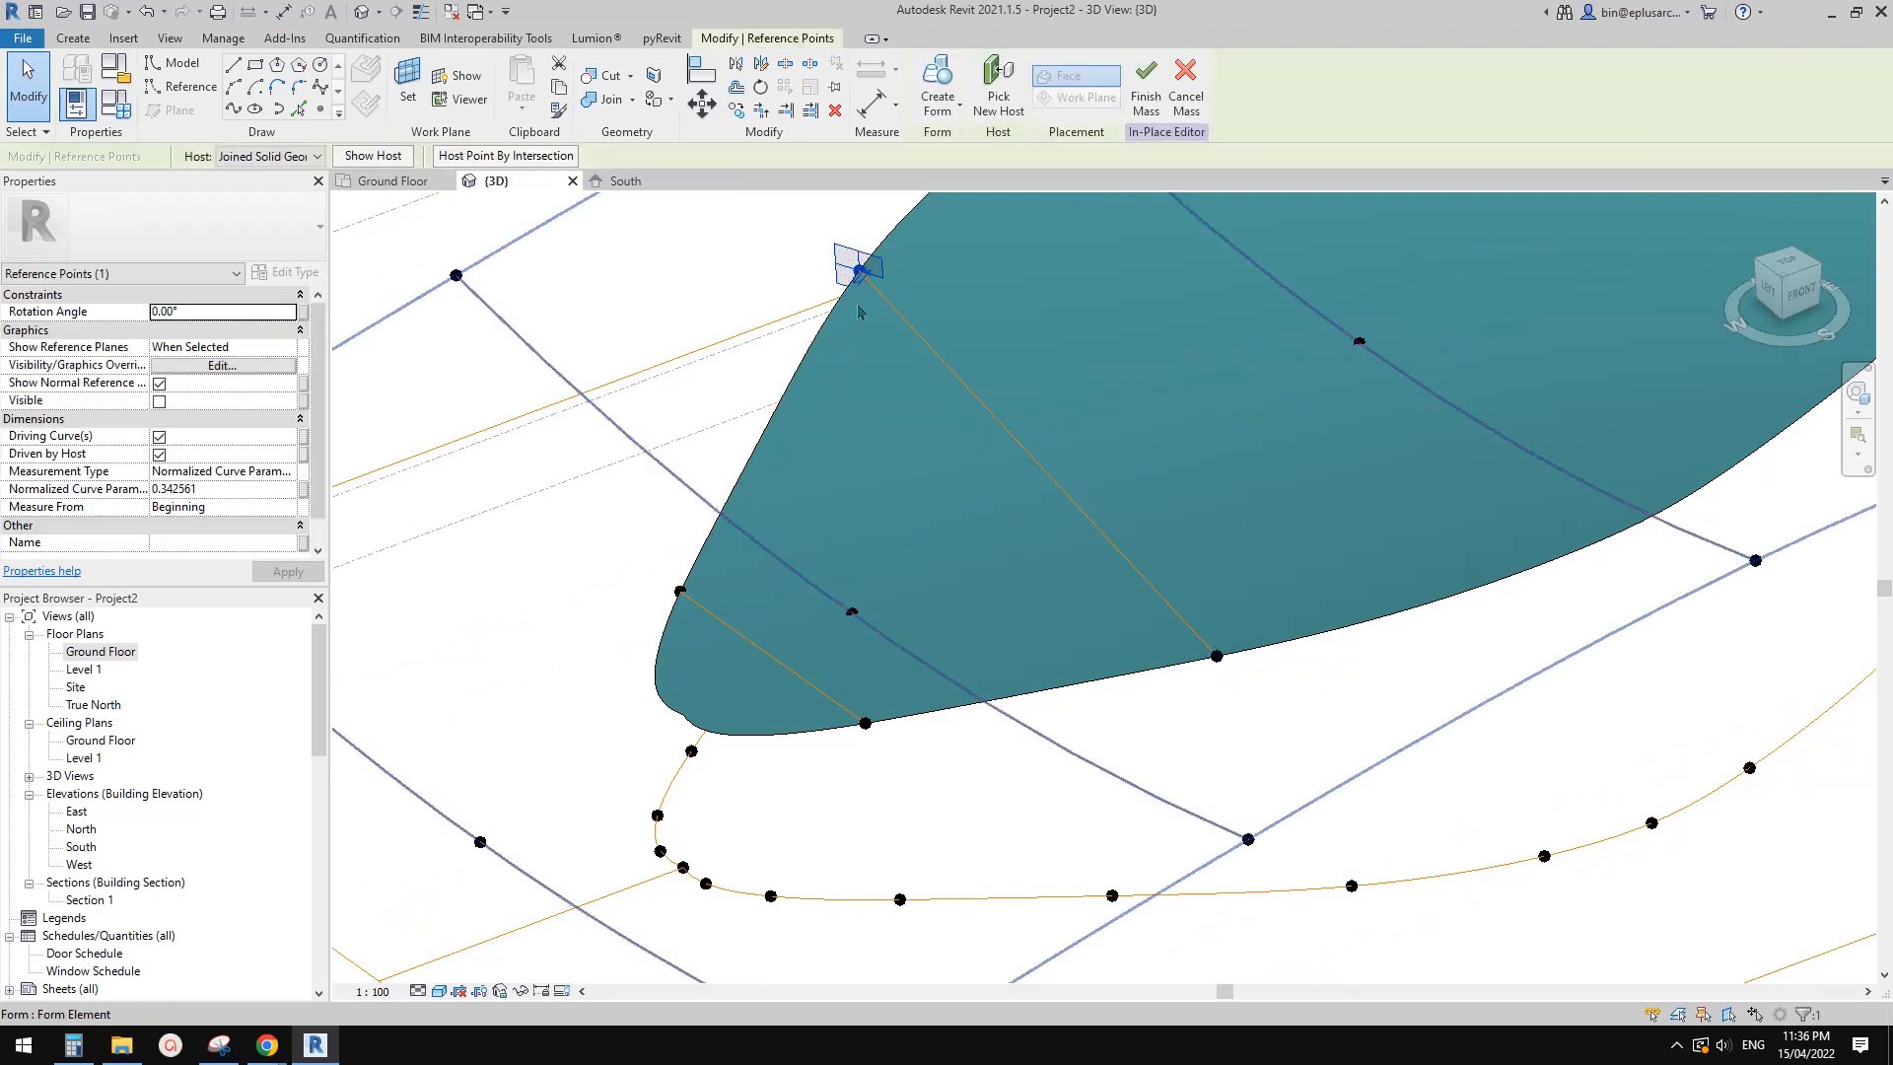
middle_click_drag(858, 312, 487, 626, "shift")
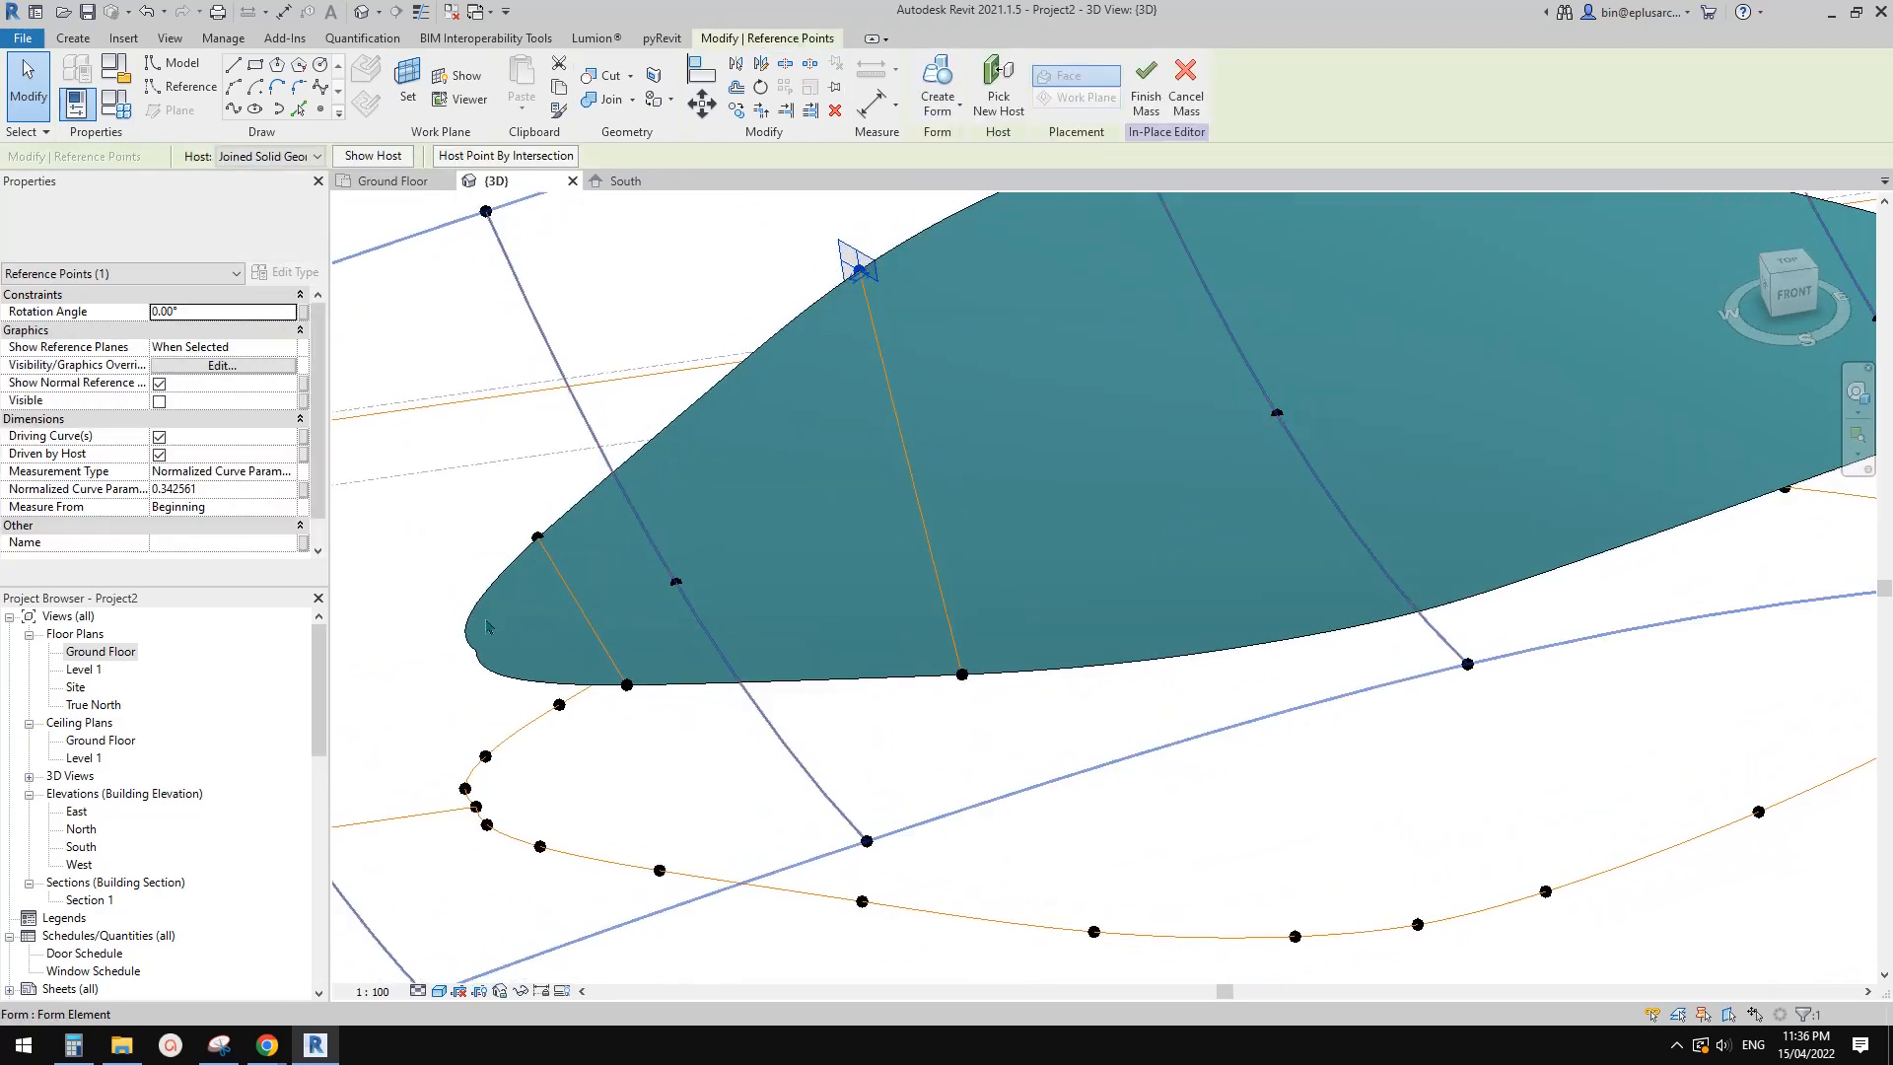
left_click_drag(805, 234, 938, 331)
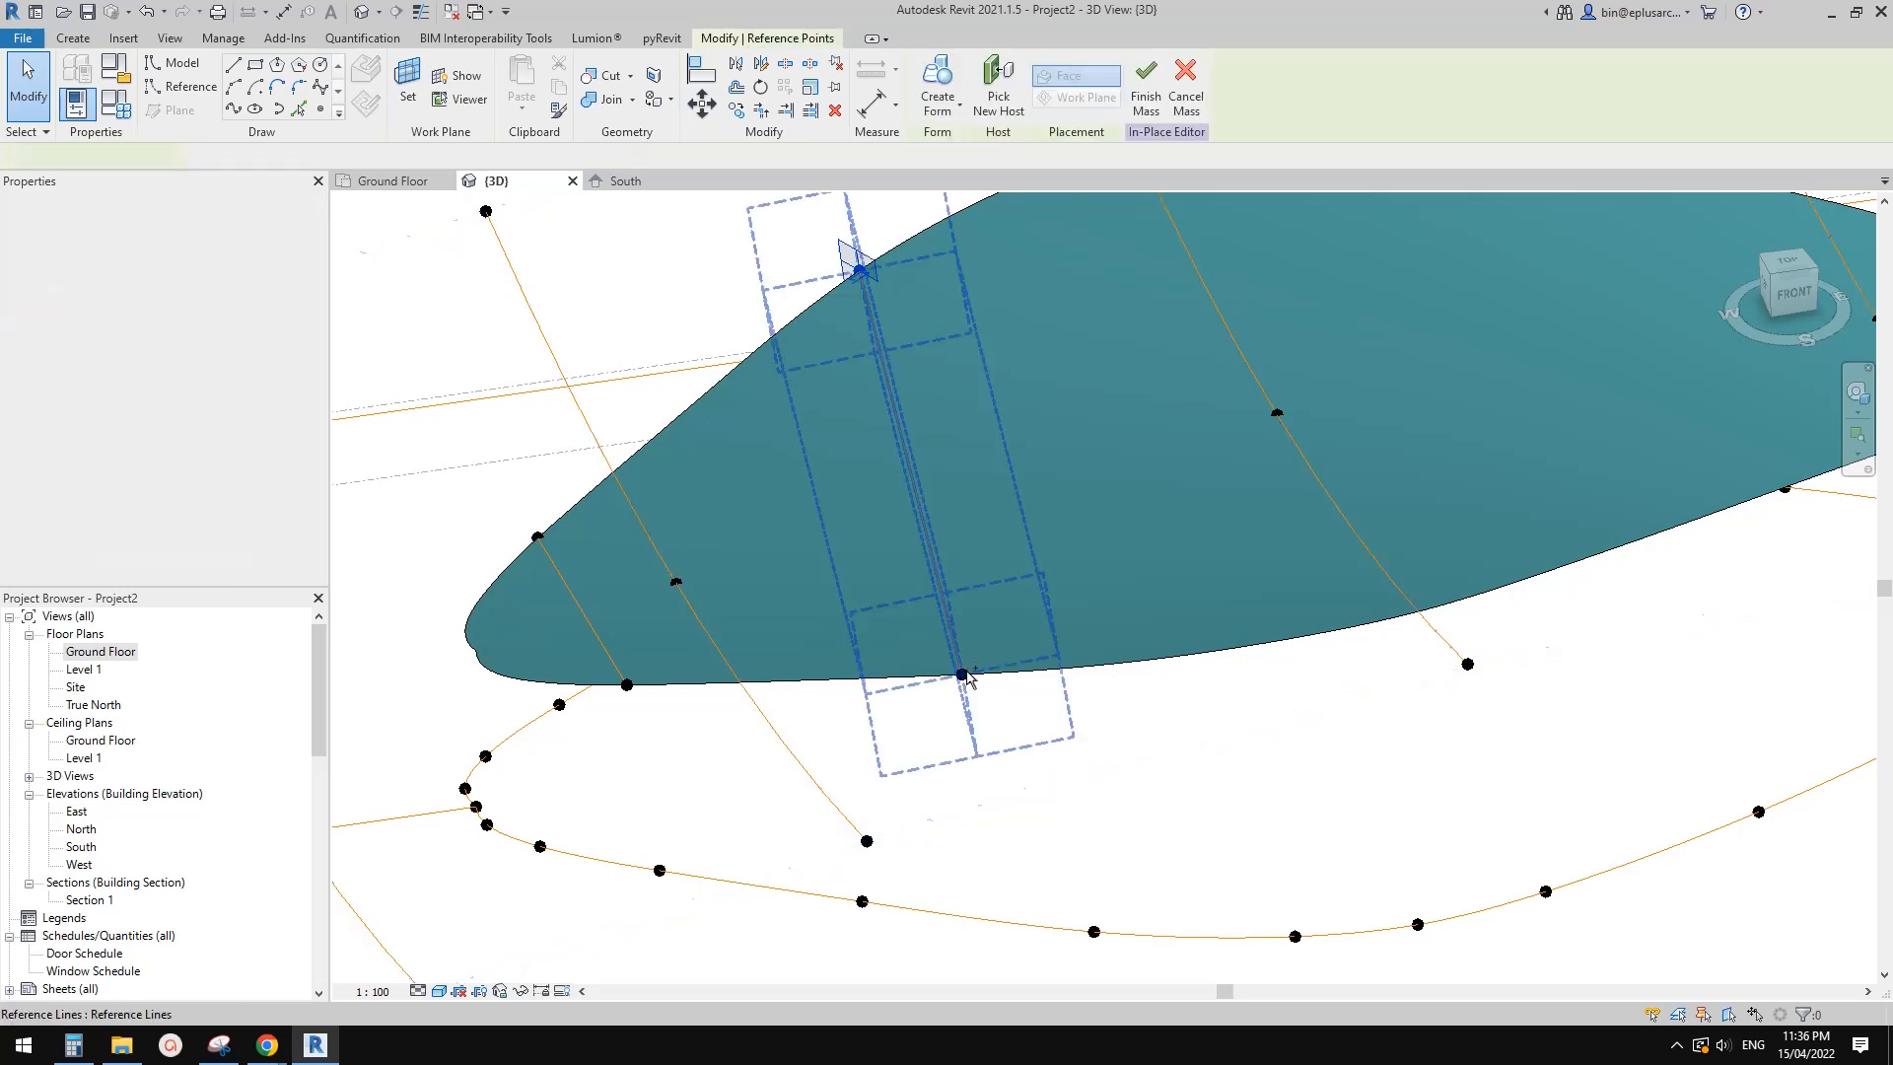
left_click(963, 677, "ctrl")
left_click(218, 489)
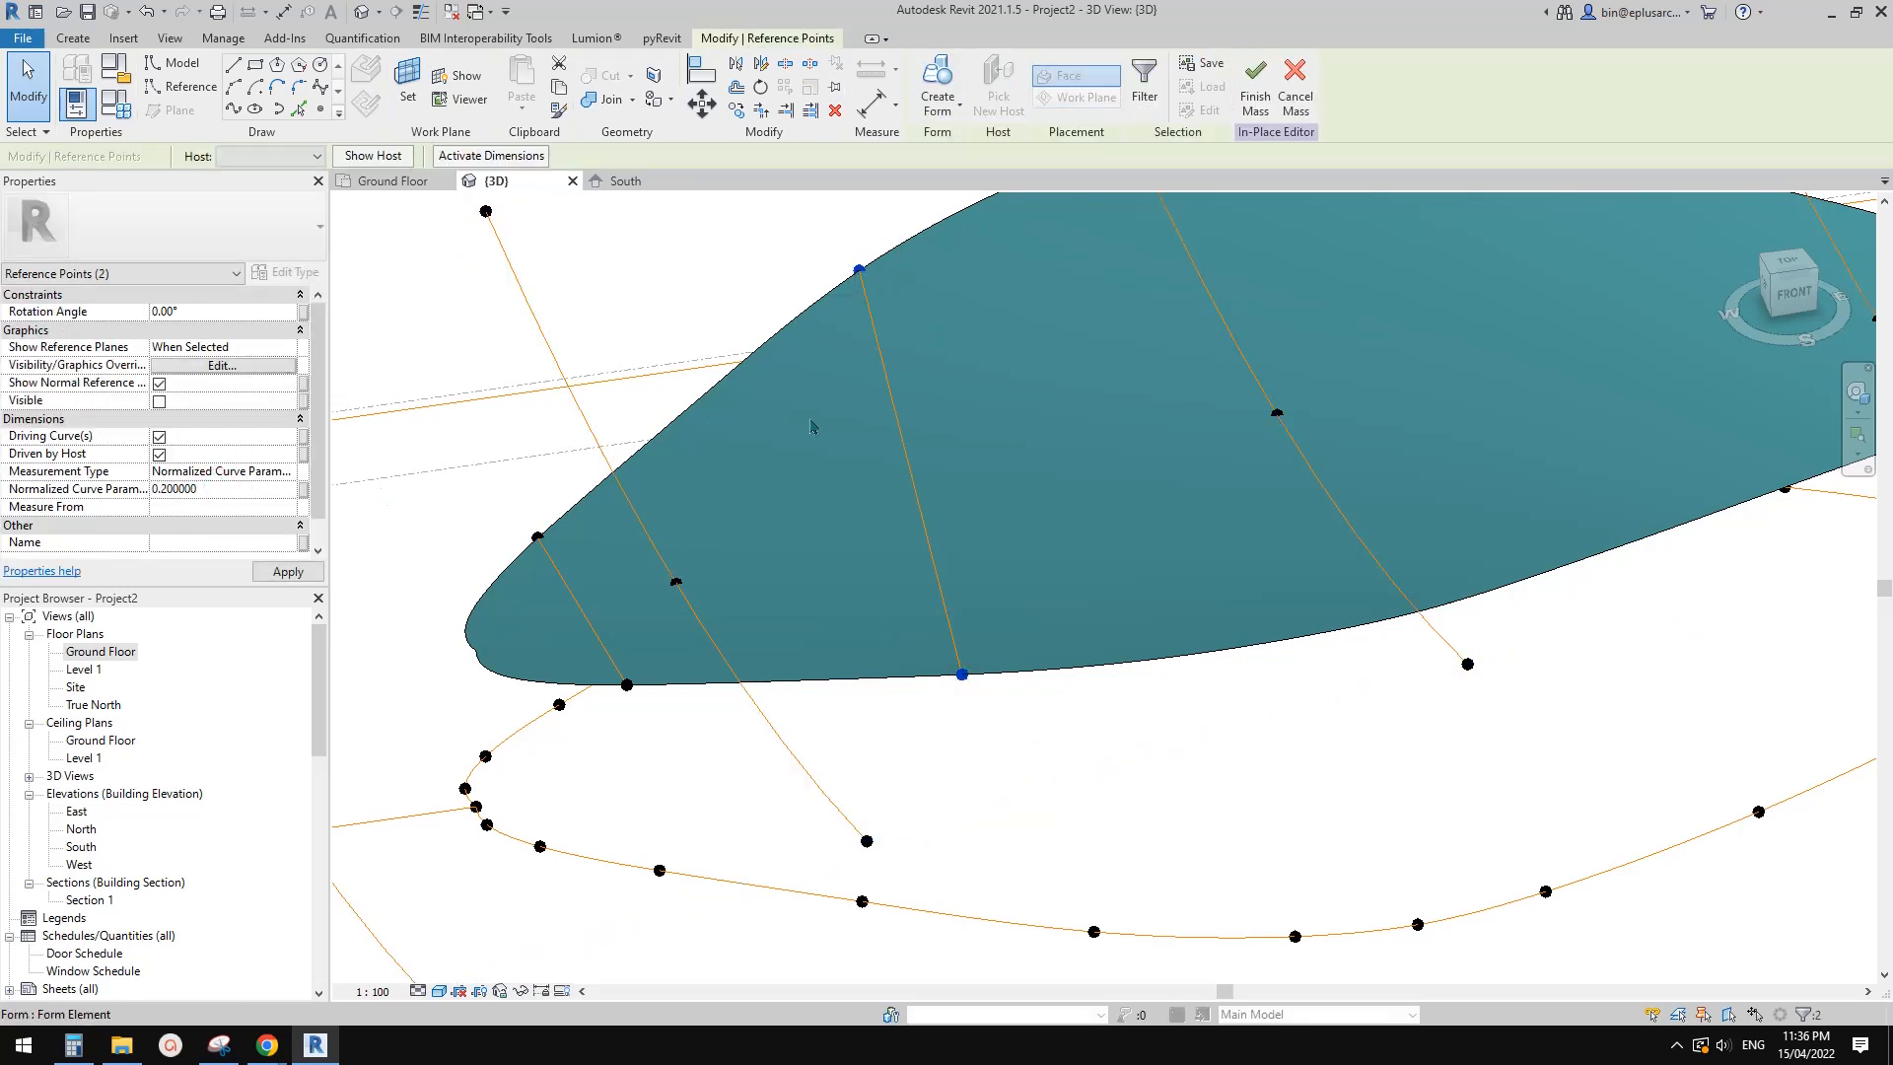
middle_click_drag(811, 426, 951, 582, "shift")
scroll(875, 521, "up", 2)
scroll(834, 600, "up", 1)
Select the reference line across the roof tip and choose Point Element
key("Escape")
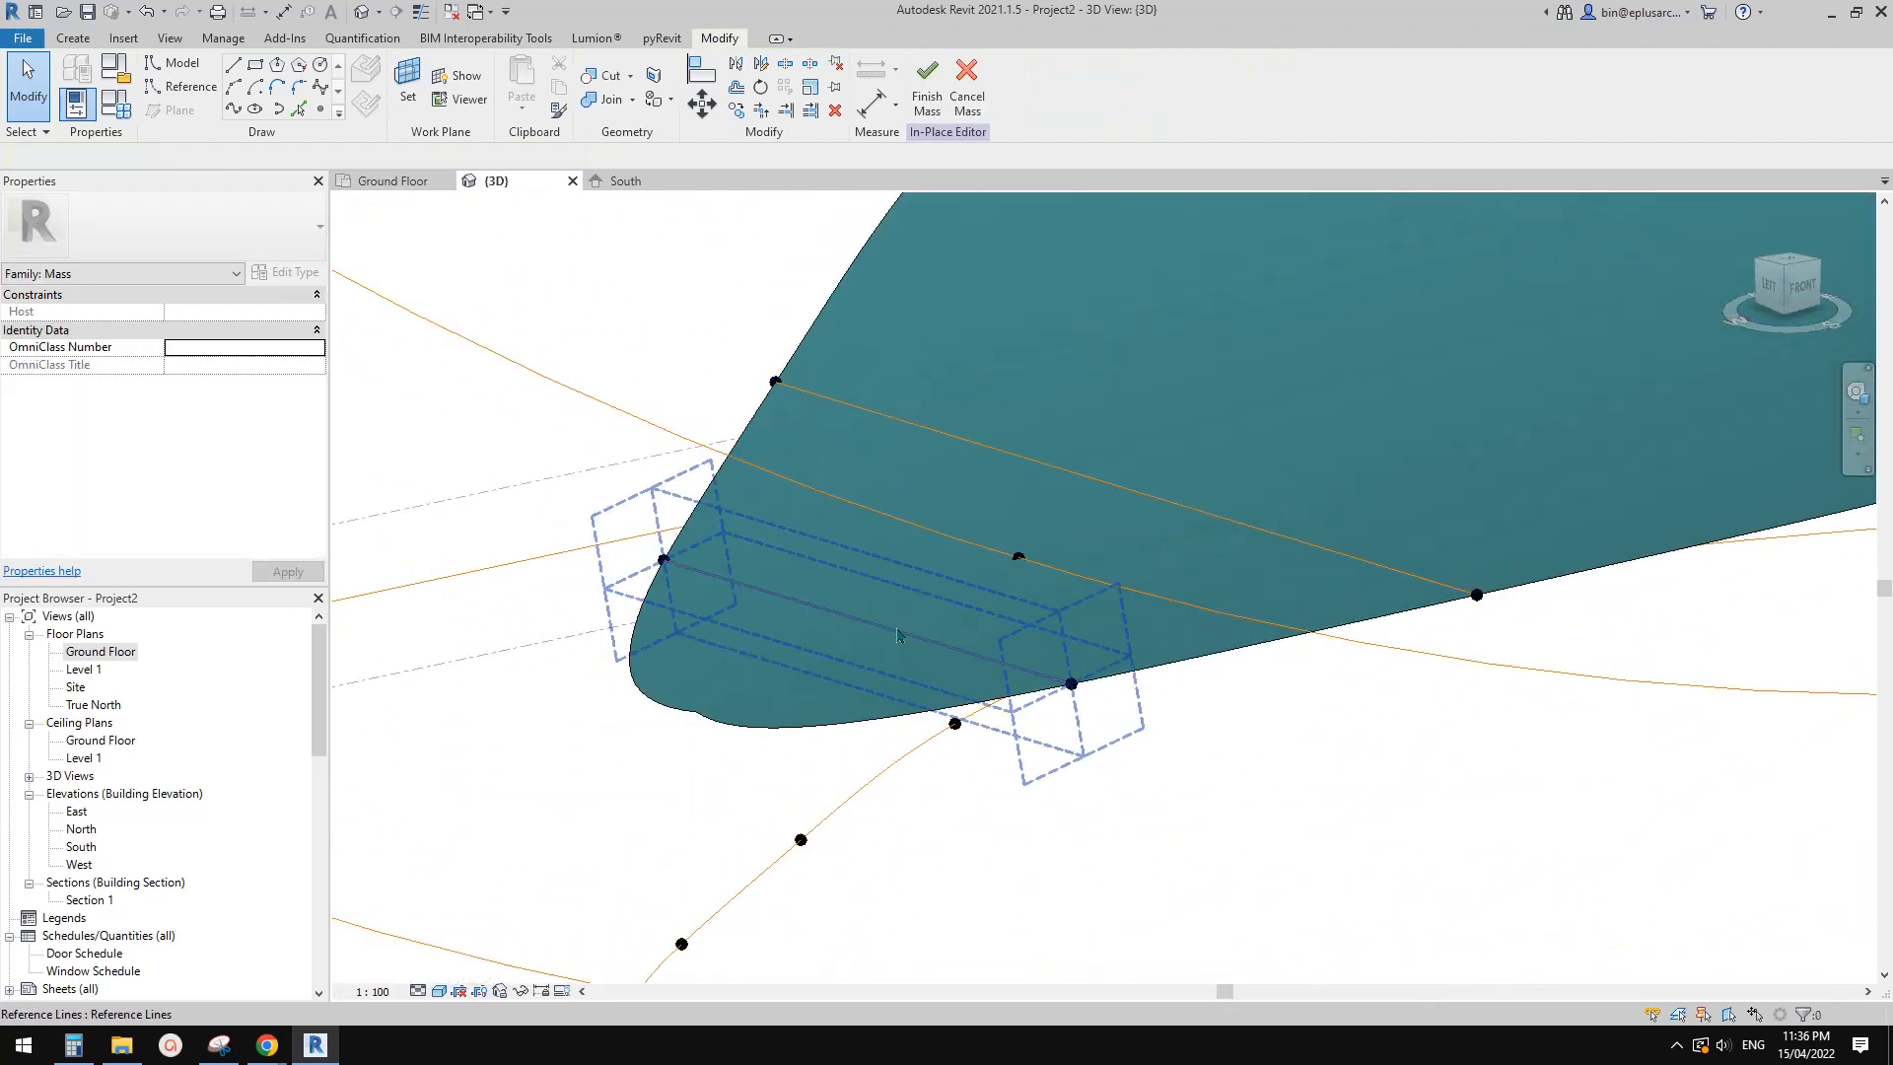
left_click(897, 634)
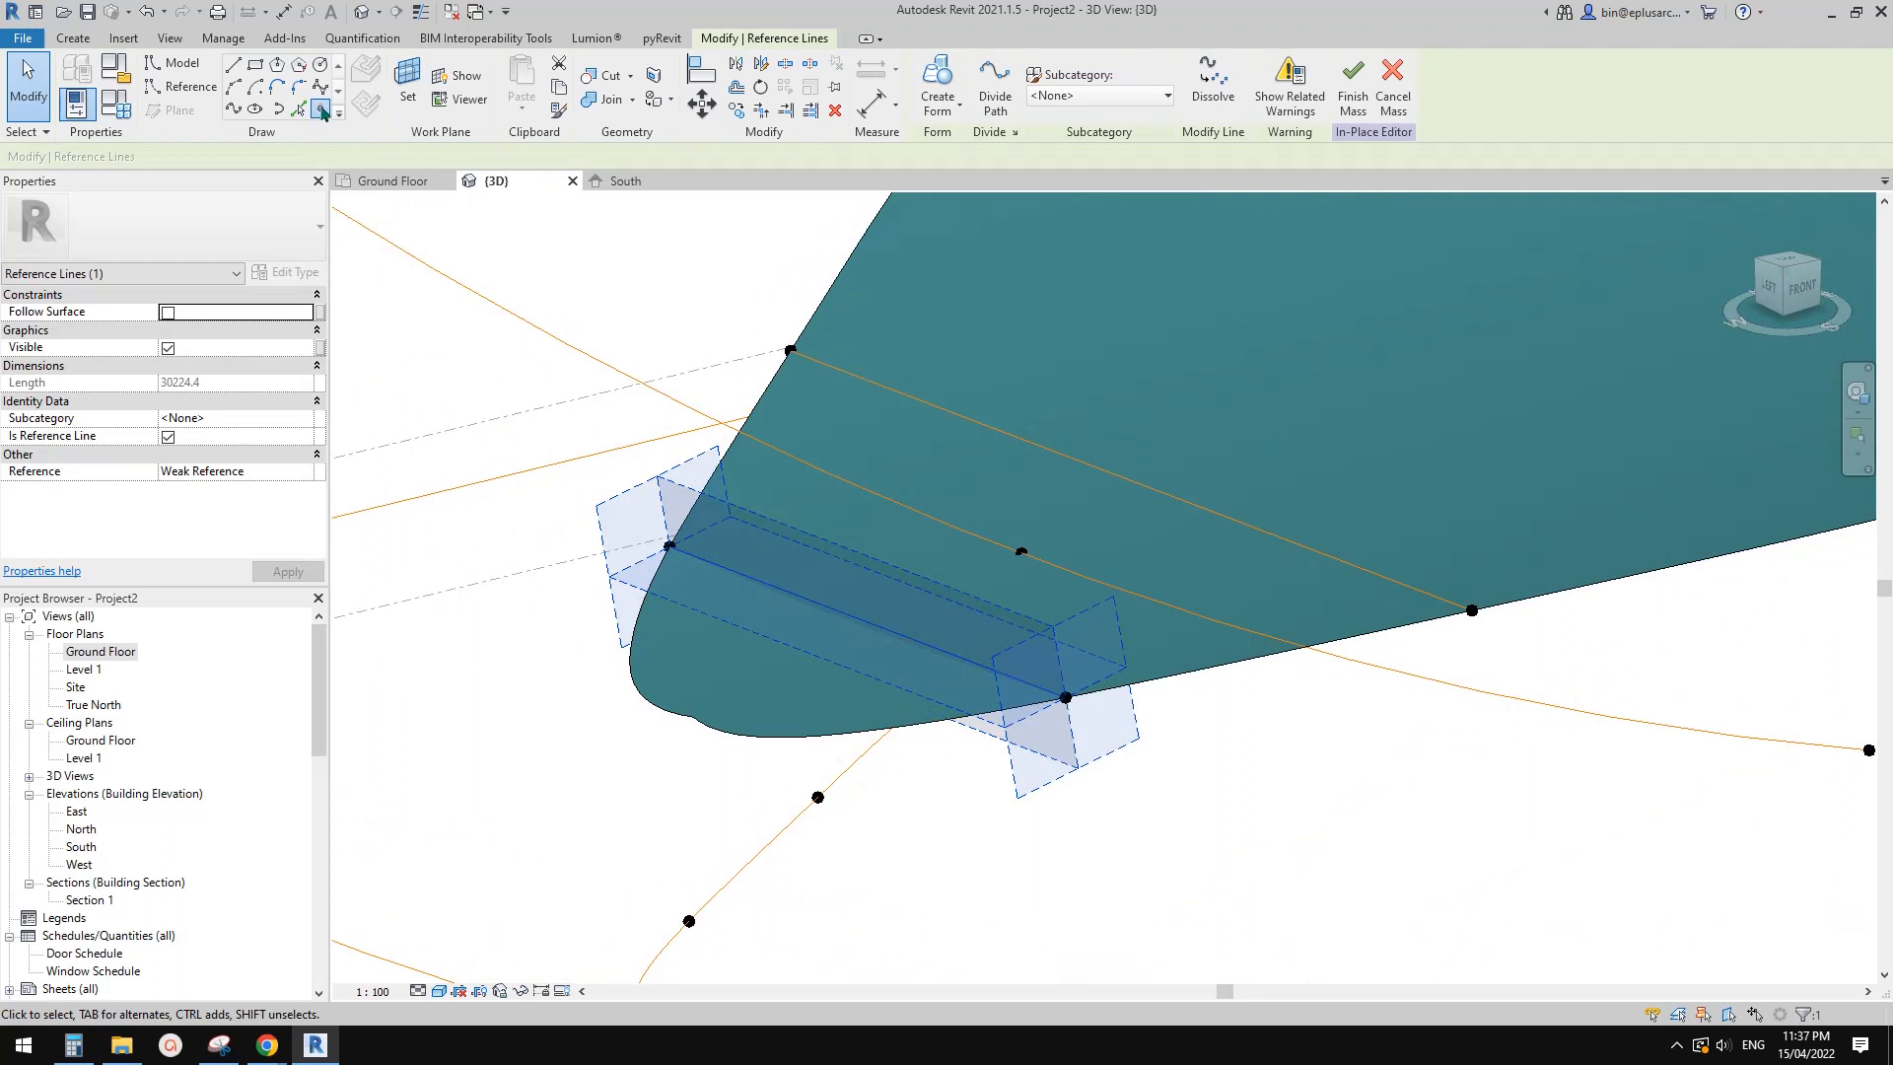
left_click(322, 112)
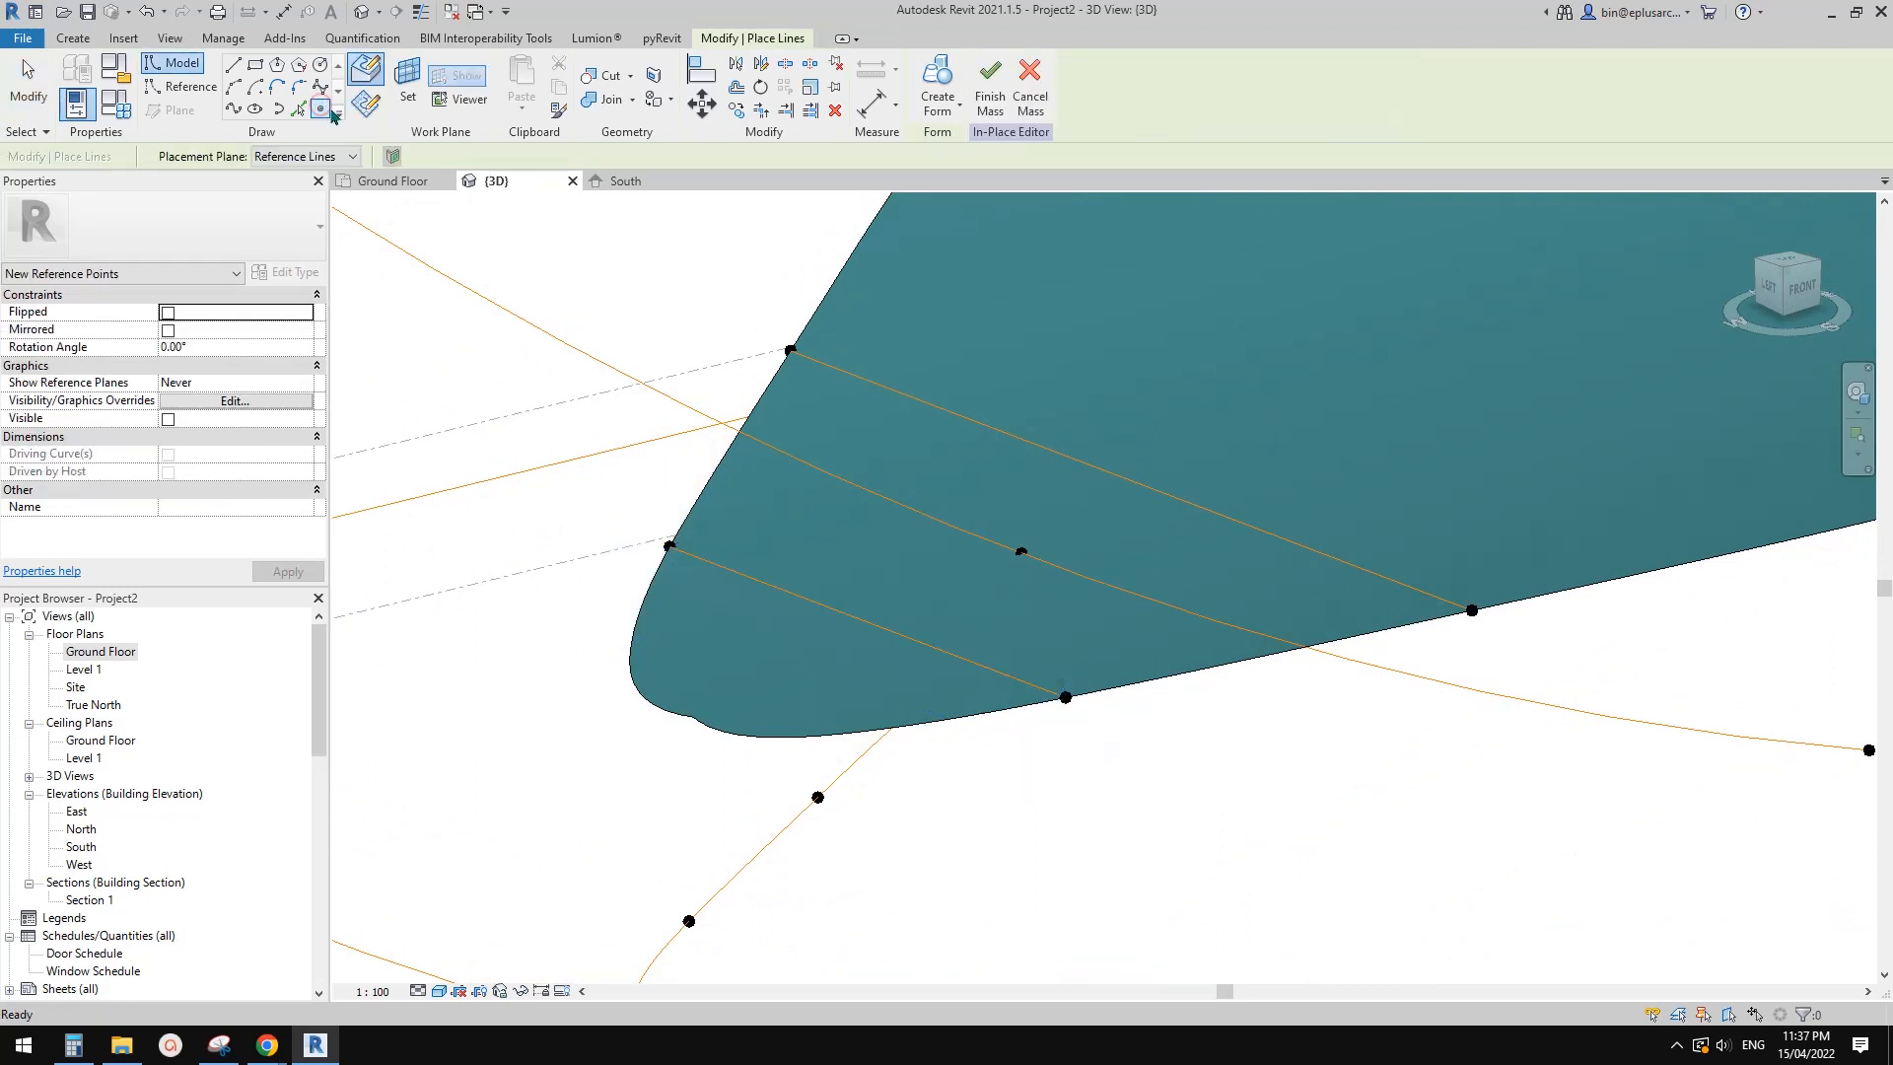
Place reference points at both lines' midpoints and make them driving points
left_click(866, 621)
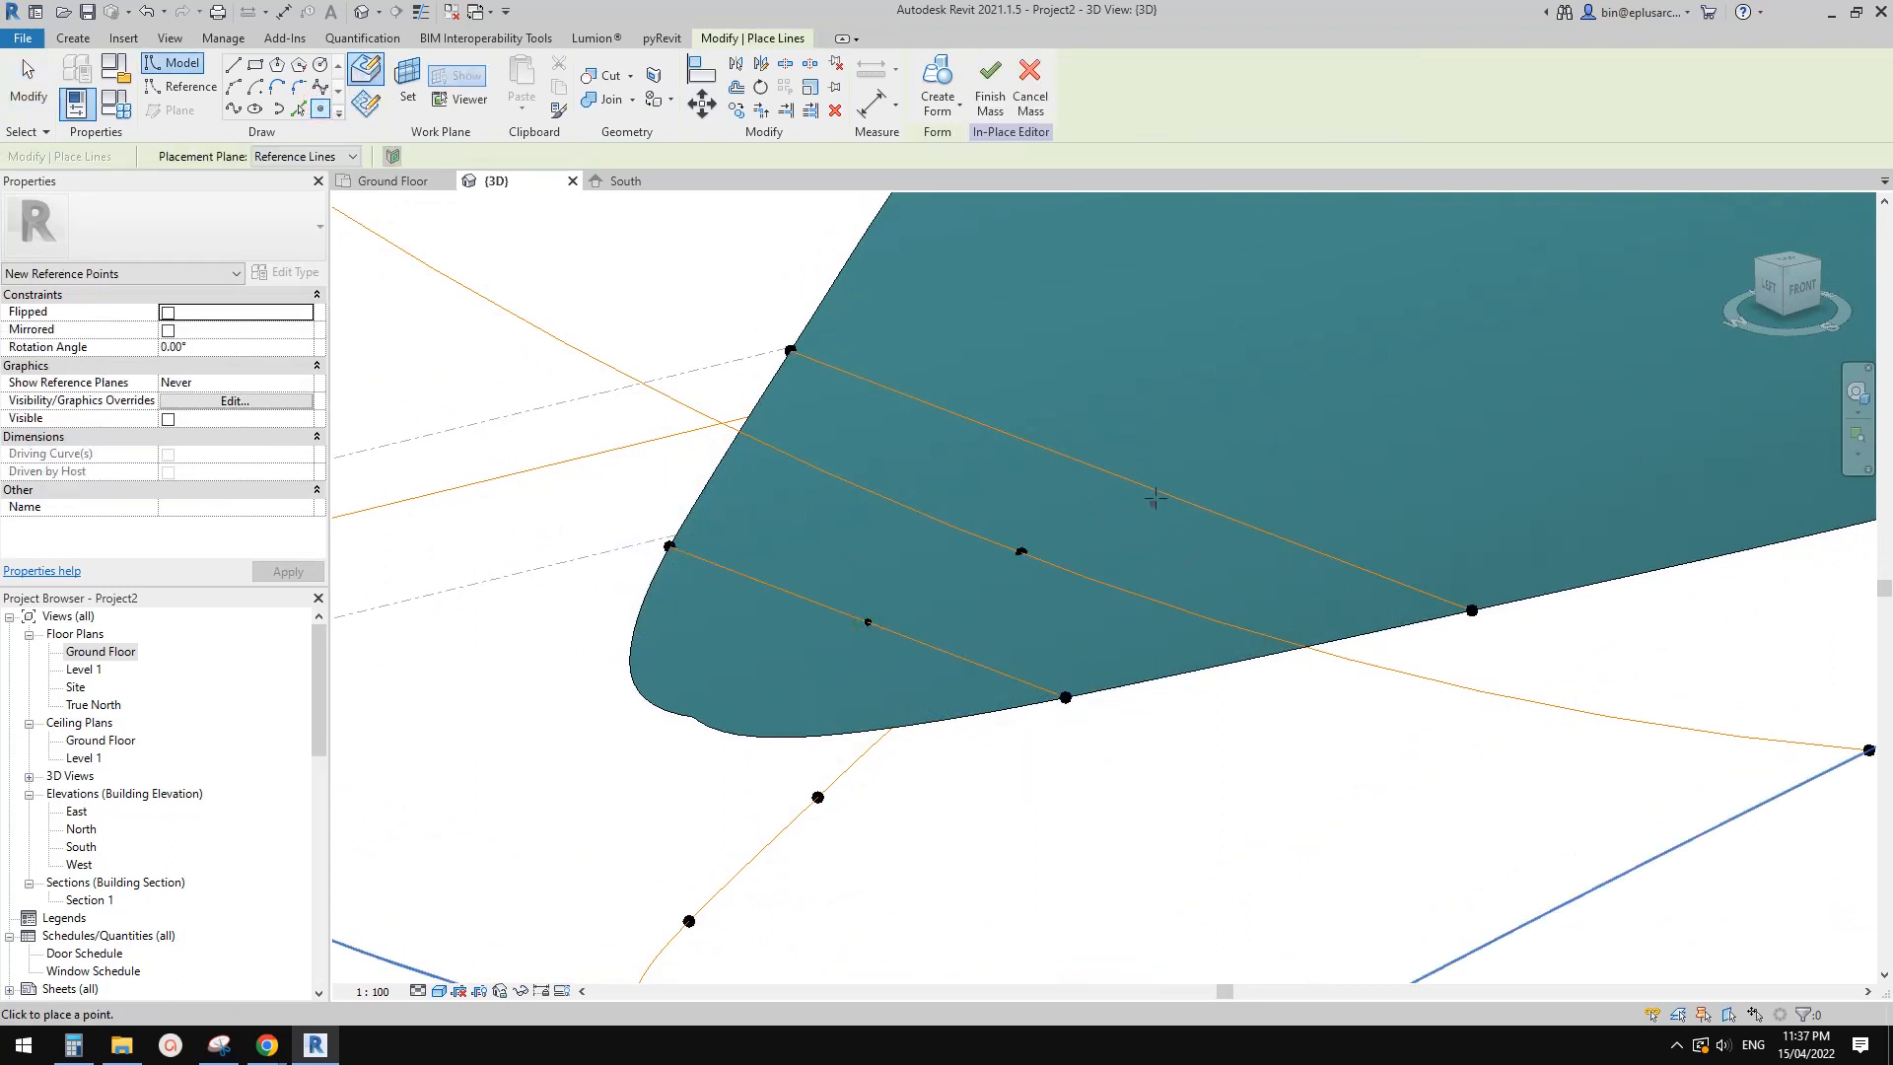
left_click(409, 91)
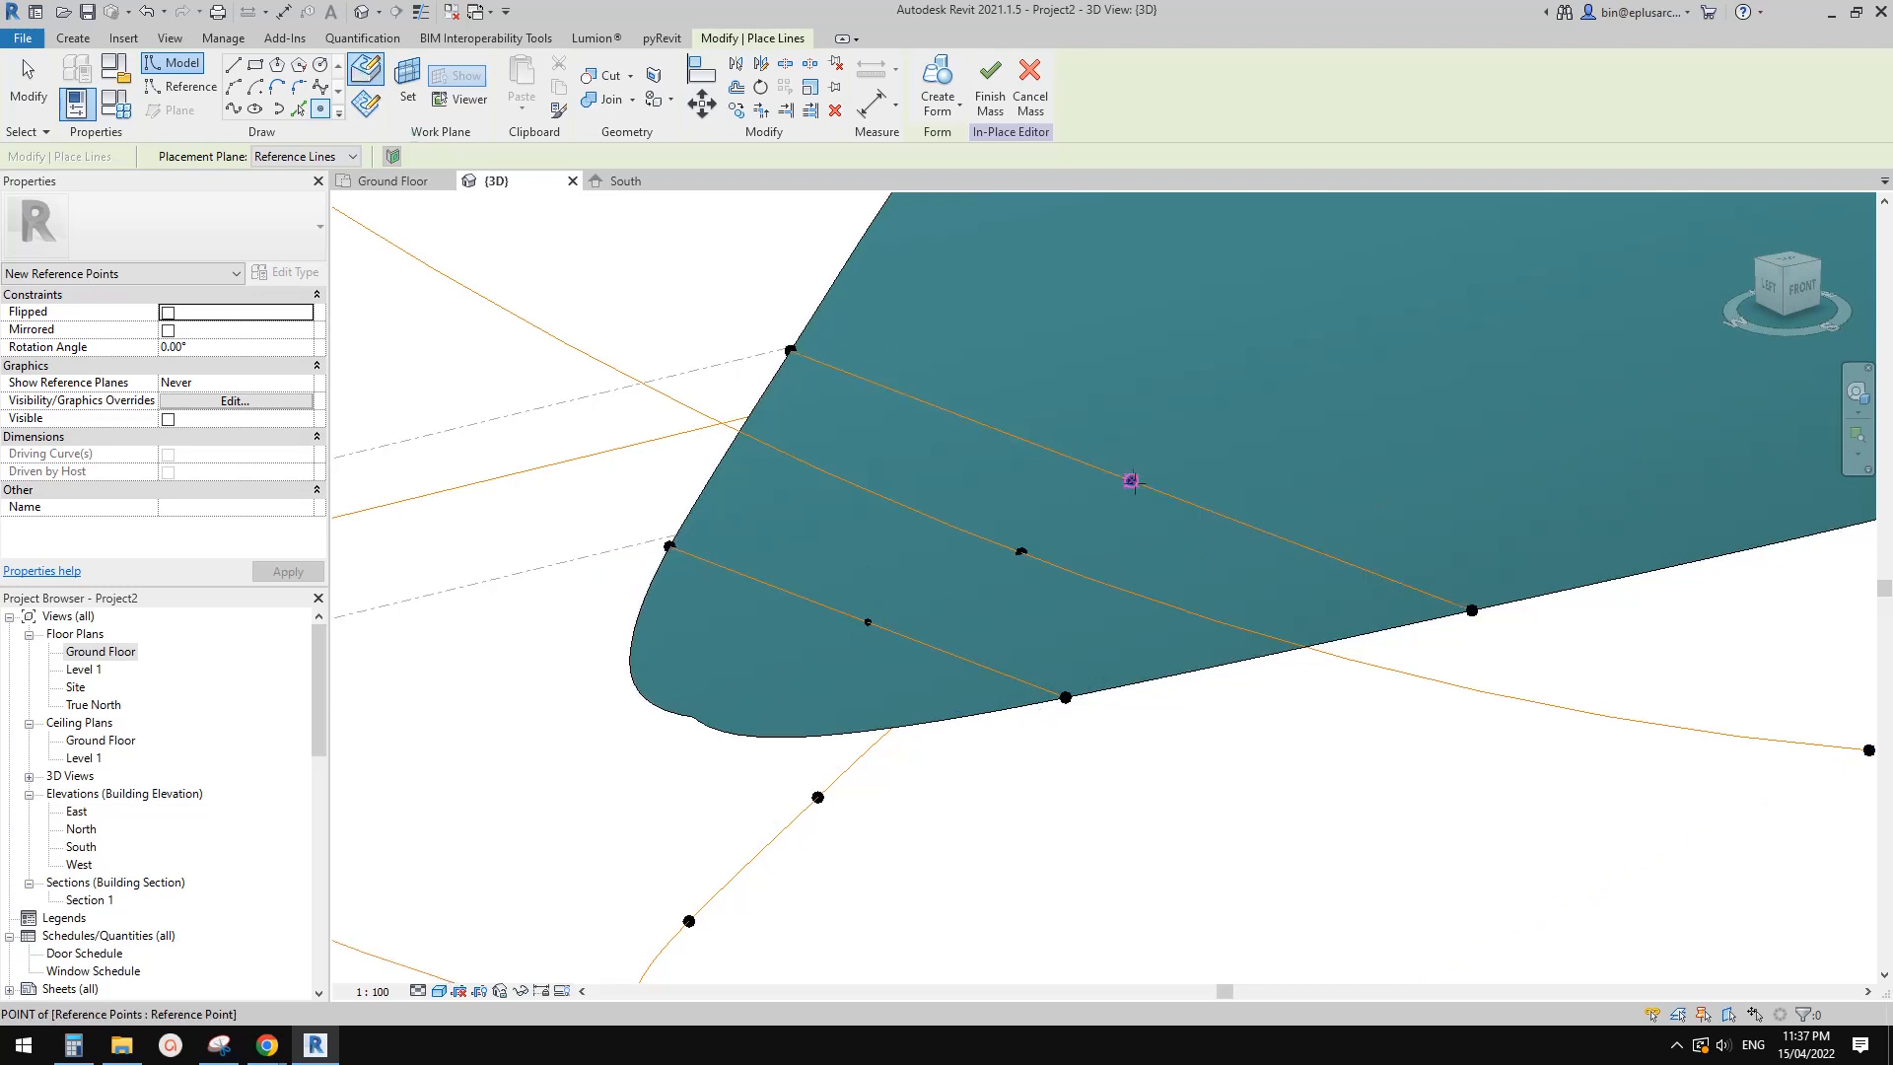
key("Escape")
key("Escape")
left_click(1129, 481)
key("Escape")
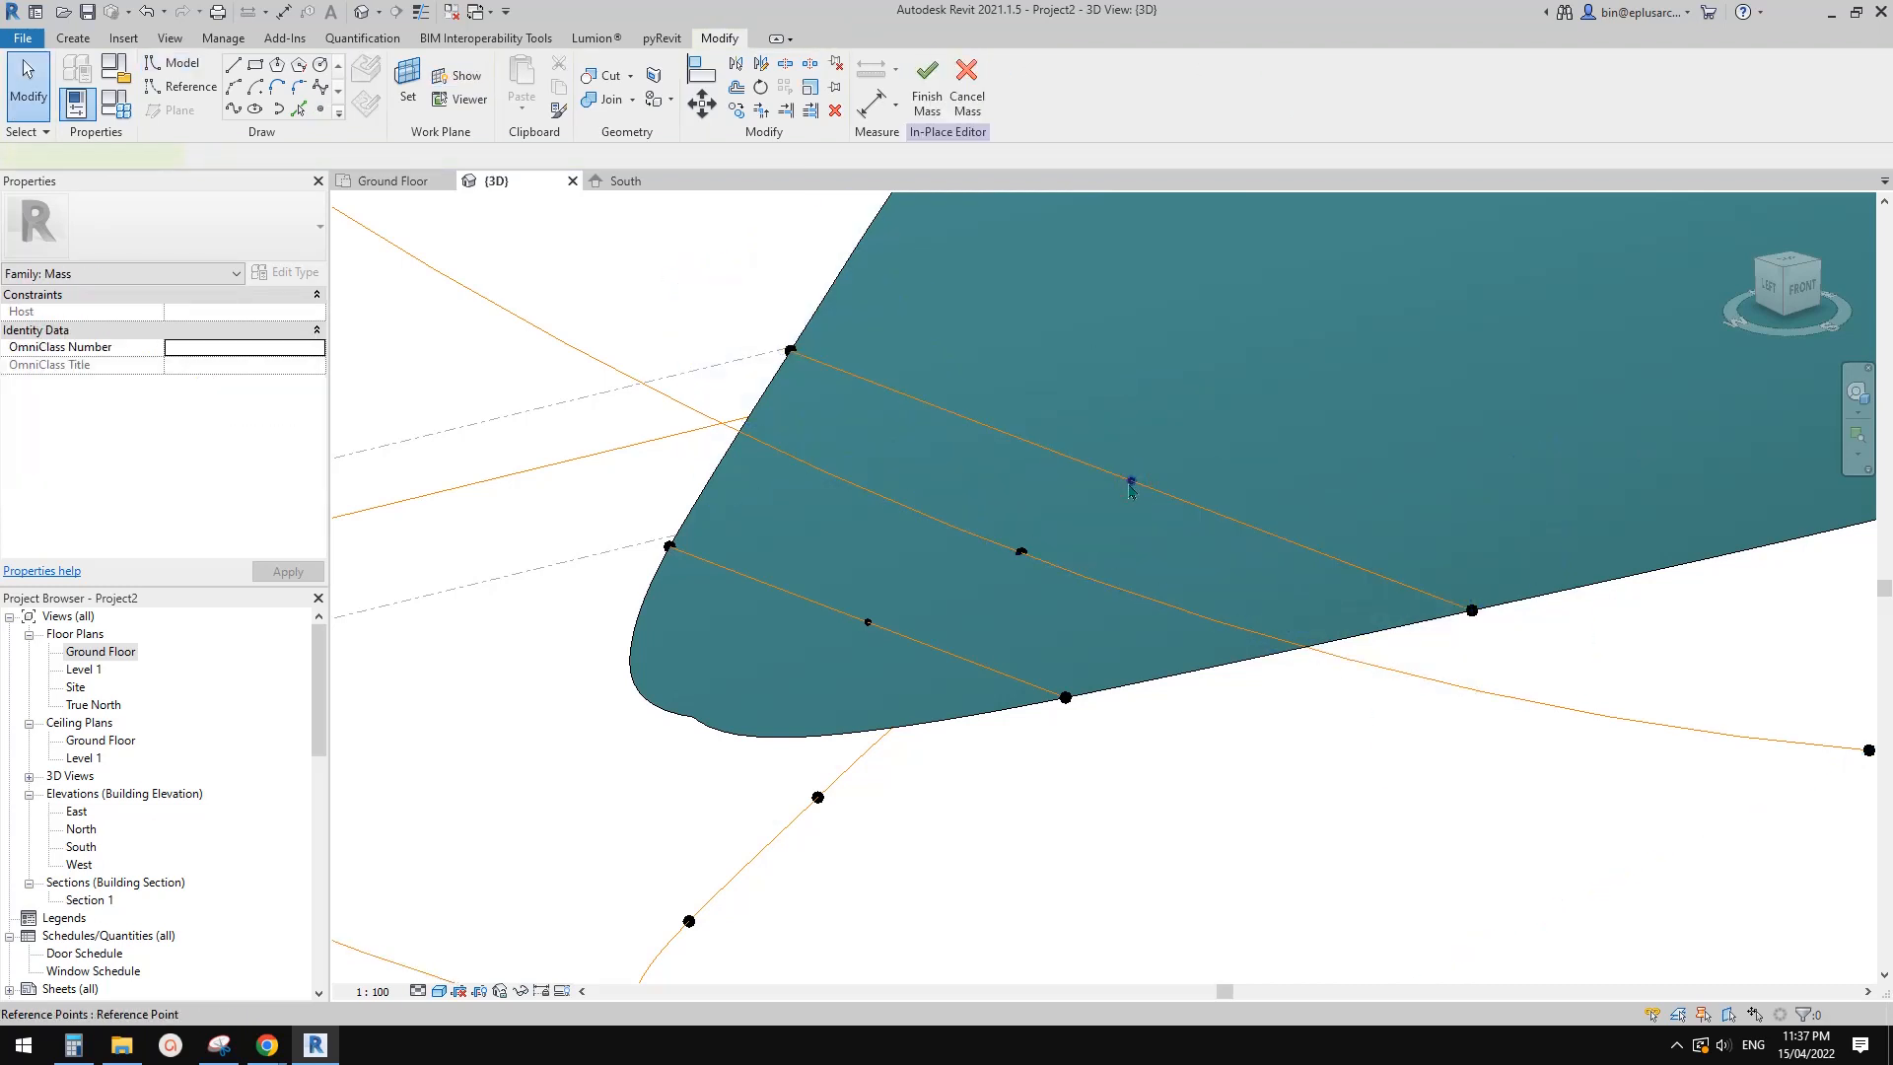
left_click(1131, 481)
left_click(868, 623, "ctrl")
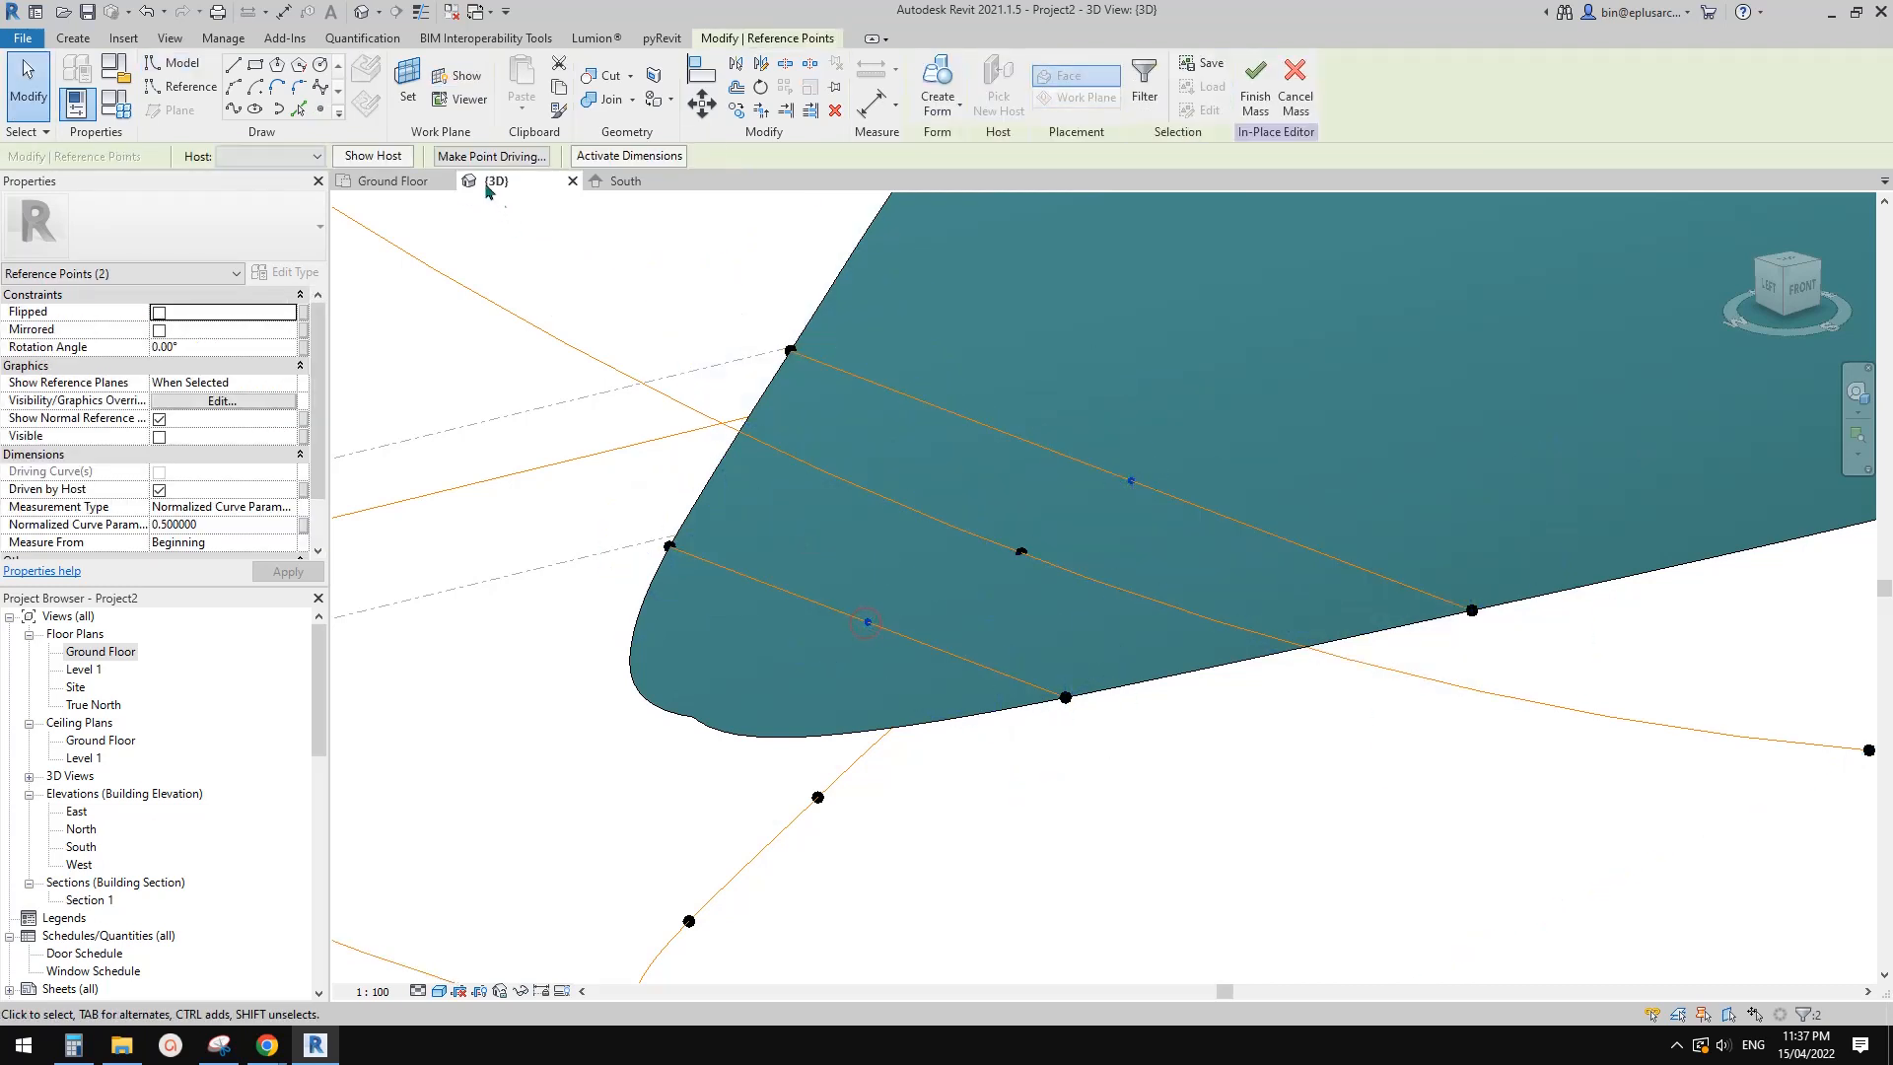
left_click(506, 163)
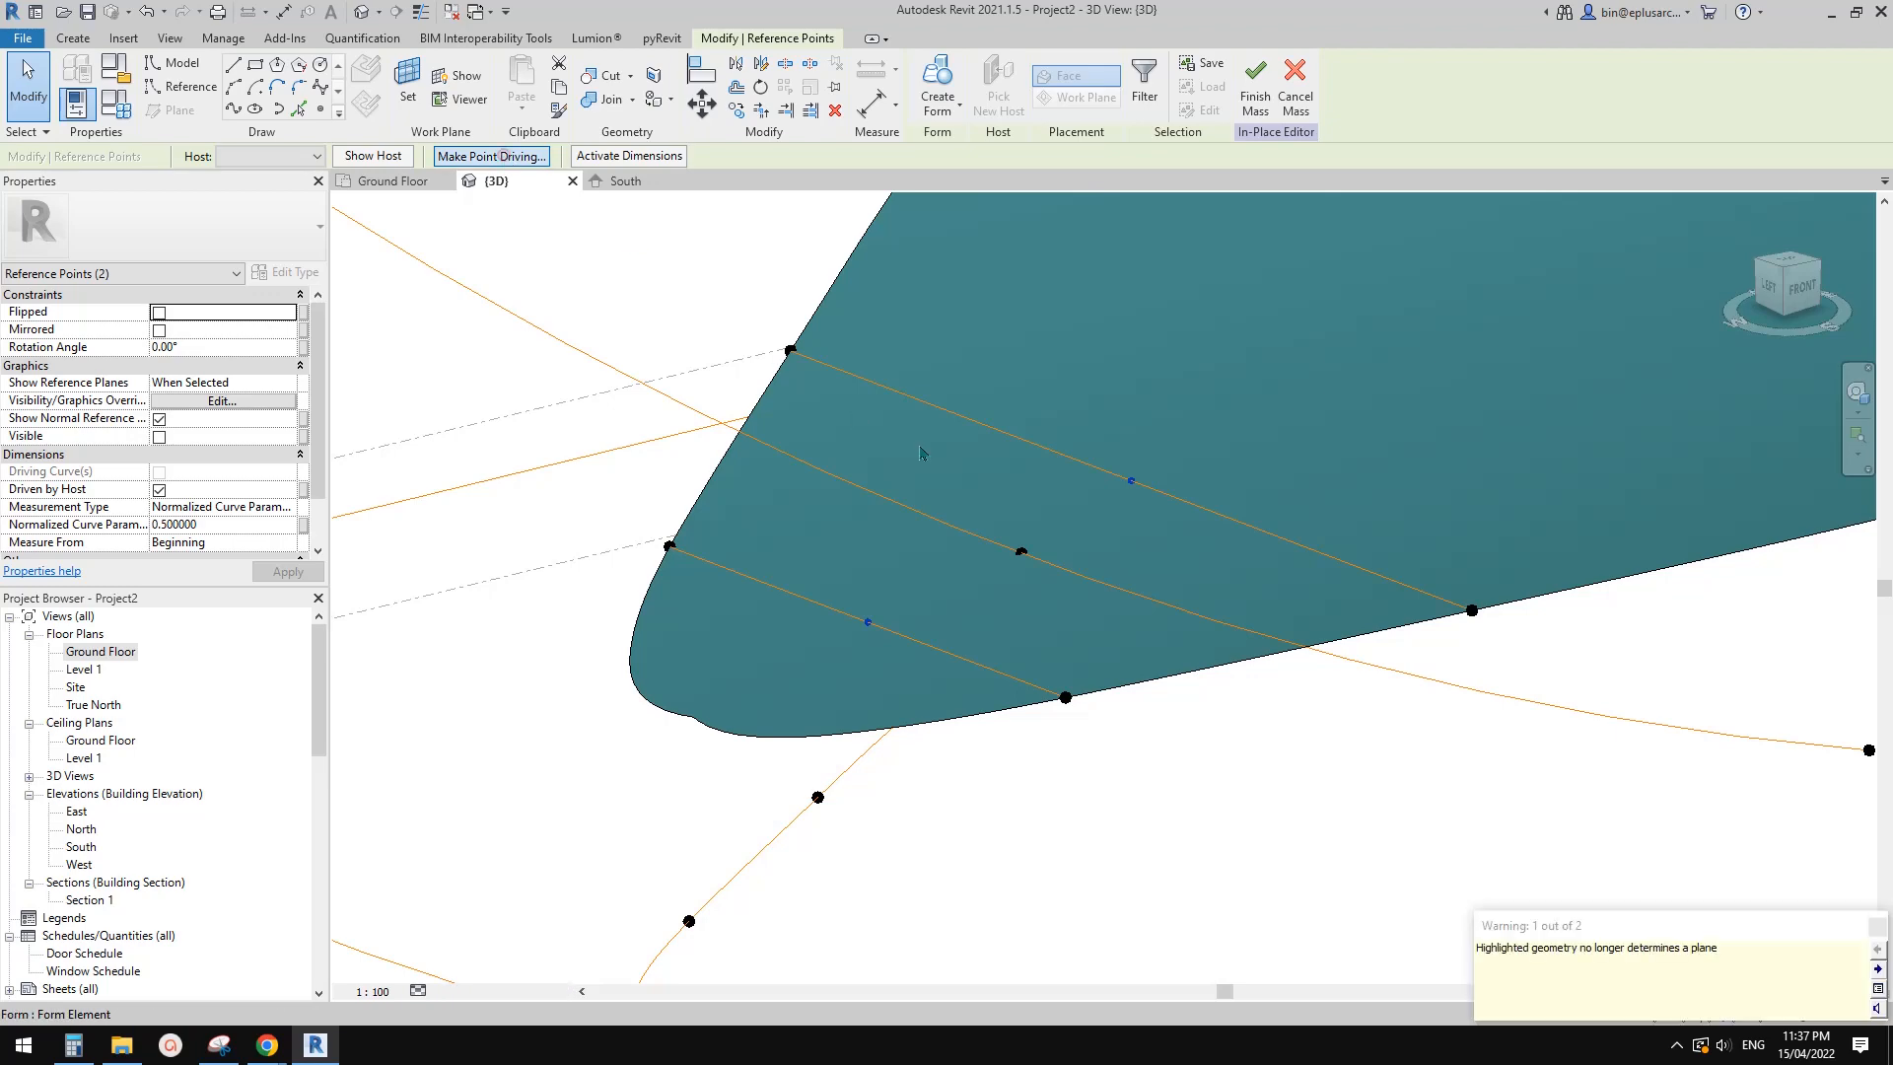
Drag both driving midpoints down to arch the lines, then pull up the aquatic centre image search
left_click(862, 623)
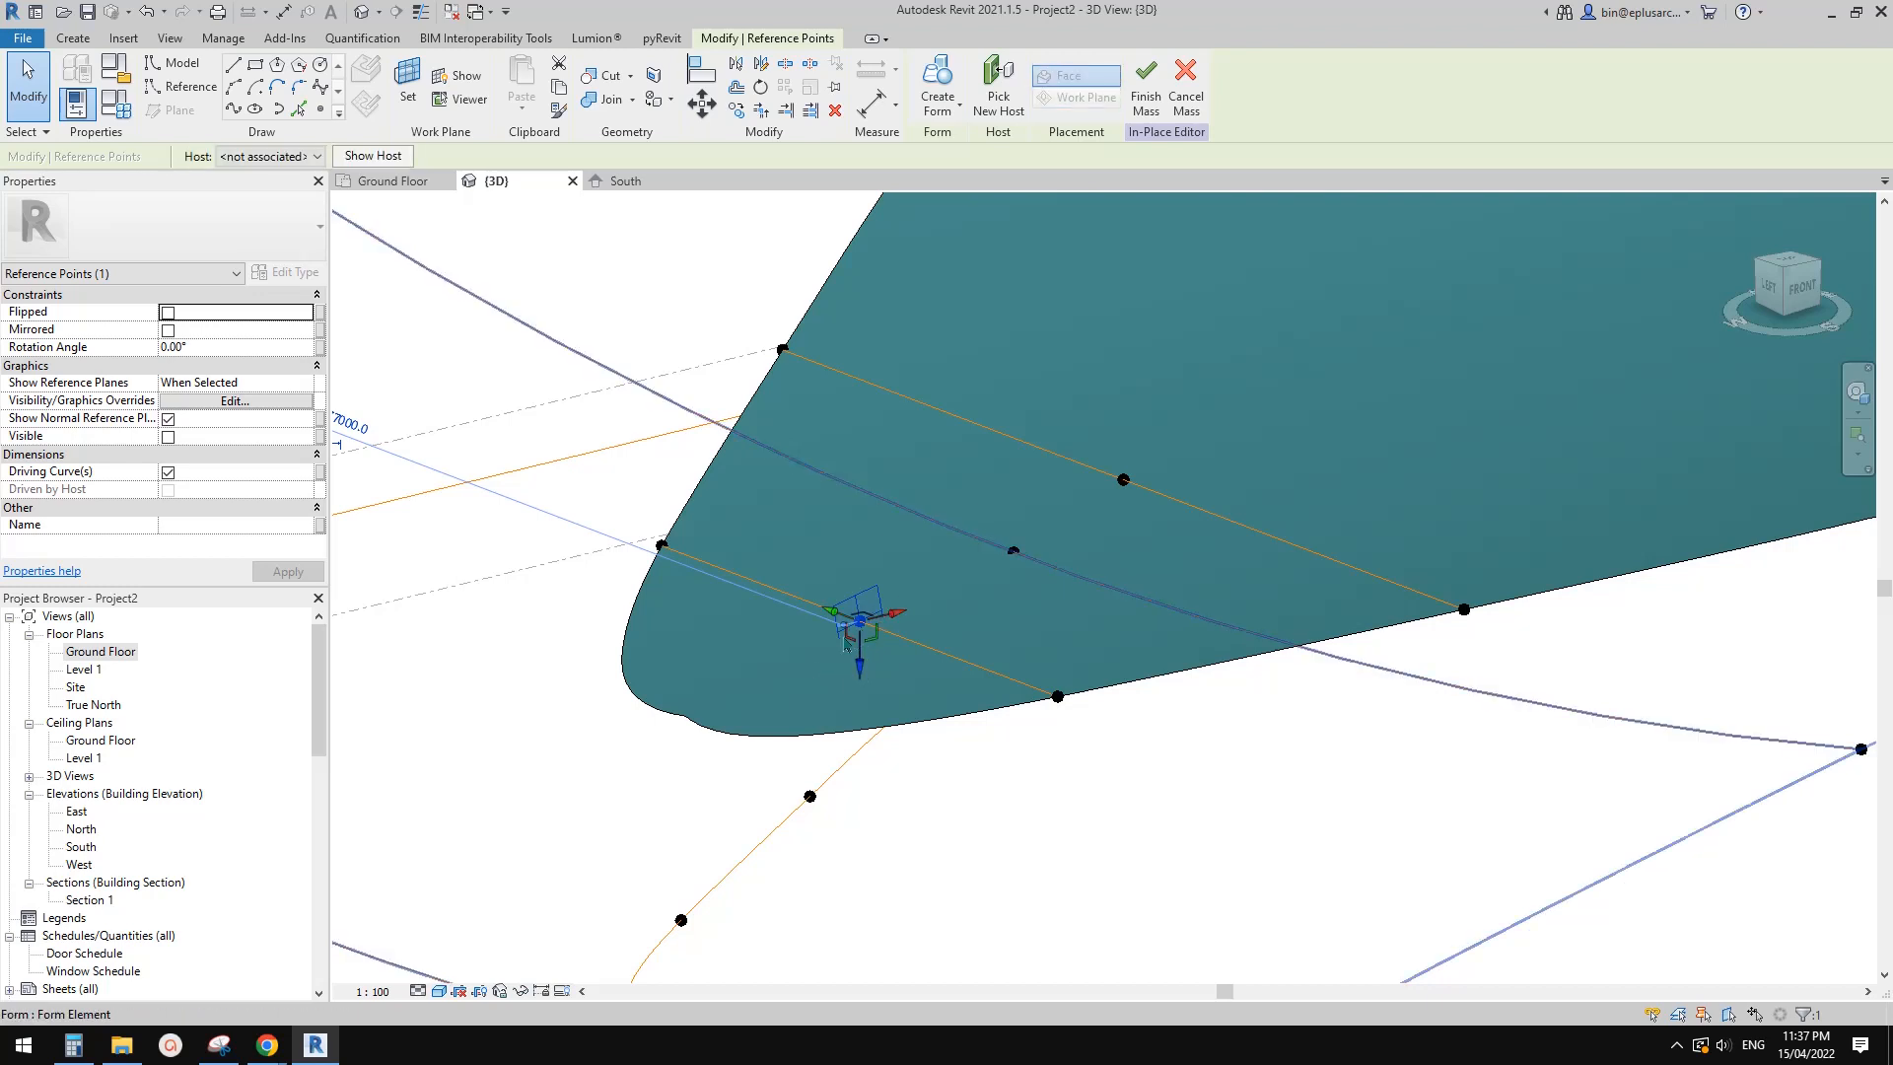
left_click_drag(878, 677, 881, 740)
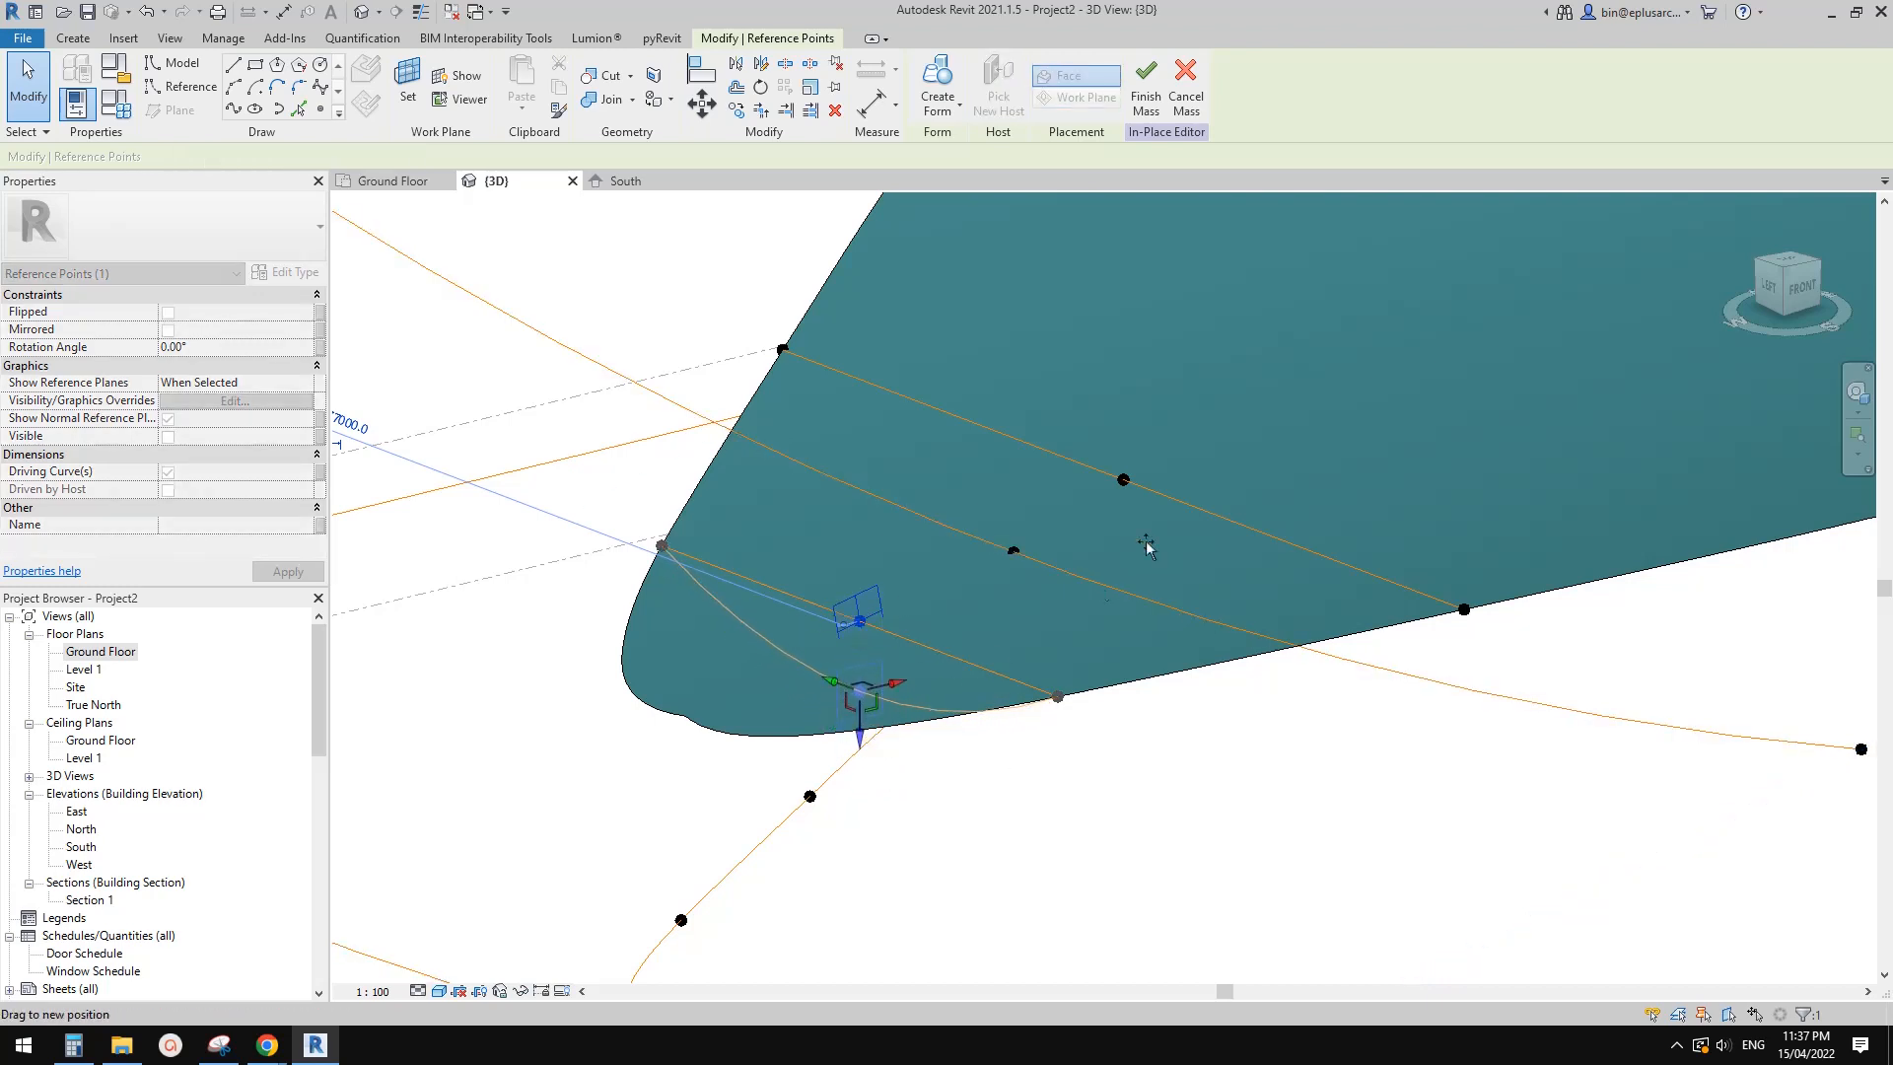
left_click(1123, 480)
middle_click_drag(1241, 495, 1240, 496)
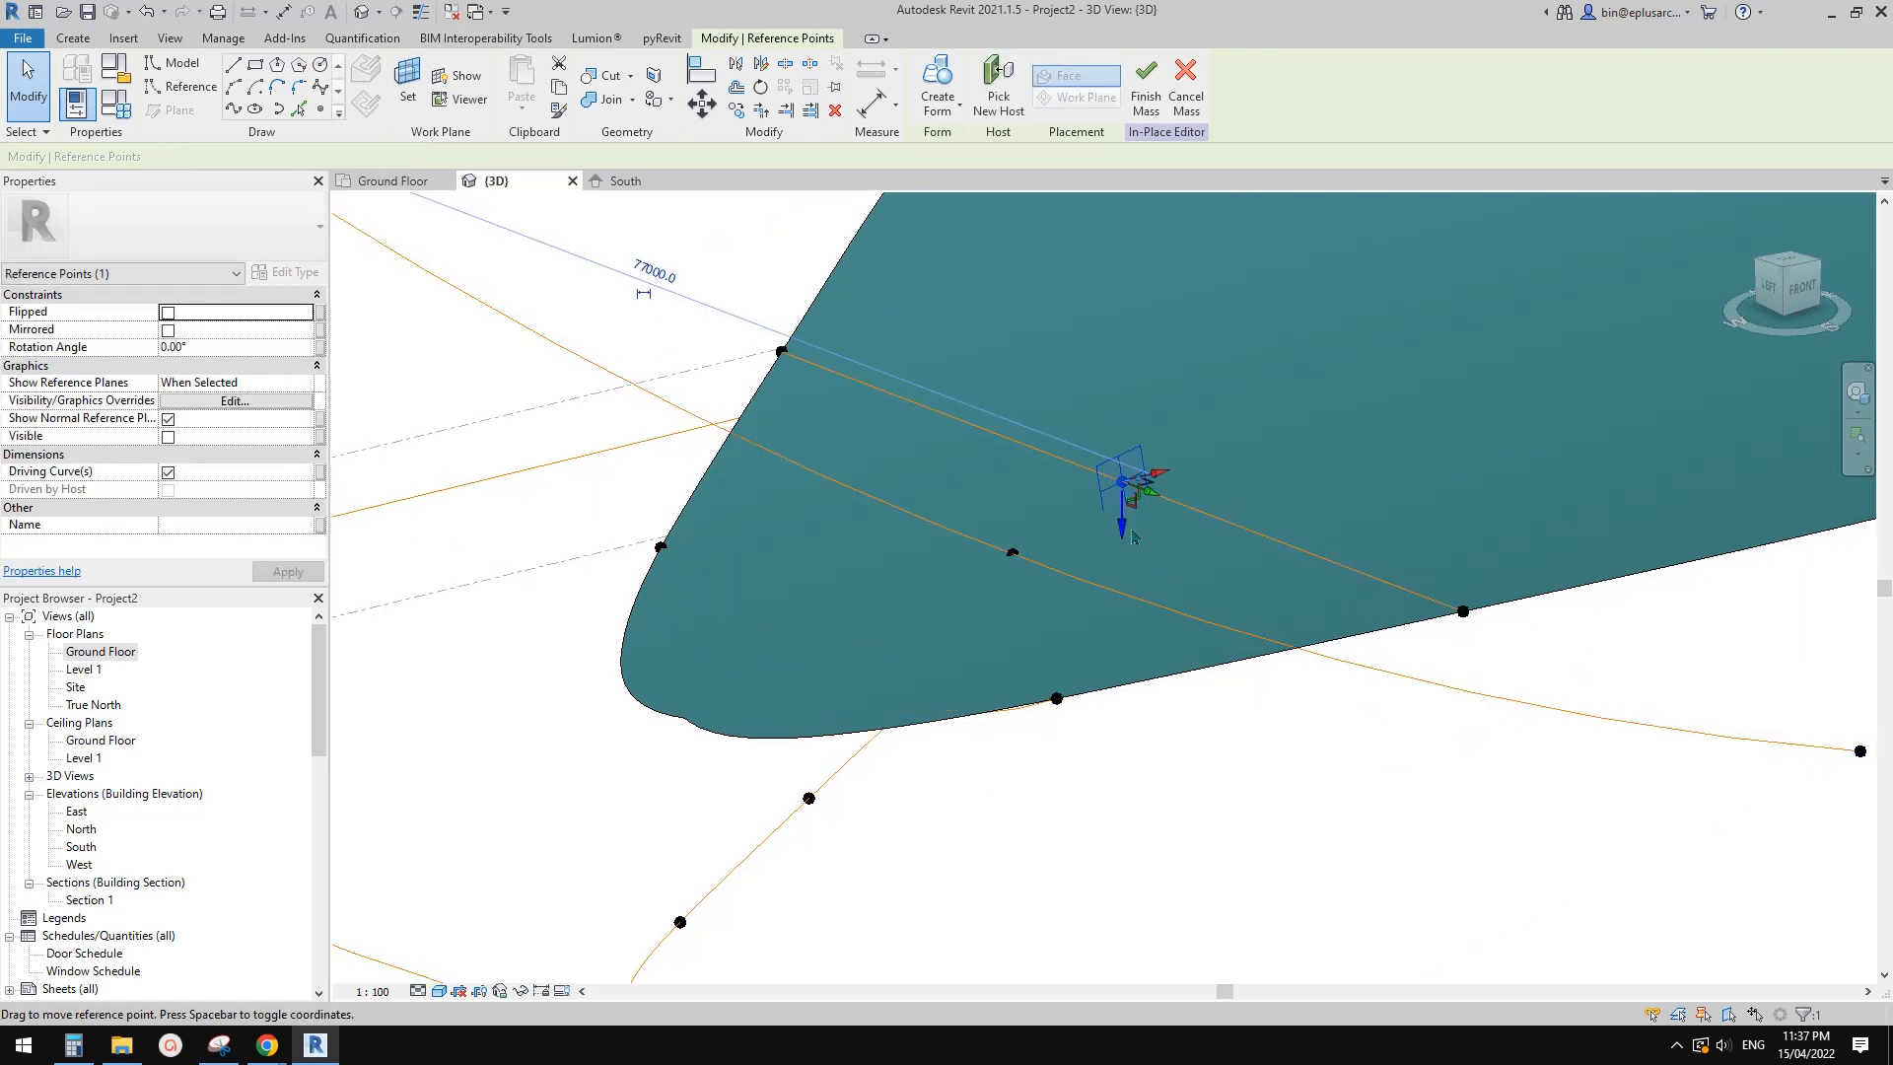
left_click_drag(1123, 526, 1125, 636)
middle_click_drag(1218, 485, 1137, 572, "shift")
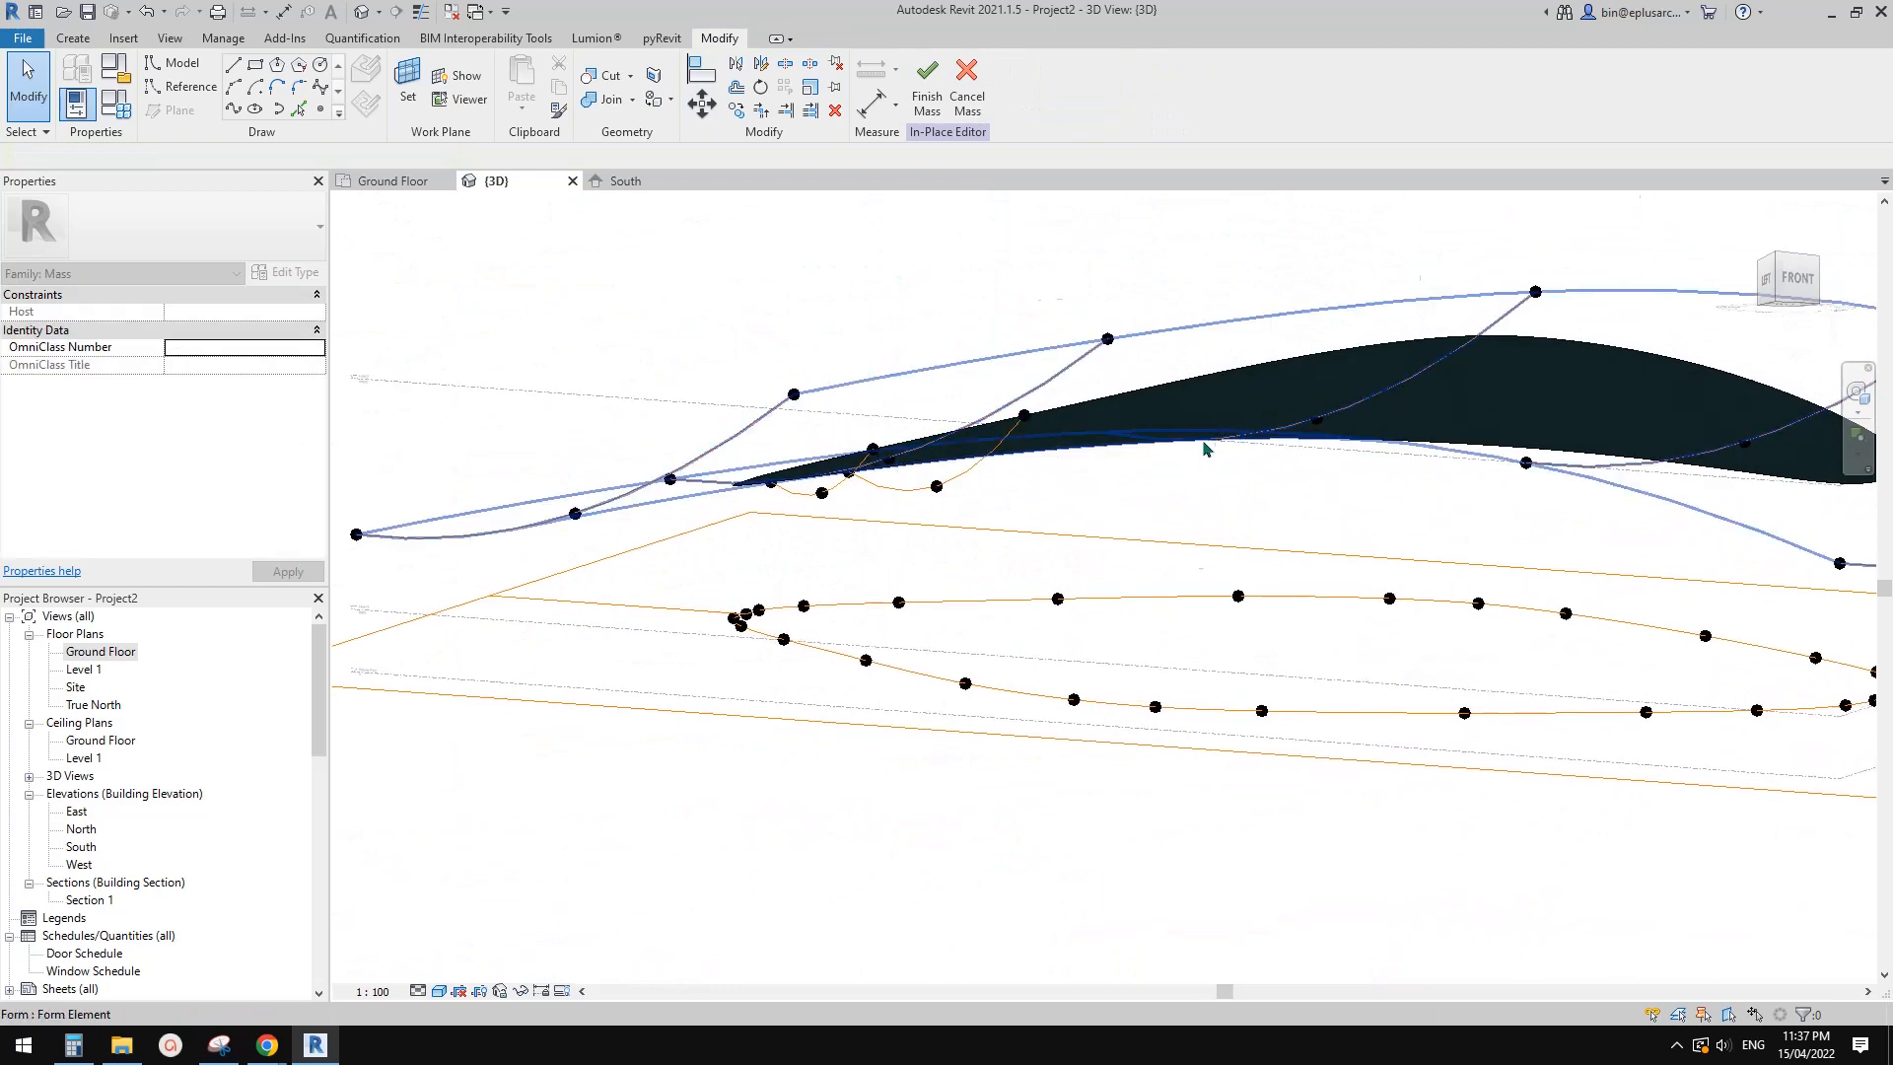
scroll(971, 477, "up", 2)
scroll(1173, 577, "down", 1)
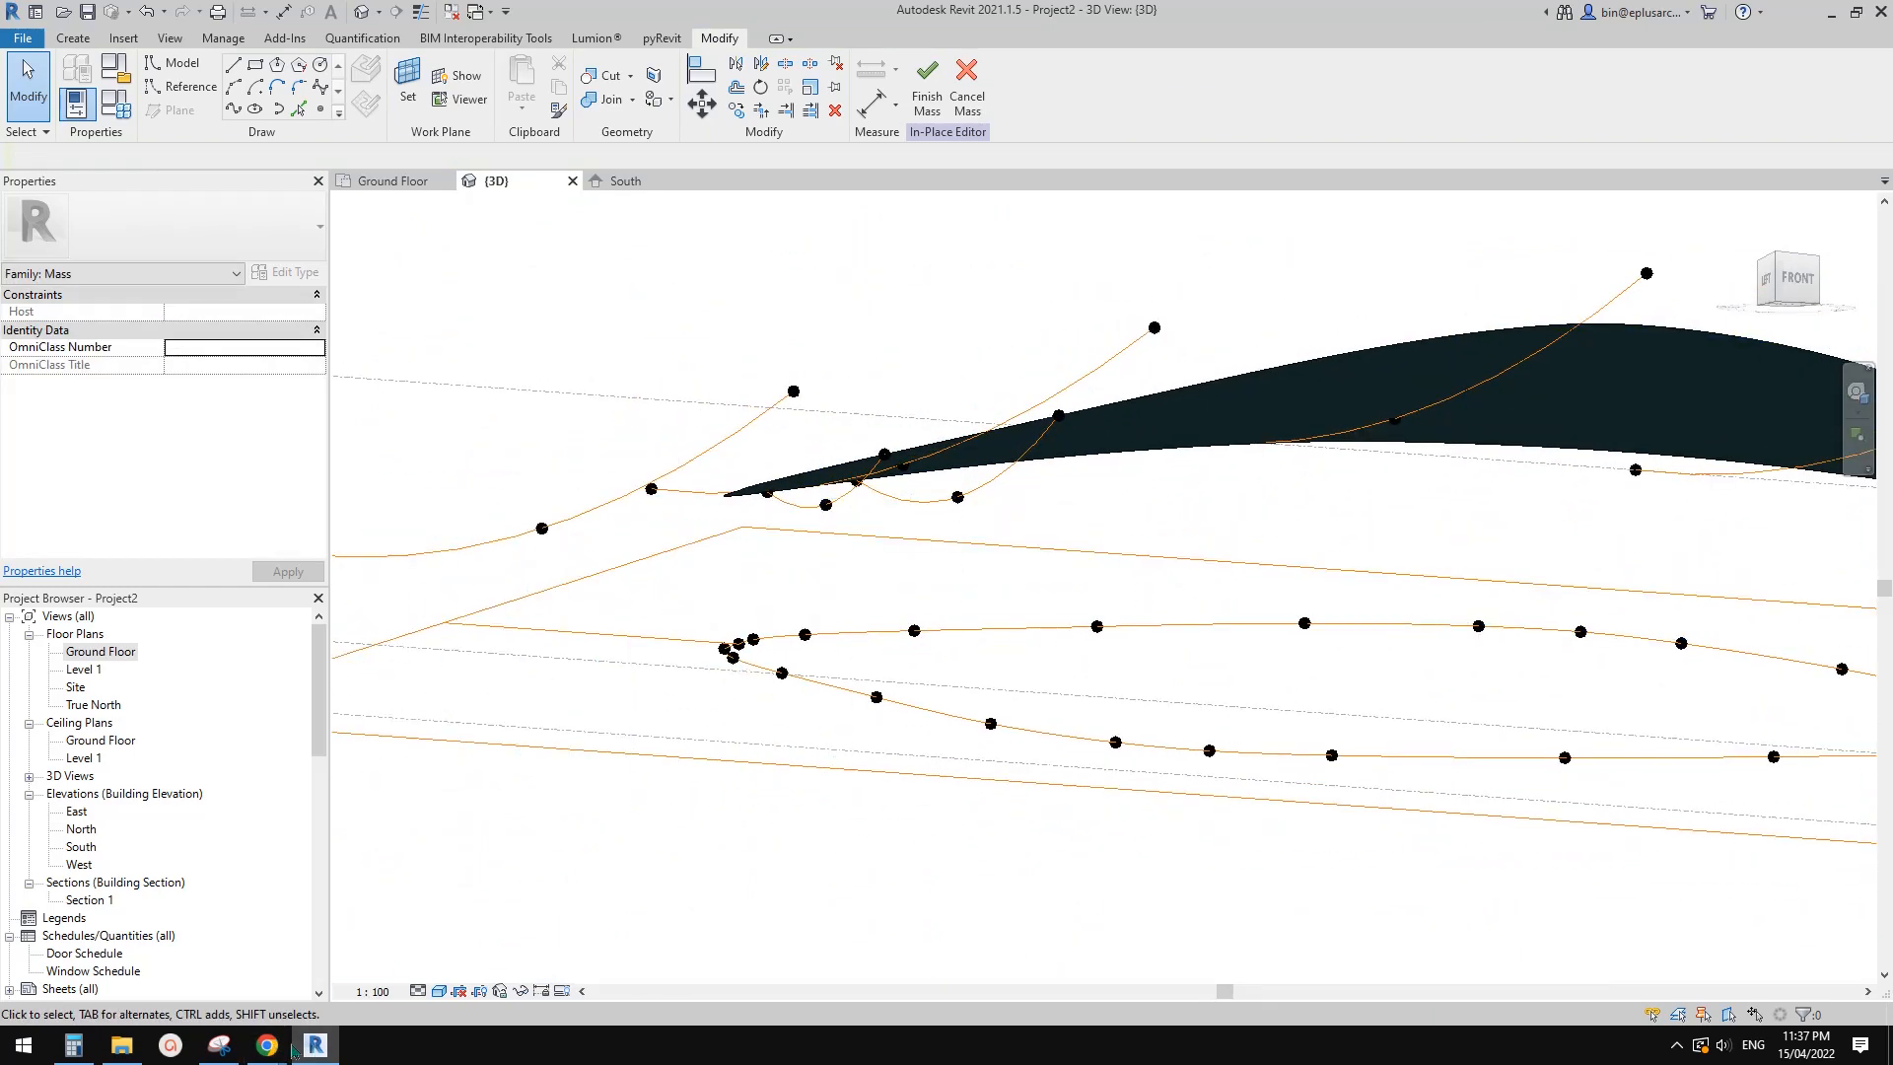
mouse_move(269, 1047)
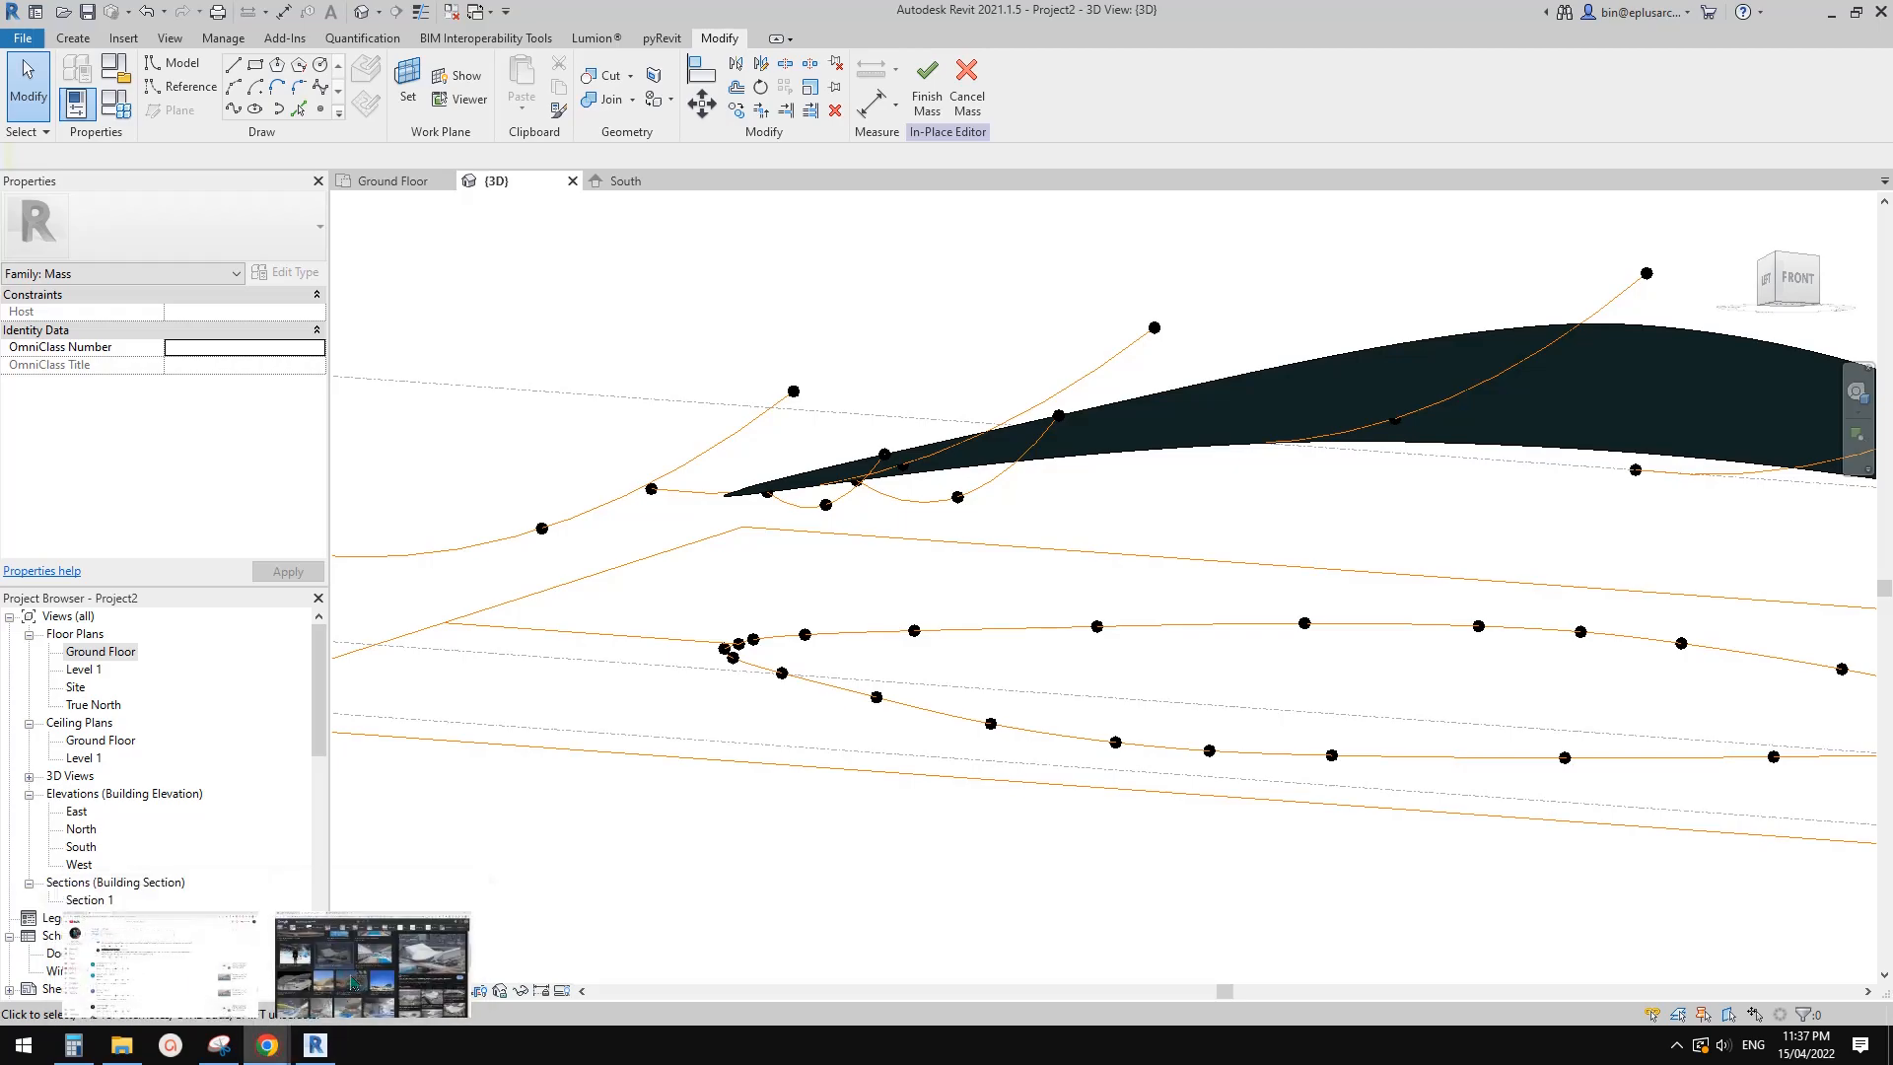
left_click(380, 961)
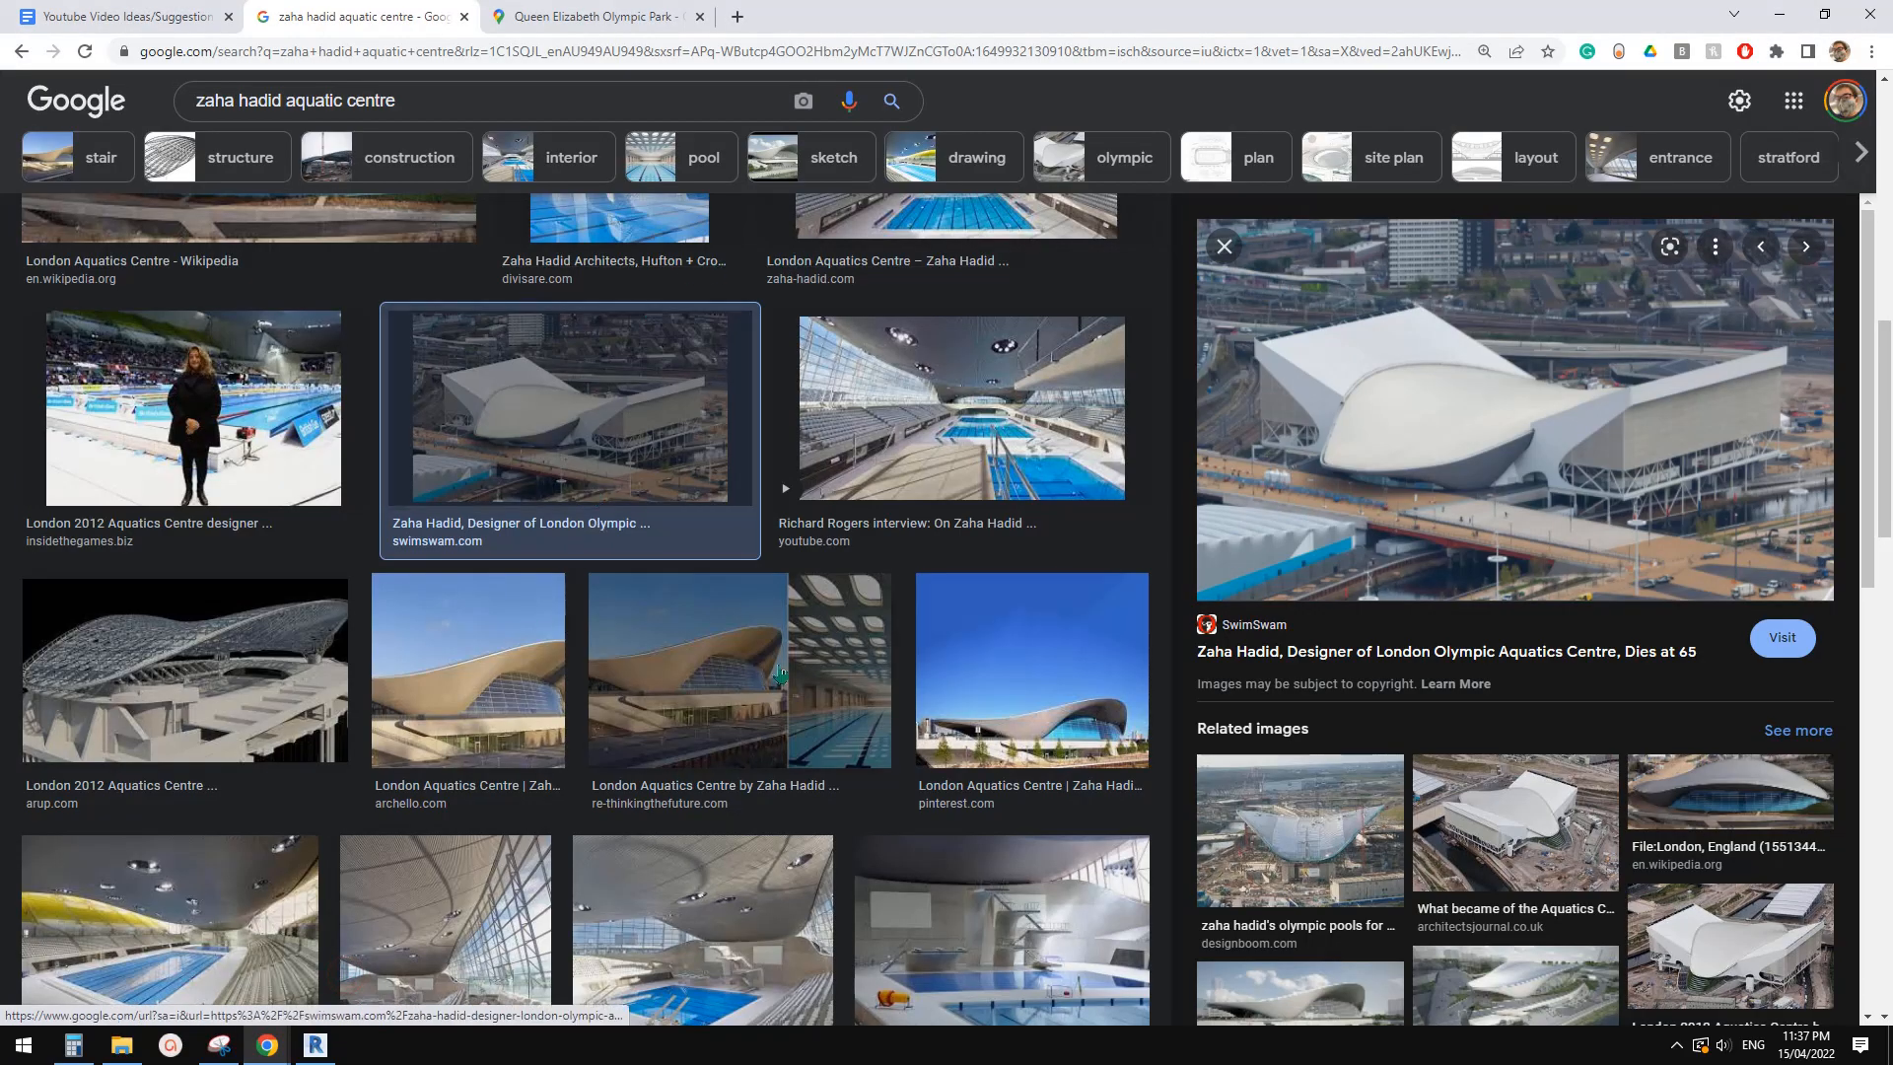
Preview the Archello photo of the London Aquatics Centre, then orbit the Revit roof tip
left_click(493, 680)
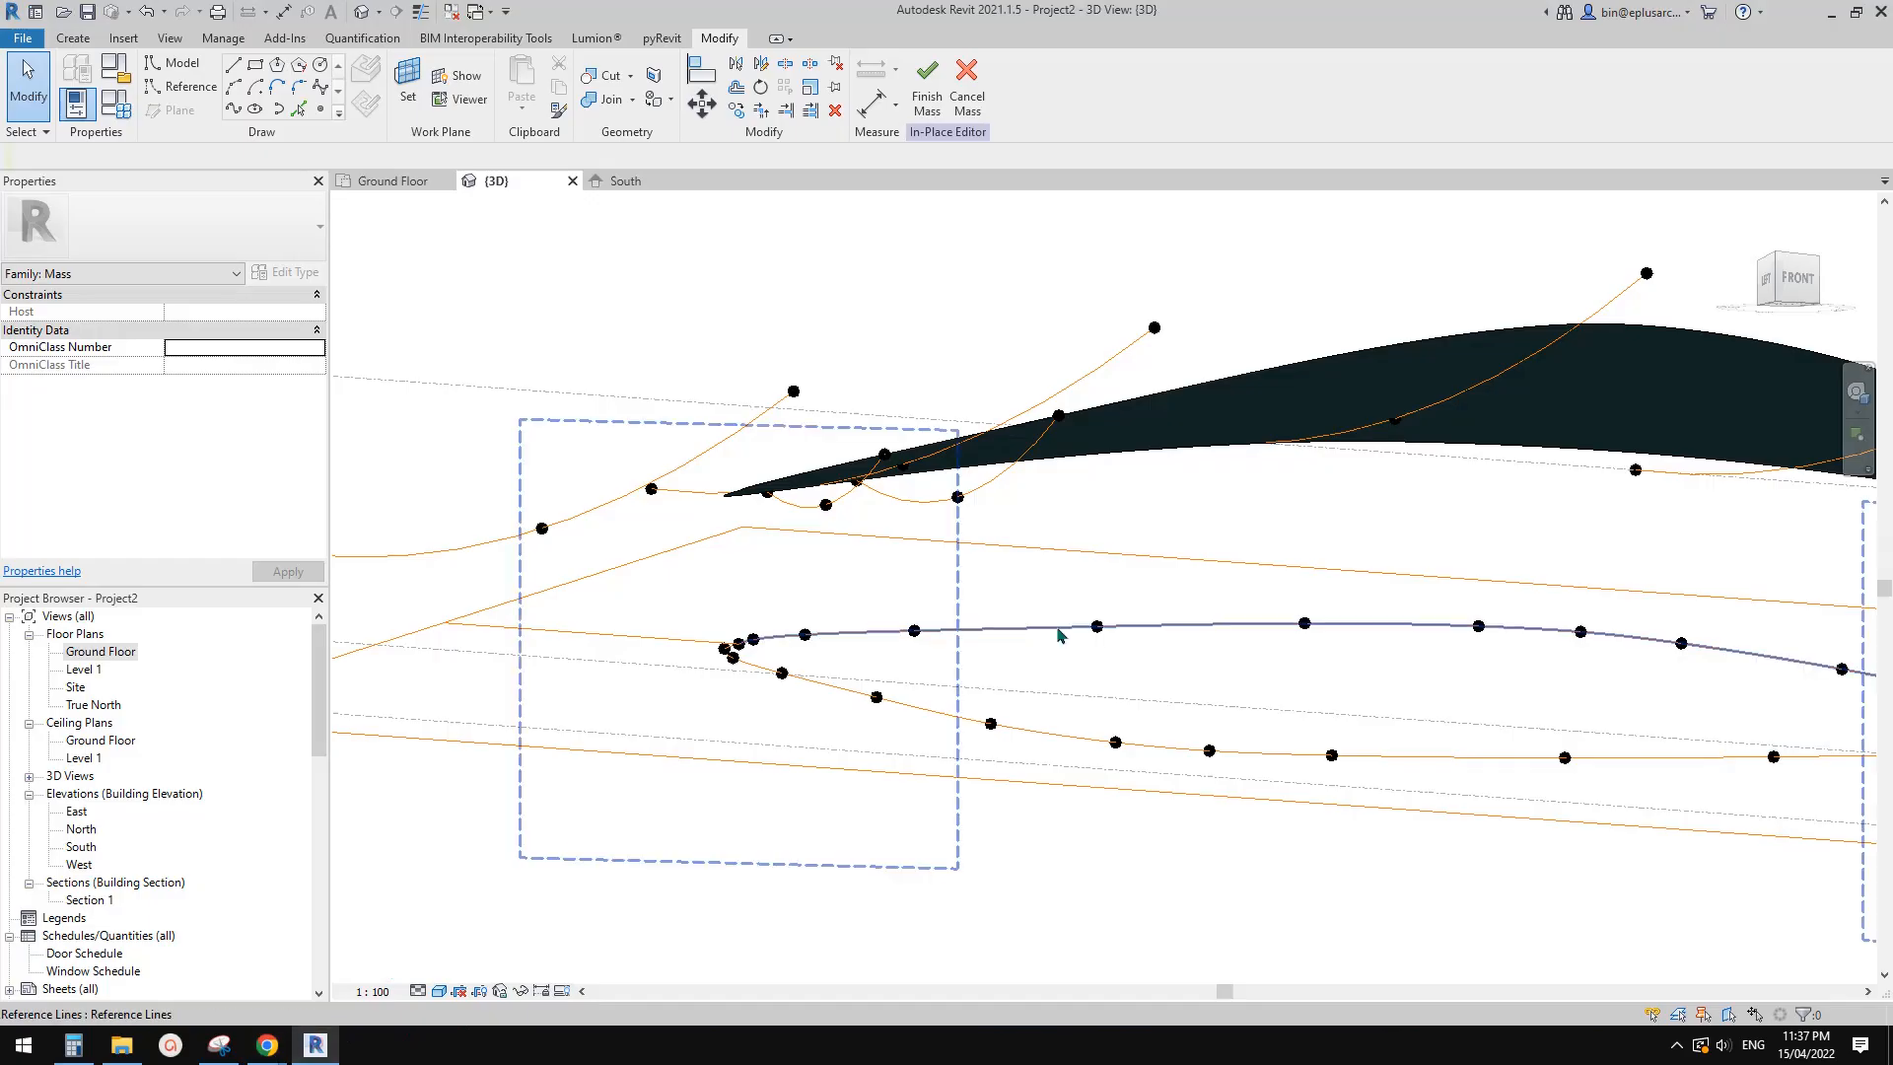
mouse_move(1061, 634)
middle_mouse_down("shift")
mouse_move(1140, 532)
mouse_move(1105, 602)
mouse_move(1085, 541)
mouse_move(1065, 656)
middle_mouse_up("shift")
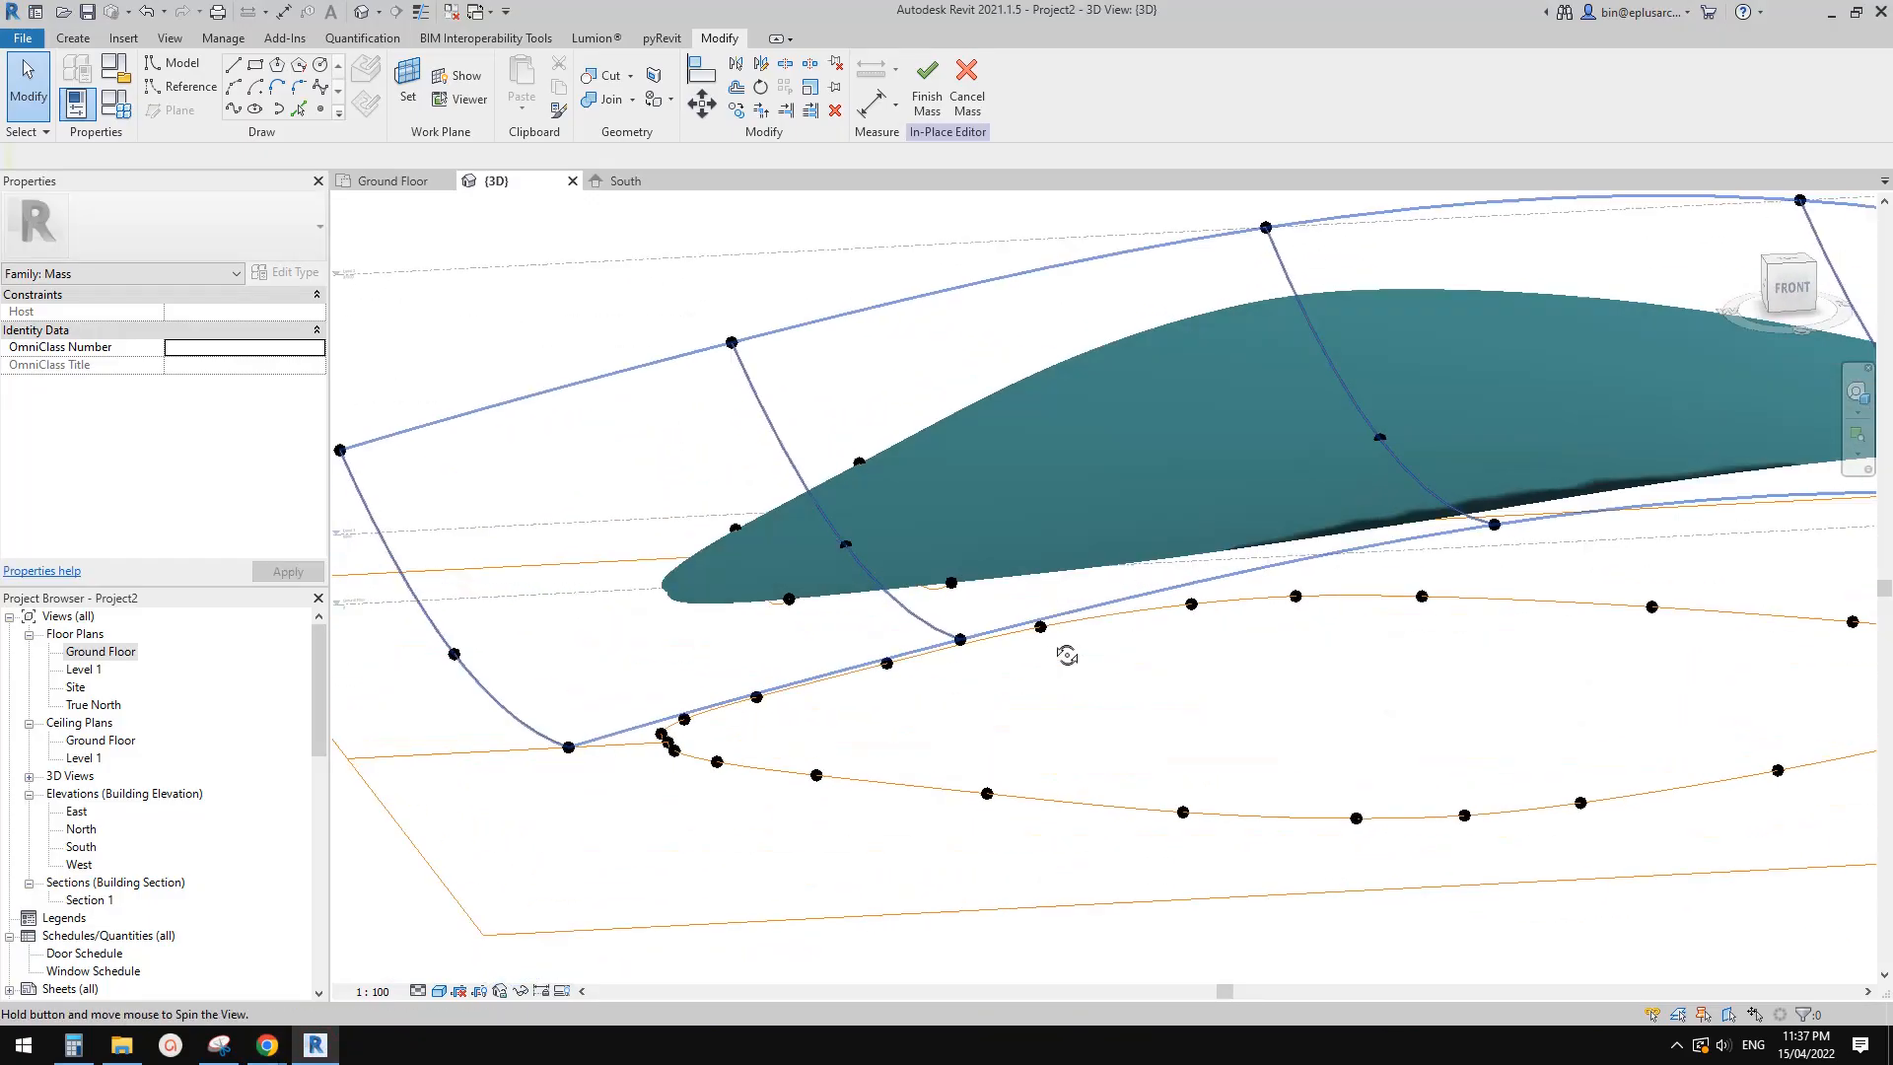
Add another reference curve and adjust two edge points' positions along their curves
left_click(233, 109)
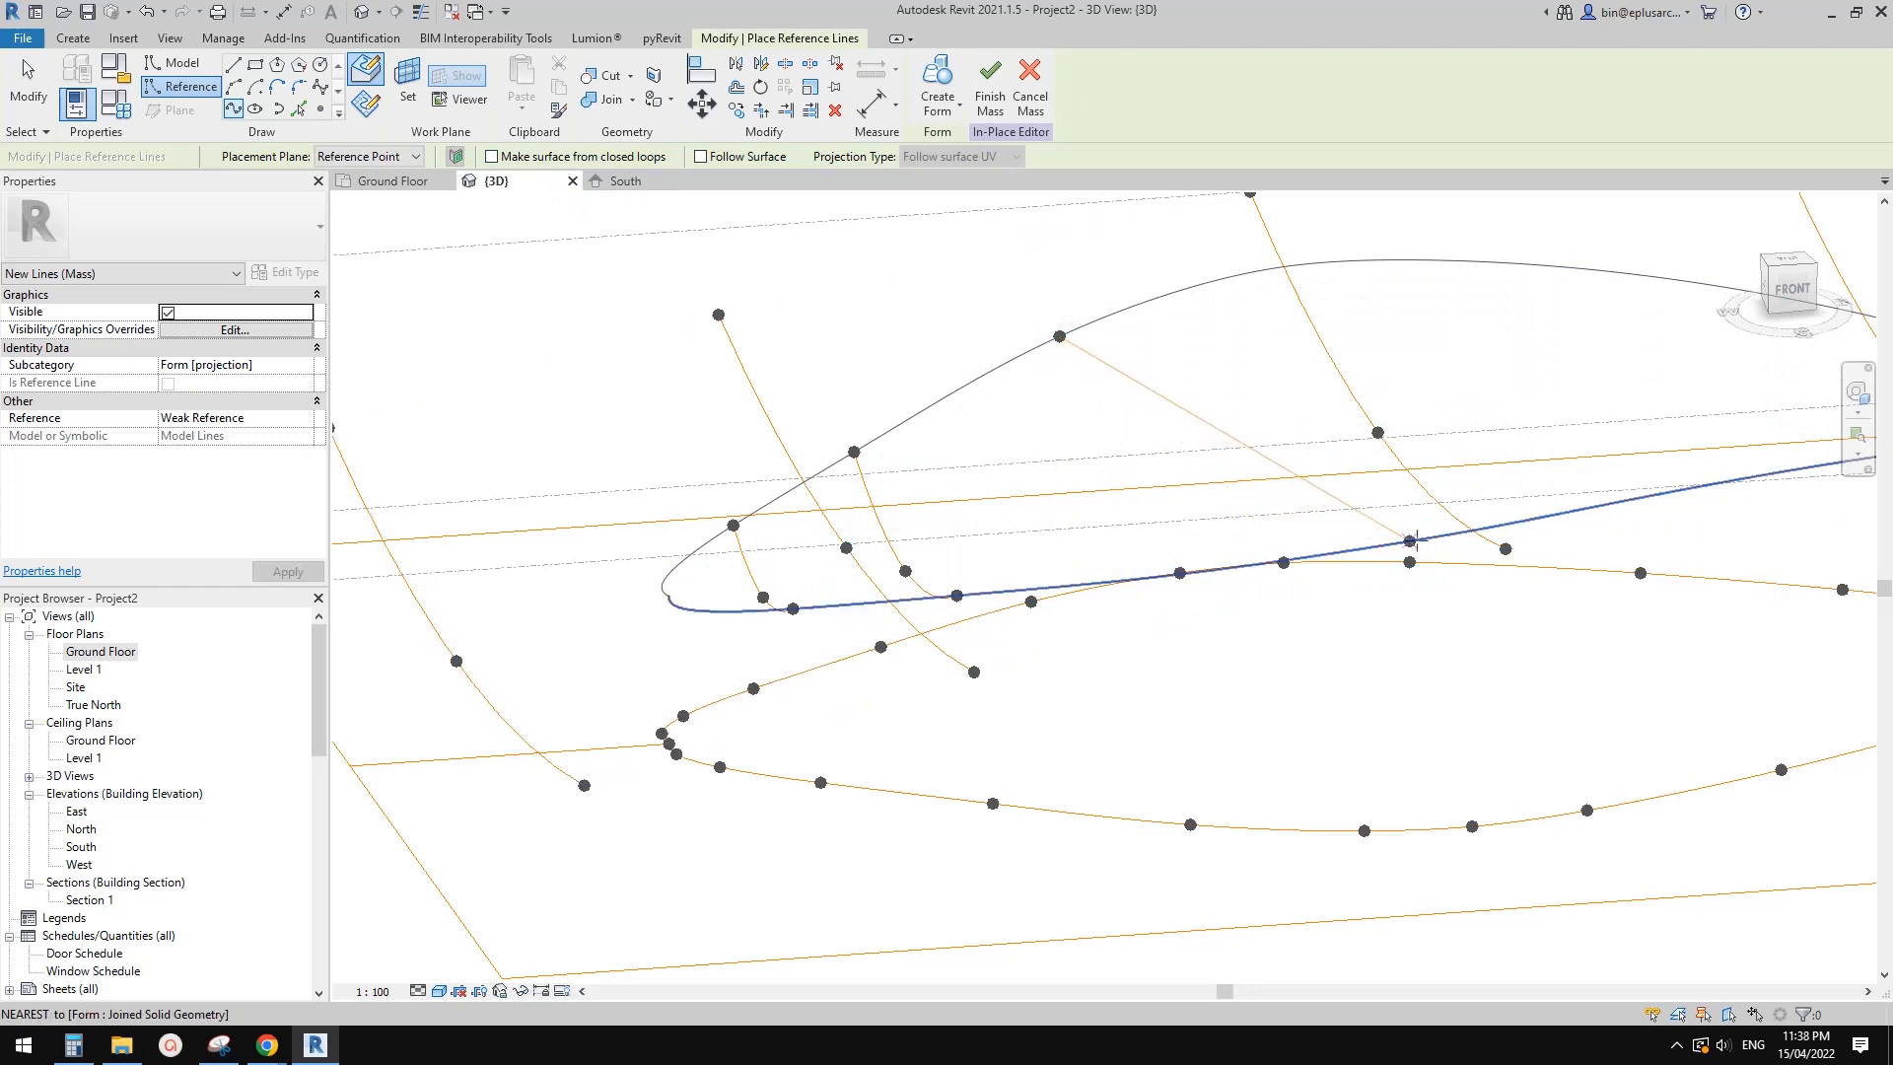
key("Escape")
key("Escape")
left_click(1410, 542)
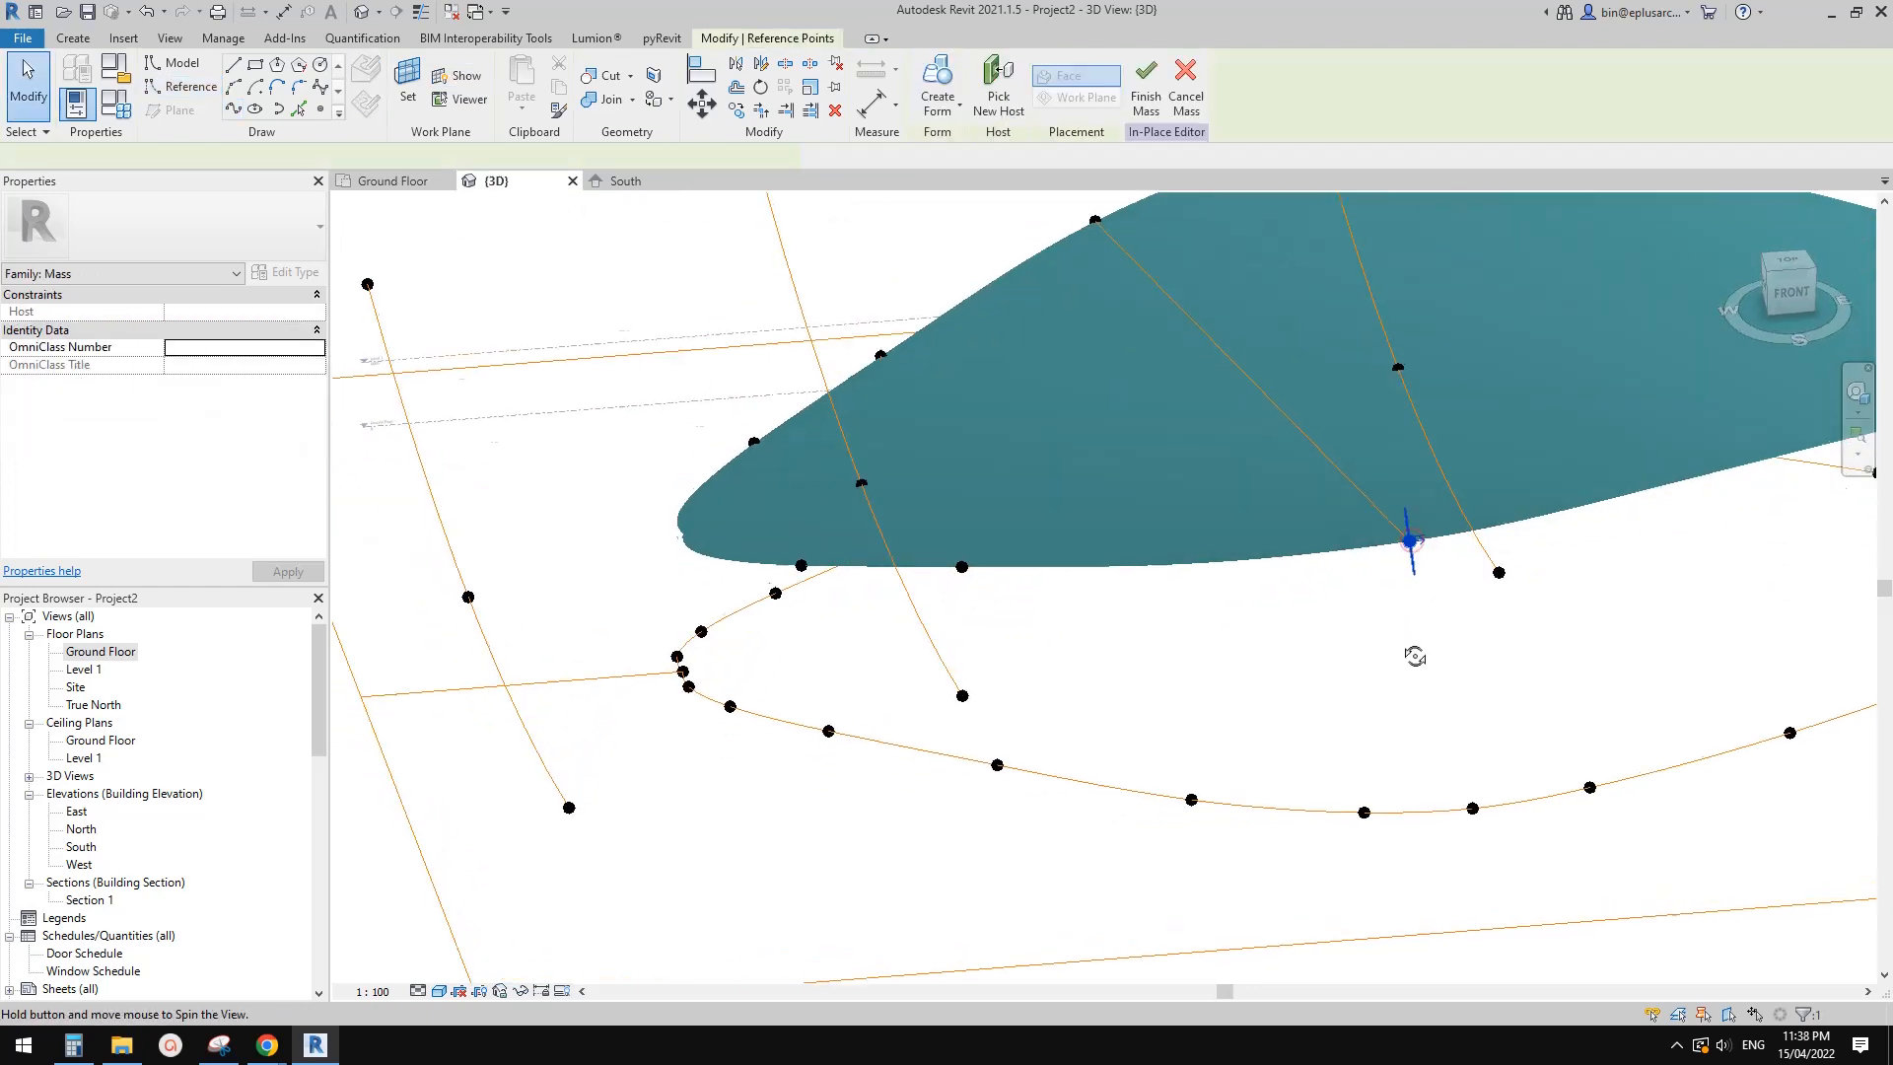
middle_click_drag(1397, 579, 1414, 684)
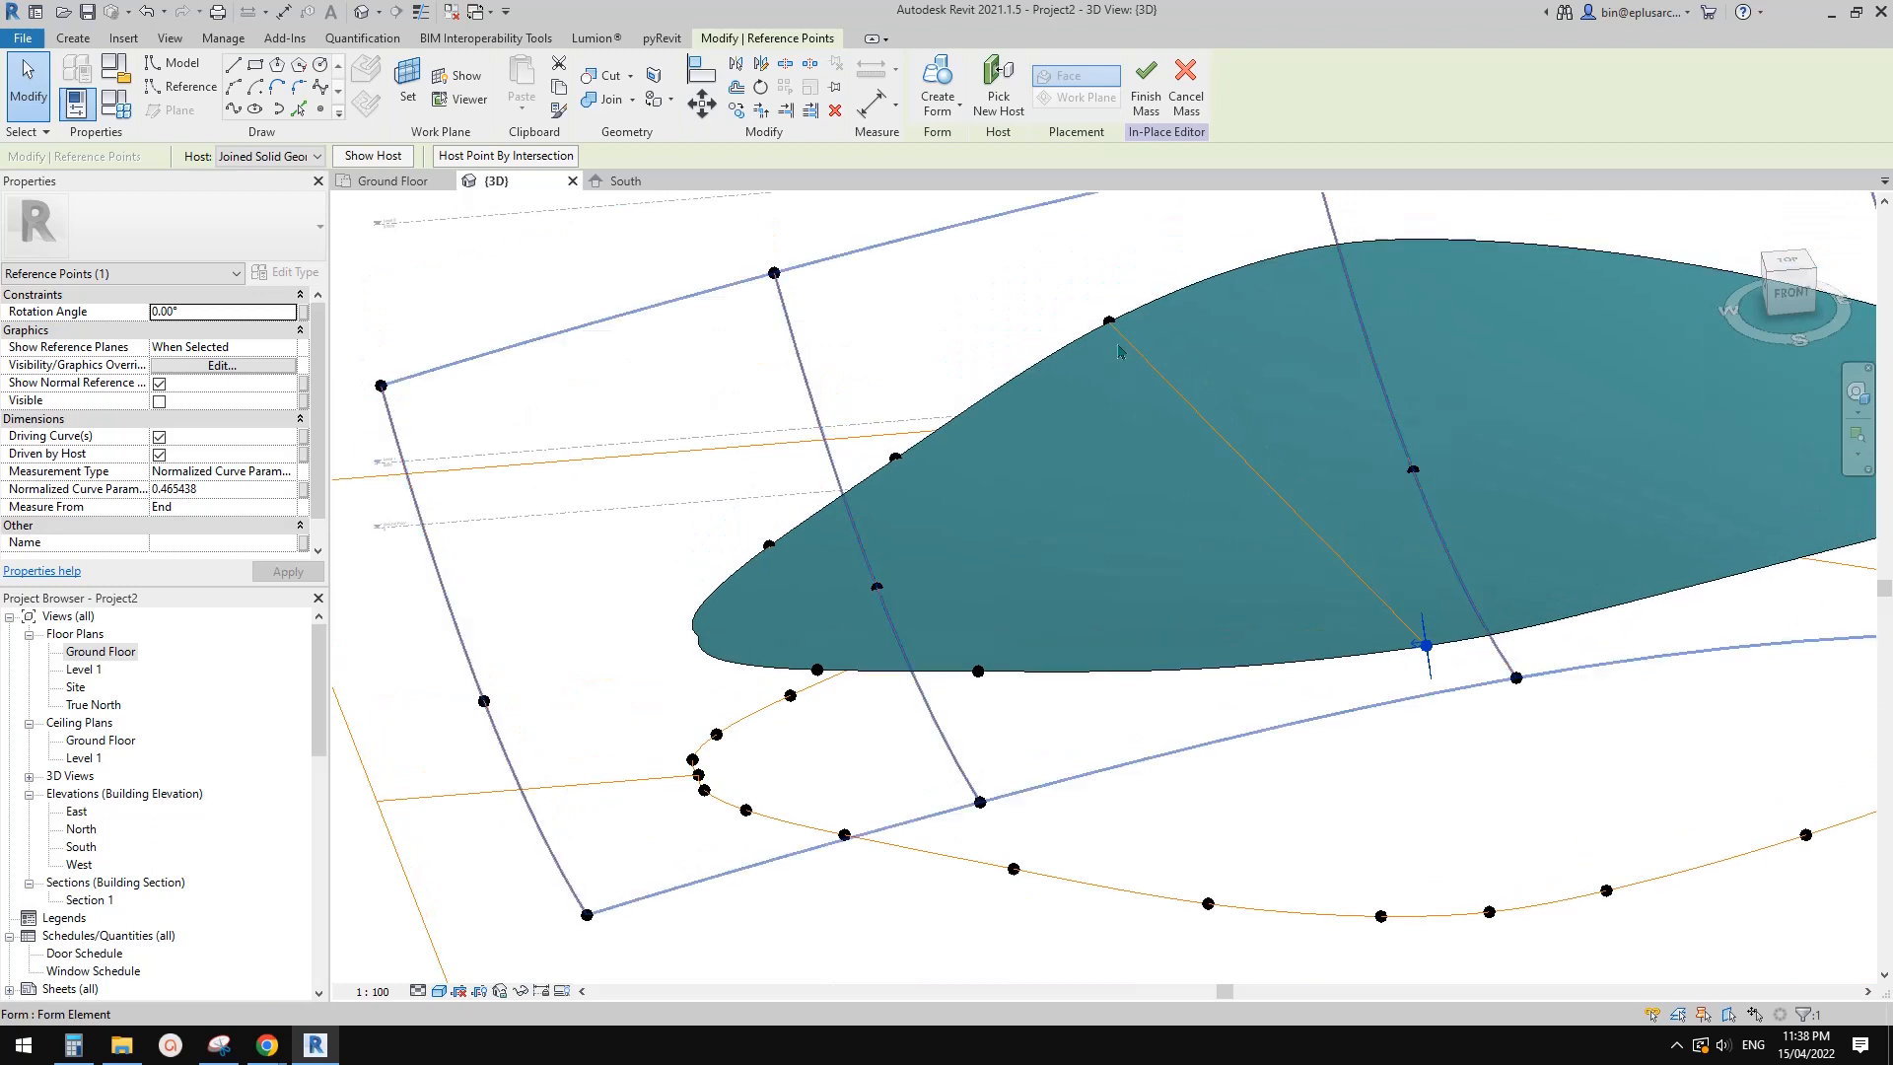
left_click(1107, 319, "ctrl")
left_click(238, 491)
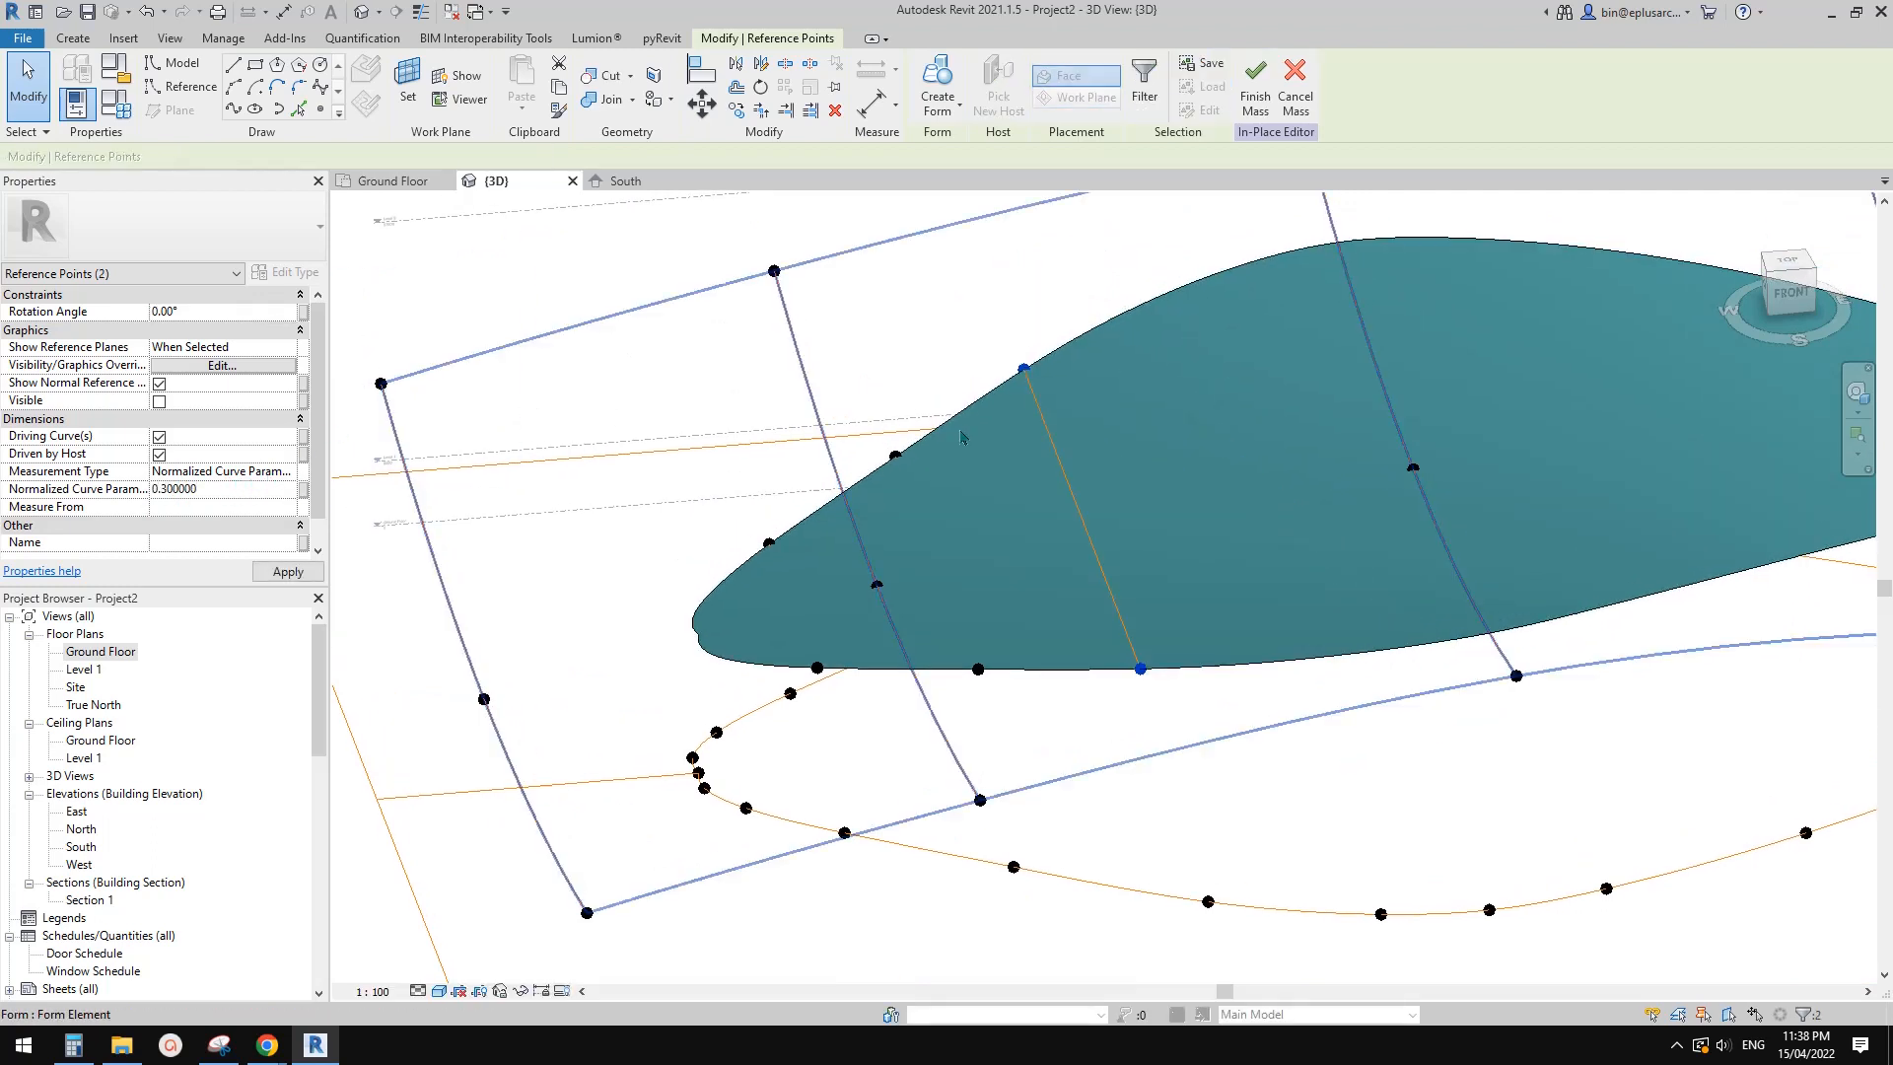
Host a reference point at the new spanning line's midpoint, rehosting it at an intersection
left_click(321, 111)
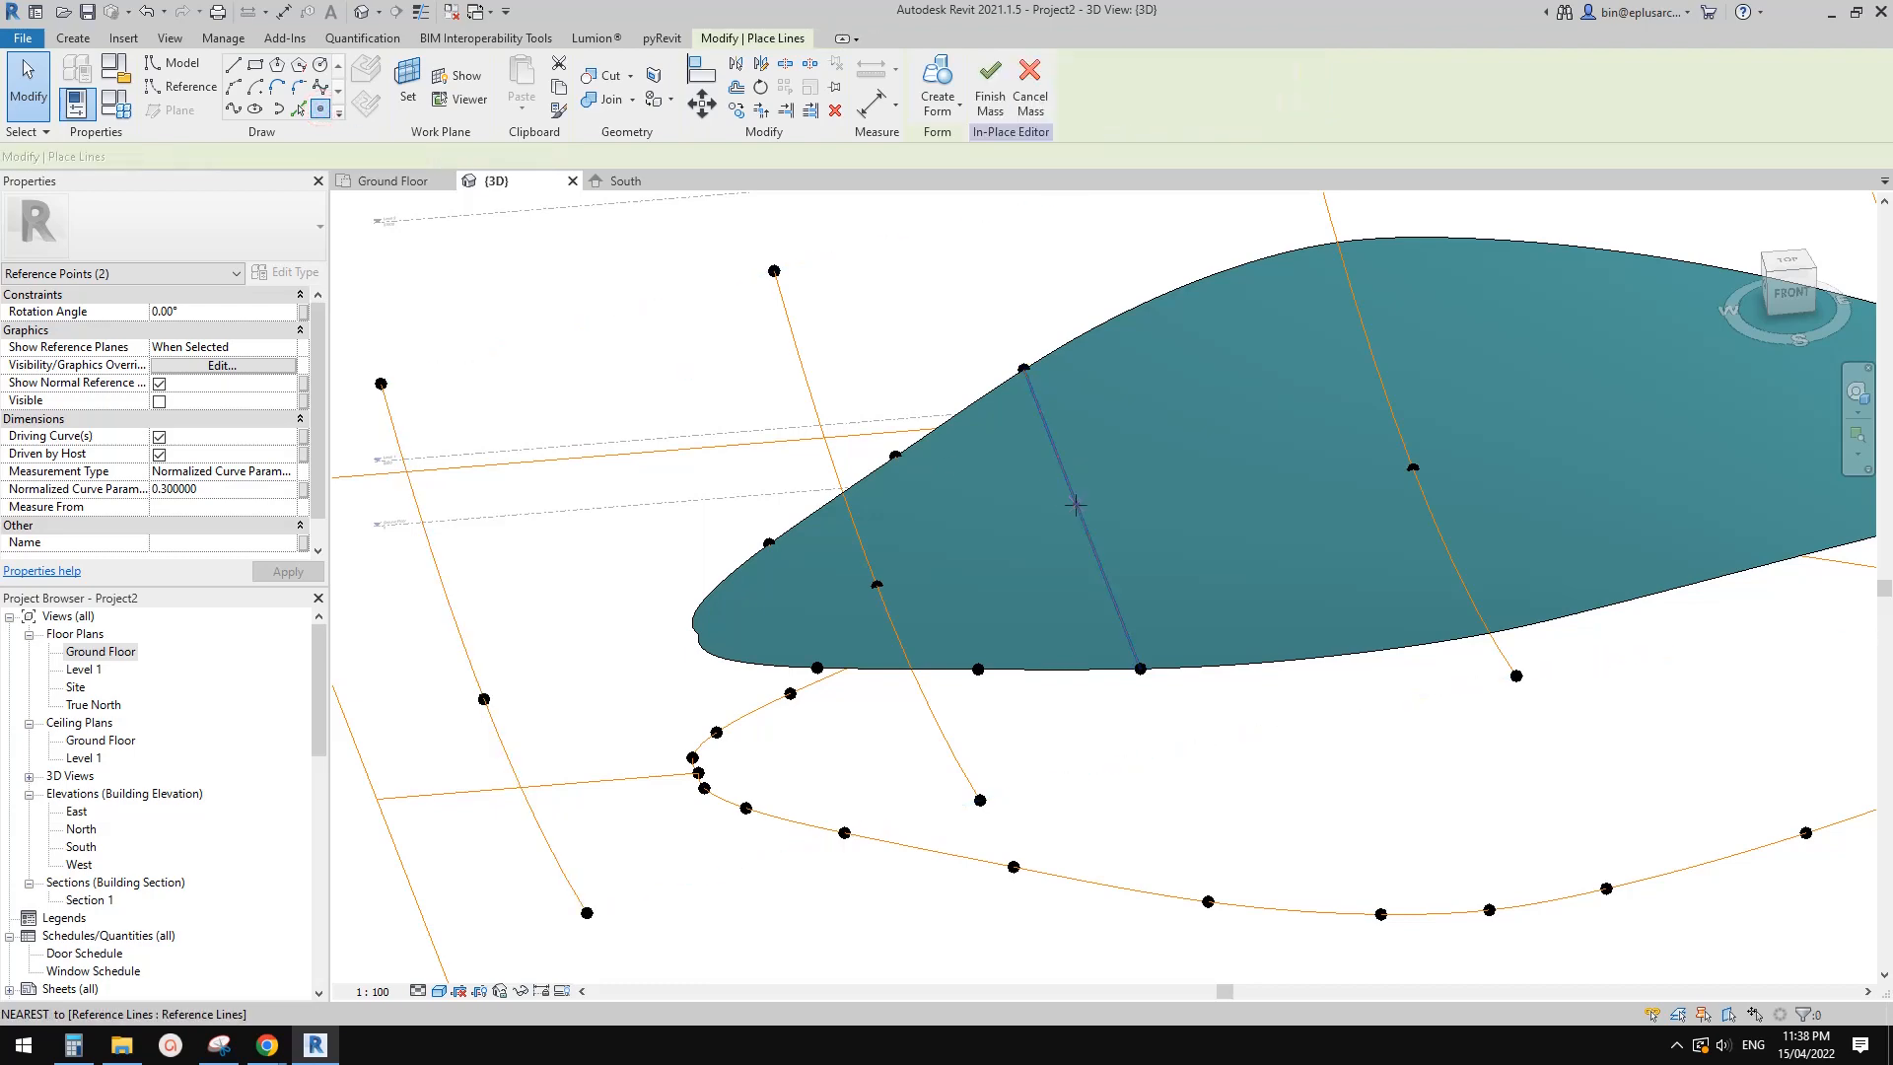
left_click(1084, 519)
key("Escape")
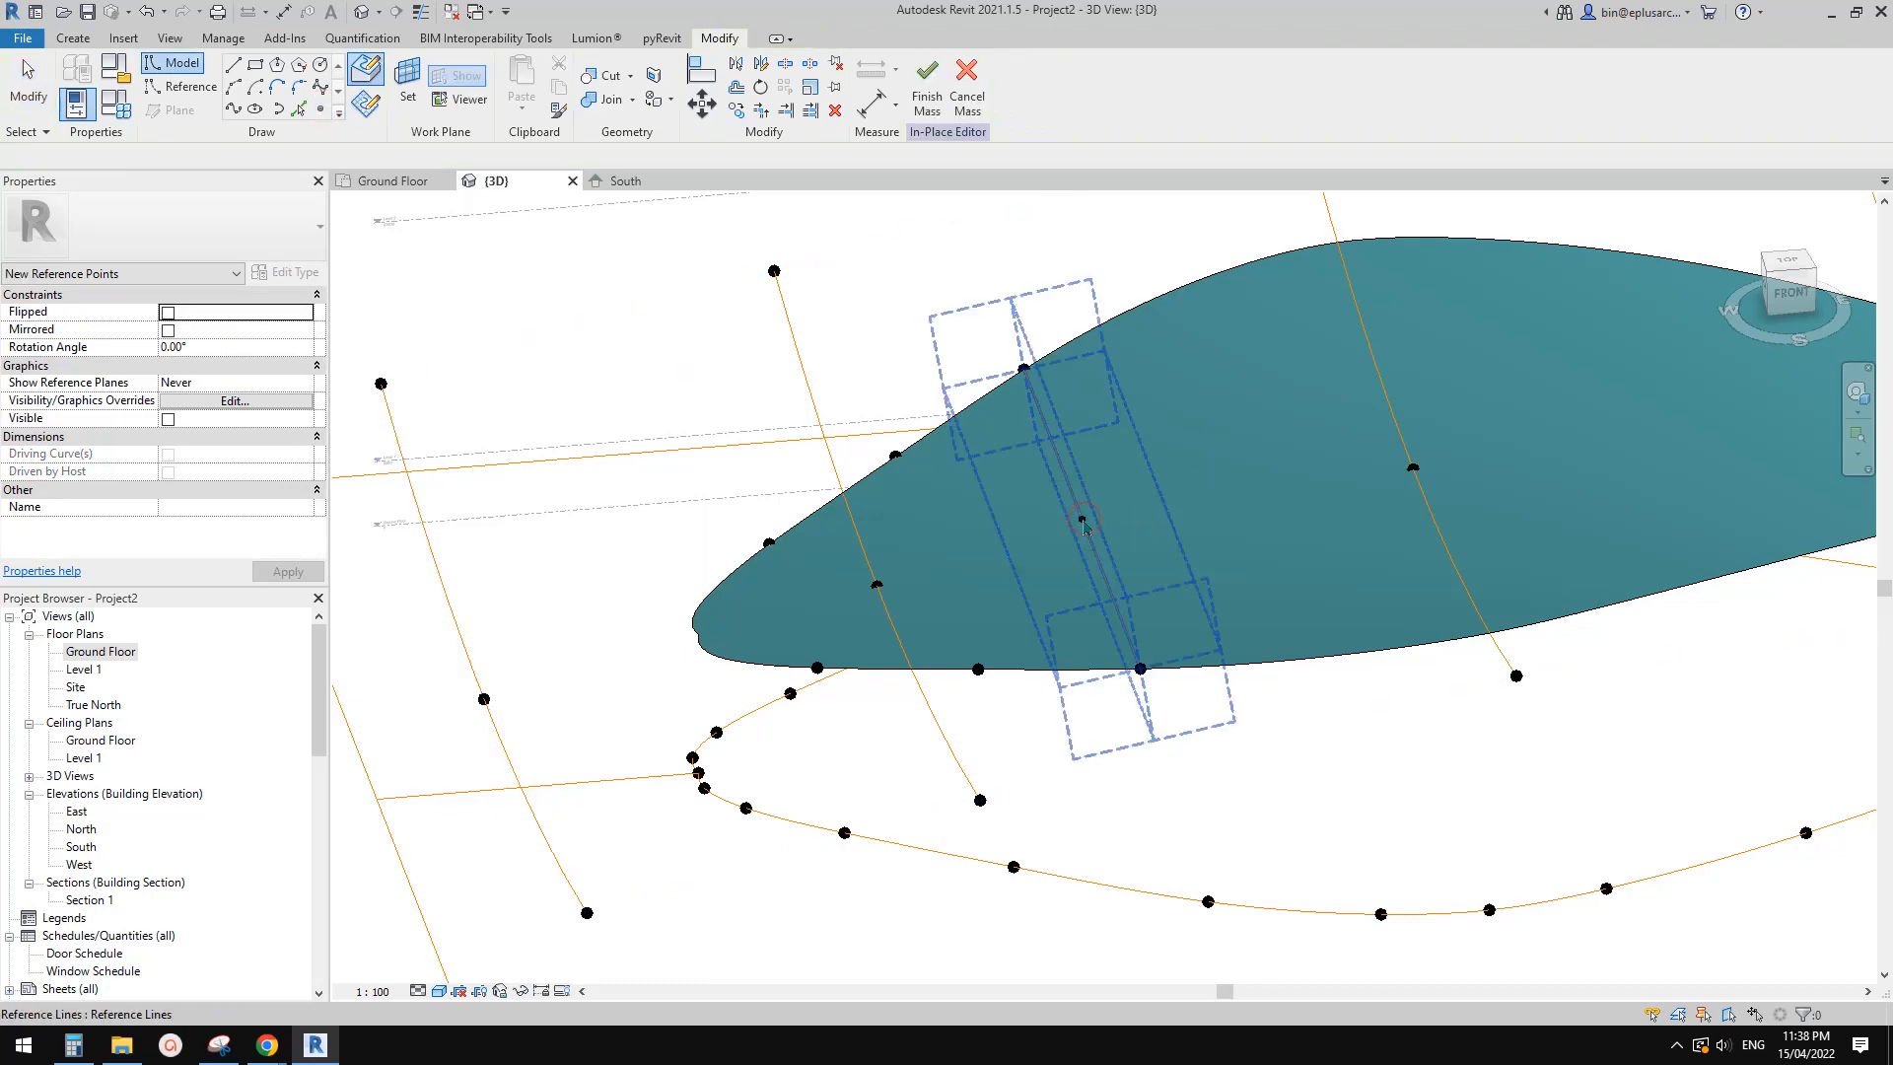
left_click(1082, 518)
left_click(481, 156)
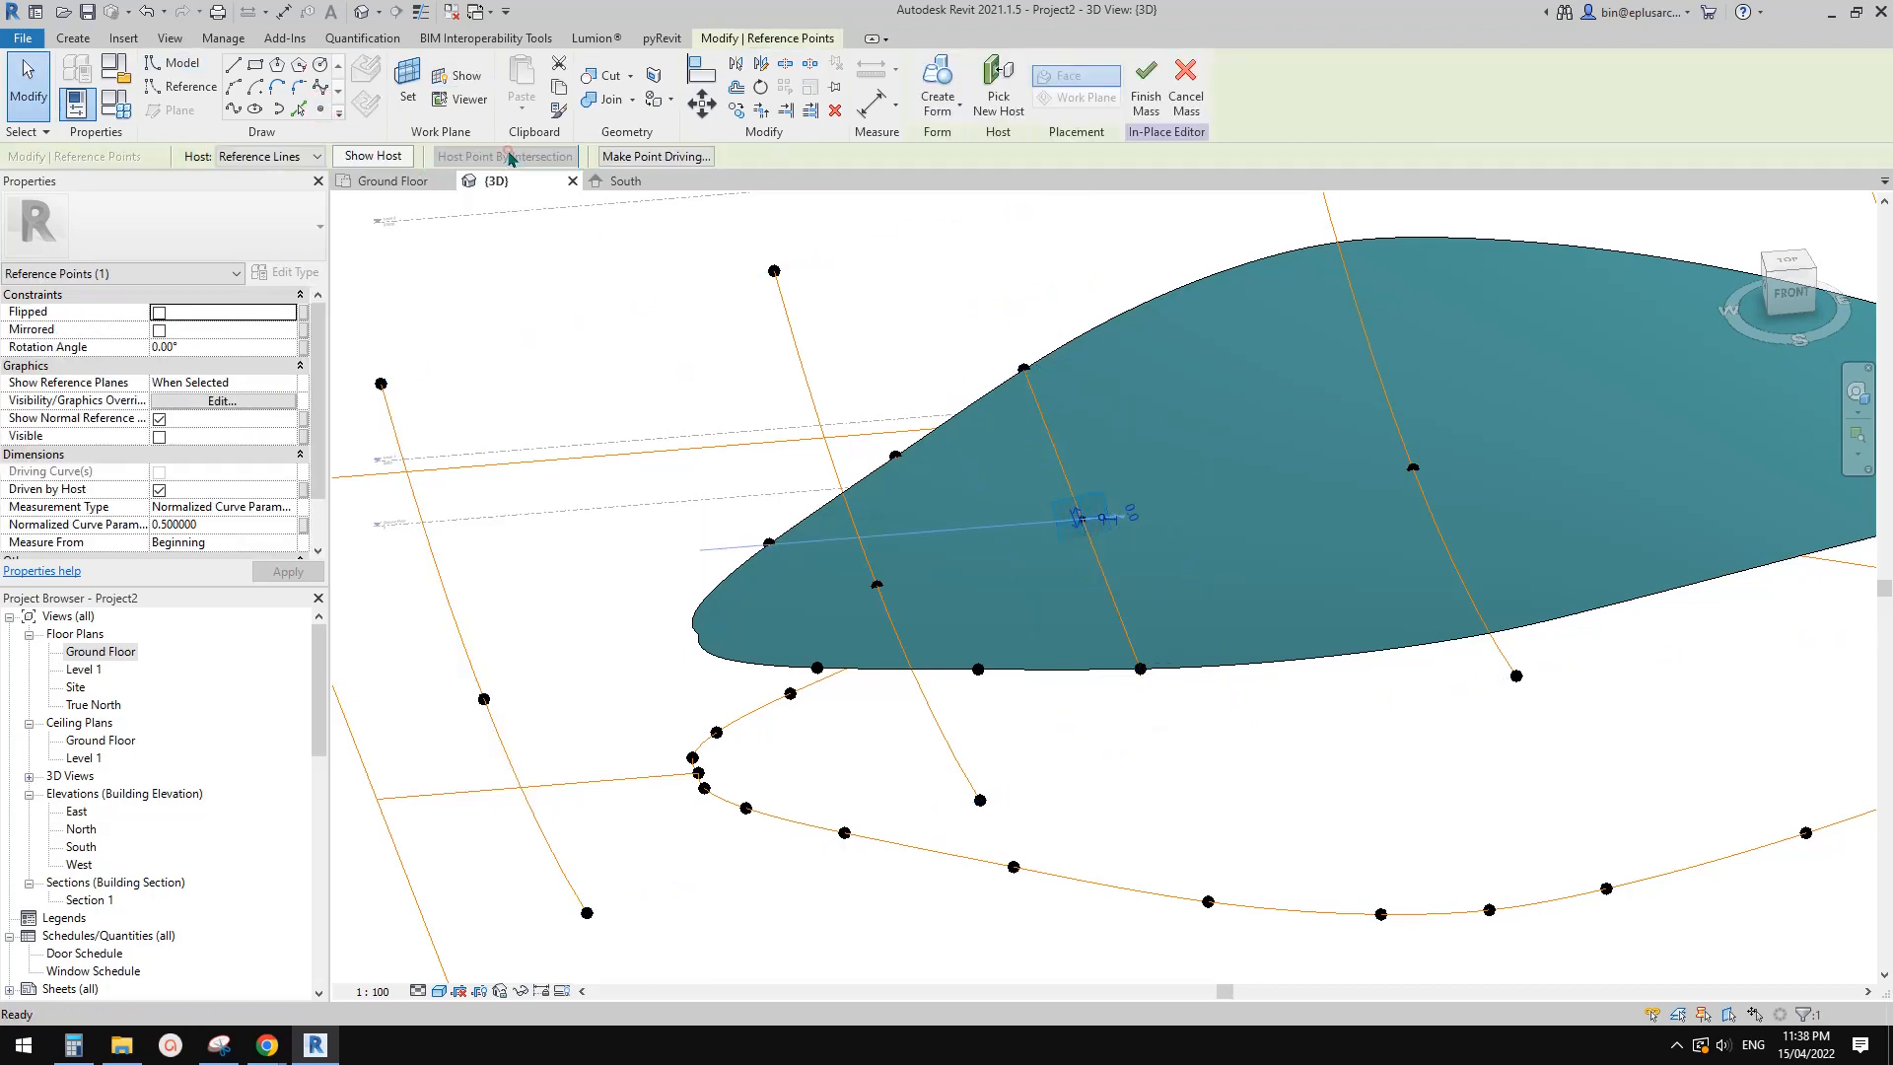
scroll(1175, 567, "up", 1)
left_click(1175, 567)
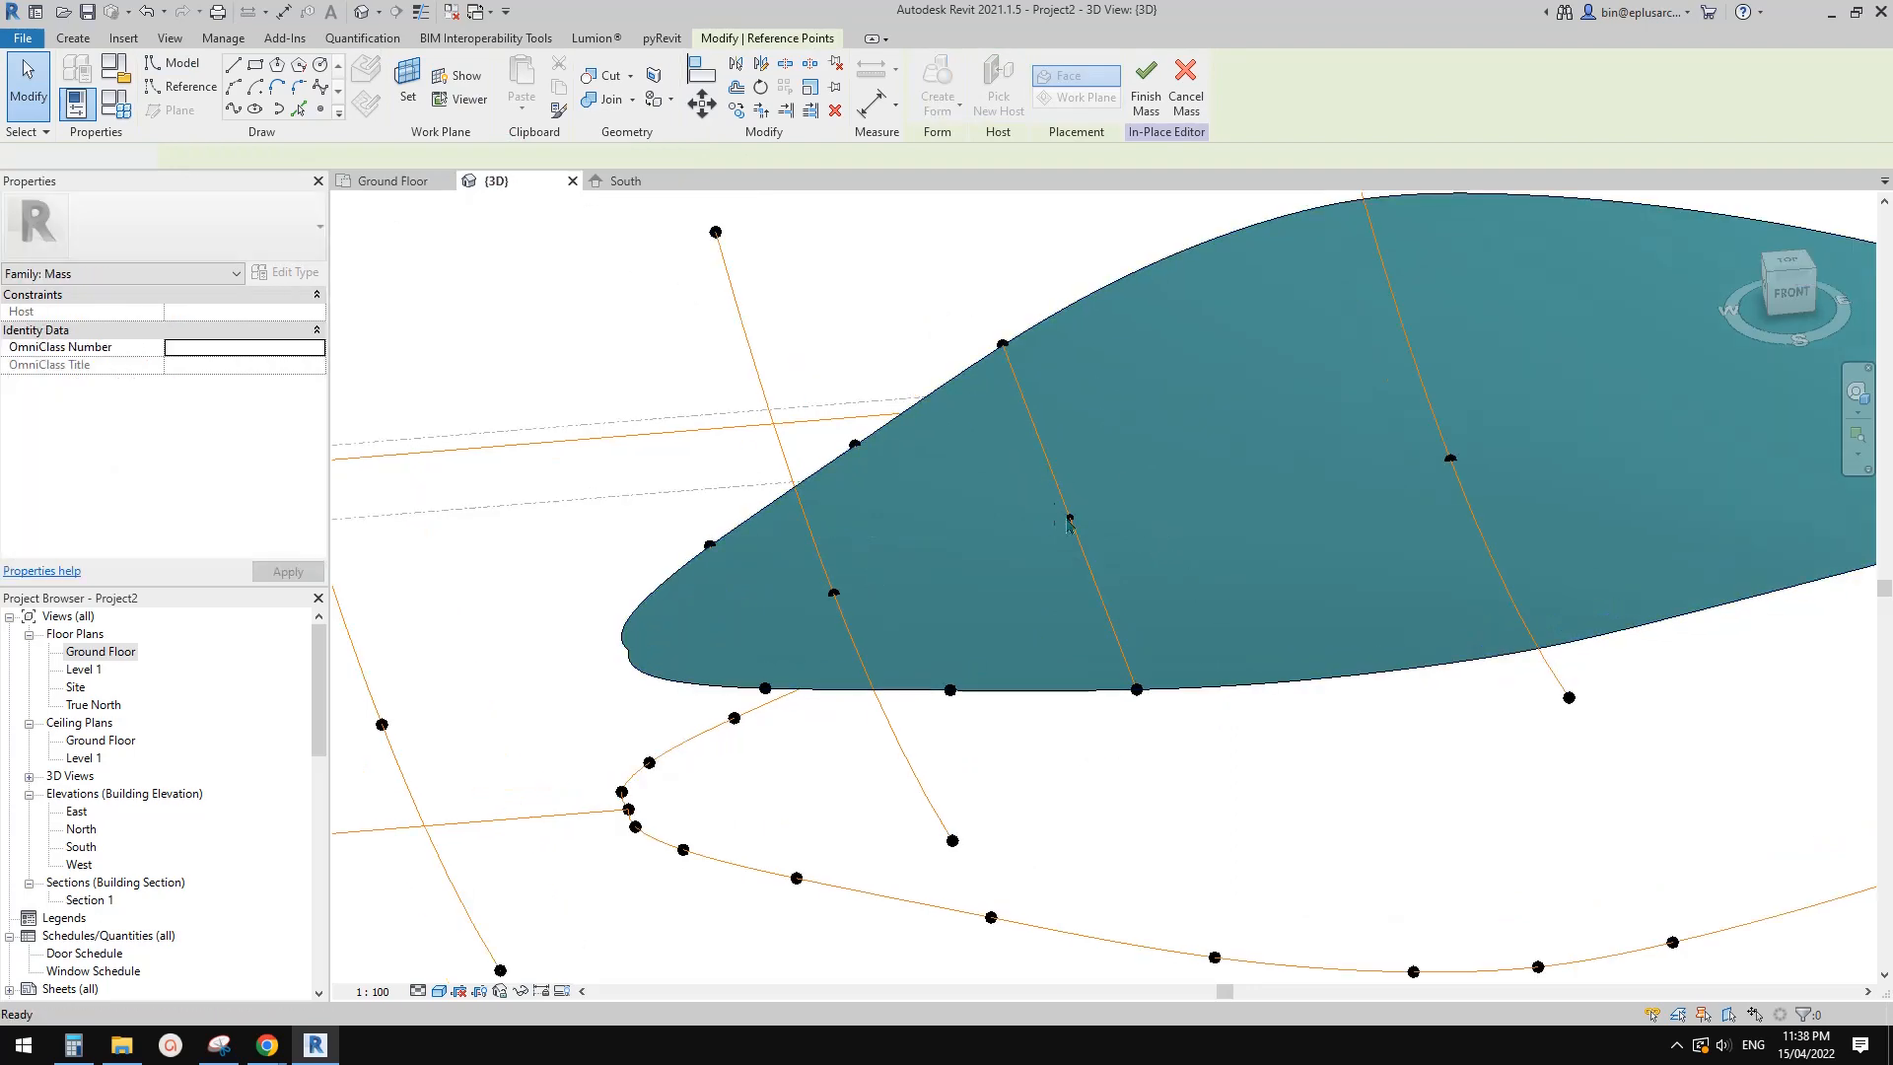
Make the midpoint a driving point and drag it down so the roof regenerates
left_click(1070, 520)
key("Escape")
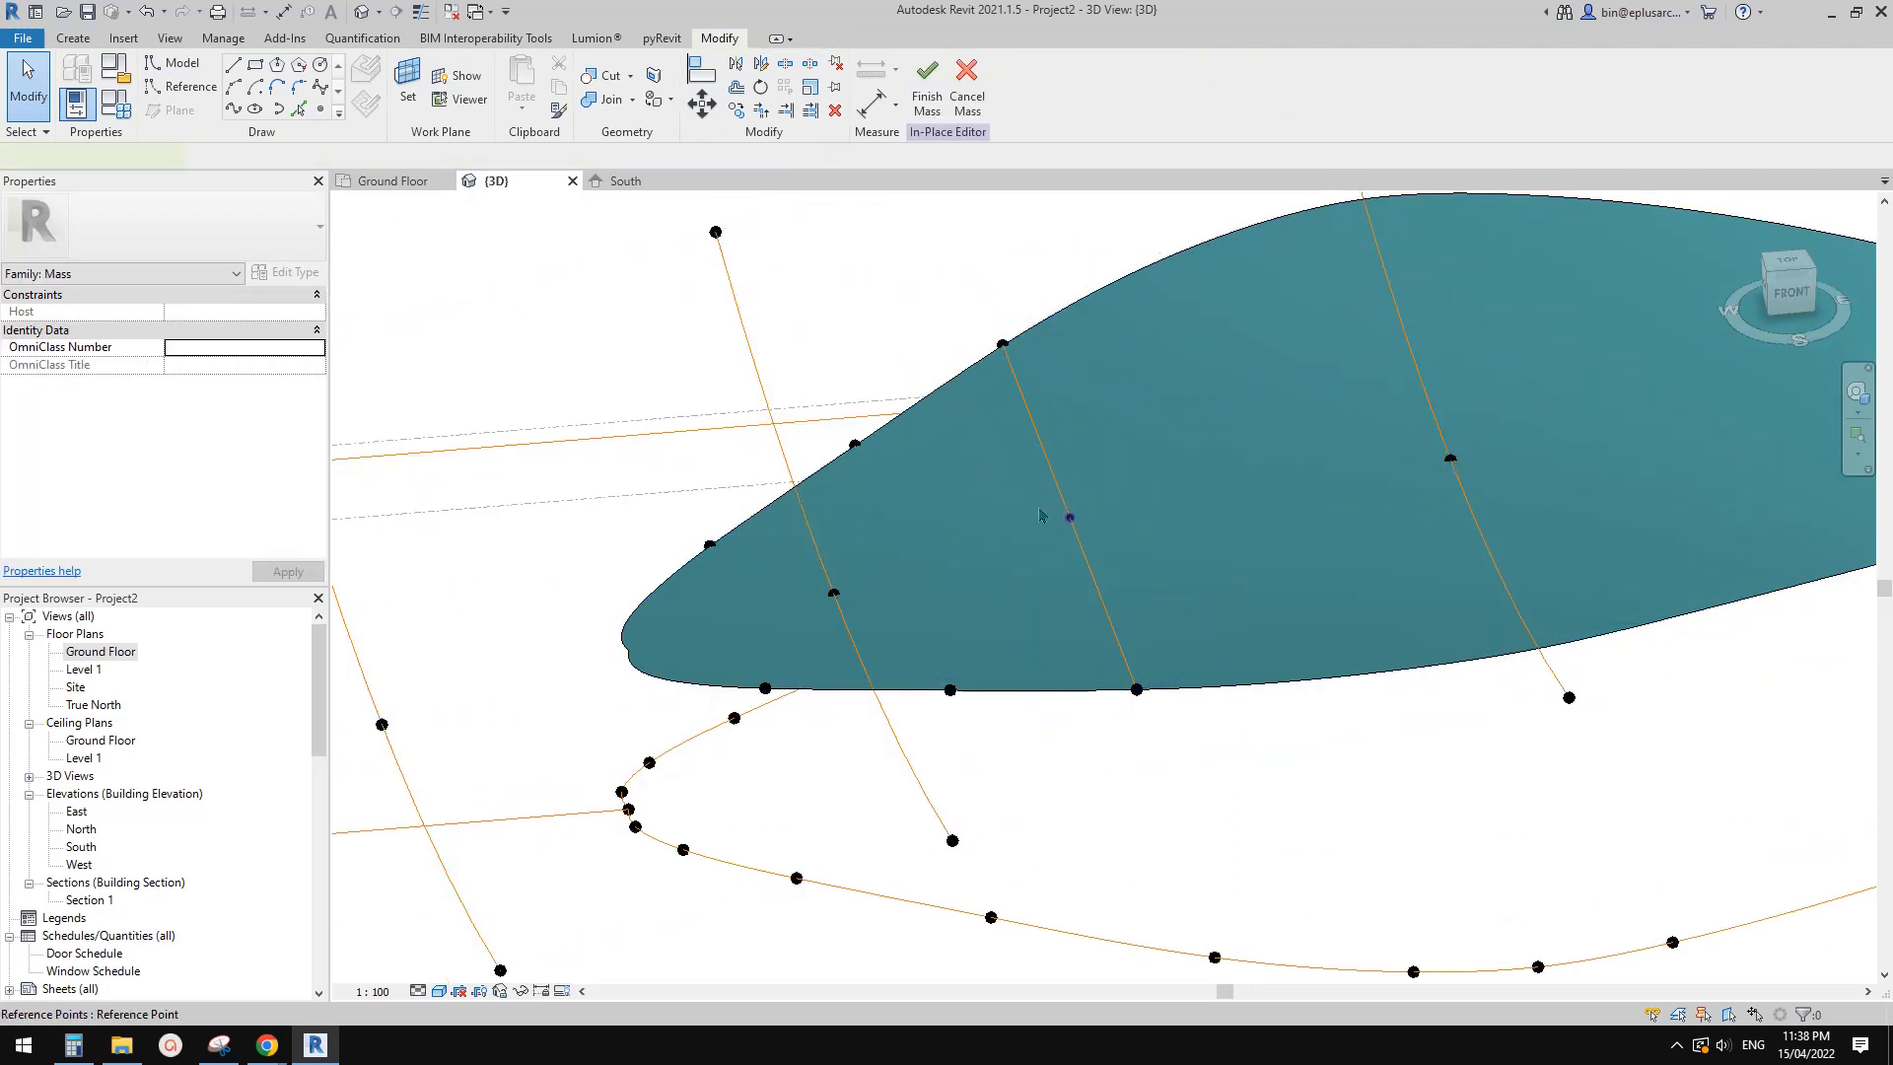
left_click(1041, 513)
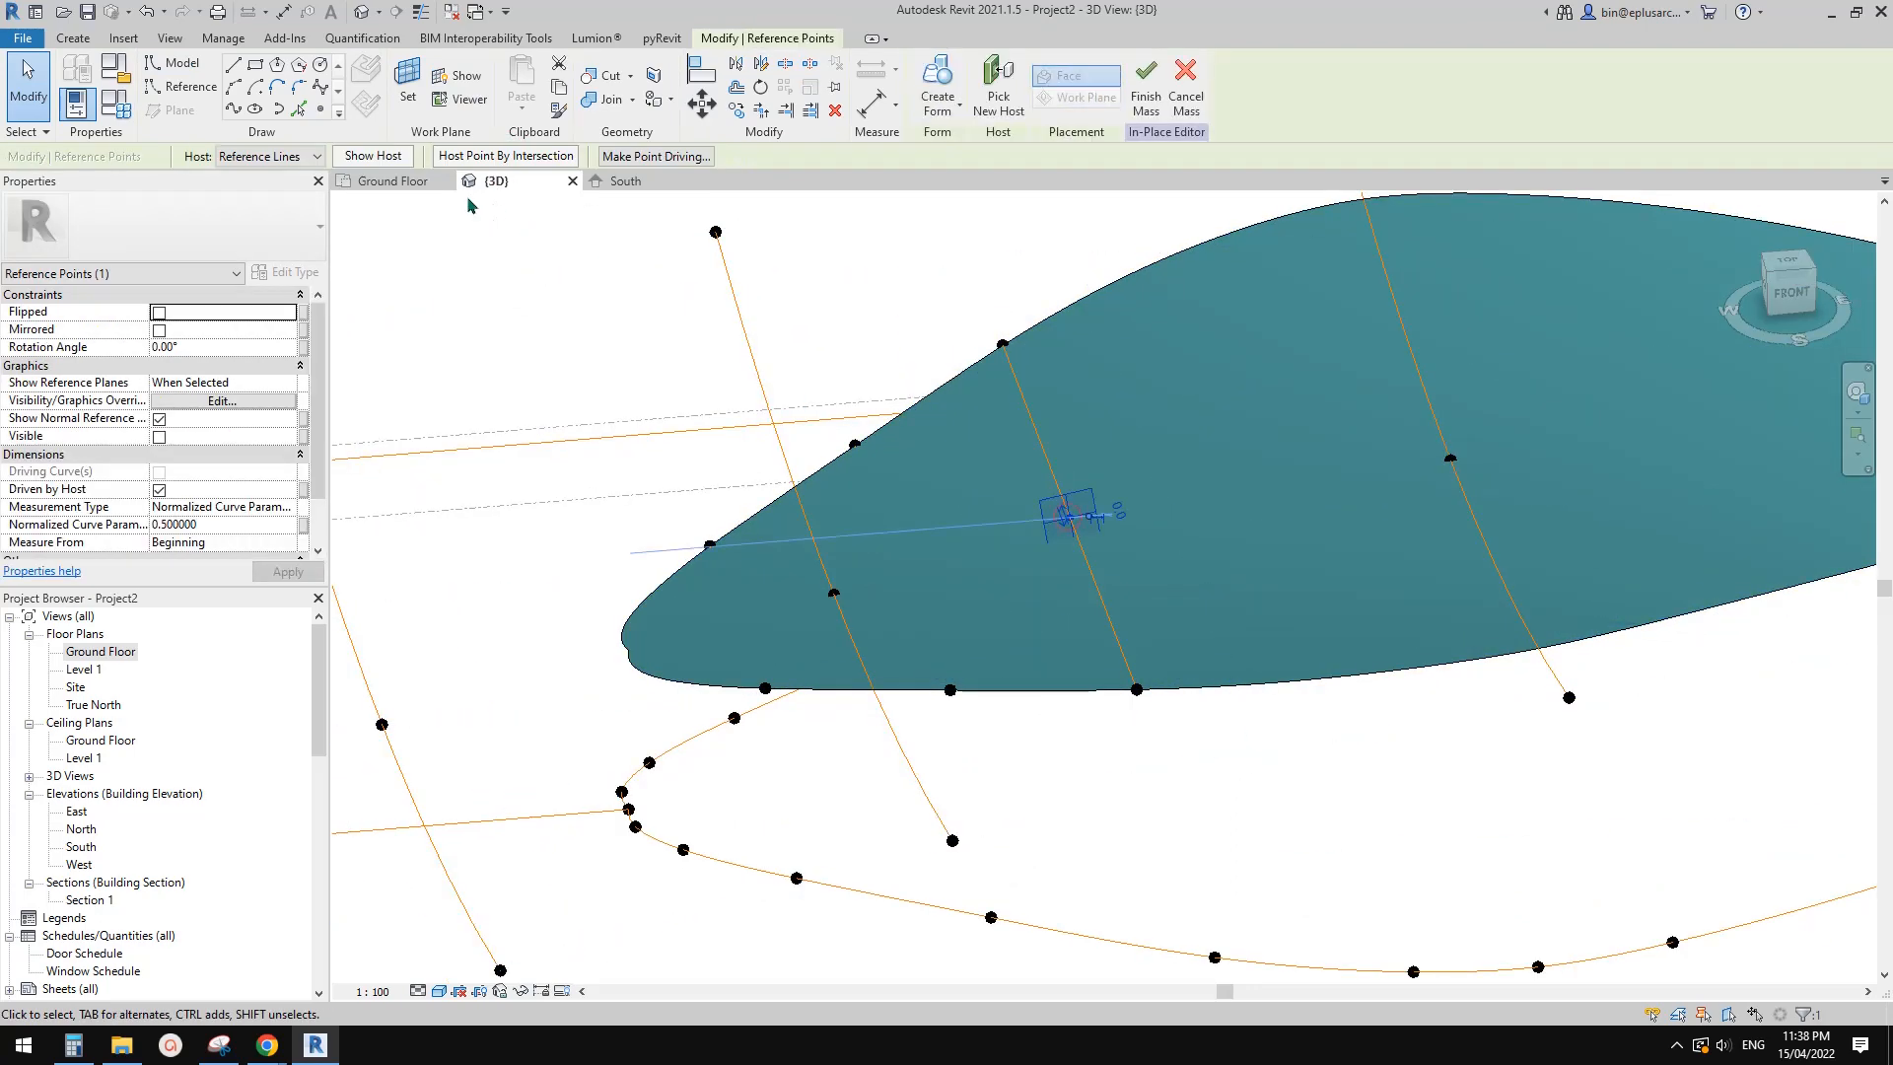
left_click(679, 164)
middle_click_drag(1109, 379, 1272, 355, "shift")
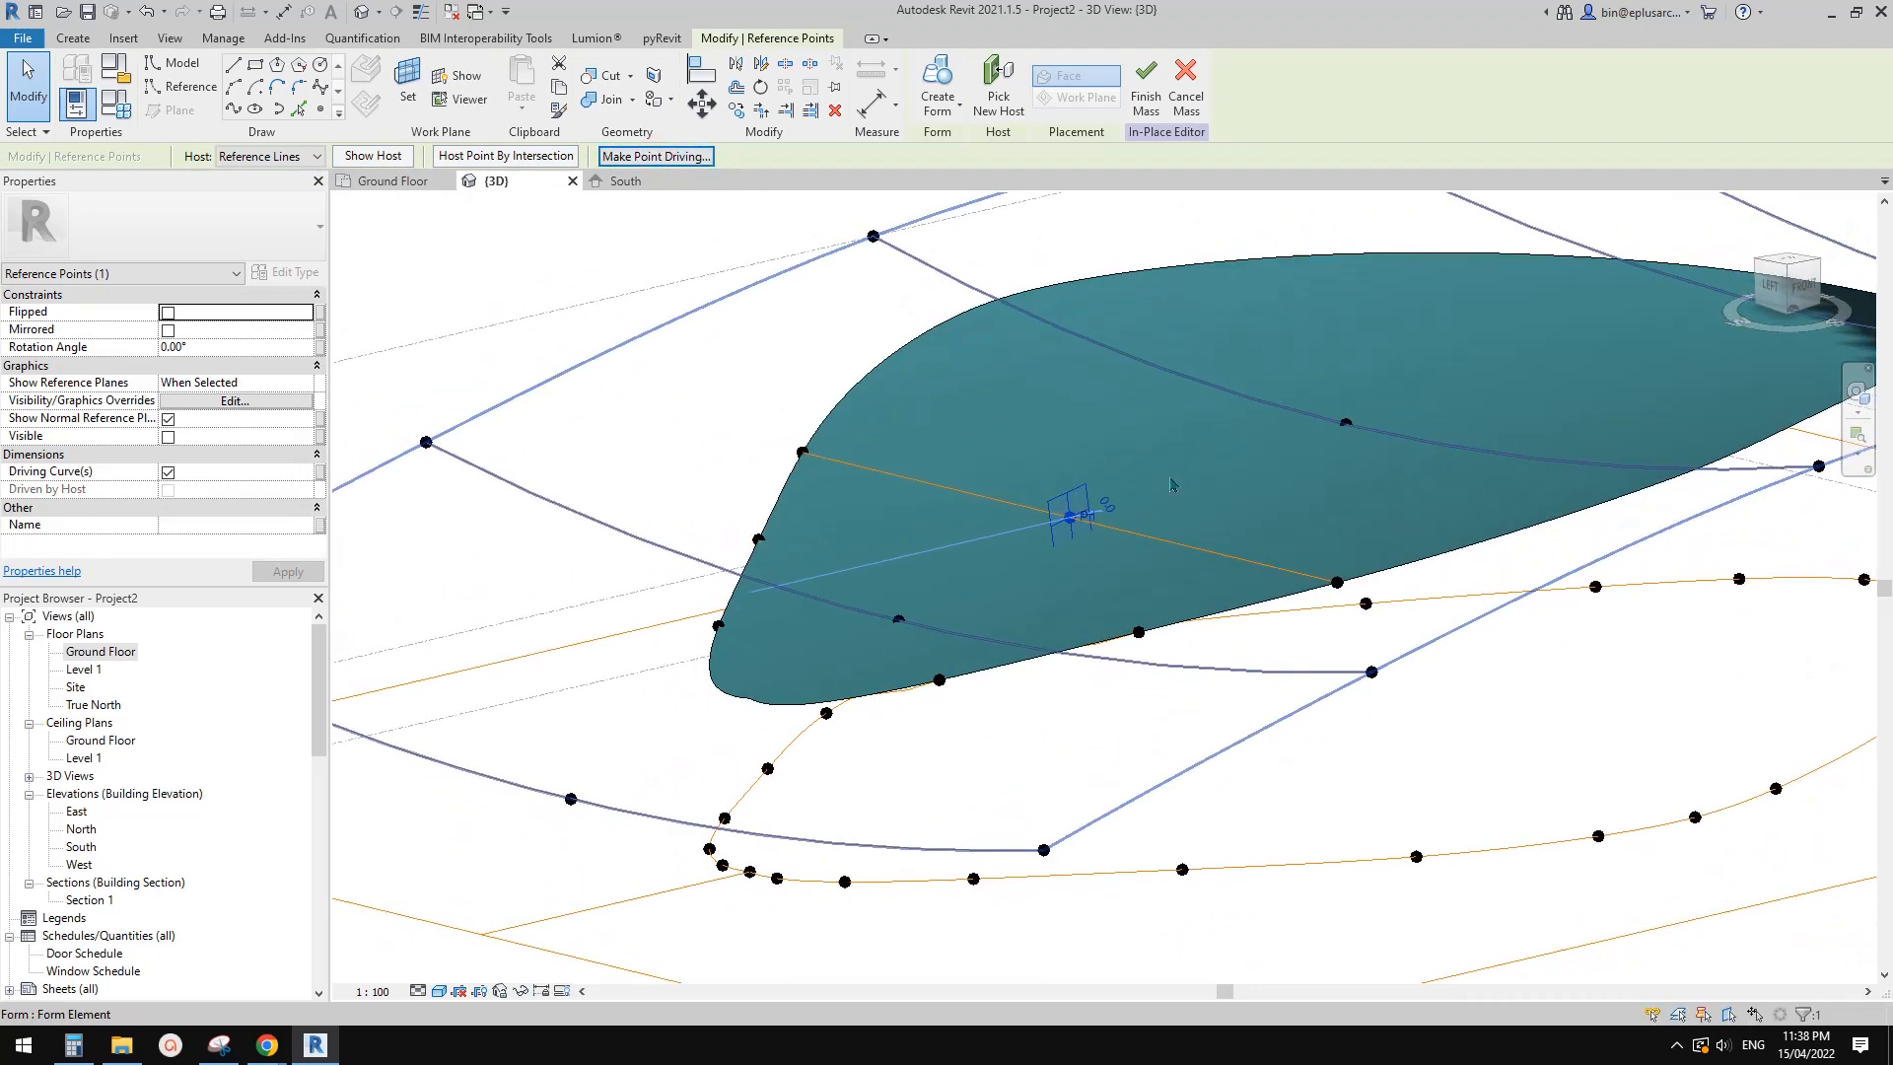
key("Escape")
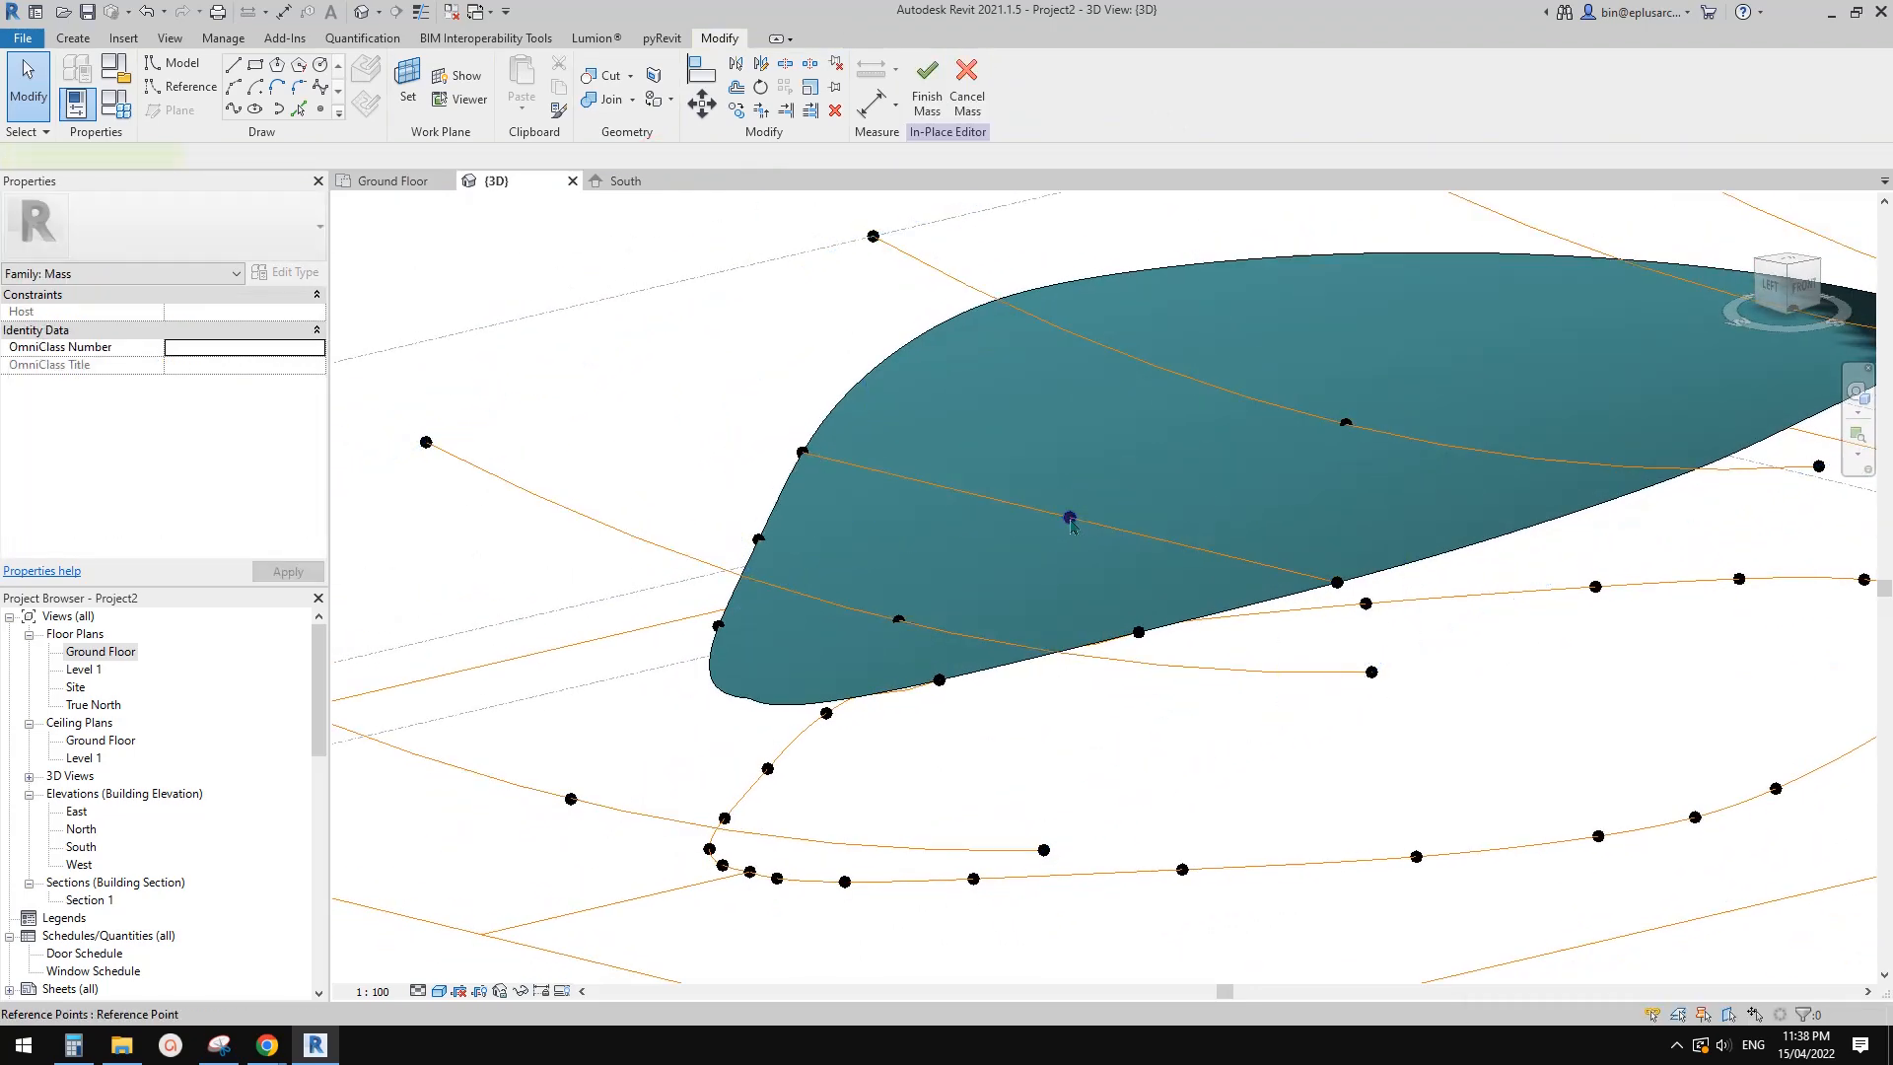
left_click(1071, 520)
middle_click_drag(1090, 555, 1074, 611, "shift")
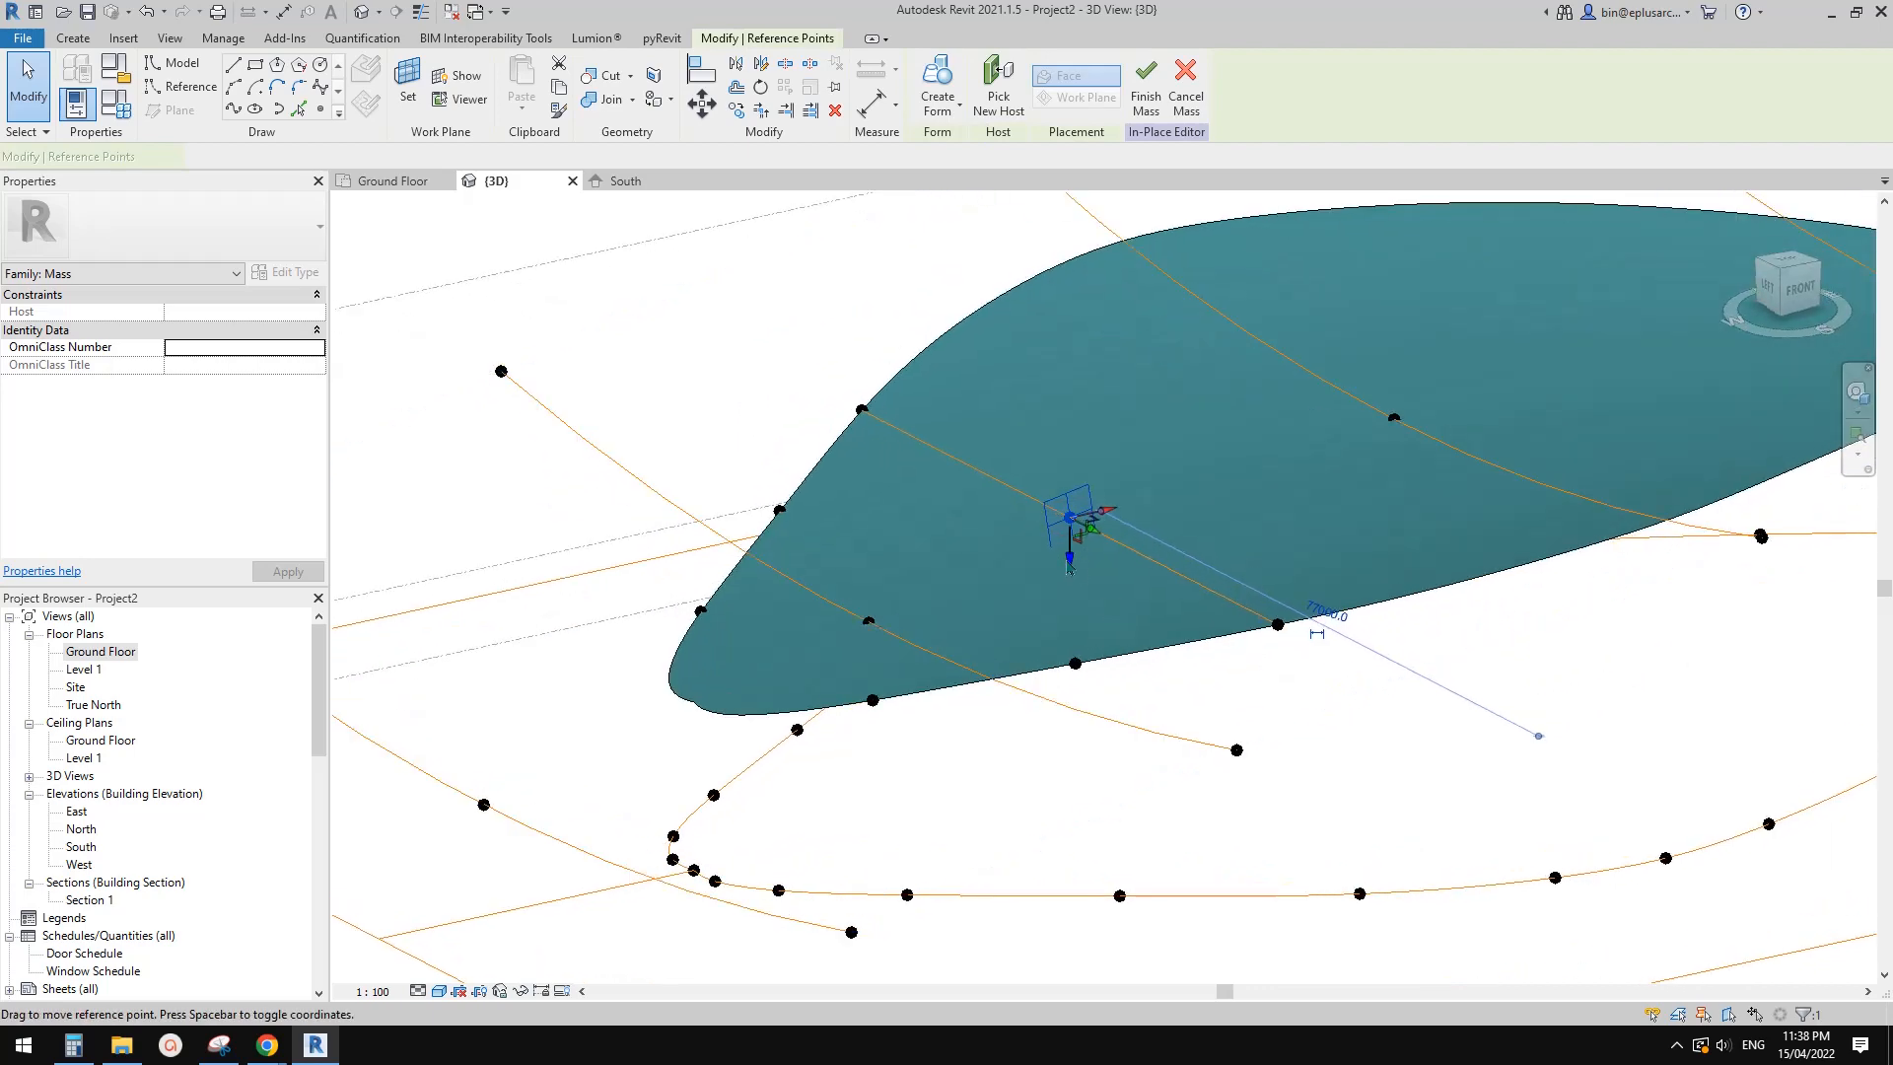
left_click_drag(1082, 646, 1082, 643)
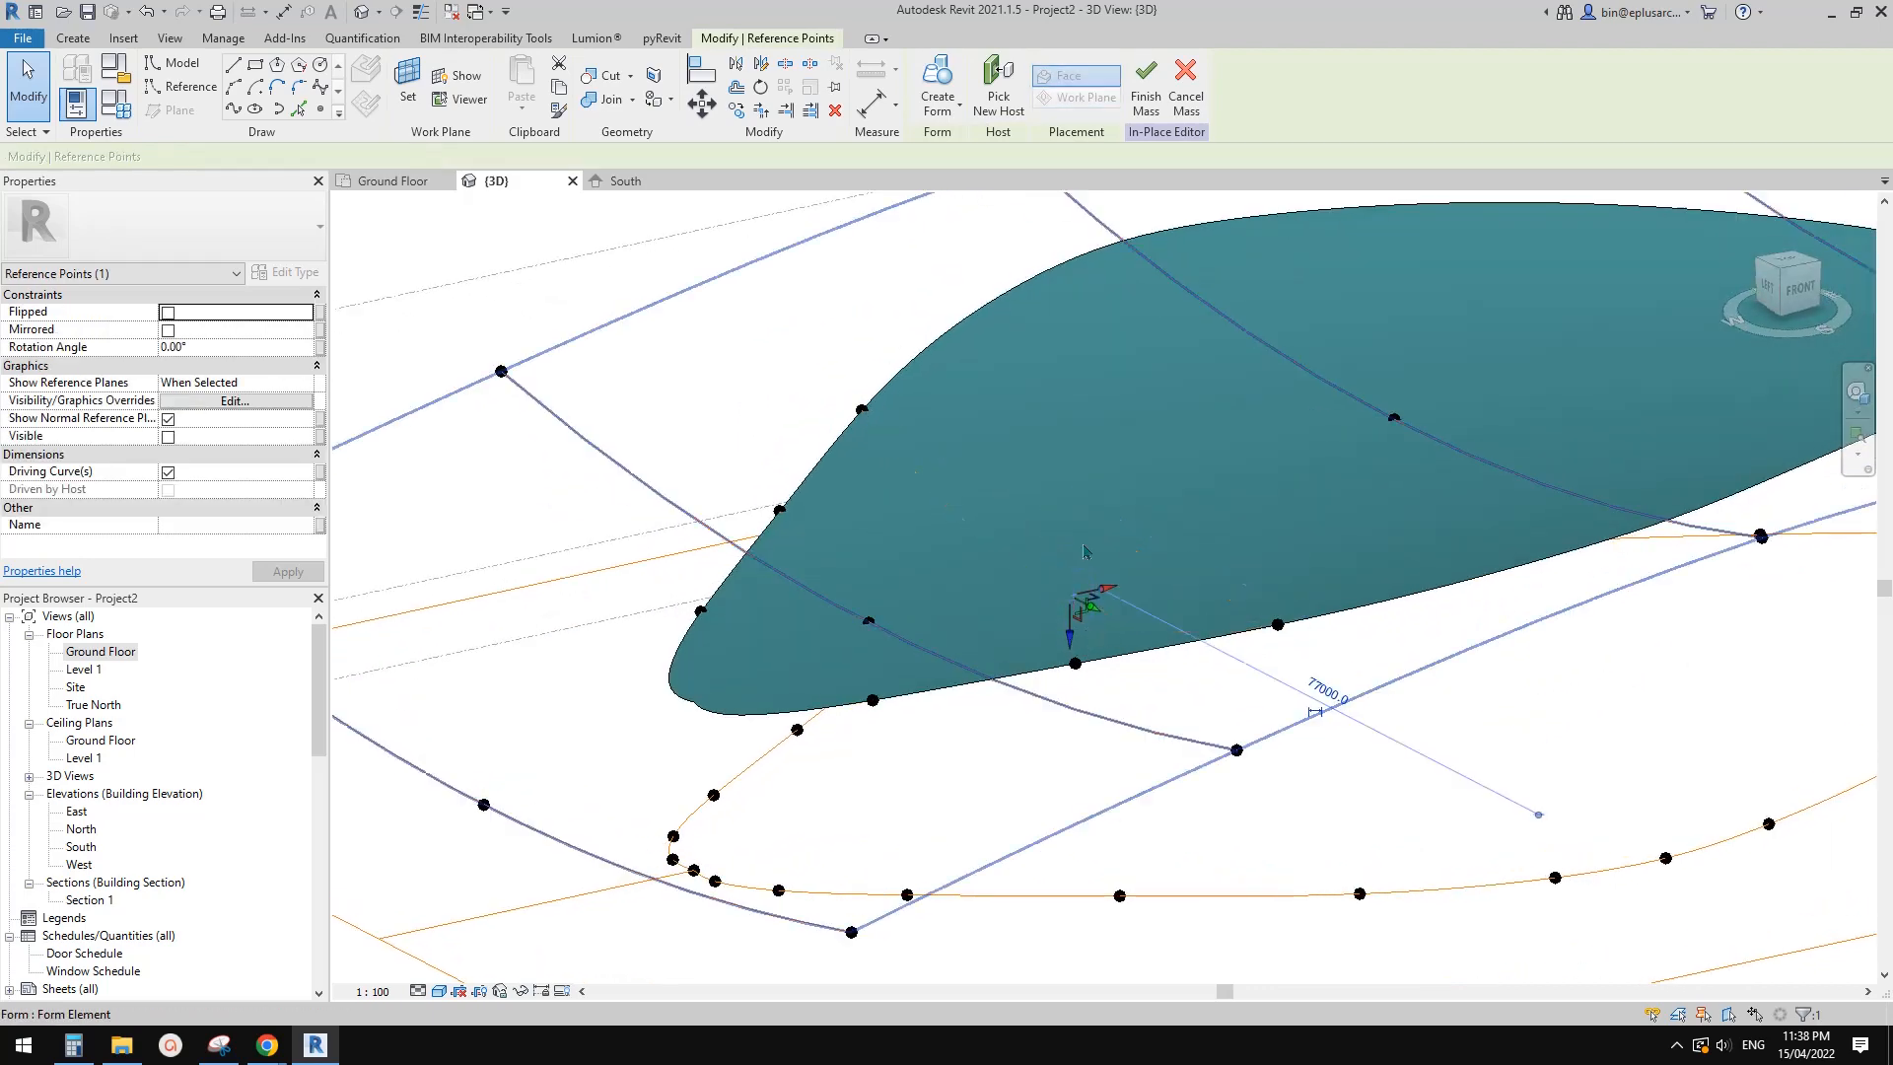
middle_click_drag(1264, 650, 1075, 528, "shift")
left_click(1075, 527)
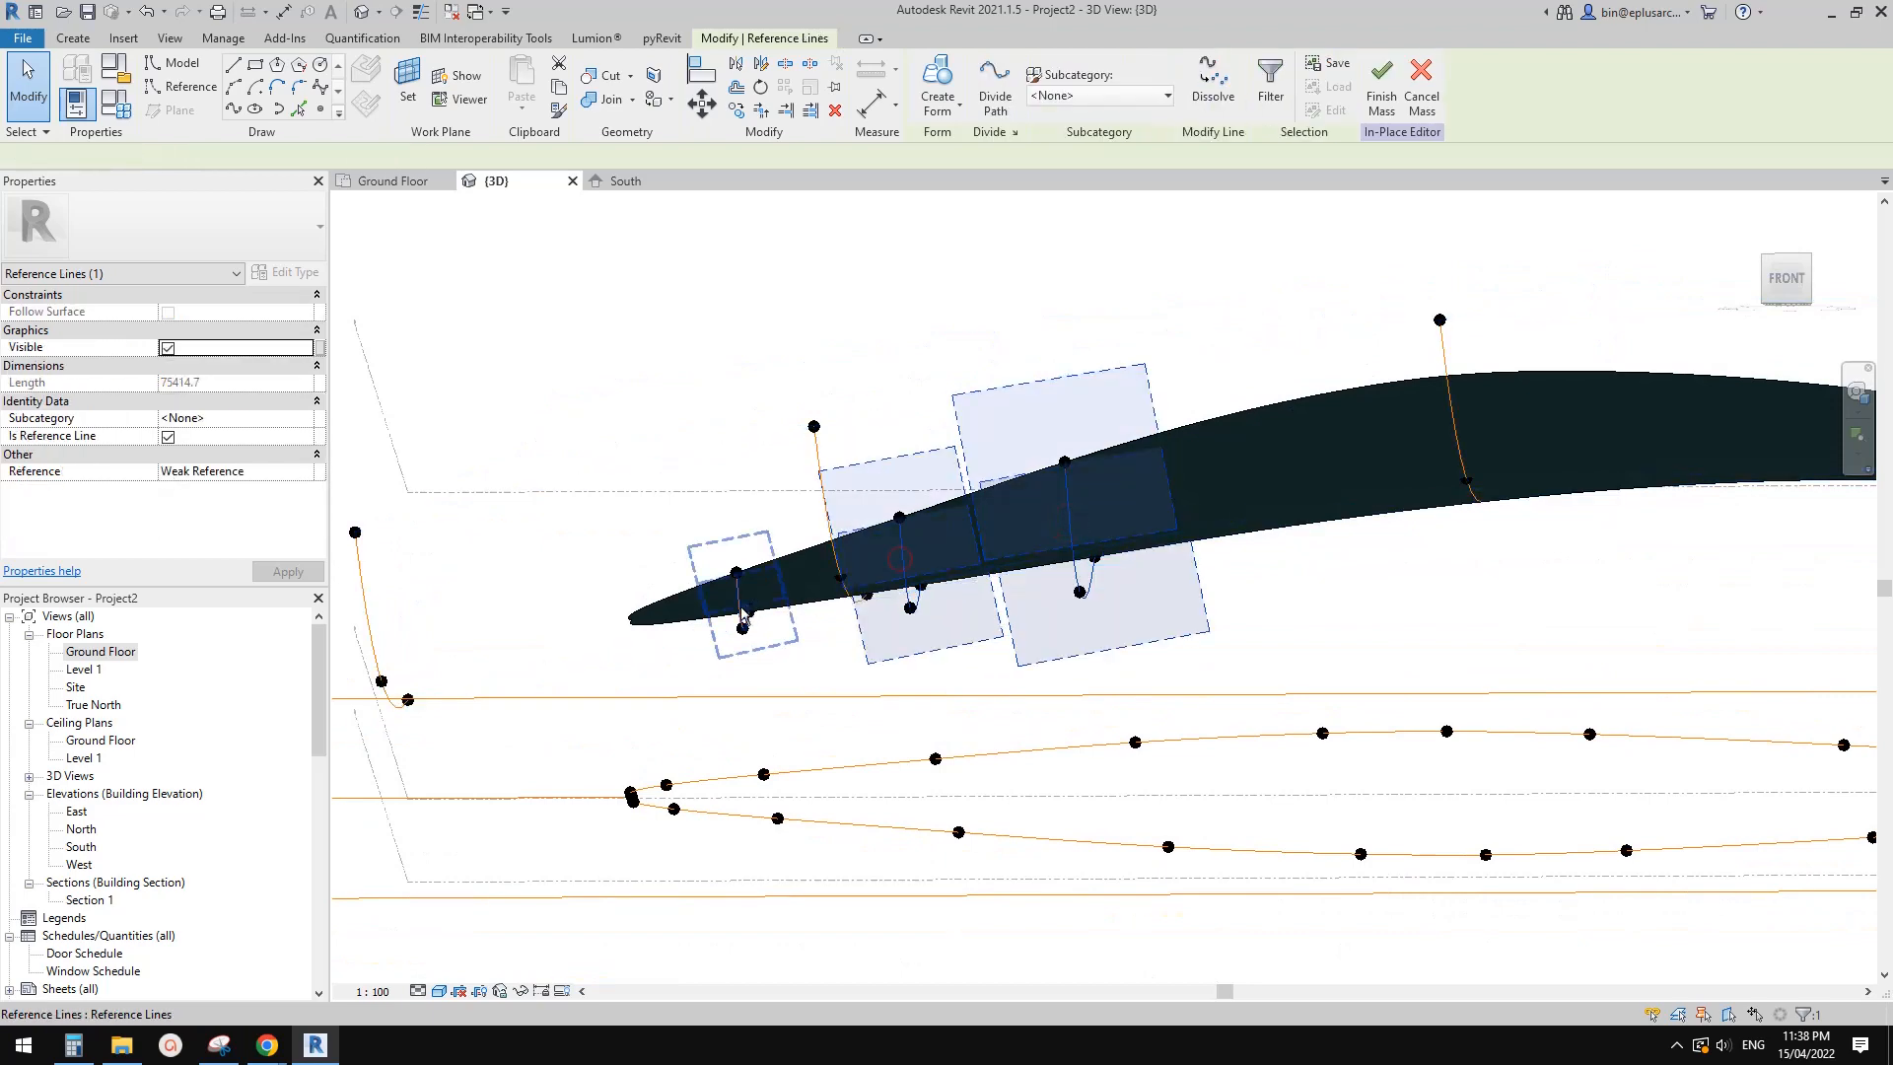
Loft a solid form from the three arched reference lines and orbit to inspect it
middle_click_drag(850, 590, 1090, 505, "shift")
left_click(931, 111)
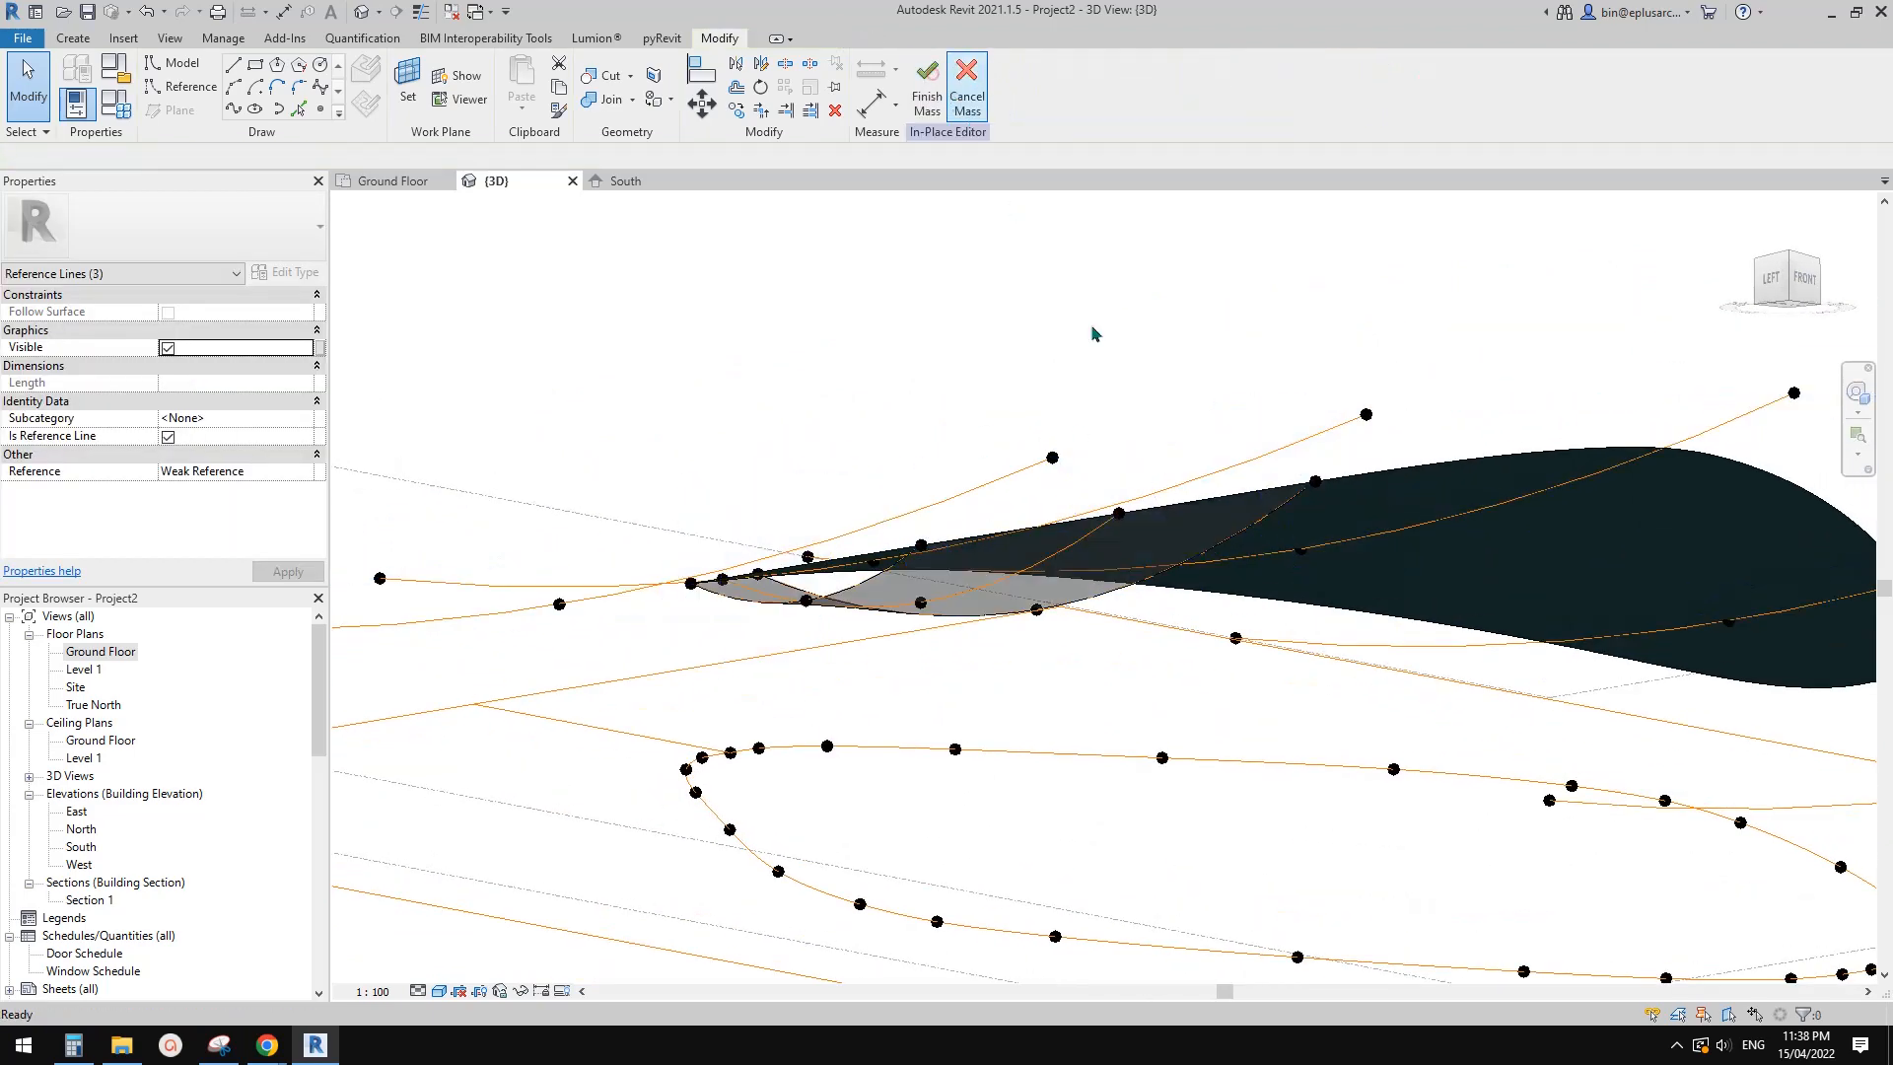
middle_click_drag(1167, 589, 1280, 444, "shift")
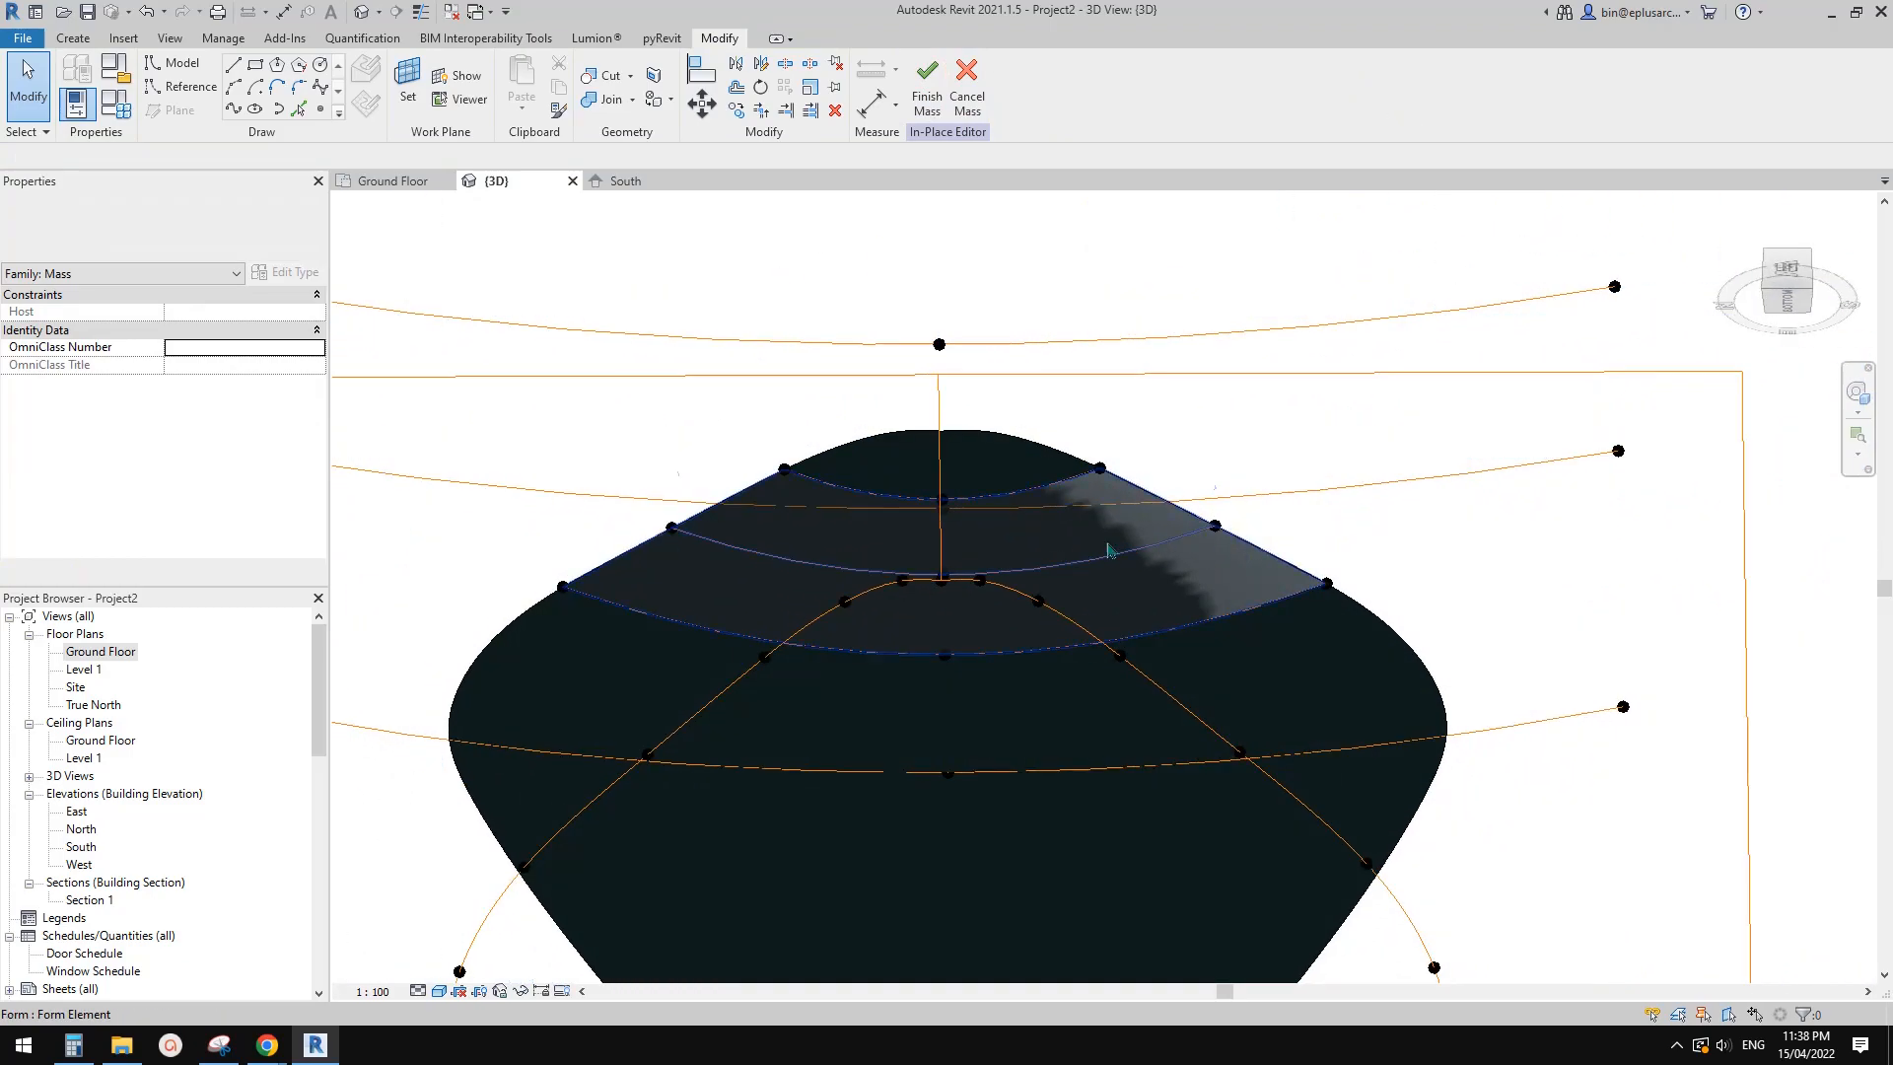
left_click(1106, 542)
middle_click_drag(1102, 544, 898, 765, "shift")
scroll(984, 660, "up", 1)
middle_click_drag(984, 669, 677, 516, "shift")
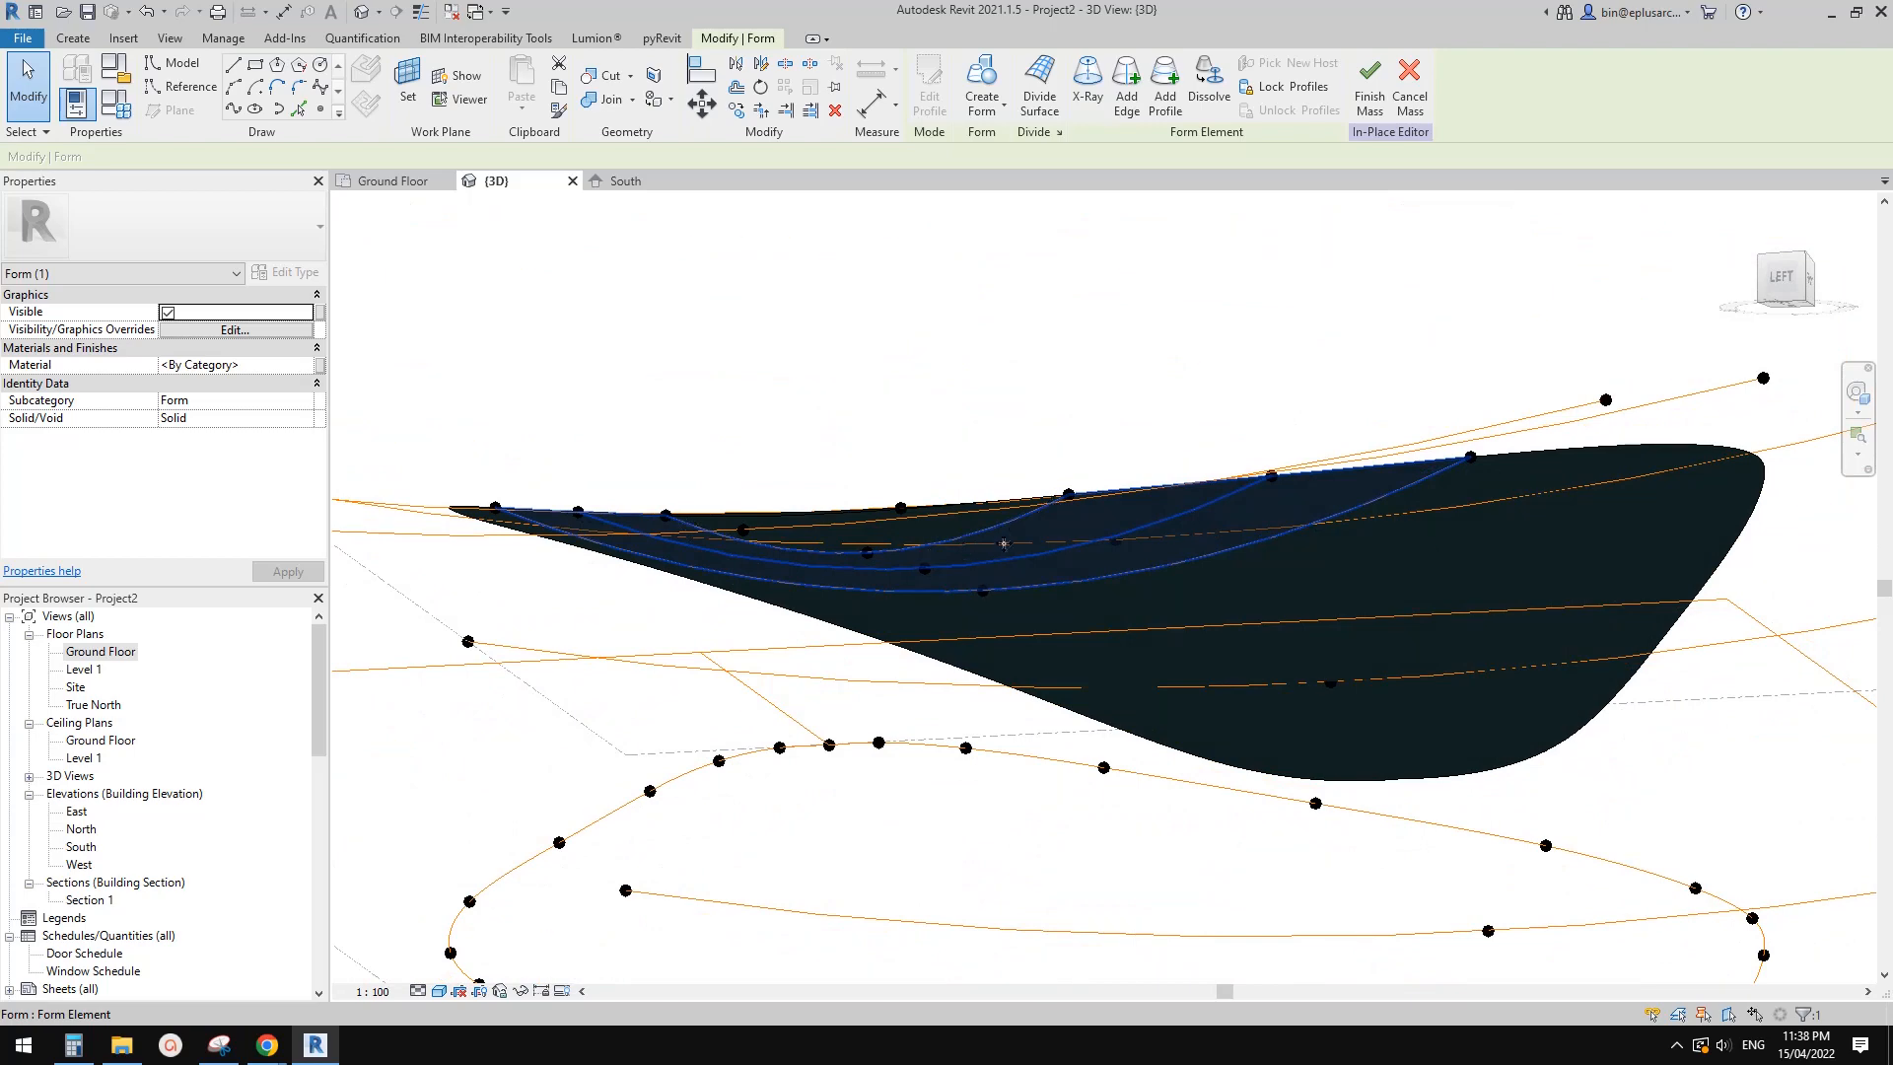
middle_click_drag(1004, 544, 1008, 477, "shift")
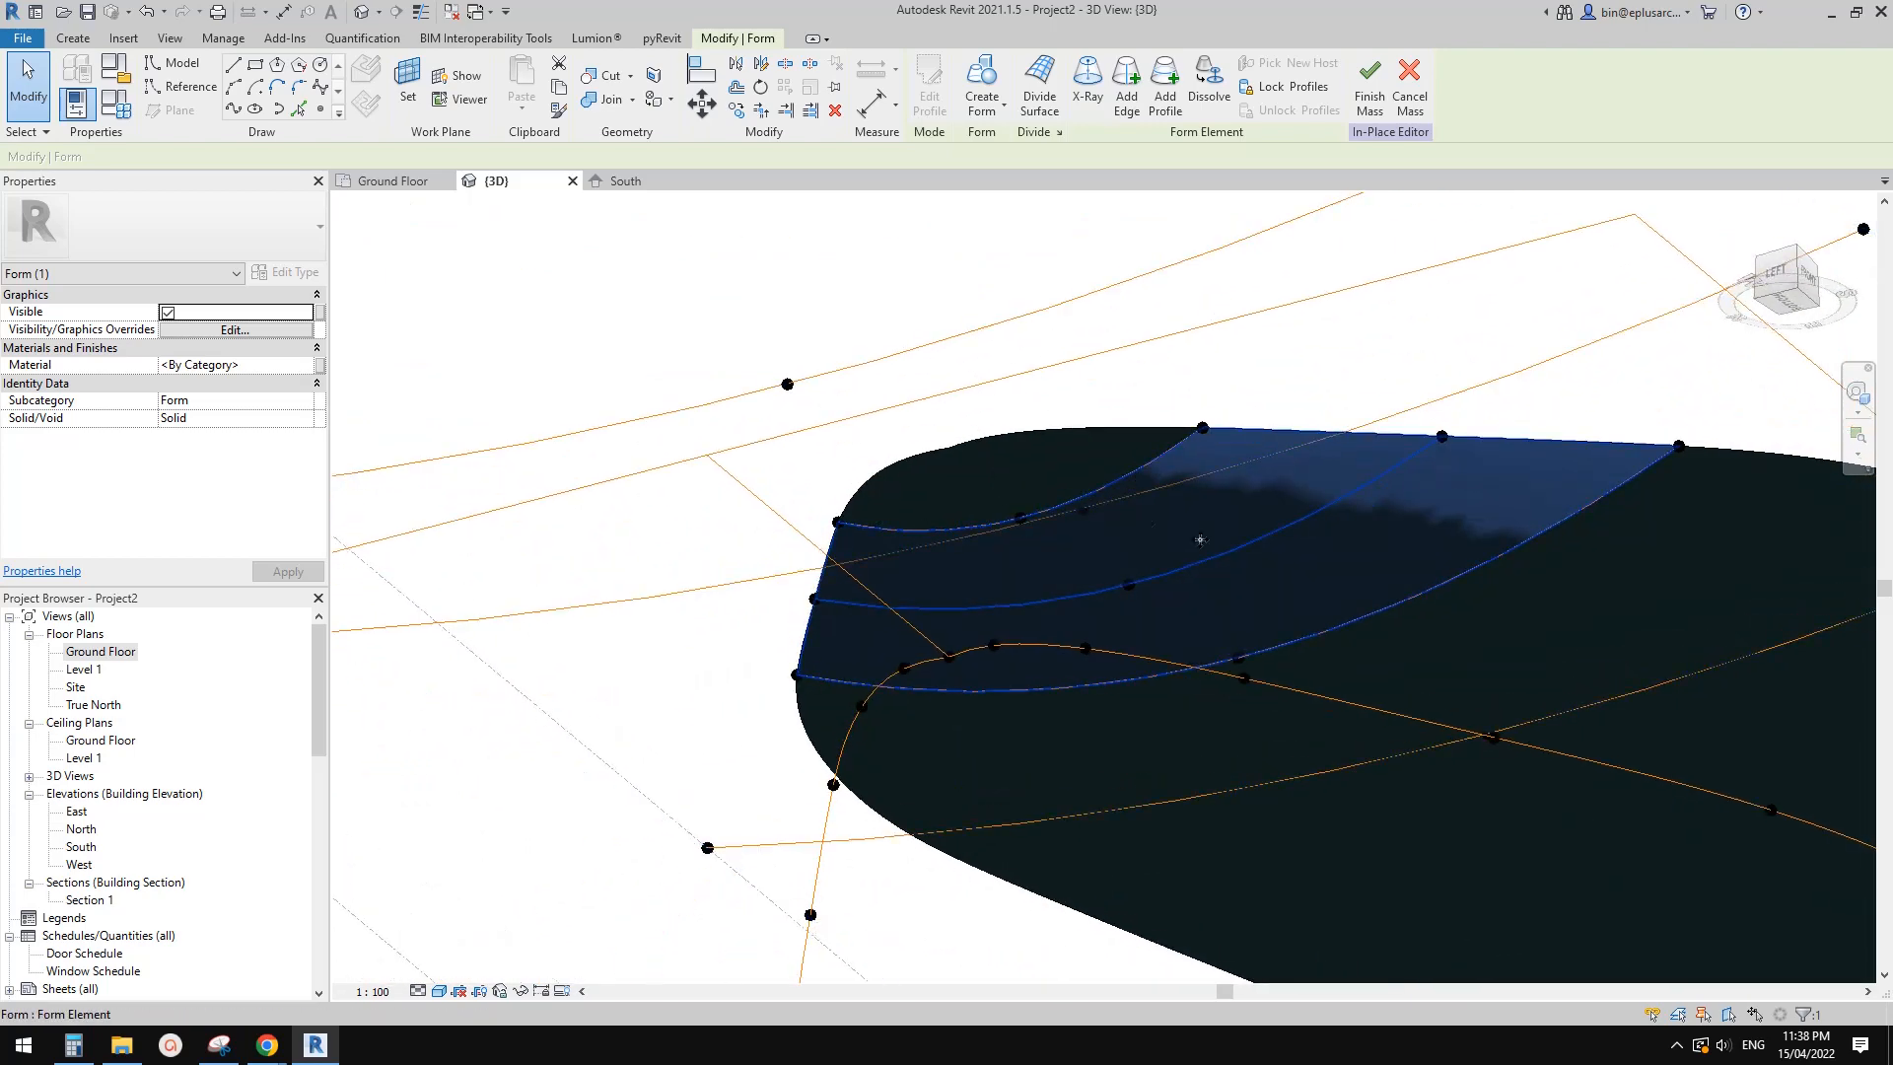
middle_click_drag(1199, 539, 1184, 522)
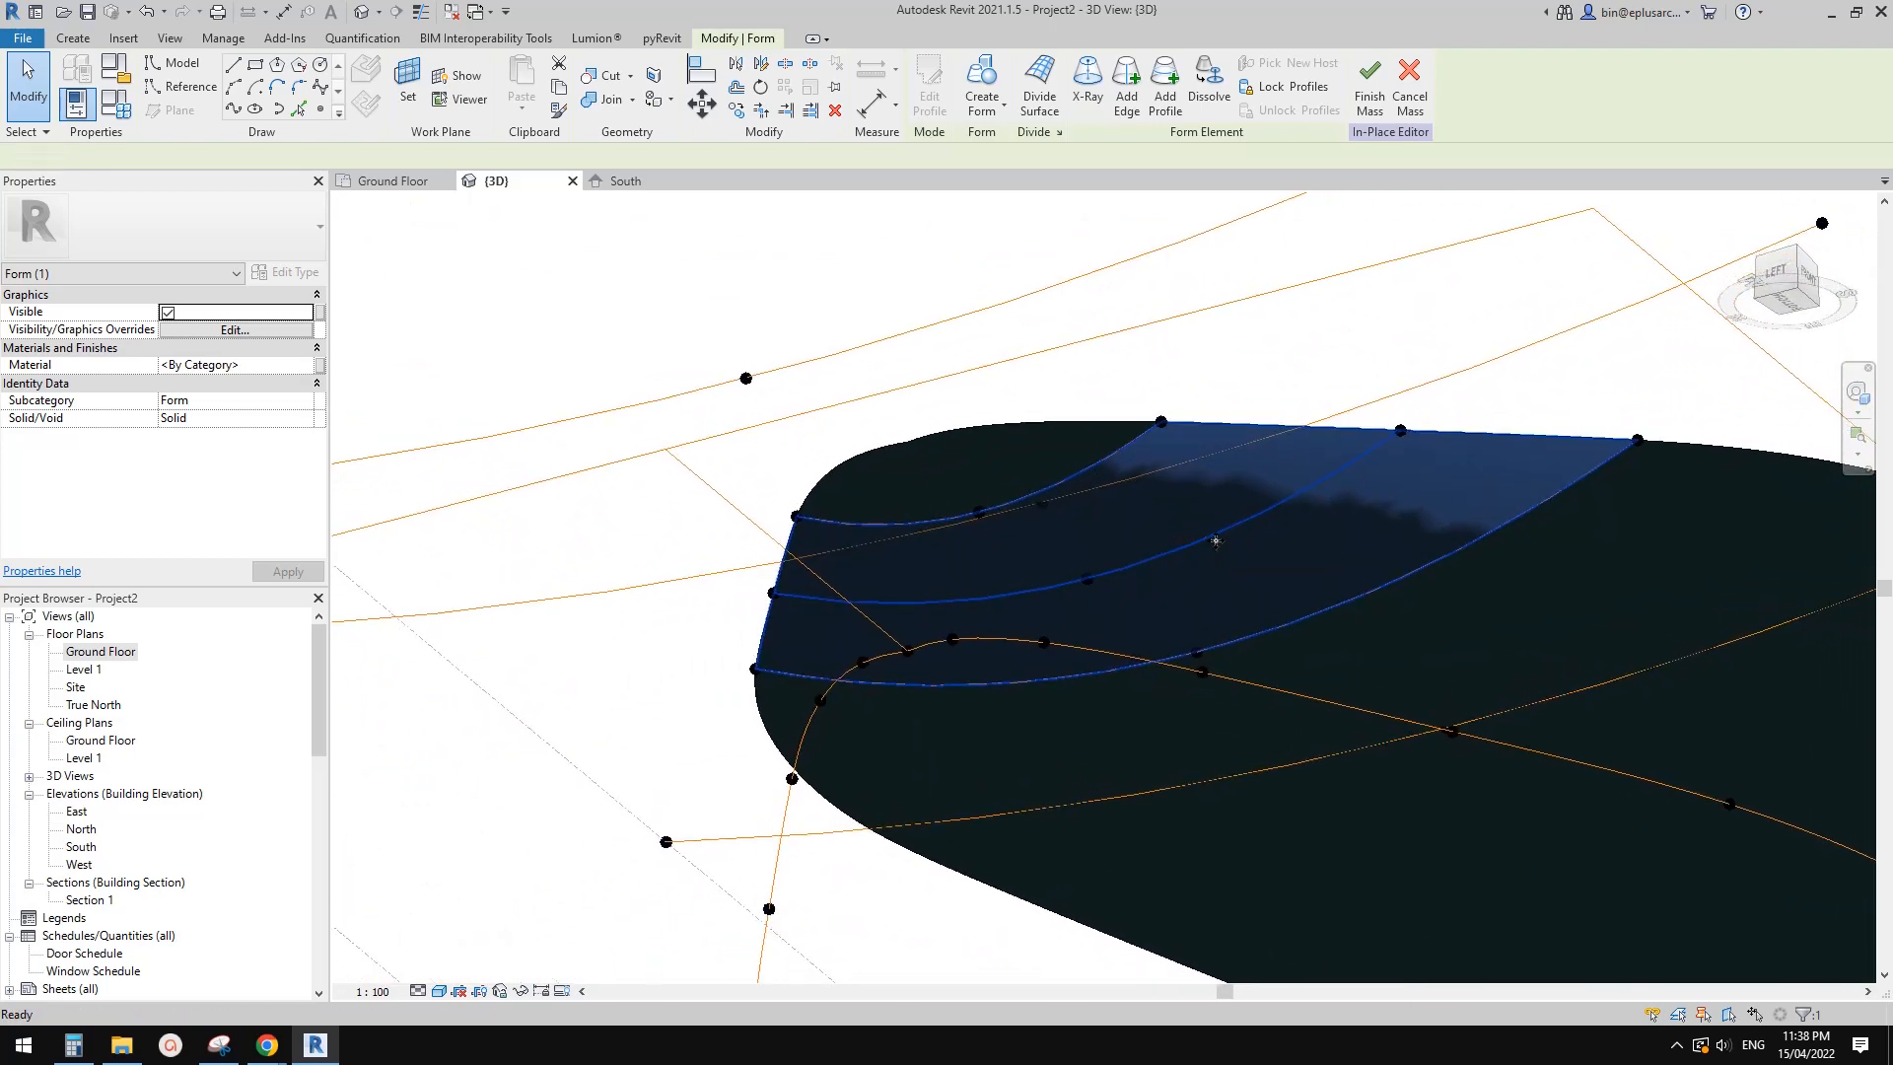
scroll(1200, 545, "down", 2)
key("Escape")
Orbit to view the curves and start the Reference Point tool
mouse_move(1217, 549)
middle_mouse_down("shift")
mouse_move(1180, 528)
mouse_move(1255, 519)
mouse_move(1216, 599)
mouse_move(1256, 607)
middle_mouse_up("shift")
scroll(1179, 529, "up", 1)
left_click(326, 108)
scroll(1217, 588, "up", 2)
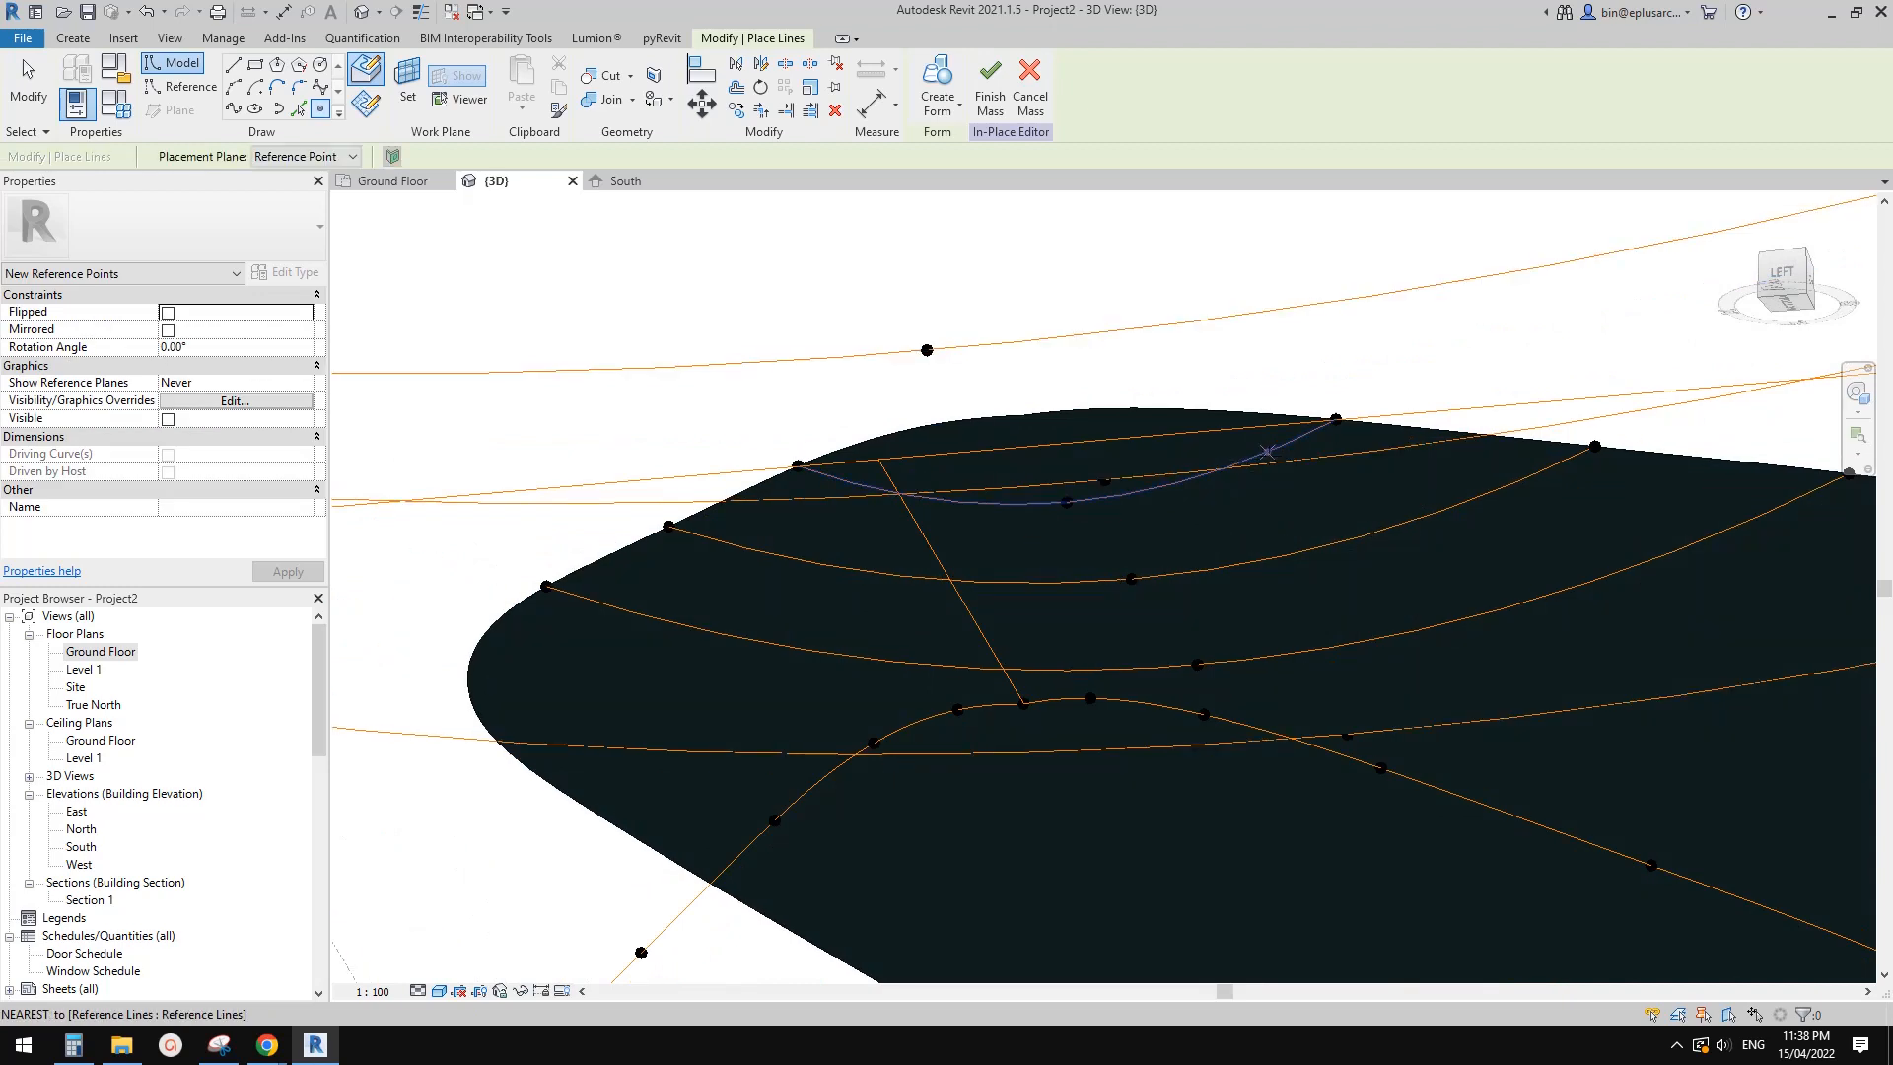
Place reference points on each of the roof curves
left_click(1265, 451)
left_click(1404, 522)
left_click(1548, 595)
left_click(842, 568)
middle_click_drag(1152, 661, 1145, 713, "shift")
key("Escape")
scroll(1374, 660, "up", 1)
Select the three new points and set their Normalized Curve Parameter to 0.7
middle_click_drag(1374, 660, 1371, 565, "shift")
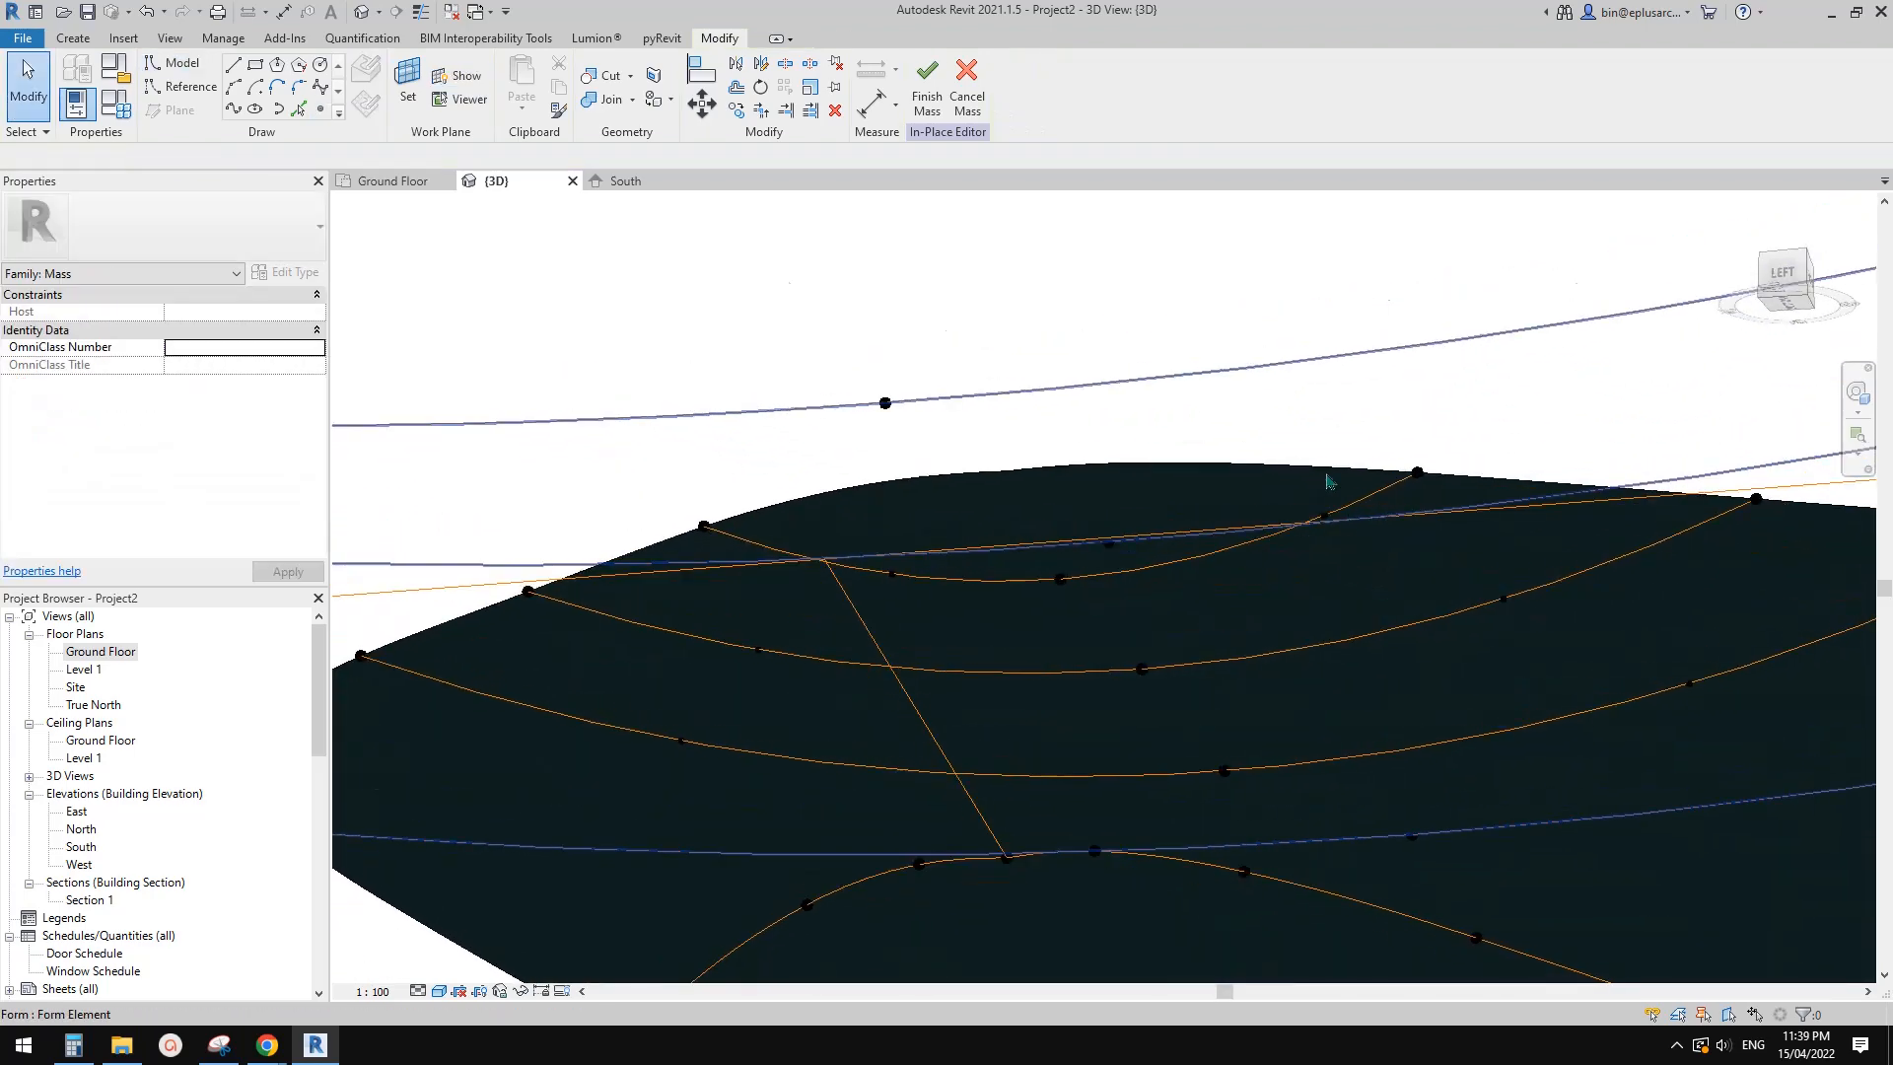
left_click_drag(1293, 426, 1355, 558)
left_click_drag(1546, 632, 1548, 634, "ctrl")
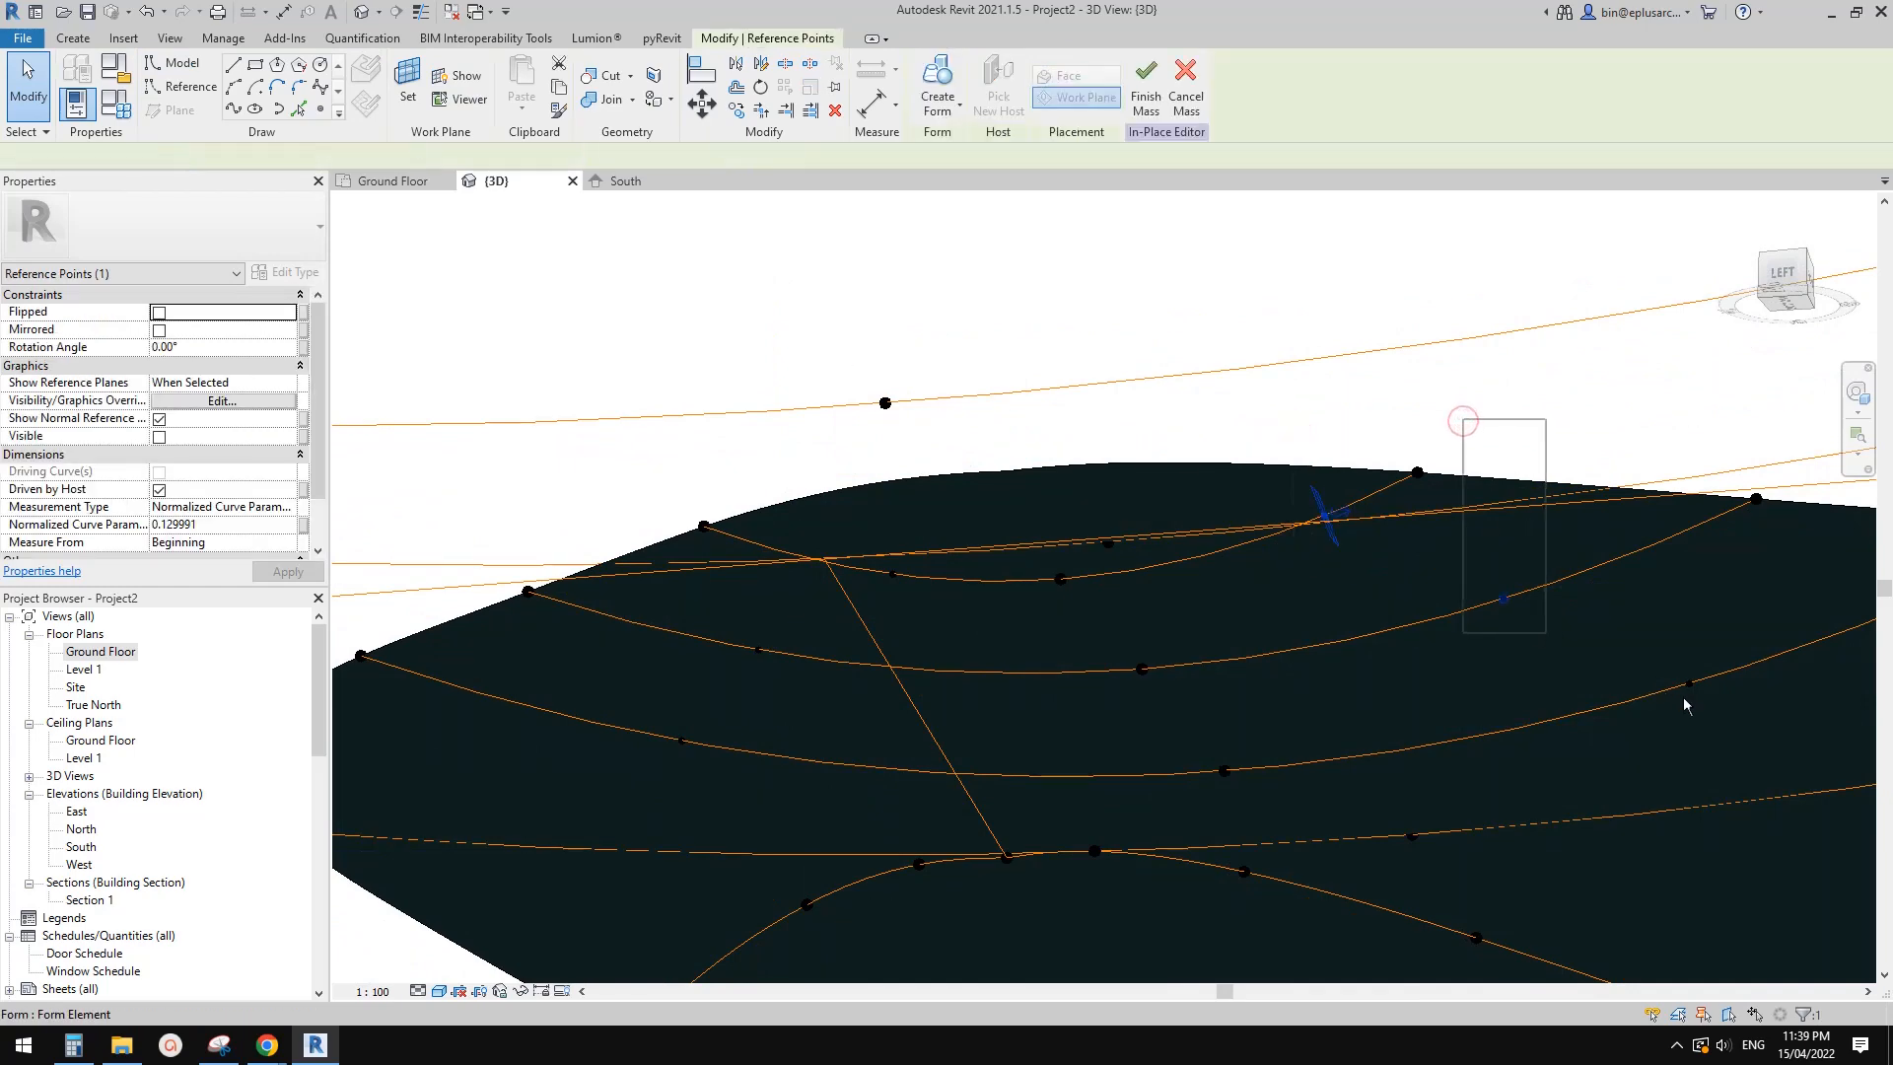
left_click(1692, 682, "ctrl")
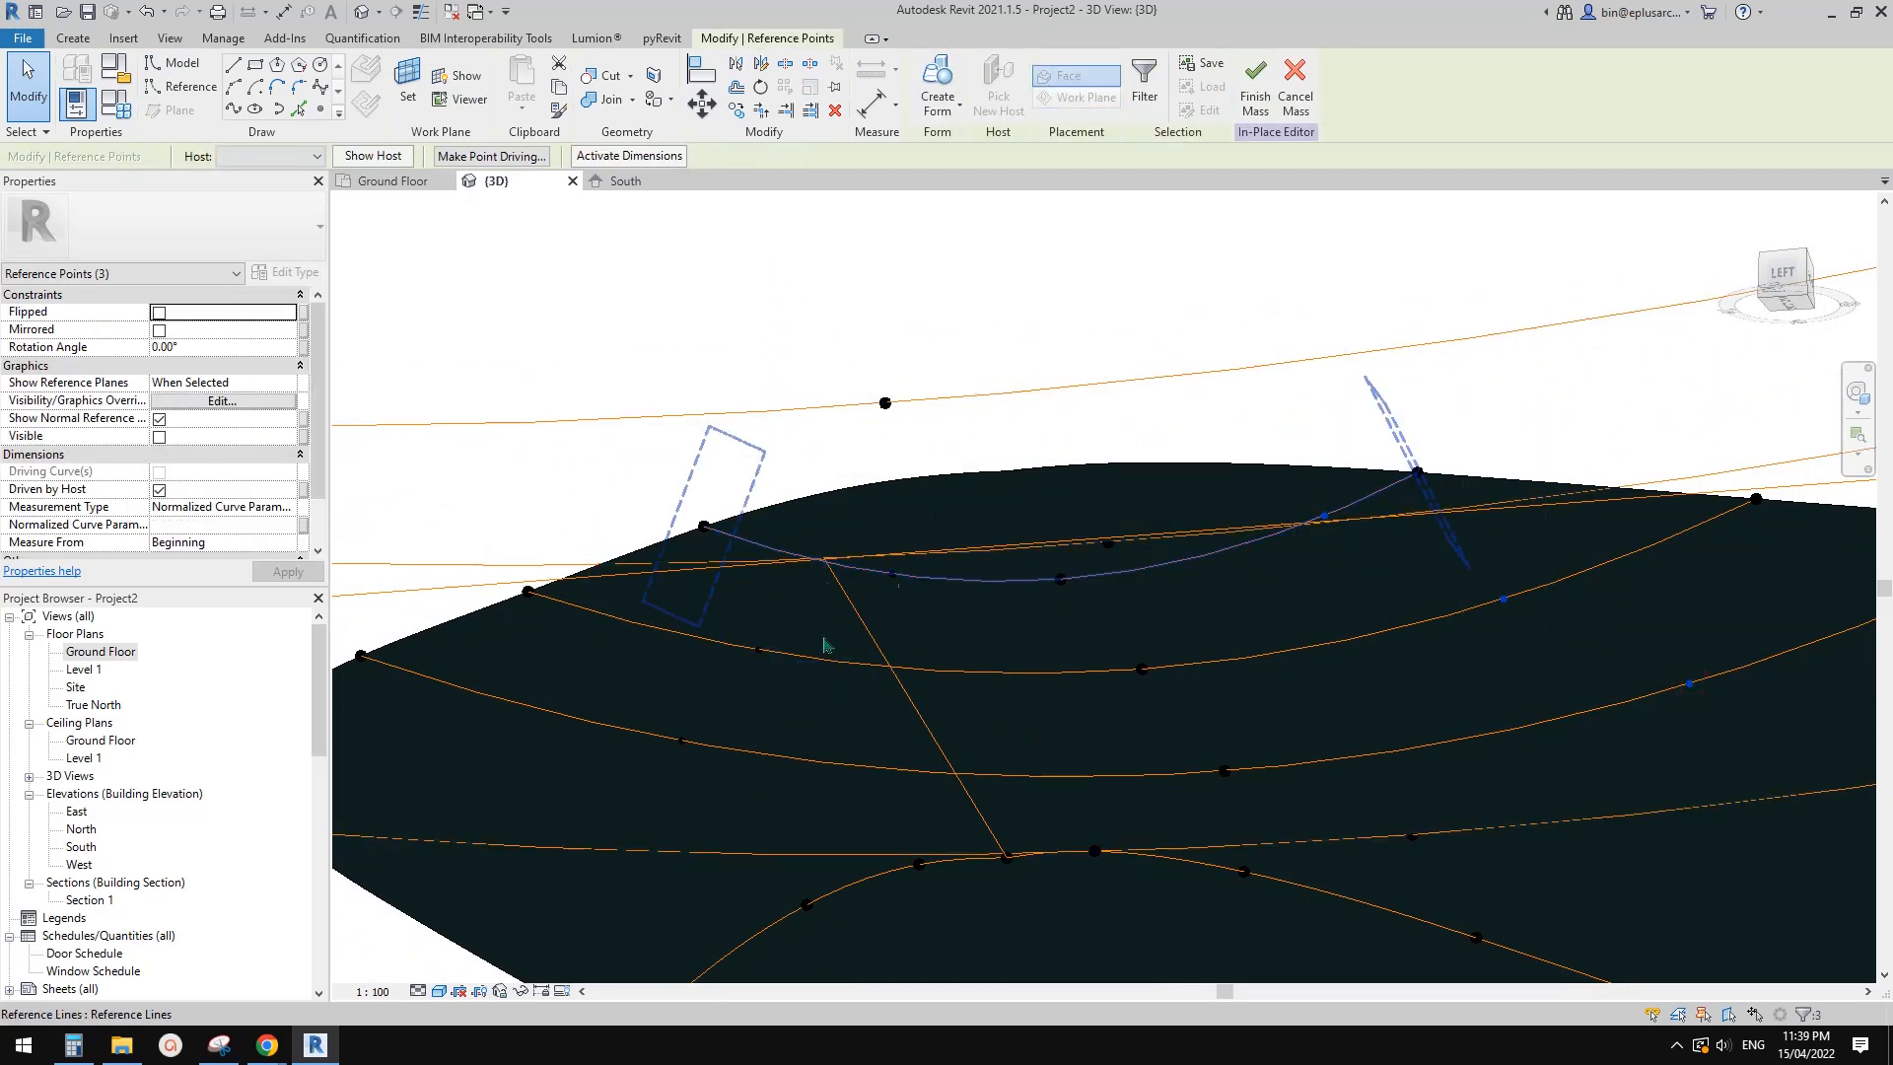
middle_click_drag(1526, 668, 1302, 630)
scroll(1302, 630, "down", 2)
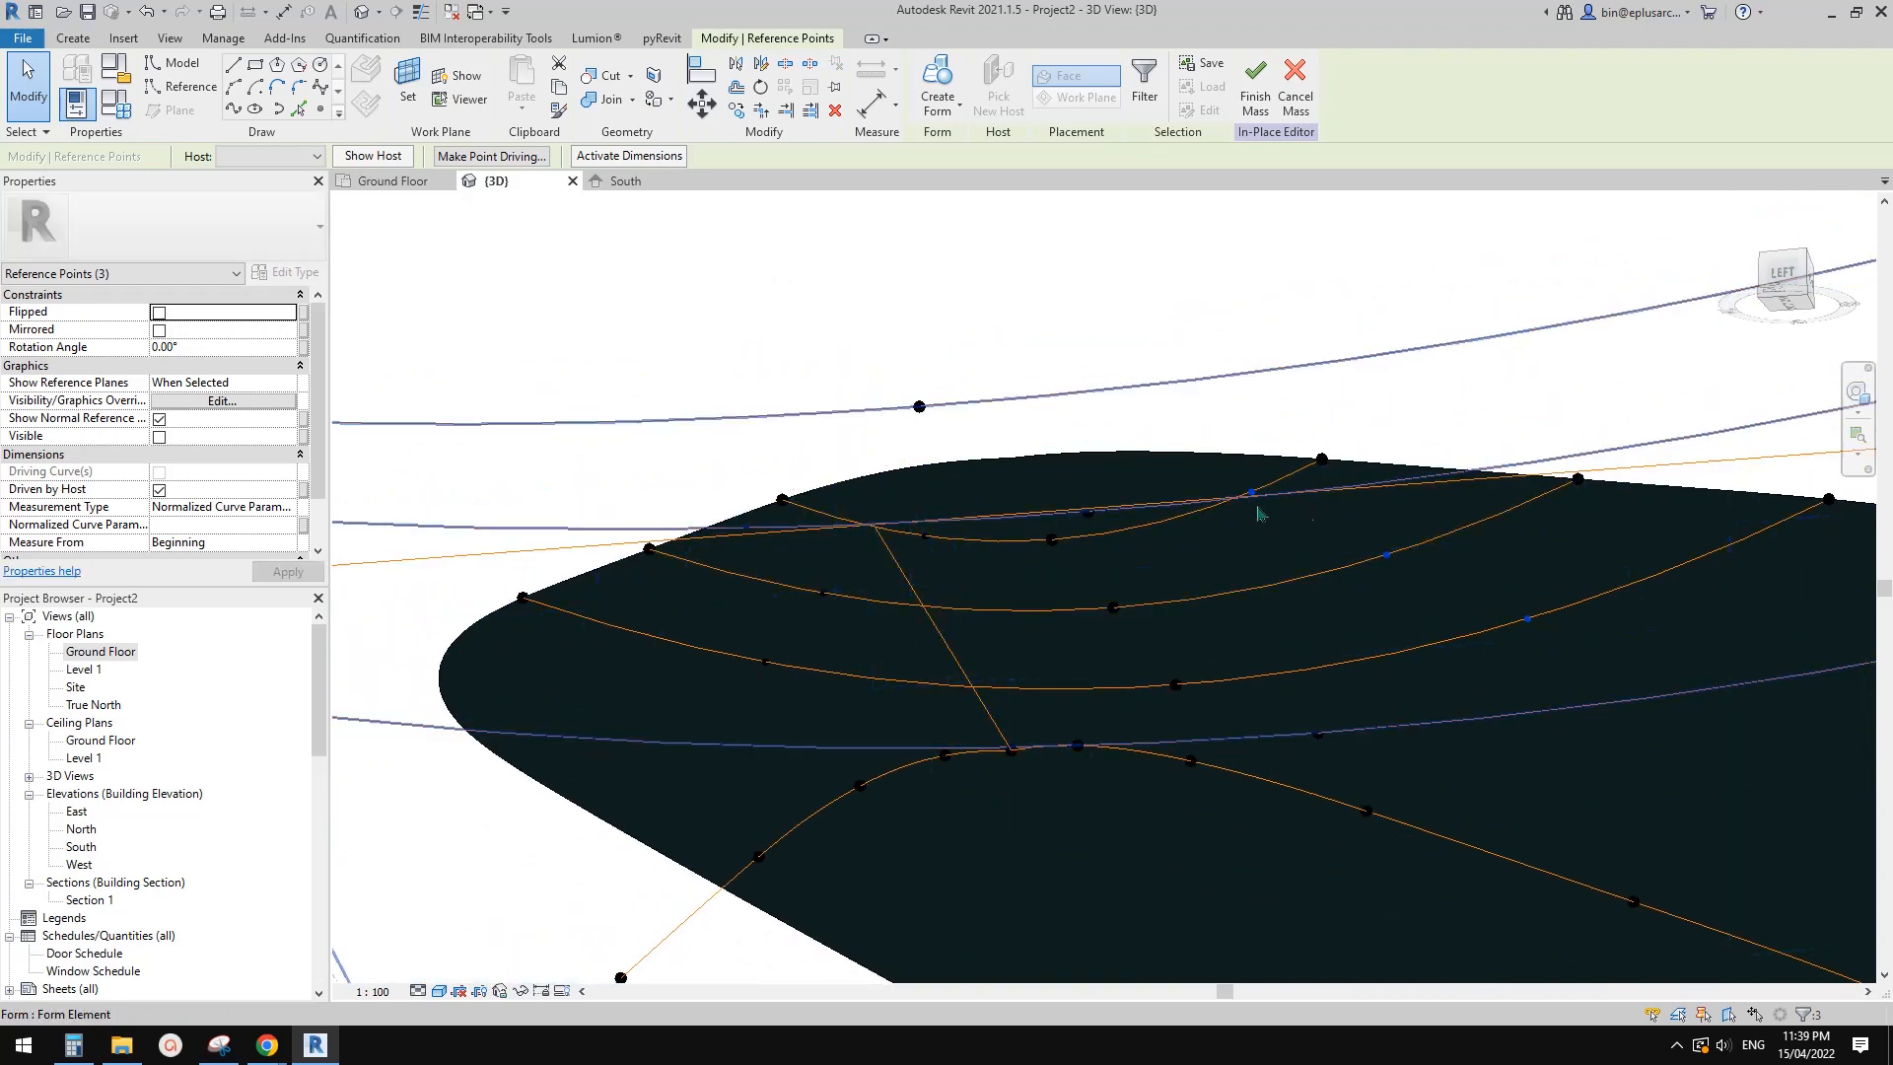
middle_click_drag(1351, 540, 1309, 547)
left_click(213, 525)
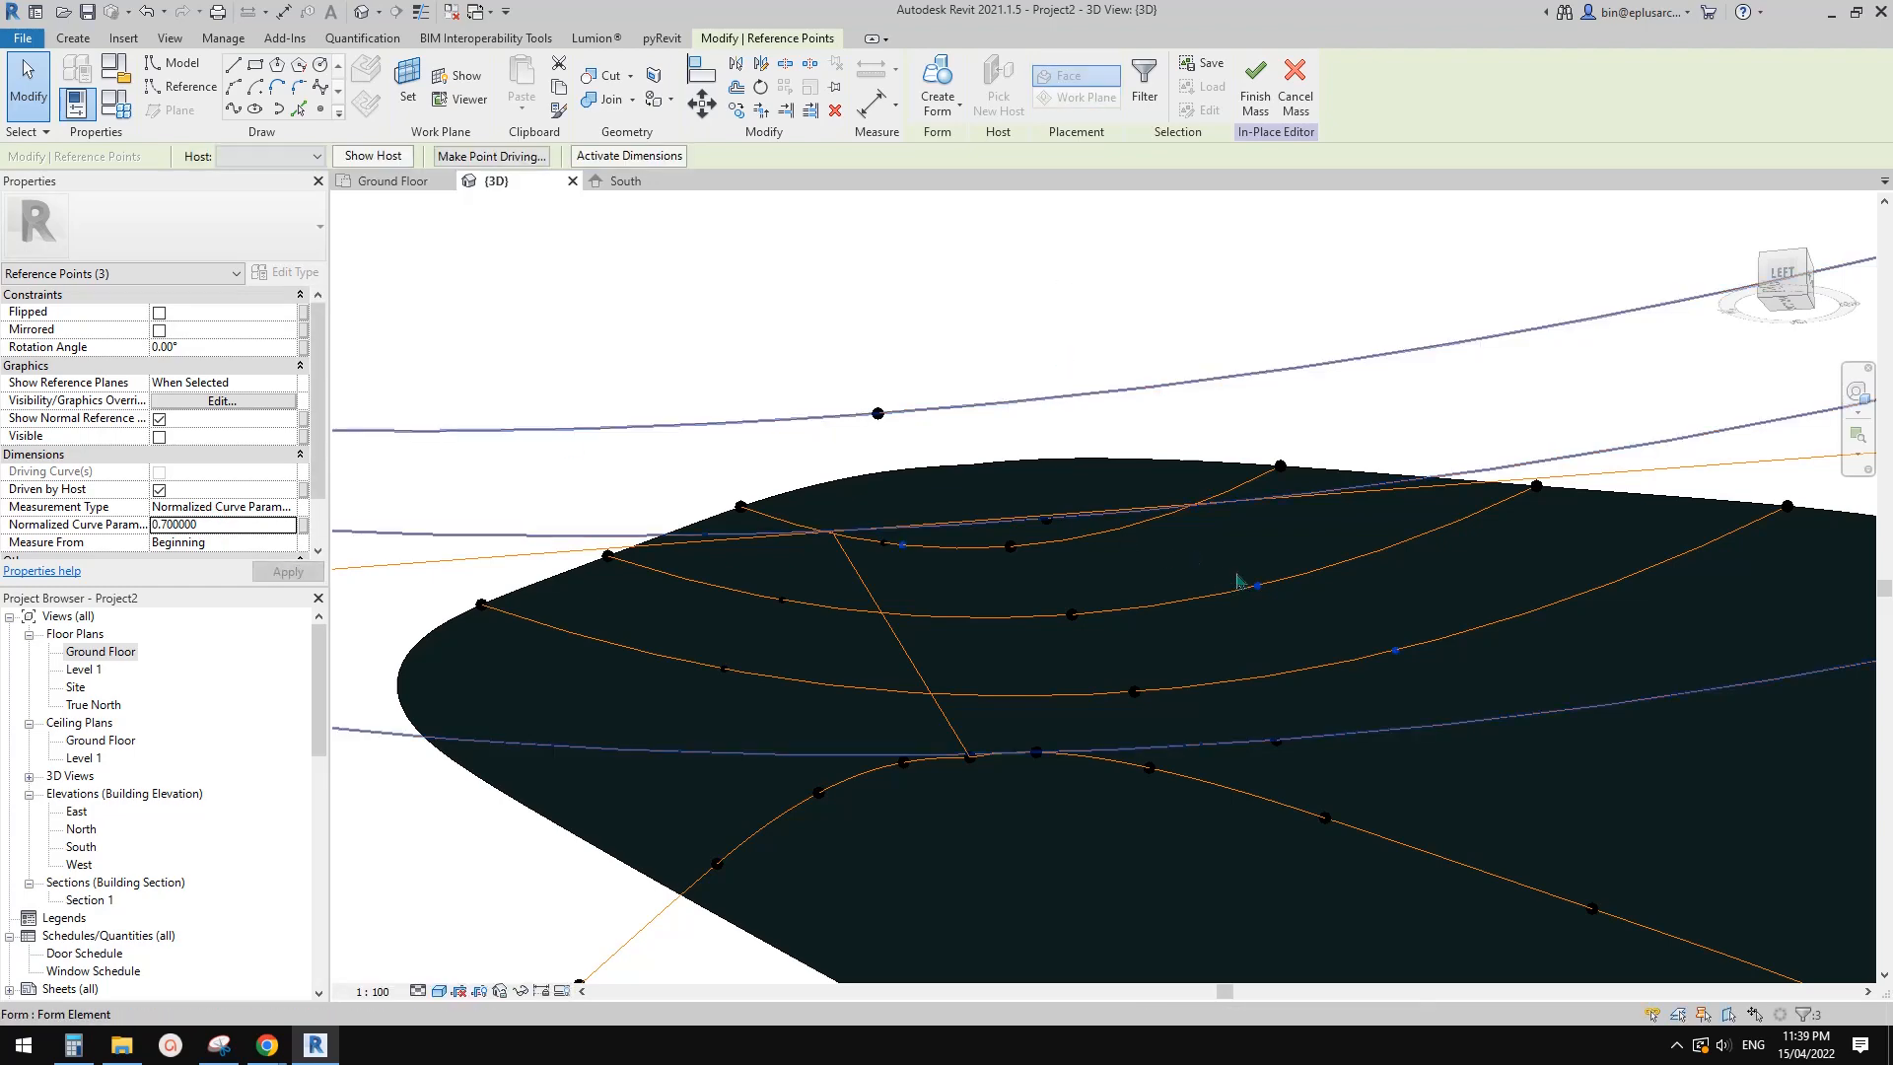
middle_click_drag(1238, 581, 1249, 469, "shift")
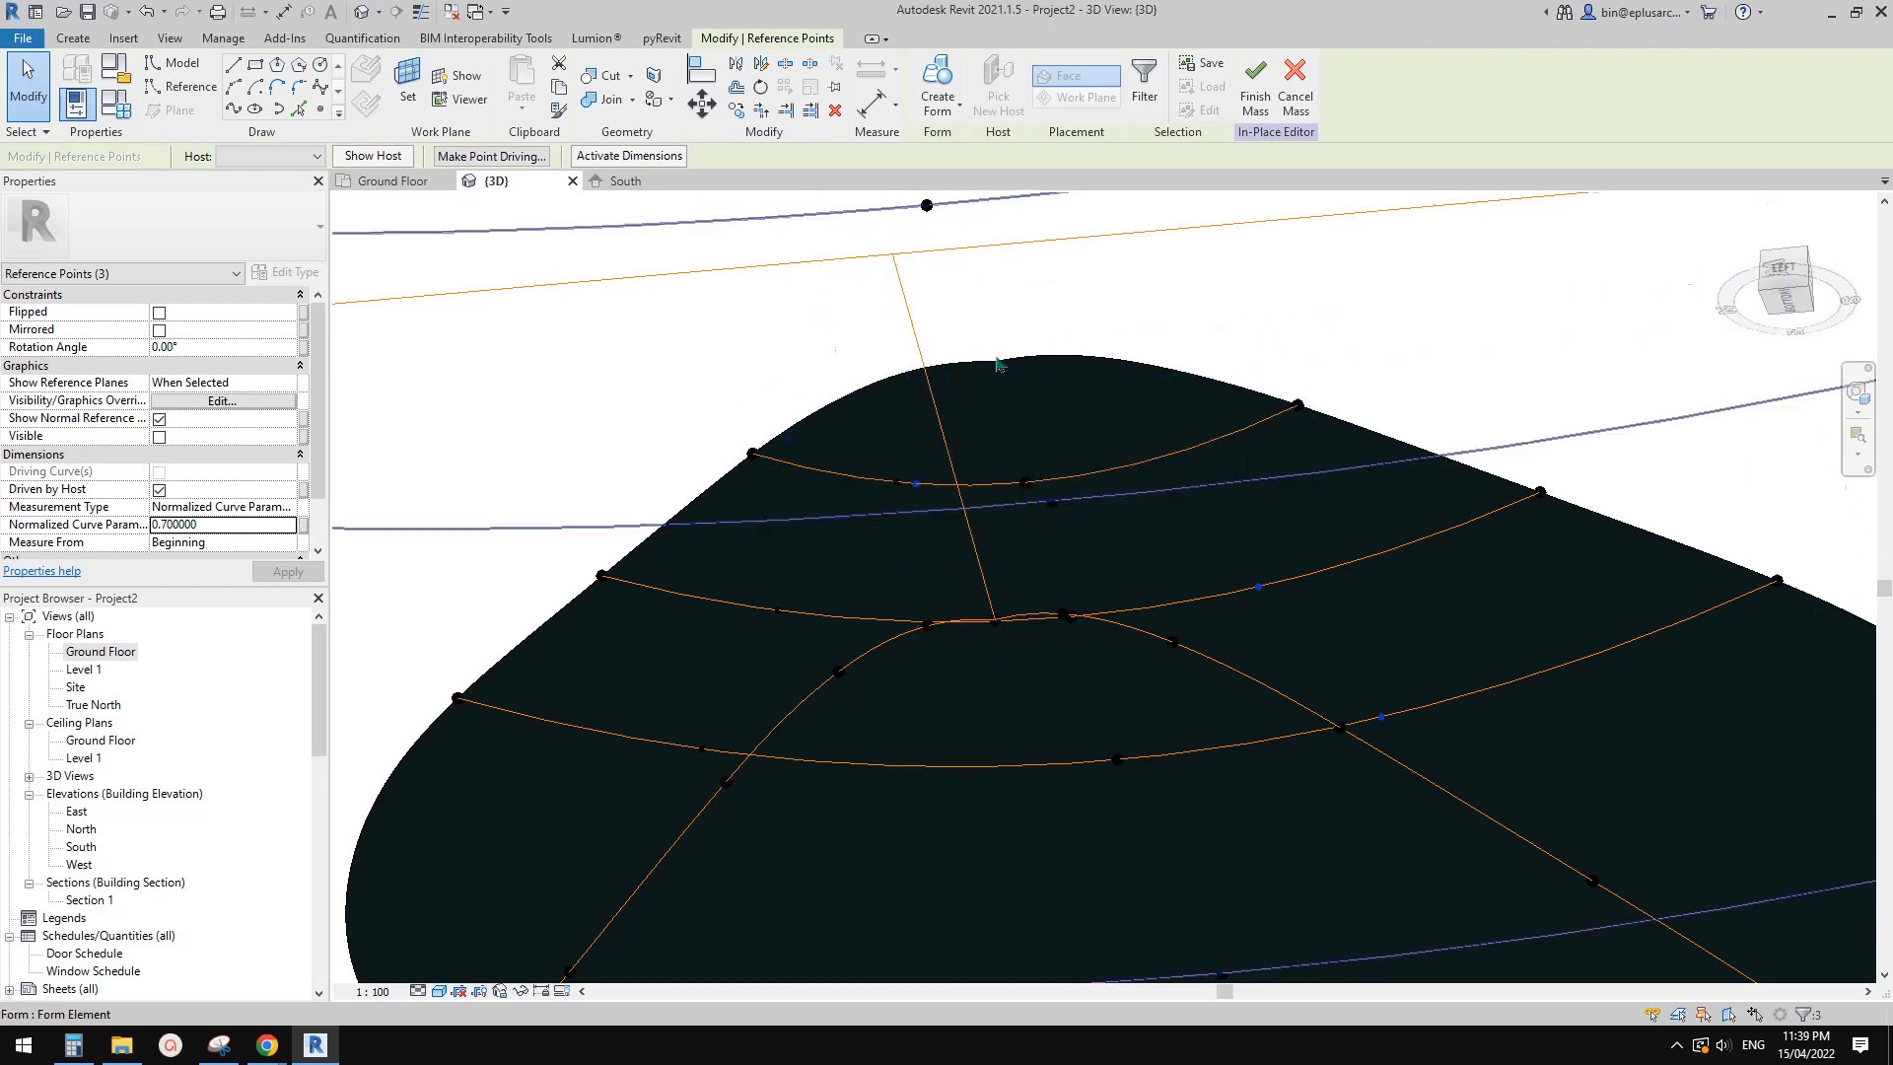
key("Escape")
Measure the top-curve point from the curve end so it sits at parameter 0.3
left_click(919, 485)
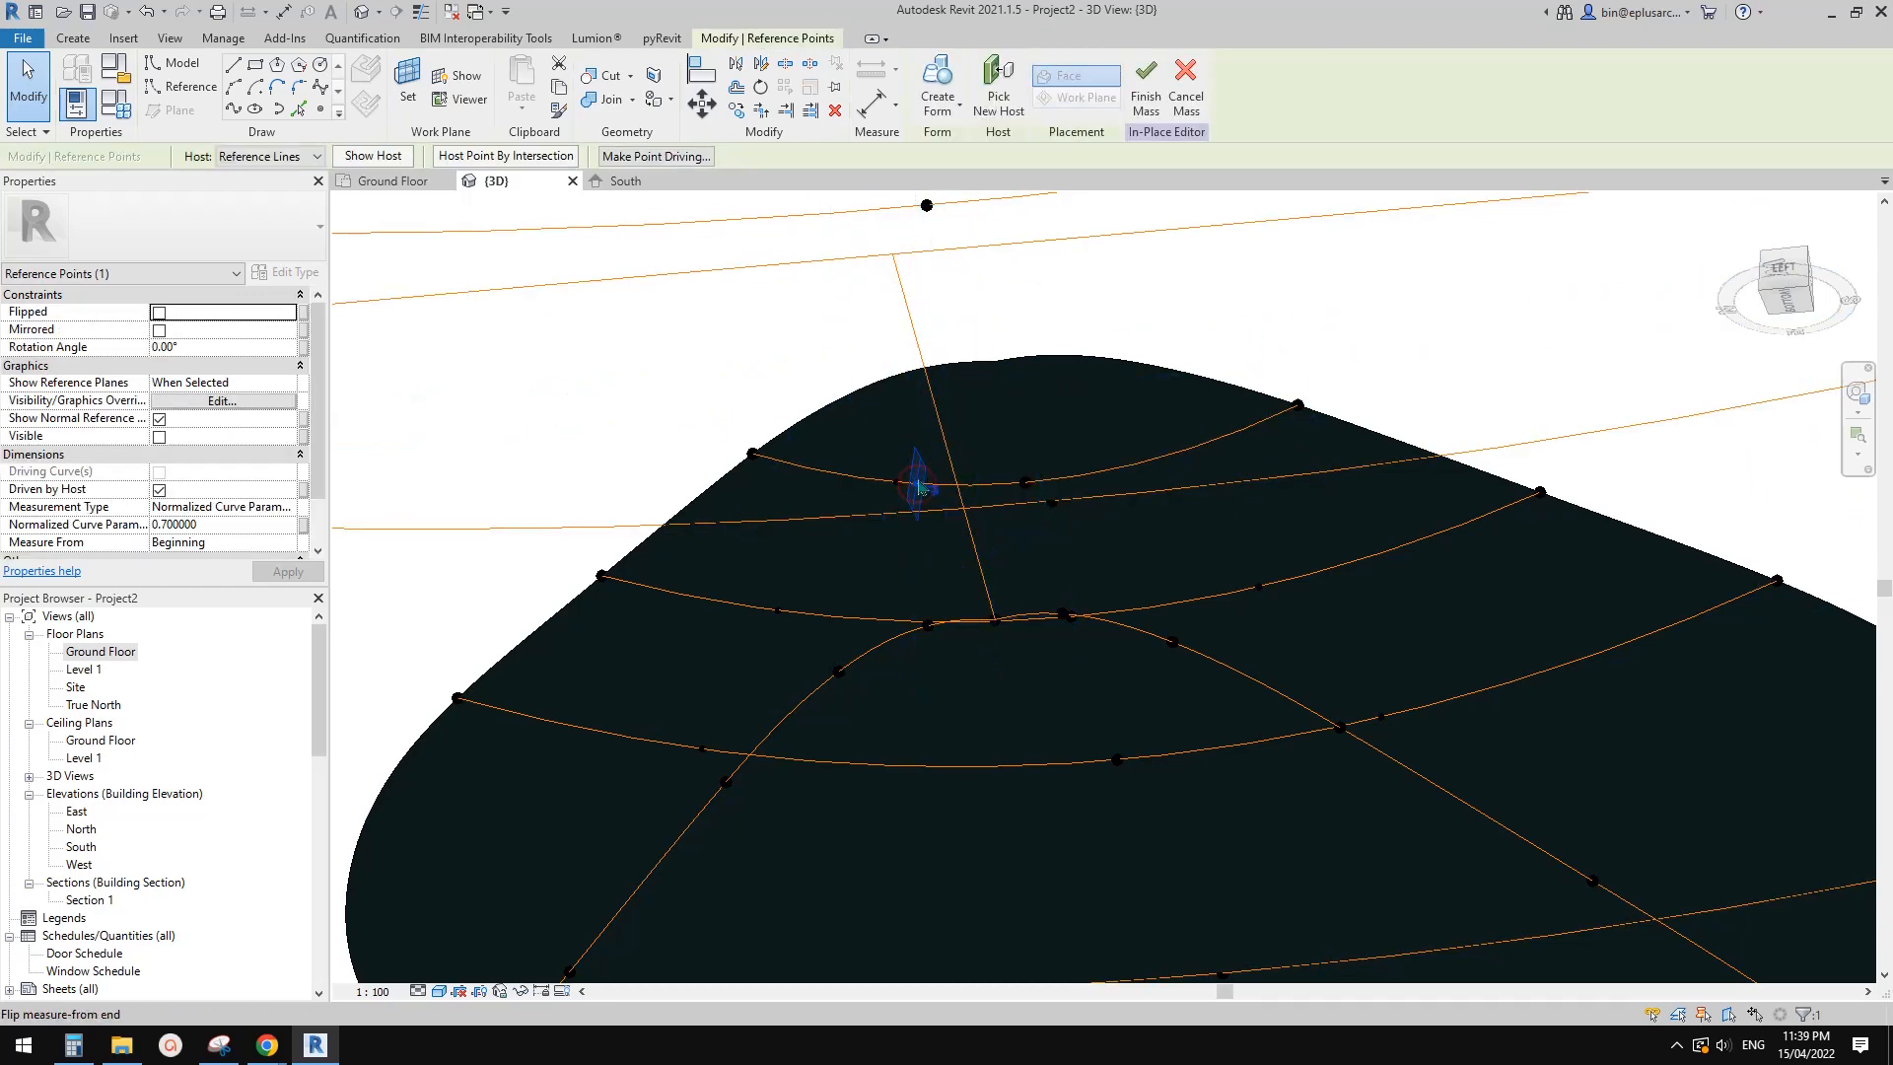
left_click(223, 525)
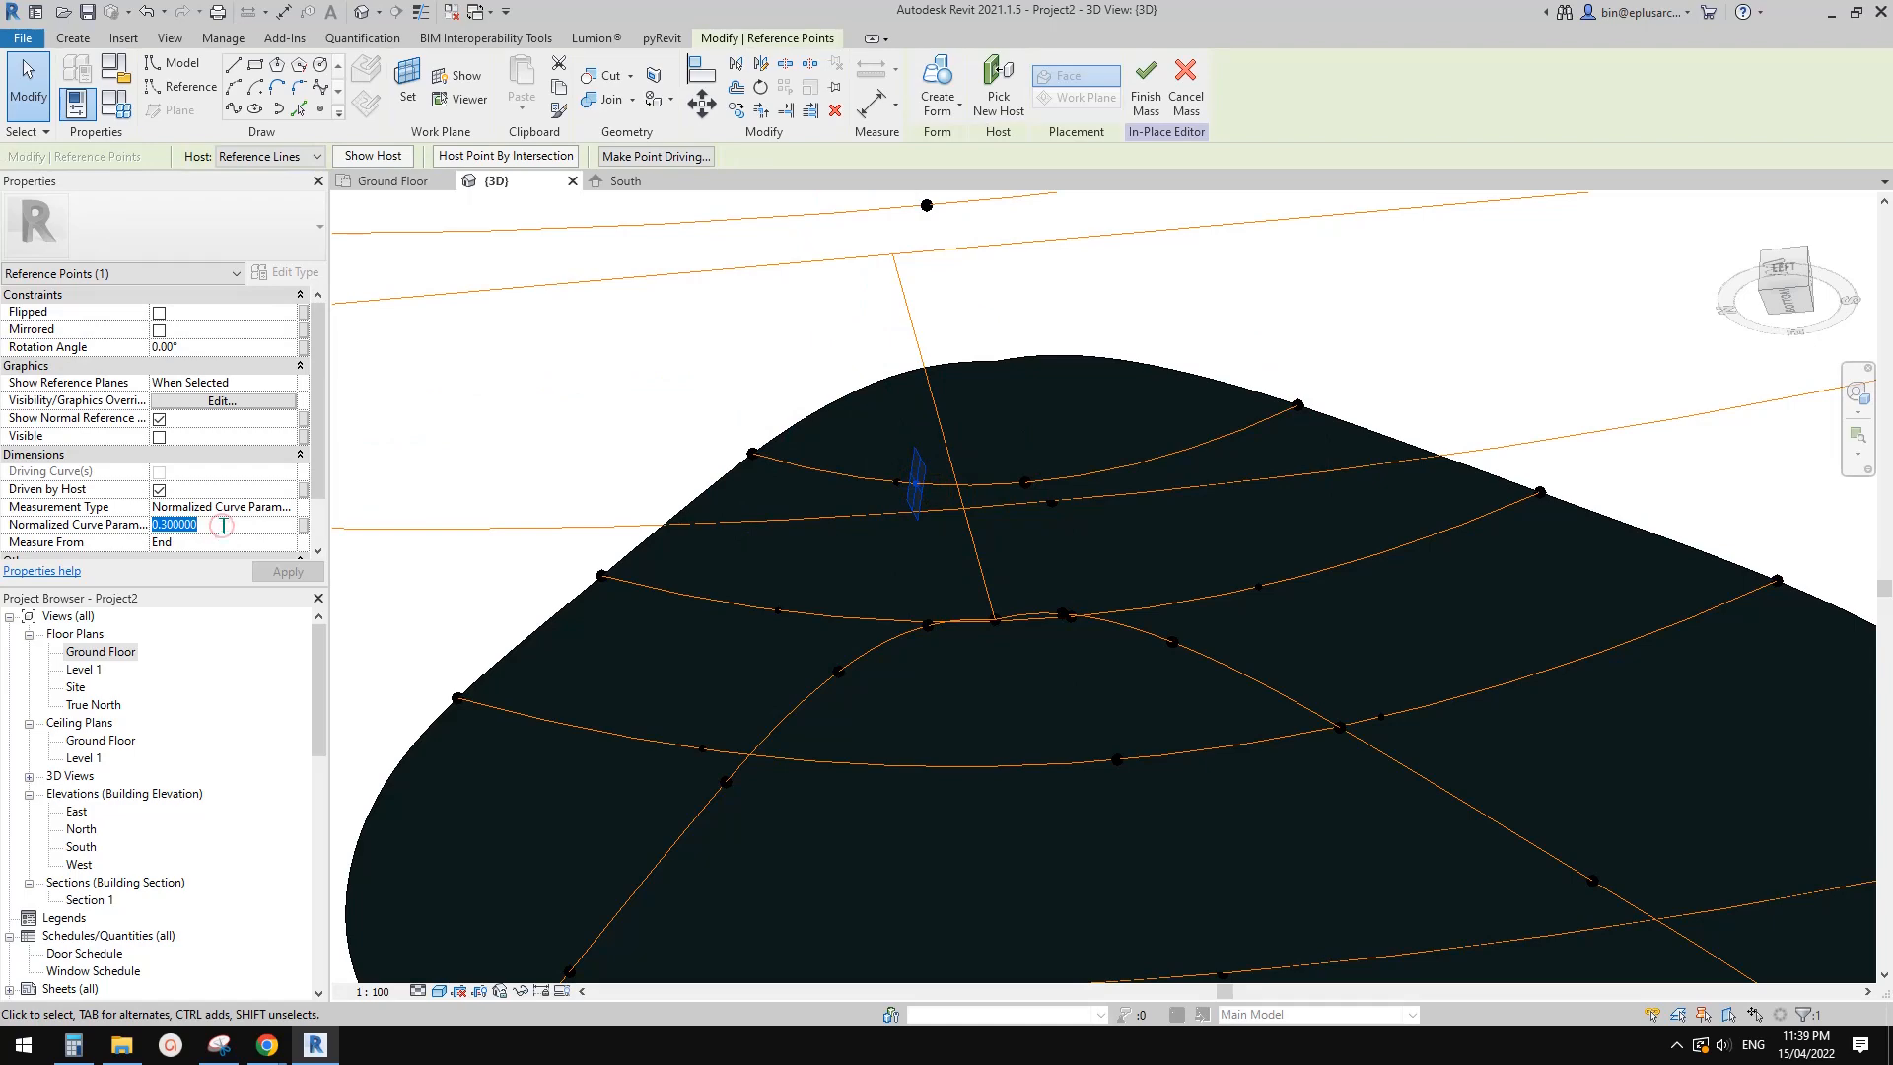
key("Return")
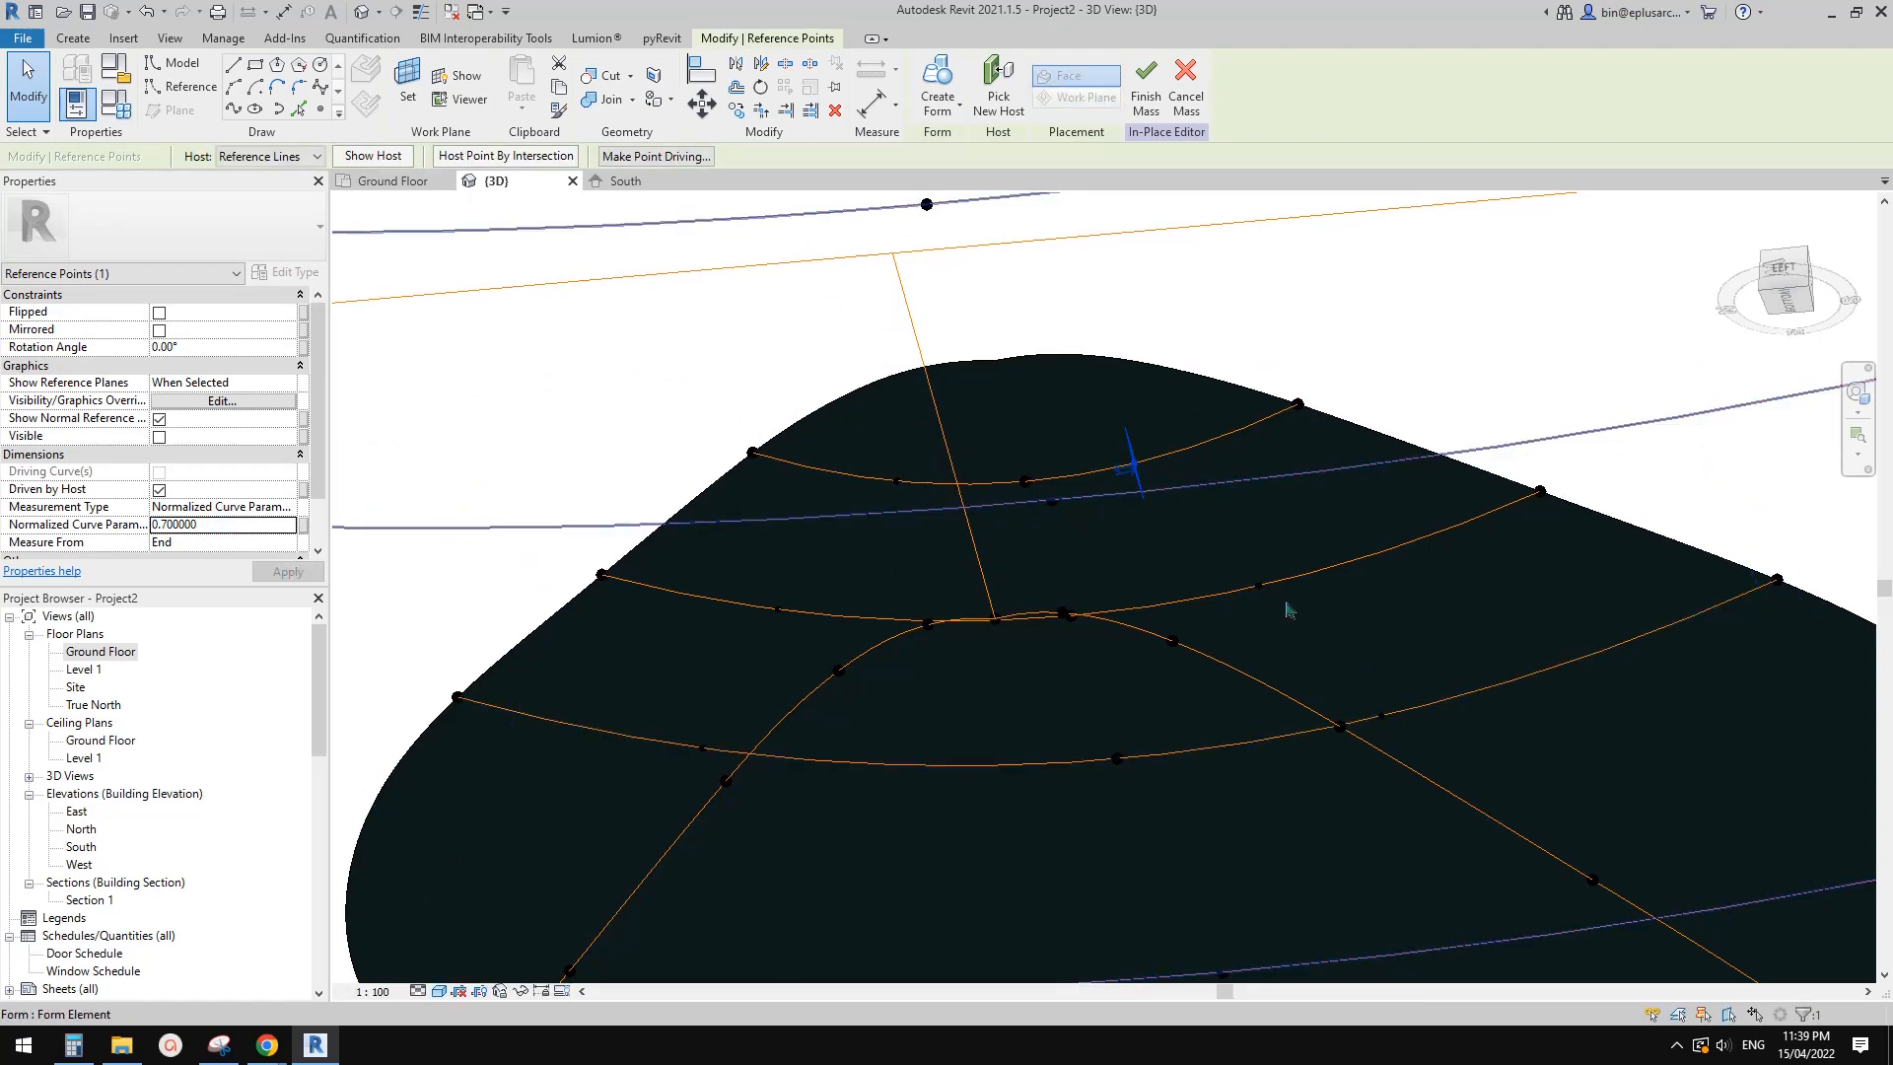
key("Escape")
Move two more reference points to normalized curve parameter 0.3, mirroring the 0.7 set
left_click(897, 484)
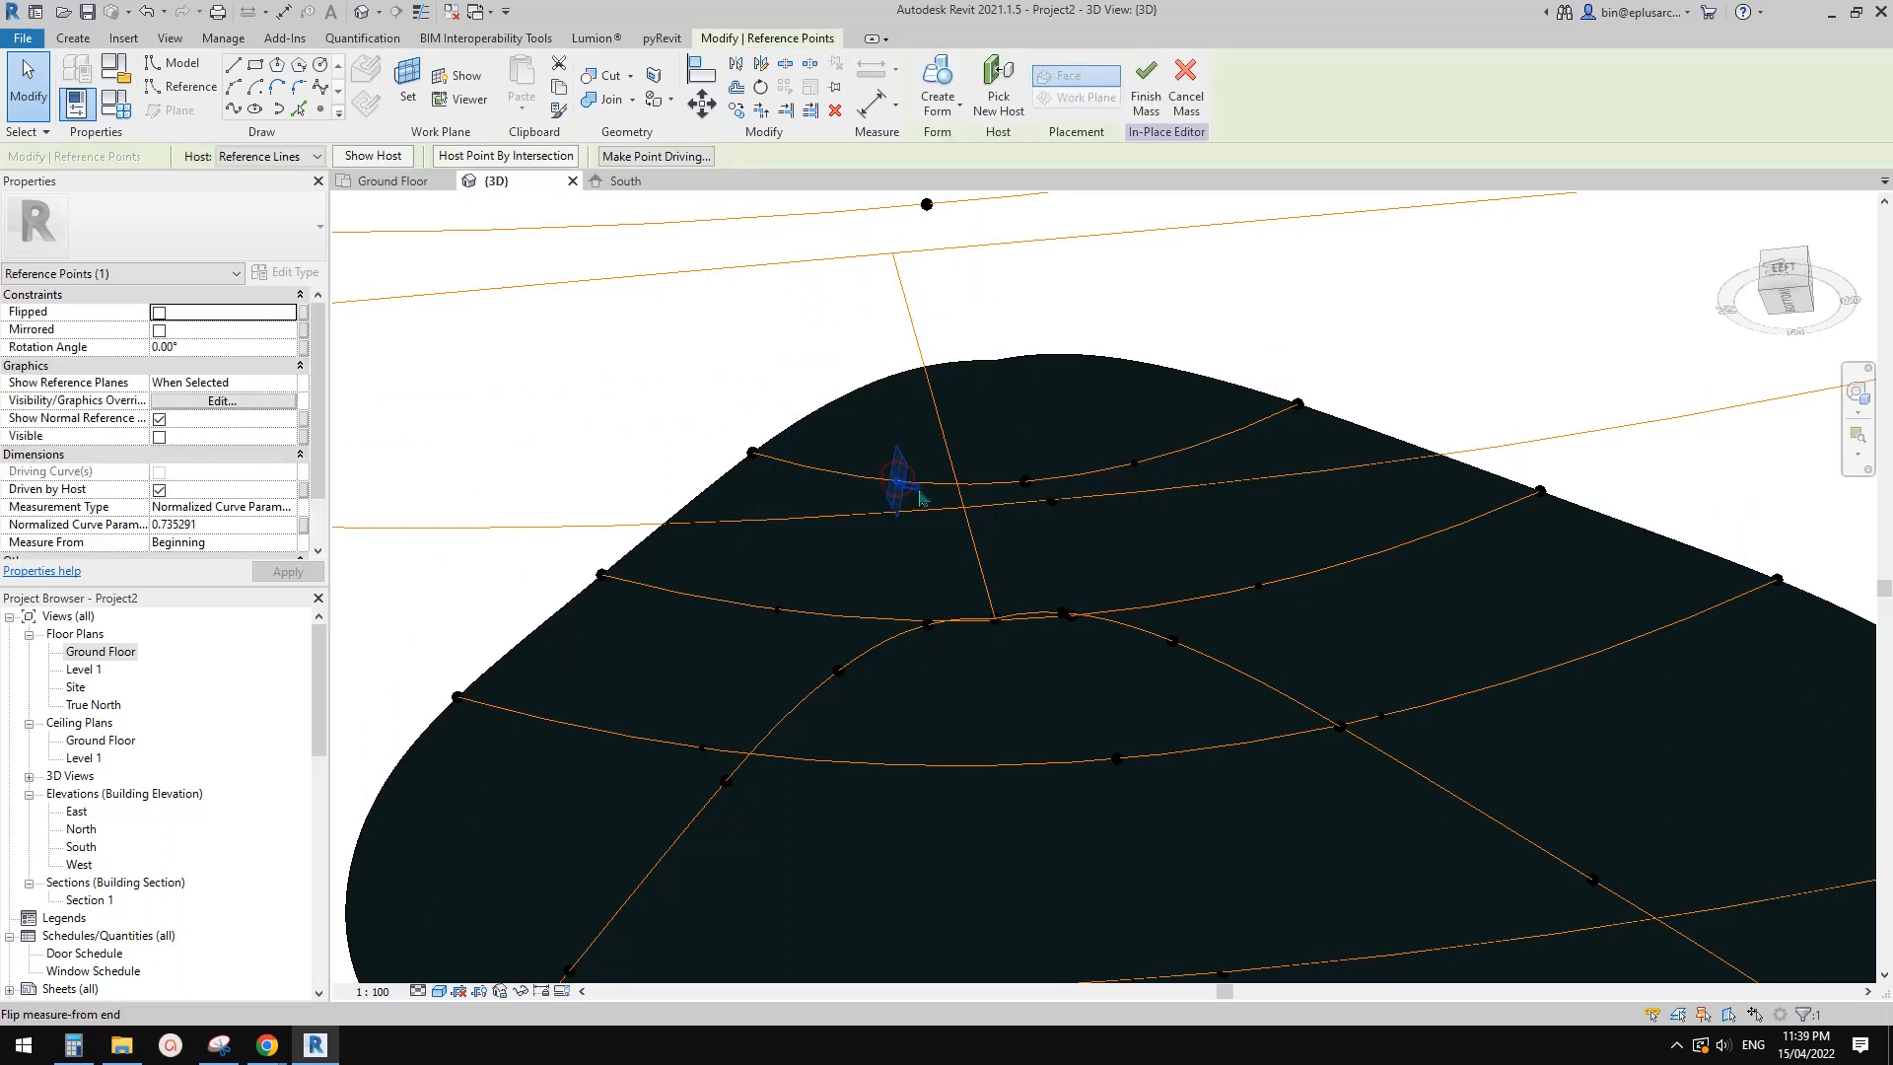
left_click(778, 610, "ctrl")
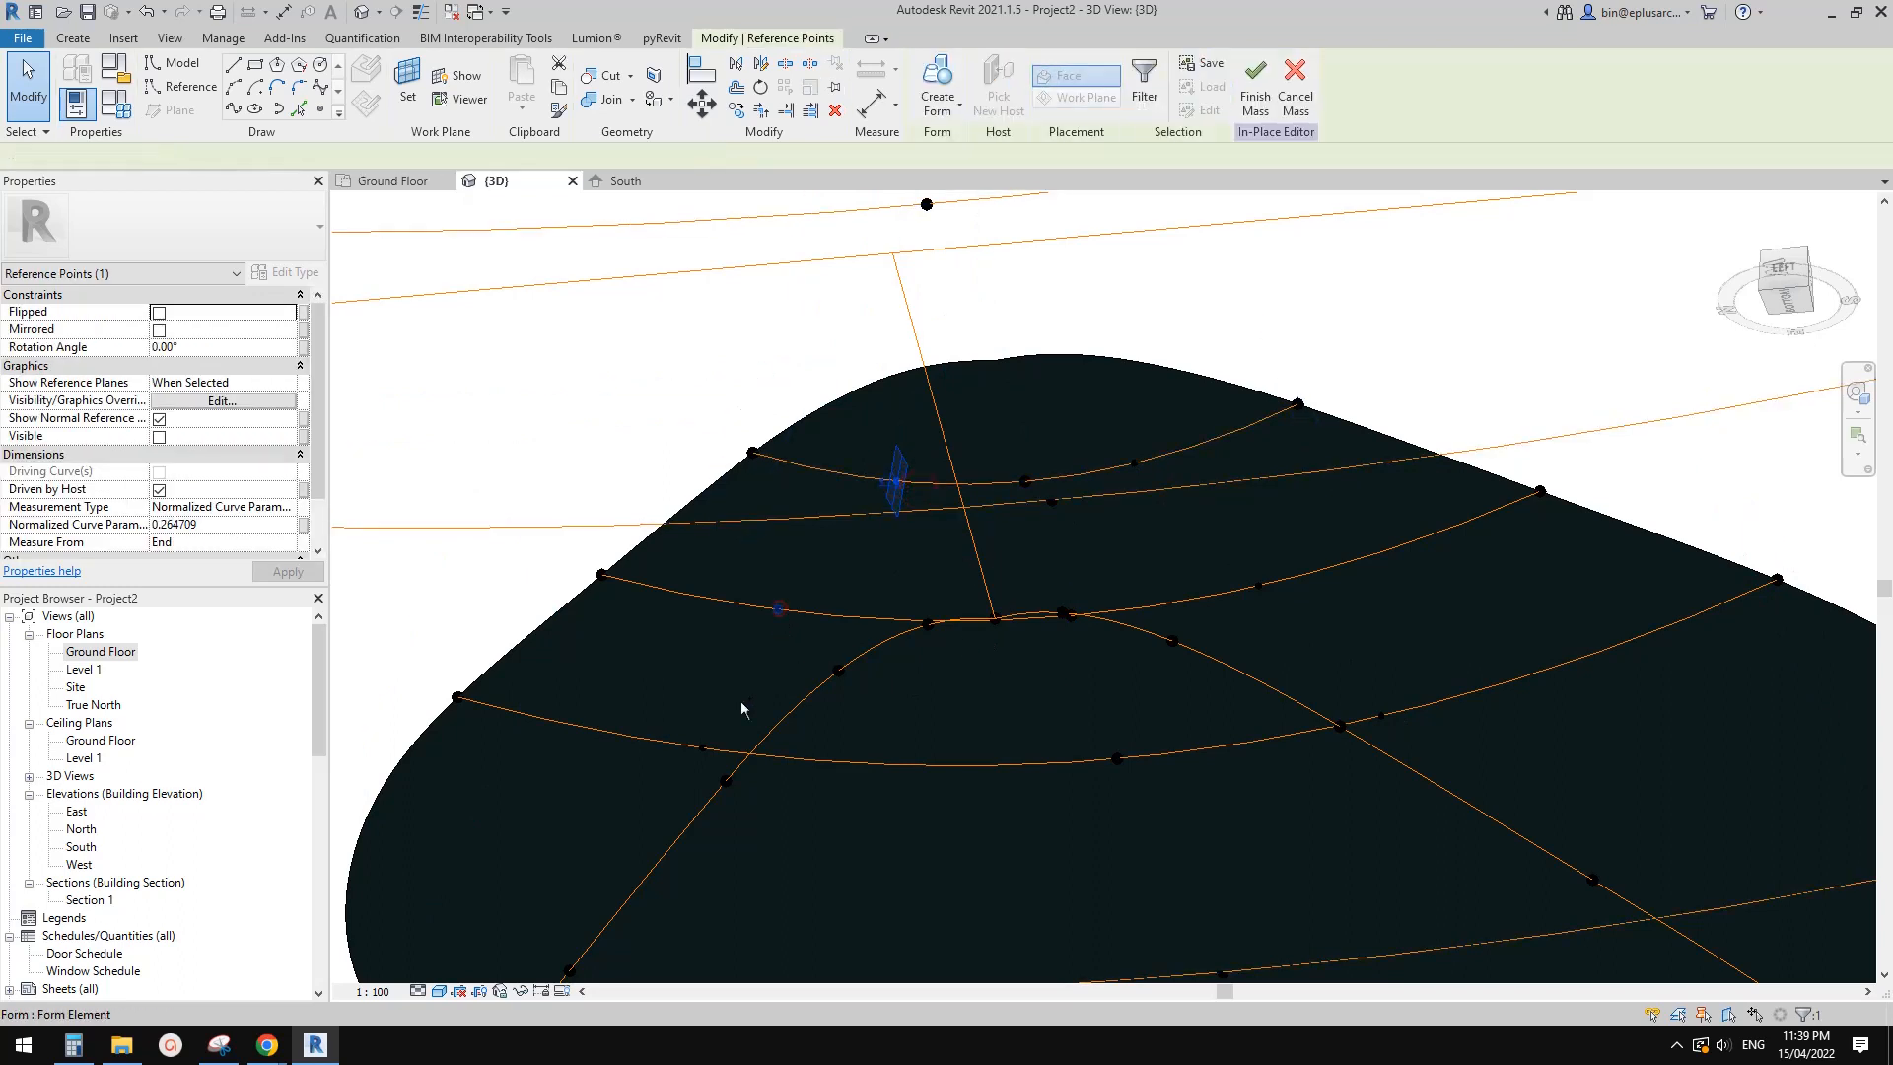
left_click(245, 526)
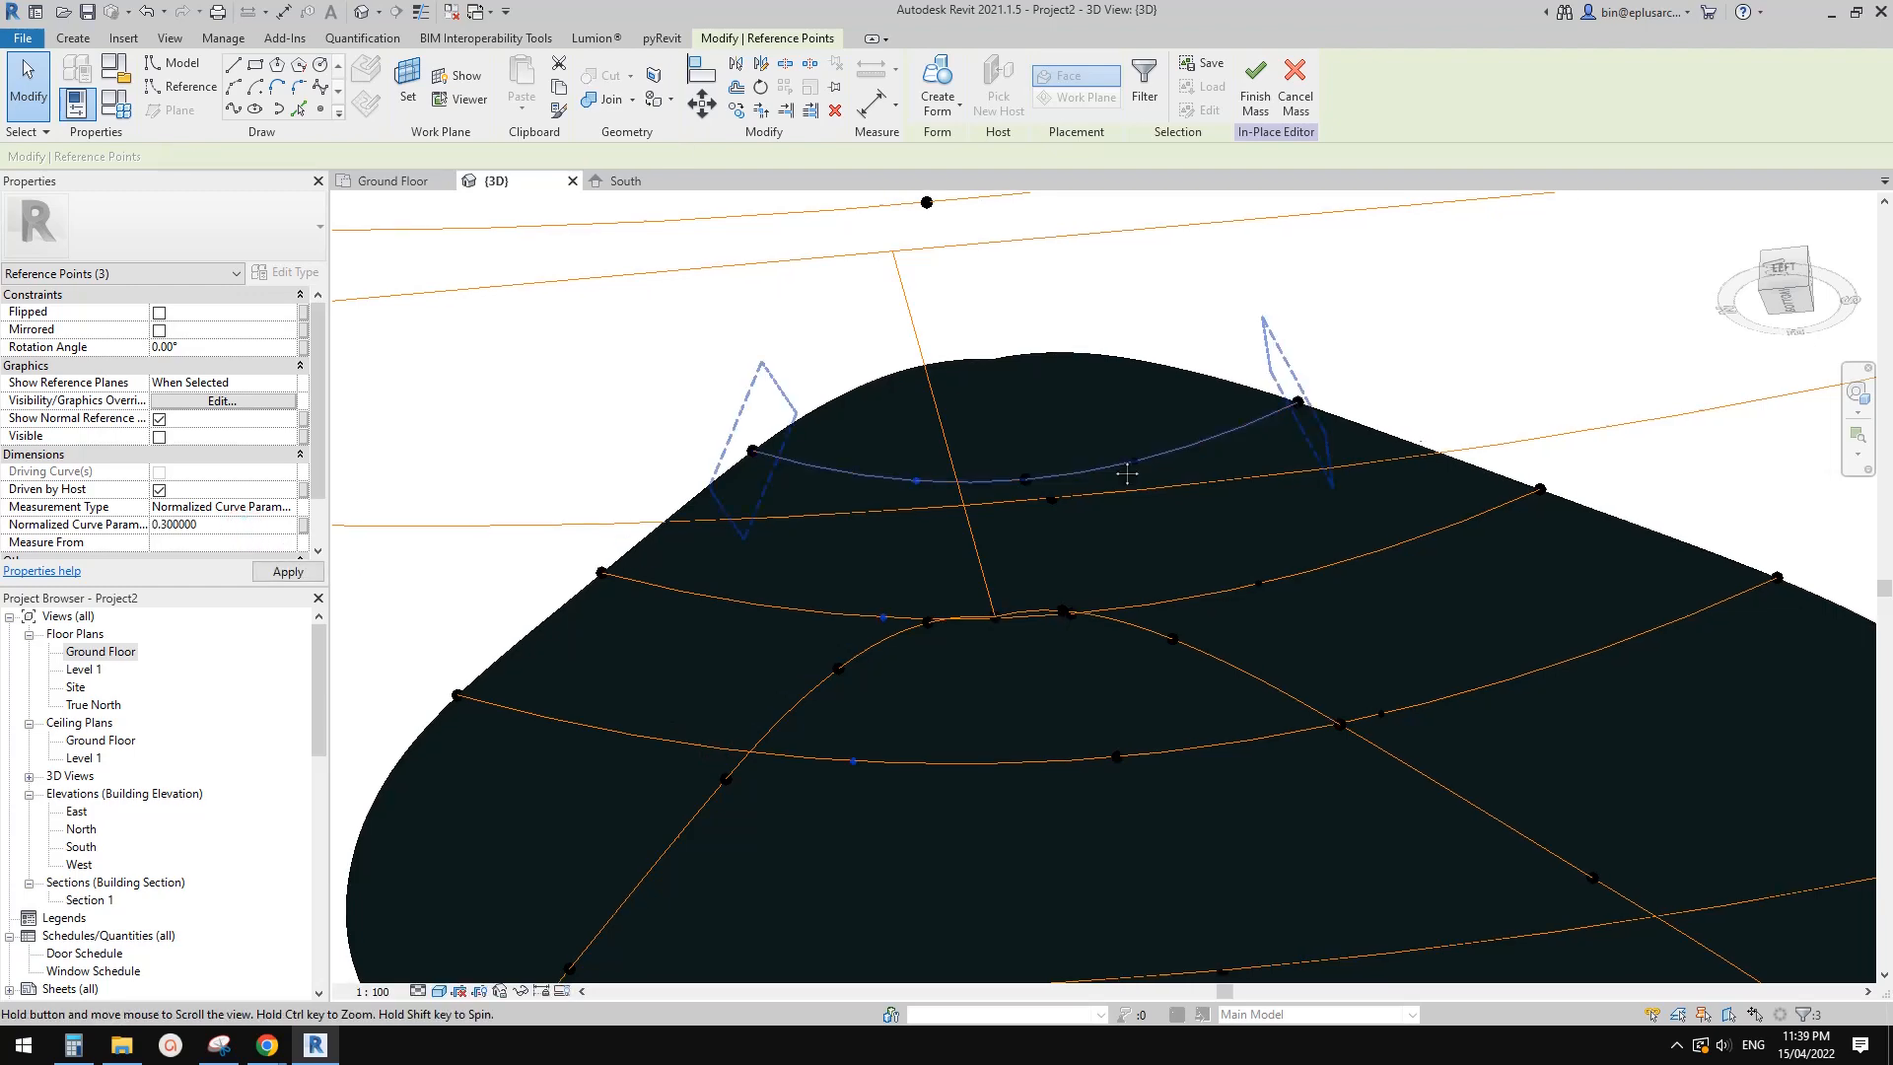
middle_click_drag(1137, 499, 1036, 563, "shift")
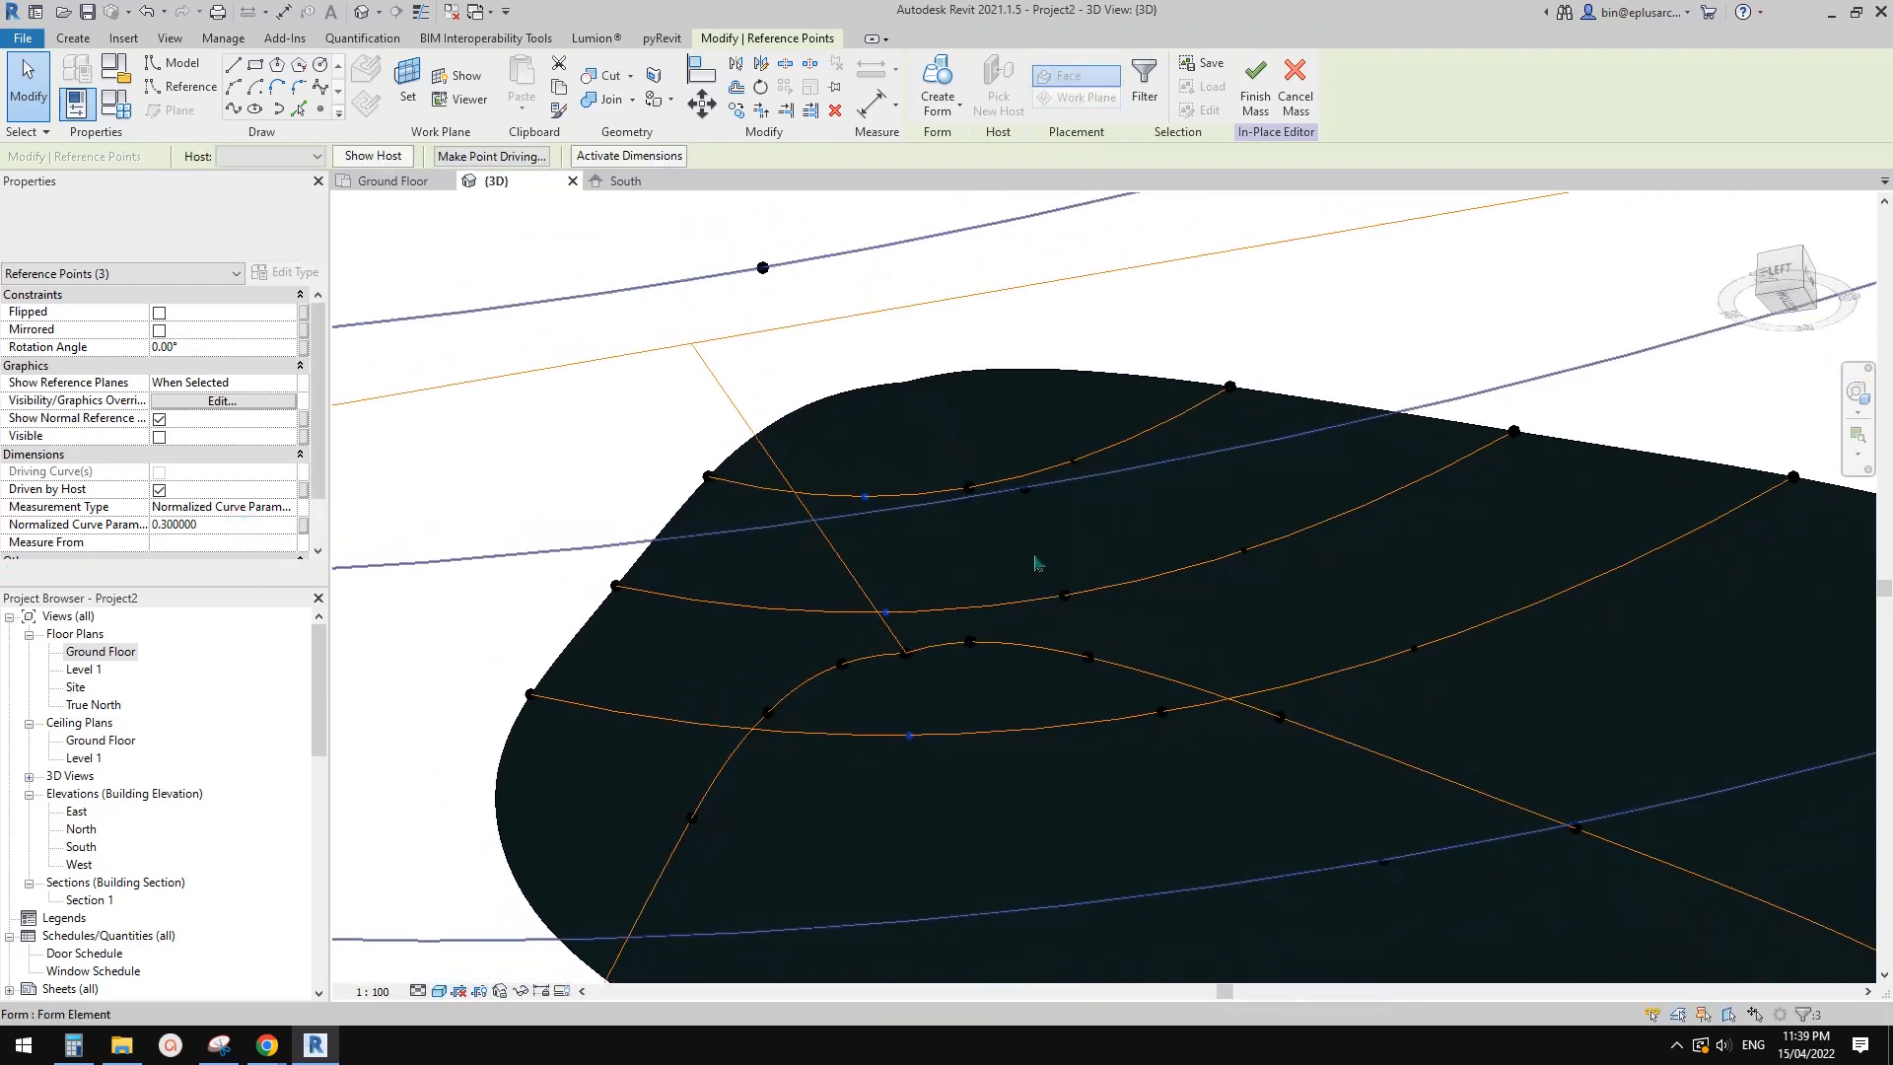
Select all six hosted reference points and view the roof from the LEFT side
left_click(1072, 460)
left_click(1246, 553, "ctrl")
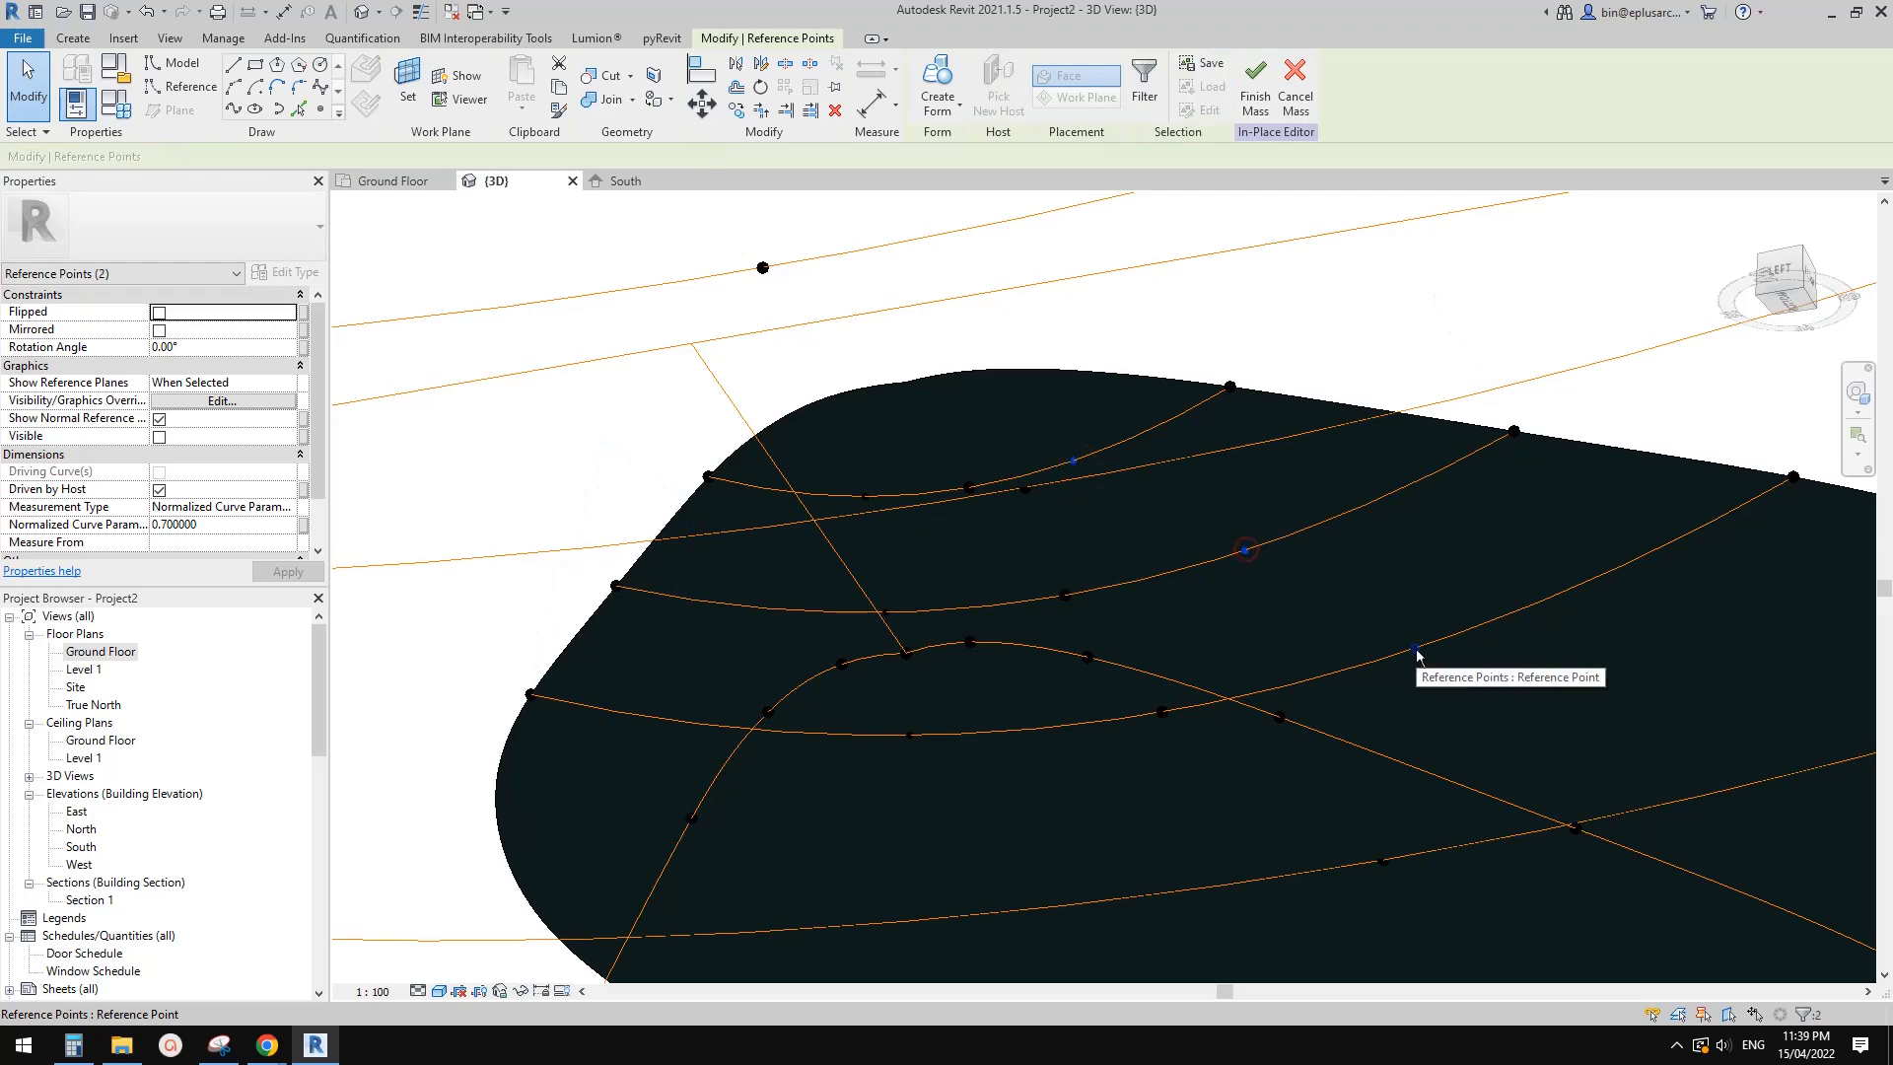
left_click(862, 497, "ctrl")
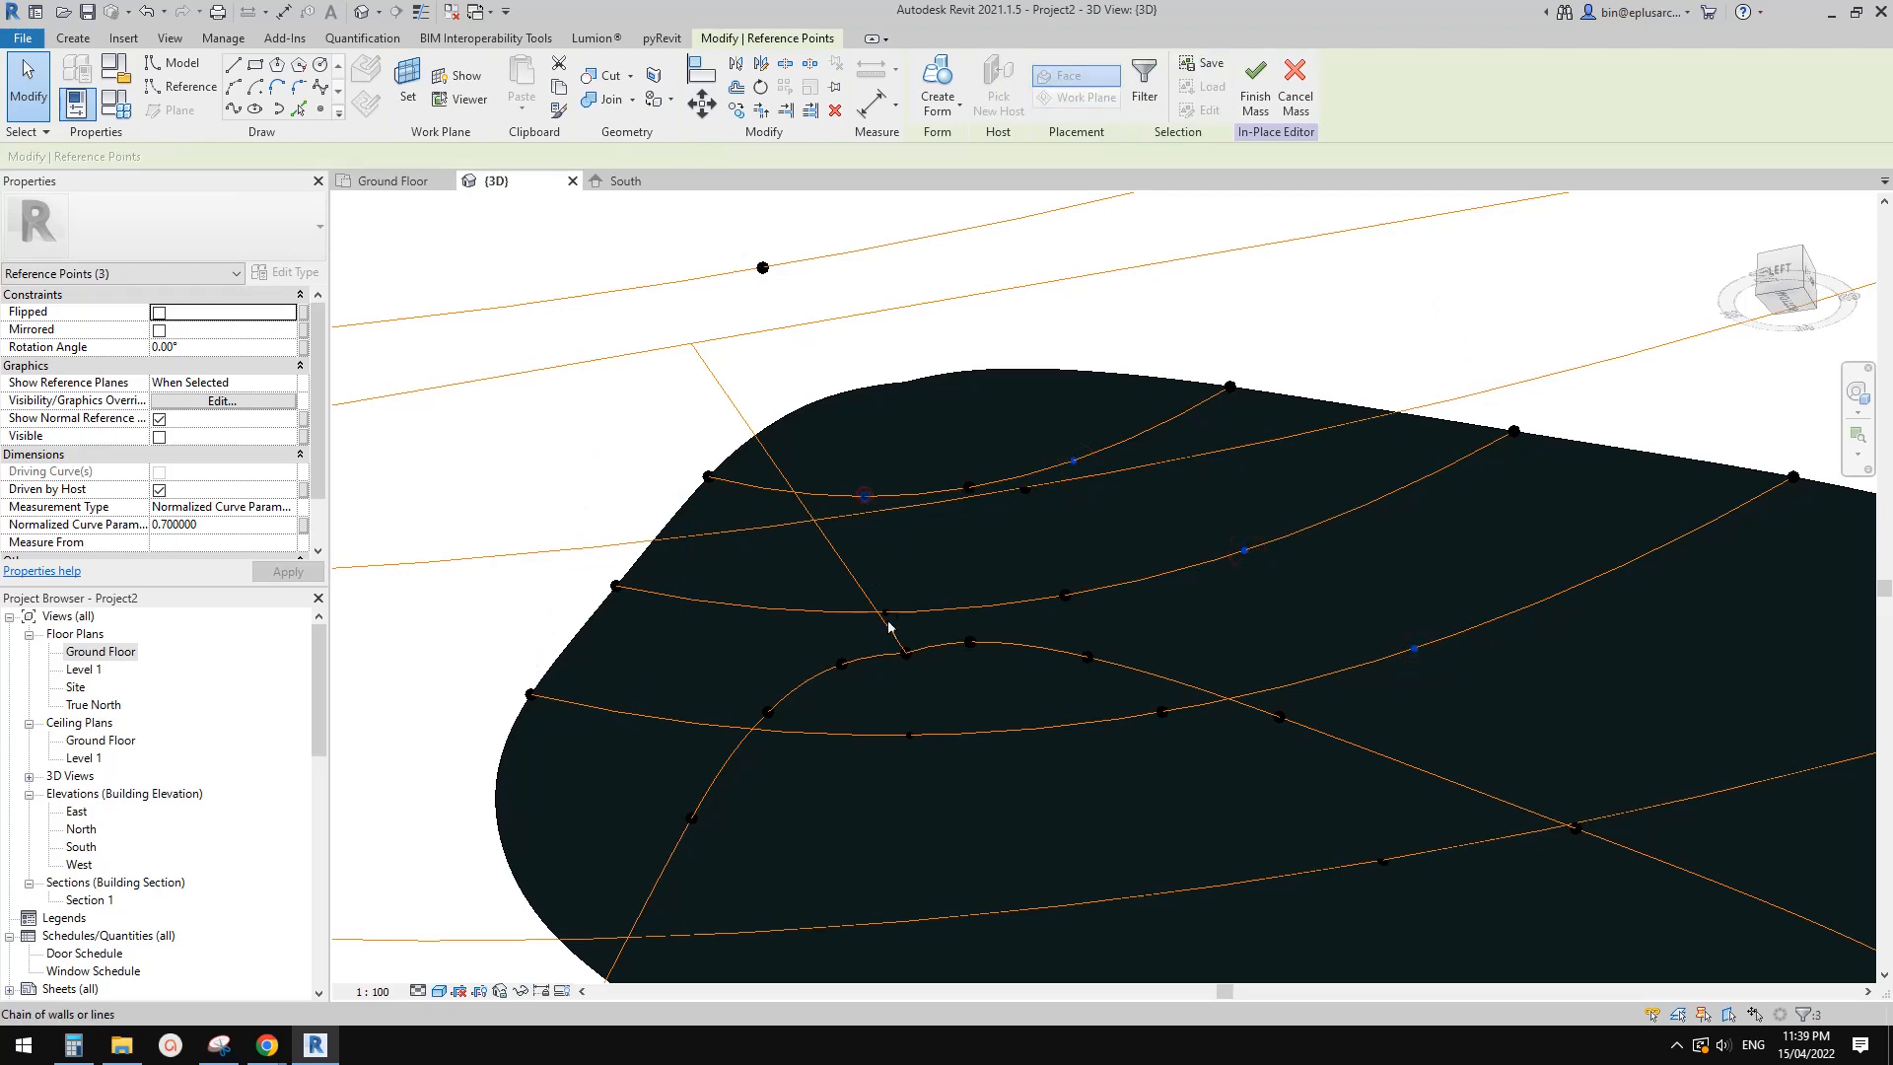
middle_click_drag(938, 608, 883, 582, "shift")
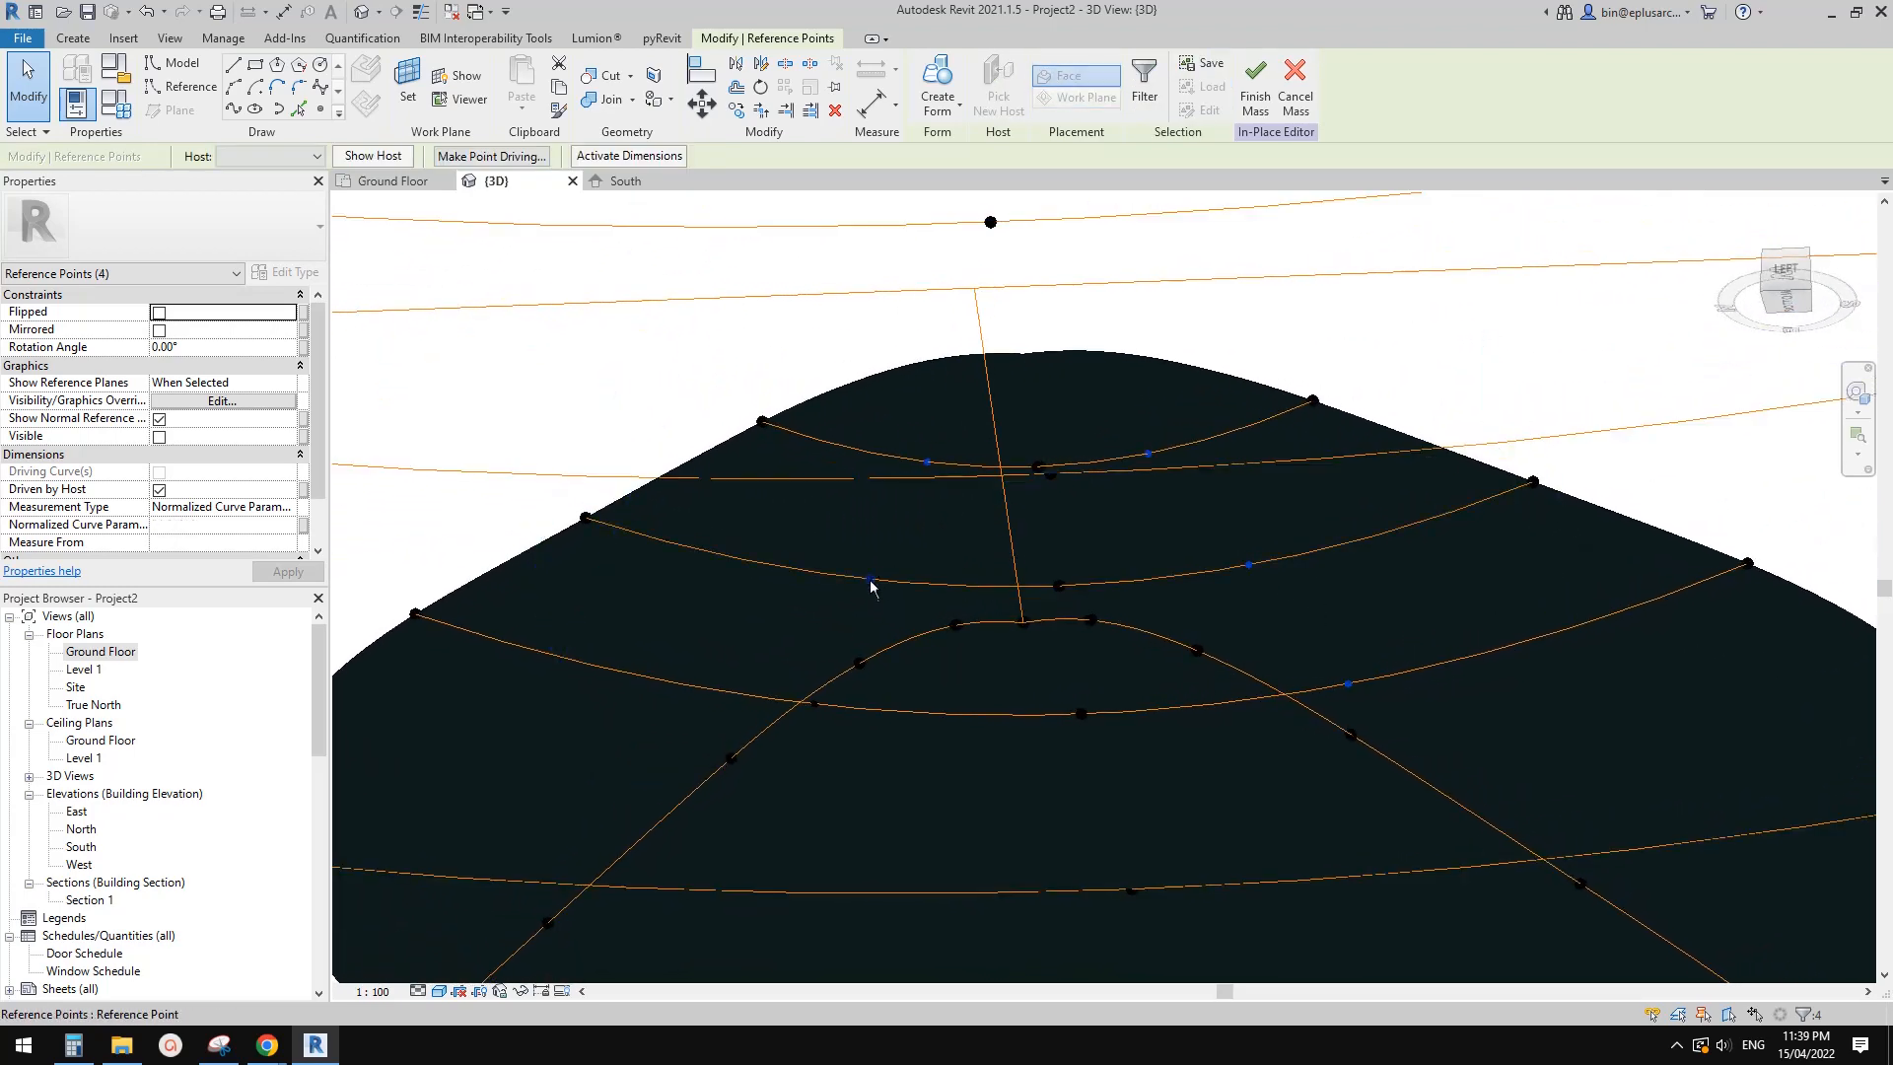
left_click(870, 579, "ctrl")
left_click(817, 706, "ctrl")
left_click(1790, 271)
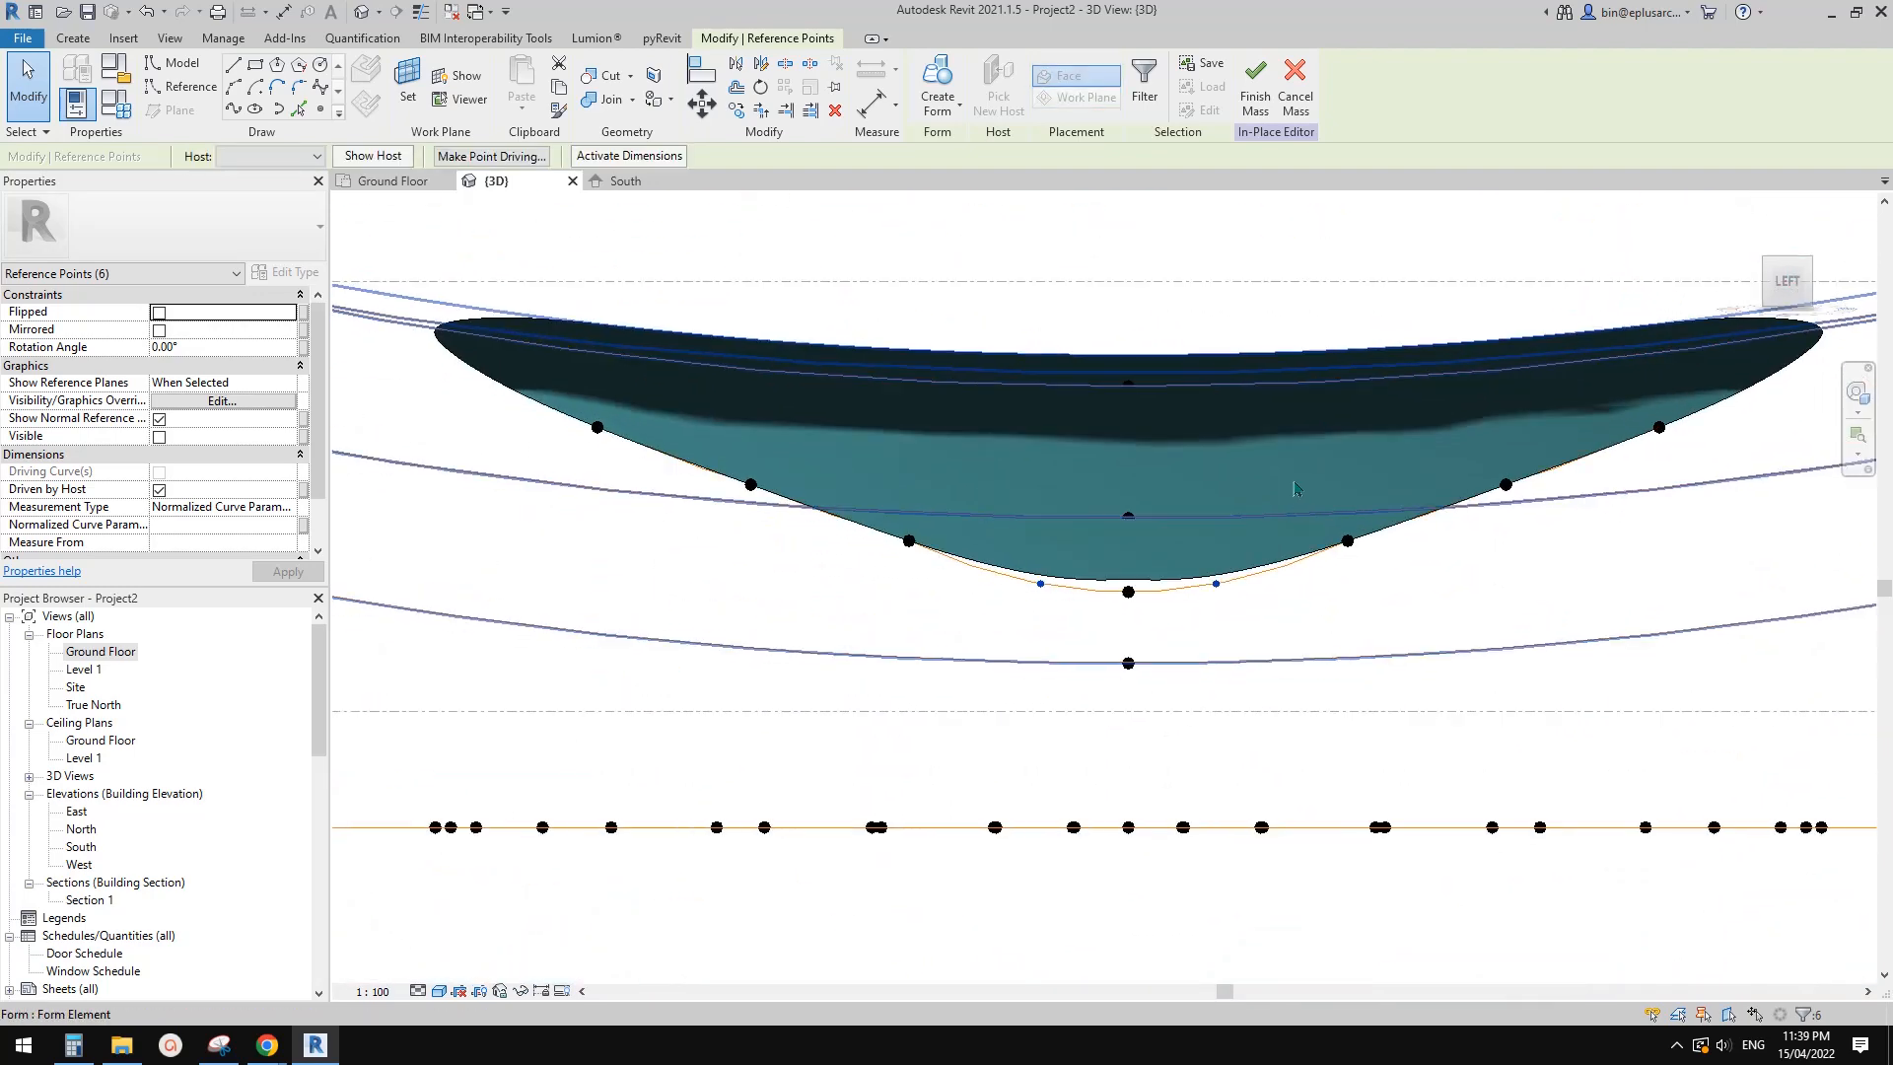
Zoom in and set the 3D view to Wireframe to expose the 0.3/0.7 point pairs
scroll(1298, 490, "up", 2)
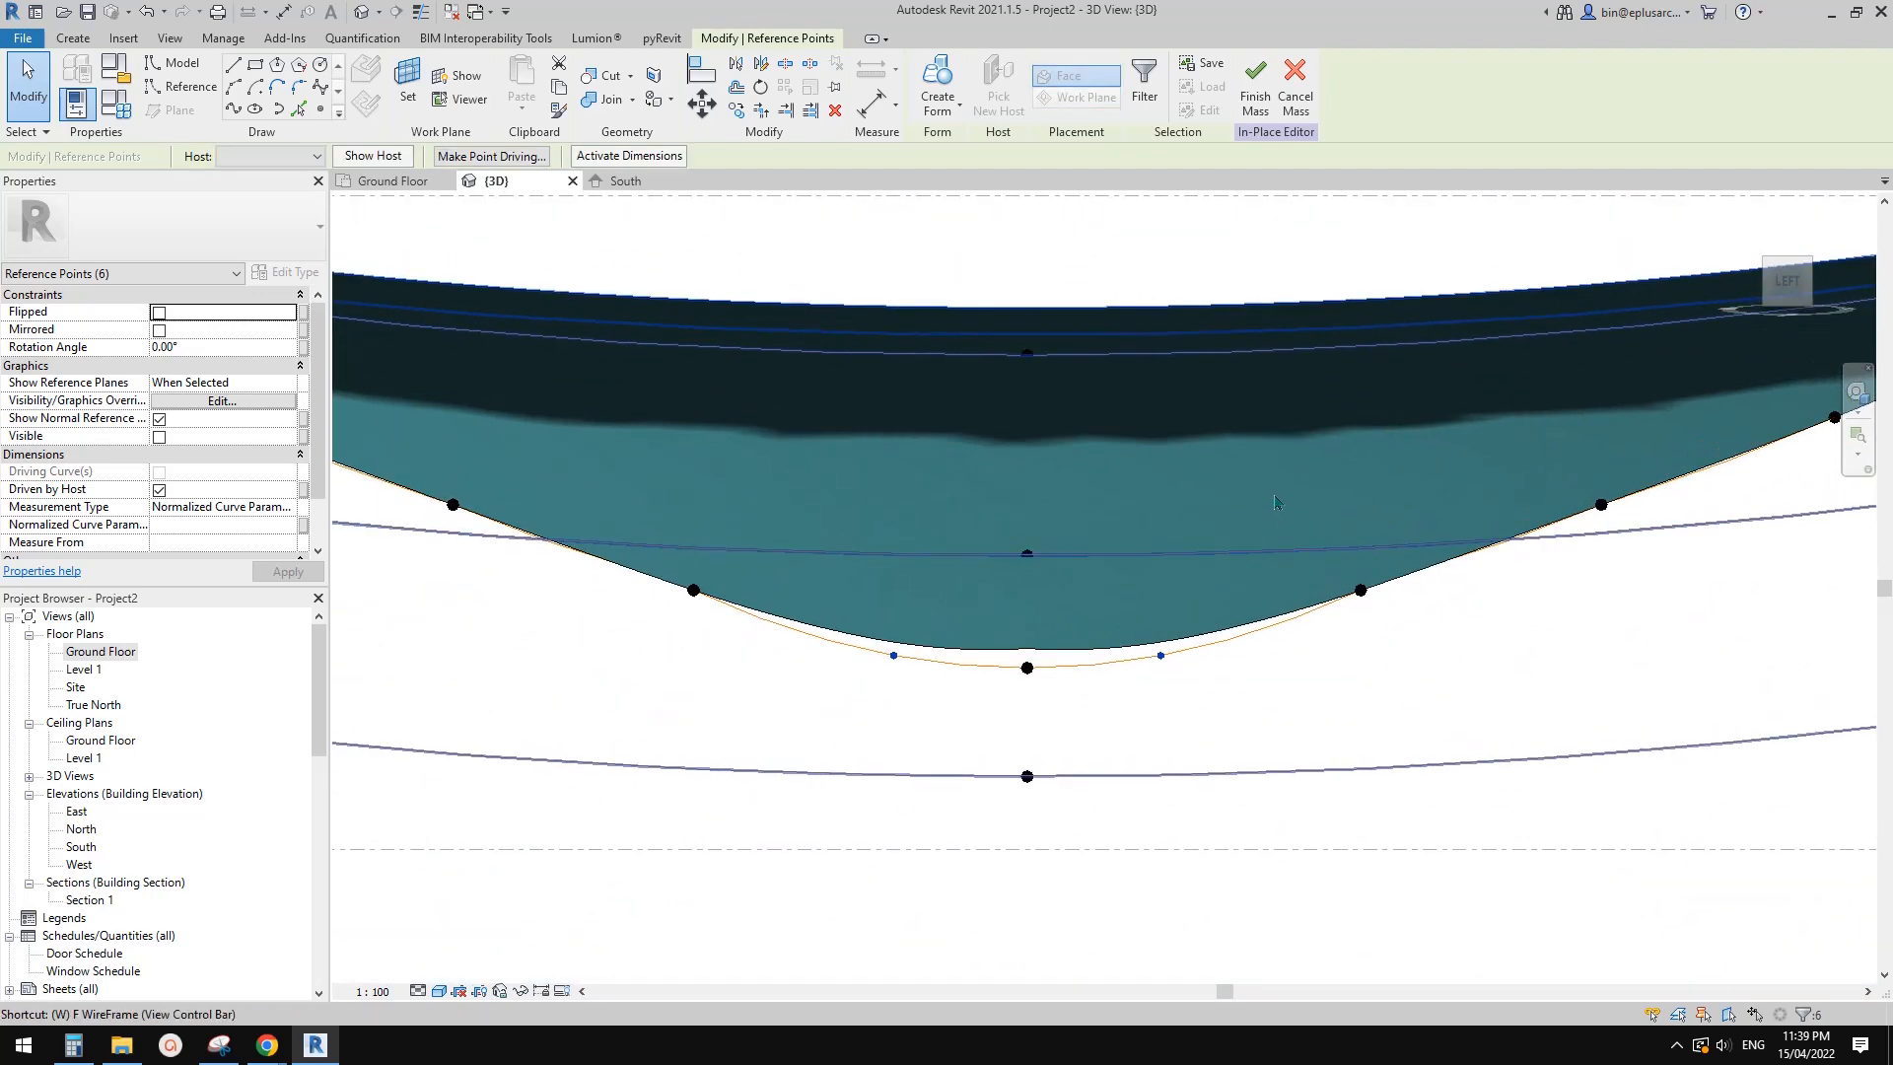
key("f")
middle_click_drag(1323, 495, 1360, 467)
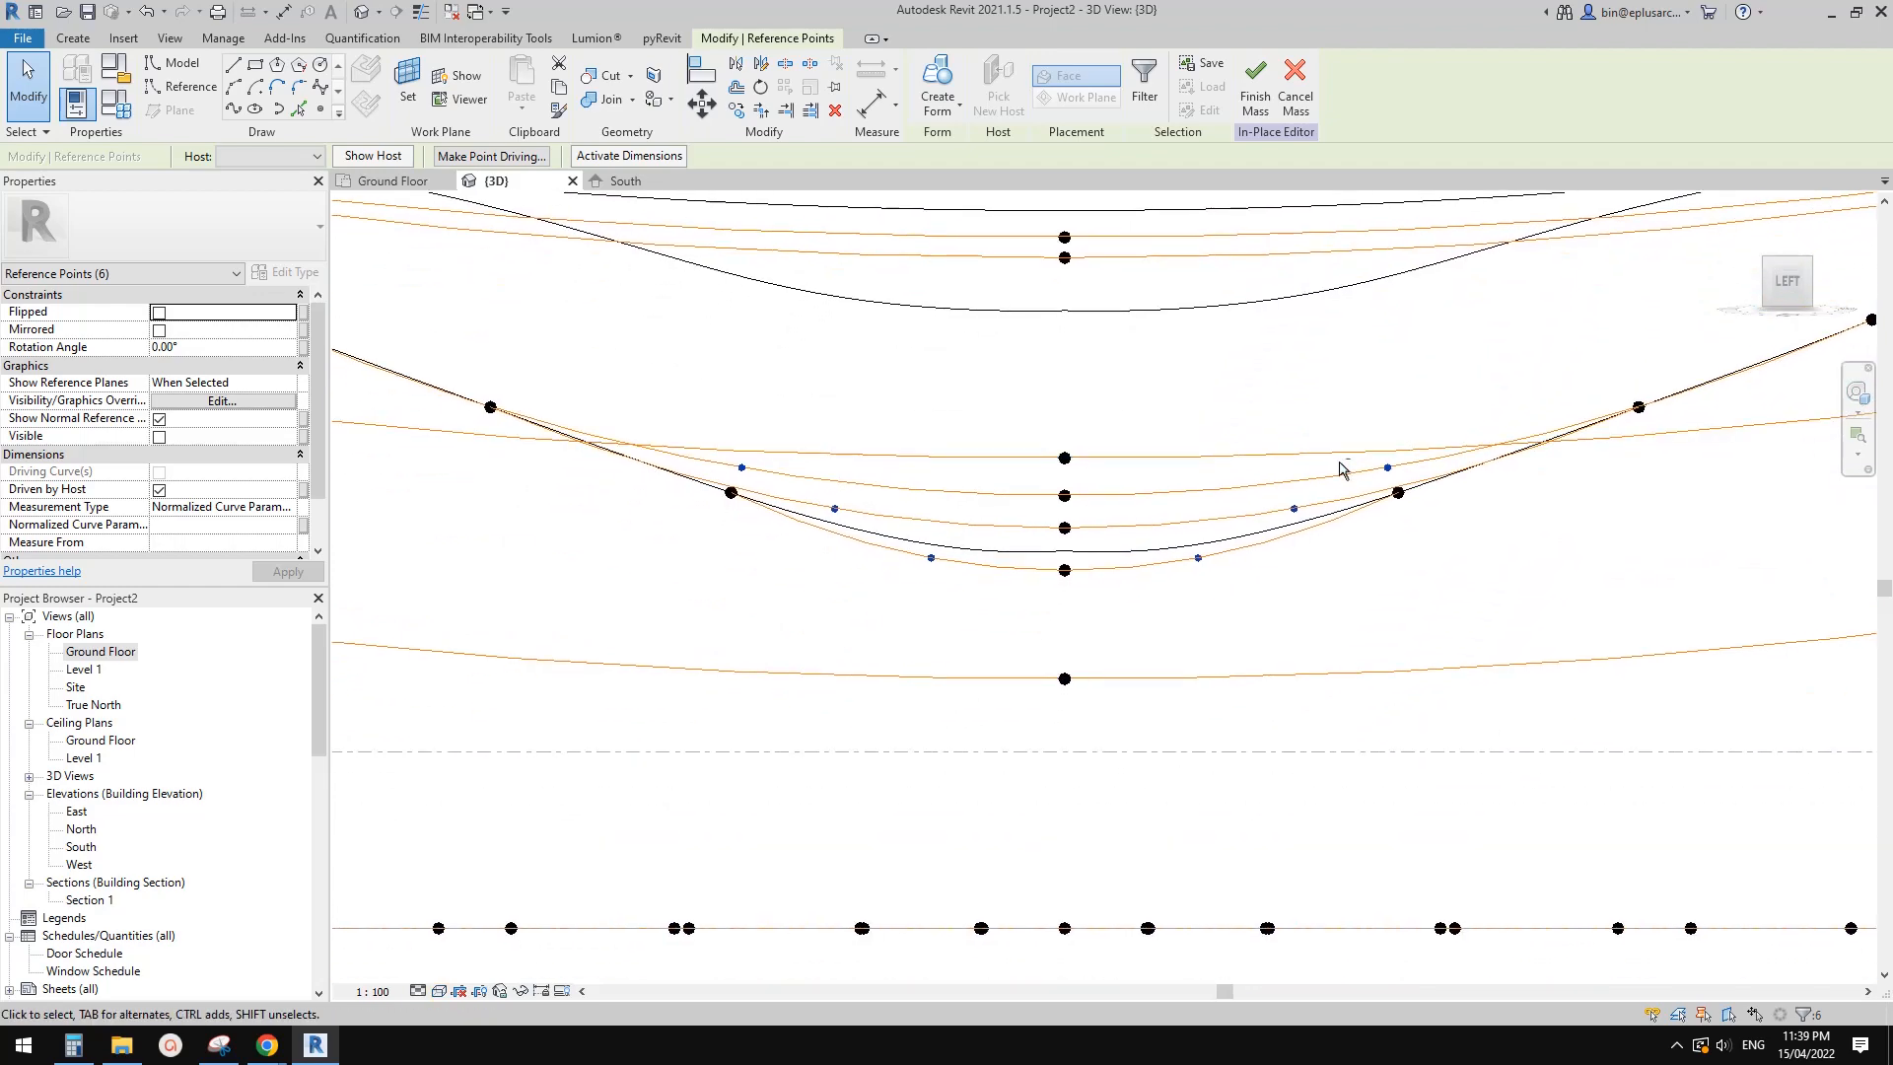
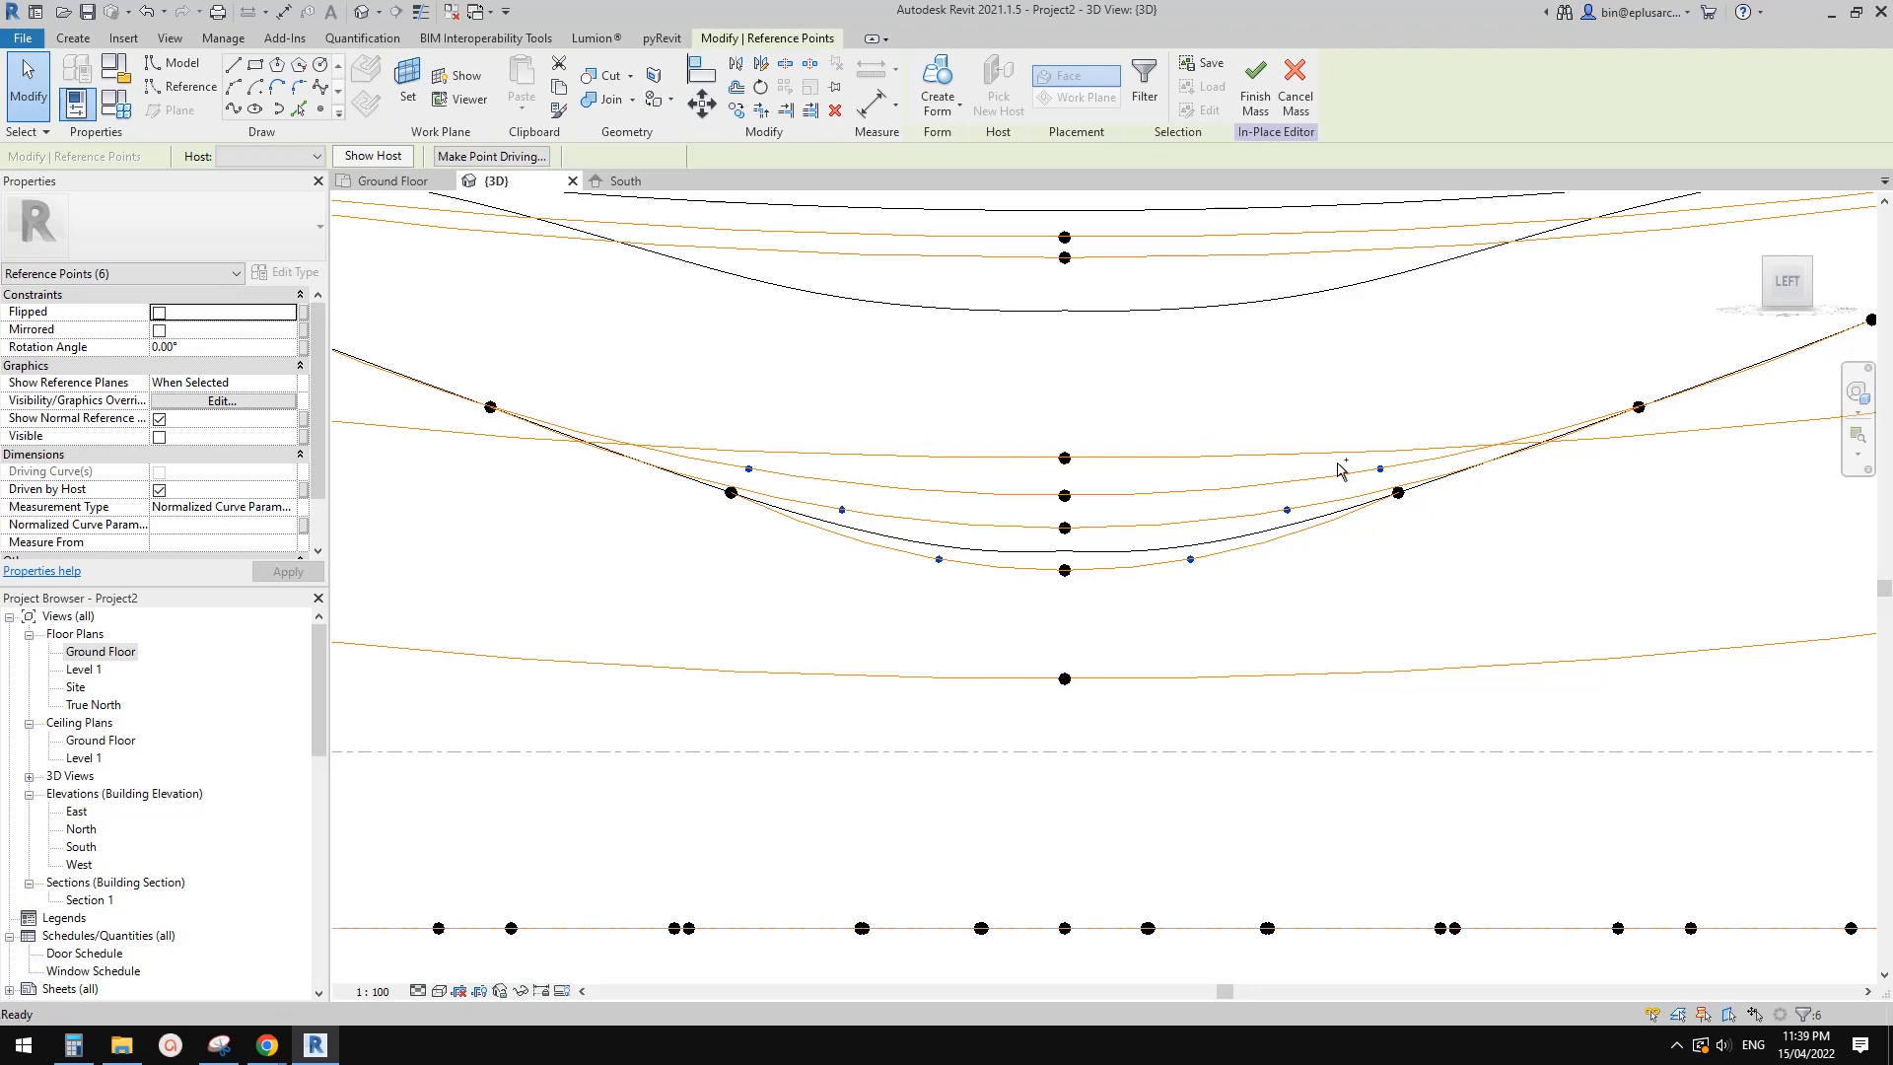
Undo the last change, reselect the six reference points and make them driving points
key("ctrl+z")
scroll(1272, 552, "down", 3)
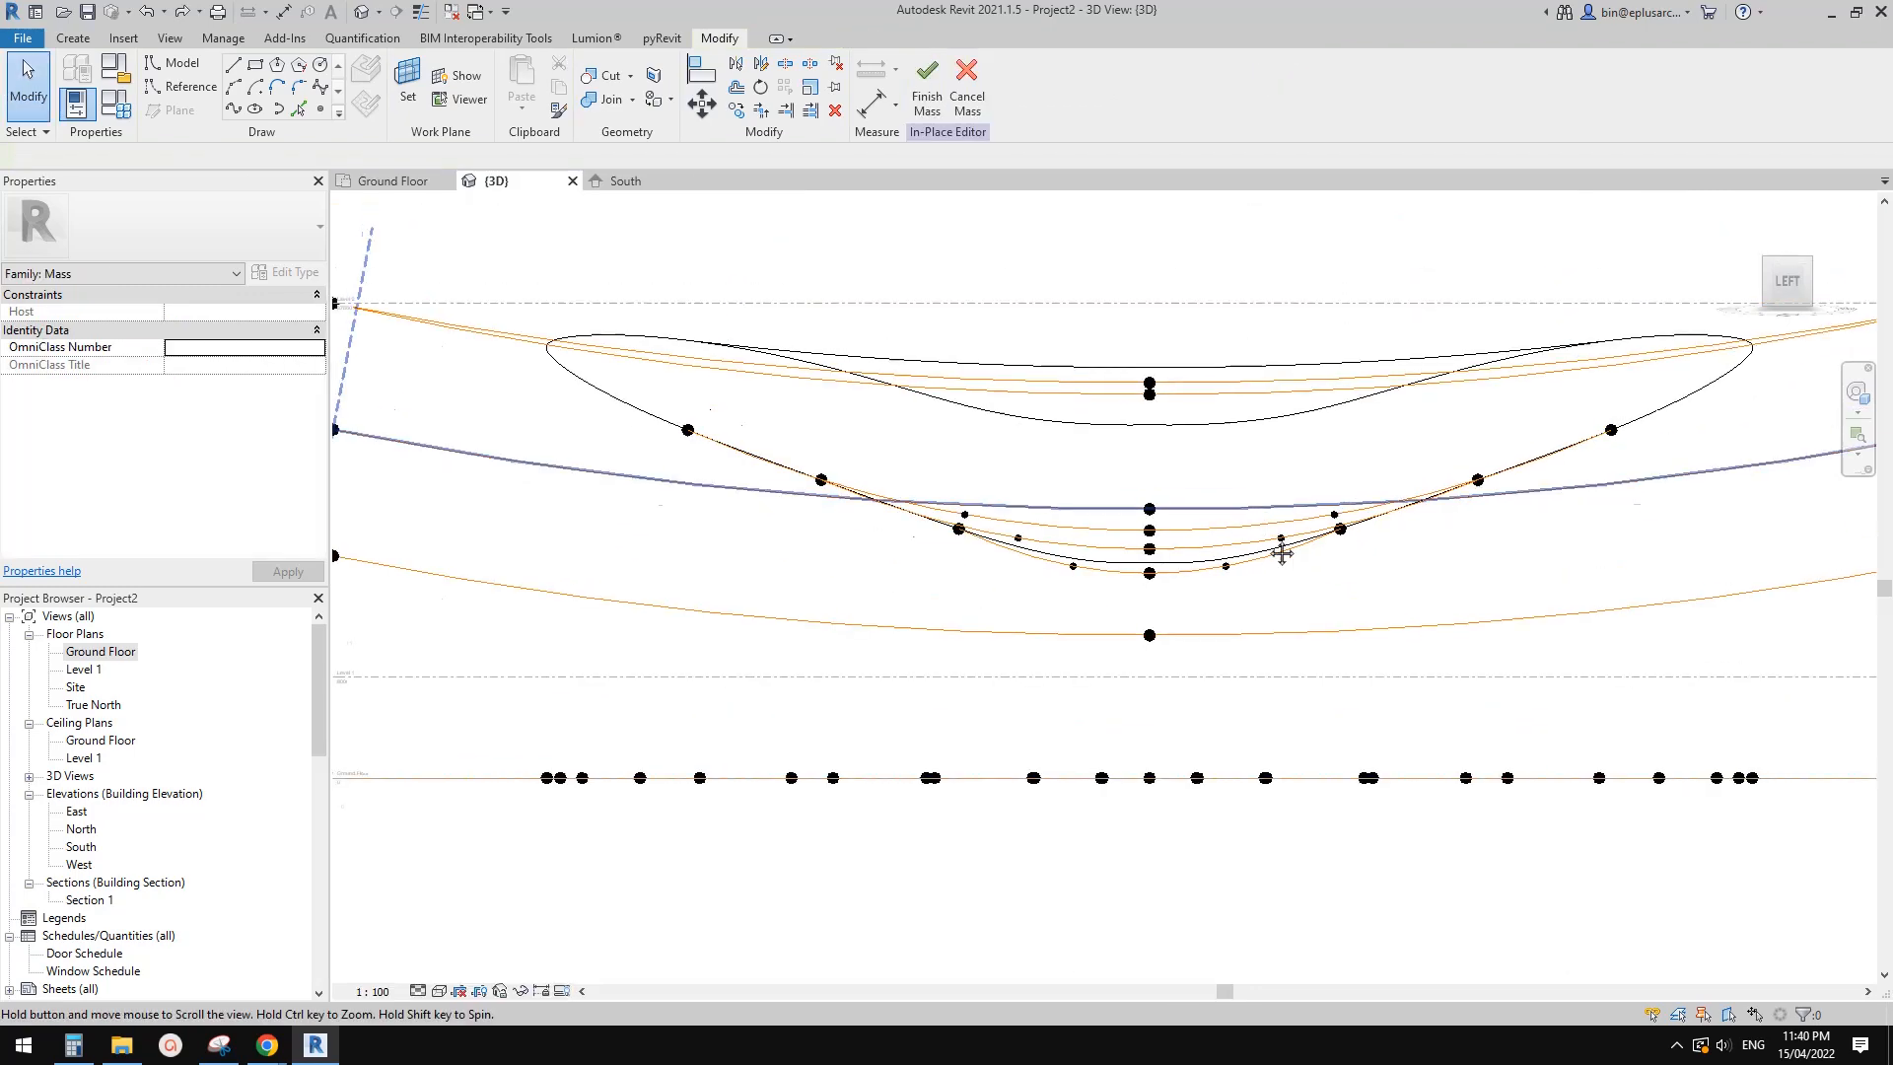
middle_click_drag(1281, 549, 1171, 404, "shift")
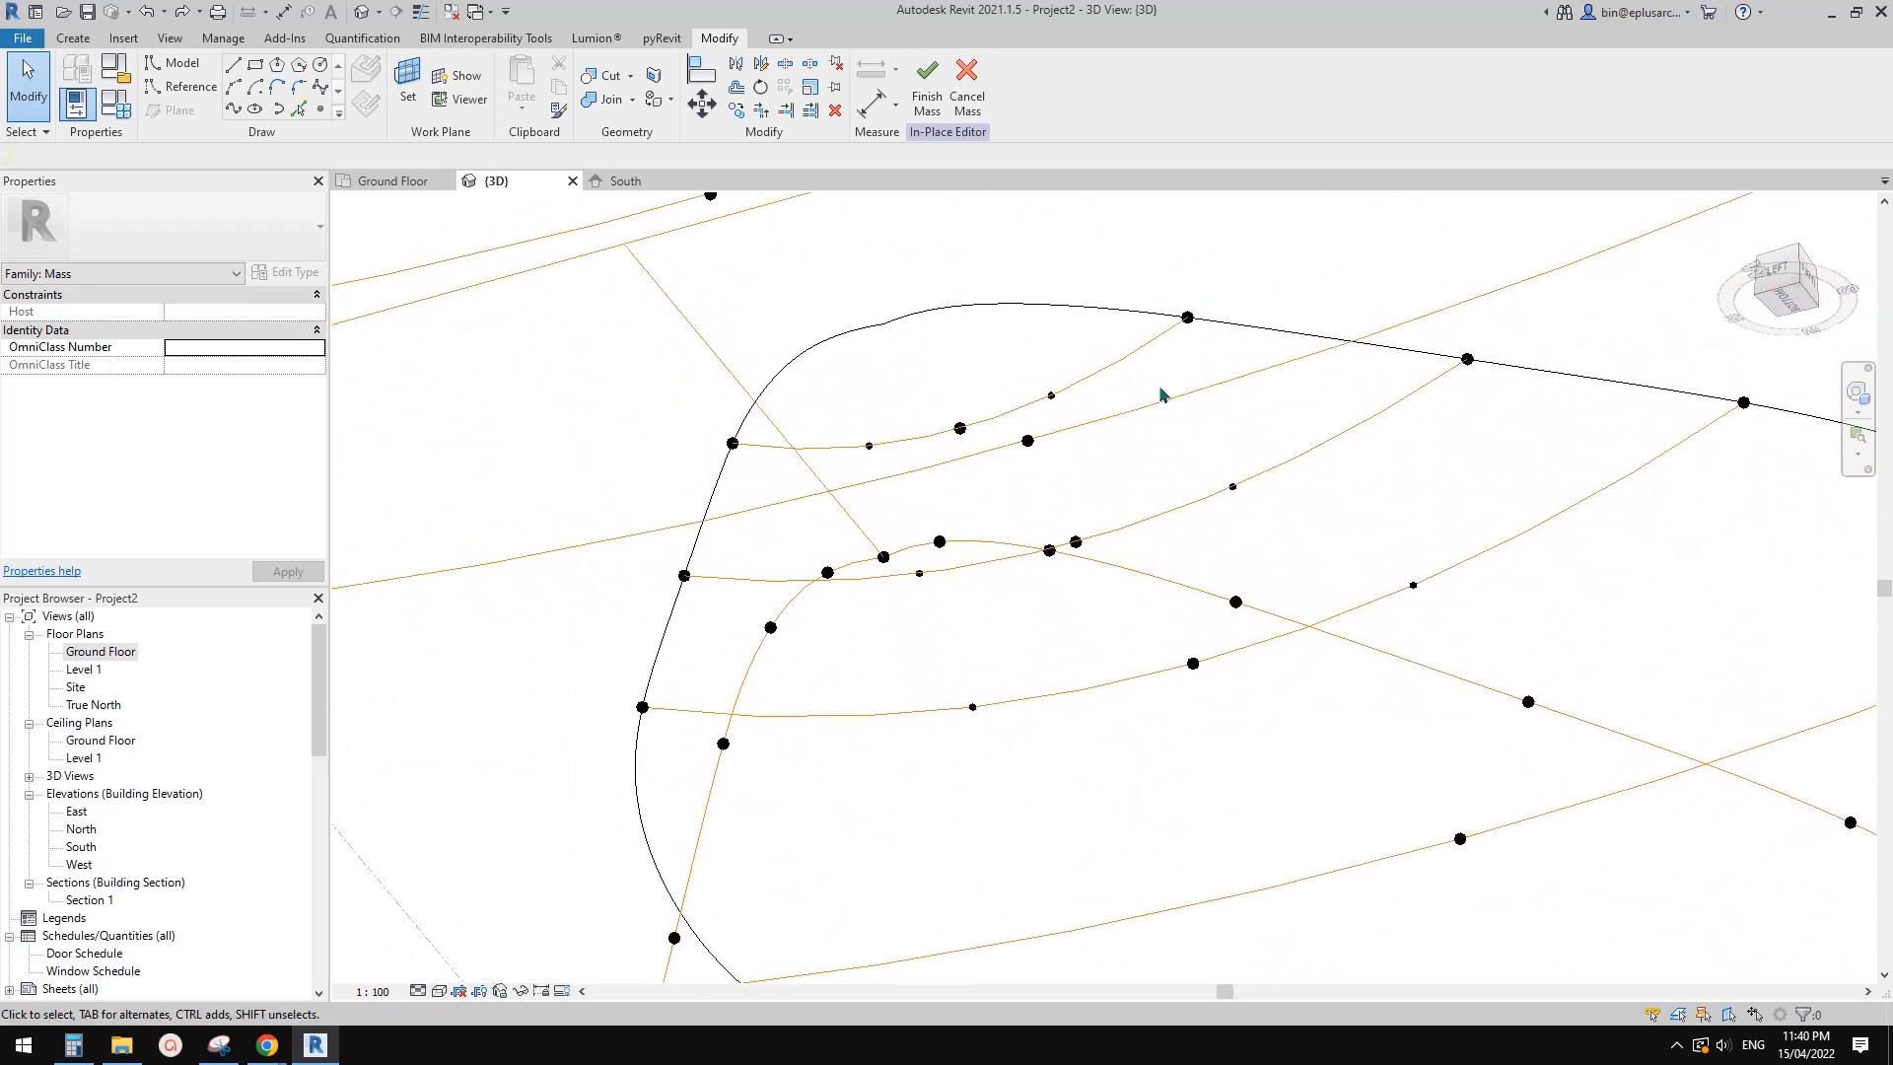
scroll(1160, 388, "down", 1)
right_click(1179, 273)
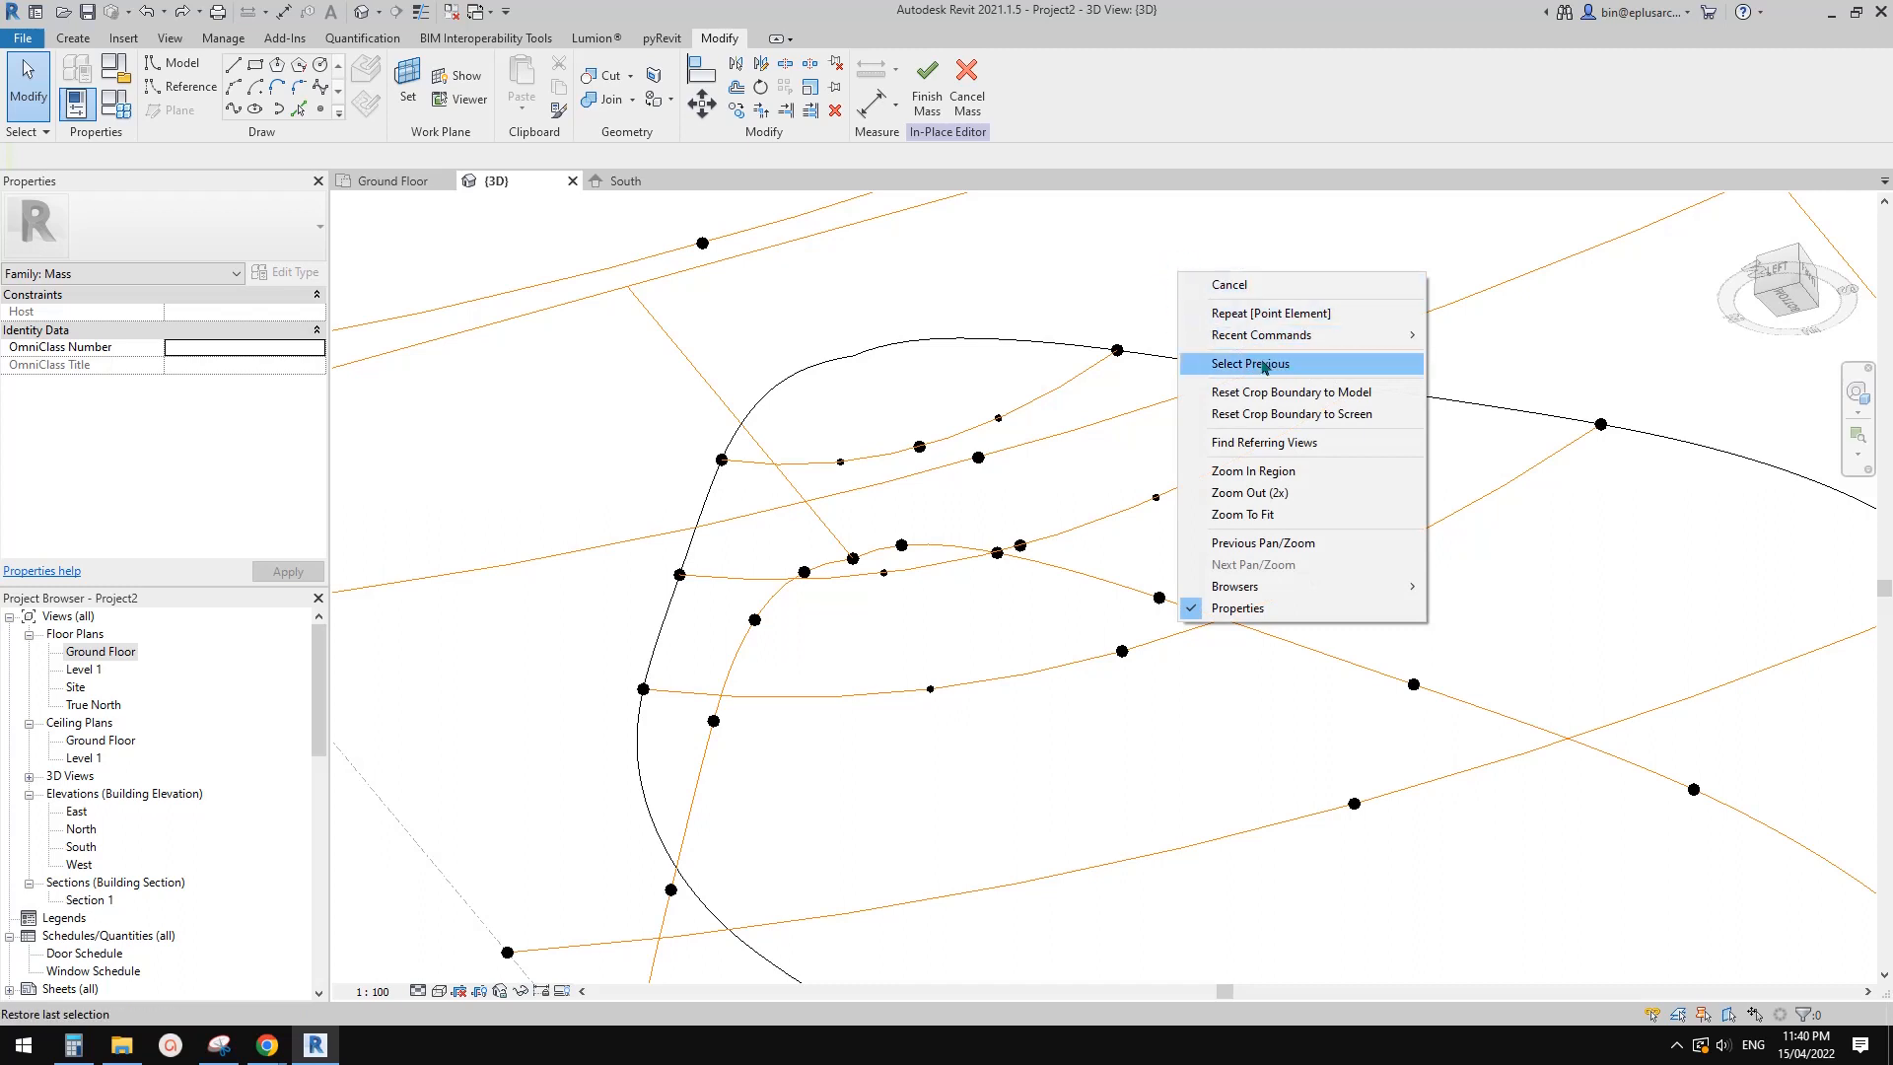
left_click(1297, 365)
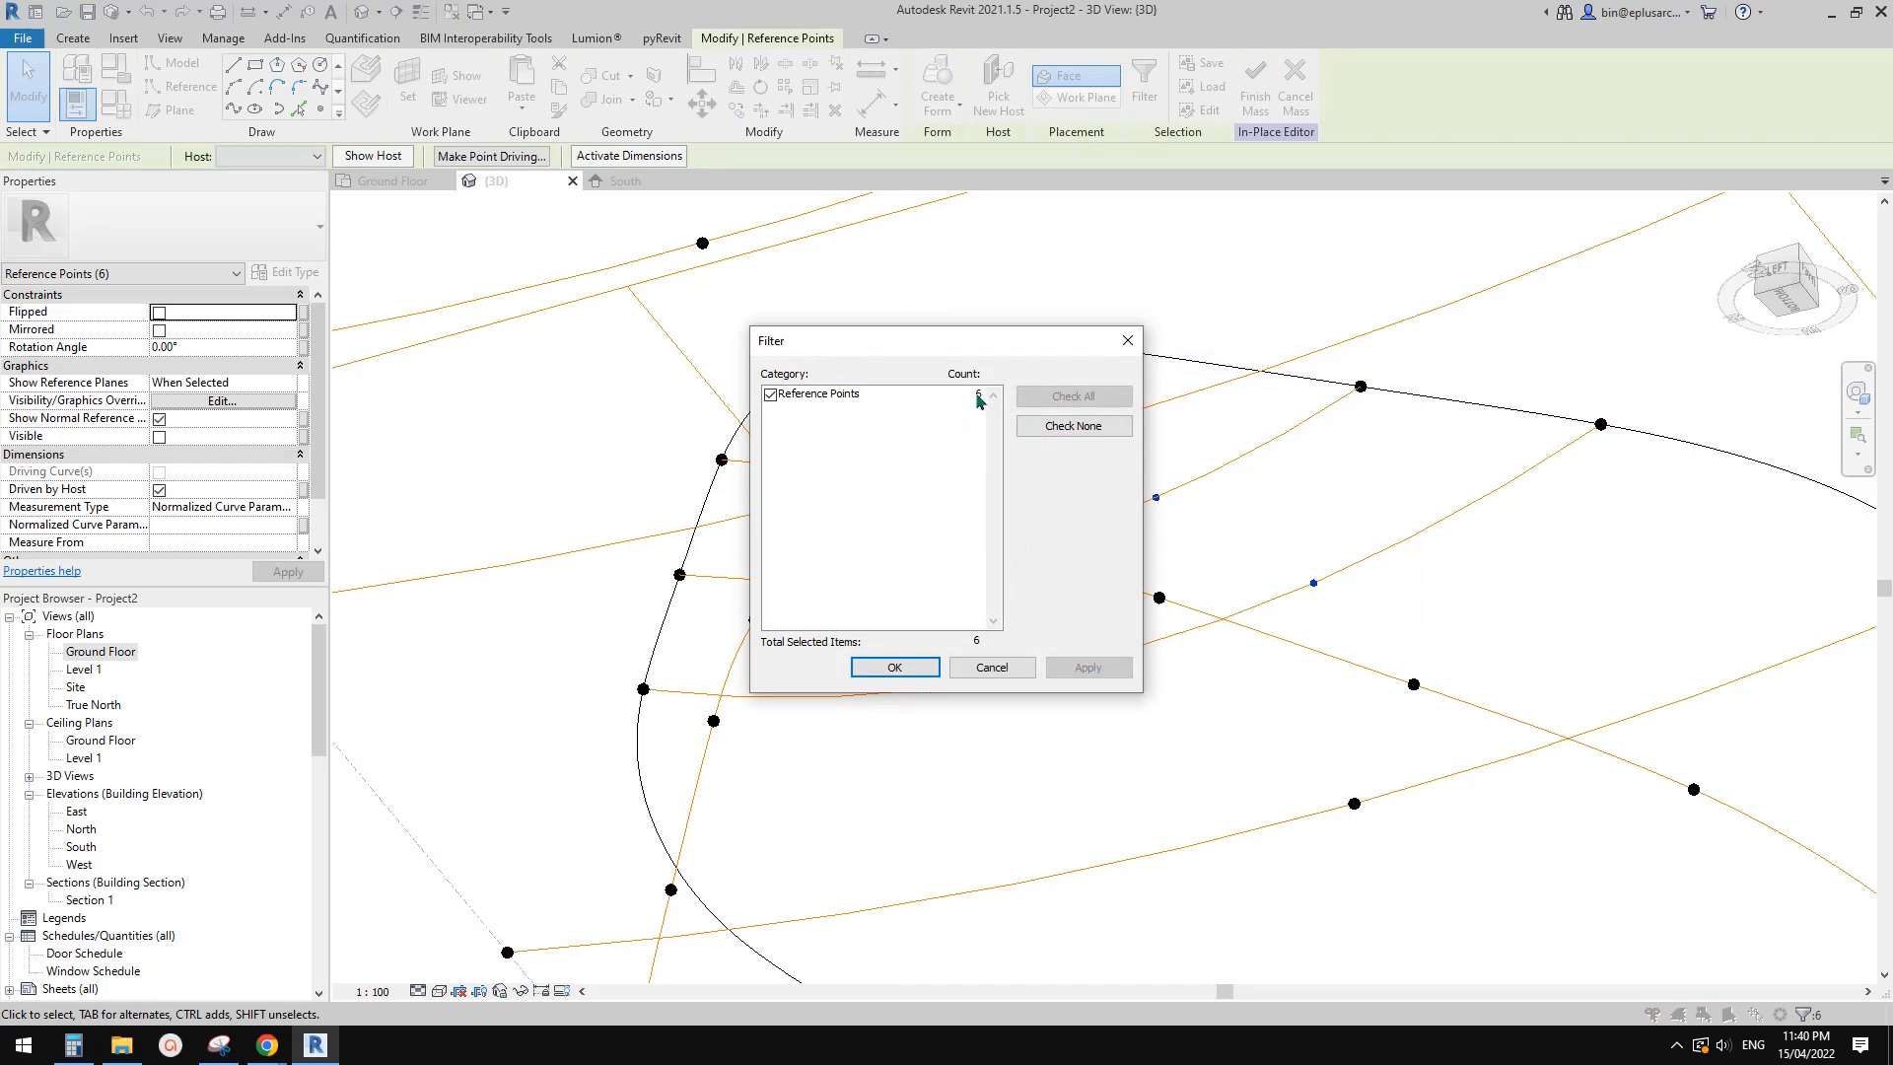
left_click(1127, 341)
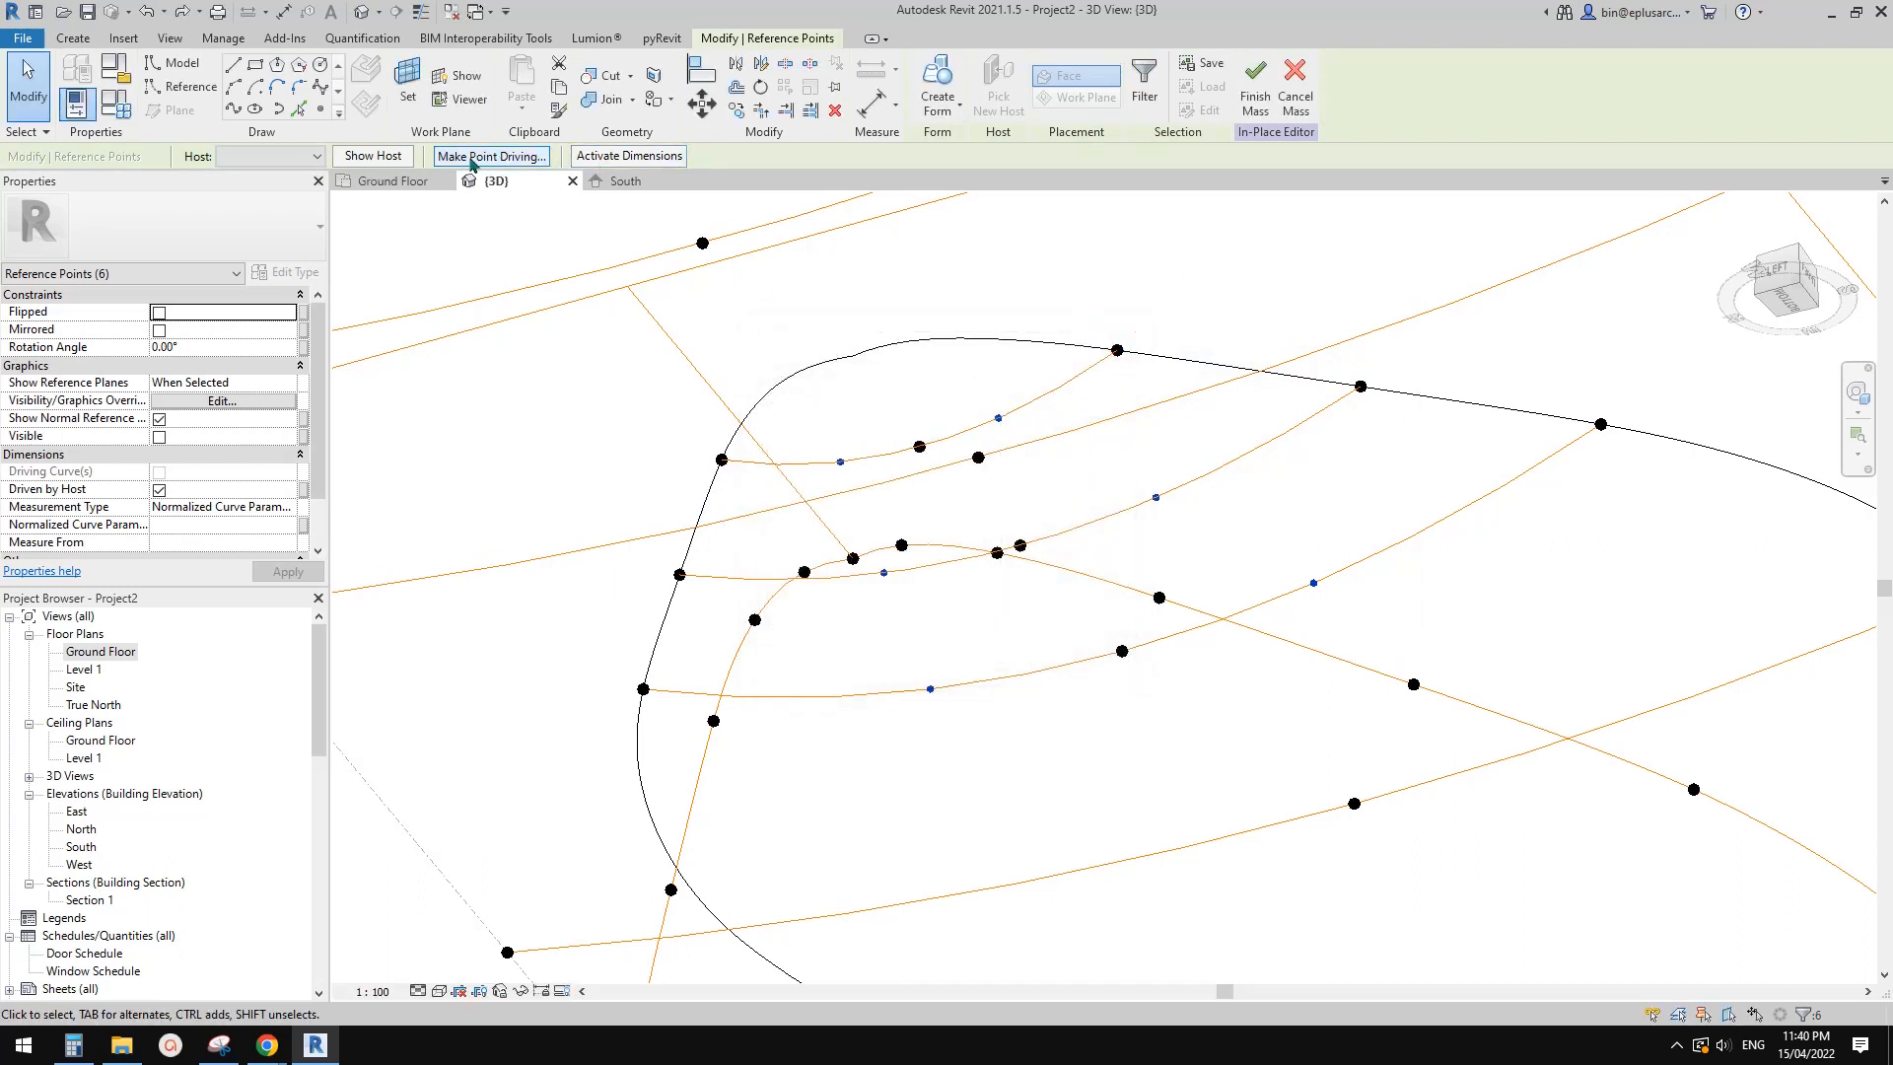
left_click(505, 157)
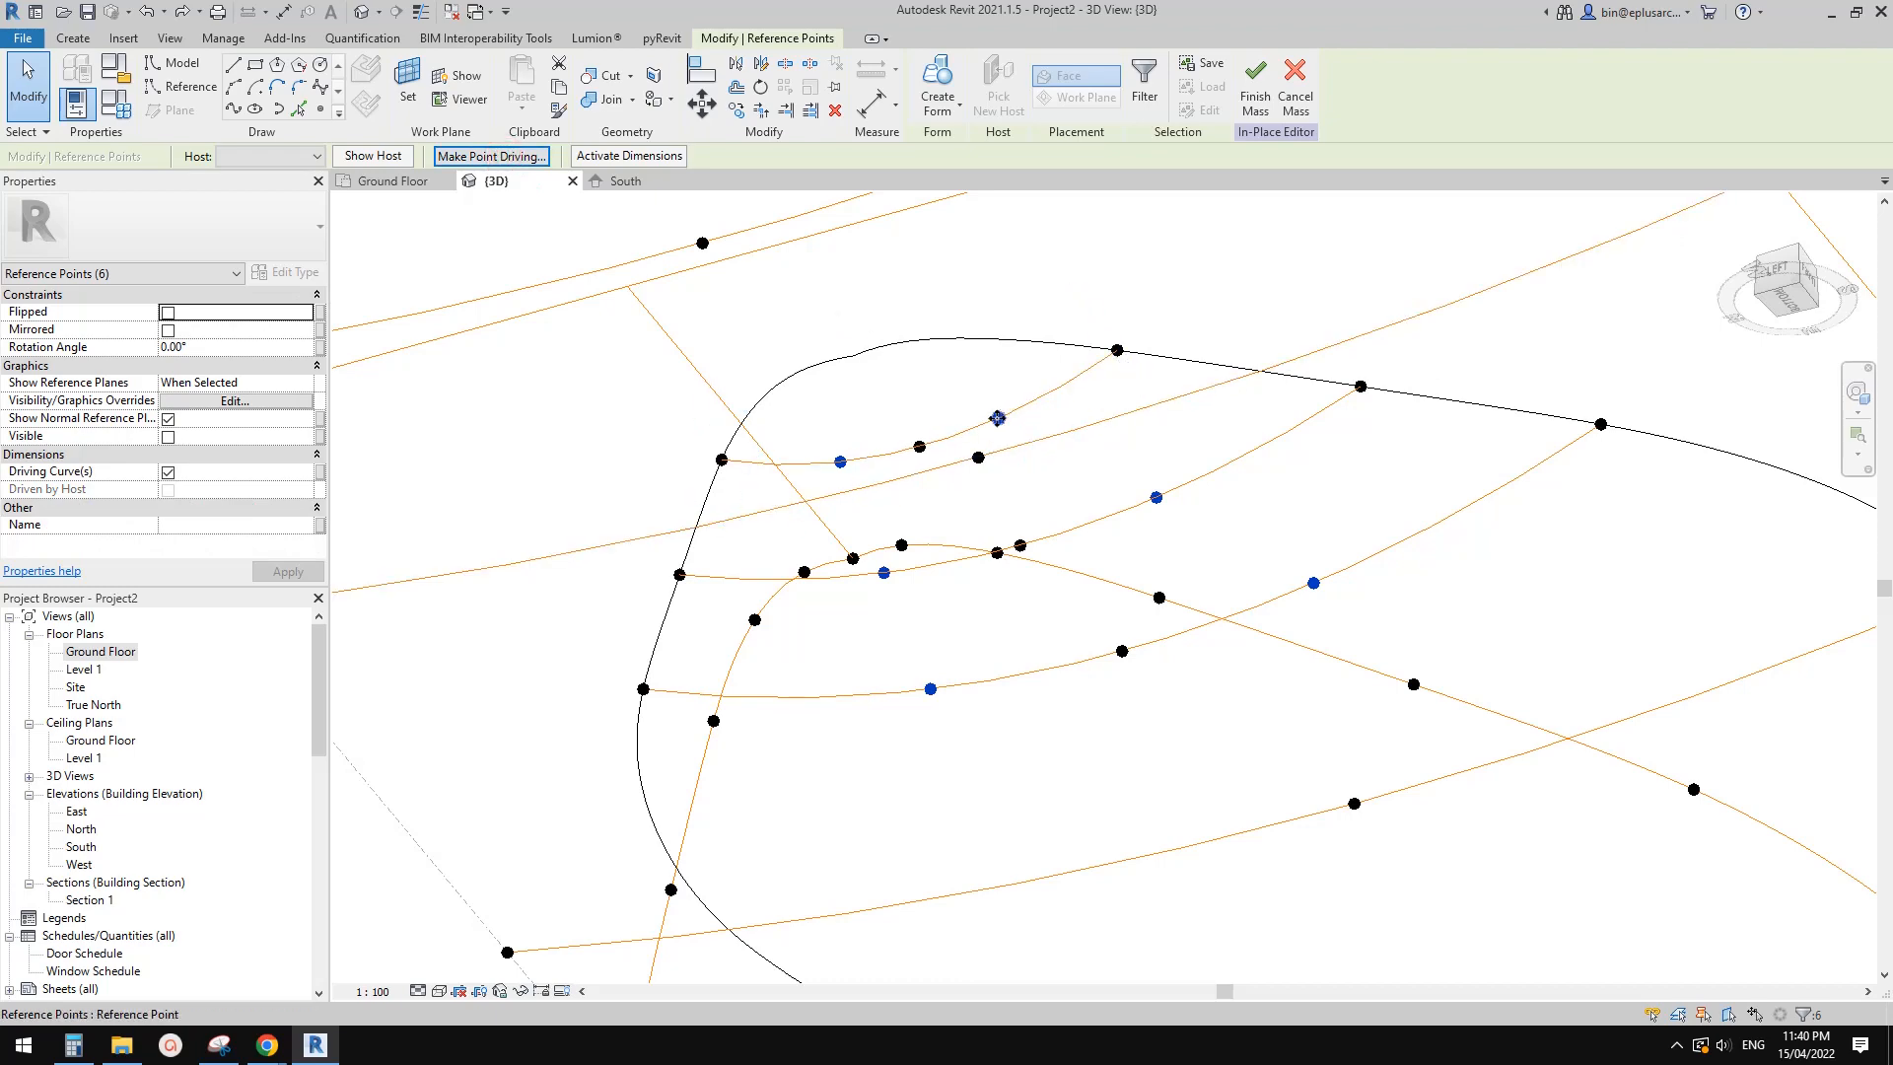
Snap the view to the LEFT side, centre the curves and clear the point selection
middle_click_drag(1058, 452, 1183, 621, "shift")
scroll(1134, 582, "up", 1)
middle_click_drag(1090, 543, 1083, 552, "shift")
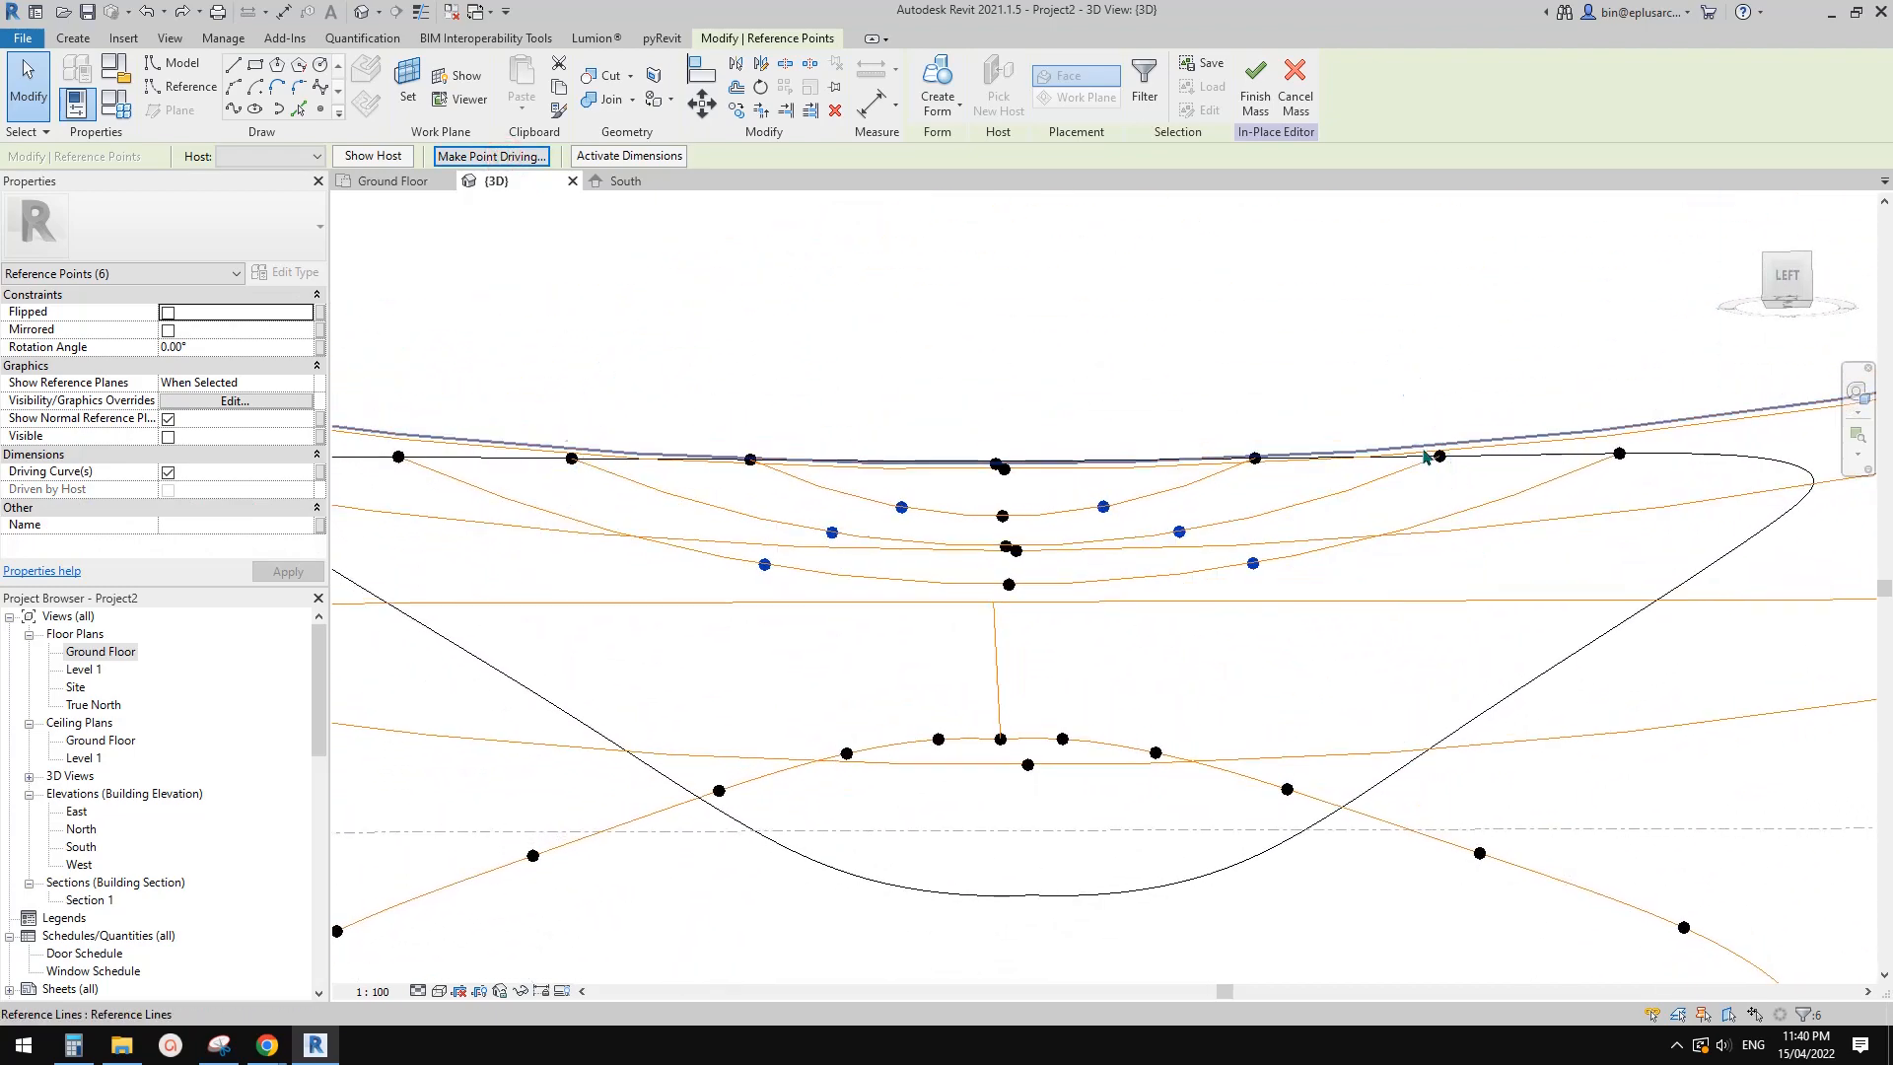
left_click(1790, 281)
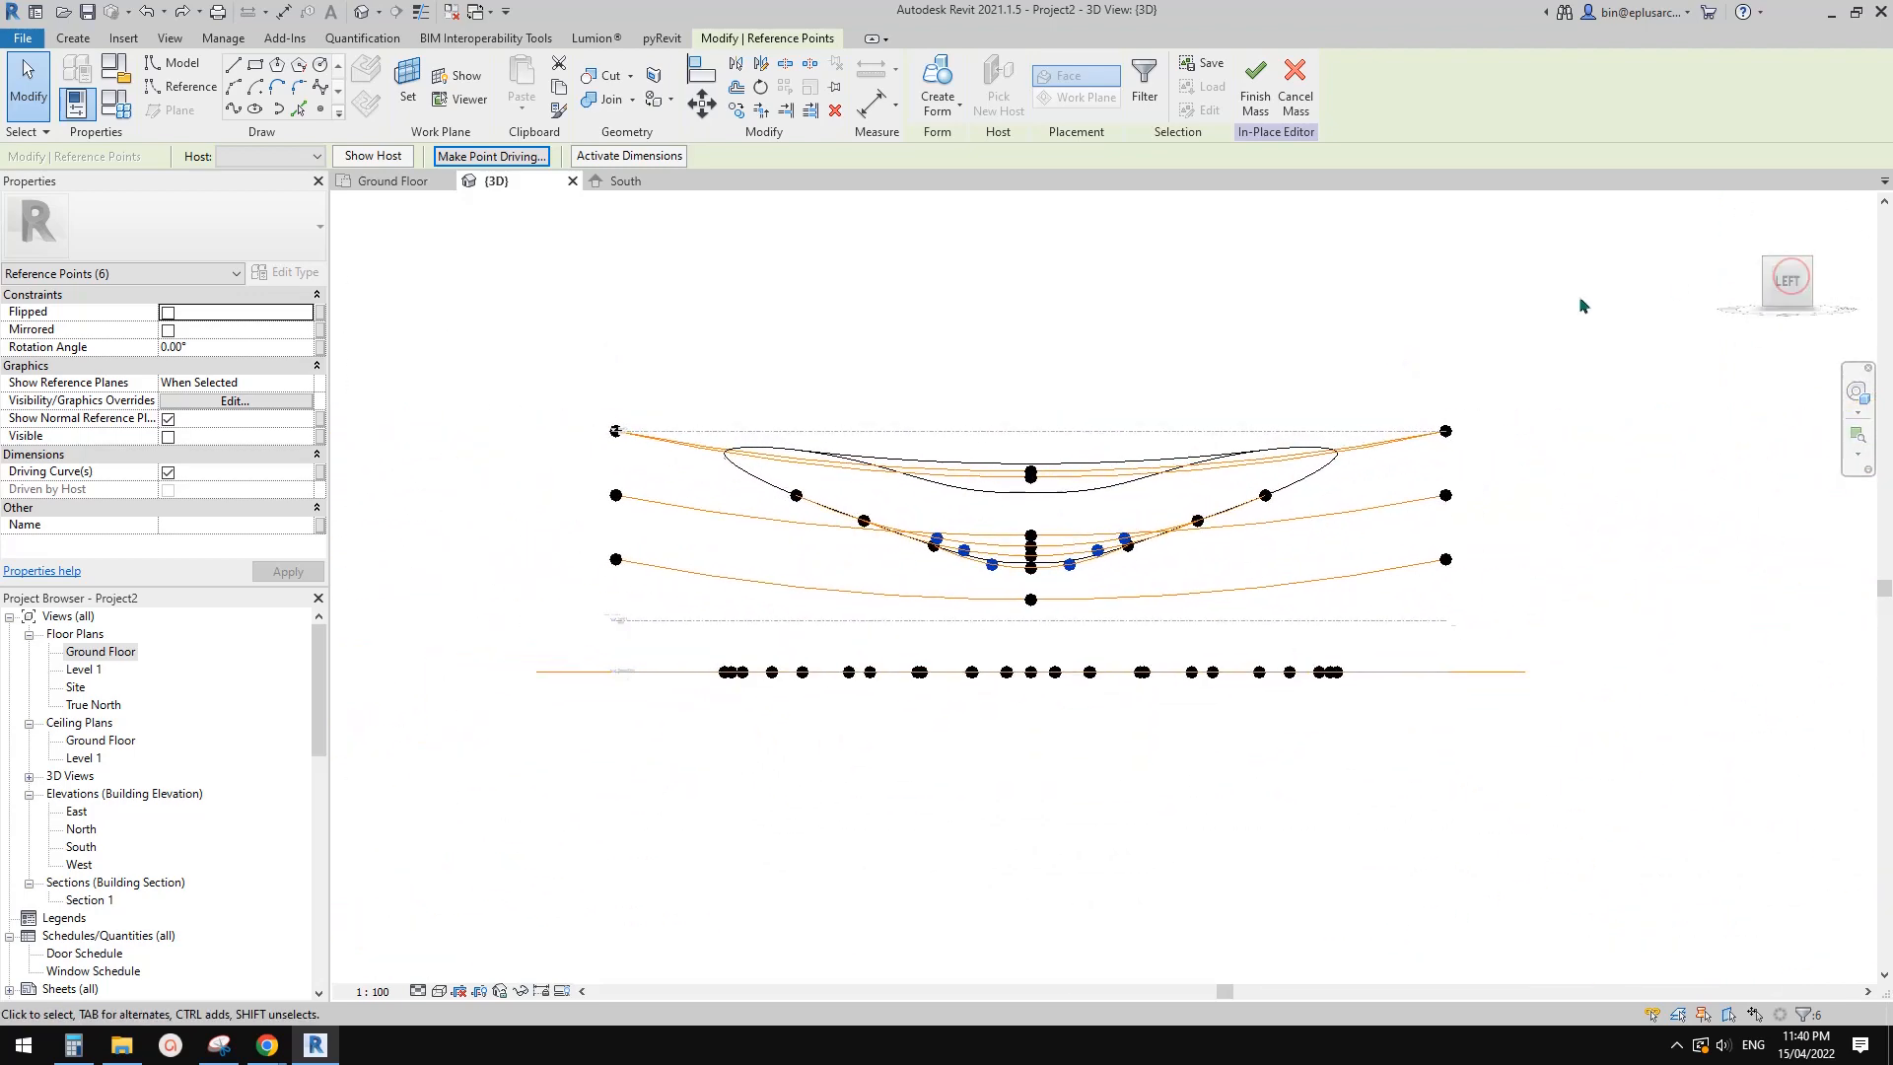
scroll(1153, 604, "up", 3)
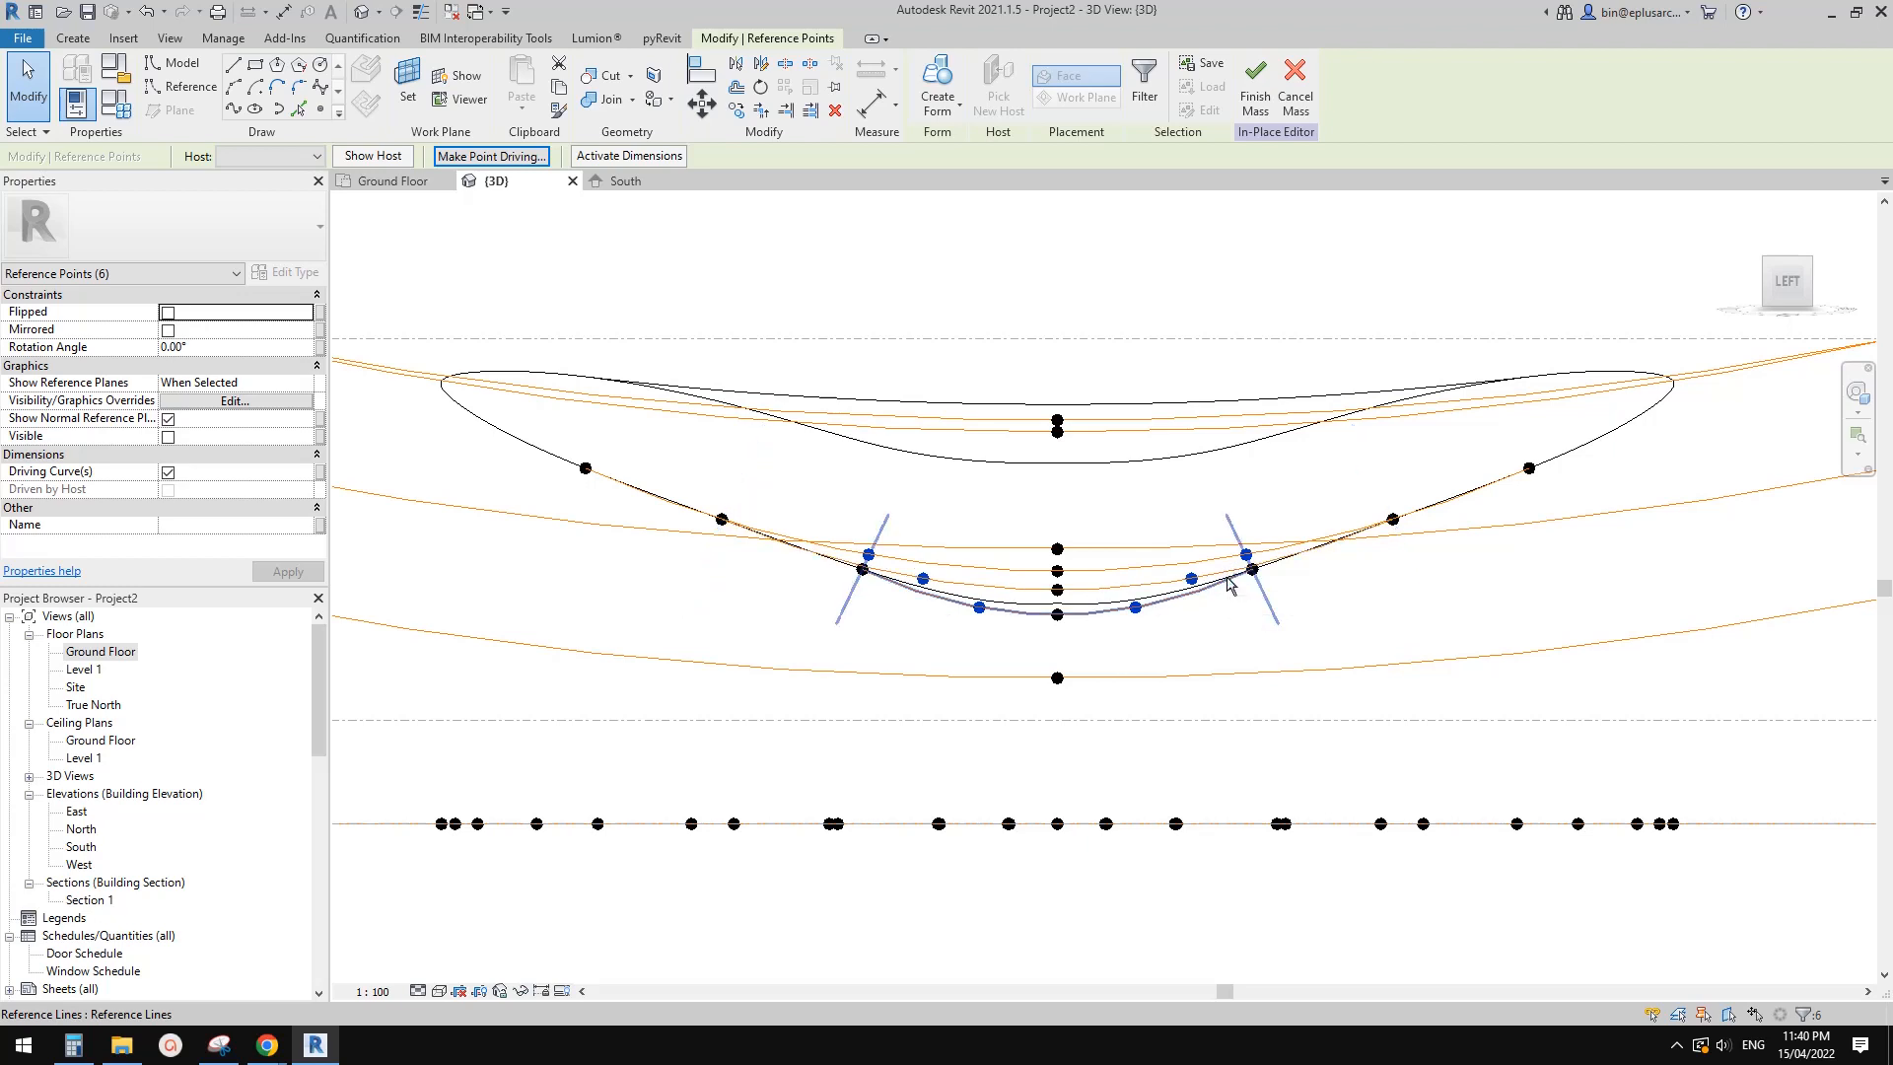
middle_click_drag(1151, 613, 1228, 616)
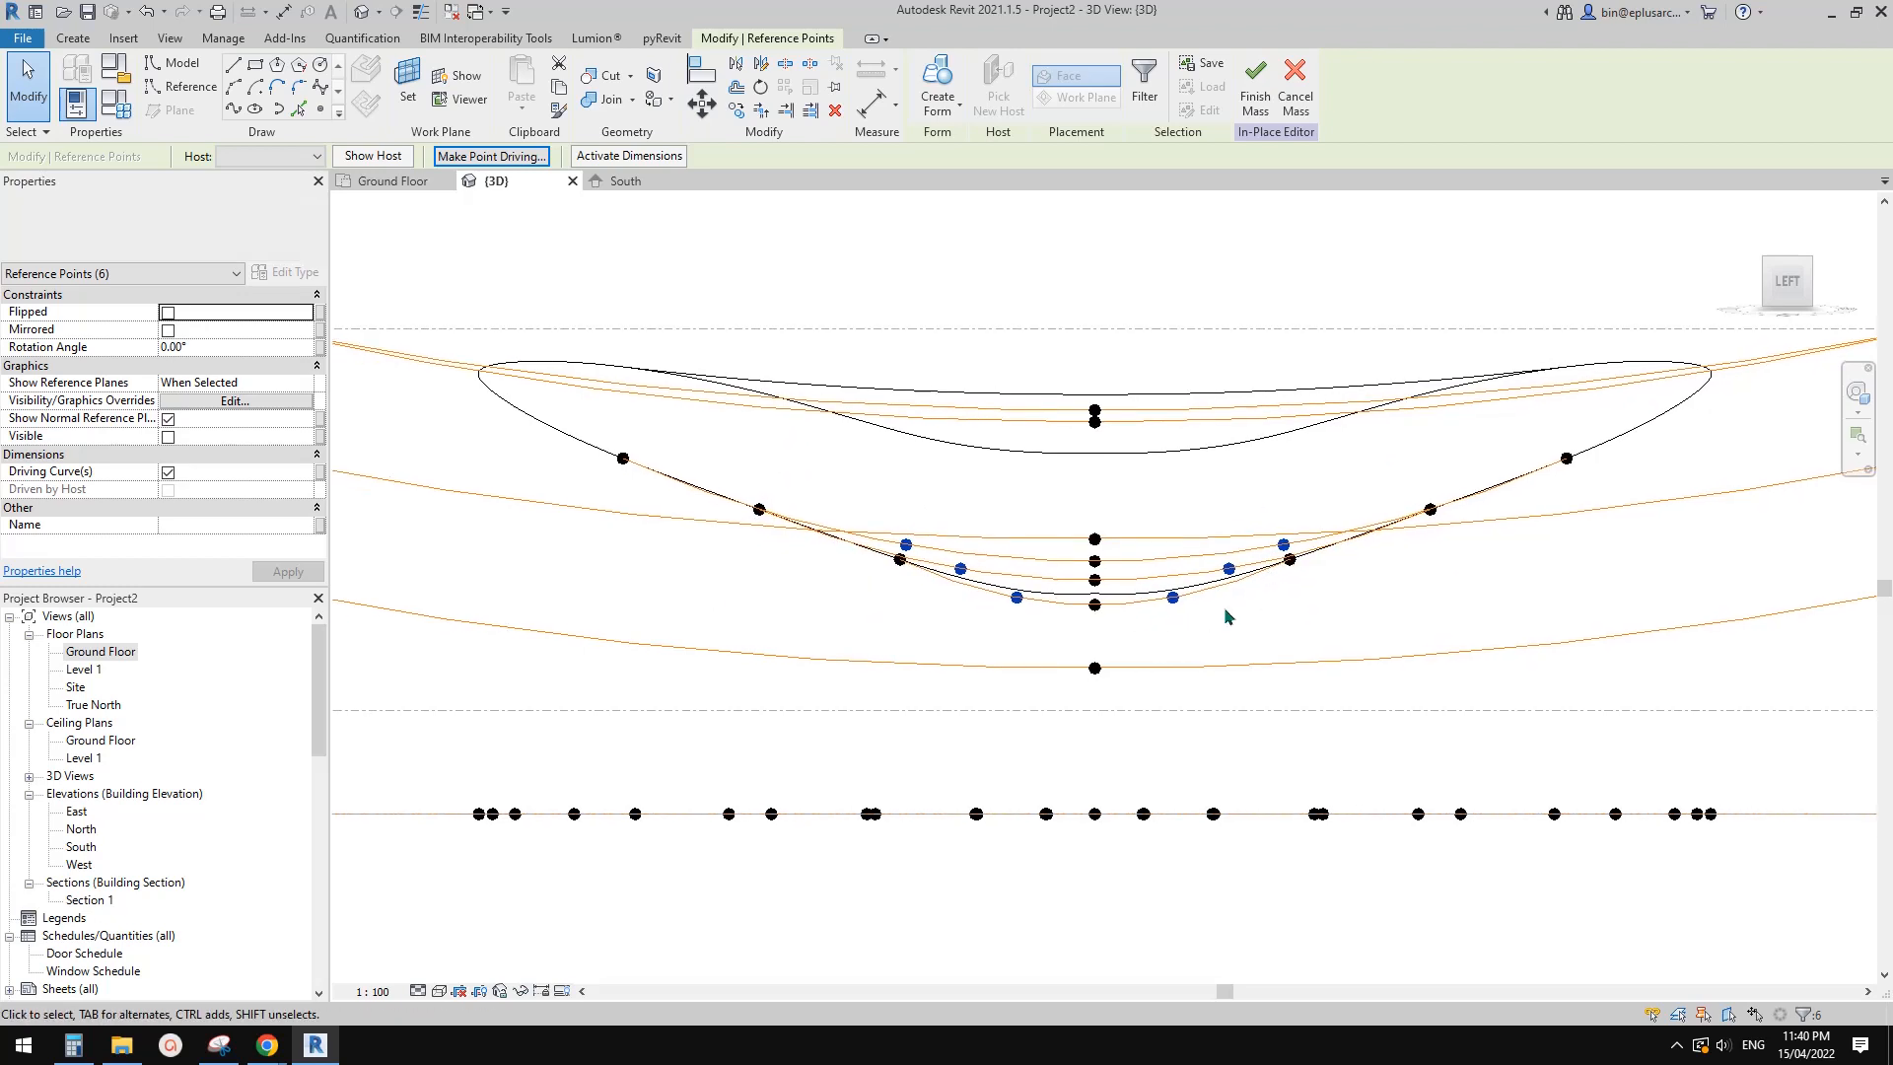
left_click(1474, 612)
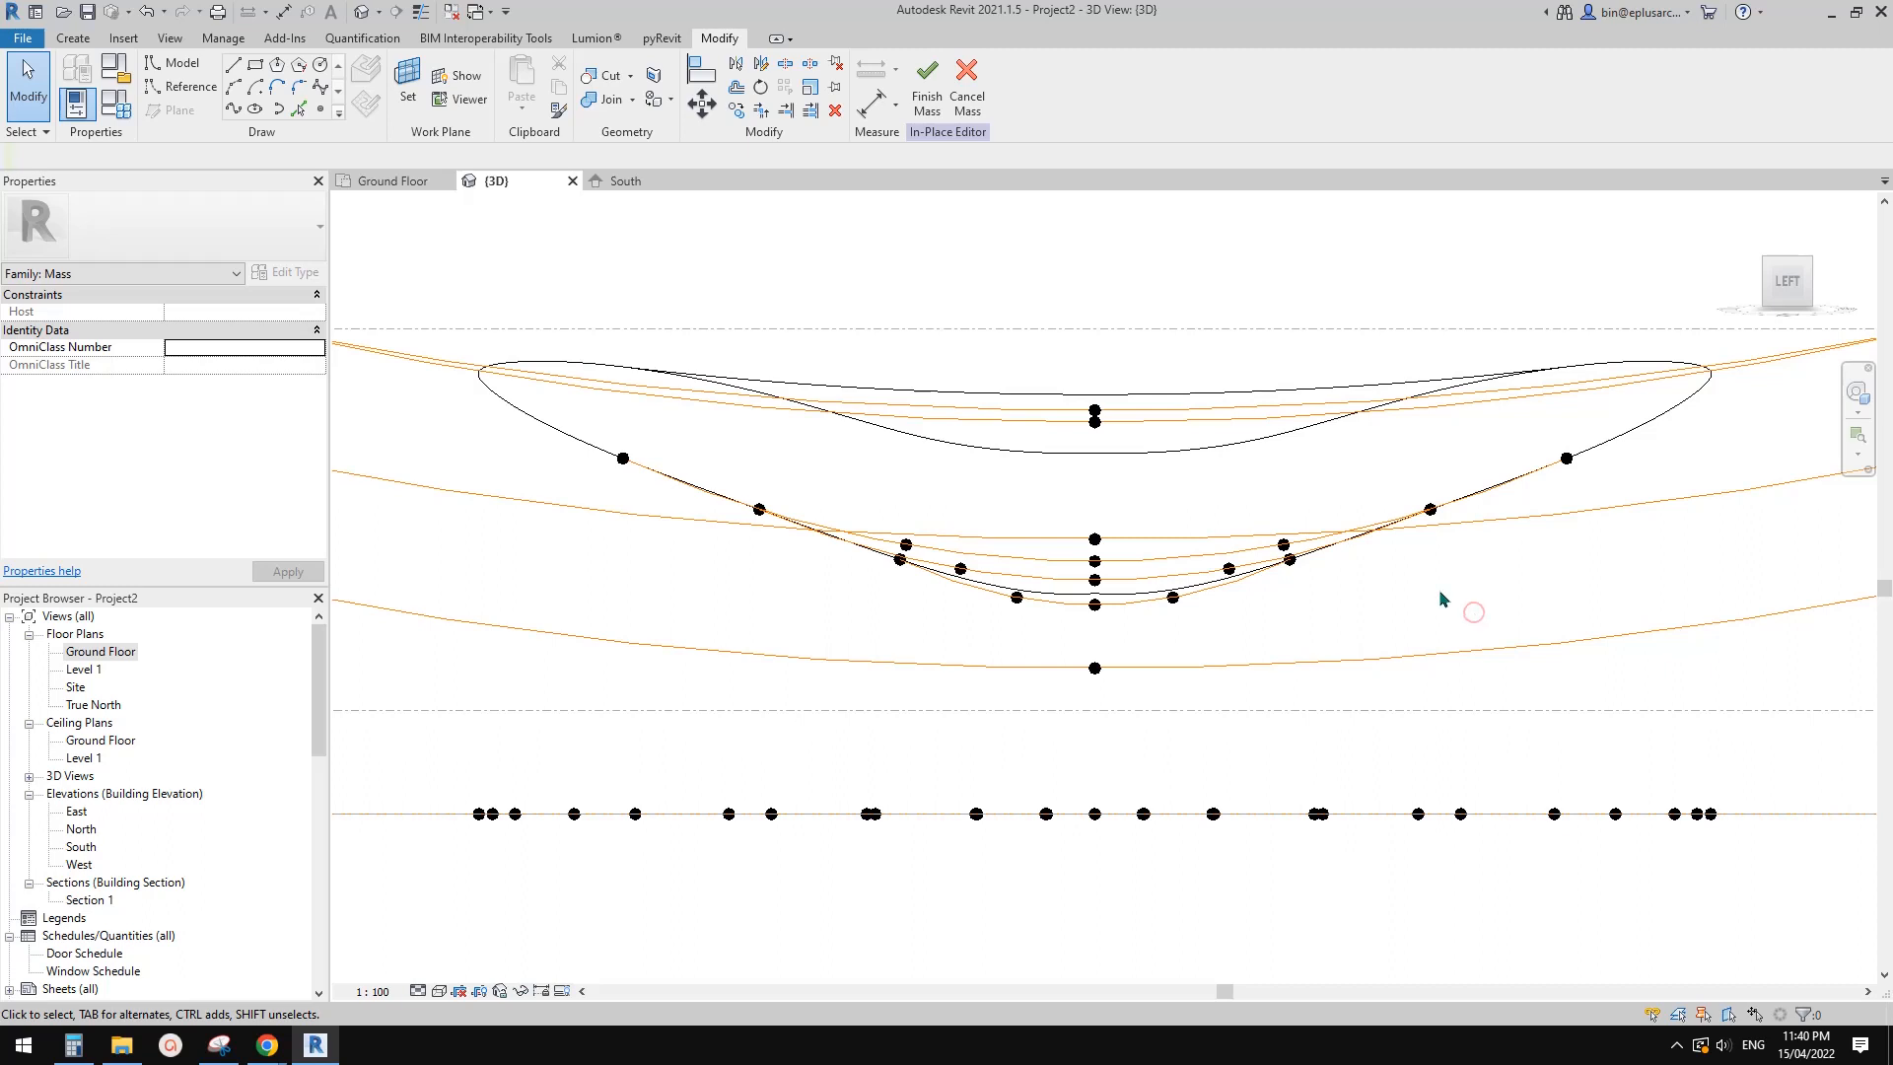
Reselect the six driving points, clear them, then pick the upper right reference point alone
right_click(1331, 264)
left_click(1433, 361)
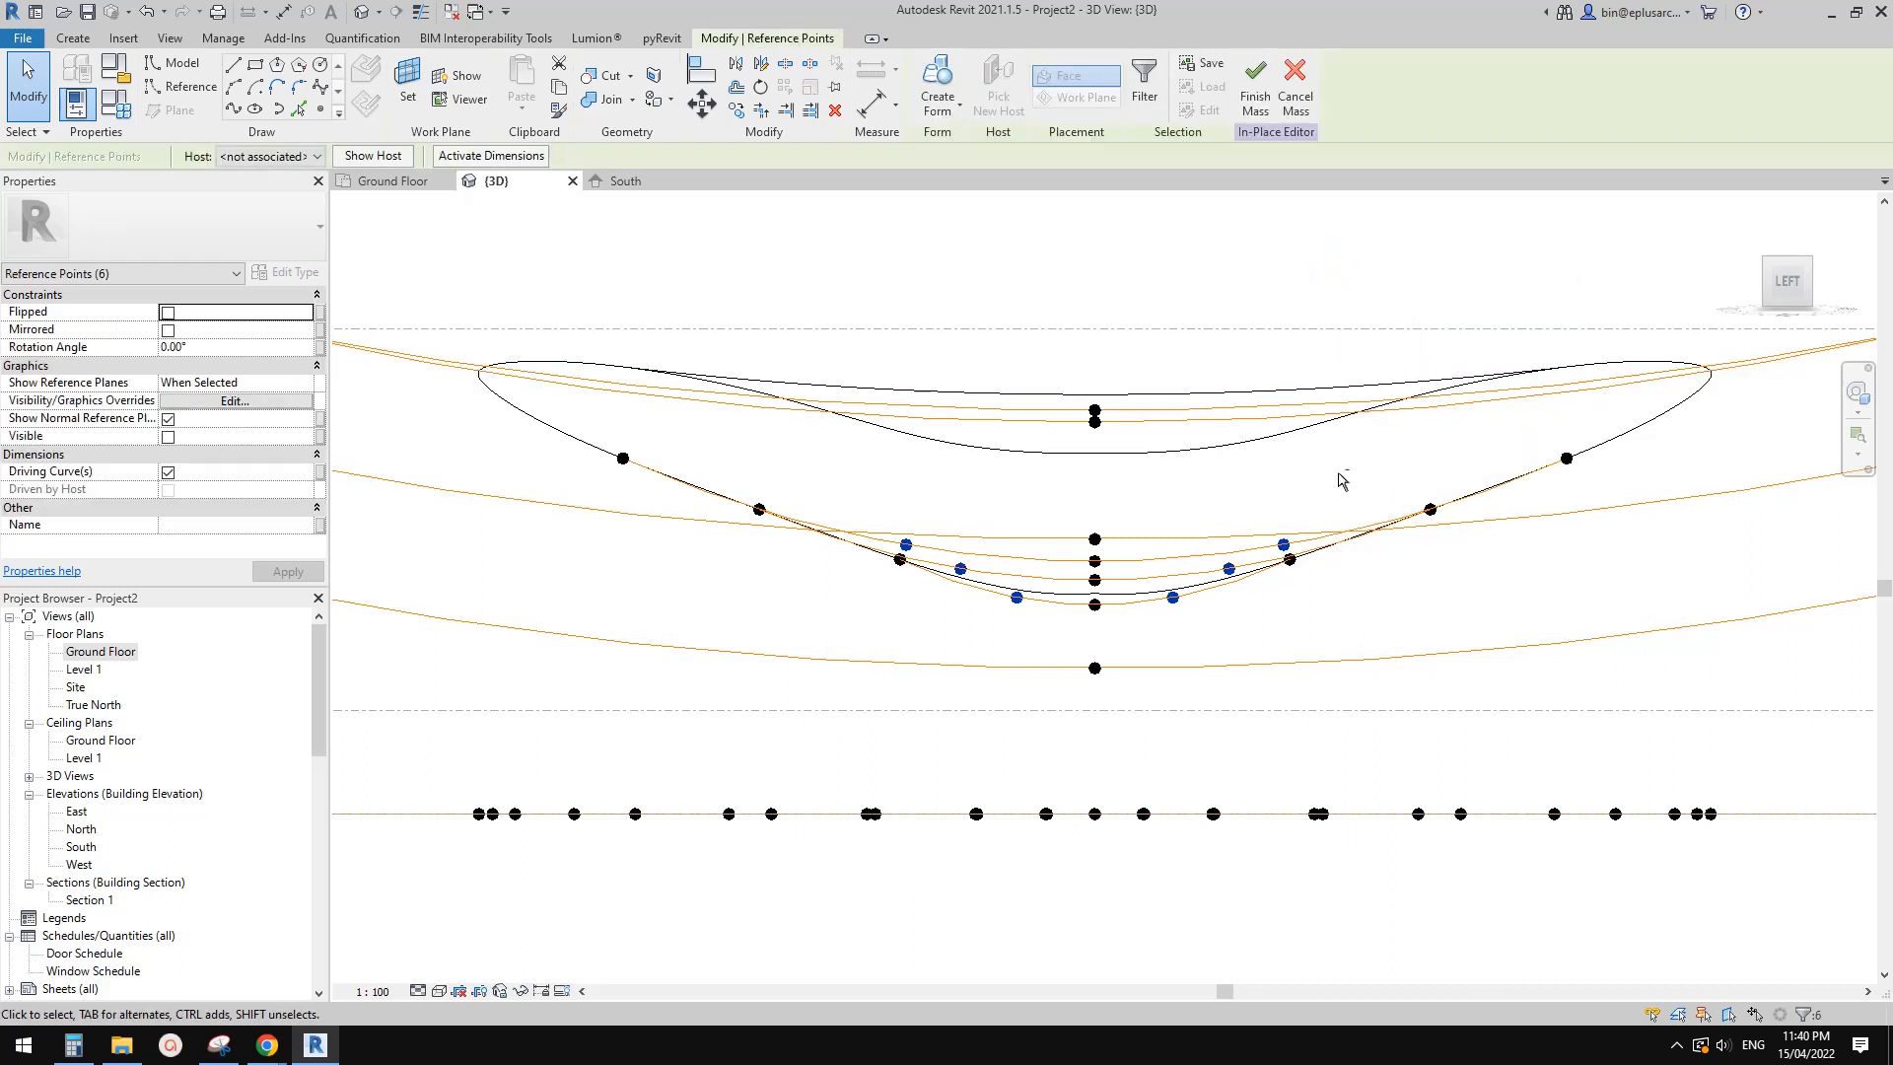
scroll(1259, 572, "up", 3)
key("Escape")
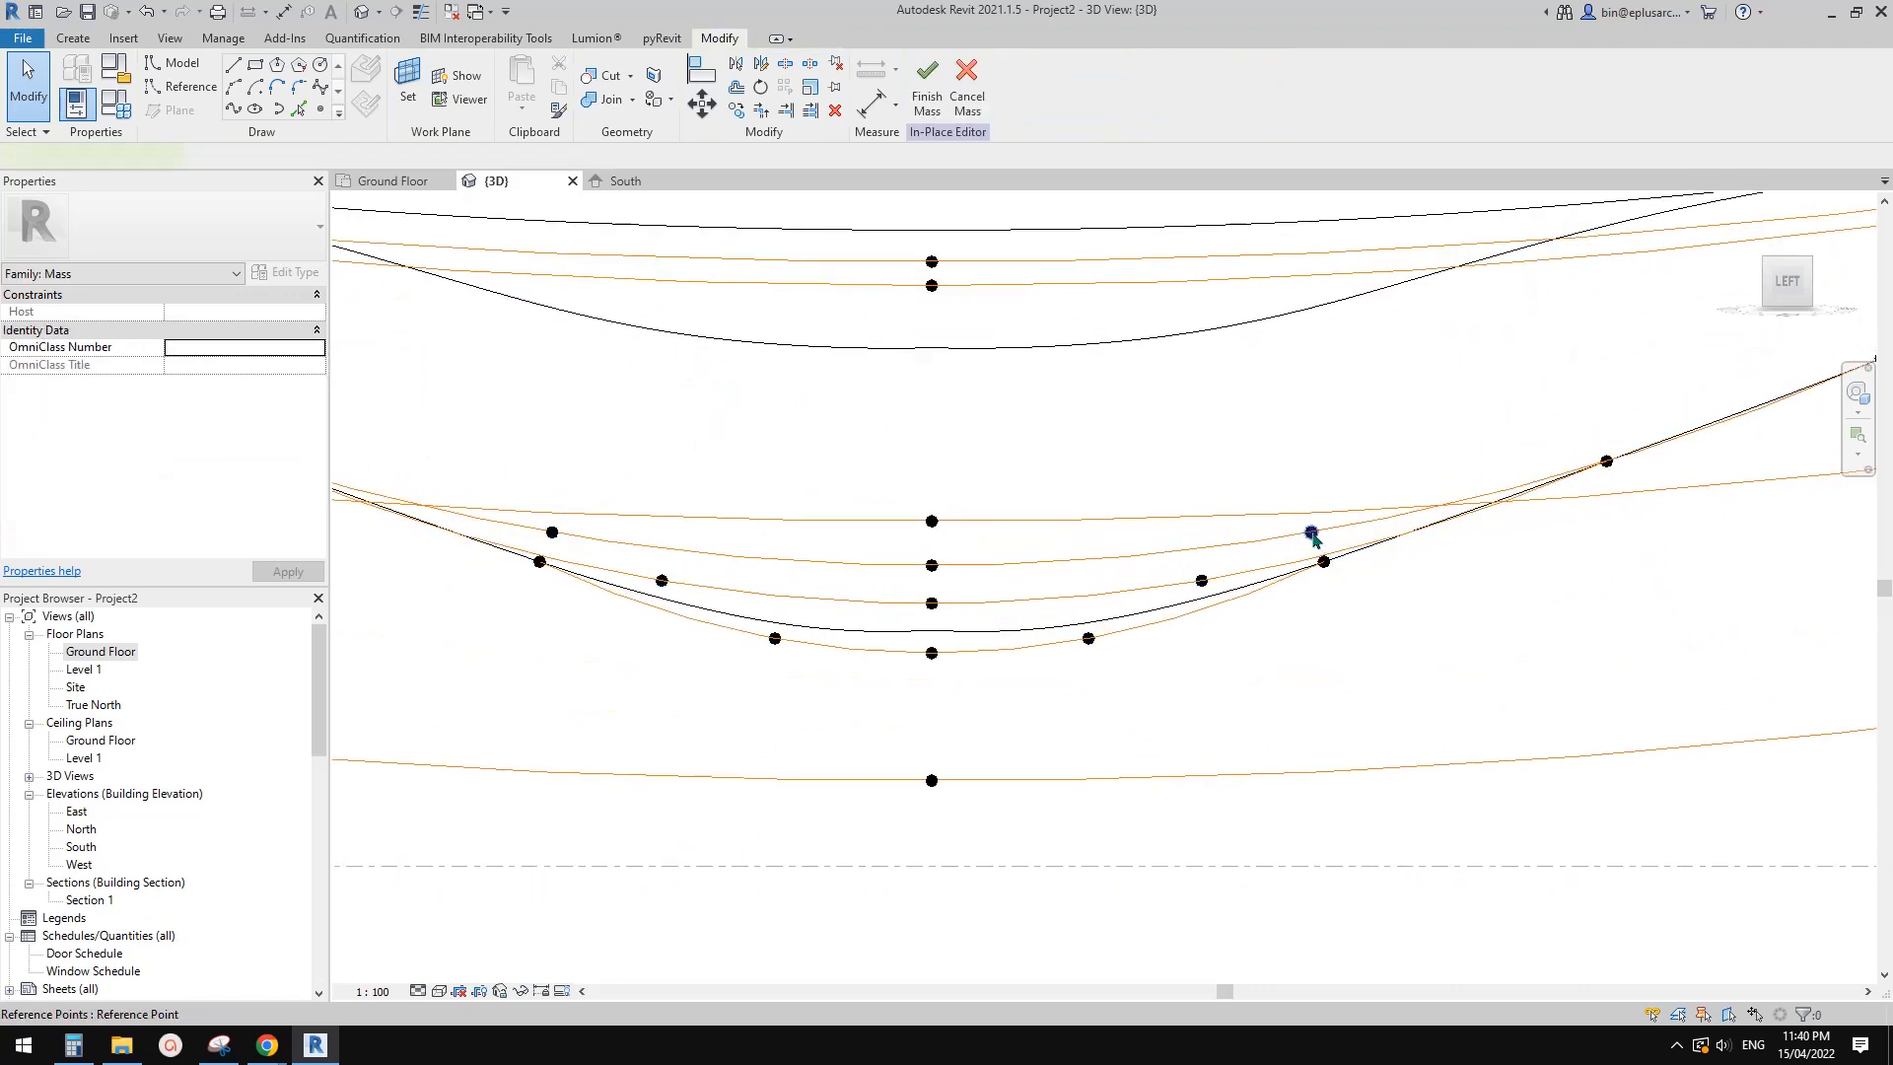
left_click(1312, 532)
left_click(1201, 581)
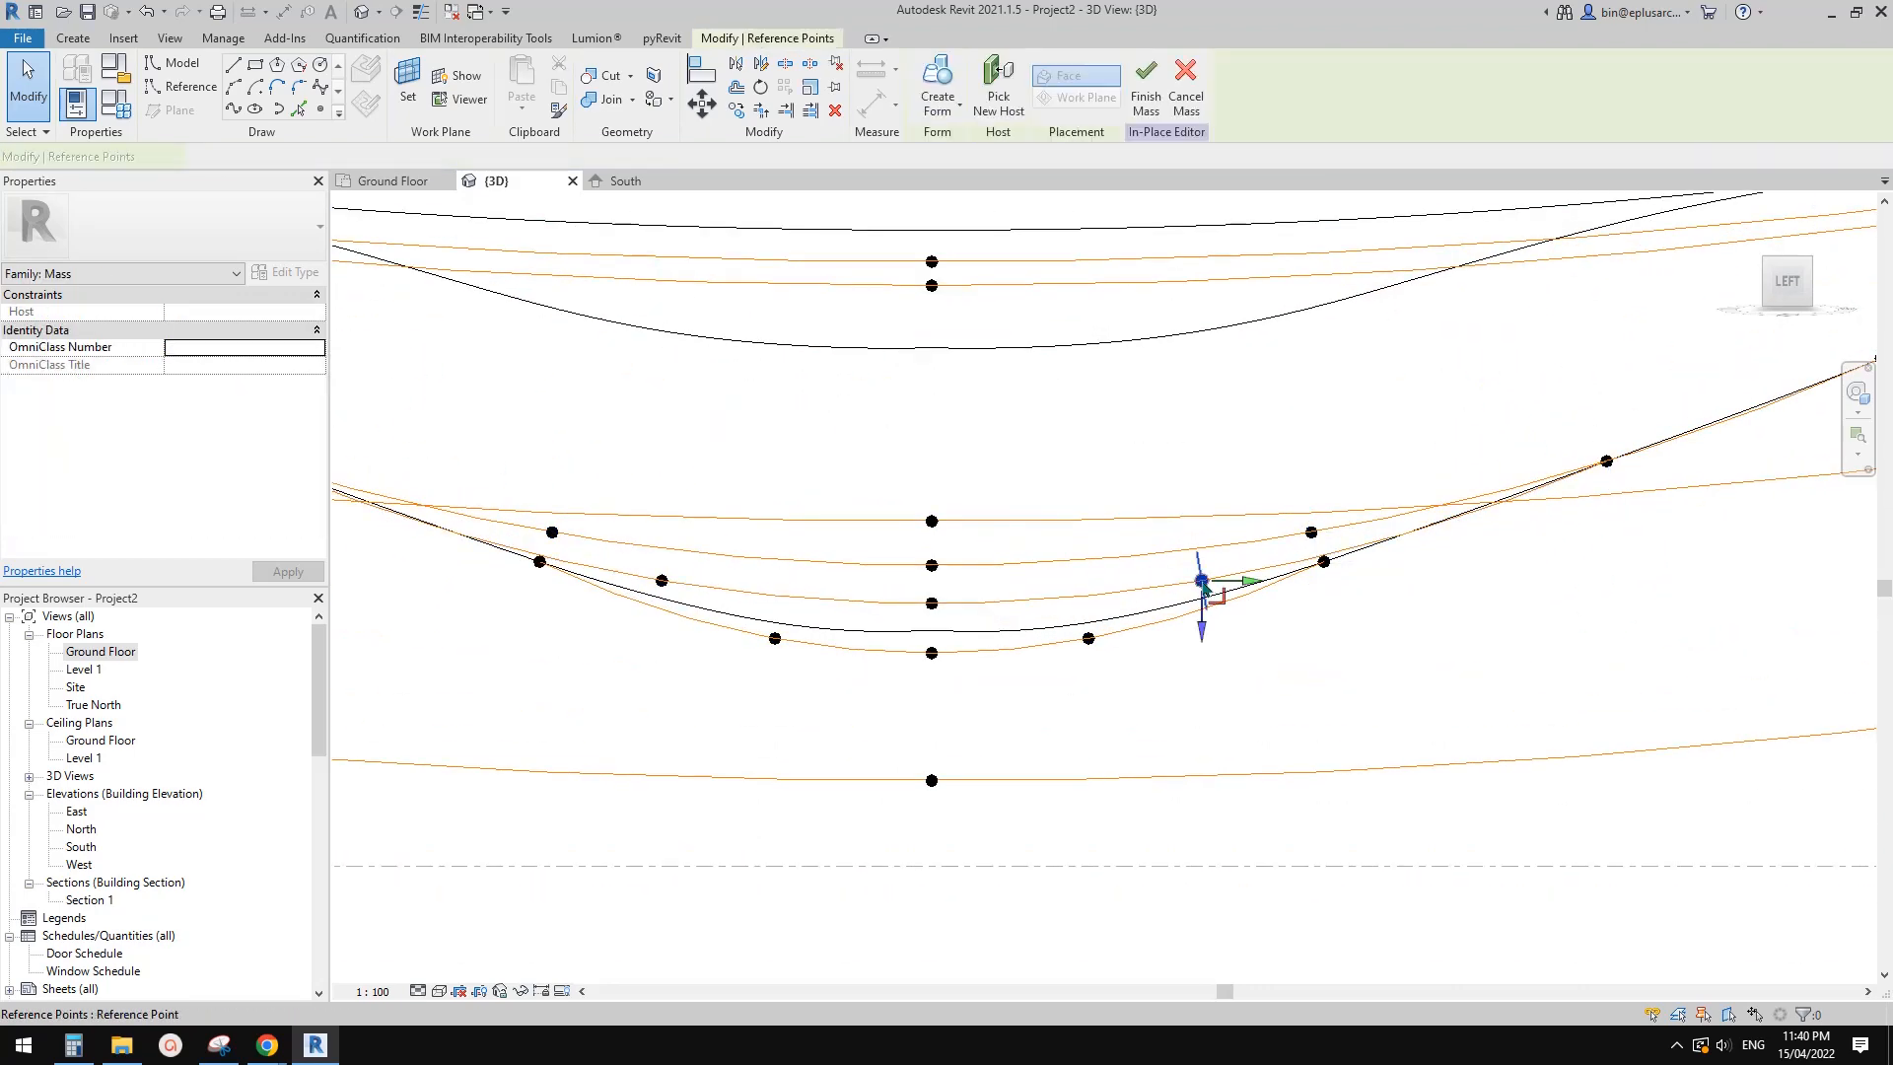
left_click(1313, 535)
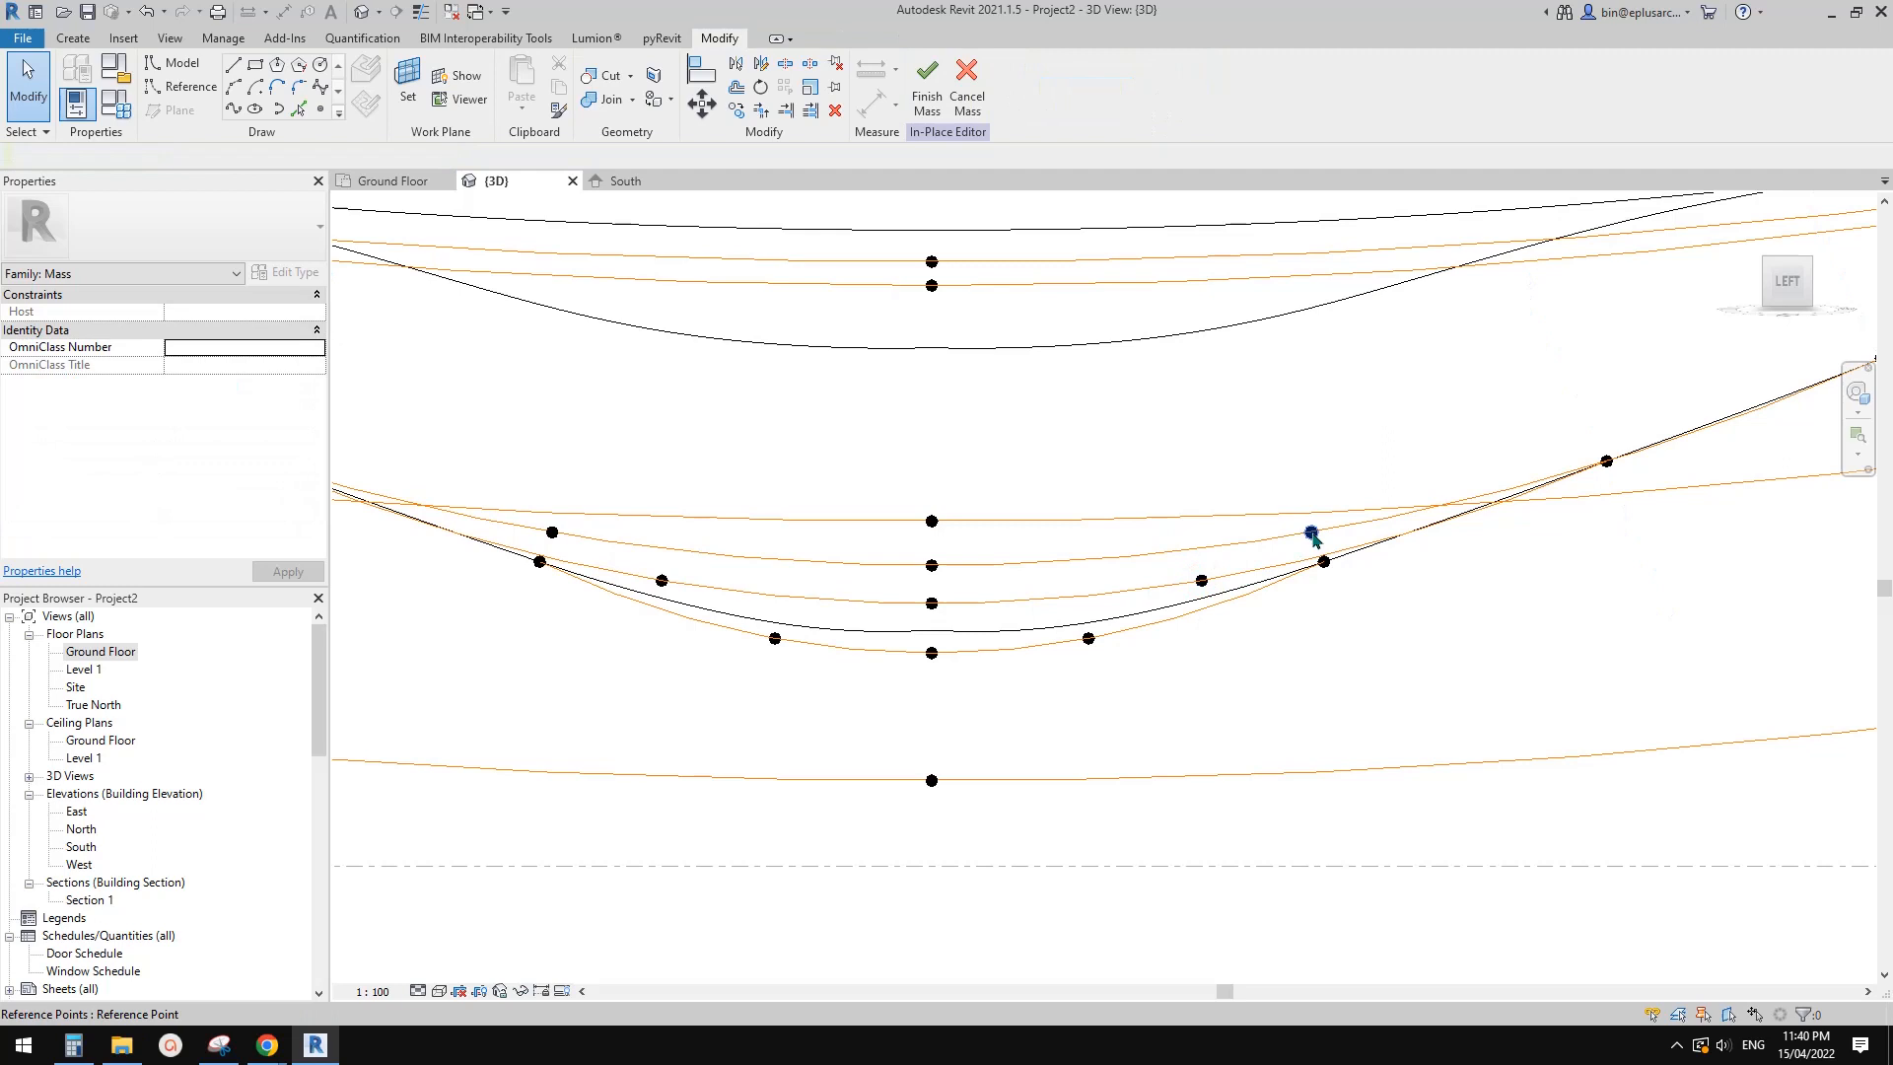
left_click(1201, 580, "ctrl")
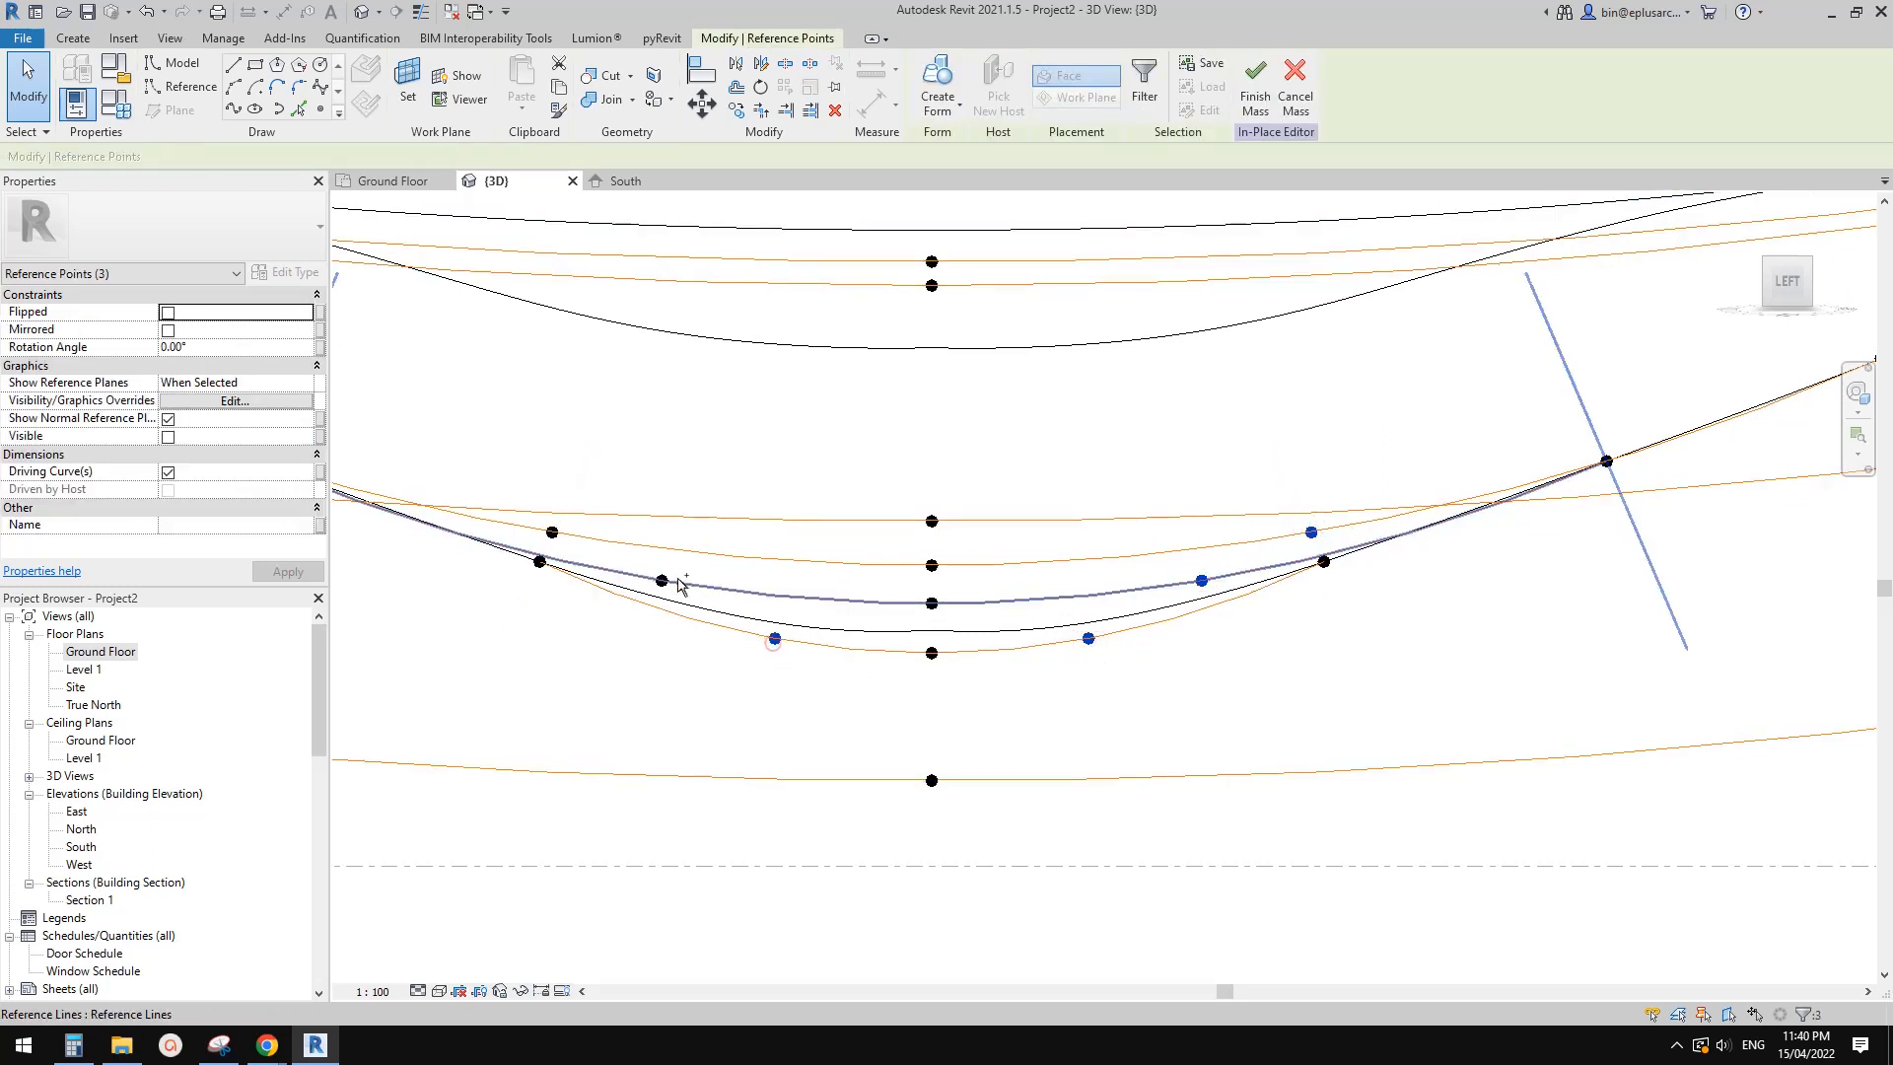
left_click(662, 581, "ctrl")
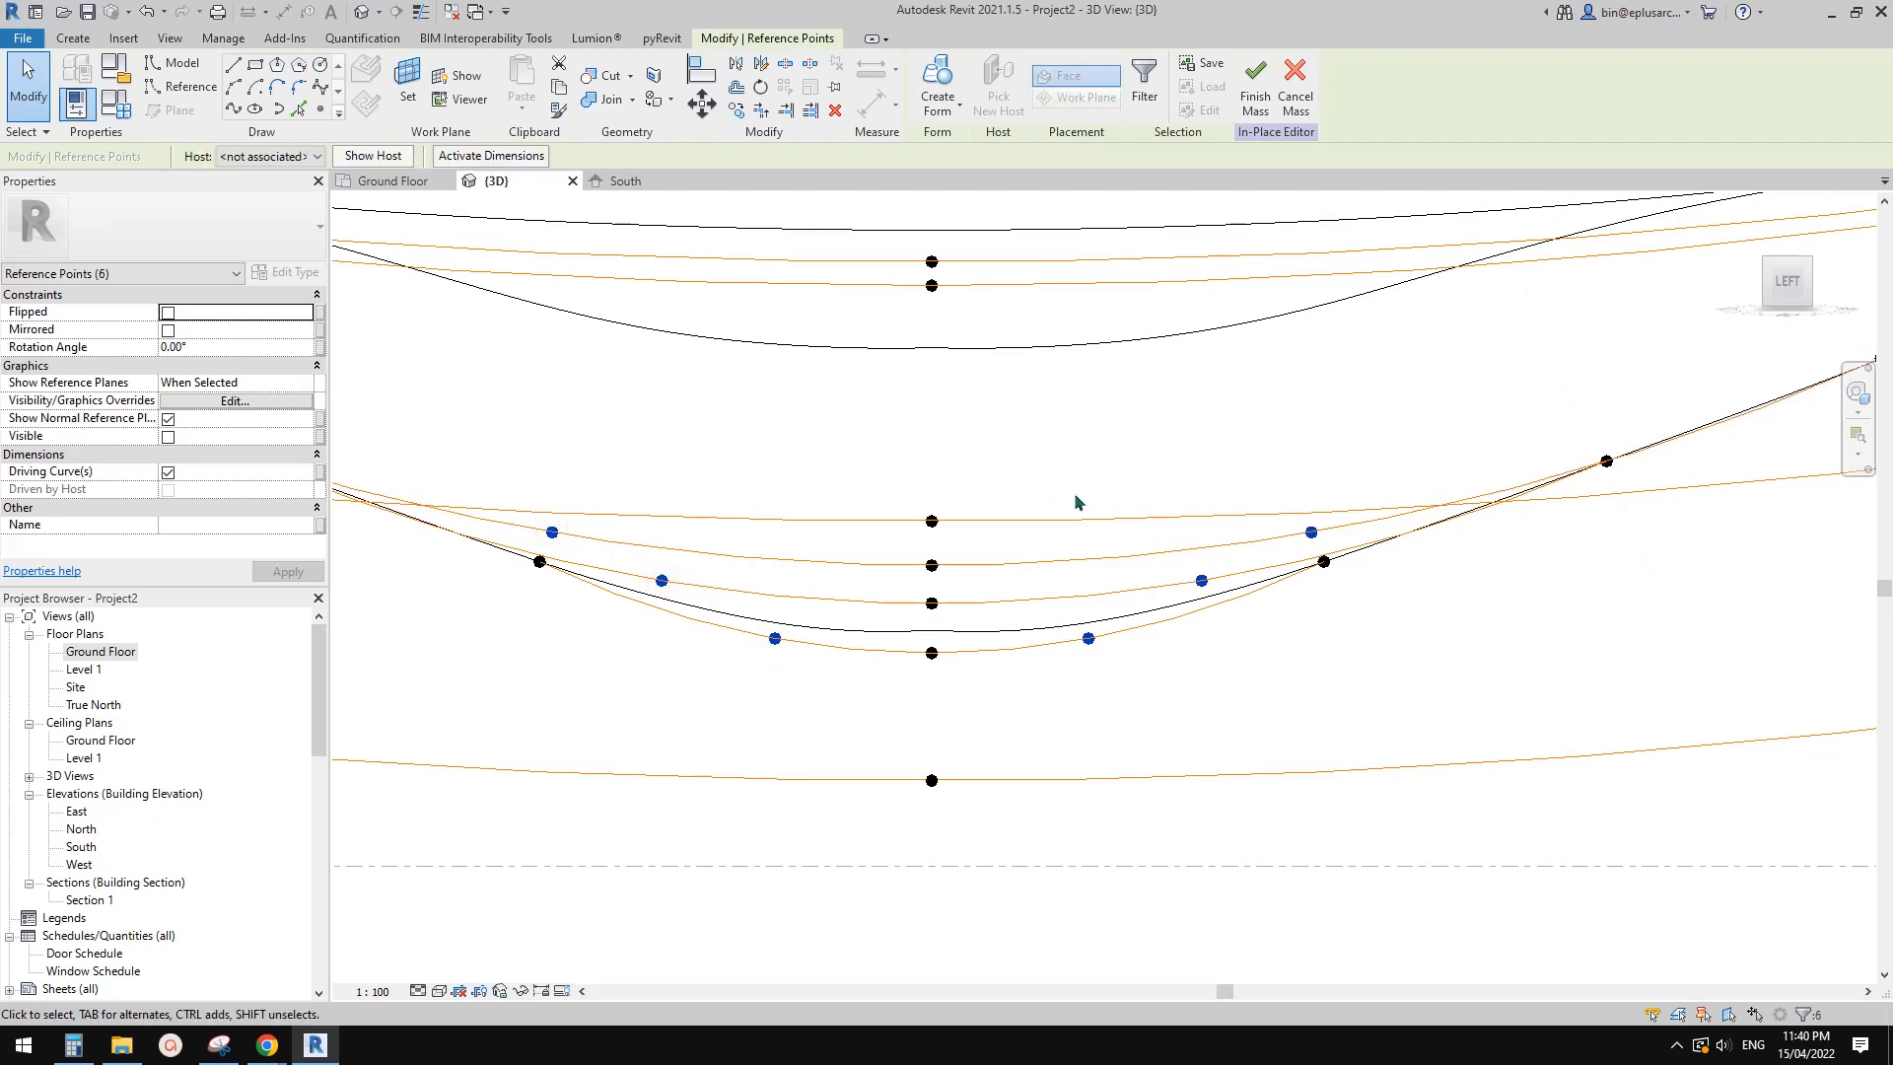
left_click(1314, 536)
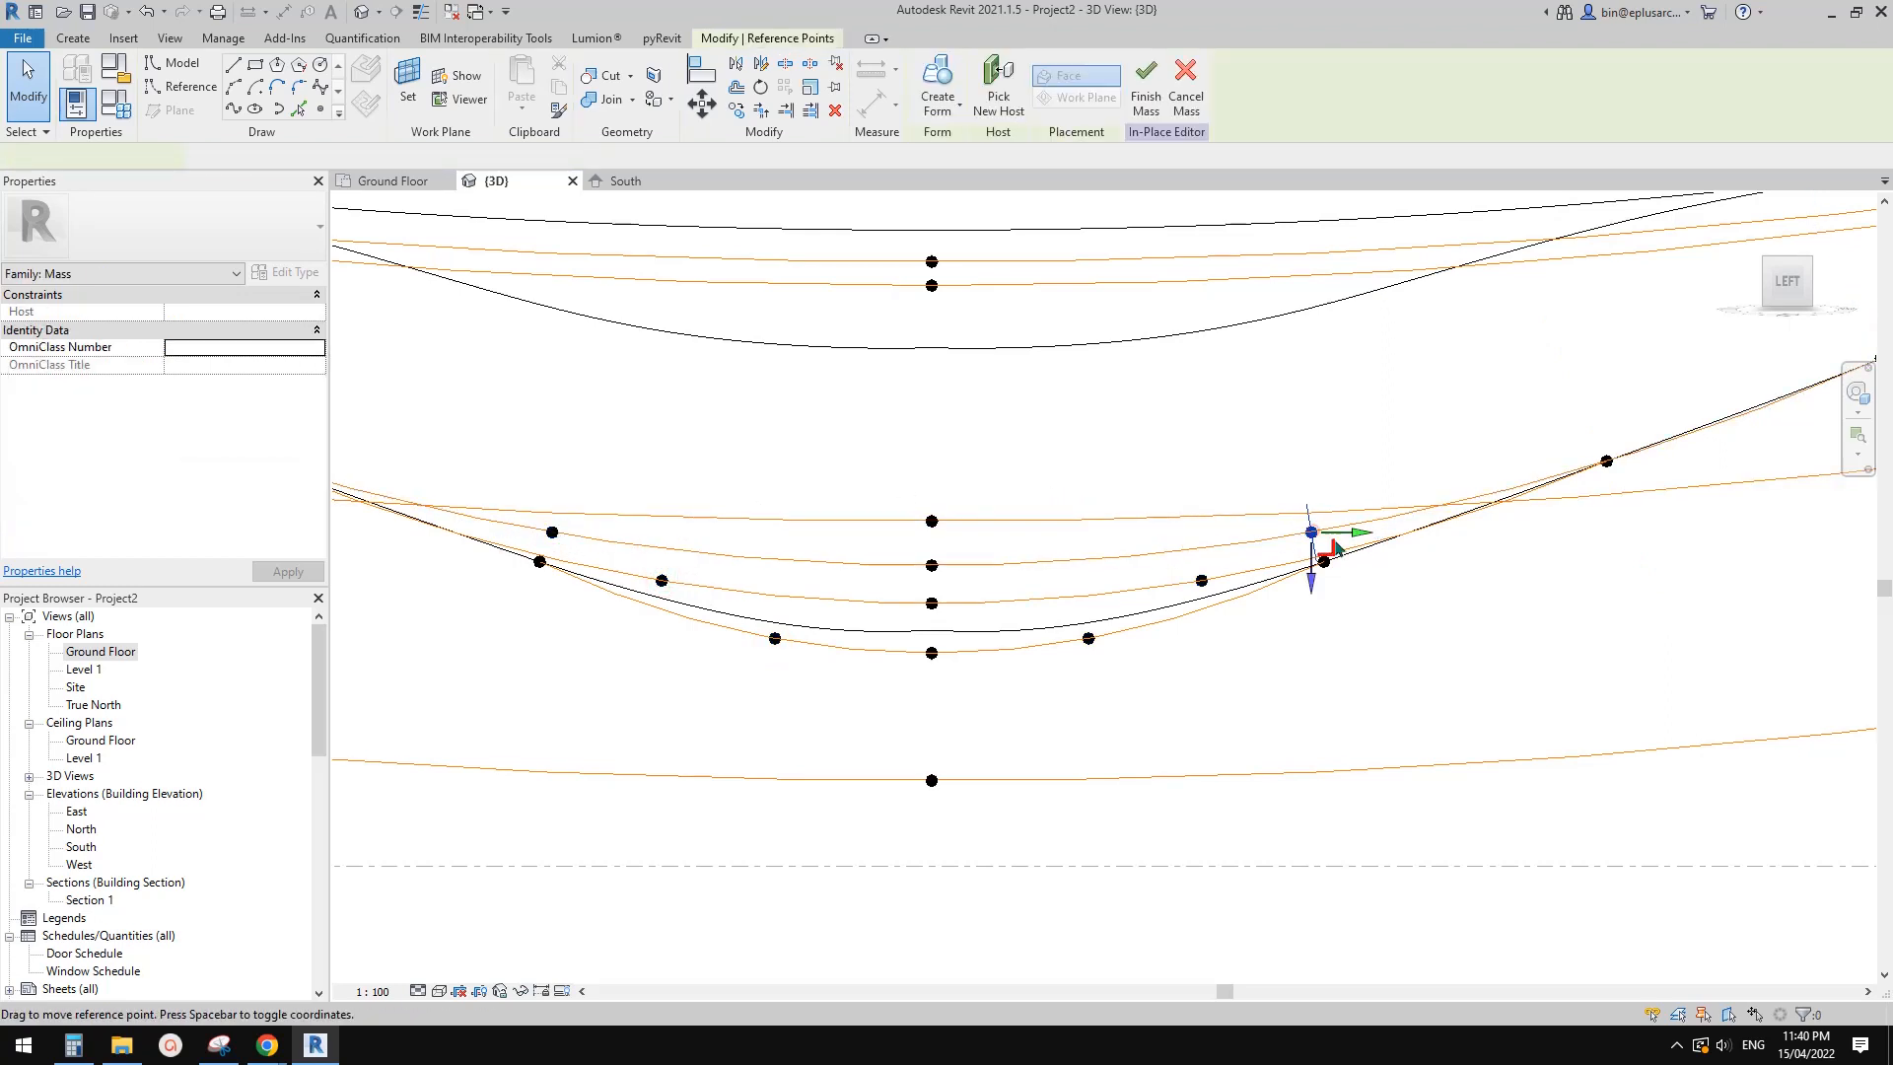
Nudge the upper right reference point in the LEFT view, then deselect and recentre the curves
middle_click_drag(1344, 621, 1308, 572, "shift")
left_click(1785, 276)
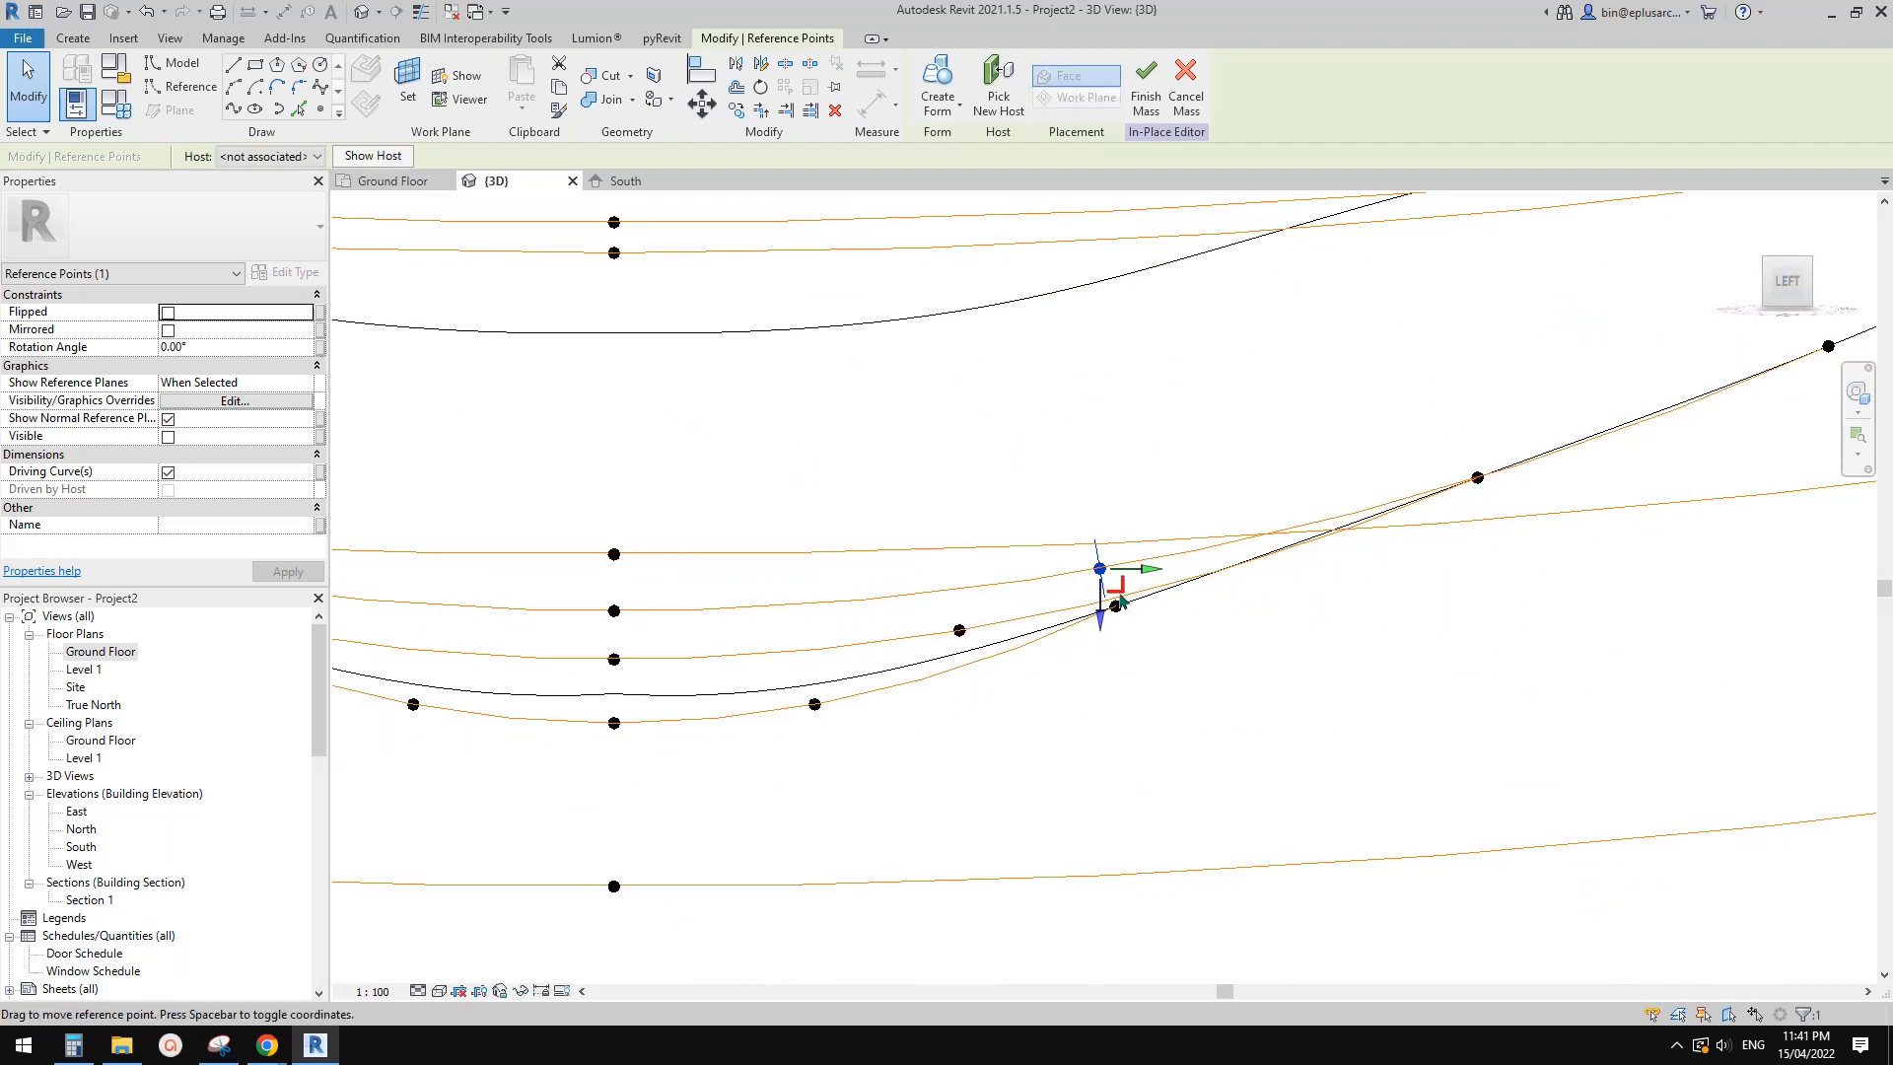
left_click_drag(1123, 592, 1123, 592)
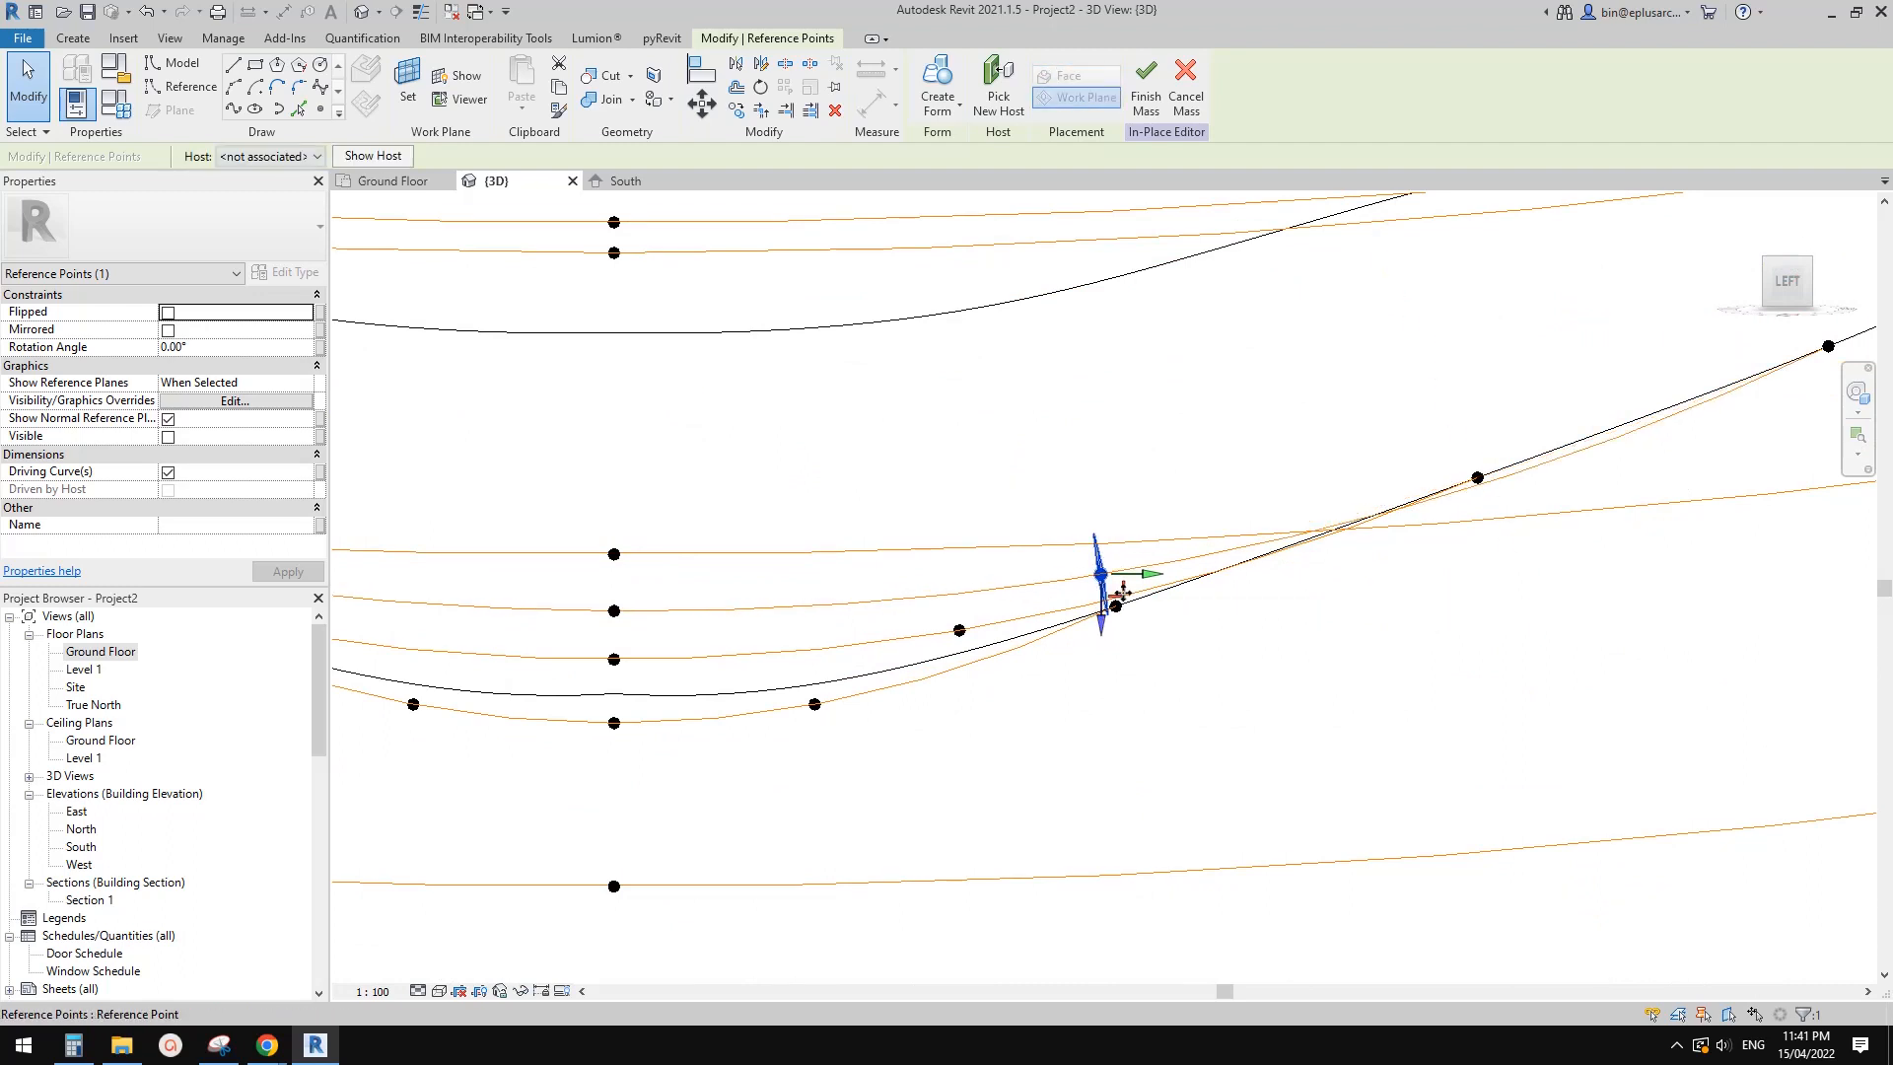
middle_click_drag(1200, 631, 1373, 546)
left_click(1381, 610)
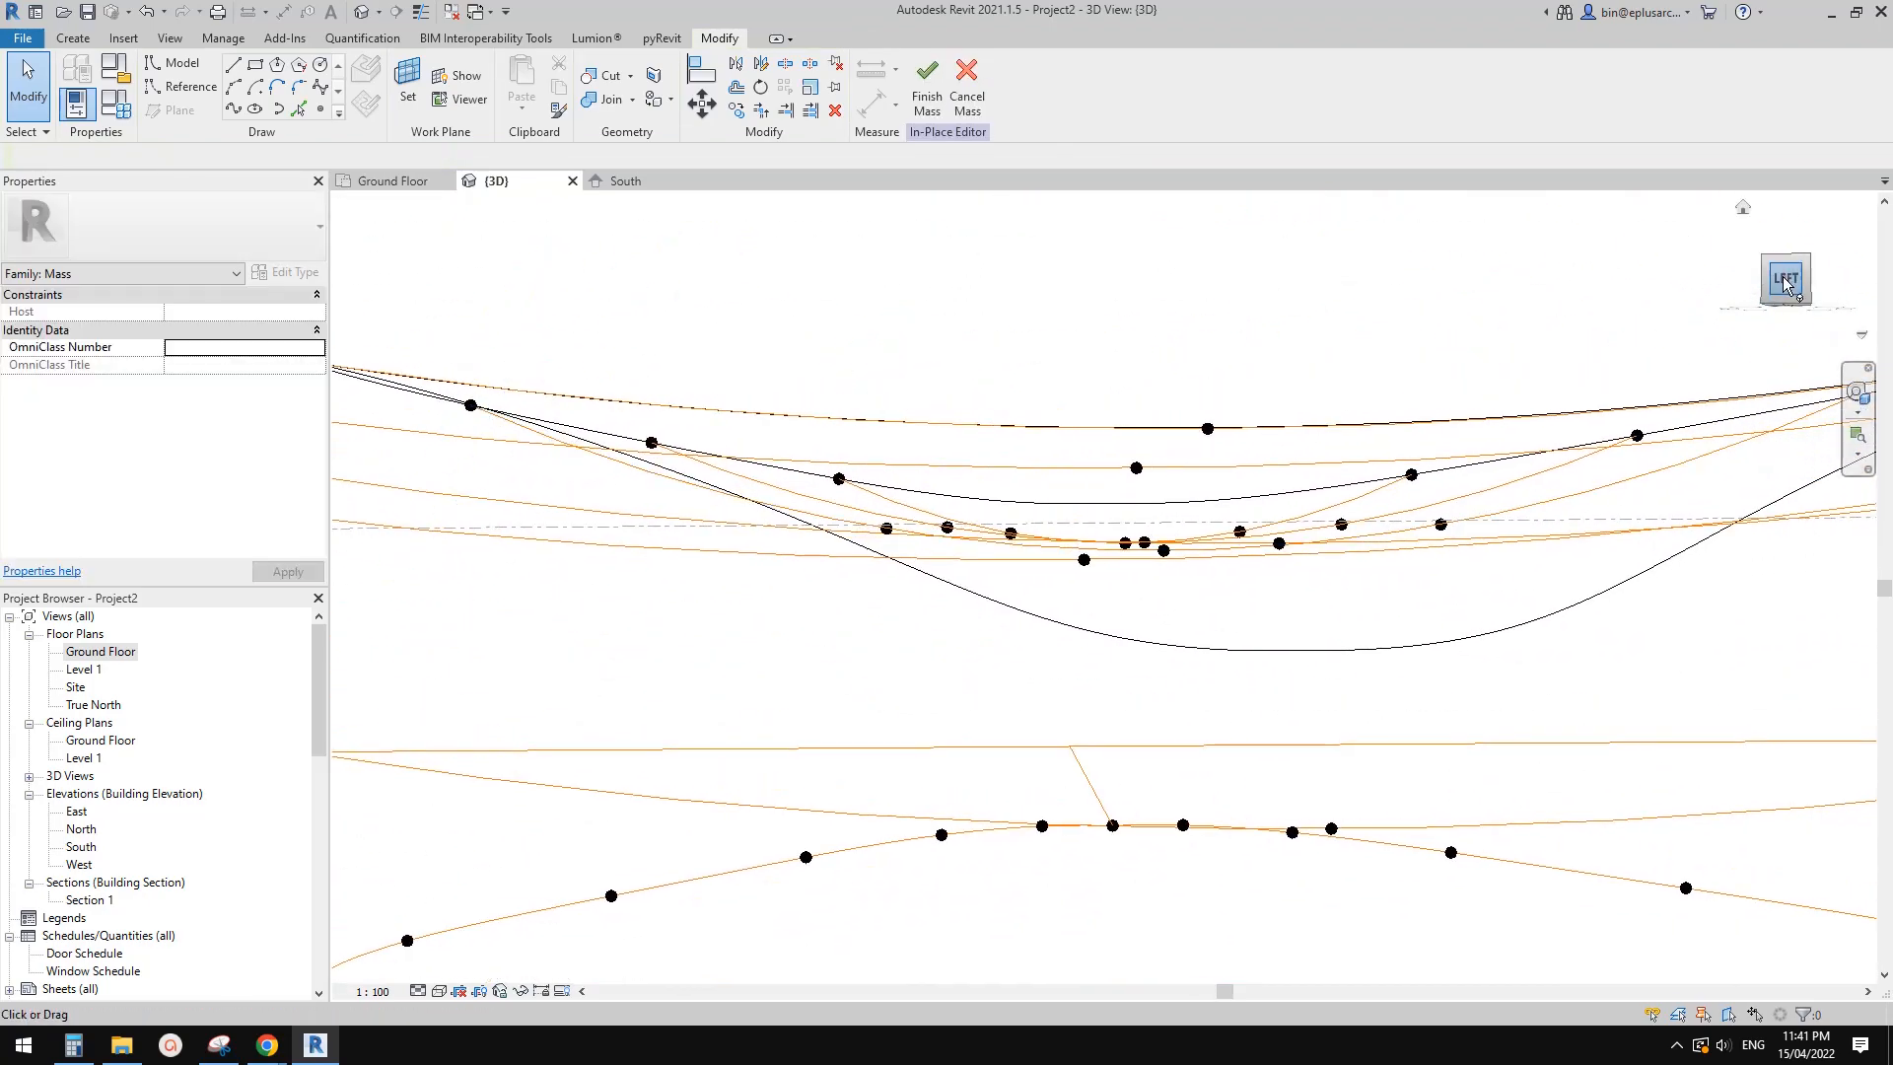
left_click(1786, 284)
scroll(1470, 452, "down", 5)
middle_click_drag(1553, 516, 1447, 544)
scroll(1447, 543, "up", 2)
scroll(1447, 542, "up", 5)
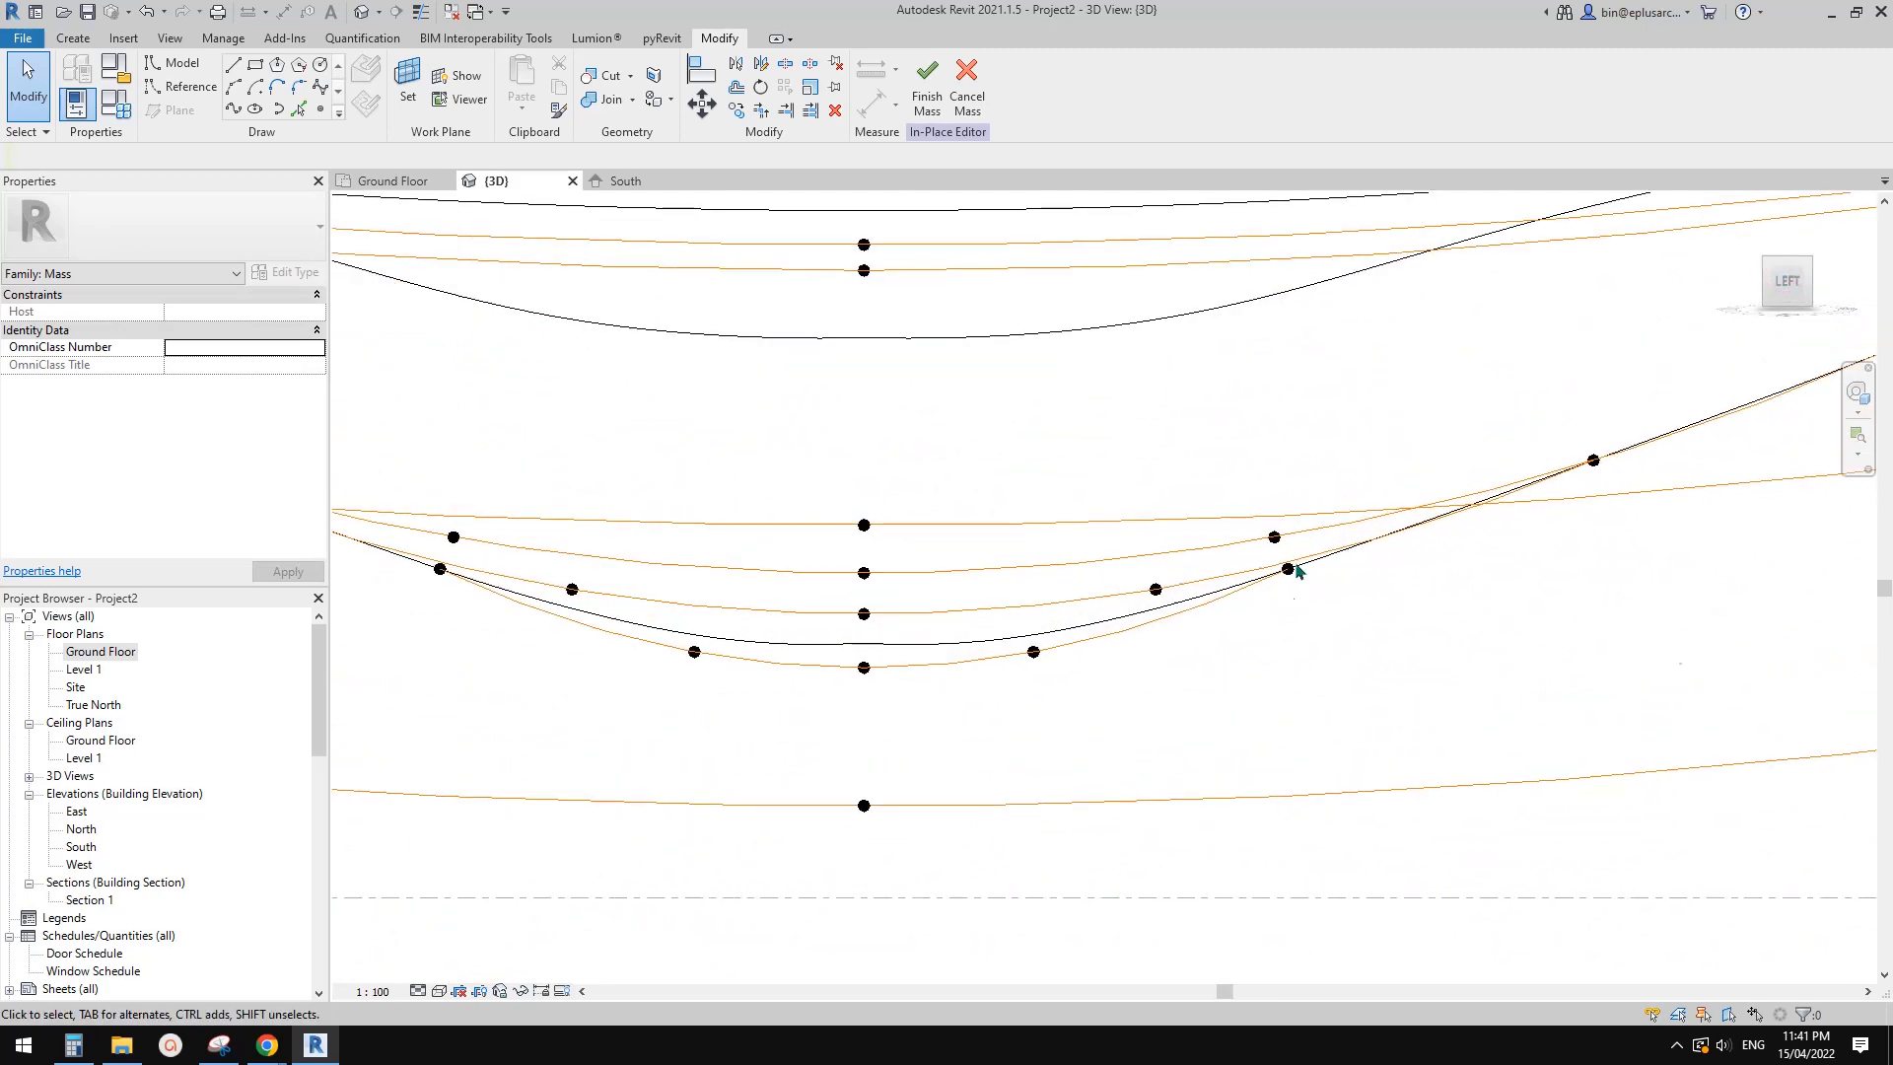
Select four points on the lower curves and drag them together, triggering the cannot-move error
left_click(1274, 537)
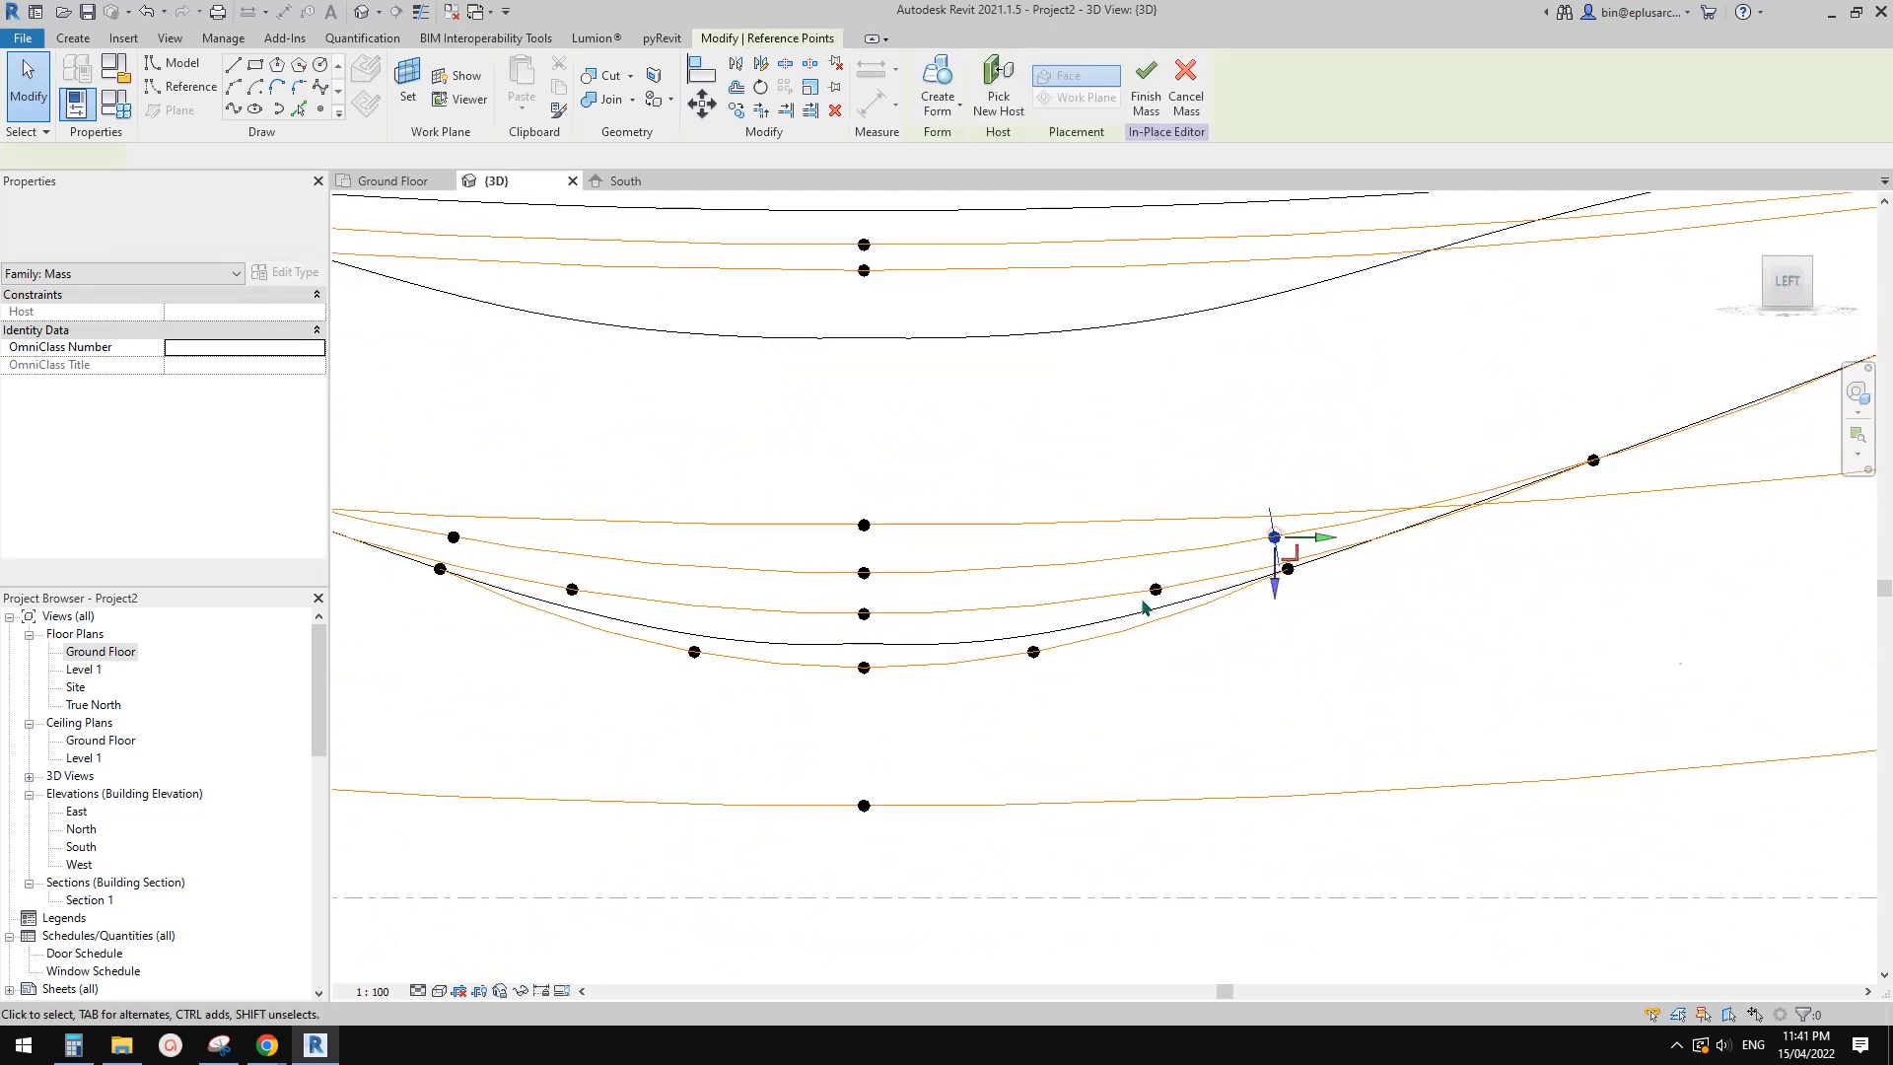
left_click(1033, 654, "ctrl")
middle_click_drag(1033, 655, 1273, 623)
left_click(695, 508, "ctrl")
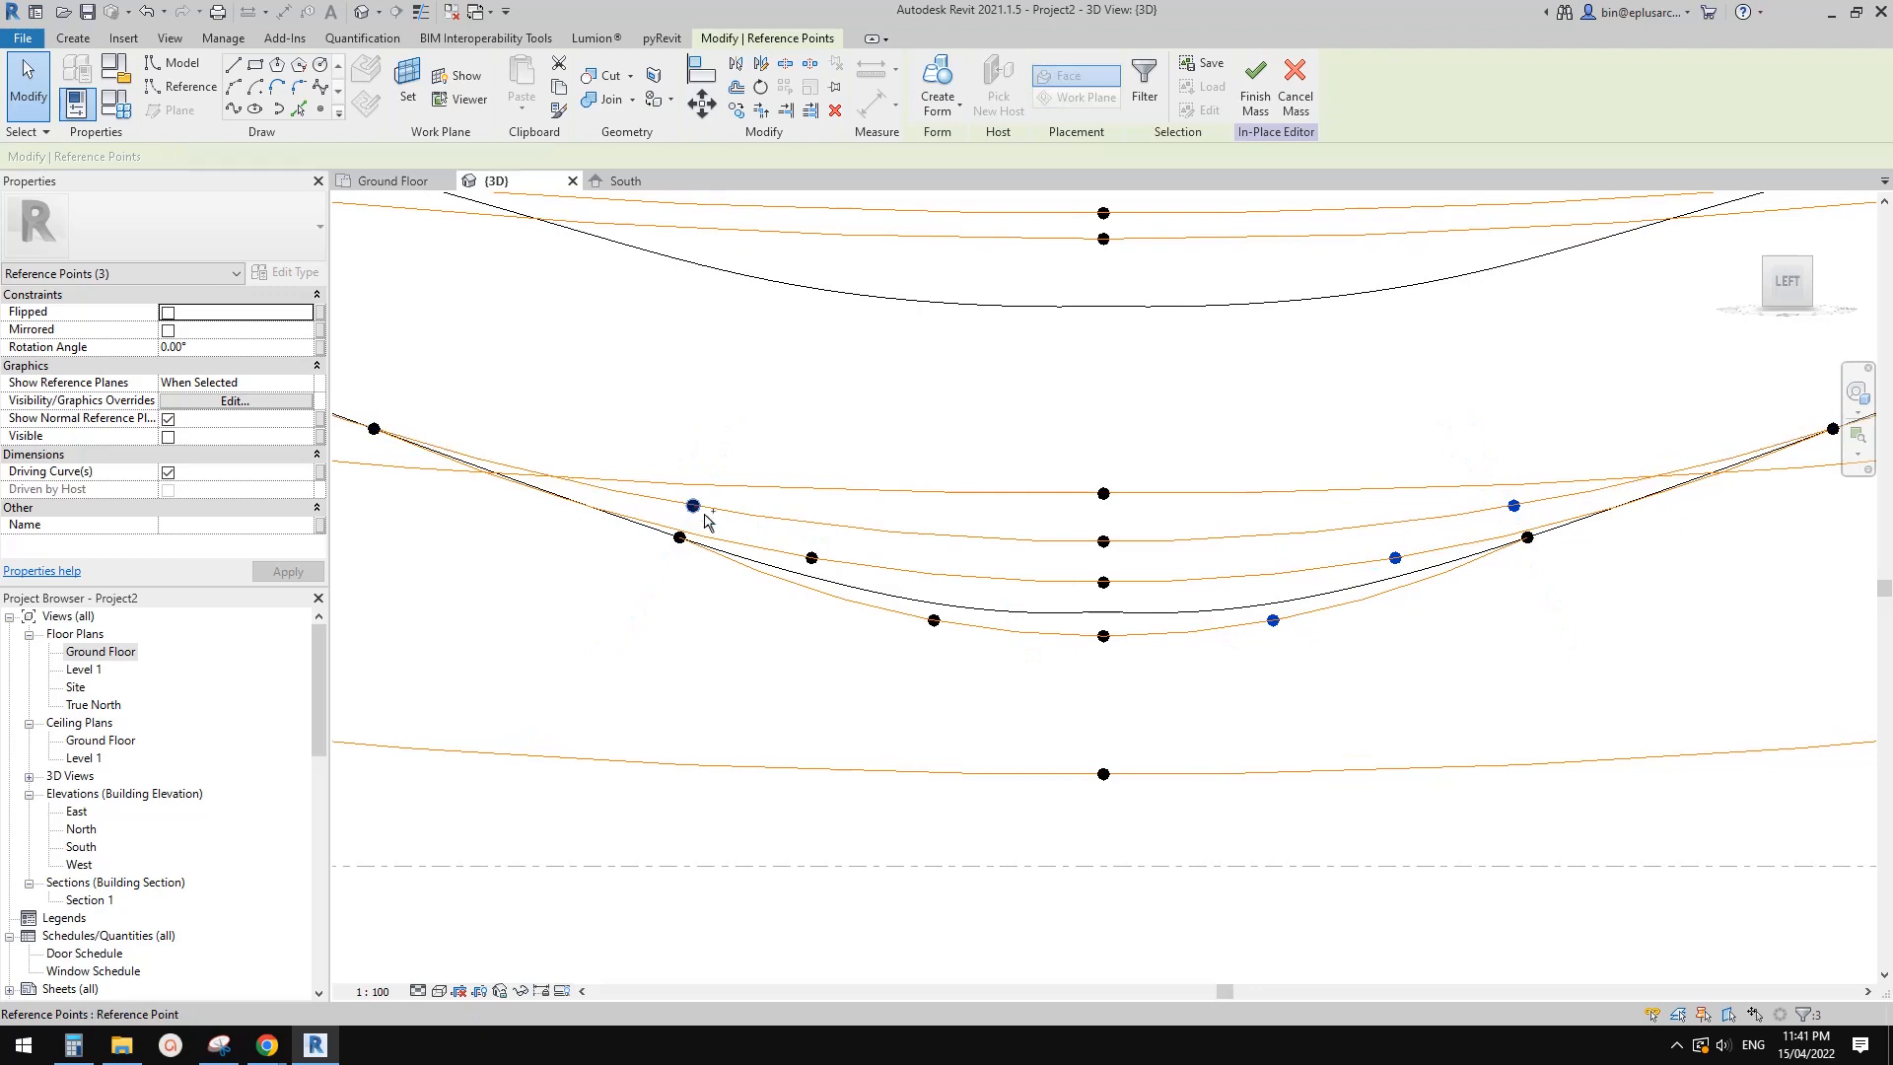
left_click(812, 558, "ctrl")
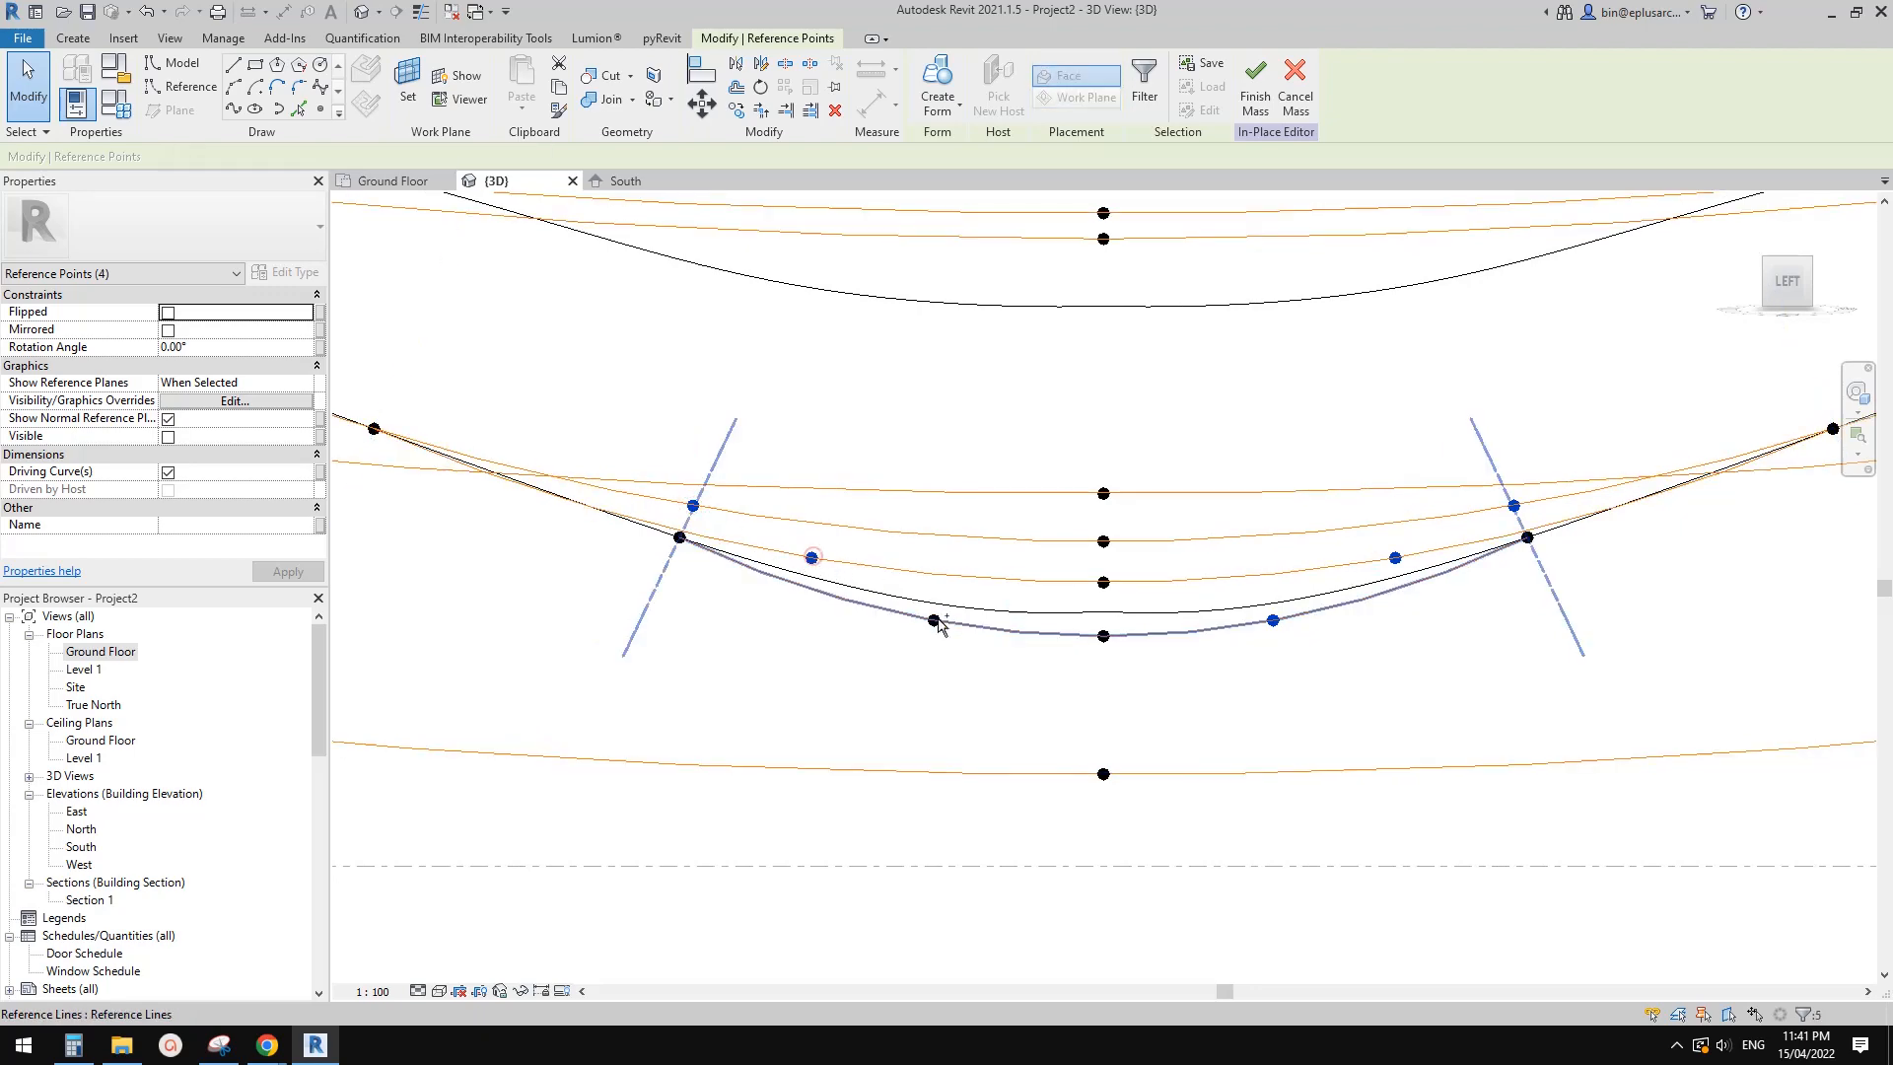
left_click_drag(935, 622, 1408, 629)
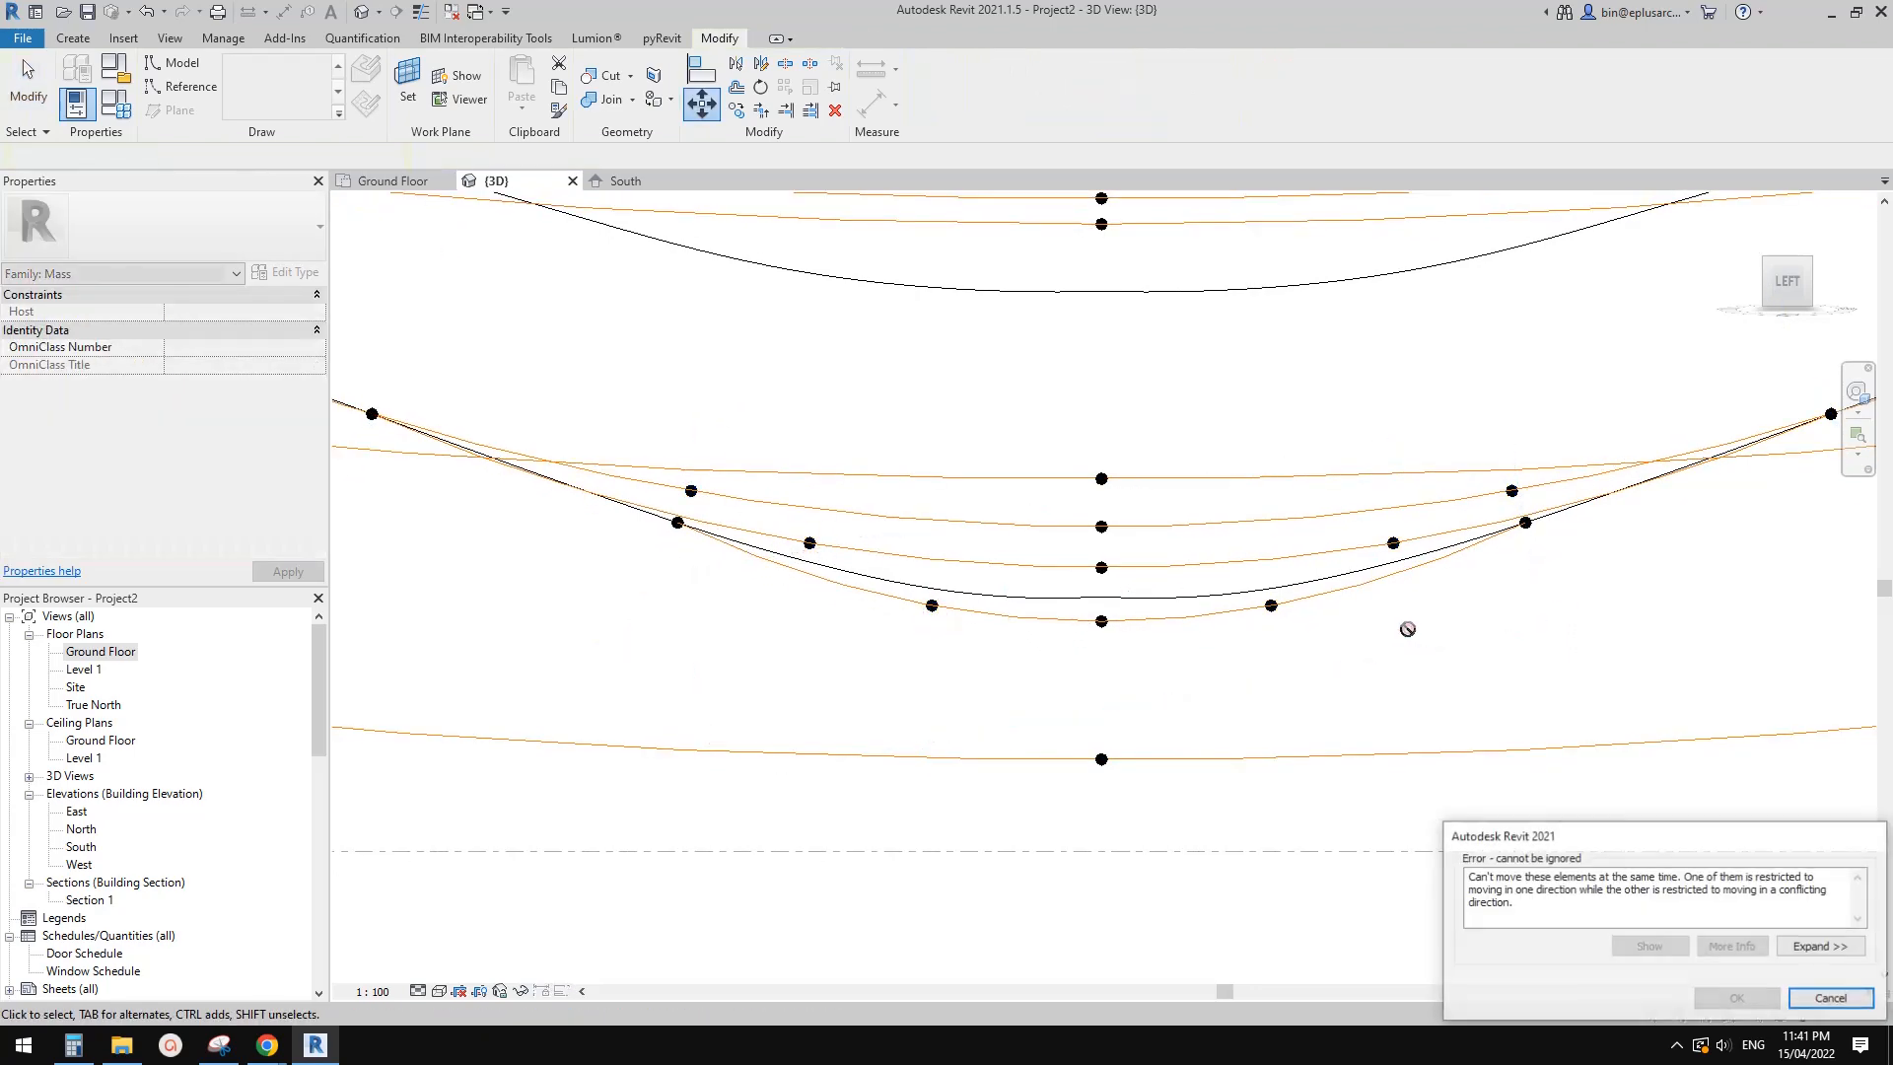
Dismiss the error, pick an upper reference point and start a MV move, then cancel it
key("Escape")
left_click(1393, 543)
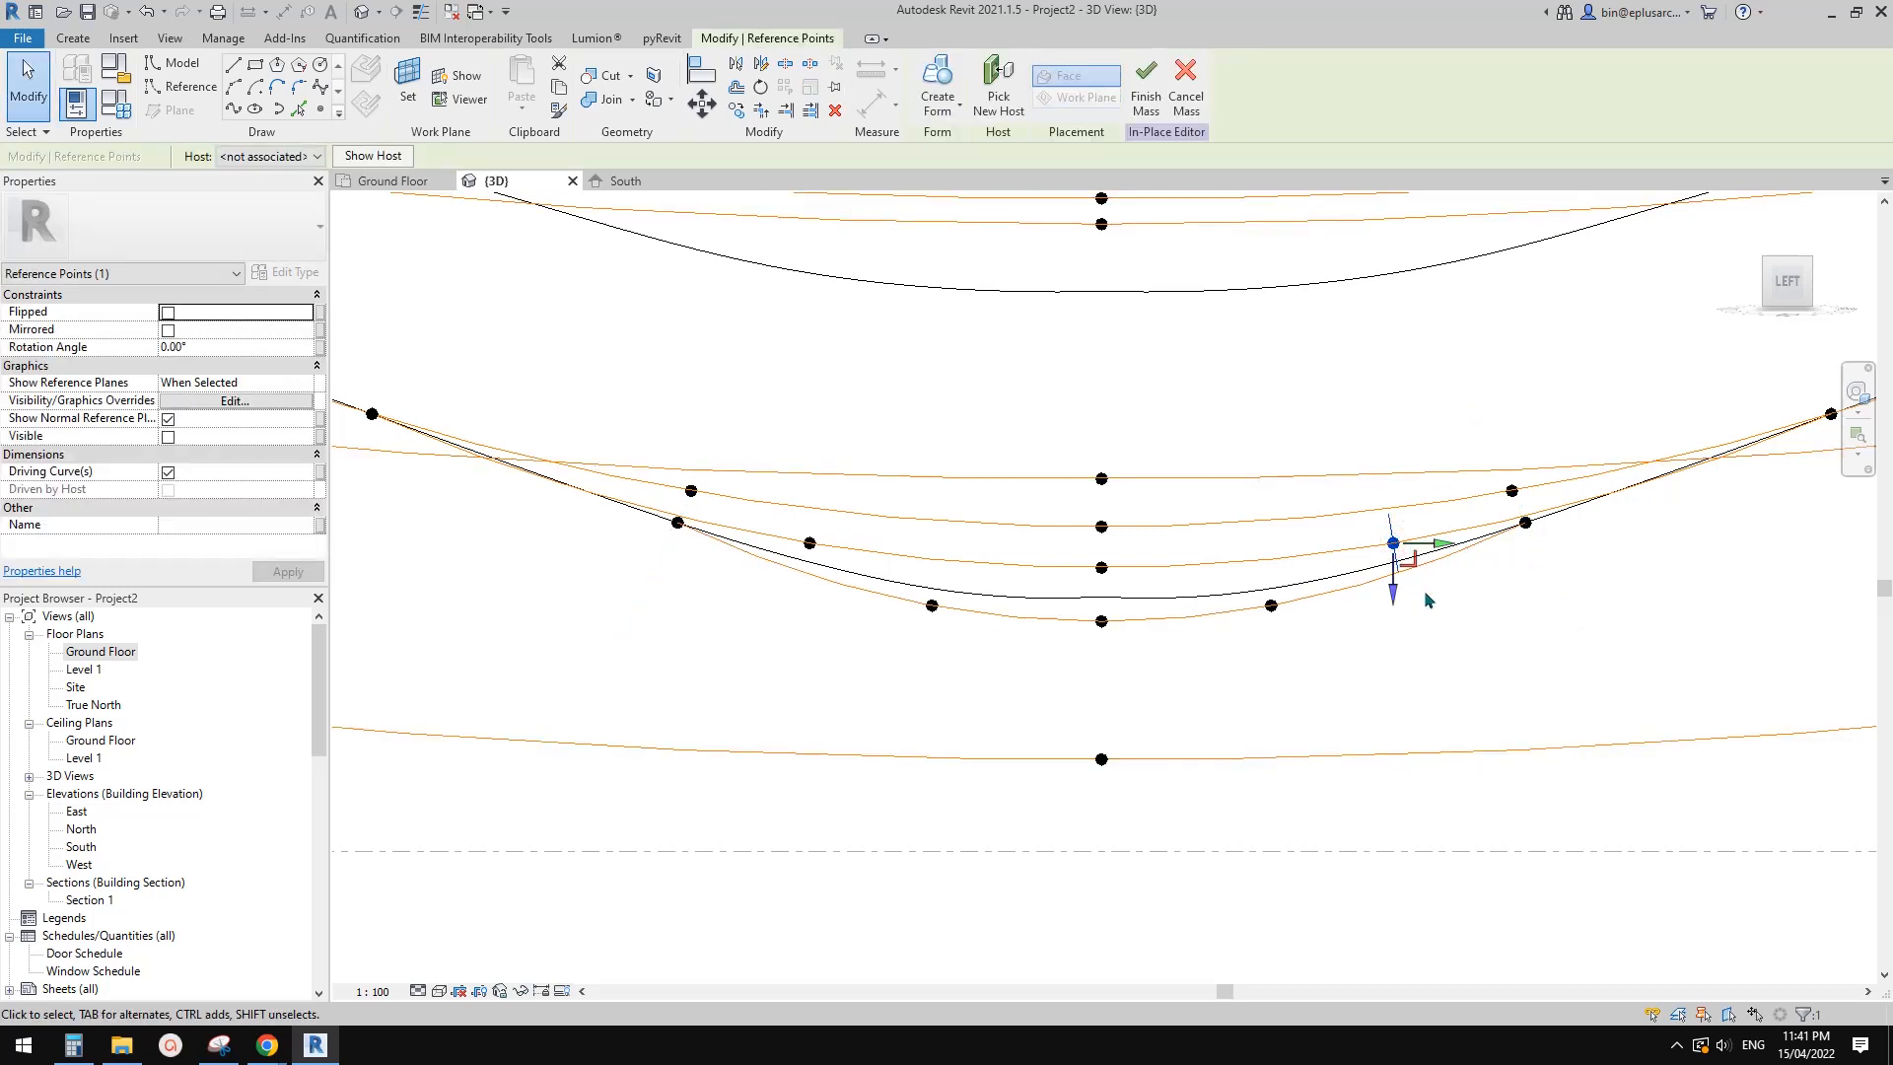
scroll(1424, 593, "up", 1)
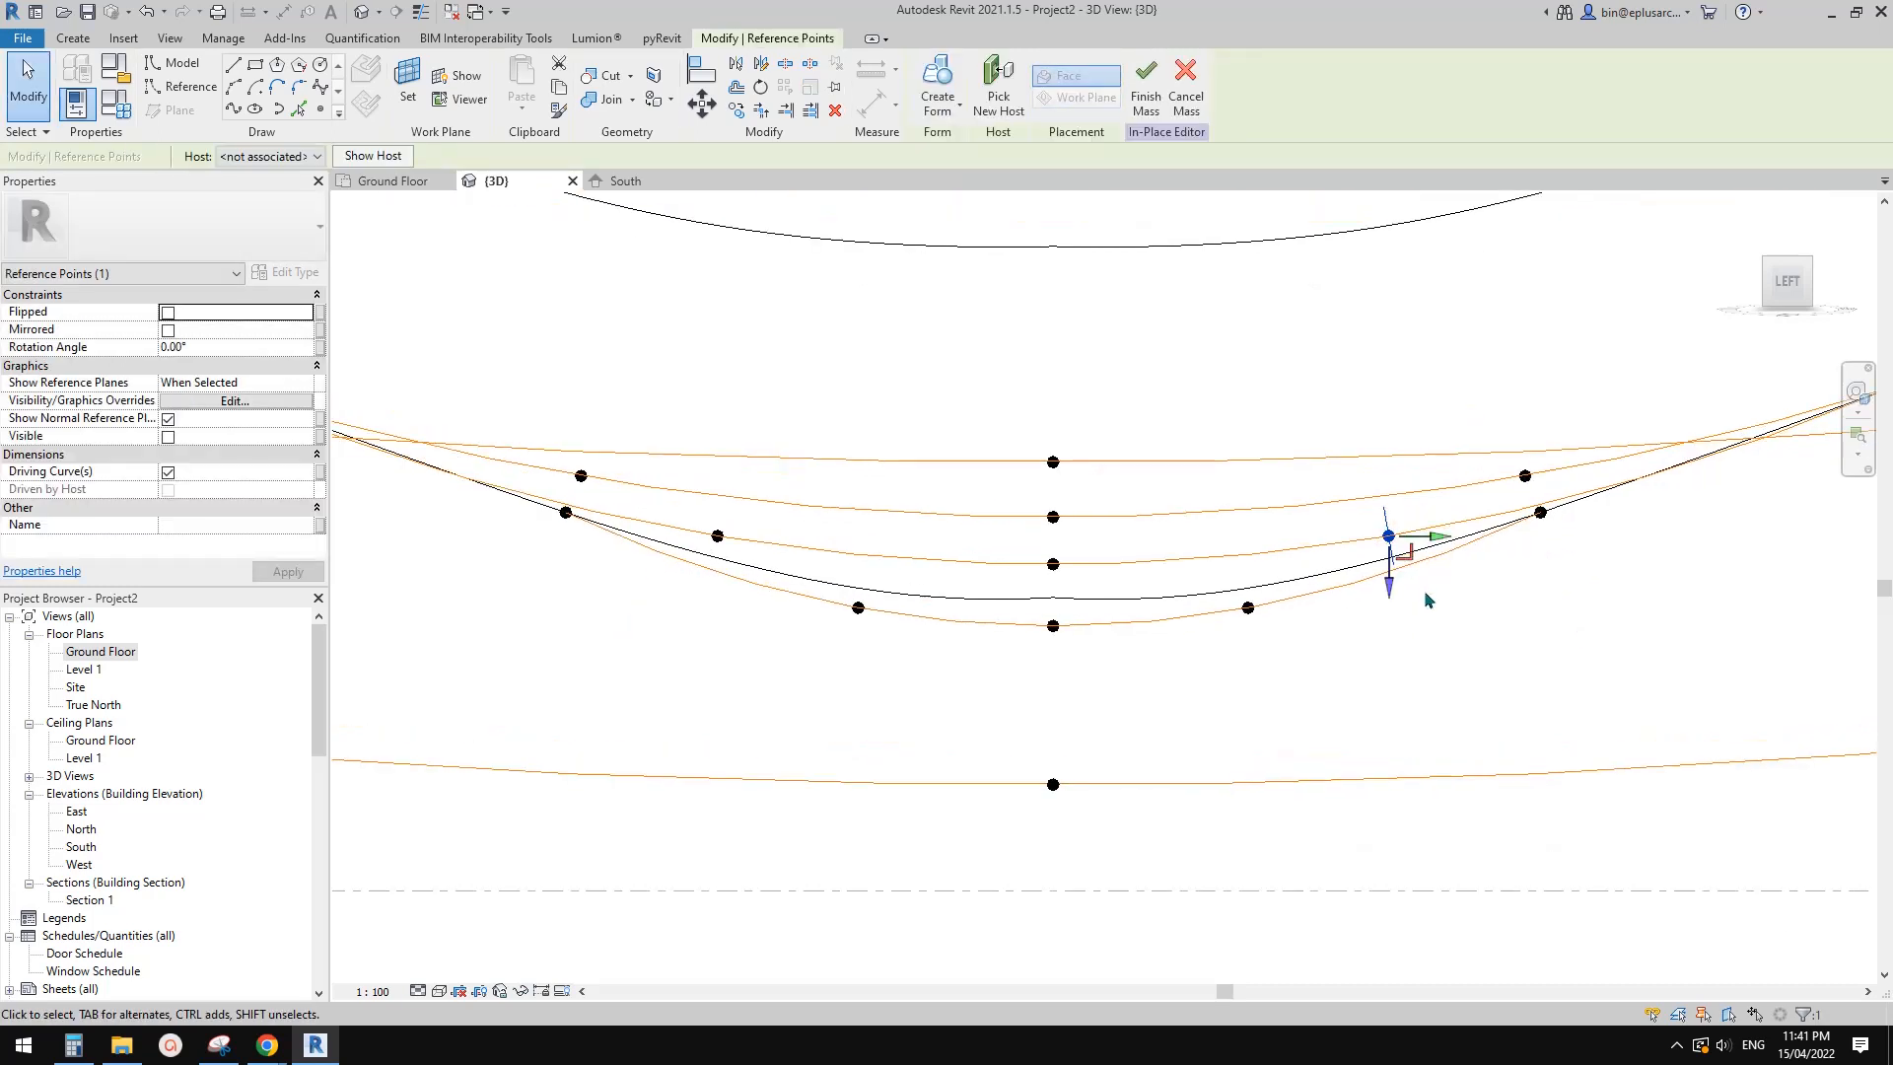
left_click(1426, 593)
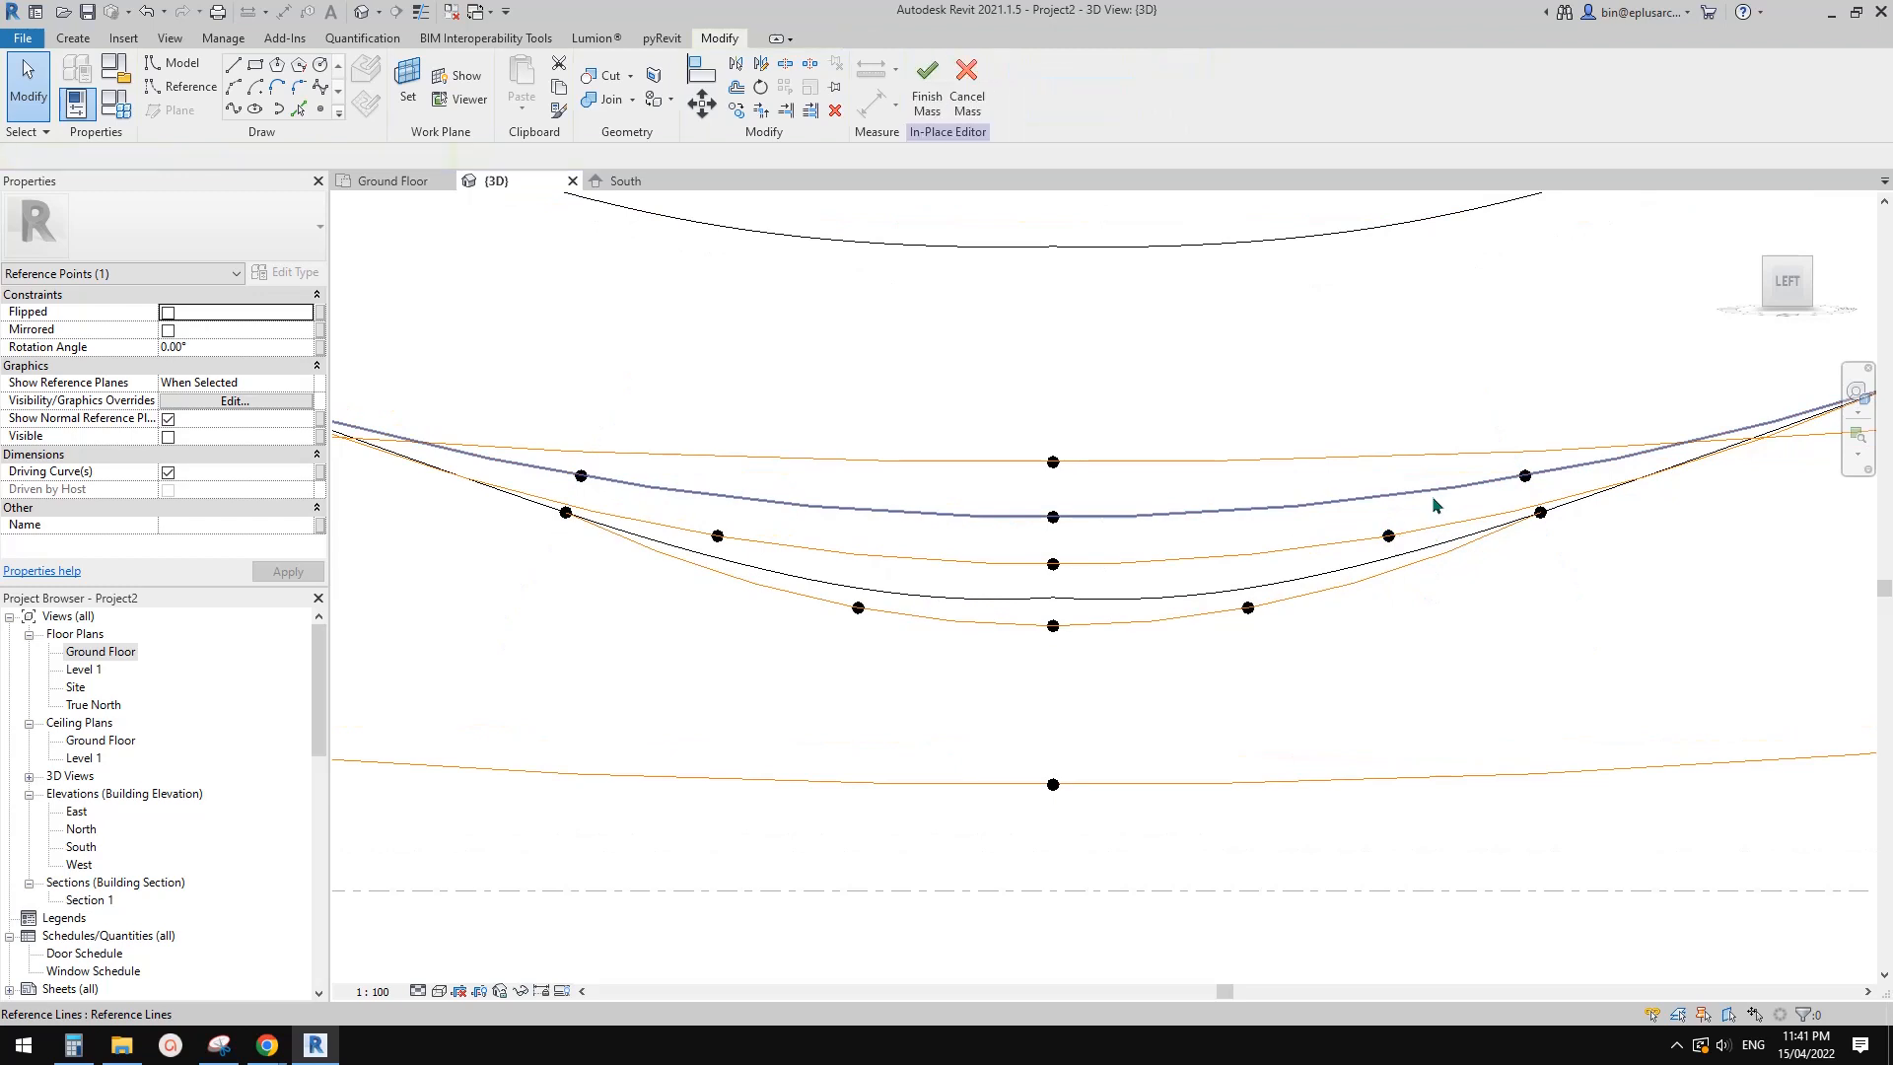
left_click(1529, 480)
key("m")
key("v")
left_click(1552, 298)
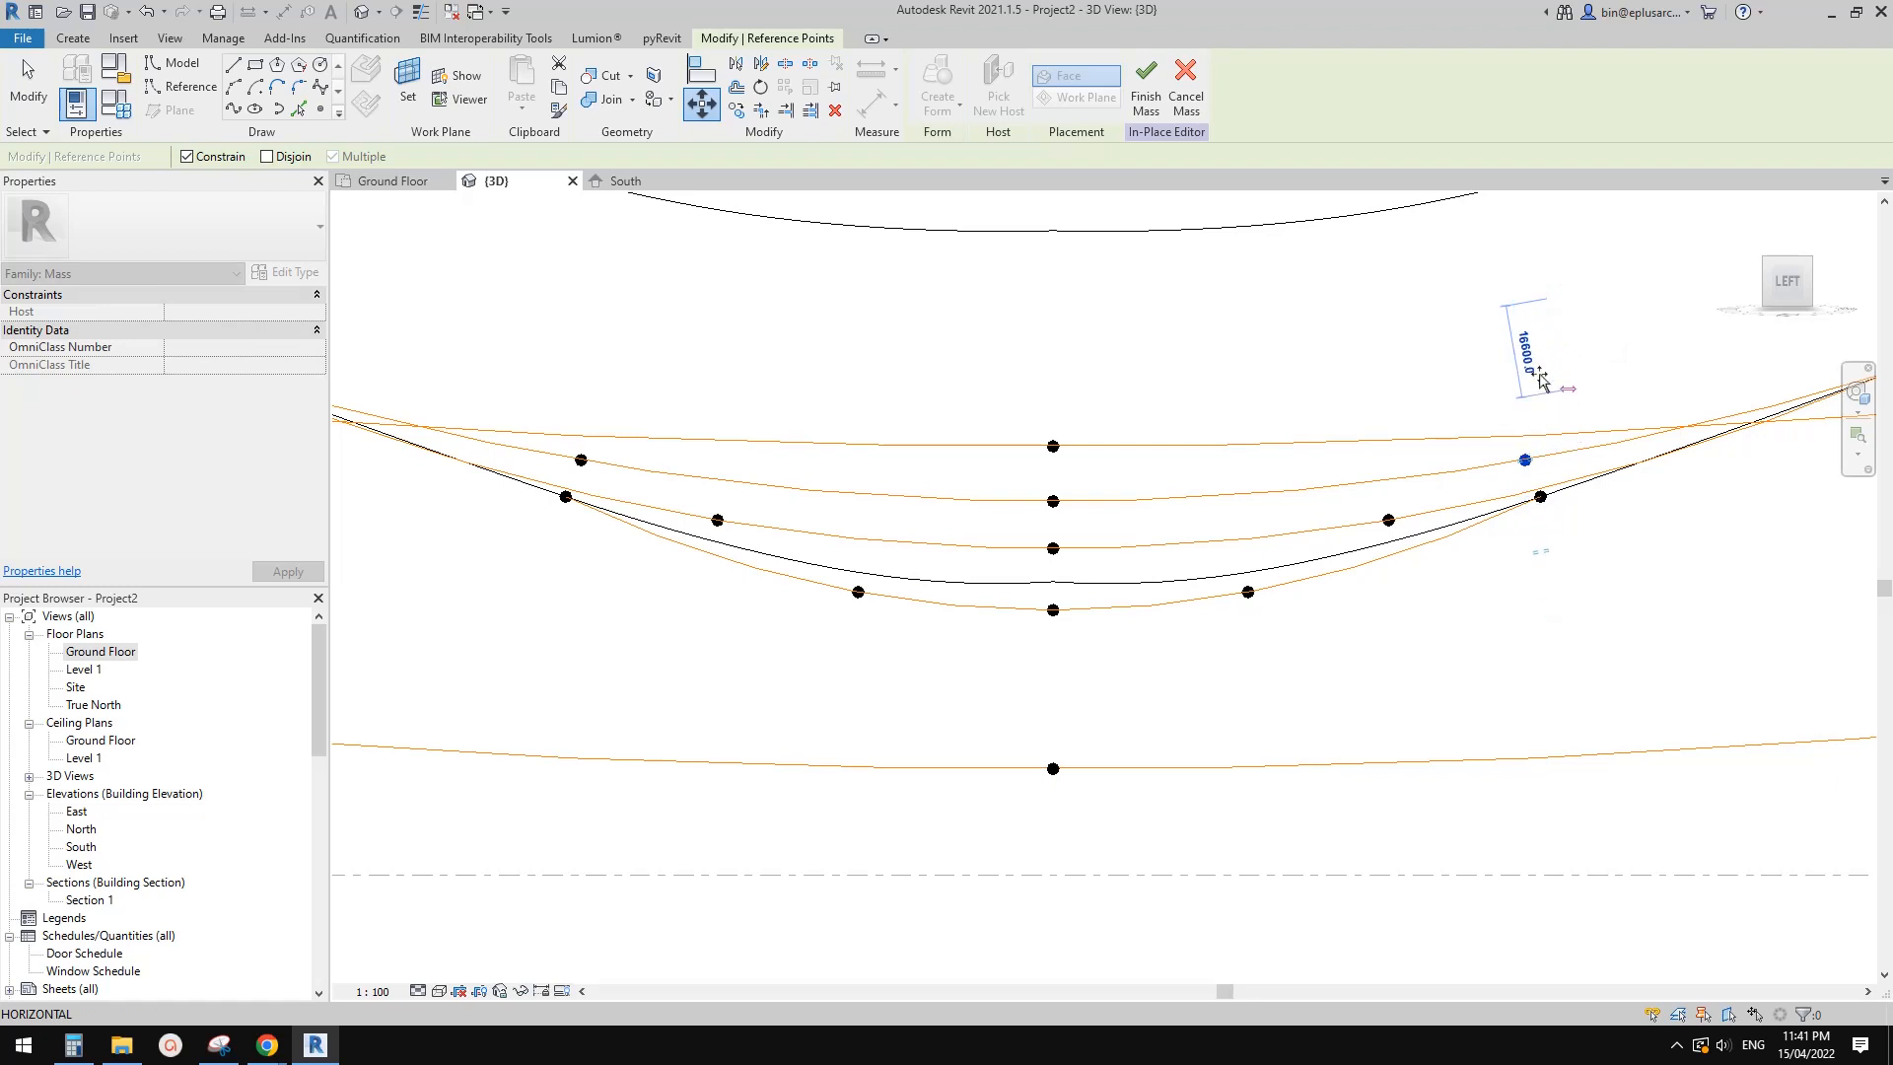
key("Escape")
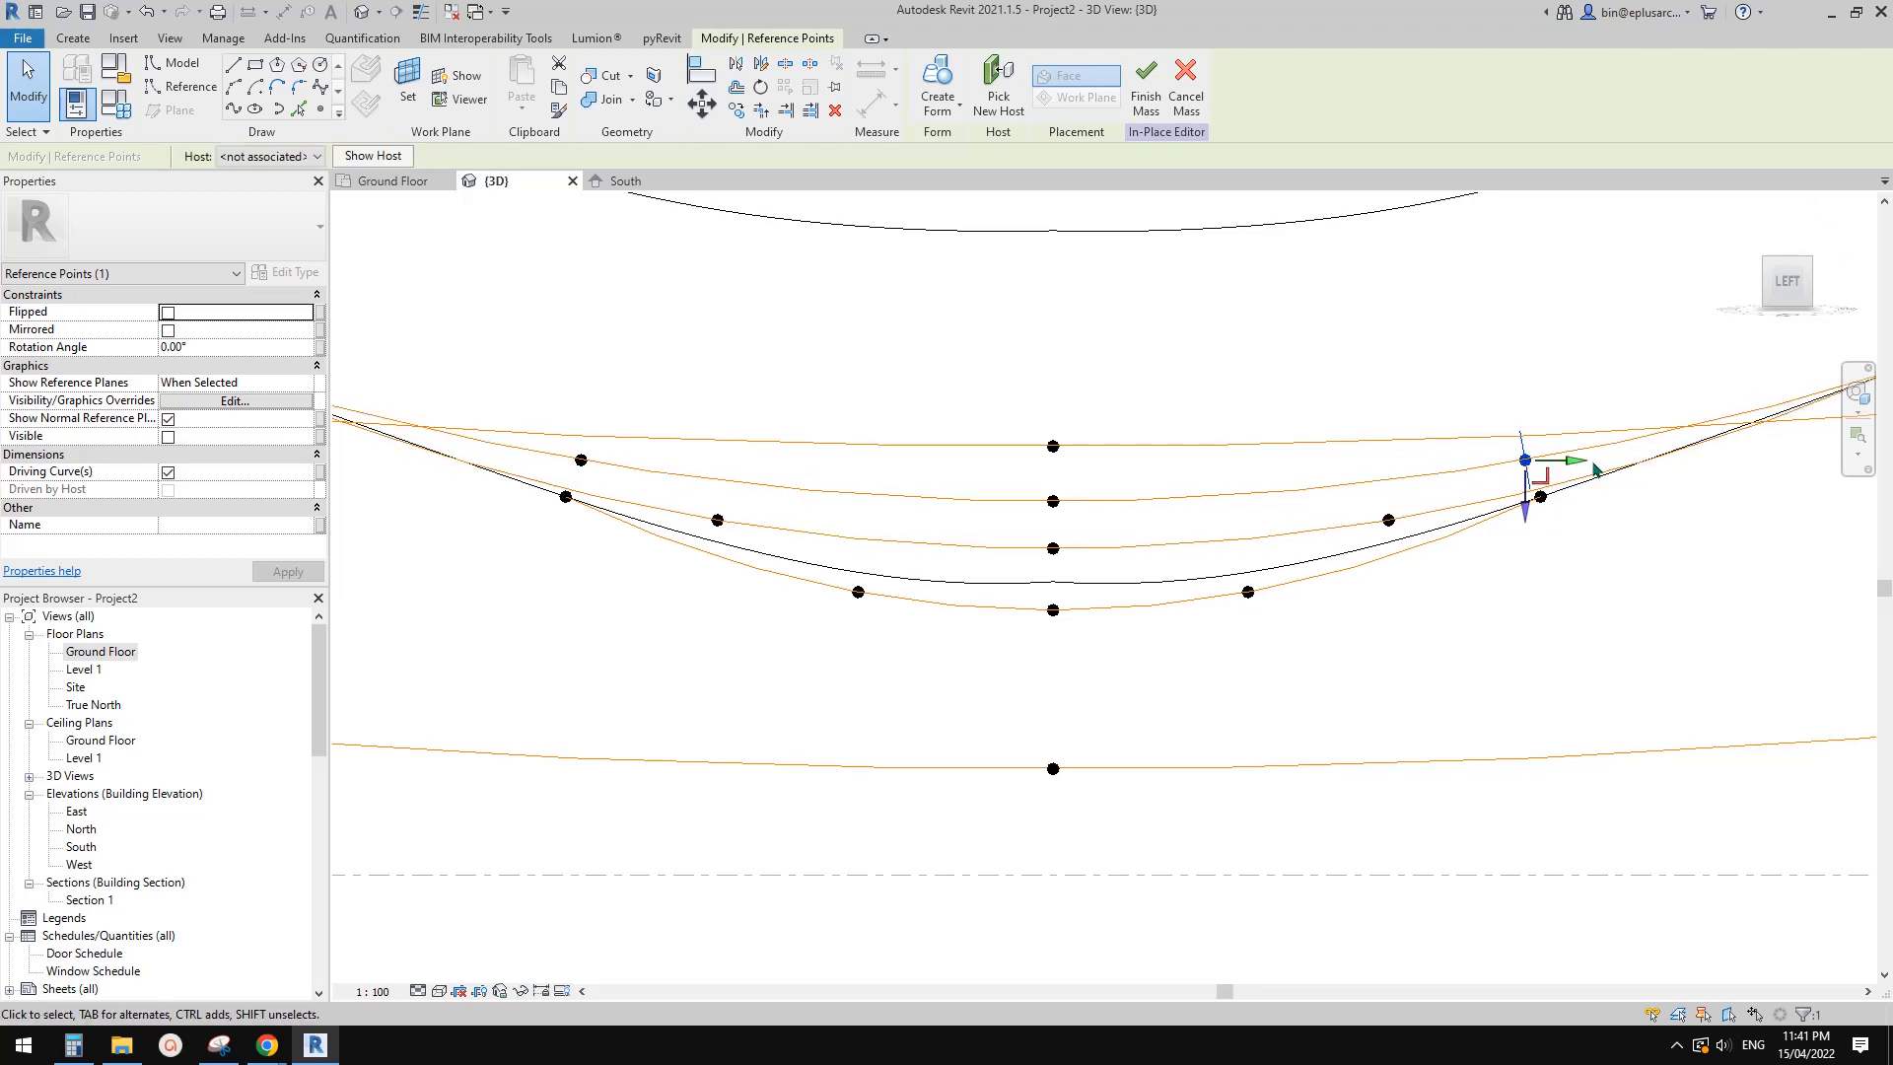
Orbit along the curves and select three middle-profile reference points, then clear the selection
middle_click_drag(1595, 468, 1330, 440, "shift")
key("Escape")
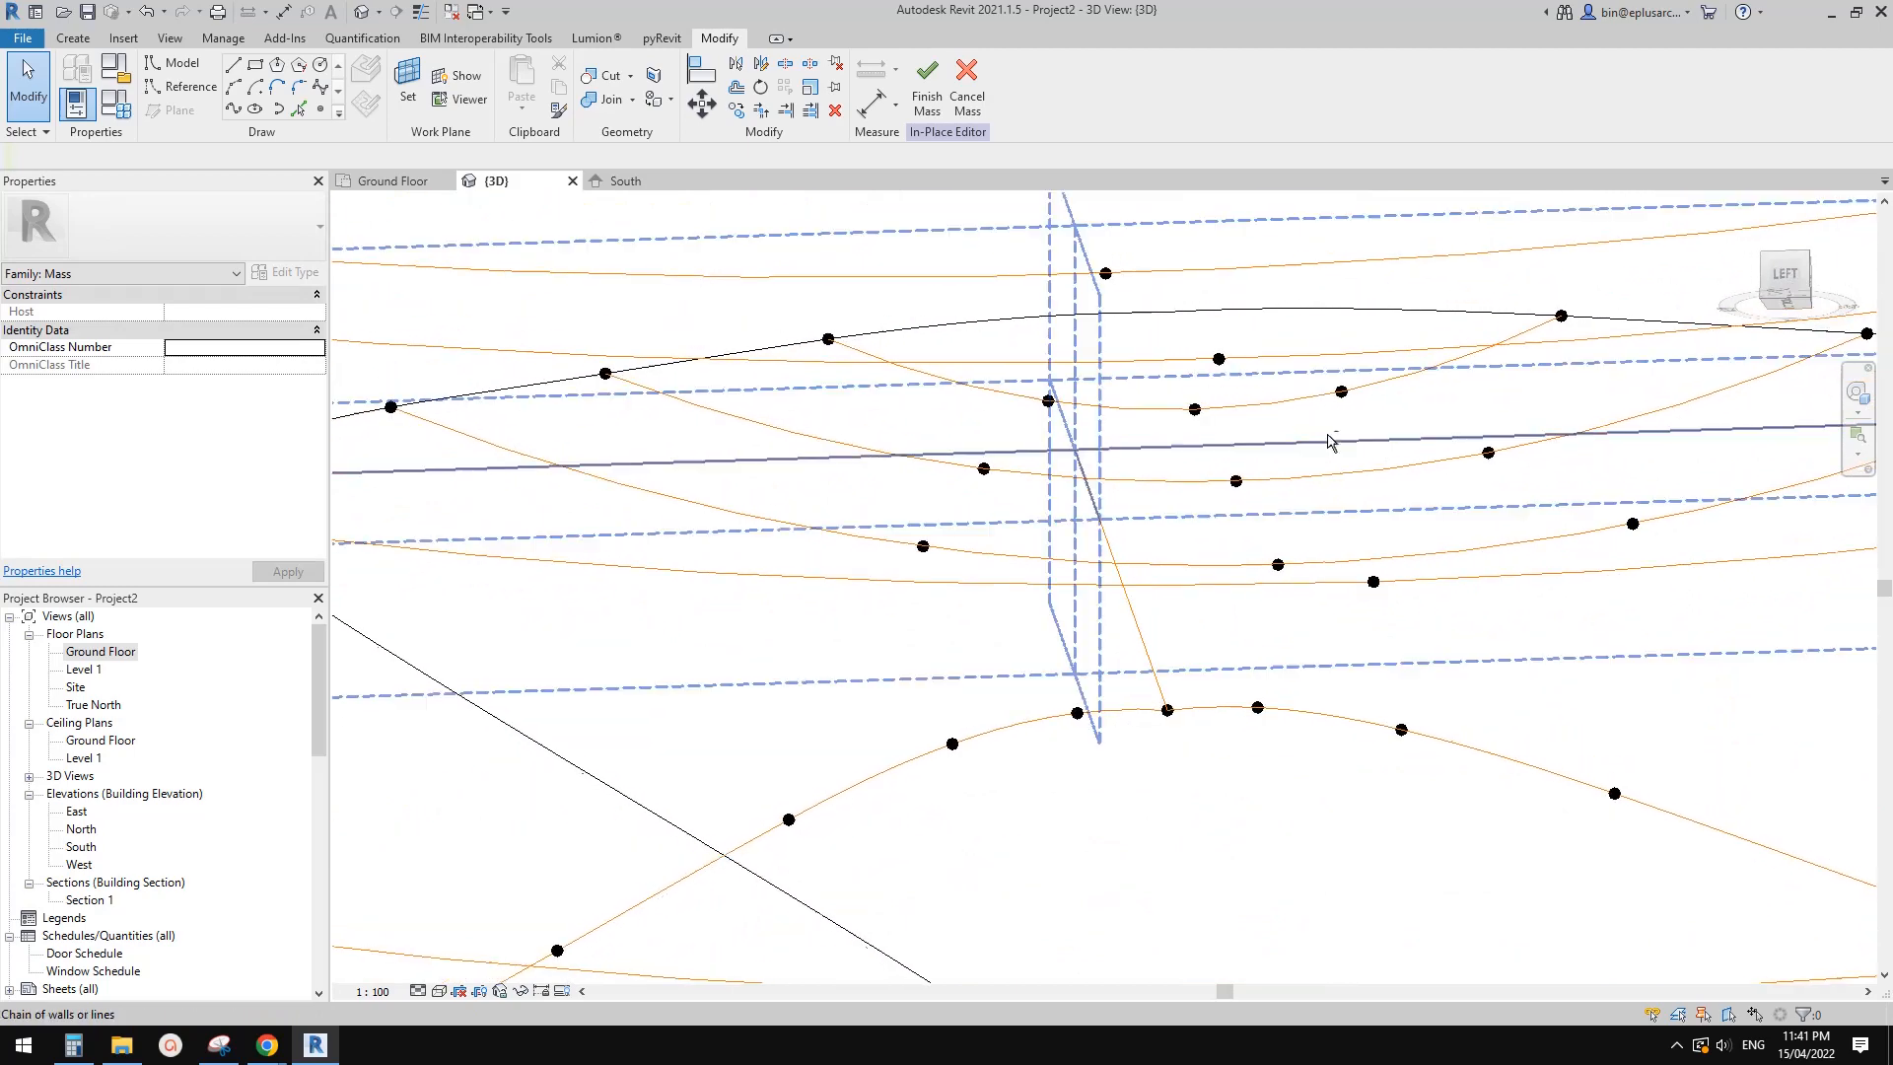
left_click(1195, 409)
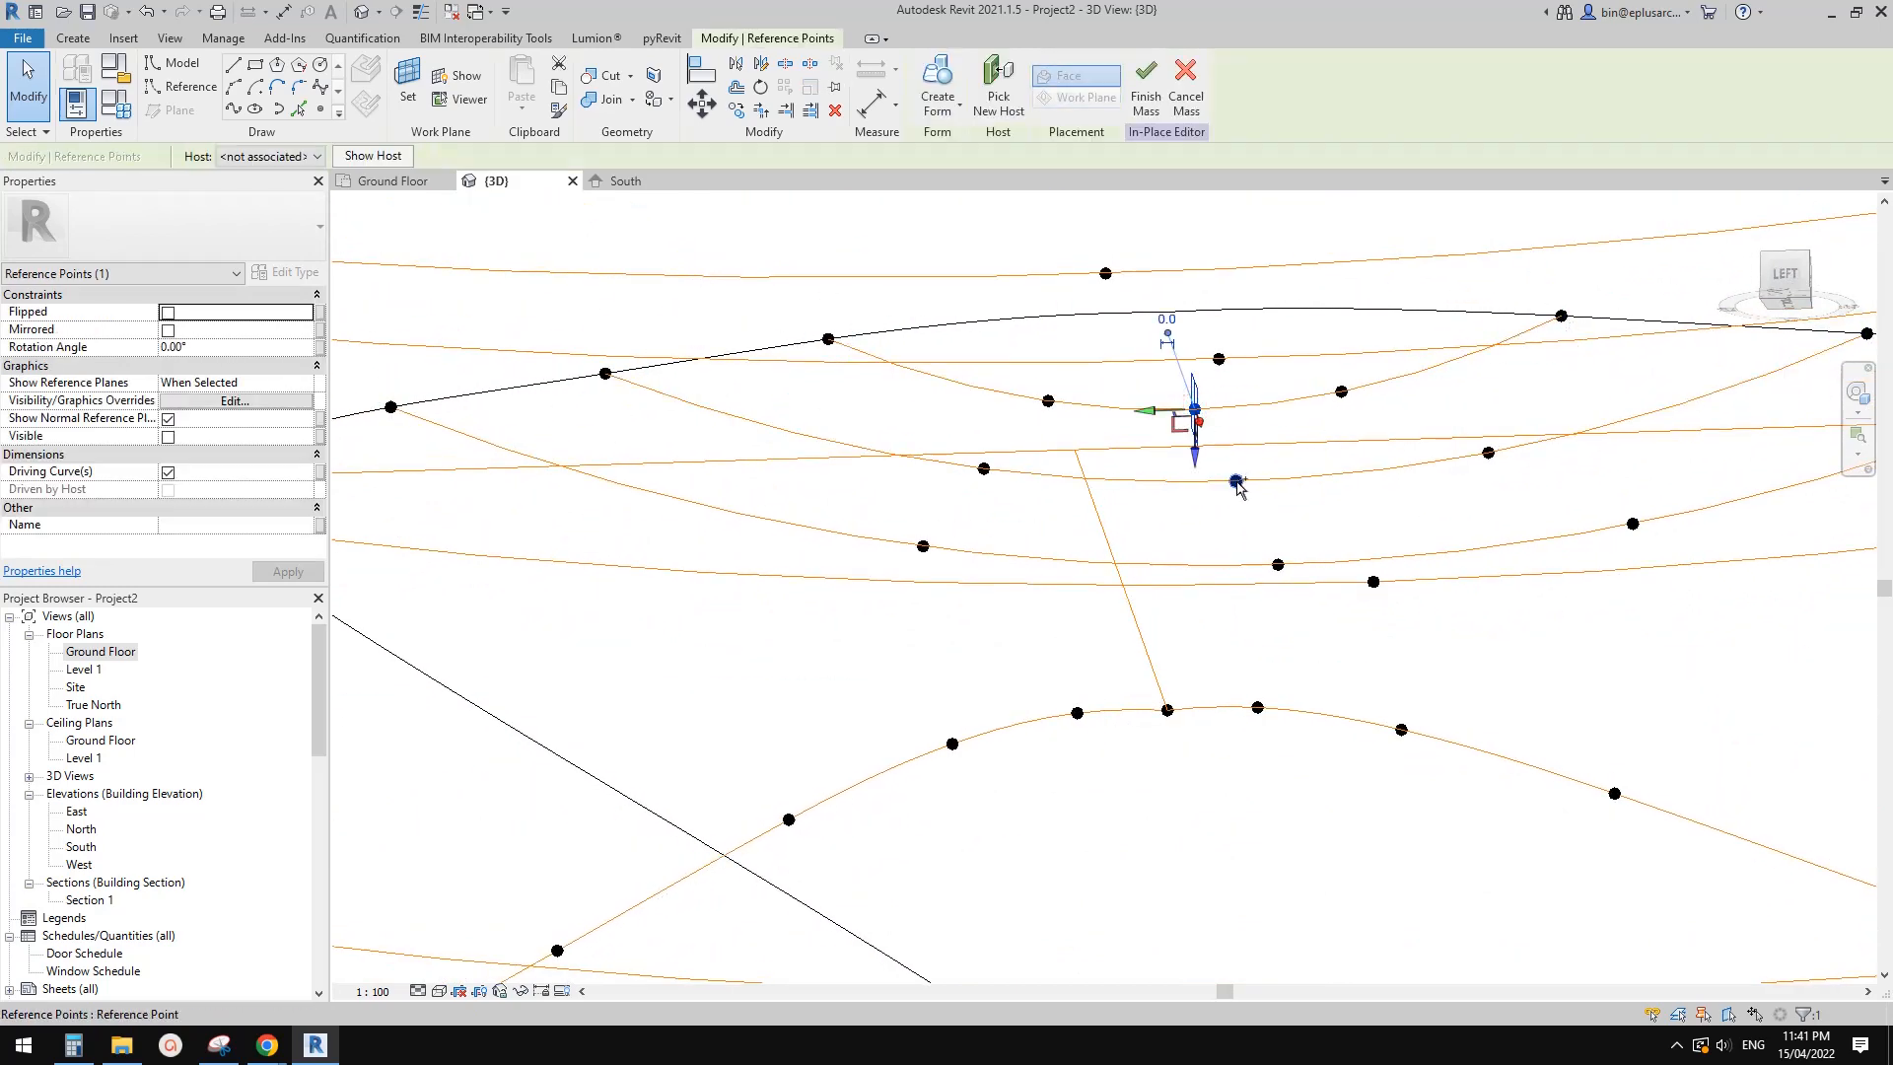
left_click(1235, 481, "ctrl")
left_click(1279, 563, "ctrl")
mouse_move(1280, 562)
middle_mouse_down("shift")
mouse_move(1486, 400)
mouse_move(1275, 562)
mouse_move(1295, 574)
middle_mouse_up("shift")
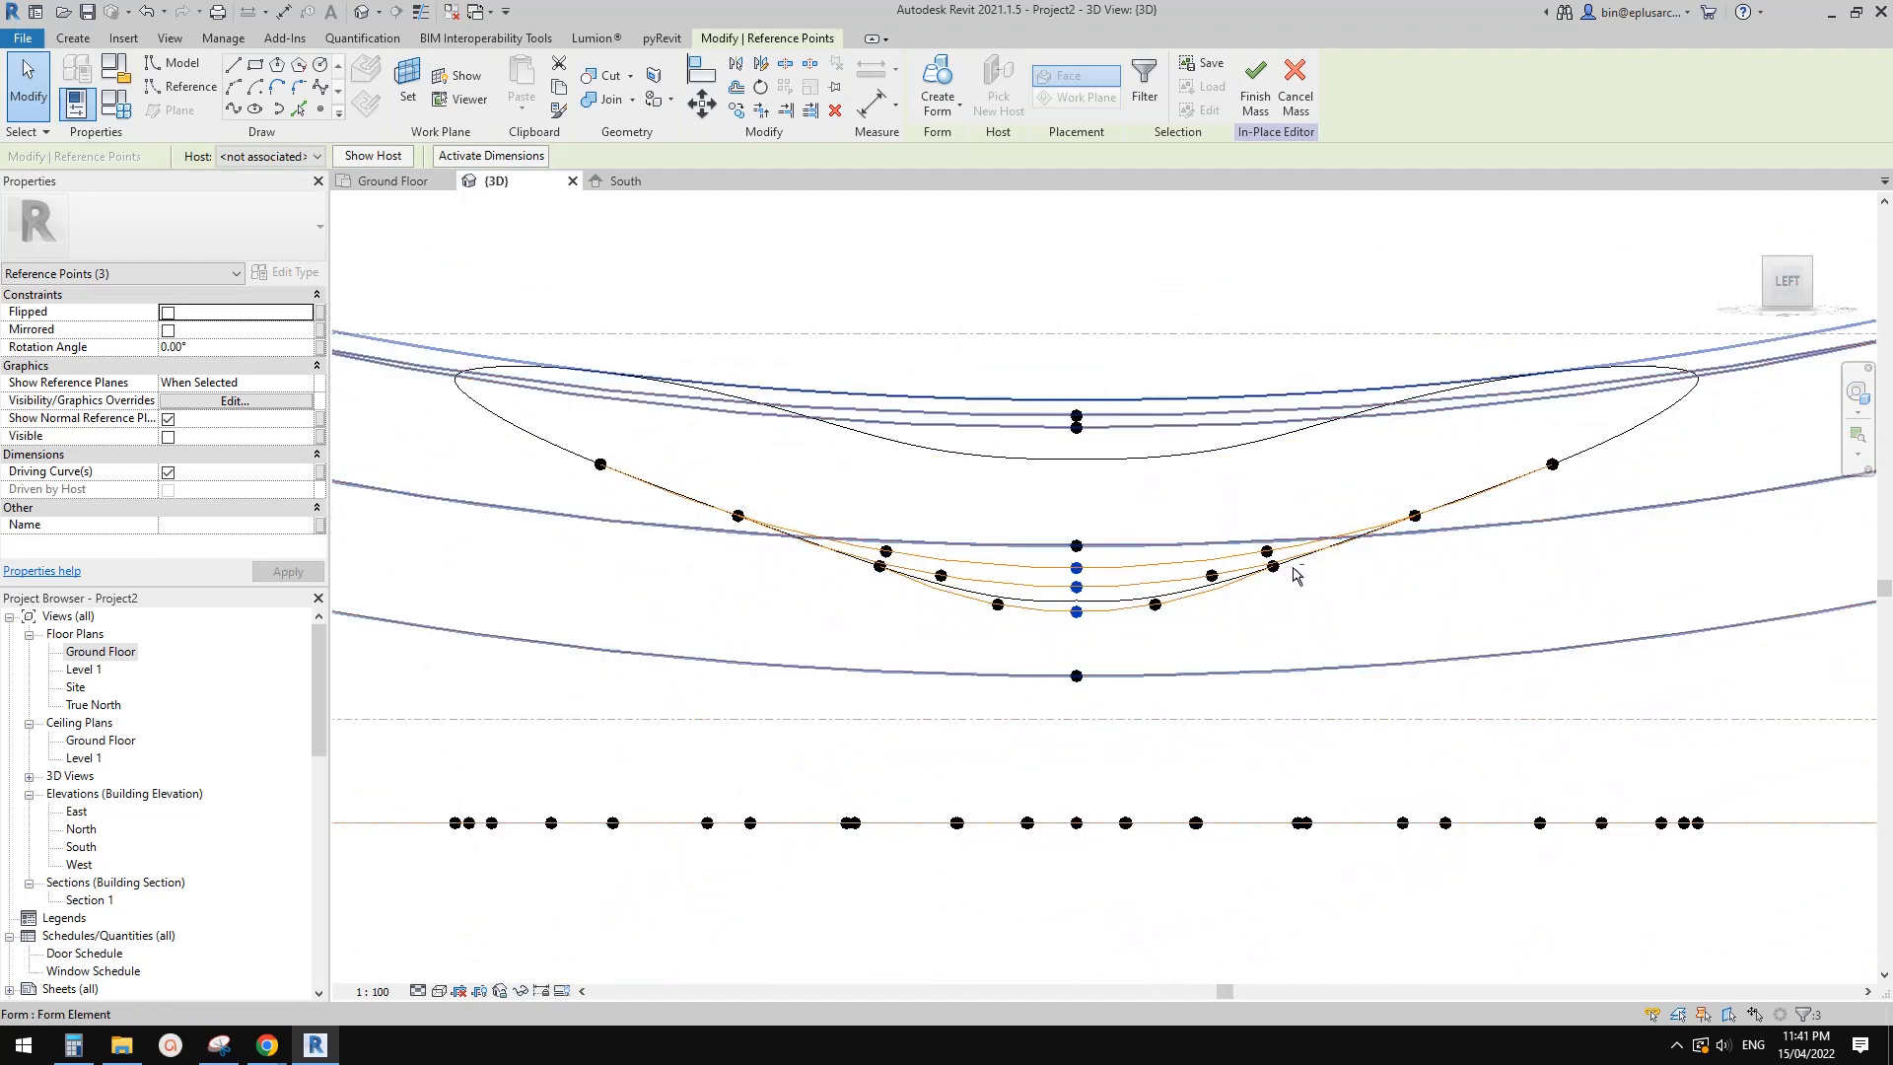
scroll(1119, 581, "up", 2)
key("Escape")
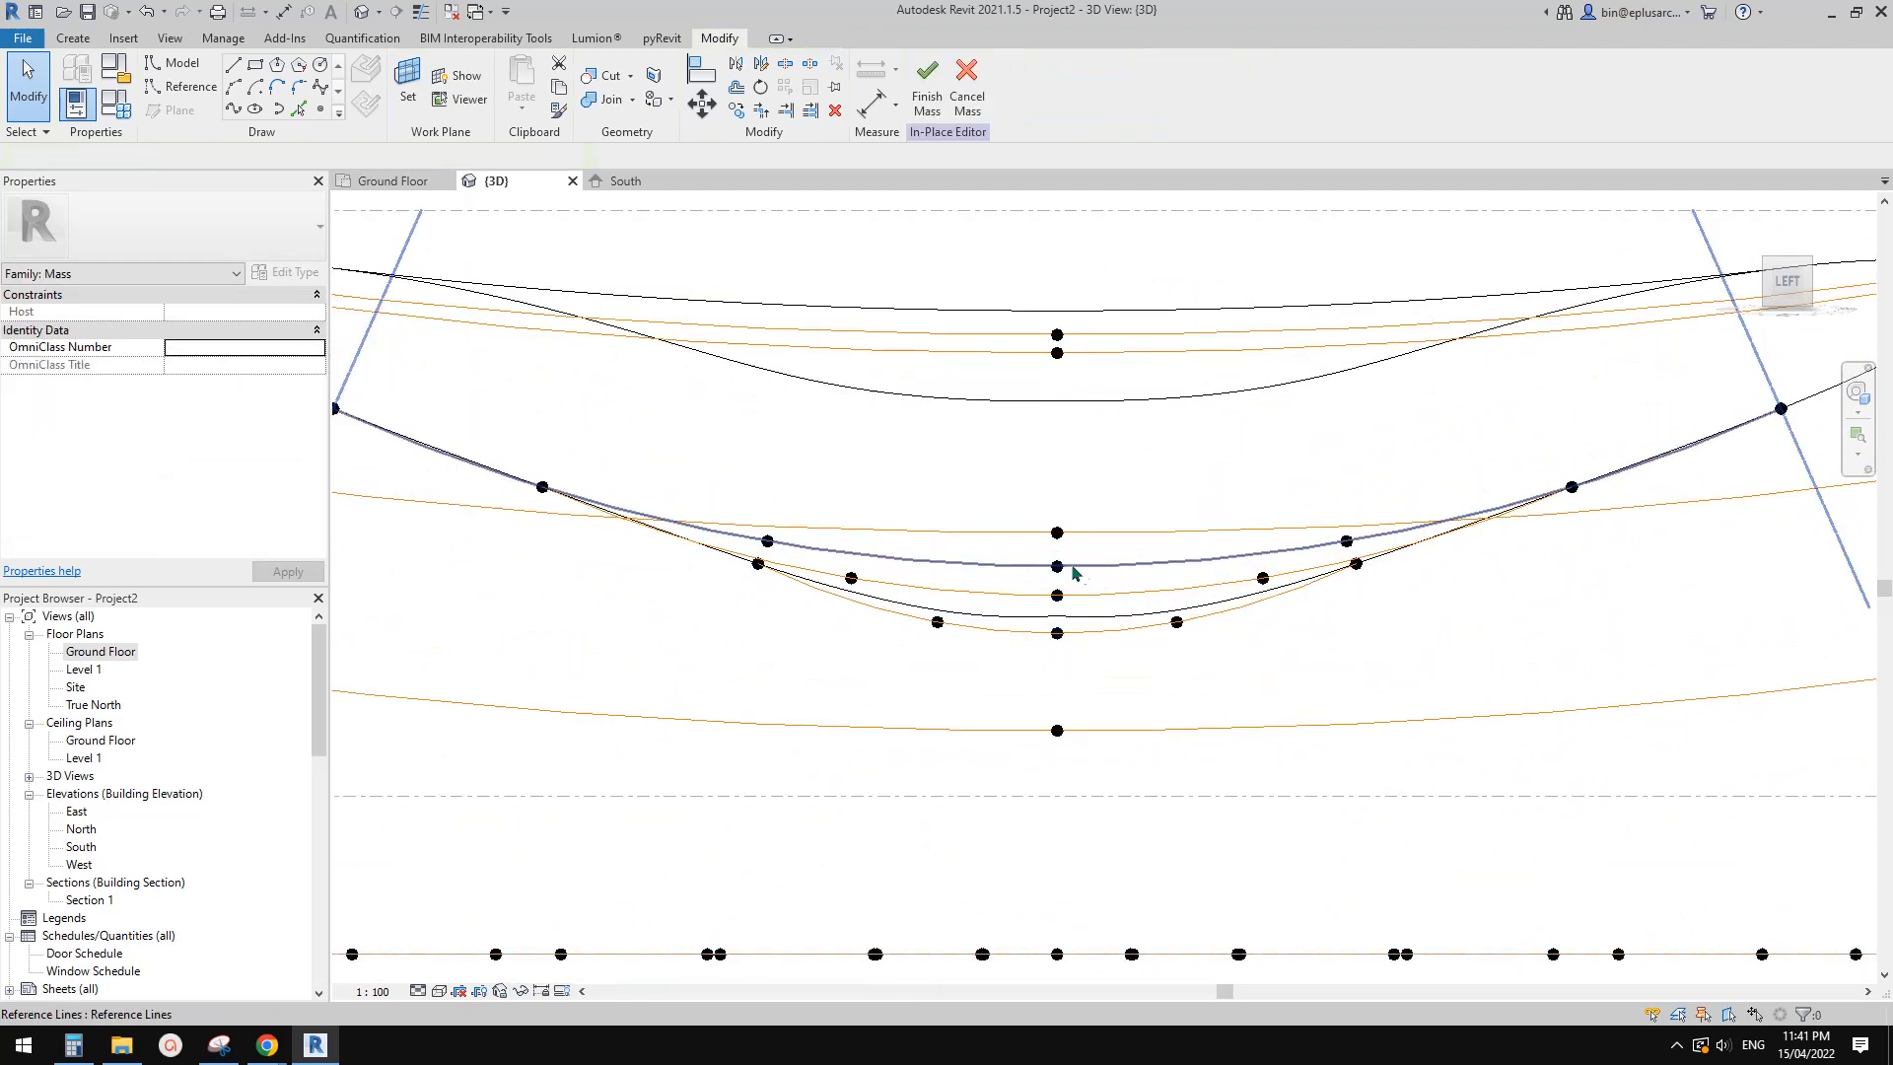
Drag the centre points of the three lower curves upward so each curve bows up
left_click(1058, 568)
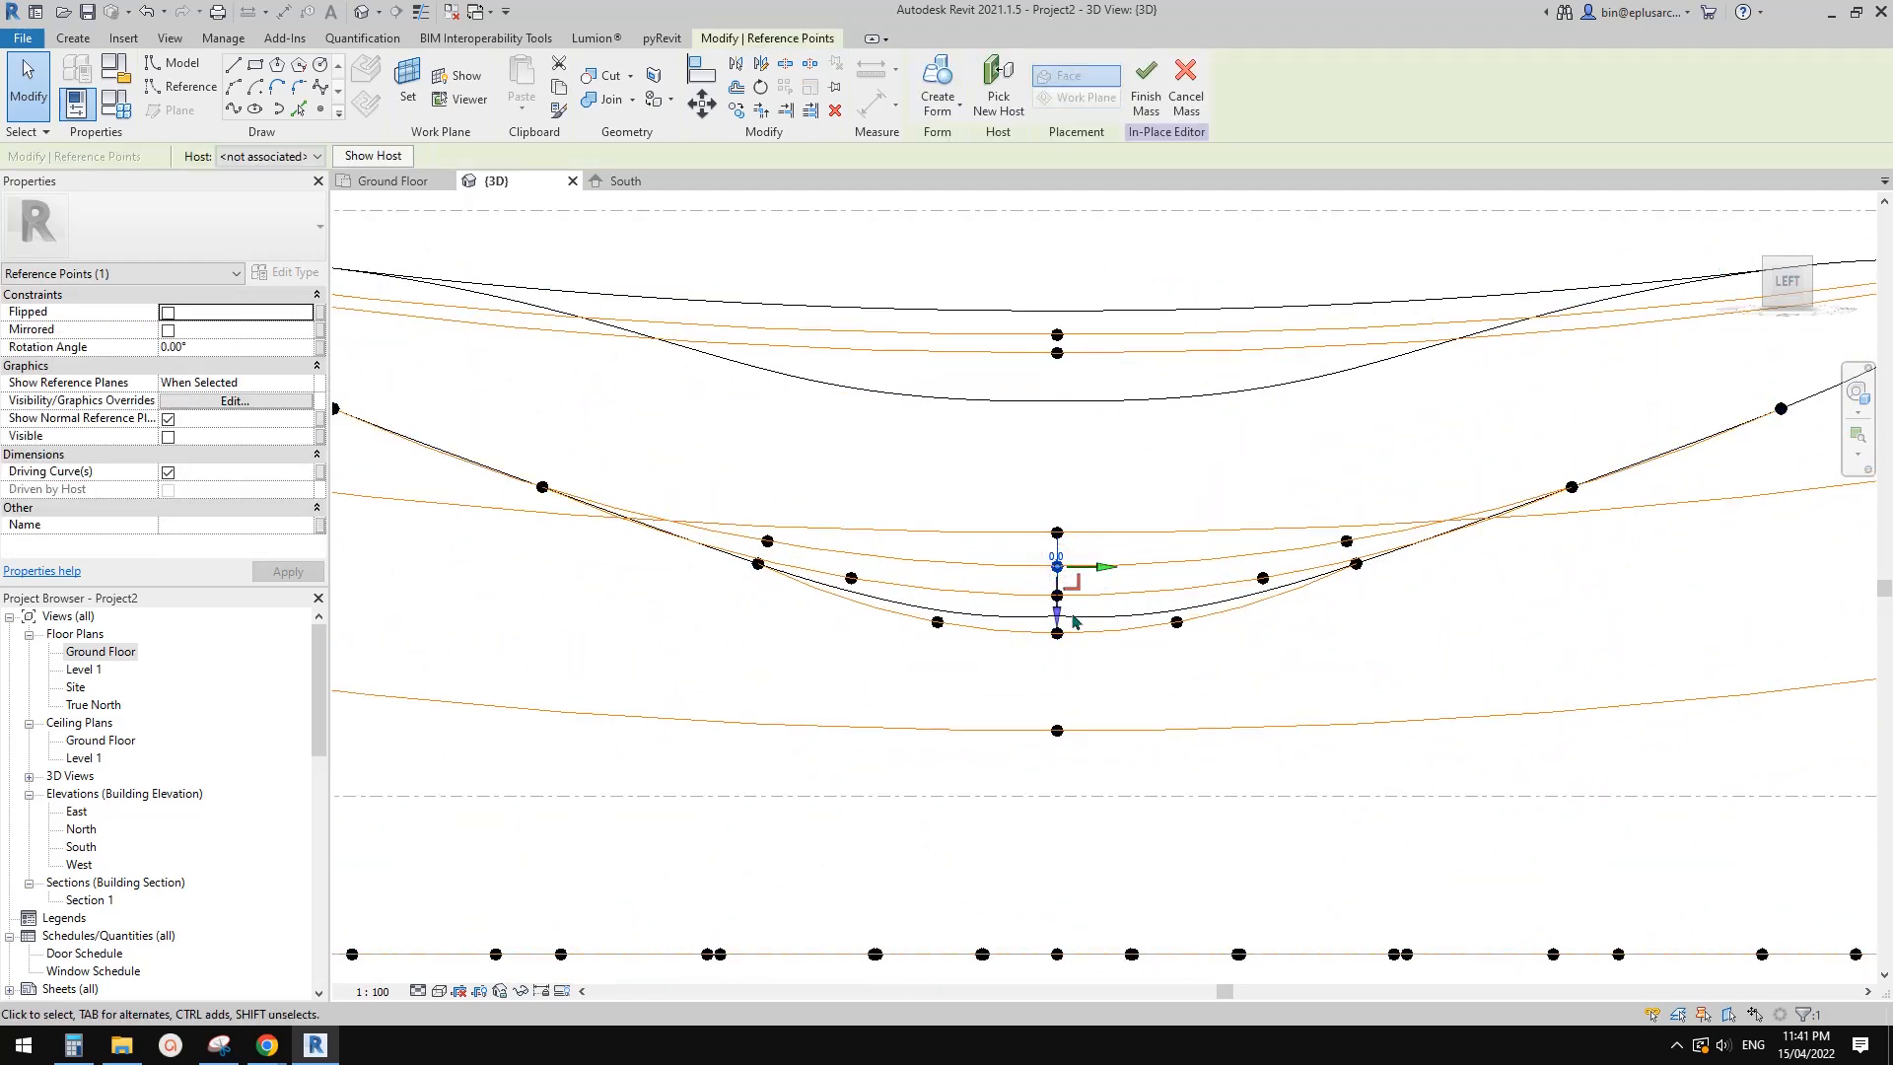
left_click_drag(1060, 564, 1080, 594)
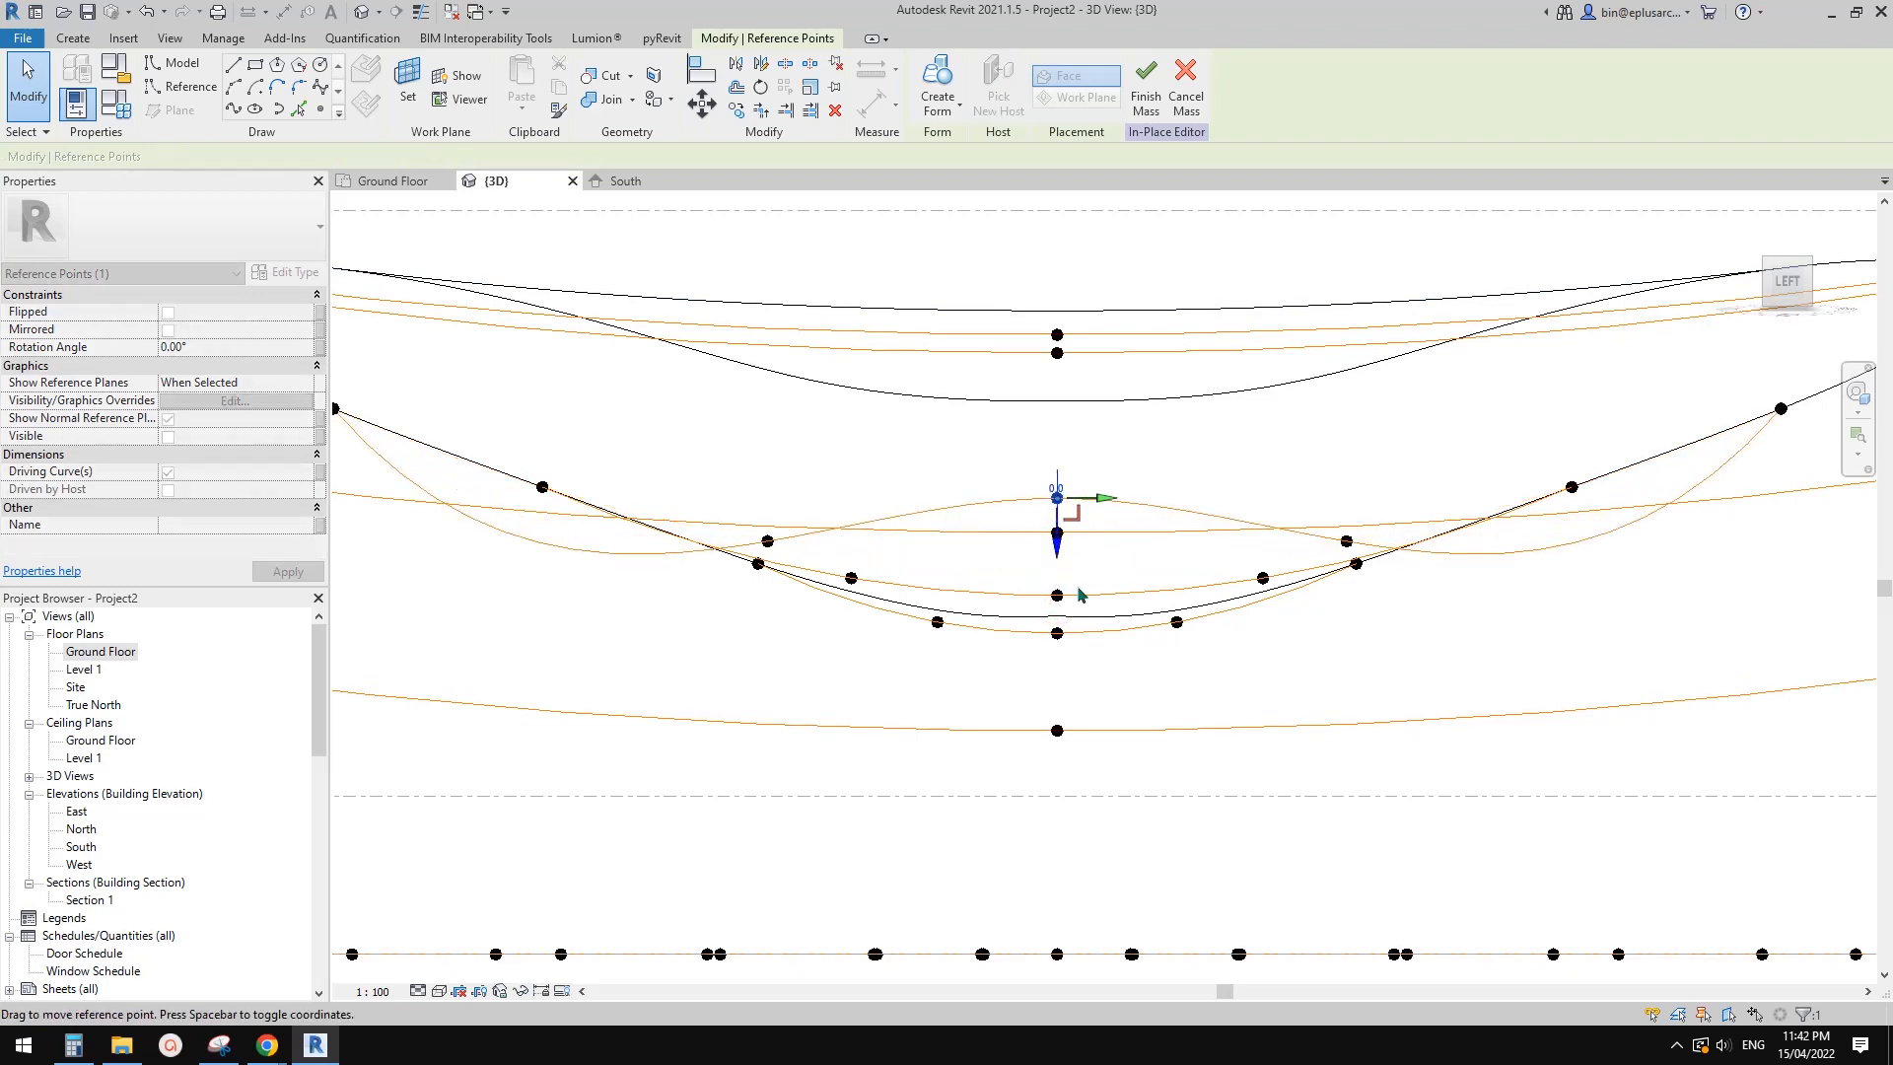
left_click(1056, 597)
key("Escape")
left_click(1056, 597)
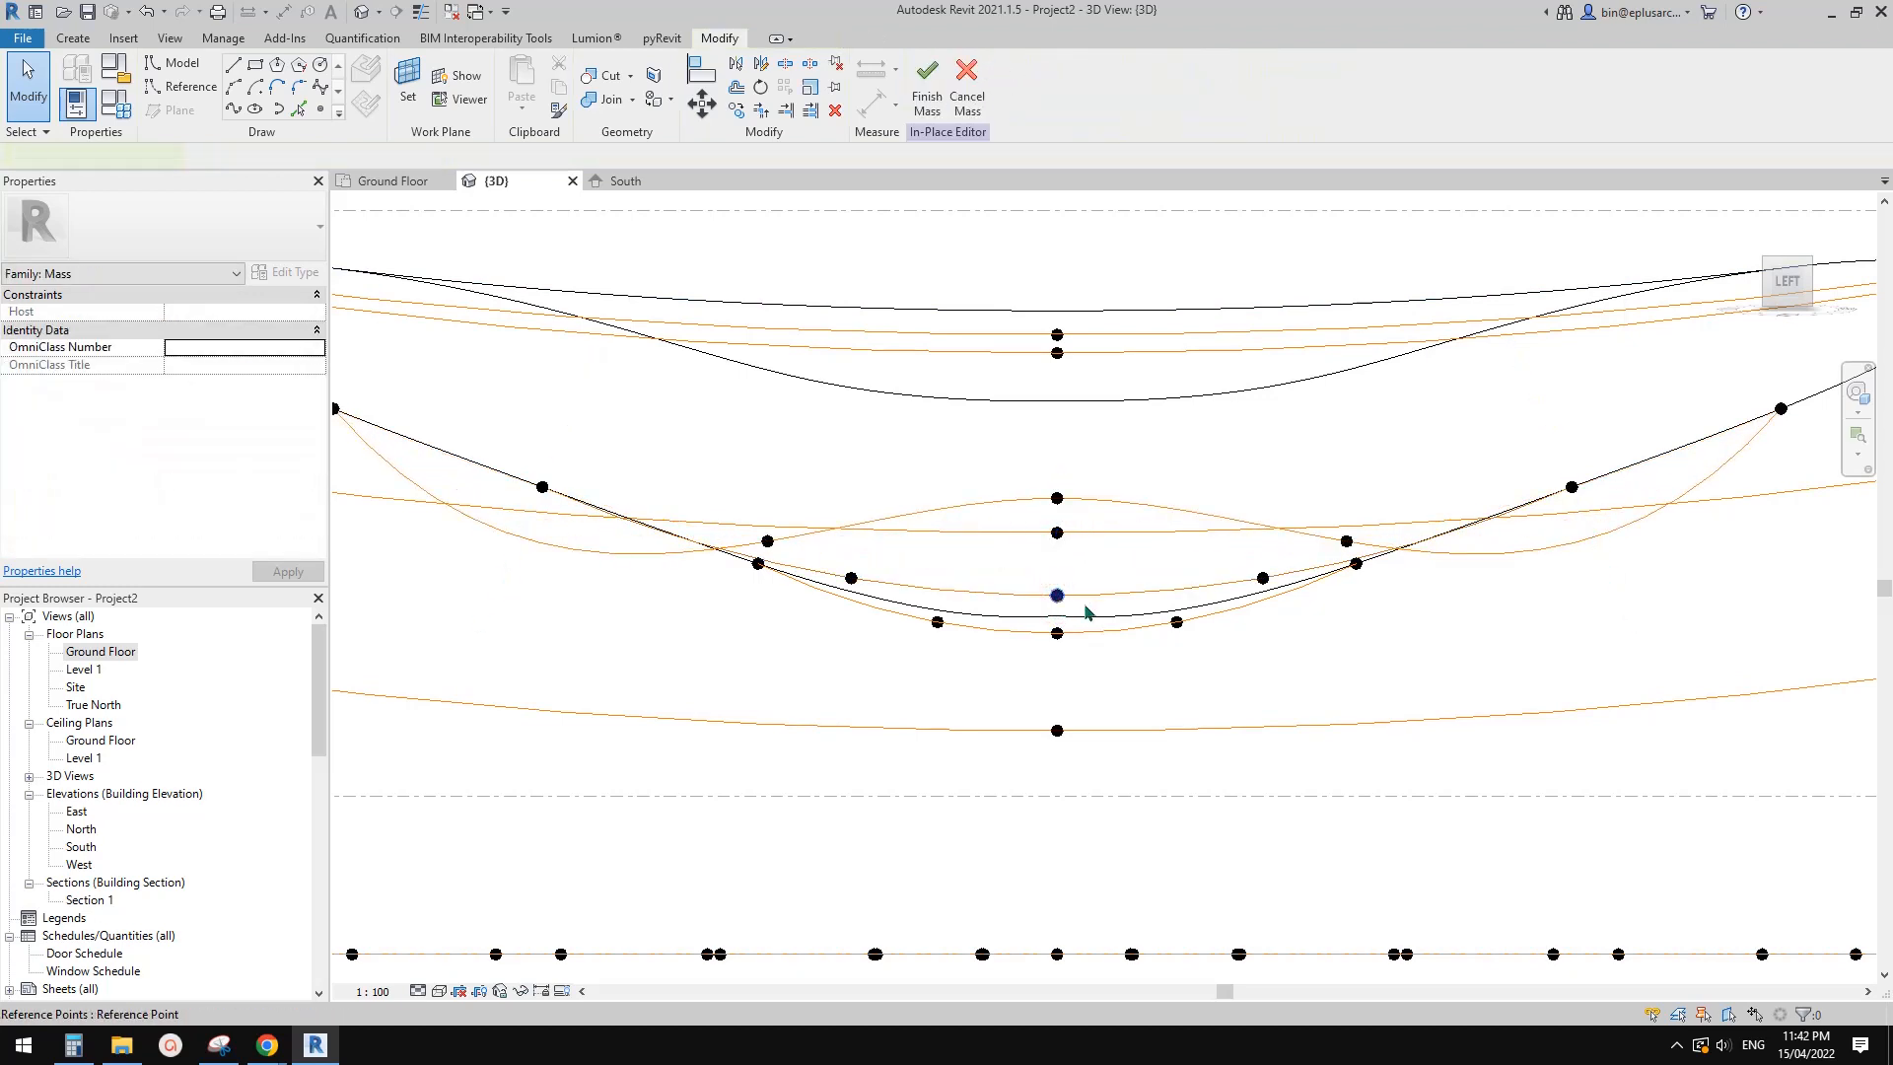
left_click_drag(1063, 580, 1063, 579)
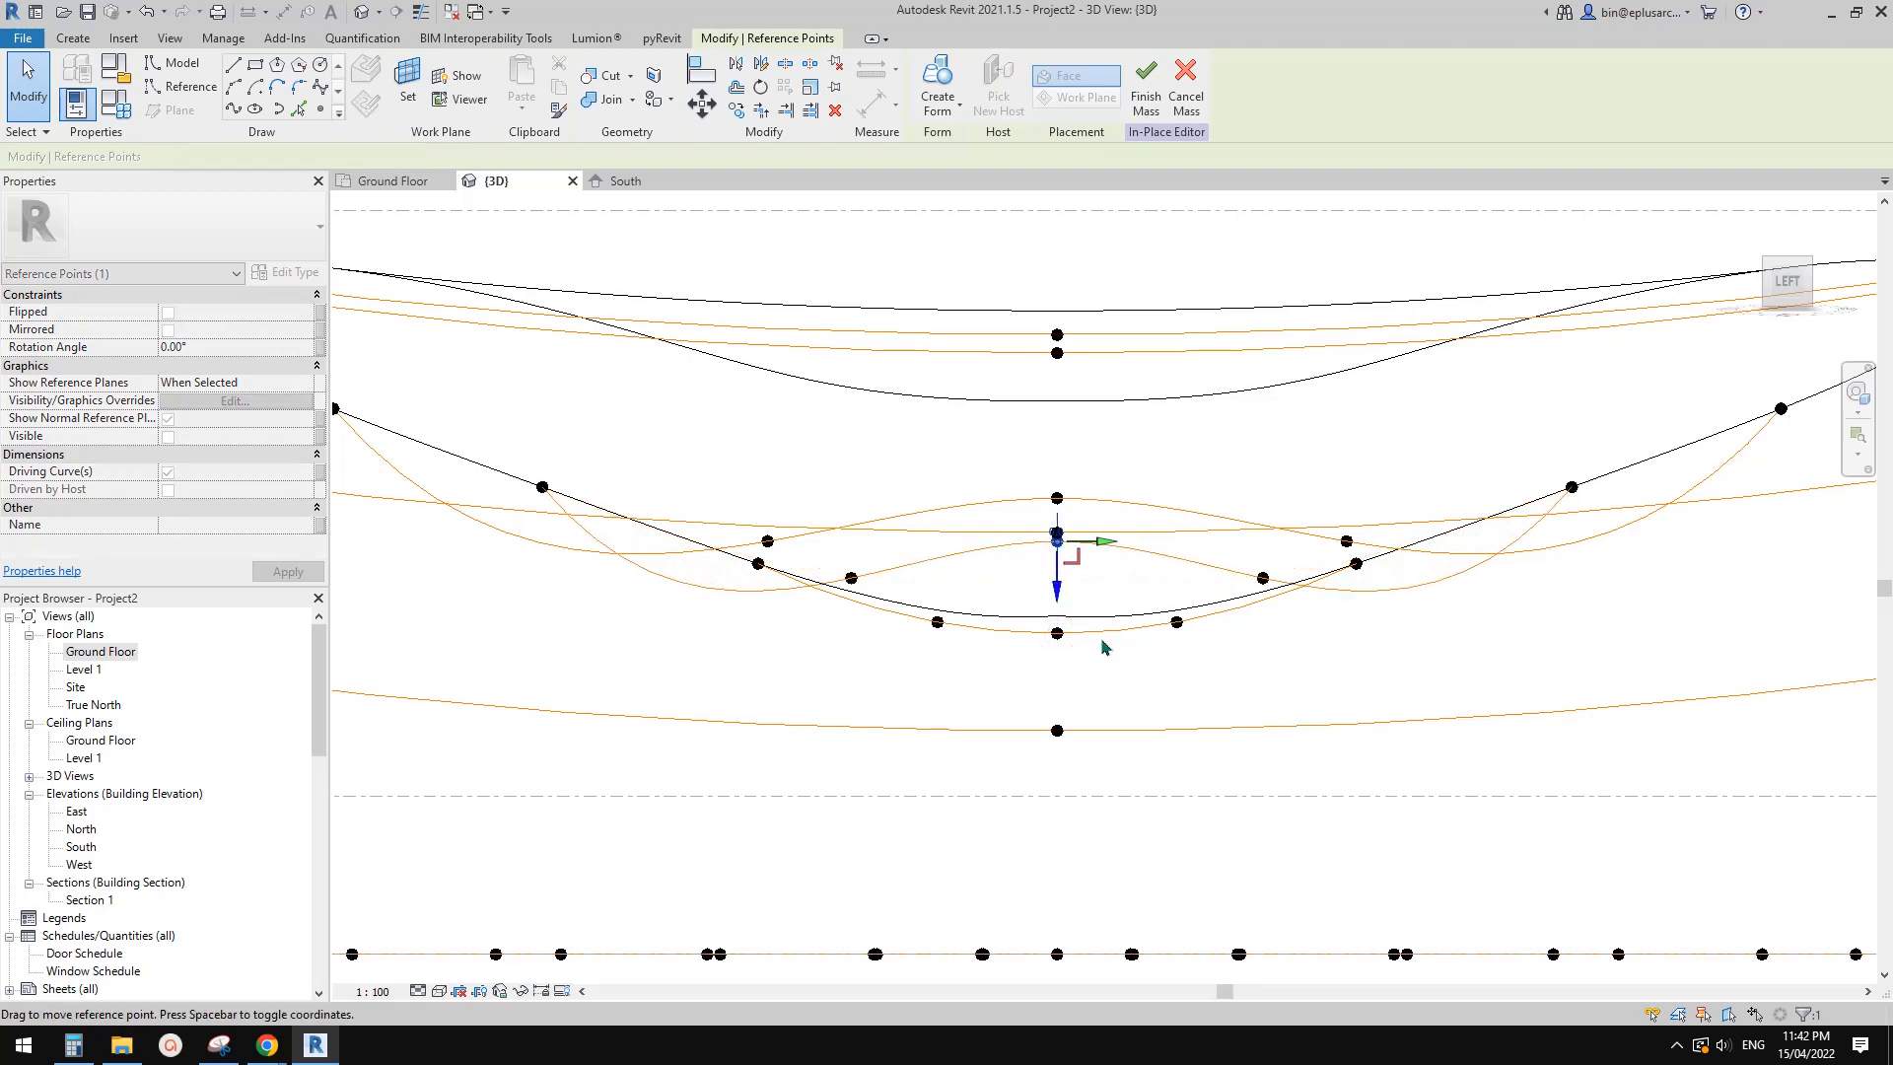
left_click(1102, 645)
left_click(1059, 635)
left_click_drag(1063, 677, 1068, 633)
left_click(1094, 643)
scroll(1090, 621, "down", 2)
middle_click_drag(1255, 597, 1382, 558, "shift")
Create a form from the selected underside profile curves and orbit to inspect it
left_click(1390, 555)
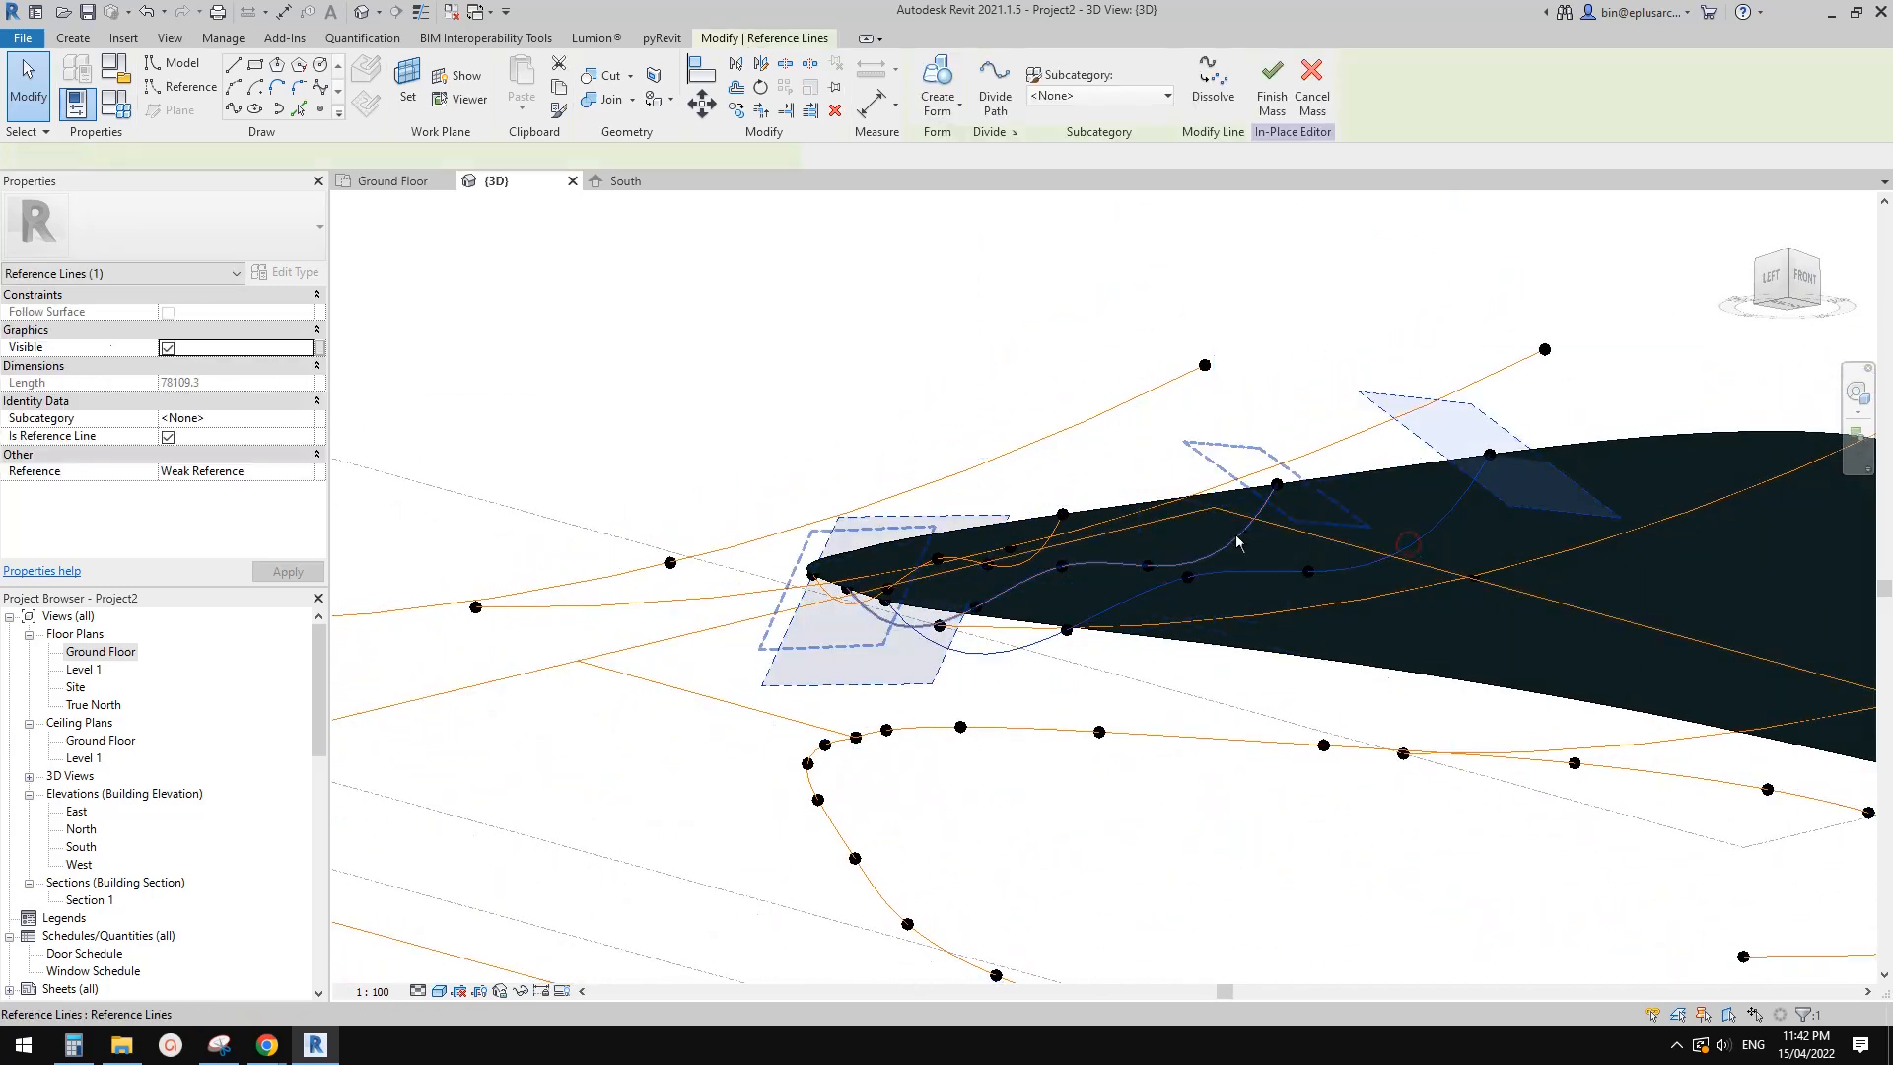
left_click(964, 98)
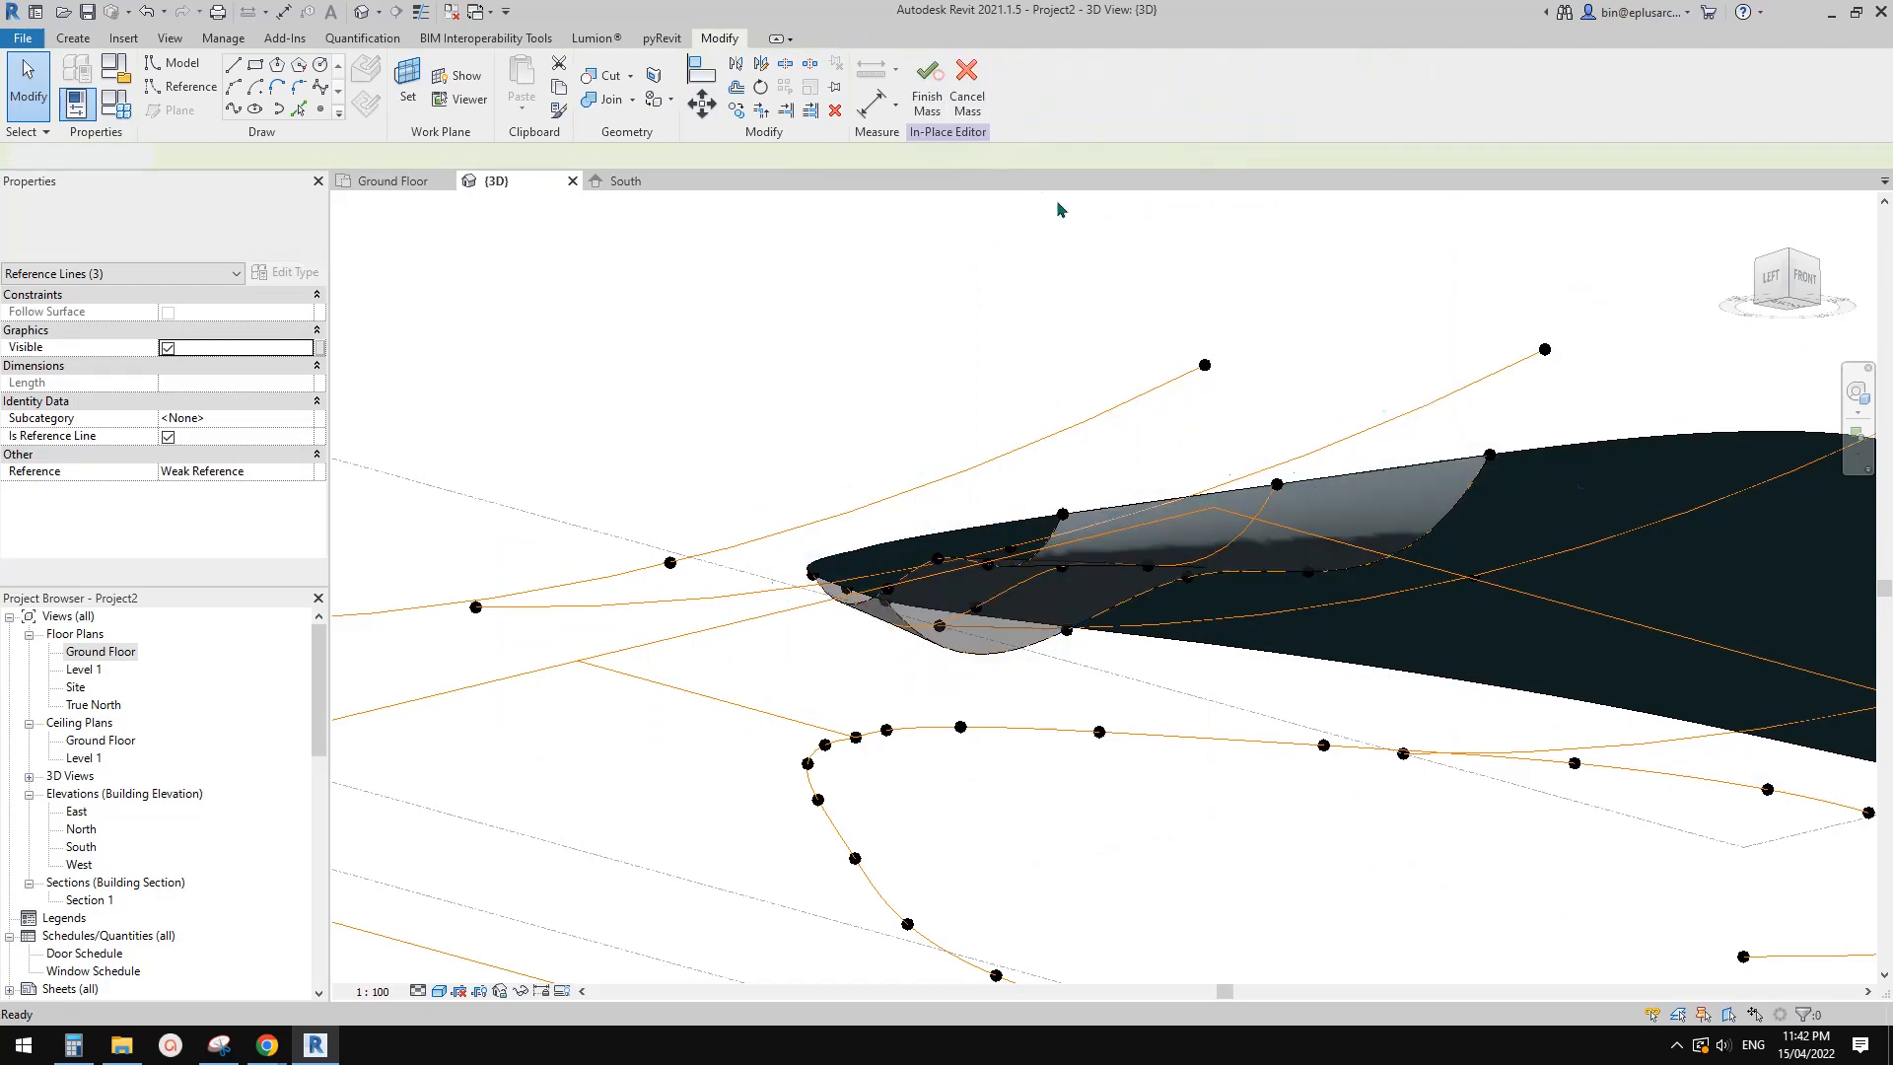
middle_click_drag(1244, 388, 1101, 498, "shift")
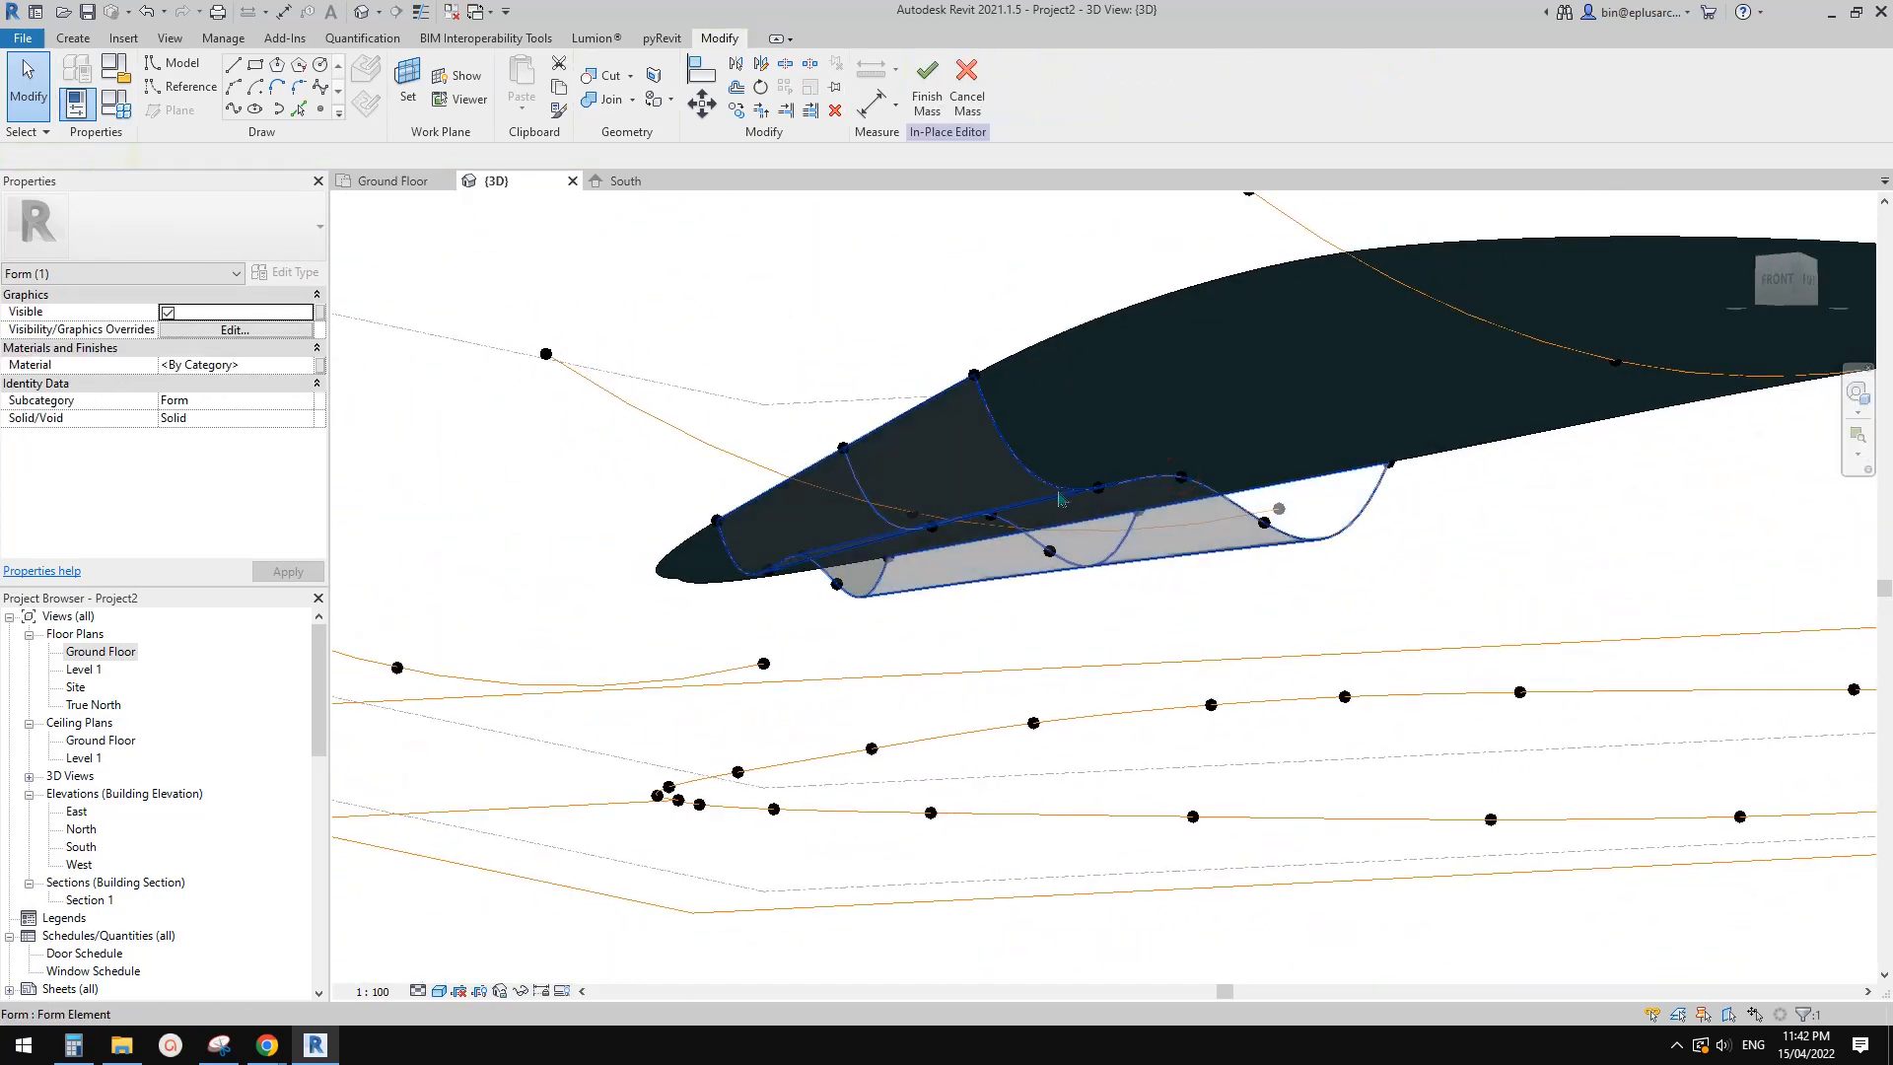
middle_click_drag(949, 454, 1210, 438, "shift")
middle_click_drag(1390, 512, 966, 493)
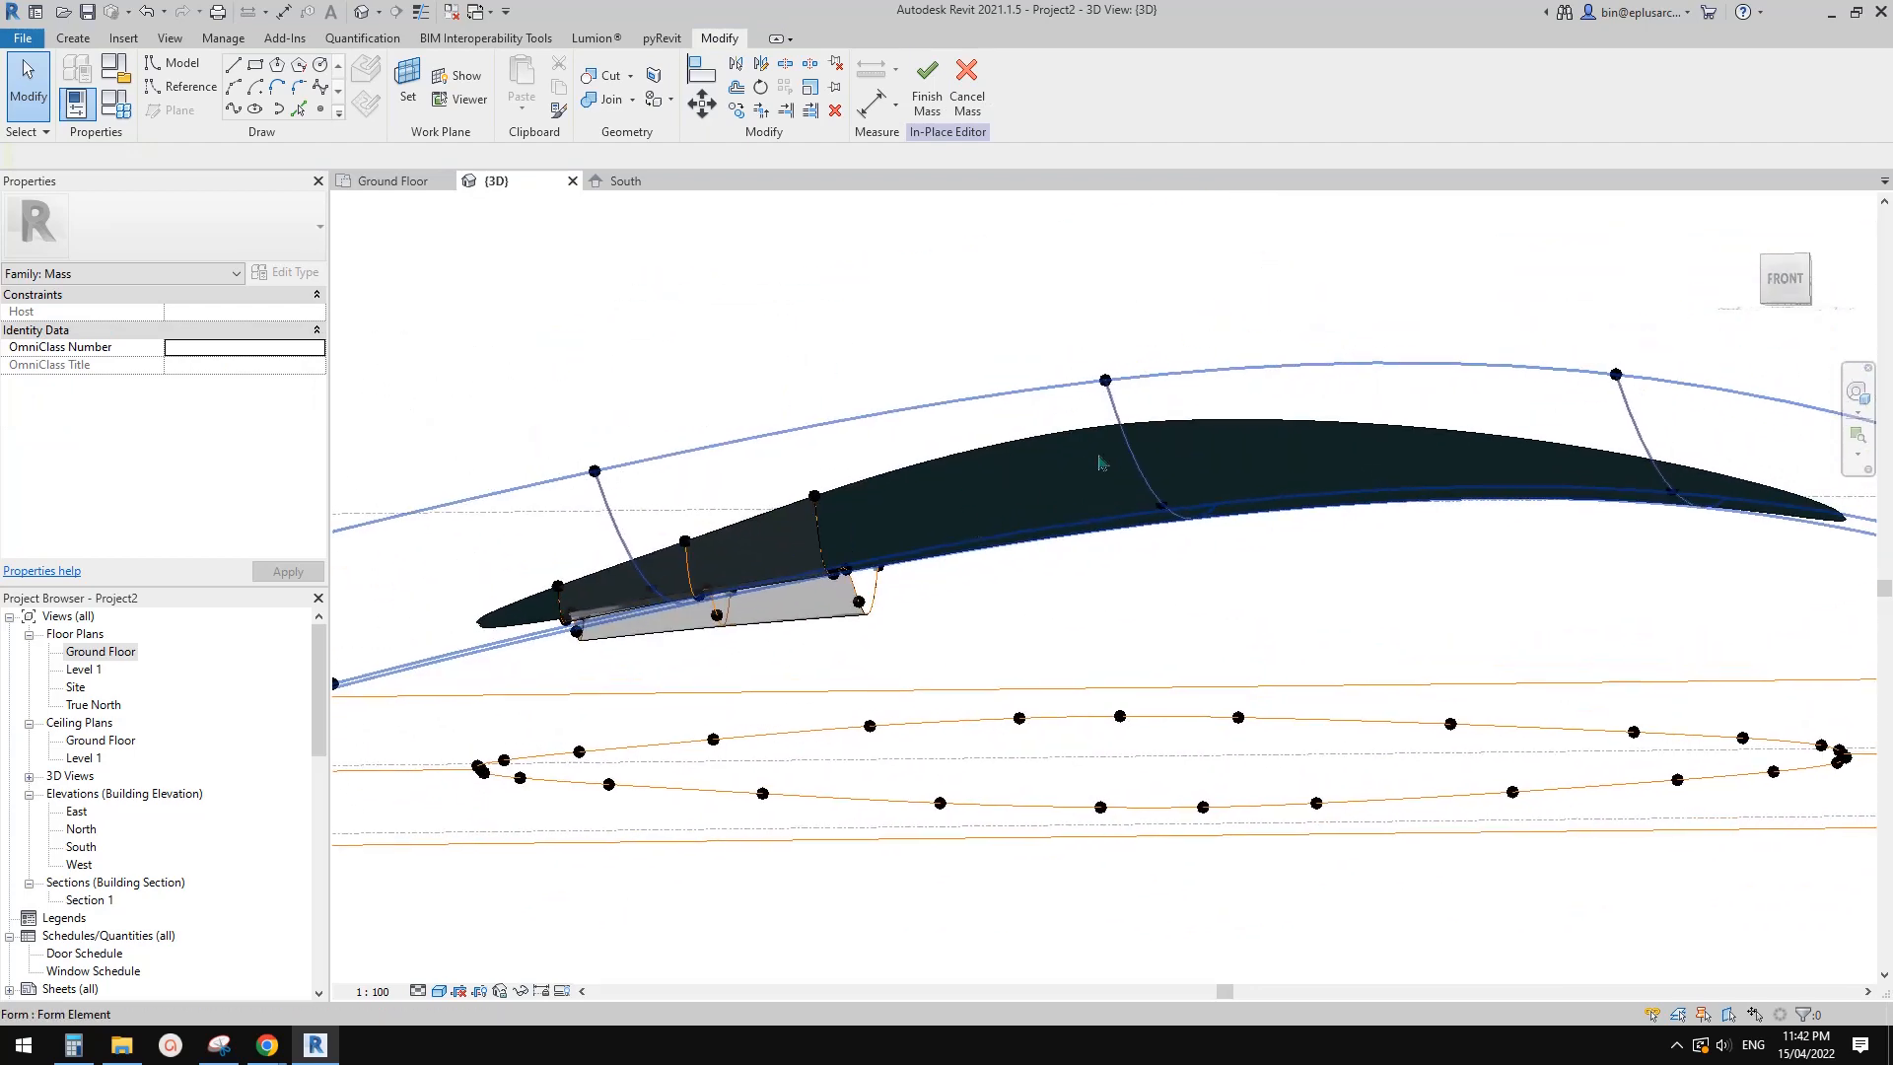
middle_click_drag(1100, 530, 1195, 529)
scroll(952, 608, "up", 3)
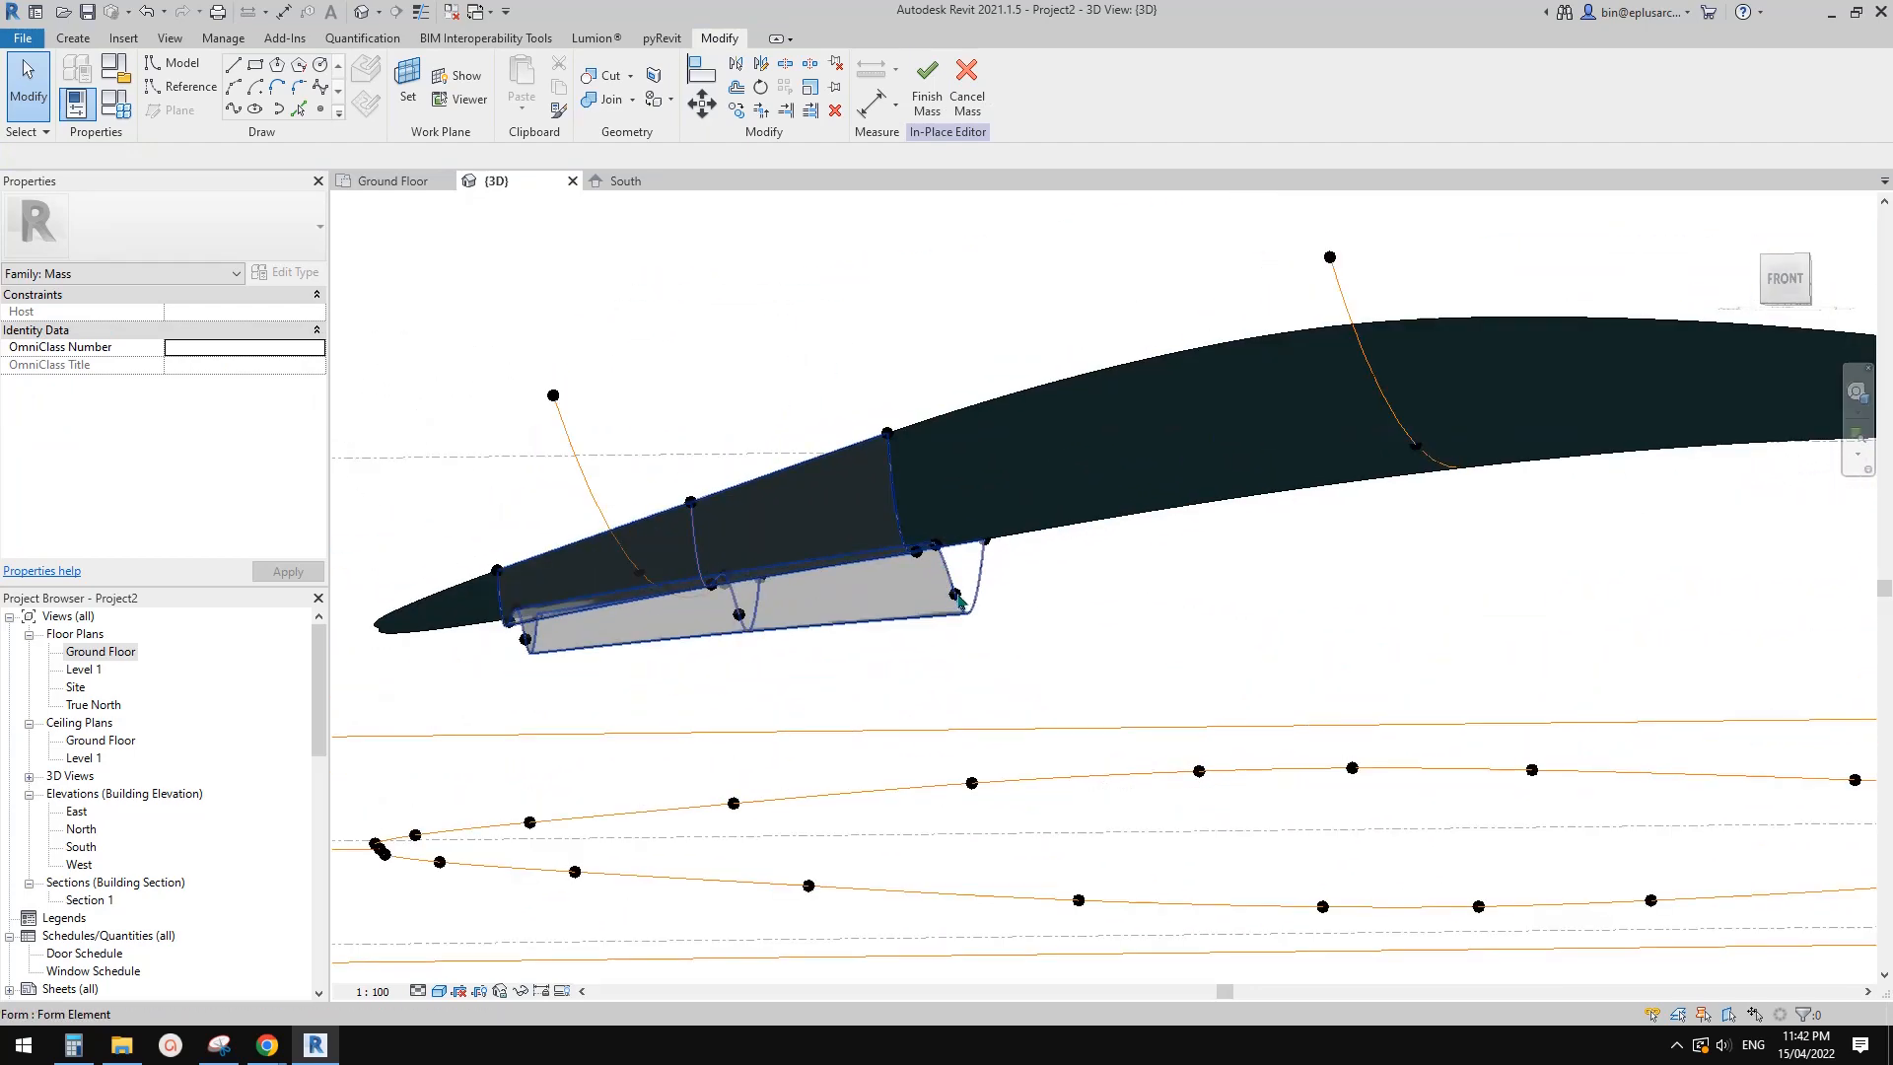
left_click(959, 601)
key("Escape")
scroll(958, 599, "up", 2)
middle_click_drag(958, 600, 828, 604, "shift")
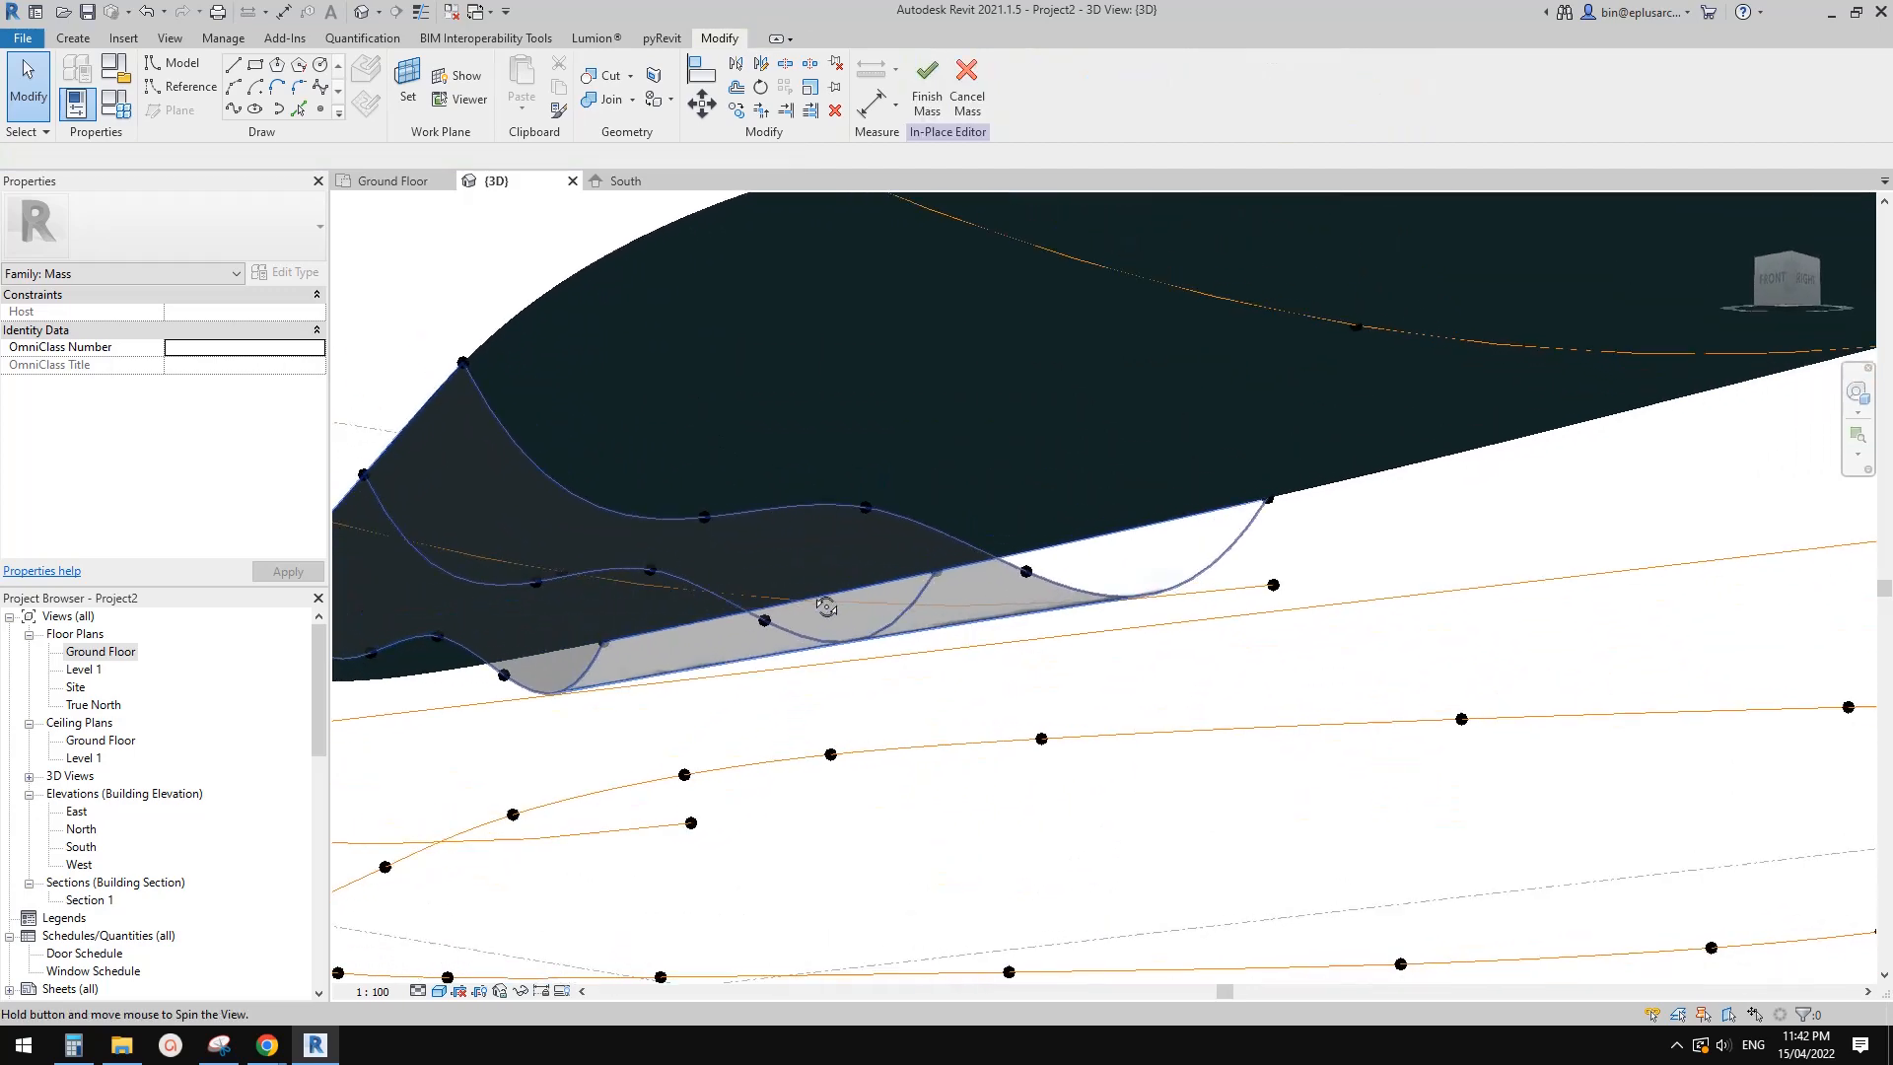
Drag a reference point on the underside surface edge downward to deepen its dip
left_click(1023, 572)
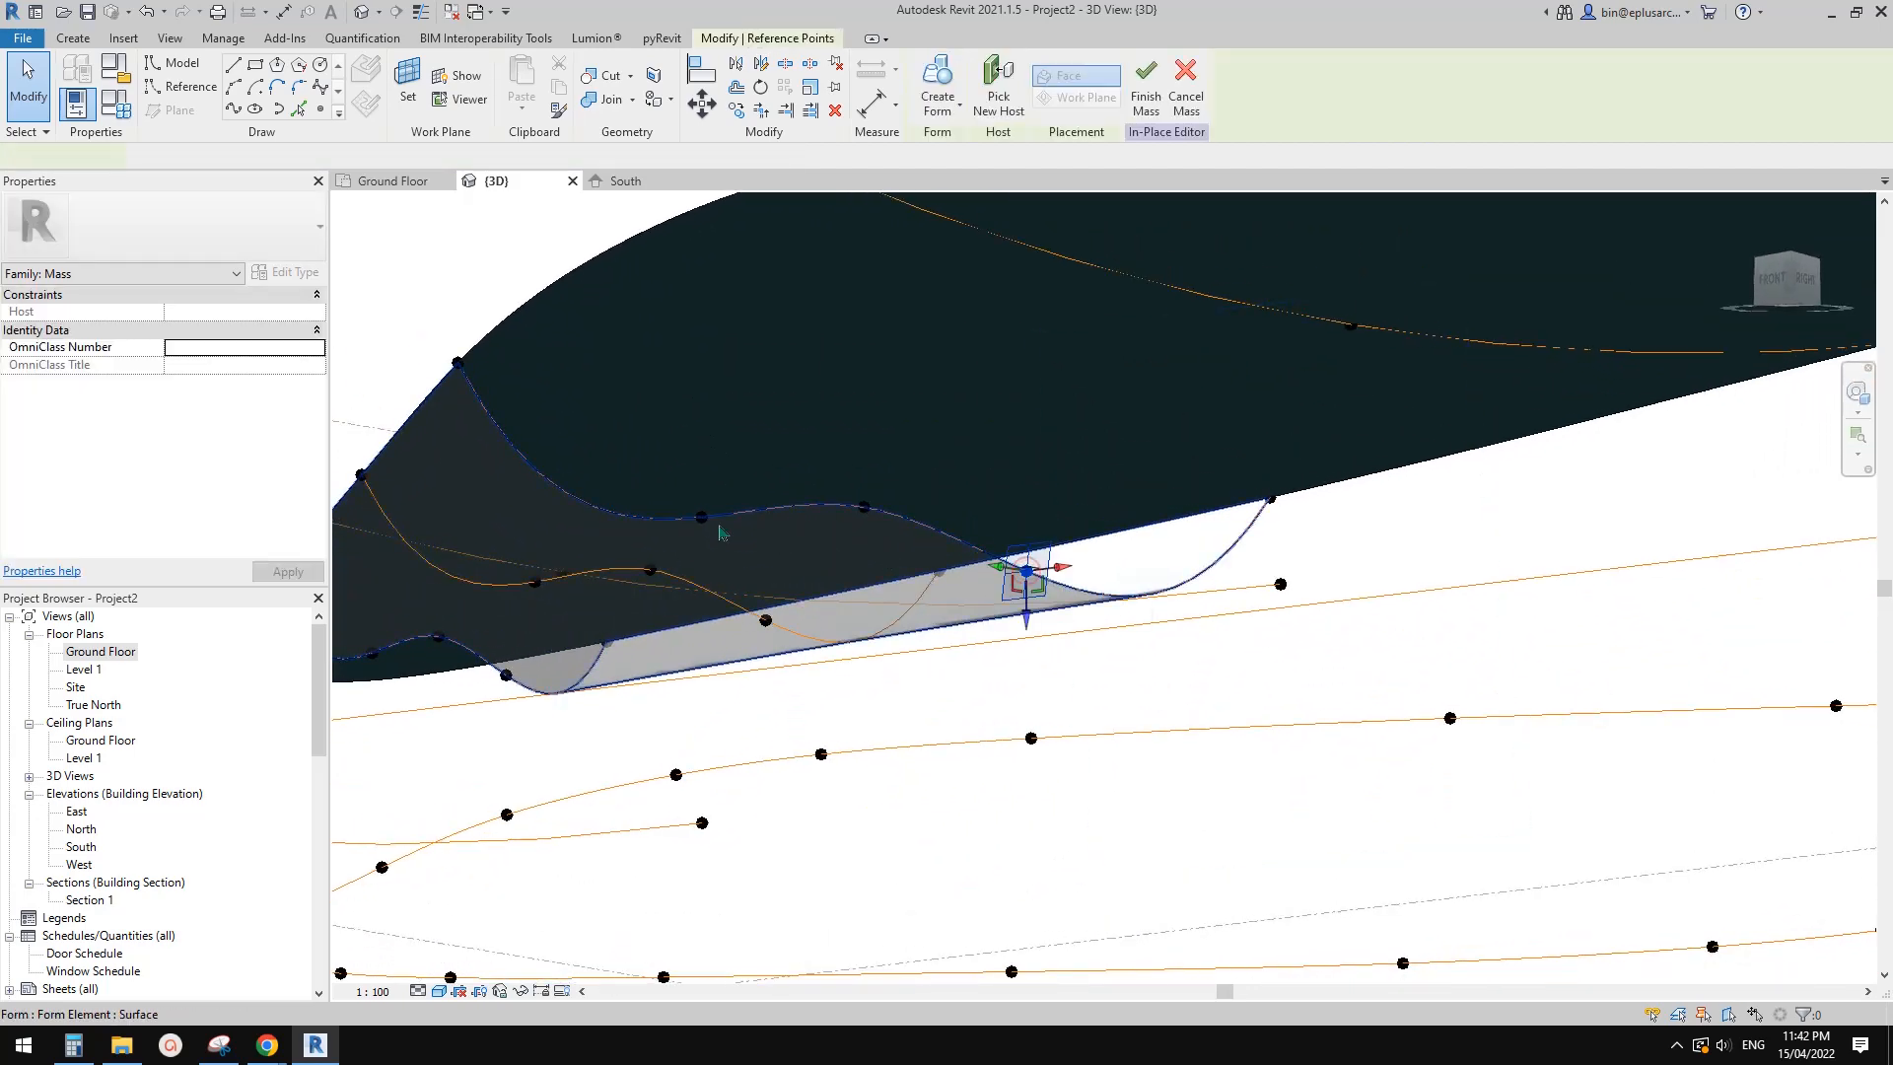
left_click_drag(1025, 631, 1027, 666)
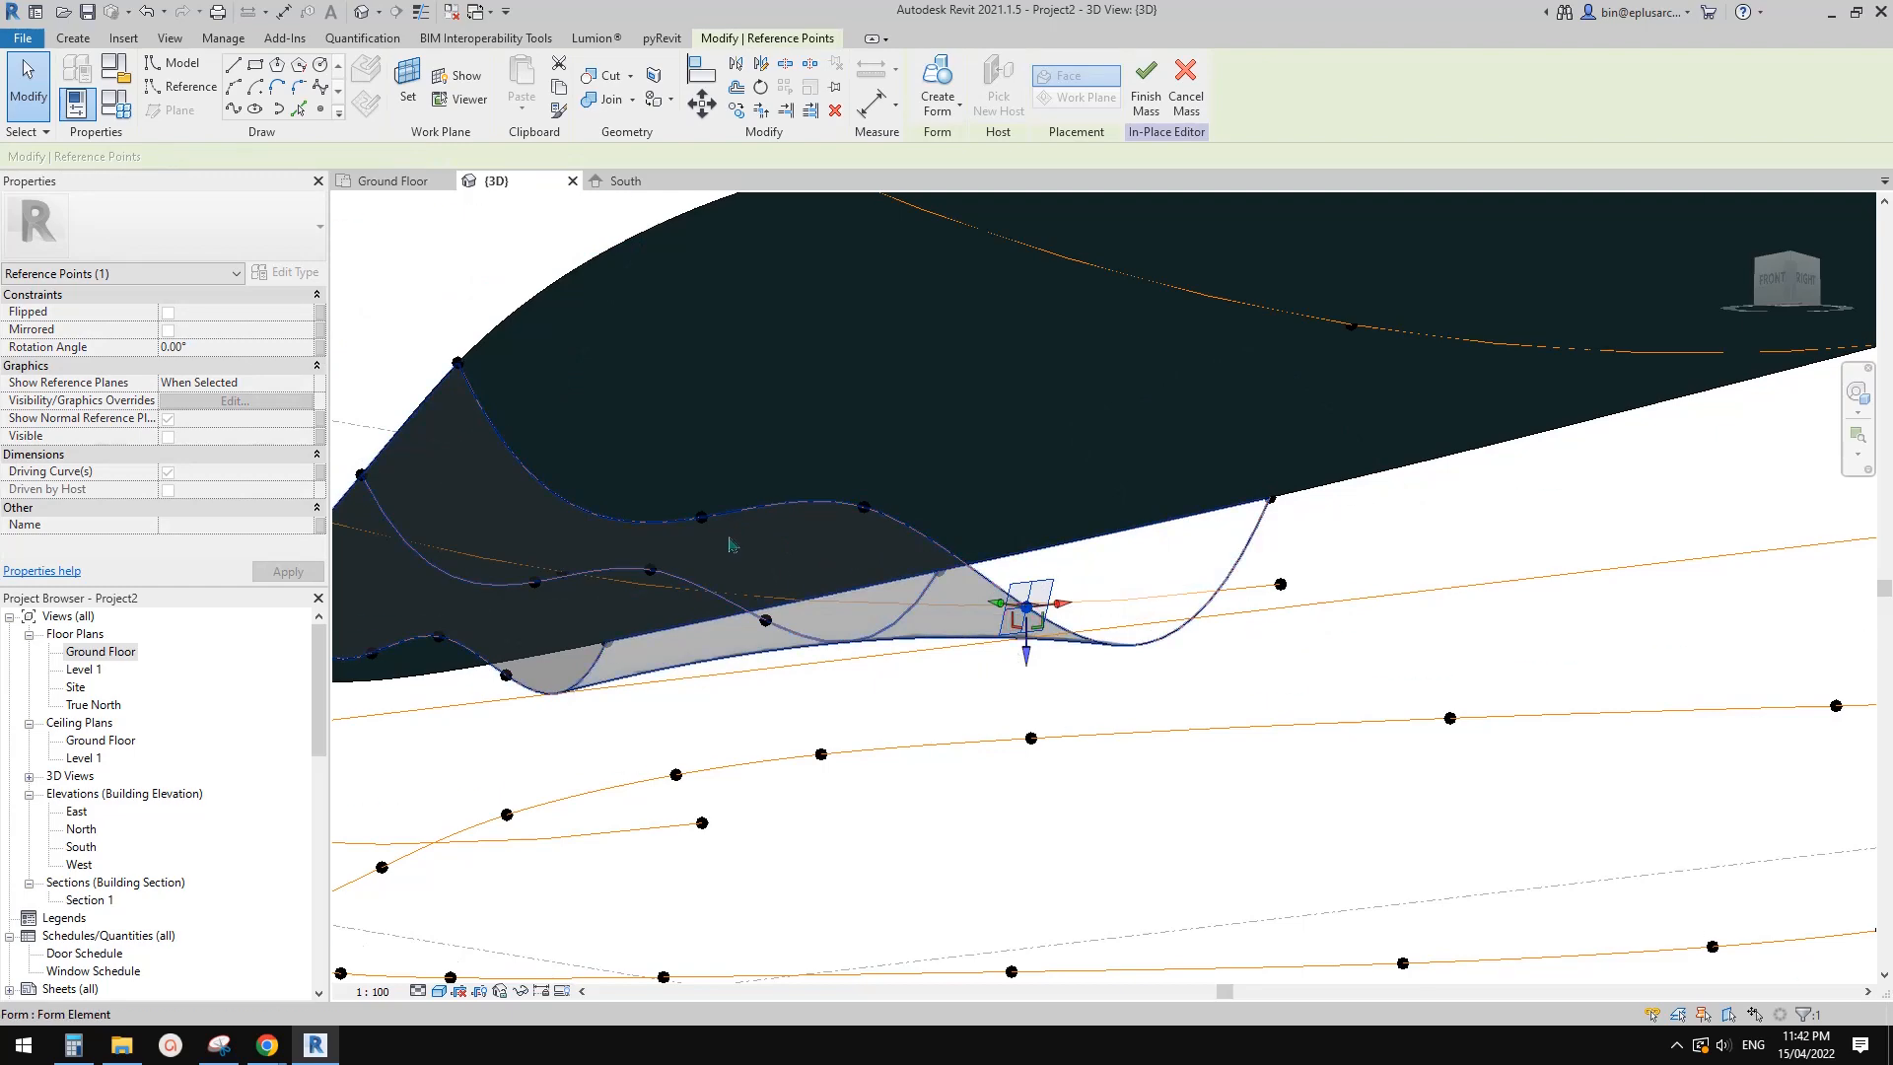
key("Escape")
left_click(706, 524)
key("Escape")
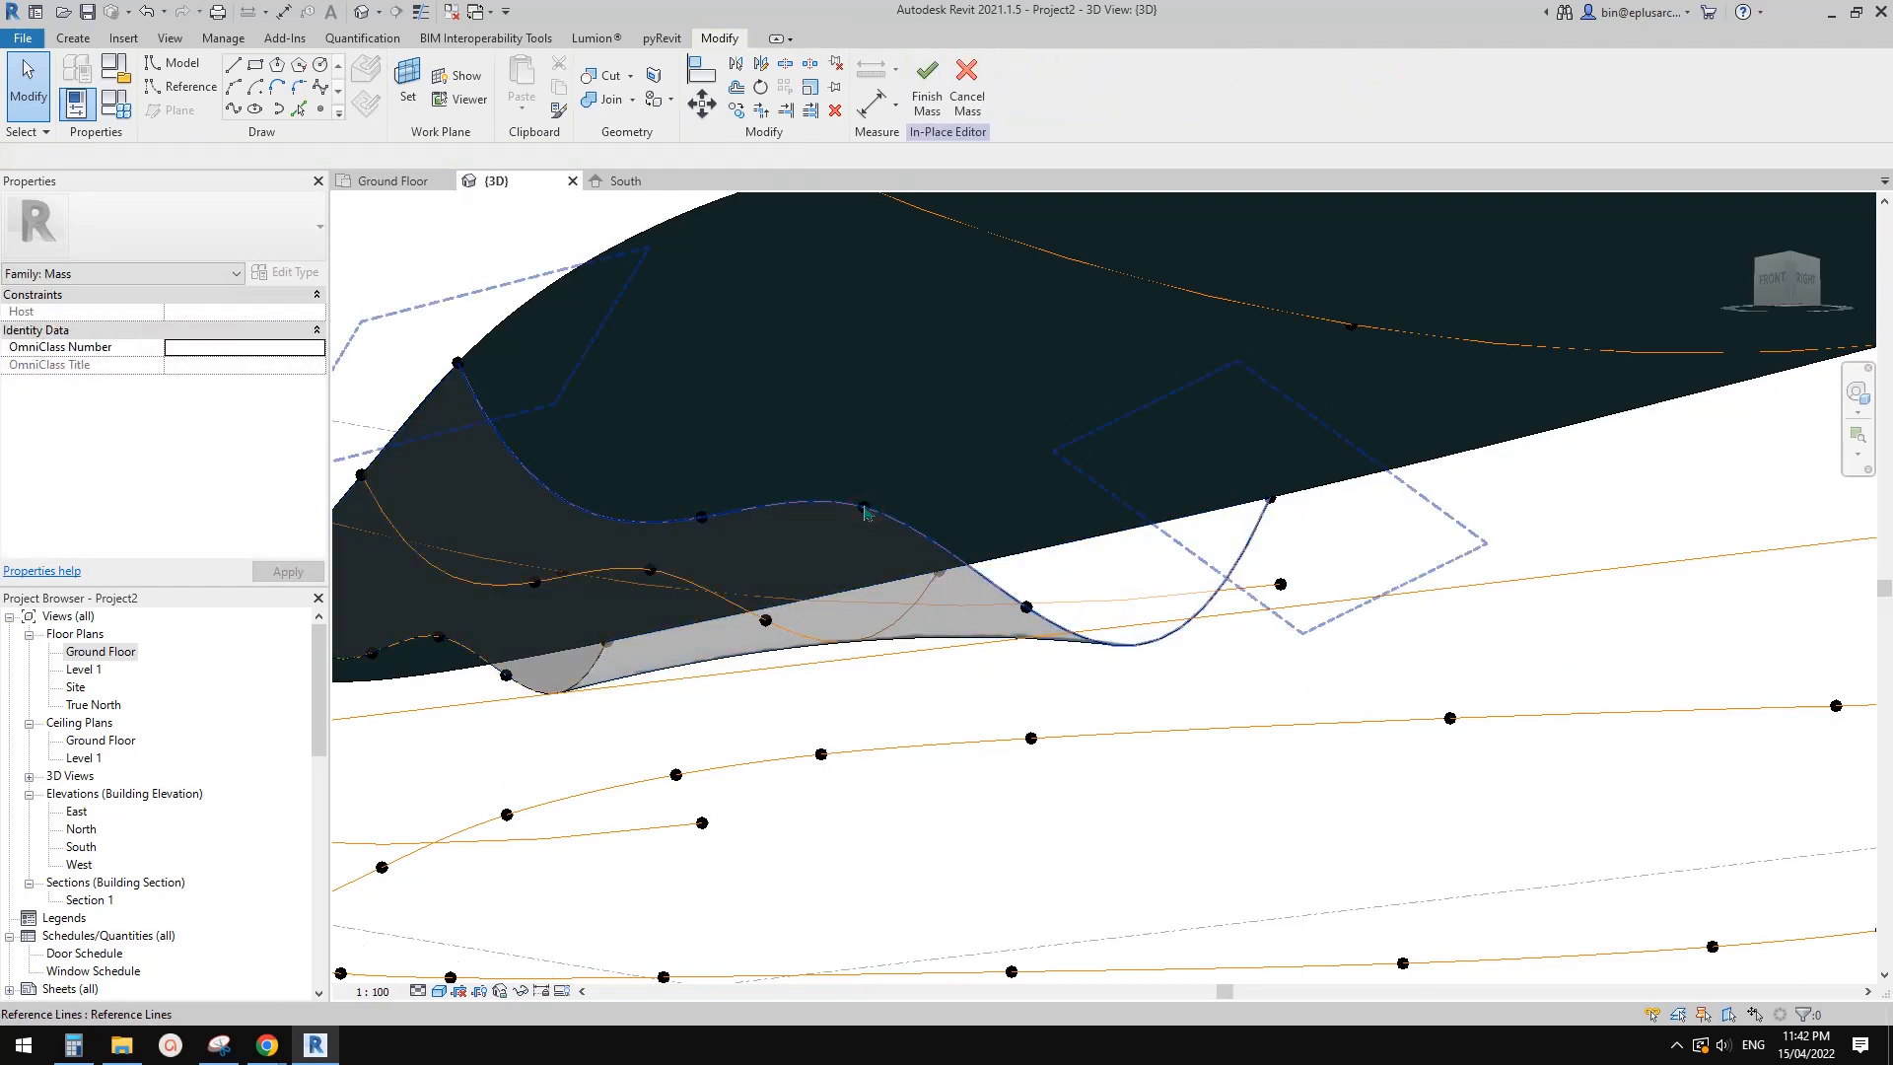
Raise two reference points on the underside form to lift their curves
left_click(865, 508)
left_click_drag(866, 553, 876, 504)
middle_click_drag(1048, 567, 1045, 533, "shift")
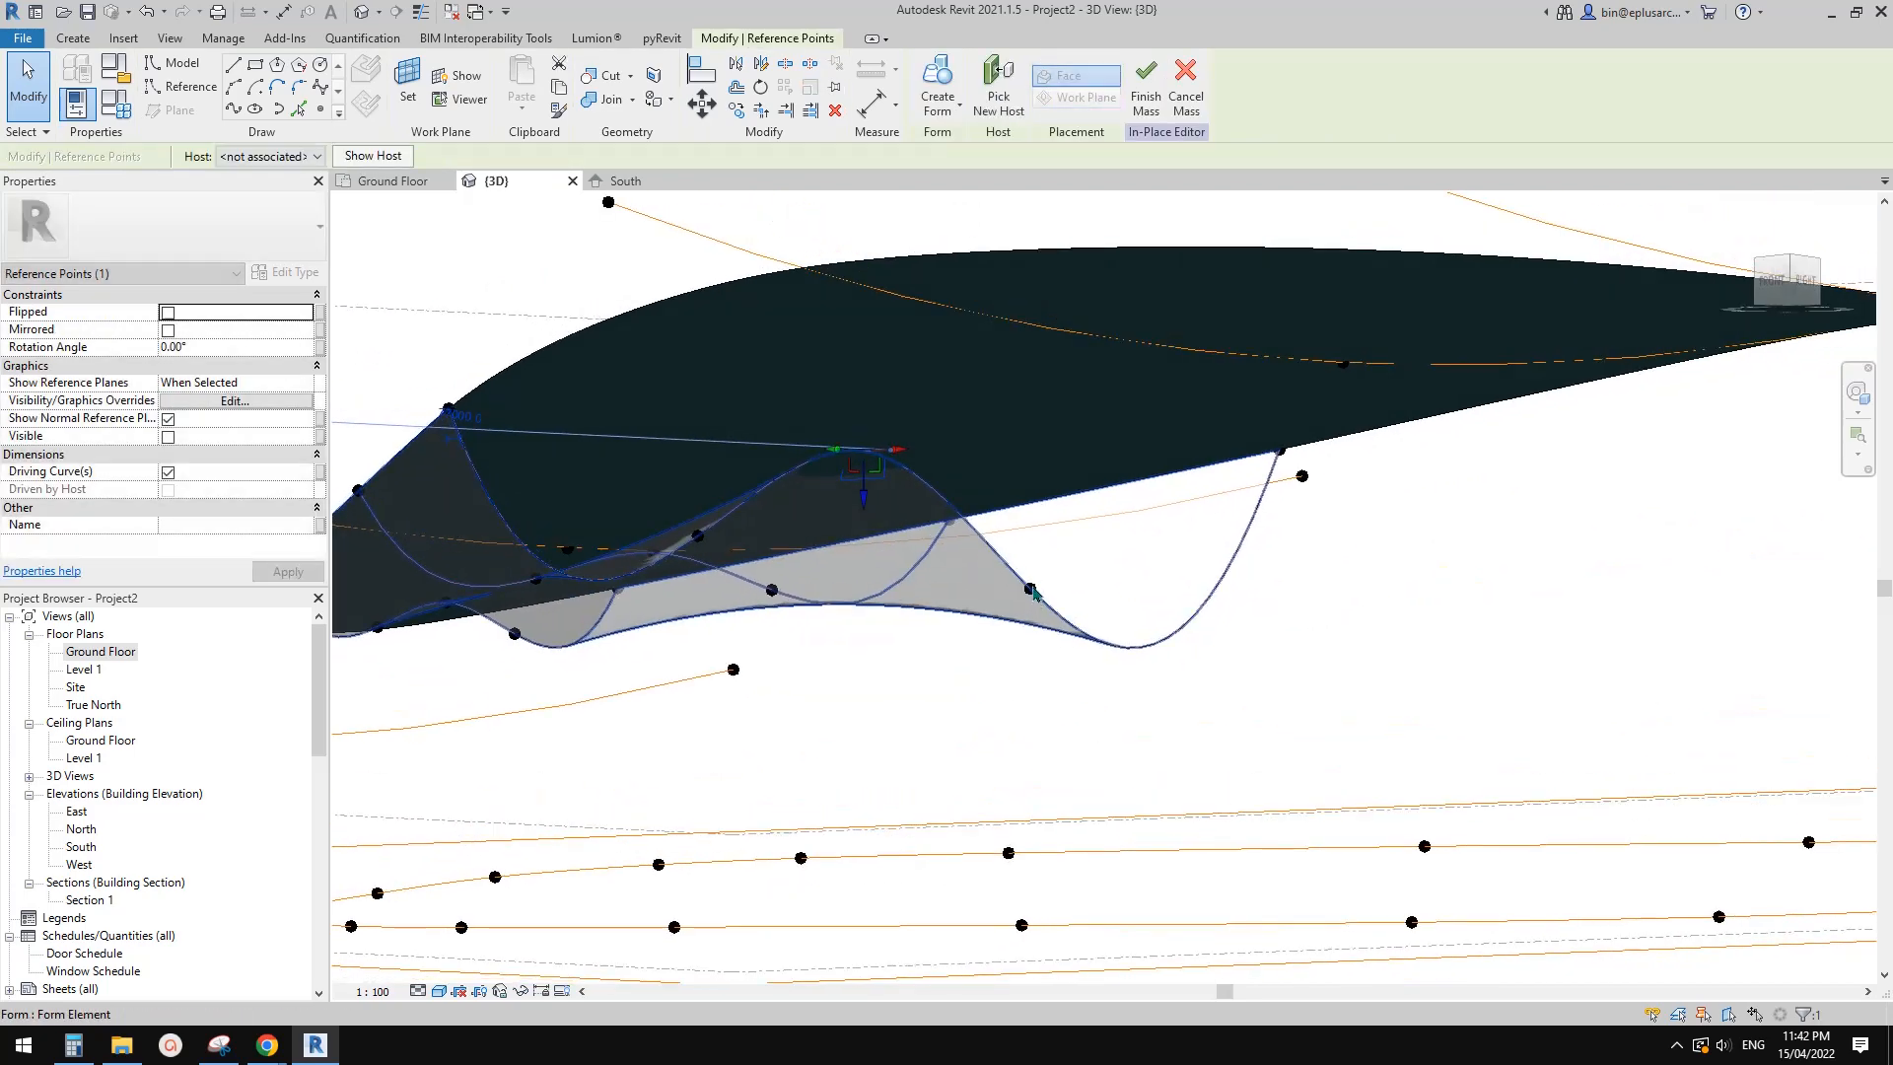
left_click(1032, 590)
left_click_drag(1032, 638, 1037, 594)
scroll(971, 582, "down", 1)
middle_click_drag(961, 580, 963, 241, "shift")
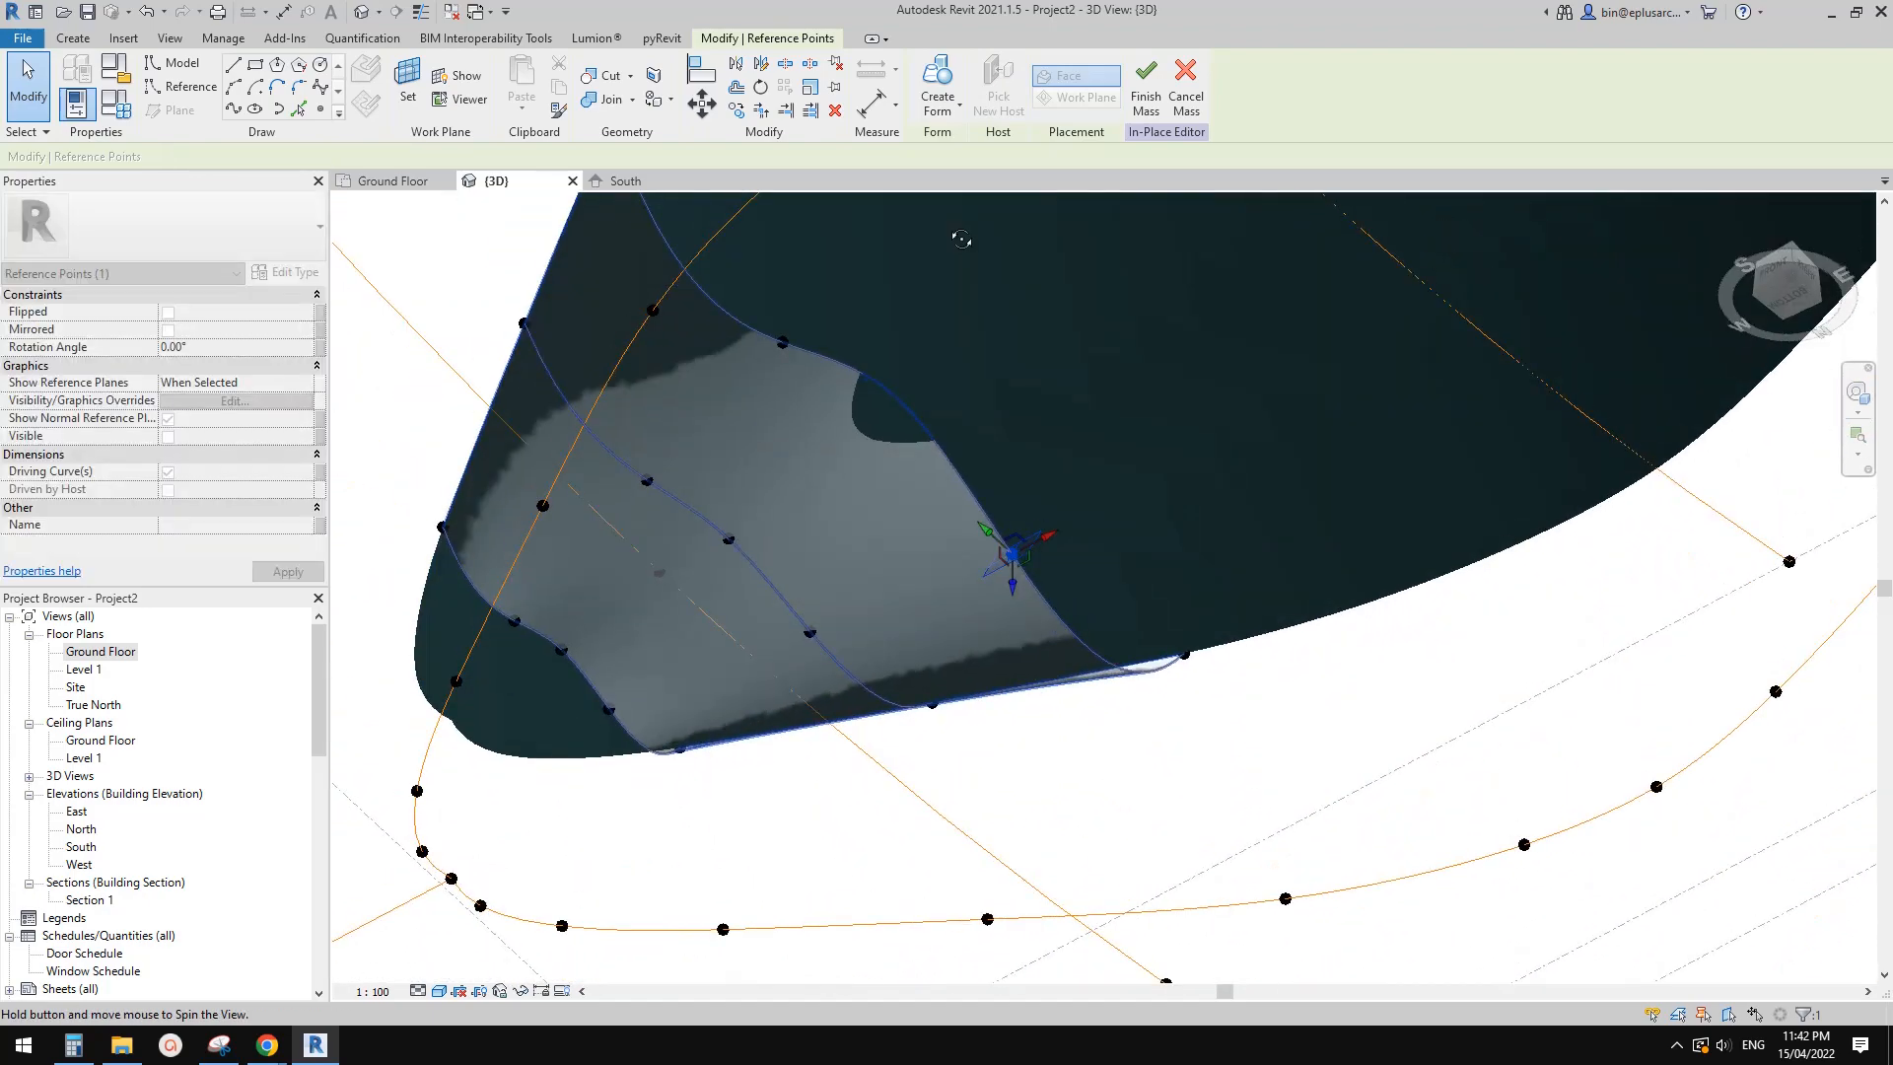
middle_click_drag(943, 440, 925, 462, "shift")
scroll(919, 459, "up", 1)
key("Escape")
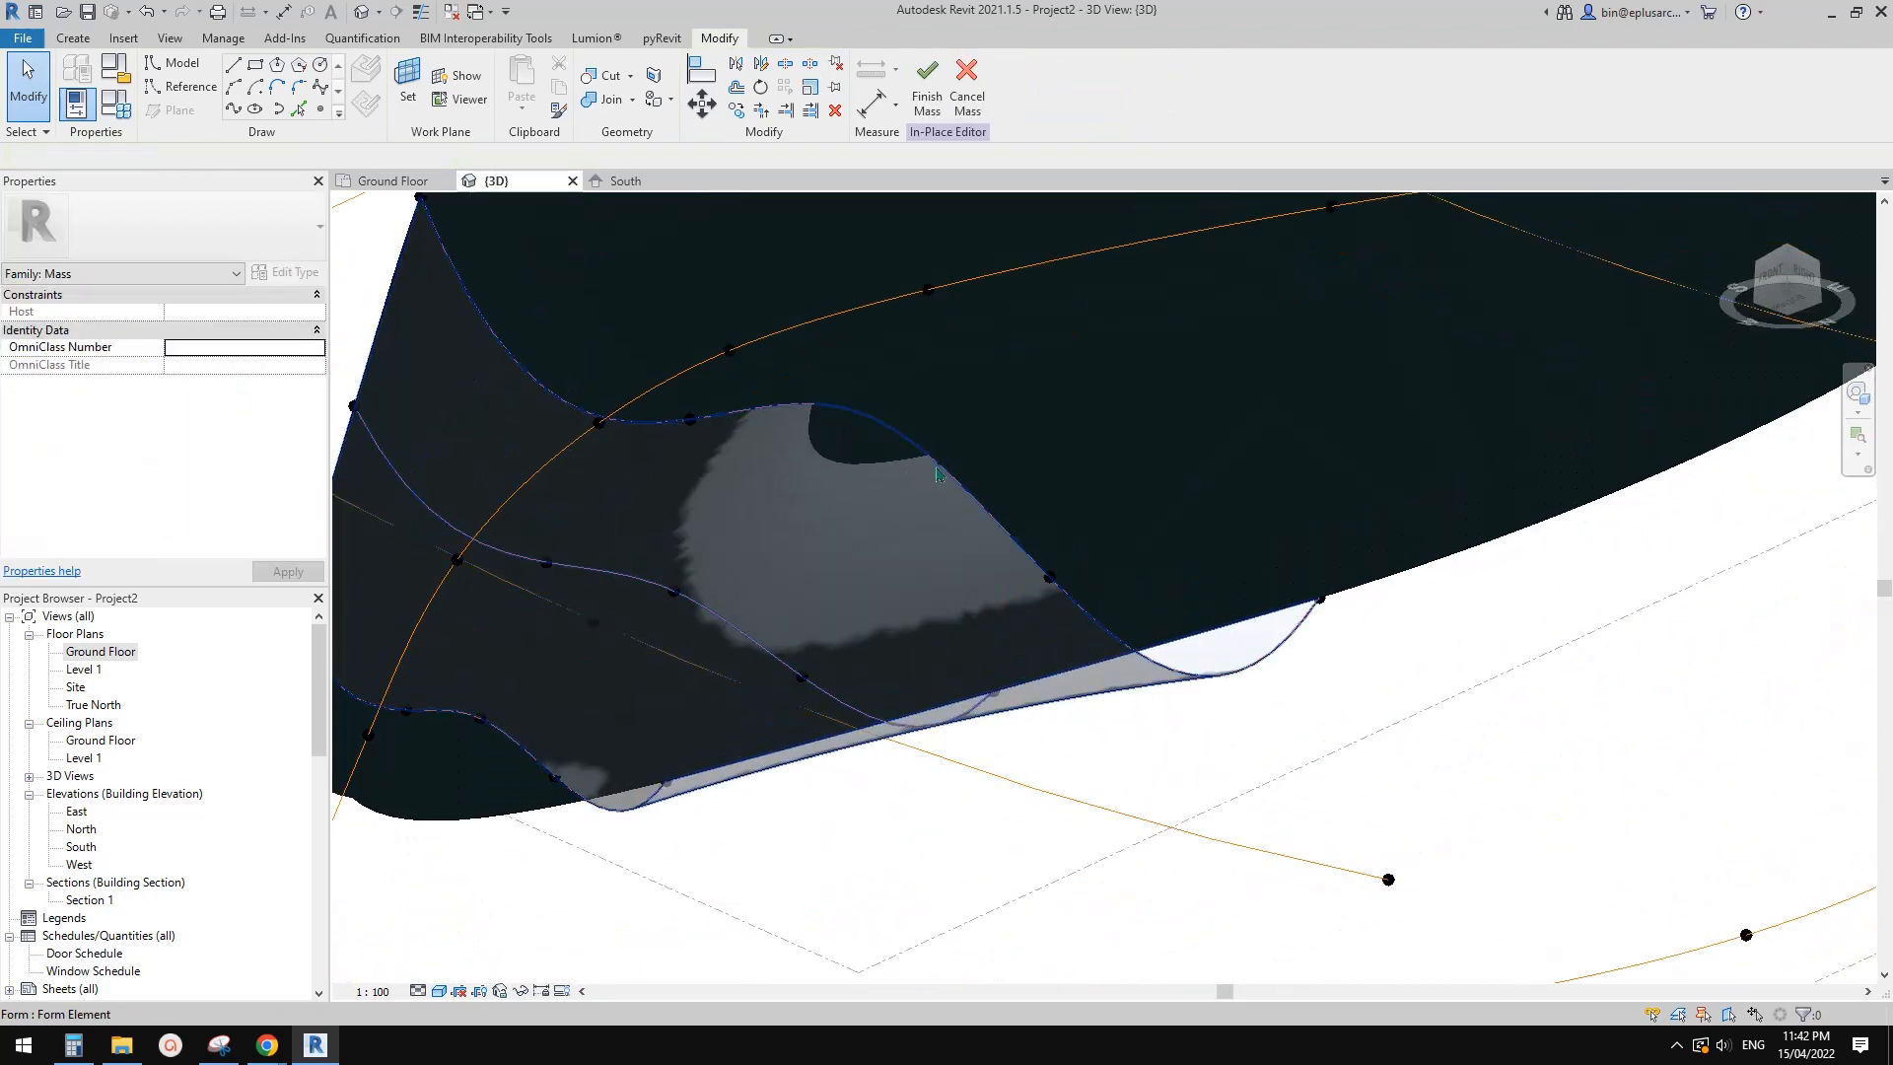
left_click(918, 457)
key("Escape")
Lower a centre reference point on the underside form, then select the form
middle_click_drag(865, 414, 1079, 724, "shift")
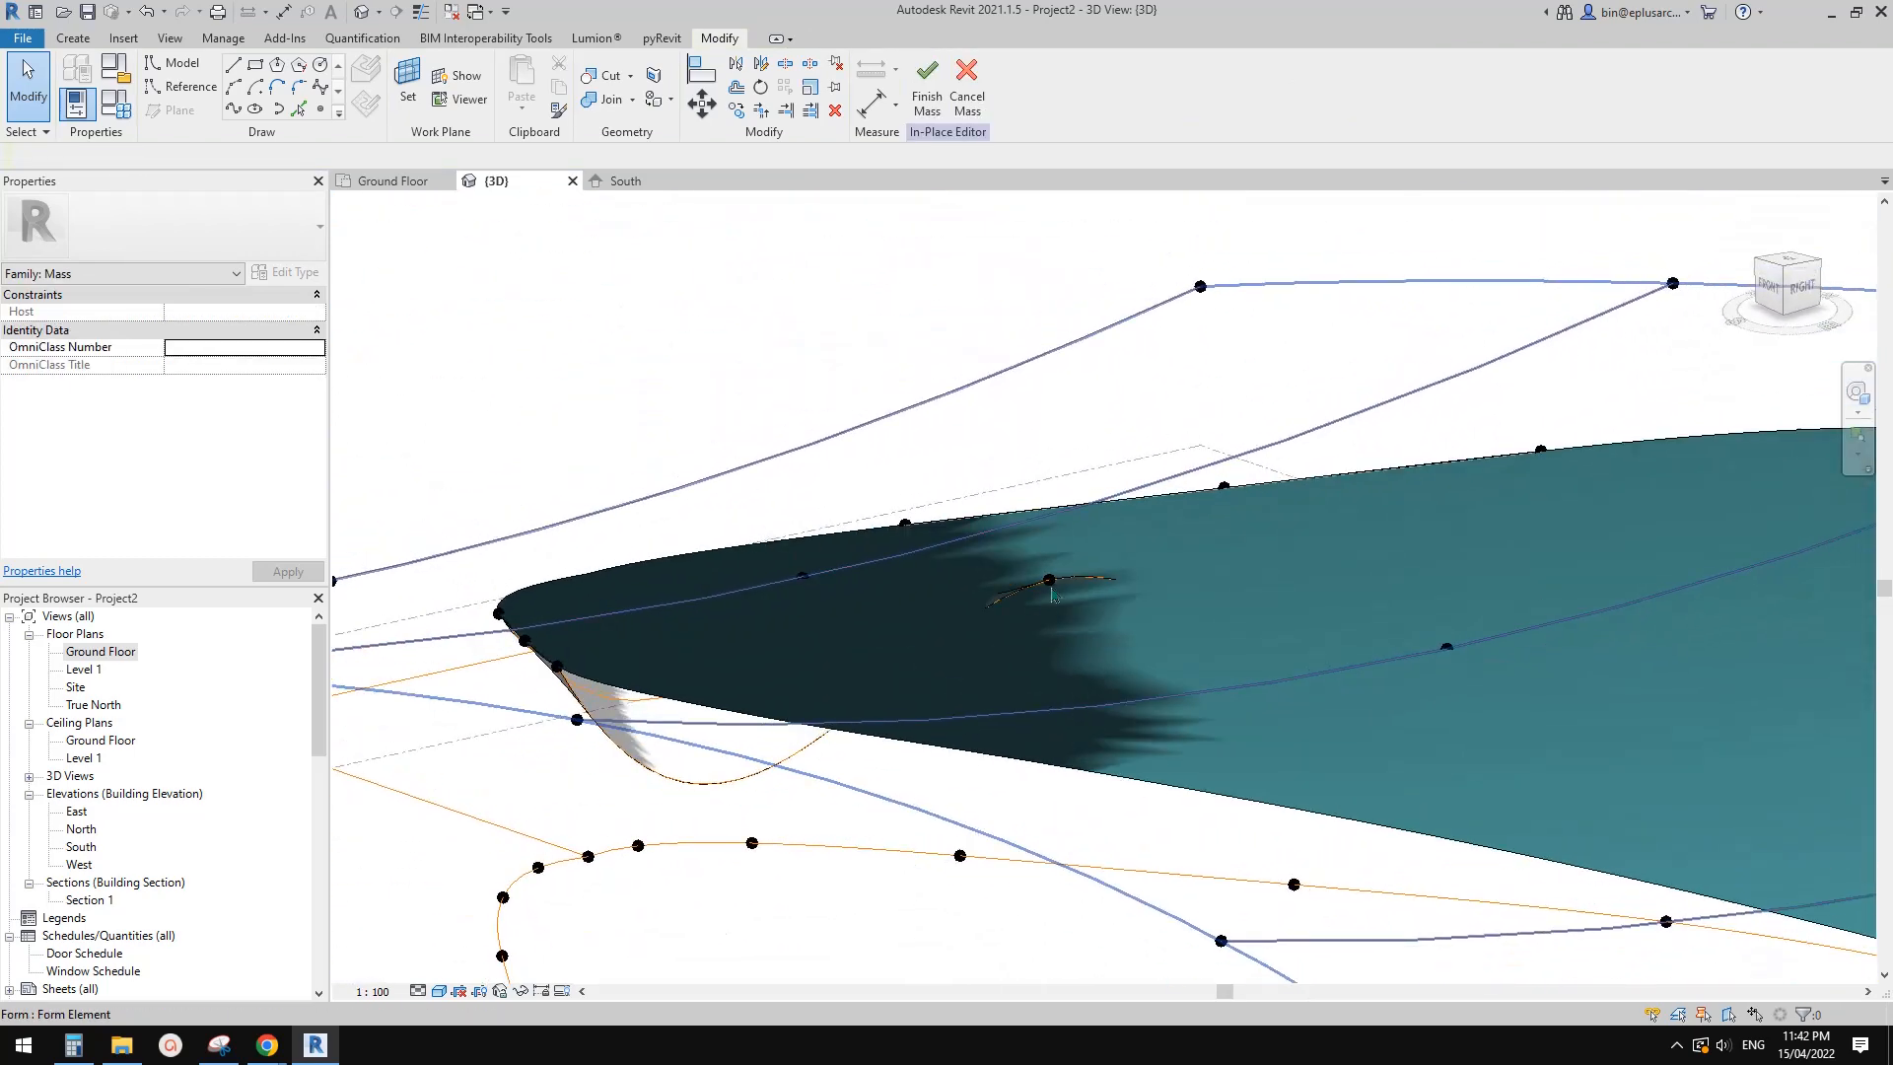
left_click(1051, 585)
key("Escape")
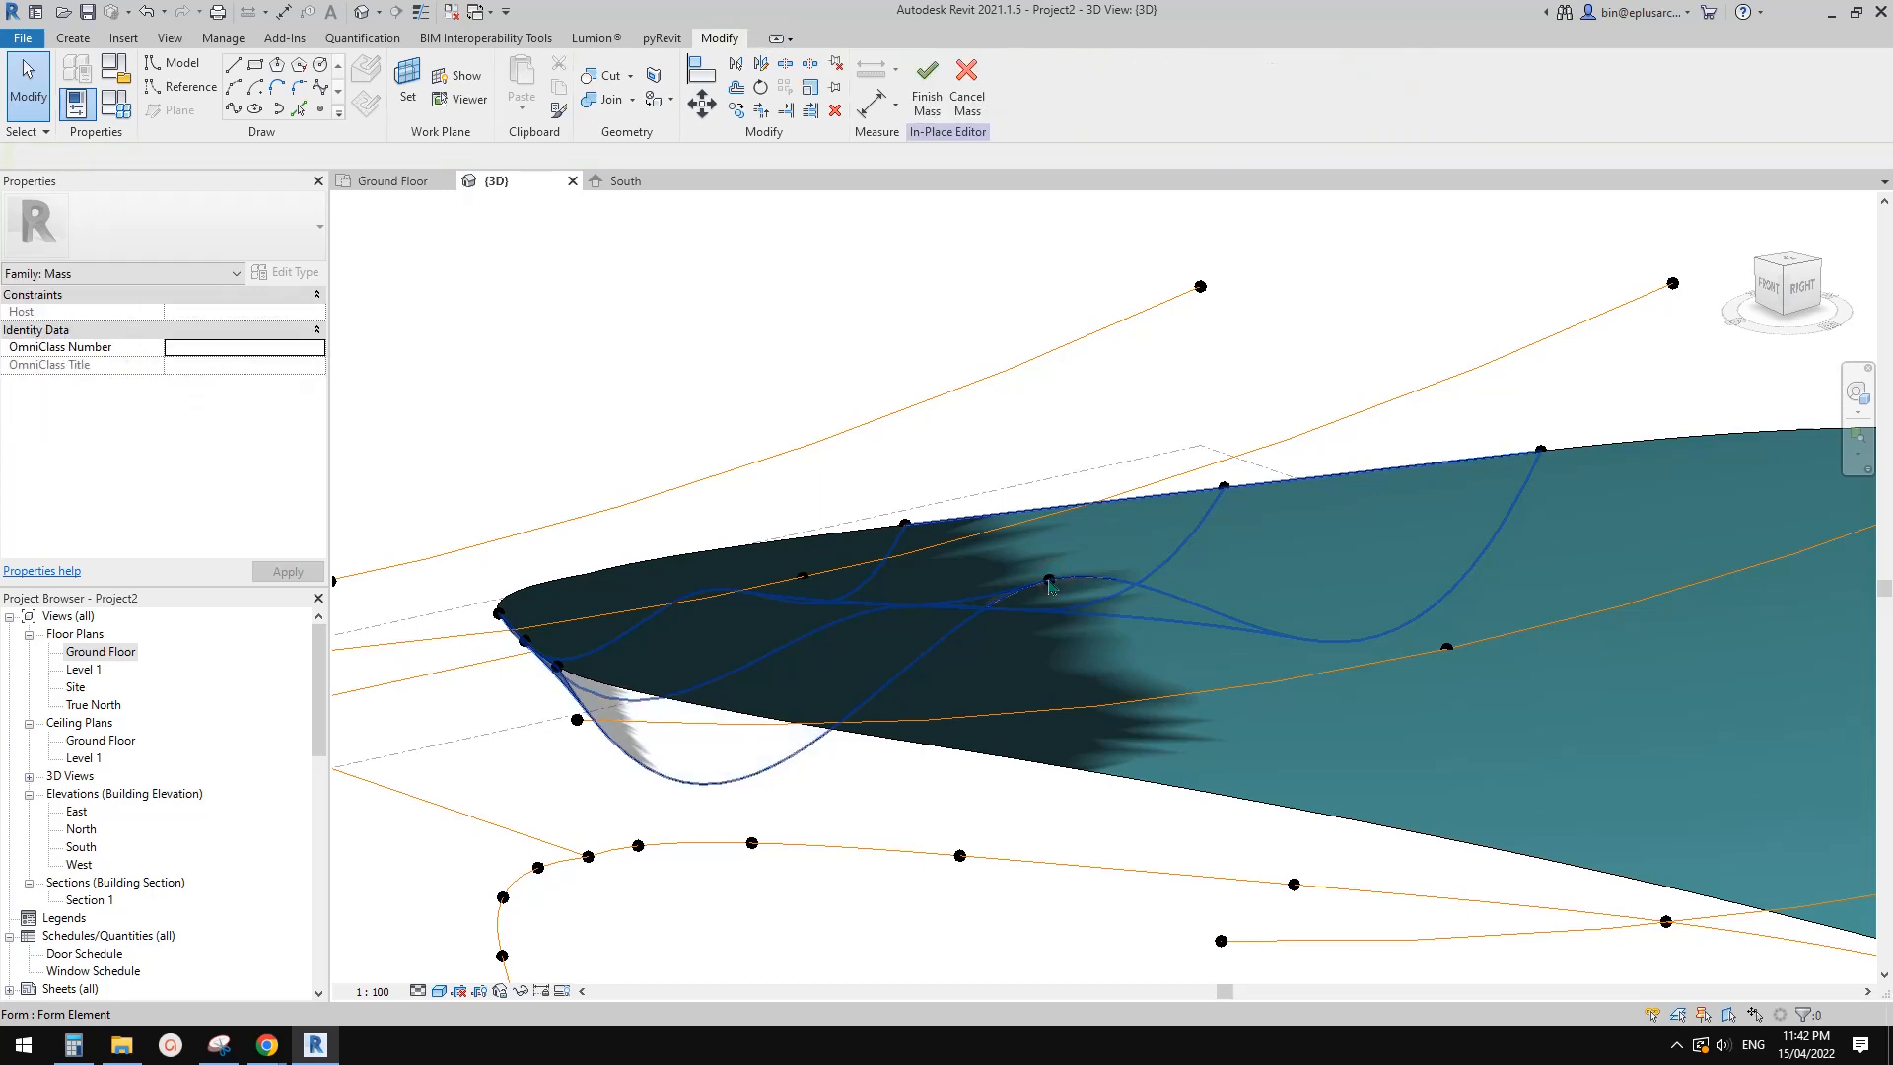
left_click(1051, 583)
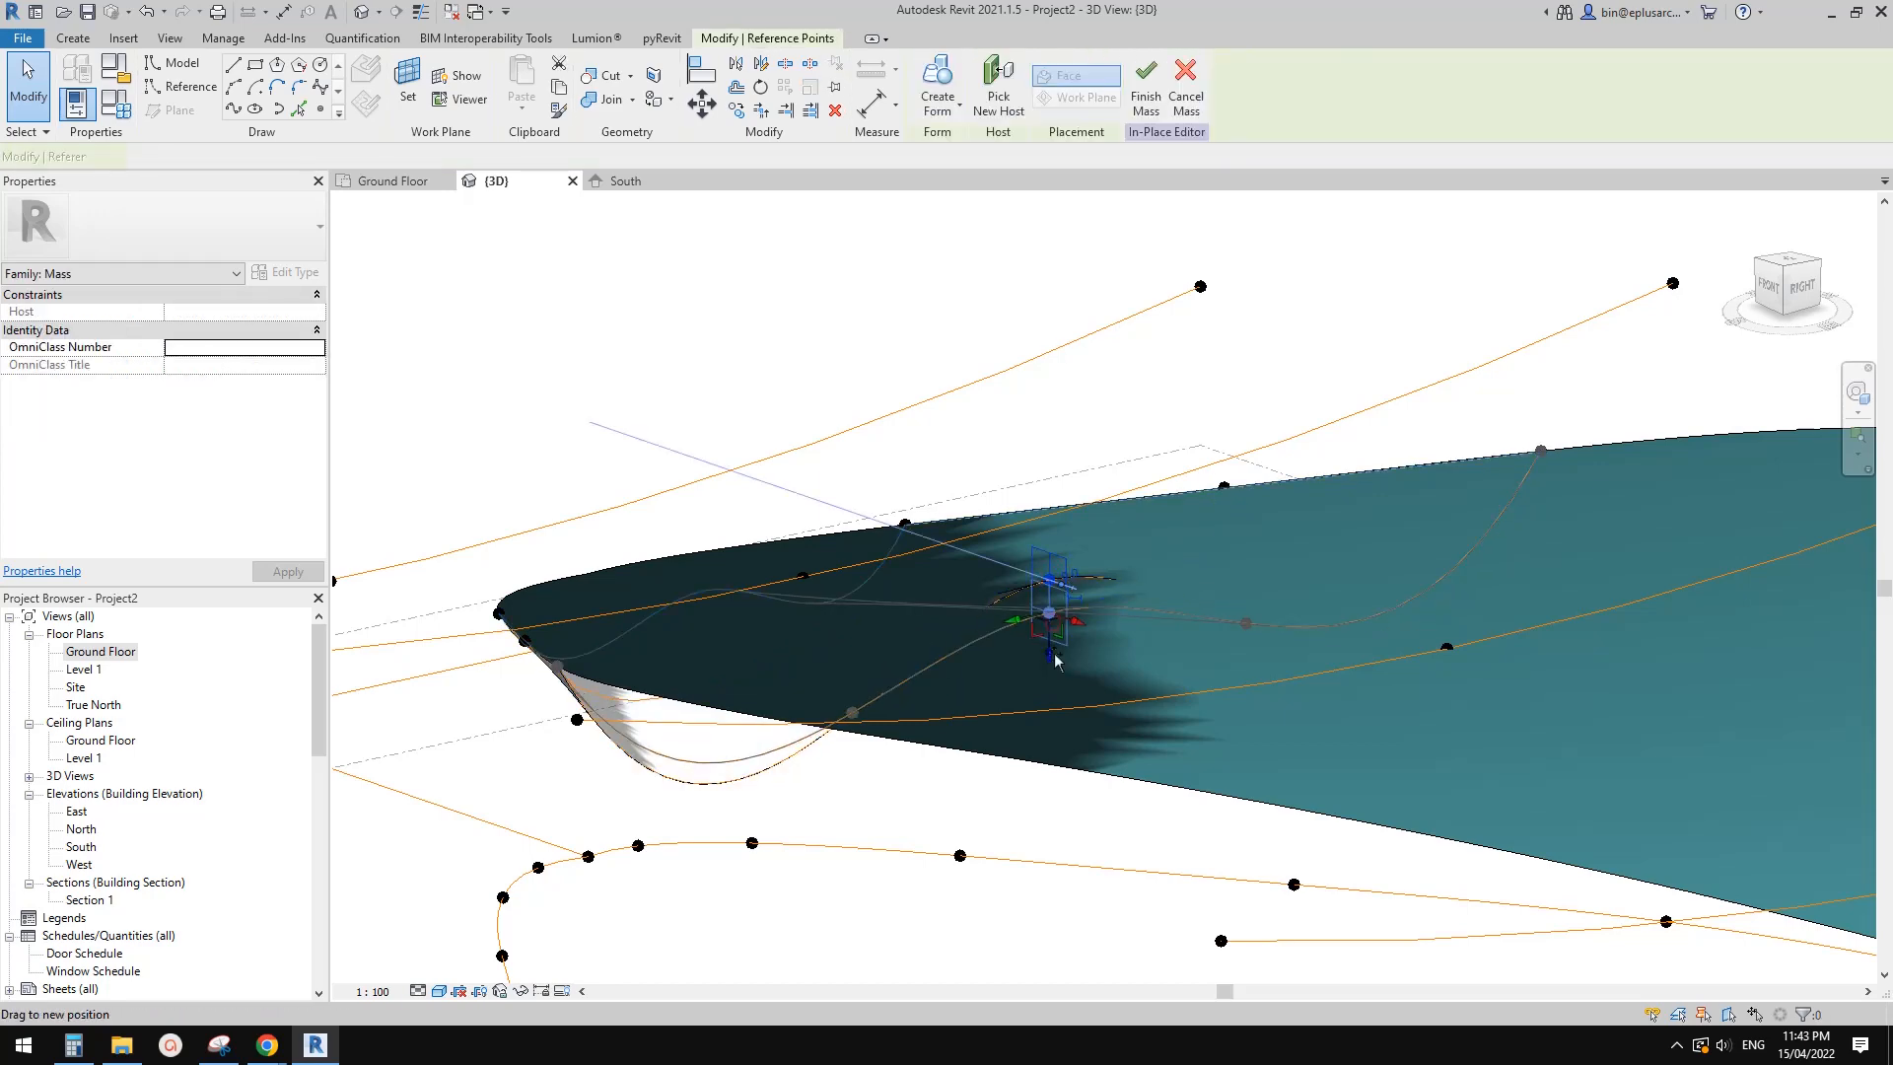
left_click_drag(1055, 661, 1055, 664)
middle_click_drag(1115, 635, 1384, 559, "shift")
key("Escape")
scroll(1317, 577, "up", 1)
left_click(1266, 553)
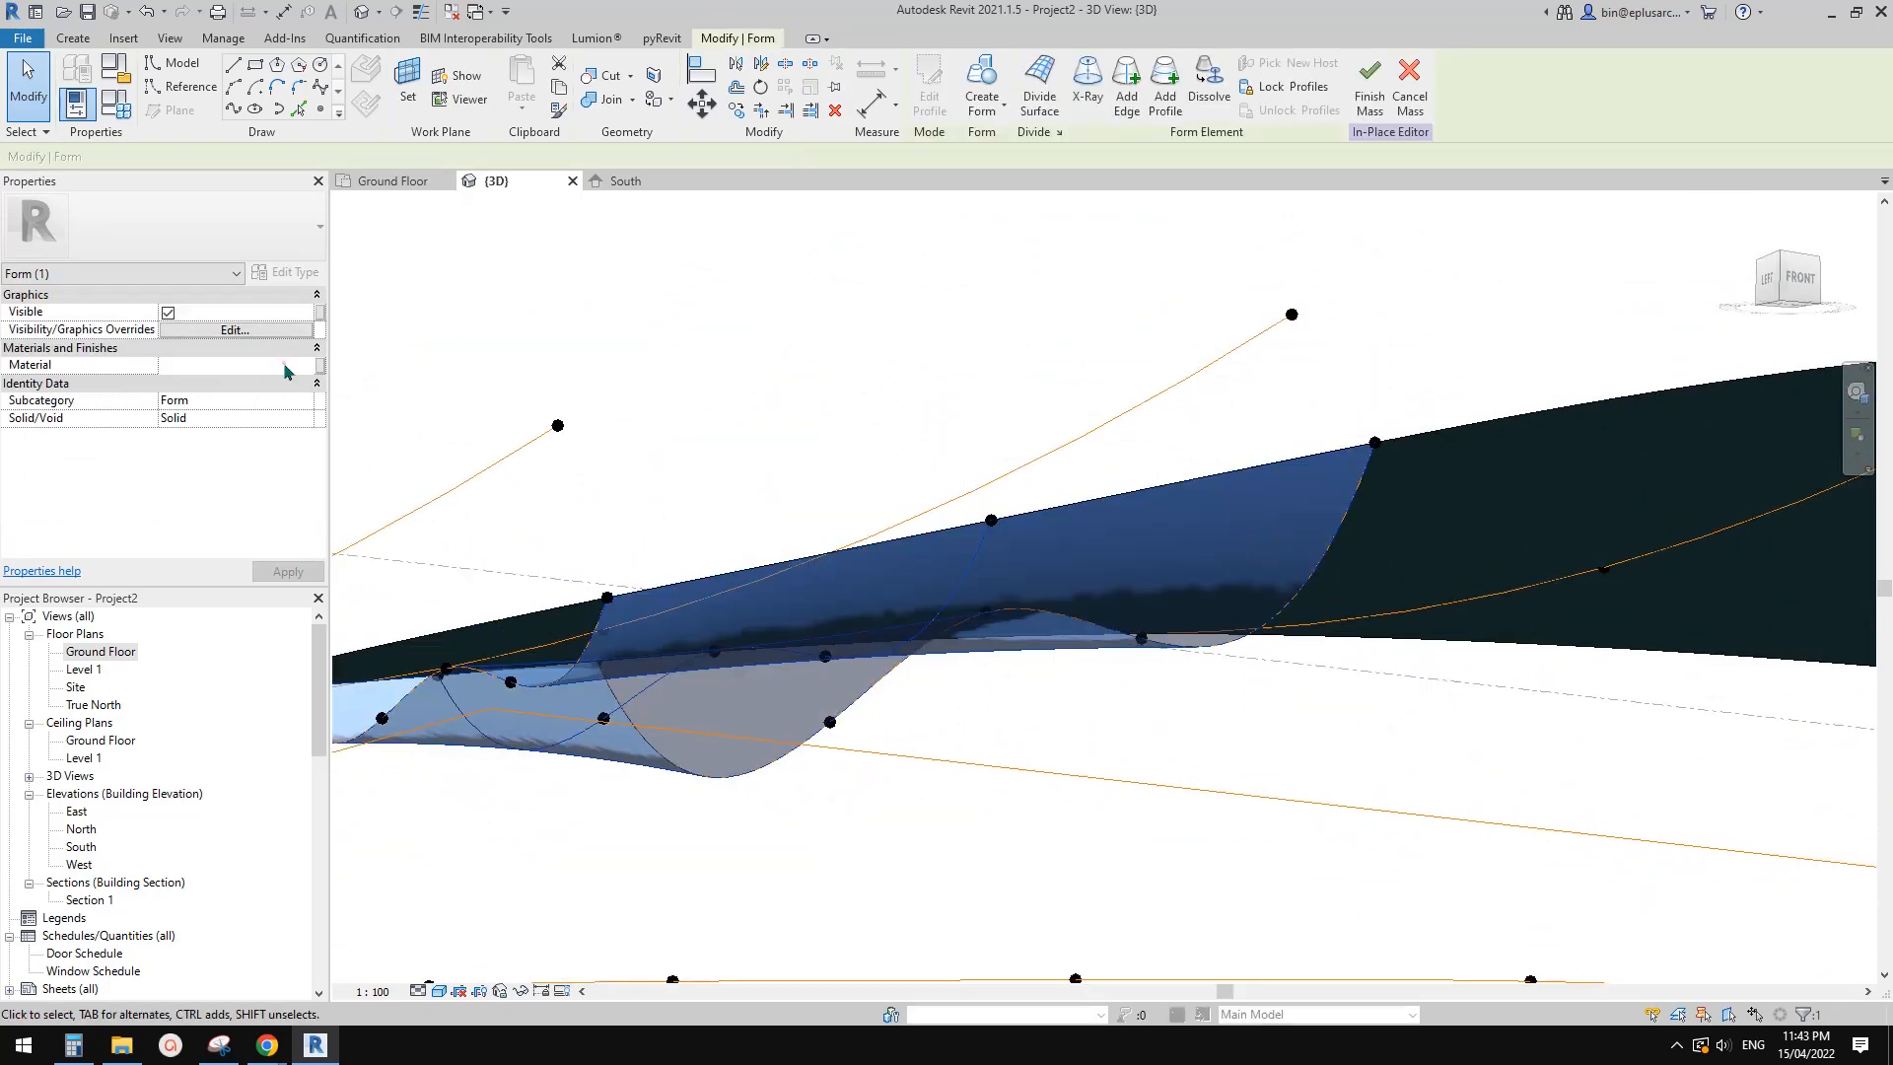
Set the underside form's material to Aluminium and orbit around the mass to check it
left_click(307, 365)
left_click(1663, 779)
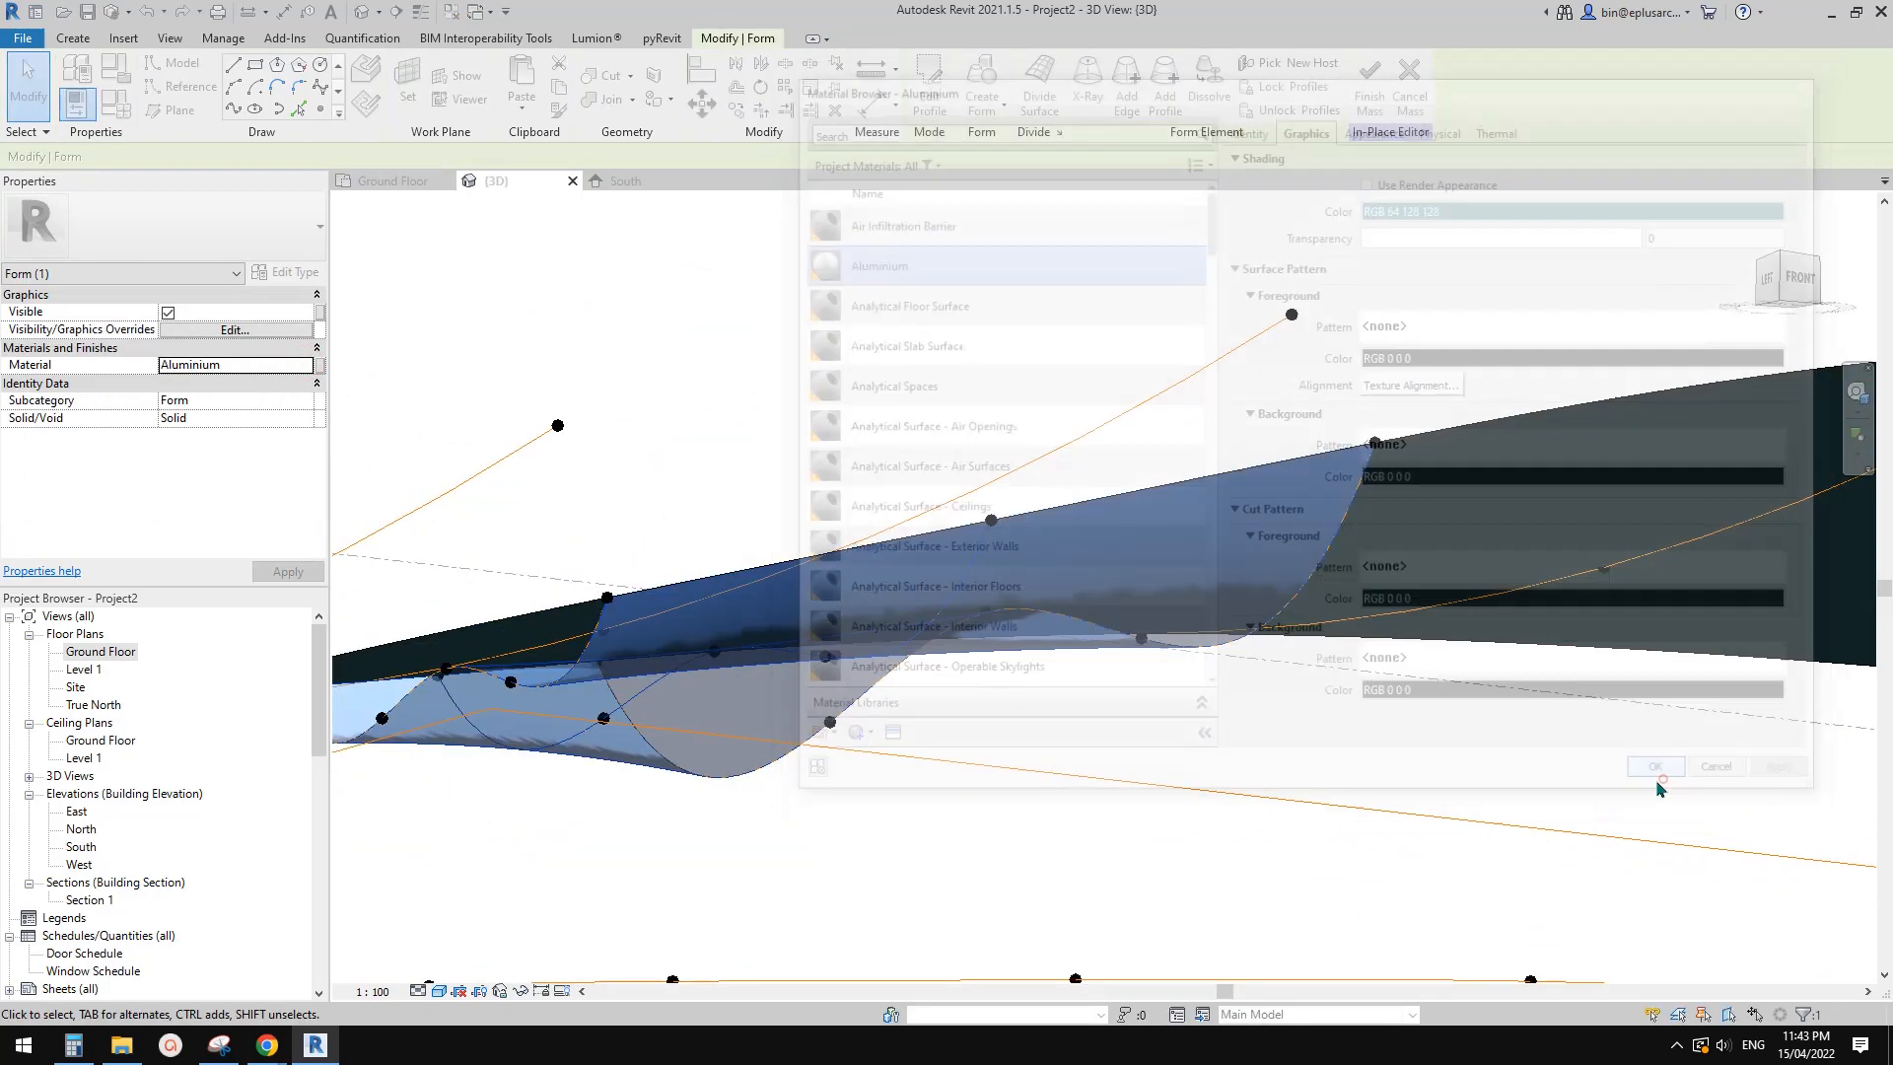
key("Escape")
middle_click_drag(1489, 821, 1331, 636, "shift")
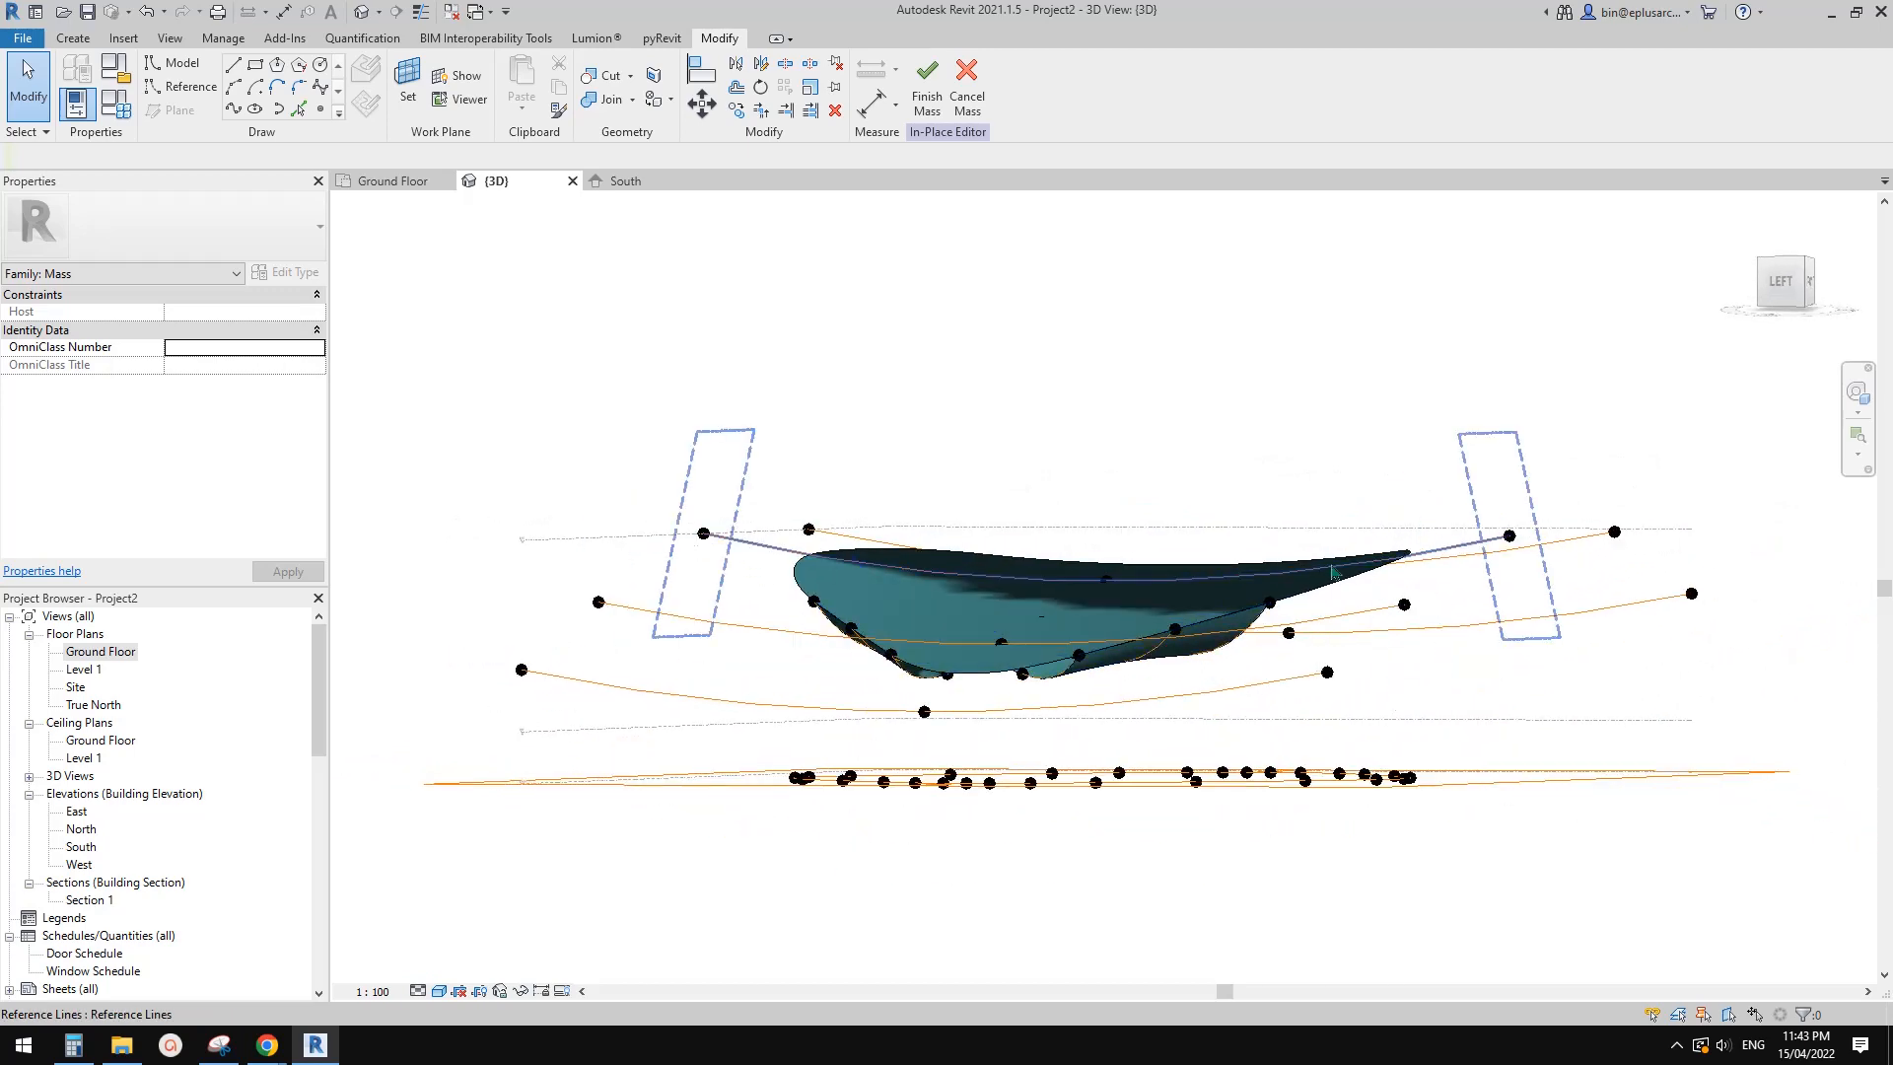
middle_click_drag(1279, 563, 1272, 653, "shift")
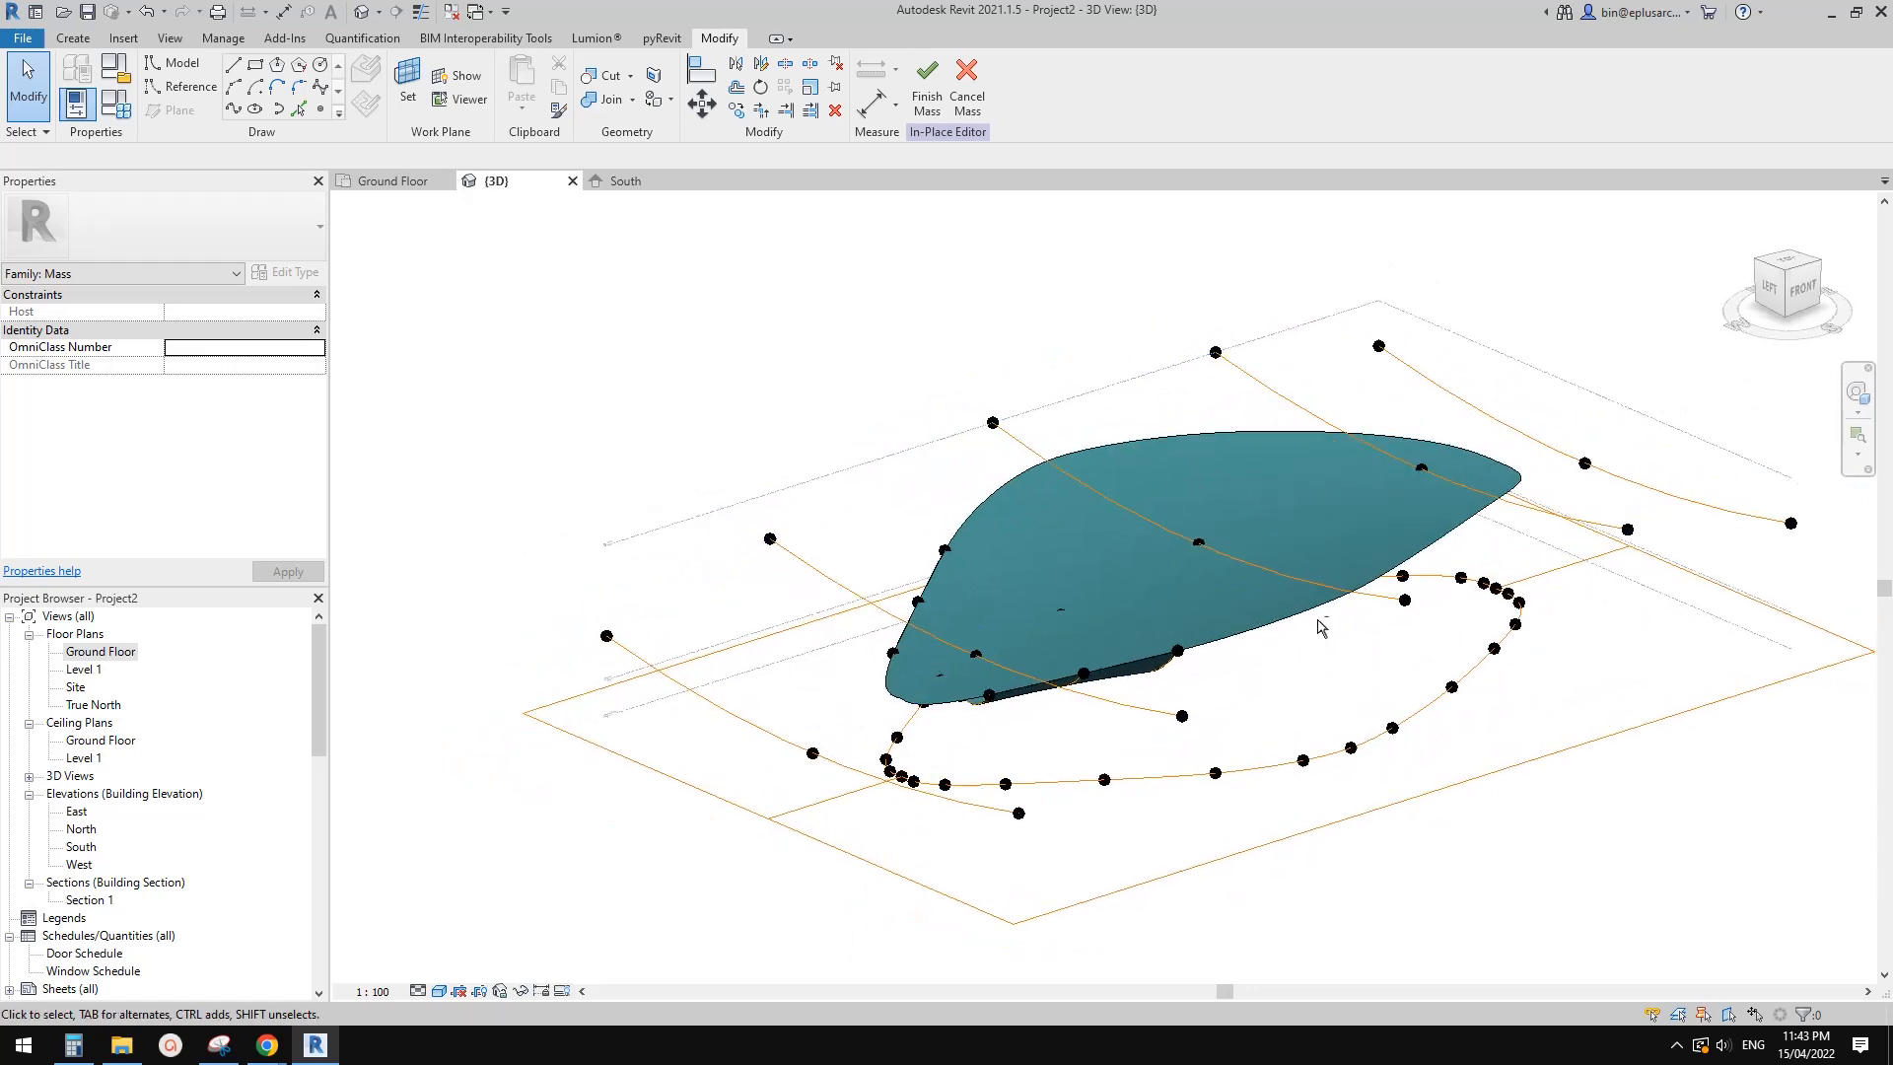
scroll(1398, 518, "up", 2)
left_click(1398, 518)
key("Escape")
middle_click_drag(1345, 574, 911, 456, "shift")
Create a Roof by Face on the mass's curved top face
middle_click_drag(555, 271, 1163, 296, "shift")
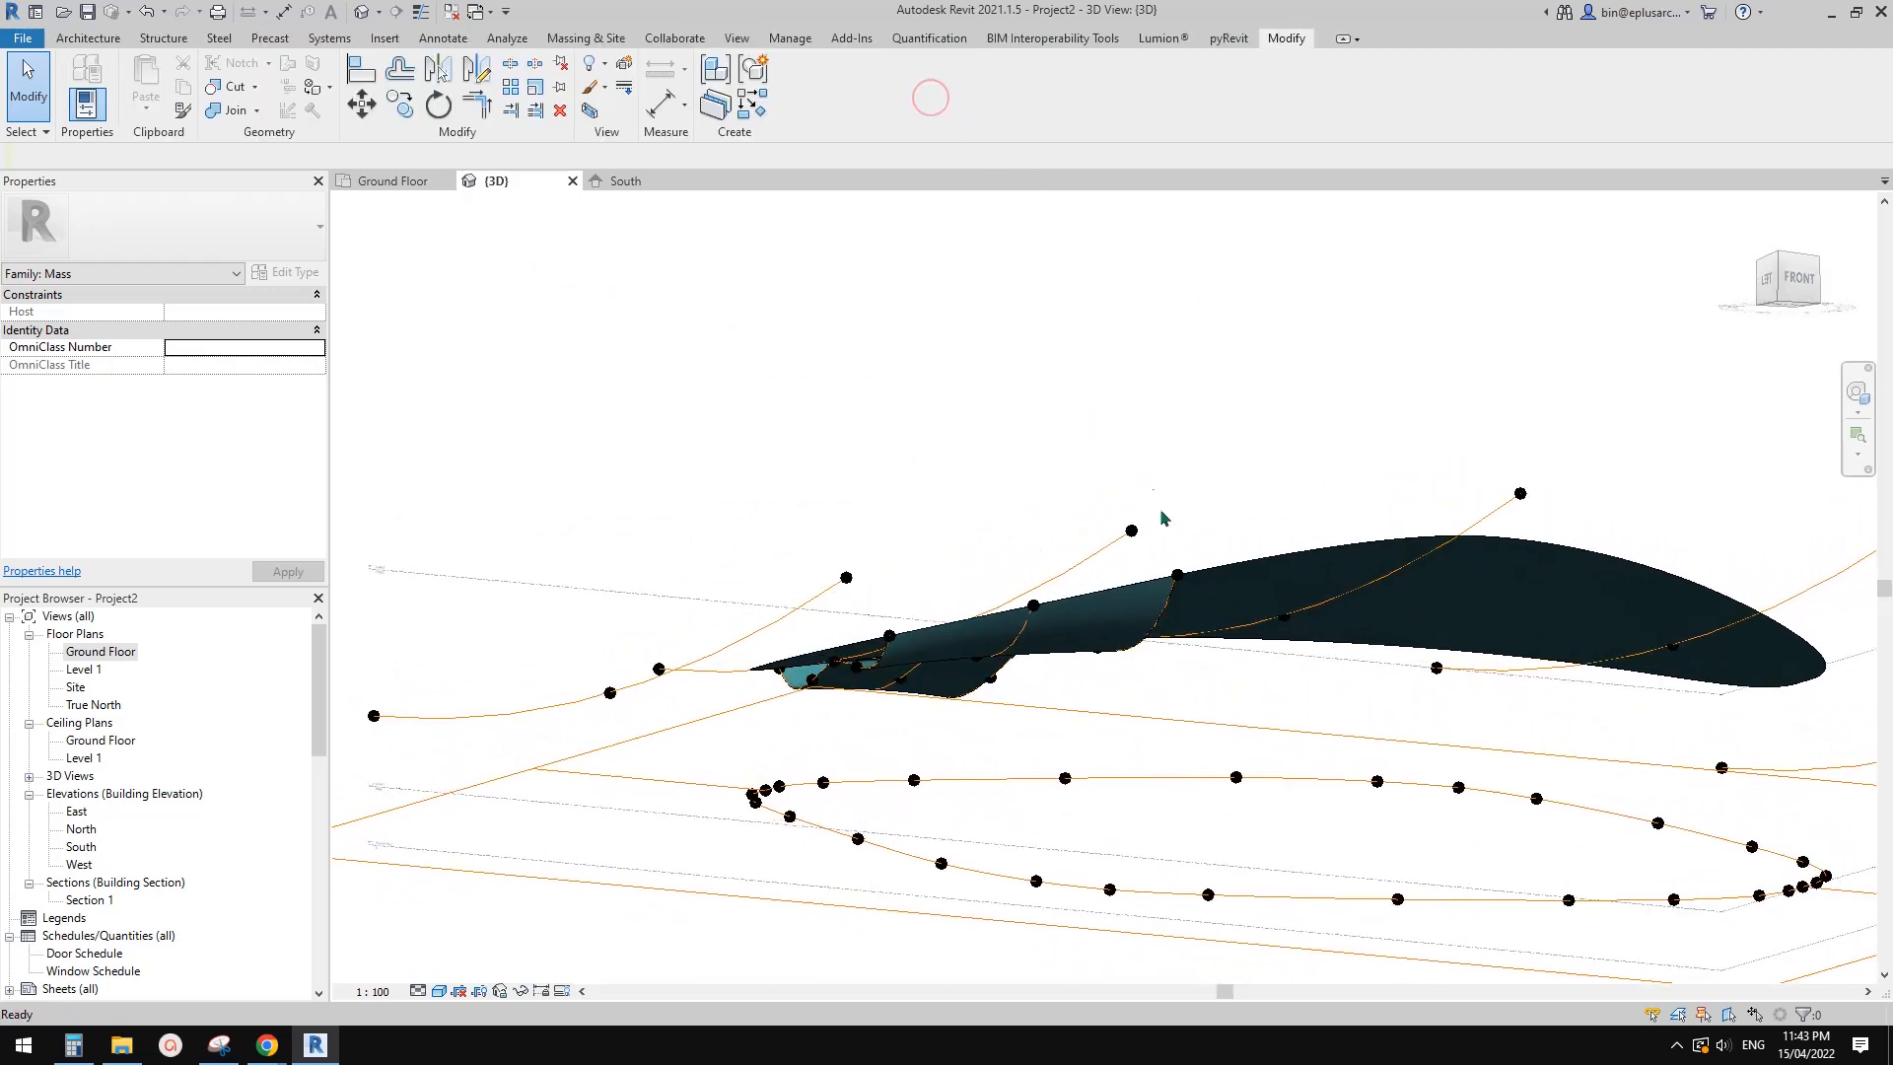
middle_click_drag(1163, 529, 1280, 340, "shift")
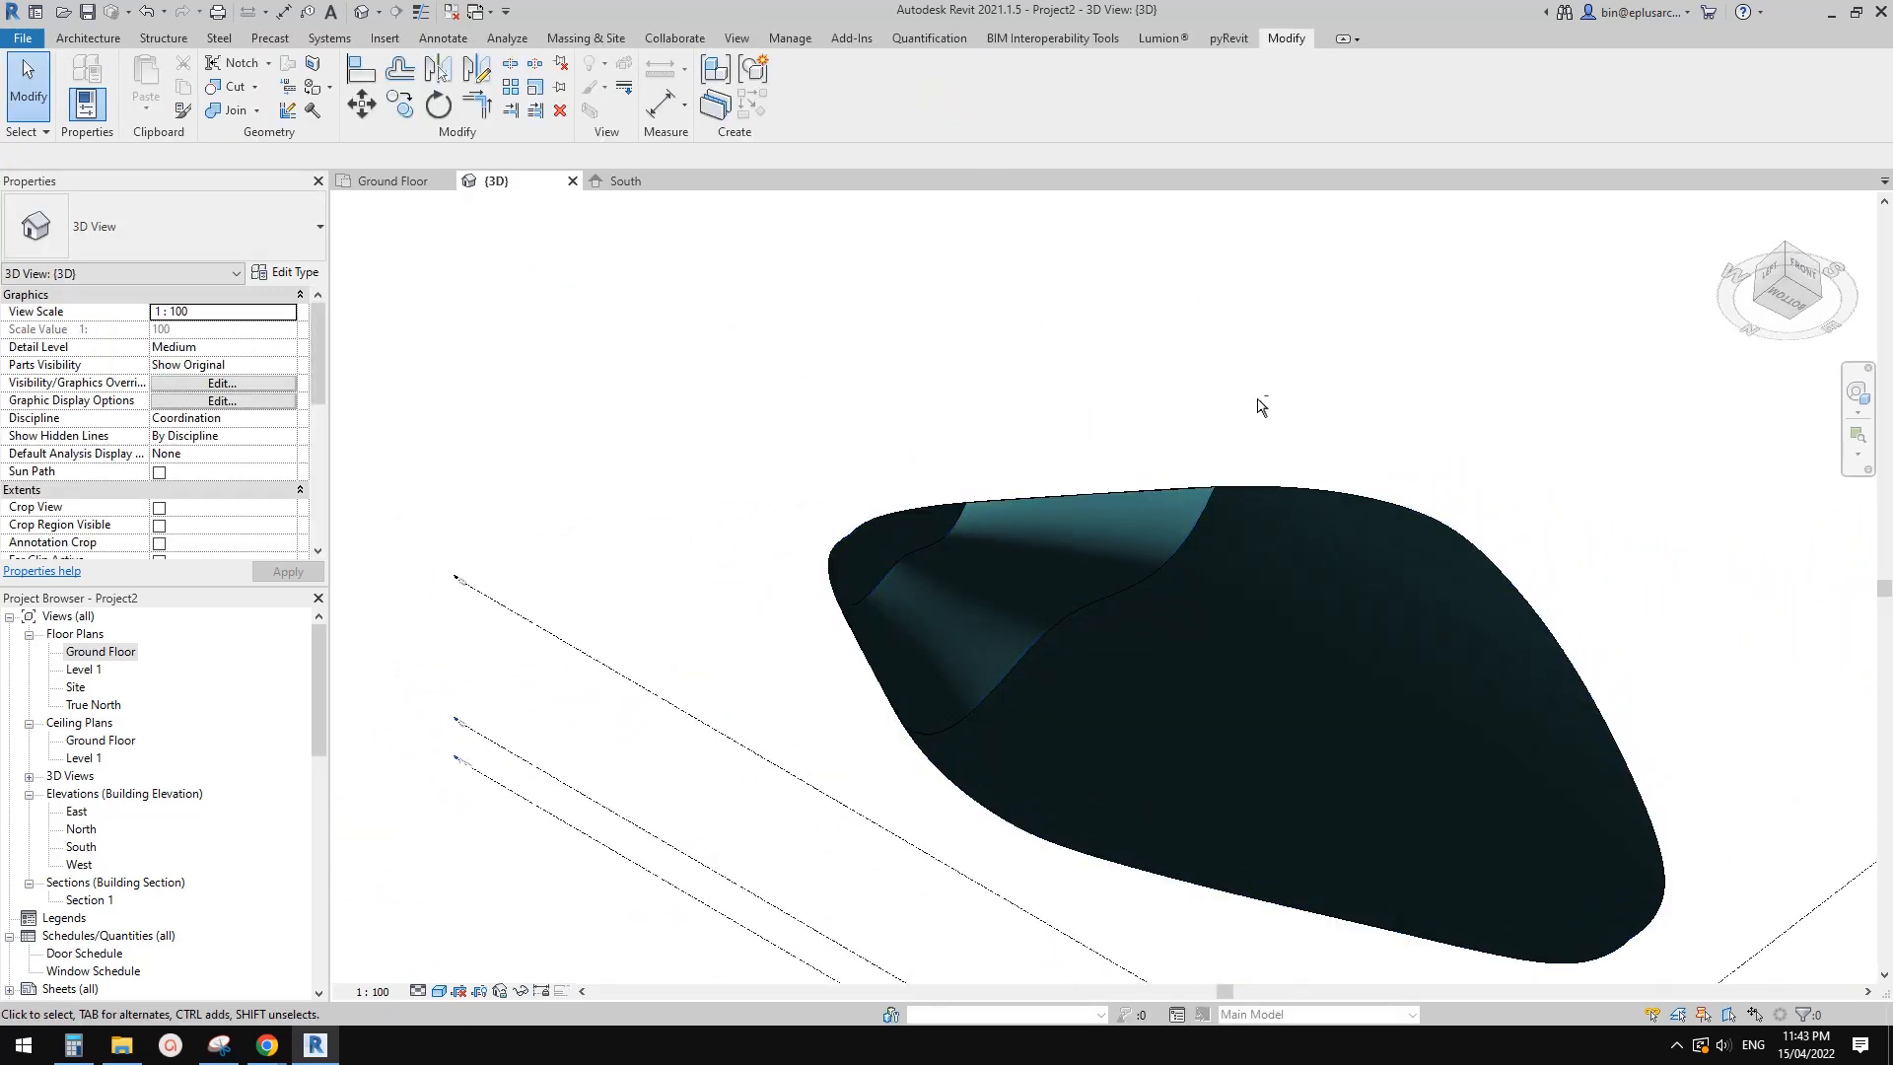
mouse_move(1261, 407)
middle_mouse_down("shift")
mouse_move(1563, 553)
mouse_move(1496, 558)
mouse_move(1272, 490)
mouse_move(1323, 625)
mouse_move(1519, 381)
mouse_move(1305, 357)
mouse_move(1257, 444)
middle_mouse_up("shift")
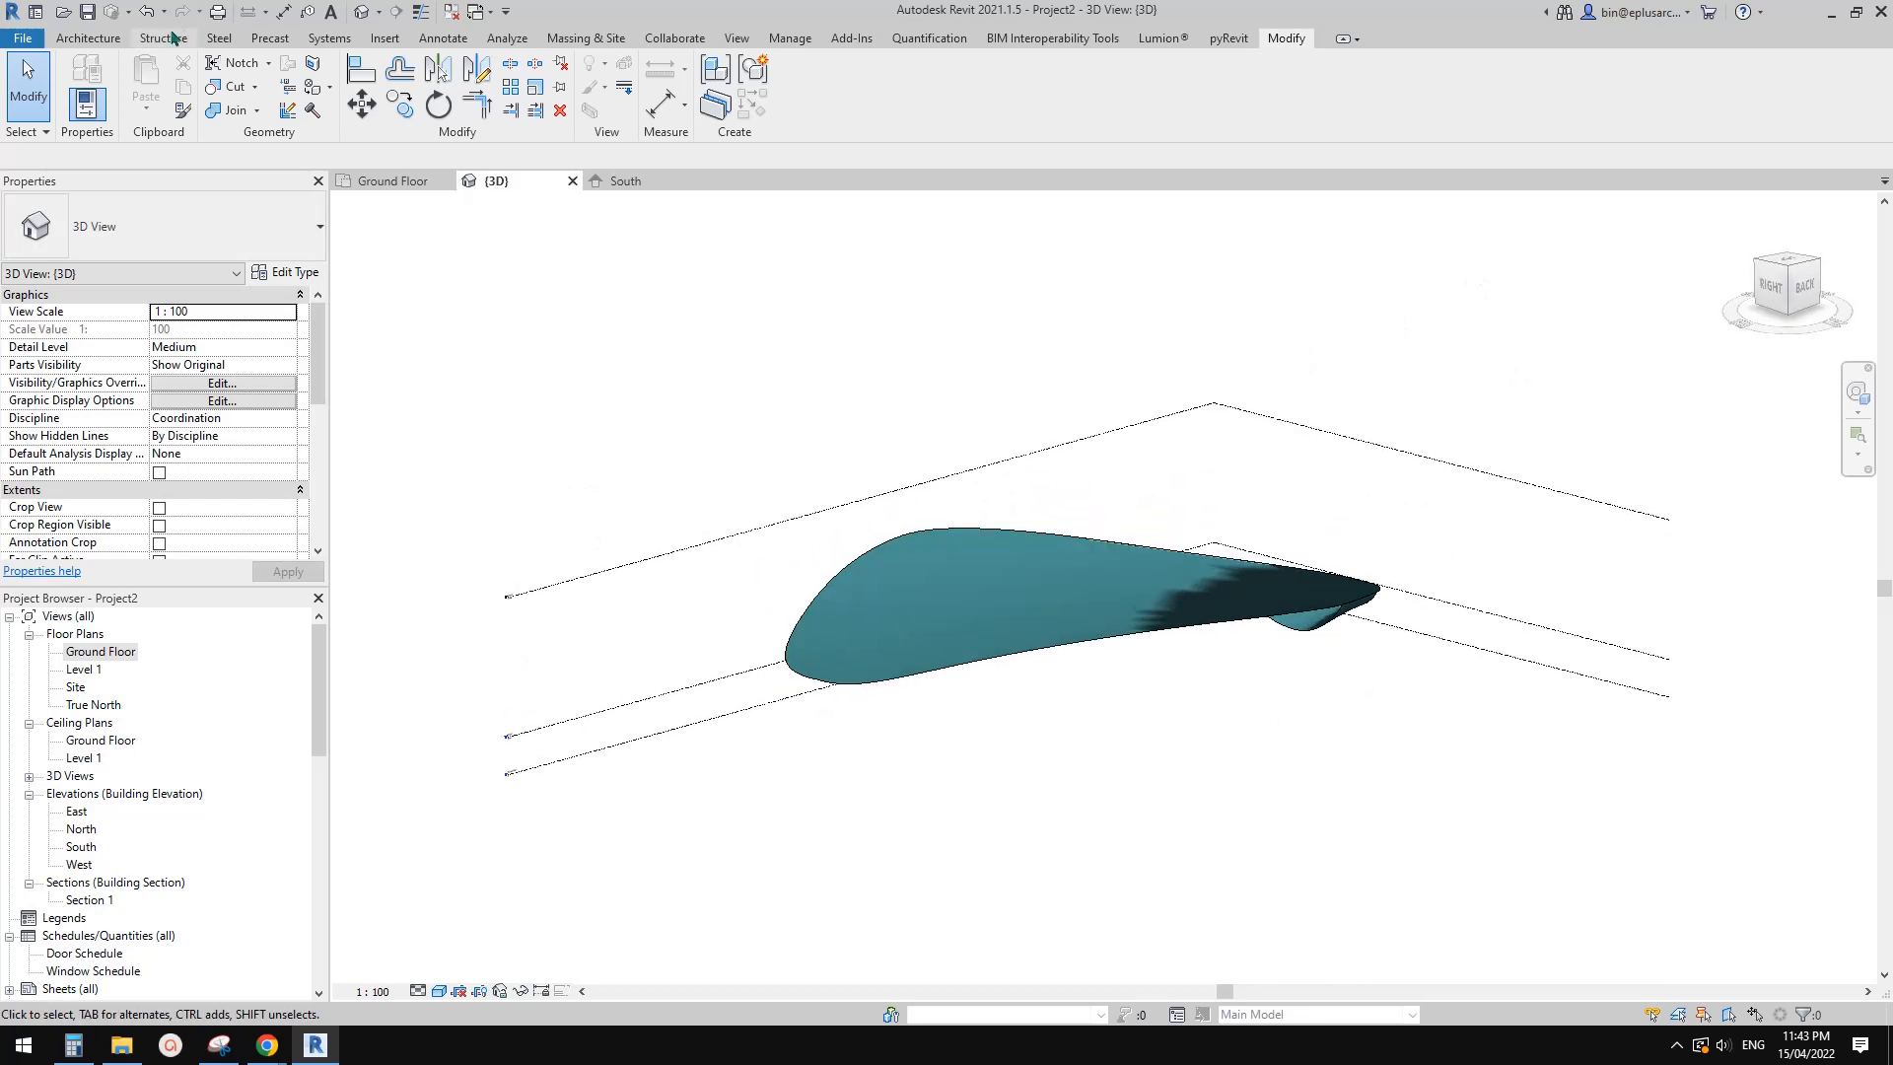
left_click(76, 32)
left_click(368, 108)
left_click(429, 219)
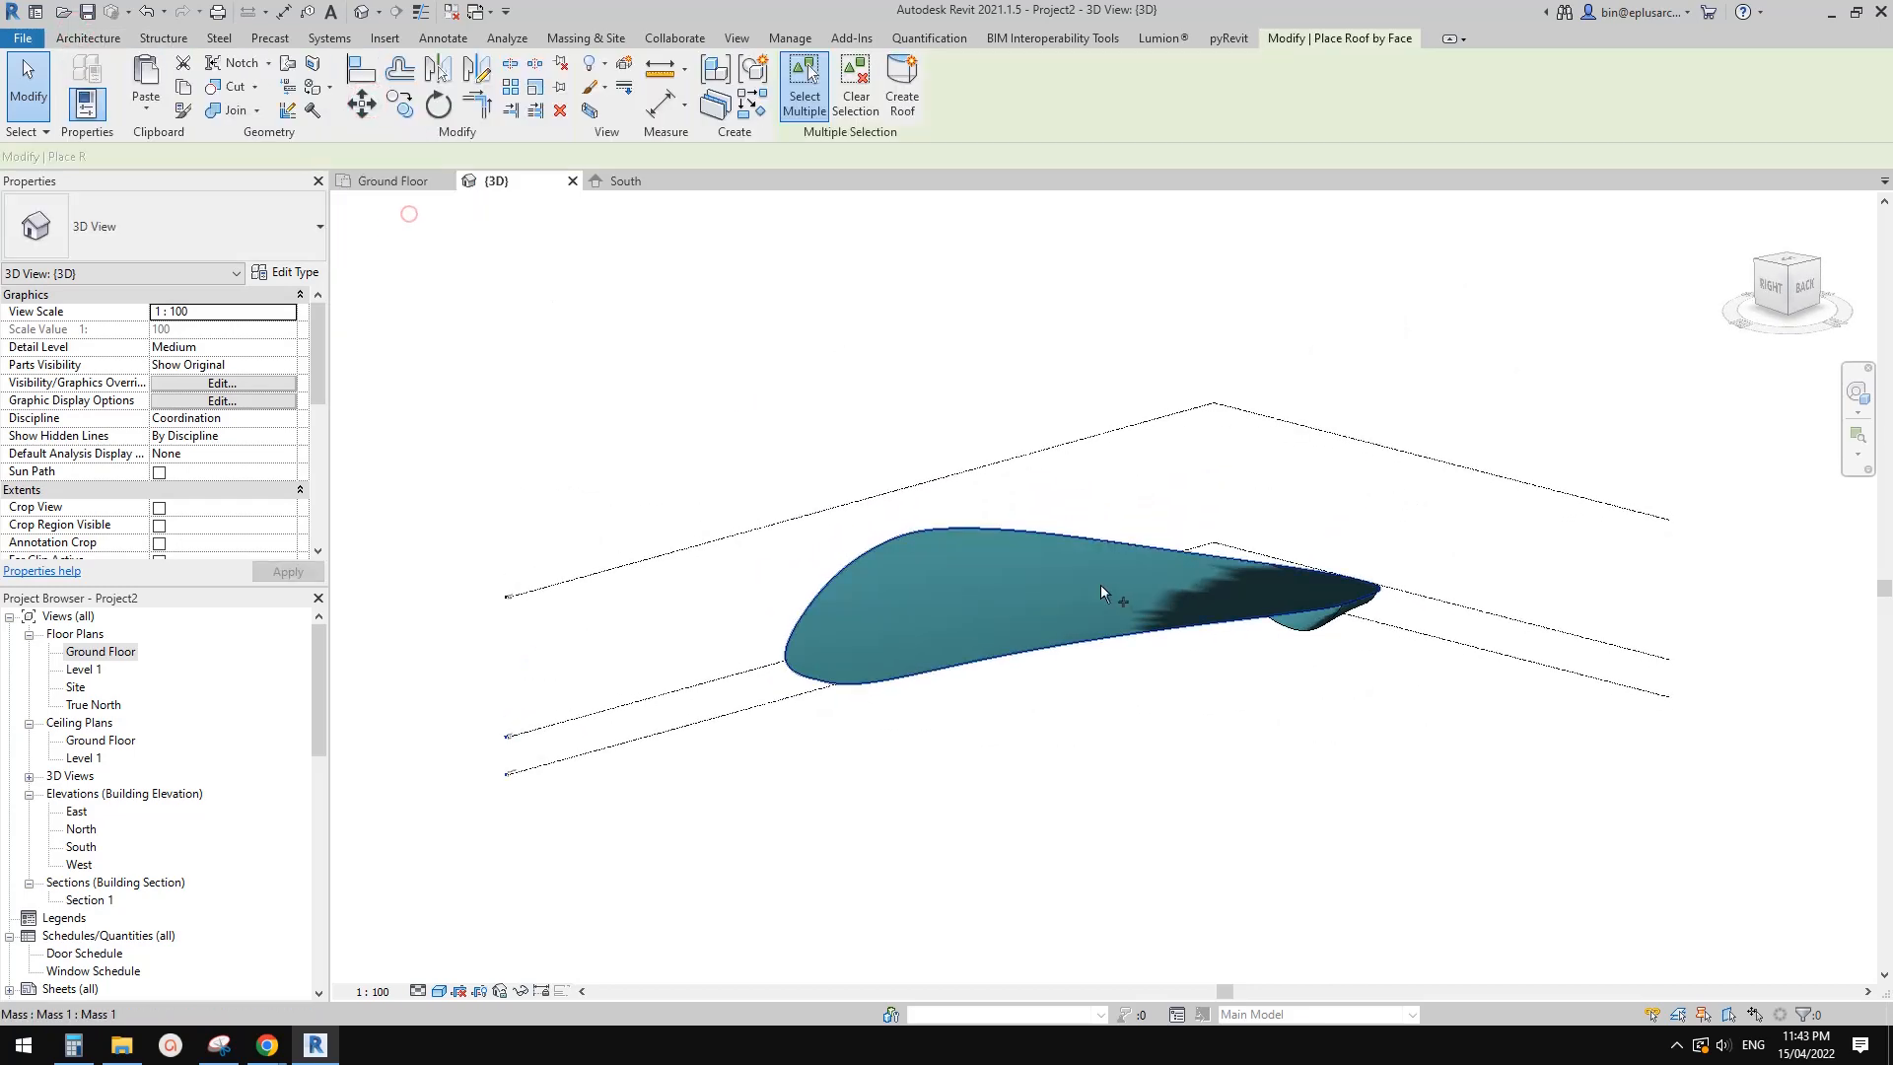
left_click(1092, 590)
left_click(895, 89)
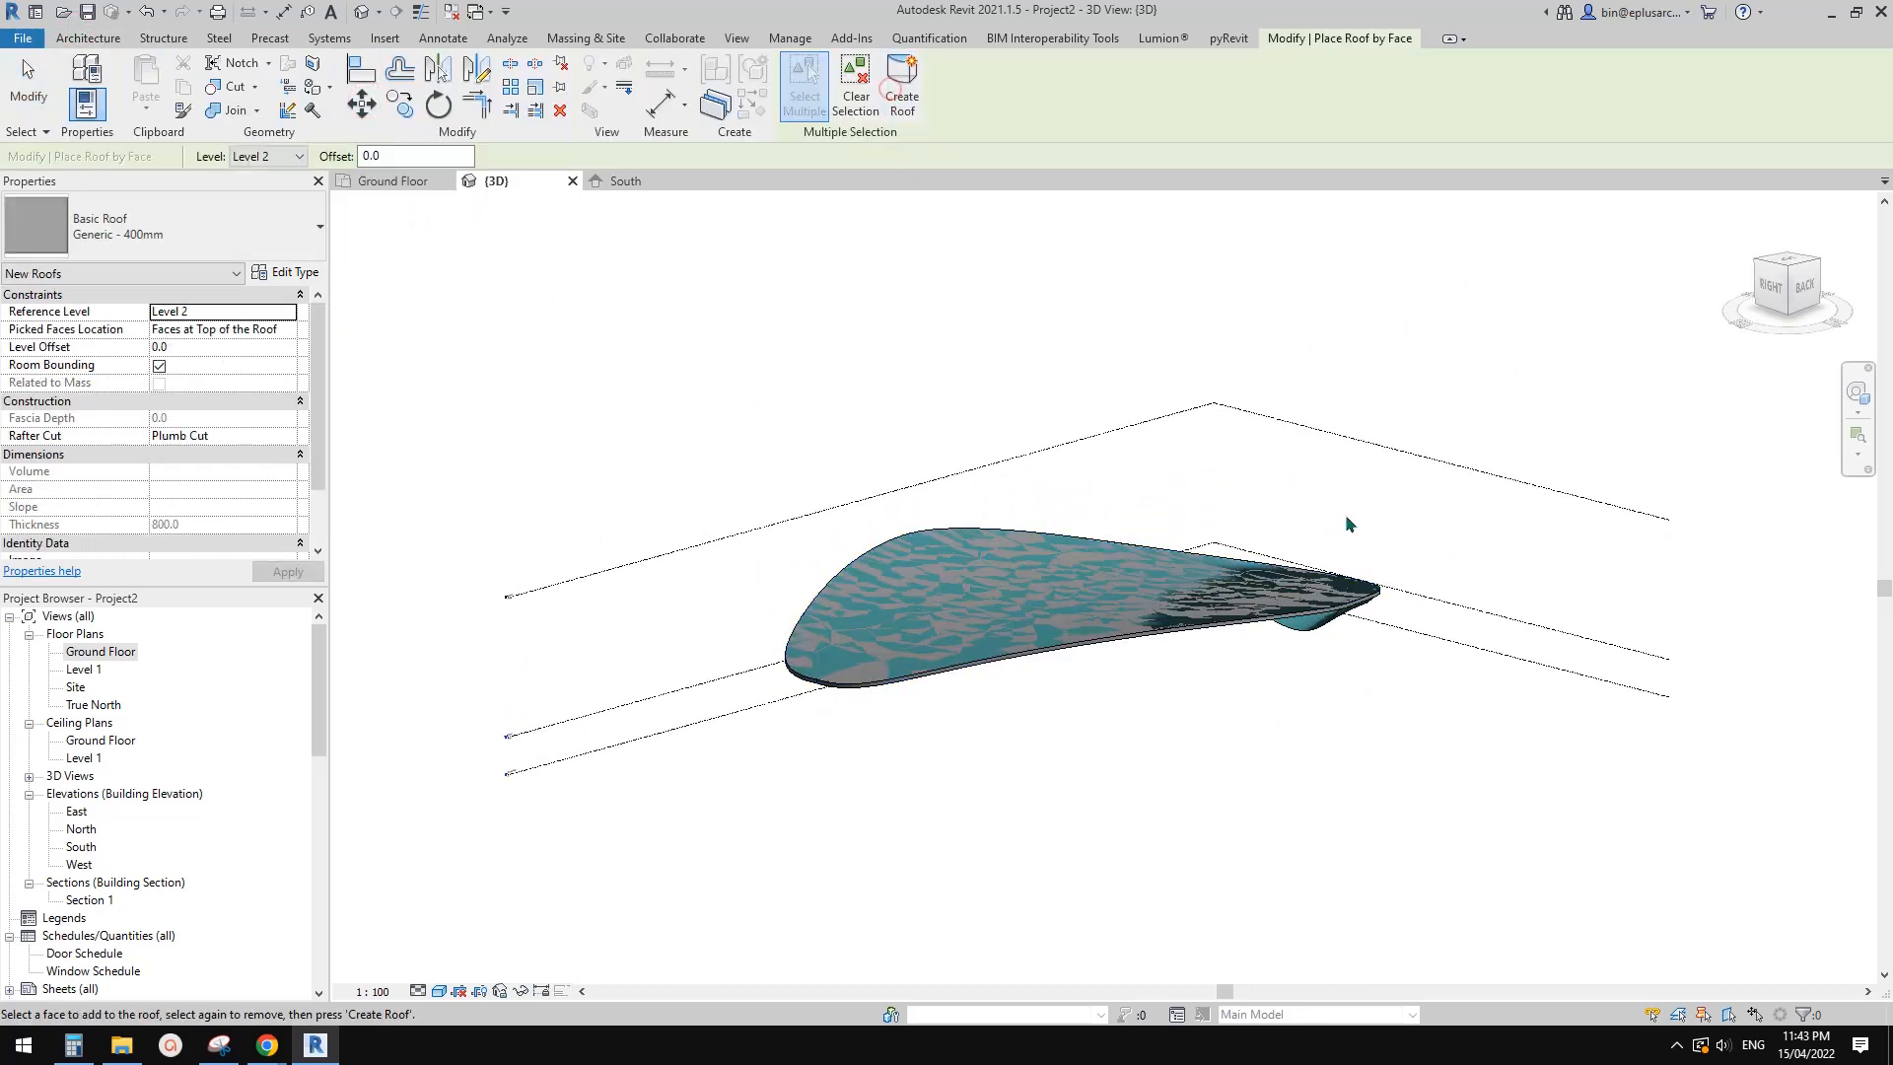
Orbit beneath the mass and add a roof on the underside form's face
middle_click_drag(976, 357, 1325, 580, "shift")
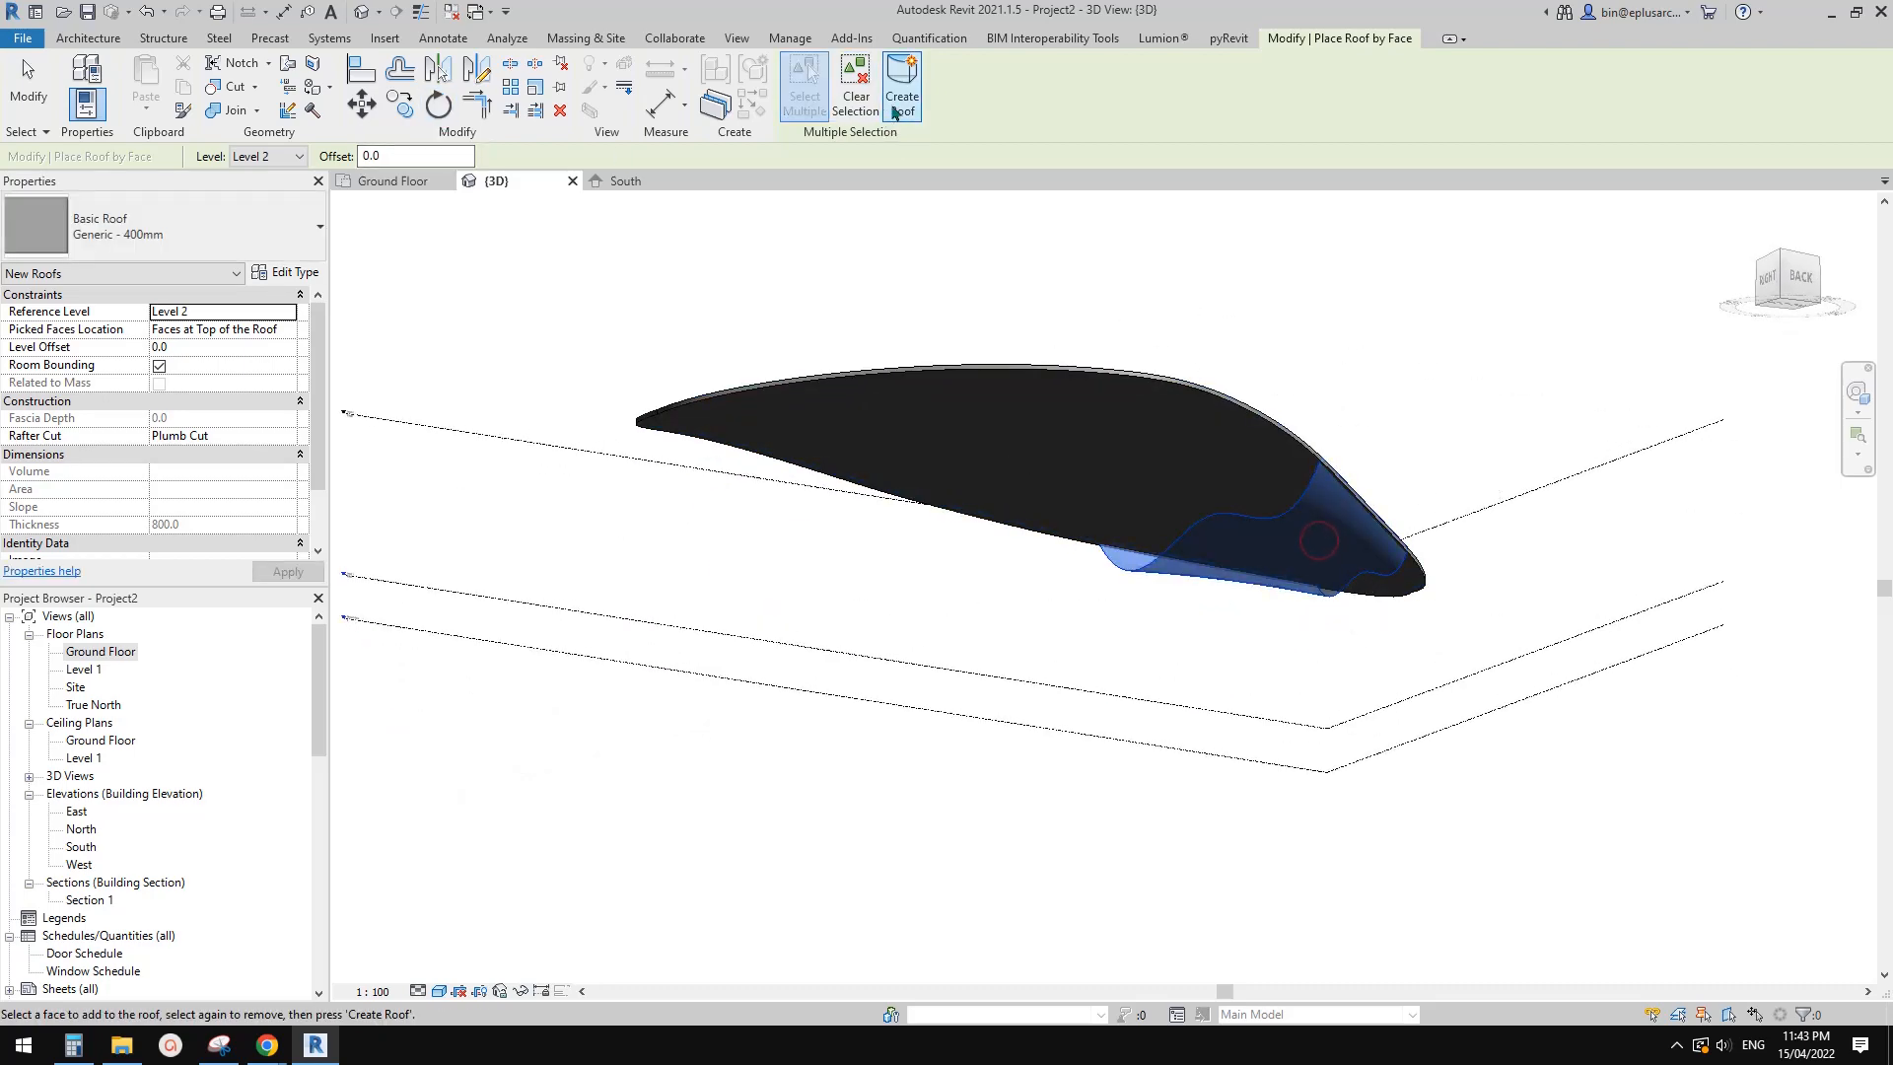
middle_click_drag(1423, 424, 1425, 447)
key("Escape")
left_click(1327, 549)
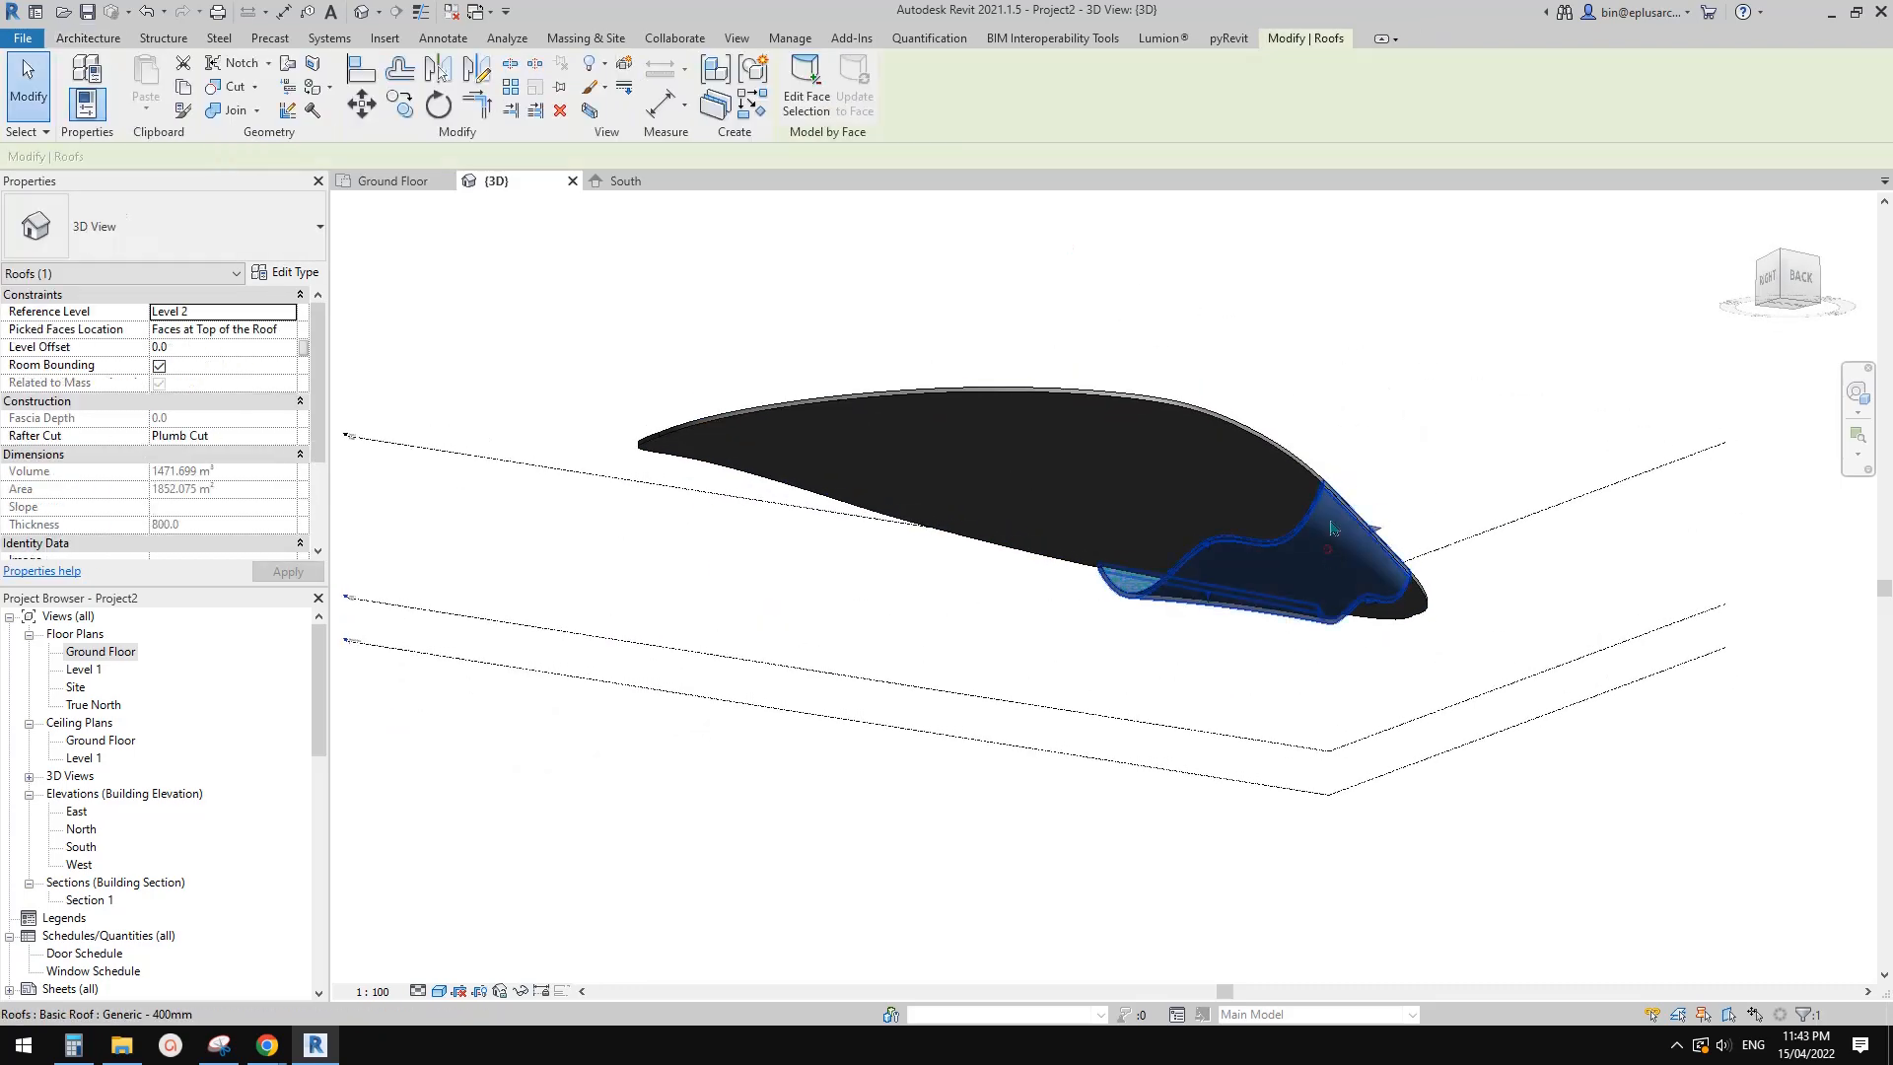
Place a Wall by Face on a mass face below the roof
key("Delete")
key("Escape")
left_click(80, 104)
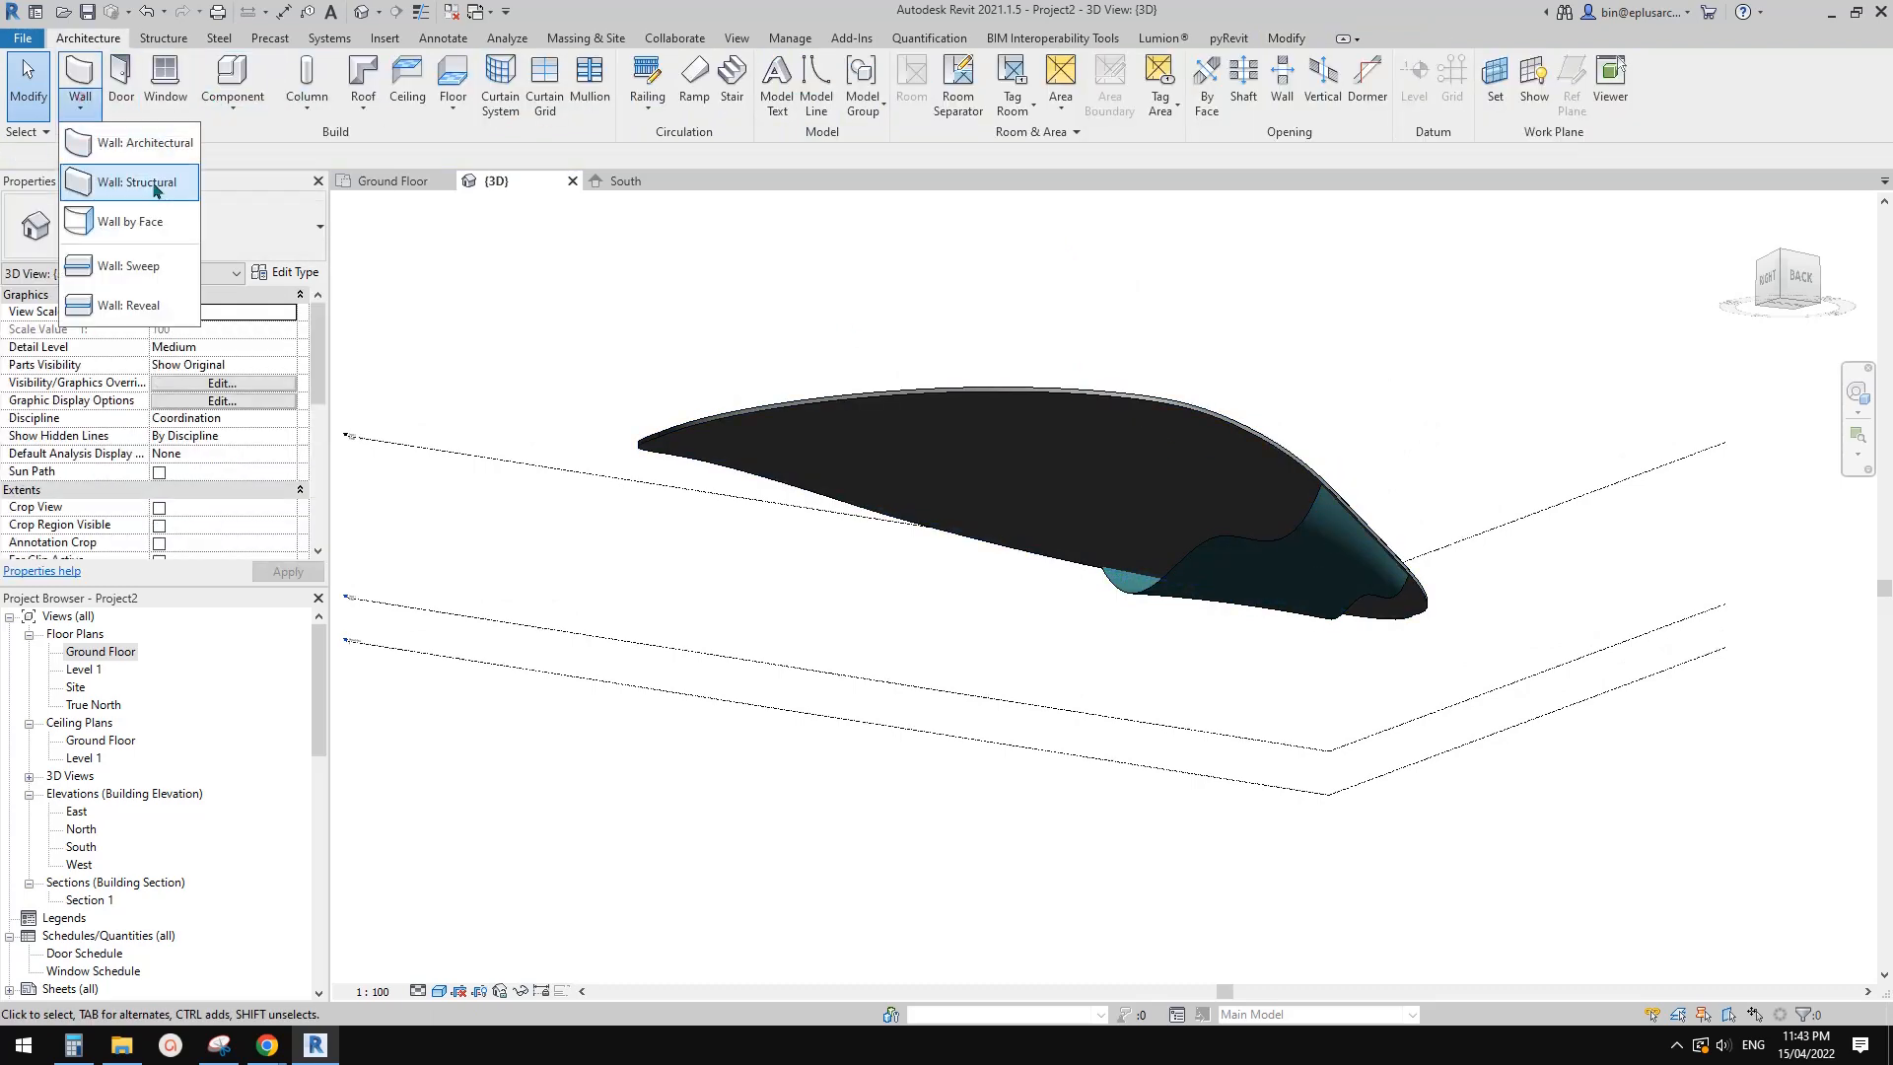
left_click(144, 226)
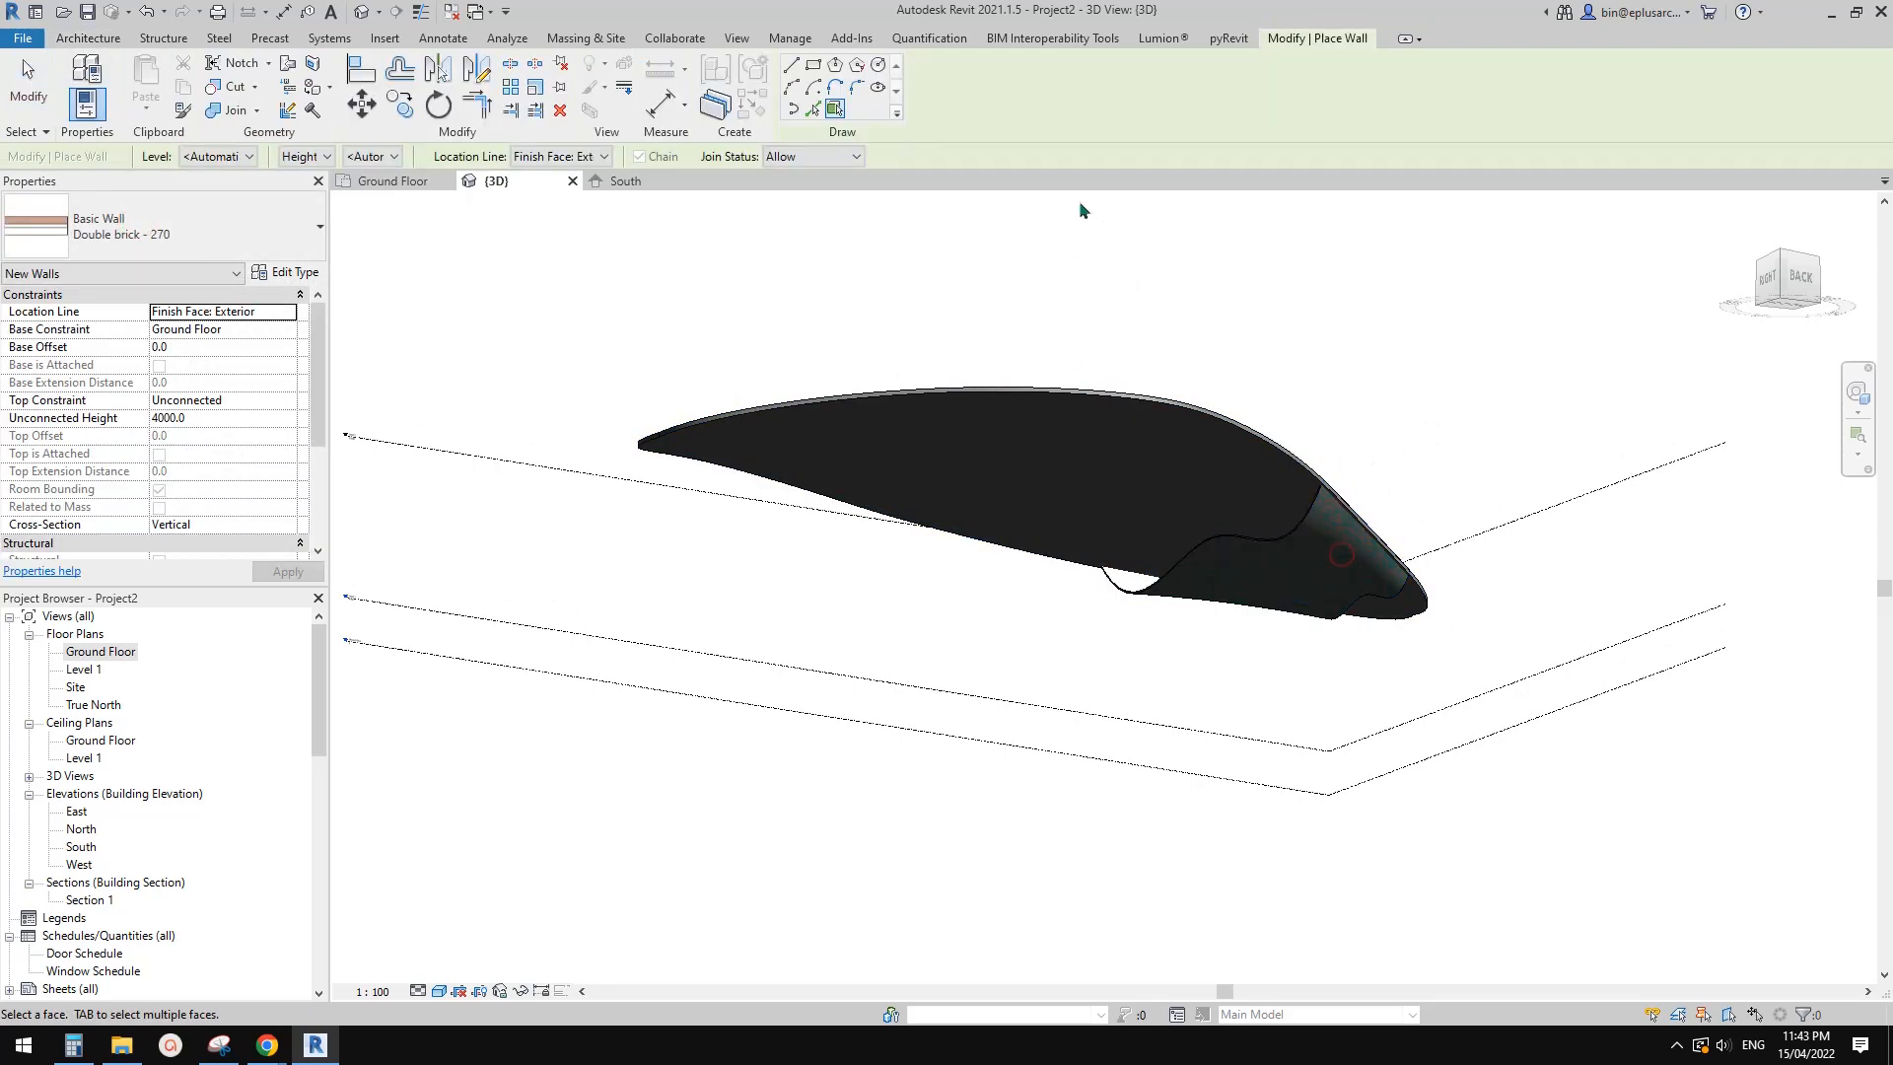
left_click(1357, 558)
key("Escape")
Select the new wall, then orbit and zoom to inspect the roof from low and oblique angles
left_click(1348, 560)
middle_click_drag(1430, 485, 1232, 716, "shift")
left_click(1201, 704)
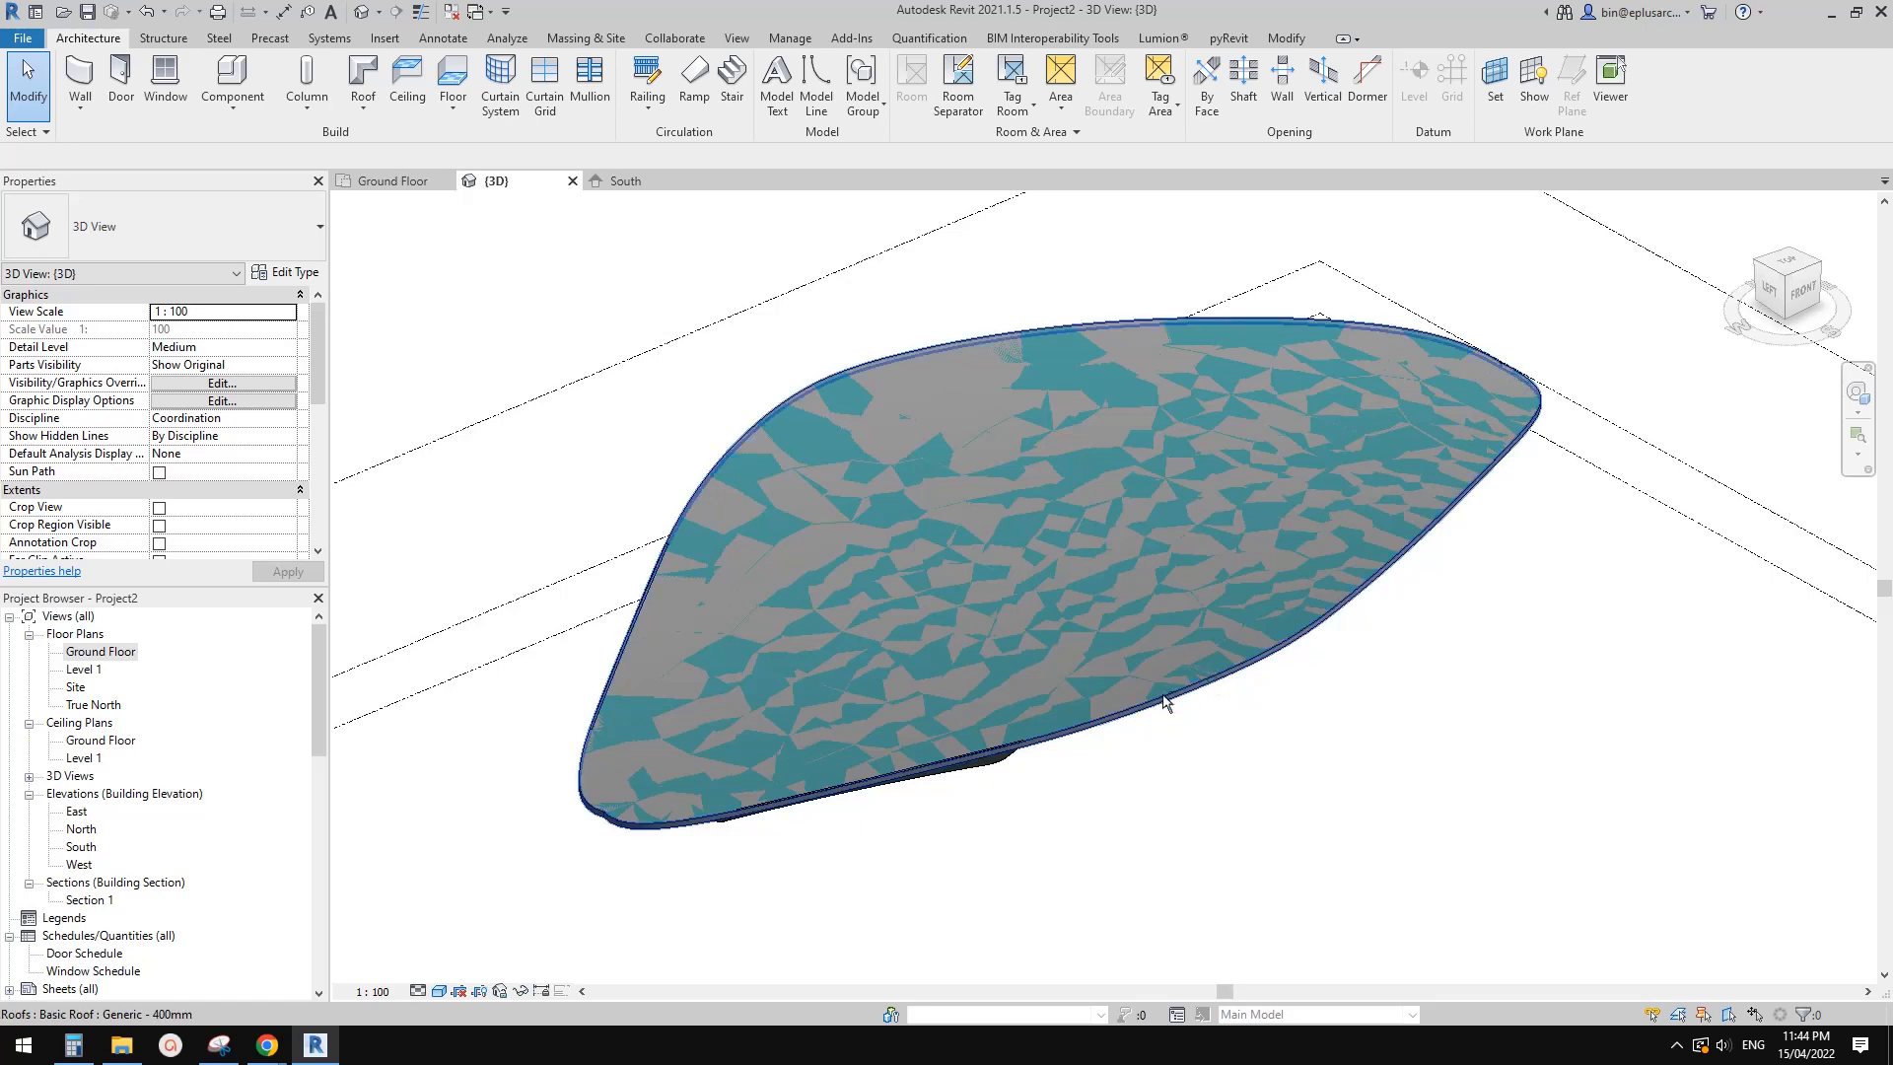
middle_click_drag(1164, 702, 1305, 686, "shift")
middle_click_drag(1168, 679, 1282, 689, "shift")
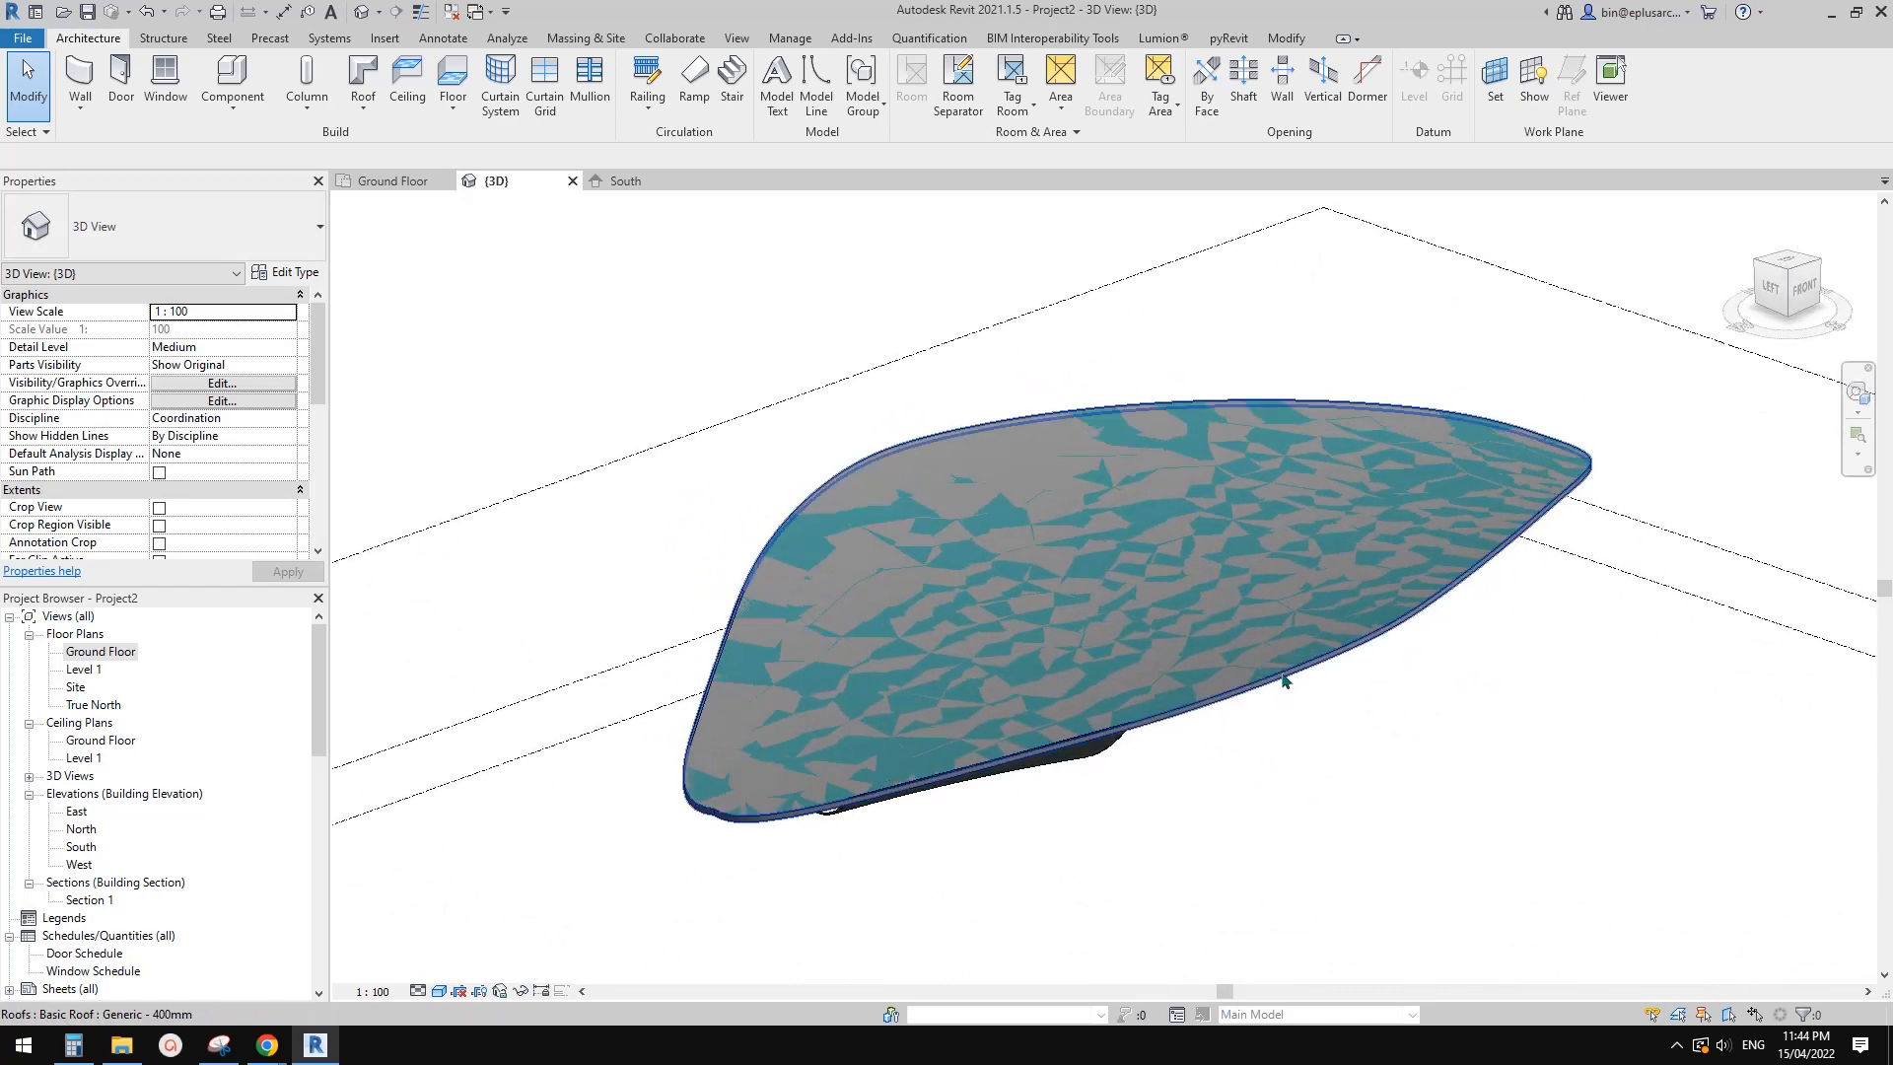
scroll(1284, 681, "up", 3)
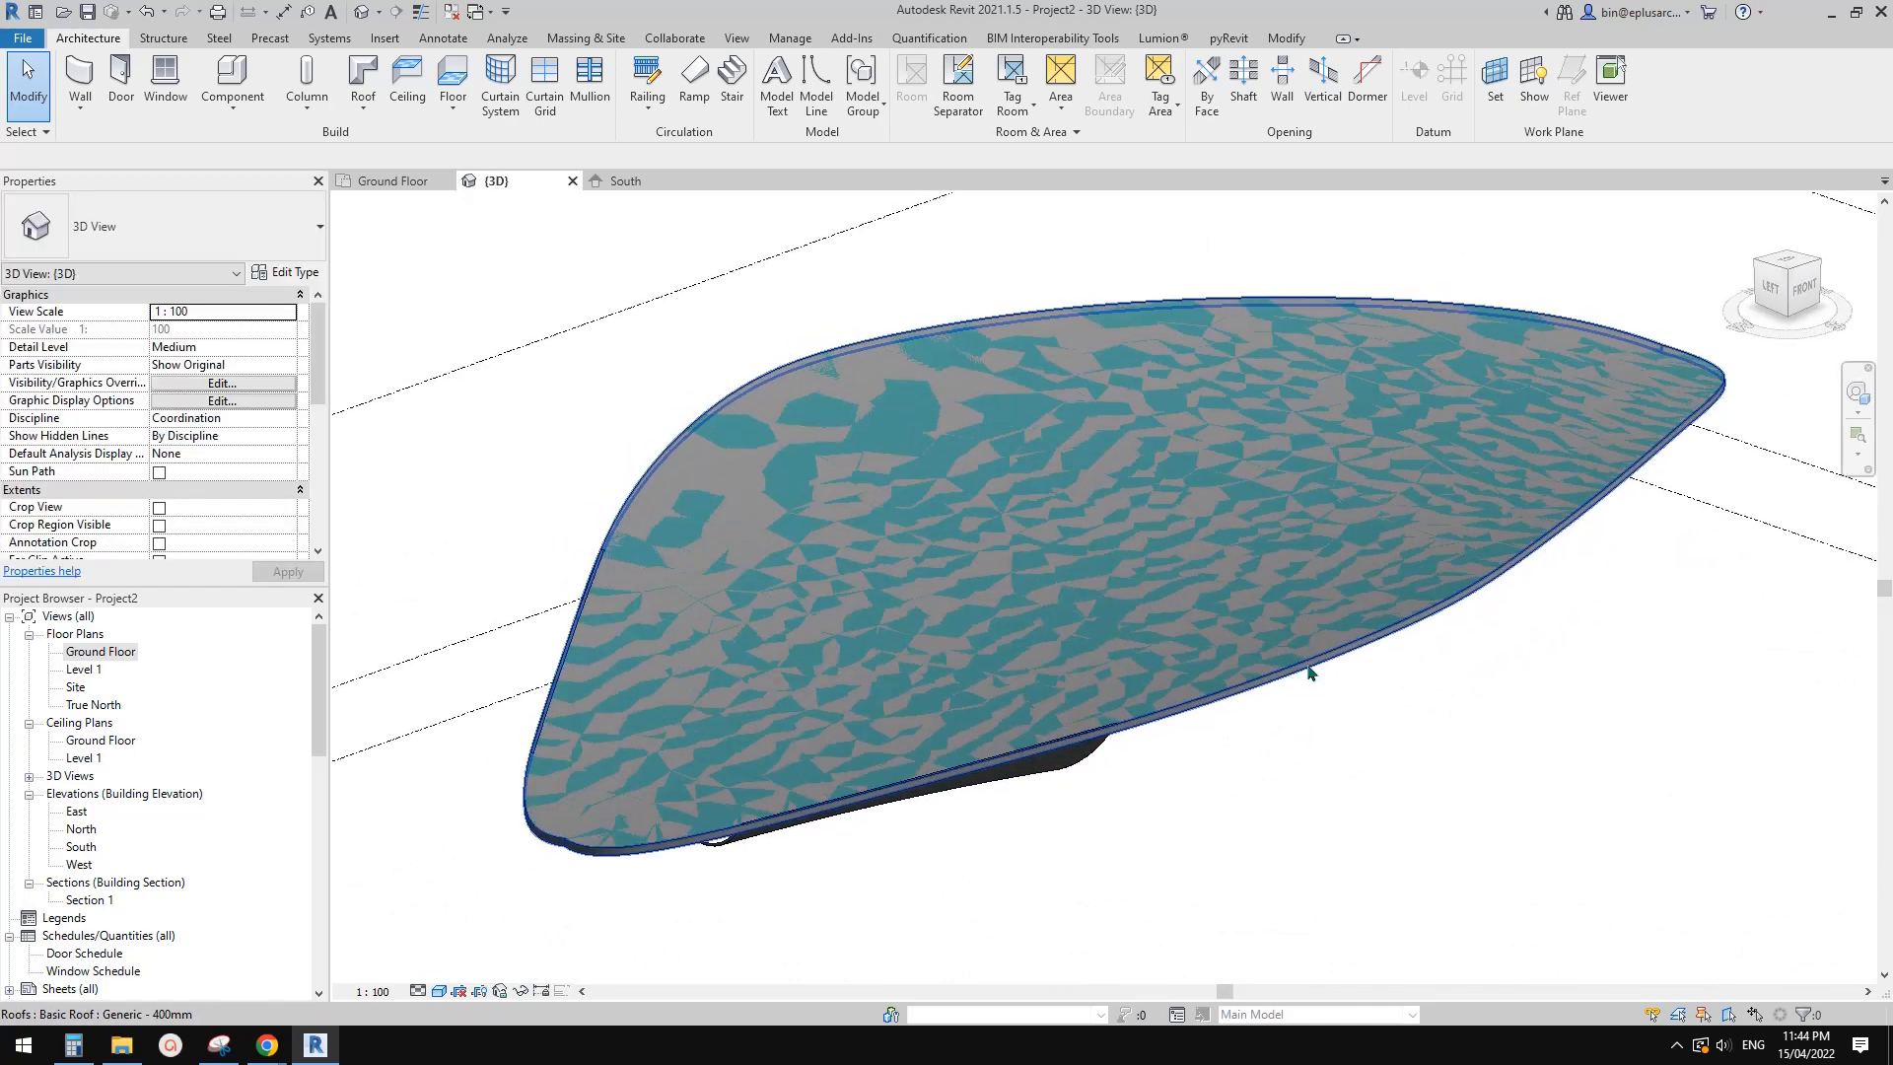